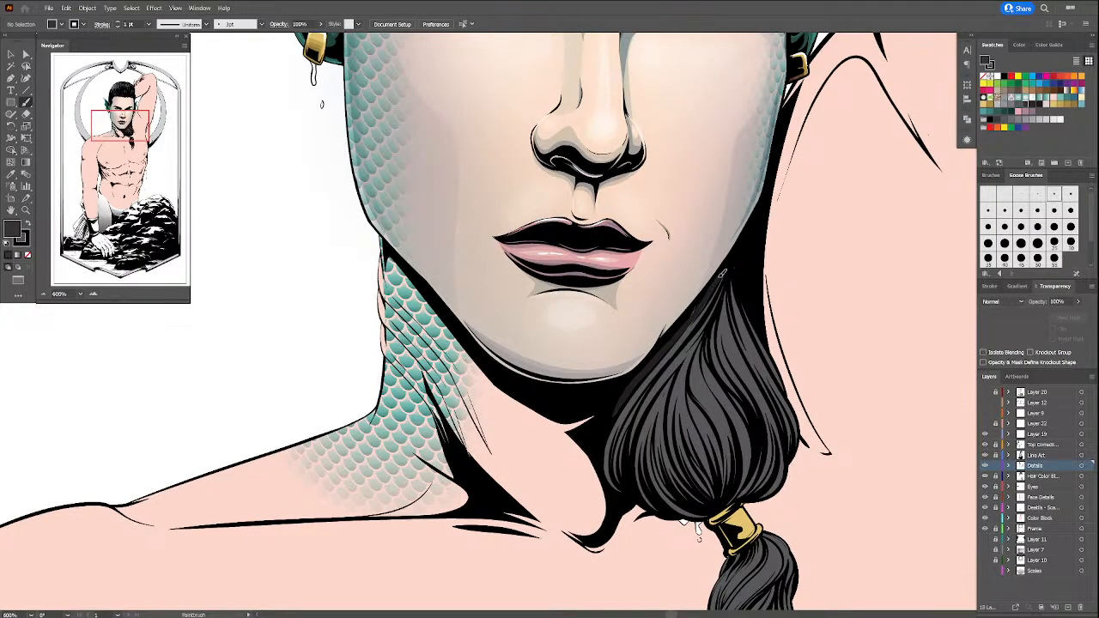
# Step: Set no fill and a dark grey stroke, and paint shading strokes with the 3 pt brush along the upper braid's inner strands on the Details layer
pyautogui.press('/')
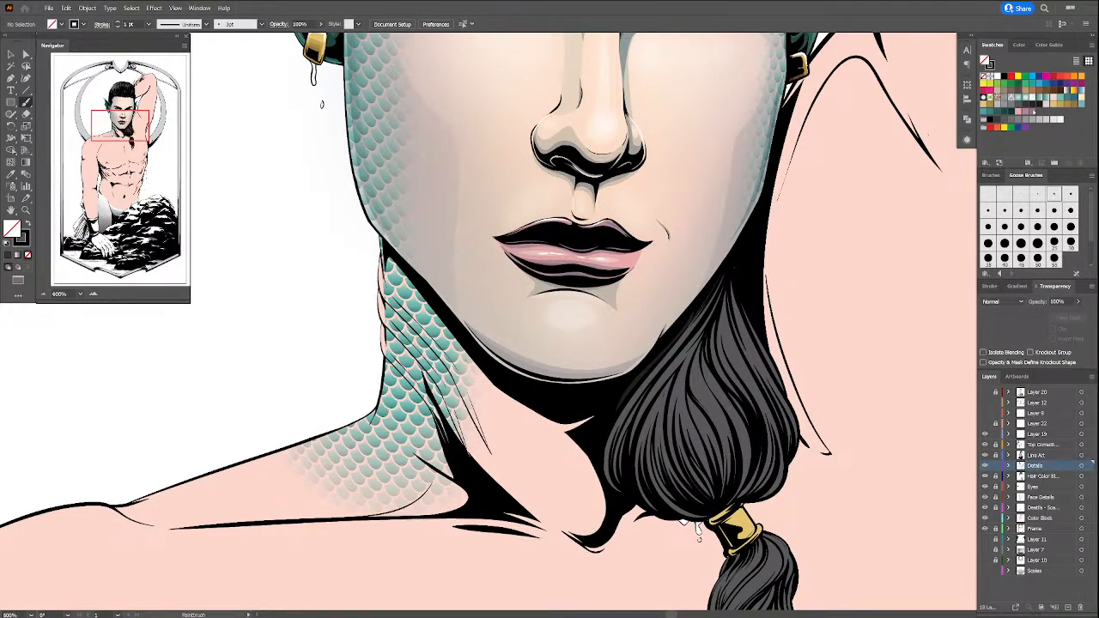
pyautogui.click(990, 65)
pyautogui.click(1026, 104)
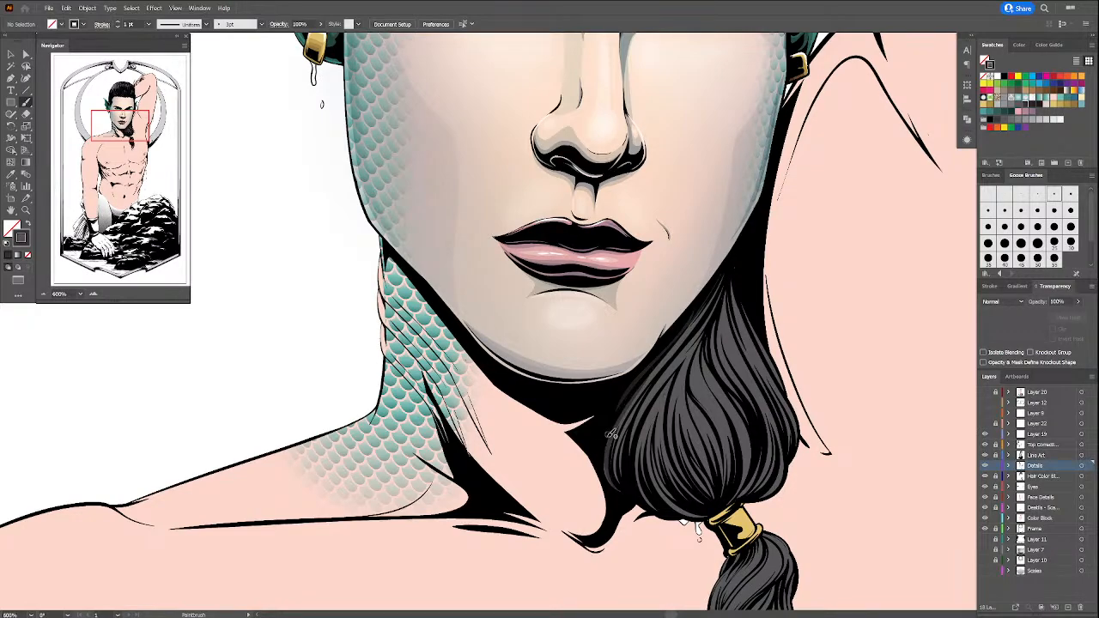
pyautogui.moveTo(605, 466); pyautogui.dragTo(626, 494)
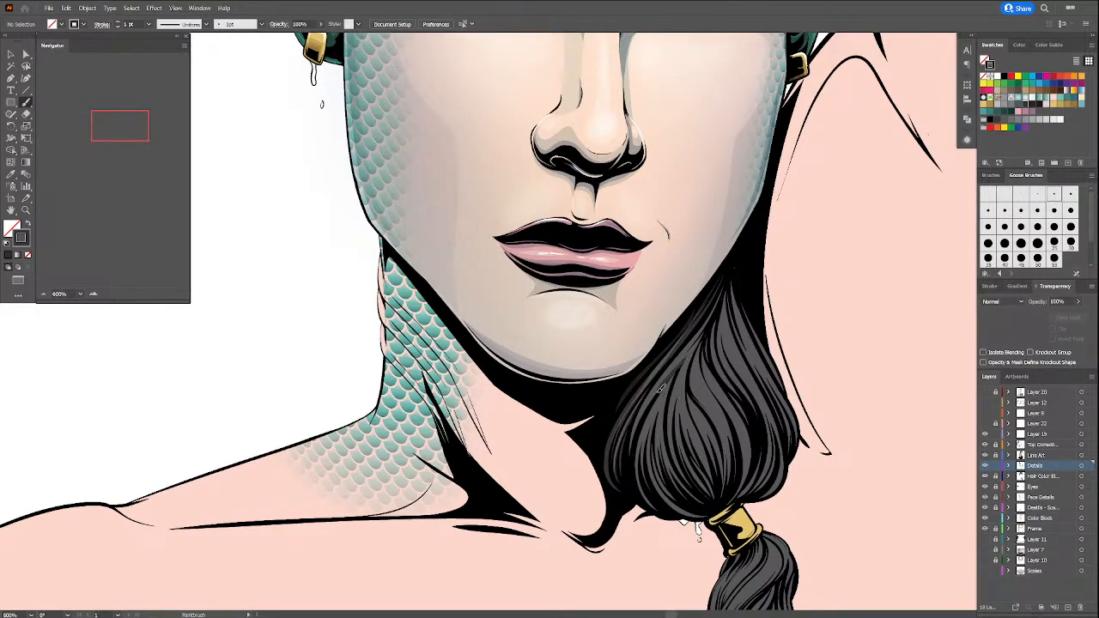
pyautogui.moveTo(639, 423); pyautogui.dragTo(639, 481)
pyautogui.moveTo(668, 391)
pyautogui.mouseDown()
pyautogui.moveTo(657, 446)
pyautogui.moveTo(680, 498)
pyautogui.mouseUp()
pyautogui.moveTo(662, 426); pyautogui.dragTo(679, 501)
pyautogui.moveTo(662, 446); pyautogui.dragTo(694, 506)
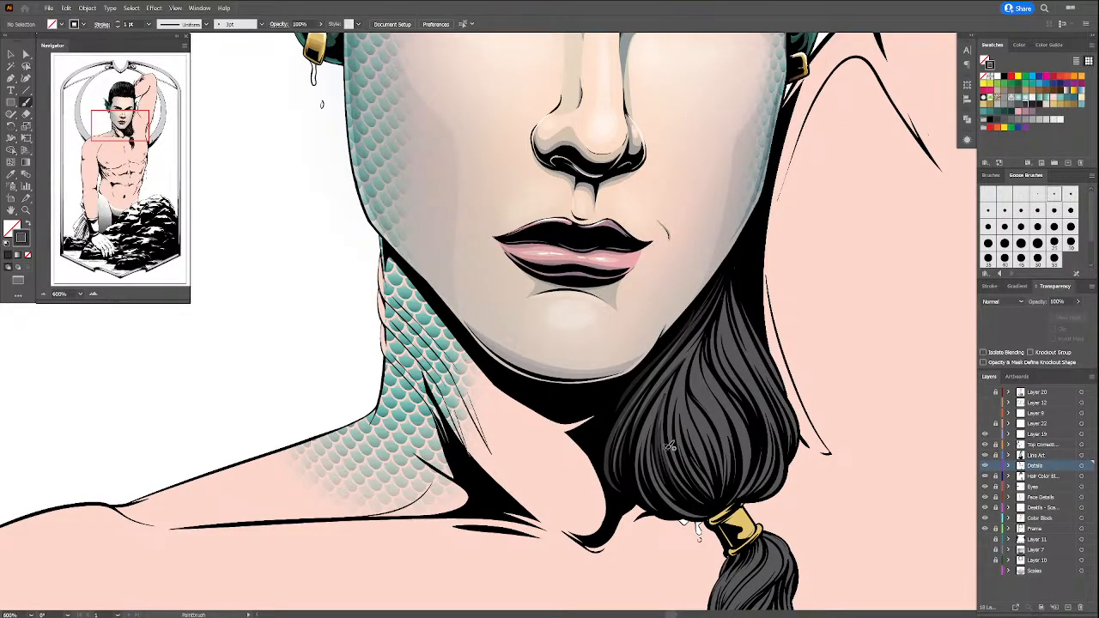
pyautogui.moveTo(664, 448); pyautogui.dragTo(698, 506)
pyautogui.moveTo(687, 373); pyautogui.dragTo(682, 384)
# Step: Switch to the 2 pt brush and paint finer dark grey shading through the central and outer strands of the upper braid section
pyautogui.click(1037, 194)
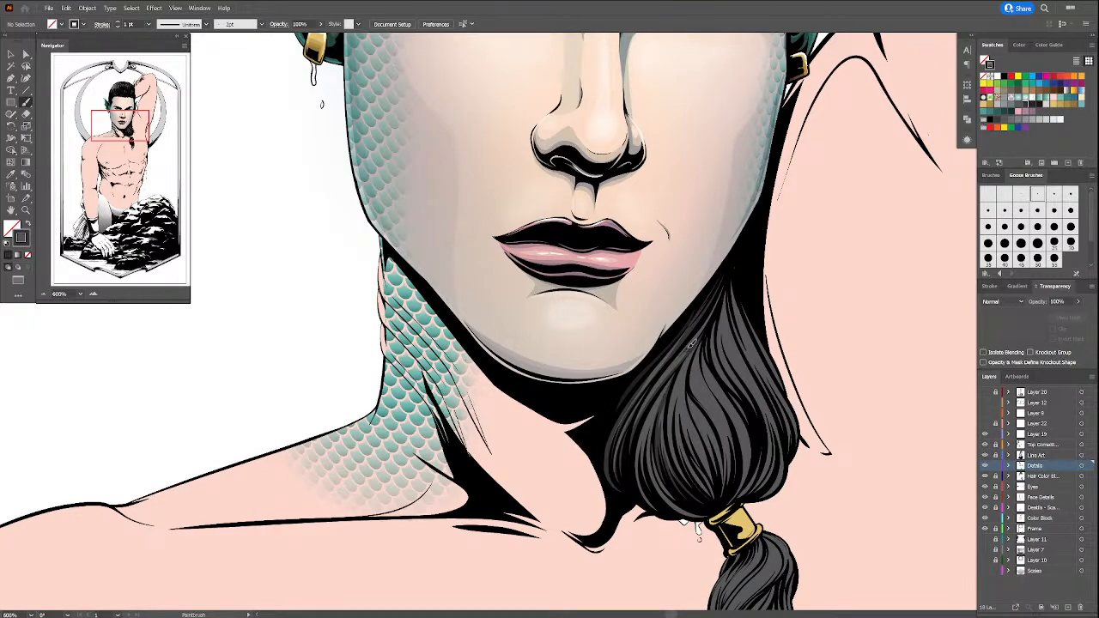
pyautogui.moveTo(691, 343); pyautogui.dragTo(726, 264)
pyautogui.moveTo(725, 289)
pyautogui.mouseDown()
pyautogui.moveTo(728, 348)
pyautogui.moveTo(779, 442)
pyautogui.moveTo(784, 472)
pyautogui.moveTo(758, 494)
pyautogui.moveTo(761, 476)
pyautogui.mouseUp()
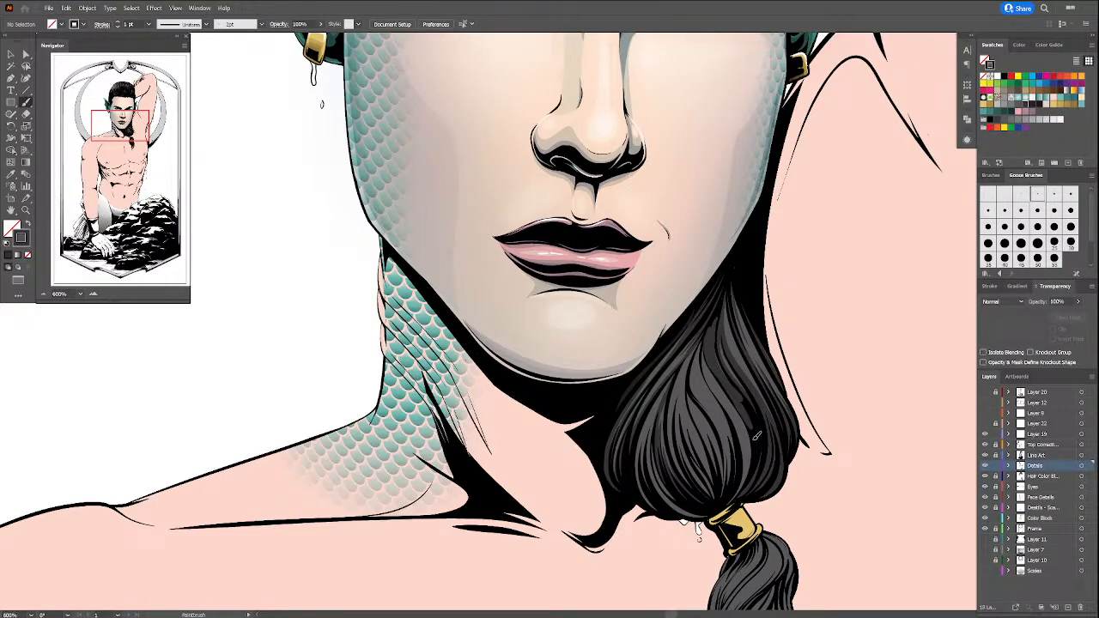
pyautogui.hotkey('ctrl', 'z')
pyautogui.moveTo(708, 340)
pyautogui.mouseDown()
pyautogui.moveTo(710, 375)
pyautogui.moveTo(747, 442)
pyautogui.moveTo(726, 502)
pyautogui.mouseUp()
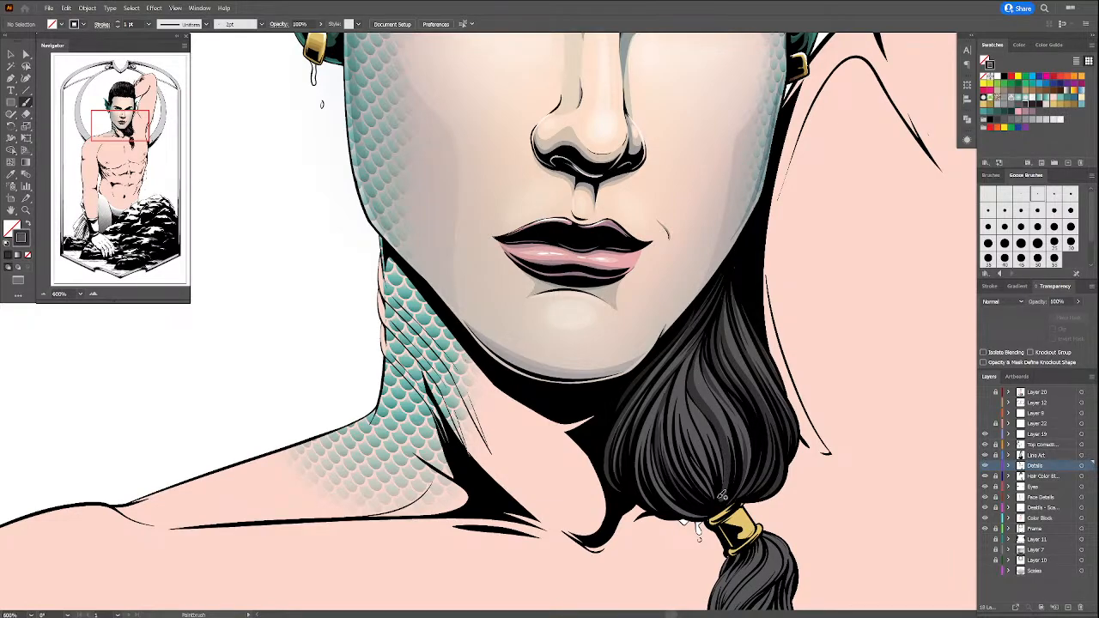
pyautogui.moveTo(812, 465); pyautogui.dragTo(782, 376)
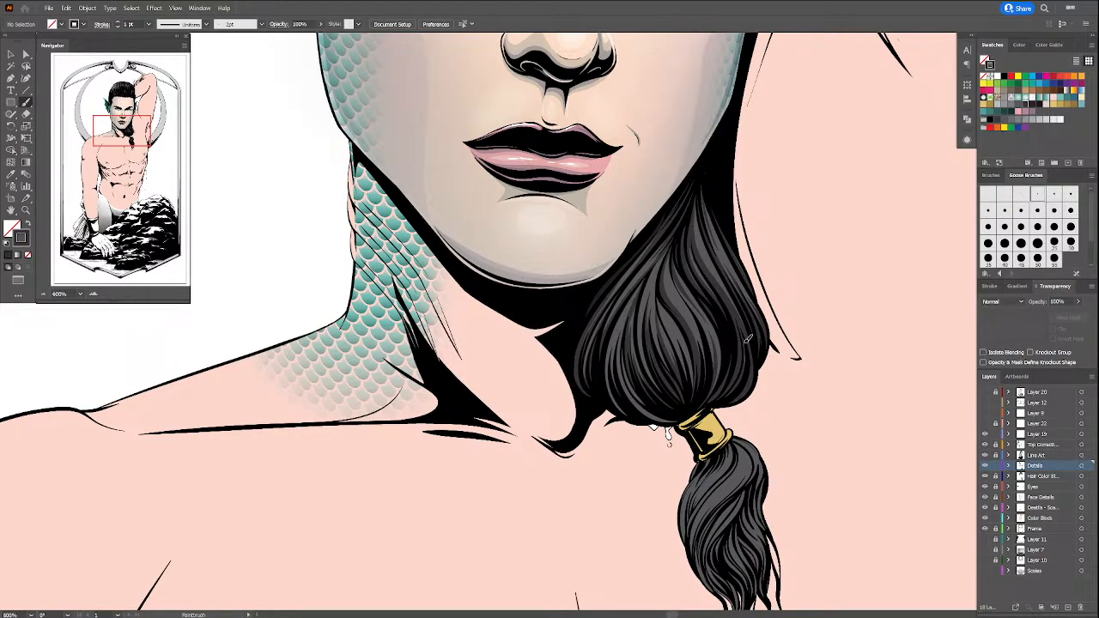
pyautogui.moveTo(745, 342); pyautogui.dragTo(740, 374)
pyautogui.hotkey('ctrl', 'z')
# Step: Add 2 pt dark grey shading strokes curving down the inner strands of the upper braid toward the gold band
pyautogui.moveTo(807, 474); pyautogui.dragTo(872, 525)
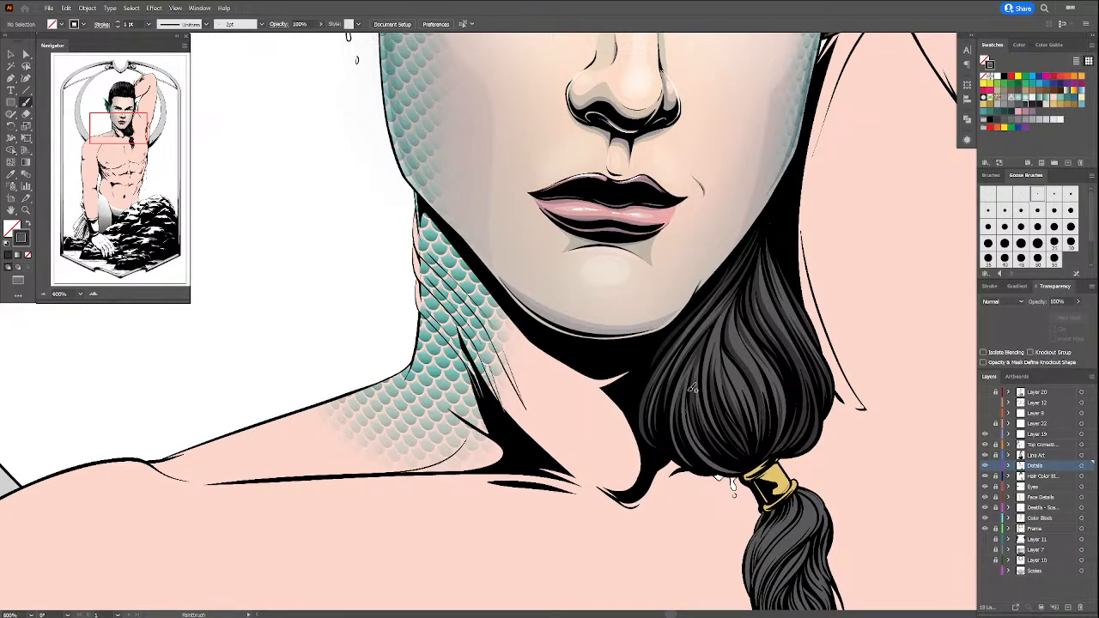
pyautogui.moveTo(689, 393)
pyautogui.mouseDown()
pyautogui.moveTo(687, 420)
pyautogui.moveTo(709, 454)
pyautogui.mouseUp()
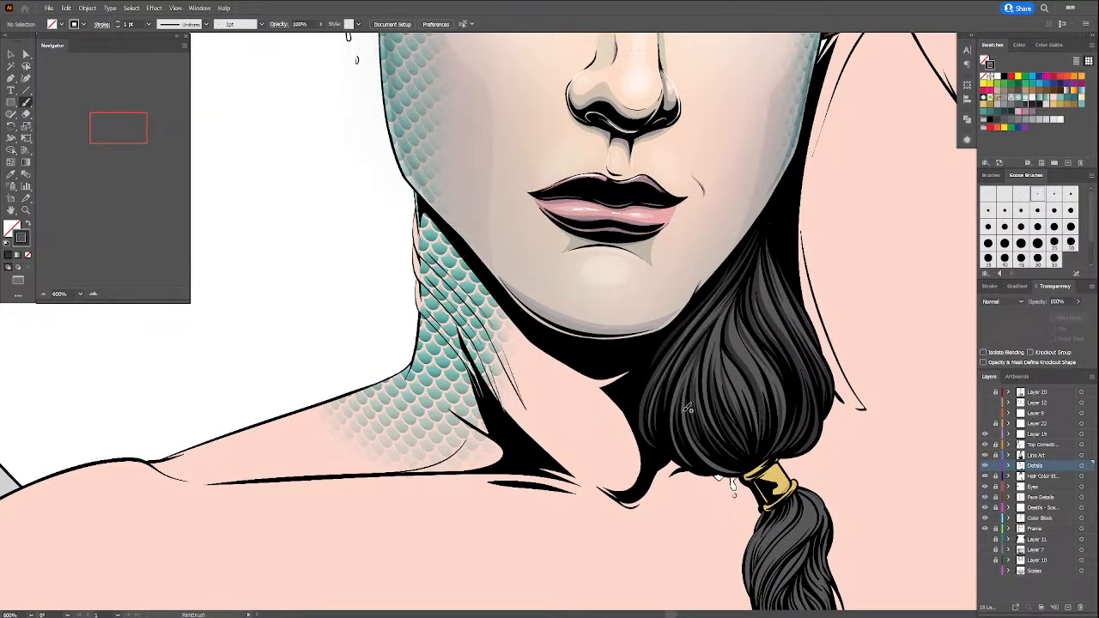
pyautogui.moveTo(684, 409)
pyautogui.mouseDown()
pyautogui.moveTo(687, 438)
pyautogui.moveTo(737, 471)
pyautogui.mouseUp()
pyautogui.moveTo(688, 439)
pyautogui.mouseDown()
pyautogui.moveTo(735, 472)
pyautogui.moveTo(714, 469)
pyautogui.moveTo(733, 473)
pyautogui.mouseUp()
pyautogui.moveTo(675, 386)
pyautogui.mouseDown()
pyautogui.moveTo(680, 444)
pyautogui.moveTo(696, 467)
pyautogui.mouseUp()
# Step: Choose a darker grey stroke and deepen the shading on the inner and middle strands of the upper braid
pyautogui.press('space')
pyautogui.moveTo(799, 447); pyautogui.dragTo(715, 446)
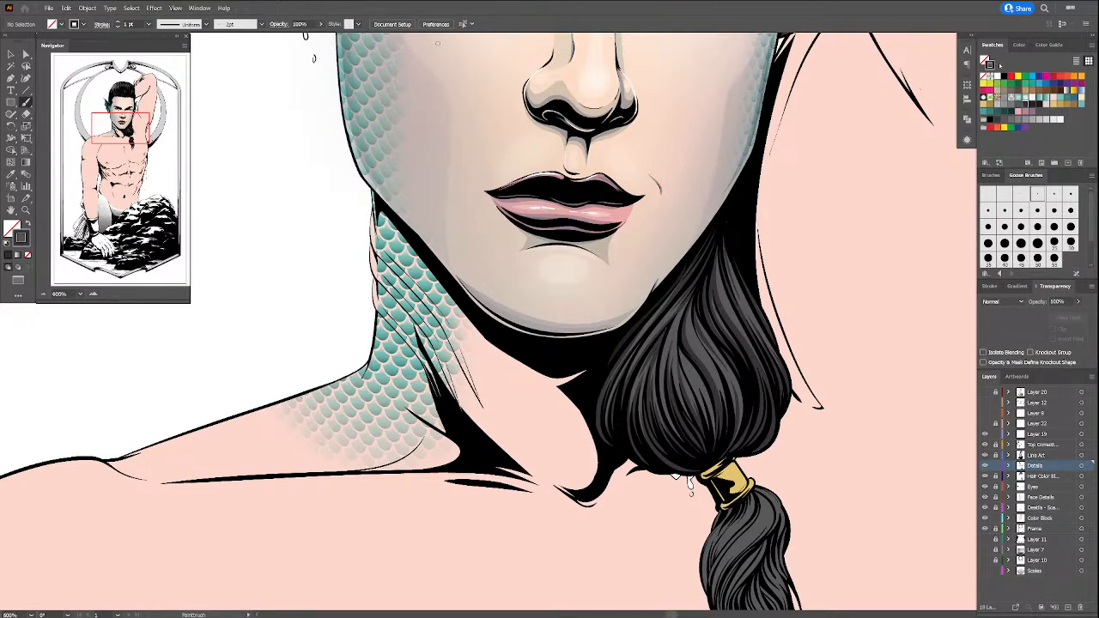
pyautogui.click(1032, 106)
pyautogui.moveTo(606, 402); pyautogui.dragTo(622, 366)
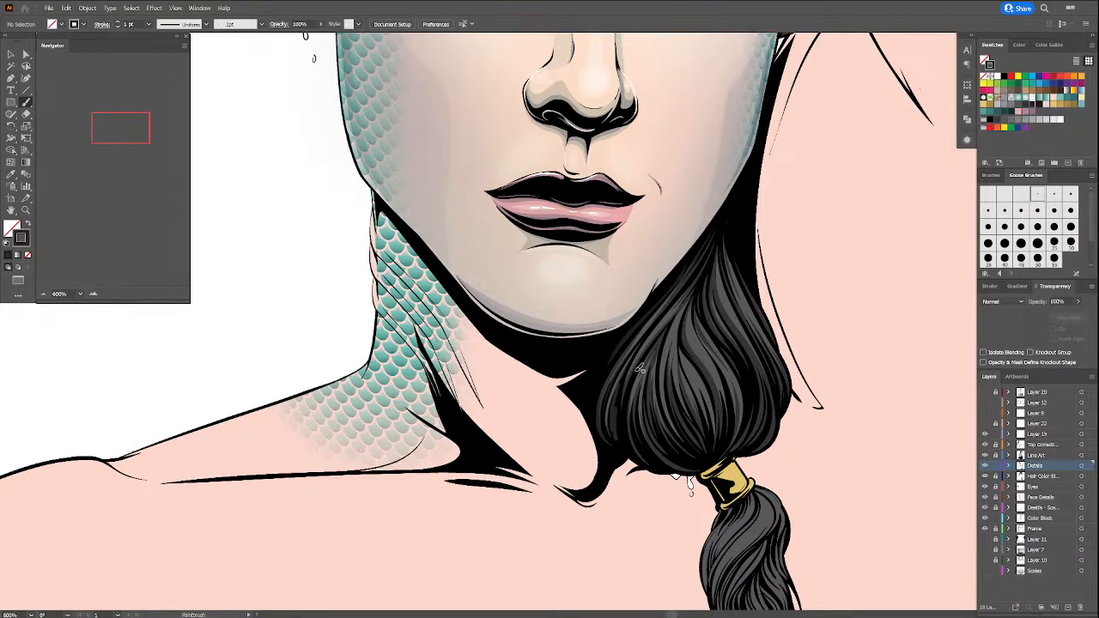
pyautogui.moveTo(624, 422); pyautogui.dragTo(633, 372)
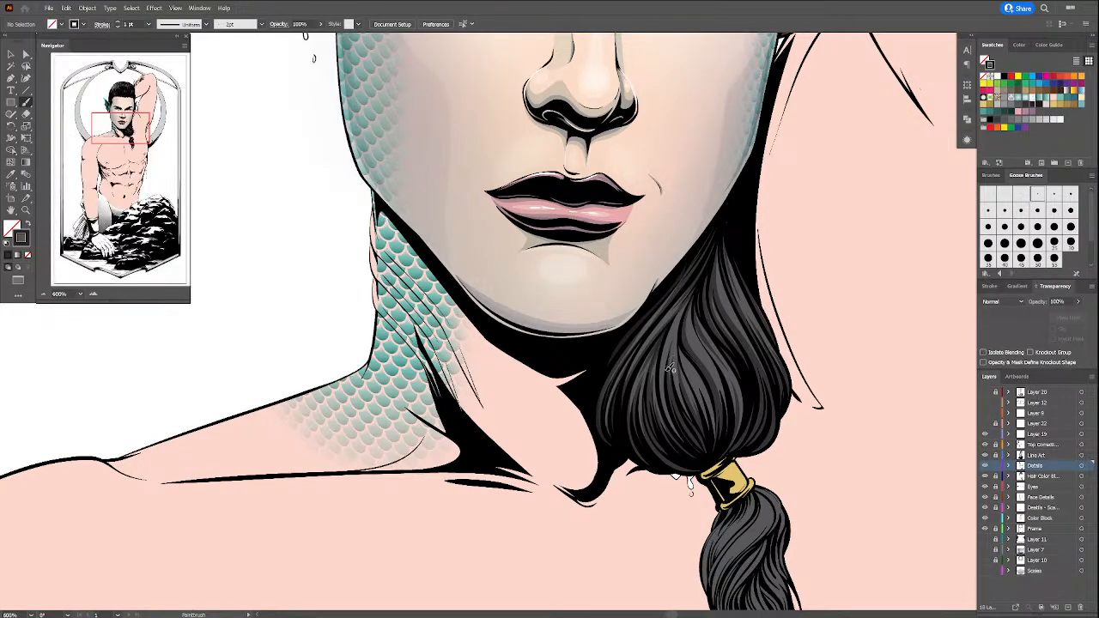
pyautogui.moveTo(690, 447); pyautogui.dragTo(666, 372)
pyautogui.moveTo(701, 448); pyautogui.dragTo(678, 401)
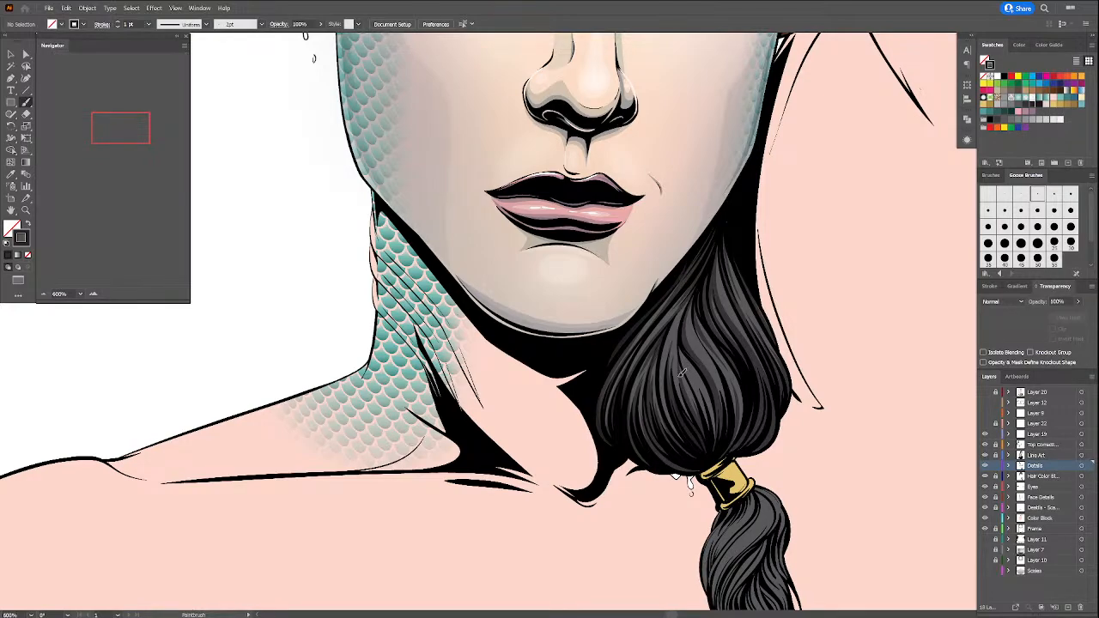
pyautogui.moveTo(705, 455)
pyautogui.mouseDown()
pyautogui.moveTo(704, 394)
pyautogui.moveTo(689, 371)
pyautogui.mouseUp()
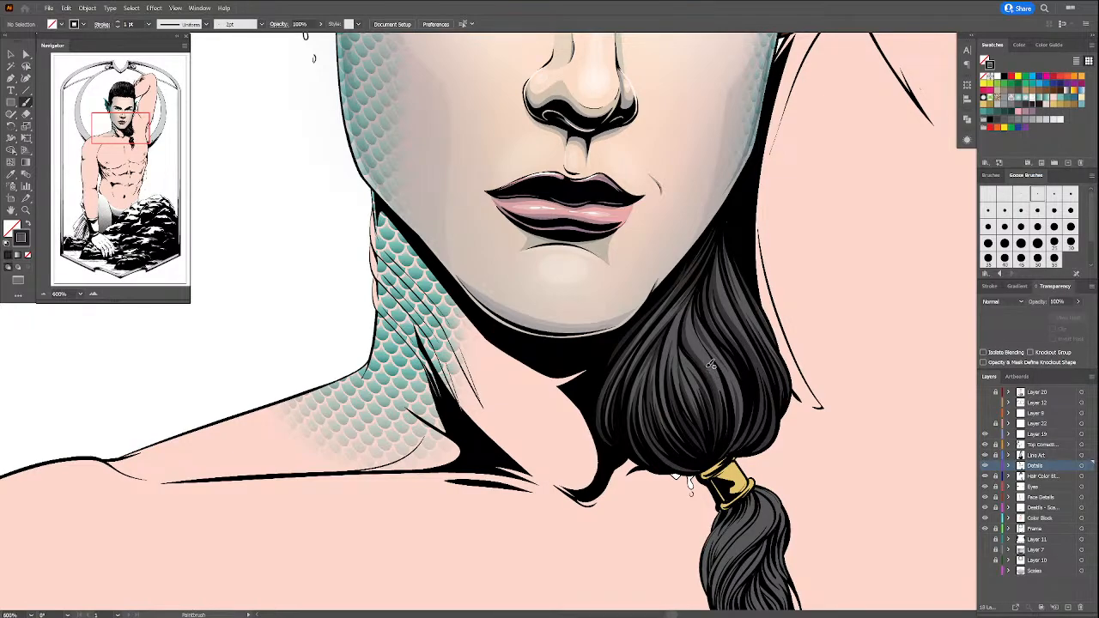
# Step: Continue the darker grey shading through the middle and outer strands of the upper braid, undoing the last unwanted stroke
pyautogui.moveTo(720, 394); pyautogui.dragTo(715, 450)
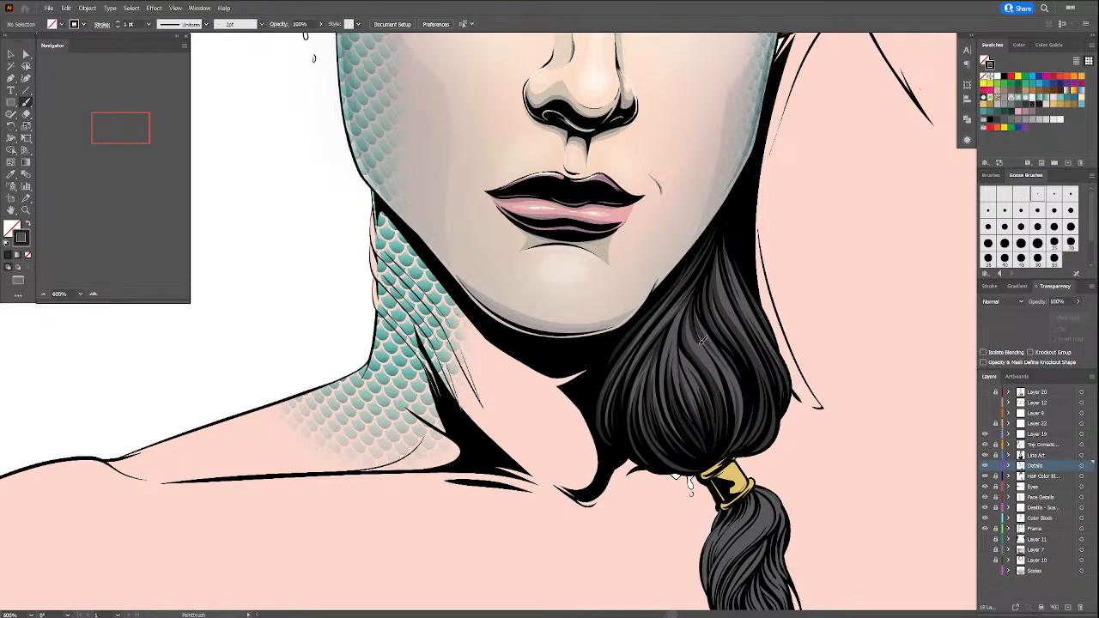
pyautogui.moveTo(730, 405); pyautogui.dragTo(731, 438)
pyautogui.moveTo(733, 378); pyautogui.dragTo(732, 442)
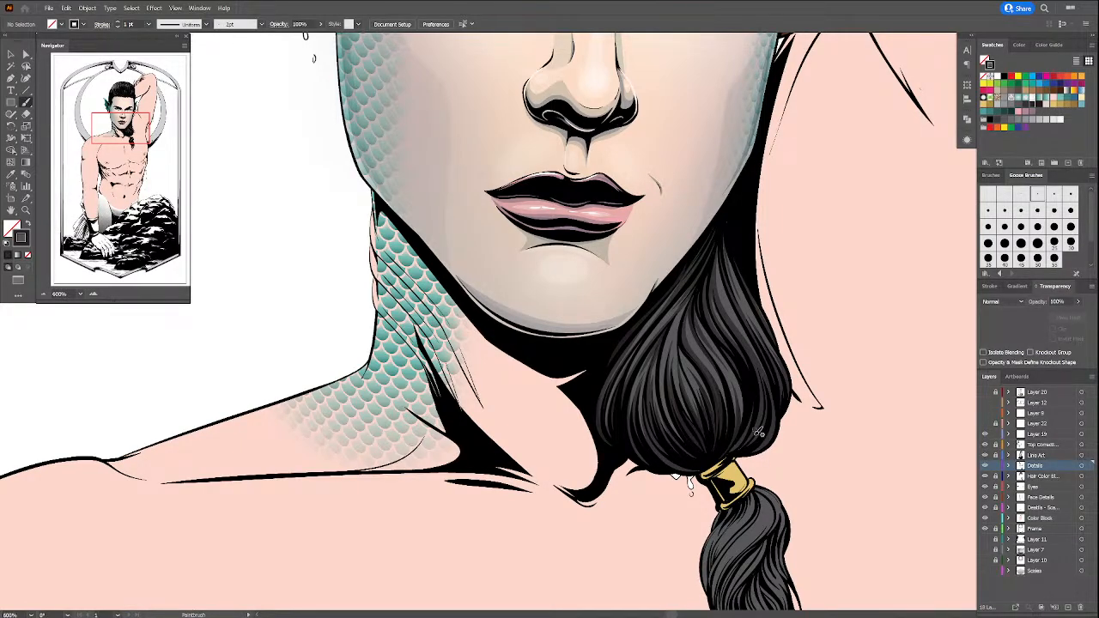
pyautogui.moveTo(733, 448); pyautogui.dragTo(754, 395)
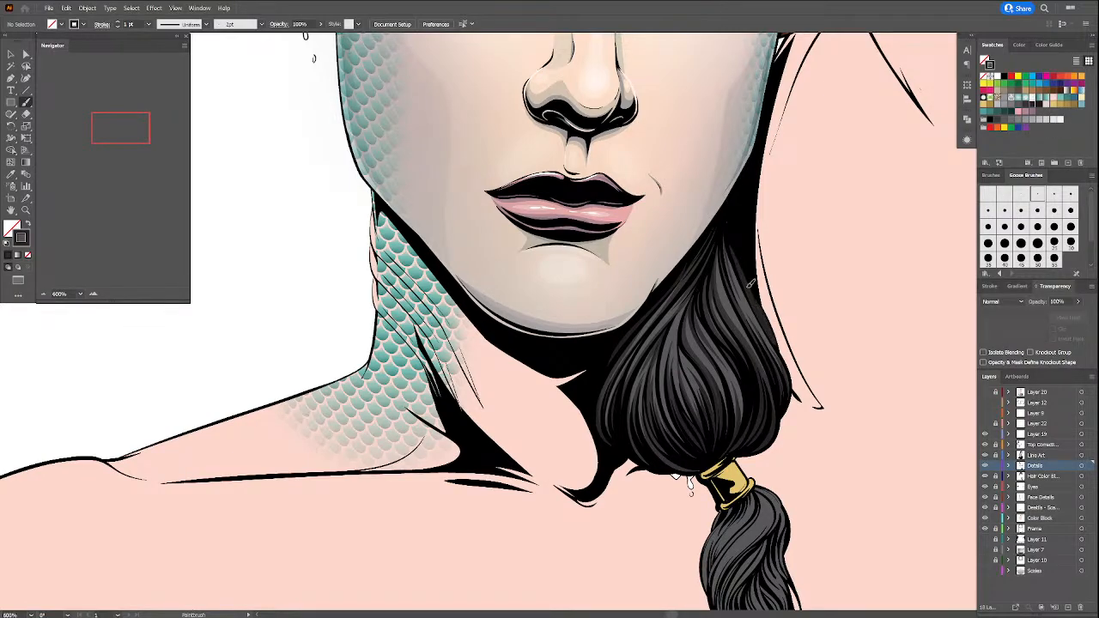
pyautogui.moveTo(732, 224)
pyautogui.mouseDown()
pyautogui.moveTo(774, 343)
pyautogui.moveTo(712, 401)
pyautogui.mouseUp()
pyautogui.press('space')
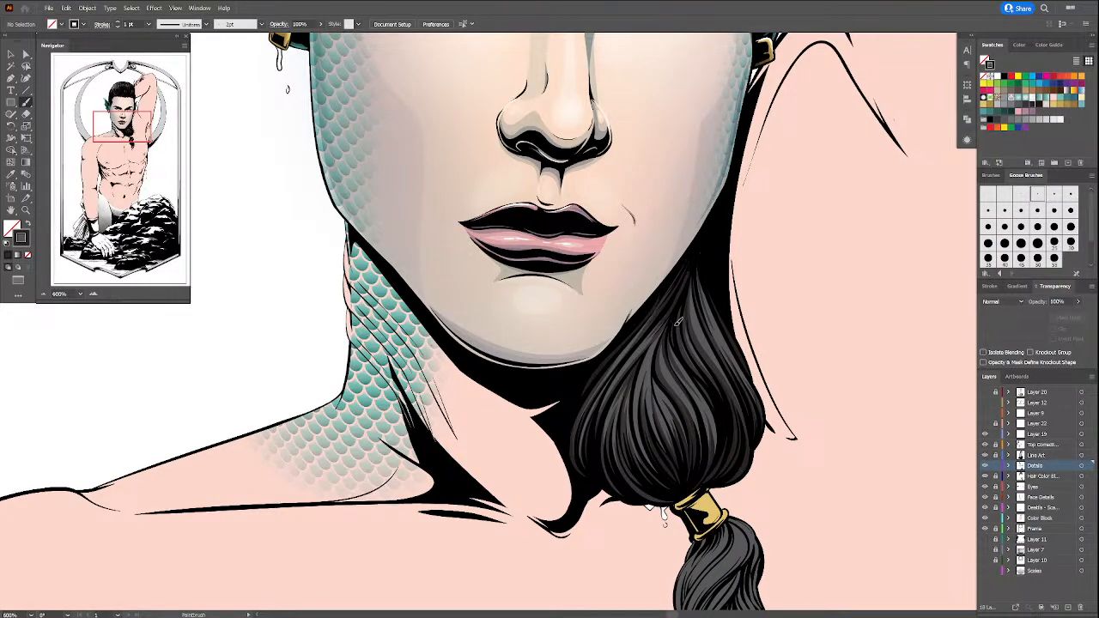
pyautogui.hotkey('ctrl', 'z')
# Step: Paint light grey highlight strokes with the 2 pt brush along the central strands of the upper braid on Layer 19
pyautogui.click(1006, 103)
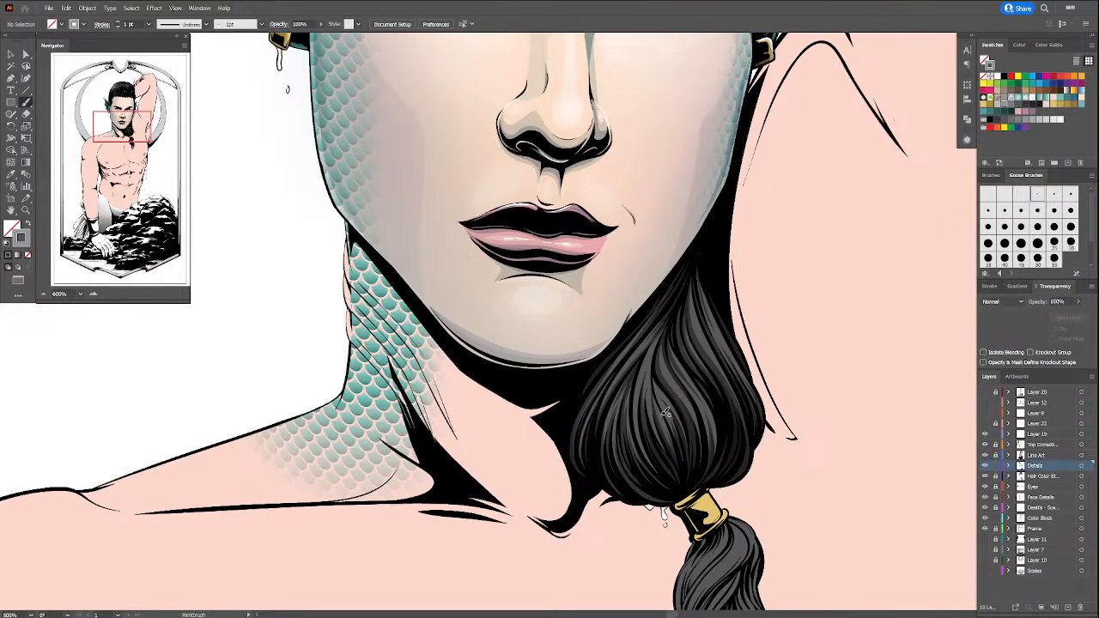
pyautogui.click(1039, 434)
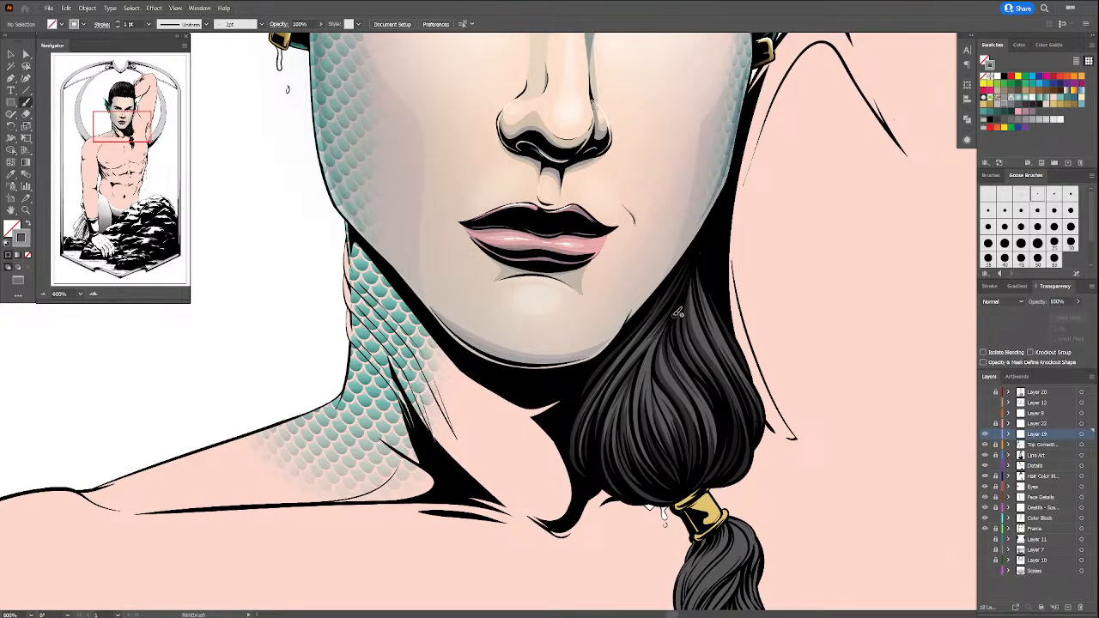
pyautogui.moveTo(667, 329)
pyautogui.mouseDown()
pyautogui.moveTo(666, 352)
pyautogui.moveTo(715, 452)
pyautogui.mouseUp()
pyautogui.hotkey('ctrl', 'z')
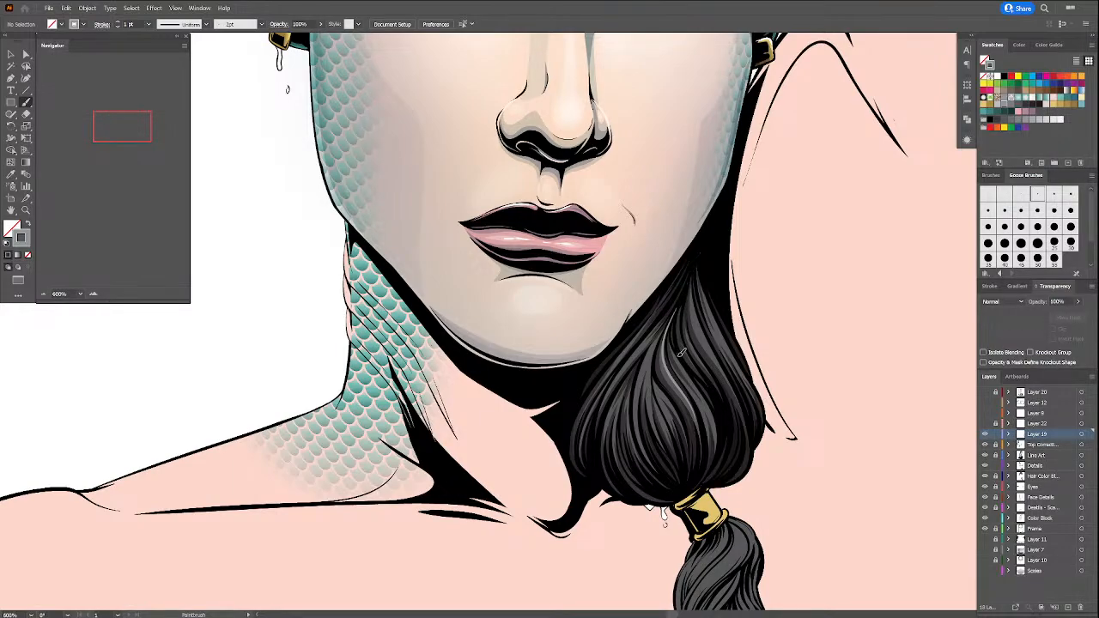
pyautogui.moveTo(680, 351)
pyautogui.mouseDown()
pyautogui.moveTo(713, 406)
pyautogui.moveTo(719, 443)
pyautogui.mouseUp()
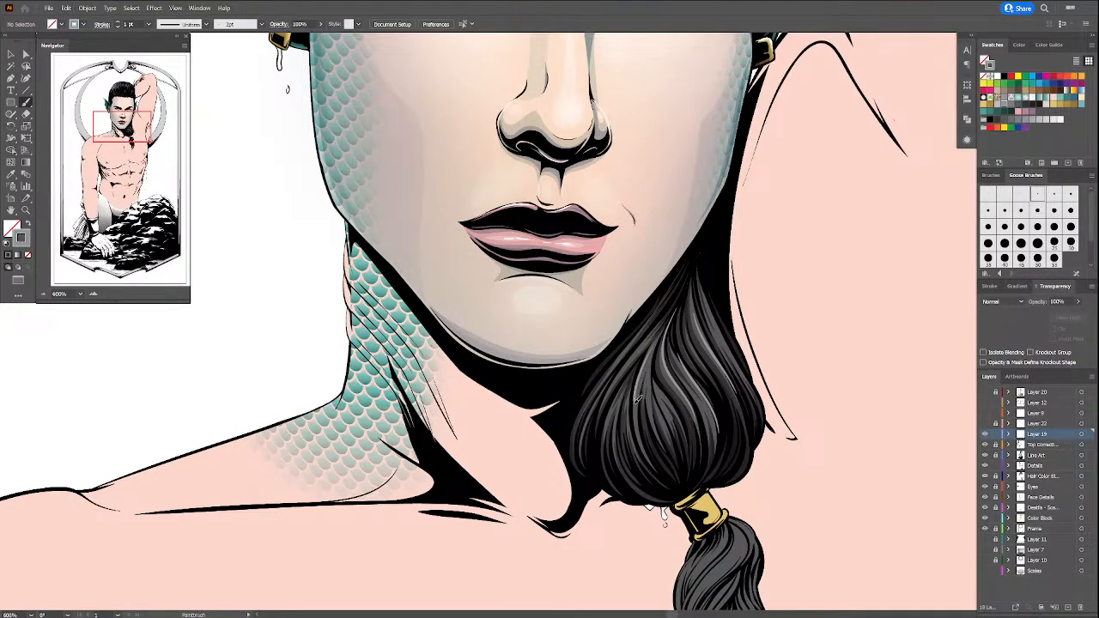
# Step: Choose a dimmer grey stroke and add softer highlights along the upper braid's strands, undoing the misplaced short stroke
pyautogui.click(1009, 122)
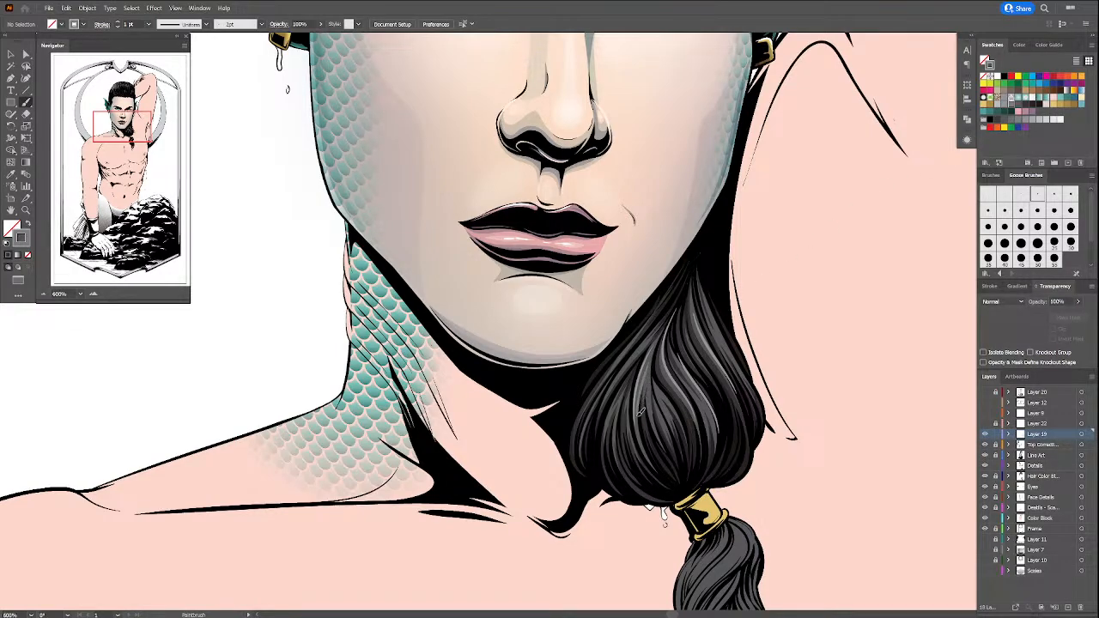
pyautogui.moveTo(656, 386)
pyautogui.mouseDown()
pyautogui.moveTo(685, 444)
pyautogui.moveTo(689, 490)
pyautogui.mouseUp()
pyautogui.moveTo(713, 383); pyautogui.dragTo(721, 397)
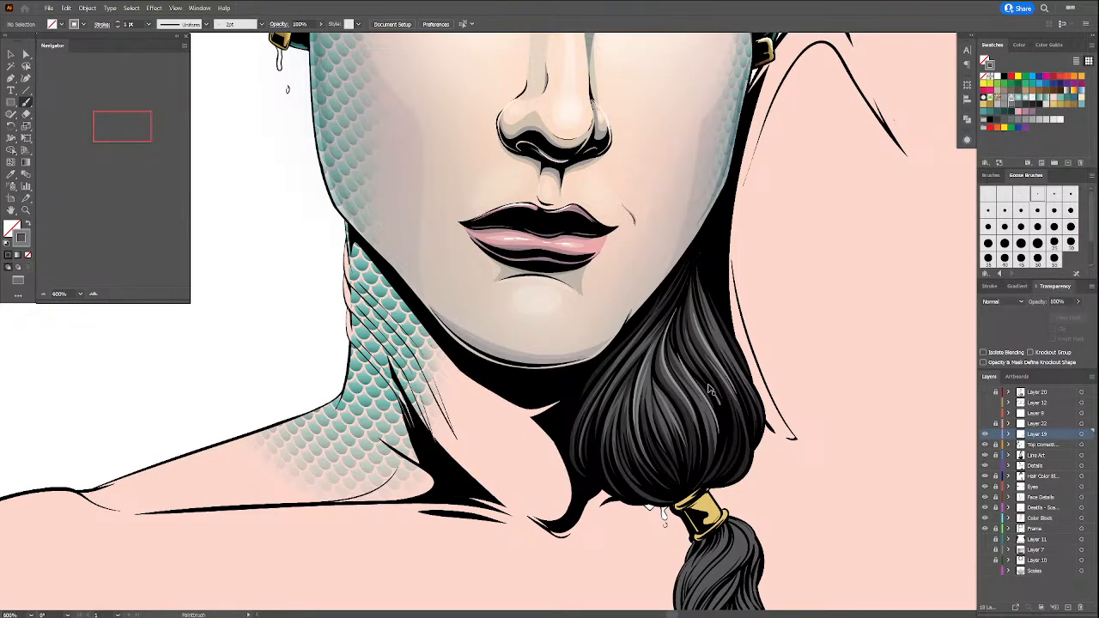
pyautogui.hotkey('ctrl', 'z')
pyautogui.click(1019, 107)
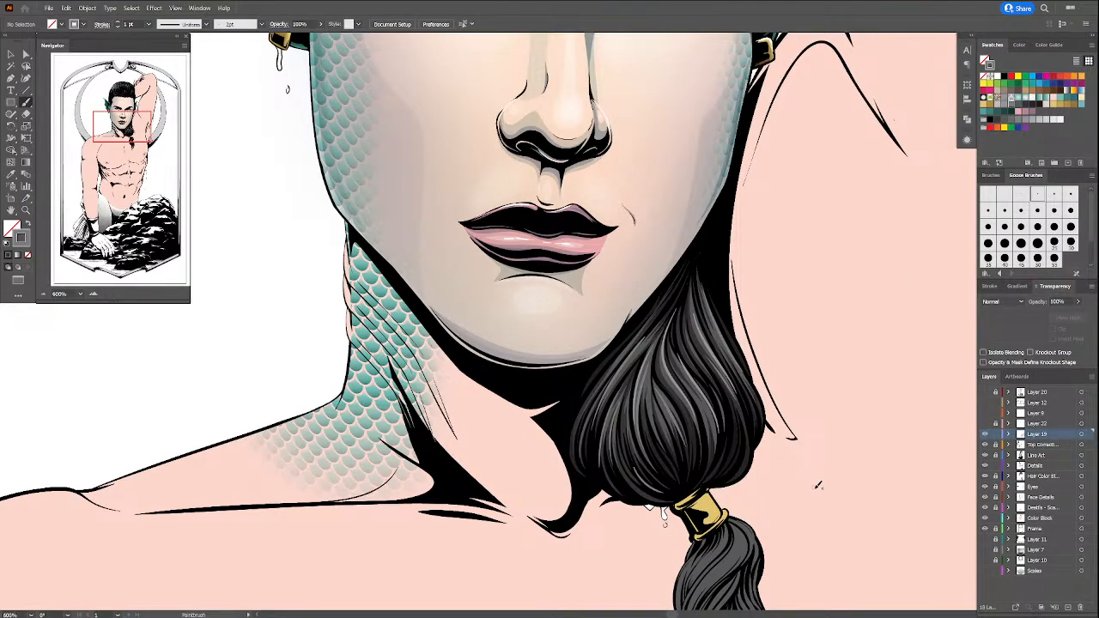
# Step: Recolour the end stop of the shadow gradient on the tail section beside the wrist cuff to blue, keeping its stroke at none
pyautogui.press('v')
pyautogui.hotkey('ctrl', '0')
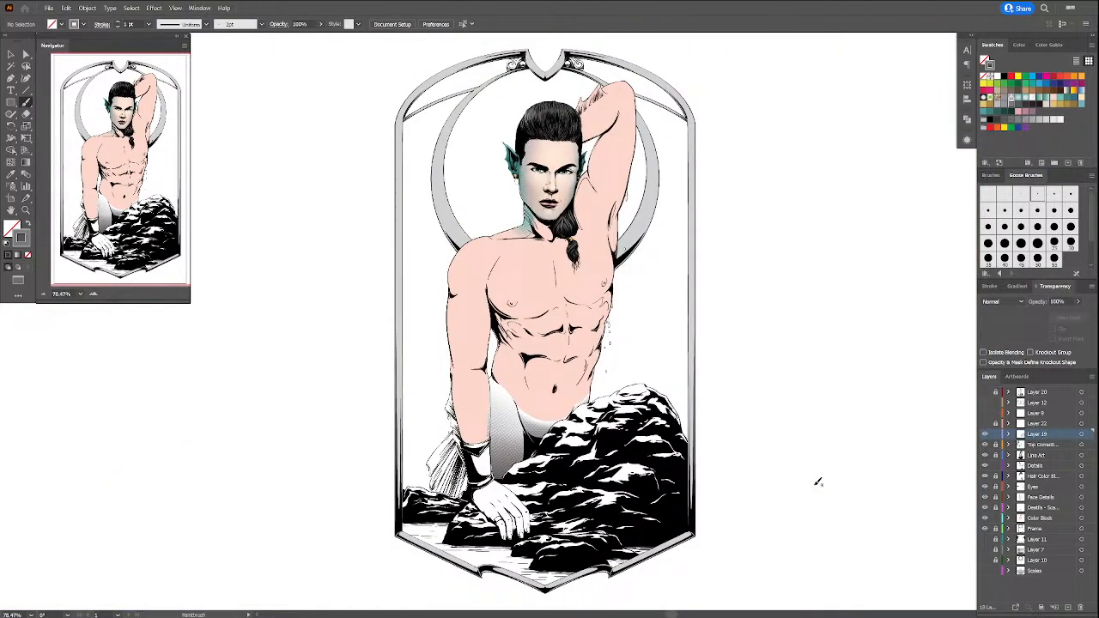
pyautogui.moveTo(664, 485); pyautogui.dragTo(683, 576)
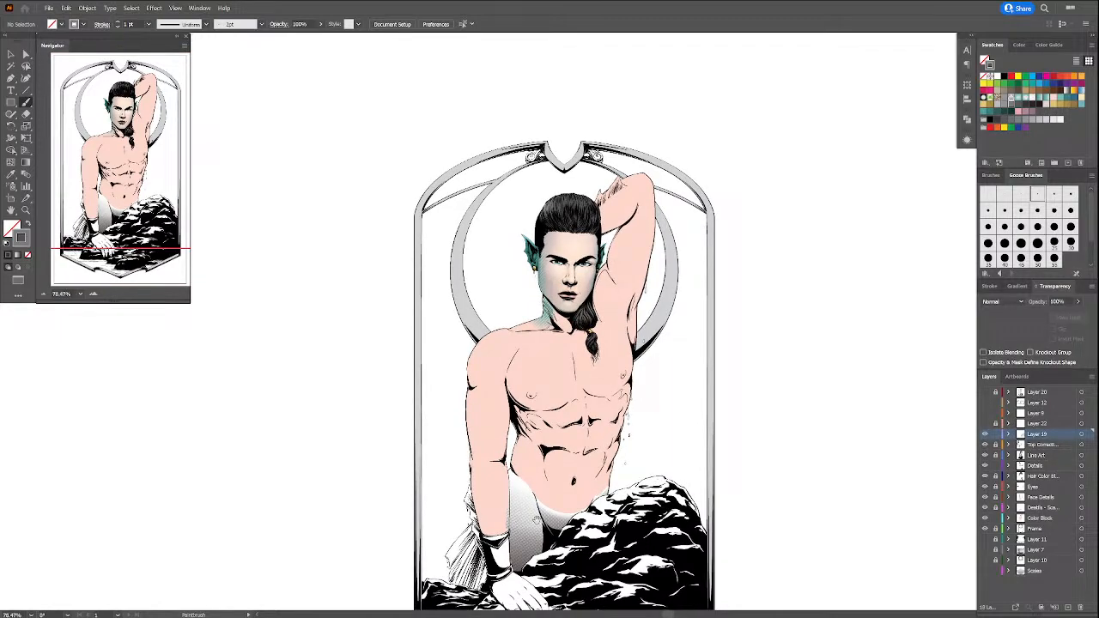
pyautogui.moveTo(214, 252); pyautogui.dragTo(241, 195)
pyautogui.click(26, 210)
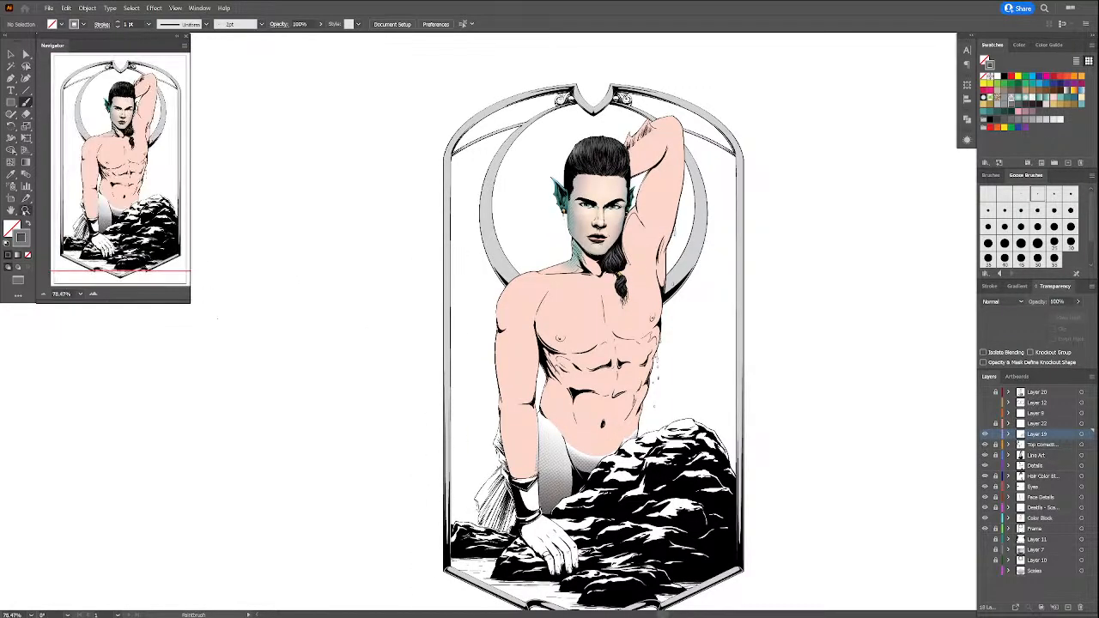
pyautogui.moveTo(383, 354); pyautogui.dragTo(667, 559)
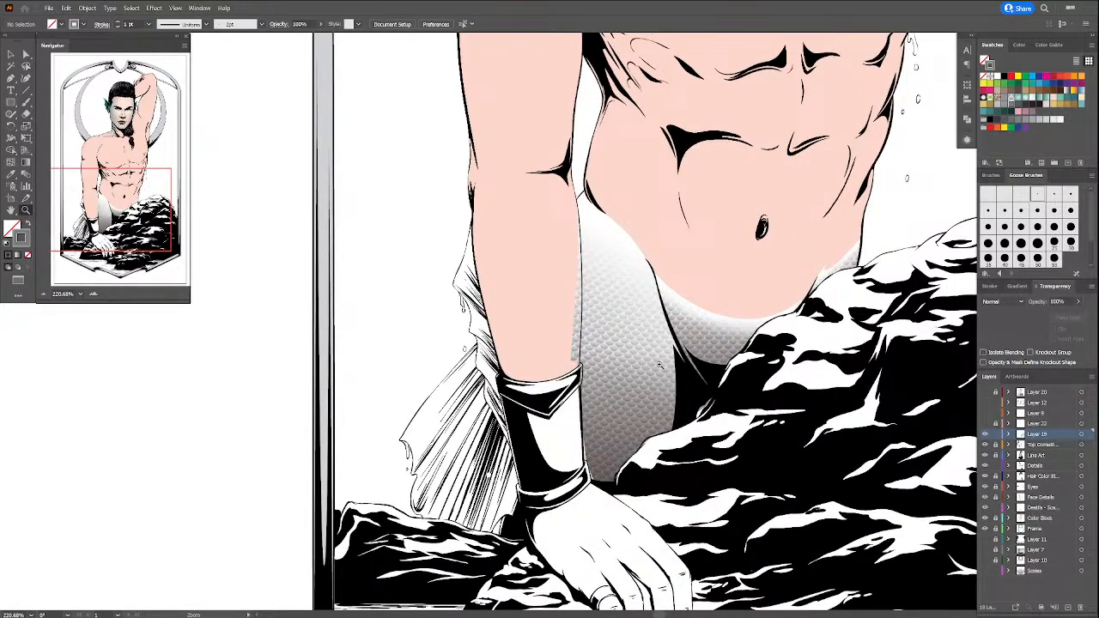
pyautogui.press('a')
pyautogui.click(625, 238)
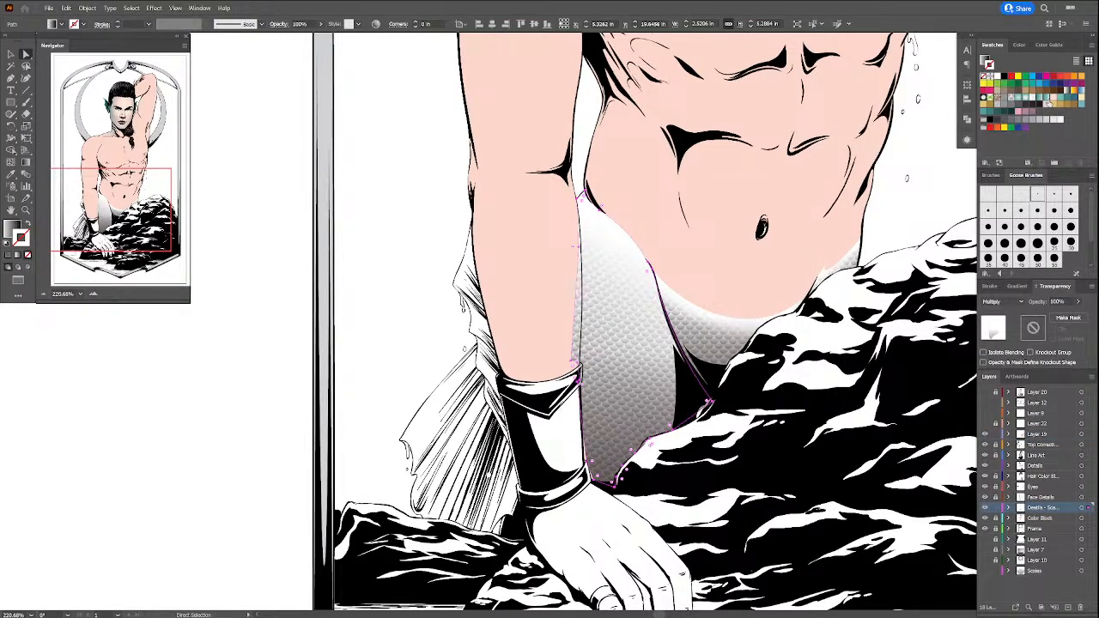
pyautogui.click(1047, 101)
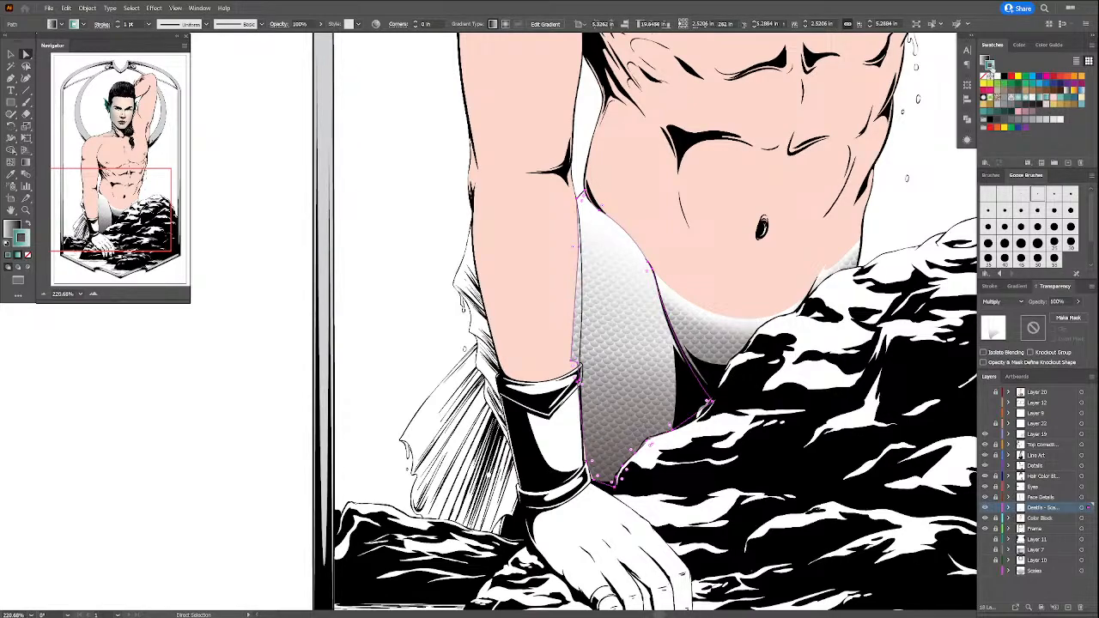
pyautogui.click(988, 74)
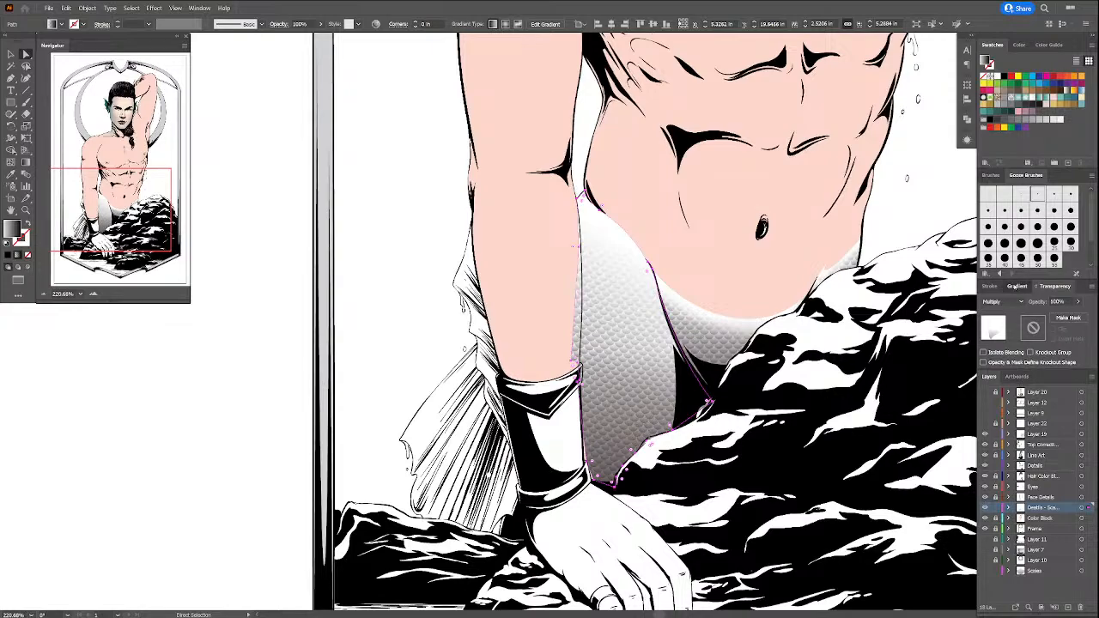
pyautogui.click(1019, 286)
pyautogui.moveTo(1074, 98)
pyautogui.mouseDown()
pyautogui.moveTo(985, 381)
pyautogui.moveTo(1075, 106)
pyautogui.moveTo(1077, 381)
pyautogui.mouseUp()
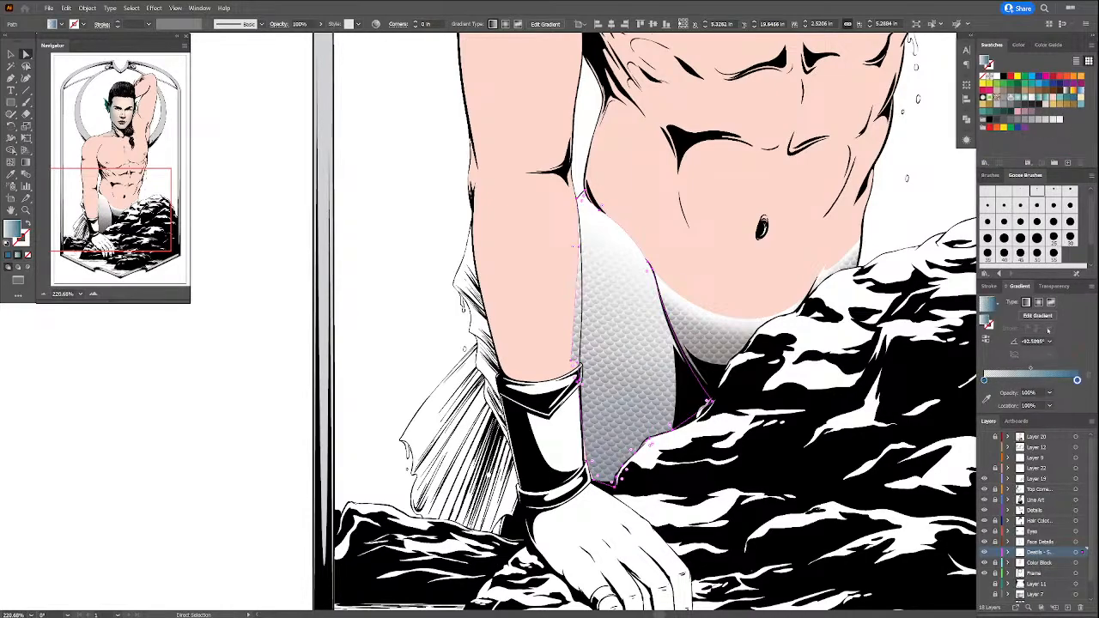
pyautogui.click(1053, 287)
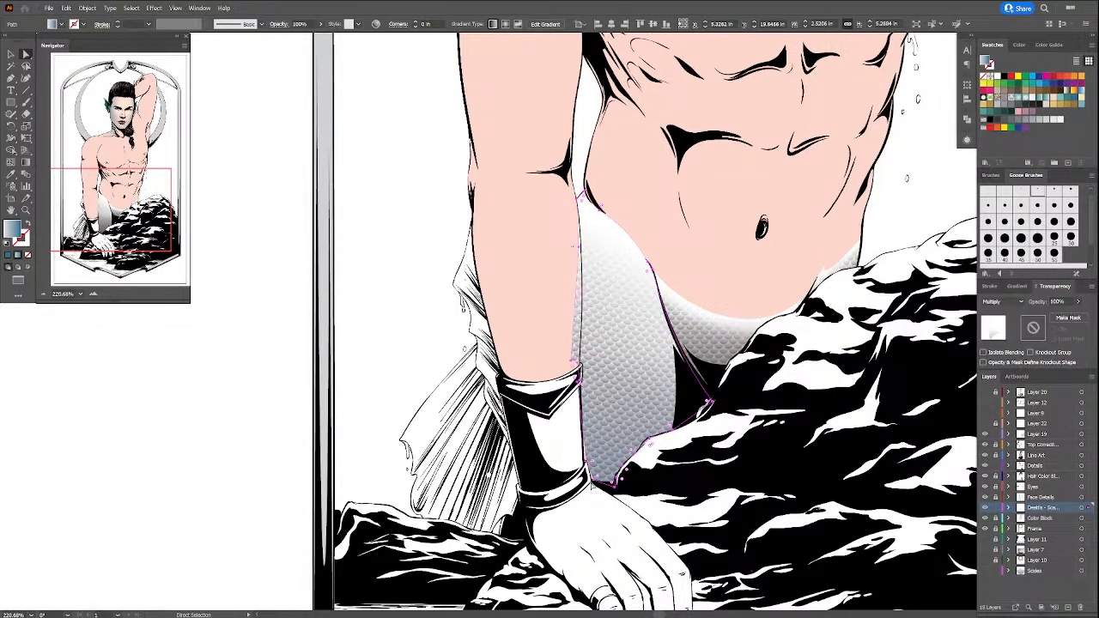
# Step: Add an anchor point to the shadow shape's edge beside the lower cuff and fit it to the line art, undoing the accidental shift
pyautogui.click(592, 481)
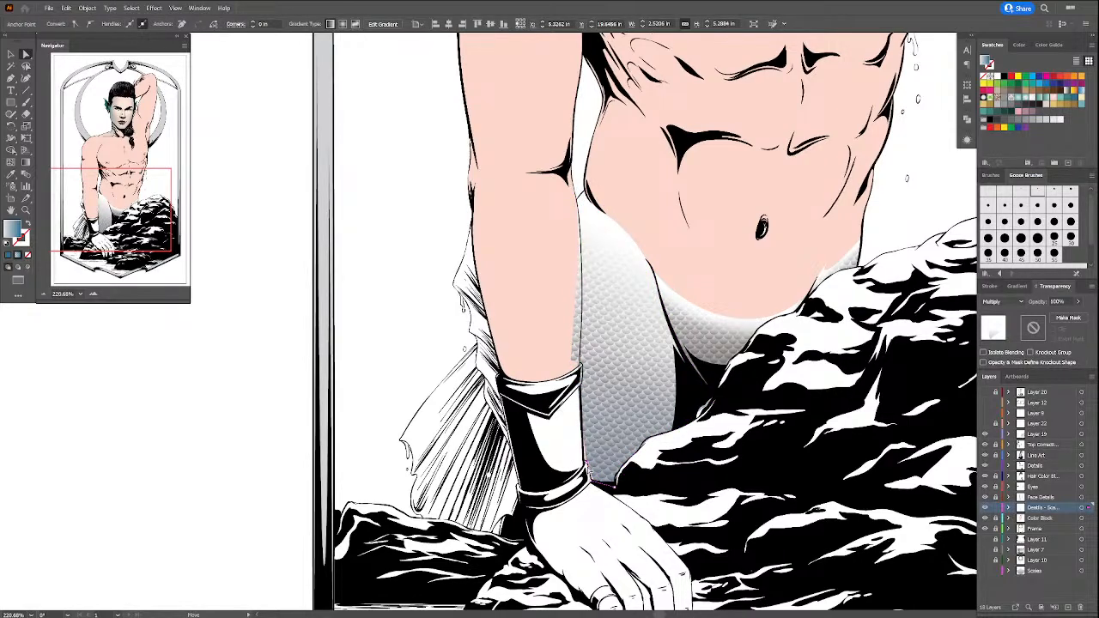
pyautogui.press('+')
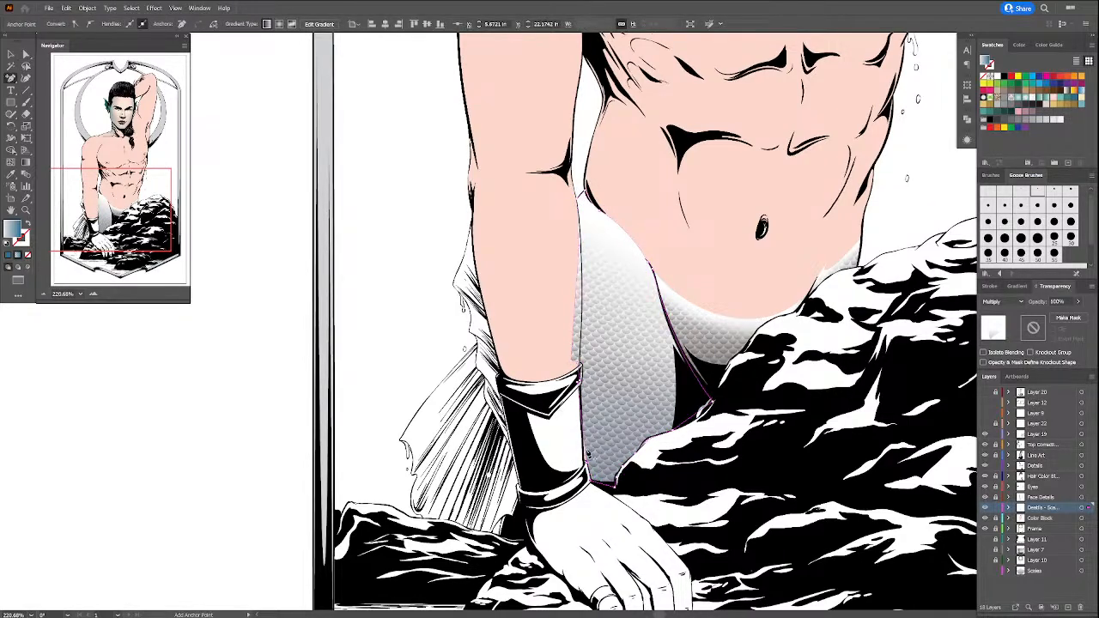
pyautogui.press('a')
pyautogui.moveTo(586, 457); pyautogui.dragTo(585, 460)
pyautogui.click(602, 456)
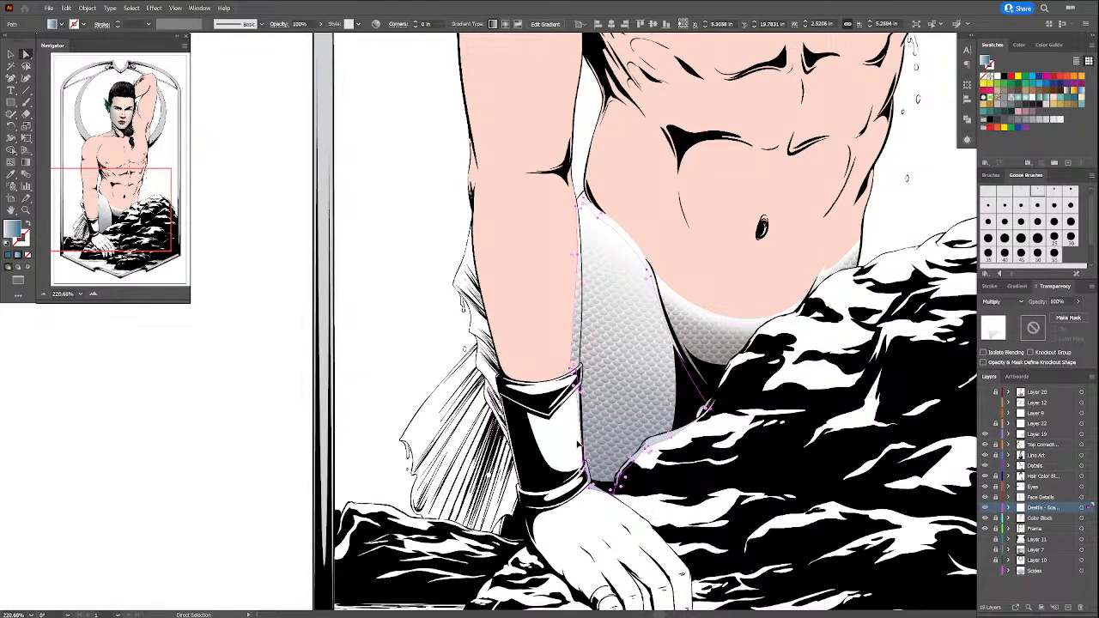
pyautogui.hotkey('ctrl', 'z')
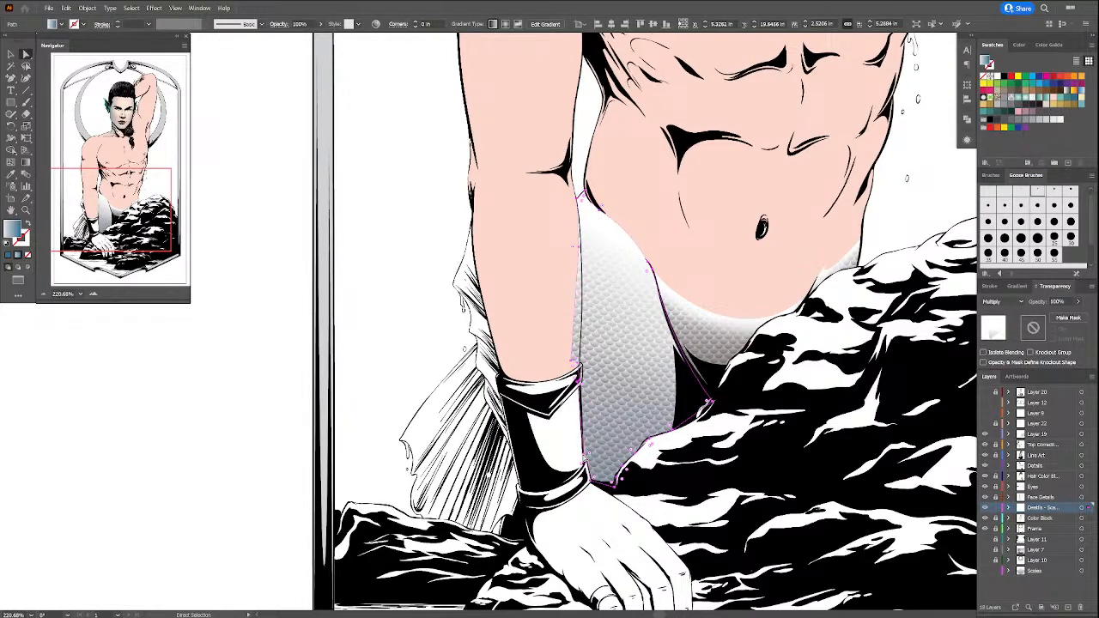
pyautogui.click(585, 460)
pyautogui.moveTo(586, 460); pyautogui.dragTo(585, 459)
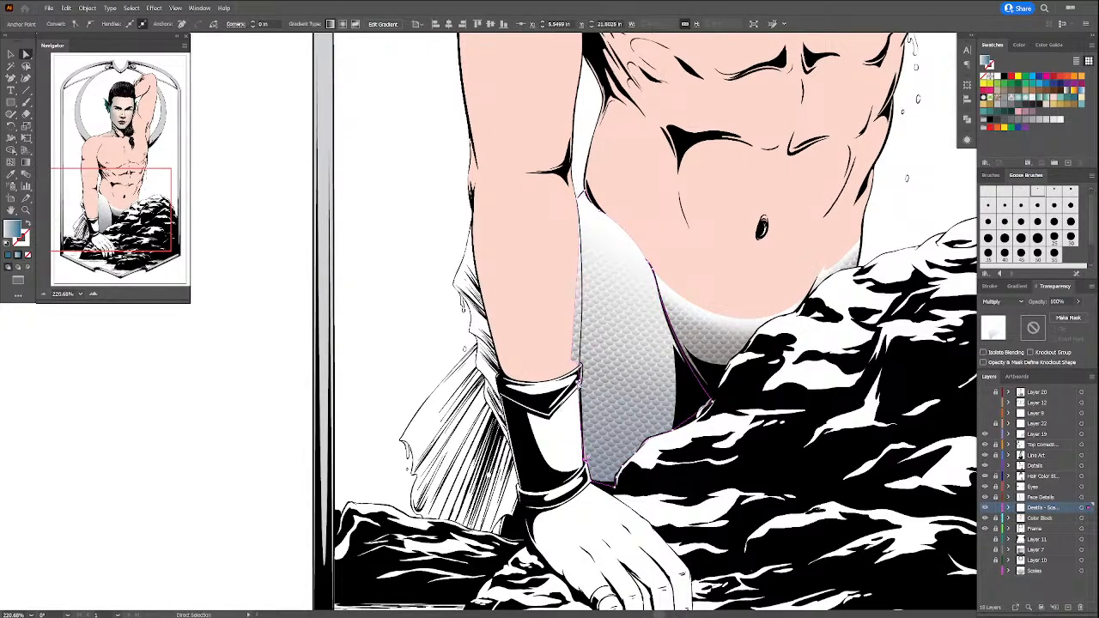
# Step: Move the base tail shape's anchor points at the cuff's upper corner onto the line art
pyautogui.moveTo(579, 383); pyautogui.dragTo(580, 375)
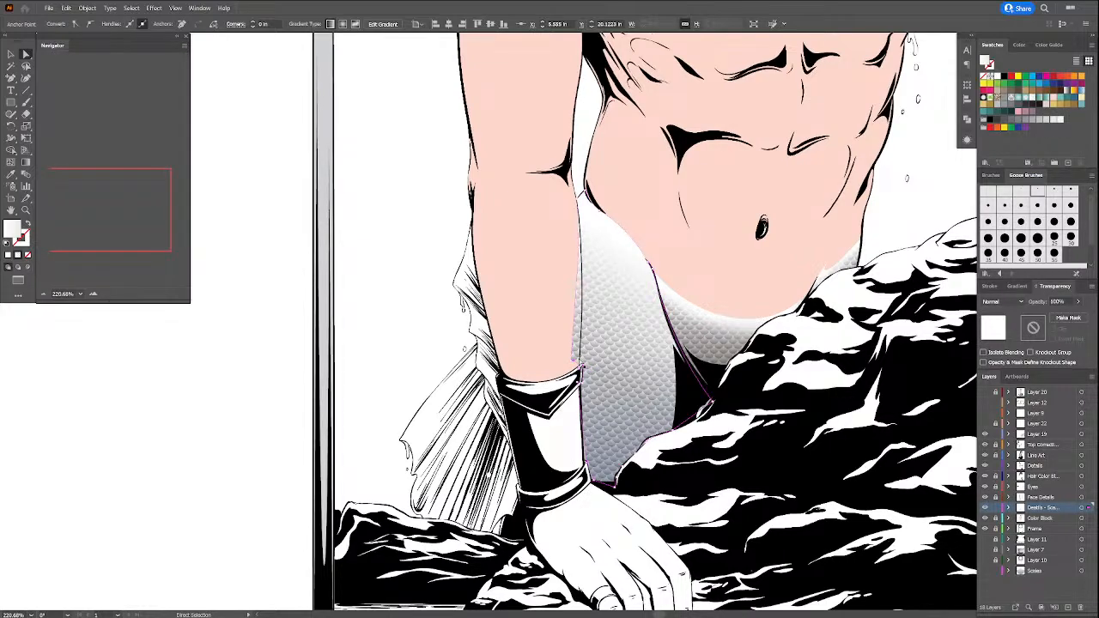
pyautogui.hotkey('ctrl', '+')
pyautogui.hotkey('ctrl', '+')
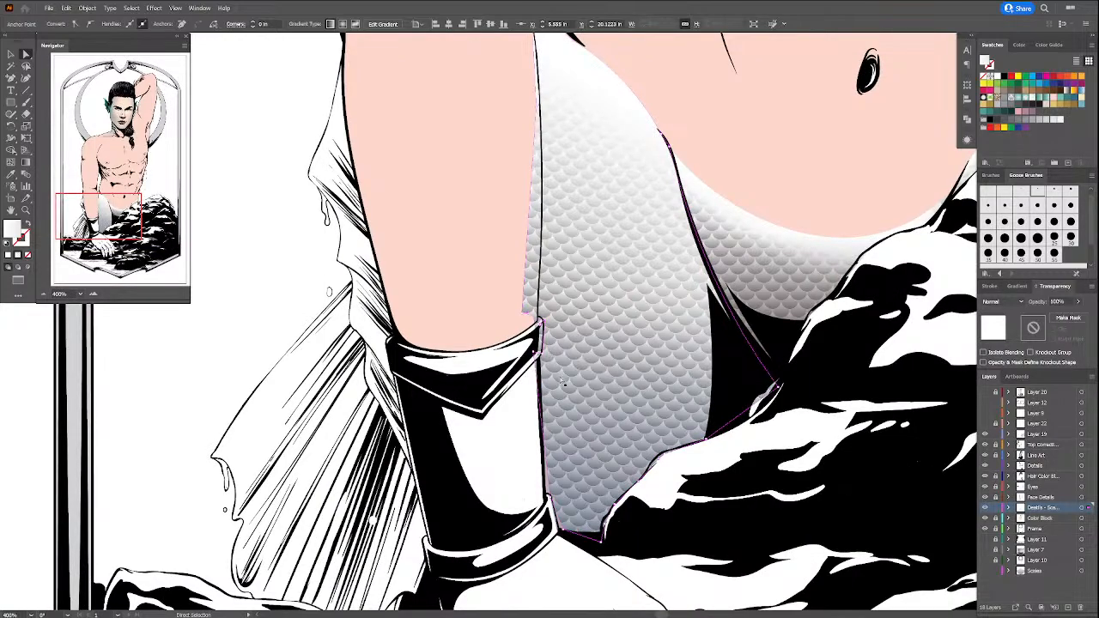
pyautogui.press('space')
pyautogui.moveTo(664, 421); pyautogui.dragTo(722, 468)
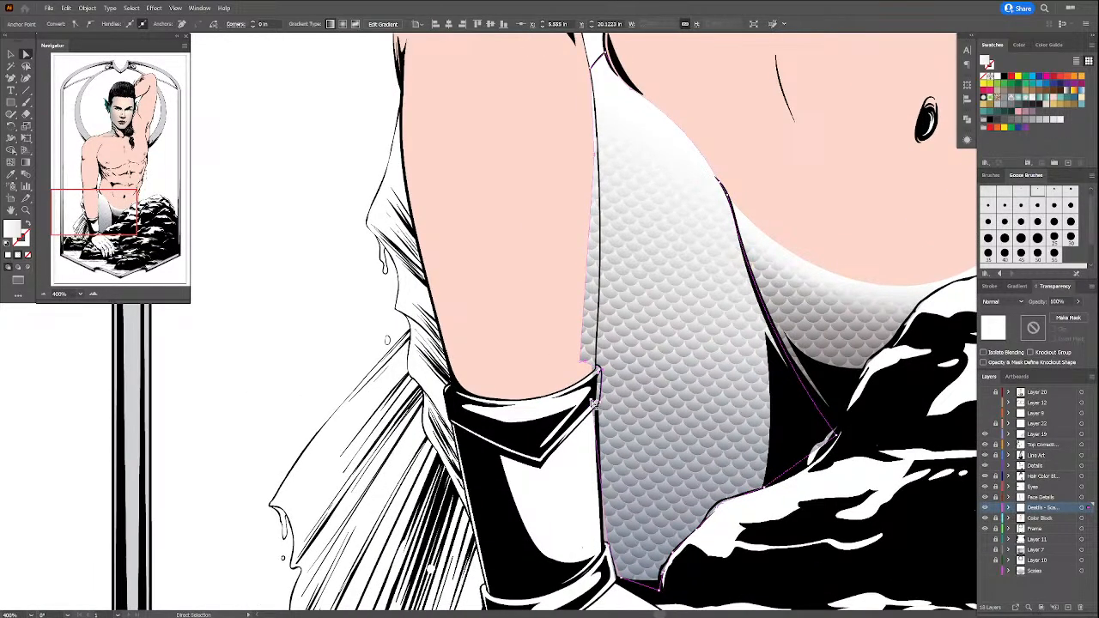
pyautogui.moveTo(594, 402); pyautogui.dragTo(601, 406)
# Step: Pull the shadow and scale outlines' anchor points above the cuff into line with the inked edge of the forearm
pyautogui.moveTo(594, 362)
pyautogui.mouseDown()
pyautogui.moveTo(596, 375)
pyautogui.moveTo(585, 363)
pyautogui.moveTo(597, 361)
pyautogui.mouseUp()
pyautogui.click(590, 359)
pyautogui.click(582, 365)
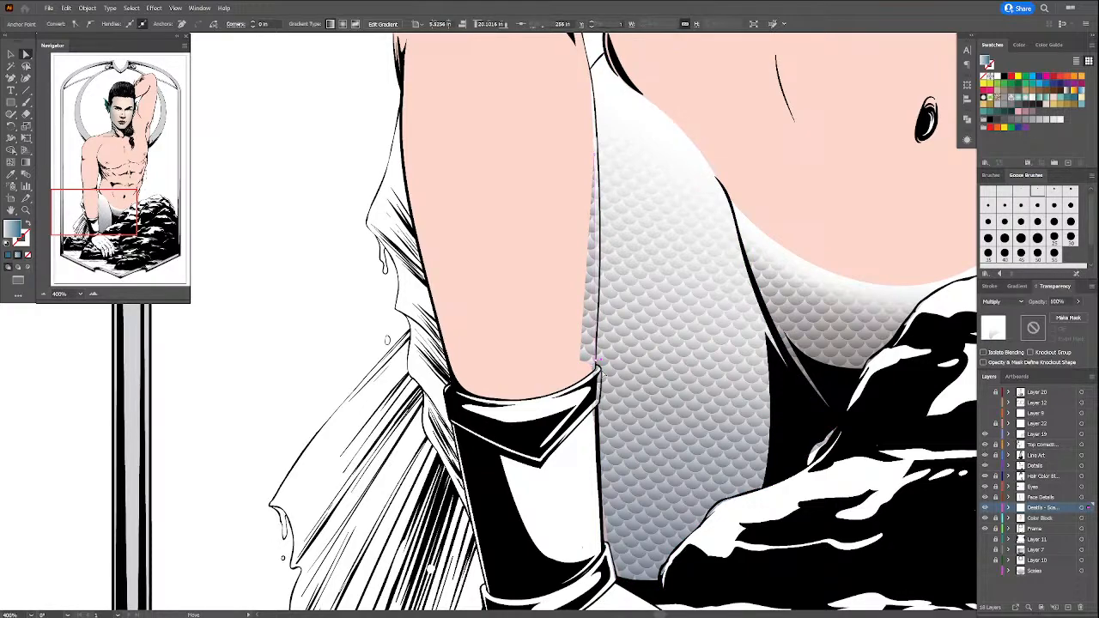
pyautogui.click(601, 375)
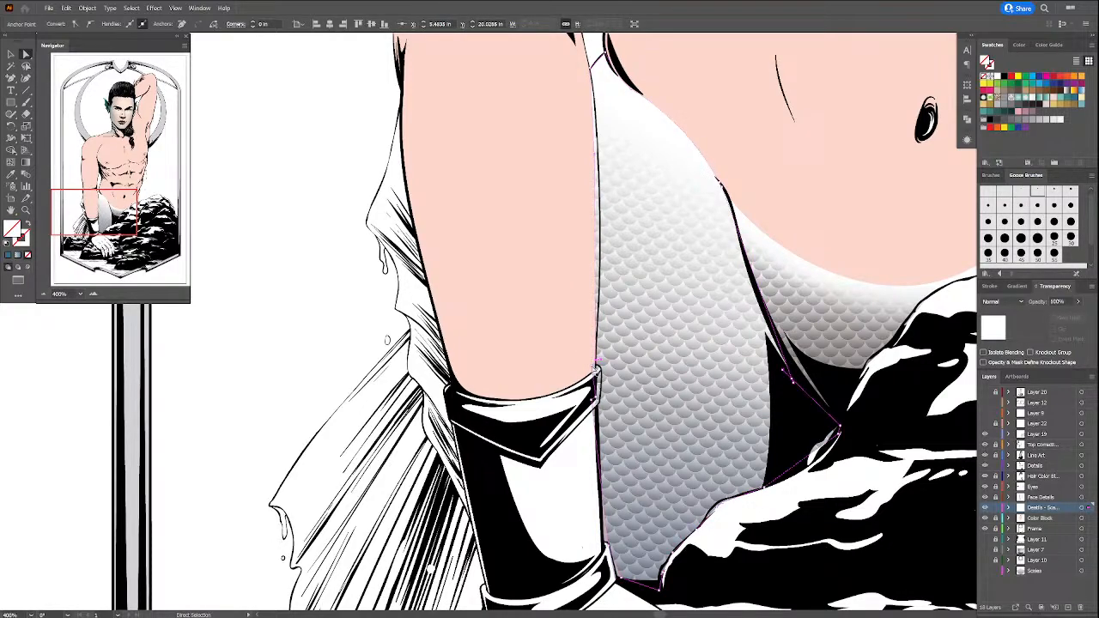
pyautogui.moveTo(596, 370); pyautogui.dragTo(600, 406)
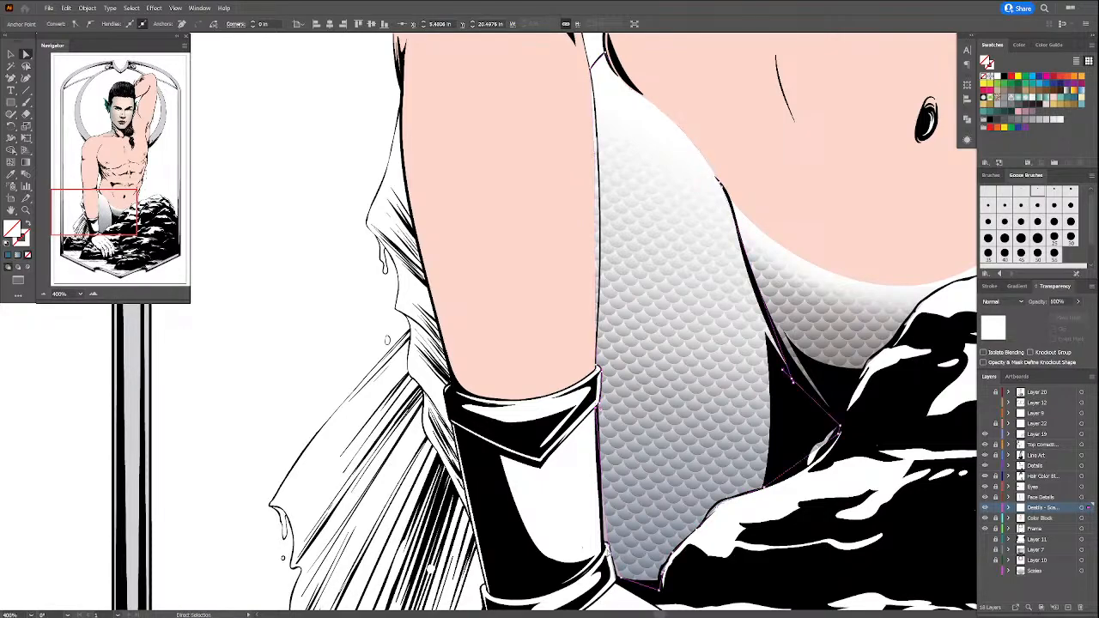
# Step: Add an anchor point beside the lower cuff trim and fit the nearby outline points and the rock-side corner to the line art
pyautogui.press('+')
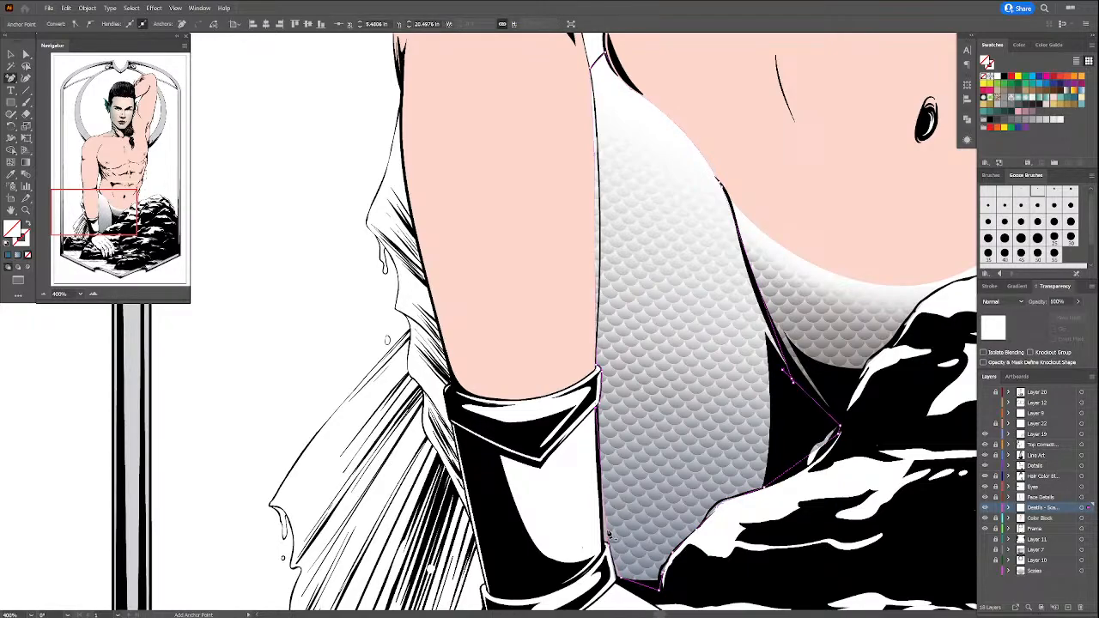
pyautogui.click(607, 534)
pyautogui.press('a')
pyautogui.moveTo(607, 534); pyautogui.dragTo(606, 544)
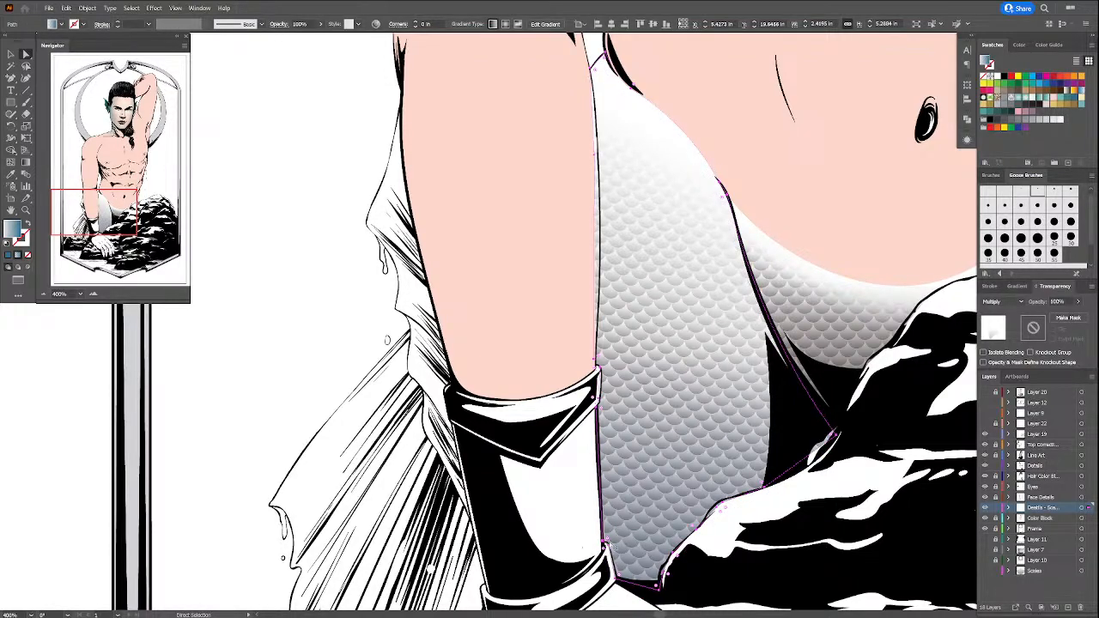
pyautogui.hotkey('ctrl', 'shift', 'a')
pyautogui.moveTo(835, 433); pyautogui.dragTo(840, 426)
pyautogui.moveTo(607, 543); pyautogui.dragTo(607, 546)
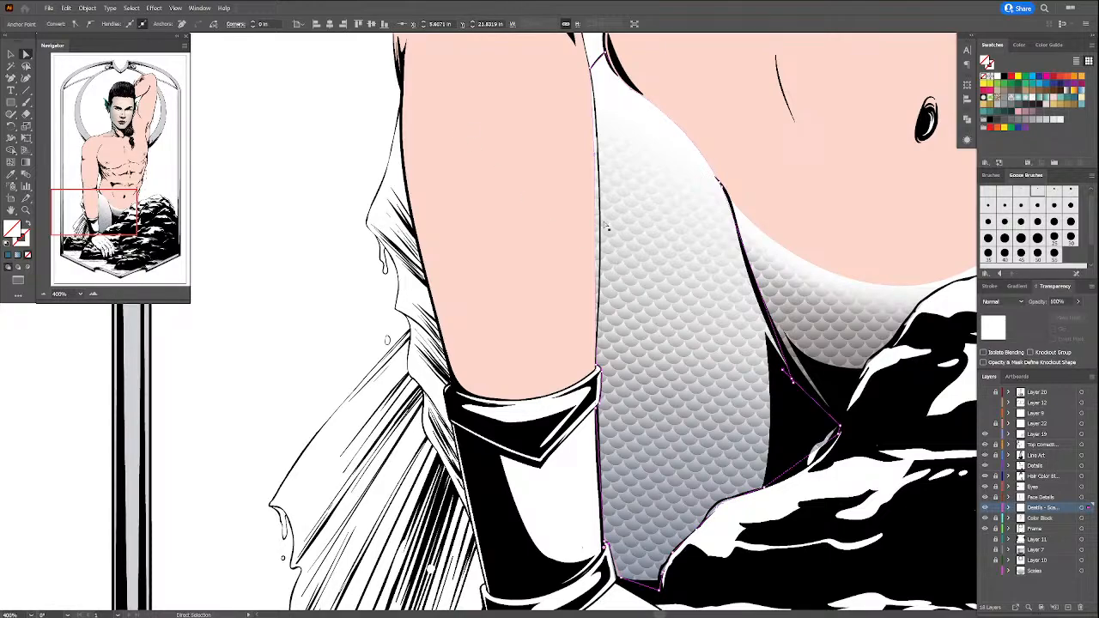
# Step: Add an anchor point to the scale outline along the forearm and reshape that edge to follow the arm's ink line
pyautogui.scroll(3, 588, 178)
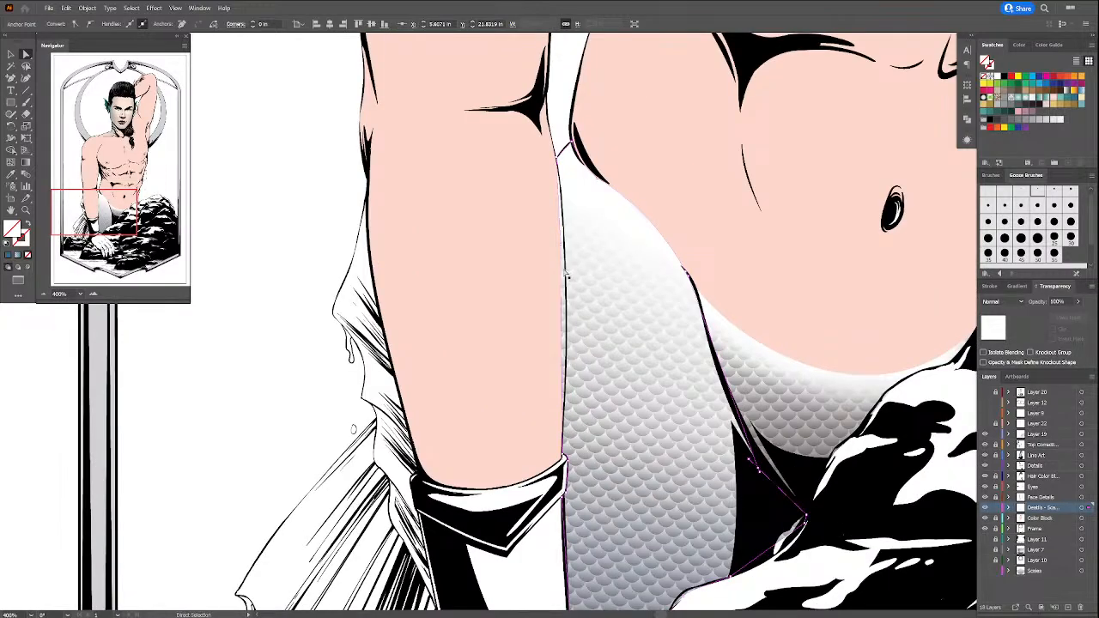
pyautogui.press('+')
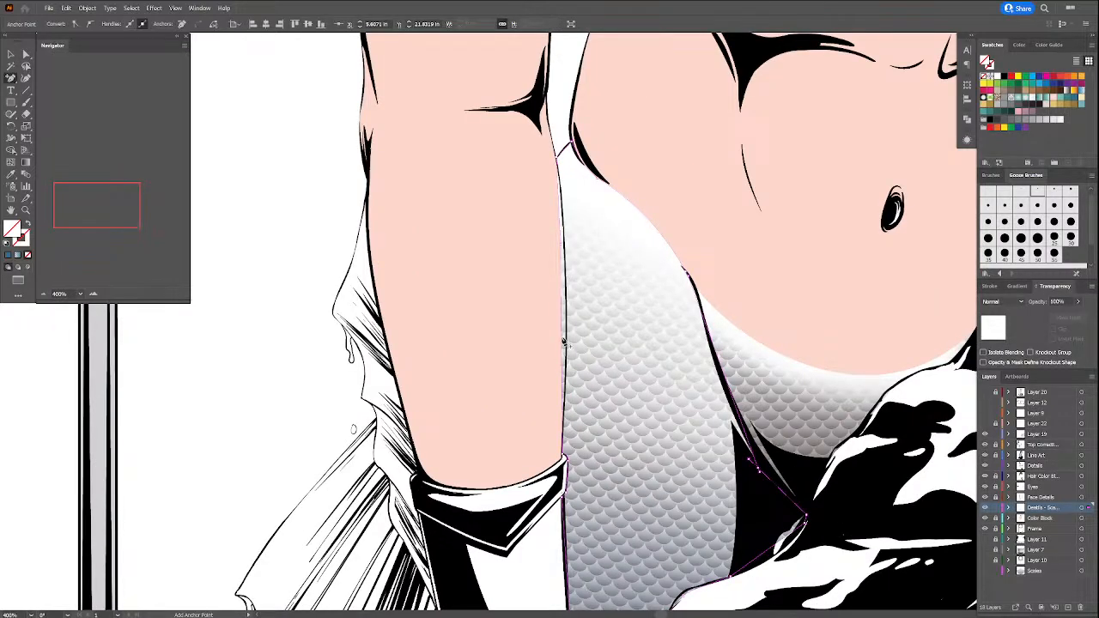
pyautogui.click(563, 340)
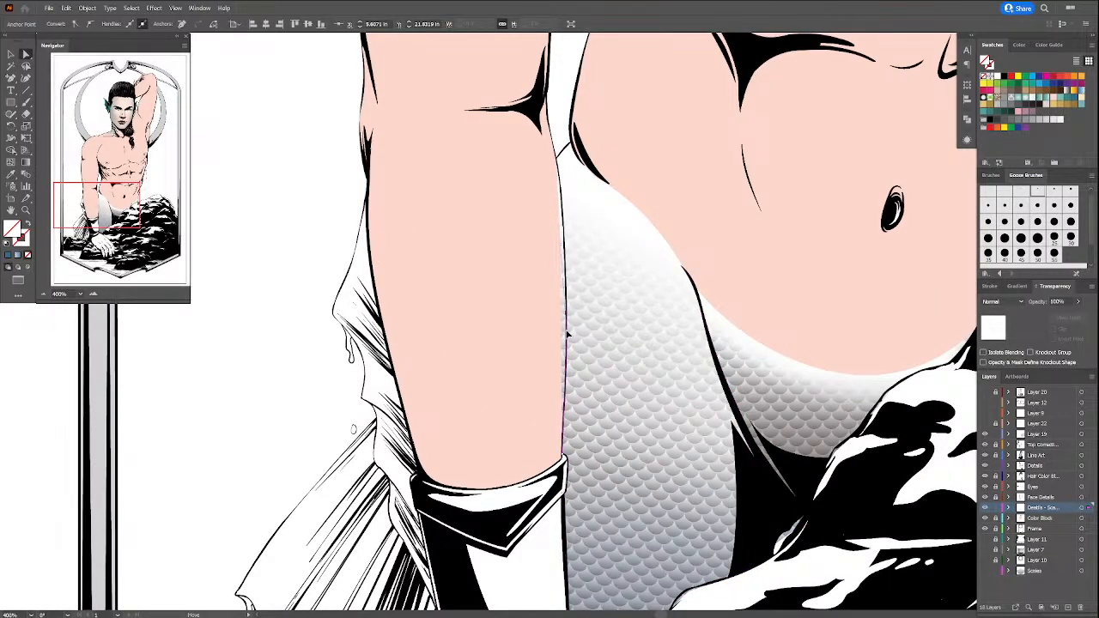
pyautogui.press('a')
pyautogui.click(562, 237)
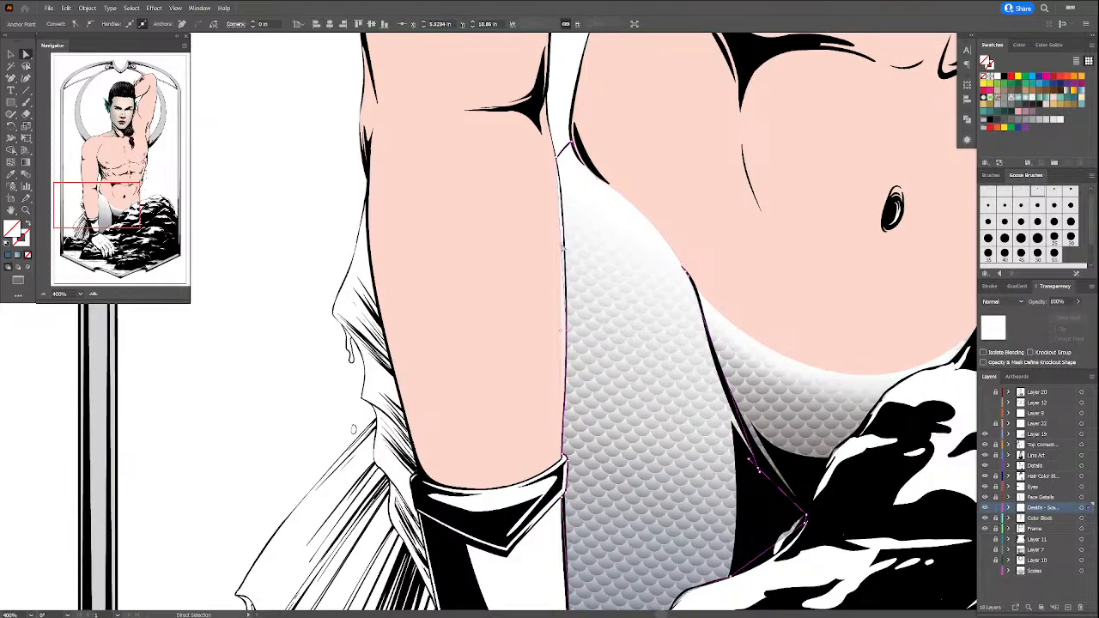
pyautogui.moveTo(562, 247); pyautogui.dragTo(566, 307)
pyautogui.click(566, 306)
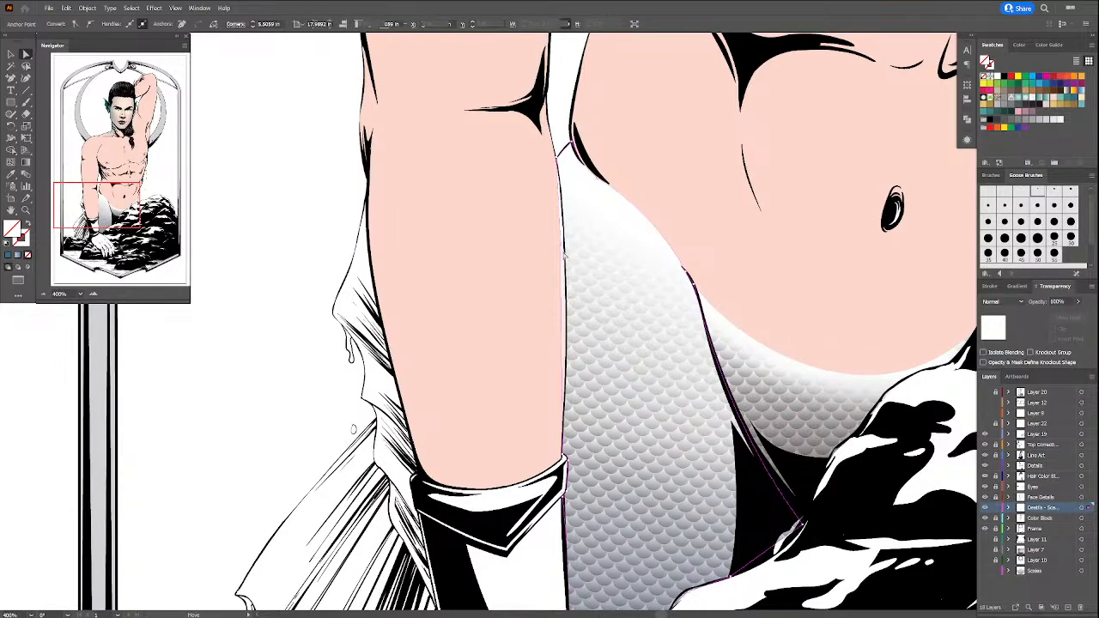
# Step: Adjust the base tail shape's upper forearm anchor and add another point midway to match the edge to the arm's line
pyautogui.click(562, 249)
pyautogui.click(560, 247)
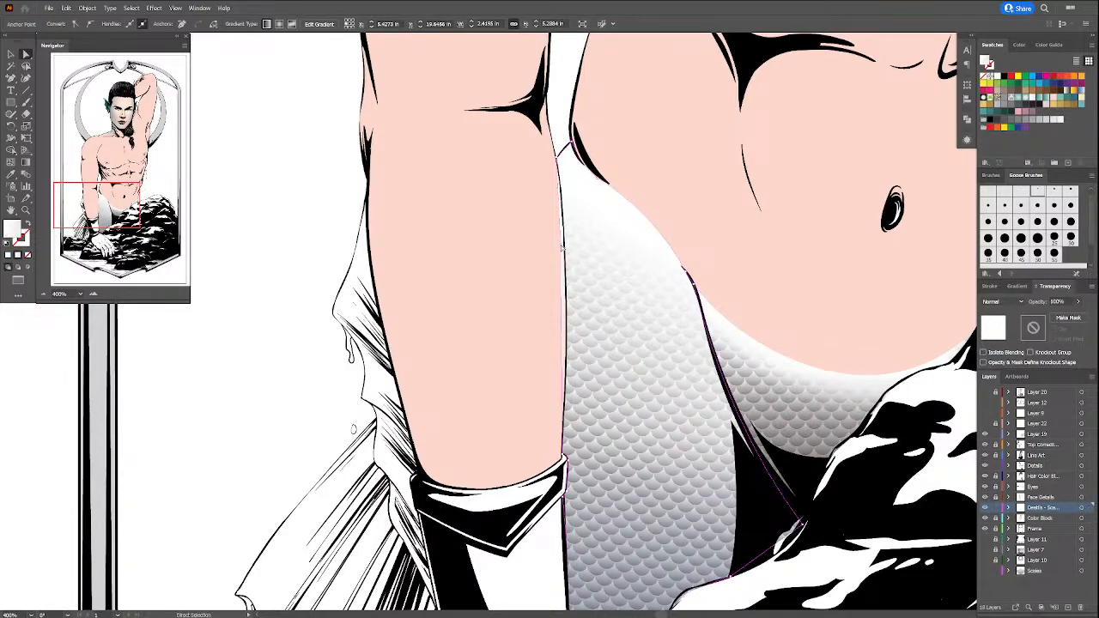
pyautogui.click(564, 247)
pyautogui.moveTo(565, 246); pyautogui.dragTo(564, 245)
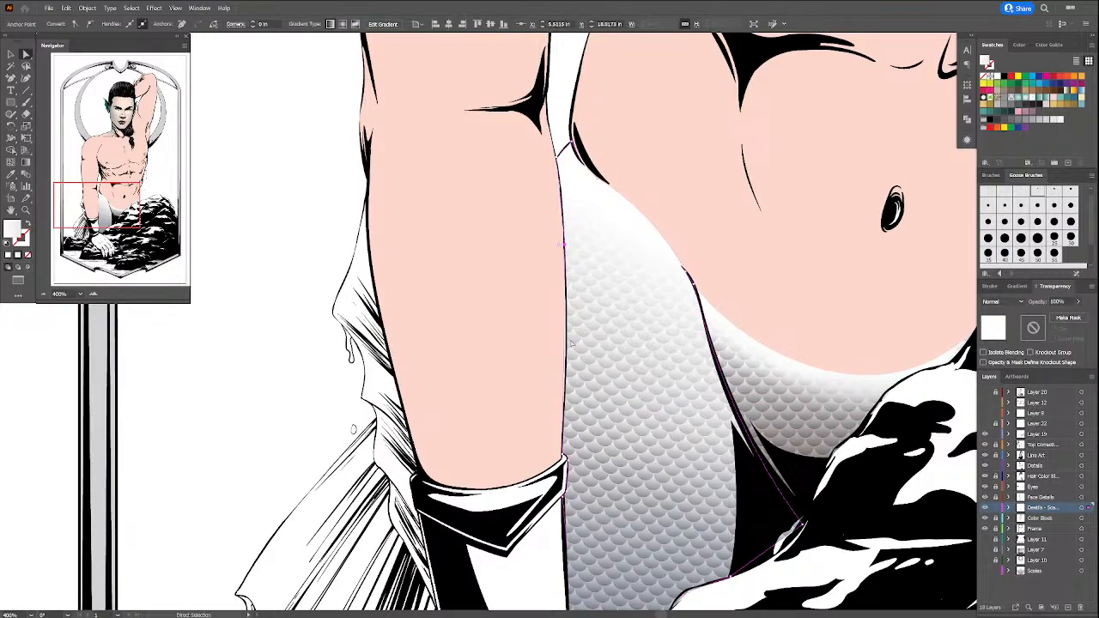
pyautogui.press('+')
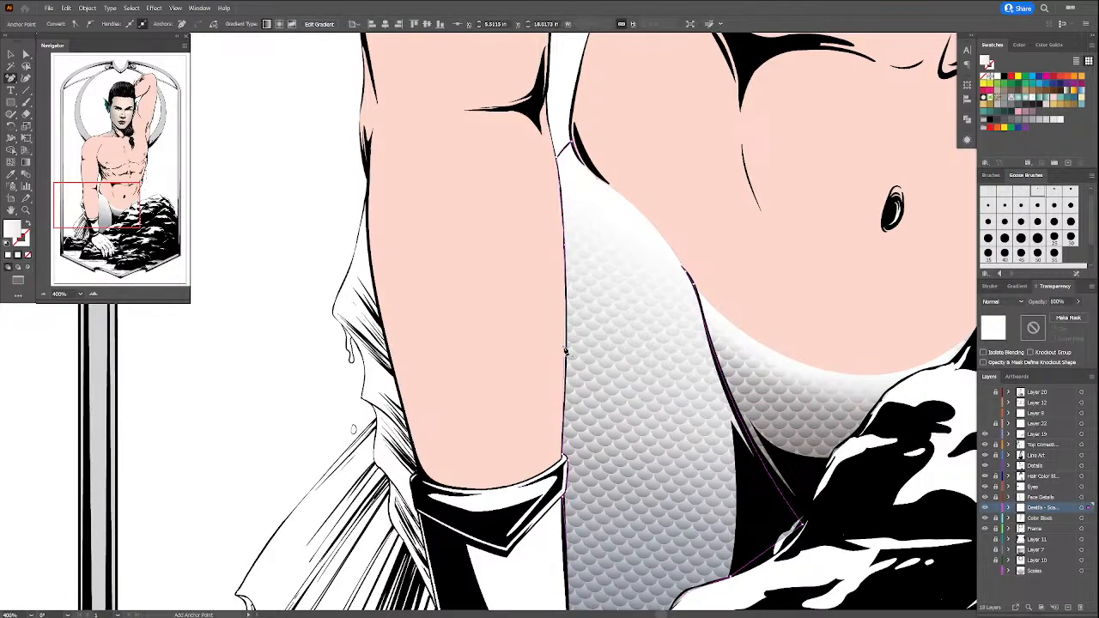
pyautogui.press('a')
pyautogui.moveTo(566, 350)
pyautogui.mouseDown()
pyautogui.moveTo(568, 339)
pyautogui.moveTo(515, 347)
pyautogui.moveTo(579, 344)
pyautogui.mouseUp()
# Step: Try the teal-to-pink gradient swatch on the base tail shape and a shift of the shape onto the torso, undoing both
pyautogui.press('space')
pyautogui.click(550, 239)
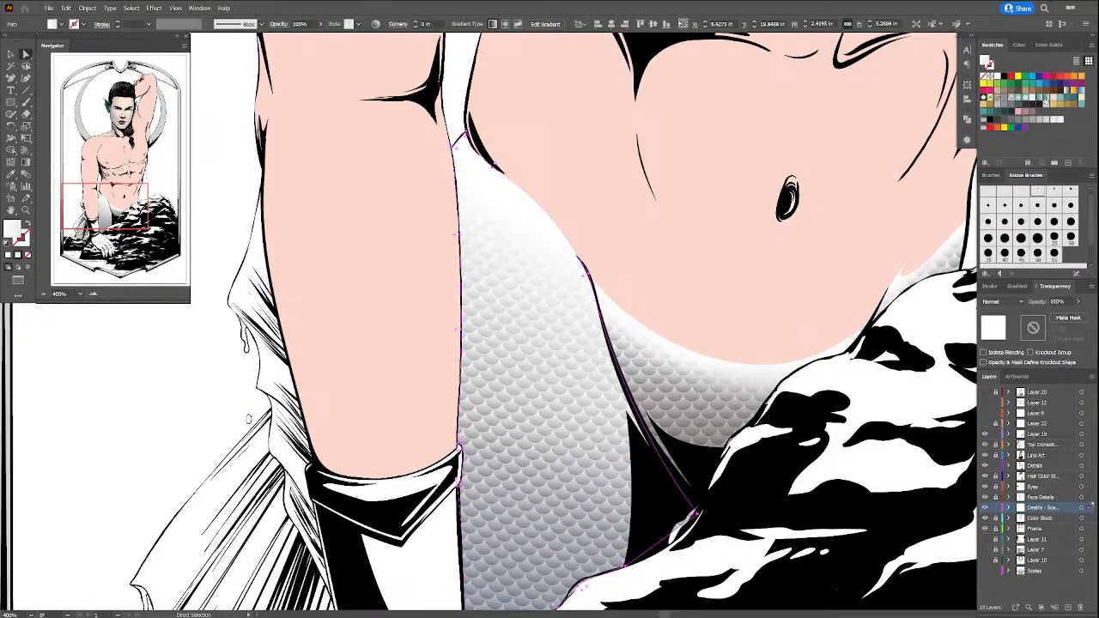
pyautogui.click(1039, 101)
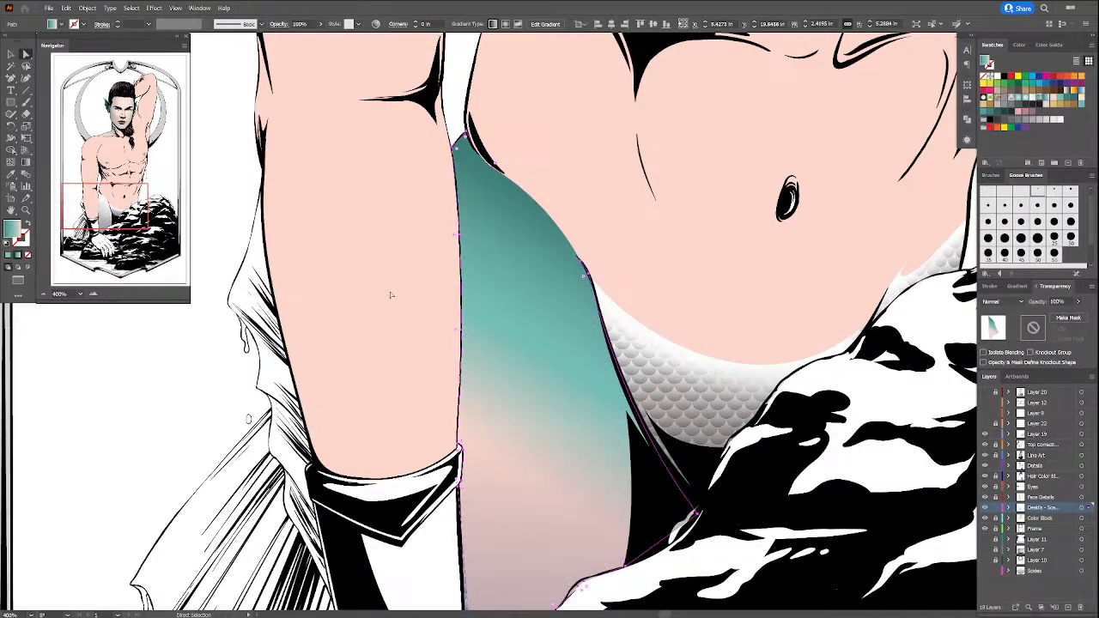
pyautogui.hotkey('ctrl', 'z')
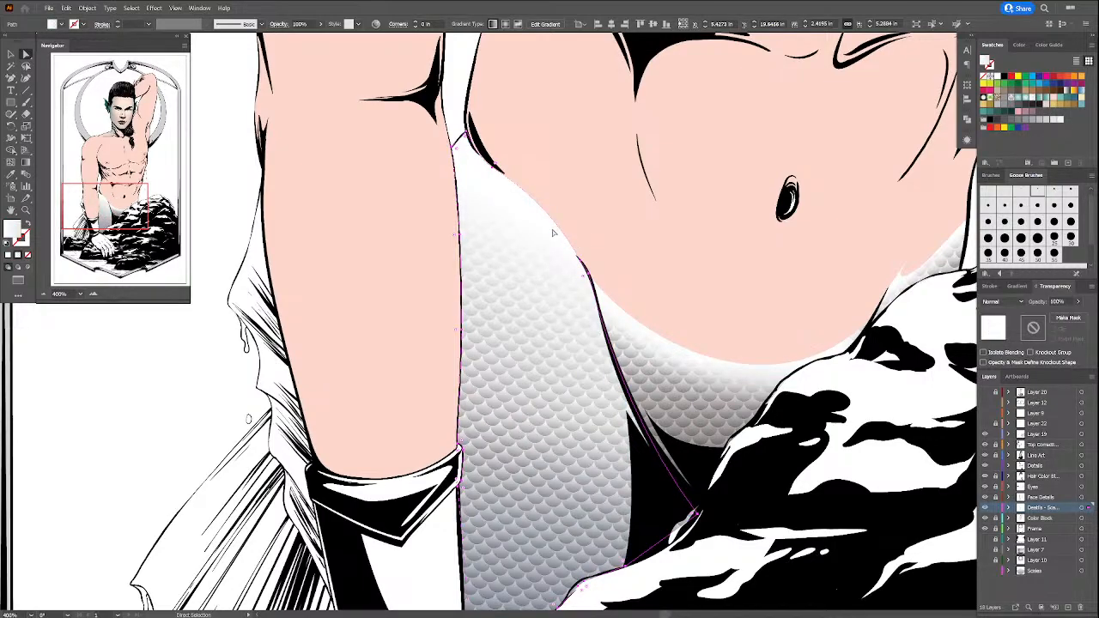
pyautogui.moveTo(552, 227); pyautogui.dragTo(742, 191)
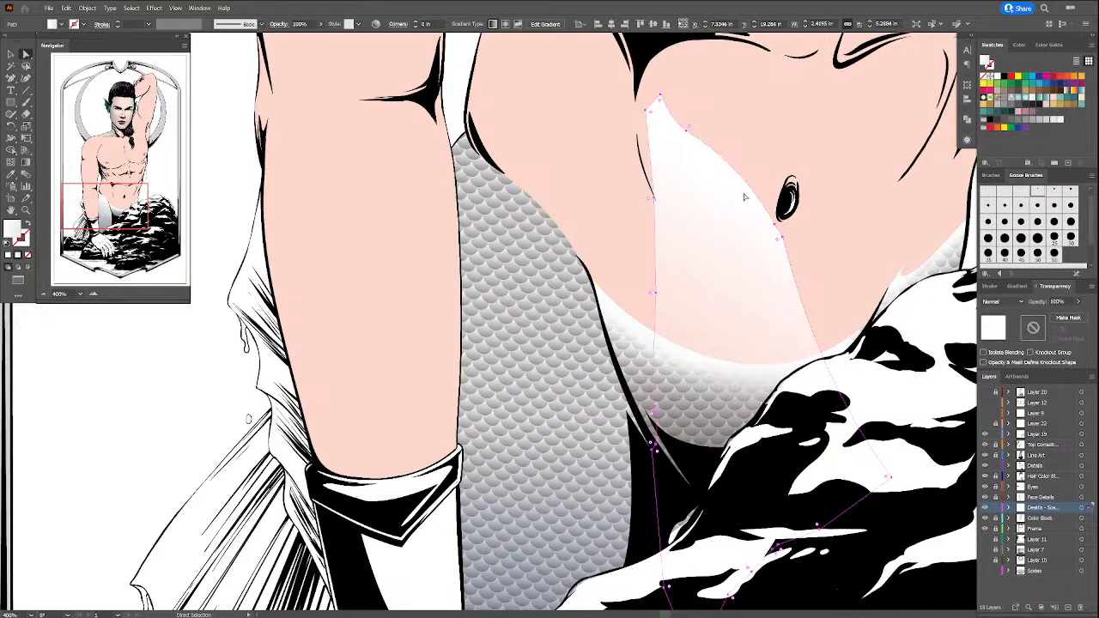
pyautogui.hotkey('ctrl', 'z')
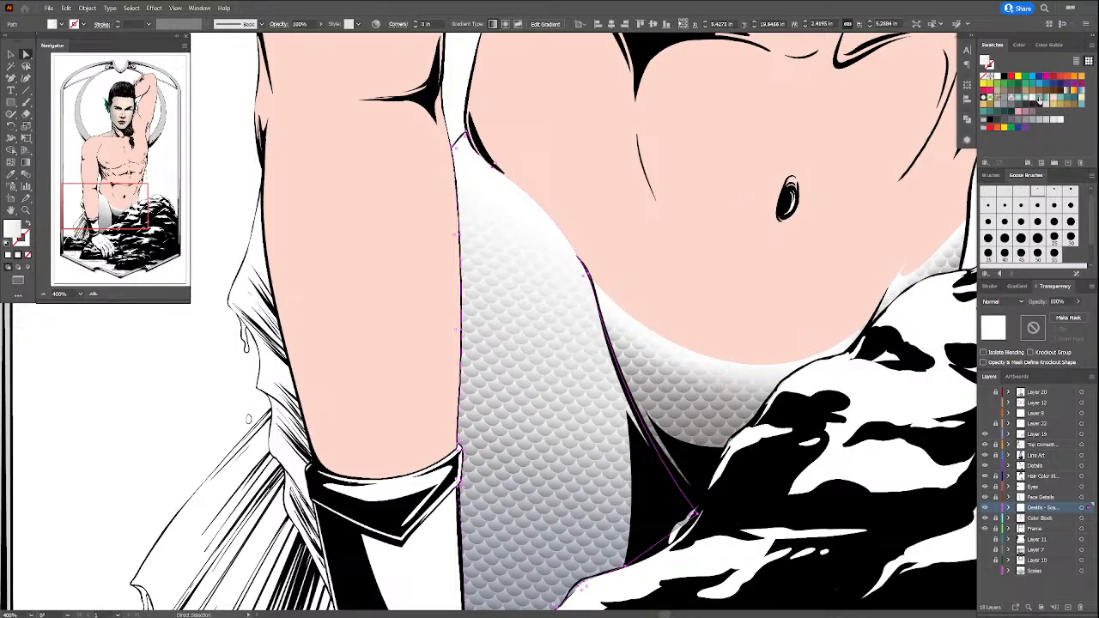
# Step: Fill the base tail shape with the teal-to-pink gradient swatch and place it on a new layer below the scale details layer
pyautogui.click(1038, 100)
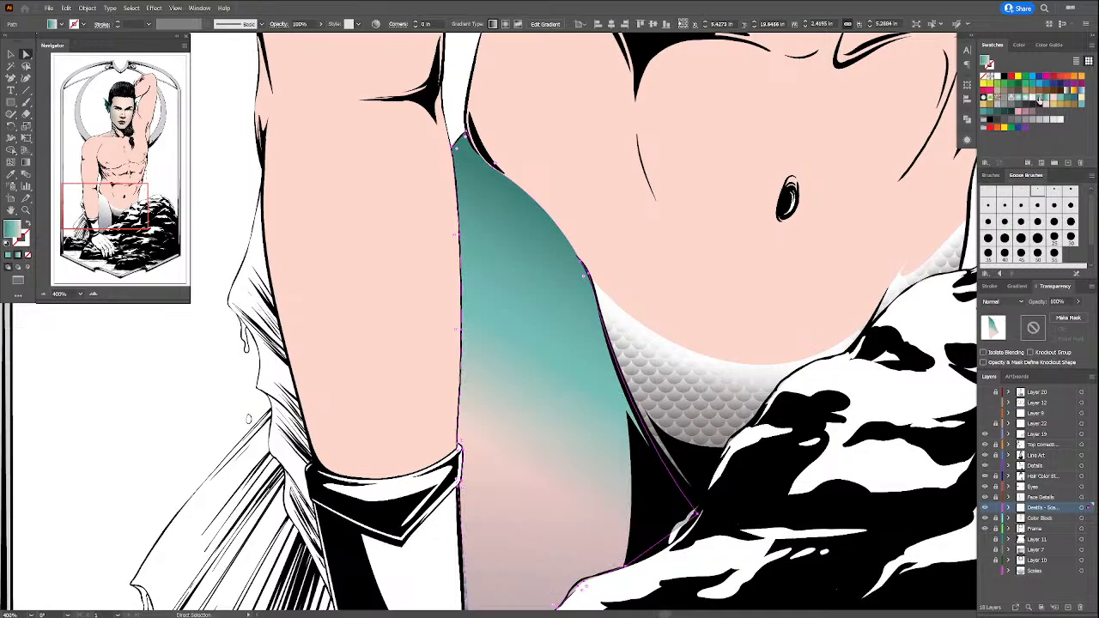
pyautogui.click(1053, 607)
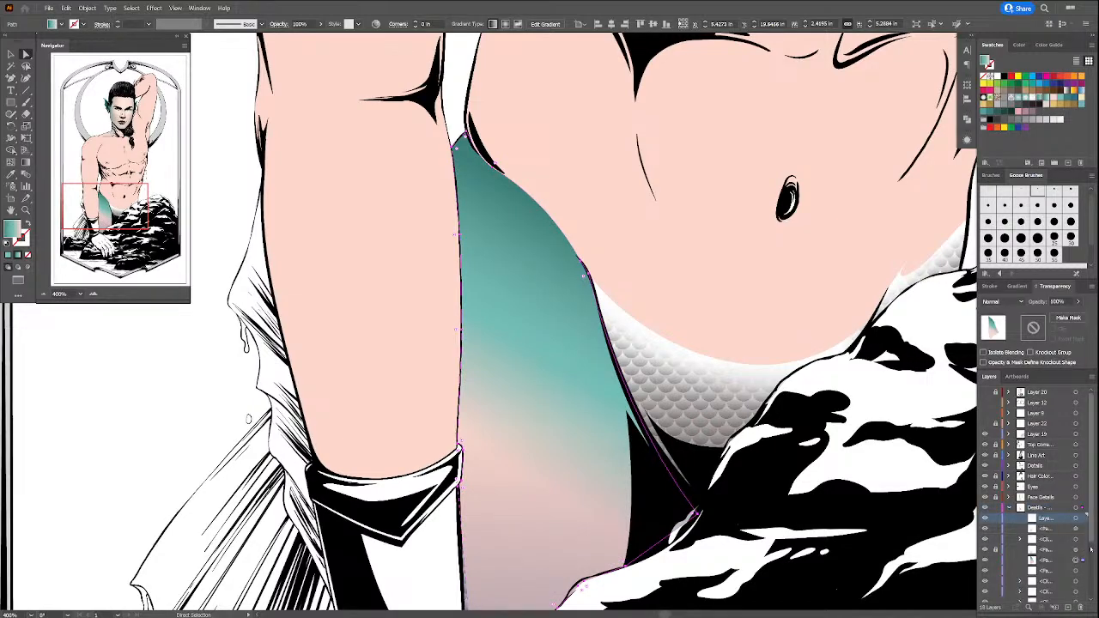
pyautogui.scroll(-1, 1090, 547)
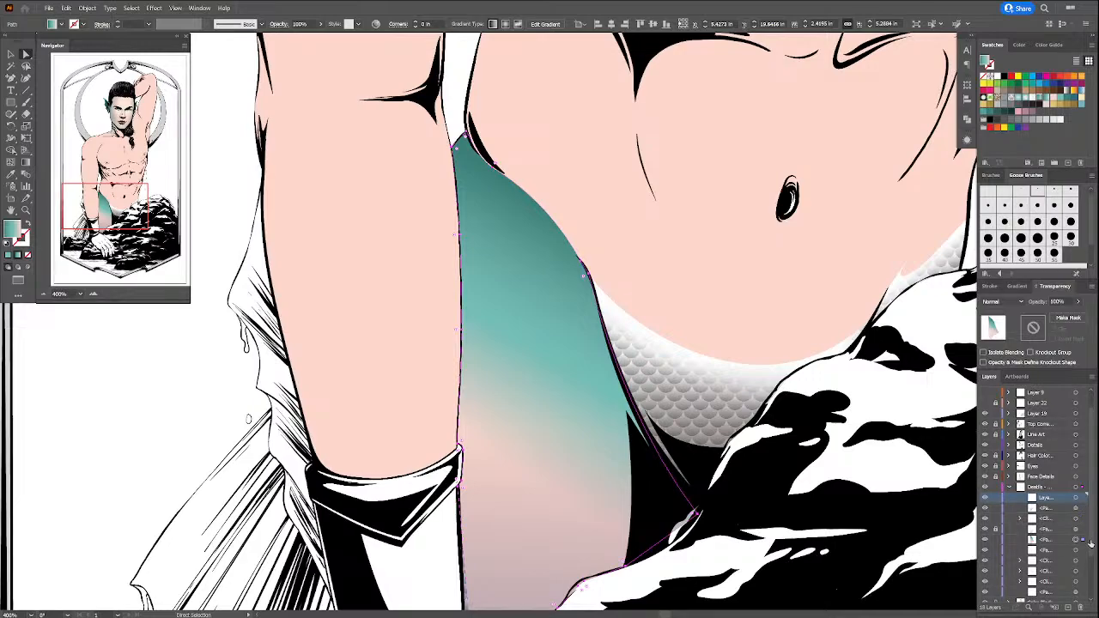
pyautogui.click(1009, 487)
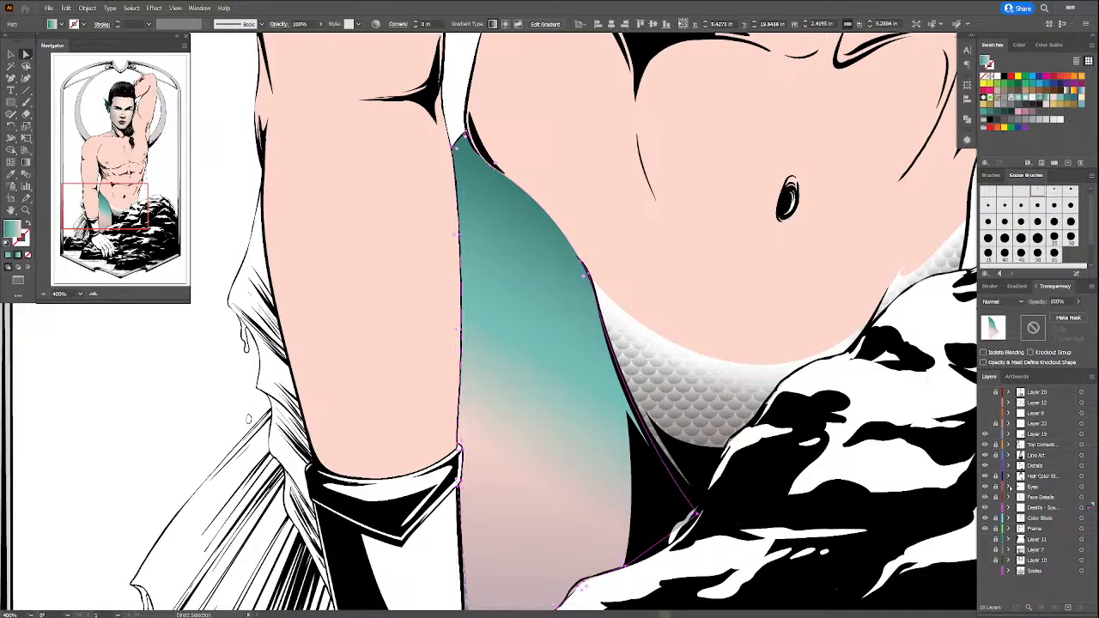
pyautogui.click(1068, 607)
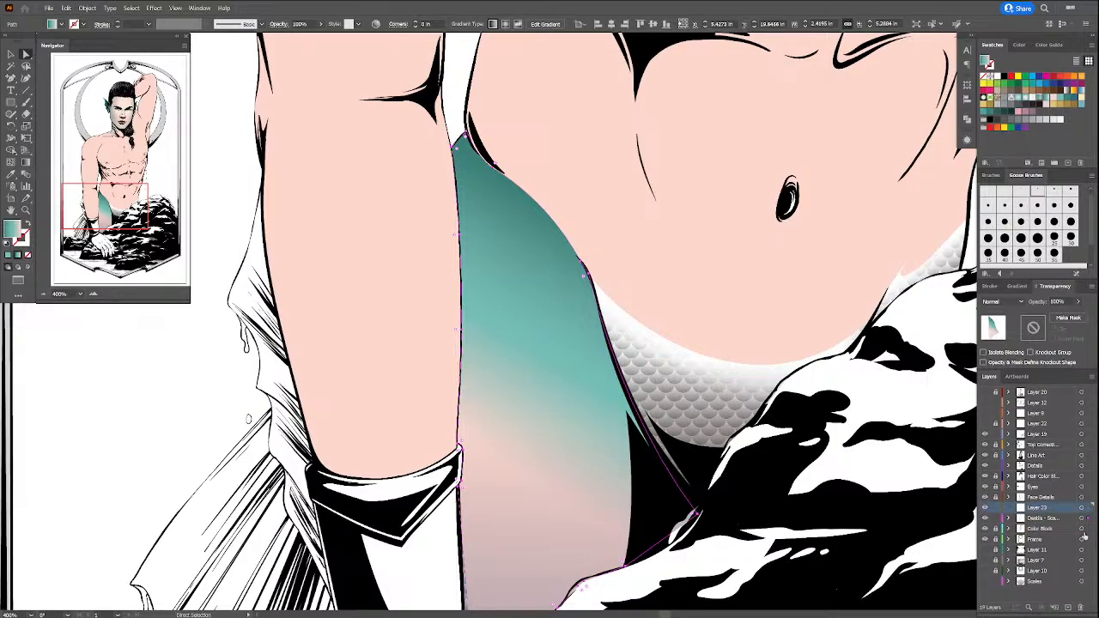
pyautogui.moveTo(1064, 508); pyautogui.dragTo(1062, 524)
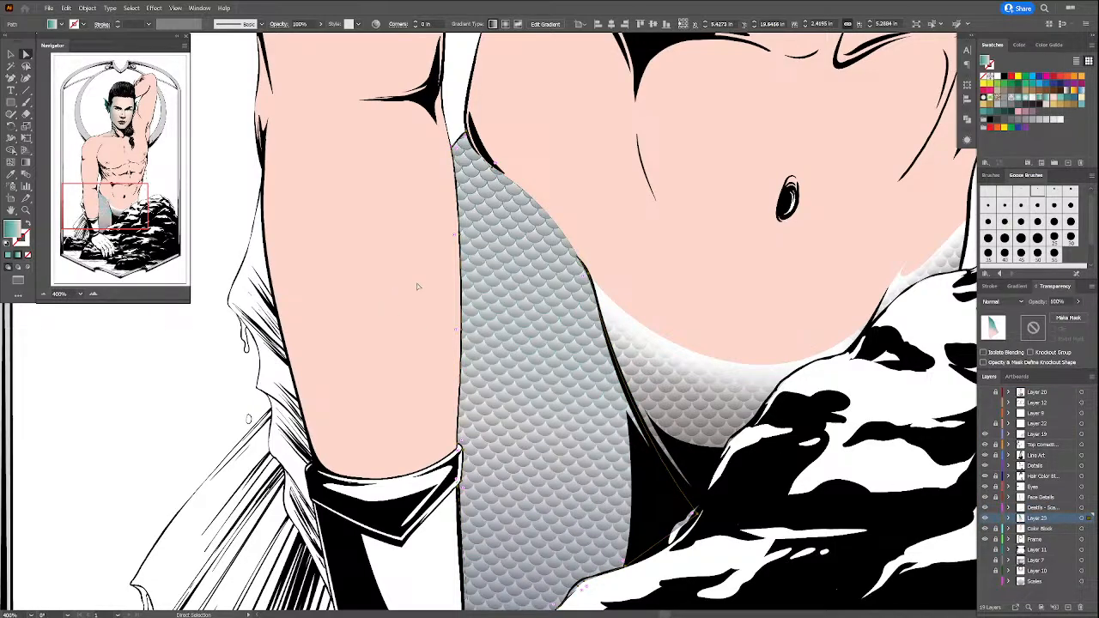
# Step: Redraw the base tail shape's gradient so it runs nearly vertically from the middle of the scales up to the waist line
pyautogui.click(26, 162)
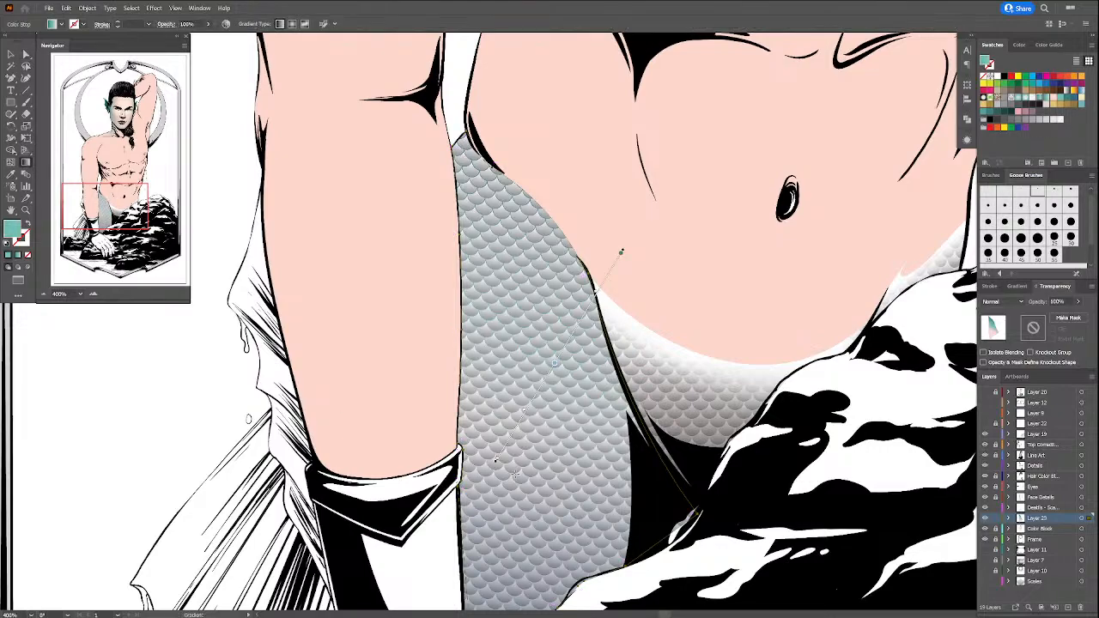
pyautogui.scroll(-3, 507, 261)
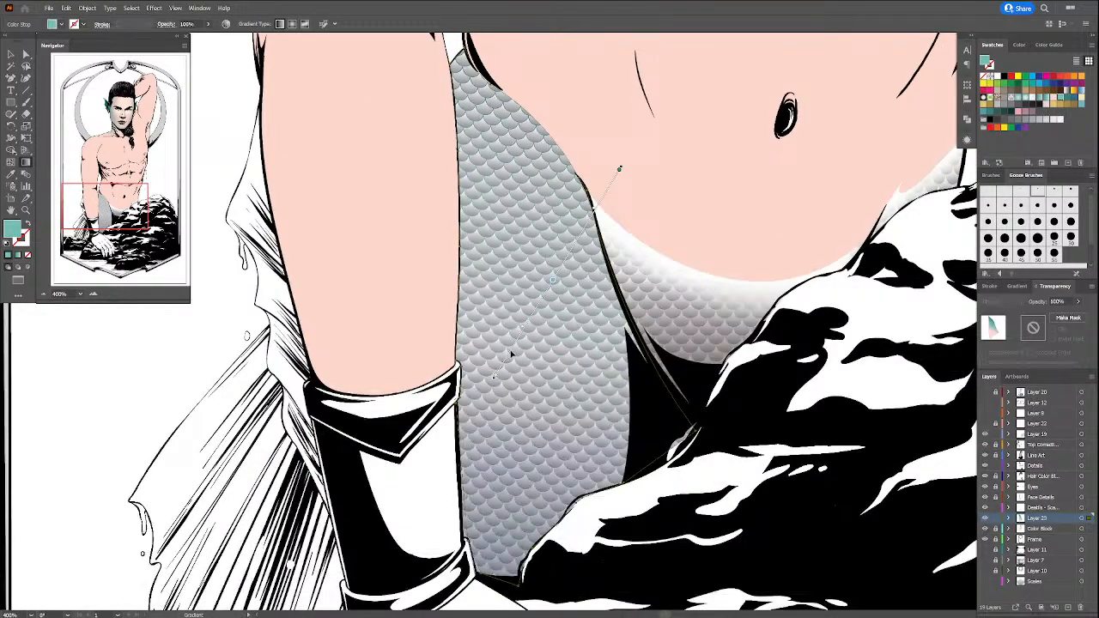
pyautogui.moveTo(504, 578); pyautogui.dragTo(534, 118)
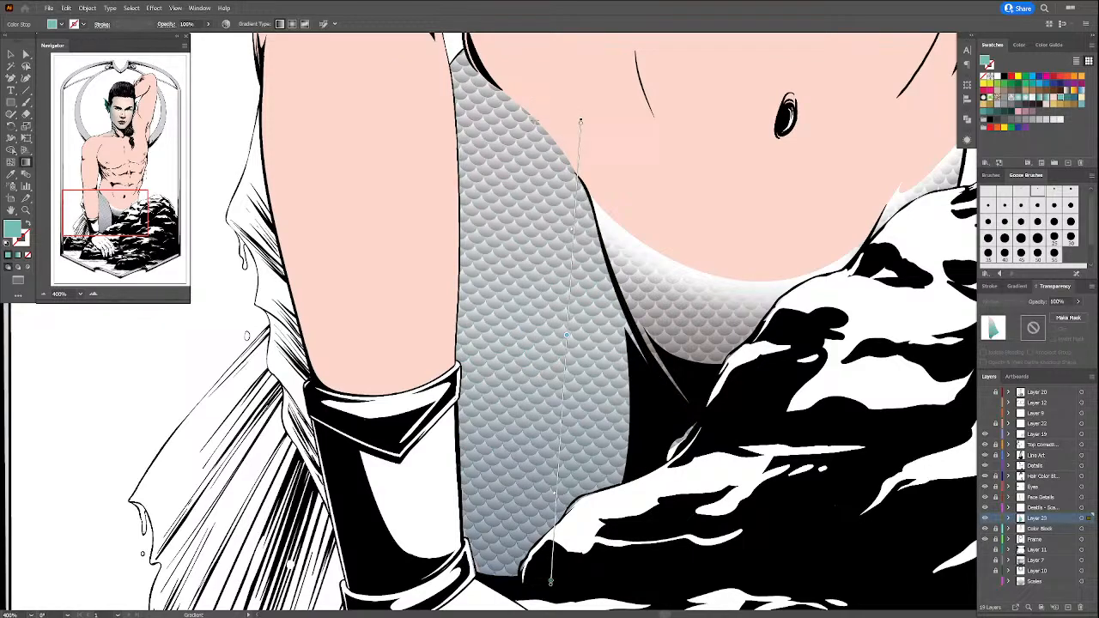
pyautogui.moveTo(514, 379); pyautogui.dragTo(550, 131)
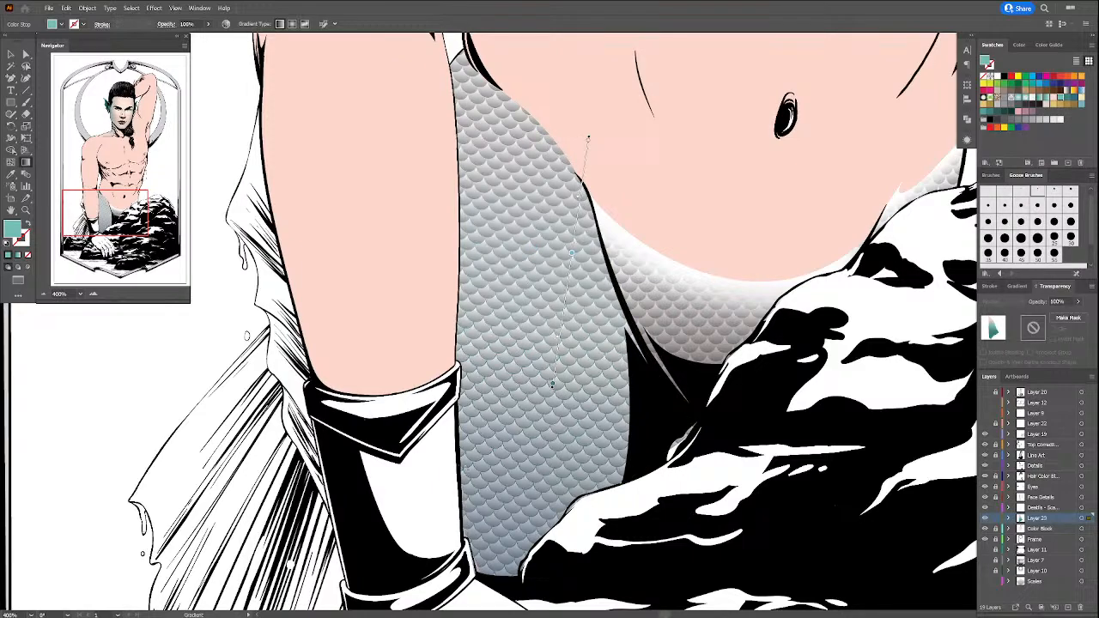
# Step: Add an anchor point near the wrist cuff and adjust the lower corners of the base tail shape and scale outline to the cuff line
pyautogui.press('a')
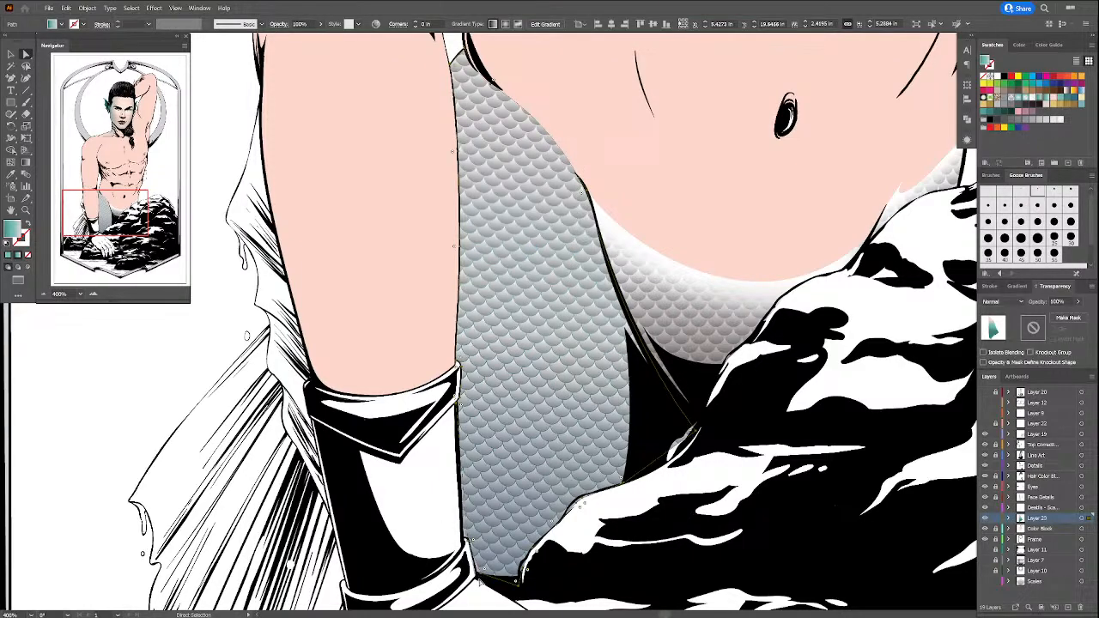
pyautogui.click(478, 577)
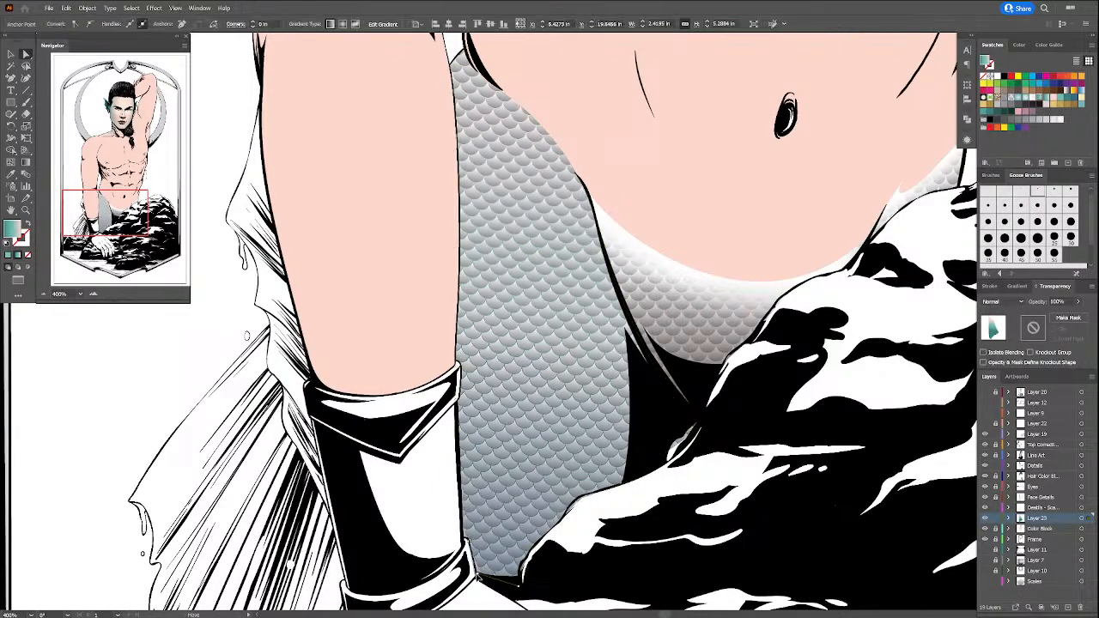
pyautogui.click(478, 578)
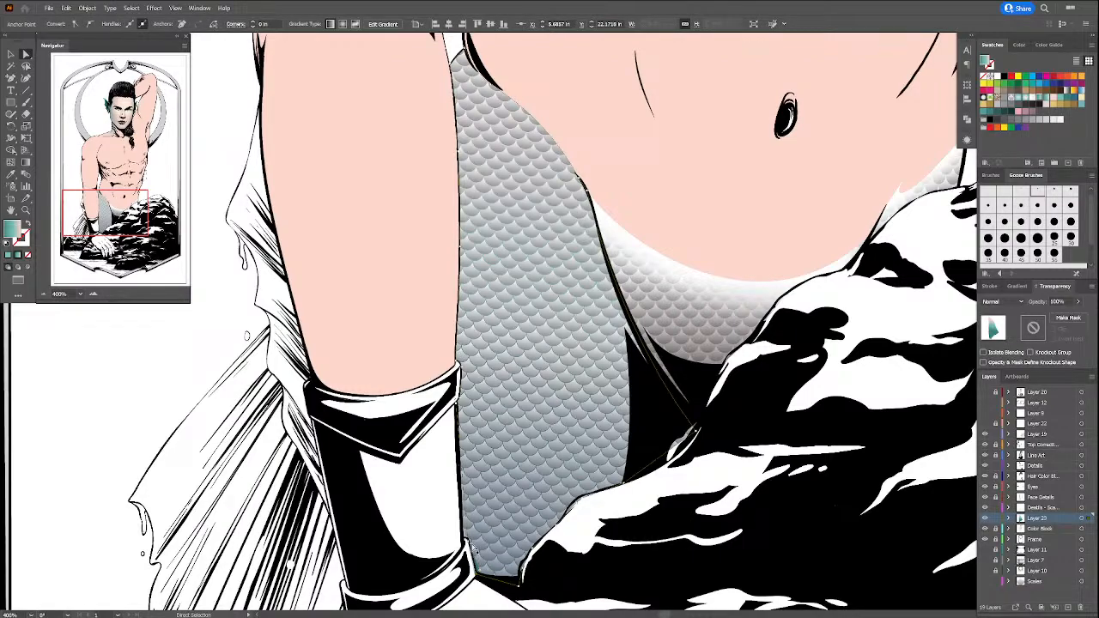
pyautogui.press('+')
pyautogui.press('a')
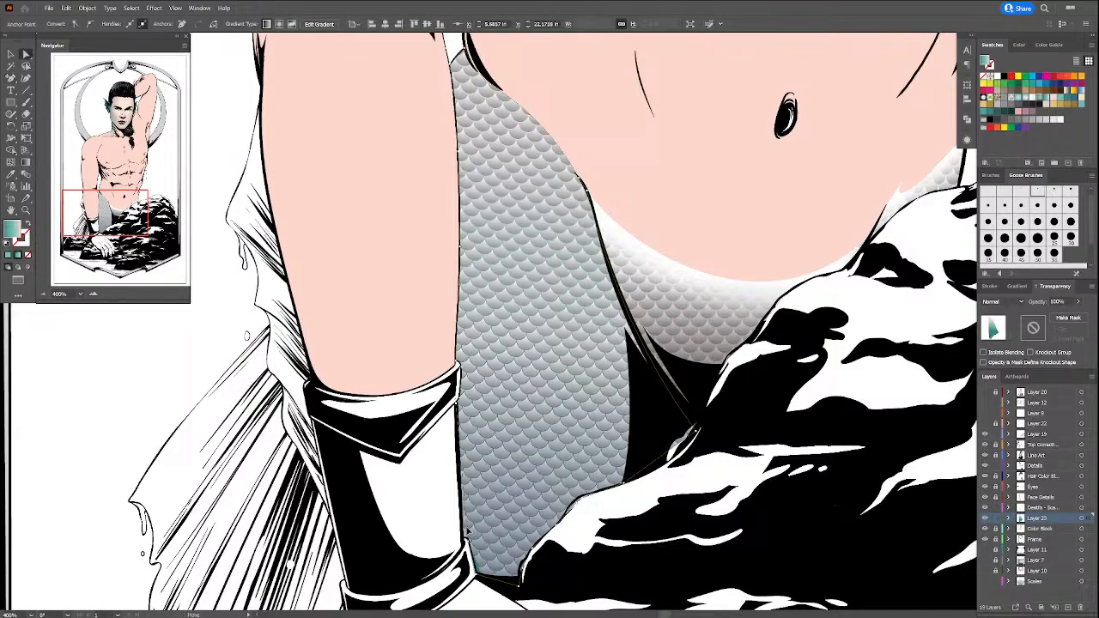
pyautogui.moveTo(471, 543); pyautogui.dragTo(467, 539)
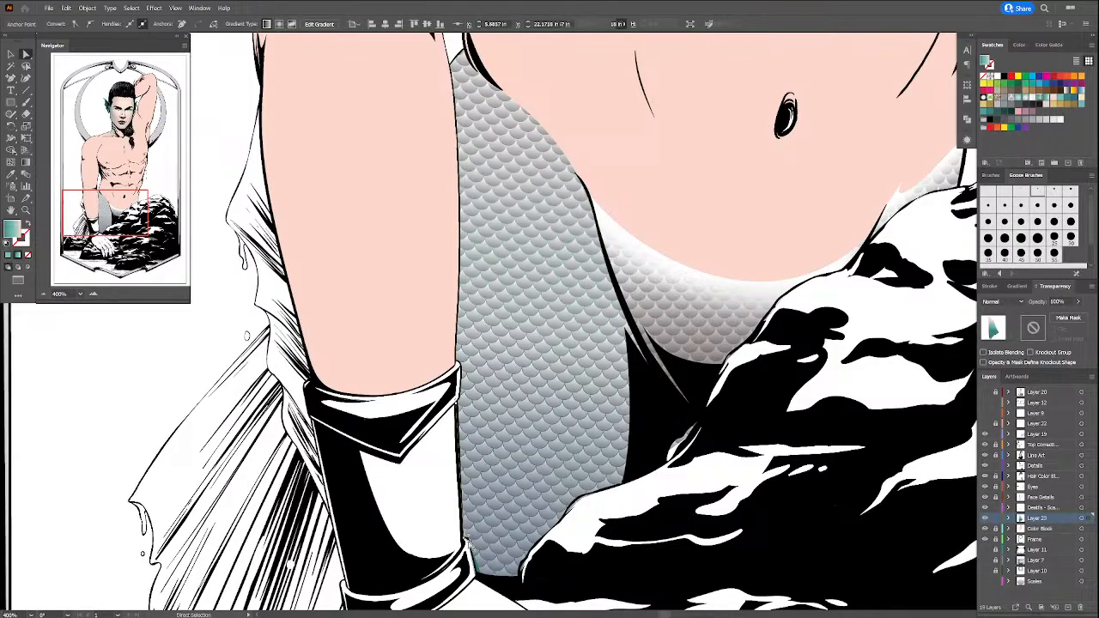
pyautogui.click(467, 539)
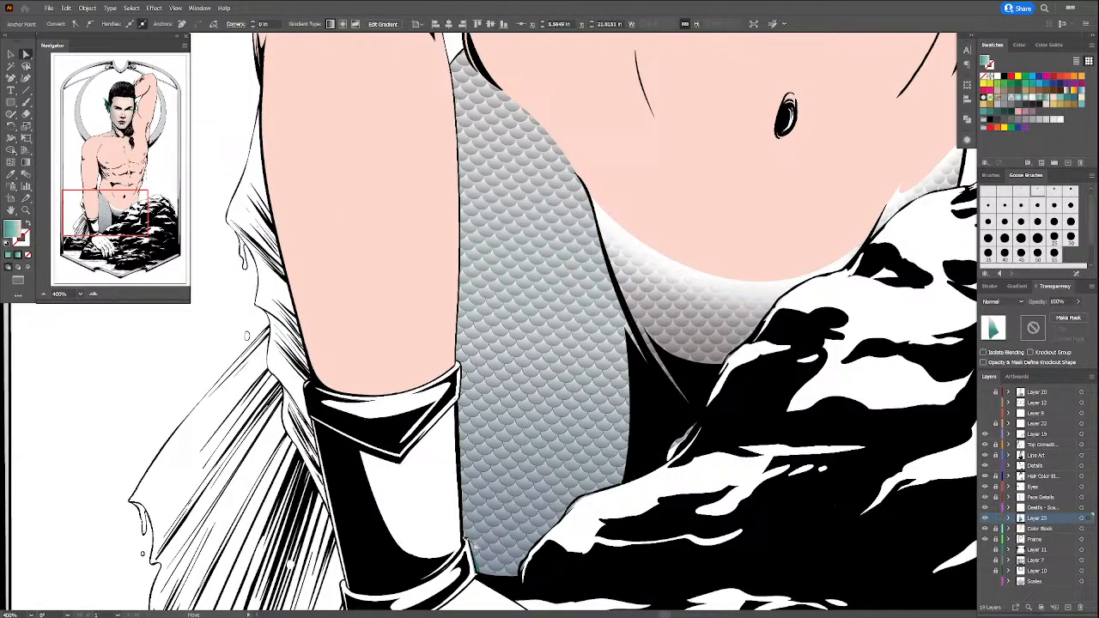
pyautogui.moveTo(484, 578); pyautogui.dragTo(479, 576)
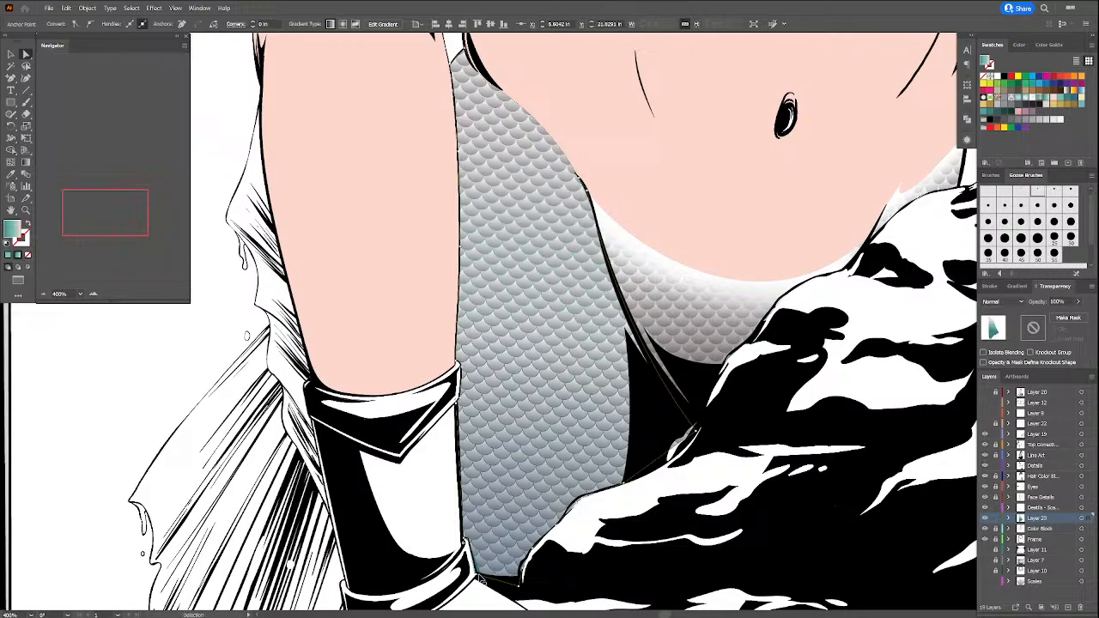
pyautogui.click(482, 580)
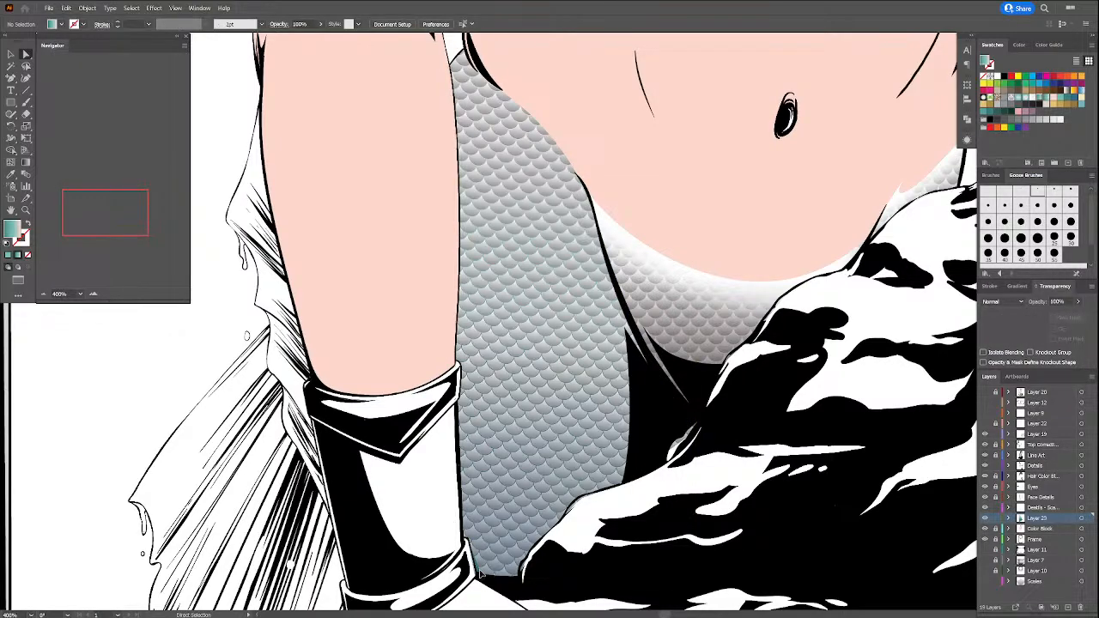
pyautogui.moveTo(481, 575); pyautogui.dragTo(478, 576)
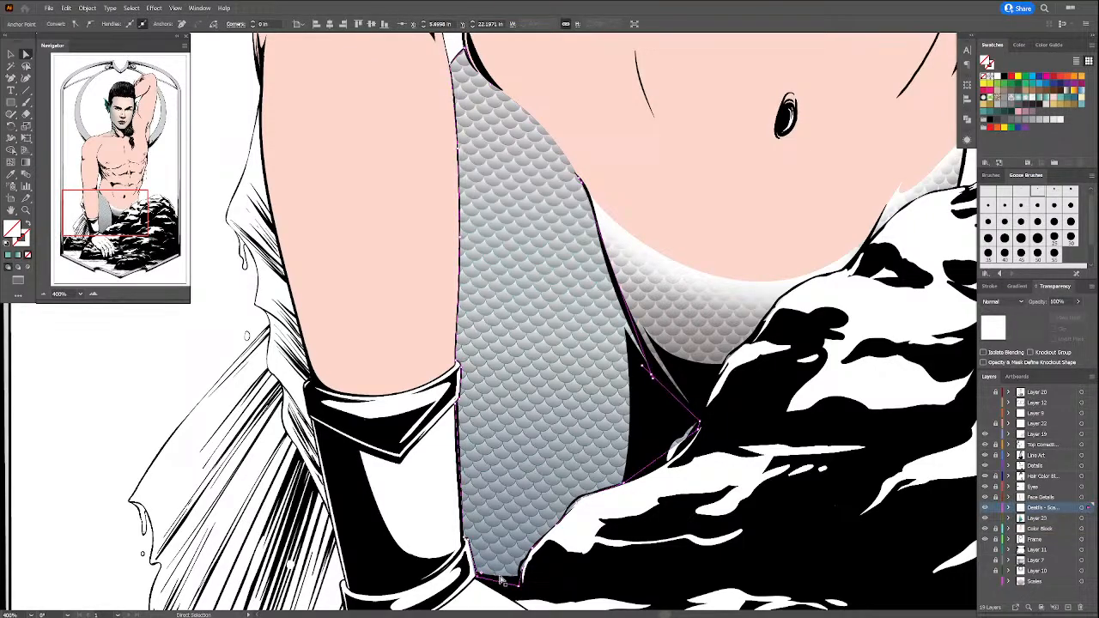
# Step: Try selecting every scale that shares one scale's fill colour, and clear the selection
pyautogui.click(527, 328)
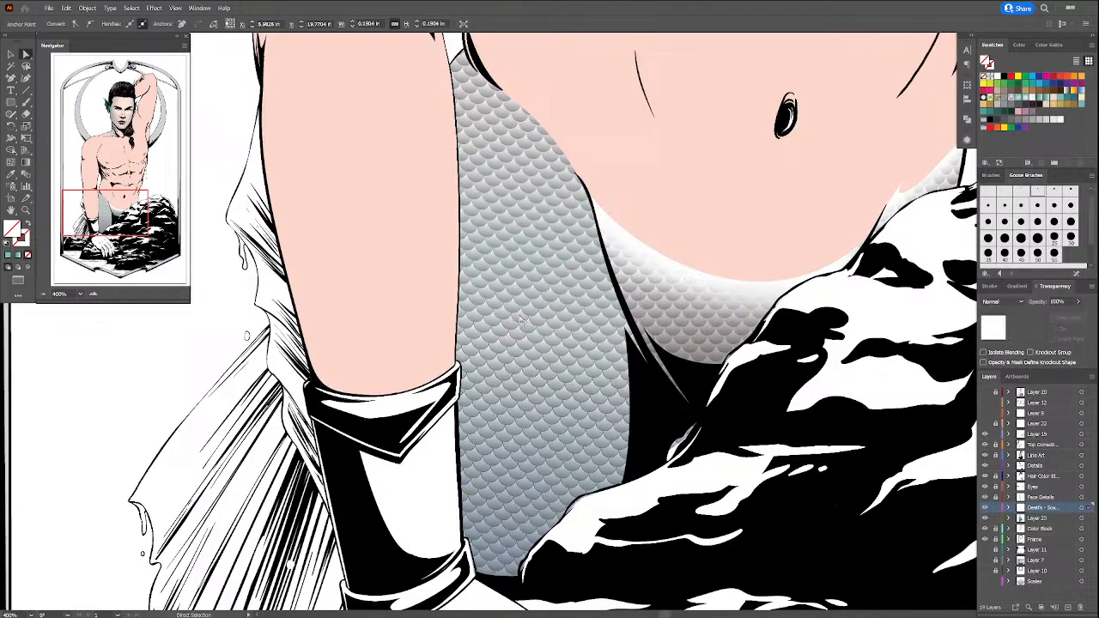
pyautogui.click(520, 317)
pyautogui.click(131, 8)
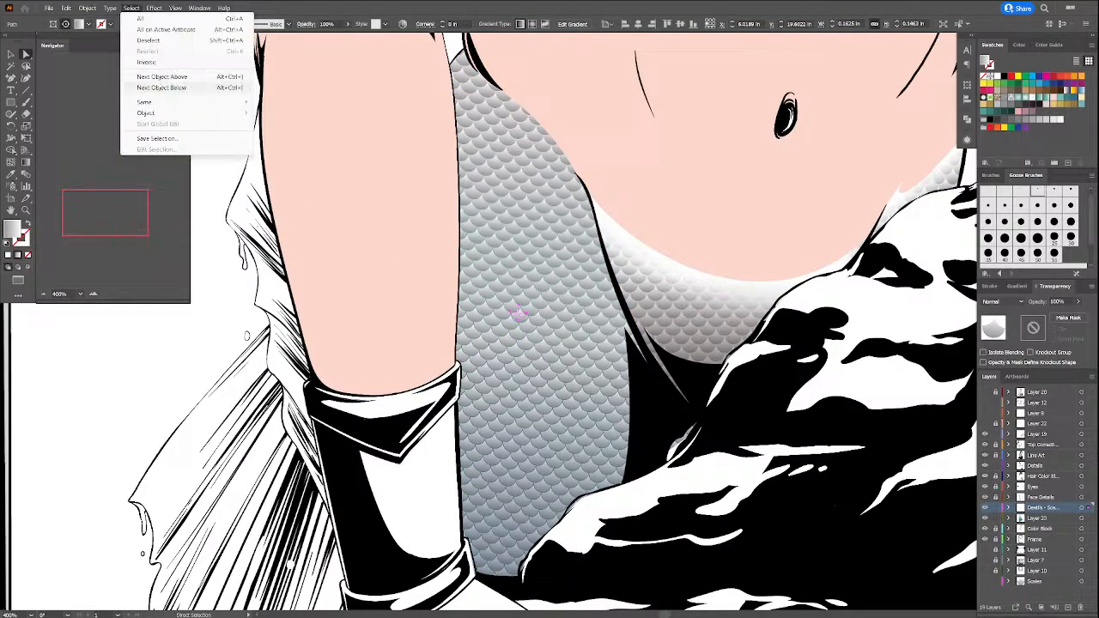
pyautogui.moveTo(163, 102)
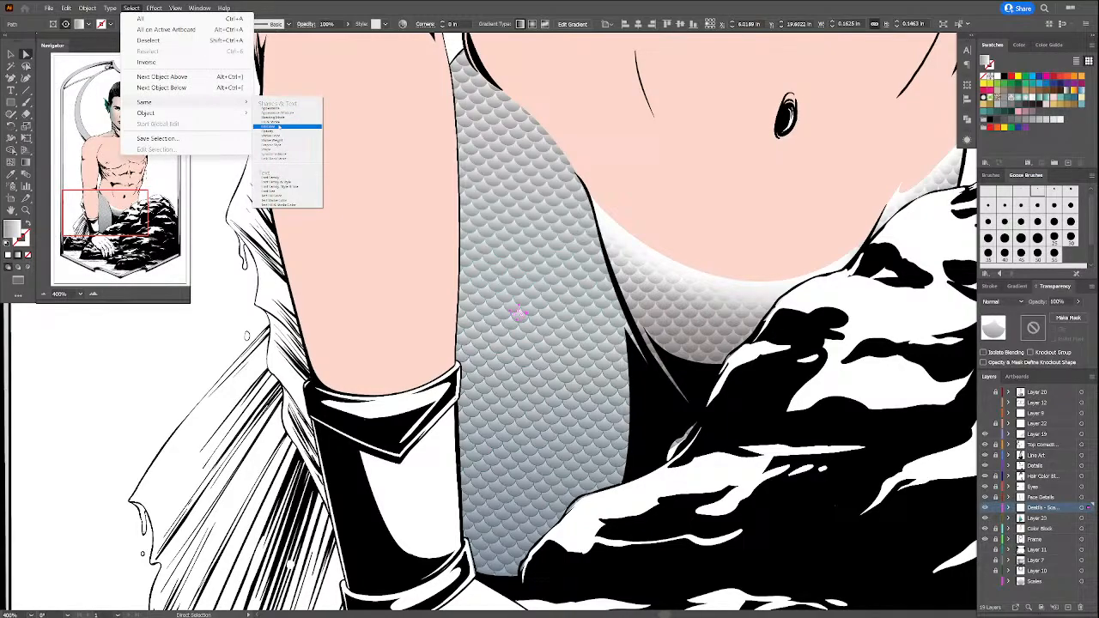
pyautogui.click(268, 127)
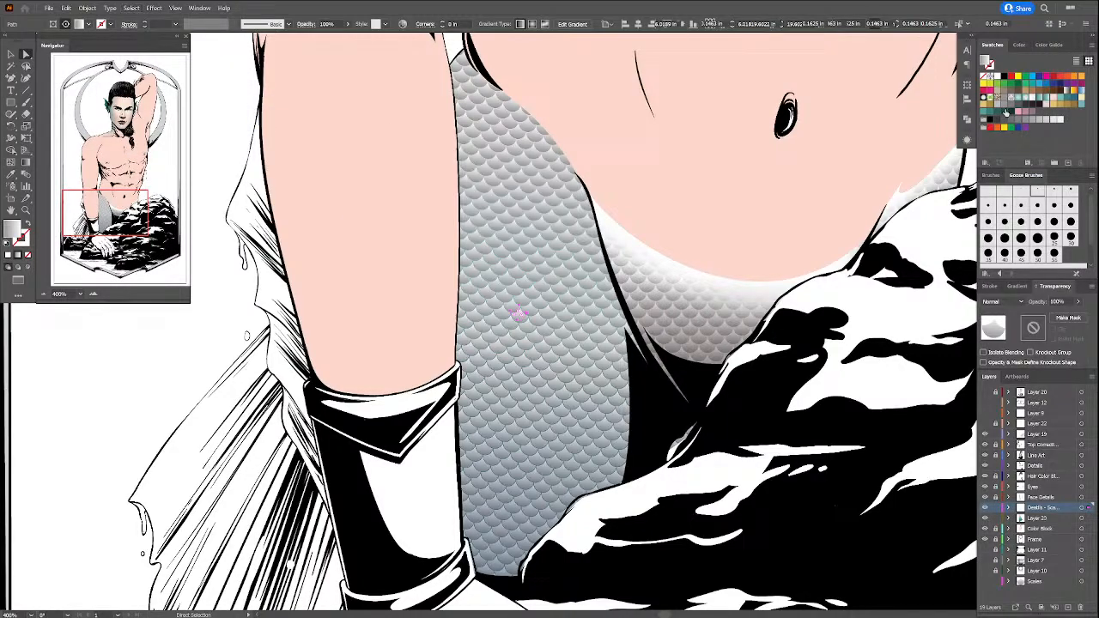
pyautogui.click(1006, 114)
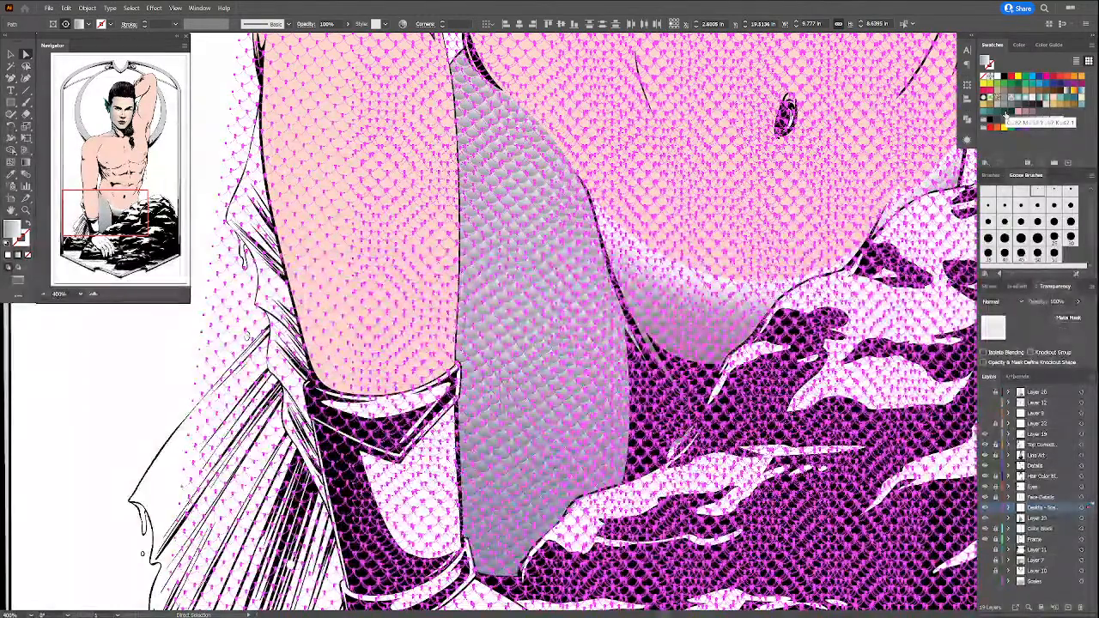
pyautogui.click(11, 54)
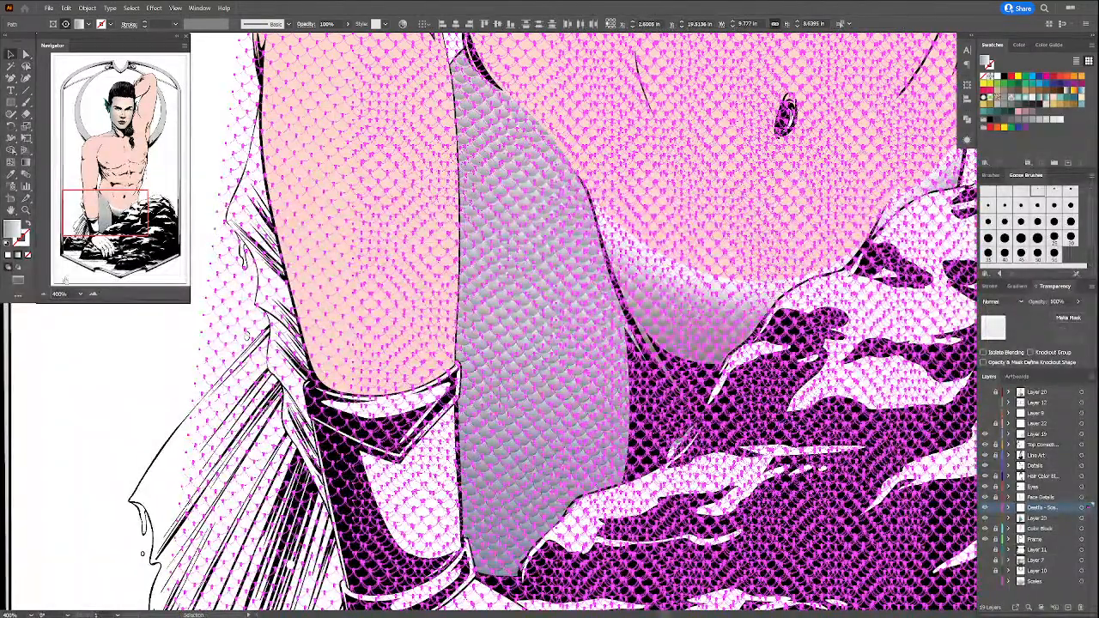
pyautogui.click(89, 361)
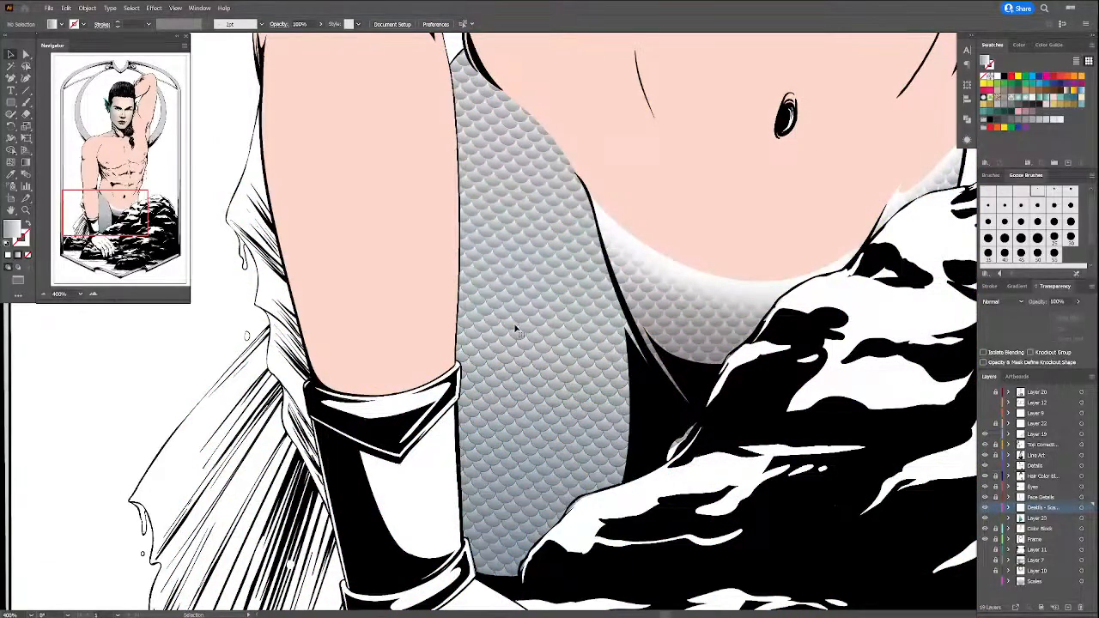
# Step: Isolate the scales' clip group, move the Navigator and tools panels clear of the isolation bar, and exit isolation mode
pyautogui.doubleClick(516, 329)
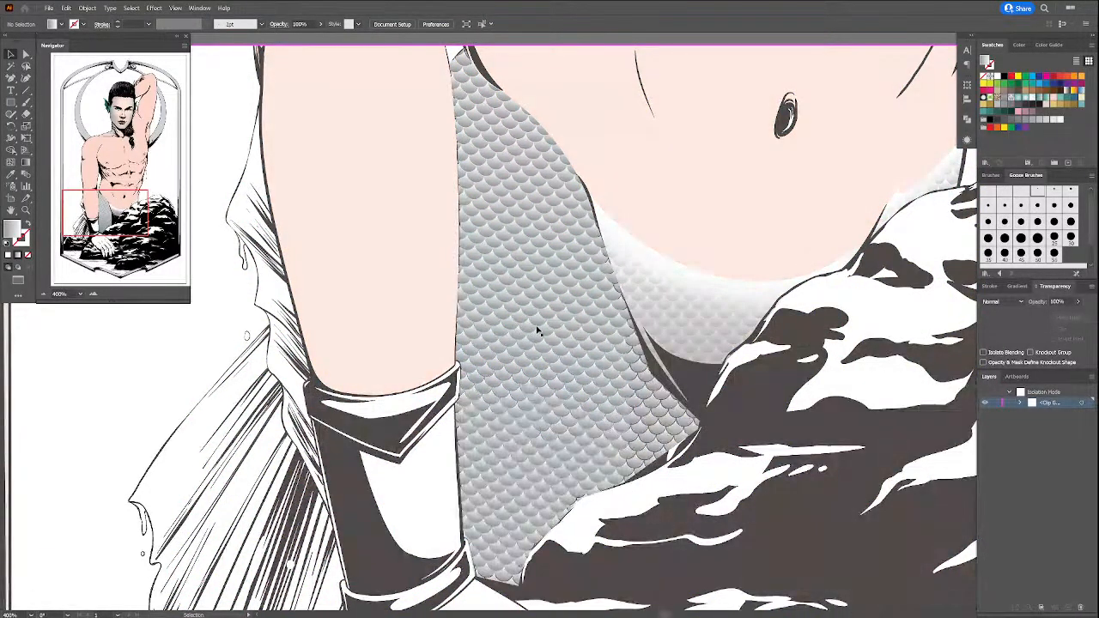
pyautogui.click(627, 160)
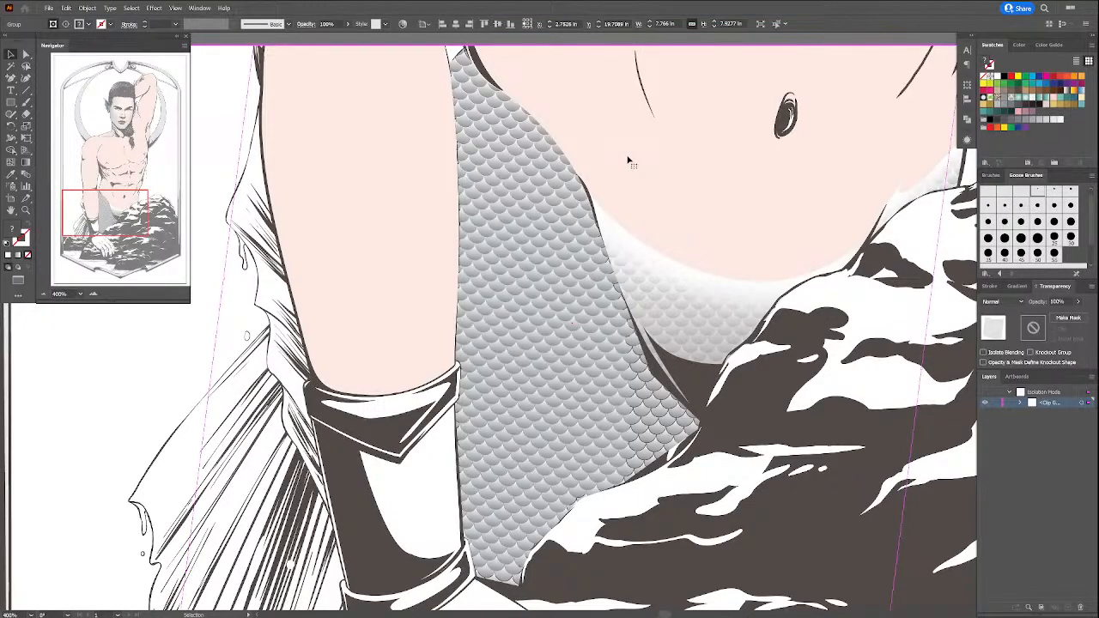
pyautogui.moveTo(156, 37); pyautogui.dragTo(161, 61)
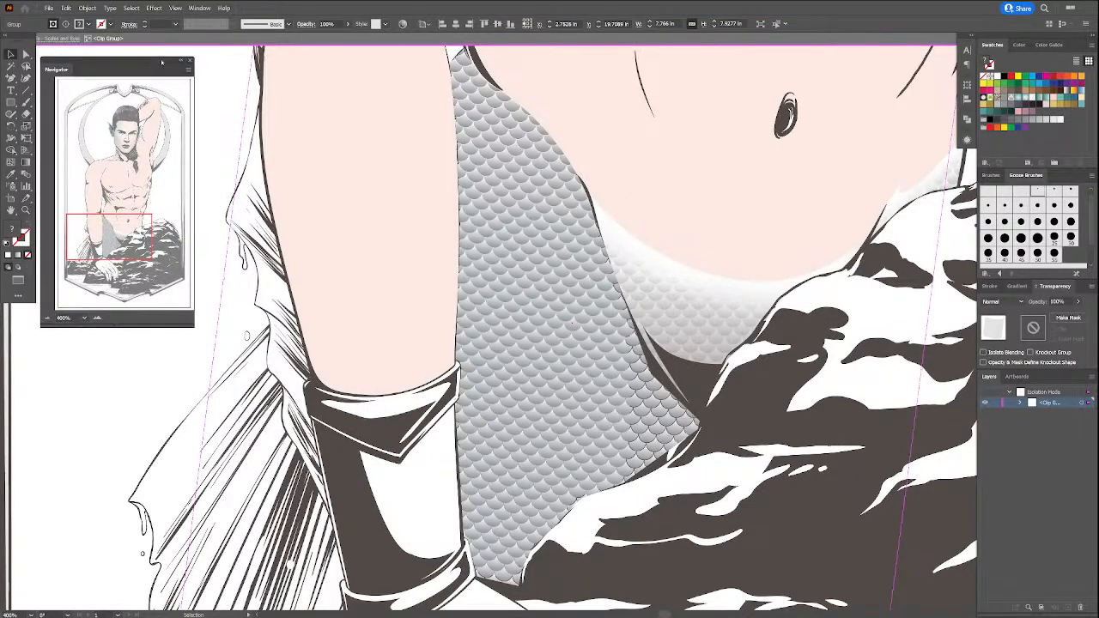
pyautogui.moveTo(8, 39); pyautogui.dragTo(22, 67)
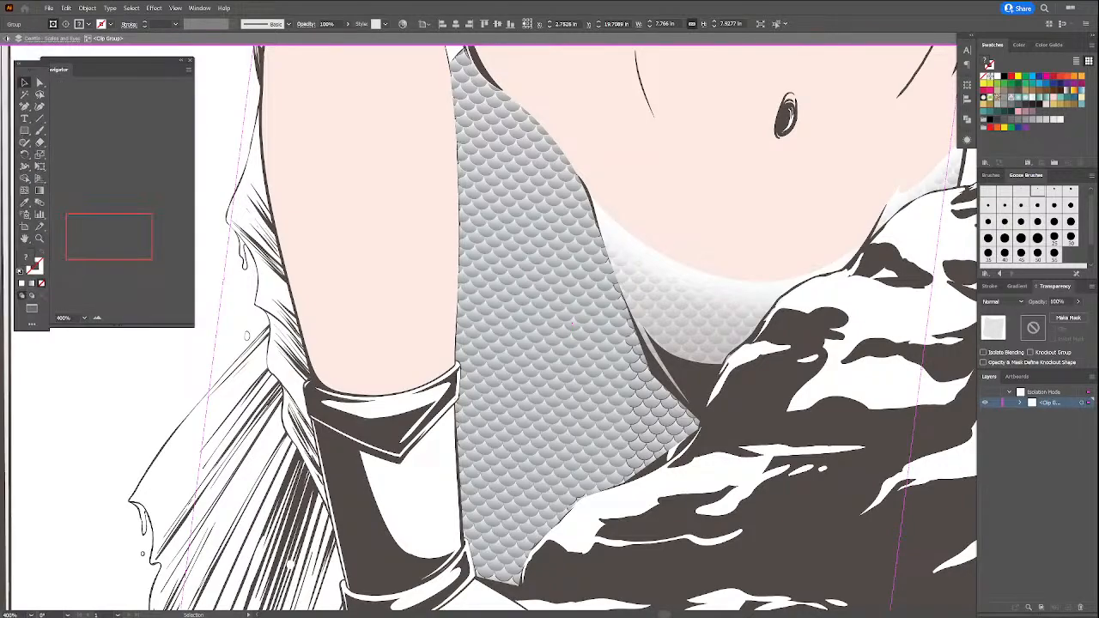
pyautogui.hotkey('ctrl', 'shift', 'a')
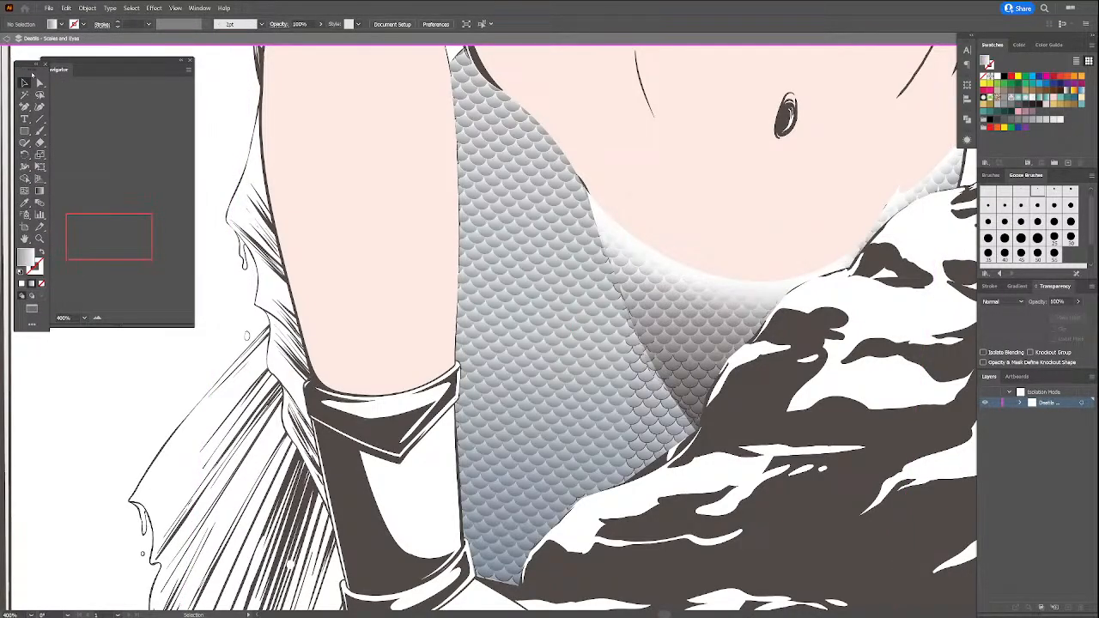
pyautogui.click(7, 38)
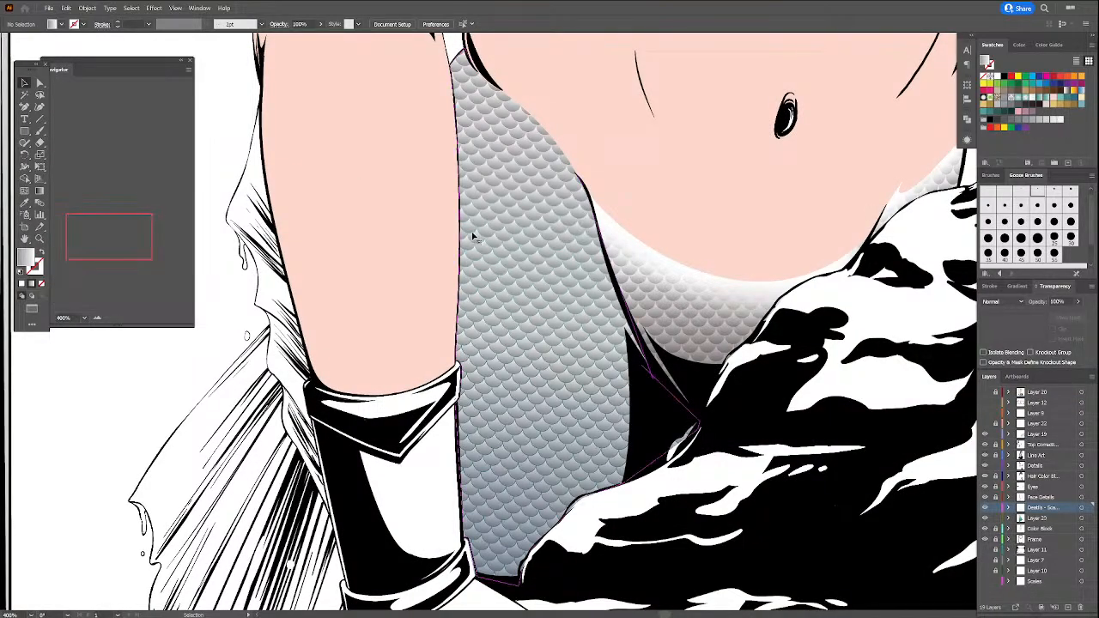
# Step: Apply the Pathfinder Merge operation to the scale clip group beside the forearm to trim the scales to their outline
pyautogui.click(473, 240)
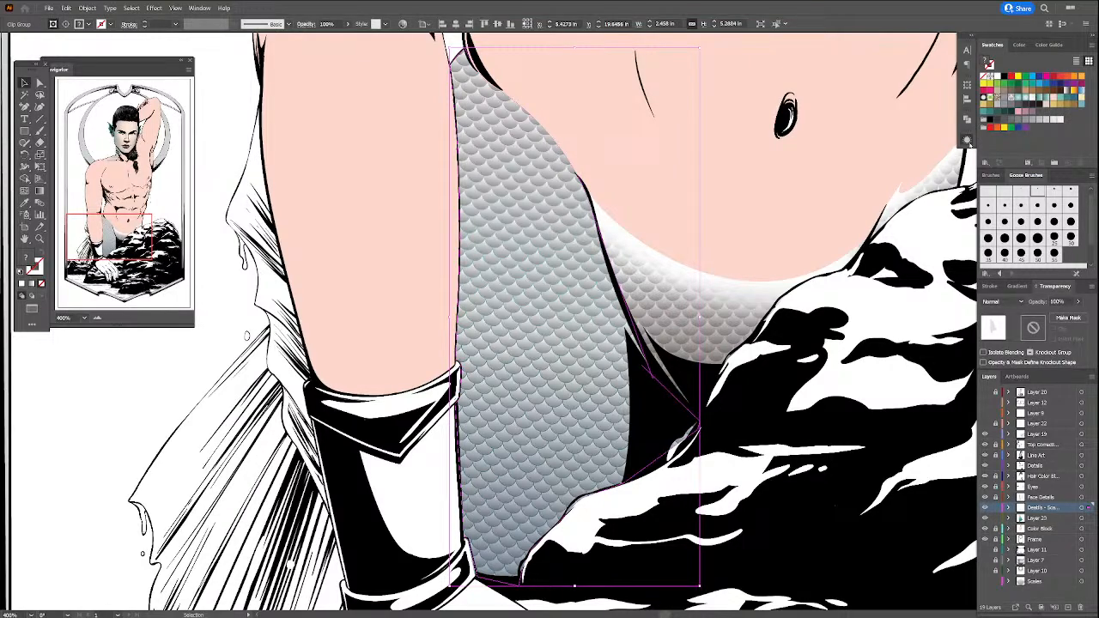
pyautogui.click(968, 143)
pyautogui.click(965, 117)
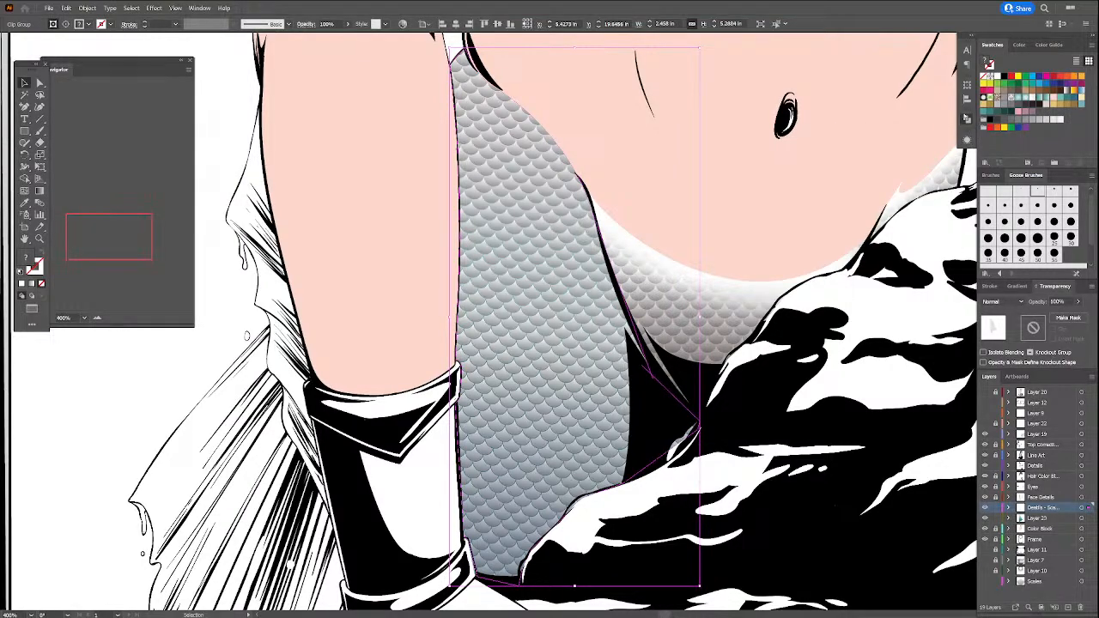
pyautogui.click(967, 118)
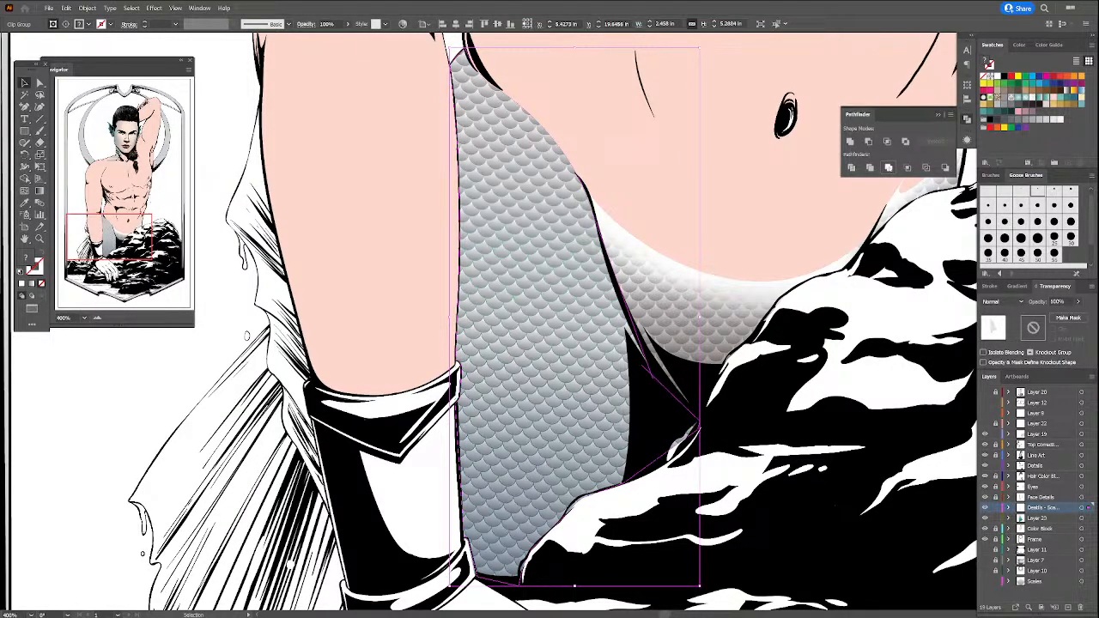
pyautogui.click(889, 169)
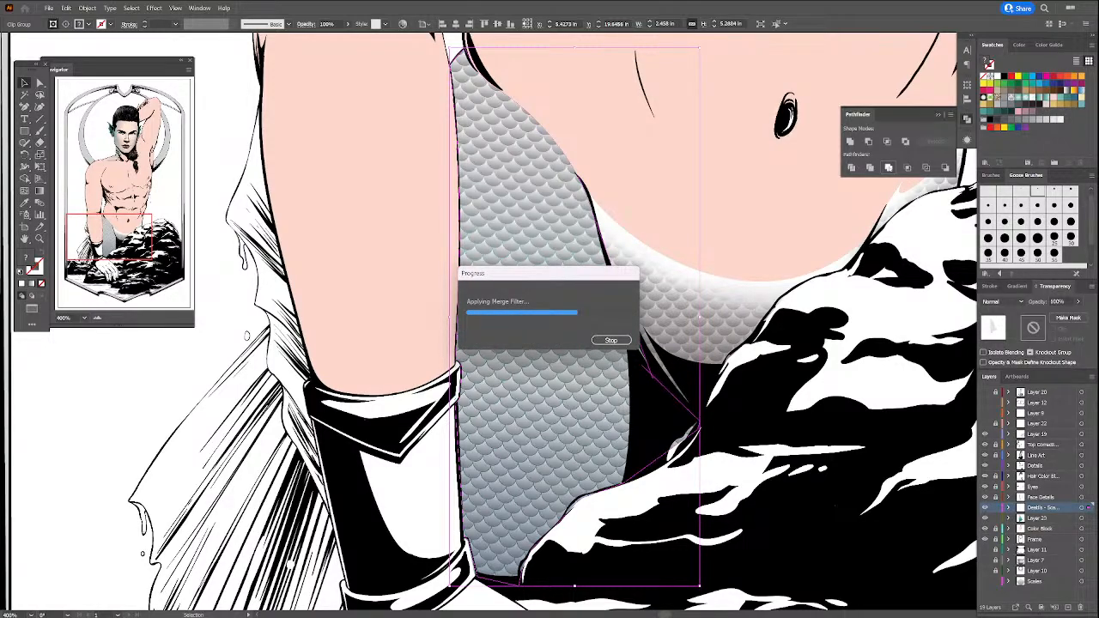
pyautogui.click(888, 167)
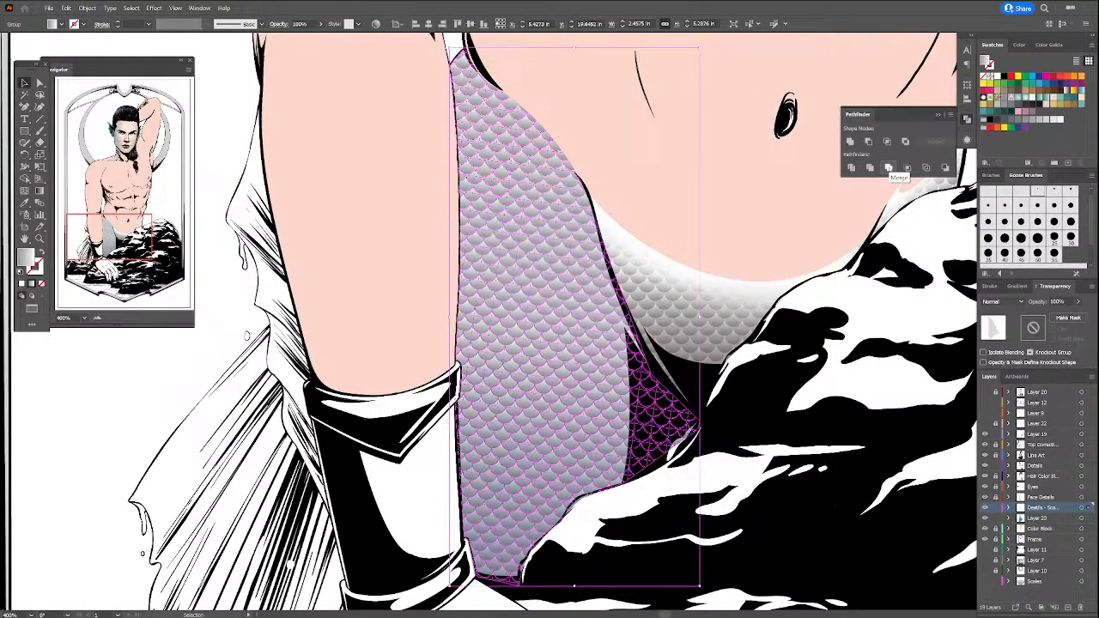
# Step: Select a single scale inside the merged scale group beside the forearm to check its shape
pyautogui.click(40, 82)
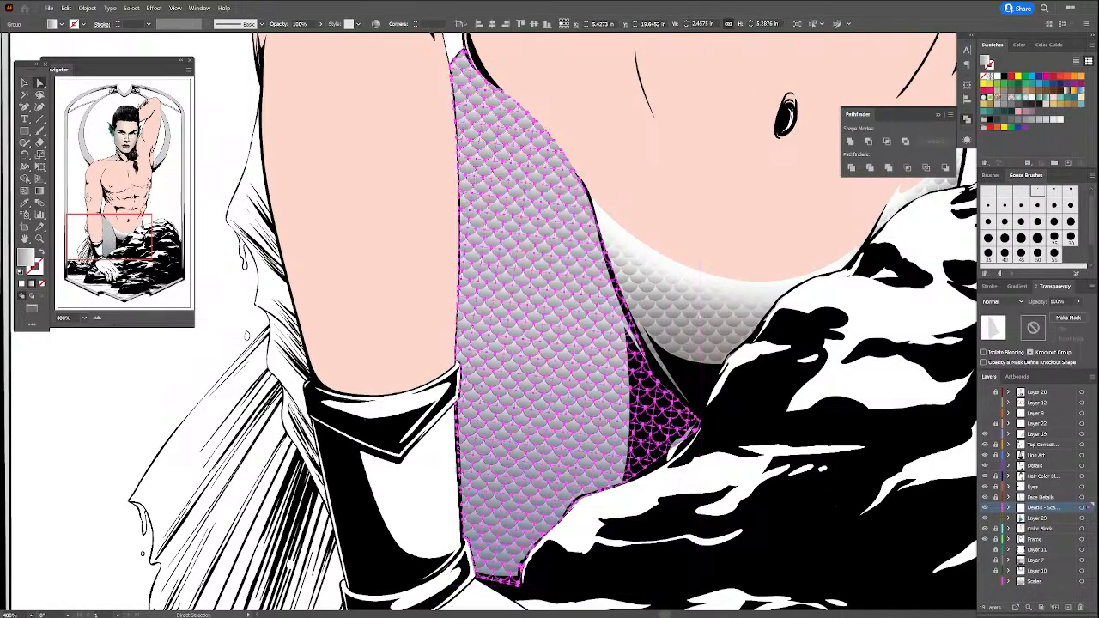
pyautogui.click(153, 372)
pyautogui.click(534, 334)
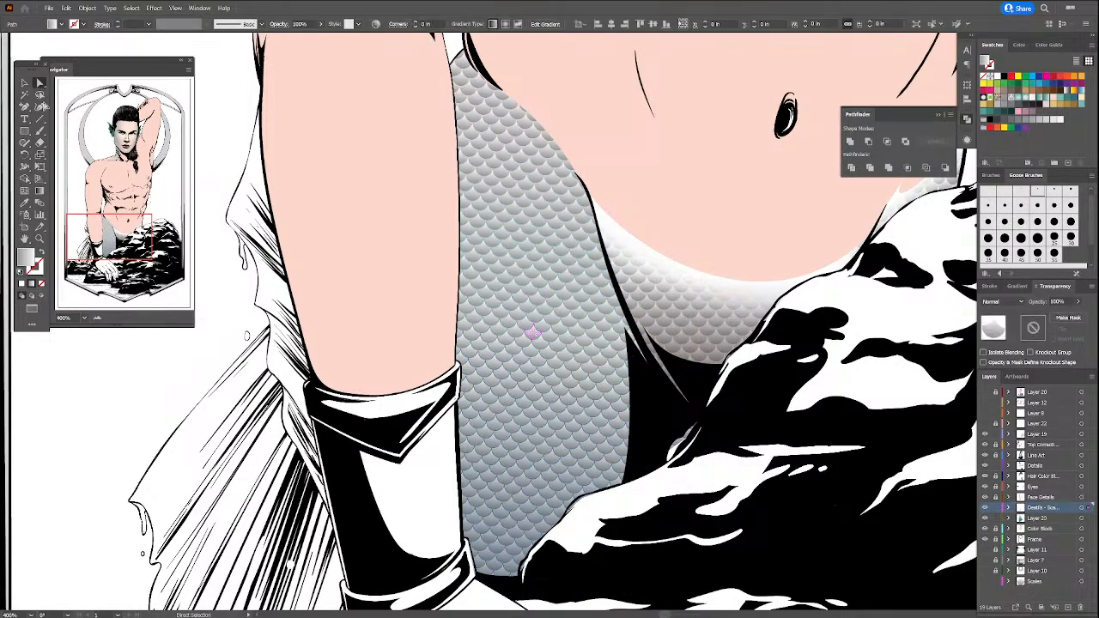
# Step: Lock the Multiply gradient shading shape and the clip group covering the scales below the waist
pyautogui.press('v')
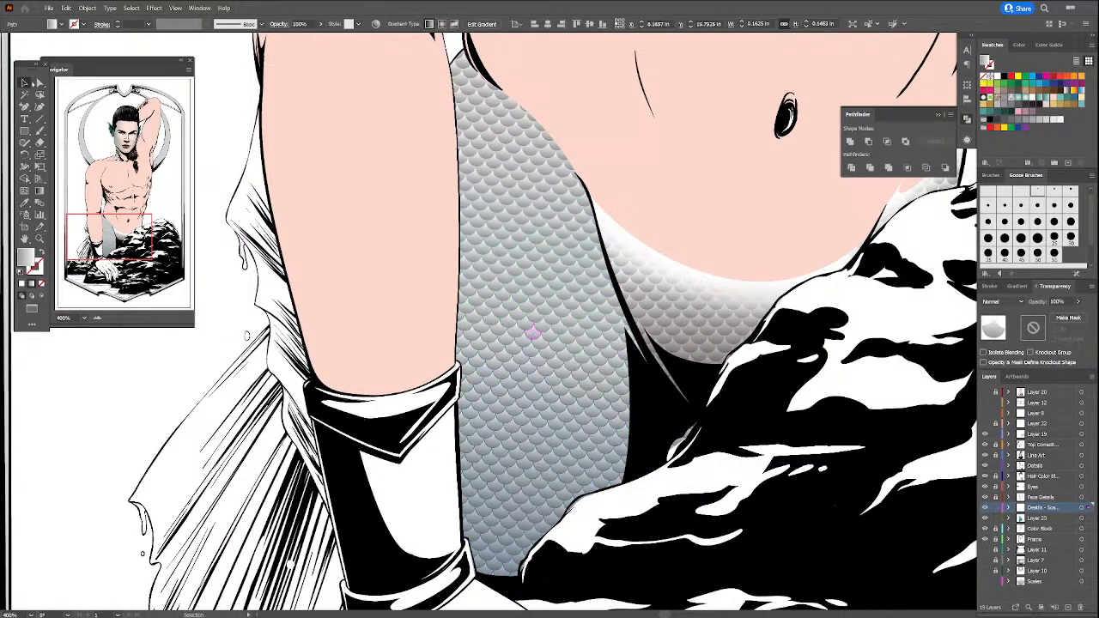
pyautogui.click(708, 319)
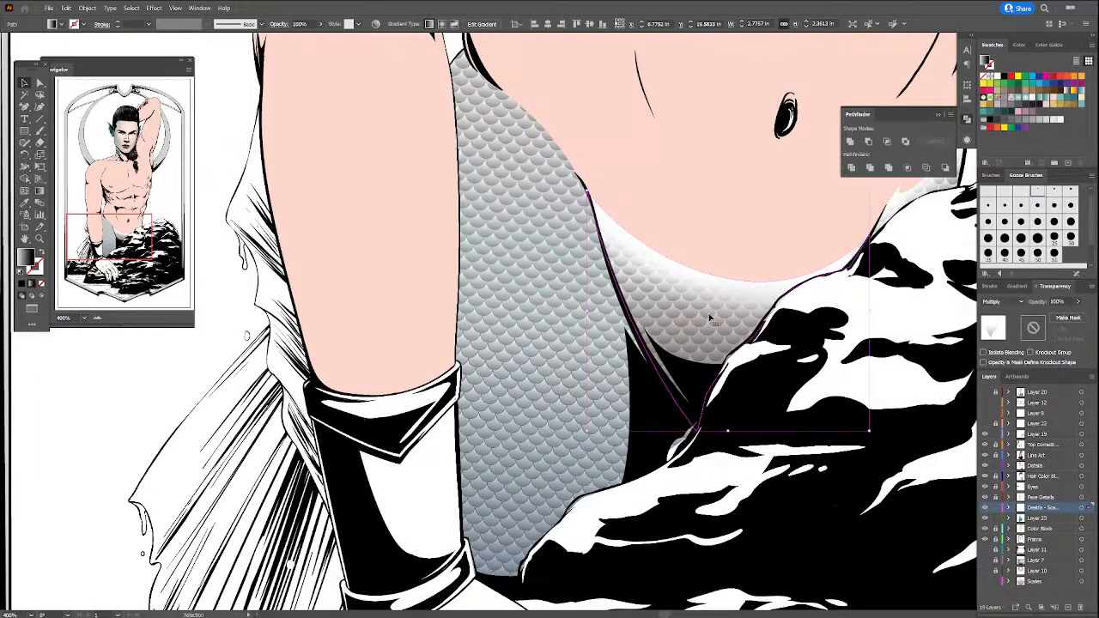
pyautogui.hotkey('ctrl', '2')
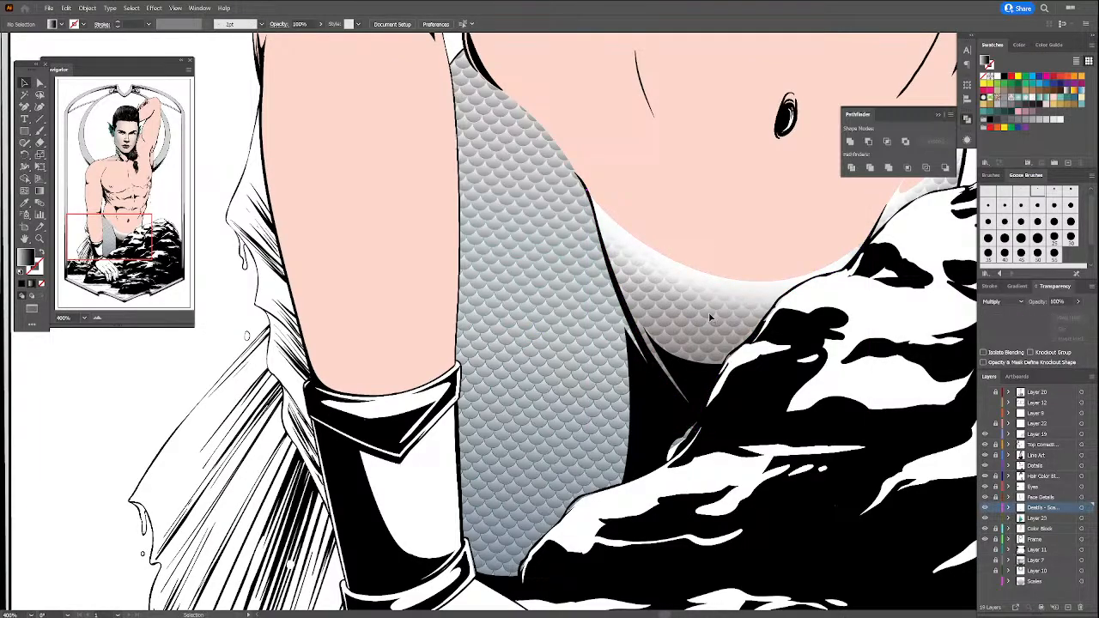
pyautogui.click(710, 318)
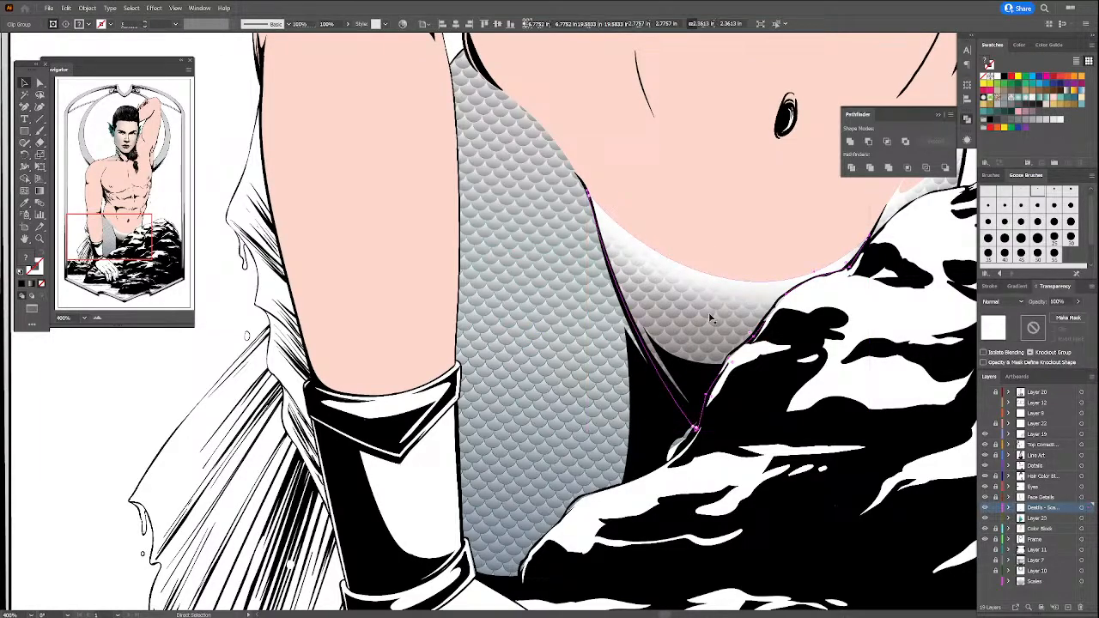
pyautogui.hotkey('ctrl', '2')
# Step: Expand the fill of the scale clip group below the waist, with gradients expanded to a specified number of objects
pyautogui.click(709, 319)
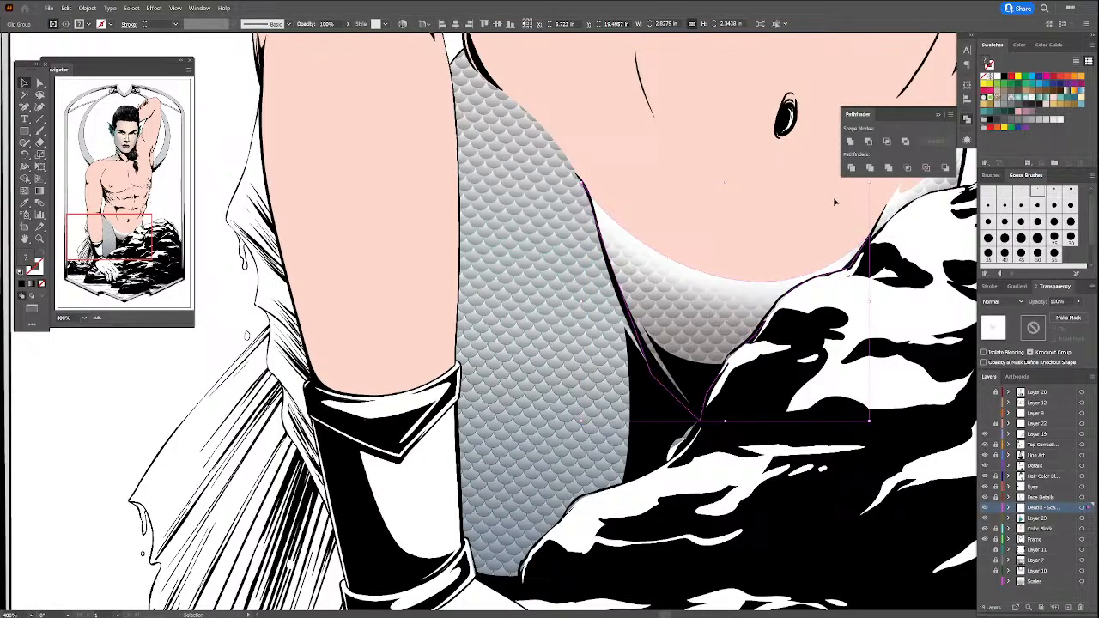
pyautogui.click(87, 8)
pyautogui.click(103, 123)
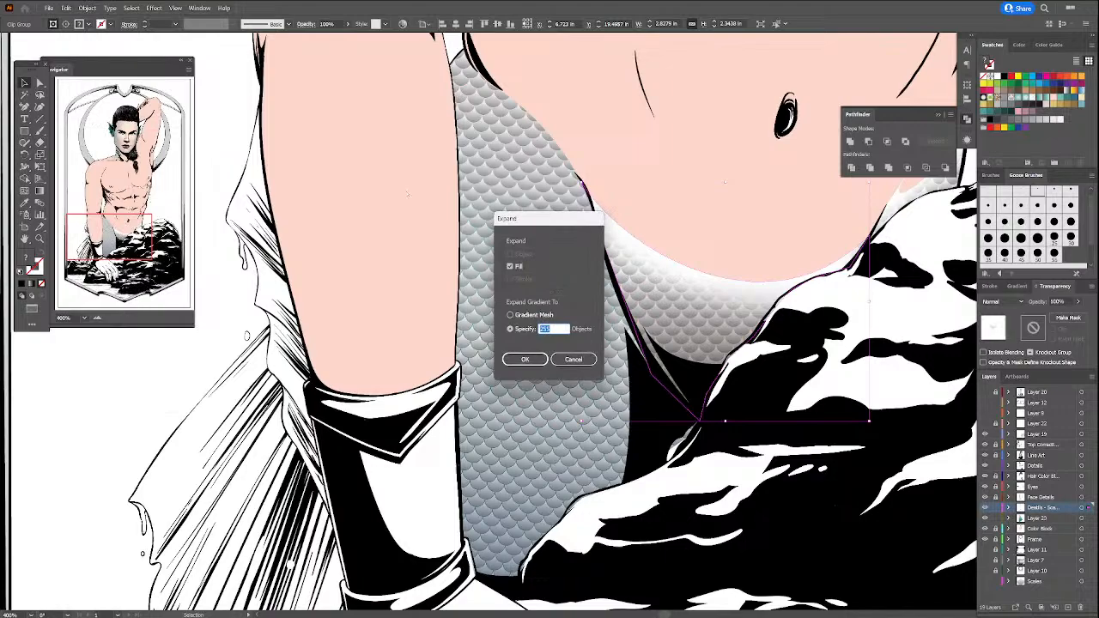
pyautogui.click(515, 360)
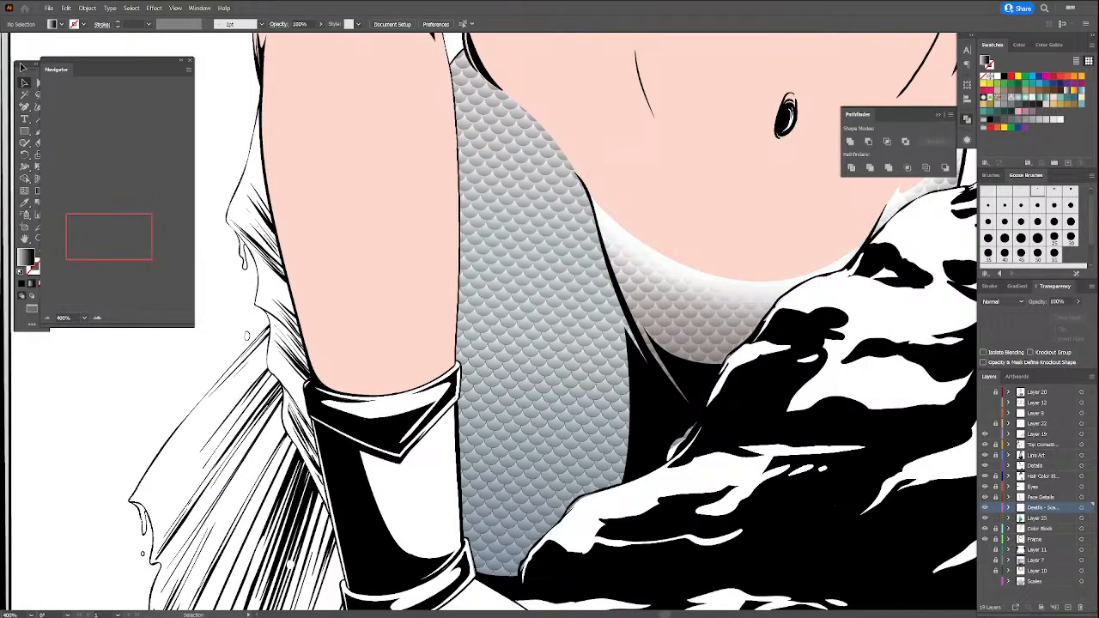
# Step: Move the tools and Navigator panels apart so they no longer overlap
pyautogui.moveTo(16, 64); pyautogui.dragTo(1, 68)
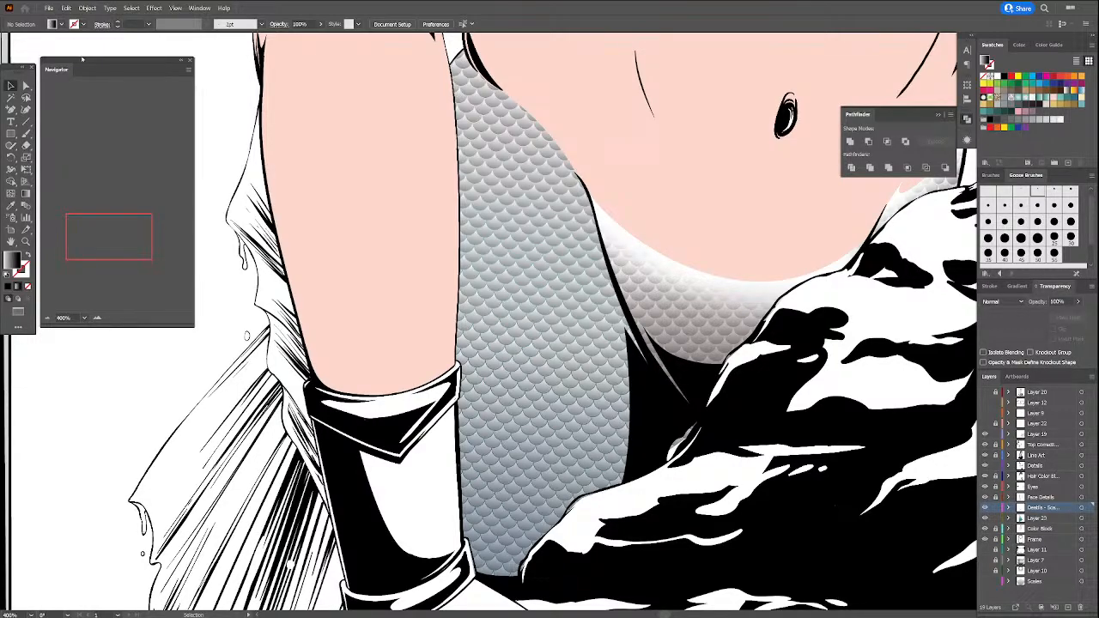
pyautogui.moveTo(92, 59); pyautogui.dragTo(109, 56)
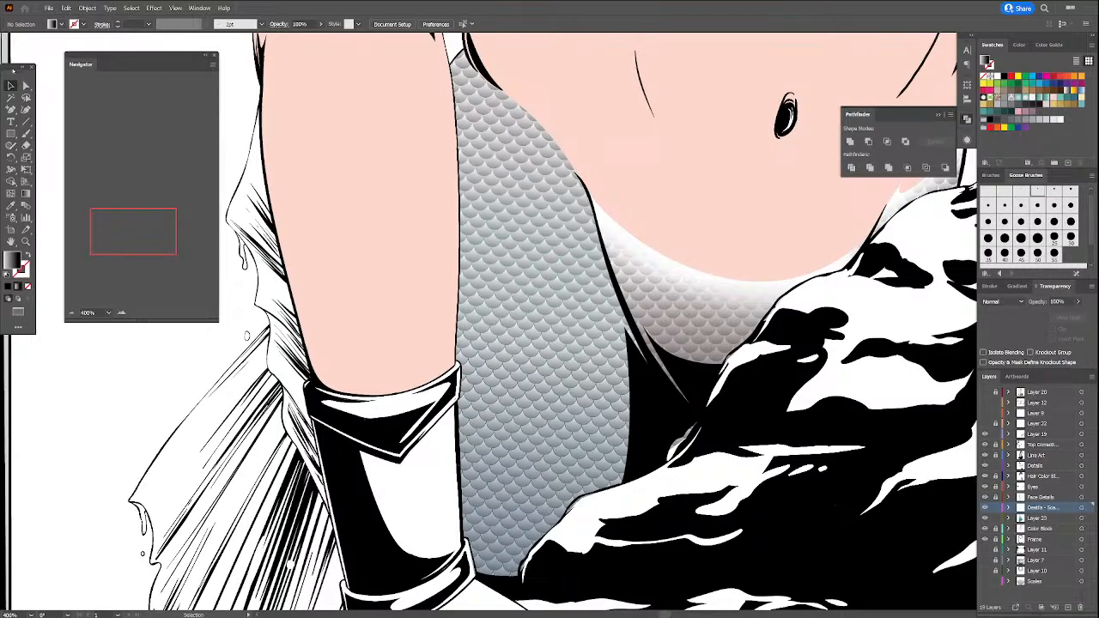
pyautogui.moveTo(18, 65)
pyautogui.mouseDown()
pyautogui.moveTo(32, 65)
pyautogui.moveTo(4, 60)
pyautogui.mouseUp()
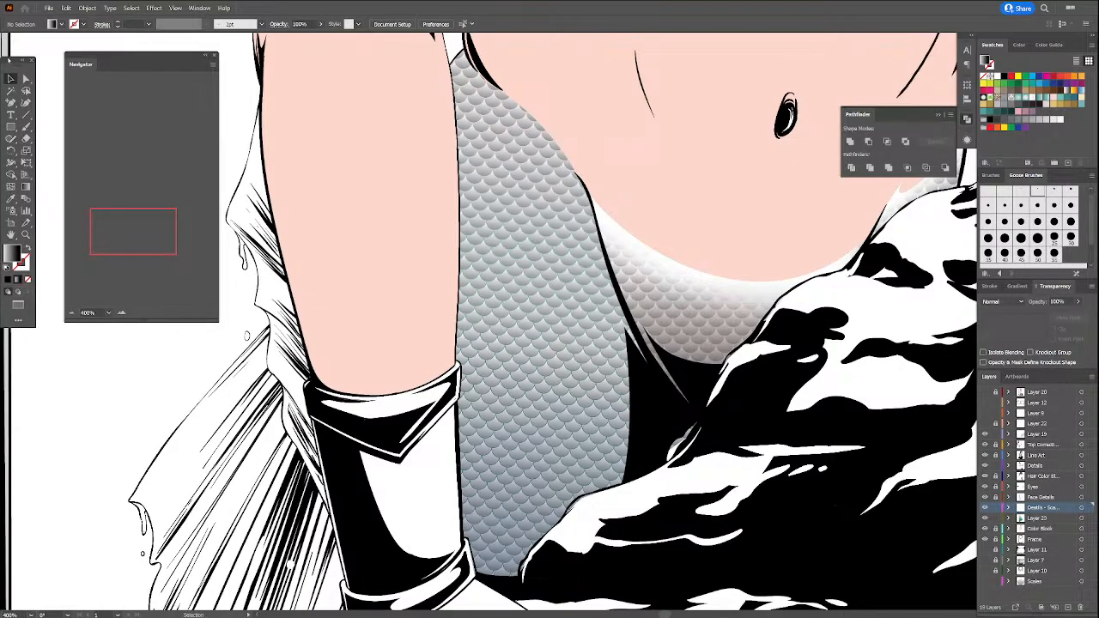
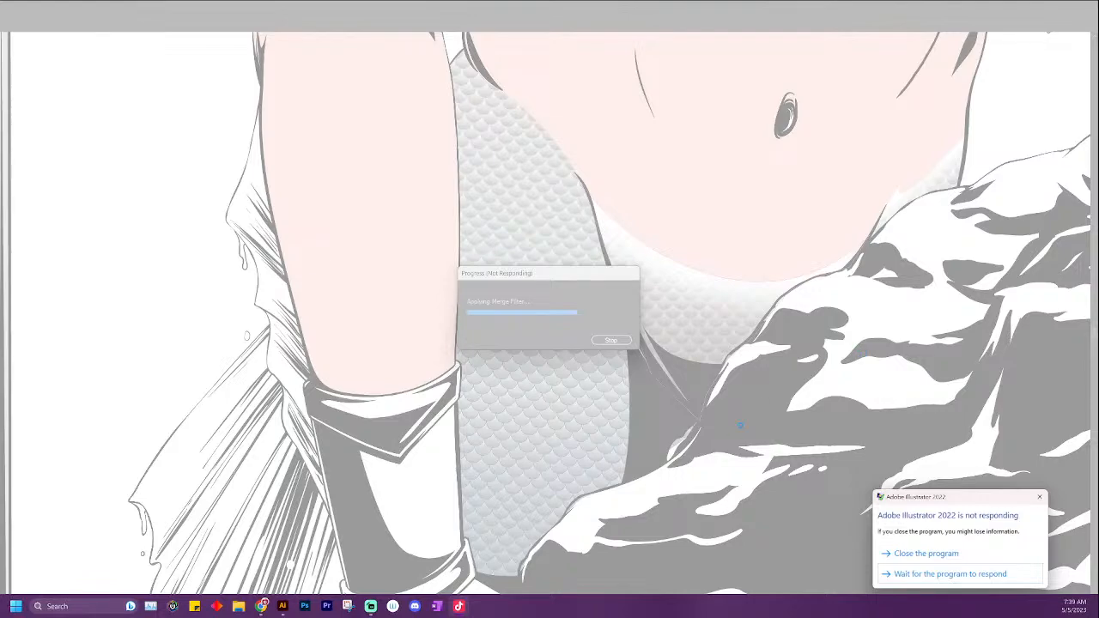
# Step: Force-close the unresponsive program, restart it and accept the crash notice to recover the merman document
pyautogui.click(1018, 575)
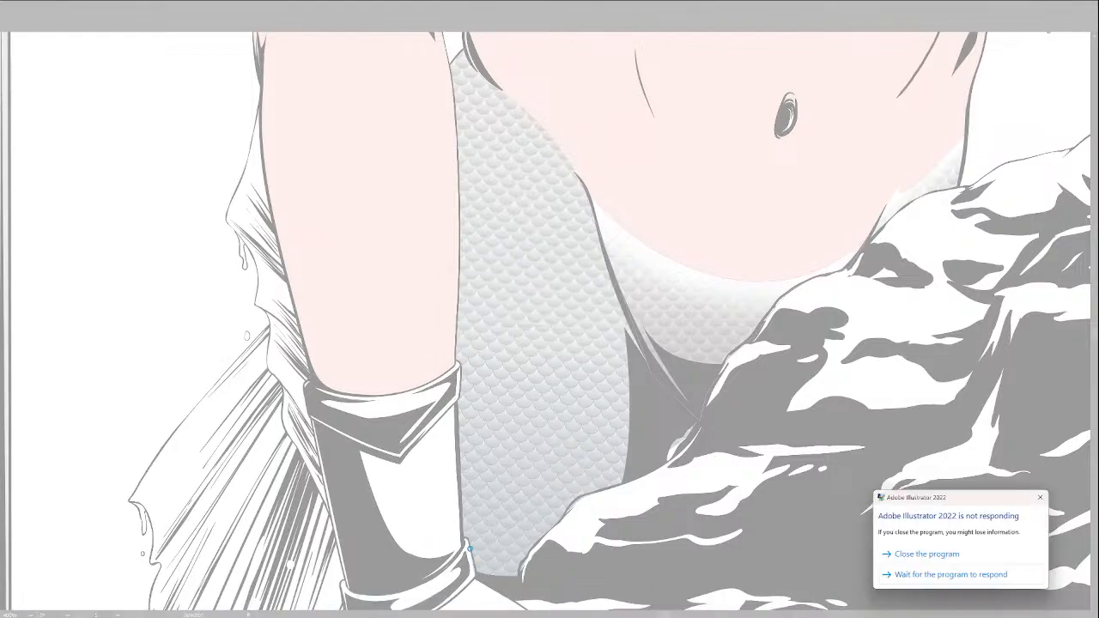
pyautogui.click(898, 548)
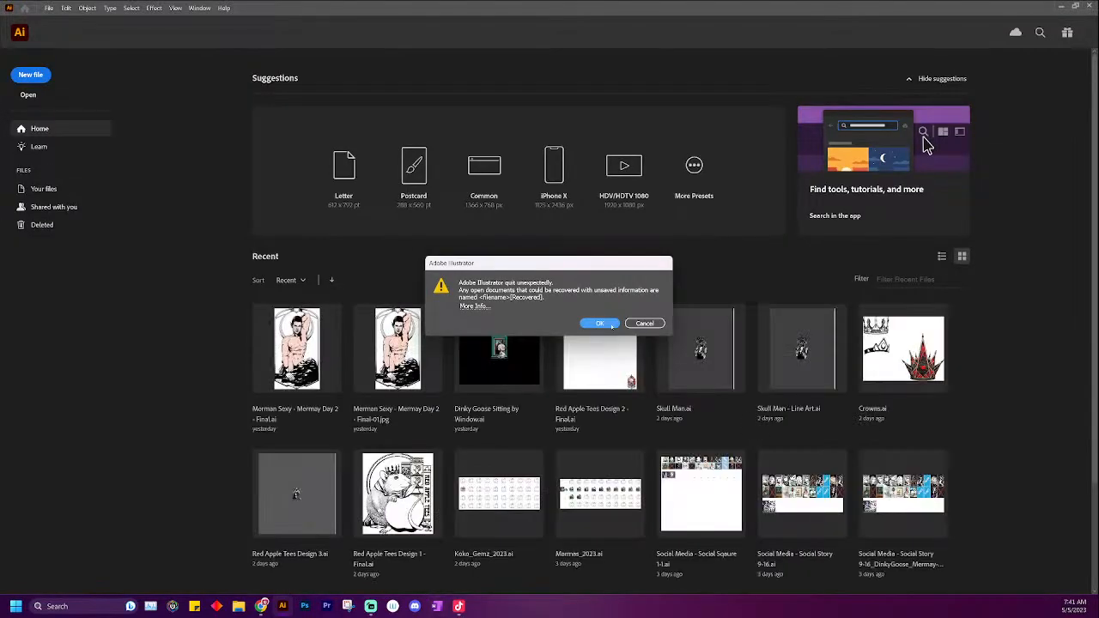
pyautogui.click(609, 323)
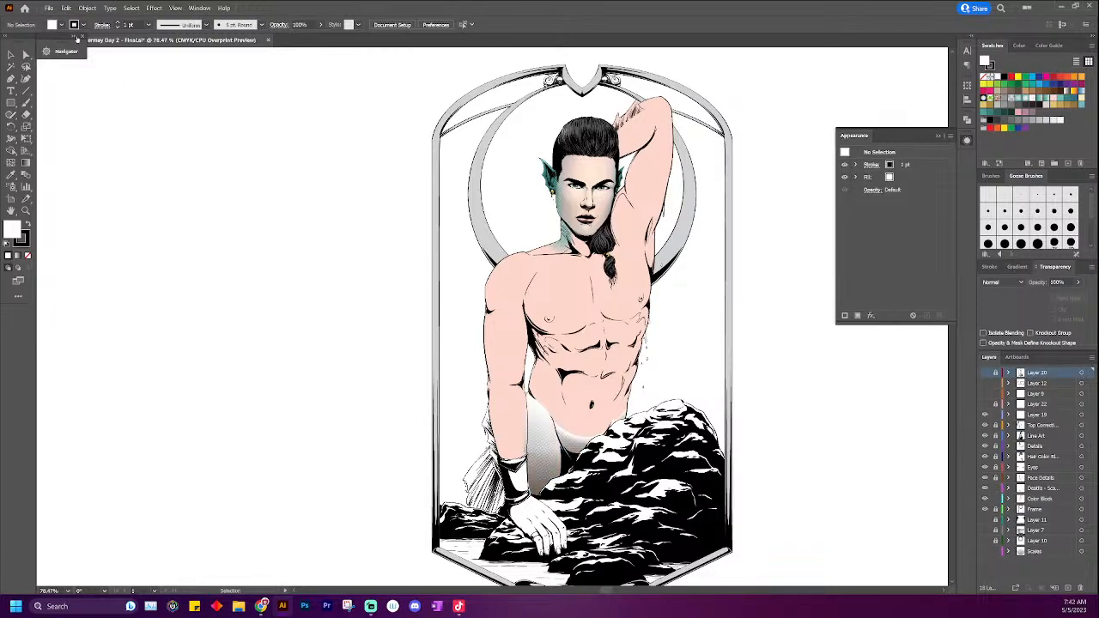
# Step: Expand the Navigator panel and show the illustration in full-screen mode, zoomed in on the waist and tail
pyautogui.click(69, 50)
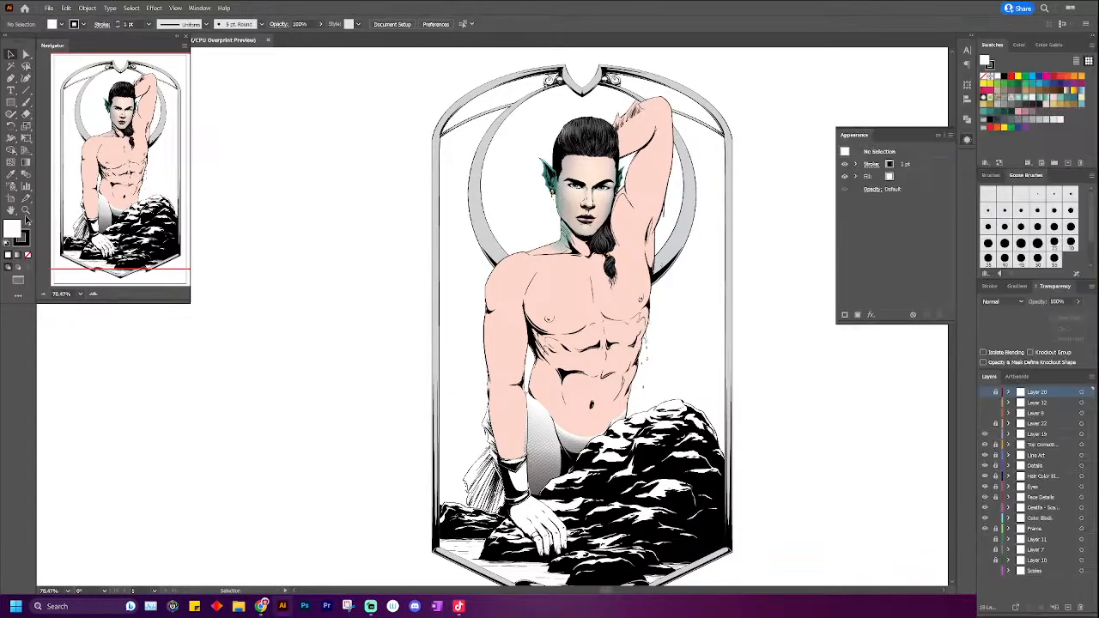
pyautogui.click(26, 211)
pyautogui.press('f')
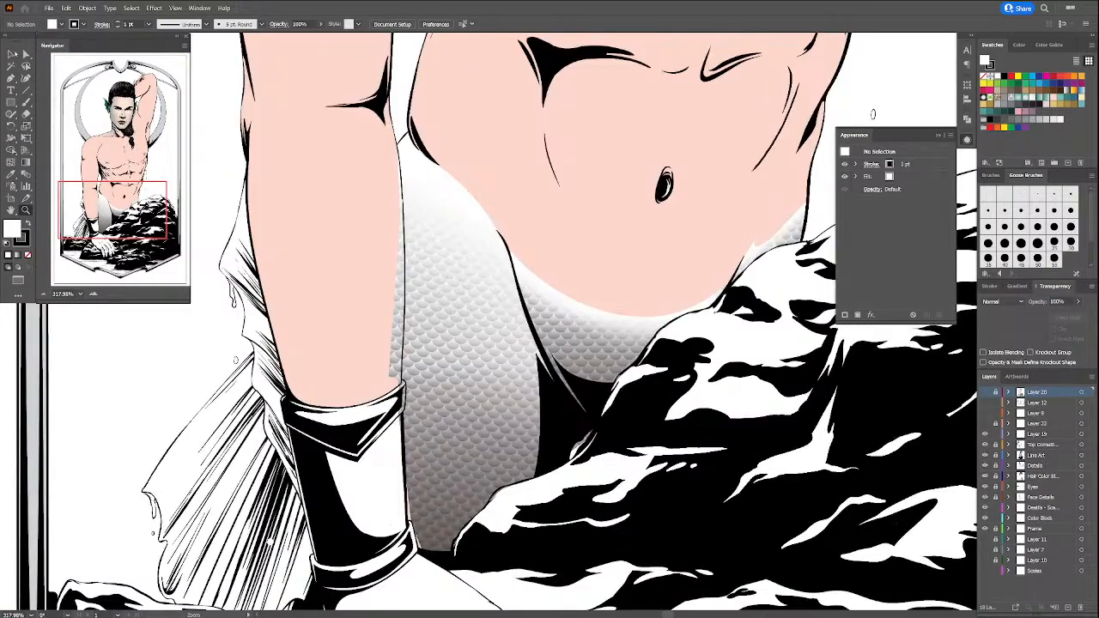
# Step: Lock the gradient shading shape and the clip group above the waist scales, keeping the Transparency settings shown and Appearance collapsed
pyautogui.press('v')
pyautogui.click(610, 365)
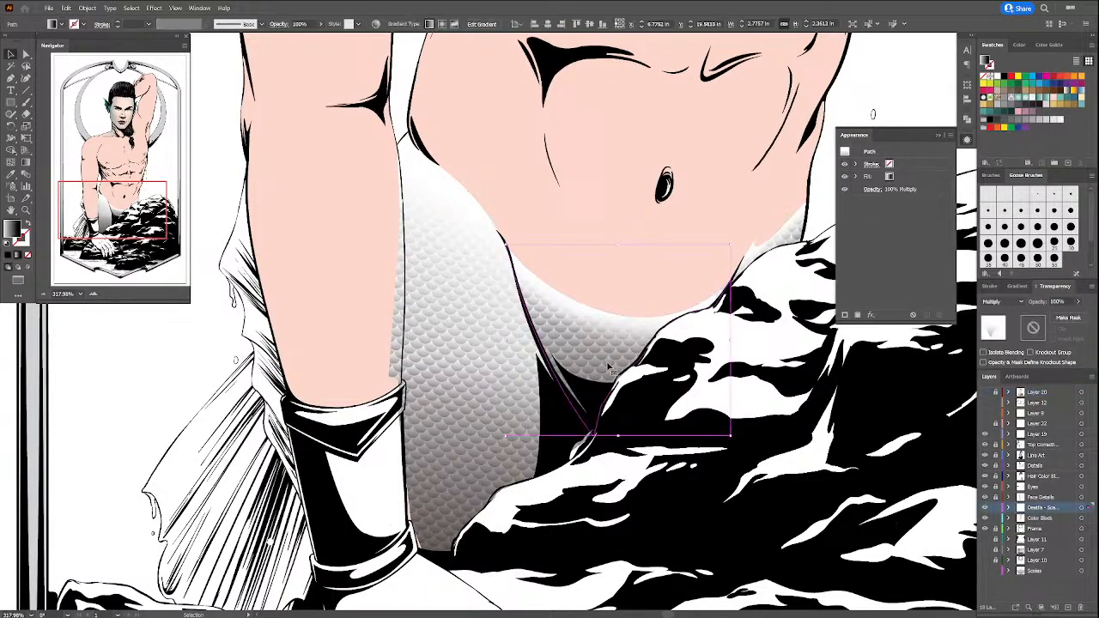
pyautogui.click(1019, 285)
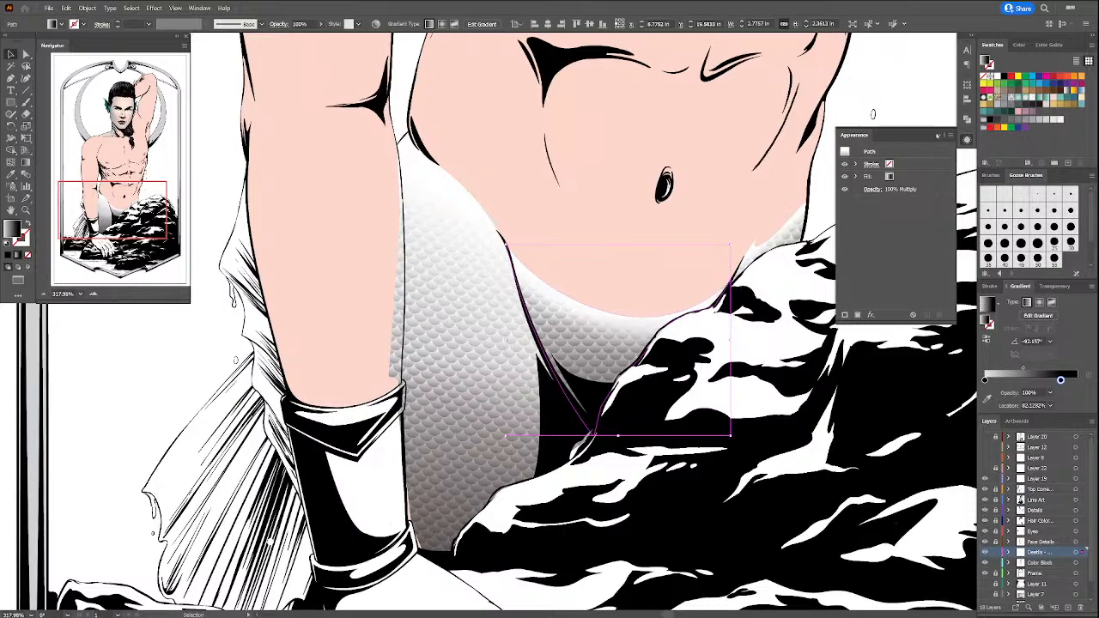
pyautogui.click(967, 139)
pyautogui.moveTo(837, 301); pyautogui.dragTo(791, 367)
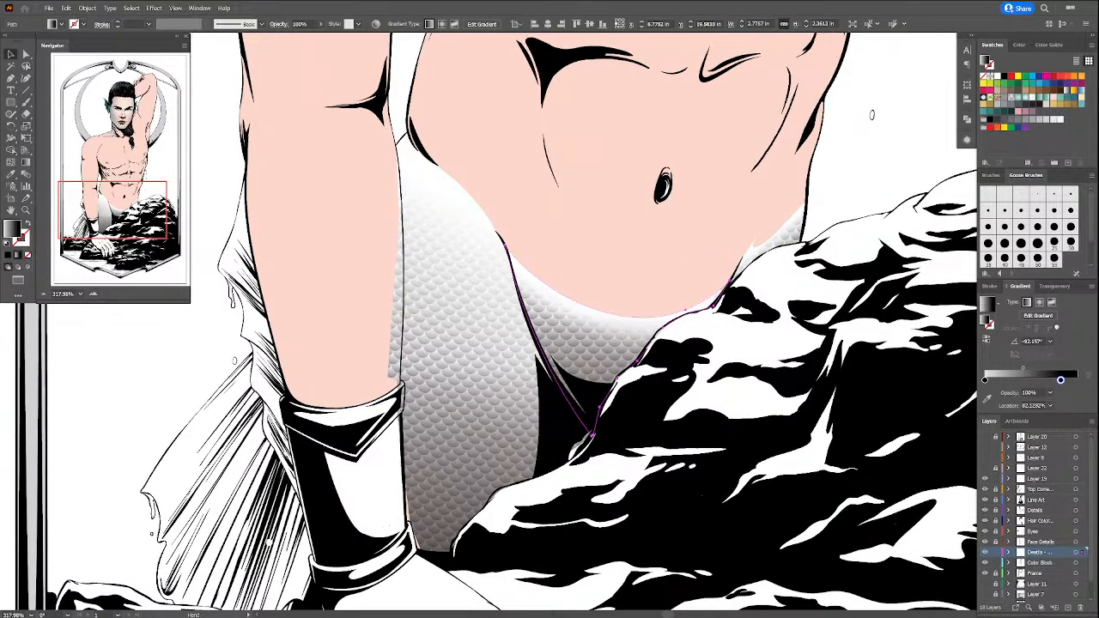
pyautogui.click(814, 341)
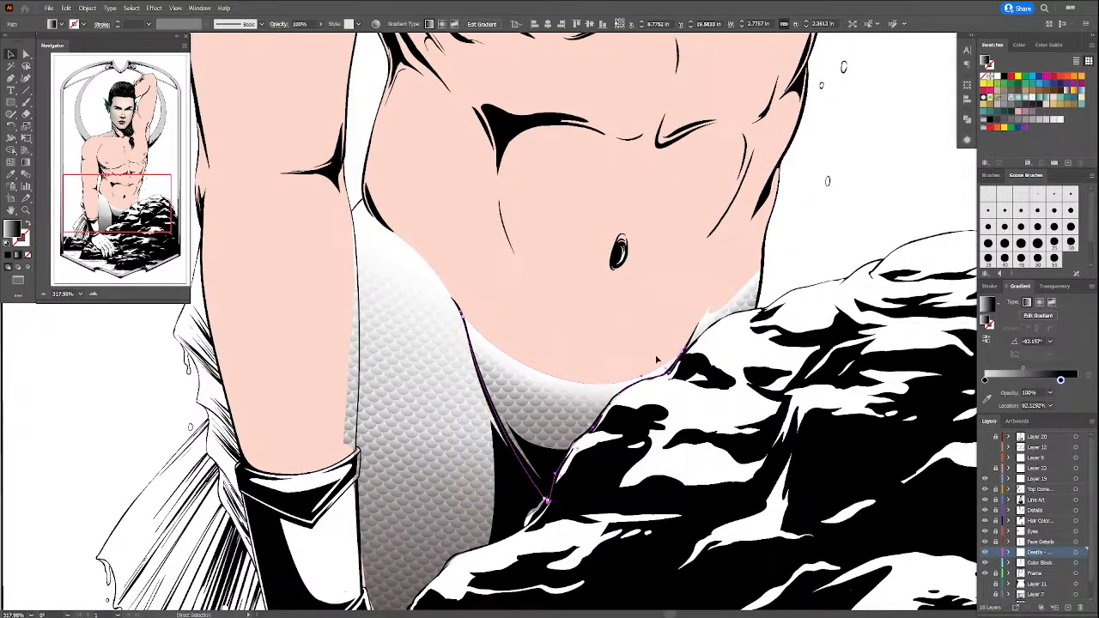
pyautogui.click(590, 405)
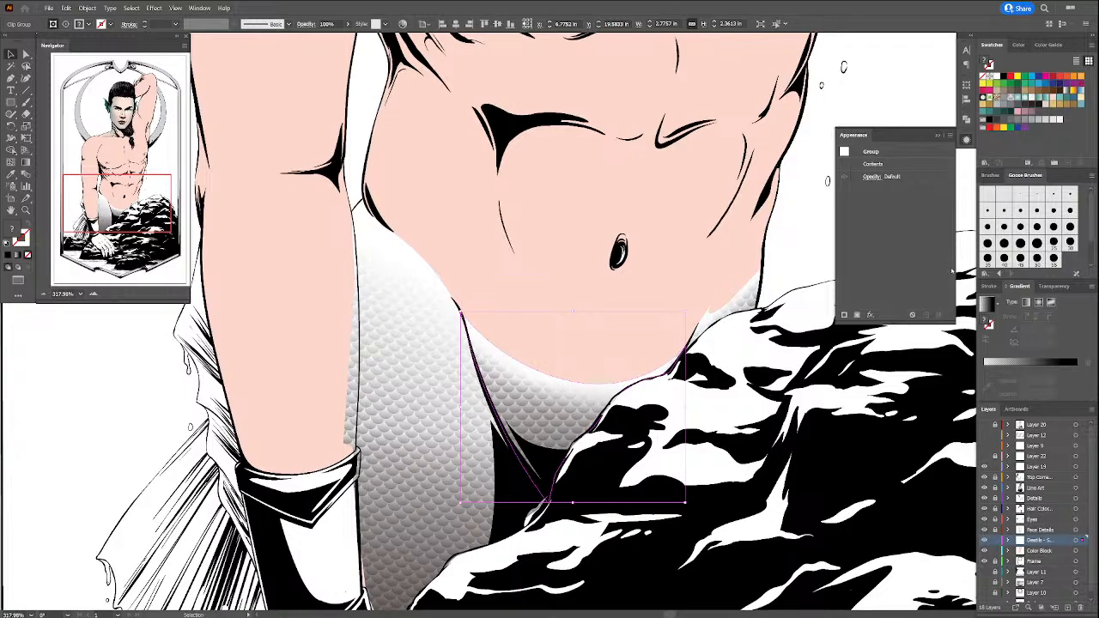
pyautogui.click(1054, 286)
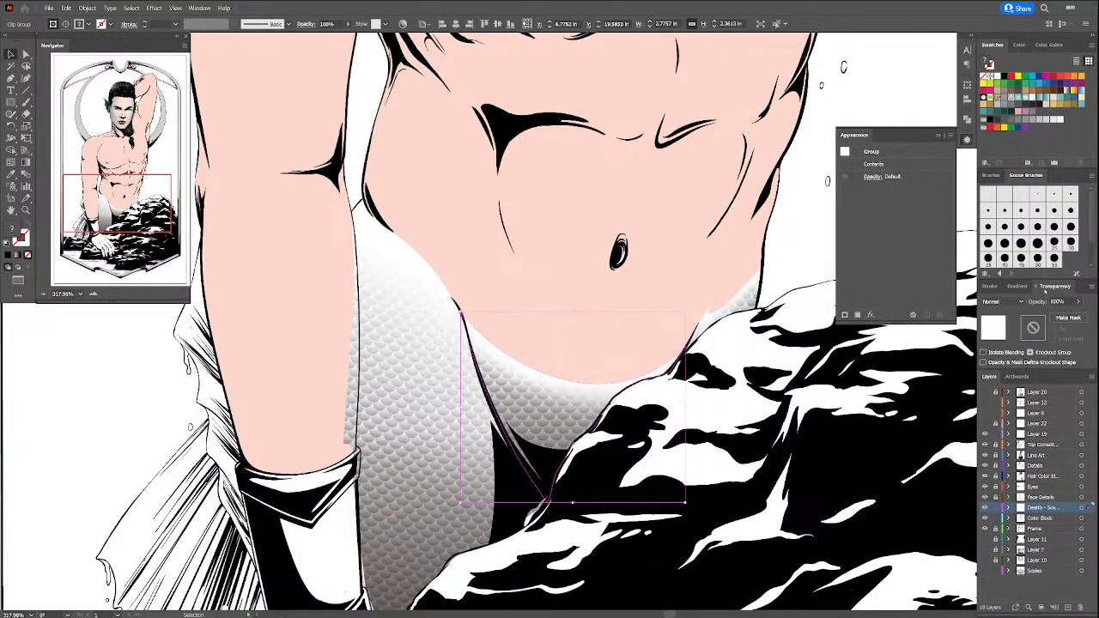
pyautogui.click(939, 135)
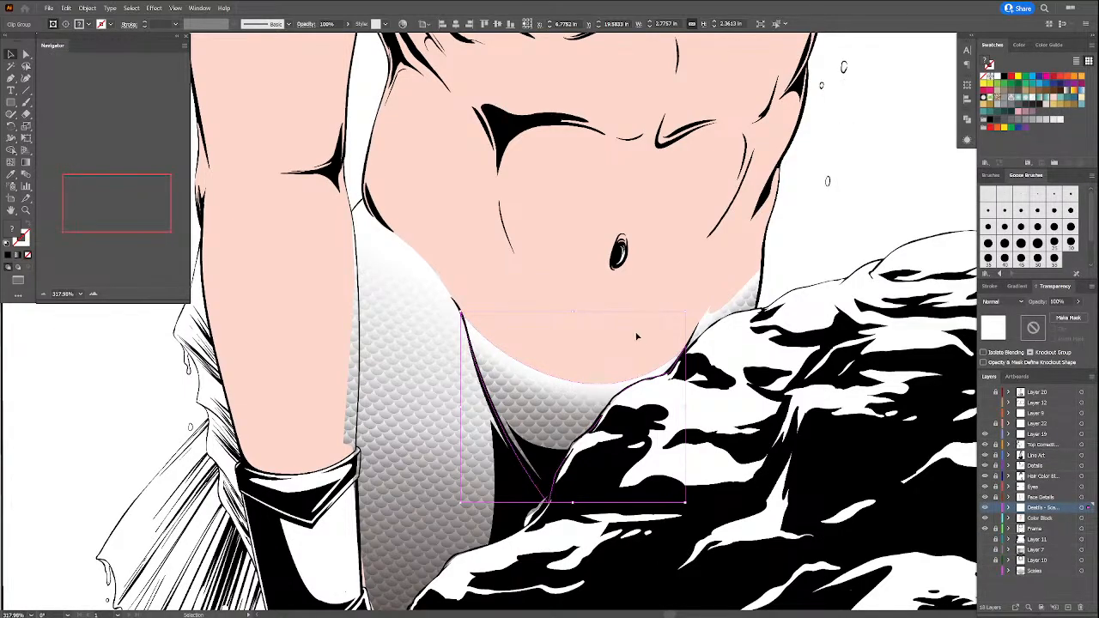
pyautogui.hotkey('ctrl', 'shift', 'a')
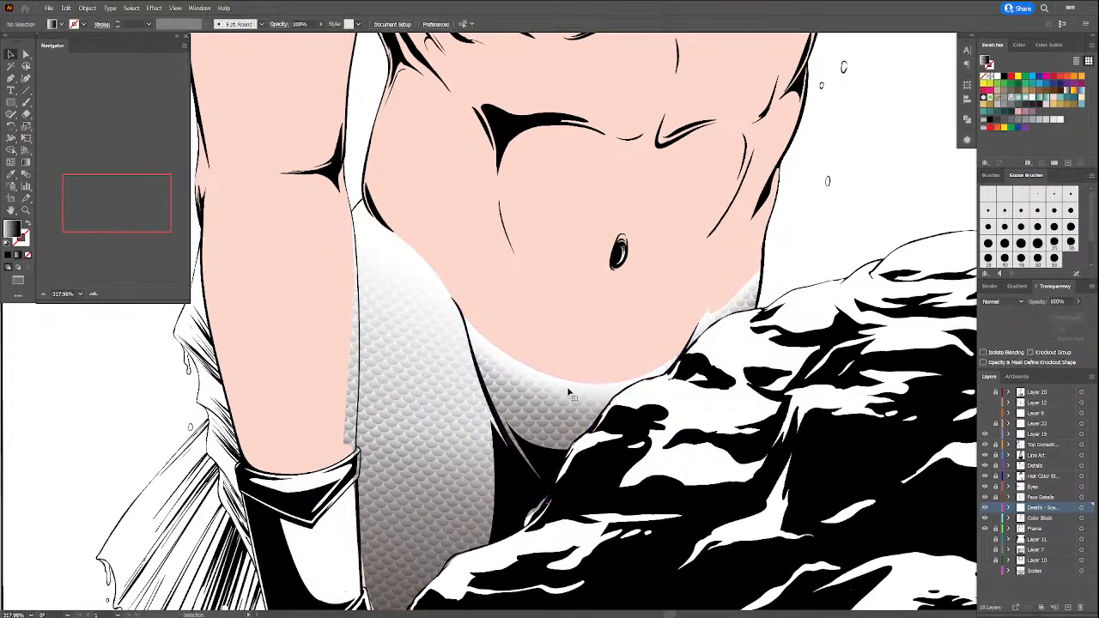
# Step: Try to expand the scale clip group below the waist, stop the operation and restore full-screen mode
pyautogui.click(568, 393)
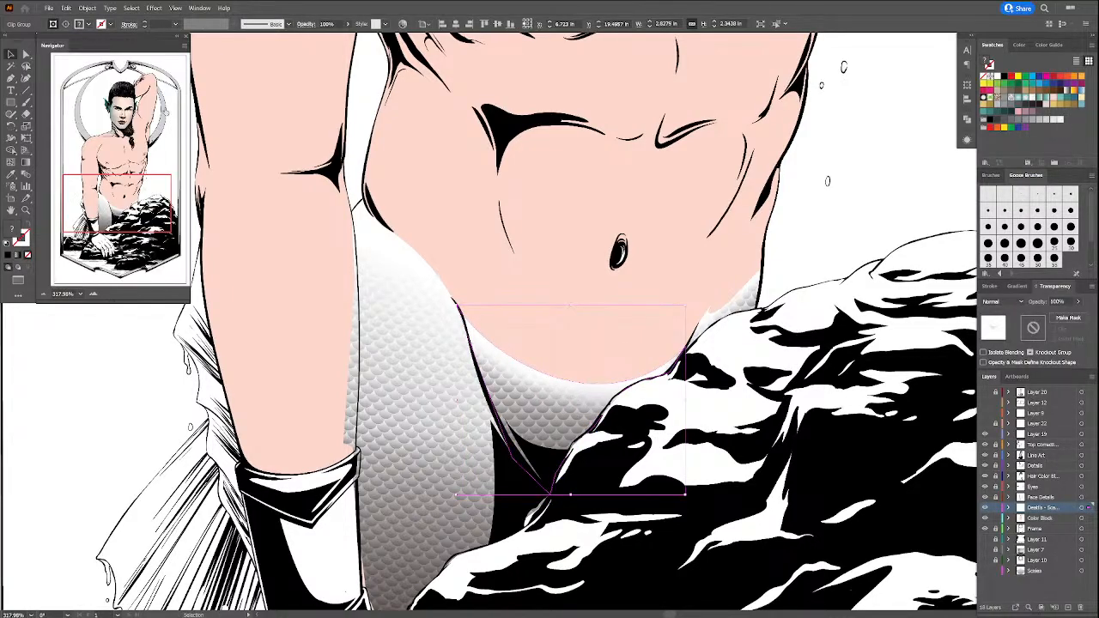
pyautogui.click(87, 8)
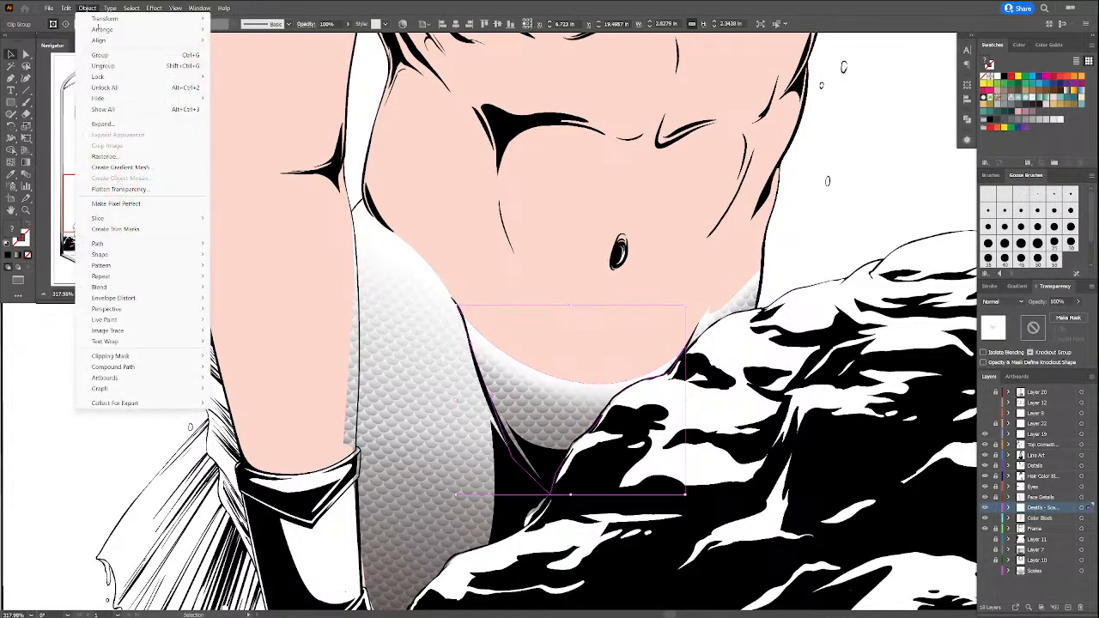
pyautogui.click(137, 124)
pyautogui.click(522, 359)
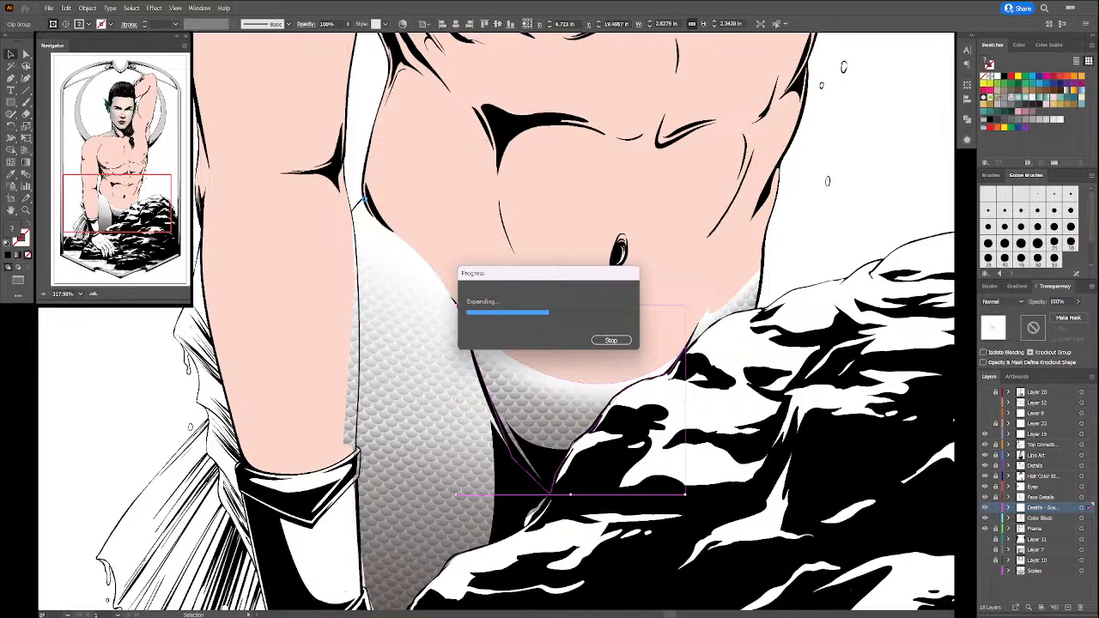
pyautogui.click(616, 341)
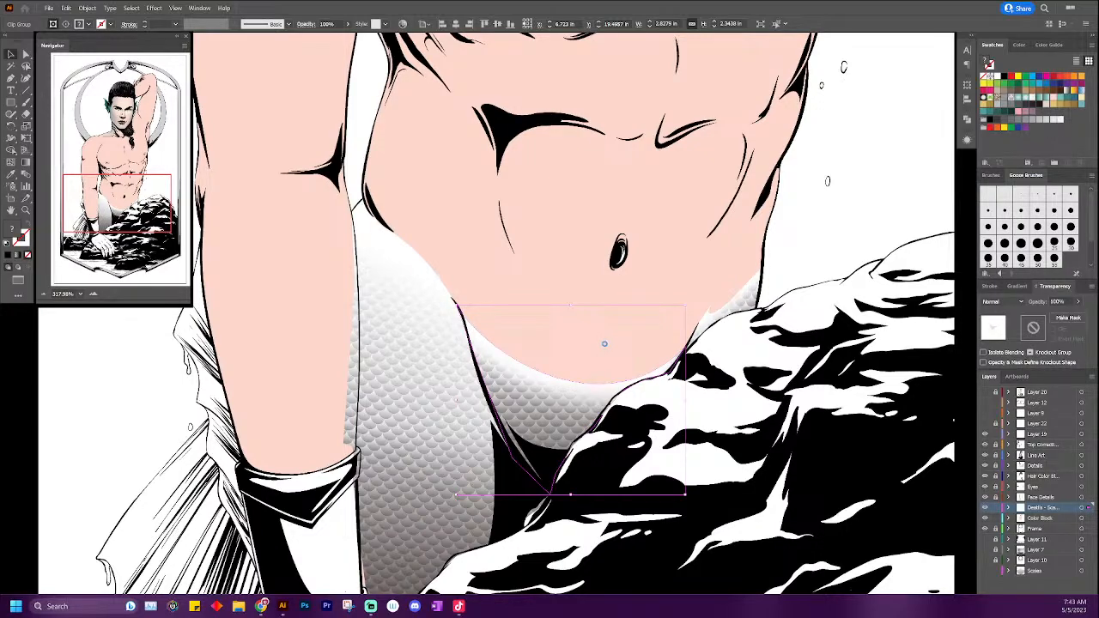
pyautogui.press('f')
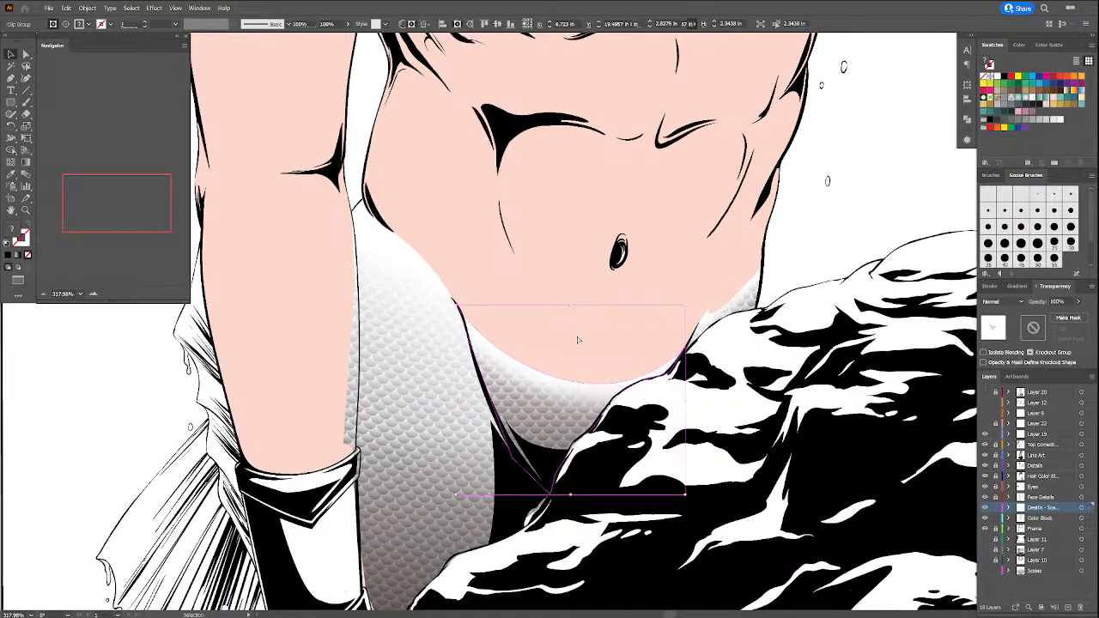
# Step: Select one grey scale at the waist, extend the selection to all matching scales, and fill them with light blue
pyautogui.hotkey('ctrl', 'shift', 'a')
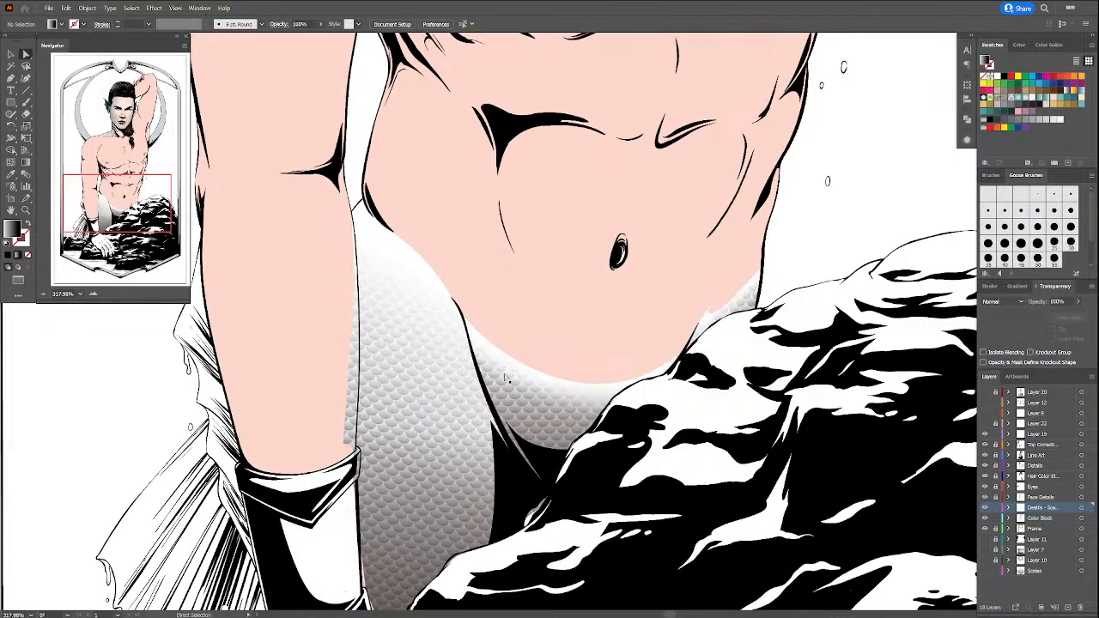
pyautogui.click(568, 340)
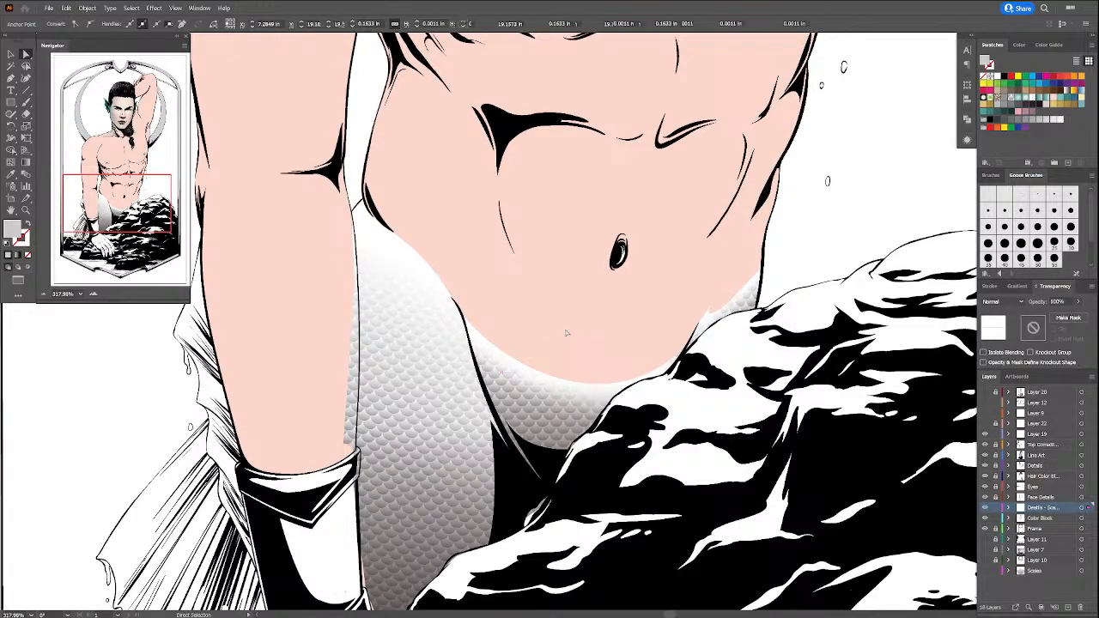
pyautogui.click(565, 334)
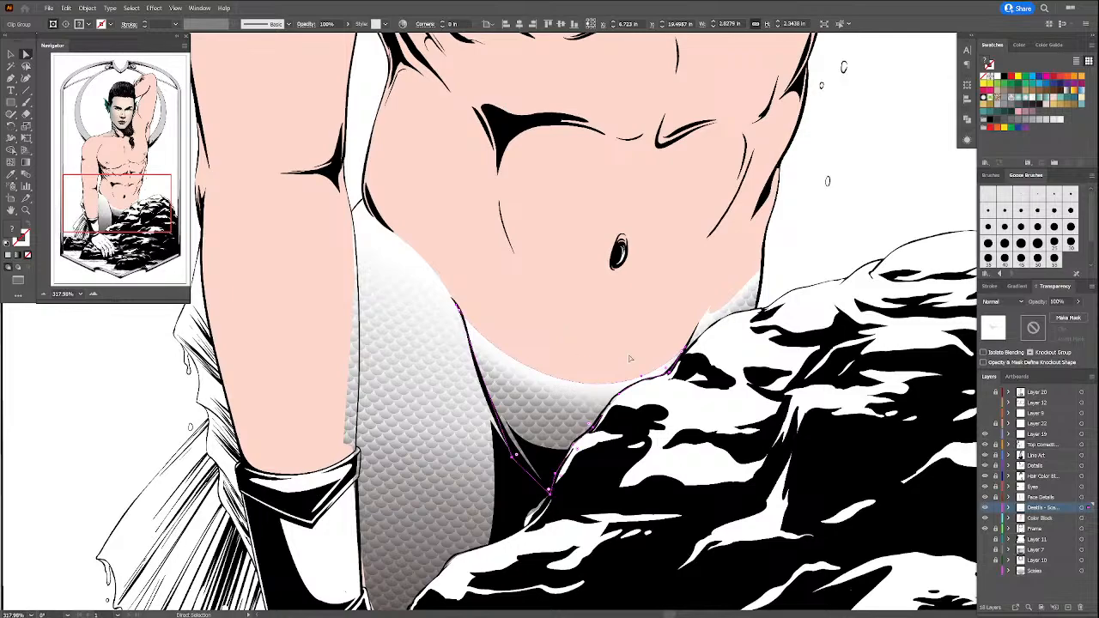
pyautogui.click(551, 417)
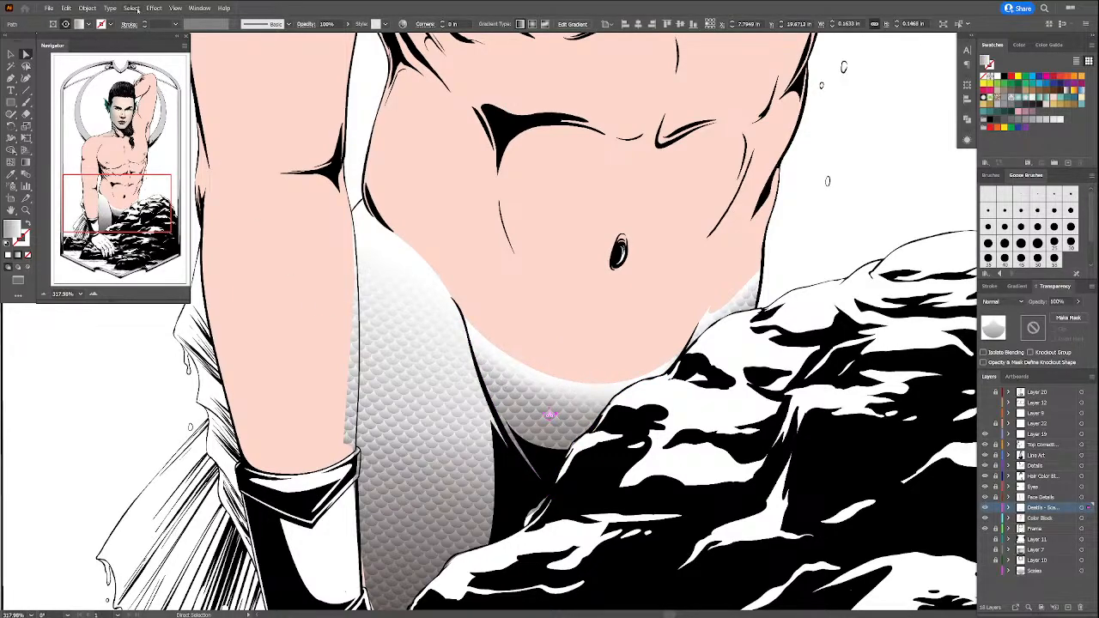
pyautogui.click(131, 7)
pyautogui.moveTo(173, 101)
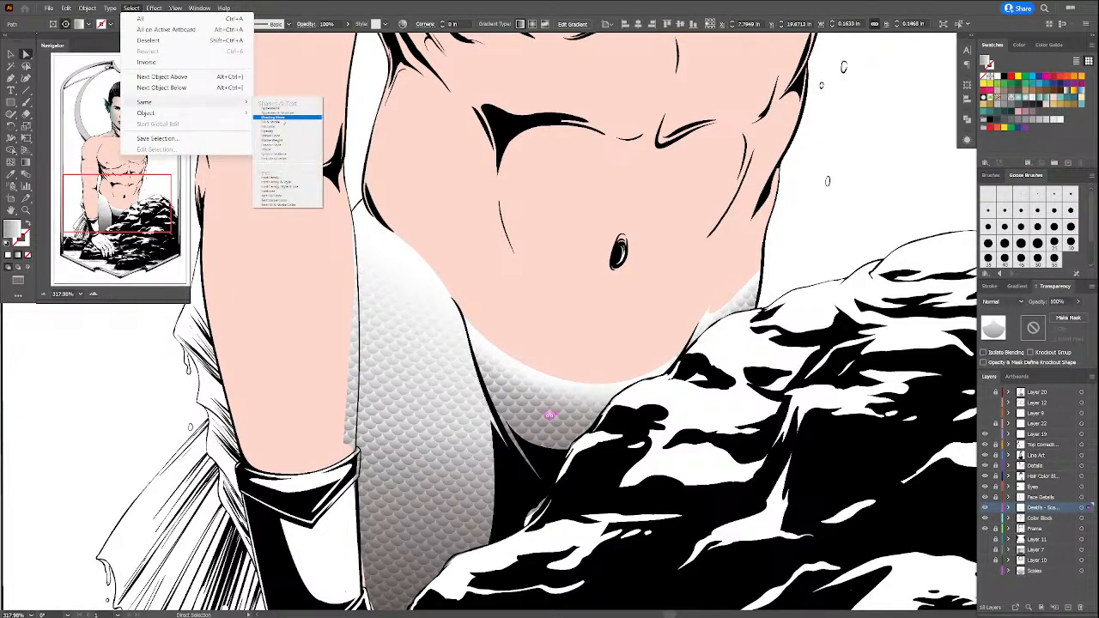
pyautogui.click(284, 118)
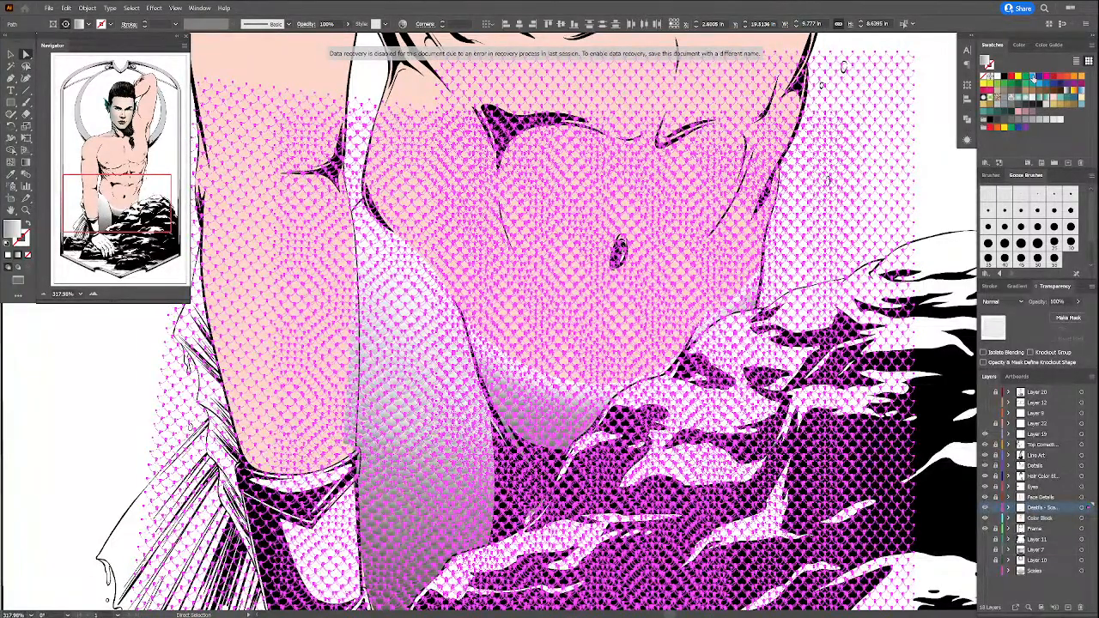
pyautogui.click(1034, 78)
pyautogui.click(955, 195)
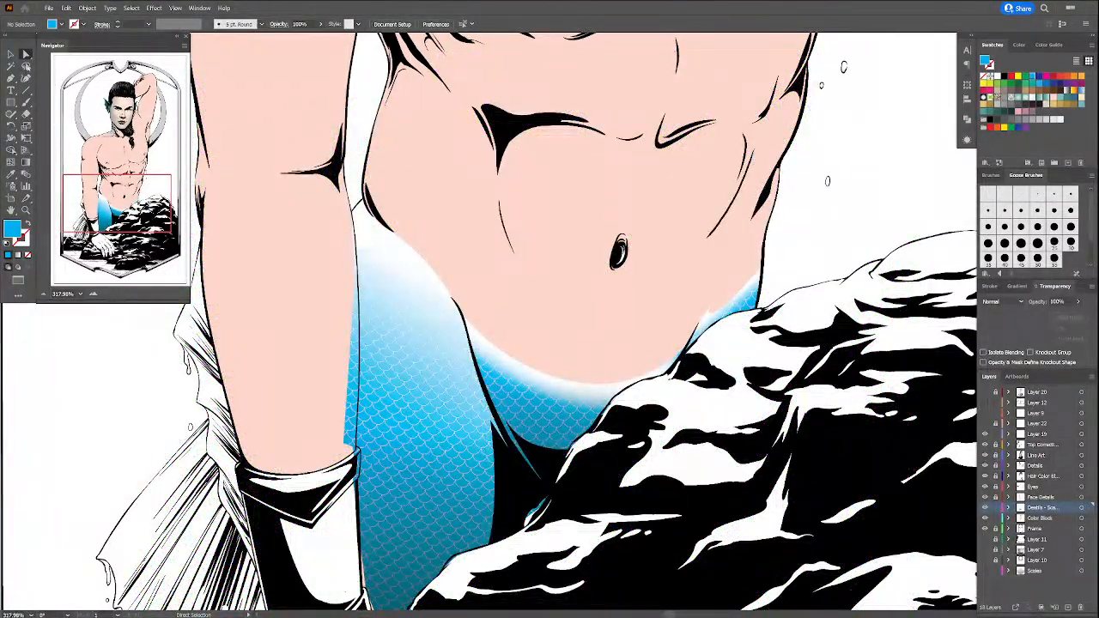
# Step: Apply the Pathfinder Merge operation to the scale clip group just below the waist
pyautogui.press('v')
pyautogui.click(552, 436)
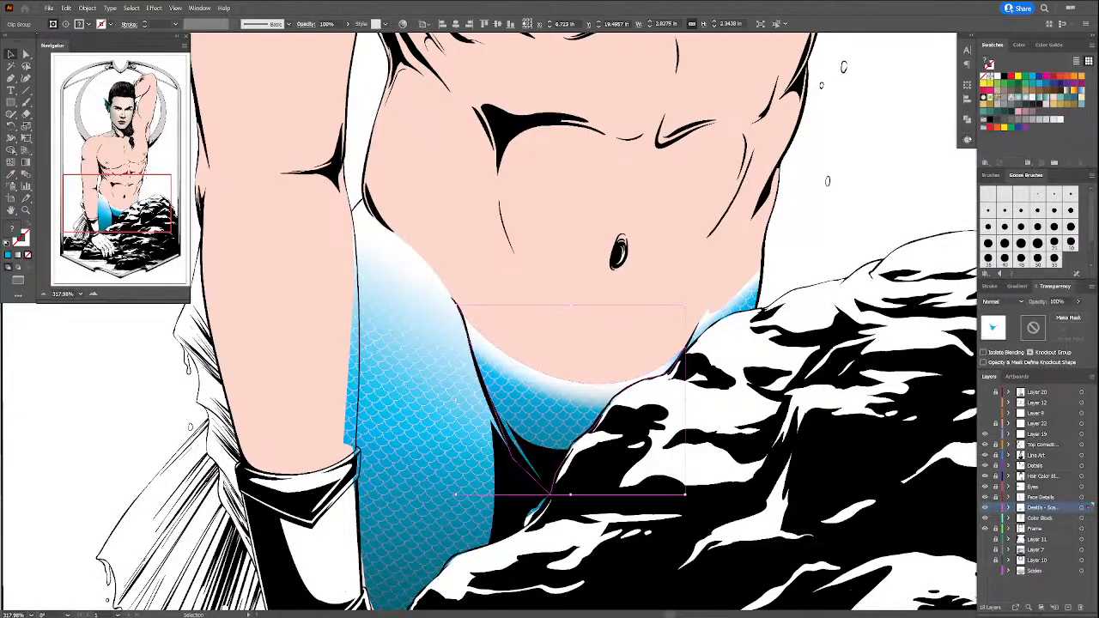
pyautogui.click(967, 119)
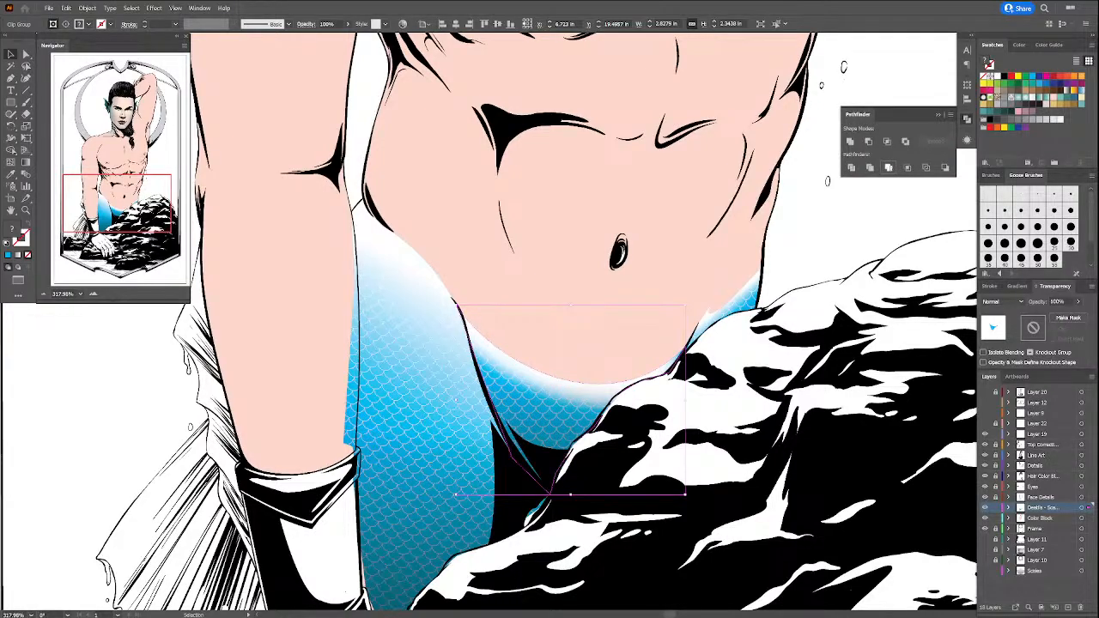
pyautogui.click(889, 168)
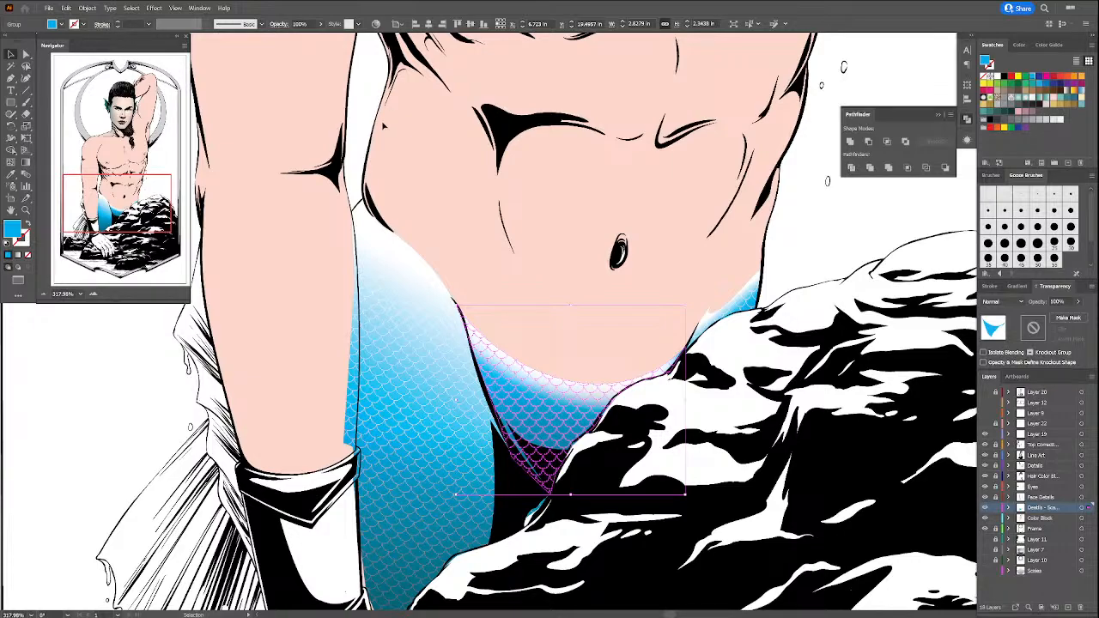
# Step: Select the tail's Multiply gradient shading shape beside the forearm and collapse the Pathfinder options
pyautogui.click(419, 544)
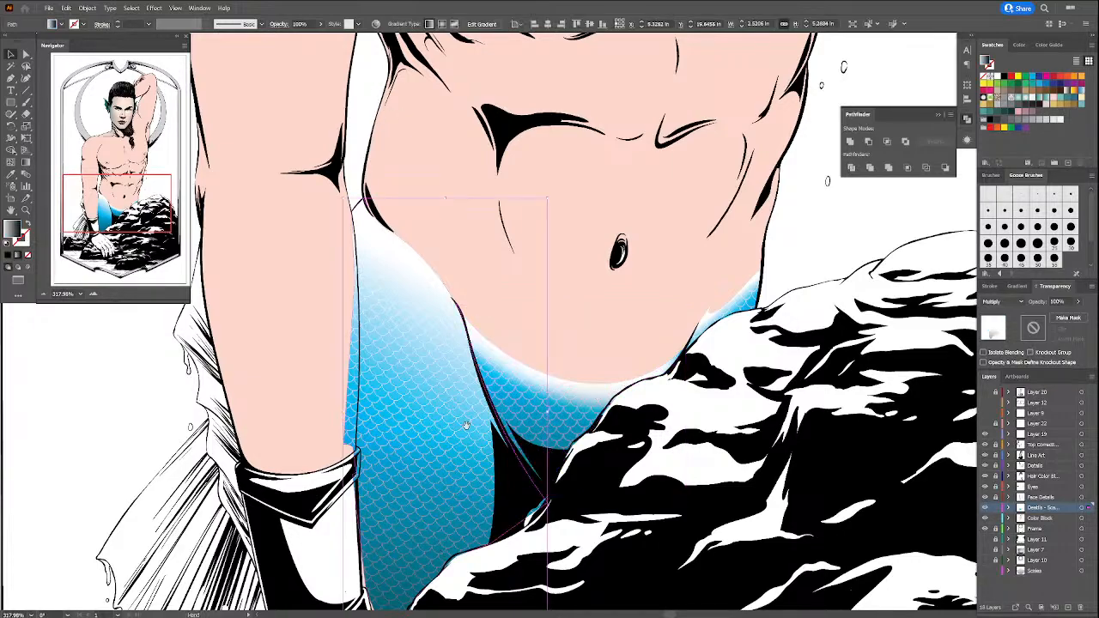
pyautogui.moveTo(465, 425); pyautogui.dragTo(614, 415)
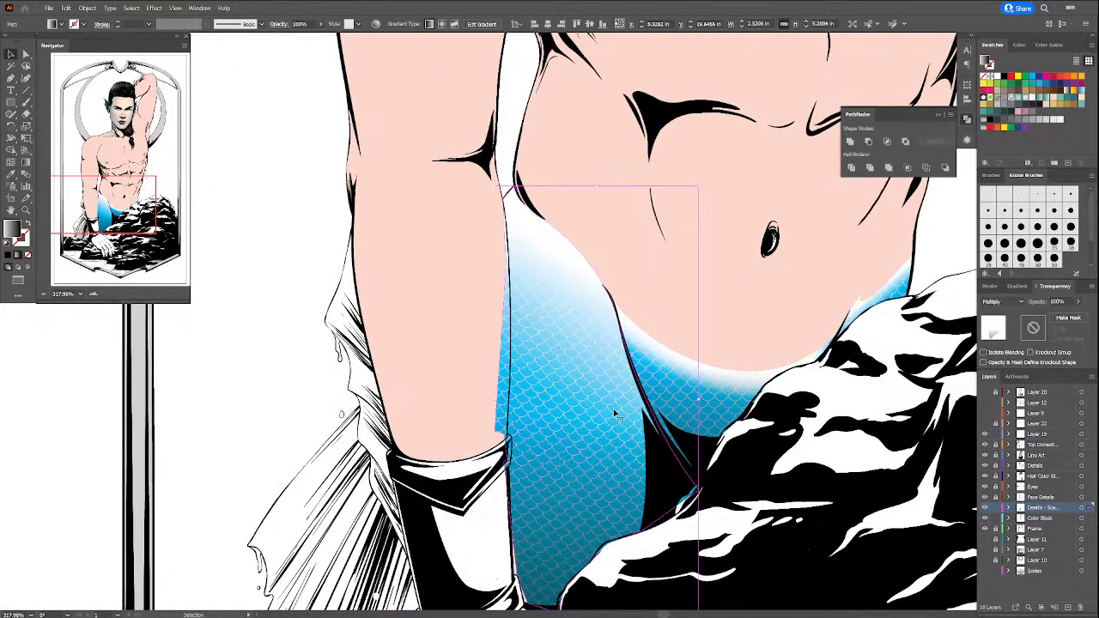
pyautogui.click(938, 114)
pyautogui.press('space')
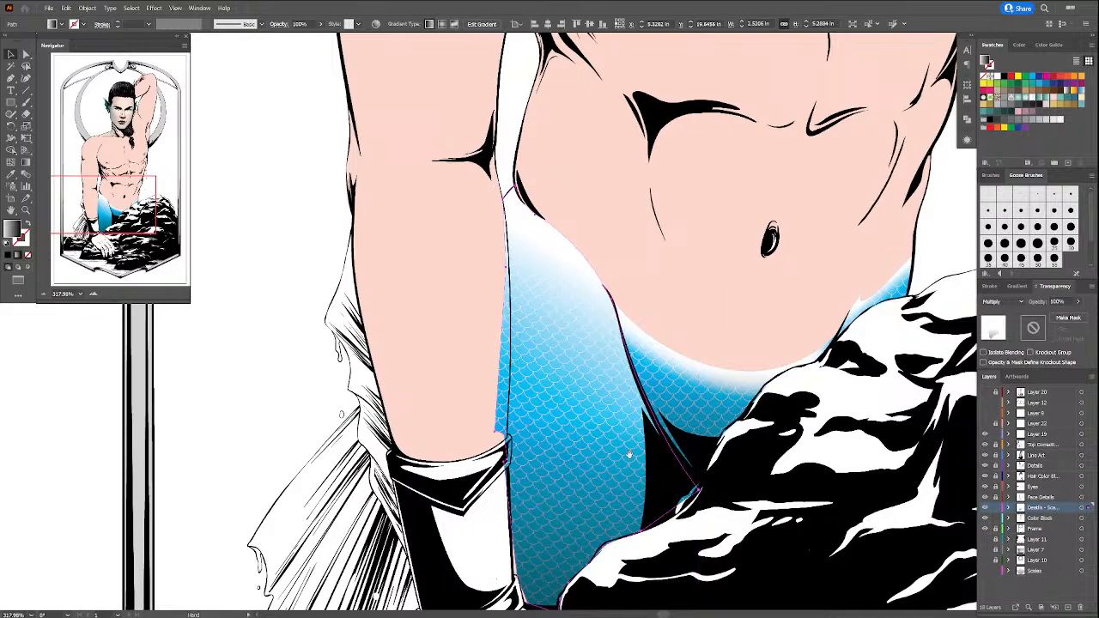
pyautogui.moveTo(628, 455); pyautogui.dragTo(769, 494)
pyautogui.press('a')
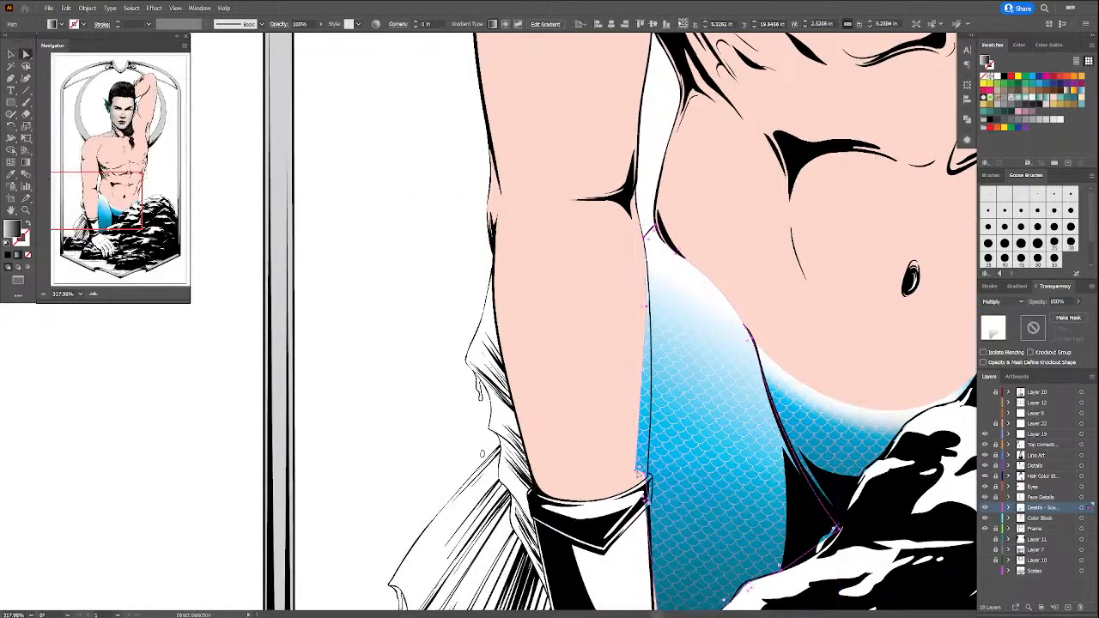
pyautogui.click(629, 468)
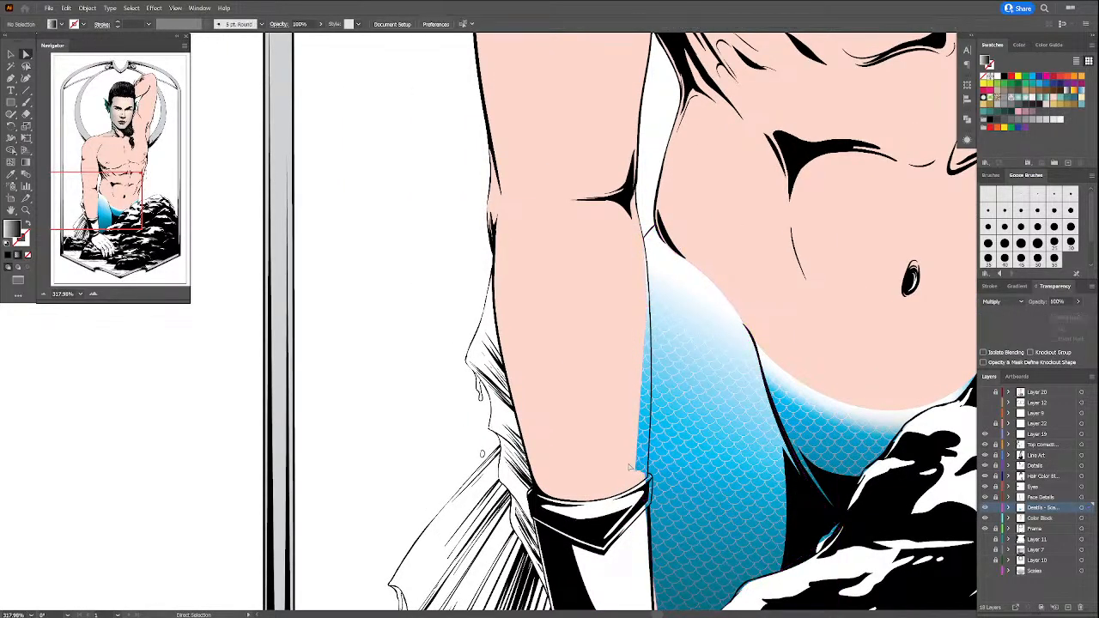
pyautogui.click(631, 468)
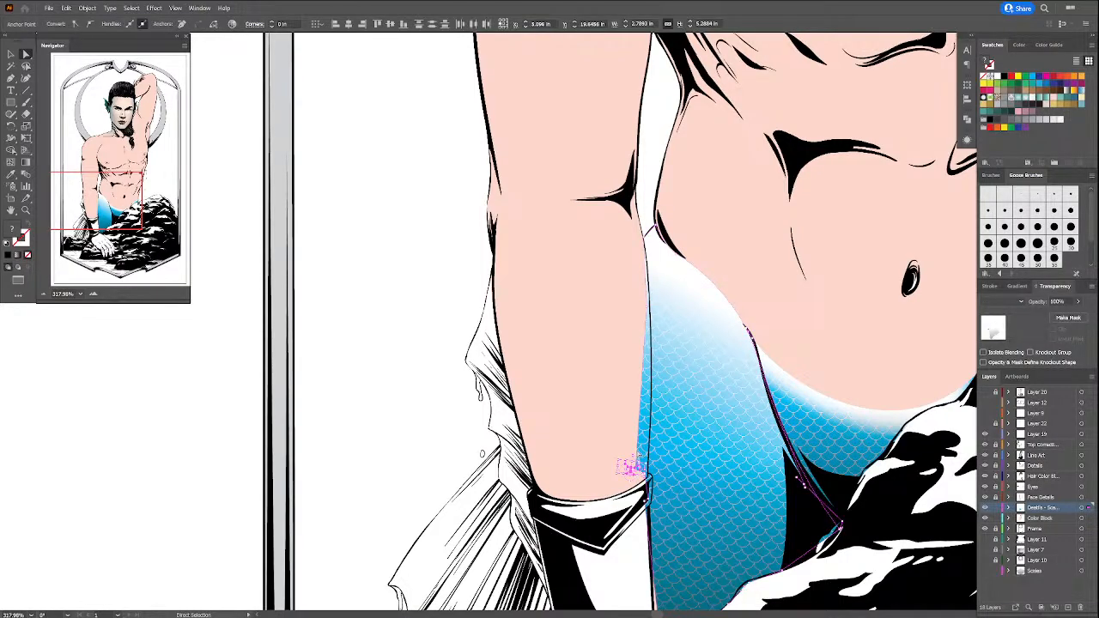
pyautogui.press('v')
pyautogui.click(695, 464)
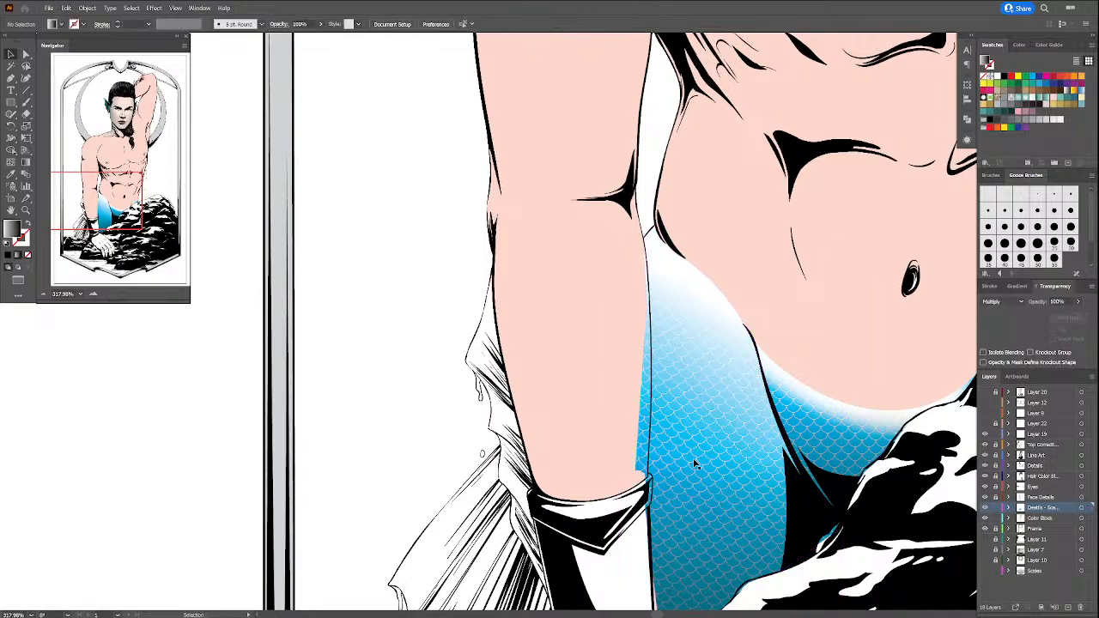
# Step: Reshape the Multiply shading shape's edge along the forearm and upper cuff by moving its anchor points onto the line art
pyautogui.press('a')
pyautogui.click(687, 467)
pyautogui.press('v')
pyautogui.press('a')
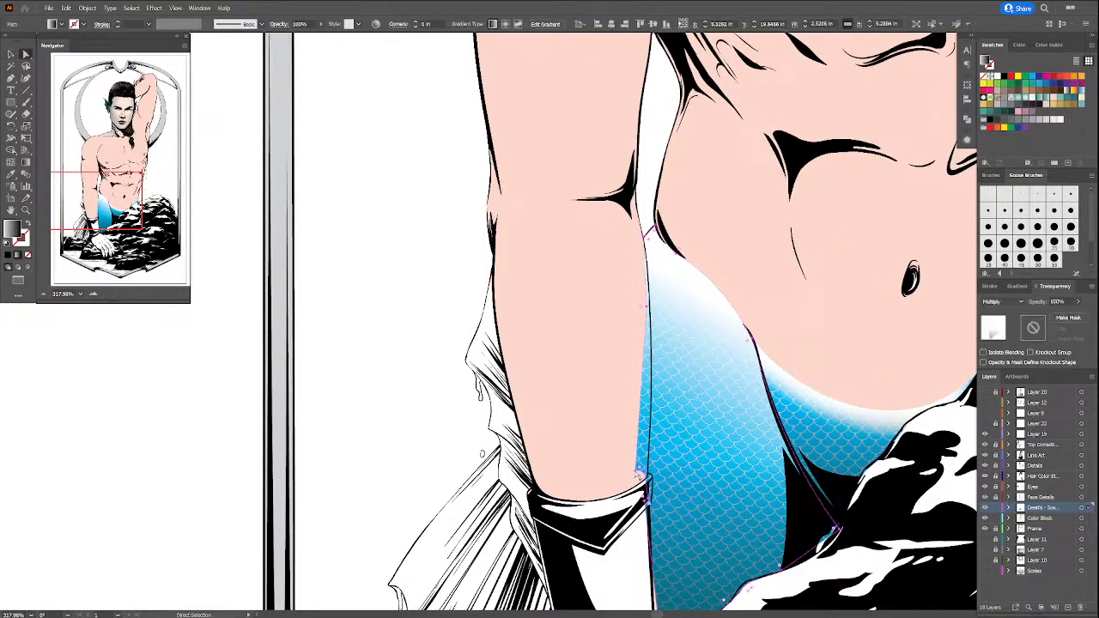
pyautogui.click(642, 473)
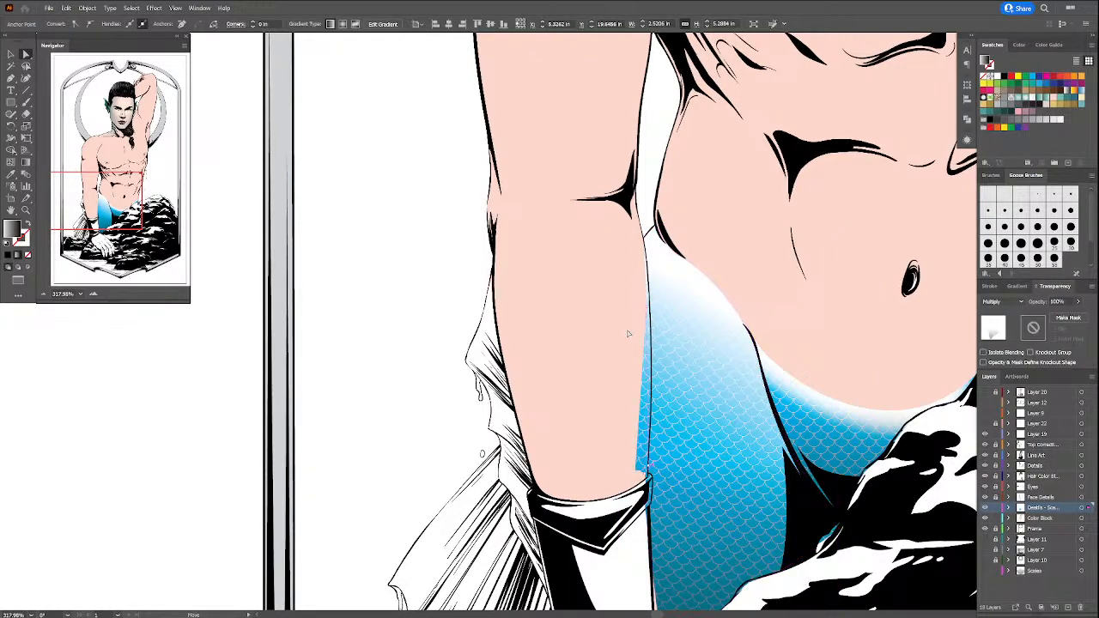
pyautogui.click(648, 302)
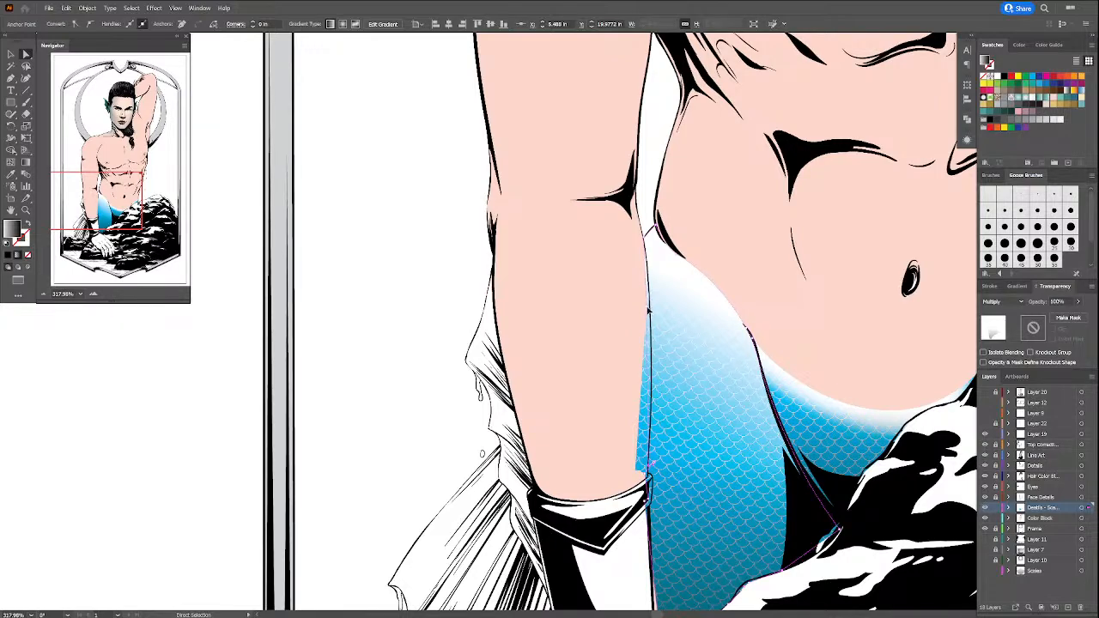
pyautogui.moveTo(648, 309); pyautogui.dragTo(650, 339)
pyautogui.click(91, 24)
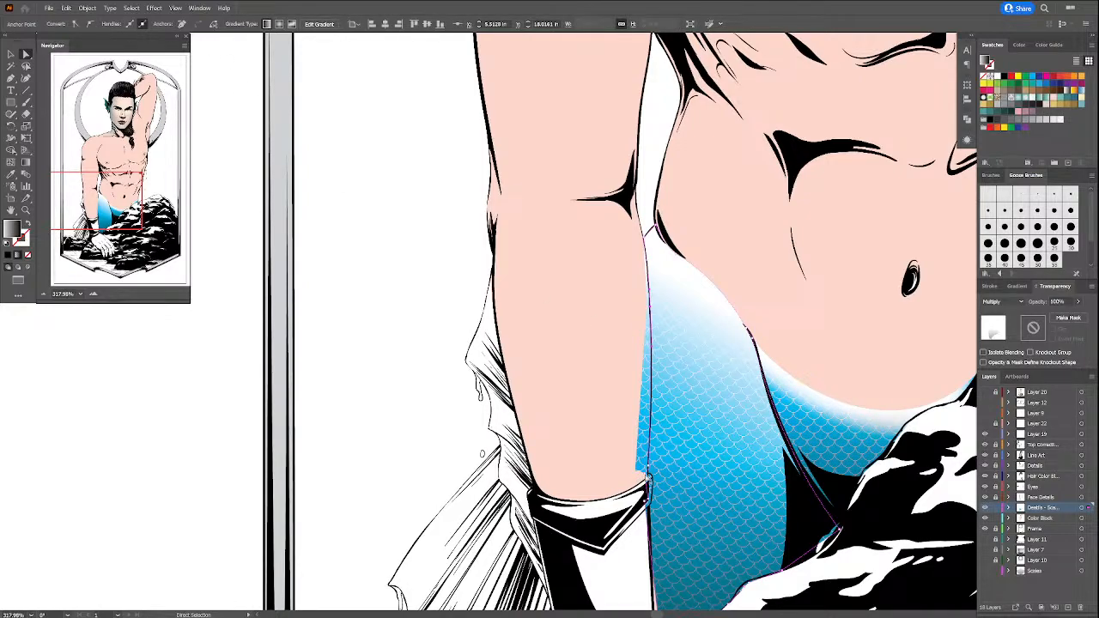
pyautogui.moveTo(648, 480); pyautogui.dragTo(650, 477)
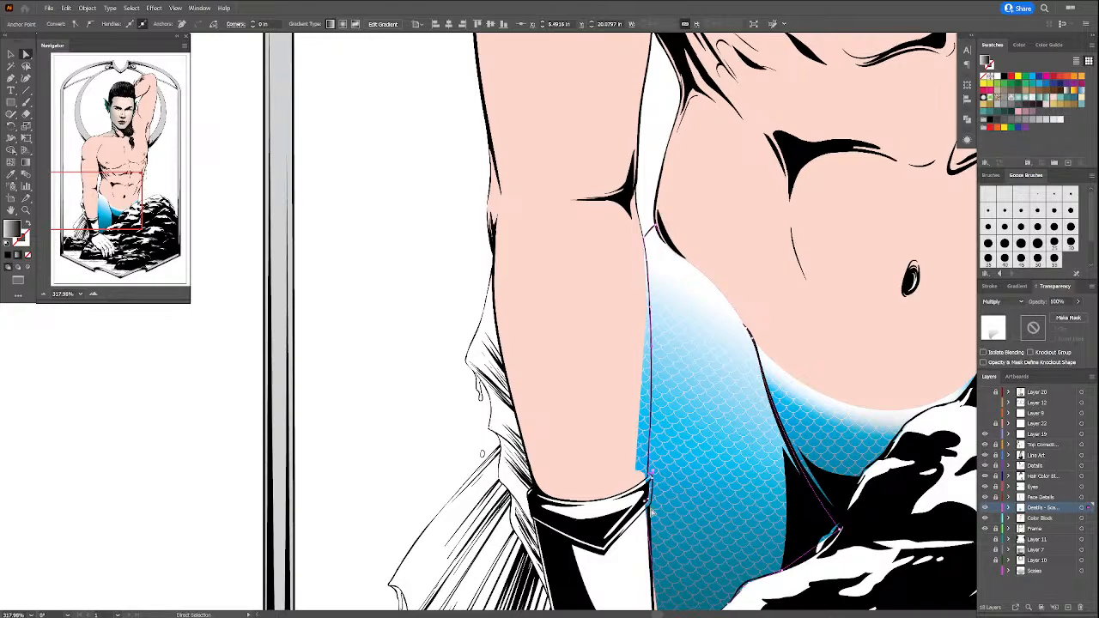
pyautogui.moveTo(649, 503); pyautogui.dragTo(651, 515)
# Step: Adjust the shading shape's lower anchor points to follow the wristband's lower edge, the hand and the rock
pyautogui.scroll(-3, 693, 515)
pyautogui.hscroll(-1, 693, 515)
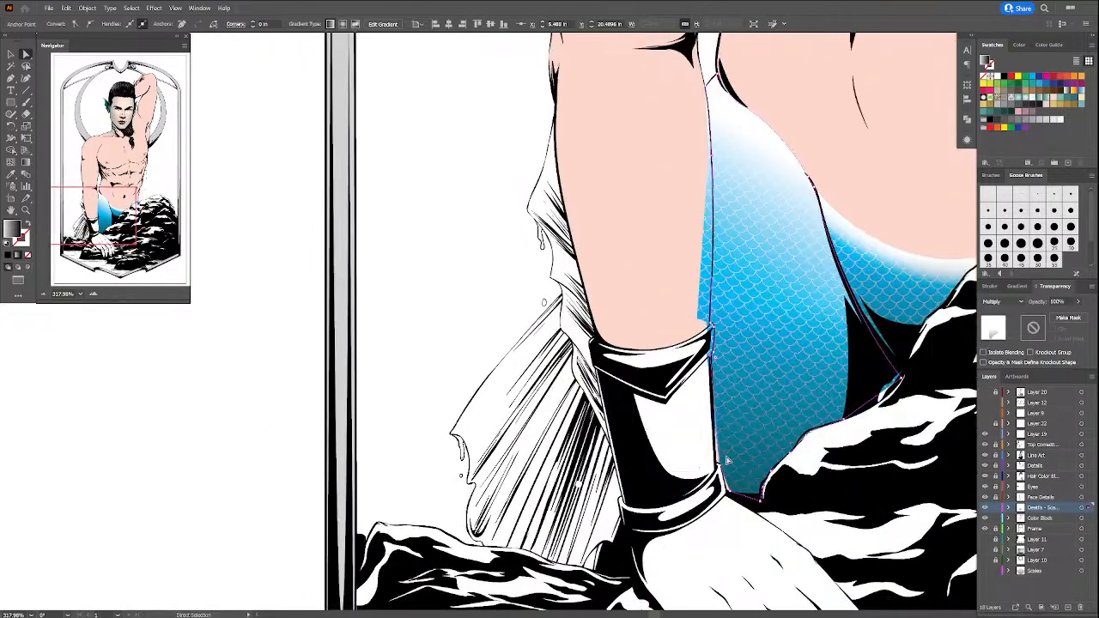
pyautogui.press('+')
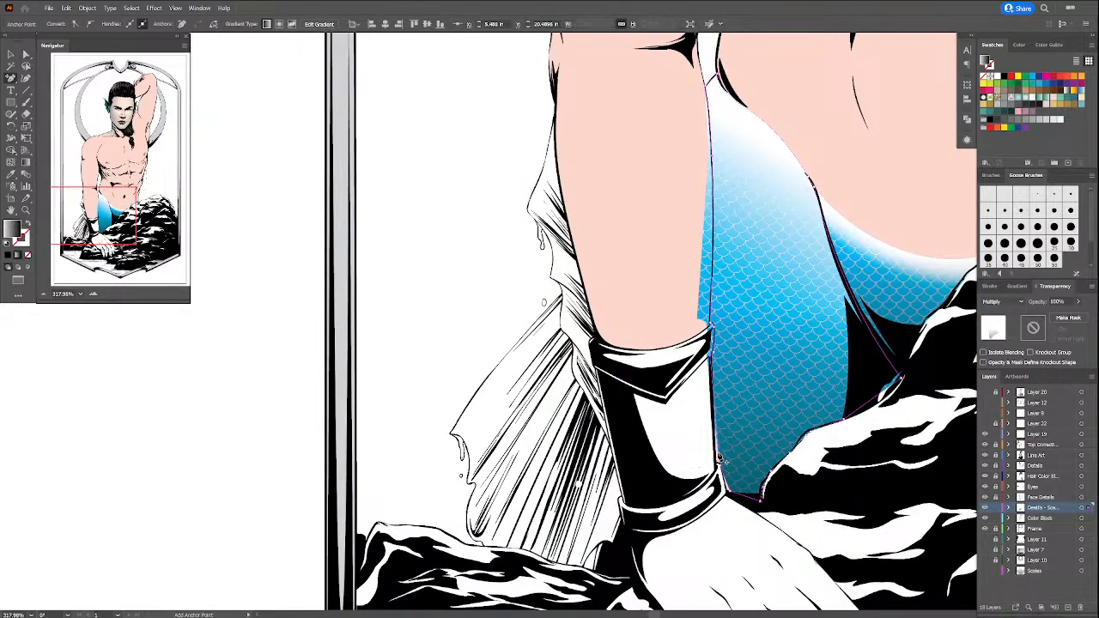
pyautogui.press('a')
pyautogui.moveTo(718, 456); pyautogui.dragTo(719, 468)
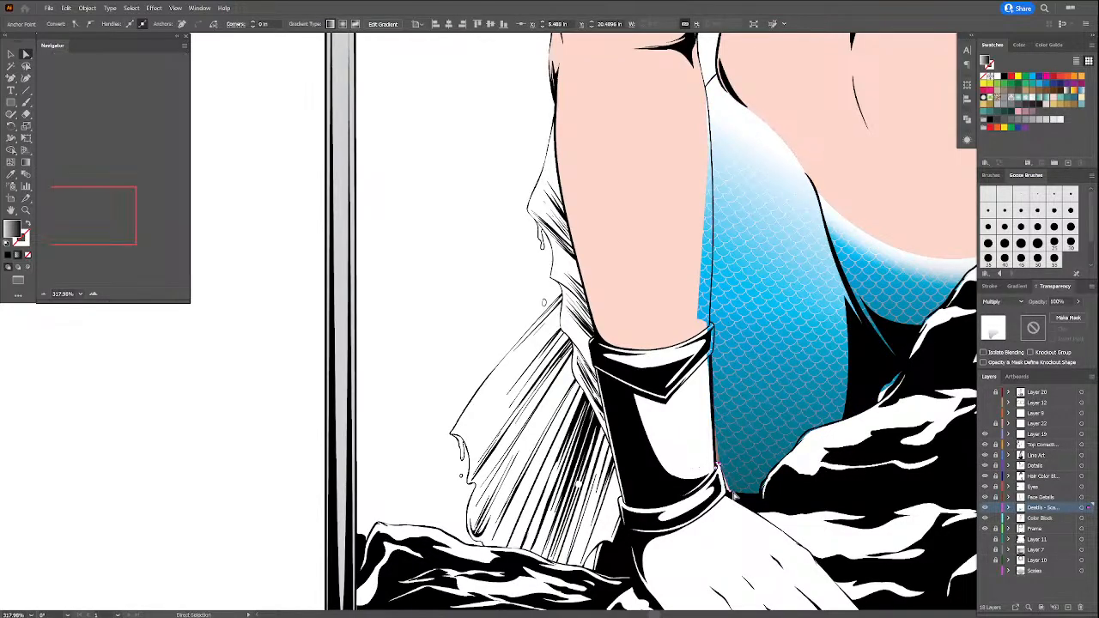
pyautogui.moveTo(732, 495); pyautogui.dragTo(729, 496)
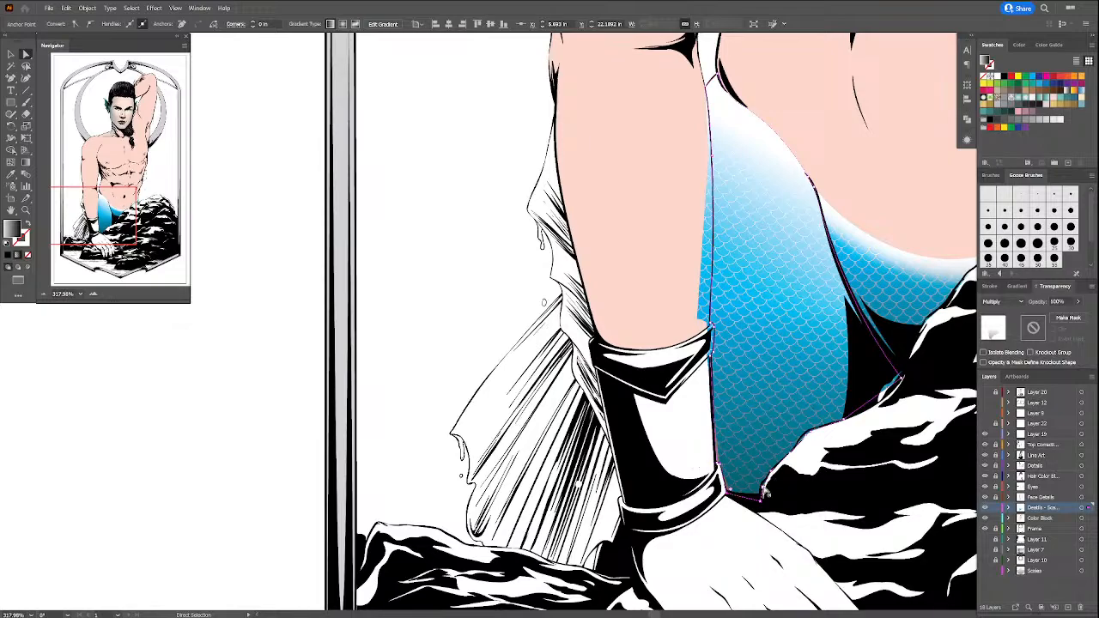
pyautogui.click(762, 490)
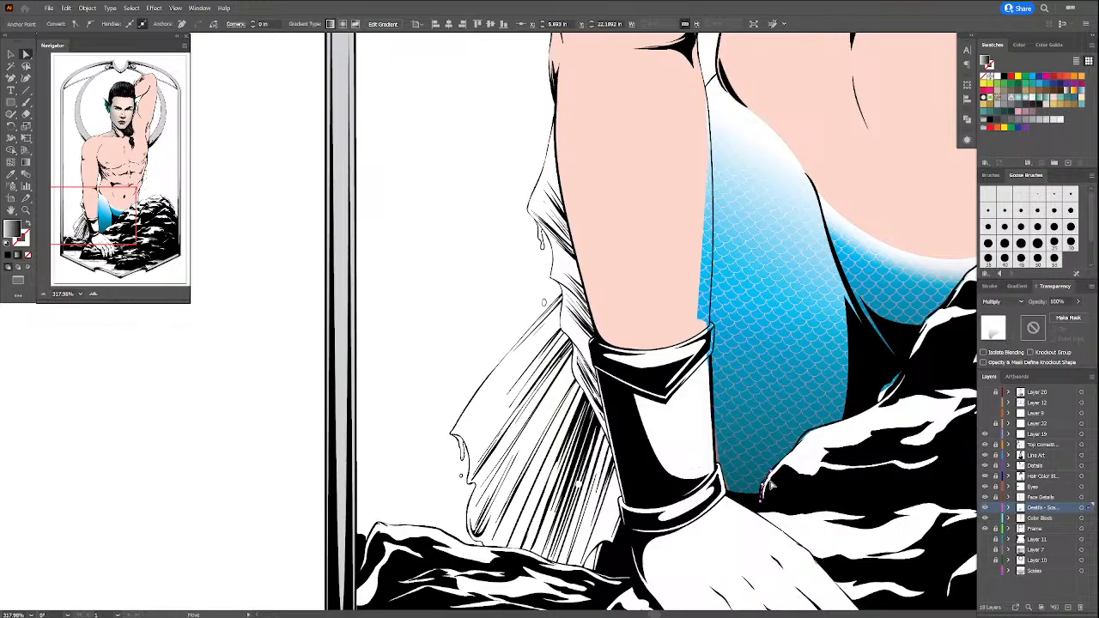
# Step: Adjust the white-filled tail shape's anchor points to match the line art between the lower wristband and the rock
pyautogui.click(722, 469)
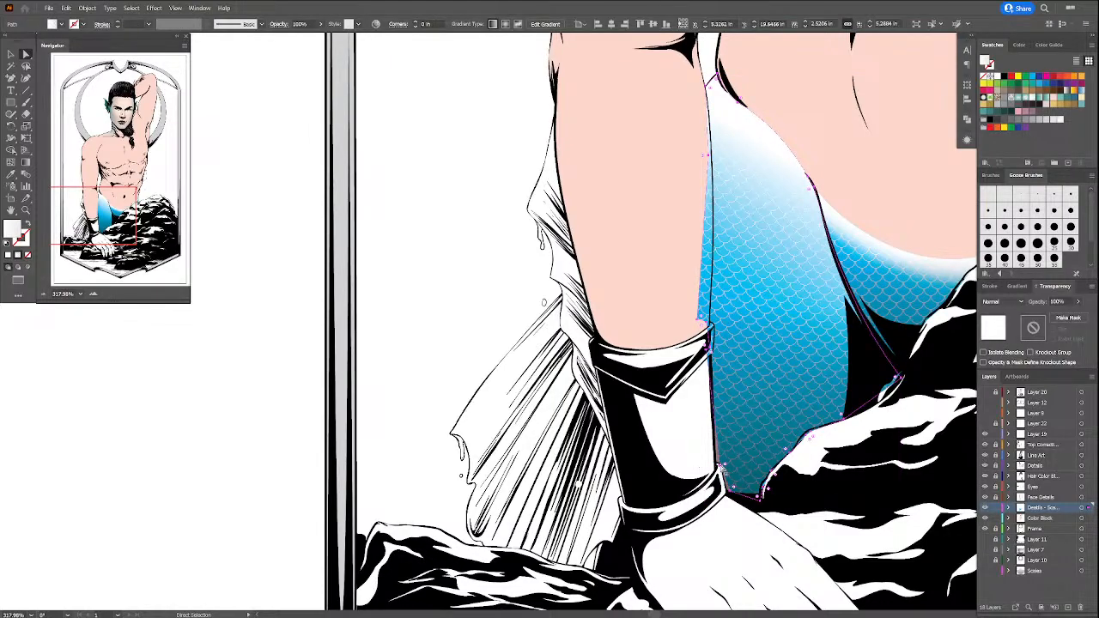
pyautogui.click(721, 468)
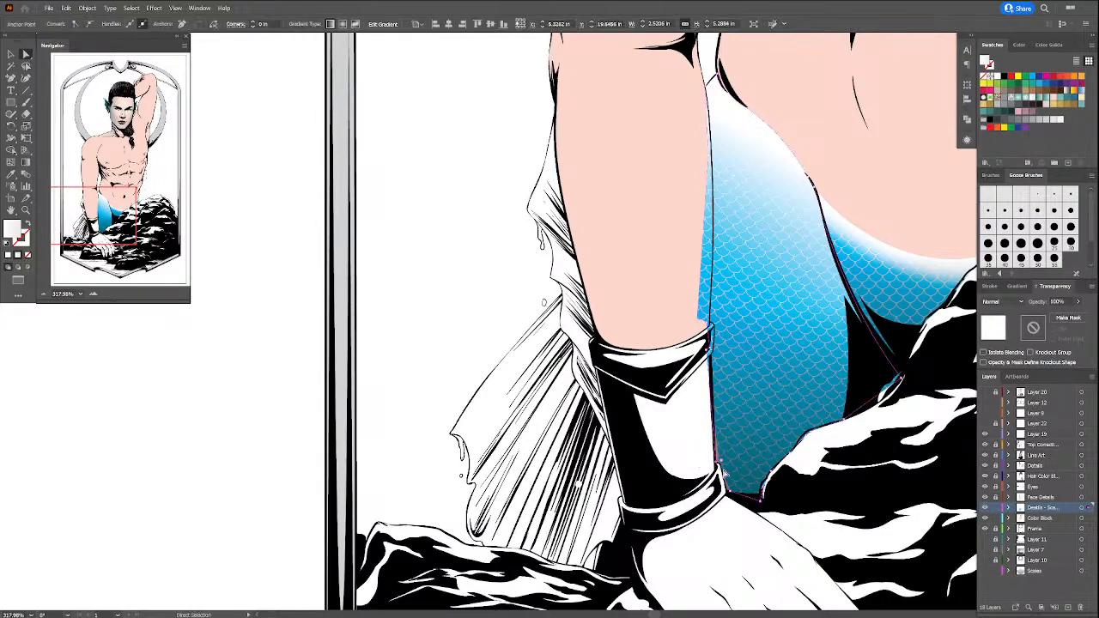
pyautogui.click(725, 477)
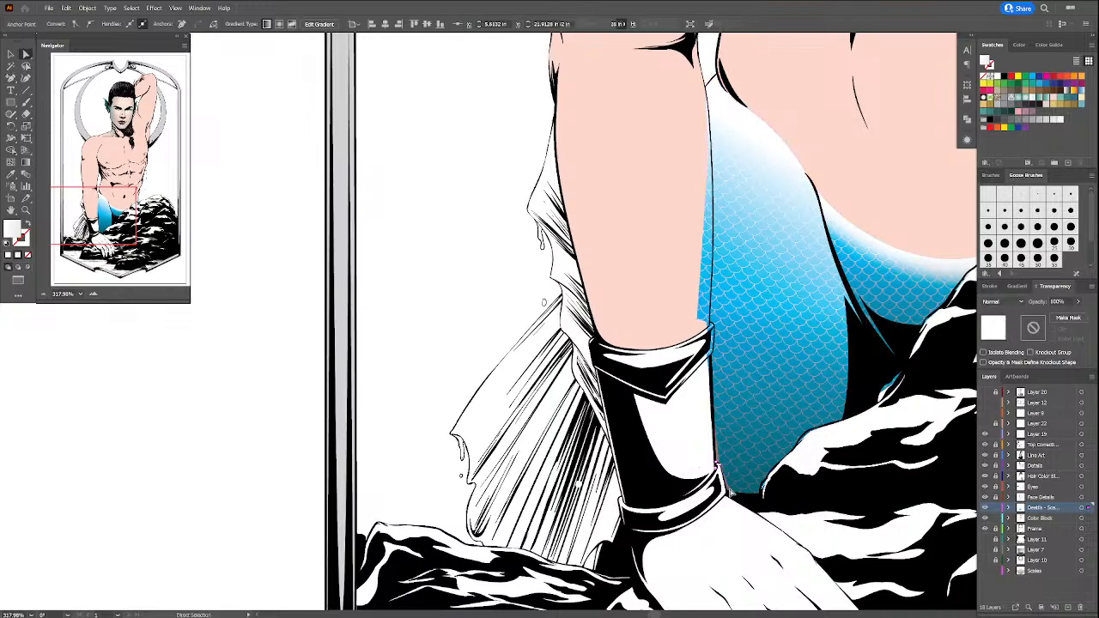
pyautogui.click(732, 495)
pyautogui.click(728, 496)
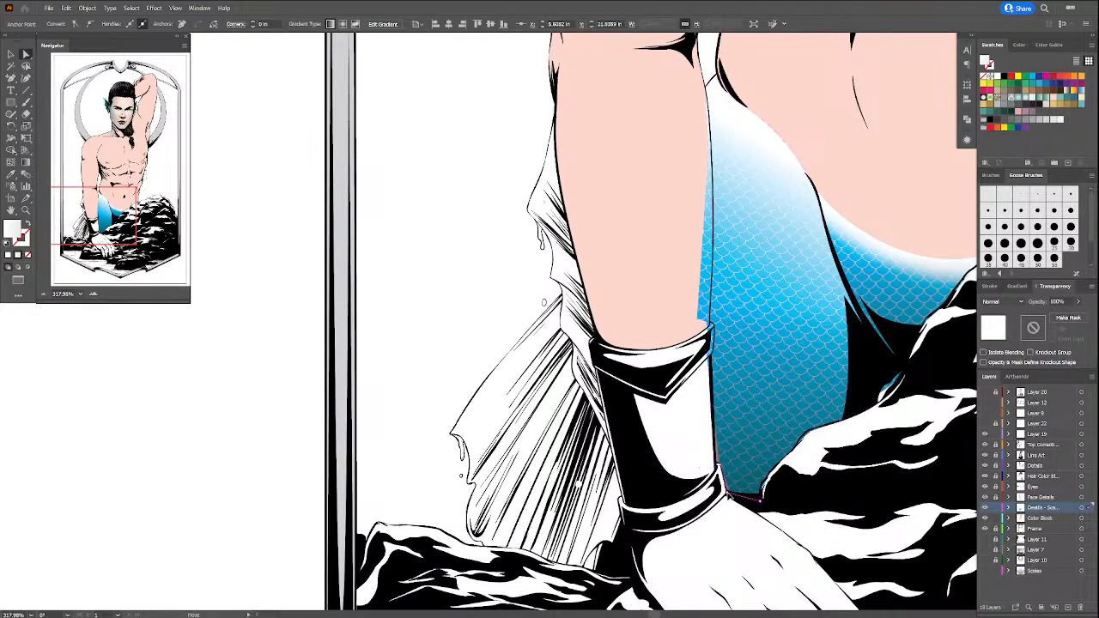
pyautogui.click(760, 496)
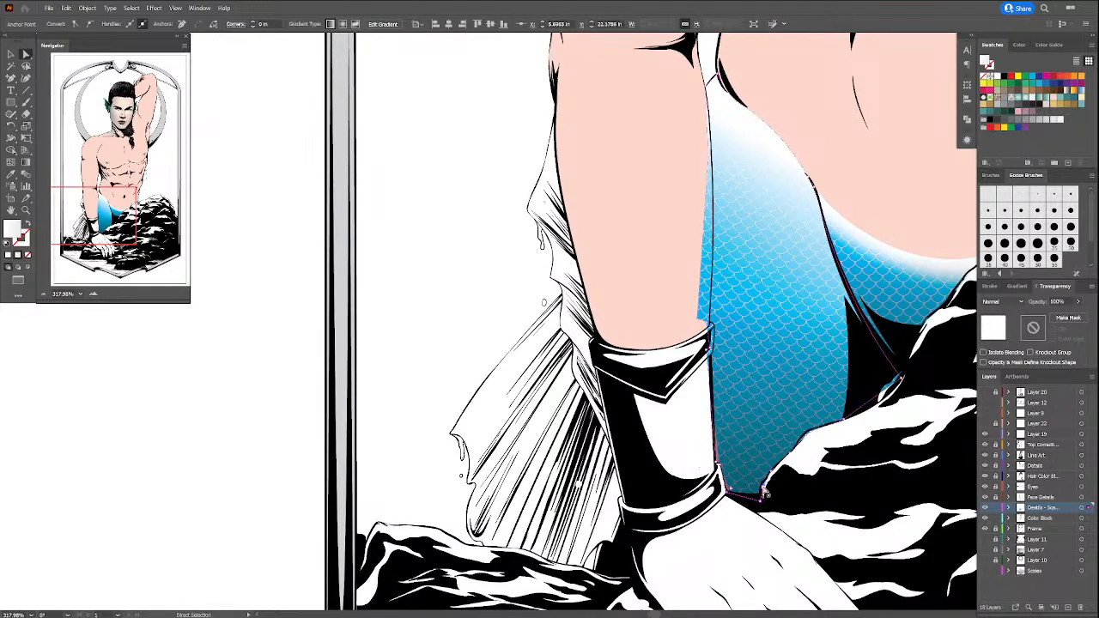
pyautogui.moveTo(763, 490); pyautogui.dragTo(763, 489)
# Step: Move the anchor points of the white gradient shape and the unfilled scale outline onto the line art along the upper cuff's edge
pyautogui.moveTo(710, 351); pyautogui.dragTo(714, 307)
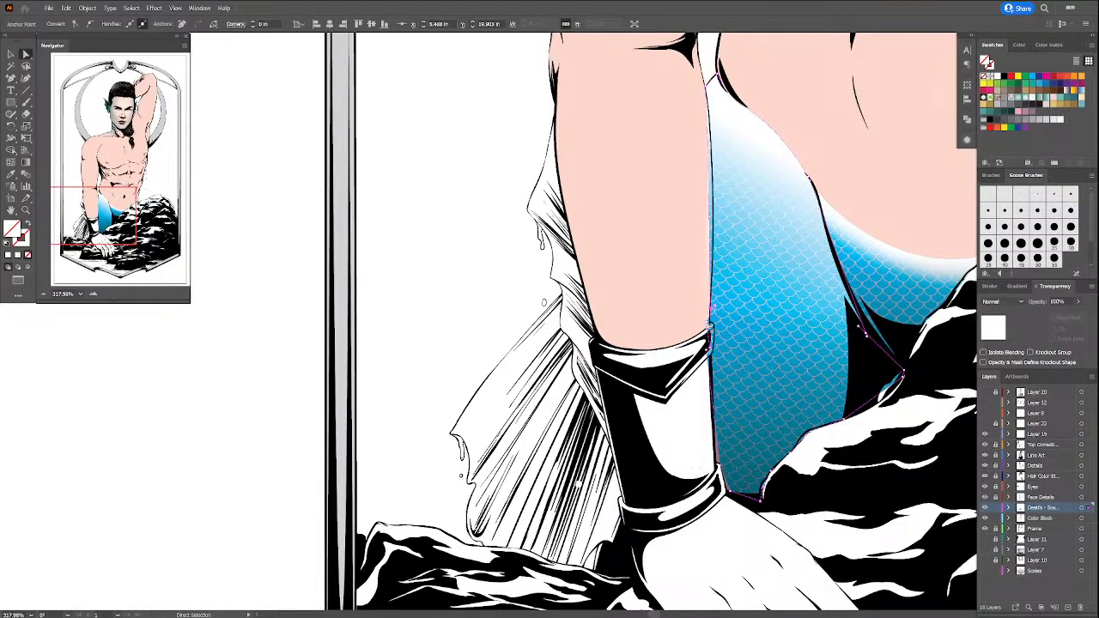
pyautogui.moveTo(711, 324); pyautogui.dragTo(713, 315)
pyautogui.hotkey('ctrl', 'shift', 'a')
pyautogui.click(711, 352)
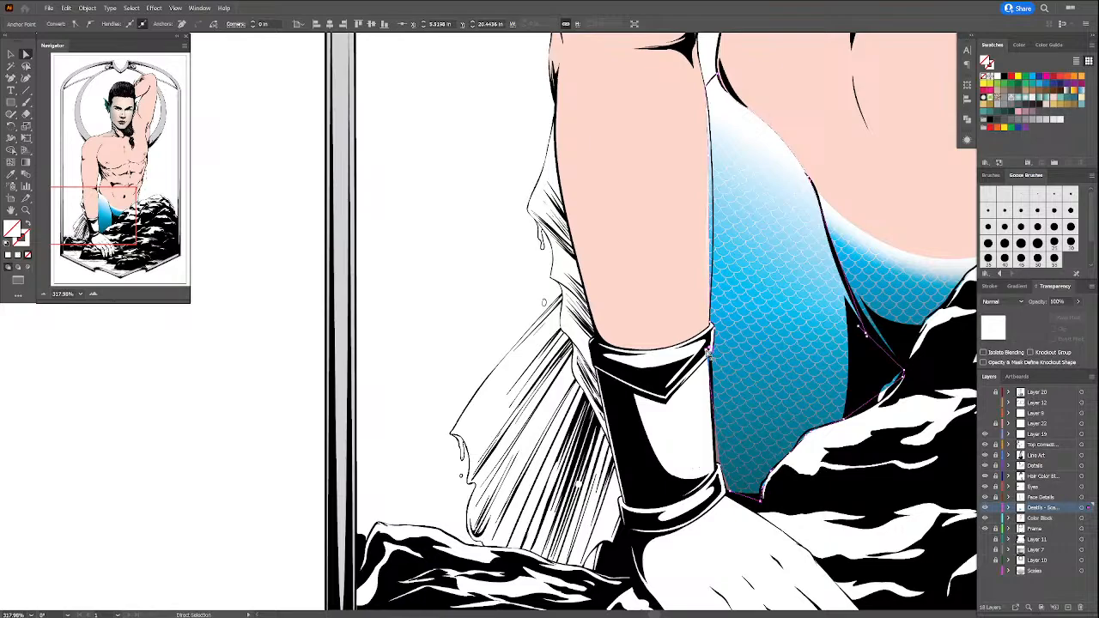
pyautogui.hotkey('ctrl', 'shift', 'a')
pyautogui.click(712, 359)
# Step: Adjust the unfilled scale outline's anchor point midway along the forearm to follow the inner arm line
pyautogui.press('space')
pyautogui.moveTo(741, 290); pyautogui.dragTo(721, 510)
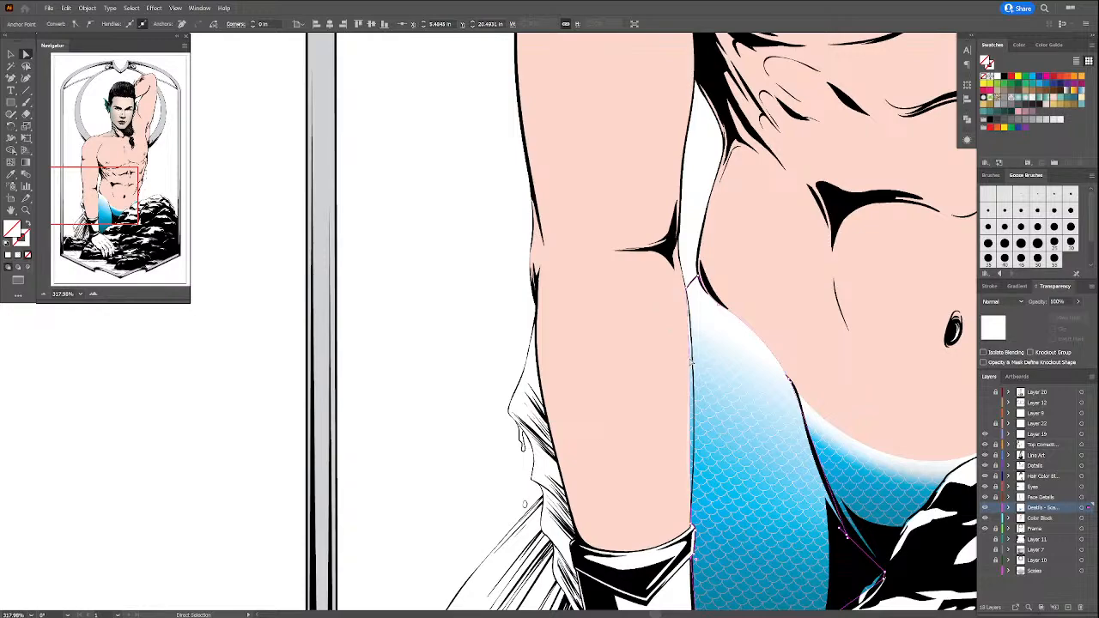
pyautogui.moveTo(692, 361); pyautogui.dragTo(693, 361)
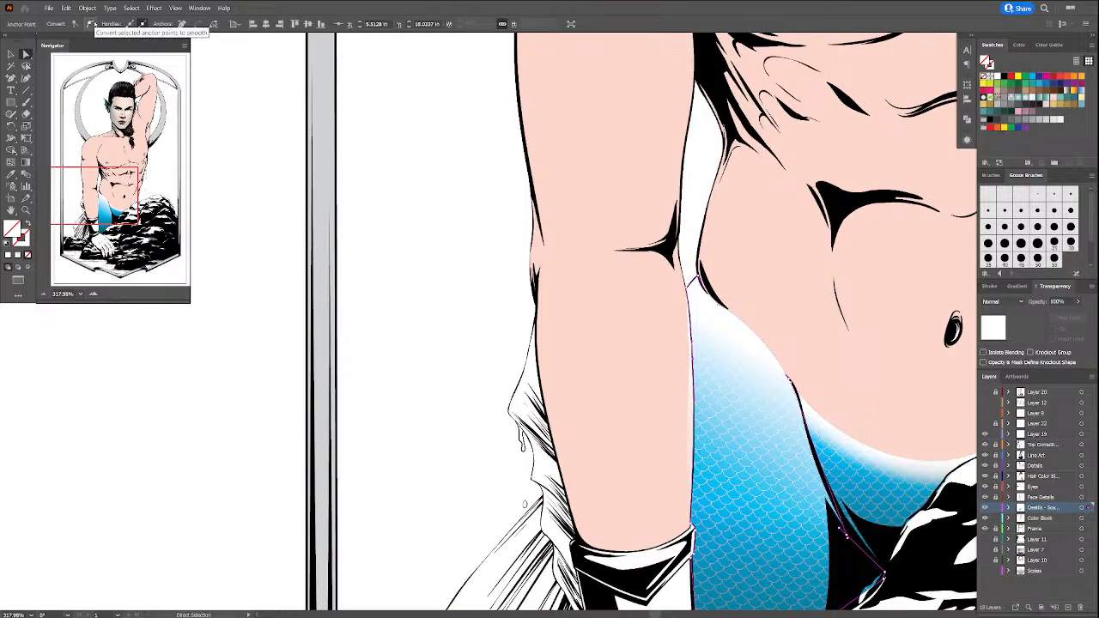
# Step: Fit the white gradient shape's edge to the forearm line by moving its anchor points and adding one between the elbow and cuff
pyautogui.click(694, 389)
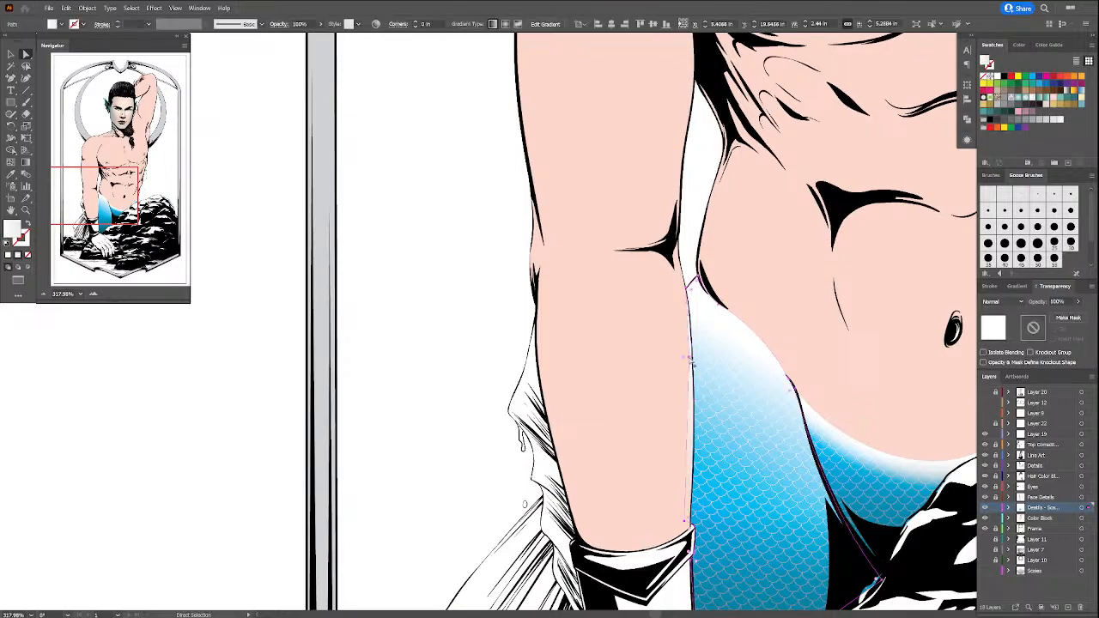
pyautogui.click(692, 364)
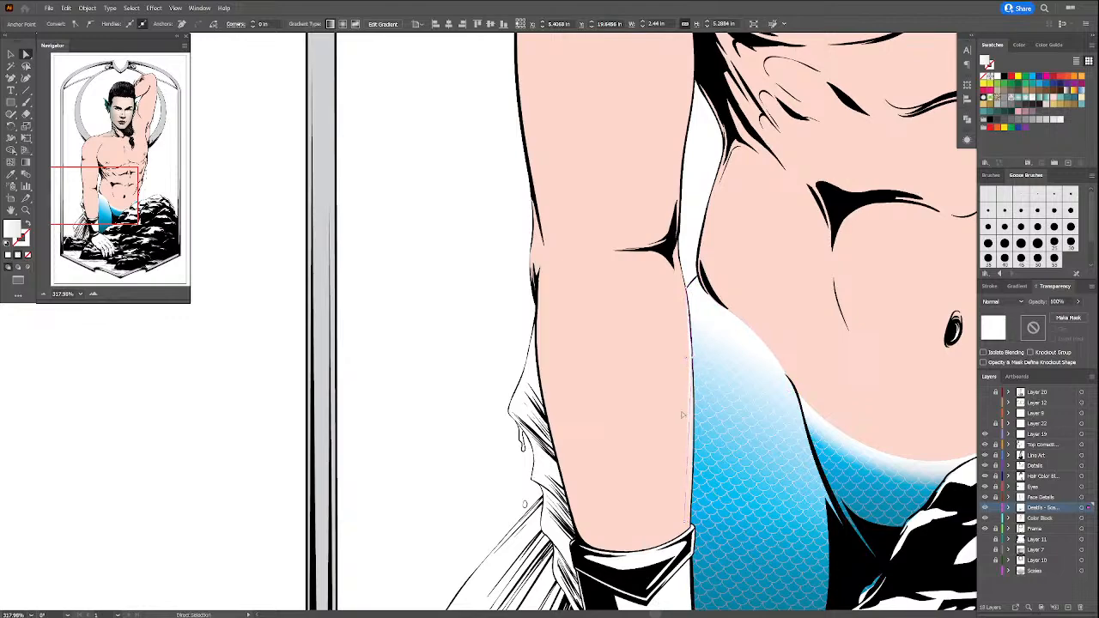
pyautogui.moveTo(686, 522); pyautogui.dragTo(693, 521)
pyautogui.press('+')
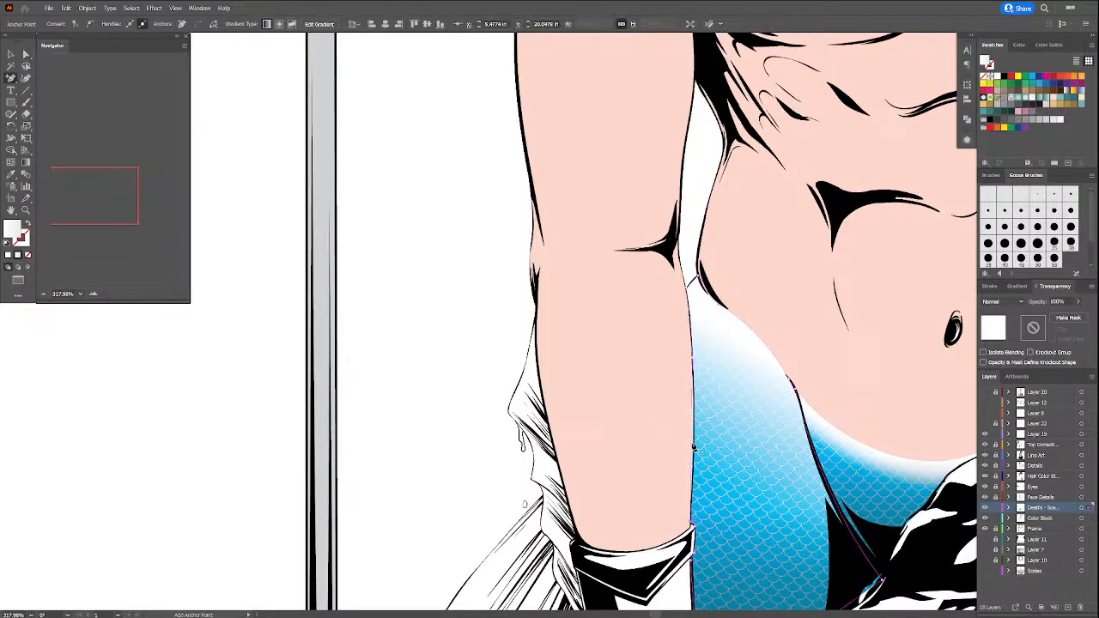
pyautogui.press('a')
pyautogui.moveTo(692, 444); pyautogui.dragTo(695, 445)
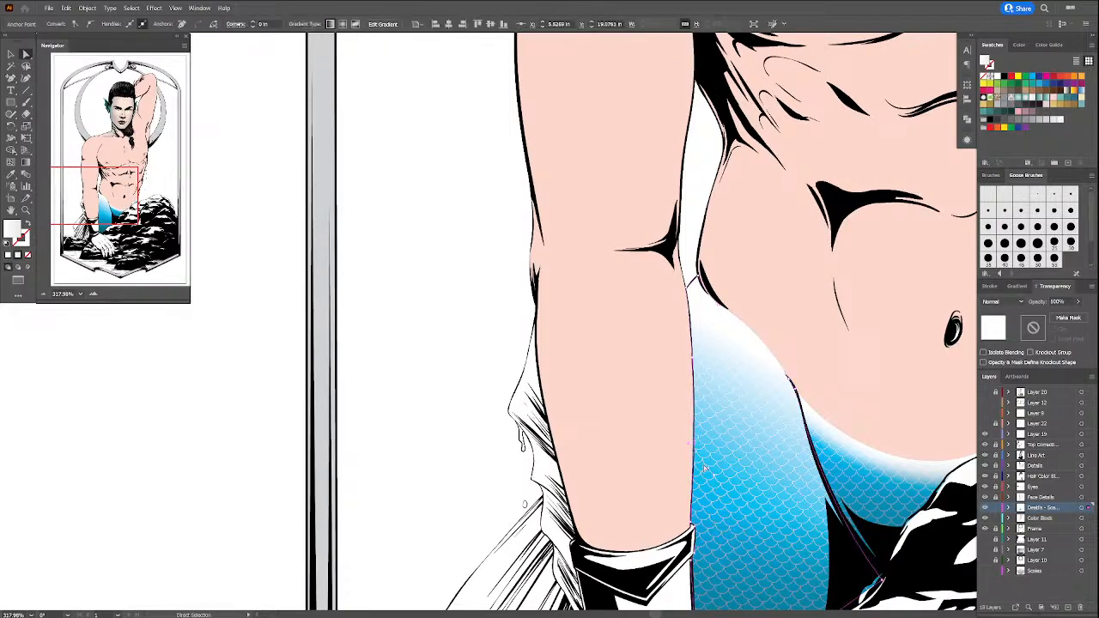
pyautogui.click(696, 454)
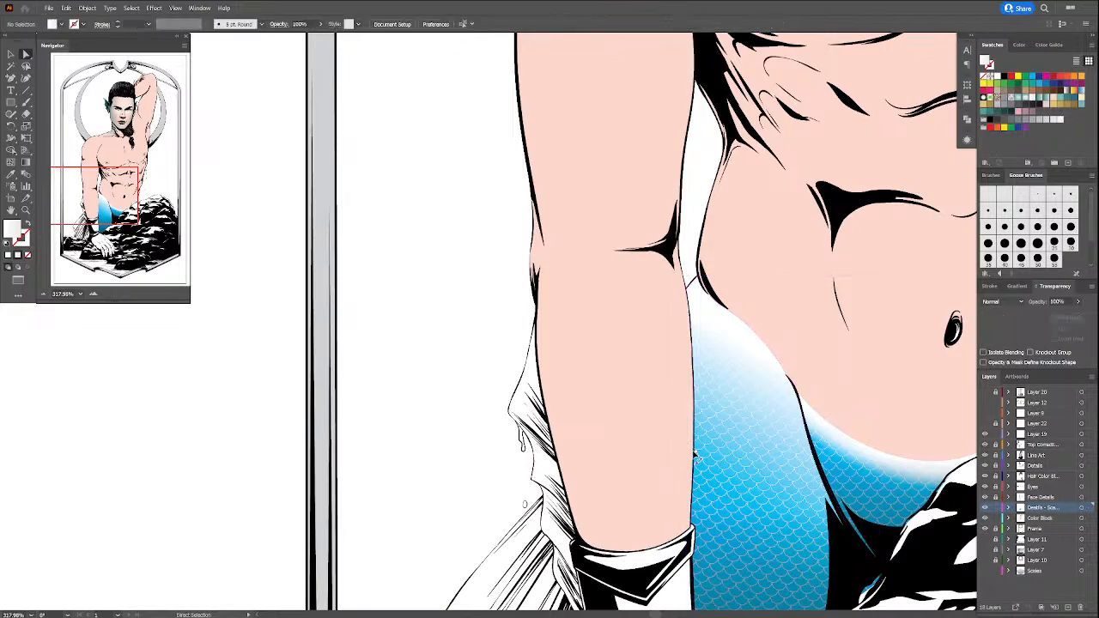
pyautogui.click(693, 450)
# Step: Reshape the unfilled scale outline's pointed corner where the tail meets the rock
pyautogui.click(699, 407)
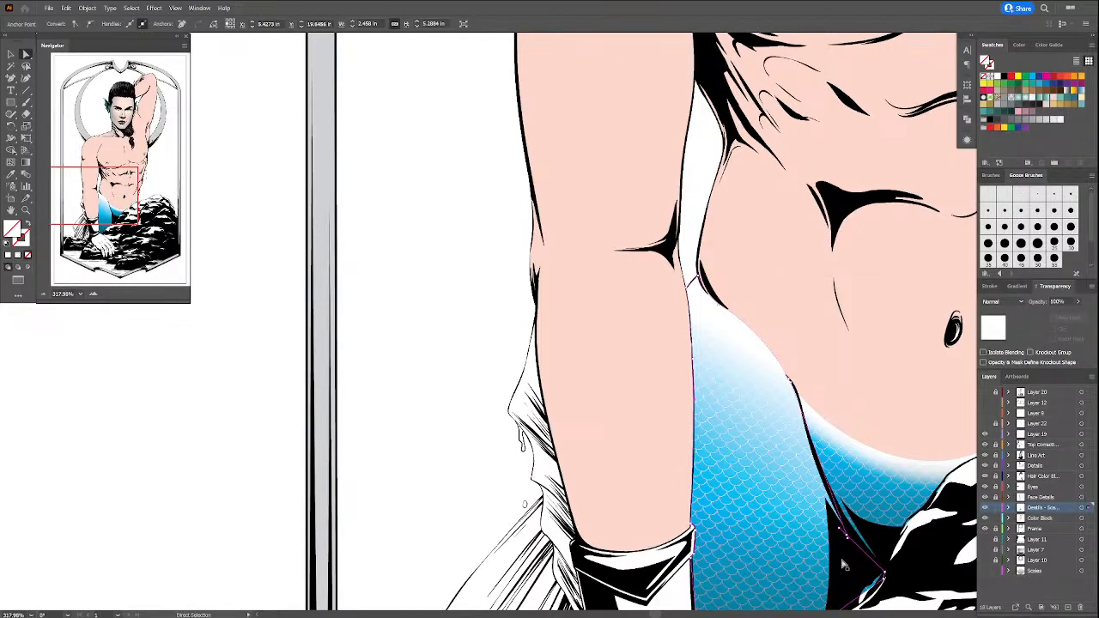
pyautogui.moveTo(885, 574); pyautogui.dragTo(840, 446)
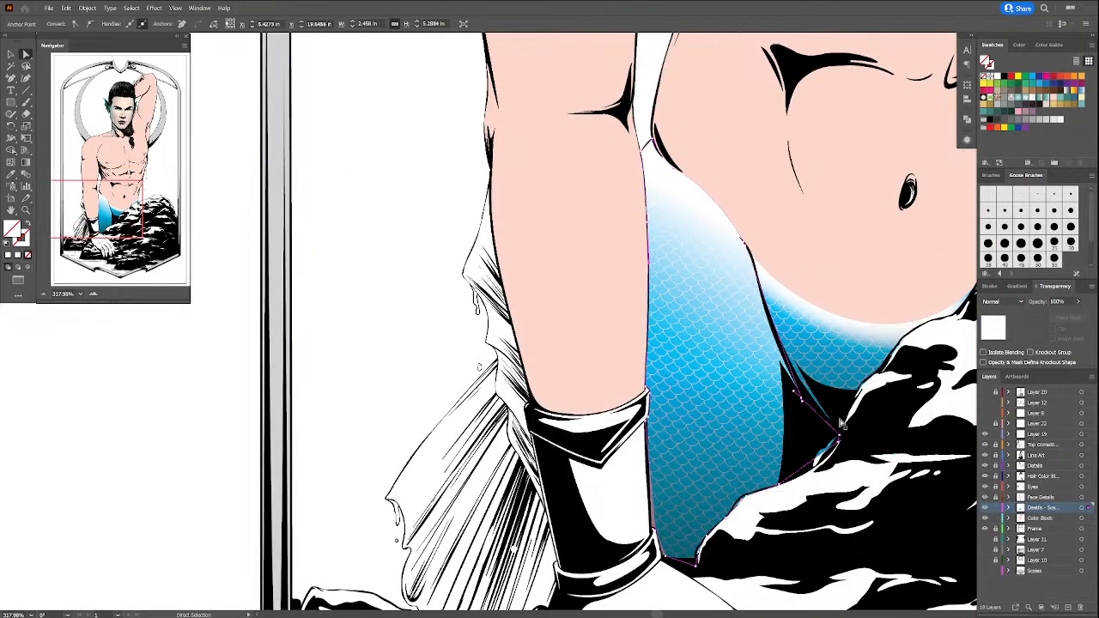
pyautogui.click(839, 443)
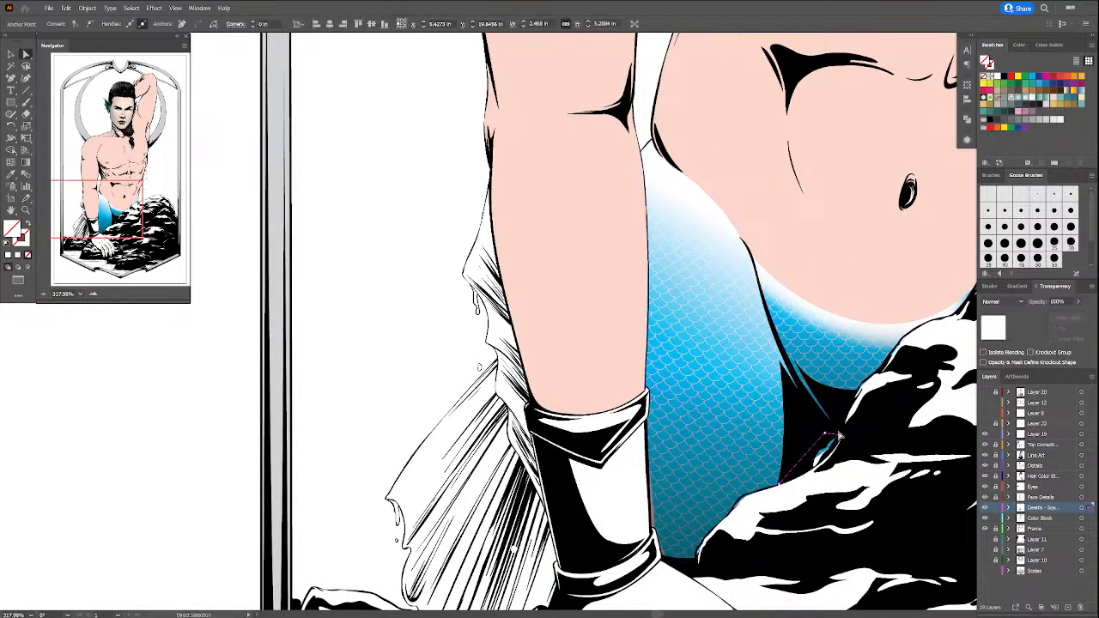
pyautogui.moveTo(841, 440); pyautogui.dragTo(839, 437)
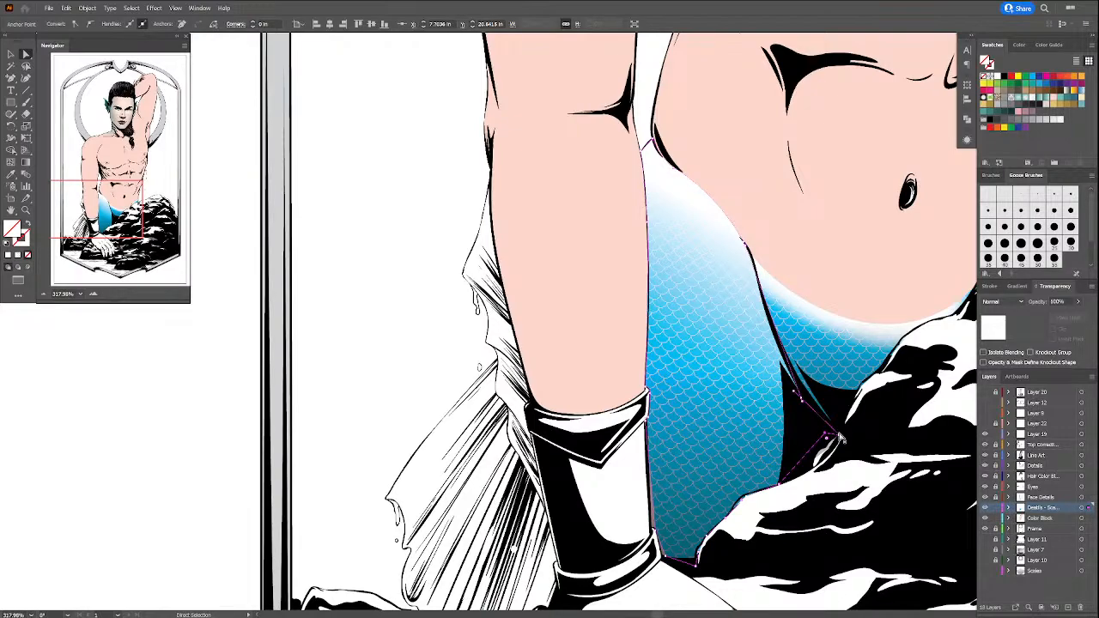
# Step: Add an anchor point to the scale outline near the lower wristband and fit the neighbouring points to the wristband's edge
pyautogui.press('+')
pyautogui.click(653, 518)
pyautogui.press('a')
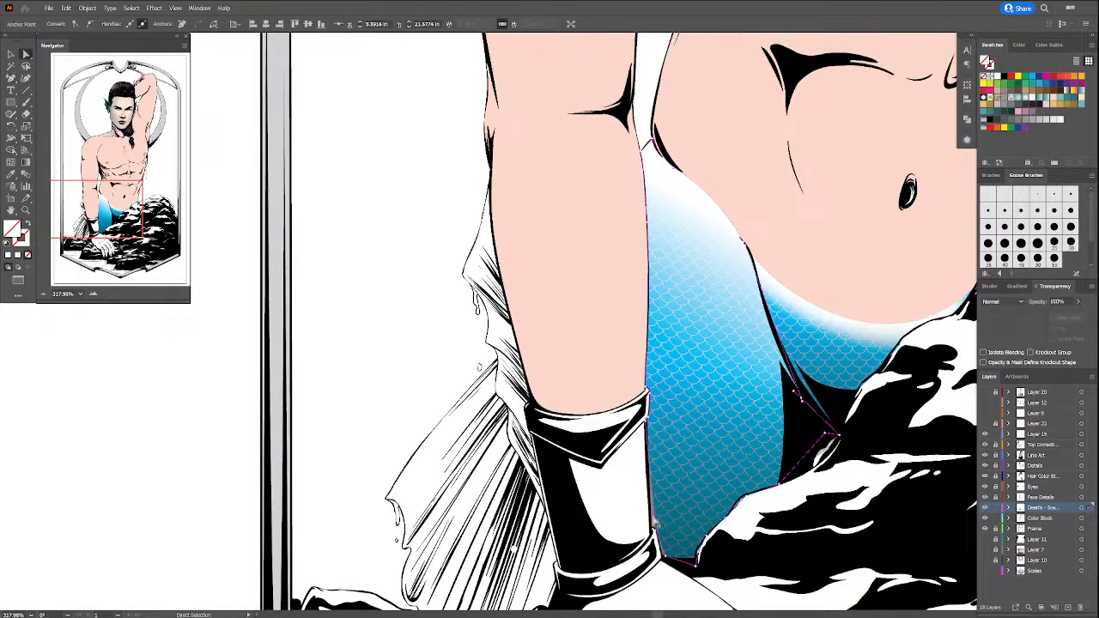
pyautogui.moveTo(654, 518); pyautogui.dragTo(653, 523)
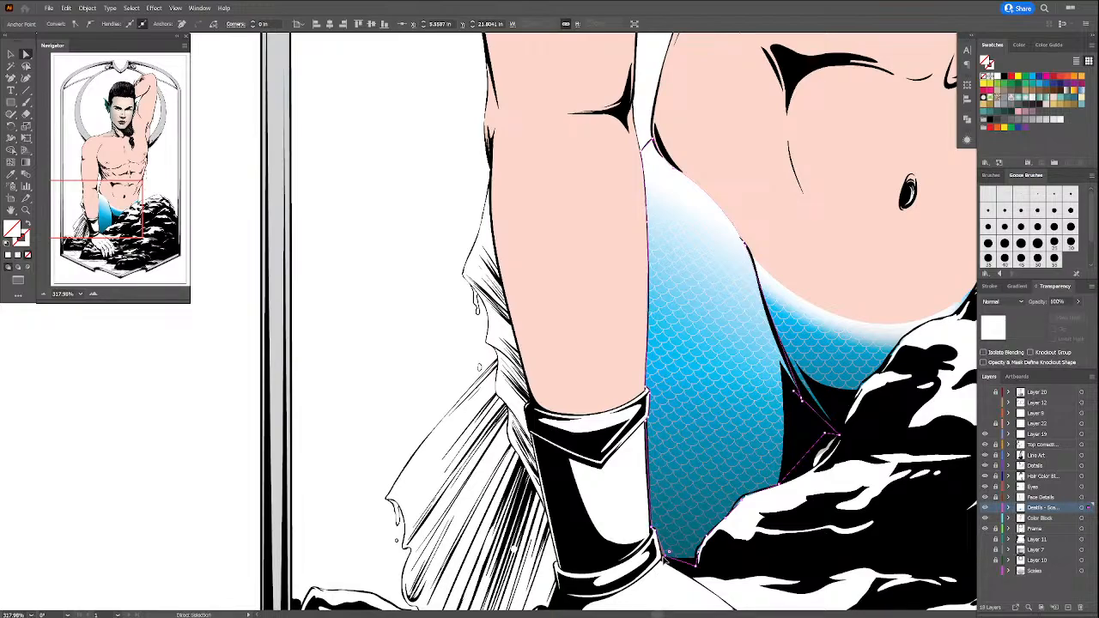
pyautogui.moveTo(662, 557); pyautogui.dragTo(698, 550)
# Step: Refine the scale outline's anchor points along the rock's upper edge, from the hand to the tail's lower corner
pyautogui.press('+')
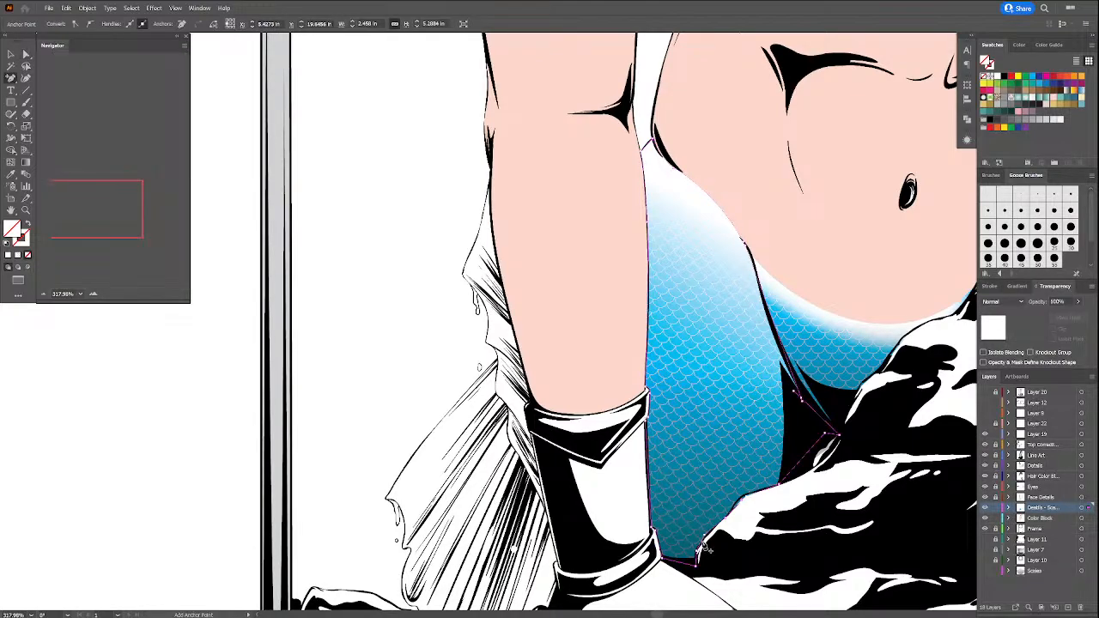
pyautogui.press('a')
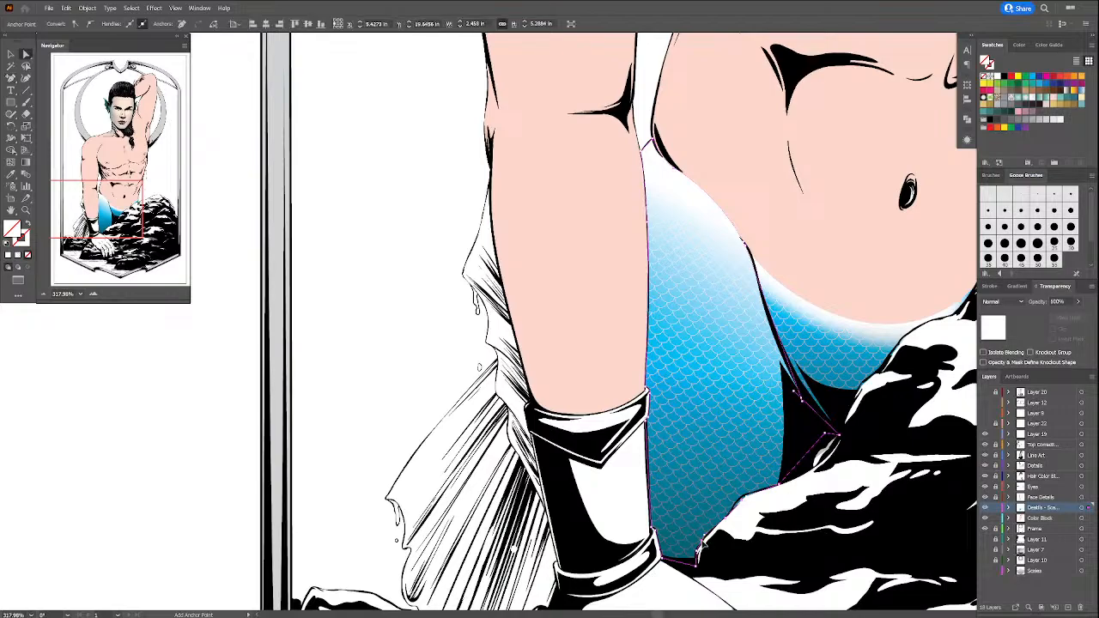
pyautogui.moveTo(703, 544); pyautogui.dragTo(702, 544)
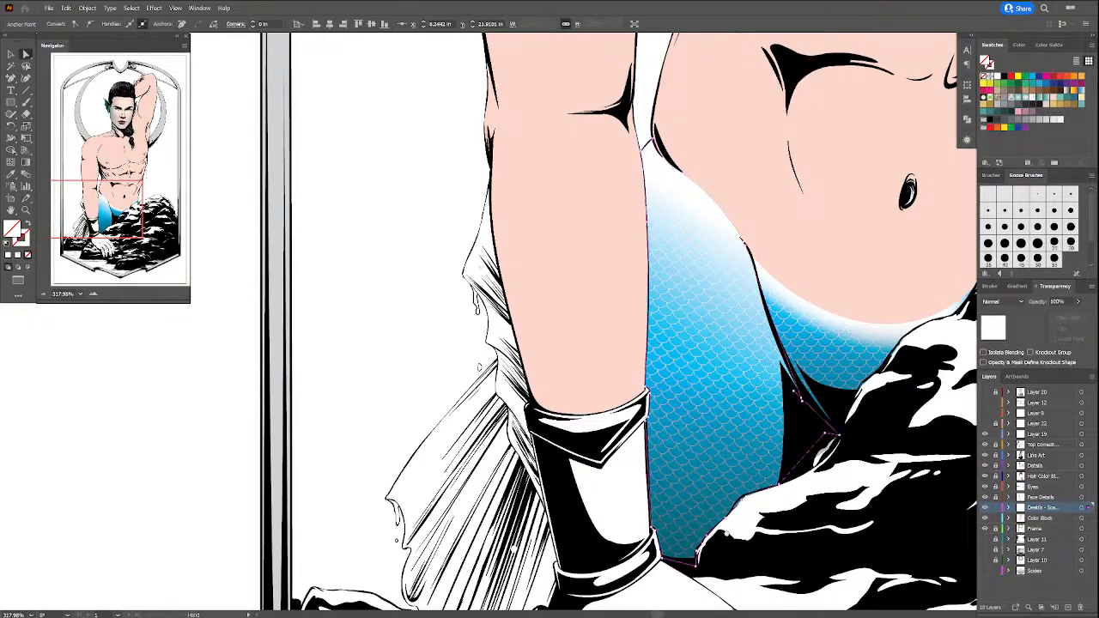
pyautogui.moveTo(750, 472); pyautogui.dragTo(720, 502)
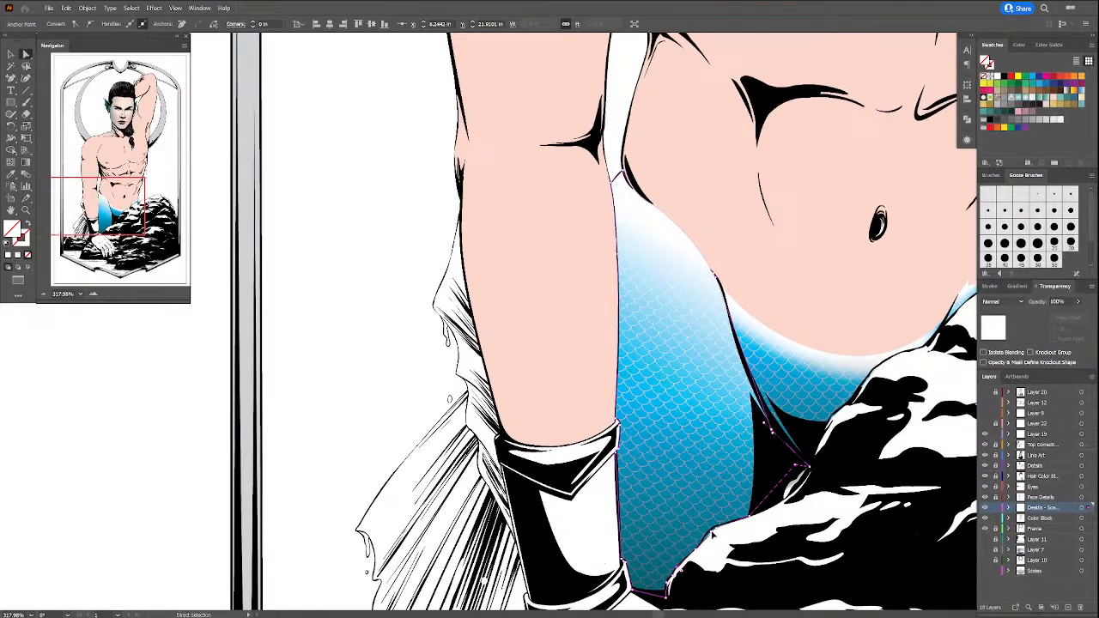
pyautogui.click(710, 534)
pyautogui.click(716, 532)
pyautogui.moveTo(717, 529); pyautogui.dragTo(714, 527)
pyautogui.click(714, 533)
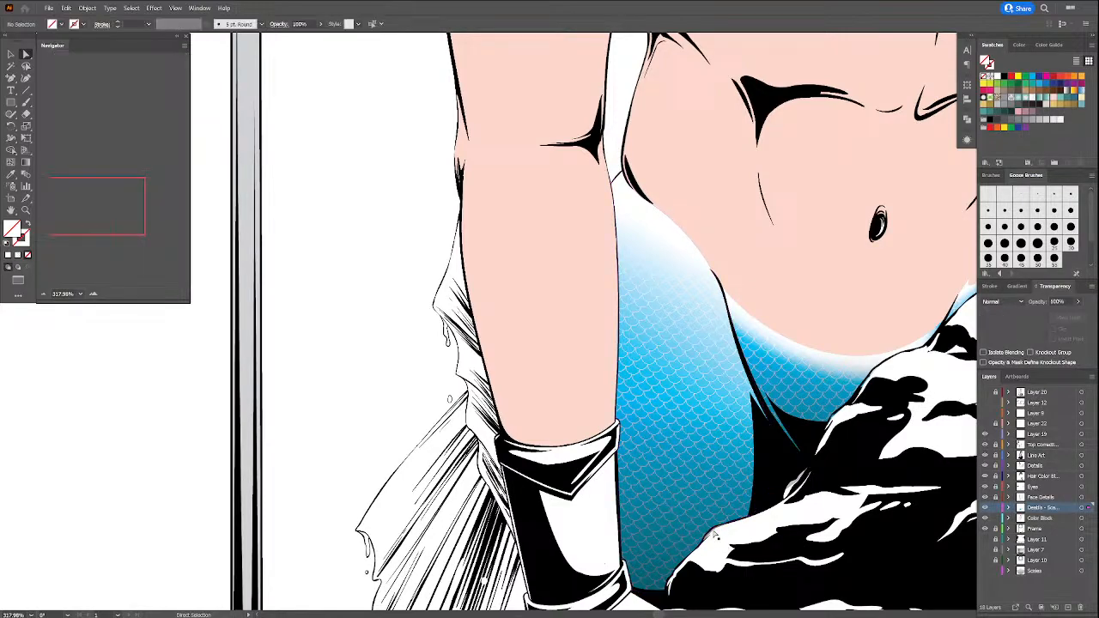
# Step: Lock the white rock highlight shape, unlock all locked objects and clear the selection
pyautogui.click(719, 542)
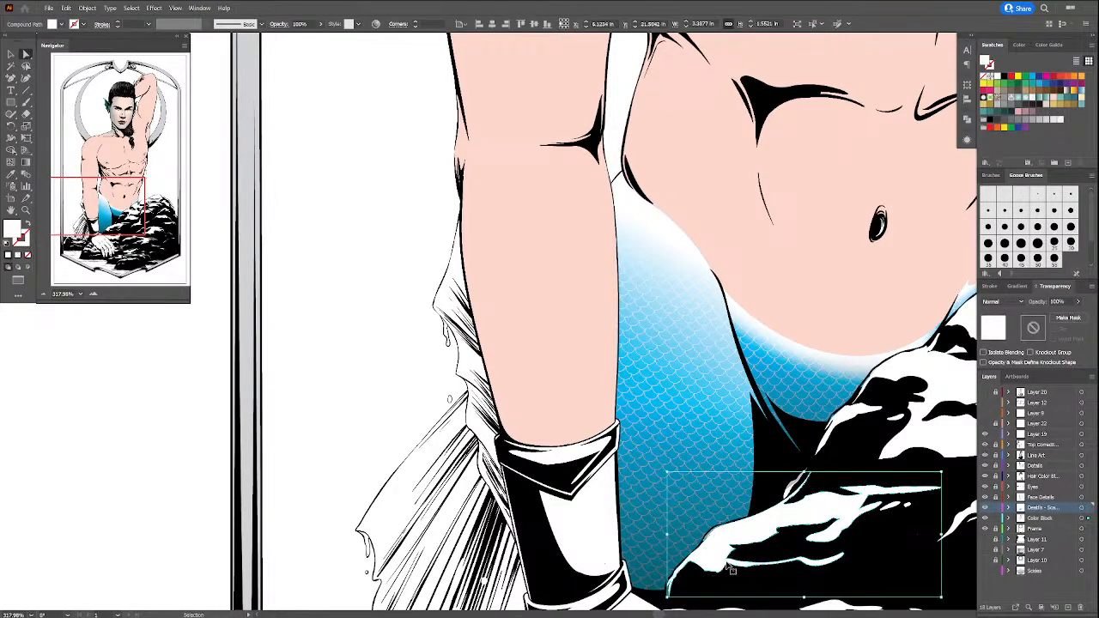
pyautogui.hotkey('ctrl', '2')
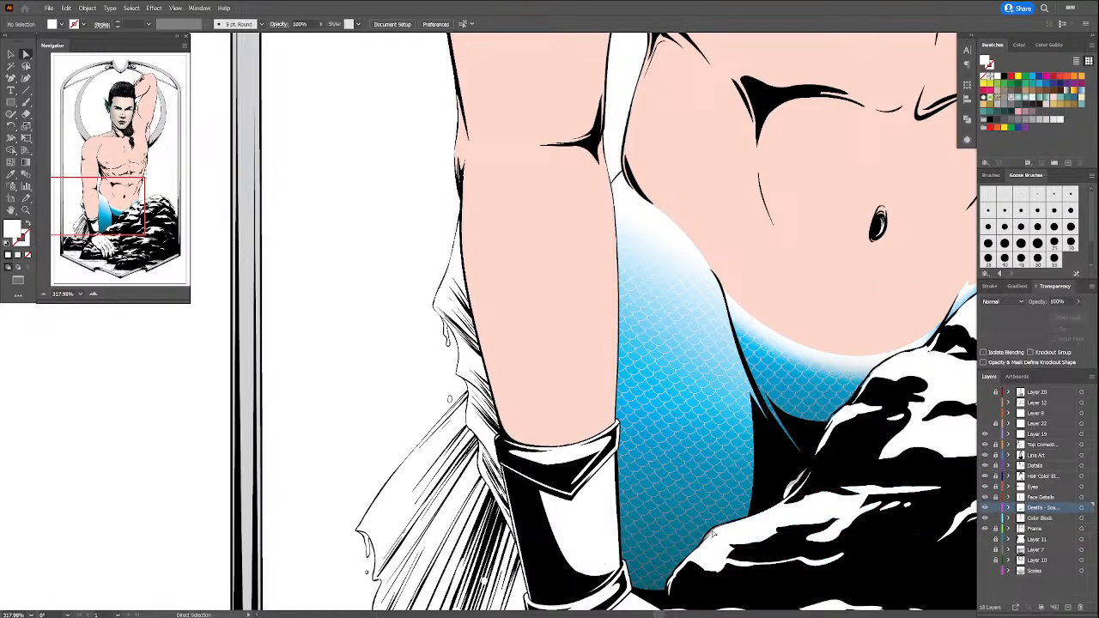
pyautogui.click(86, 7)
pyautogui.click(128, 86)
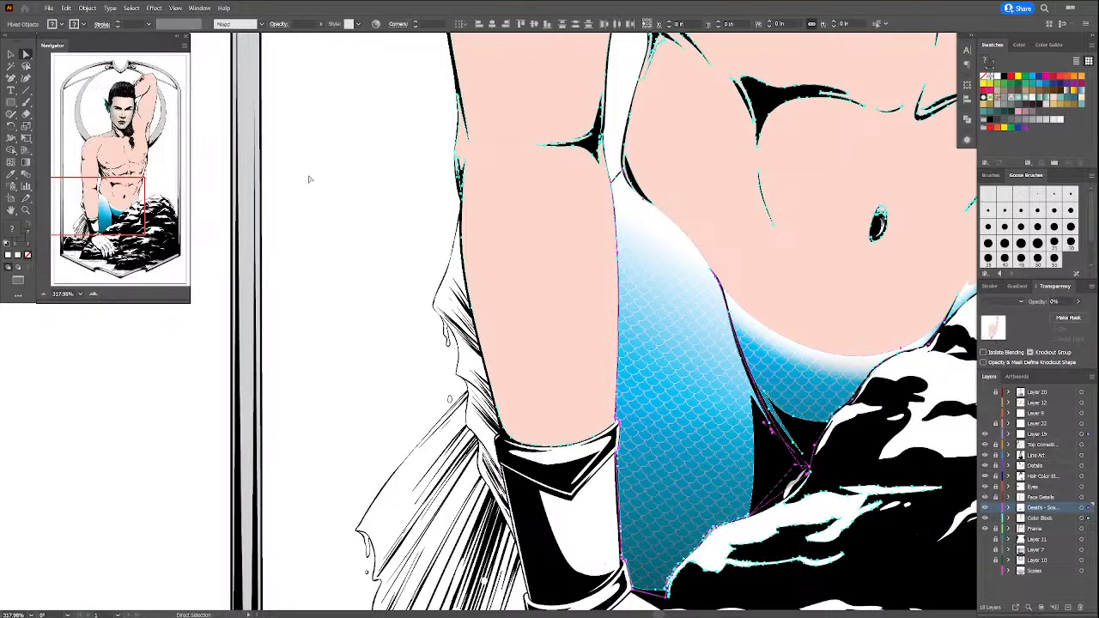
pyautogui.click(309, 179)
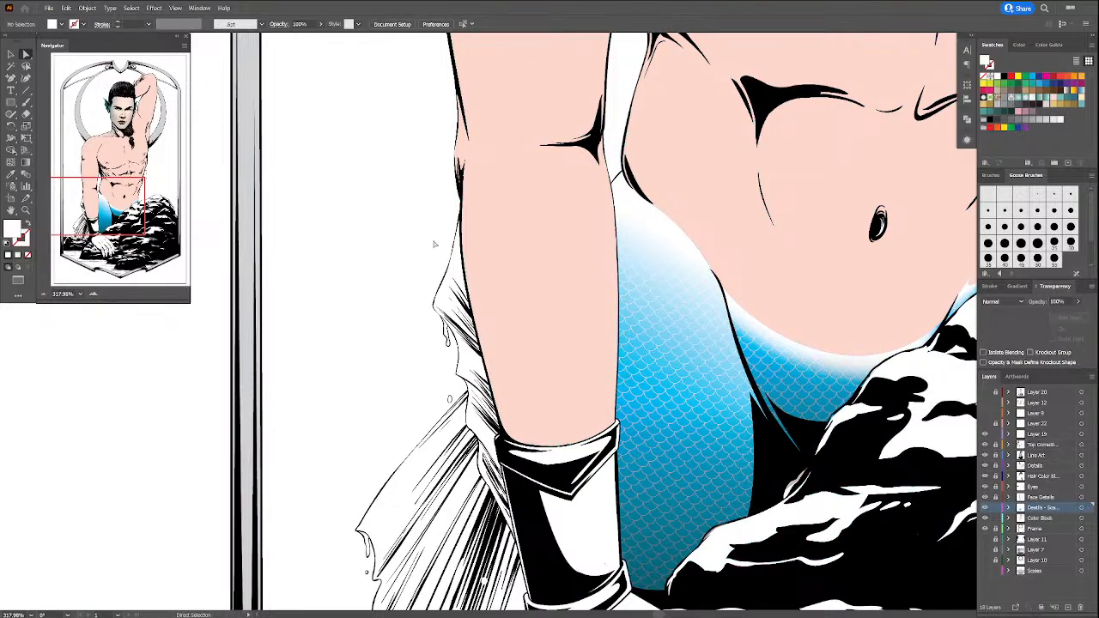
# Step: Move the front Multiply shading shape's corner anchor point onto the line art where the tail meets the rock
pyautogui.click(709, 540)
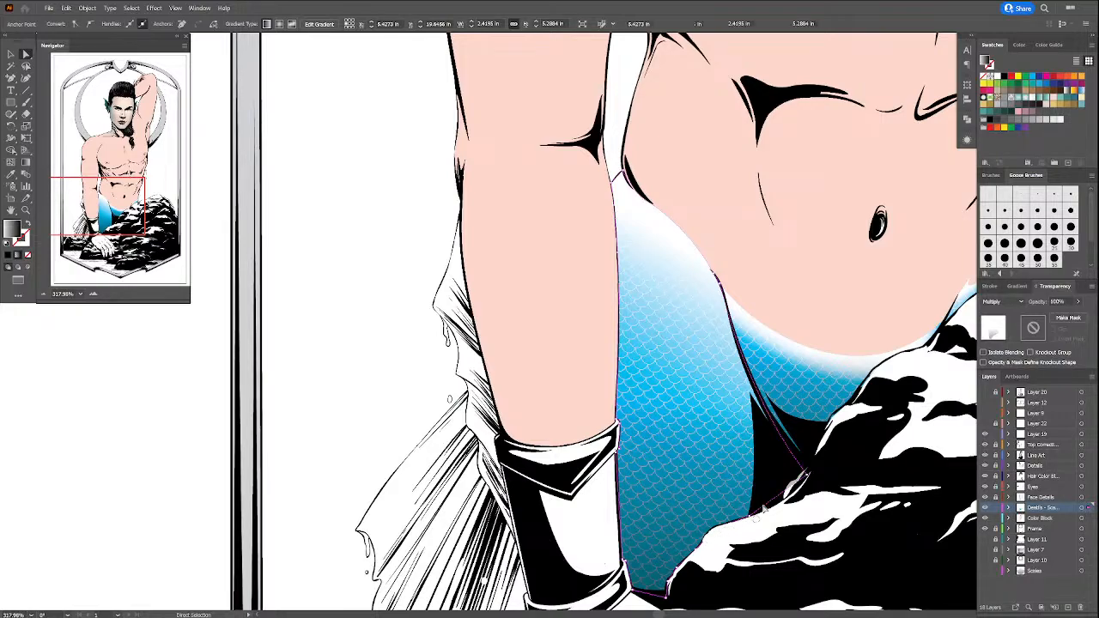
pyautogui.click(762, 508)
pyautogui.moveTo(806, 473); pyautogui.dragTo(672, 509)
pyautogui.press('space')
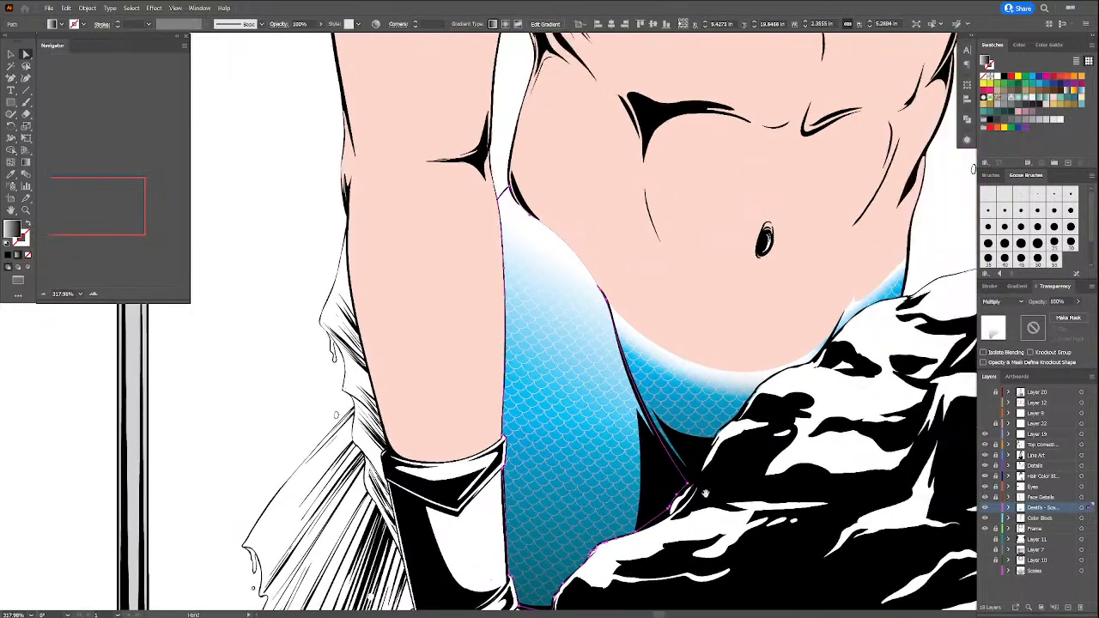
# Step: Reshape the Multiply shading shape below the abdomen by adjusting its lower corner and its anchor points along the rock's edge
pyautogui.click(709, 481)
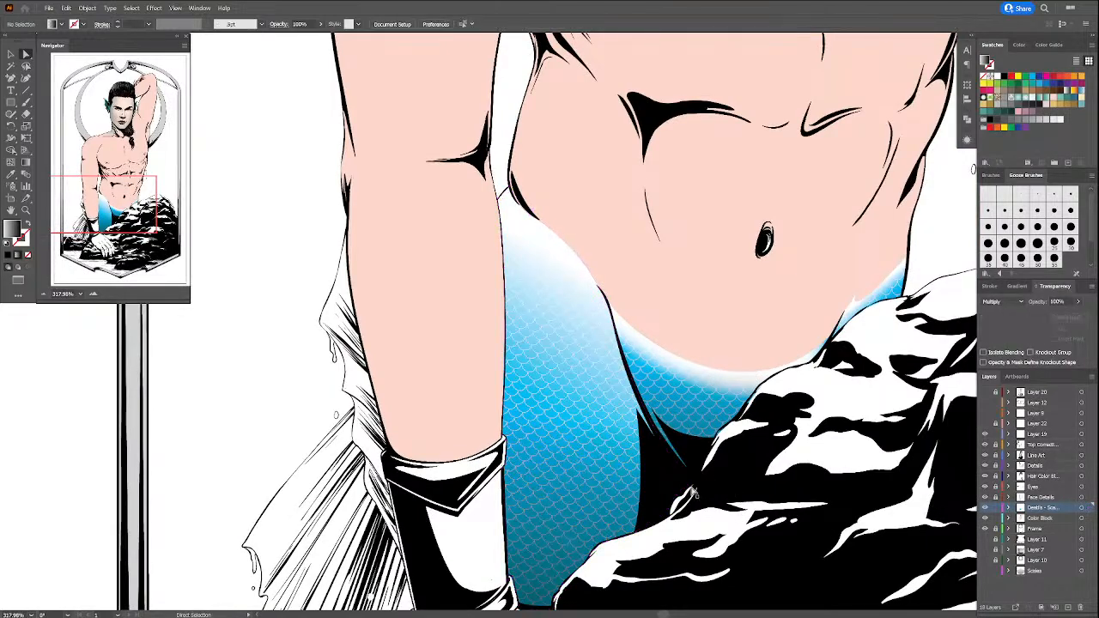
pyautogui.click(695, 487)
pyautogui.moveTo(693, 484); pyautogui.dragTo(693, 489)
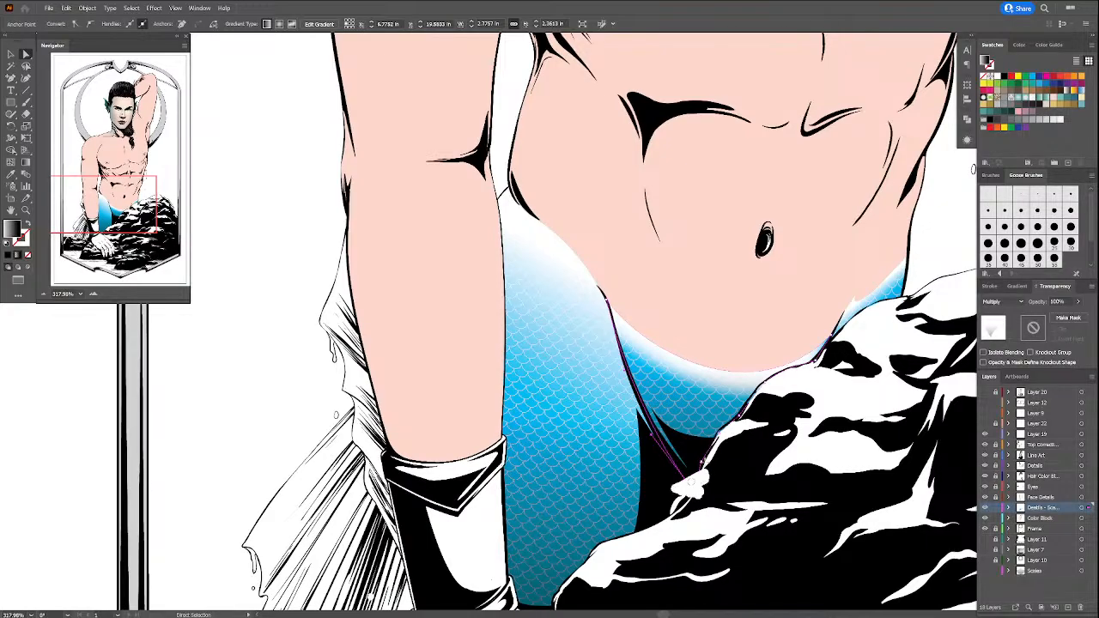
pyautogui.press('Delete')
pyautogui.scroll(2, 703, 513)
pyautogui.hscroll(1, 703, 513)
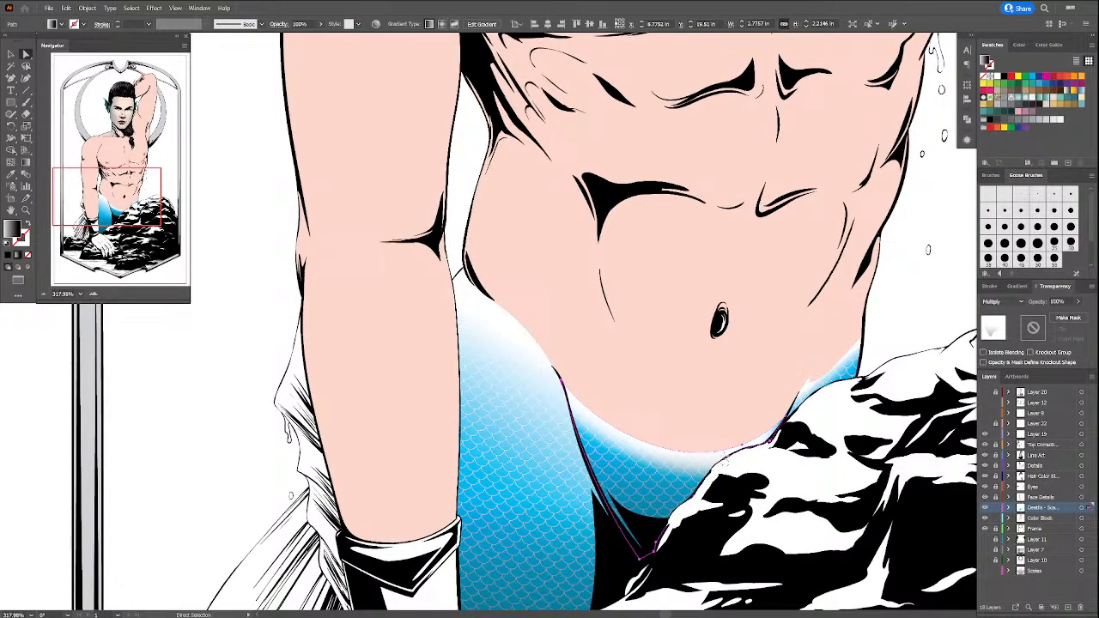
pyautogui.click(724, 461)
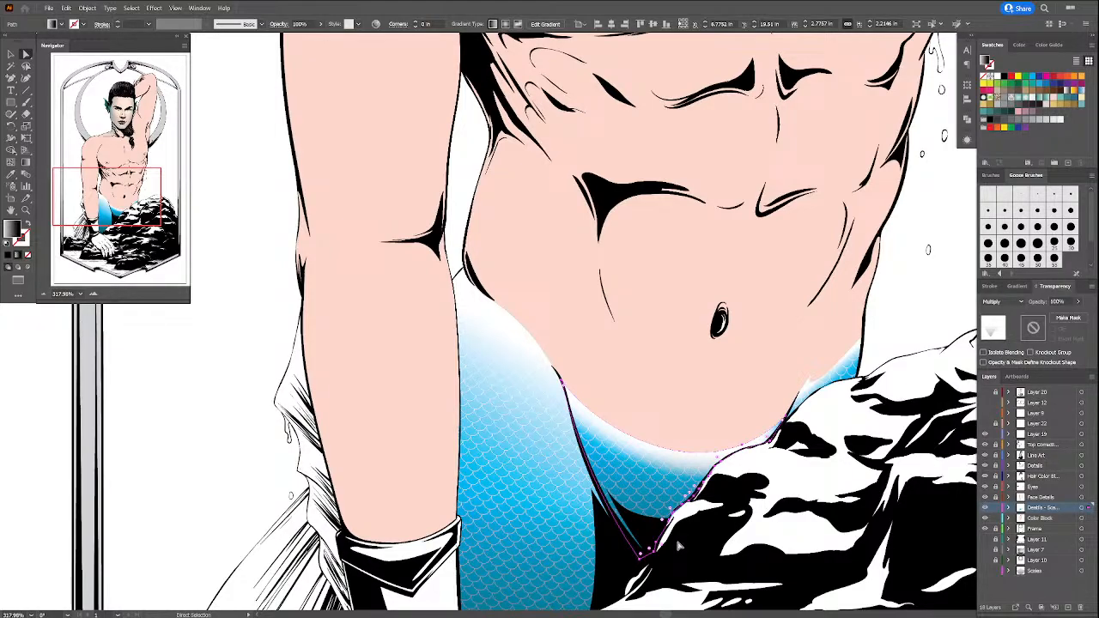
# Step: Lock the front tail's Multiply shading shape, then select the white gradient shape beneath it and show its gradient settings
pyautogui.press('space')
pyautogui.moveTo(811, 458); pyautogui.dragTo(808, 496)
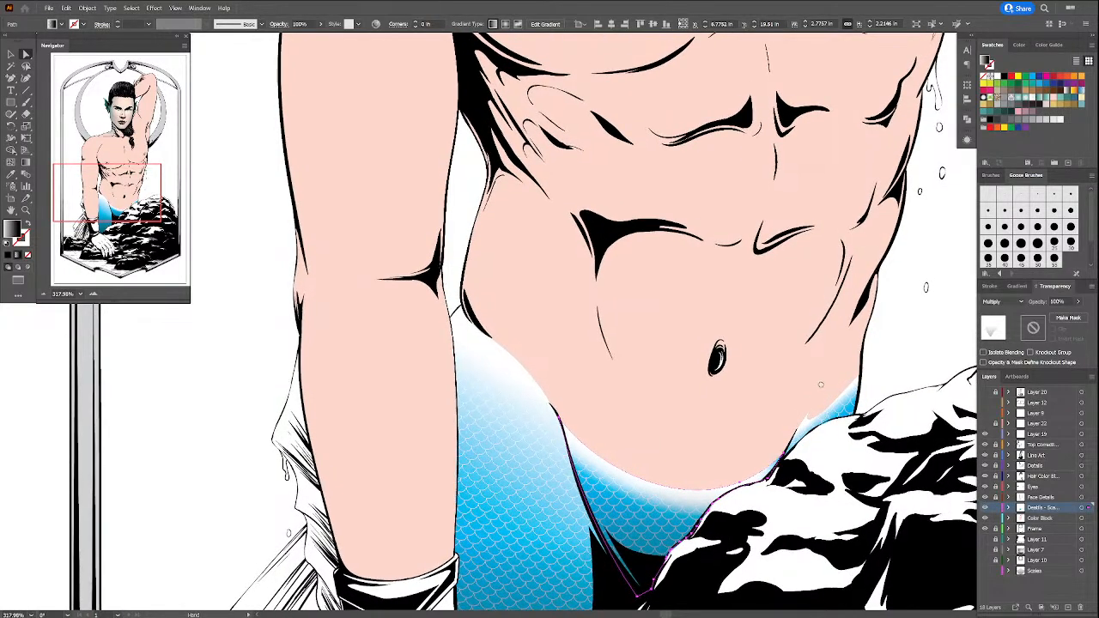
pyautogui.moveTo(819, 385); pyautogui.dragTo(927, 225)
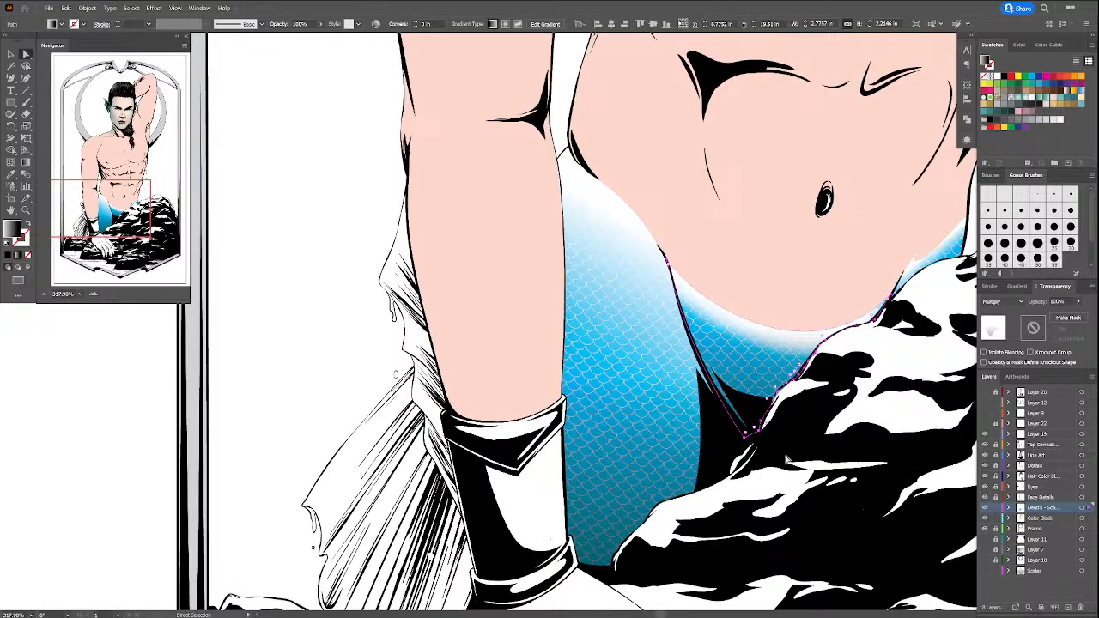
pyautogui.click(651, 442)
pyautogui.hotkey('ctrl', '2')
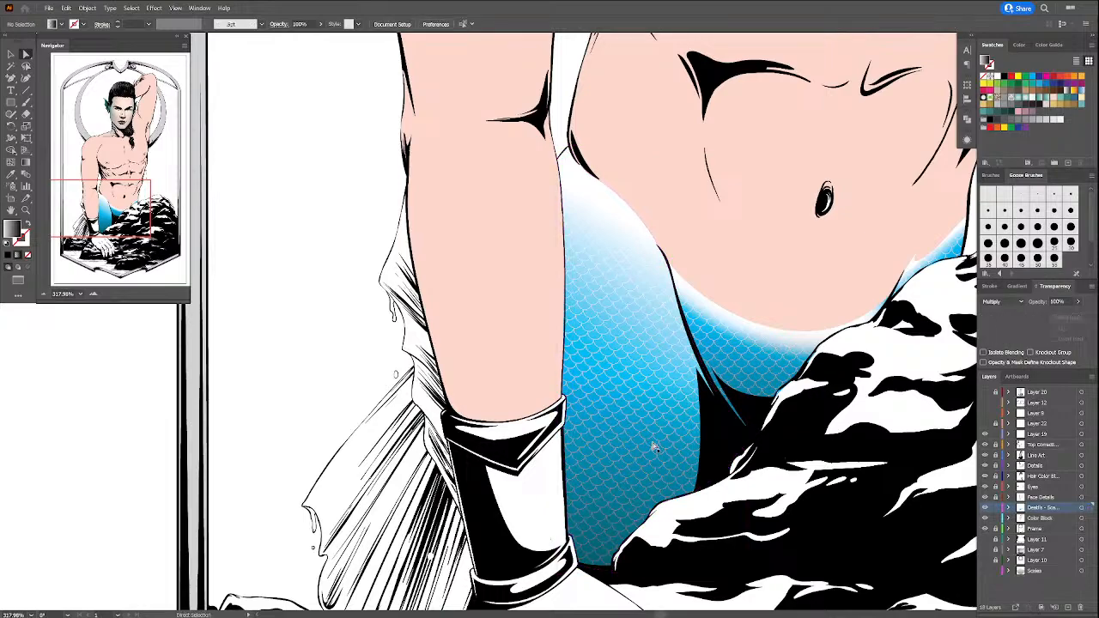
pyautogui.click(653, 445)
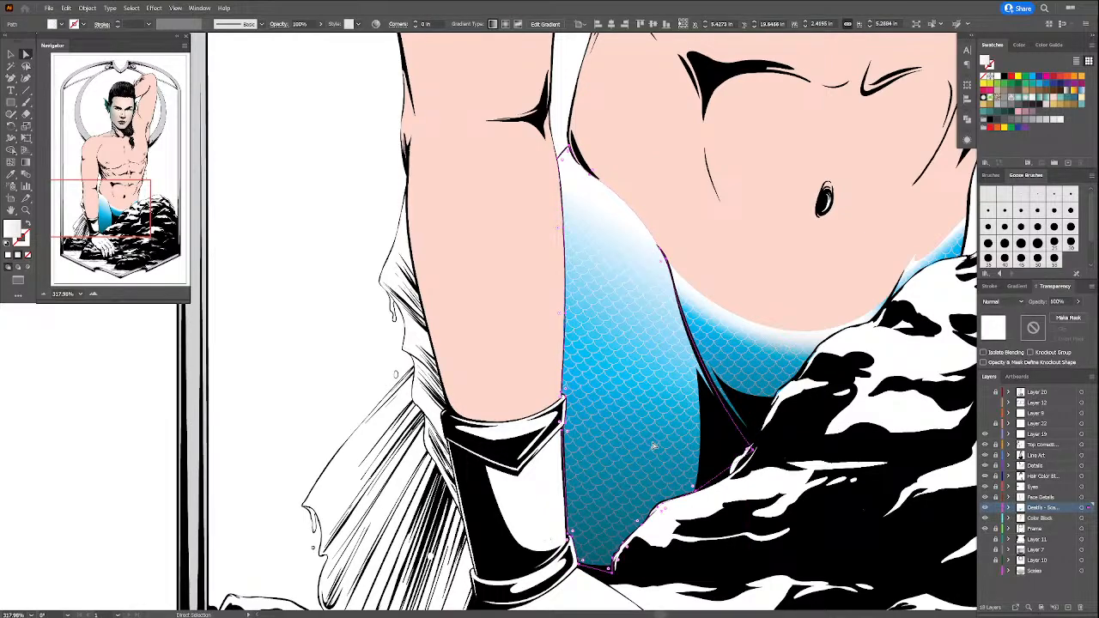
pyautogui.click(1019, 286)
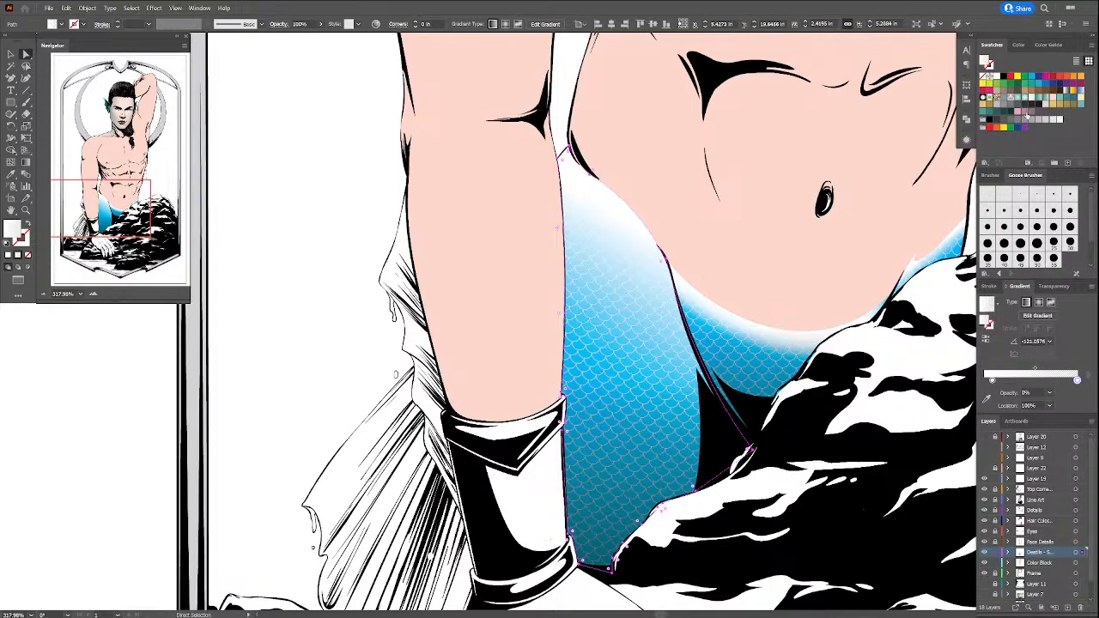
# Step: Recolour both stops of the front tail's upper fade gradient with the pale pink skin-tone swatch and clear the selection
pyautogui.moveTo(1053, 100); pyautogui.dragTo(993, 380)
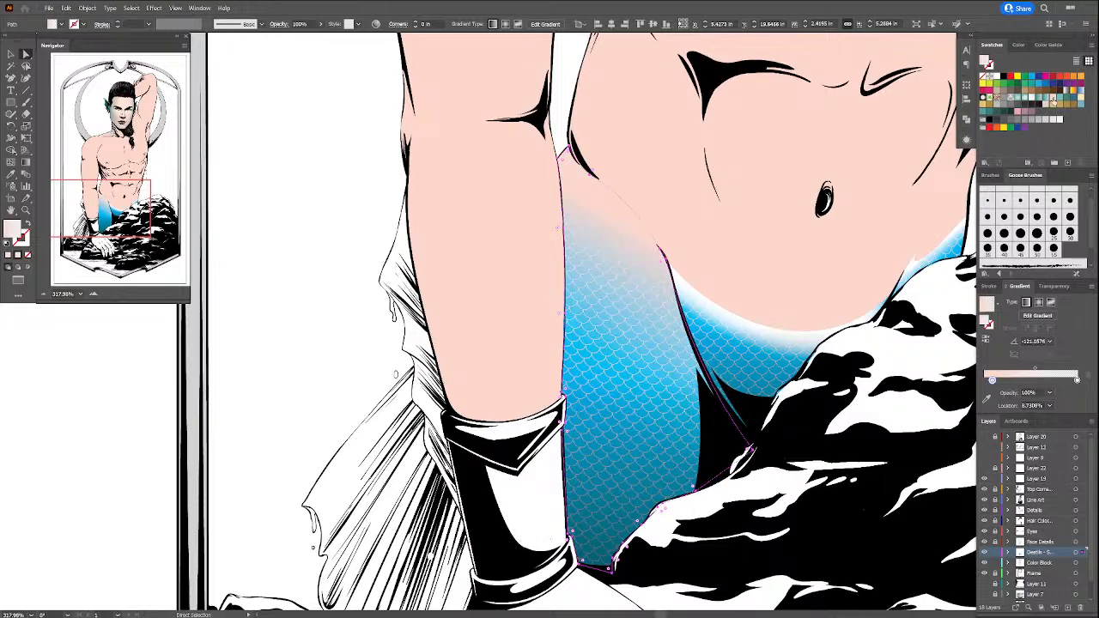
pyautogui.click(1078, 381)
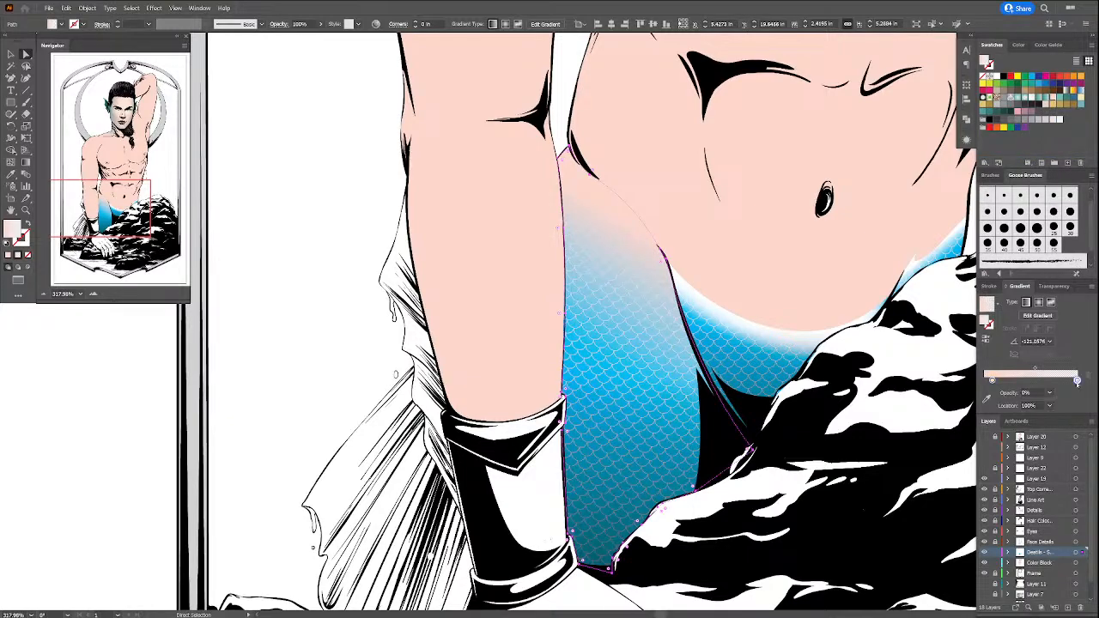
pyautogui.moveTo(626, 450); pyautogui.dragTo(534, 538)
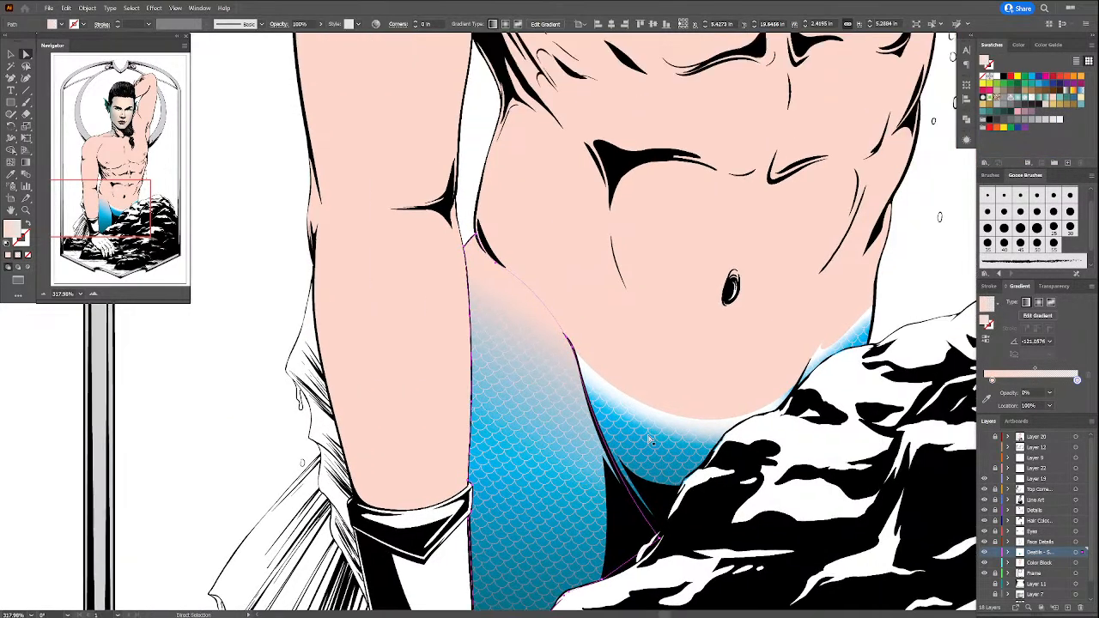
pyautogui.hotkey('ctrl', 'shift', 'a')
# Step: With nothing selected, mix the dark blue fill colour 1C485E from the medium blue swatch for the tail's shadows
pyautogui.click(674, 422)
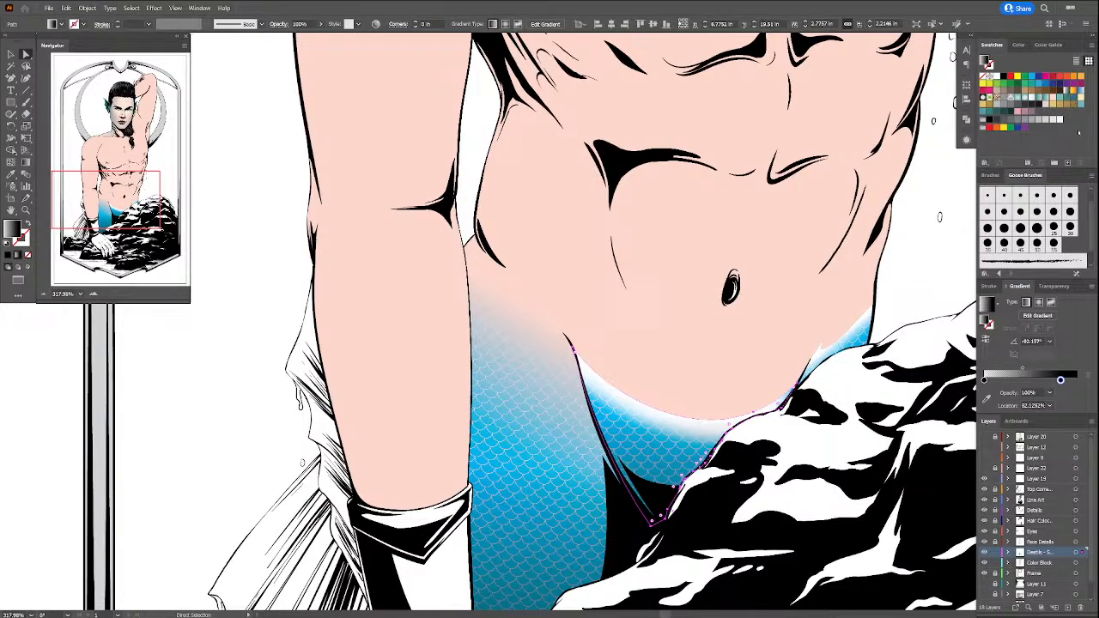
pyautogui.hotkey('ctrl', 'shift', 'a')
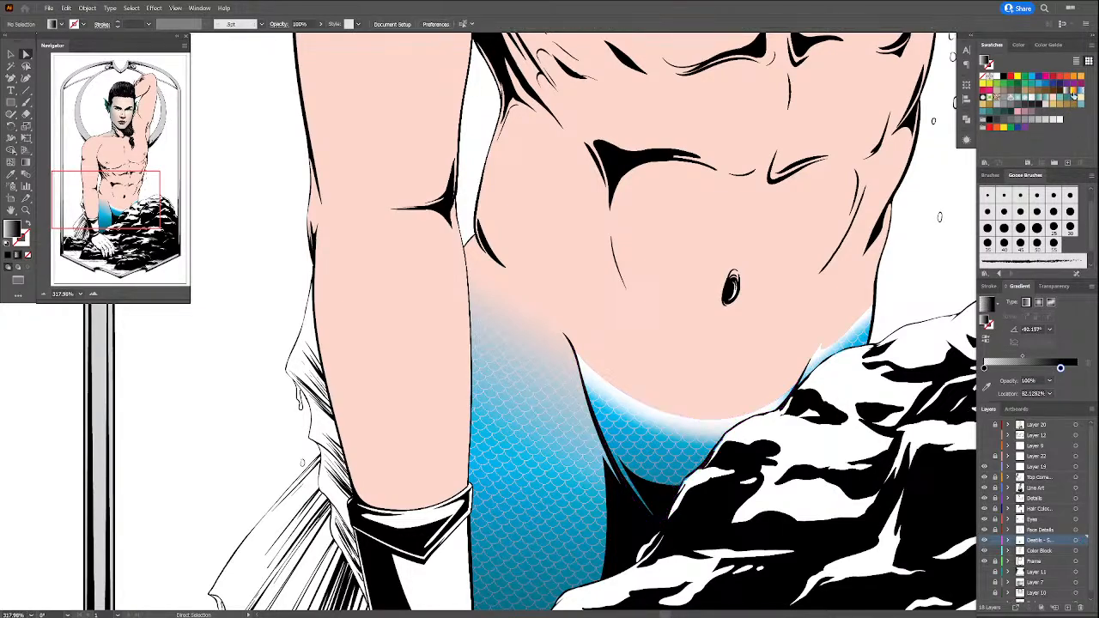
pyautogui.click(1074, 98)
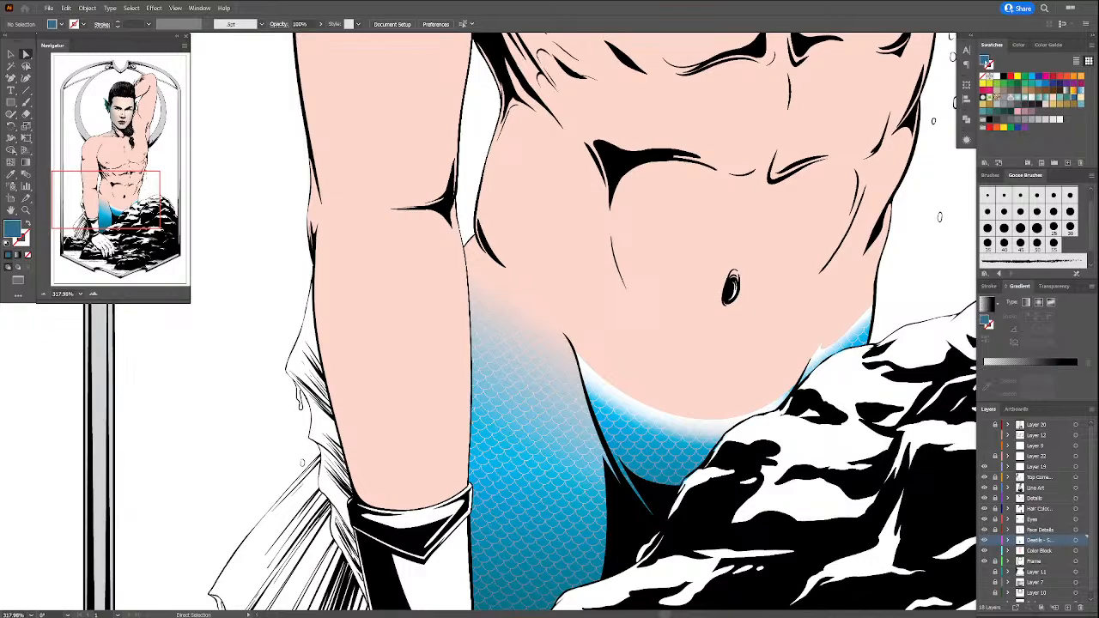
pyautogui.doubleClick(985, 62)
pyautogui.moveTo(493, 297); pyautogui.dragTo(502, 305)
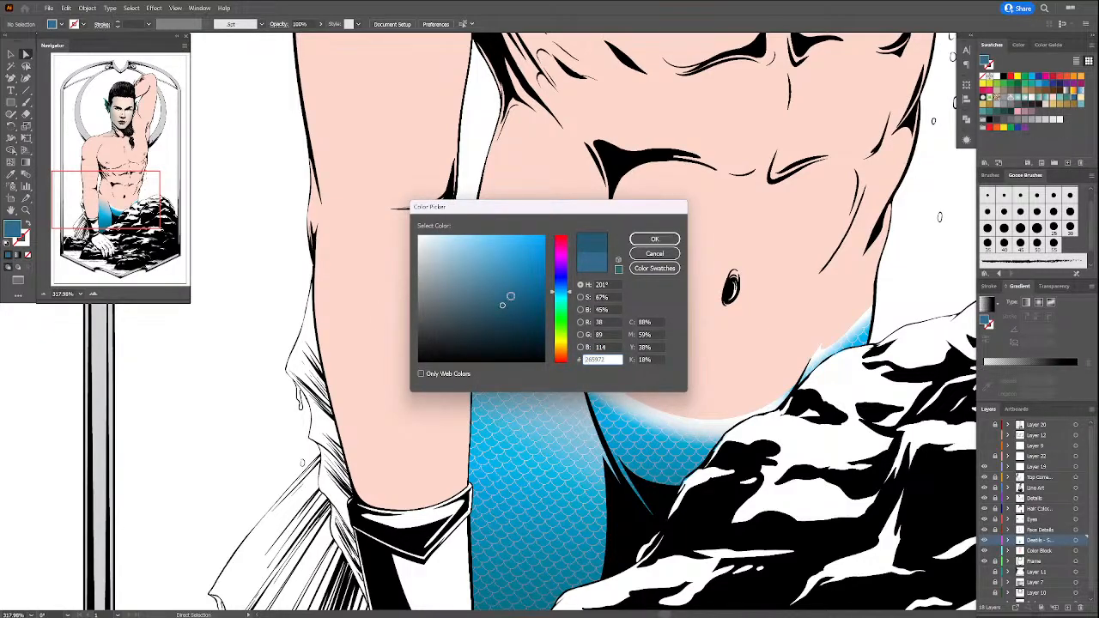
pyautogui.click(504, 307)
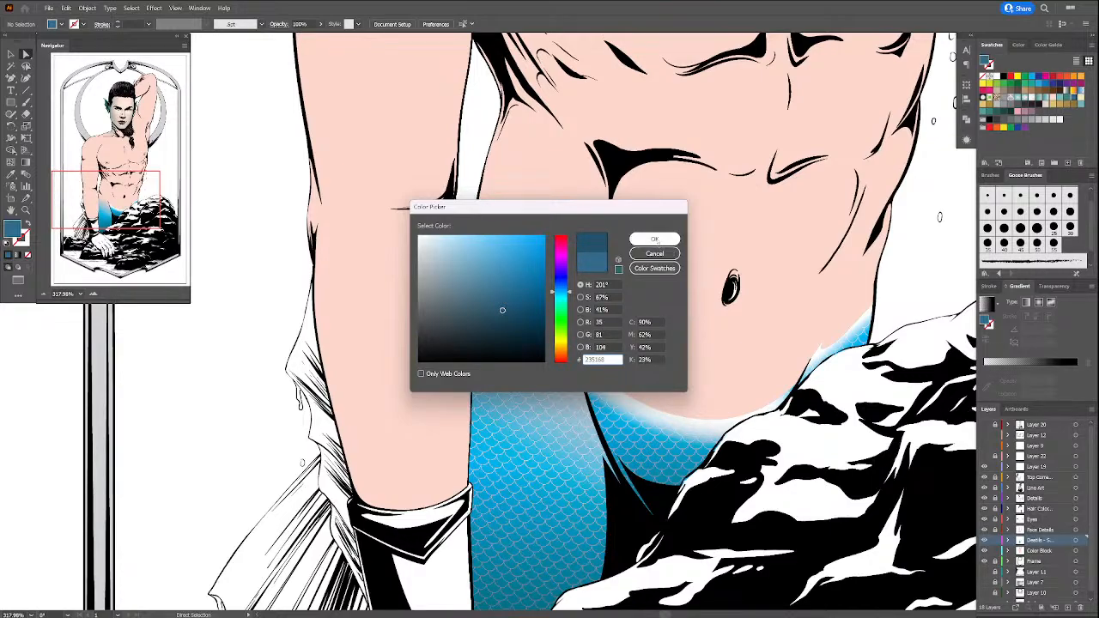
pyautogui.moveTo(503, 312); pyautogui.dragTo(506, 315)
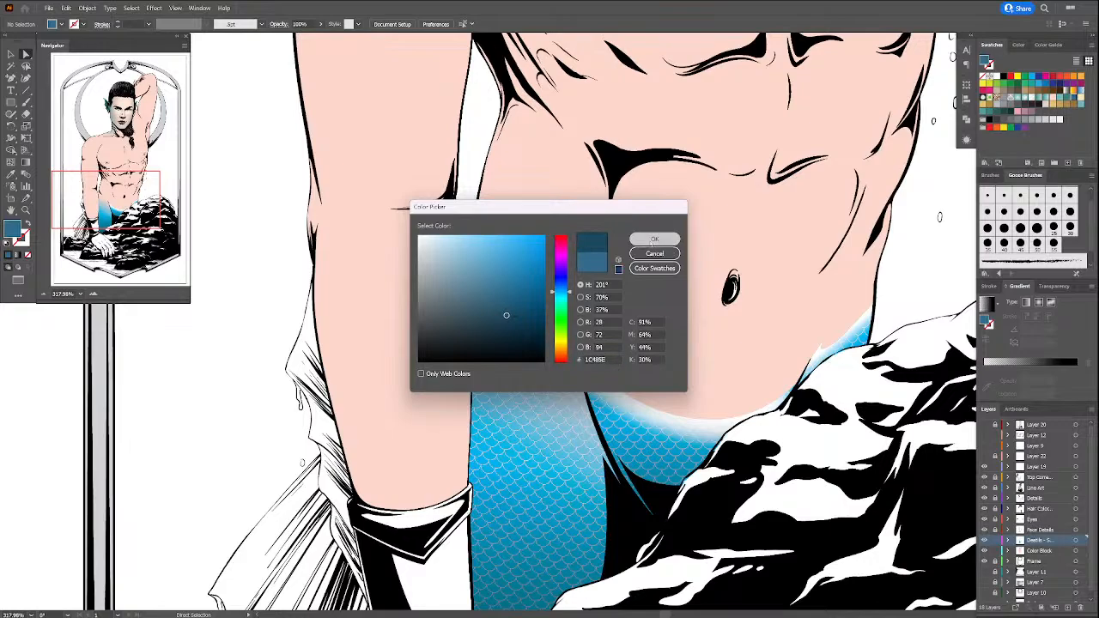
pyautogui.click(654, 239)
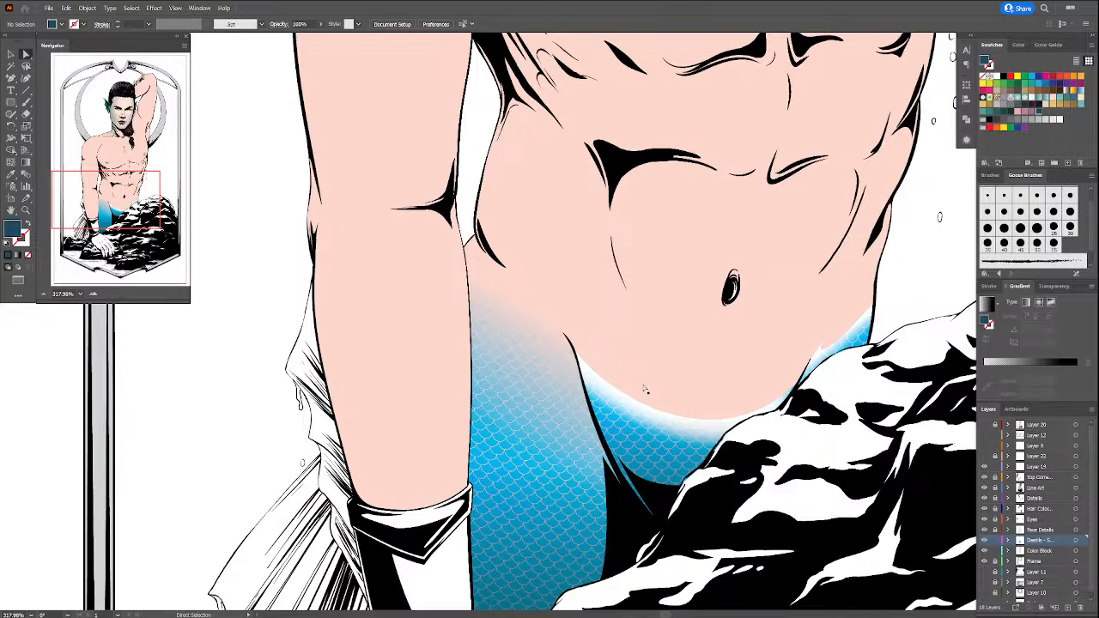
# Step: Select the black gradient shading shape below the abdomen and recolour its gradient stops with the new dark blue swatch
pyautogui.click(665, 419)
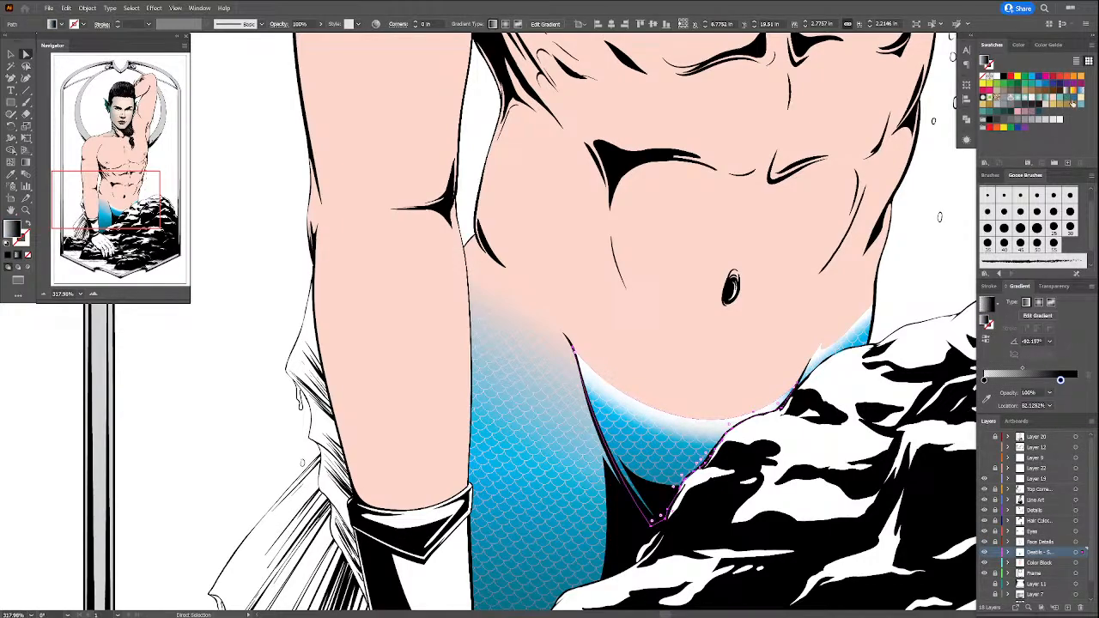
pyautogui.click(985, 379)
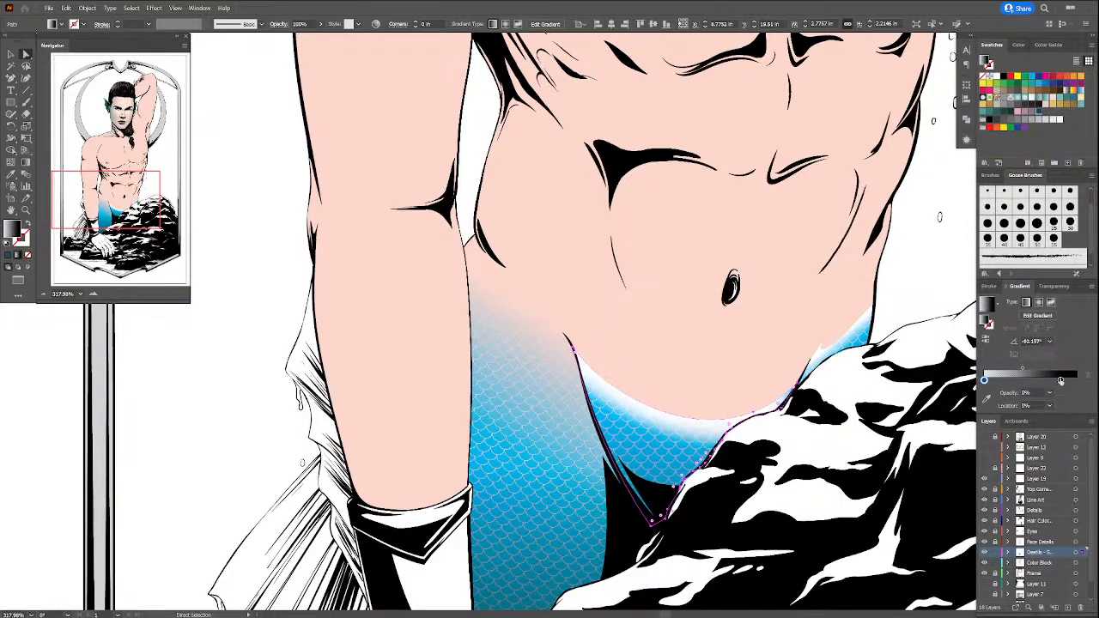
pyautogui.click(1060, 379)
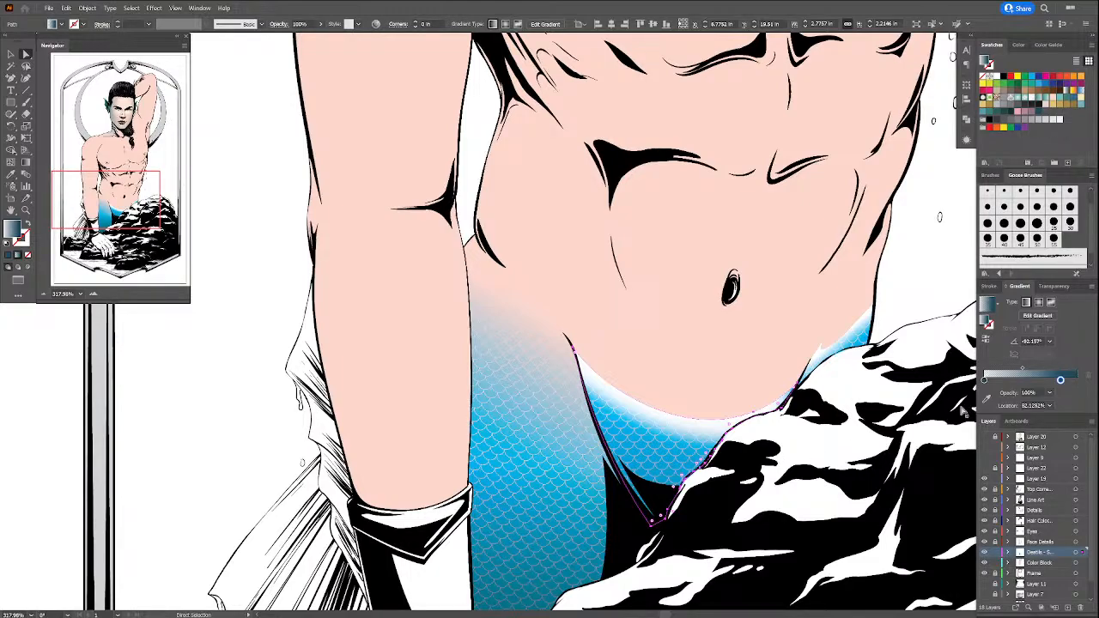
# Step: Redraw the dark blue shading gradient so it runs from the abdomen's lower edge down to the rock
pyautogui.click(25, 161)
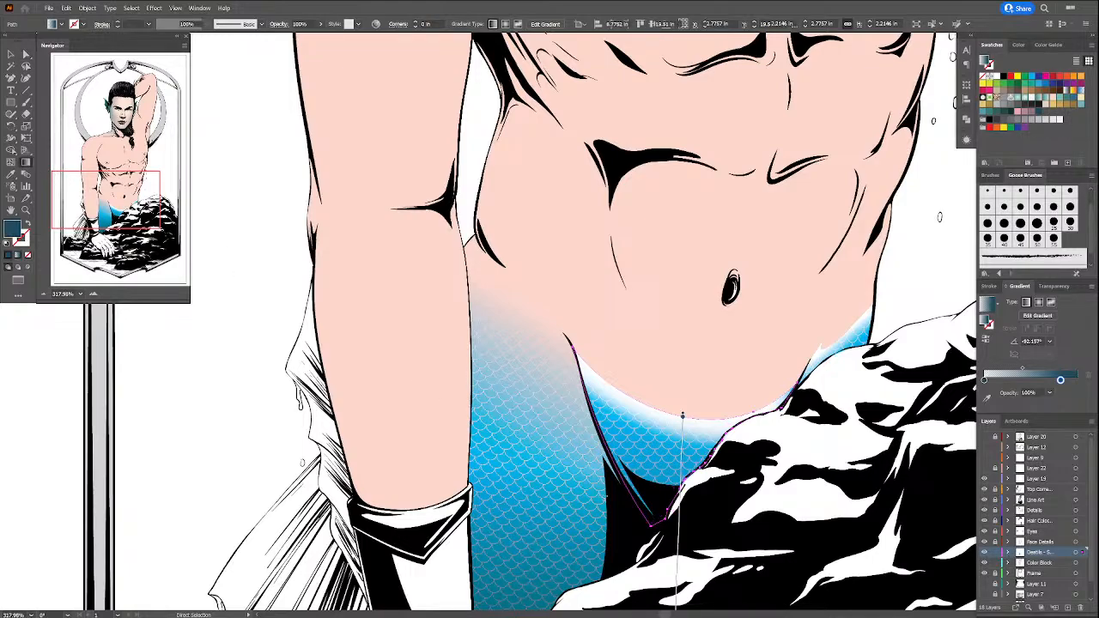
pyautogui.moveTo(654, 417); pyautogui.dragTo(646, 523)
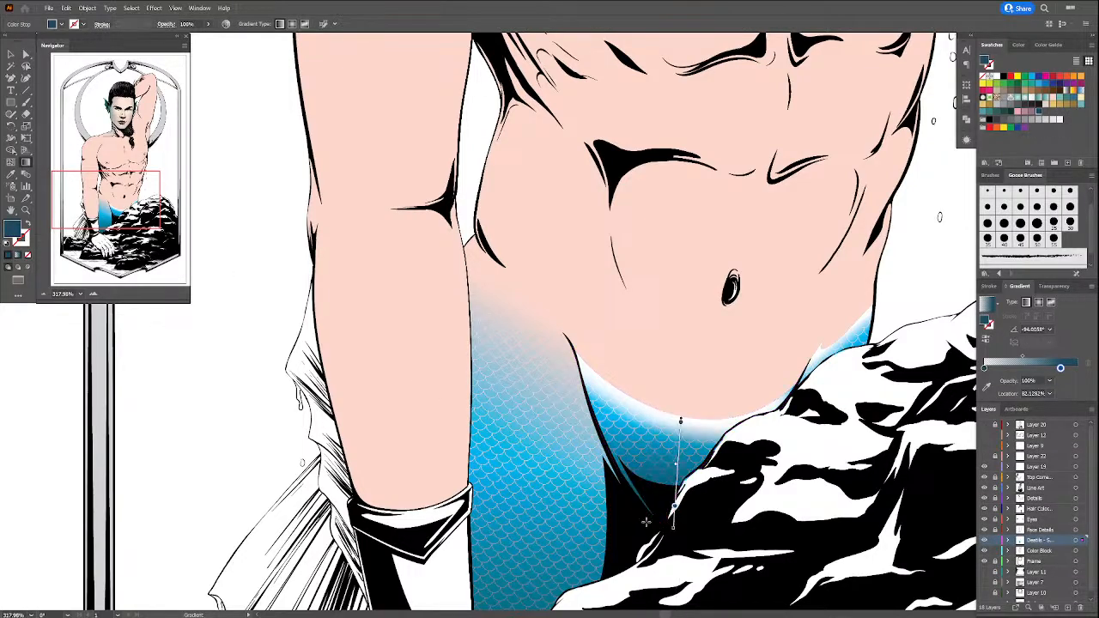
pyautogui.press('a')
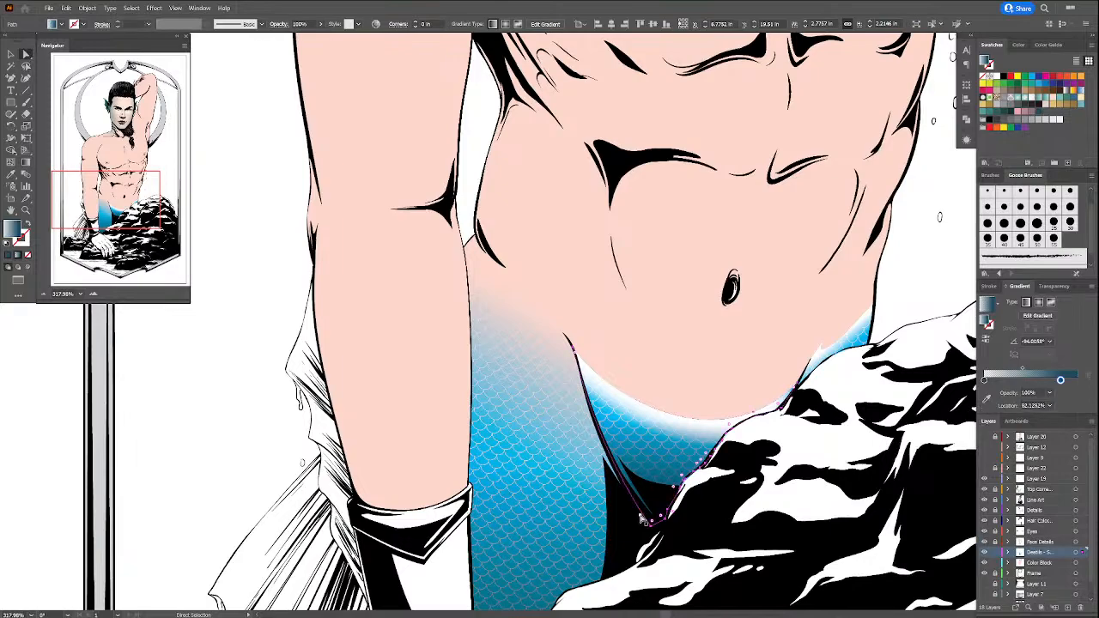
# Step: Fill both soft white glow shapes along the abdomen's lower edge with the pale pink skin-tone swatch
pyautogui.click(674, 427)
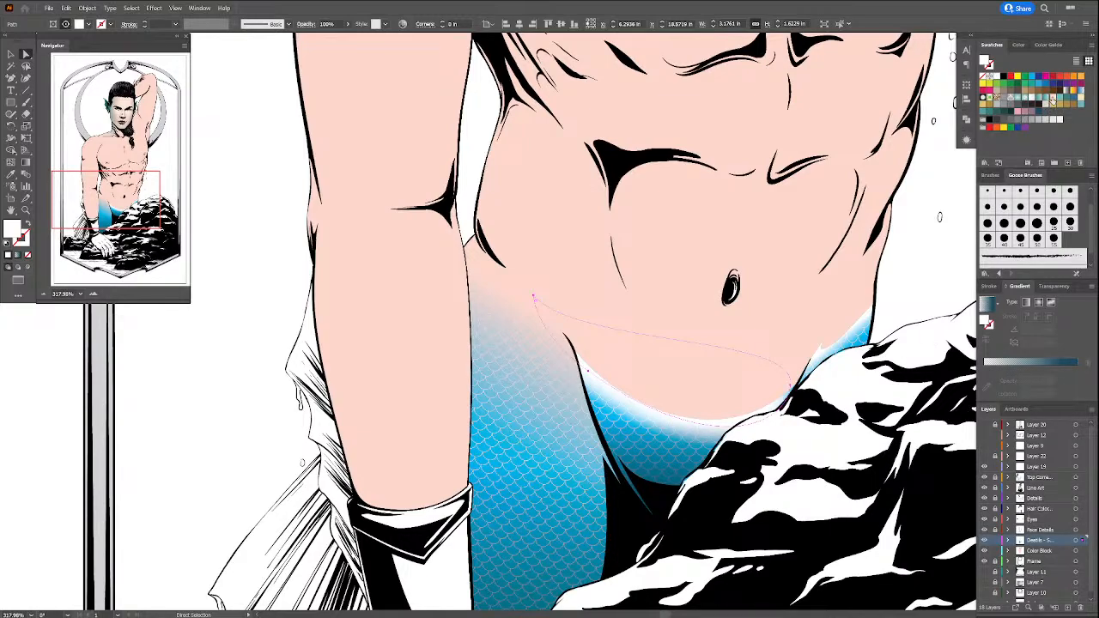
pyautogui.click(1052, 101)
pyautogui.hotkey('ctrl', 'shift', 'a')
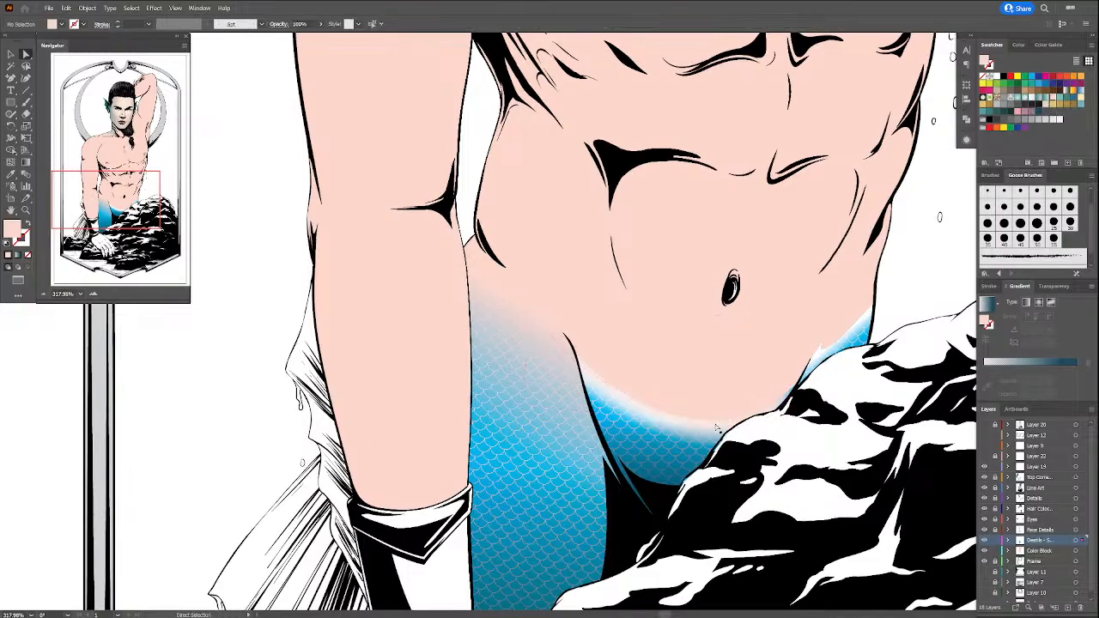
pyautogui.click(718, 430)
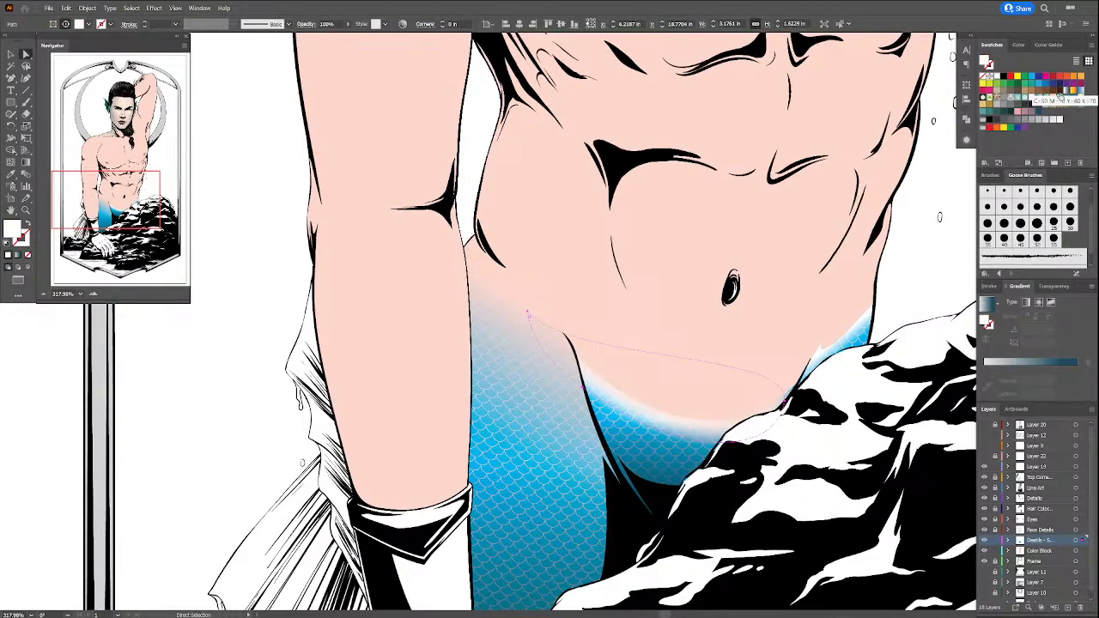
pyautogui.click(1053, 97)
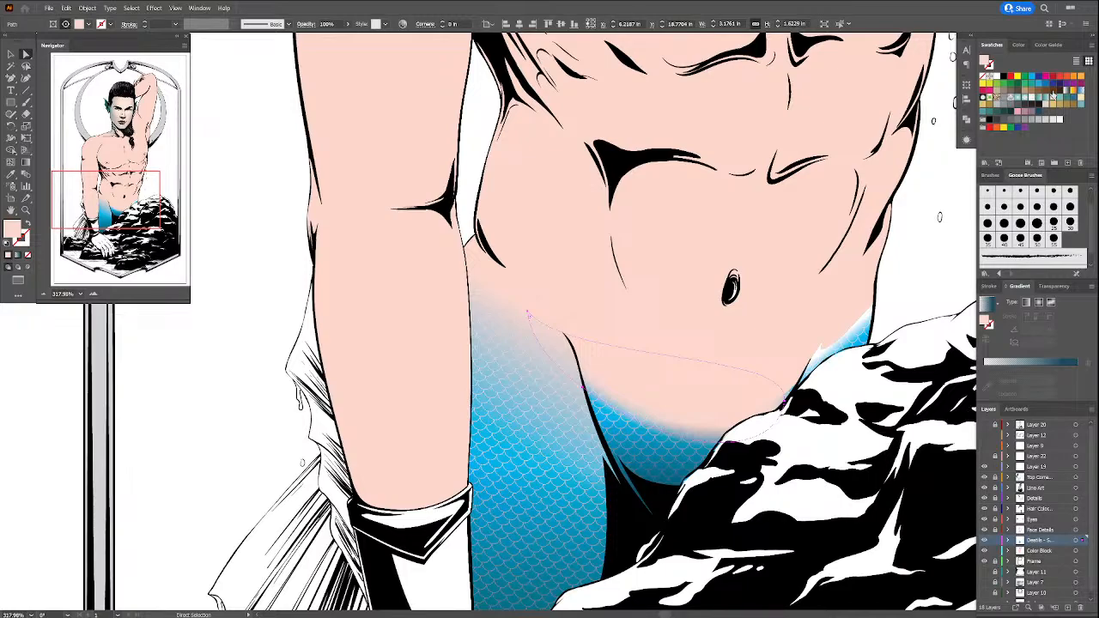
# Step: Recolour both gradient stops of the white fade shape at the far hip with the skin tone and deselect it
pyautogui.click(817, 354)
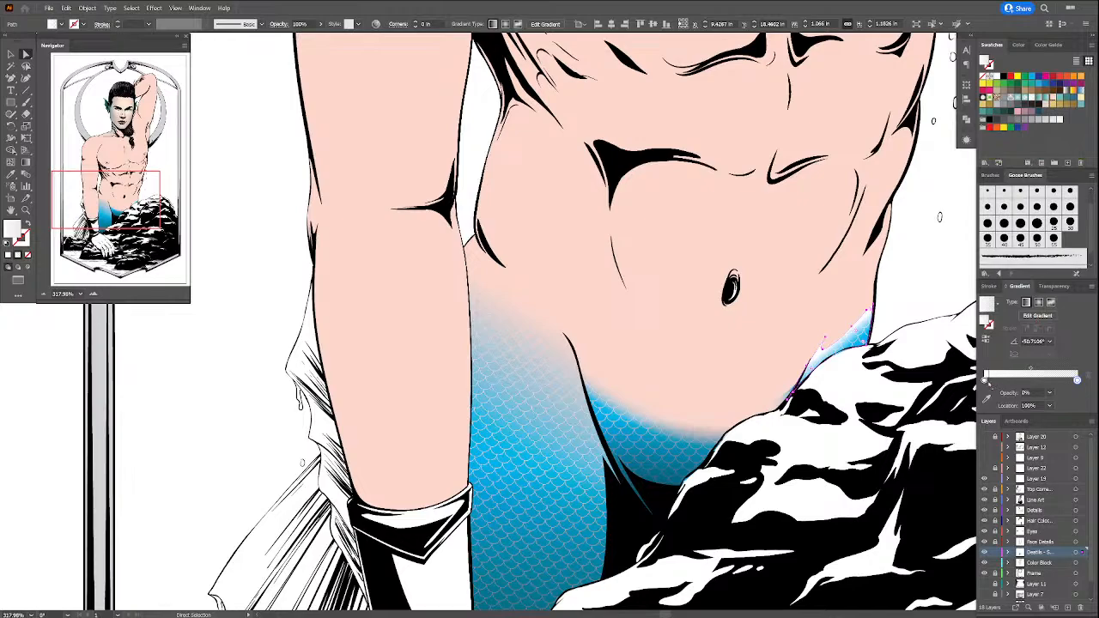
pyautogui.click(984, 378)
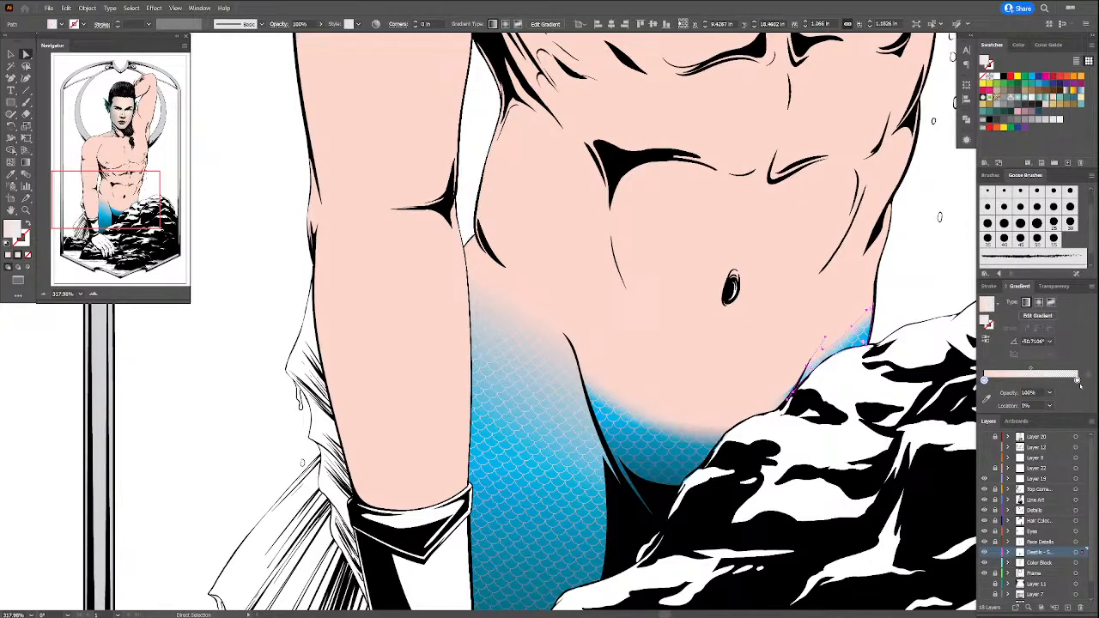
pyautogui.click(1077, 380)
pyautogui.click(909, 297)
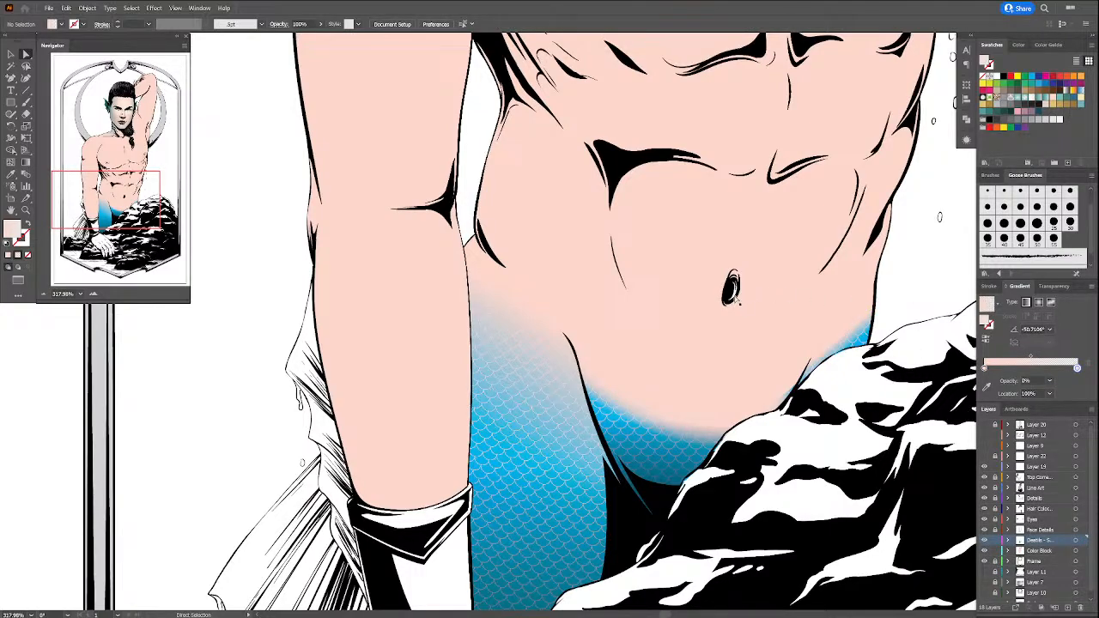
# Step: Fill the white shapes in the navel, the resting hand and its little finger with the pale pink skin-tone swatch
pyautogui.click(732, 290)
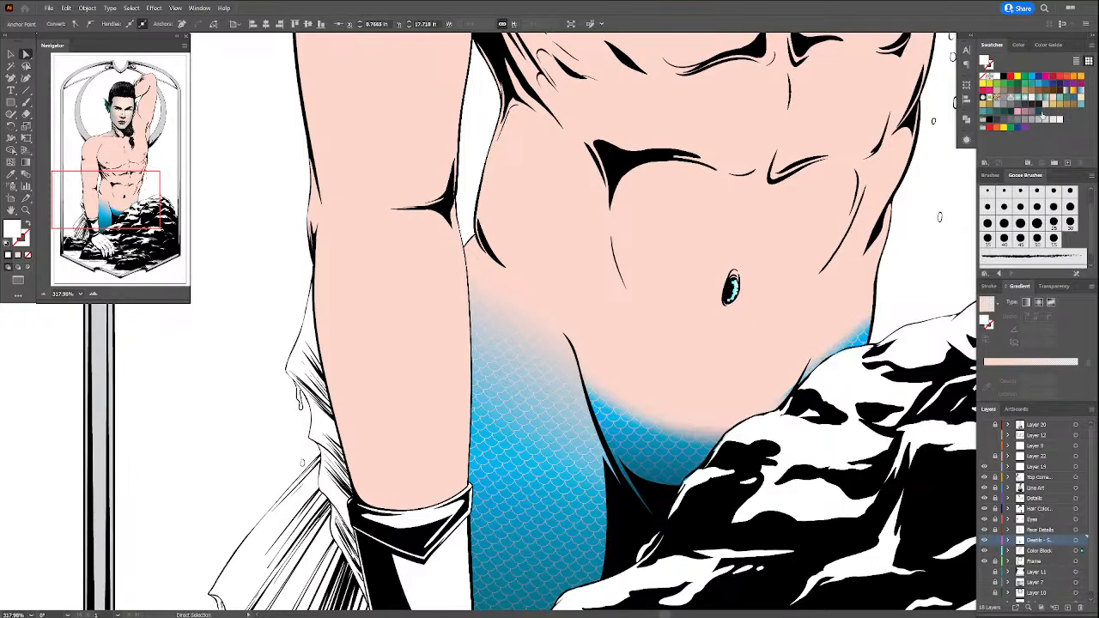
pyautogui.click(927, 286)
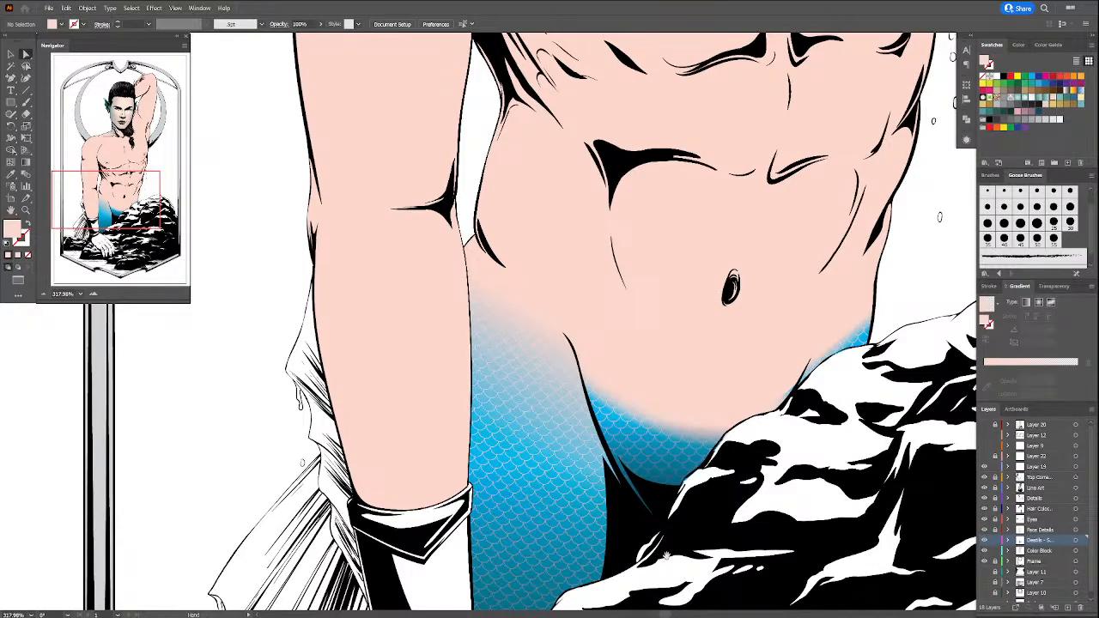
pyautogui.moveTo(667, 556); pyautogui.dragTo(812, 261)
pyautogui.moveTo(692, 544); pyautogui.dragTo(723, 445)
pyautogui.click(722, 445)
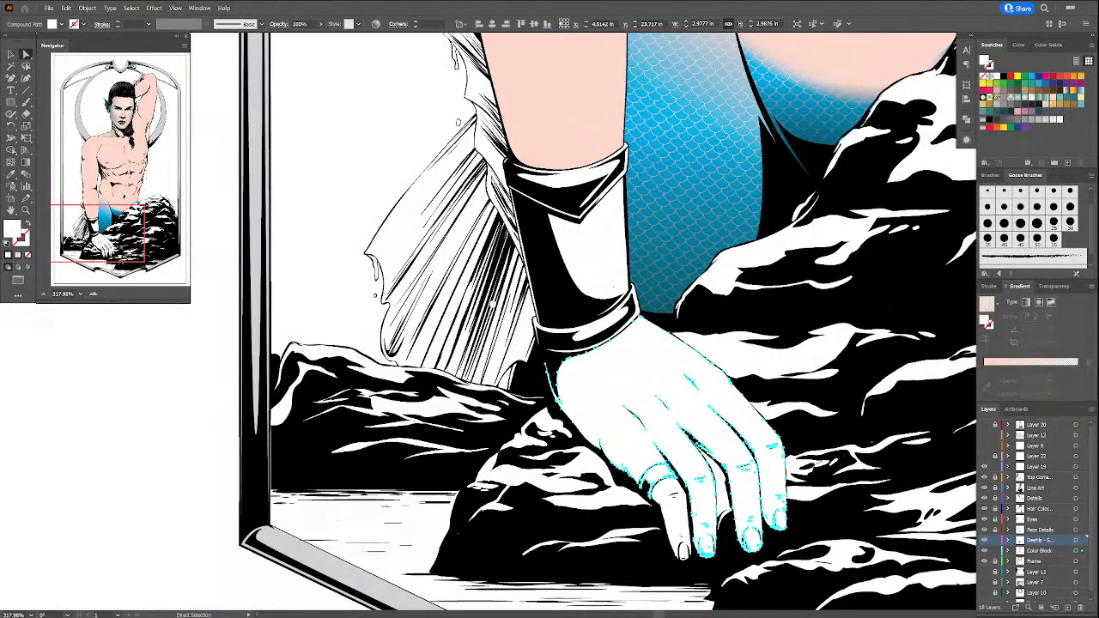
pyautogui.click(1051, 100)
pyautogui.click(674, 502)
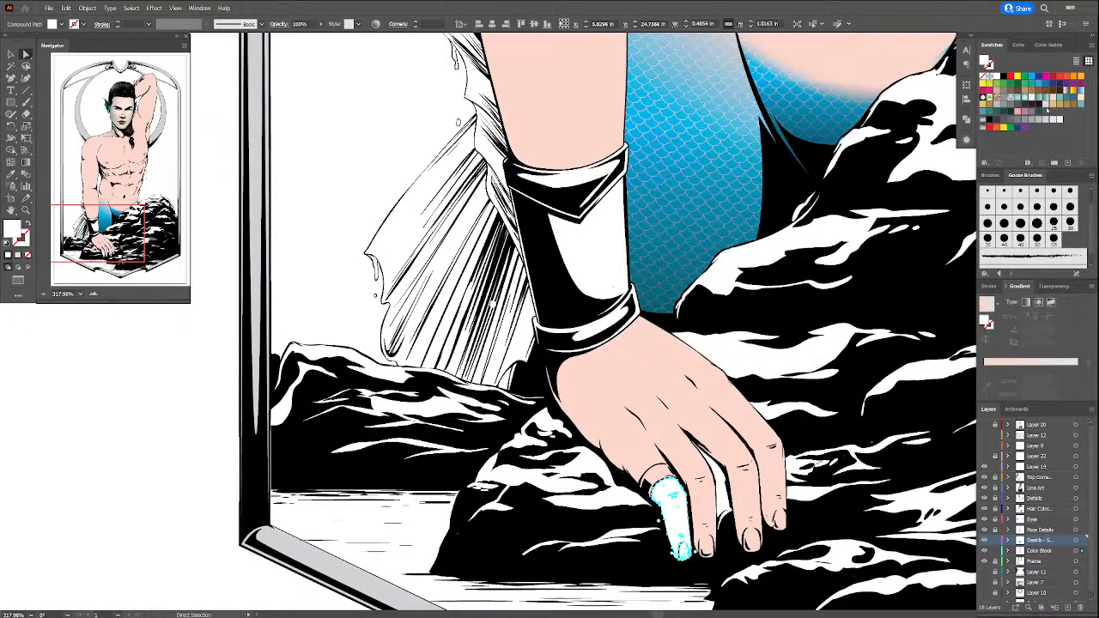
pyautogui.click(1051, 112)
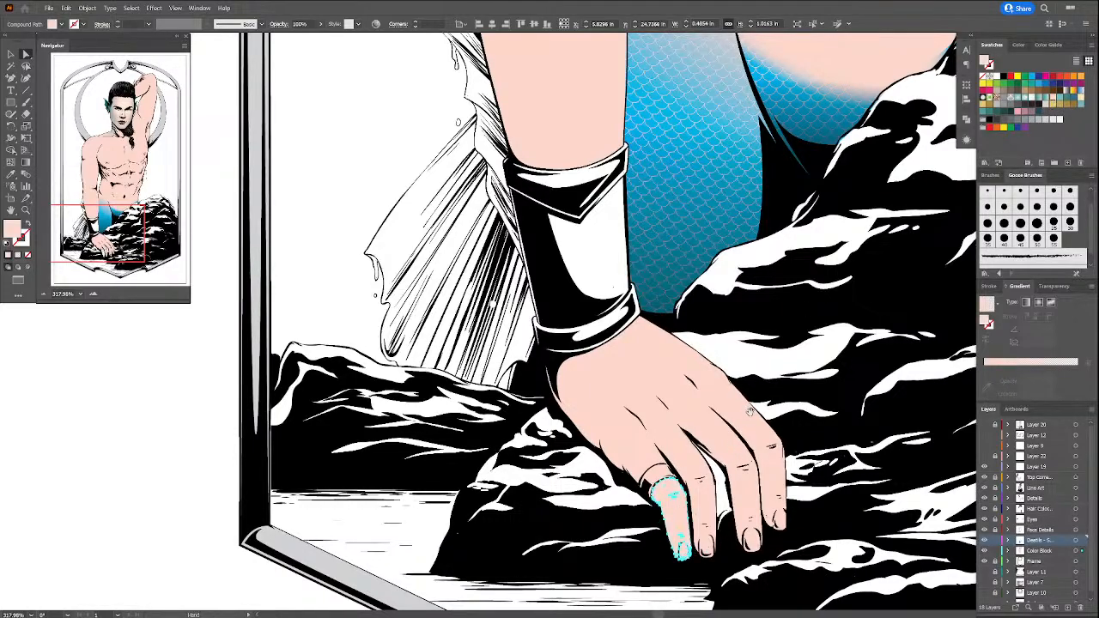
pyautogui.moveTo(763, 284); pyautogui.dragTo(731, 472)
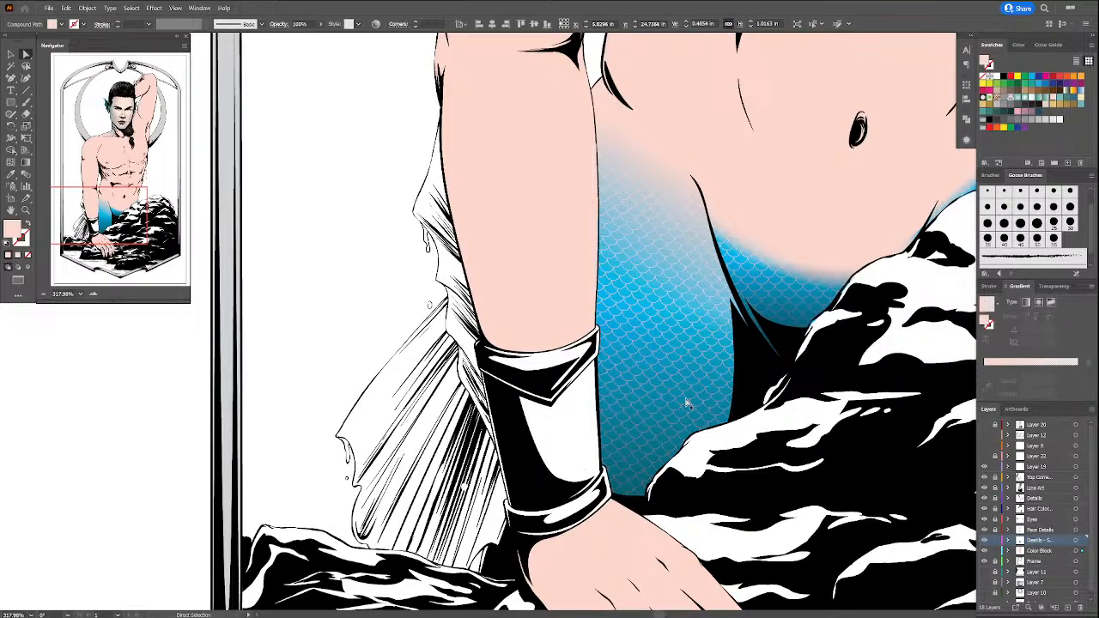
pyautogui.click(680, 399)
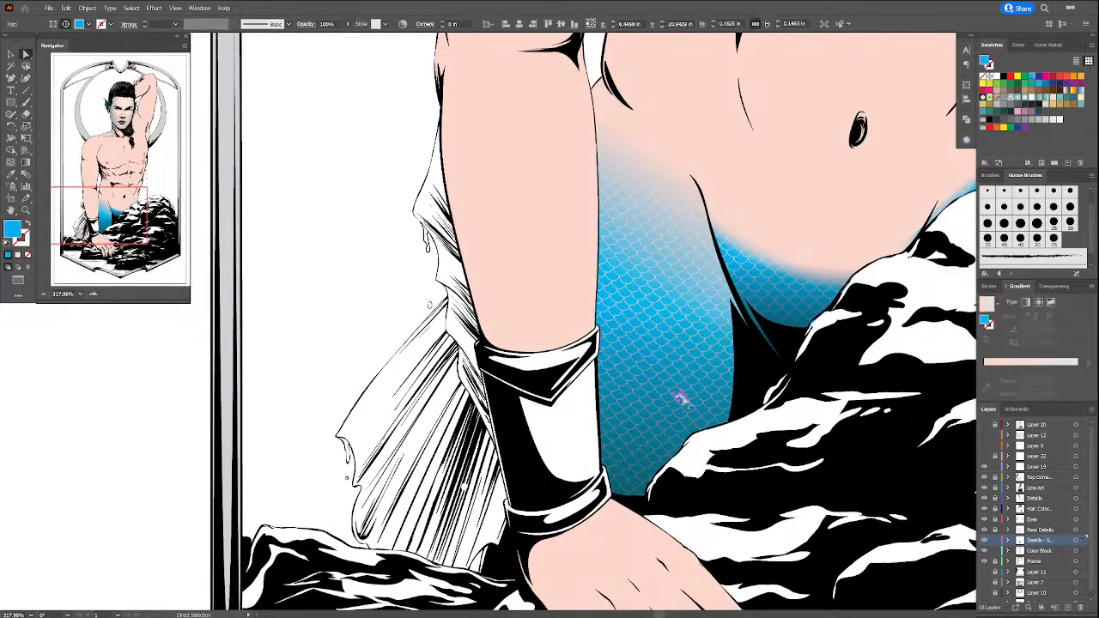
pyautogui.click(131, 8)
pyautogui.moveTo(171, 102)
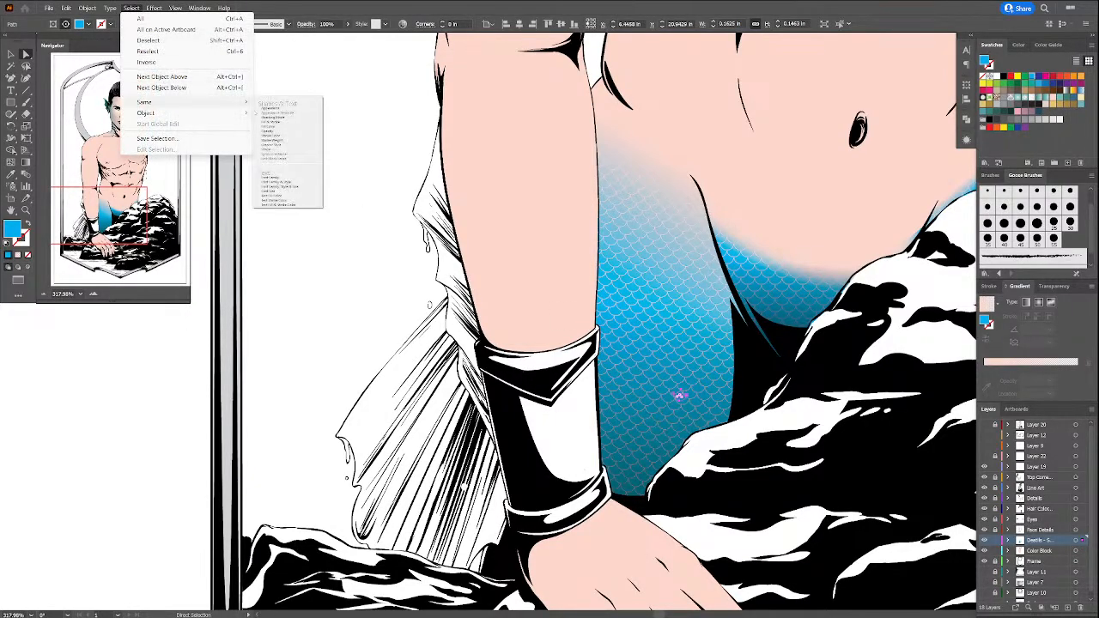
pyautogui.click(279, 125)
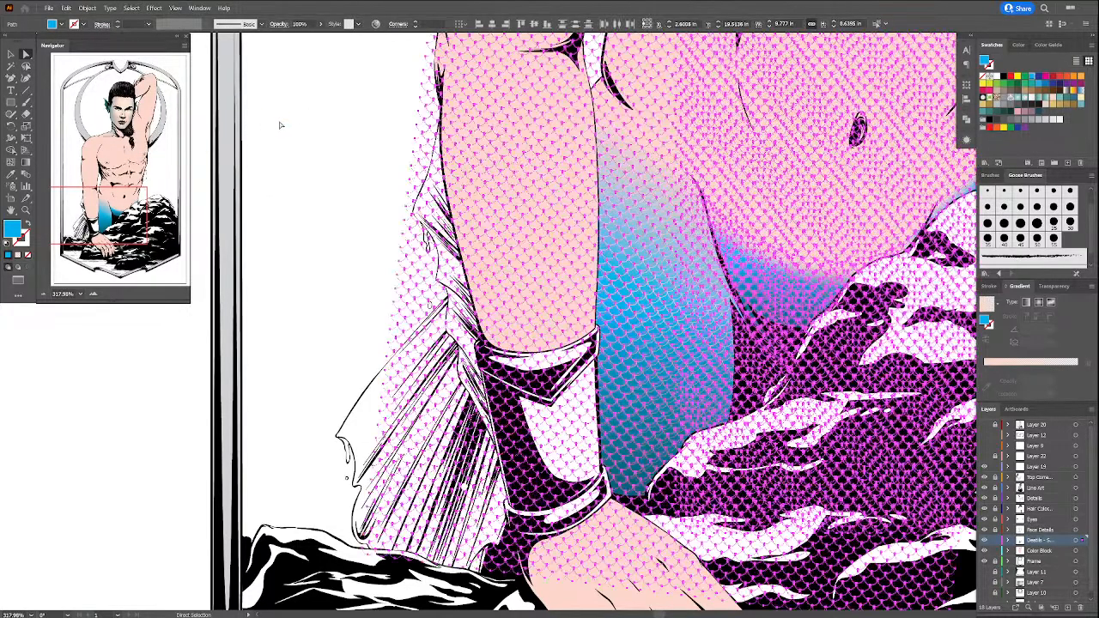
pyautogui.press('v')
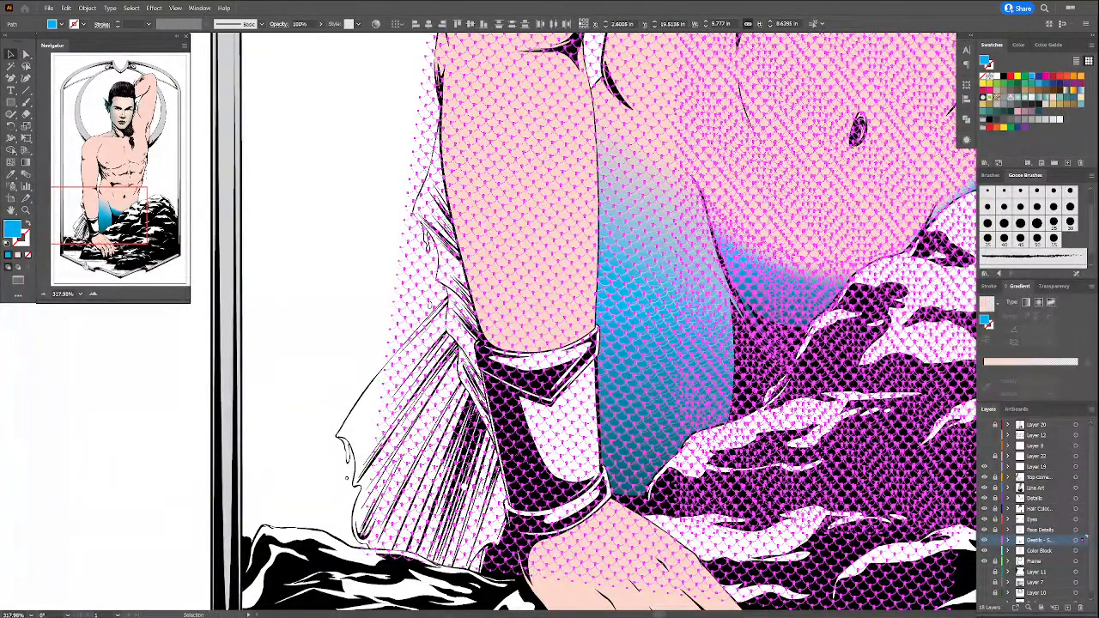
pyautogui.click(115, 367)
# Step: Unlock all locked objects in the artwork
pyautogui.click(87, 9)
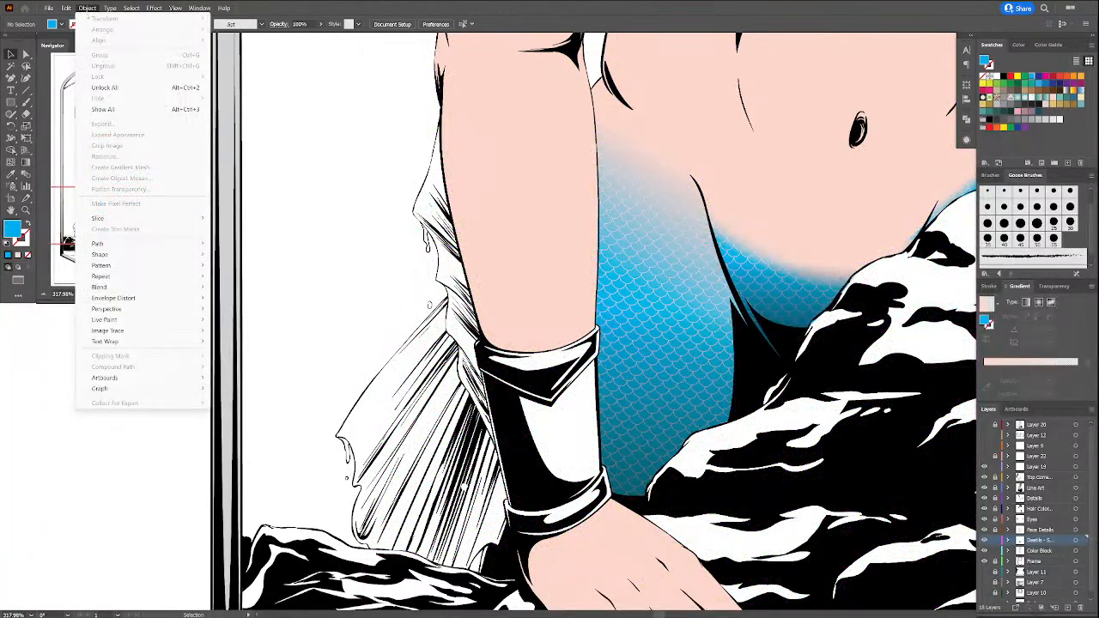
pyautogui.click(107, 87)
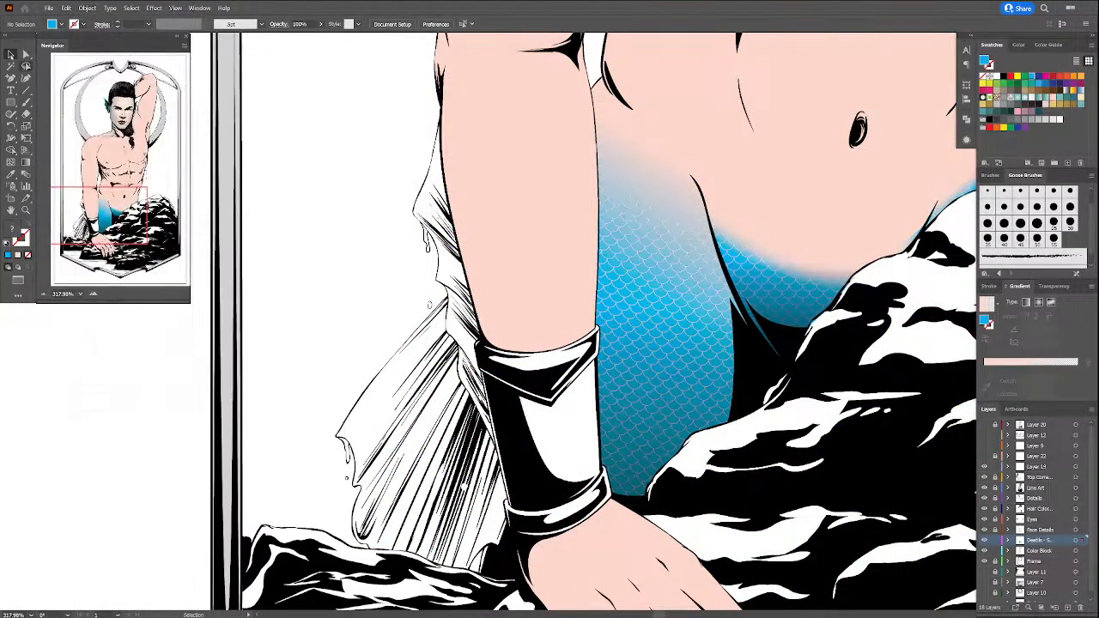
# Step: Recolour both gradient stops of the thigh's dark shading shape with the dark blue swatch
pyautogui.click(693, 313)
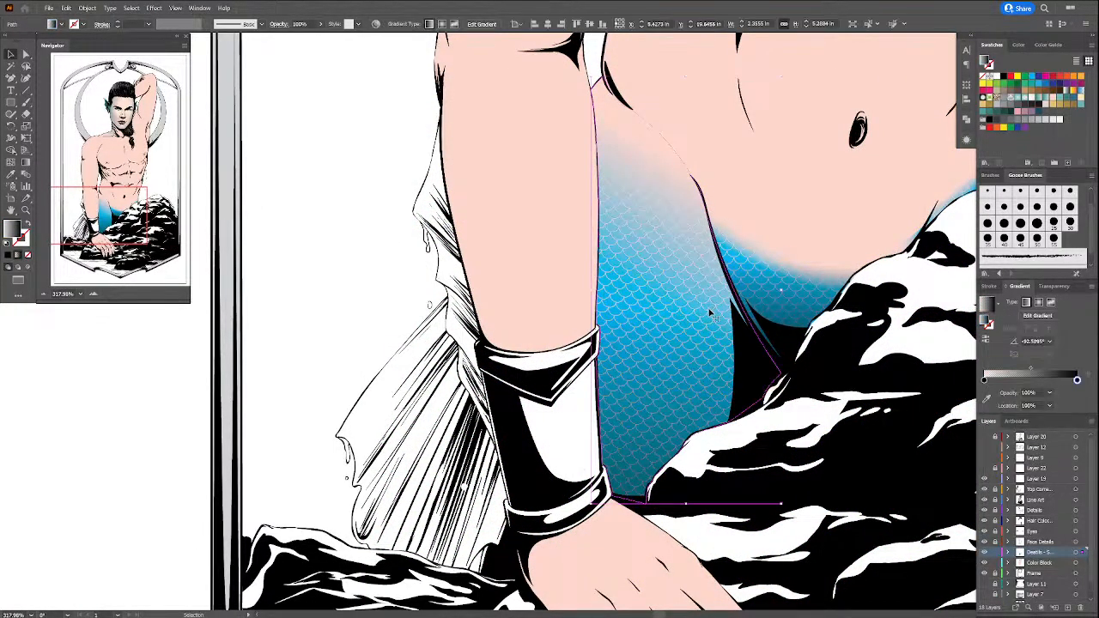
pyautogui.moveTo(1039, 111); pyautogui.dragTo(984, 379)
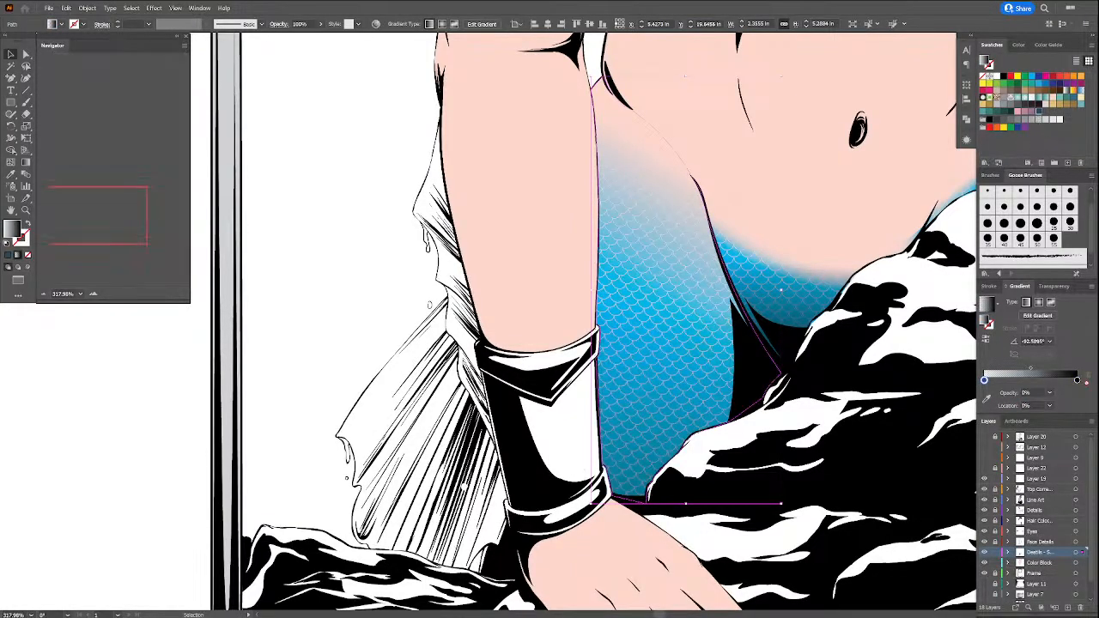
pyautogui.moveTo(1079, 382); pyautogui.dragTo(1077, 380)
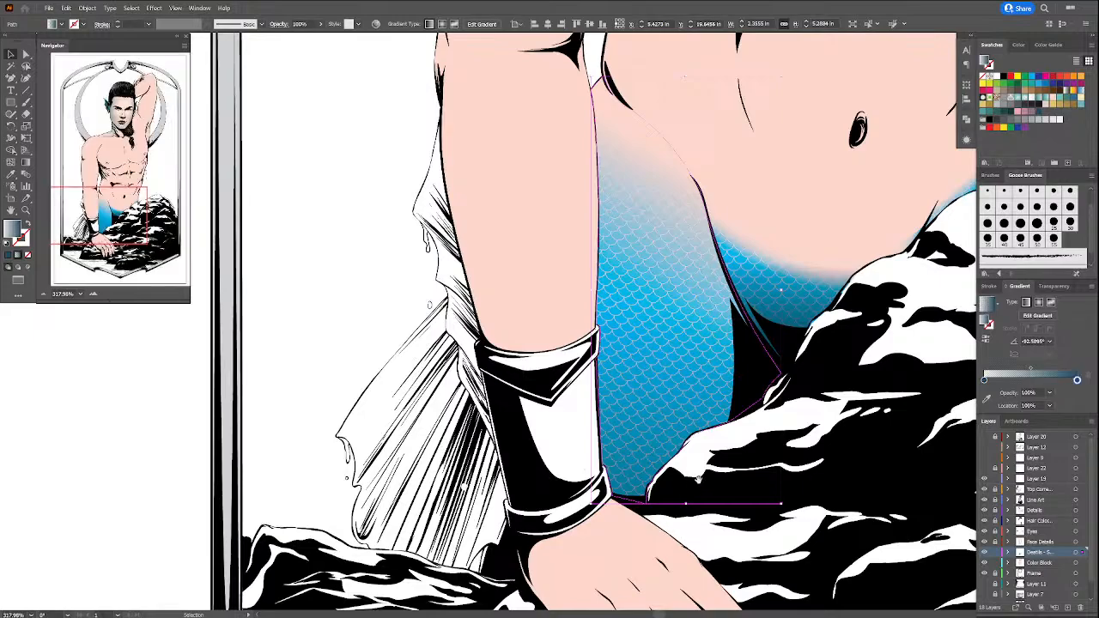
pyautogui.moveTo(569, 535); pyautogui.dragTo(479, 570)
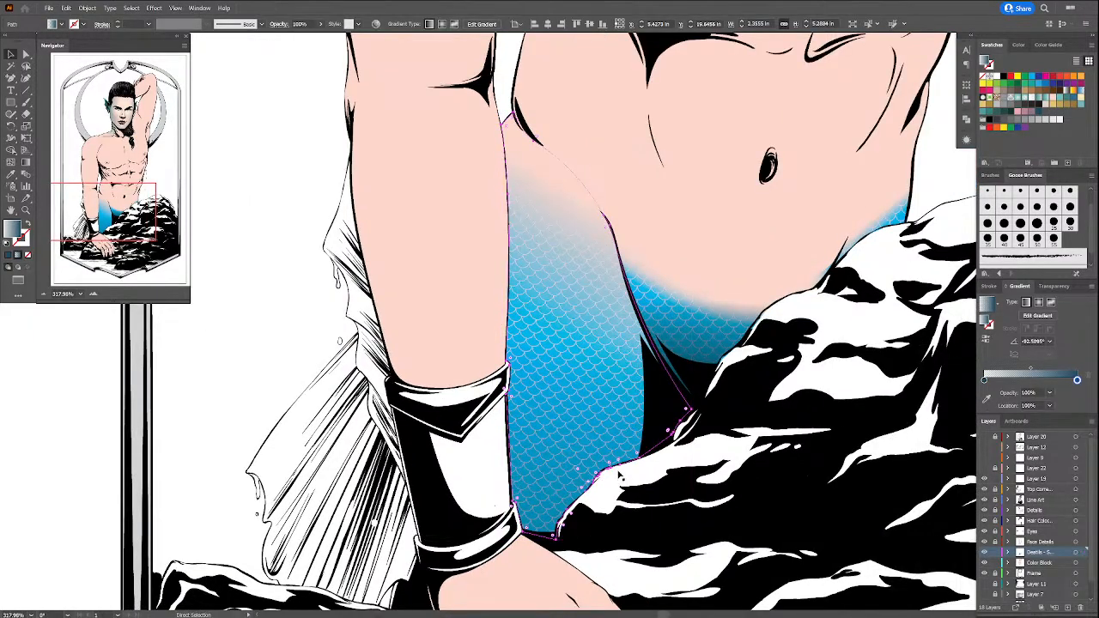
# Step: Crop the clipped scale pattern on the thigh to its outline using Pathfinder Merge
pyautogui.click(618, 471)
pyautogui.click(656, 339)
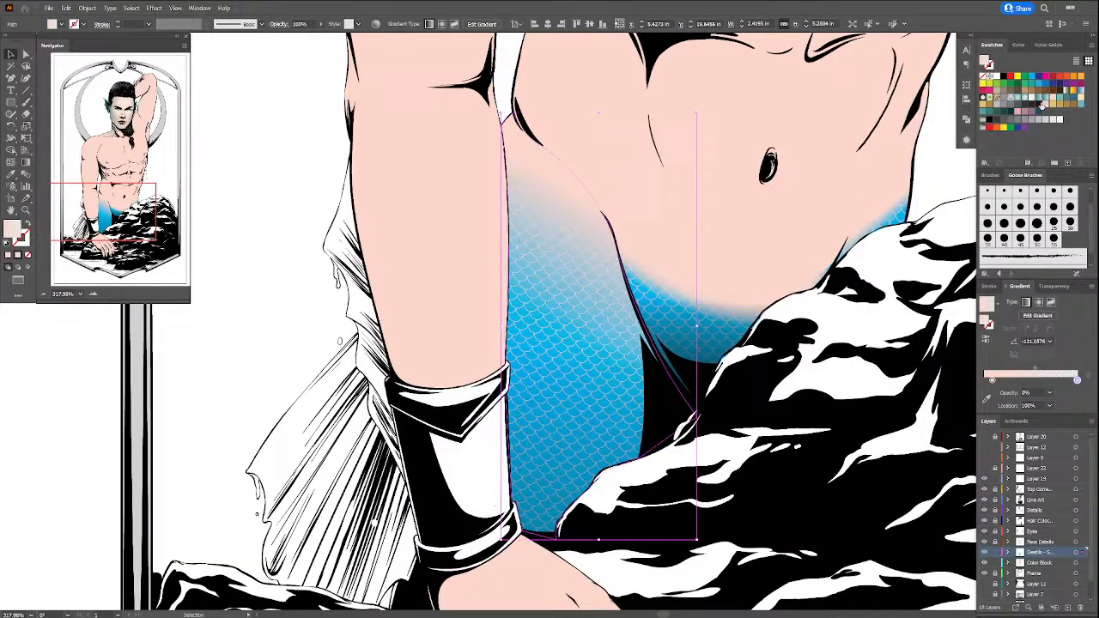
pyautogui.click(966, 139)
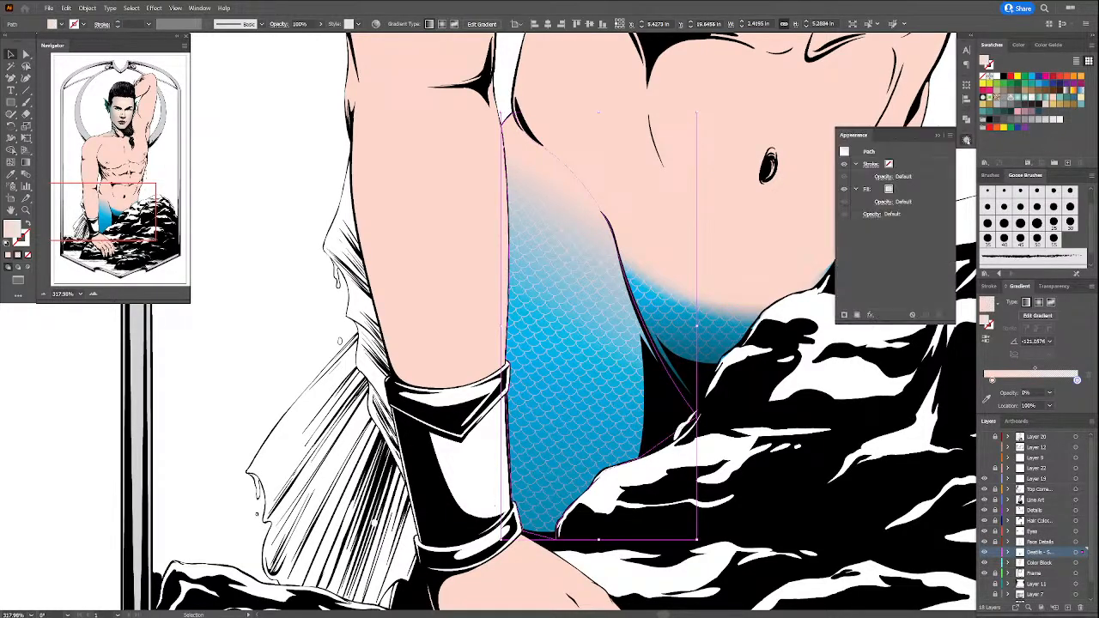
pyautogui.click(967, 121)
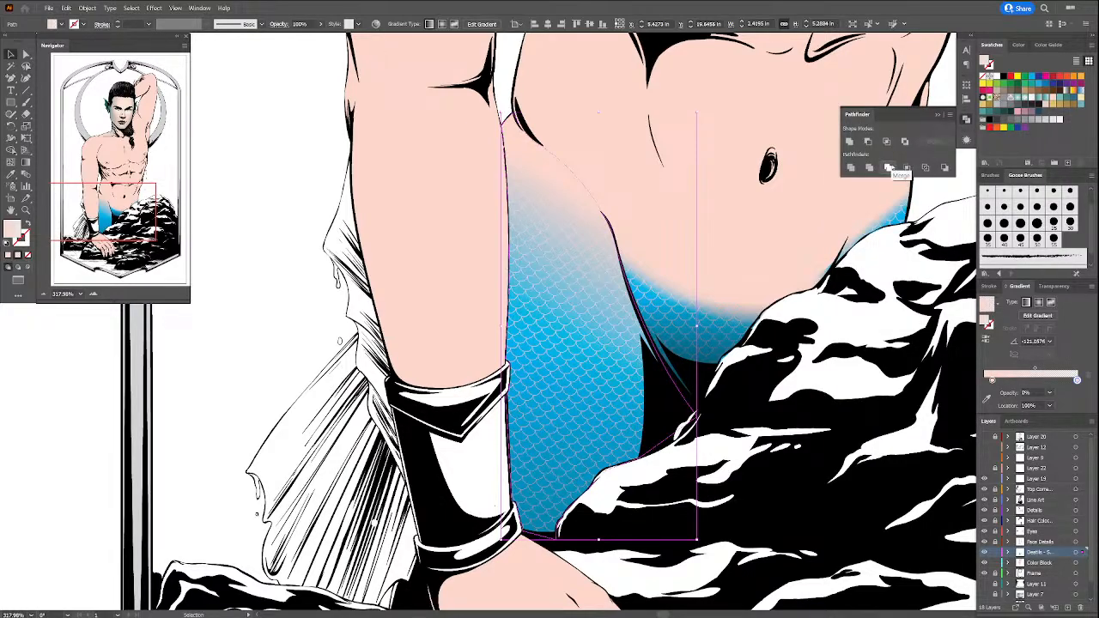
pyautogui.click(888, 167)
pyautogui.click(573, 352)
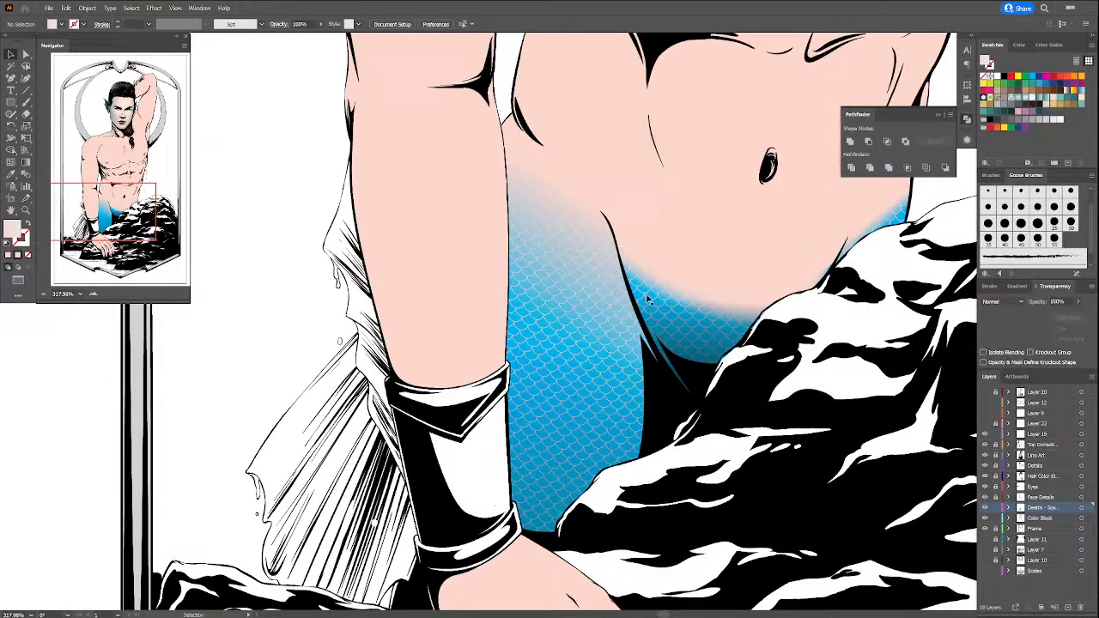
pyautogui.click(613, 319)
pyautogui.press('a')
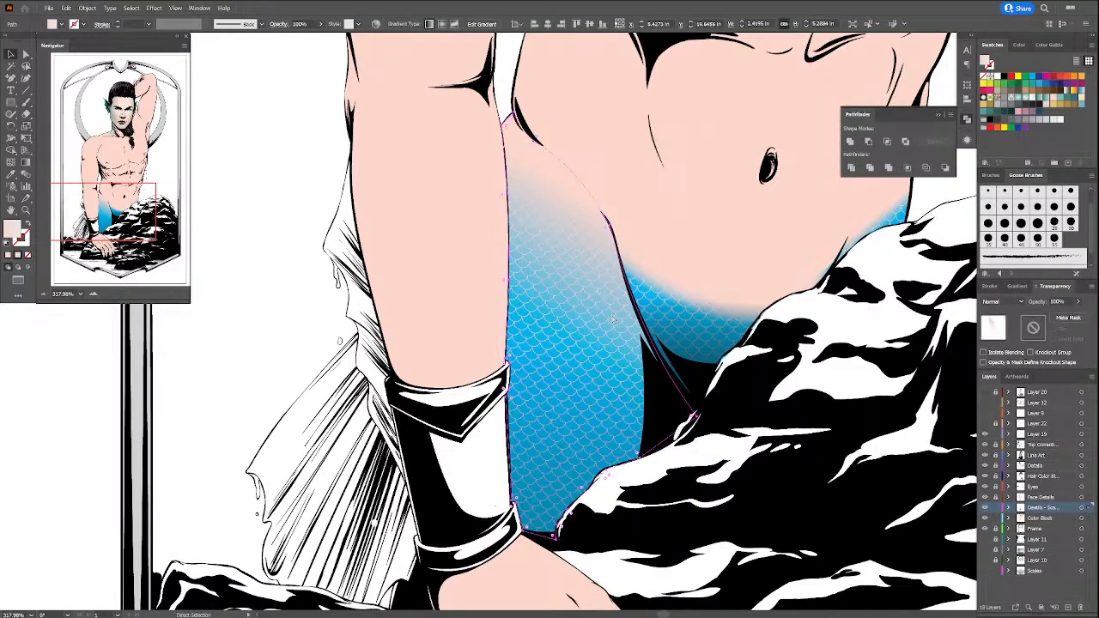
pyautogui.press('v')
pyautogui.click(609, 320)
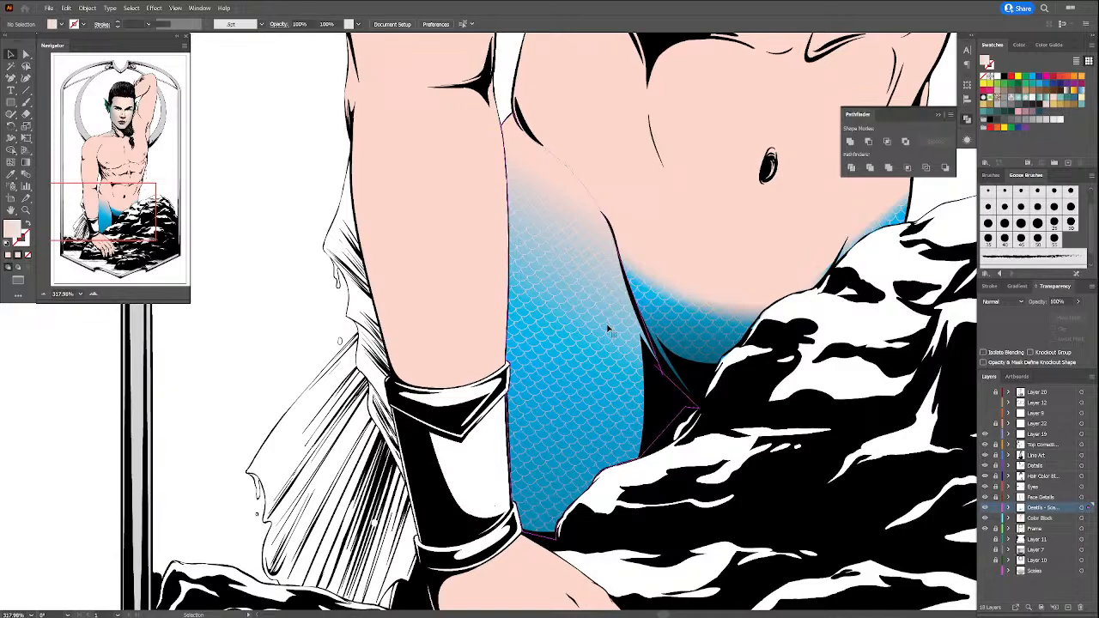
pyautogui.click(889, 168)
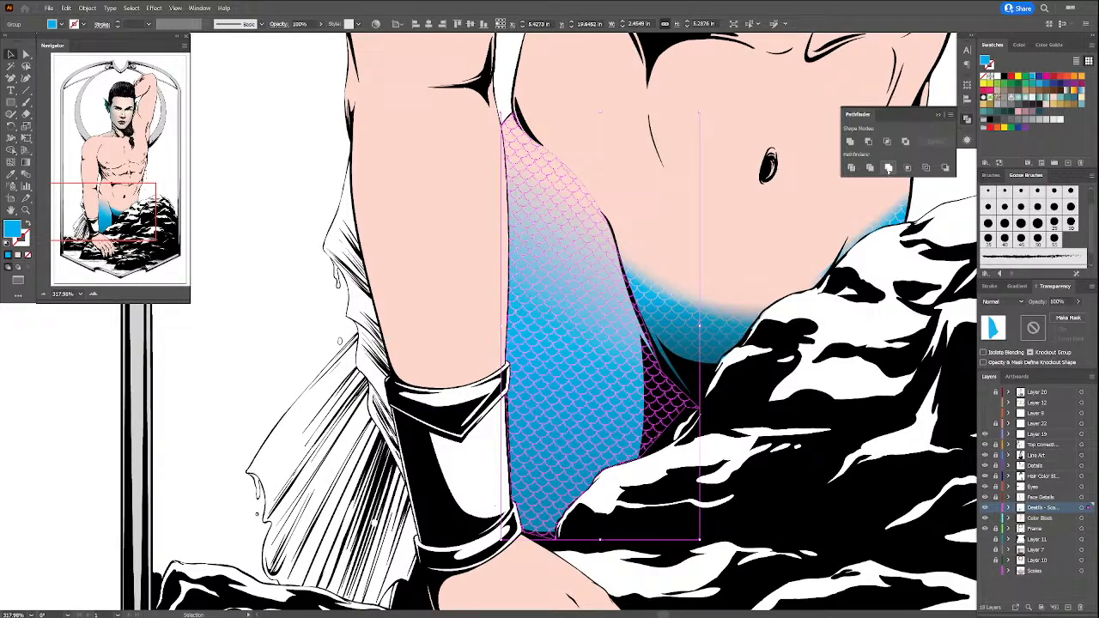
# Step: Apply Pathfinder Merge to the clipped scale pattern below the abdomen
pyautogui.click(676, 320)
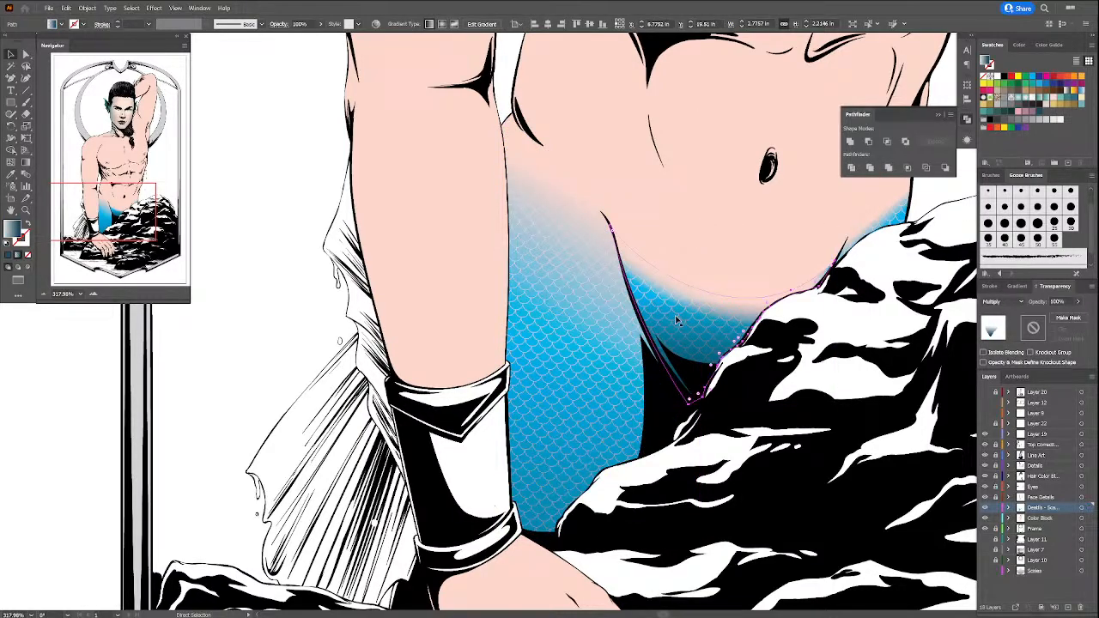
pyautogui.click(676, 320)
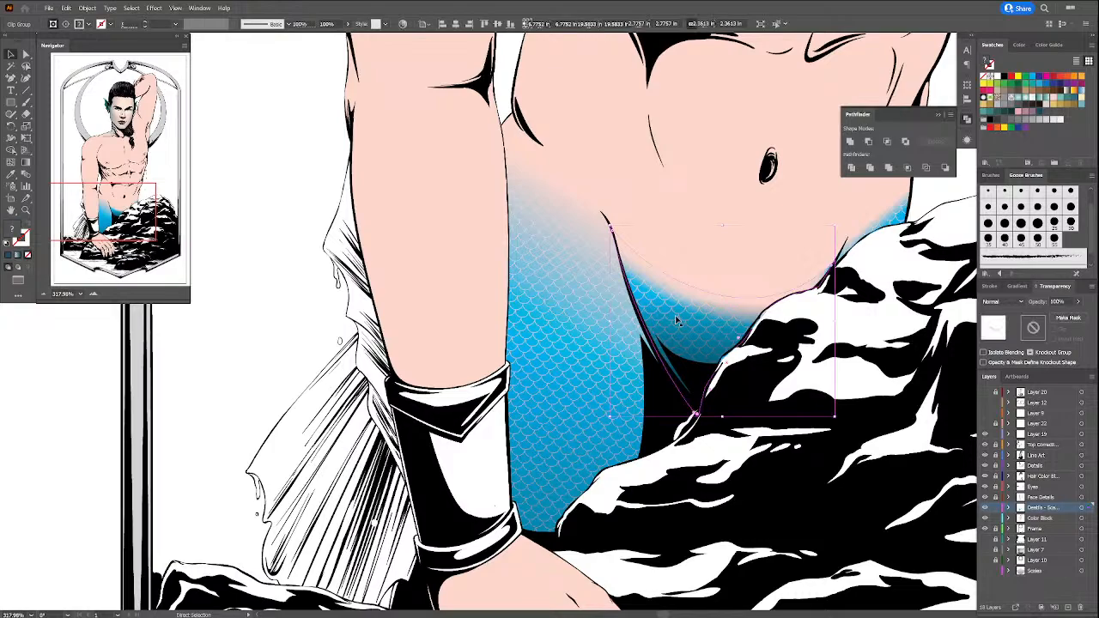
pyautogui.click(677, 320)
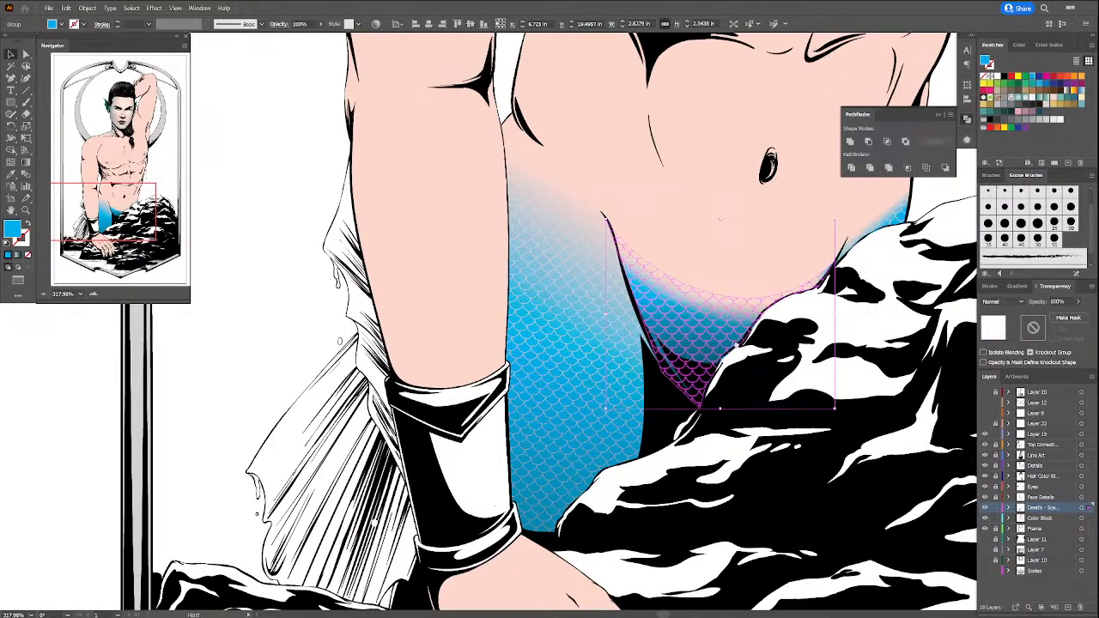
pyautogui.moveTo(736, 341); pyautogui.dragTo(674, 424)
pyautogui.press('Delete')
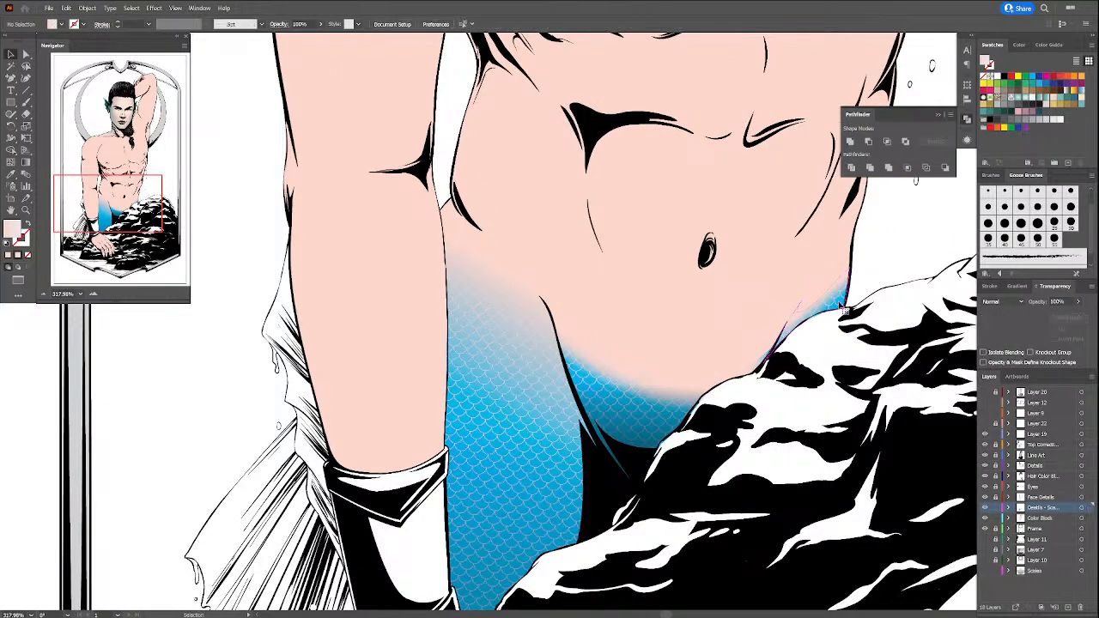
# Step: Merge the clipped scale pattern at the far hip with Pathfinder and deselect it
pyautogui.click(844, 309)
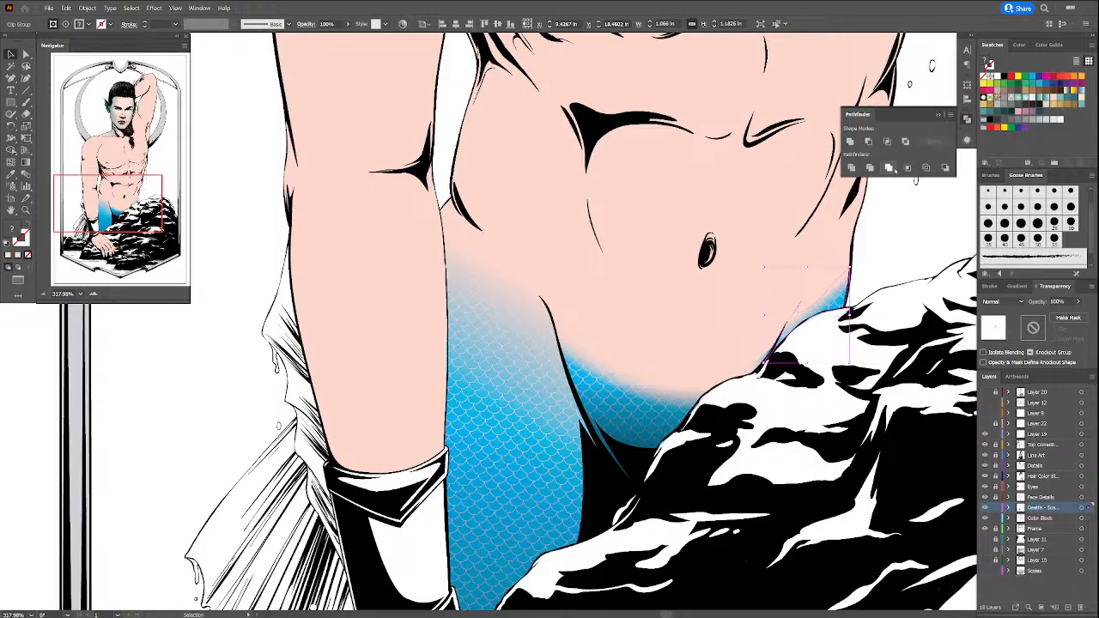
pyautogui.click(87, 8)
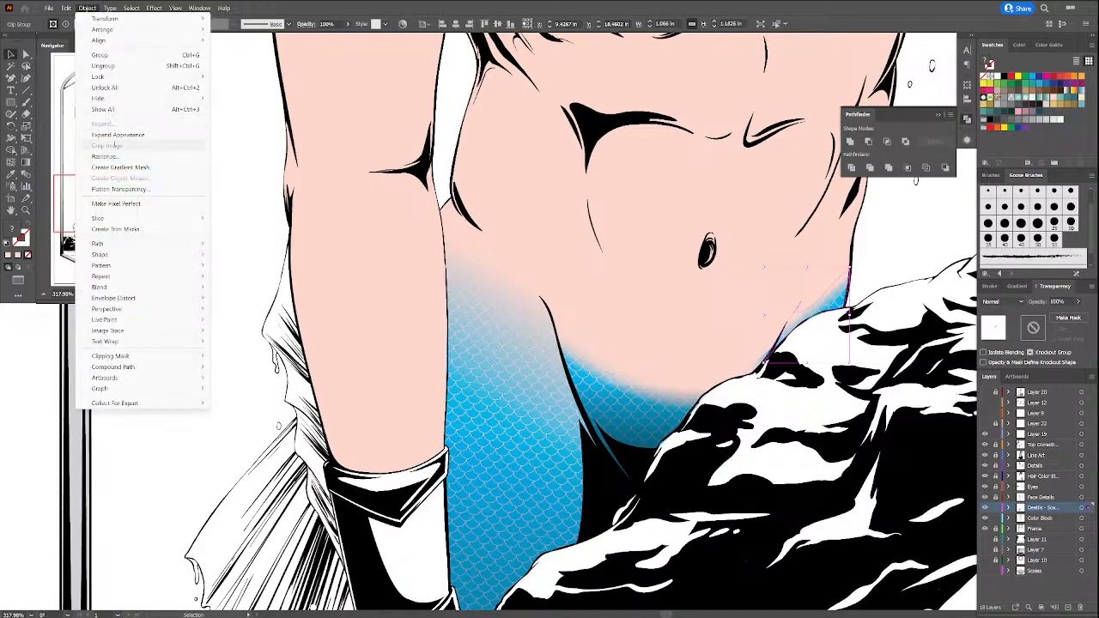
pyautogui.press('Escape')
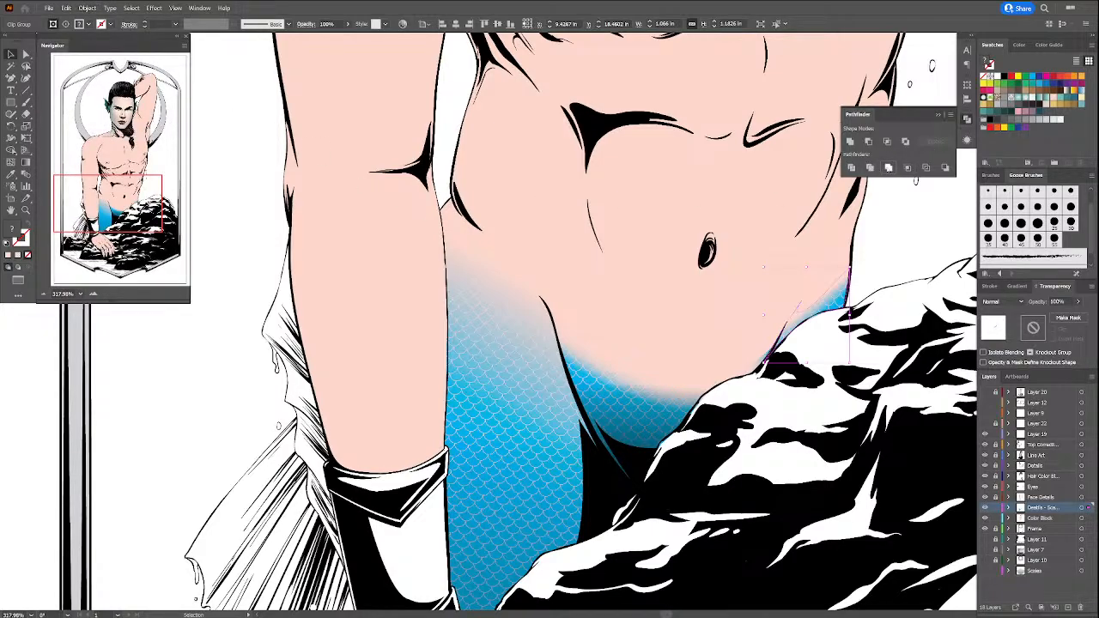
pyautogui.click(888, 168)
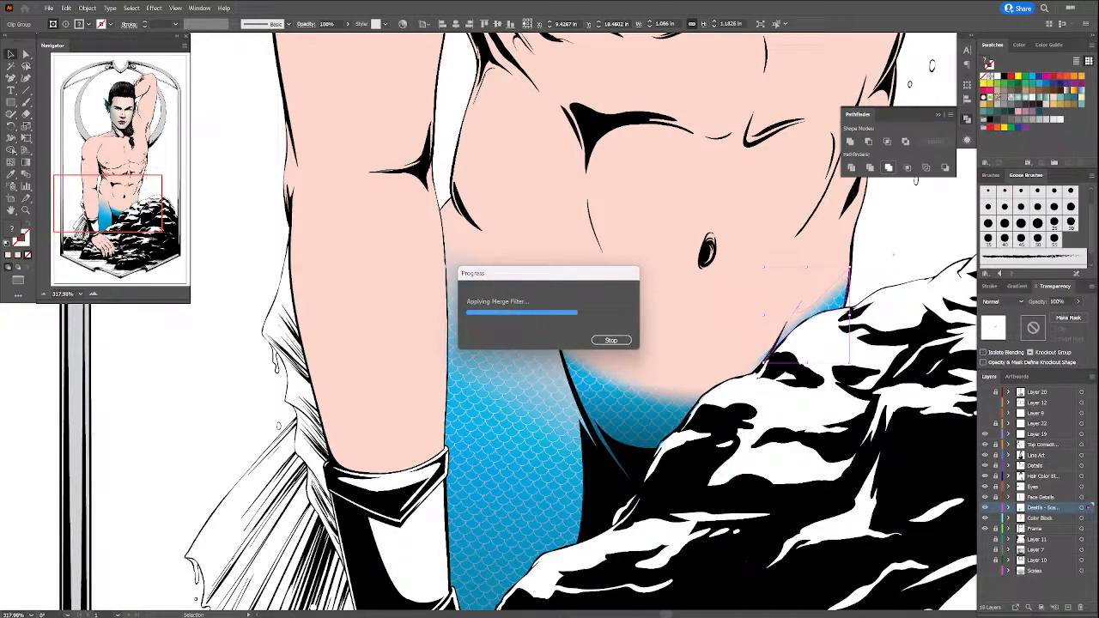
pyautogui.click(895, 254)
# Step: Examine the merged thigh scales by selecting one individual scale and the whole scale group
pyautogui.moveTo(504, 437); pyautogui.dragTo(575, 367)
pyautogui.press('a')
pyautogui.click(571, 421)
pyautogui.click(570, 421)
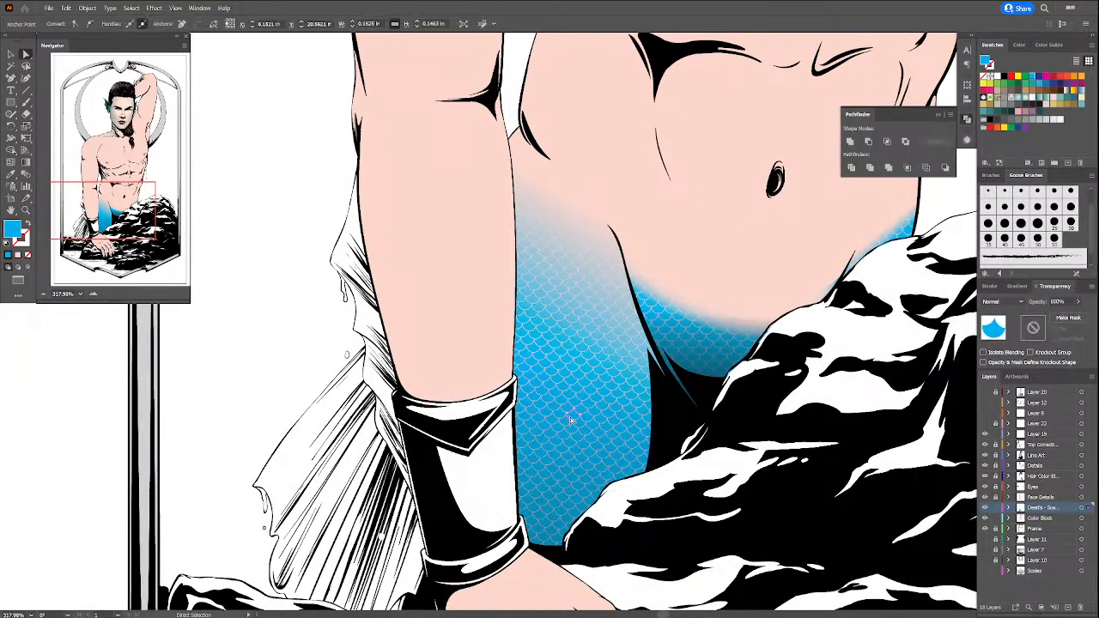
pyautogui.click(573, 419)
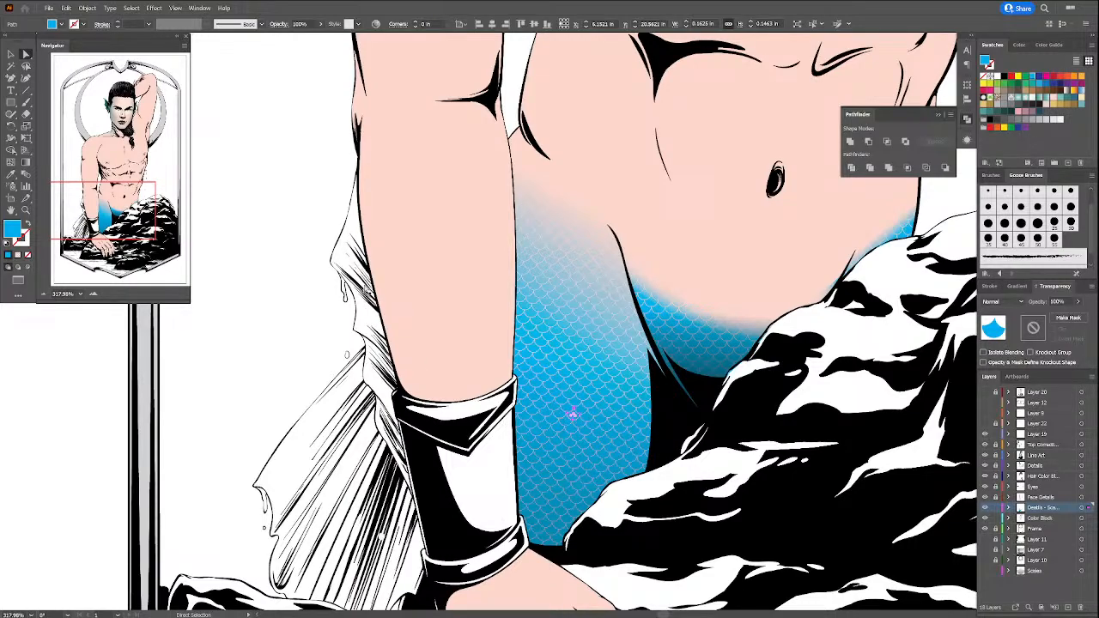
pyautogui.press('v')
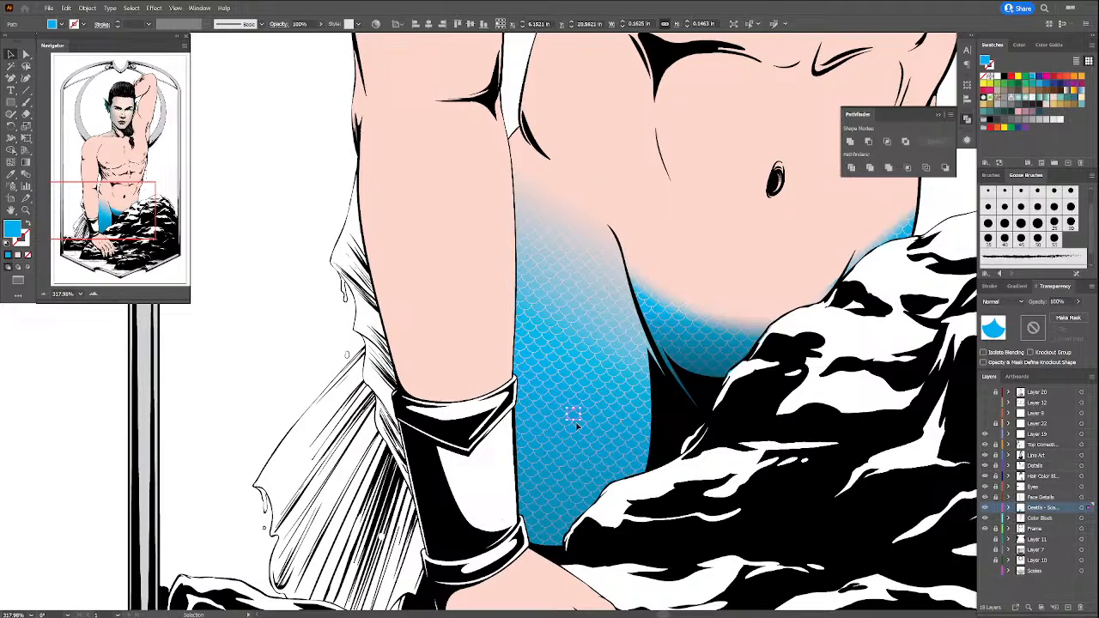
pyautogui.click(586, 433)
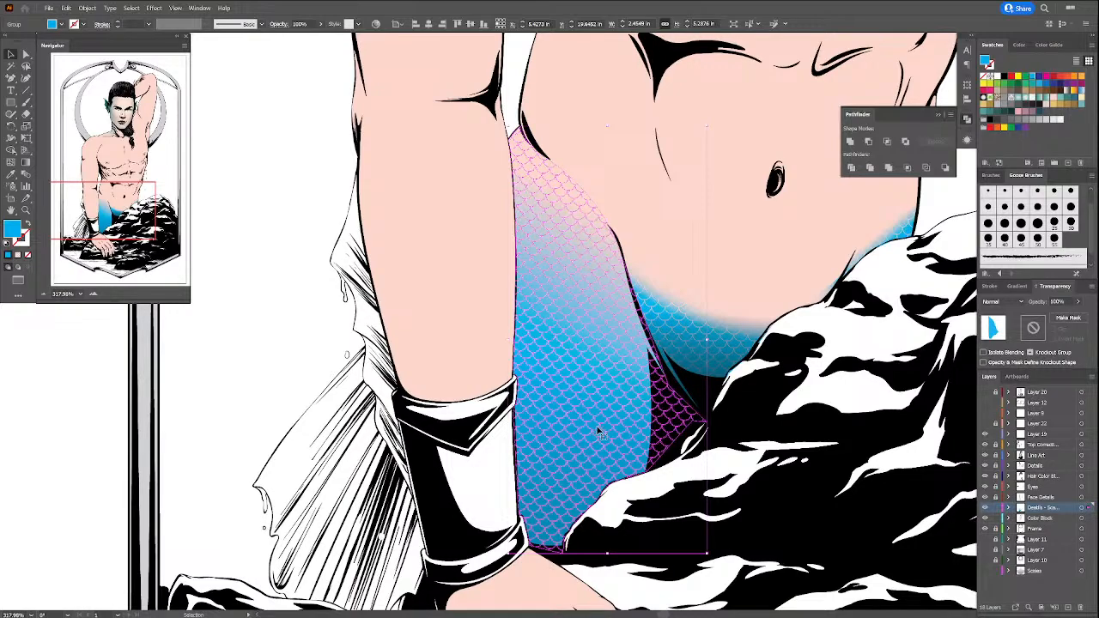
pyautogui.click(303, 314)
# Step: Select every blue tail scale sharing the same fill colour and fill them all with the teal-to-skin gradient swatch
pyautogui.press('a')
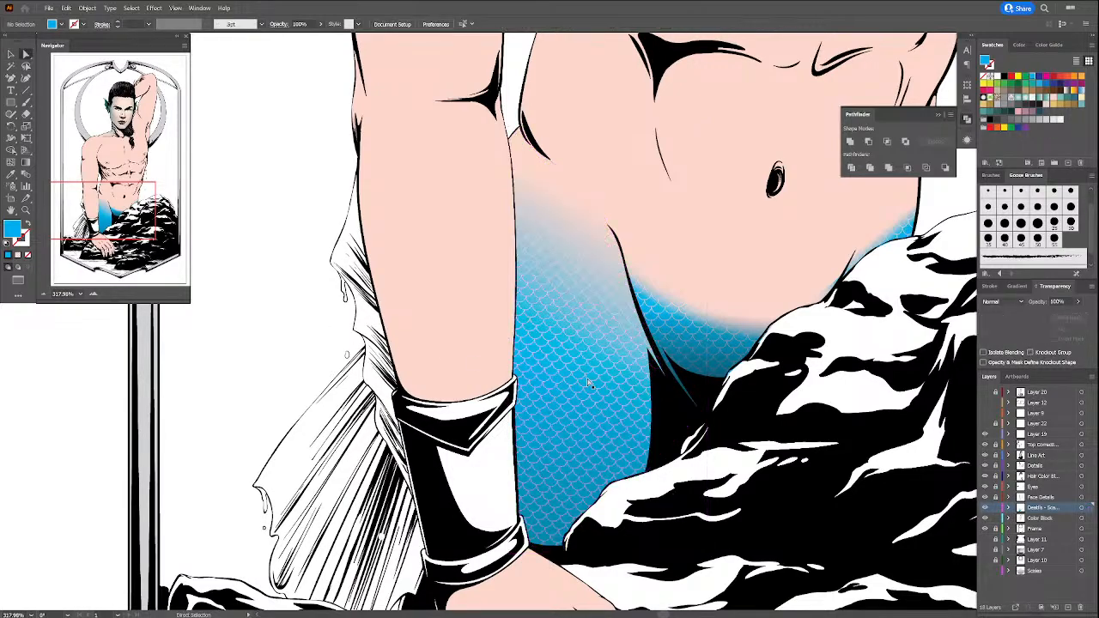
pyautogui.click(588, 374)
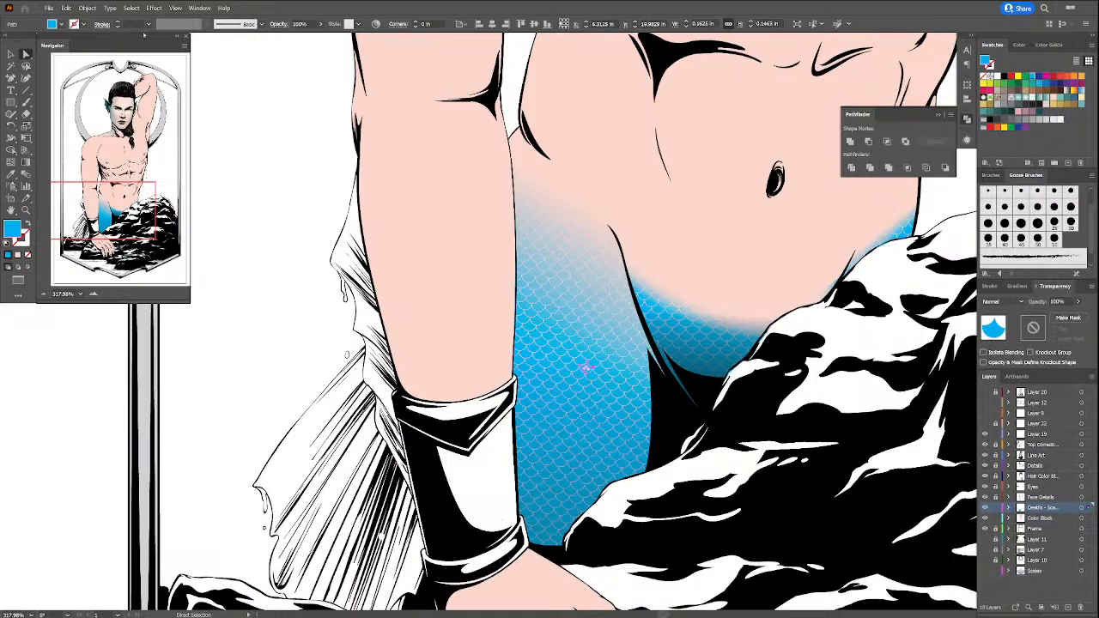
pyautogui.click(131, 8)
pyautogui.moveTo(206, 101)
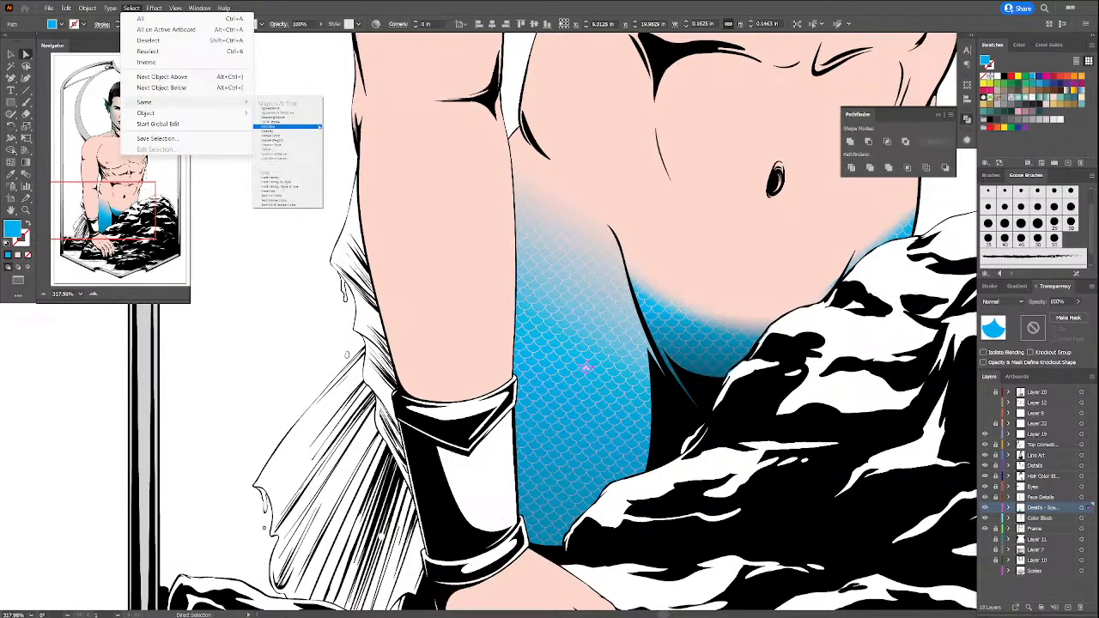
pyautogui.click(318, 122)
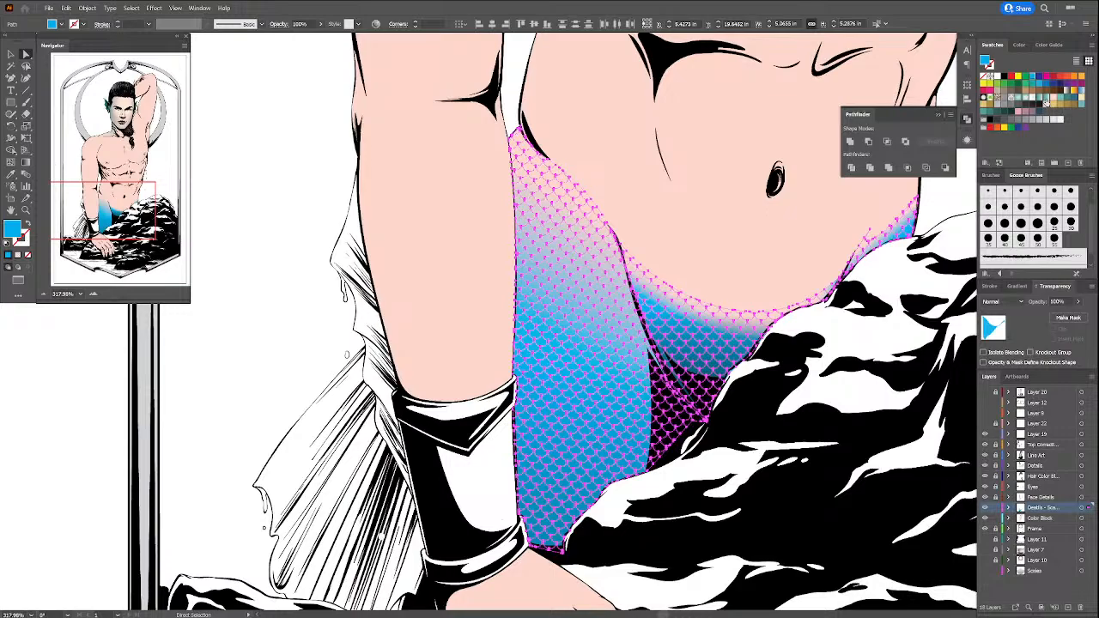
pyautogui.click(1045, 102)
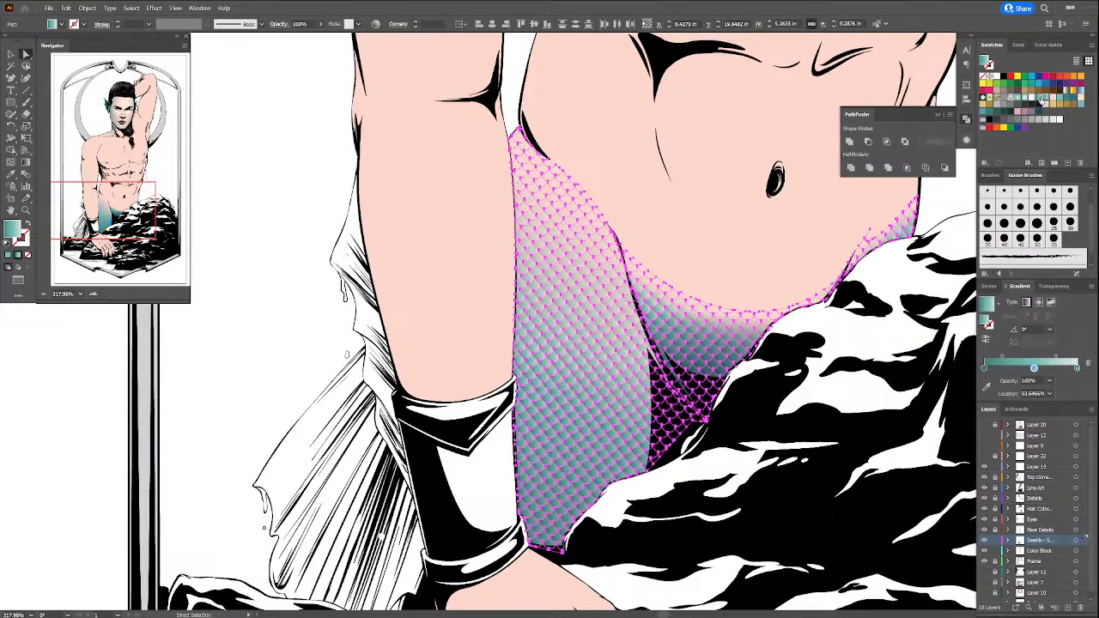
pyautogui.click(1040, 101)
# Step: Set the gradient angle of the selected scales to 90° and deselect them
pyautogui.click(1049, 329)
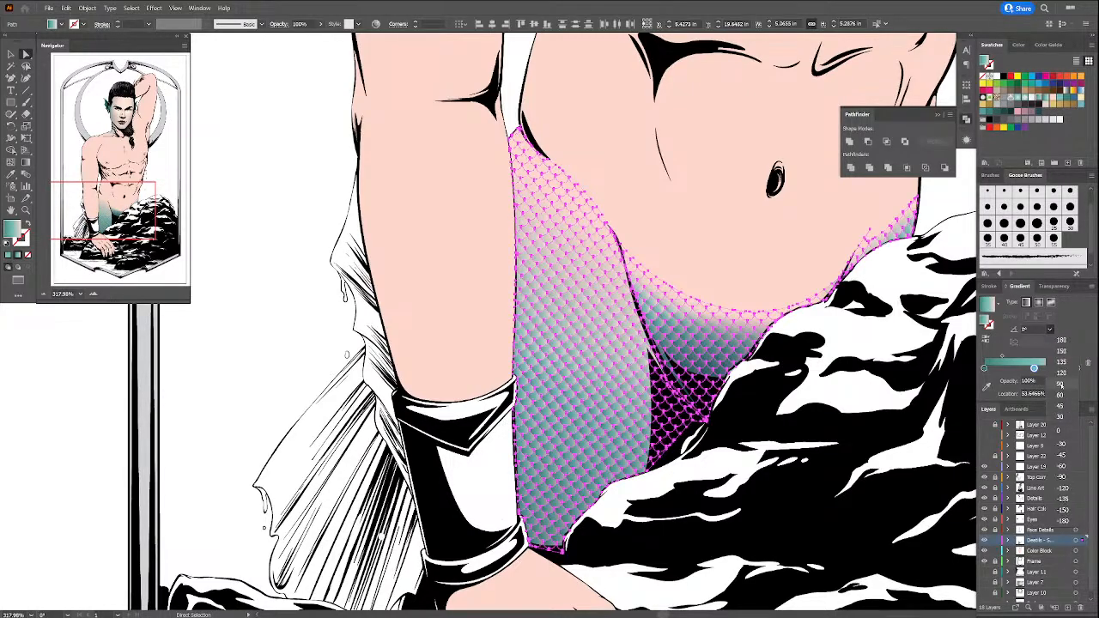
pyautogui.click(1061, 383)
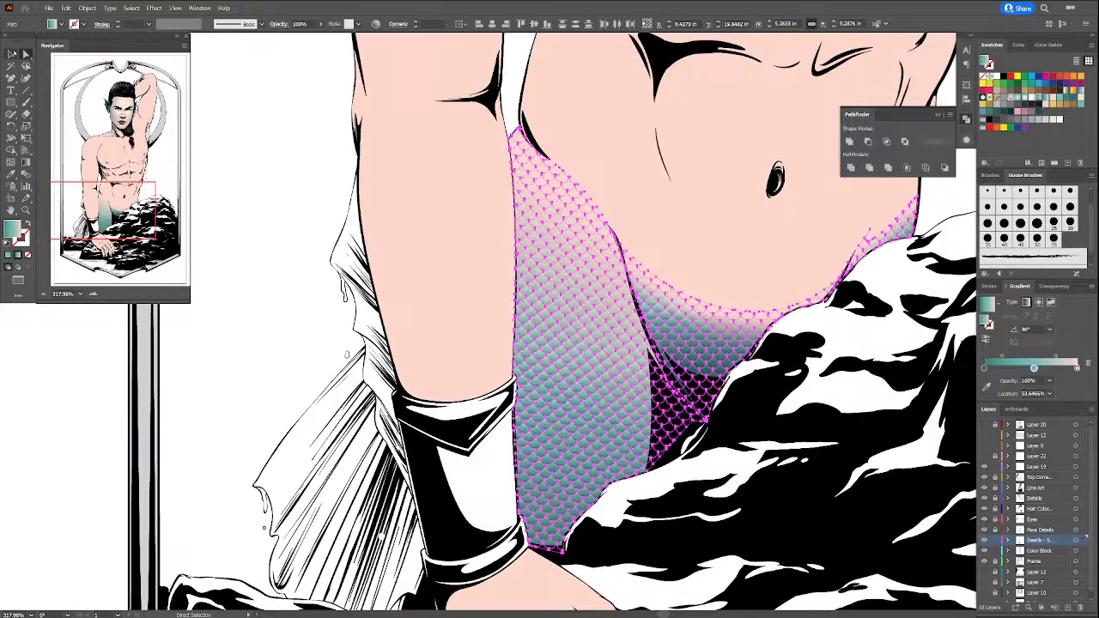
pyautogui.click(10, 53)
pyautogui.click(249, 189)
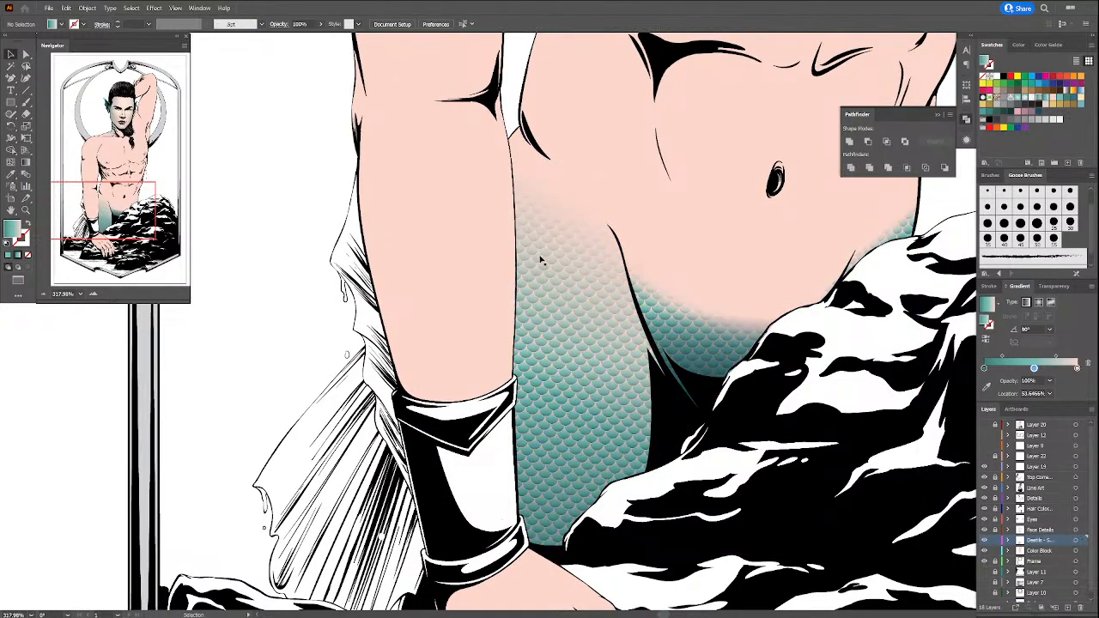
pyautogui.moveTo(550, 276); pyautogui.dragTo(430, 319)
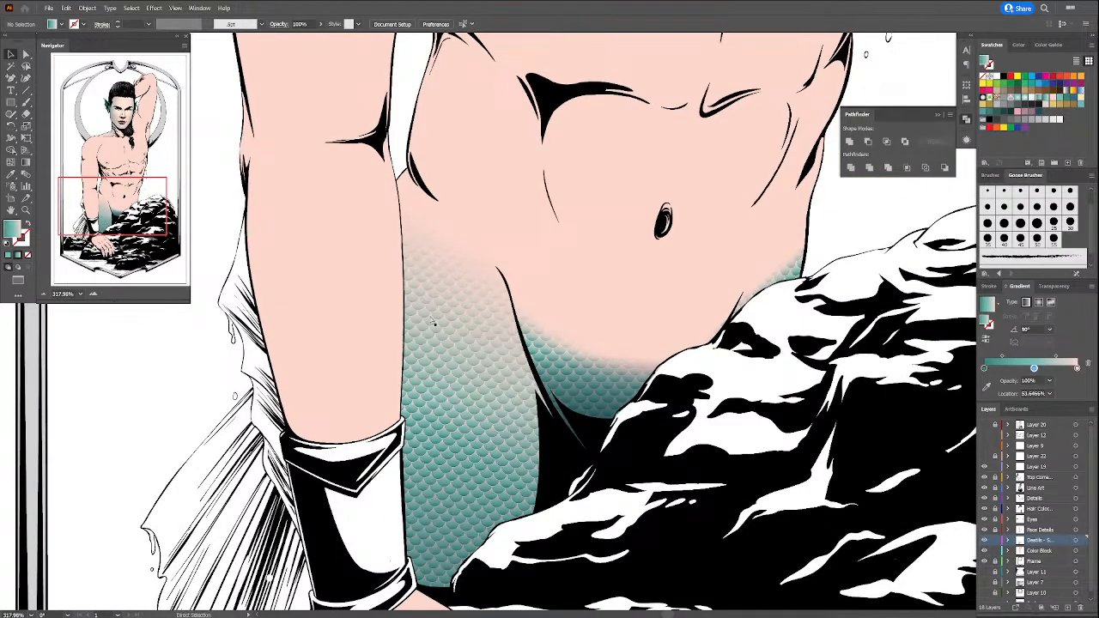
pyautogui.hotkey('ctrl', '-')
pyautogui.scroll(-1, 431, 319)
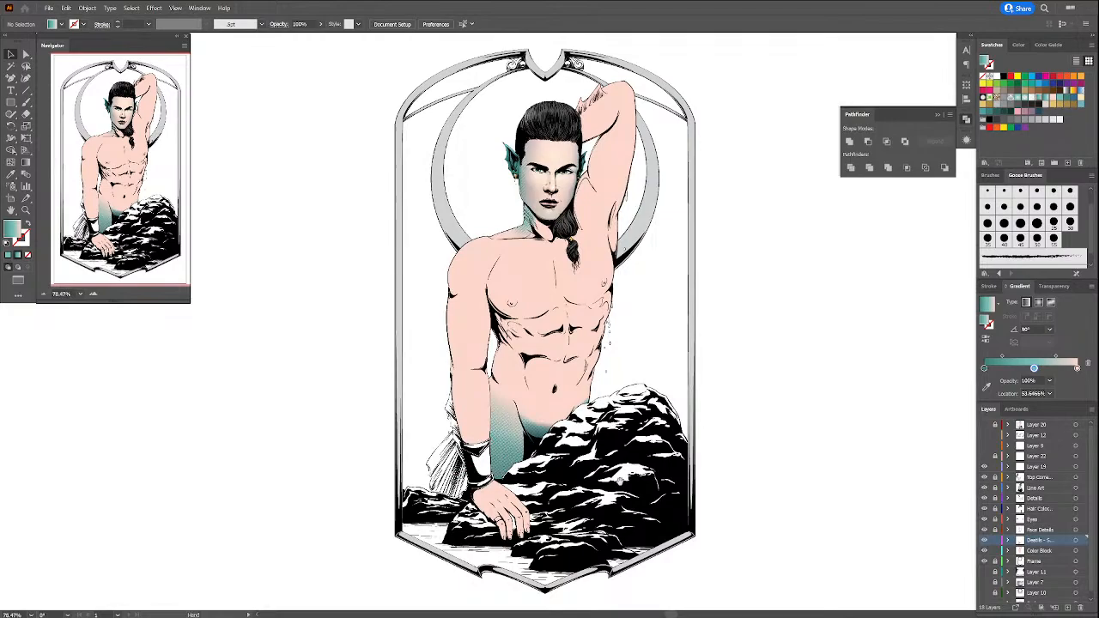
pyautogui.moveTo(620, 481); pyautogui.dragTo(660, 513)
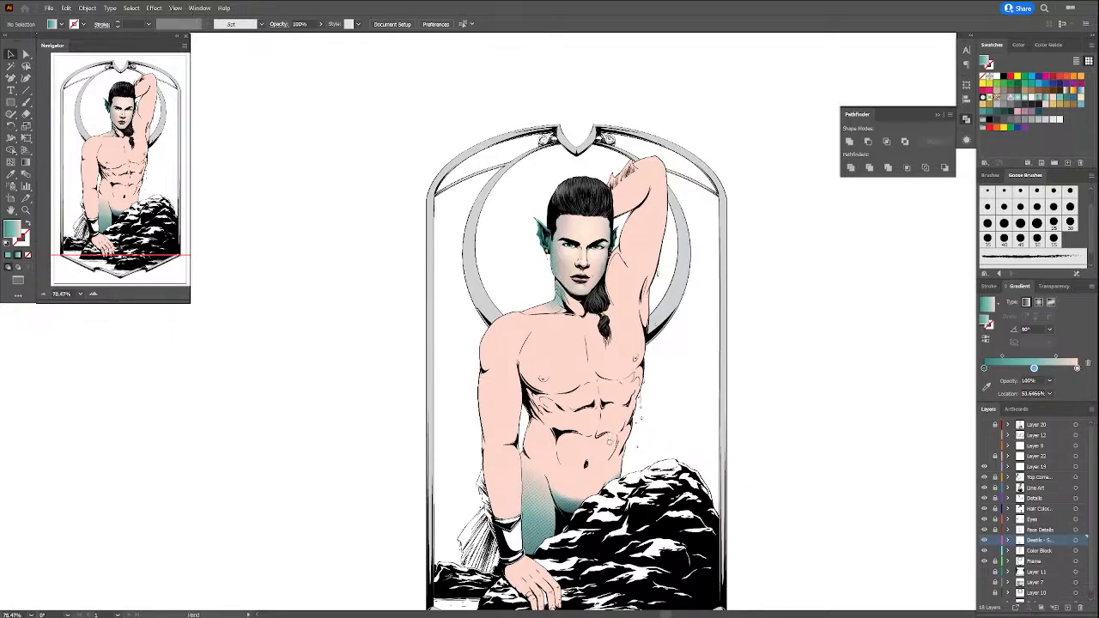
pyautogui.moveTo(610, 436)
pyautogui.mouseDown()
pyautogui.moveTo(615, 469)
pyautogui.moveTo(621, 428)
pyautogui.mouseUp()
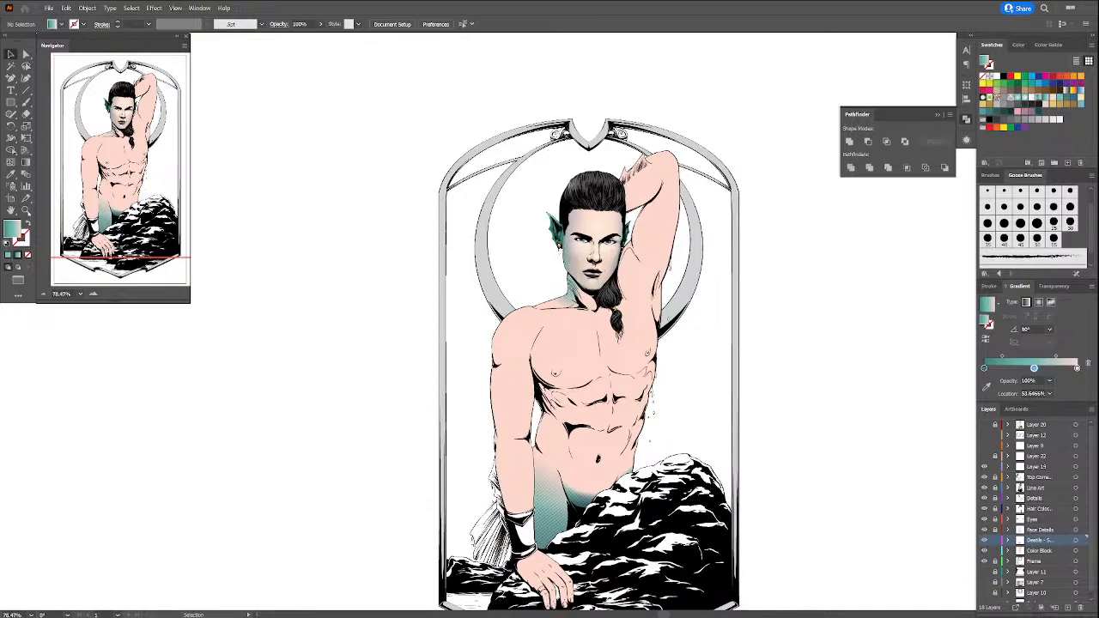
# Step: Unlock all locked artwork in the illustration and clear the selection
pyautogui.click(25, 209)
pyautogui.moveTo(354, 373); pyautogui.dragTo(623, 574)
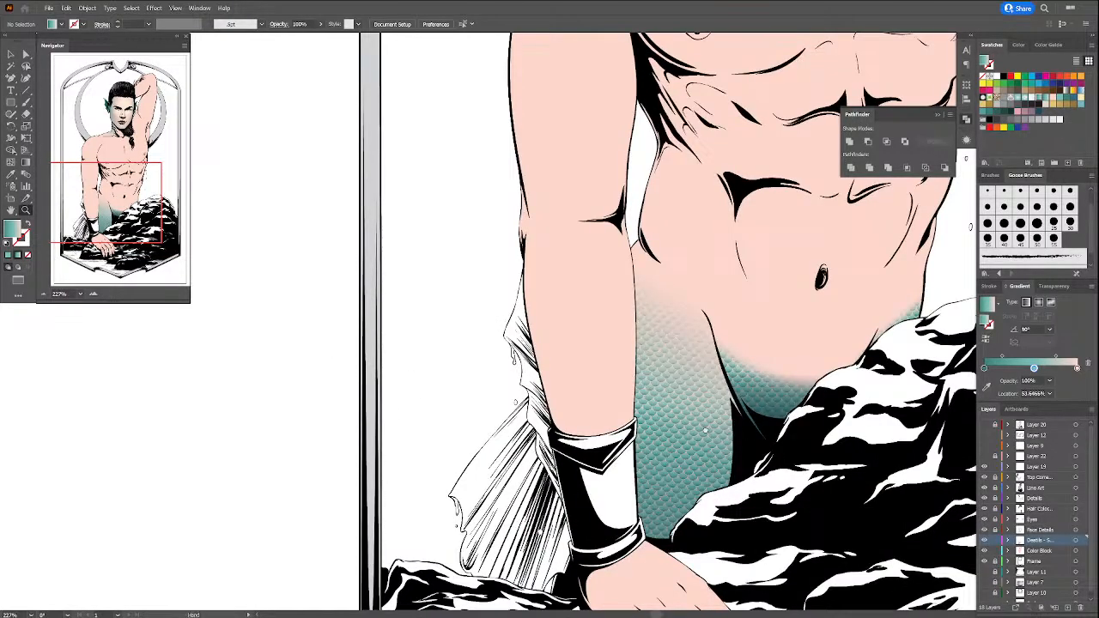
pyautogui.moveTo(705, 430); pyautogui.dragTo(588, 396)
pyautogui.press('a')
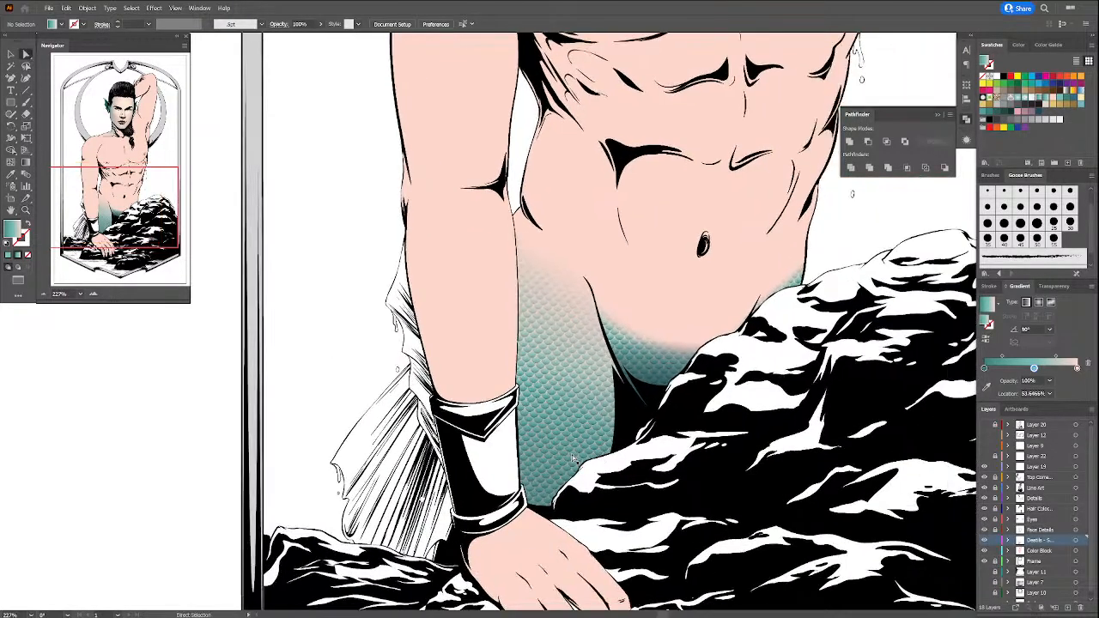
pyautogui.click(572, 455)
pyautogui.press('v')
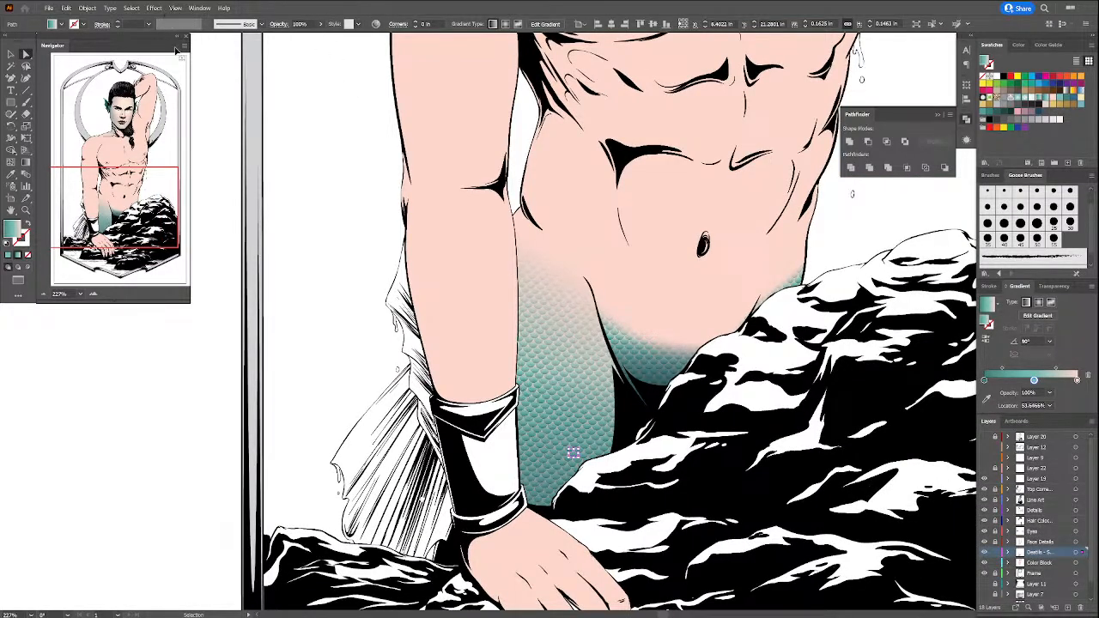
pyautogui.click(86, 8)
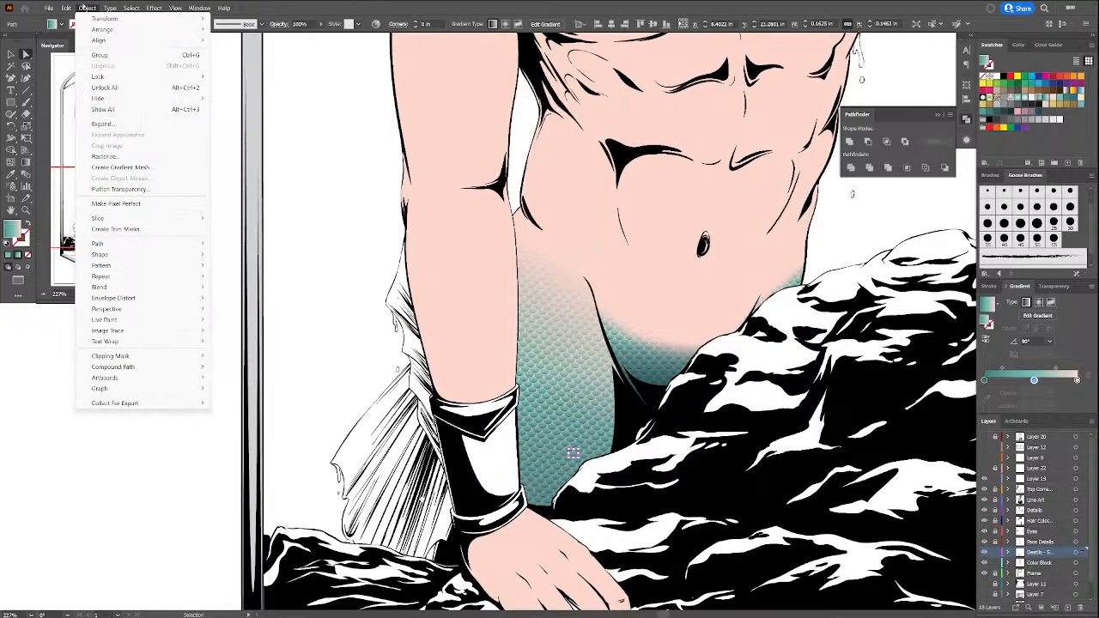
pyautogui.click(148, 89)
pyautogui.click(225, 221)
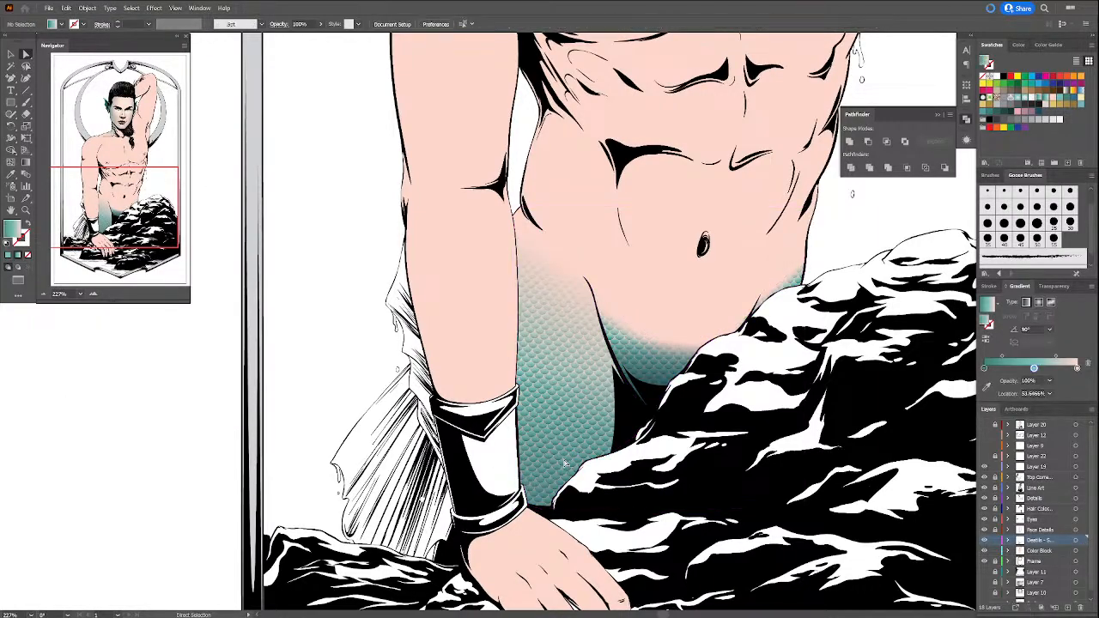
# Step: Recolour the dark end of the near thigh's shading gradient with a dark green swatch and deselect the shape
pyautogui.click(564, 457)
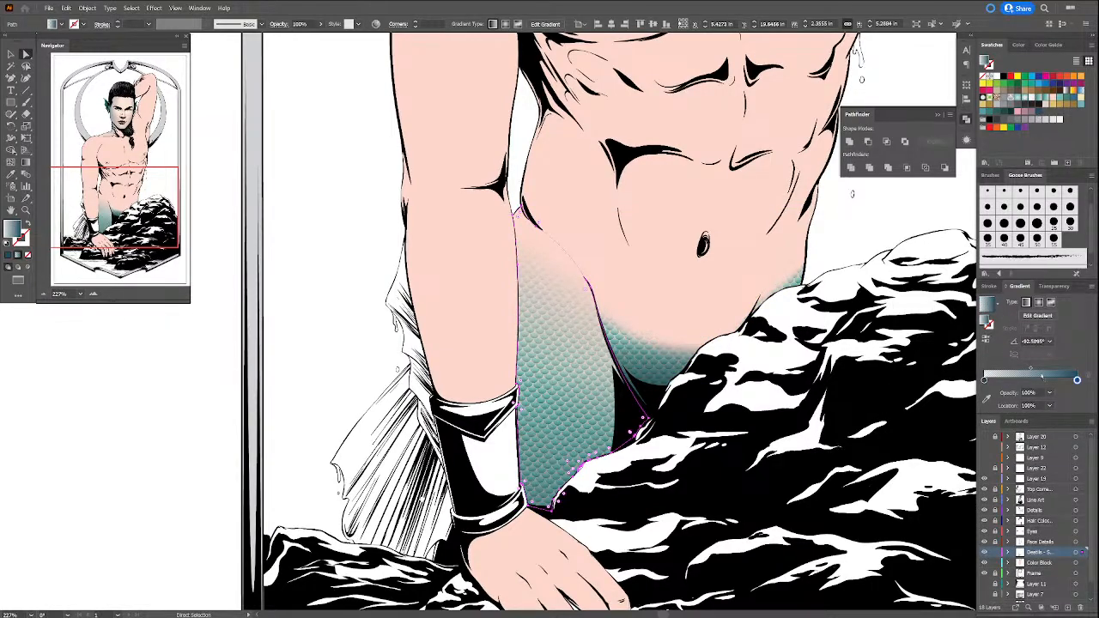
pyautogui.click(985, 378)
pyautogui.click(1077, 380)
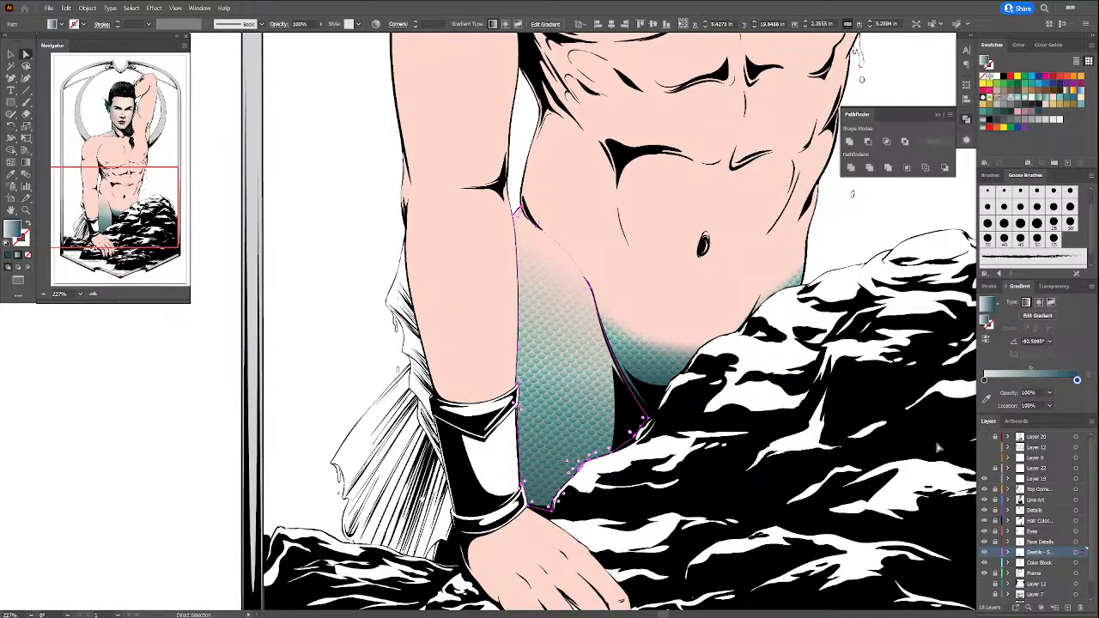
pyautogui.click(1054, 286)
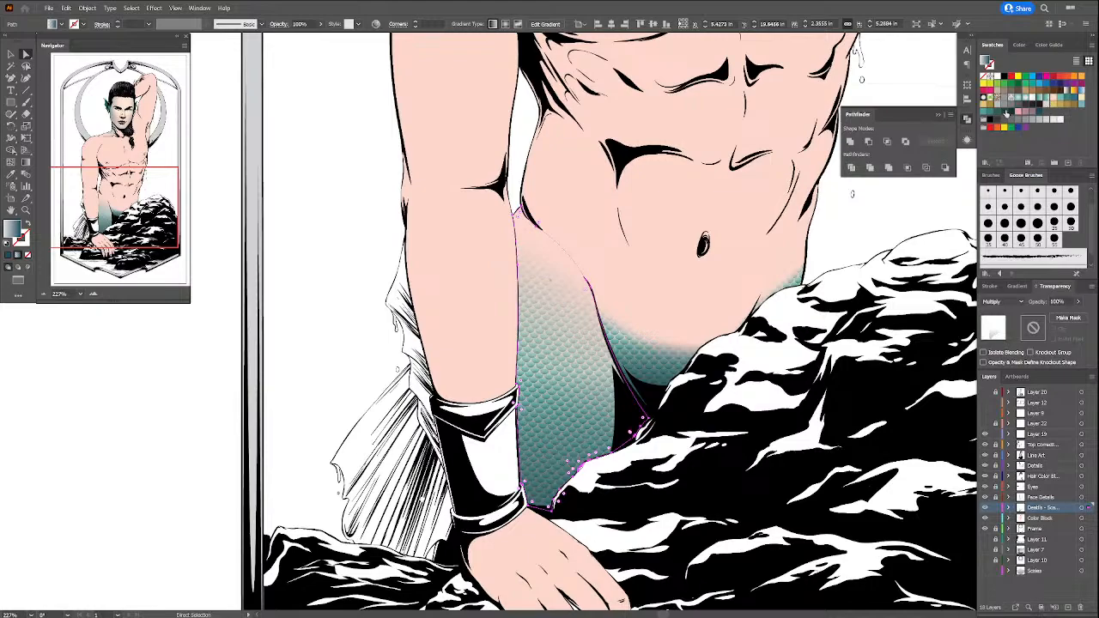
pyautogui.click(1016, 286)
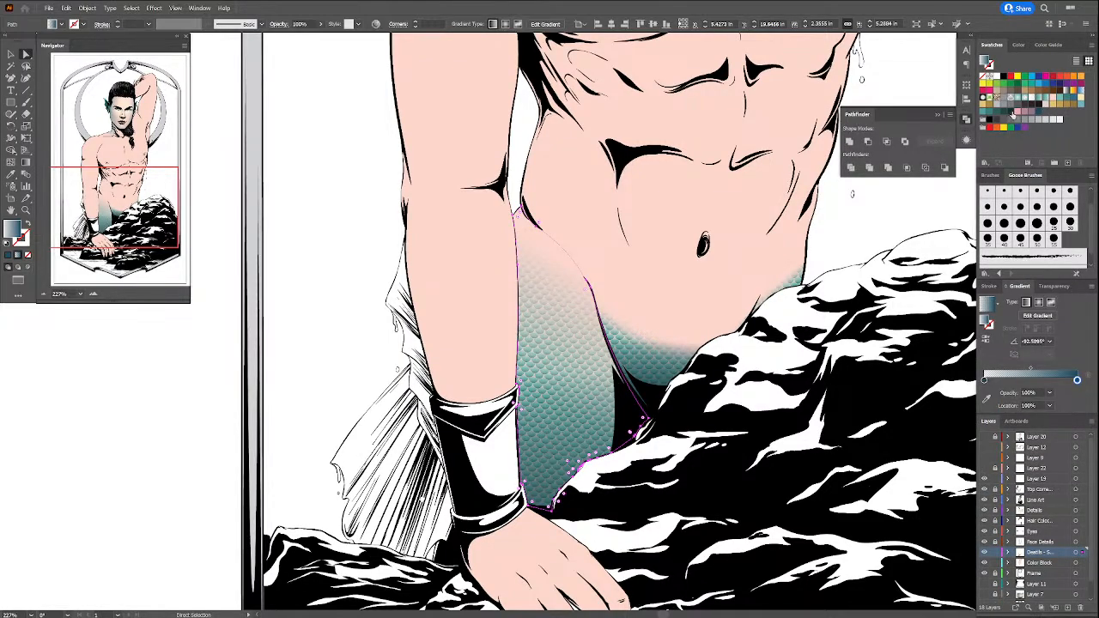
pyautogui.click(985, 380)
pyautogui.click(1077, 379)
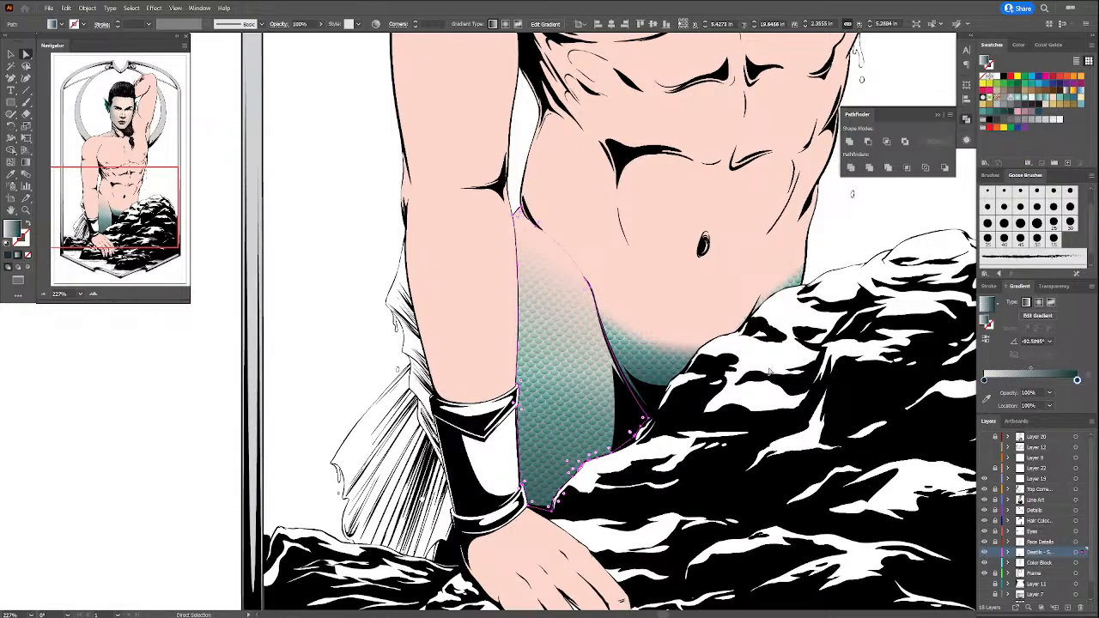
pyautogui.moveTo(627, 151); pyautogui.dragTo(509, 419)
pyautogui.scroll(5, 552, 334)
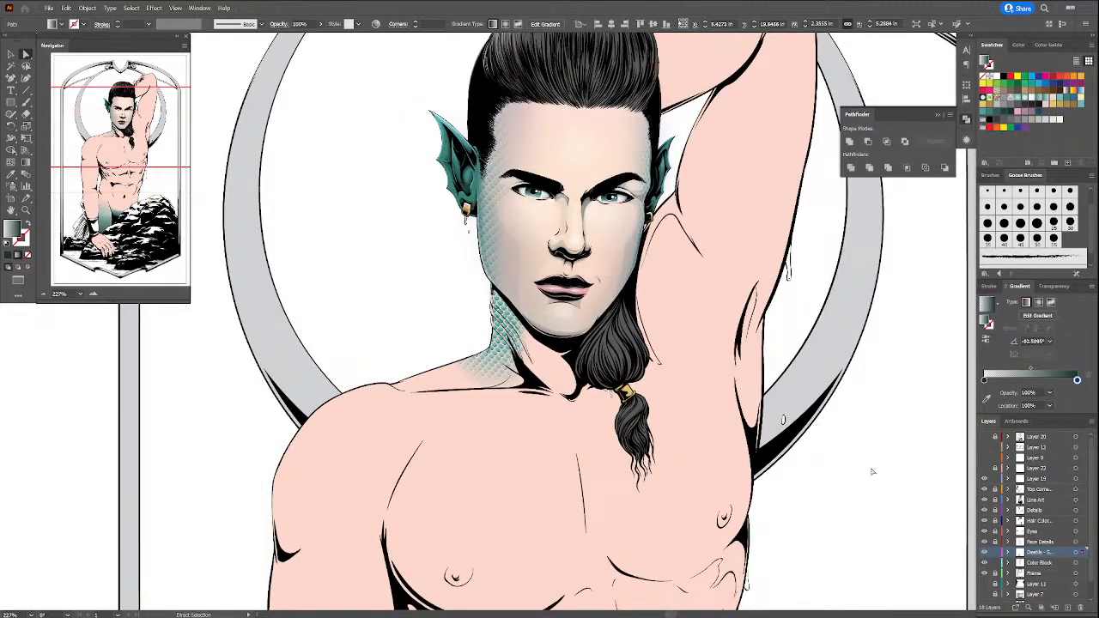
pyautogui.keyDown('ctrl'); pyautogui.click(872, 470); pyautogui.keyUp('ctrl')
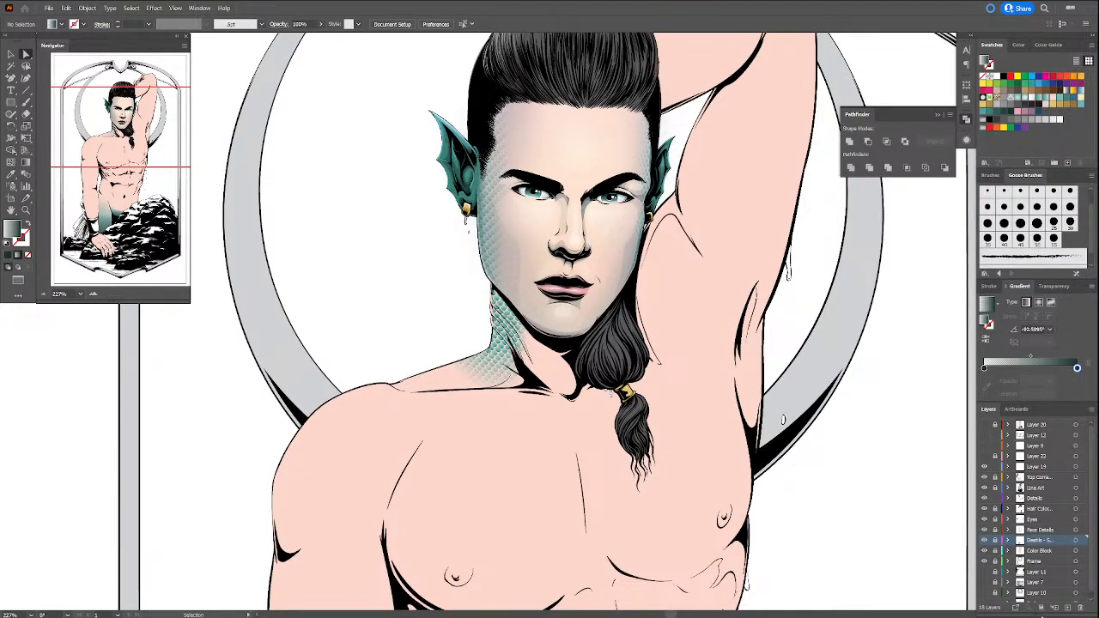
# Step: Set up a 2 pt paintbrush with a dark grey stroke on the Details layer and try a strand on the braid beside the jaw
pyautogui.press('z')
pyautogui.moveTo(513, 230); pyautogui.dragTo(707, 467)
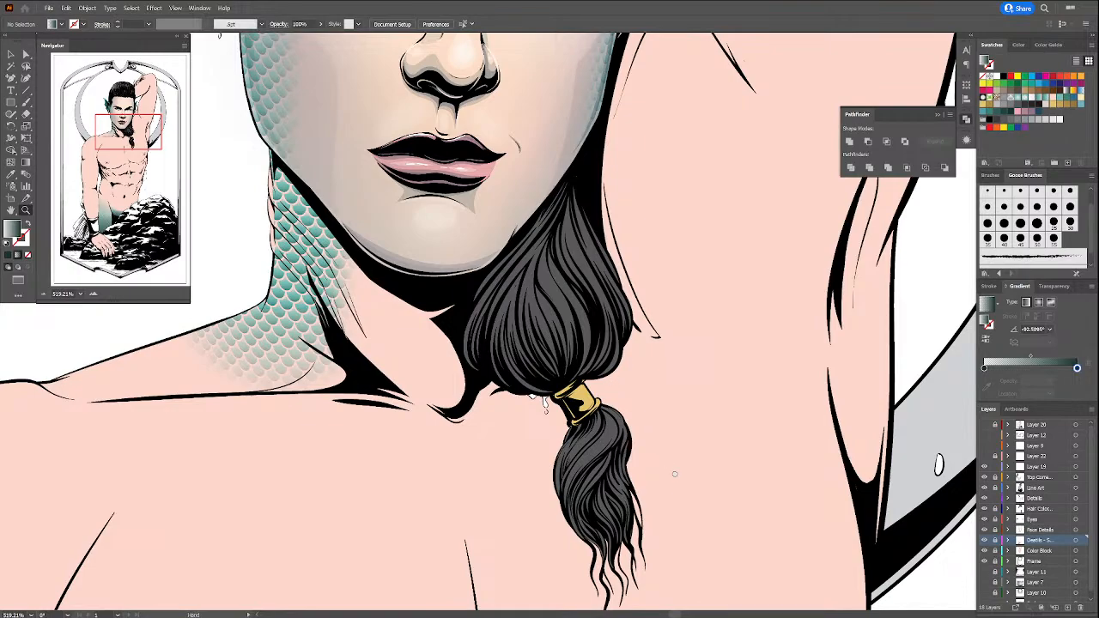
pyautogui.moveTo(707, 455); pyautogui.dragTo(720, 529)
pyautogui.moveTo(658, 405); pyautogui.dragTo(675, 429)
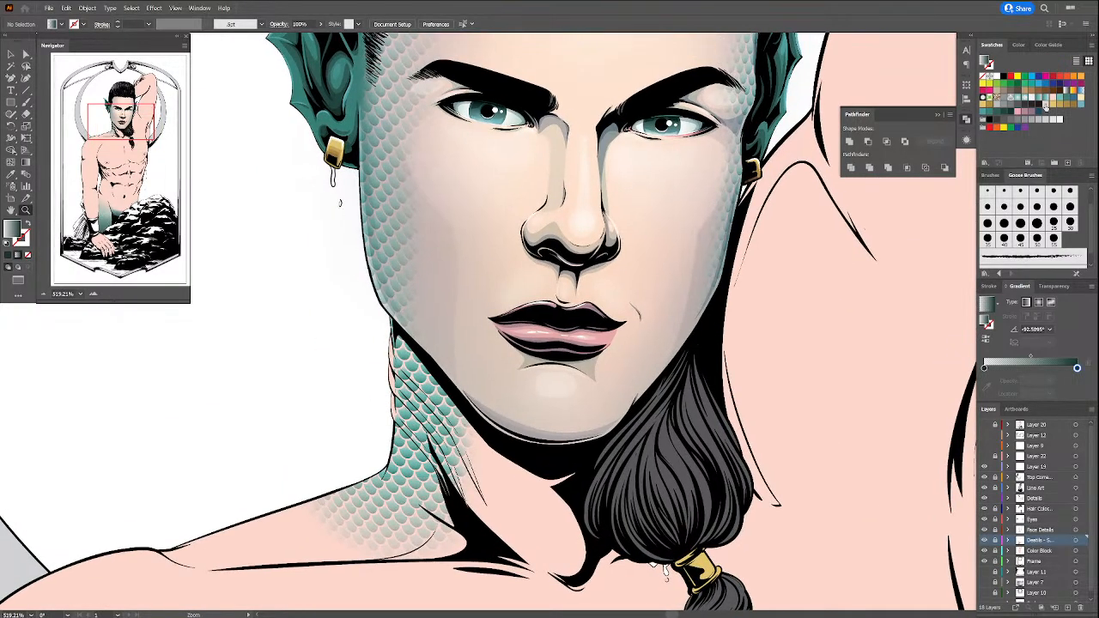
pyautogui.click(1031, 105)
pyautogui.press('b')
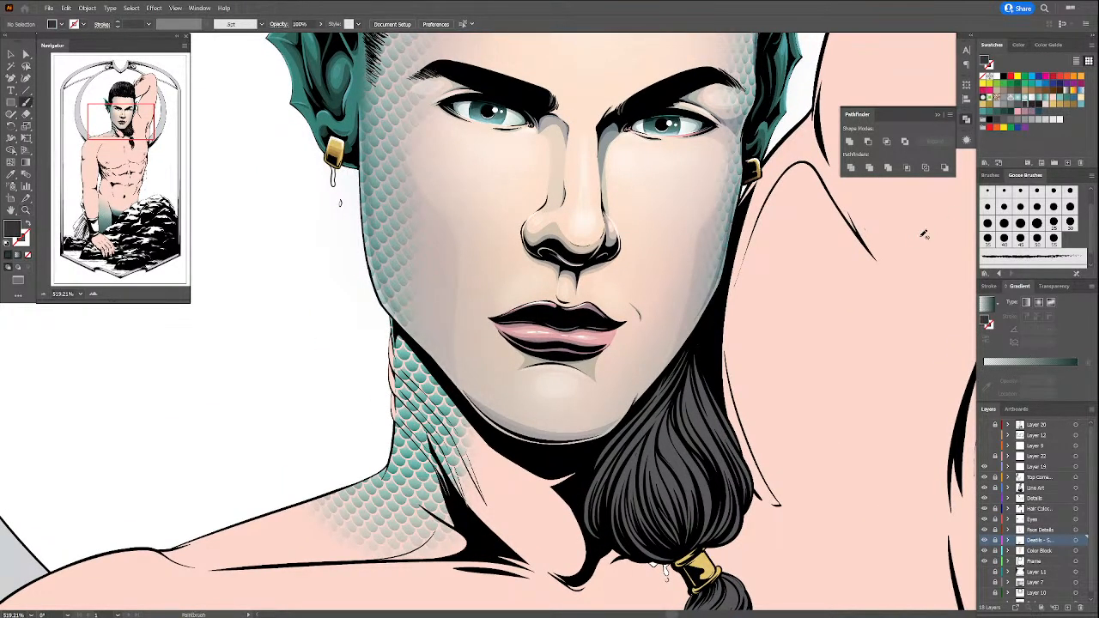
pyautogui.moveTo(702, 451); pyautogui.dragTo(661, 455)
pyautogui.hotkey('shift', 'x')
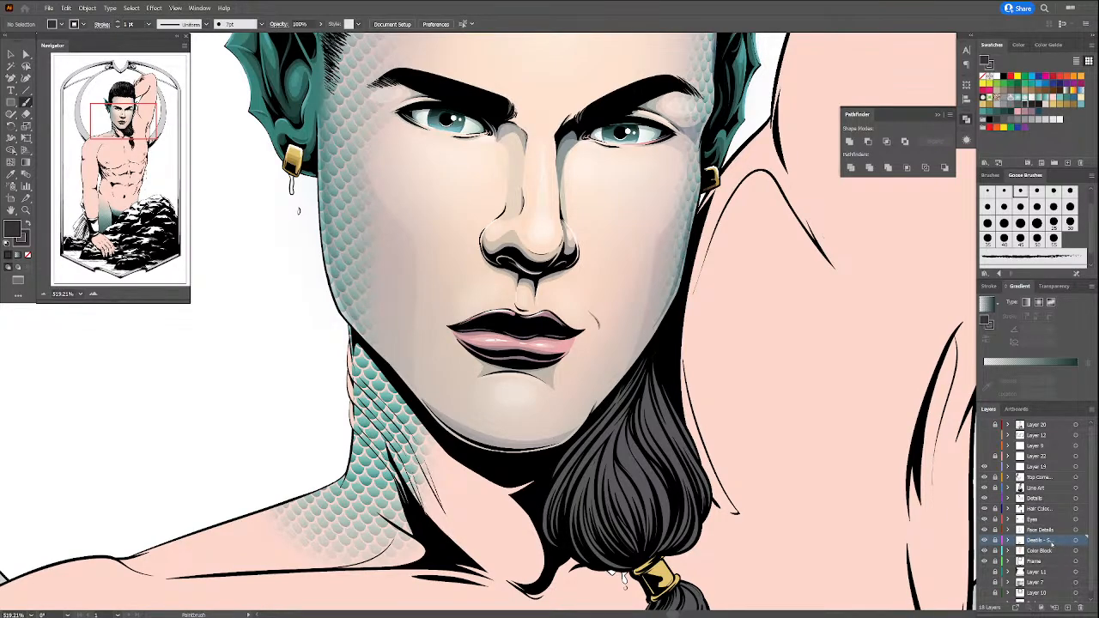
pyautogui.click(1049, 498)
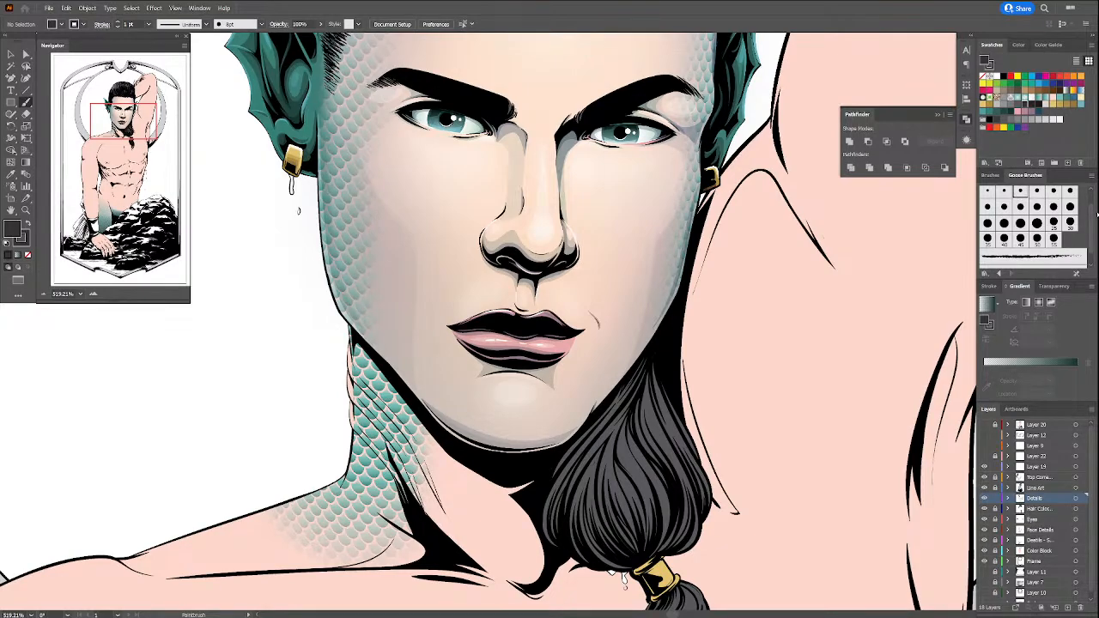
pyautogui.scroll(1, 1021, 249)
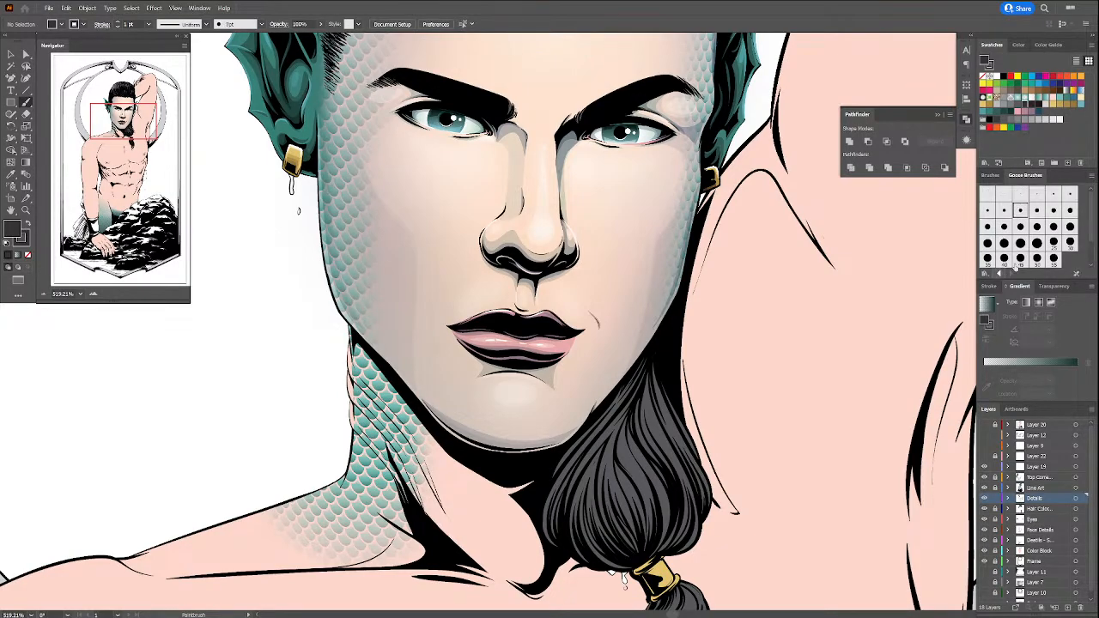
pyautogui.click(1037, 194)
pyautogui.moveTo(590, 430); pyautogui.dragTo(652, 335)
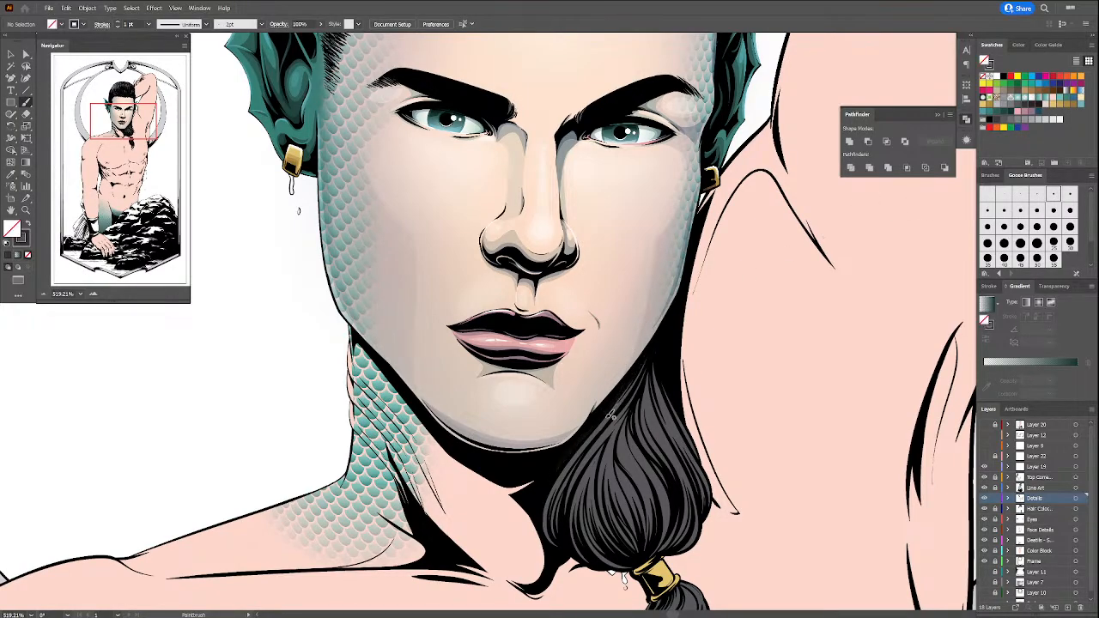
# Step: Make the dark grey stroke active and paint thin hair strands along the outer edges of the braid's large upper section
pyautogui.click(1055, 286)
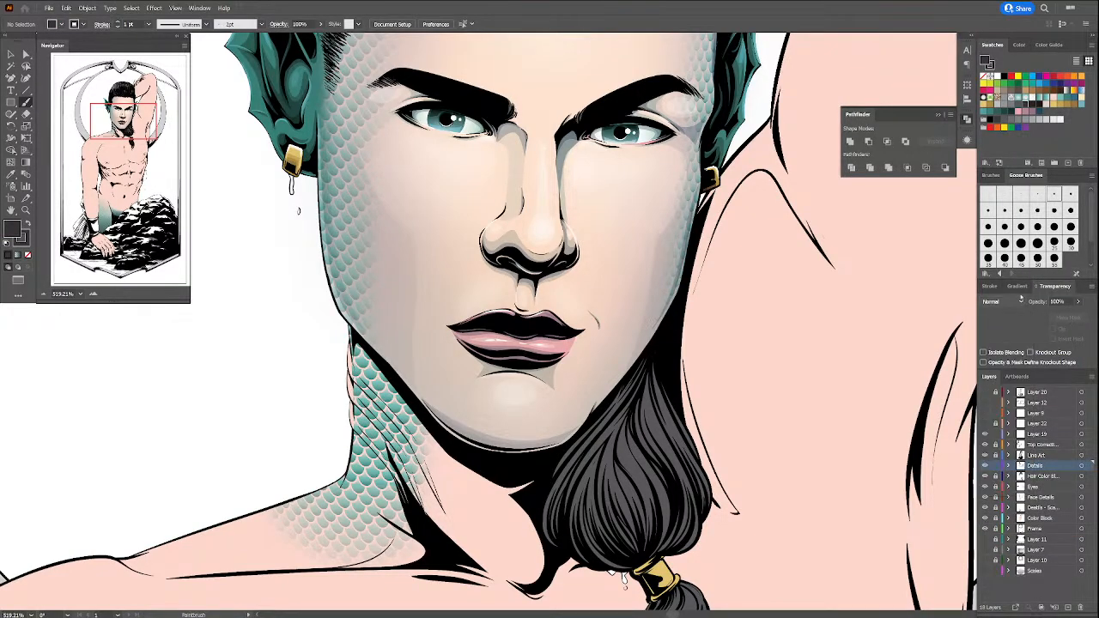
pyautogui.click(1019, 286)
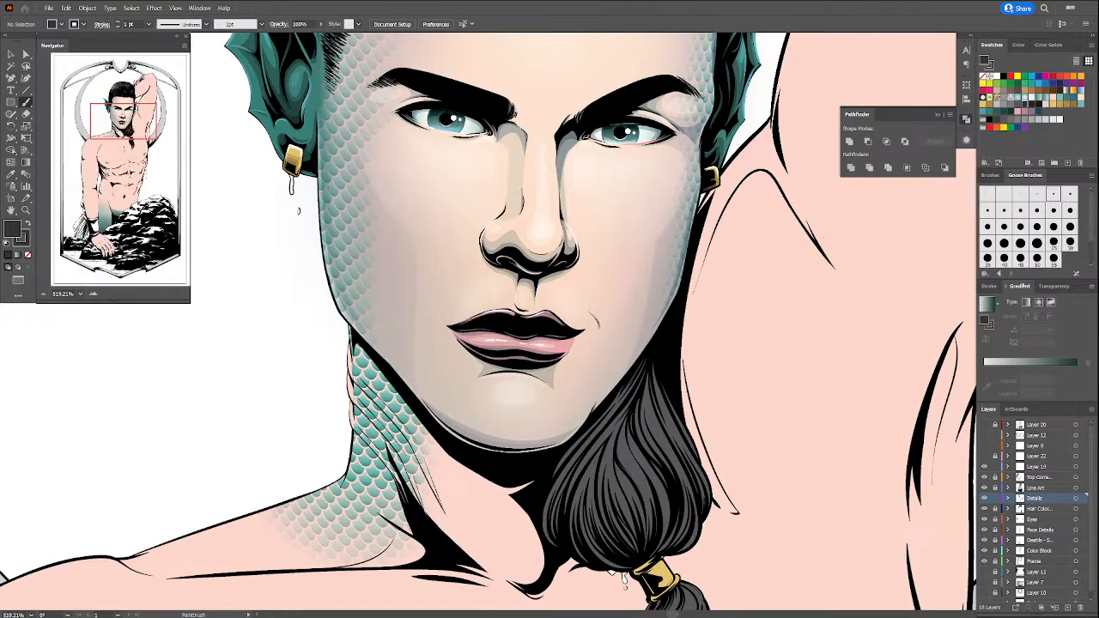
pyautogui.press('x')
pyautogui.click(1001, 286)
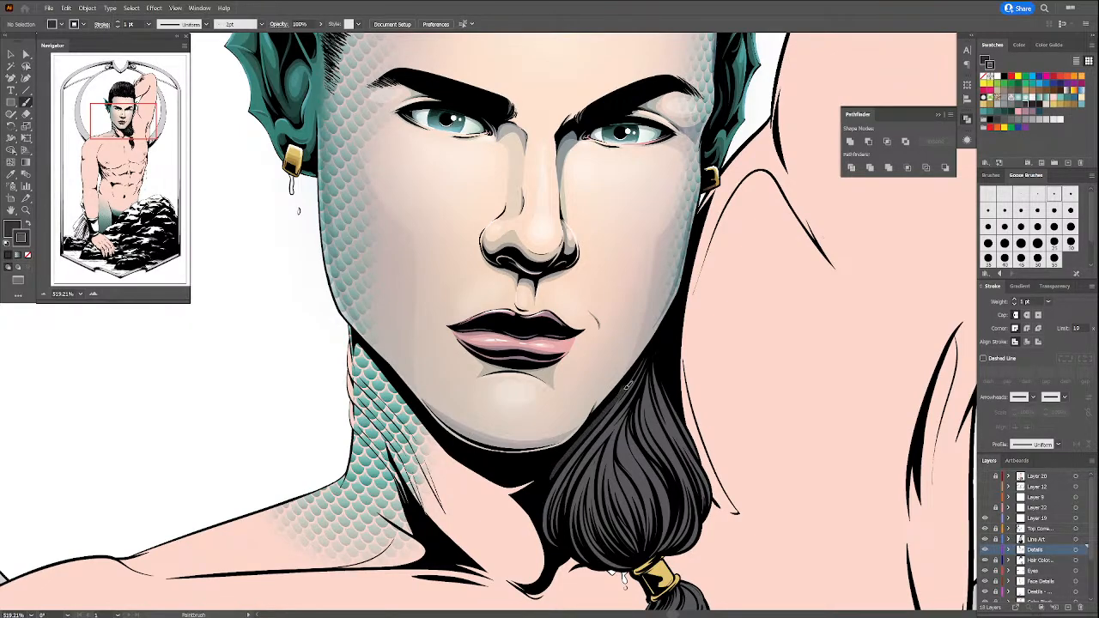
pyautogui.moveTo(619, 390); pyautogui.dragTo(644, 352)
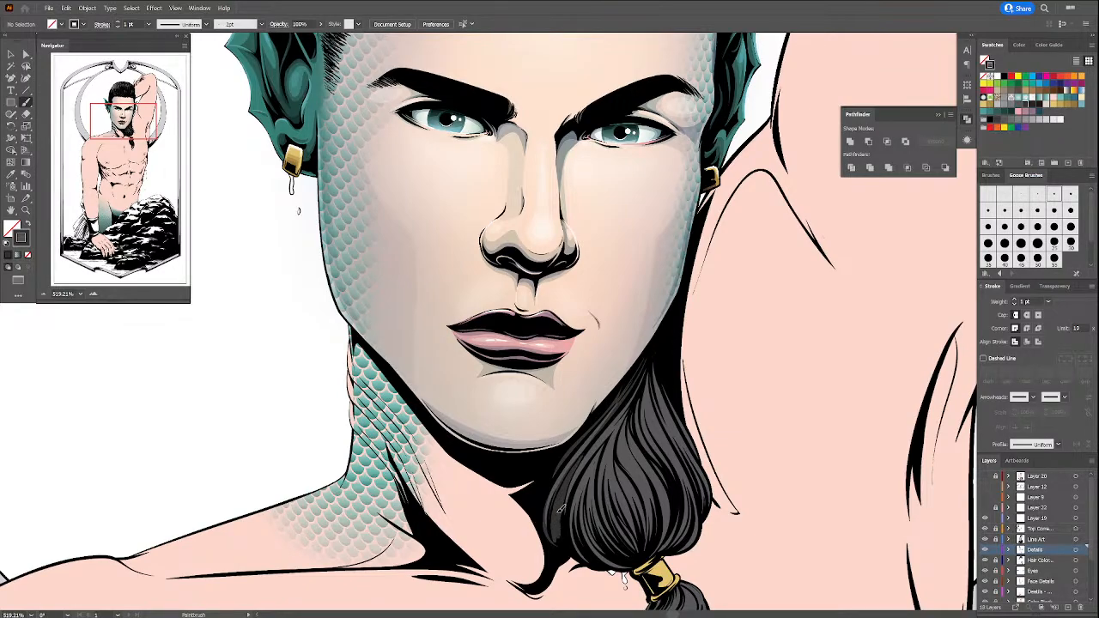
pyautogui.moveTo(560, 530); pyautogui.dragTo(560, 508)
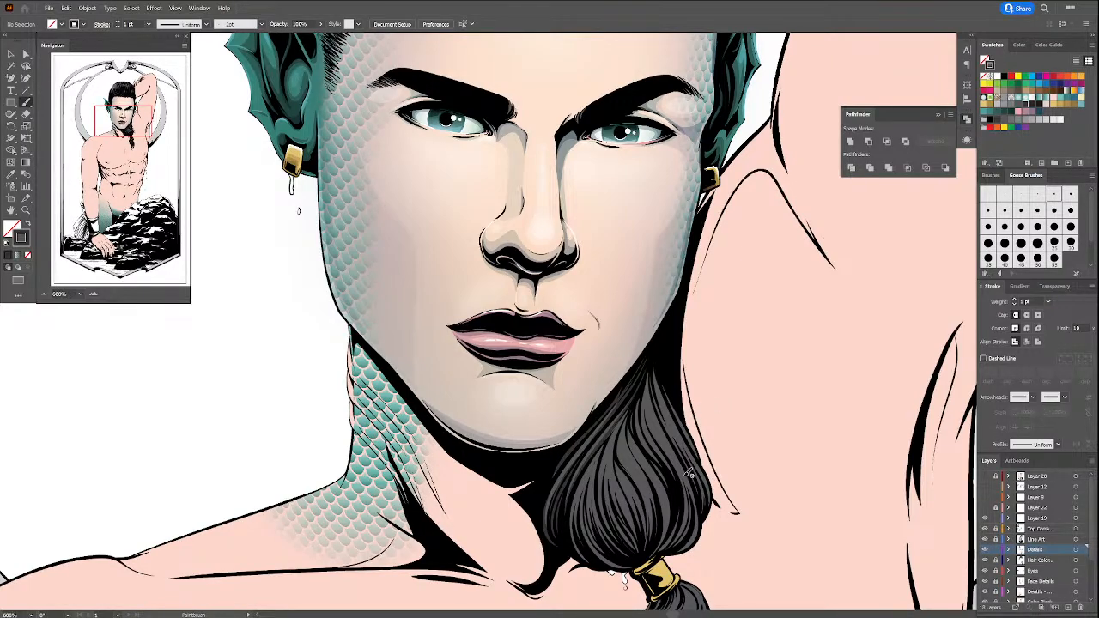
pyautogui.moveTo(710, 468); pyautogui.dragTo(693, 379)
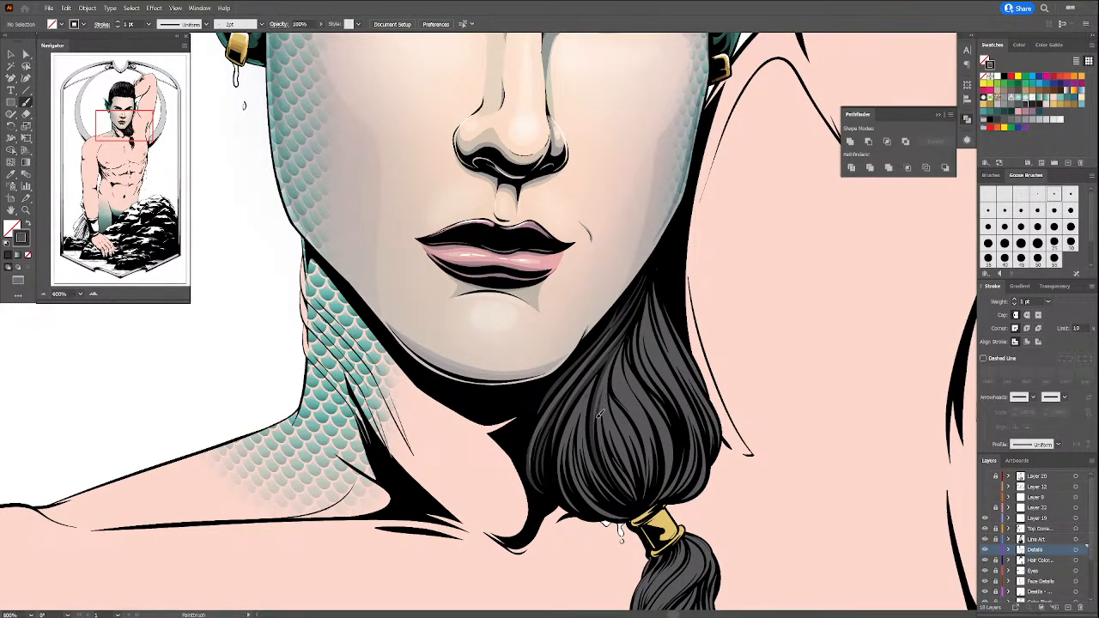
# Step: Paint long dark grey strands down the centre and outer side of the braid's upper section
pyautogui.moveTo(599, 413)
pyautogui.mouseDown()
pyautogui.moveTo(611, 466)
pyautogui.moveTo(649, 506)
pyautogui.mouseUp()
pyautogui.moveTo(629, 442); pyautogui.dragTo(635, 493)
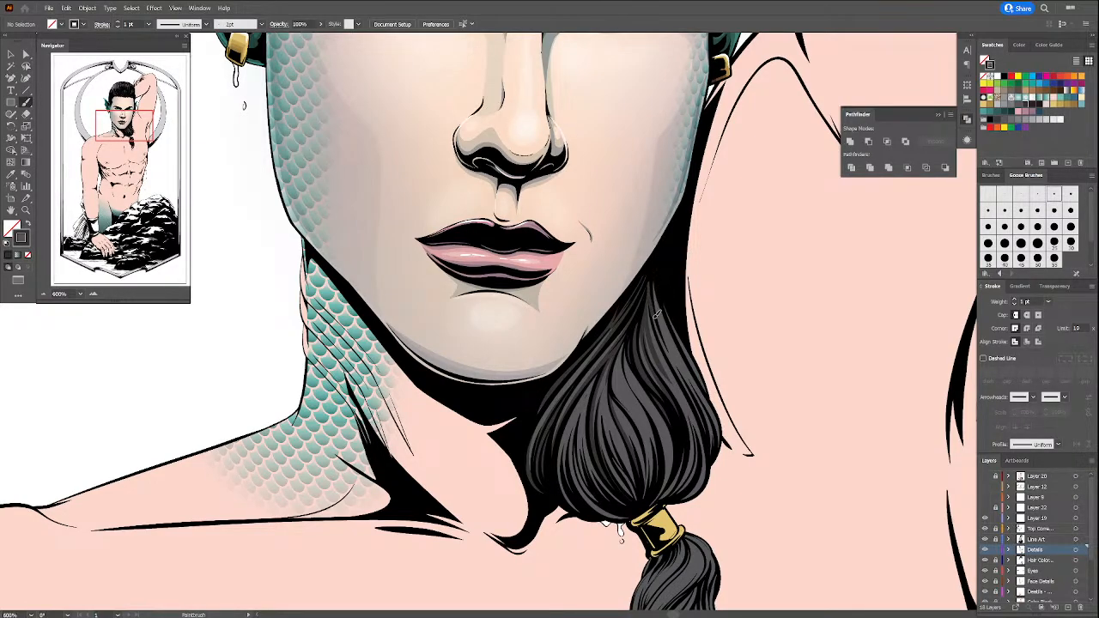
pyautogui.moveTo(656, 315); pyautogui.dragTo(710, 445)
pyautogui.moveTo(658, 296); pyautogui.dragTo(723, 445)
pyautogui.moveTo(664, 304); pyautogui.dragTo(693, 360)
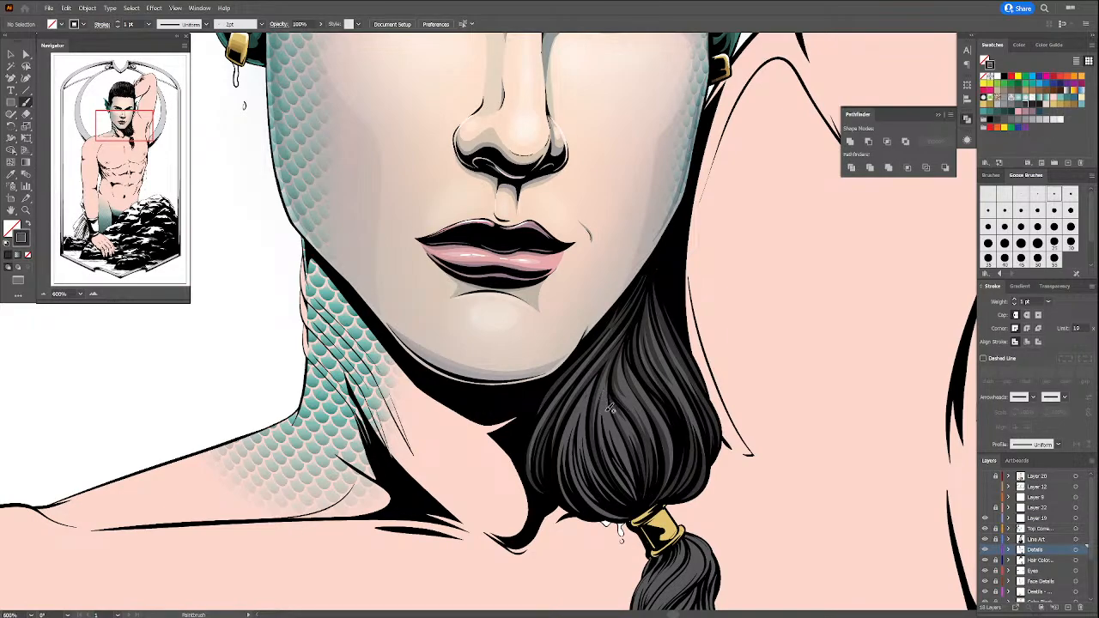
pyautogui.moveTo(603, 417); pyautogui.dragTo(618, 468)
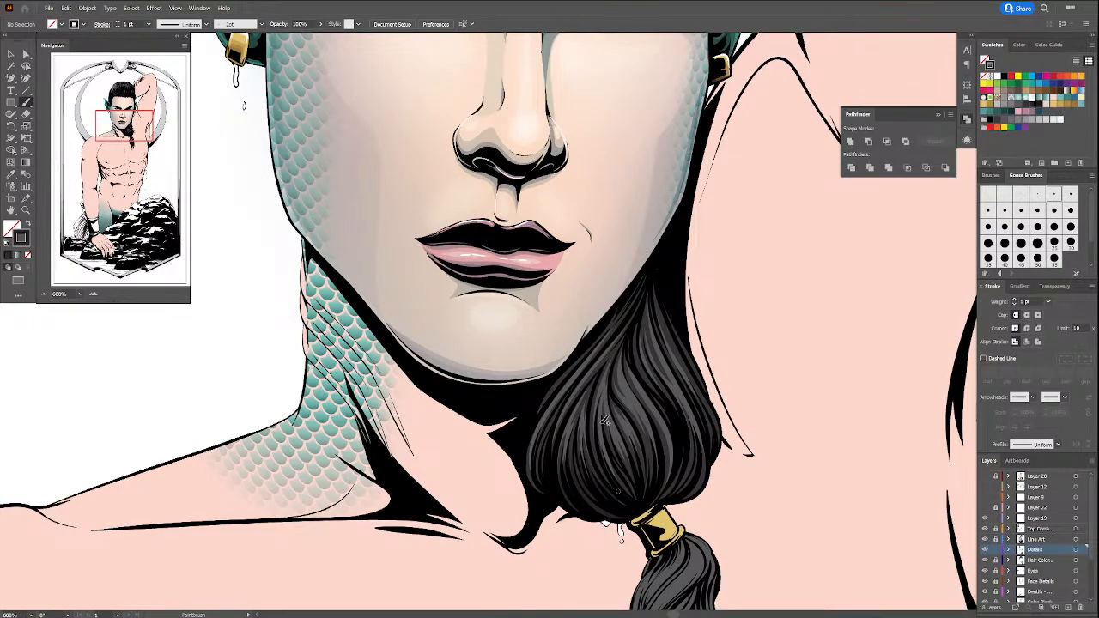
# Step: Fill the remaining gaps in the braid's upper section with fine dark strands, from its top down to the gold band
pyautogui.moveTo(593, 392)
pyautogui.mouseDown()
pyautogui.moveTo(587, 437)
pyautogui.moveTo(610, 485)
pyautogui.mouseUp()
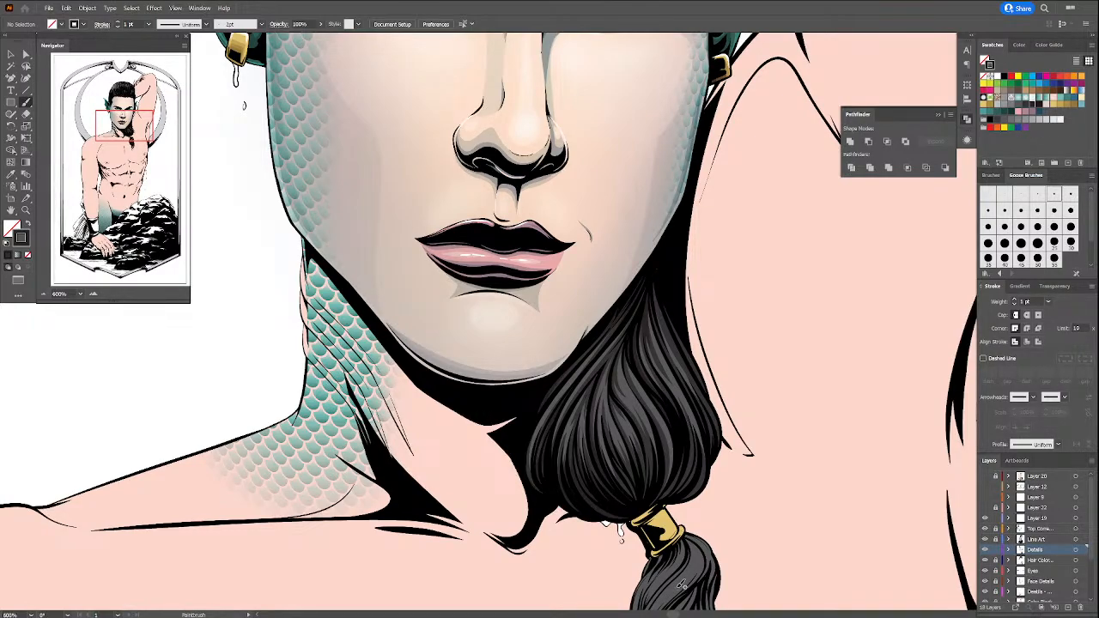
pyautogui.moveTo(658, 293); pyautogui.dragTo(697, 379)
pyautogui.moveTo(651, 273)
pyautogui.mouseDown()
pyautogui.moveTo(663, 322)
pyautogui.moveTo(730, 427)
pyautogui.mouseUp()
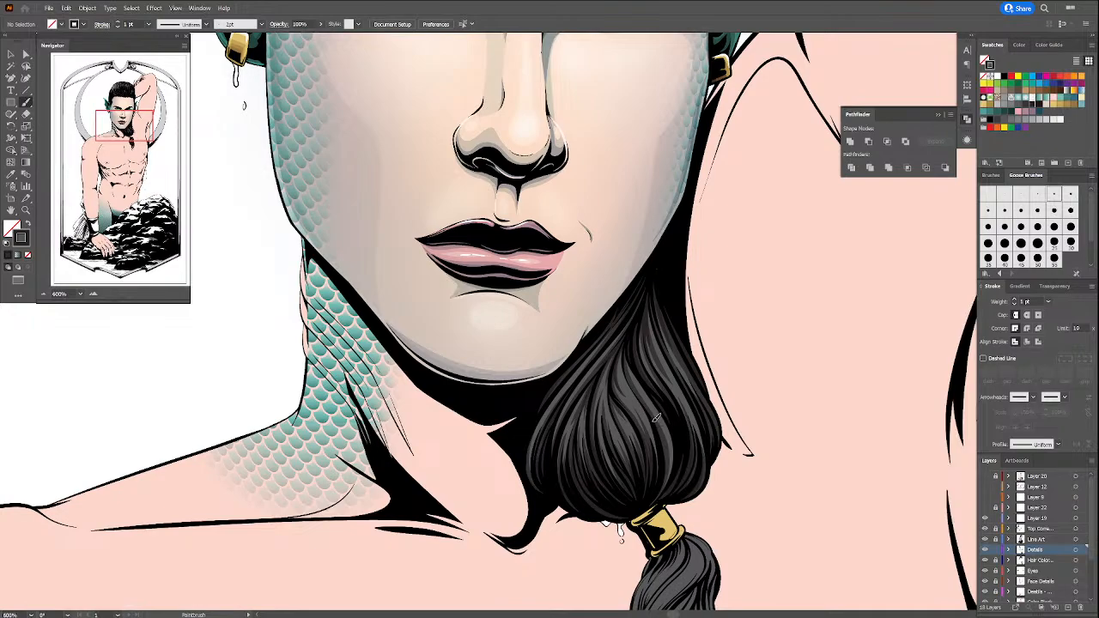
pyautogui.moveTo(666, 473); pyautogui.dragTo(654, 508)
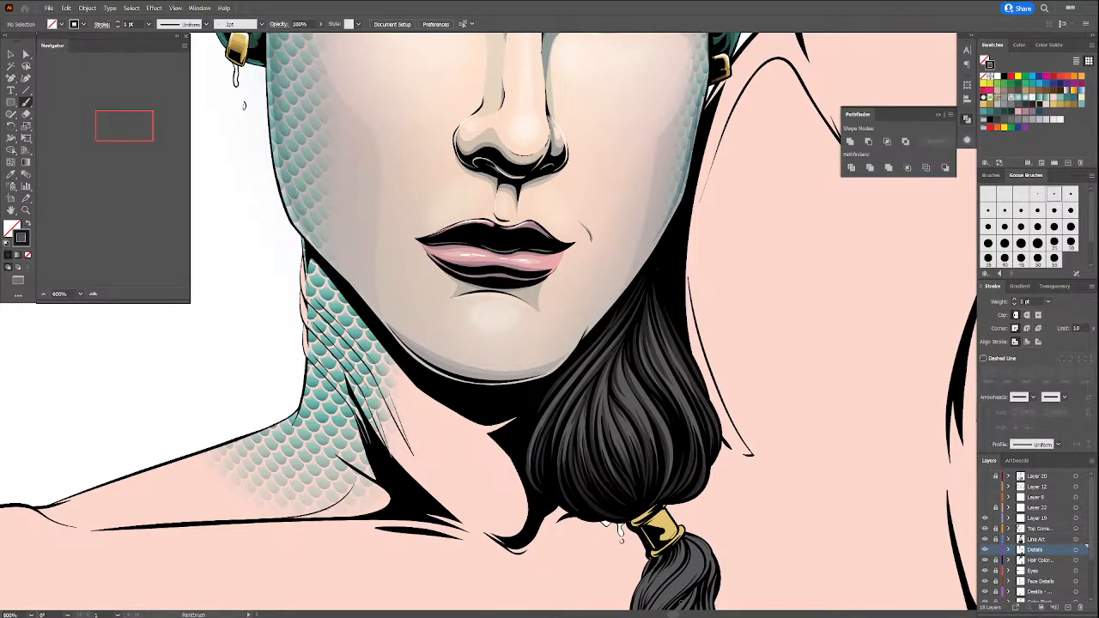
pyautogui.moveTo(687, 343); pyautogui.dragTo(669, 289)
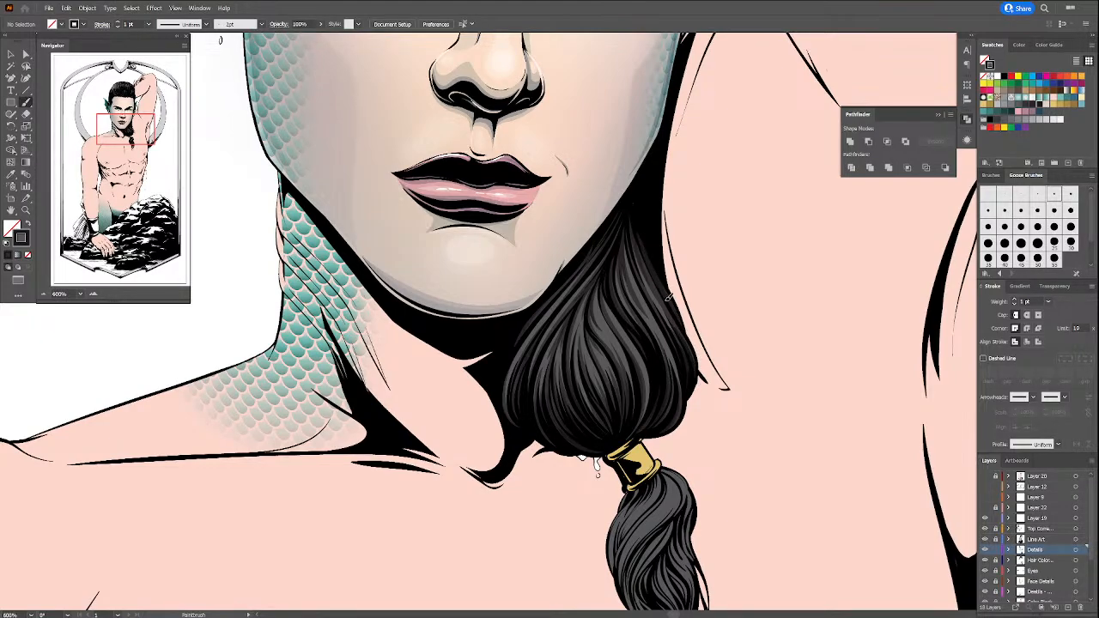
pyautogui.moveTo(682, 321); pyautogui.dragTo(685, 333)
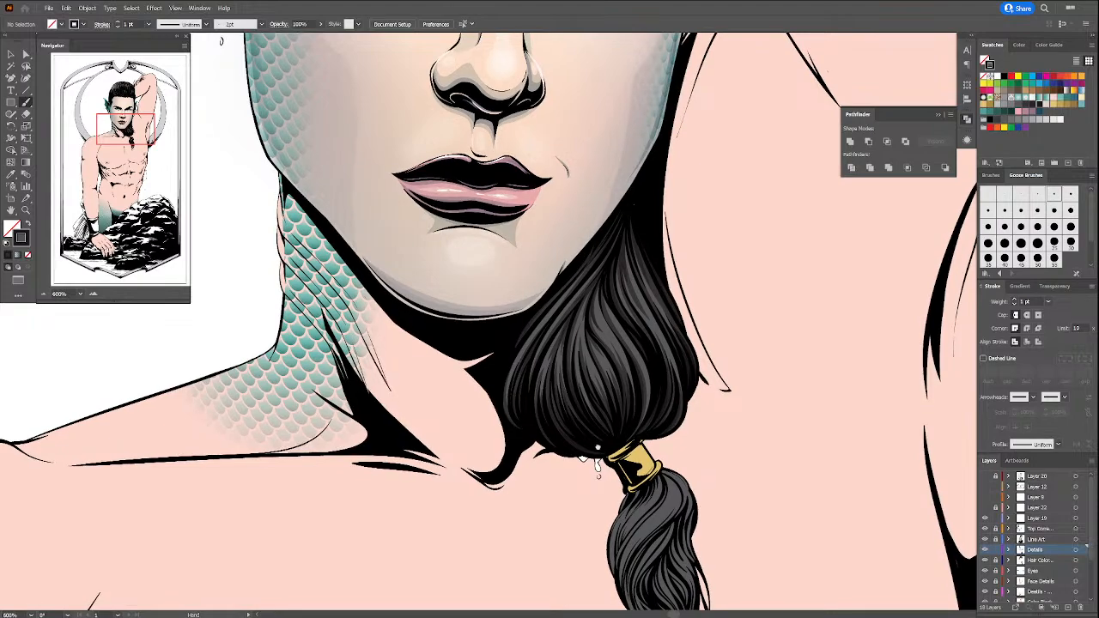
pyautogui.moveTo(597, 449); pyautogui.dragTo(614, 476)
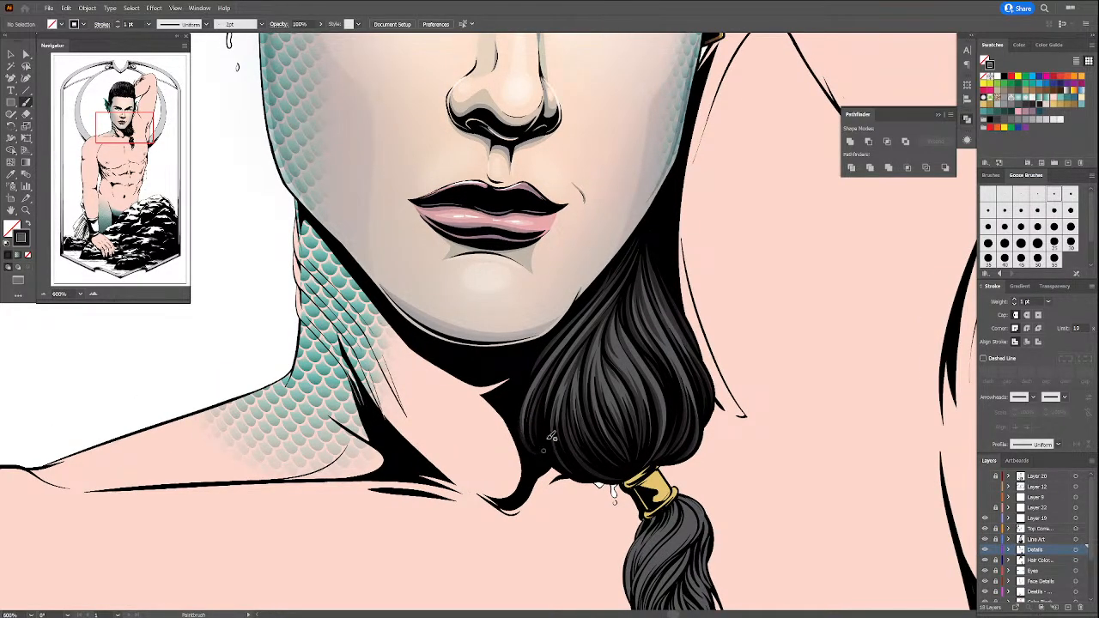
pyautogui.press('space')
pyautogui.moveTo(701, 465); pyautogui.dragTo(706, 509)
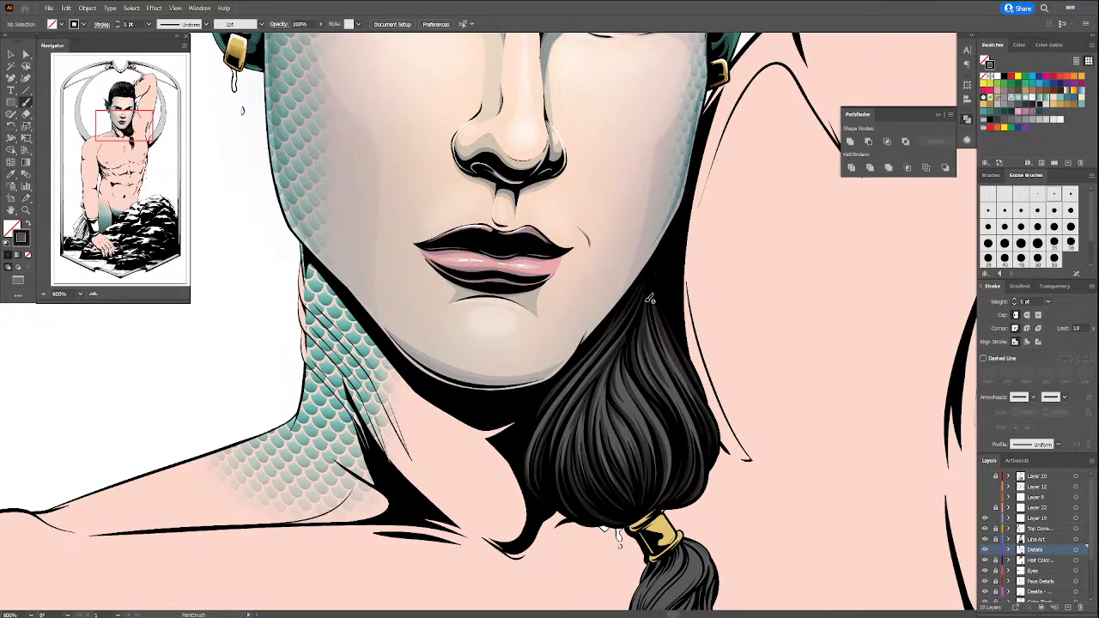
# Step: Paint fine strands at the top and outer side of the braid's upper section, switching between grey stroke shades
pyautogui.moveTo(599, 344); pyautogui.dragTo(649, 268)
pyautogui.click(1030, 134)
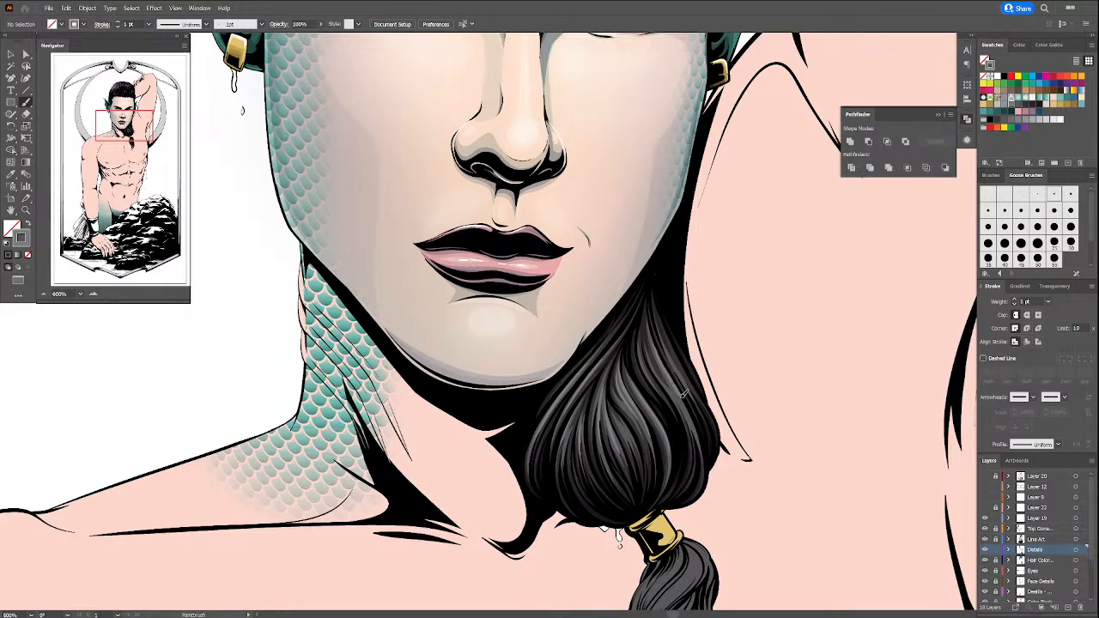
pyautogui.moveTo(673, 393); pyautogui.dragTo(681, 400)
pyautogui.click(1012, 111)
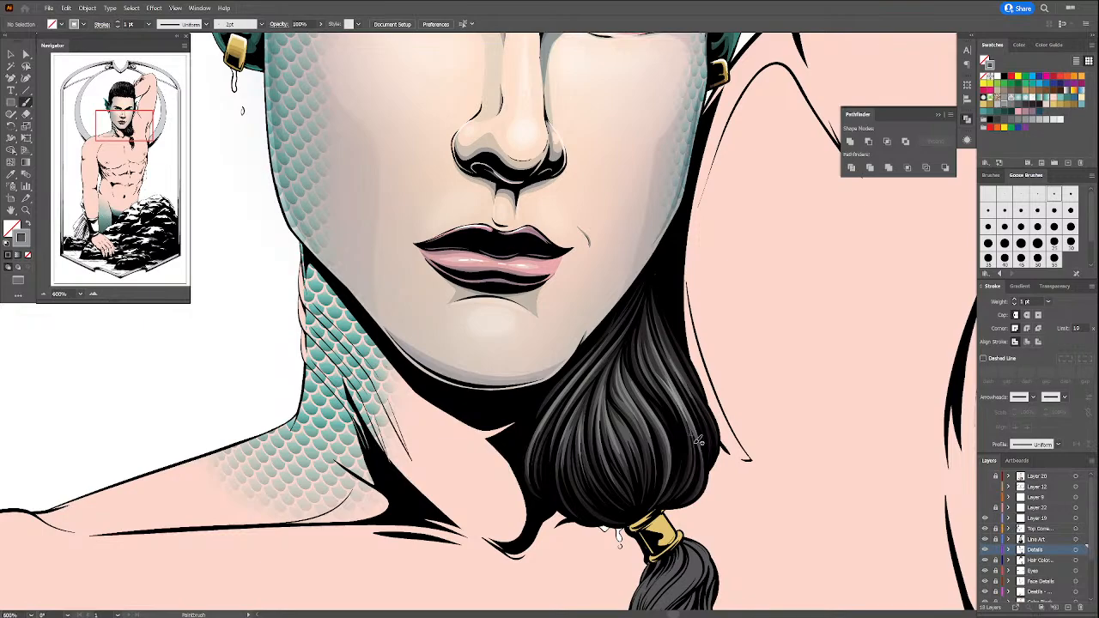
# Step: Paint long grey strands on Layer 19 through the centre of the braid's upper section and check them with the line art hidden
pyautogui.click(1045, 519)
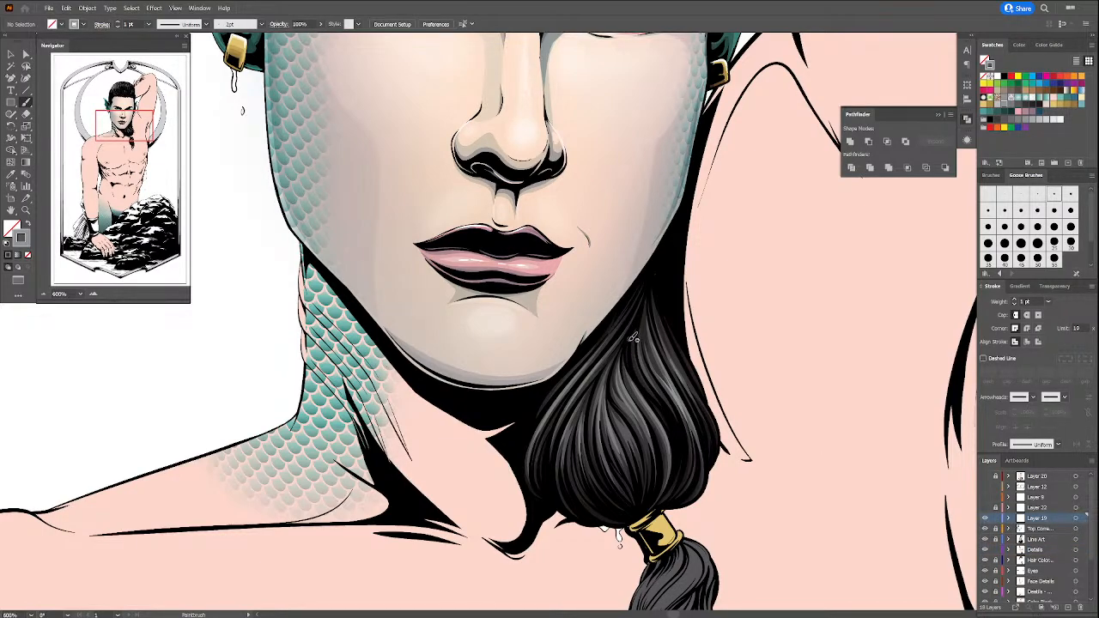
pyautogui.moveTo(629, 346); pyautogui.dragTo(675, 461)
pyautogui.moveTo(648, 400)
pyautogui.mouseDown()
pyautogui.moveTo(676, 441)
pyautogui.moveTo(673, 483)
pyautogui.mouseUp()
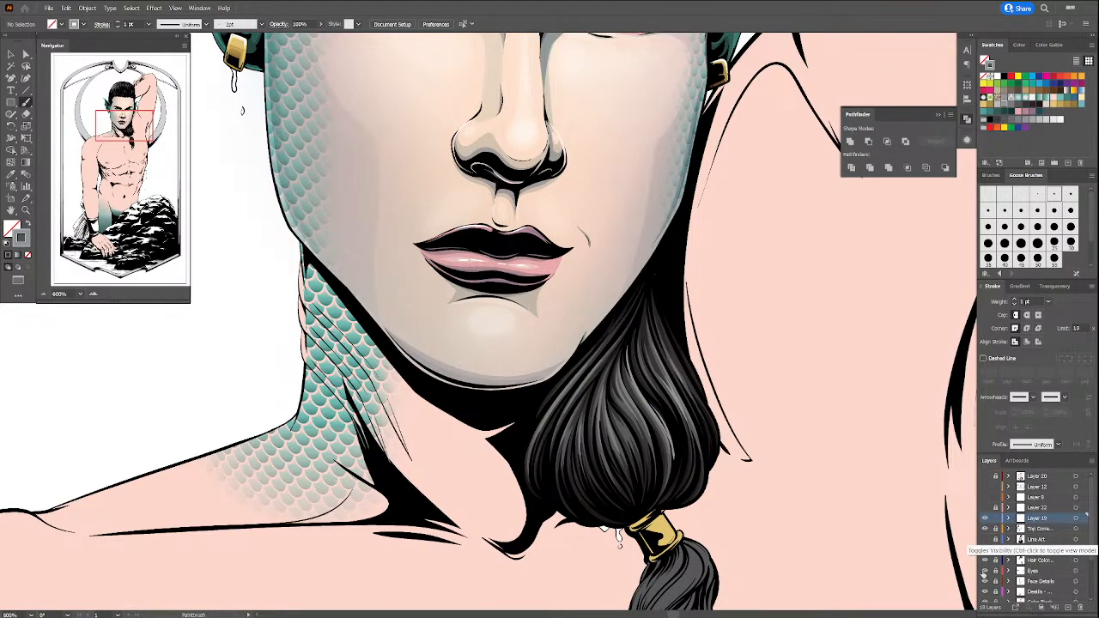
pyautogui.click(984, 539)
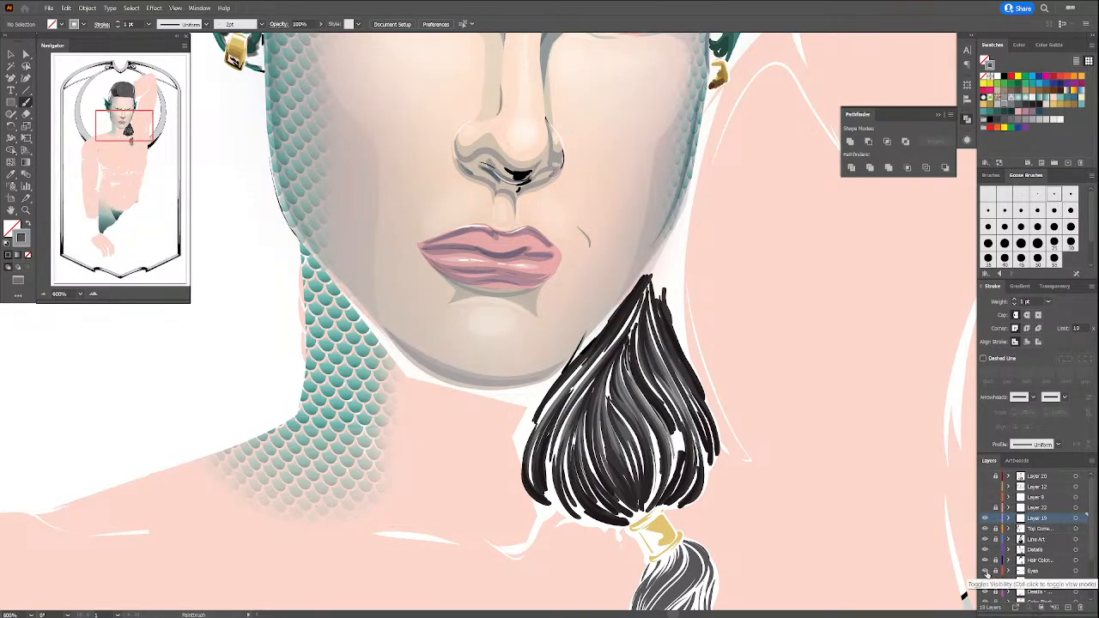
pyautogui.click(985, 572)
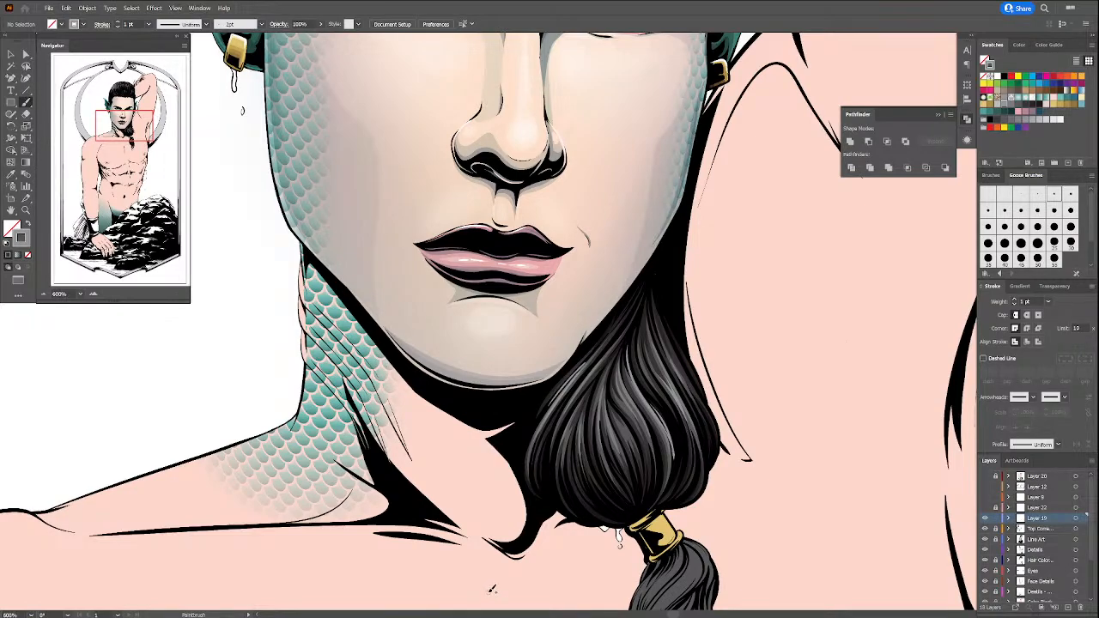
# Step: Paint grey strands on Layer 19 along the lower and outer edges of the braid's upper section, then set a darker stroke colour
pyautogui.click(1013, 101)
pyautogui.click(1011, 100)
pyautogui.click(1013, 103)
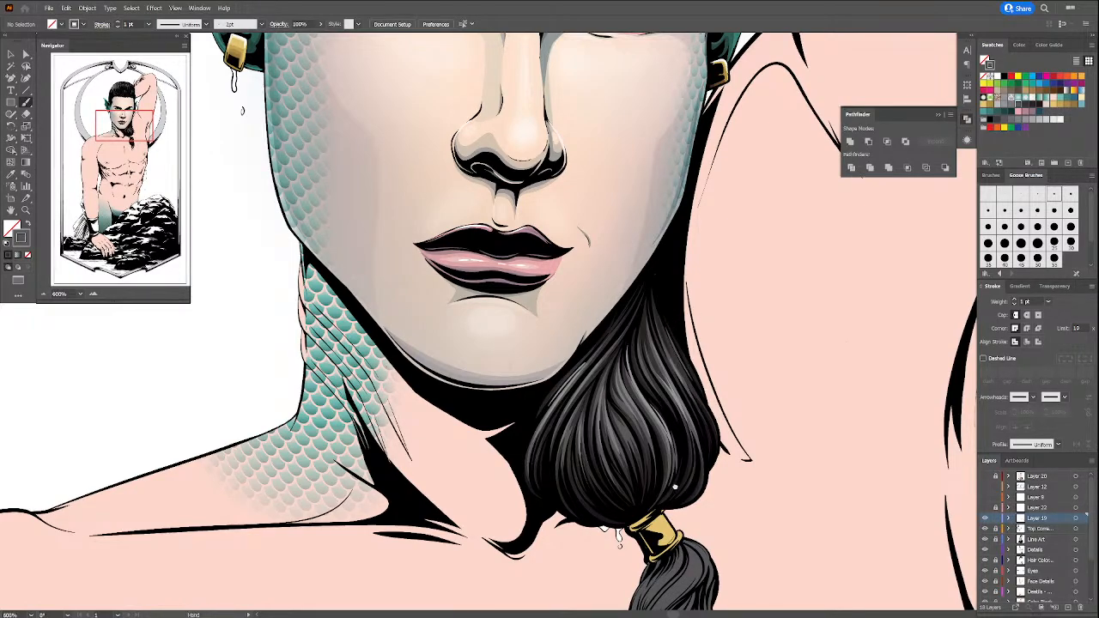
pyautogui.moveTo(618, 536); pyautogui.dragTo(615, 463)
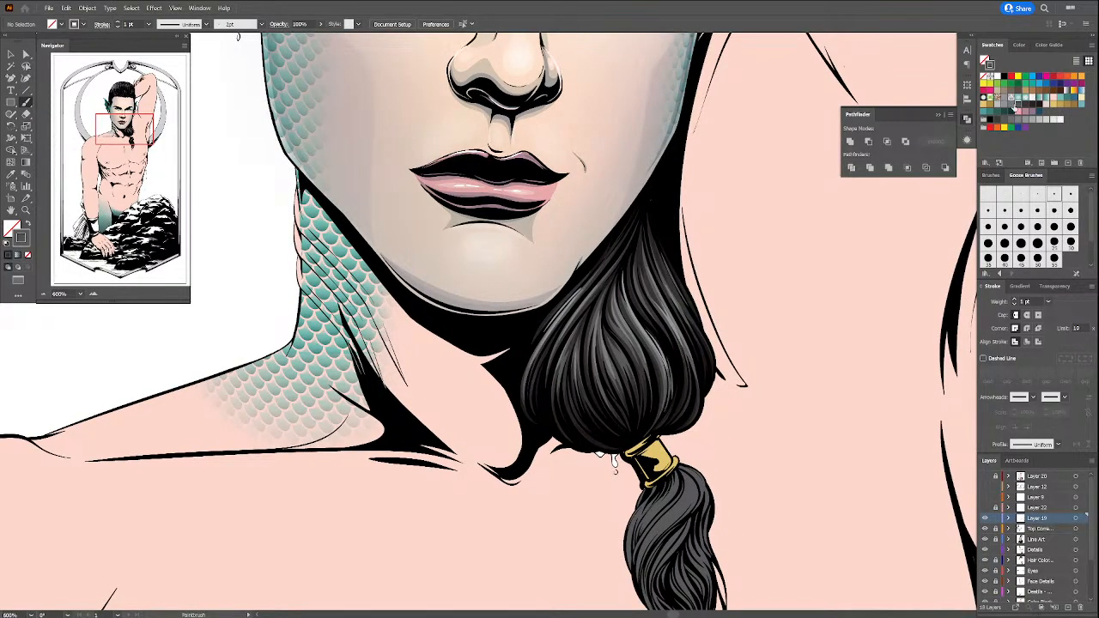
pyautogui.click(1011, 107)
pyautogui.click(1018, 108)
pyautogui.moveTo(544, 406)
pyautogui.mouseDown()
pyautogui.moveTo(580, 451)
pyautogui.moveTo(644, 461)
pyautogui.mouseUp()
pyautogui.moveTo(707, 353)
pyautogui.mouseDown()
pyautogui.moveTo(714, 383)
pyautogui.moveTo(697, 431)
pyautogui.mouseUp()
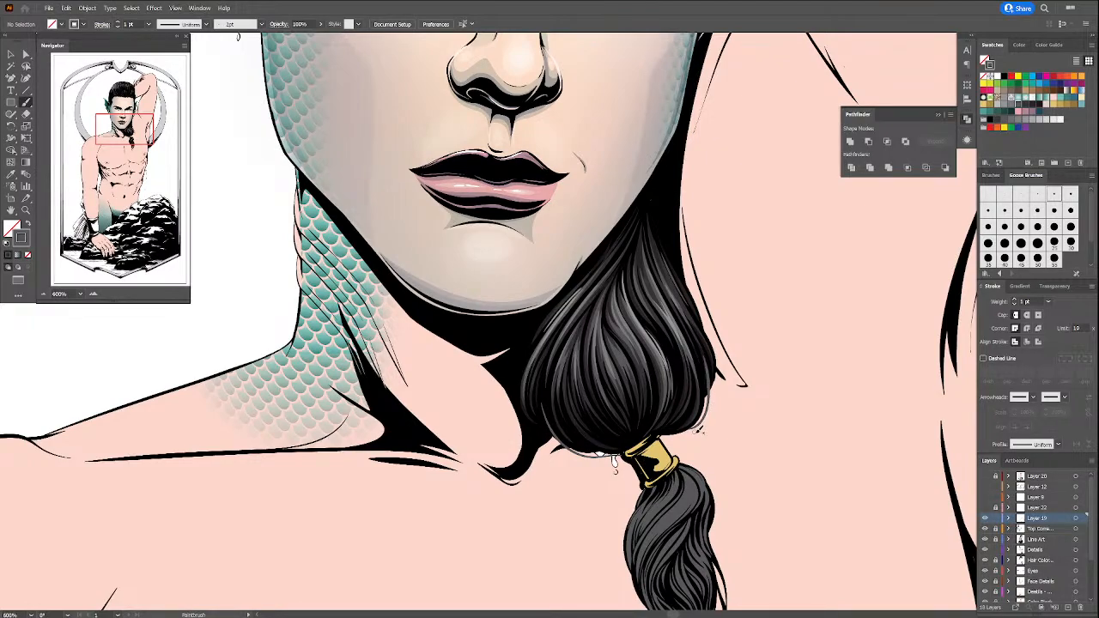
pyautogui.click(1024, 103)
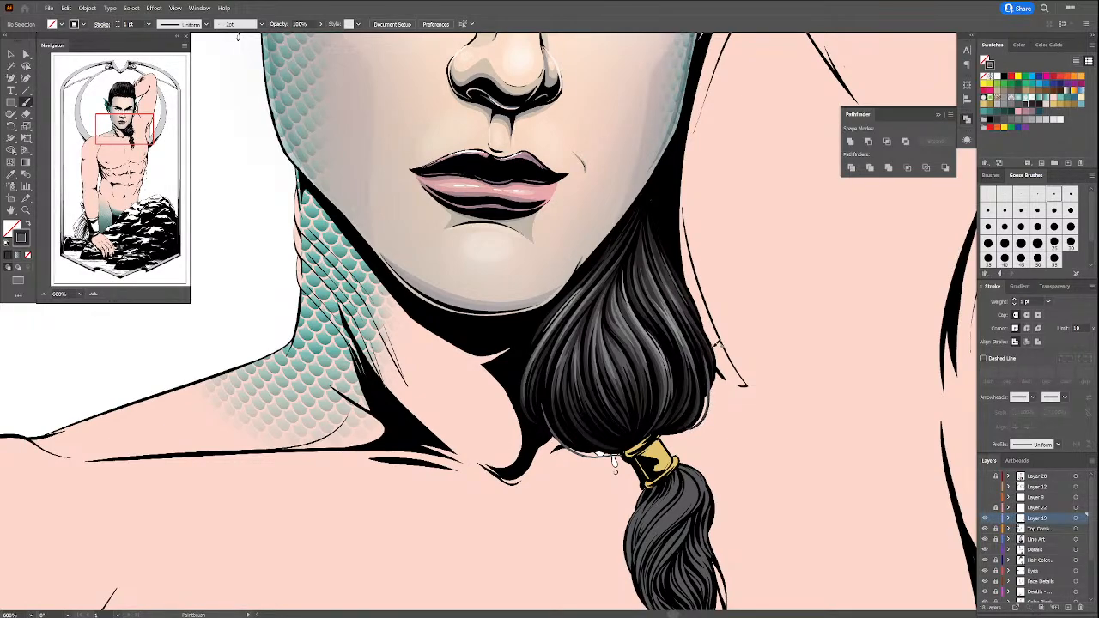
pyautogui.click(1033, 108)
# Step: Examine the swept-up hair at the hairline and the whole illustration to judge the hair shading
pyautogui.hotkey('ctrl', '-')
pyautogui.hotkey('ctrl', '-')
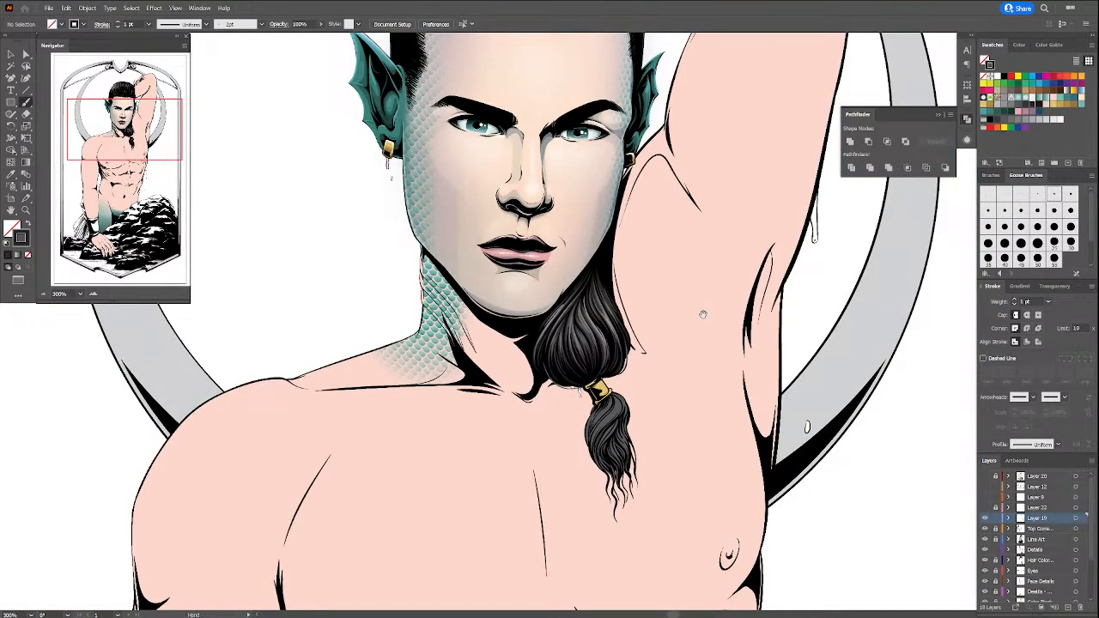
pyautogui.moveTo(712, 419); pyautogui.dragTo(750, 611)
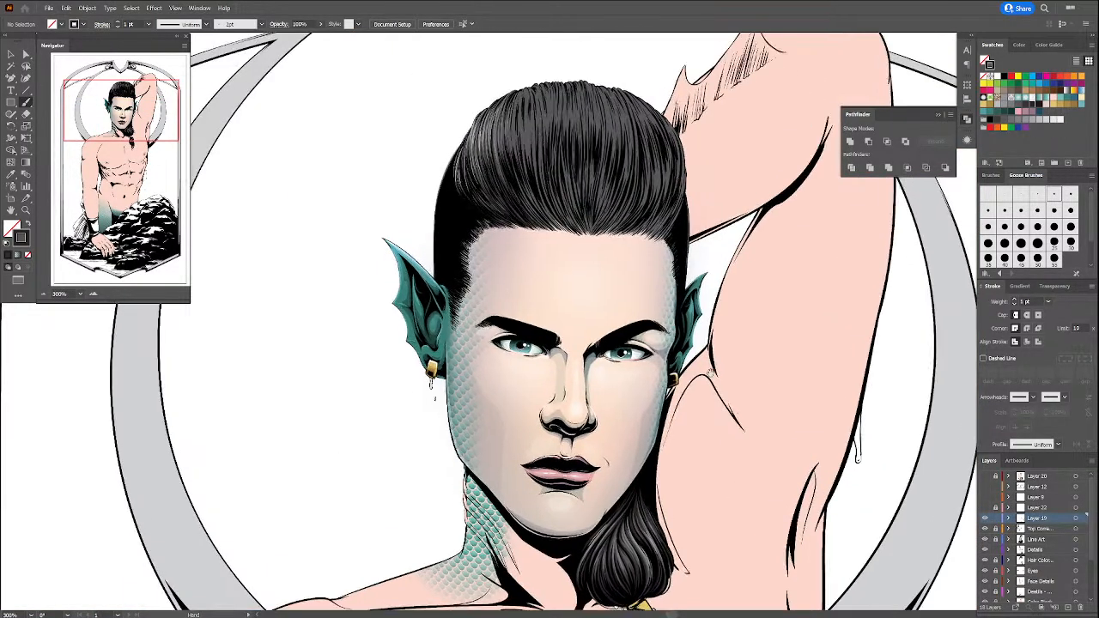
pyautogui.hotkey('ctrl', 'space')
pyautogui.moveTo(407, 137)
pyautogui.mouseDown()
pyautogui.moveTo(521, 245)
pyautogui.moveTo(591, 427)
pyautogui.mouseUp()
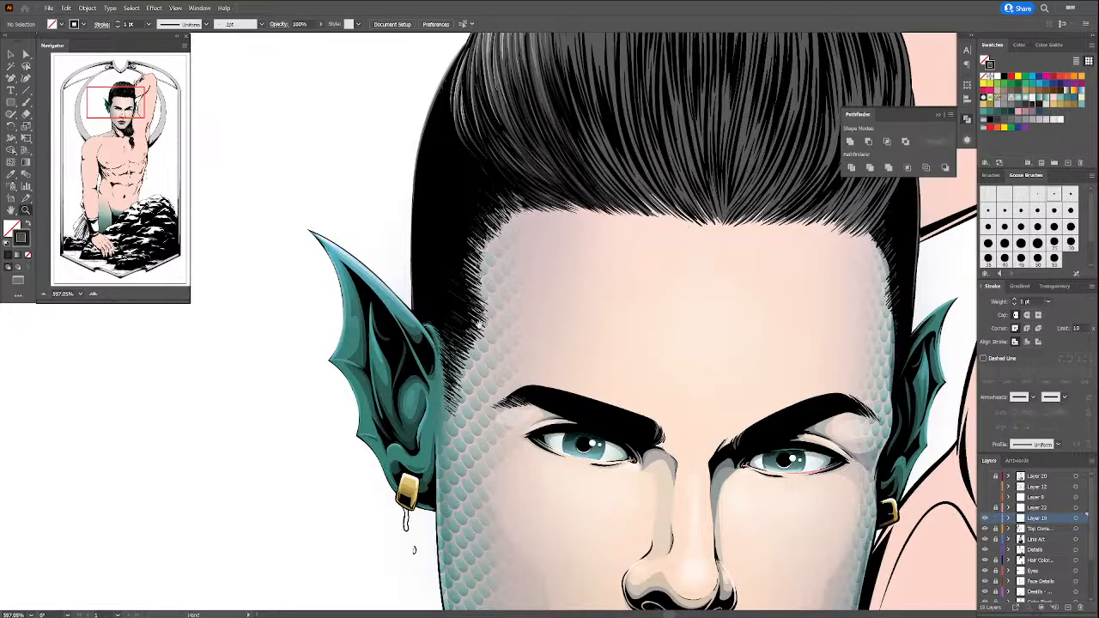
pyautogui.moveTo(468, 355); pyautogui.dragTo(498, 505)
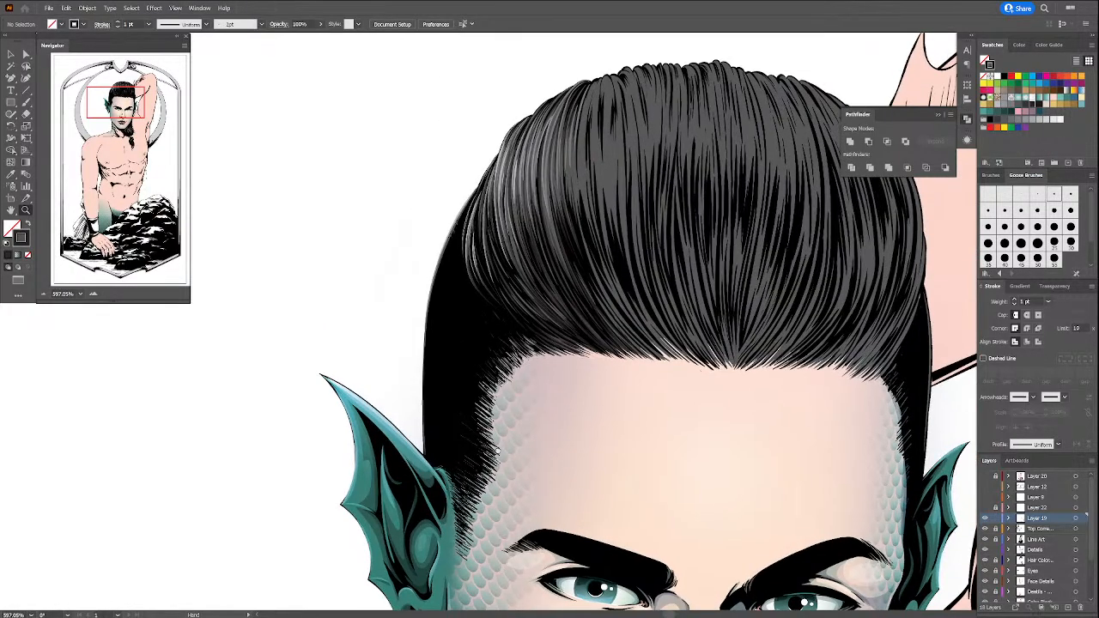
pyautogui.click(496, 450)
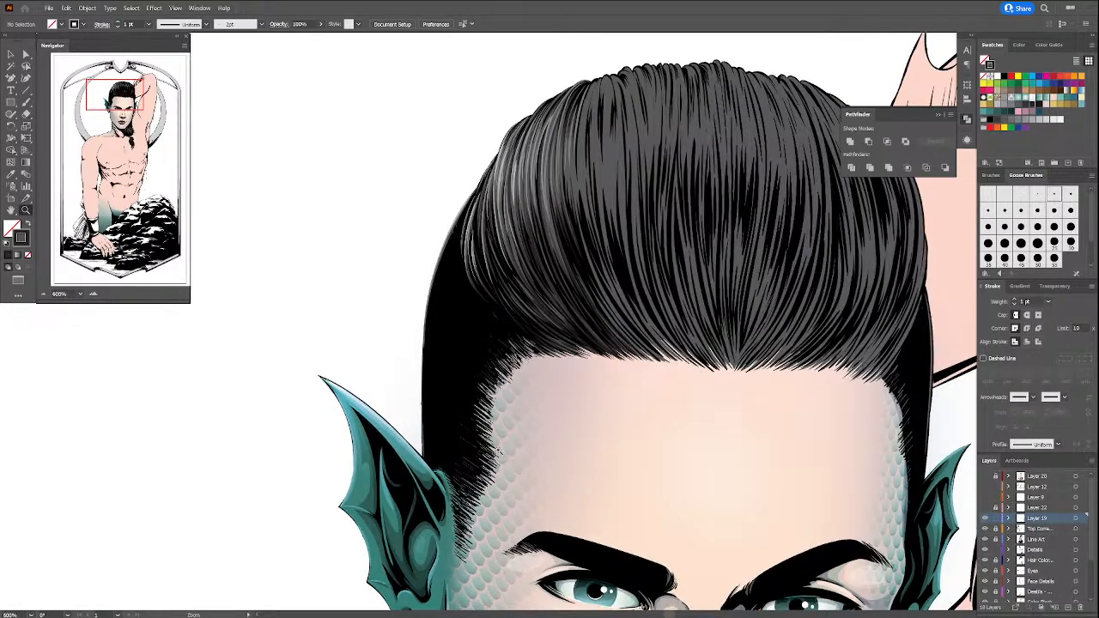
pyautogui.hotkey('ctrl', '0')
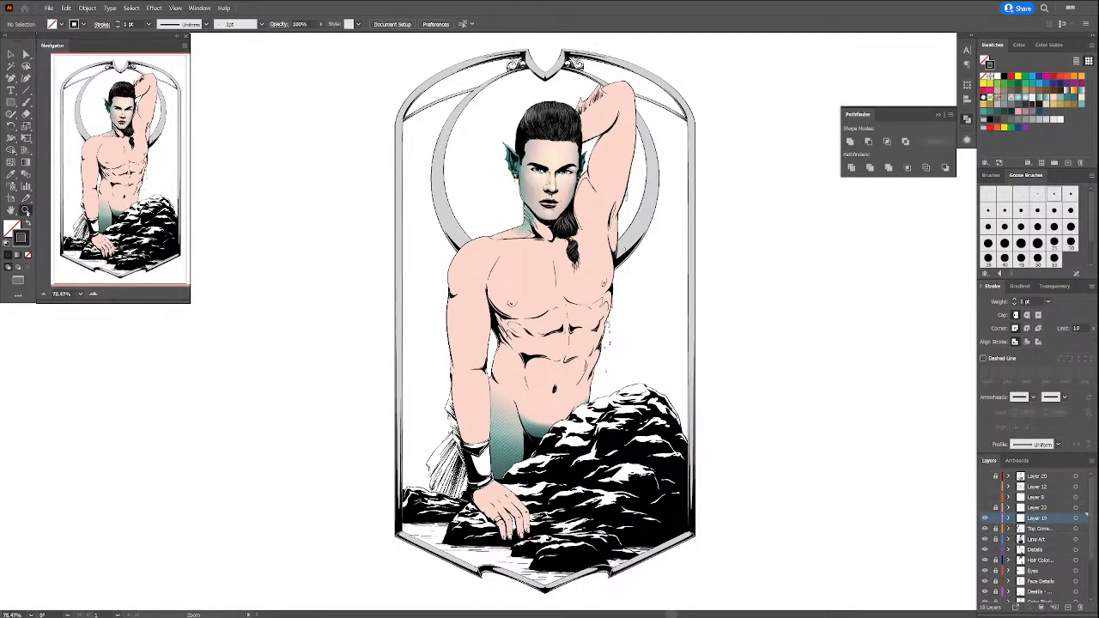
pyautogui.moveTo(506, 162); pyautogui.dragTo(595, 281)
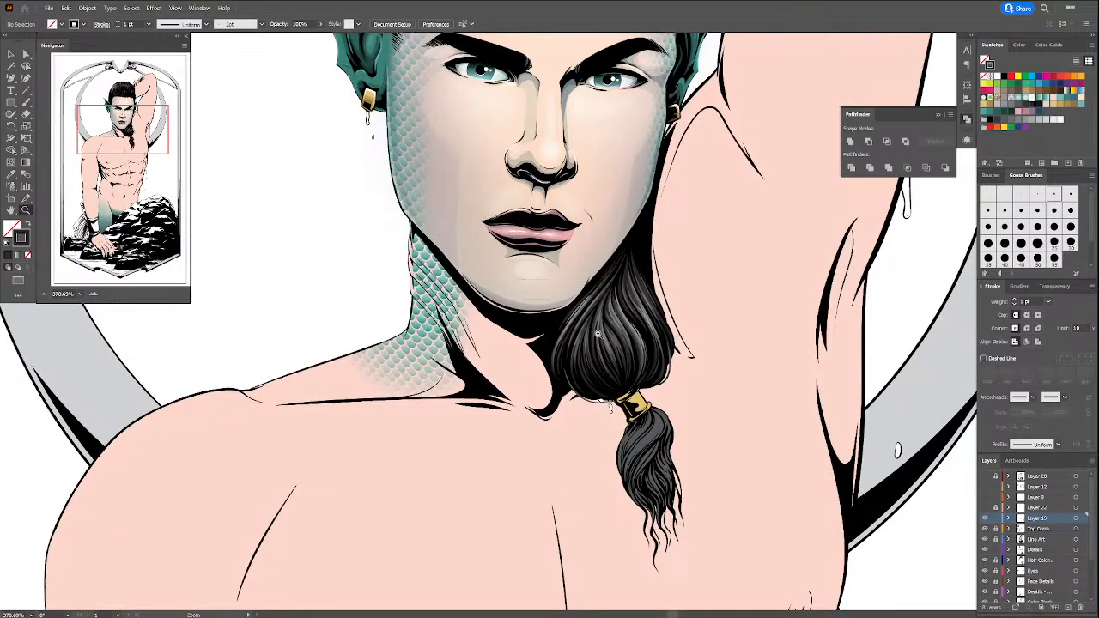
# Step: Delete the stray strand that runs under the braid's upper section beside the water drop
pyautogui.moveTo(521, 277); pyautogui.dragTo(719, 571)
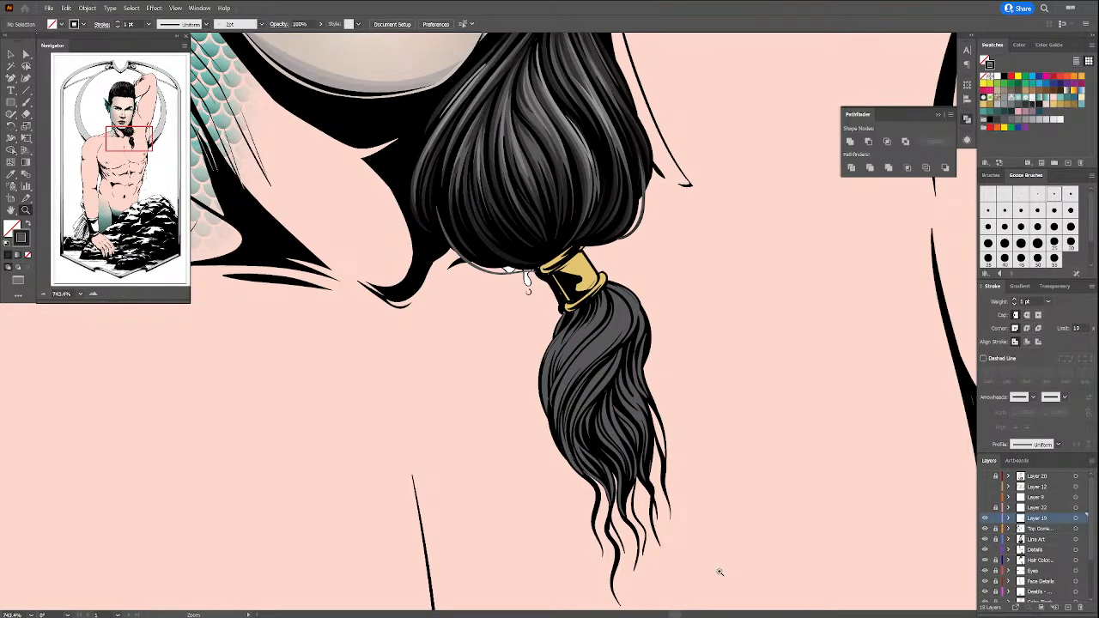
pyautogui.moveTo(691, 443); pyautogui.dragTo(755, 545)
pyautogui.press('a')
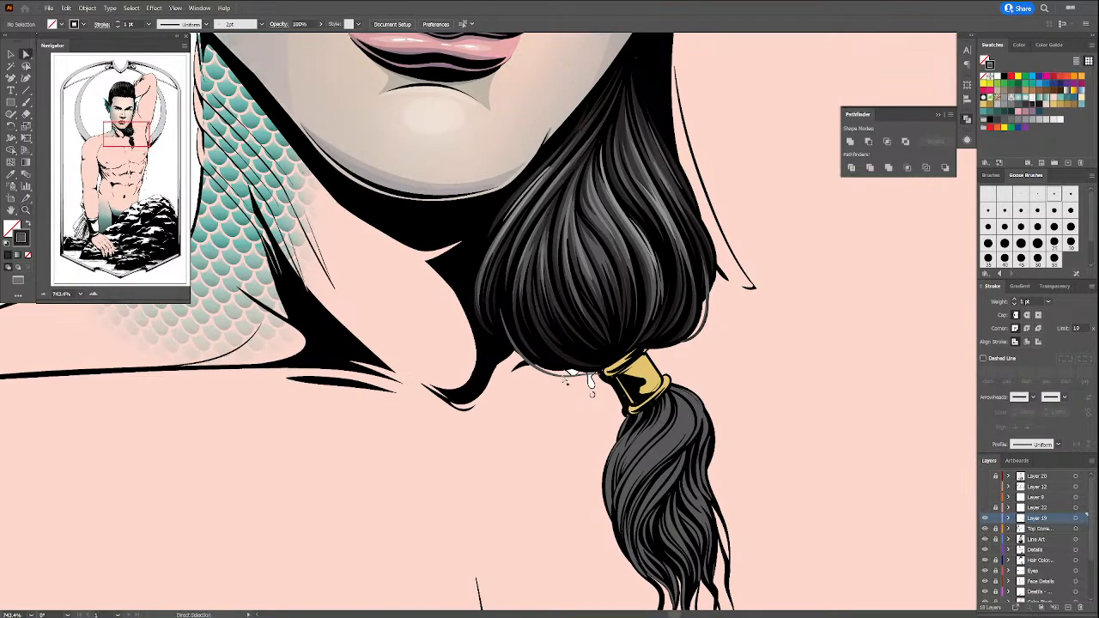
pyautogui.click(590, 380)
pyautogui.press('\\')
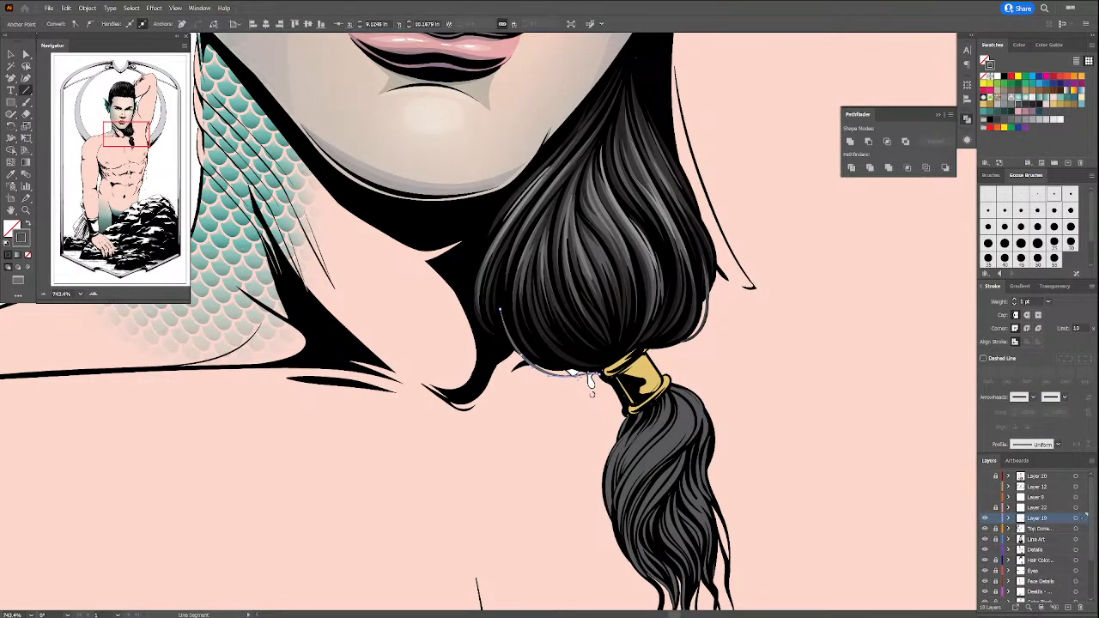
pyautogui.hotkey('ctrl', 'shift', 'a')
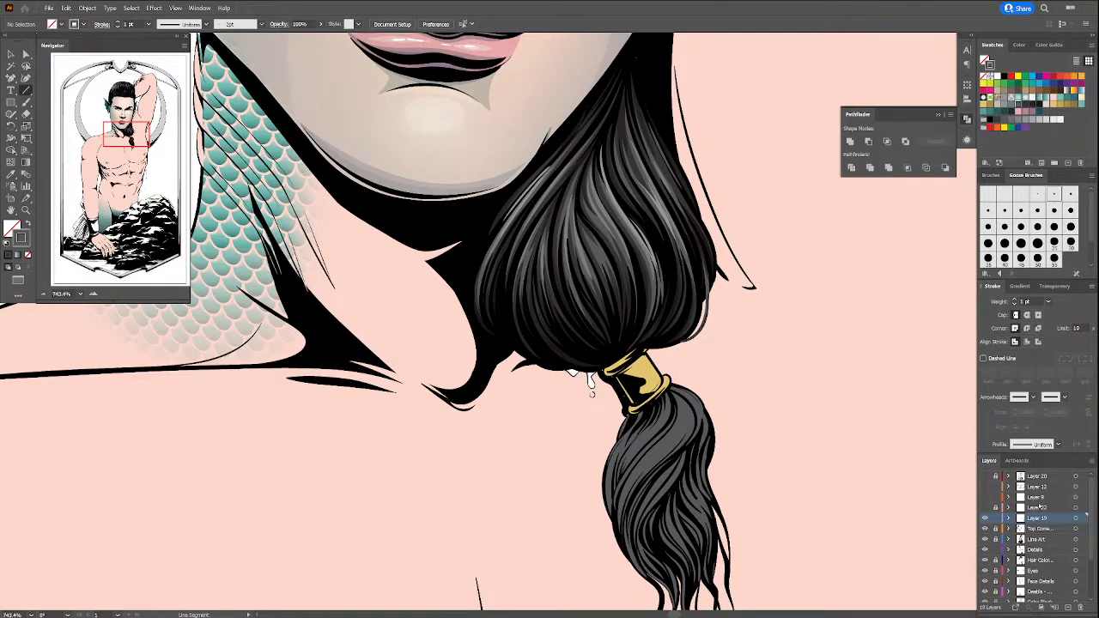
# Step: Paint dark strokes on Layer 19 around the gold band where it meets the braid
pyautogui.press('x')
pyautogui.press('b')
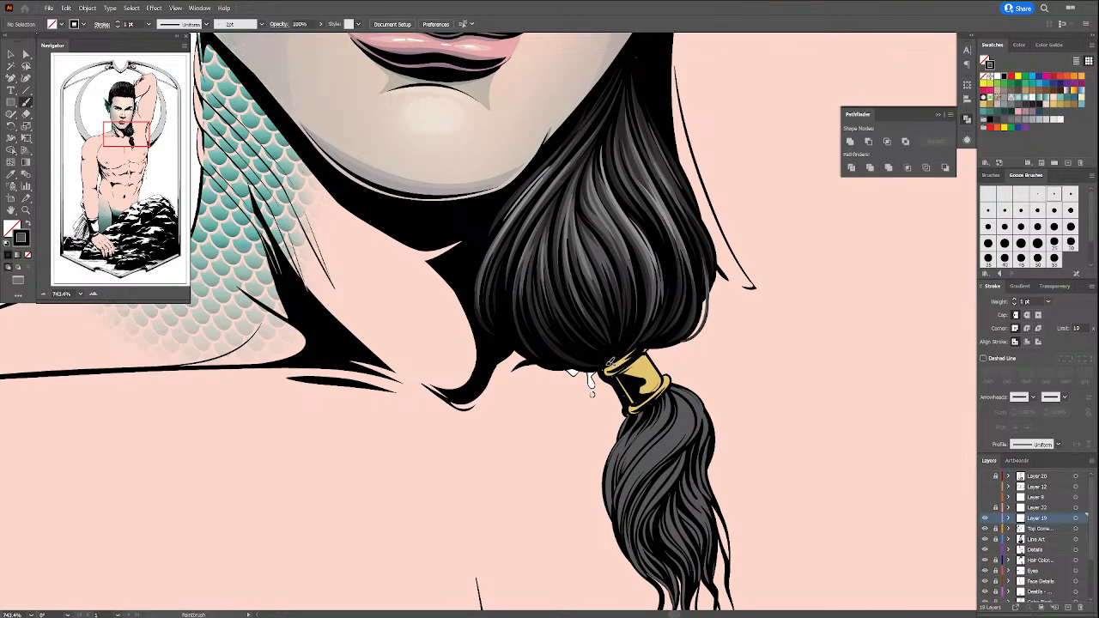
pyautogui.moveTo(610, 357); pyautogui.dragTo(630, 413)
pyautogui.moveTo(705, 516); pyautogui.dragTo(670, 478)
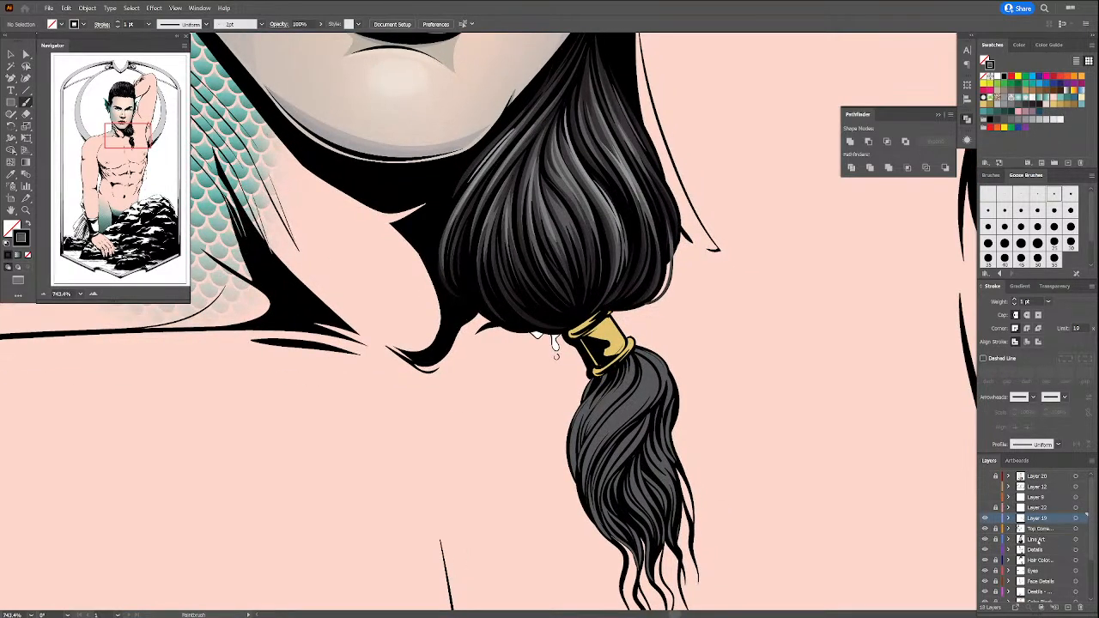
# Step: Make the Details layer active and paint fine dark grey strands through the braid's section below the gold band
pyautogui.click(1035, 551)
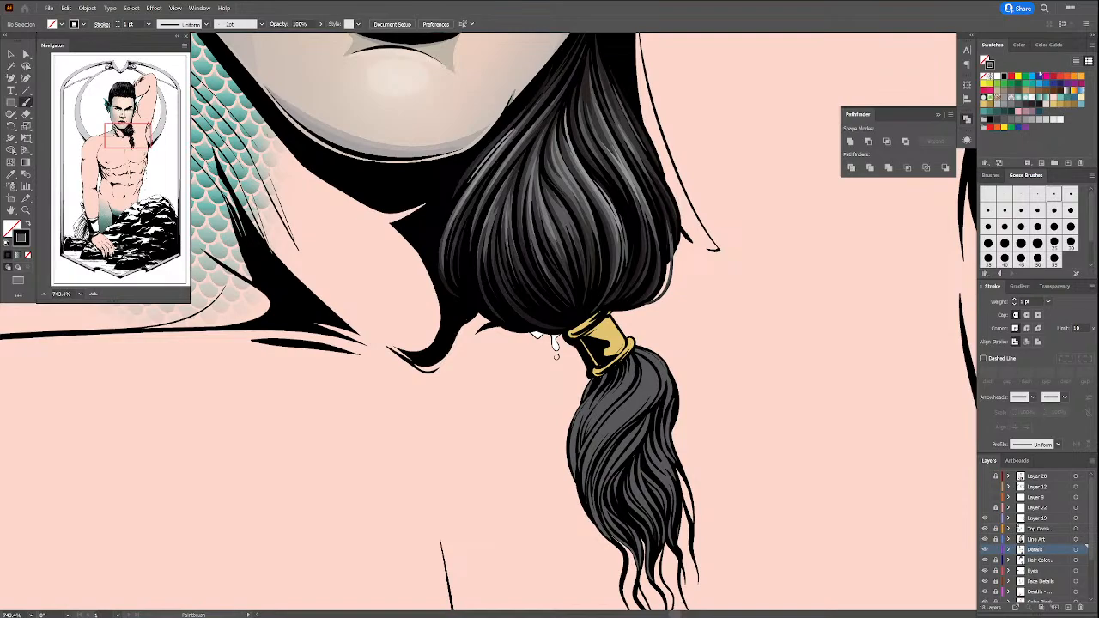
pyautogui.click(1022, 104)
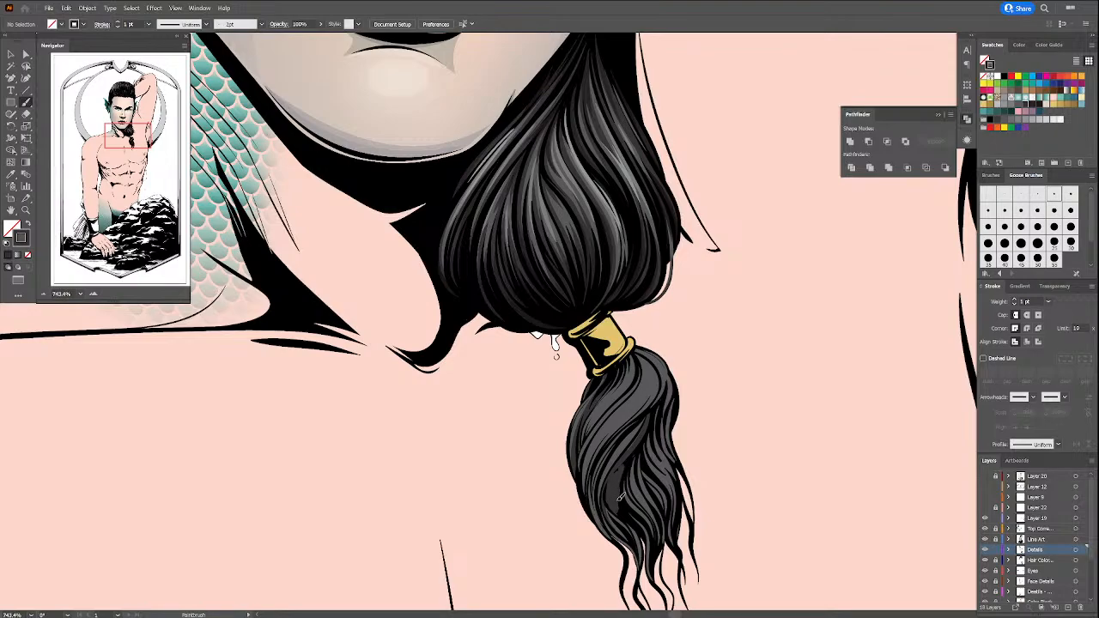
pyautogui.moveTo(618, 499); pyautogui.dragTo(637, 442)
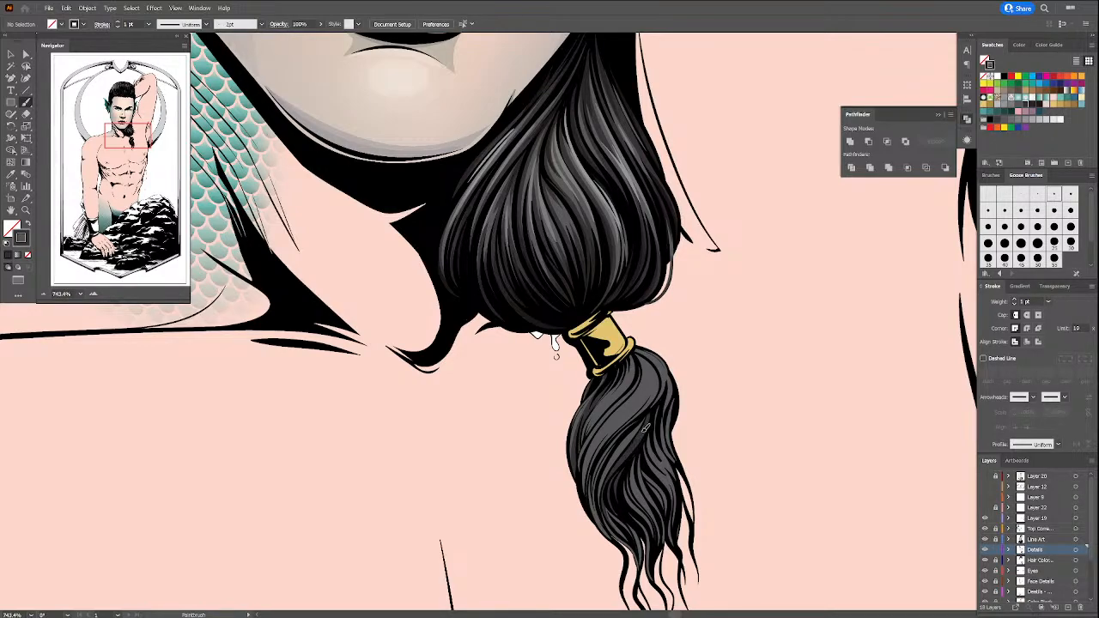
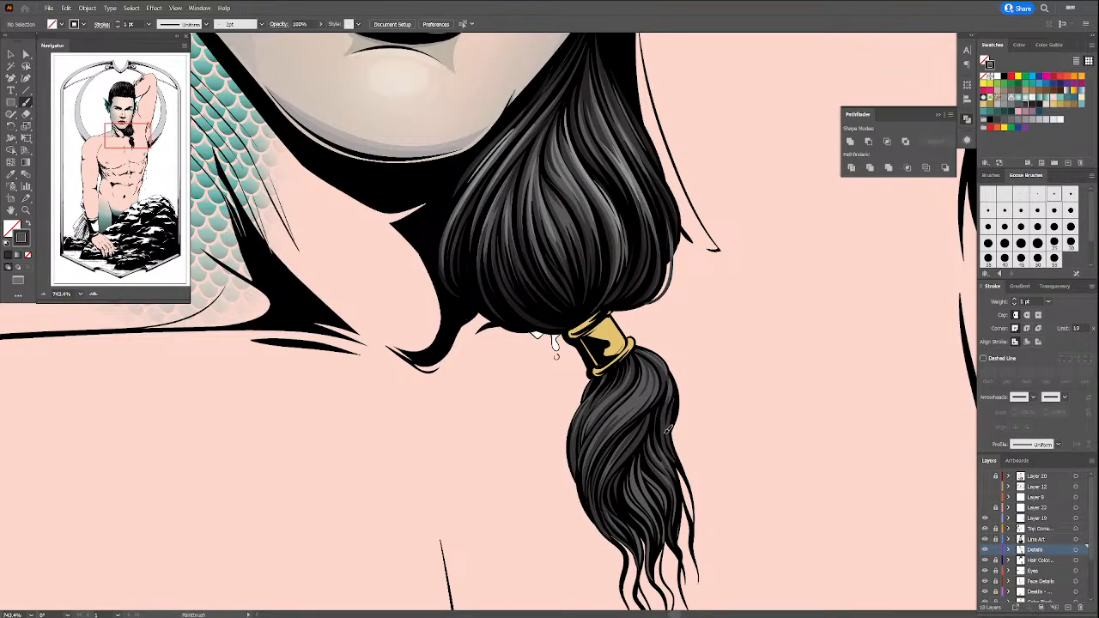
# Step: Continue the strand detail on the lower half of the braid's tail with a dark grey stroke, down towards the loose ends
pyautogui.press('space')
pyautogui.moveTo(696, 504); pyautogui.dragTo(658, 409)
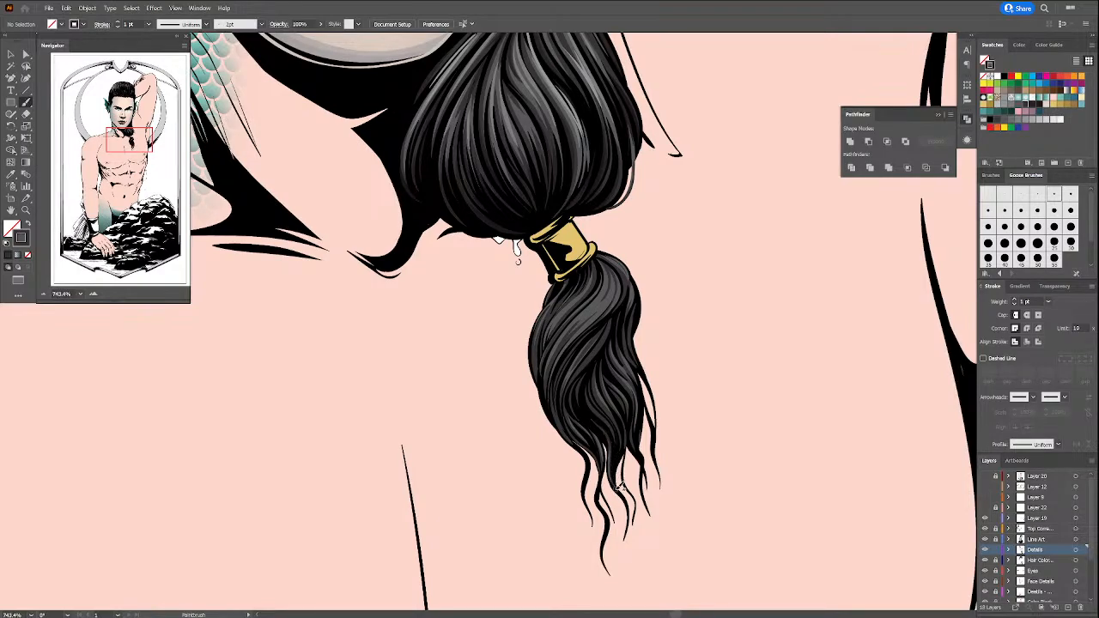
pyautogui.moveTo(632, 516); pyautogui.dragTo(616, 558)
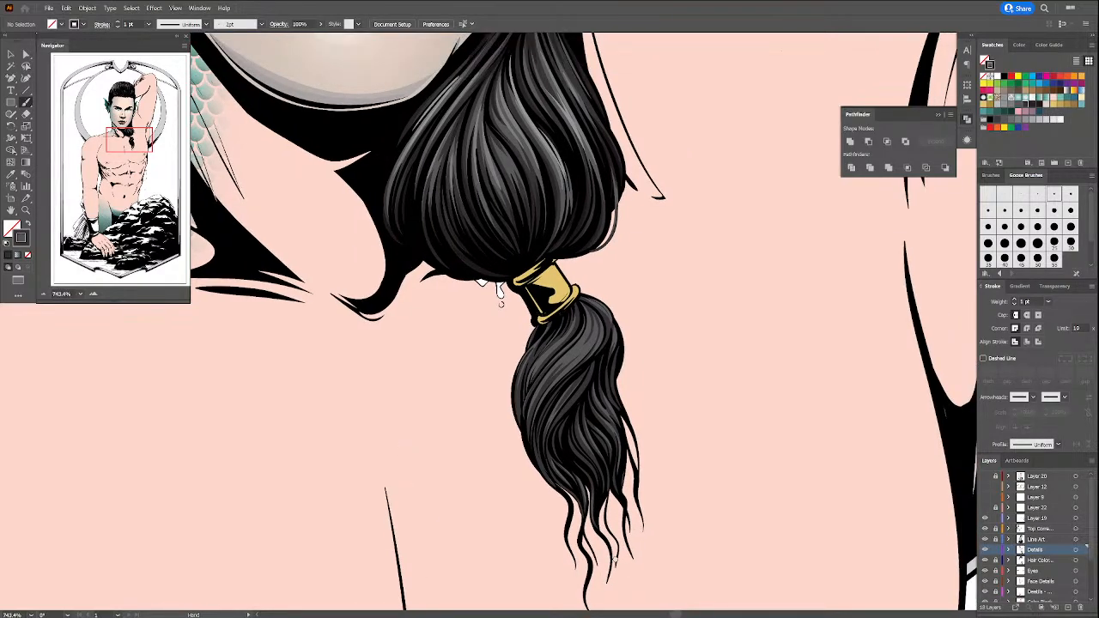
pyautogui.scroll(3, 615, 560)
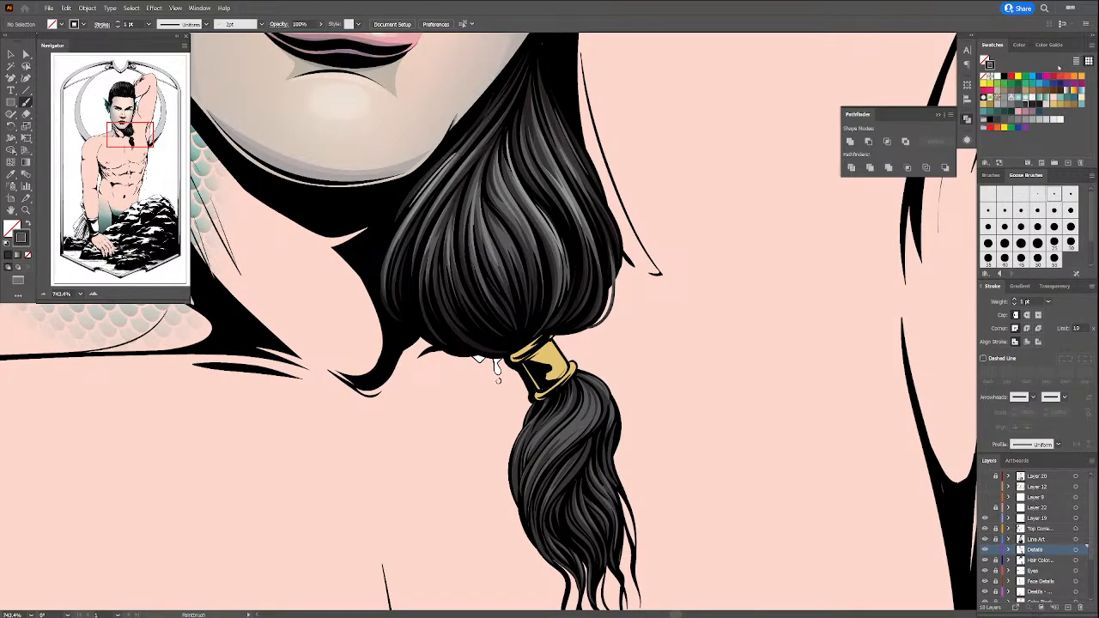
pyautogui.click(1034, 104)
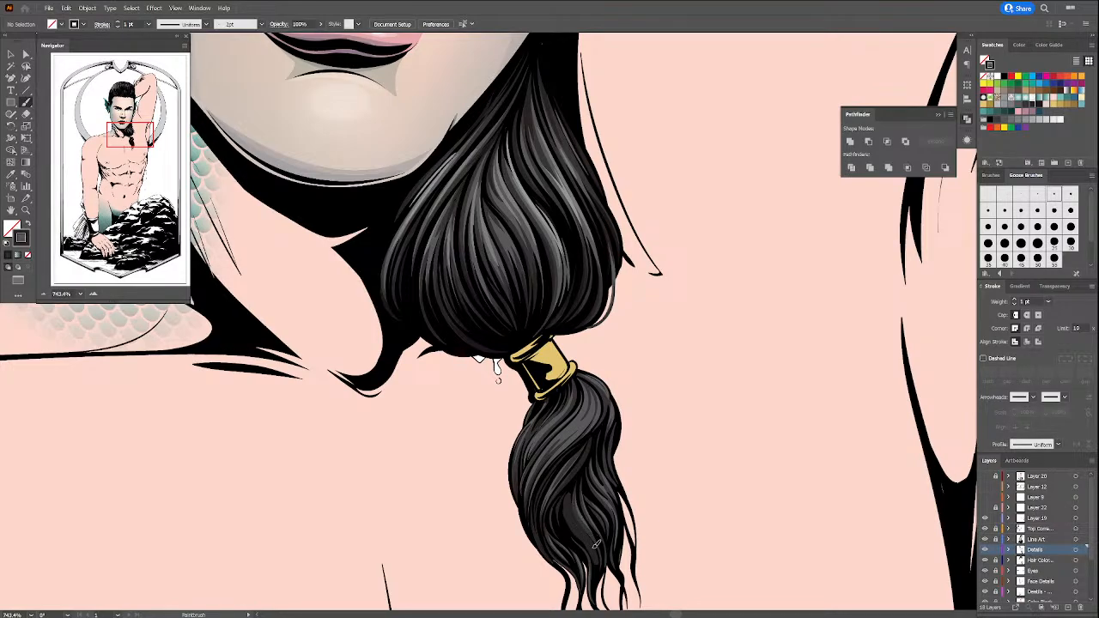
pyautogui.moveTo(599, 561); pyautogui.dragTo(599, 565)
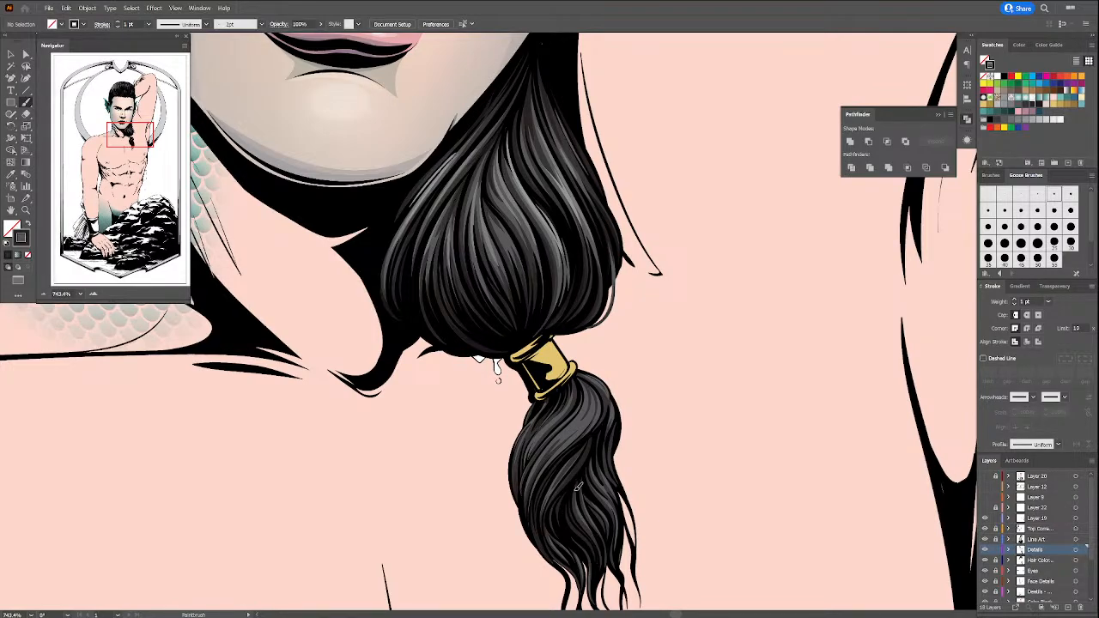
pyautogui.moveTo(576, 509); pyautogui.dragTo(601, 569)
# Step: Paint dark strands along the outer edge of the braid's tail and switch stroke shades for further strand detail
pyautogui.scroll(-3, 689, 404)
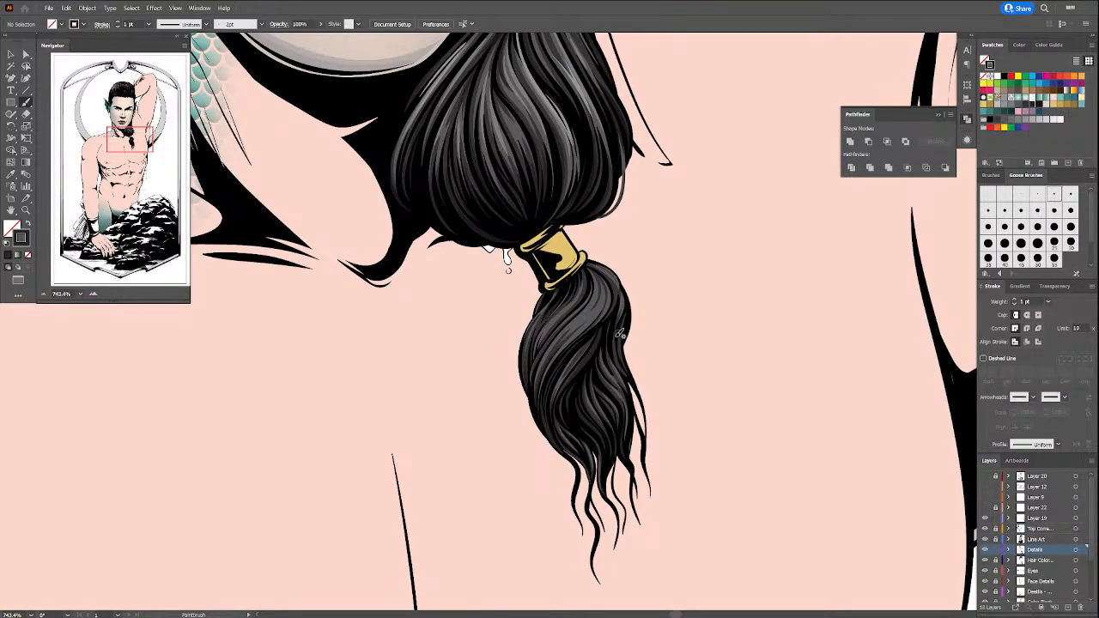
pyautogui.moveTo(615, 334); pyautogui.dragTo(629, 377)
pyautogui.click(1029, 106)
pyautogui.click(1008, 122)
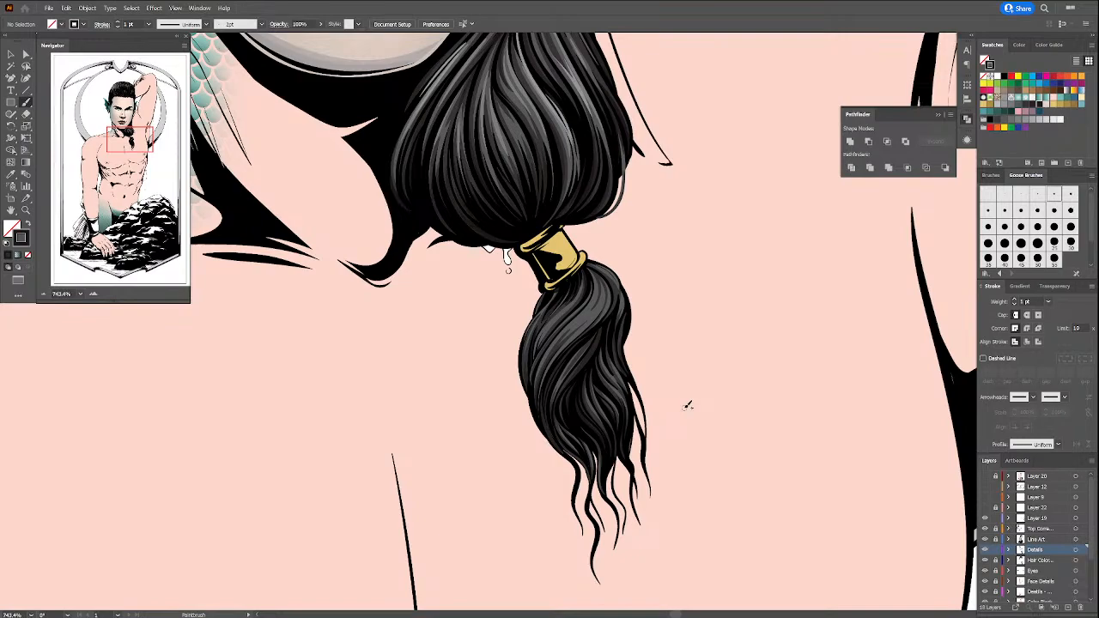
pyautogui.moveTo(641, 466); pyautogui.dragTo(577, 479)
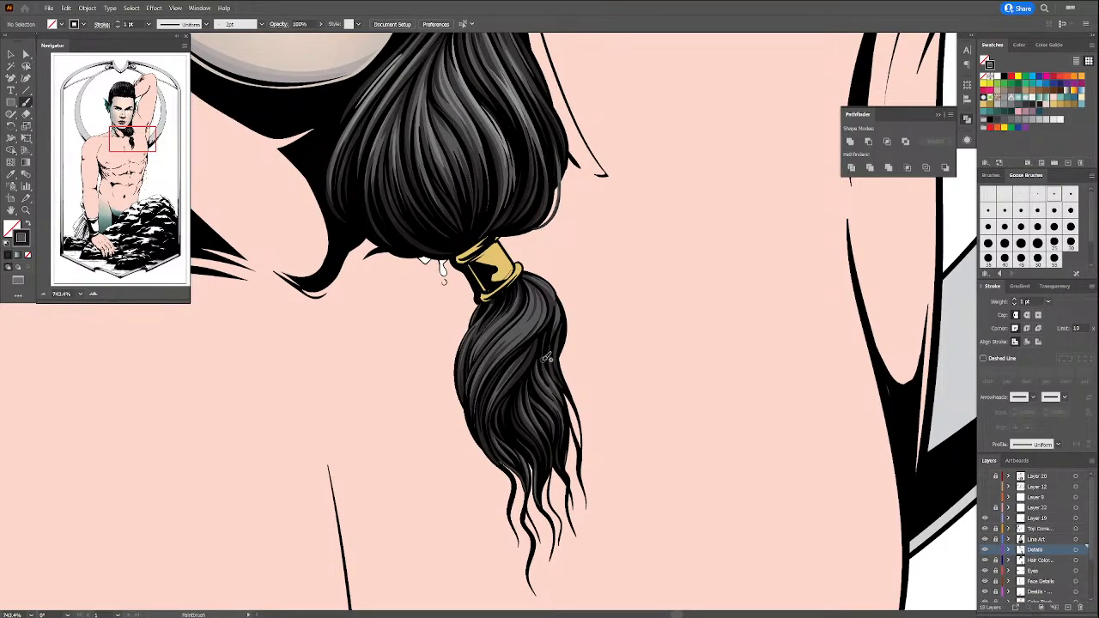
# Step: Make Layer 19 active and paint fine grey strands on the loose ends at the outer side of the braid's tail
pyautogui.moveTo(610, 443); pyautogui.dragTo(636, 486)
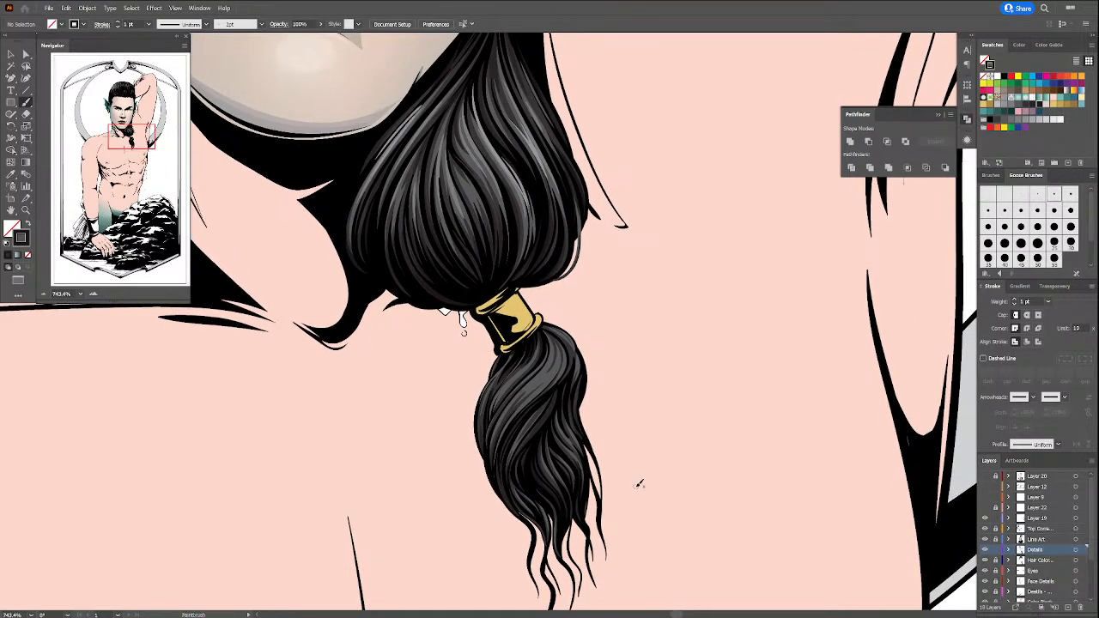
pyautogui.click(1039, 518)
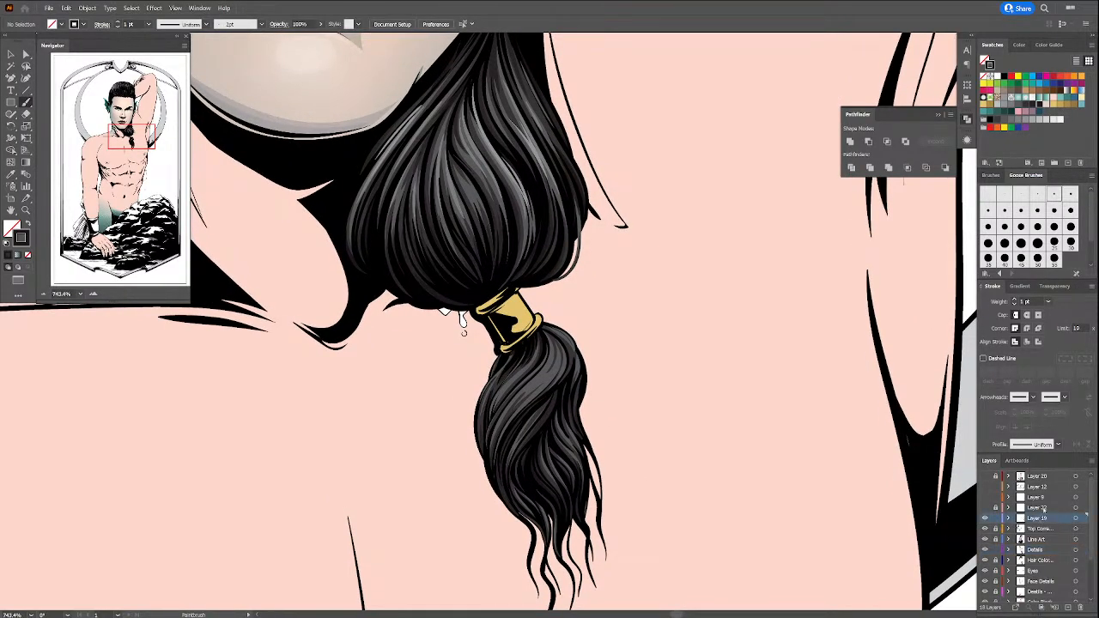
pyautogui.click(1011, 106)
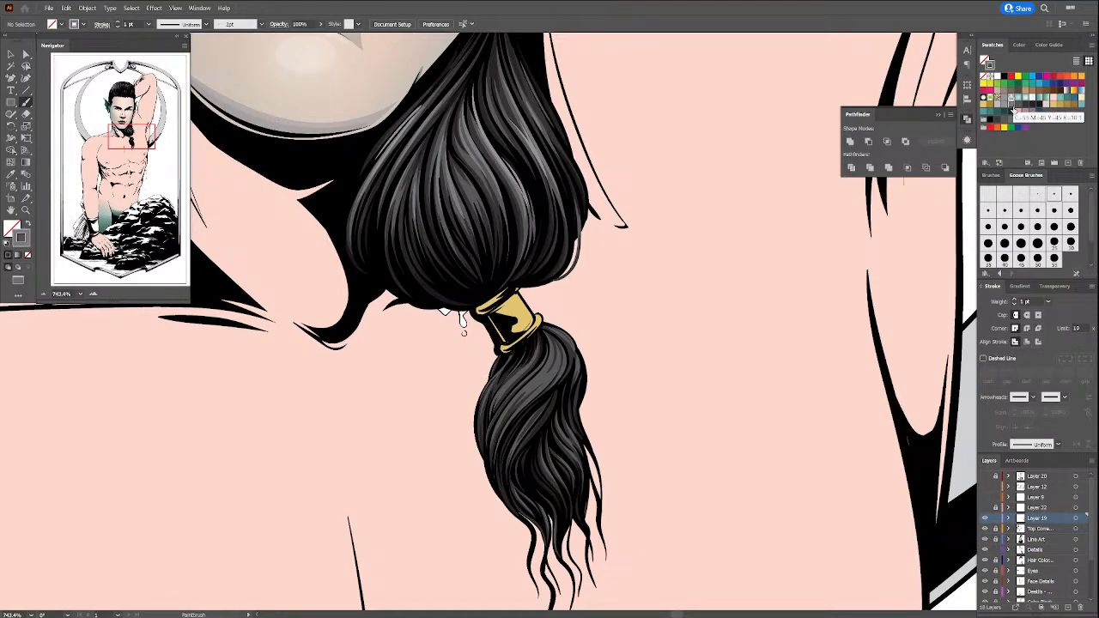
pyautogui.moveTo(558, 406)
pyautogui.mouseDown()
pyautogui.moveTo(587, 468)
pyautogui.moveTo(587, 551)
pyautogui.mouseUp()
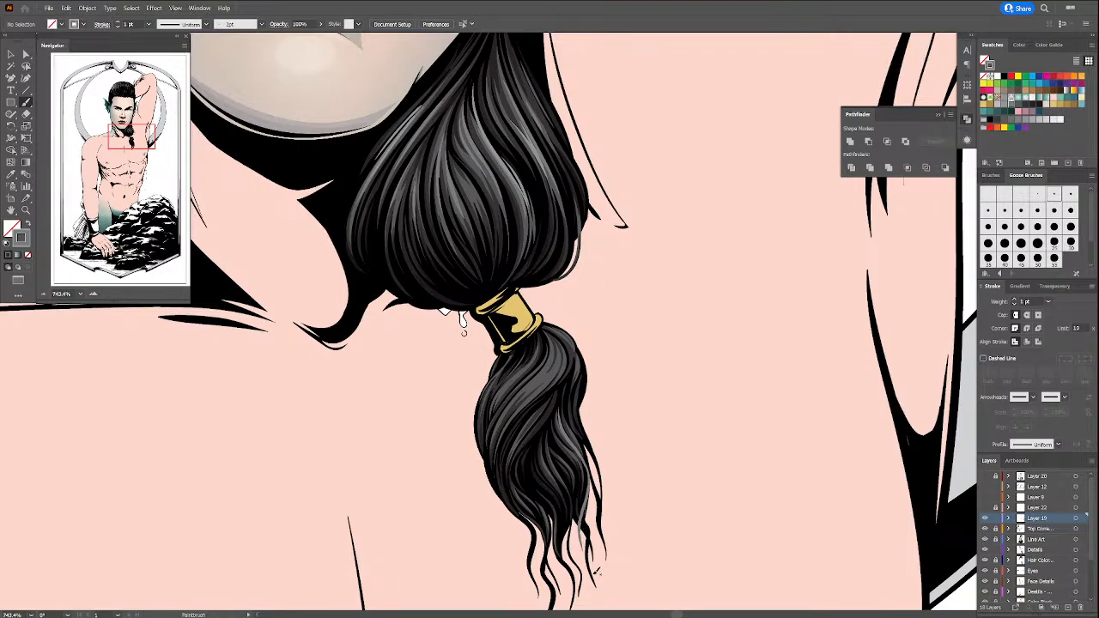
pyautogui.click(1028, 107)
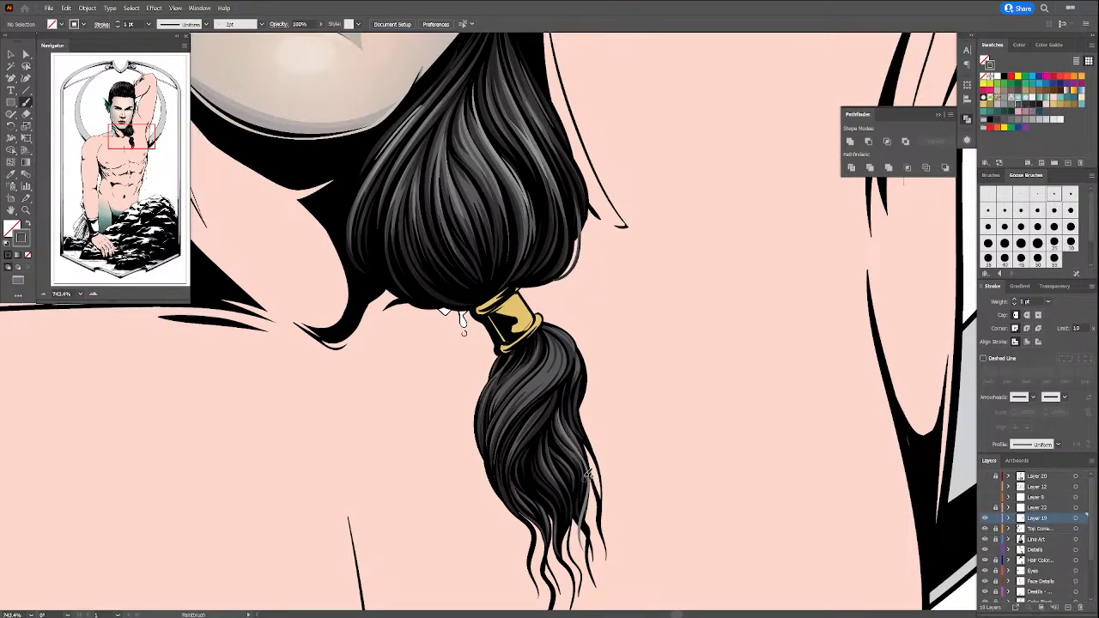
pyautogui.moveTo(586, 511); pyautogui.dragTo(590, 595)
# Step: Paint a dark stray strand along the tail's outer edge and lighter grey highlight strands through the body of the tail
pyautogui.click(1023, 106)
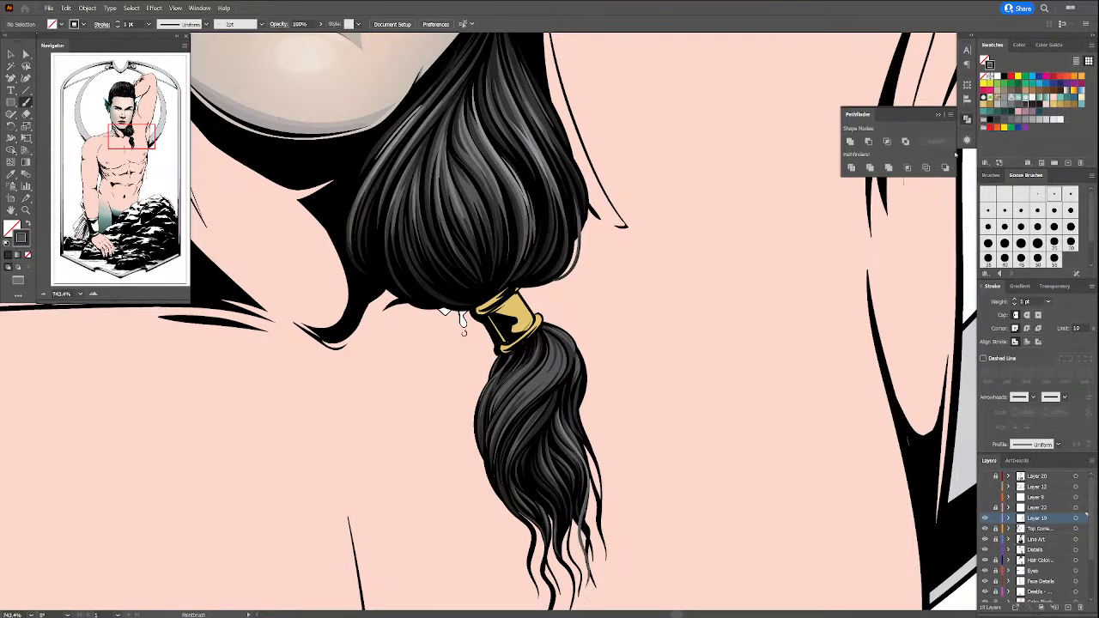
pyautogui.moveTo(588, 376); pyautogui.dragTo(587, 455)
pyautogui.click(1015, 106)
pyautogui.moveTo(498, 426); pyautogui.dragTo(532, 381)
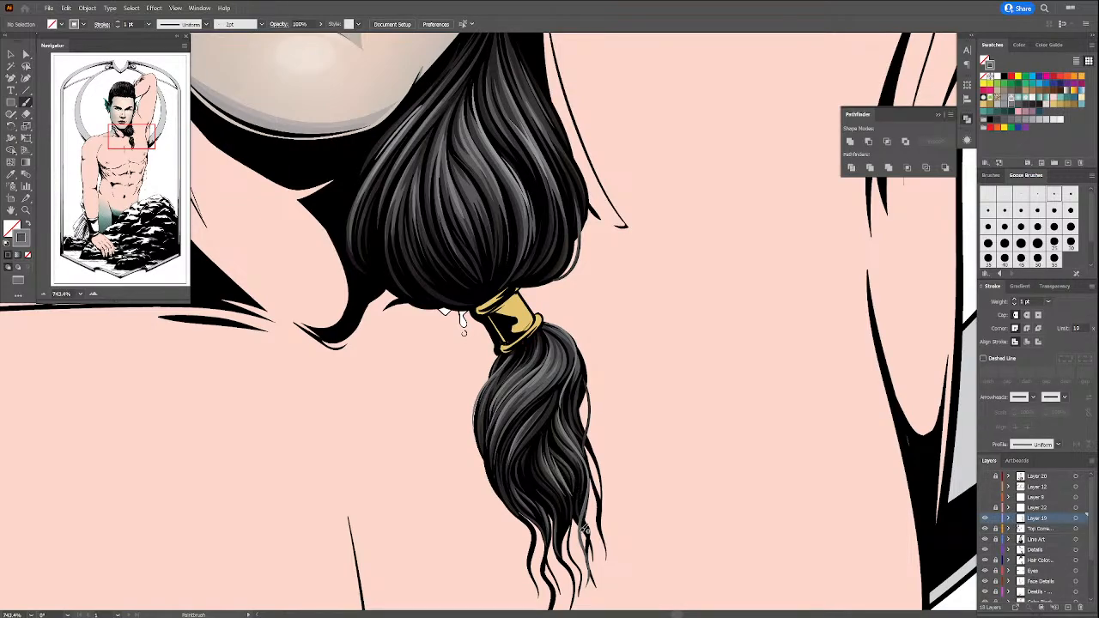
pyautogui.click(1016, 107)
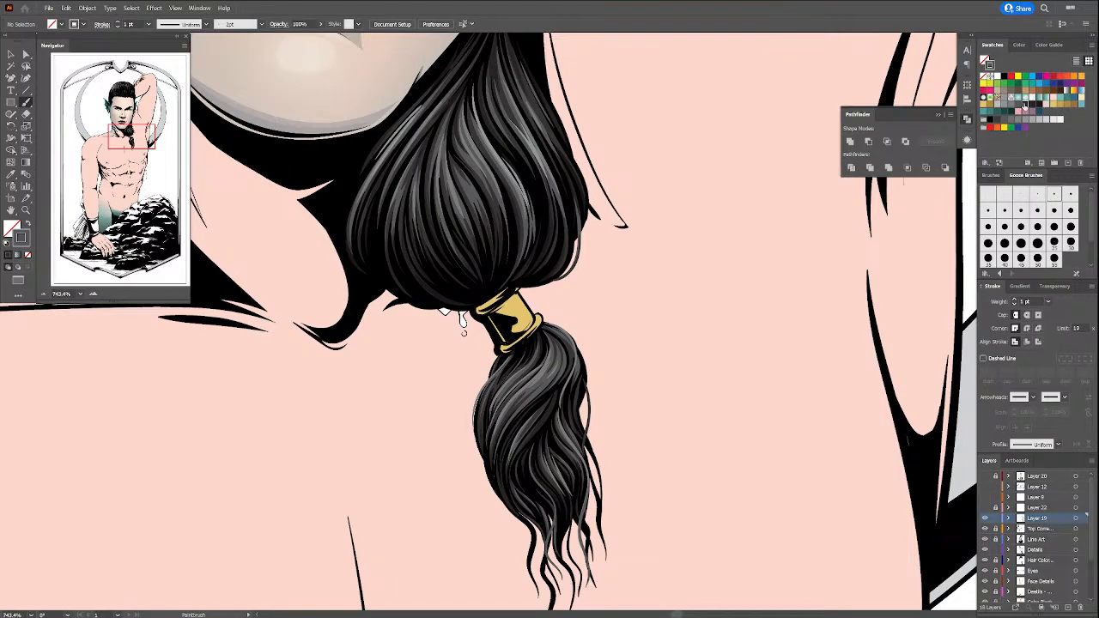
# Step: Paint thin dark flyaway strands beside the tail's outer edge, down towards the loose ends
pyautogui.click(1024, 105)
pyautogui.moveTo(619, 406); pyautogui.dragTo(620, 369)
pyautogui.scroll(-3, 620, 370)
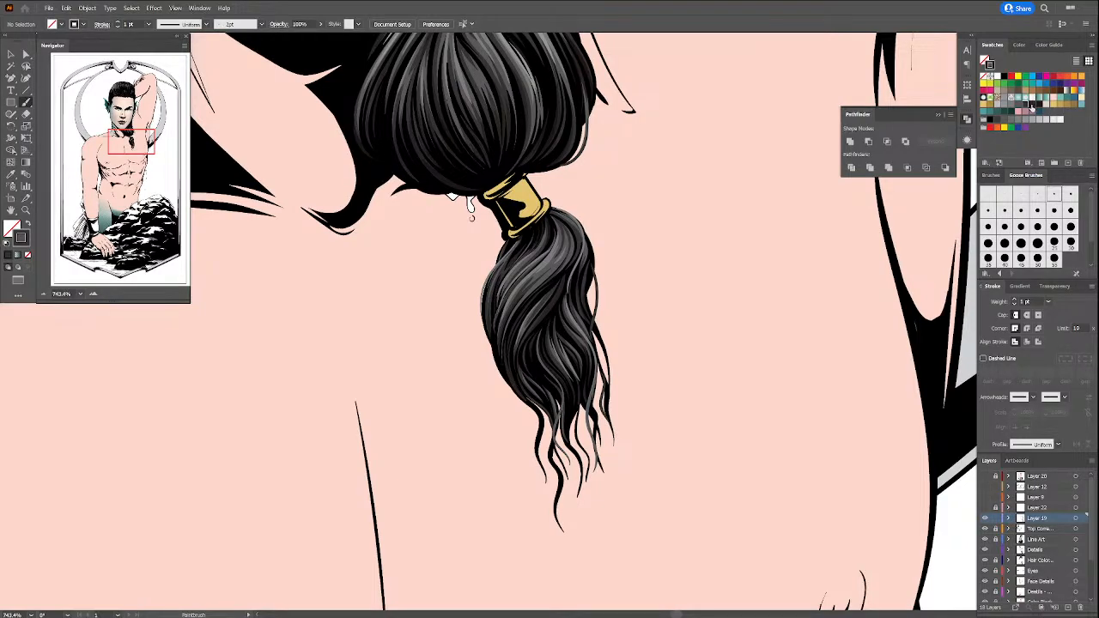
pyautogui.click(1031, 108)
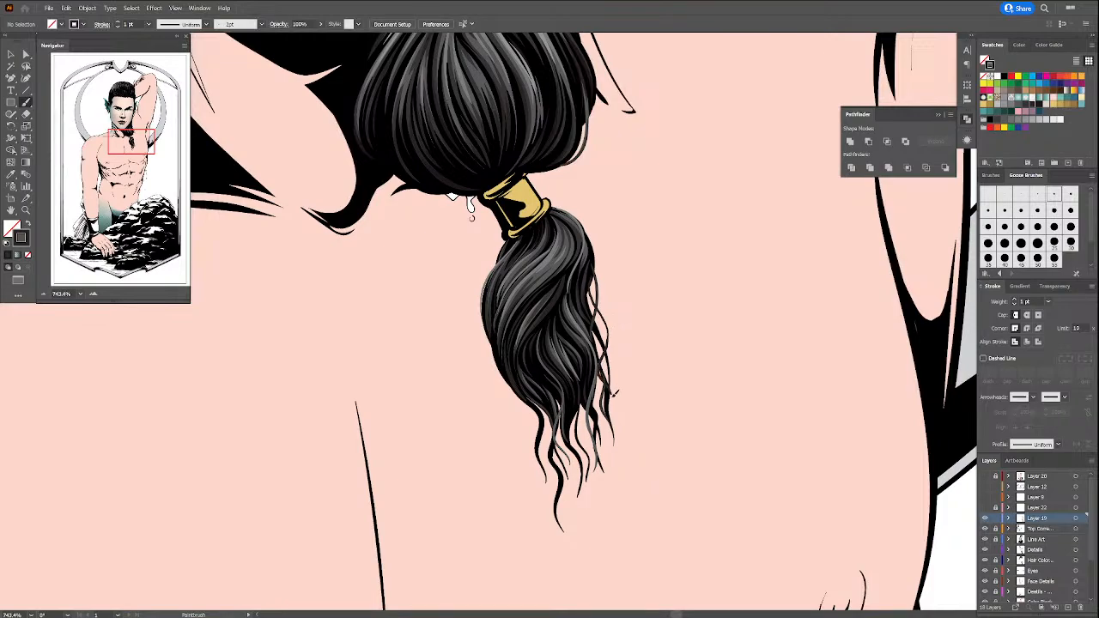
pyautogui.moveTo(612, 396); pyautogui.dragTo(612, 402)
# Step: Paint grey highlights along the outer flyaway strands and the tail's loose ends, down to the longest tip
pyautogui.click(1018, 109)
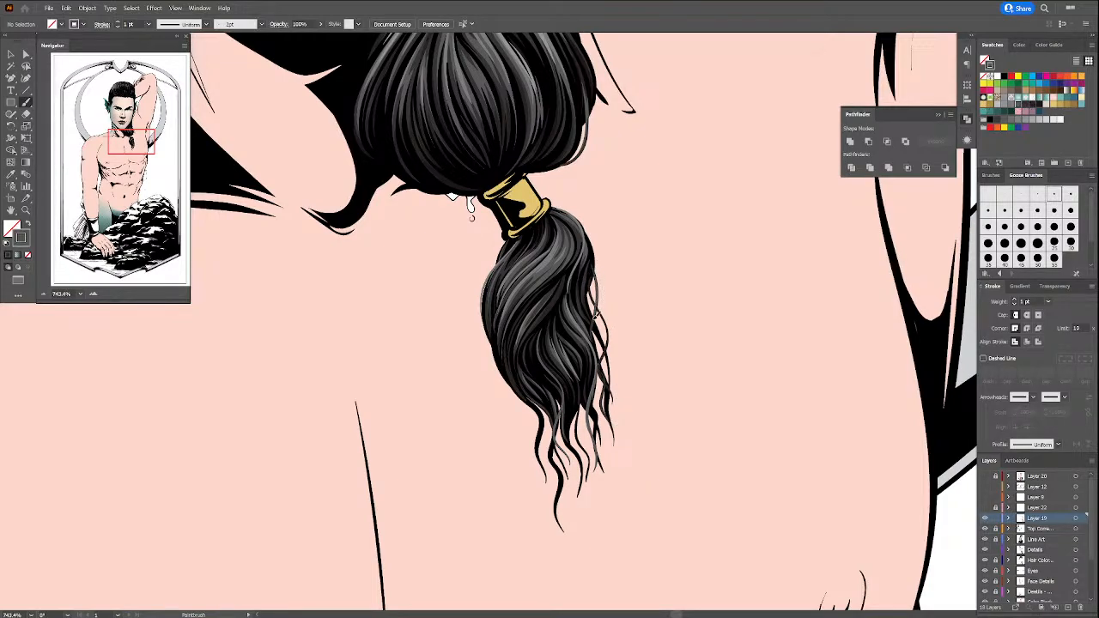
pyautogui.click(1011, 103)
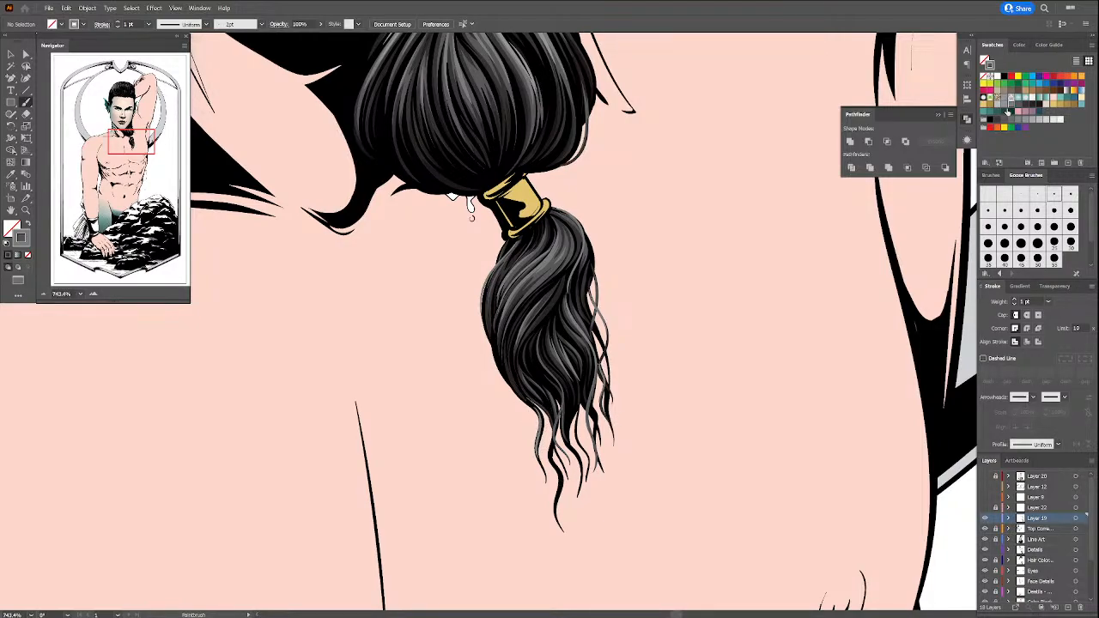
pyautogui.click(1019, 109)
pyautogui.moveTo(557, 502); pyautogui.dragTo(558, 522)
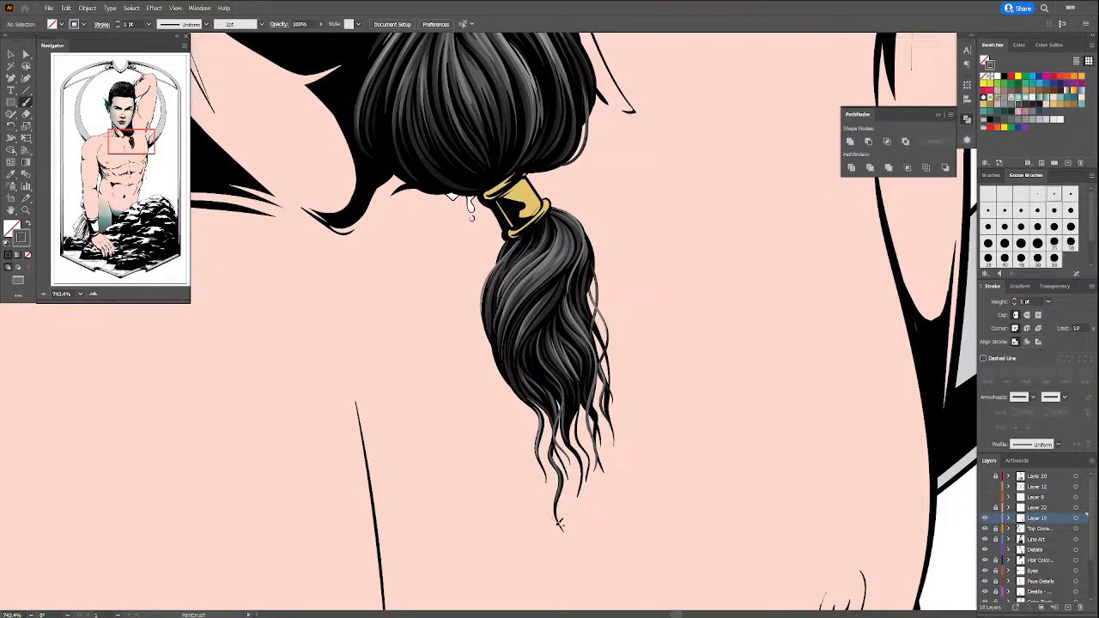
pyautogui.click(1024, 104)
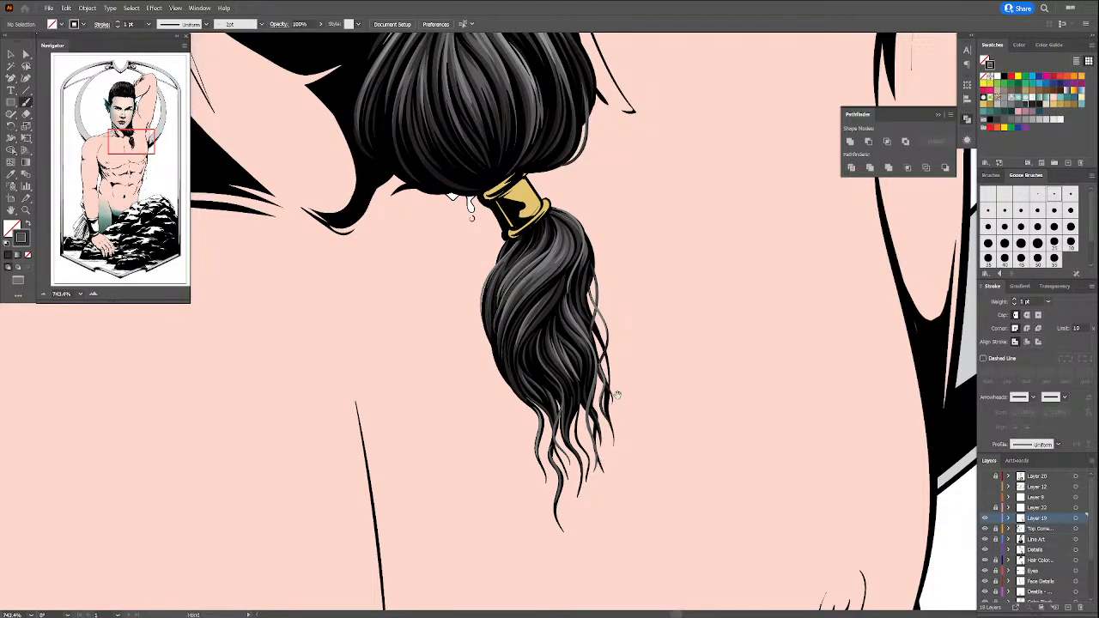
# Step: Choose a gold stroke colour for shading the band around the braid
pyautogui.moveTo(621, 416)
pyautogui.mouseDown()
pyautogui.moveTo(674, 596)
pyautogui.moveTo(687, 594)
pyautogui.mouseUp()
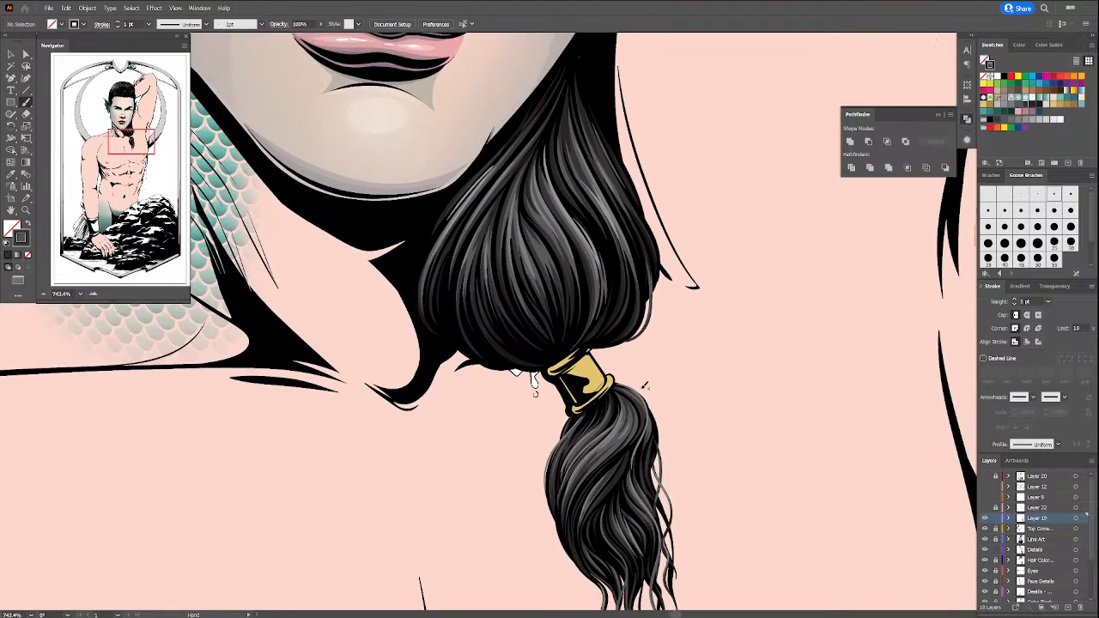
pyautogui.click(1058, 106)
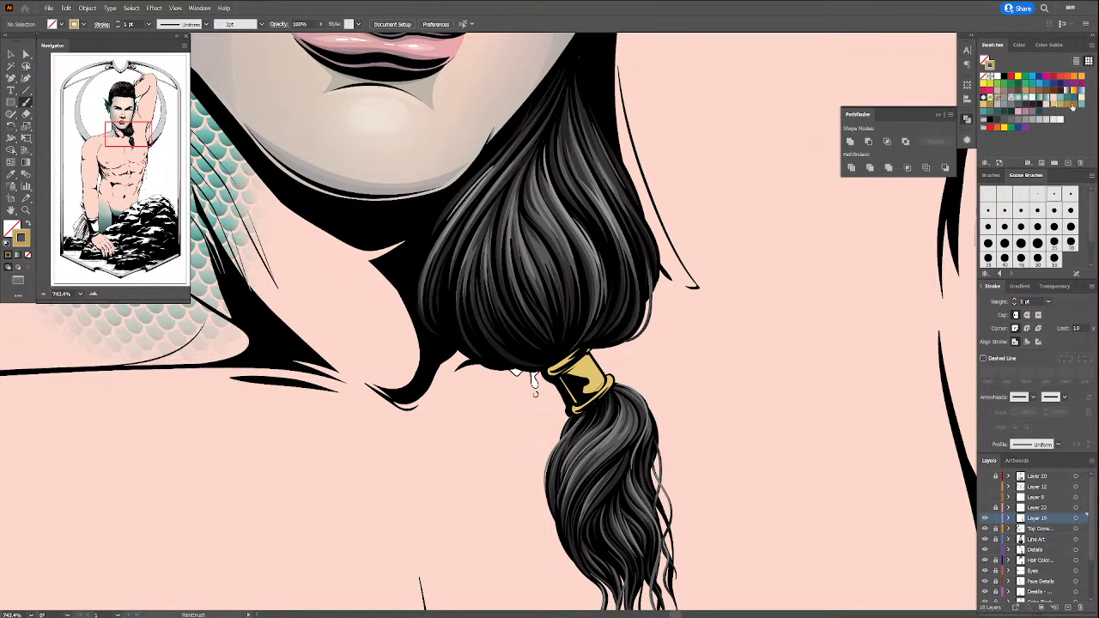
# Step: Choose a darker gold swatch for the stroke and make the Details layer active for pen work
pyautogui.click(1075, 104)
pyautogui.click(1054, 104)
pyautogui.click(1060, 106)
pyautogui.press('p')
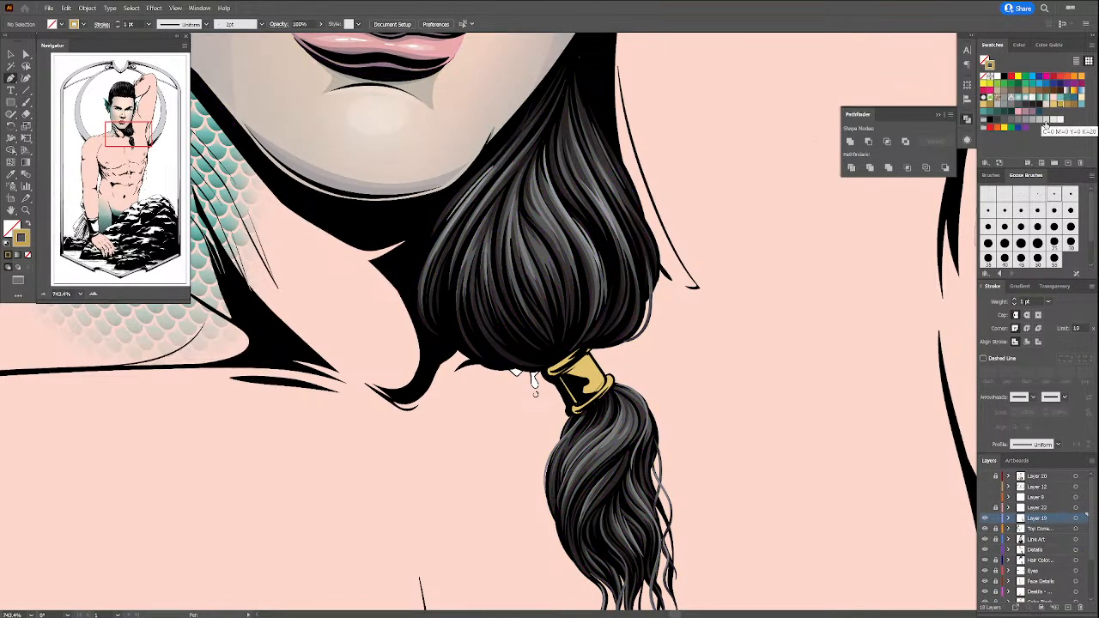
pyautogui.click(1055, 549)
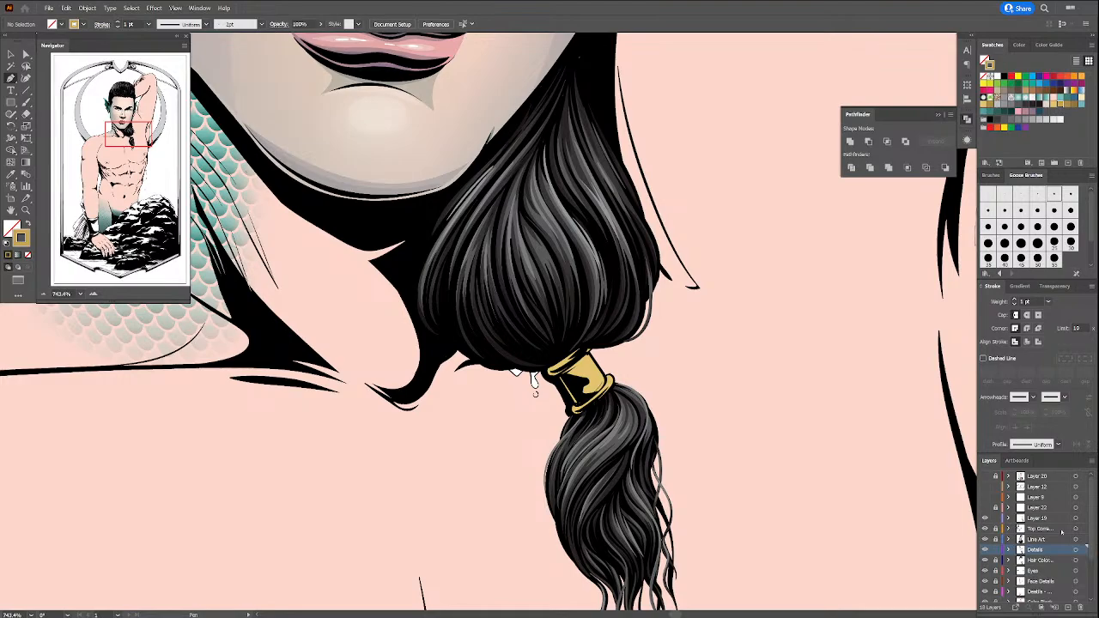
# Step: Select all artwork on the unlocked layers and lock the selection
pyautogui.hotkey('ctrl', 'a')
pyautogui.press('v')
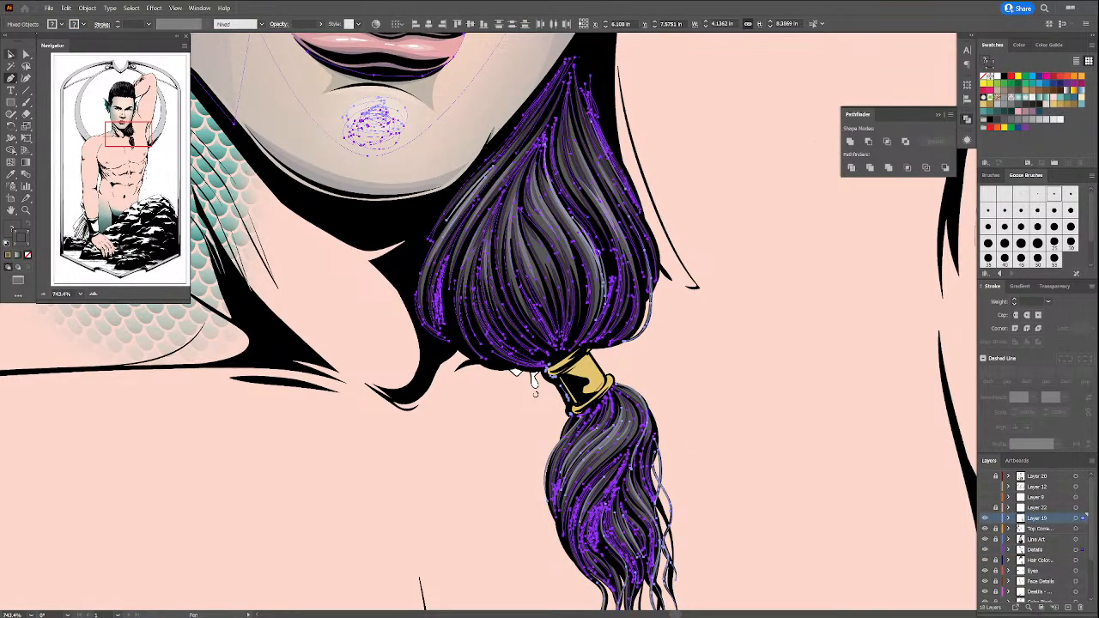
pyautogui.click(286, 455)
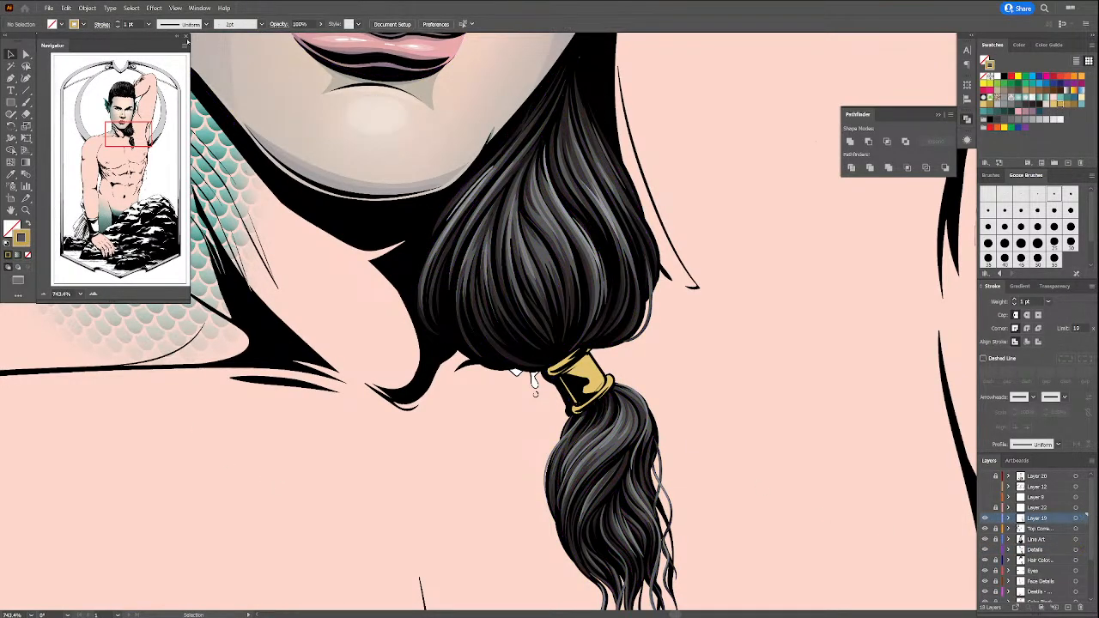
pyautogui.click(130, 8)
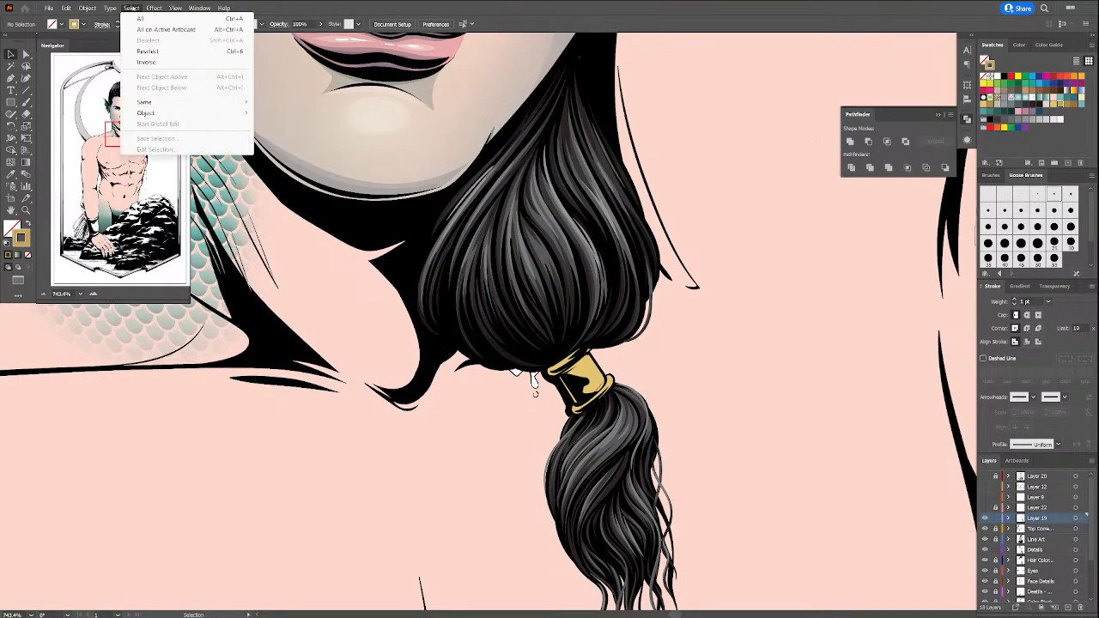
pyautogui.click(141, 18)
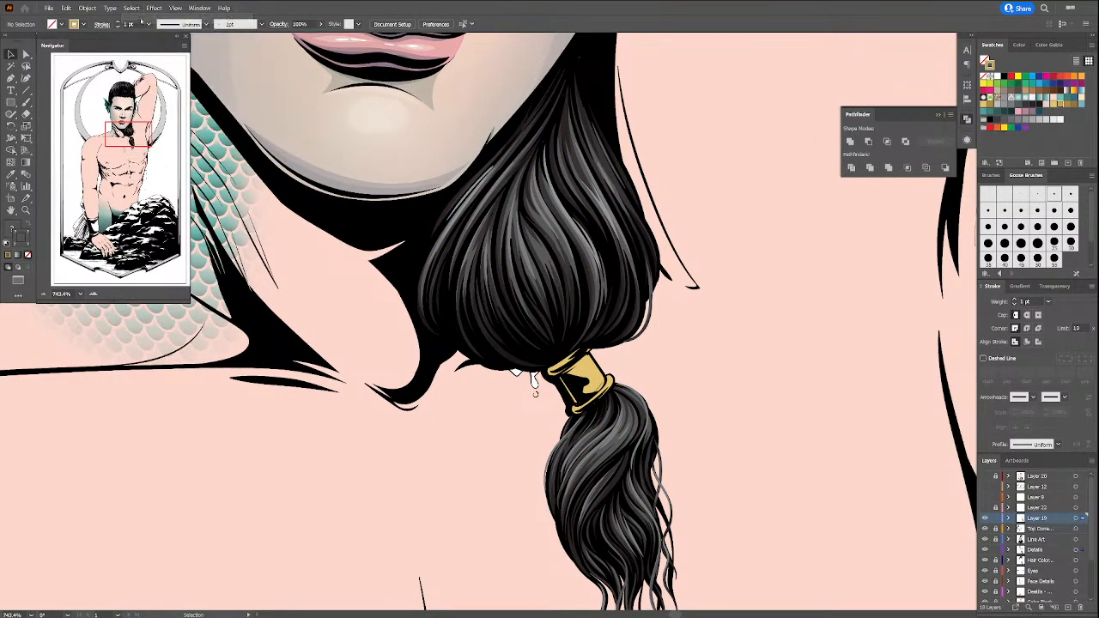
pyautogui.click(87, 8)
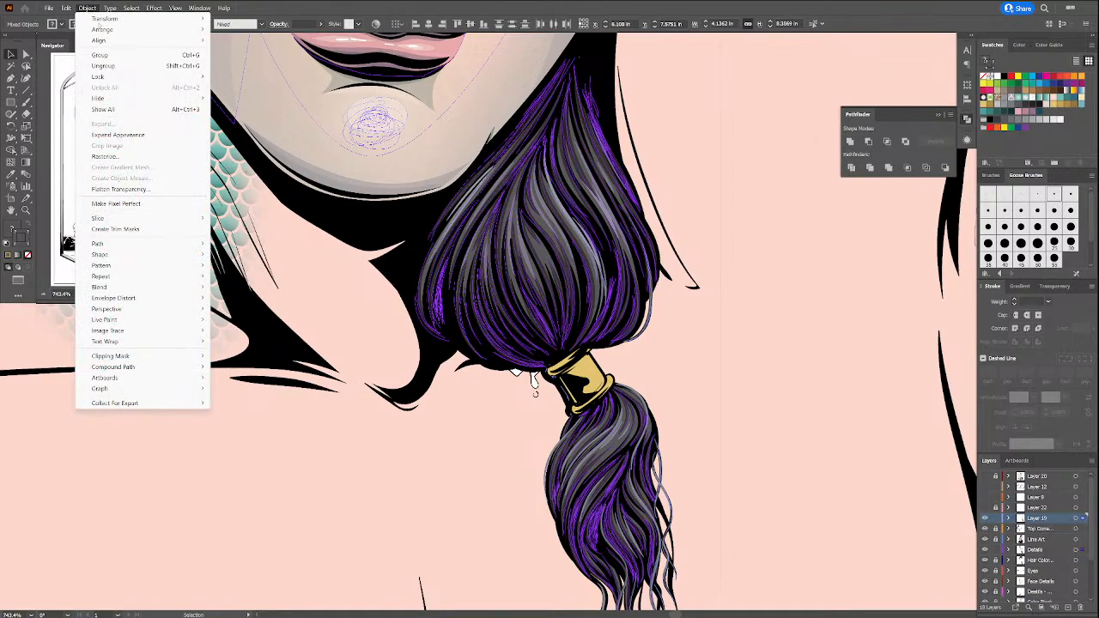
pyautogui.moveTo(163, 76)
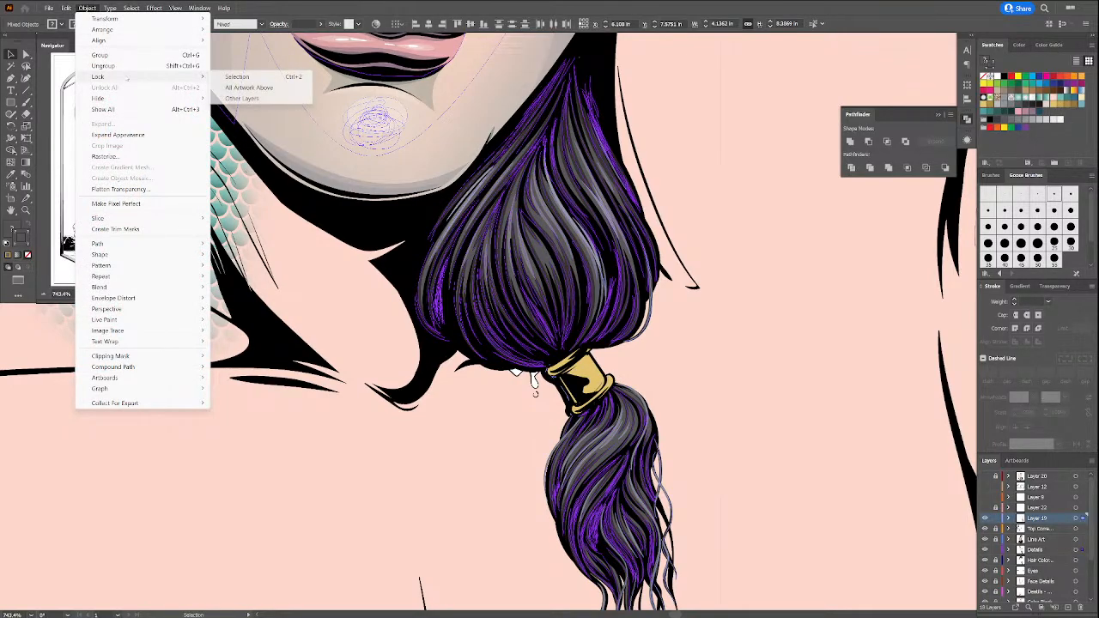
pyautogui.click(240, 76)
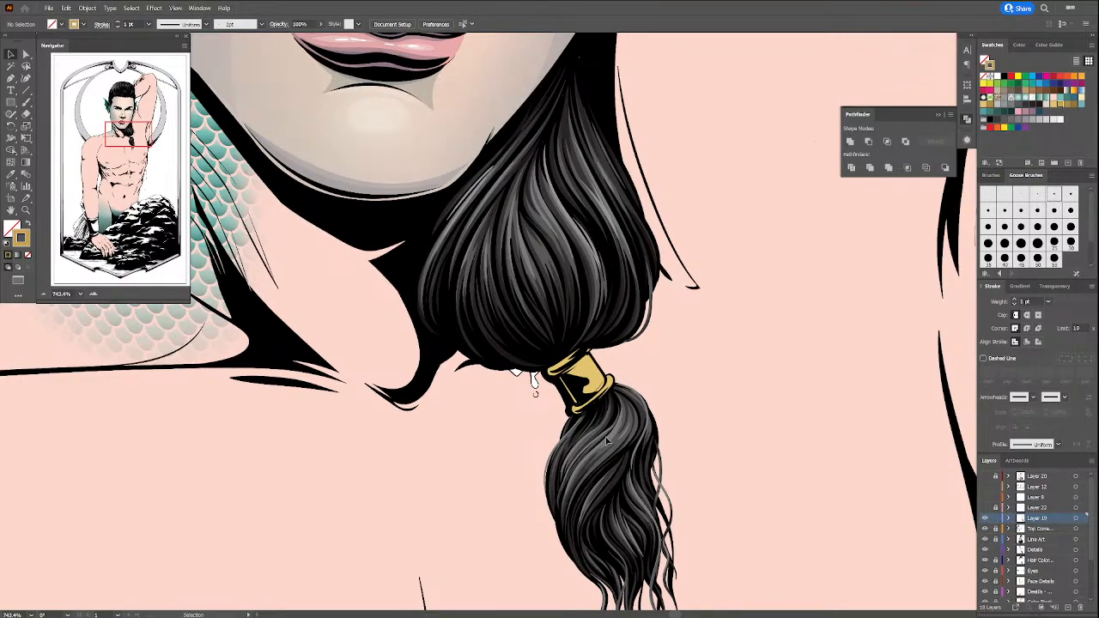
# Step: Draw a closed gold shading shape with the Pen tool over the body of the hair clasp and move it to the Details layer
pyautogui.press('p')
pyautogui.click(532, 376)
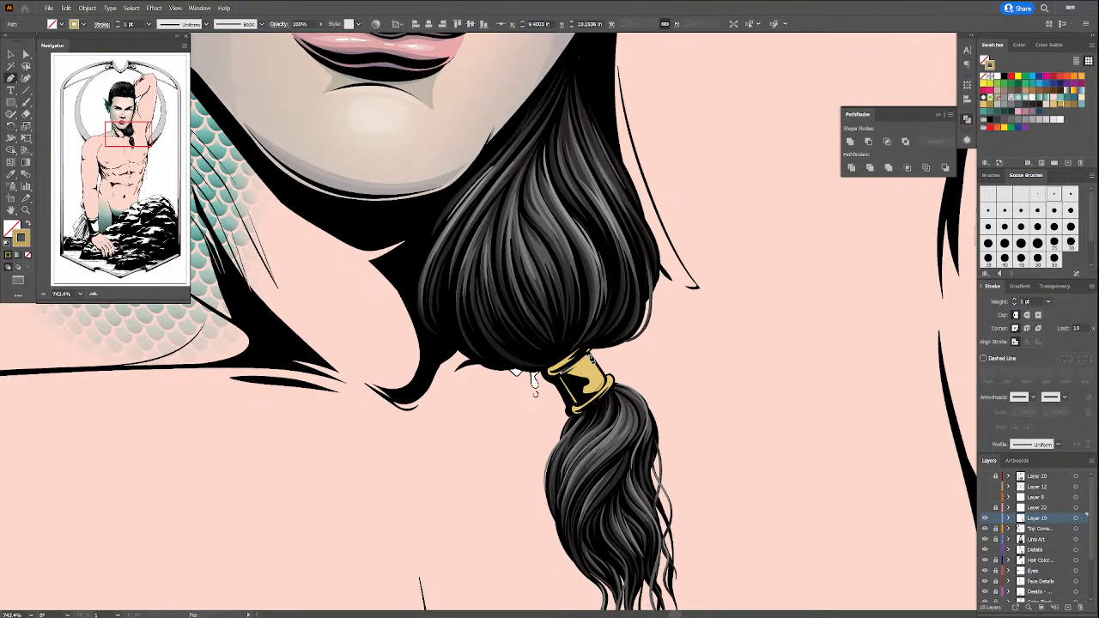
pyautogui.click(533, 382)
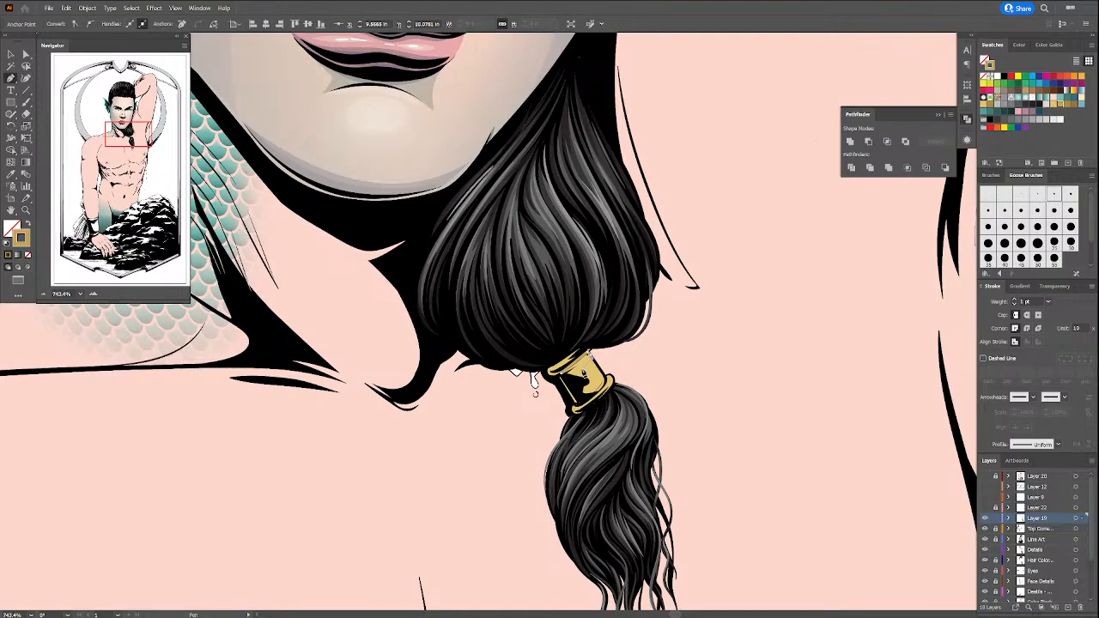
pyautogui.click(605, 383)
pyautogui.click(574, 397)
pyautogui.click(562, 374)
pyautogui.moveTo(1084, 518); pyautogui.dragTo(1084, 549)
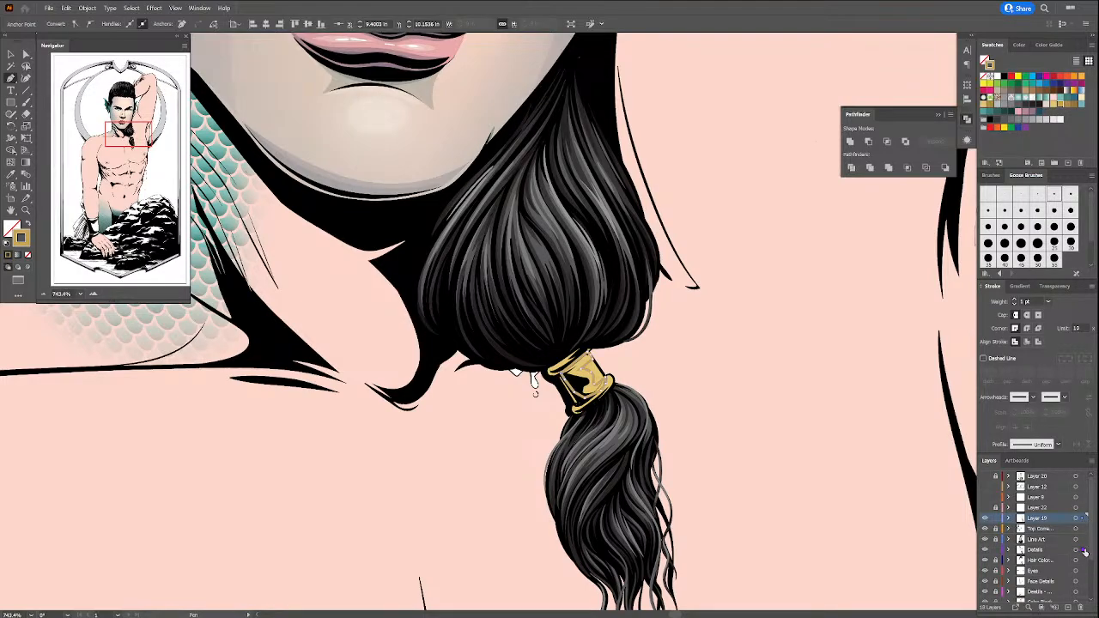
pyautogui.hotkey('ctrl', 'shift', 'a')
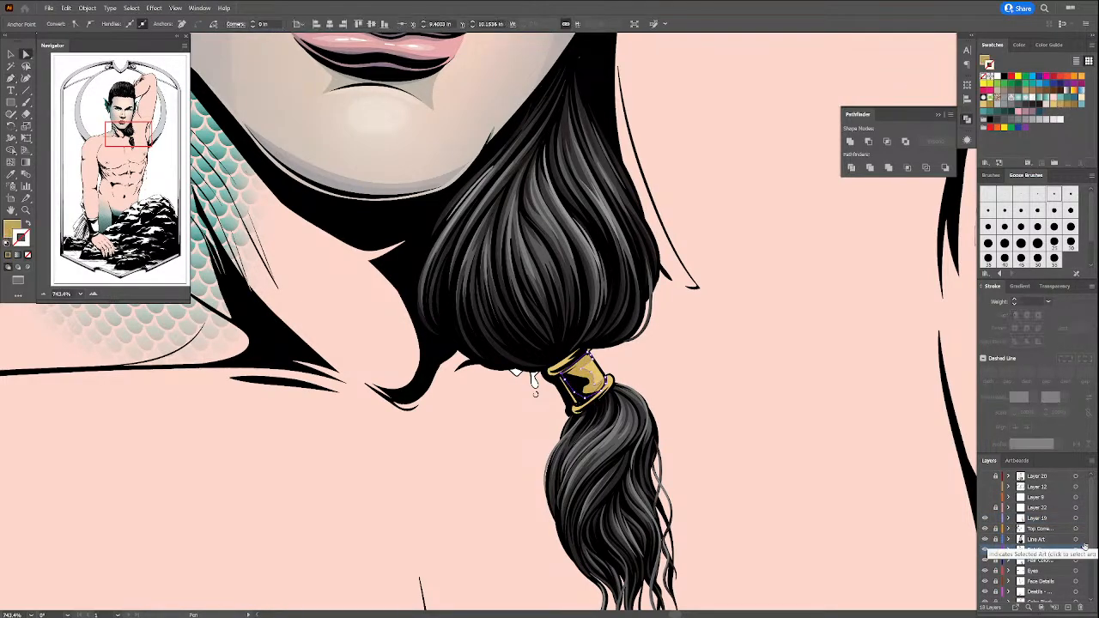
# Step: Draw a small shadow shape under the clasp's upper rim with the Pen tool and fill it with a darker gold-brown swatch
pyautogui.moveTo(699, 440); pyautogui.dragTo(726, 462)
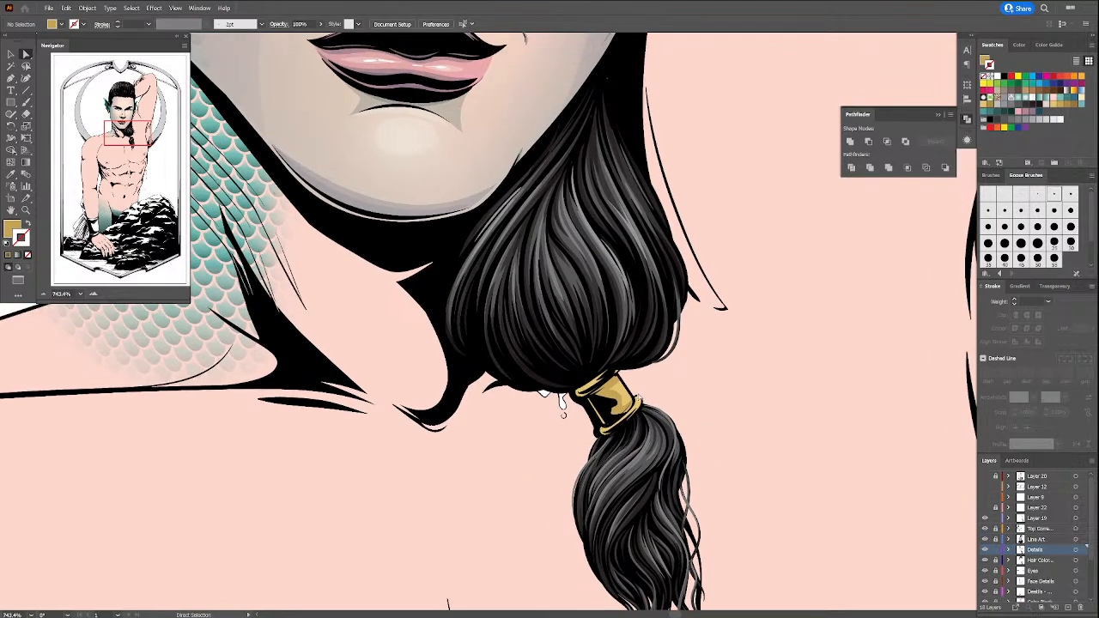
pyautogui.press('p')
pyautogui.click(616, 375)
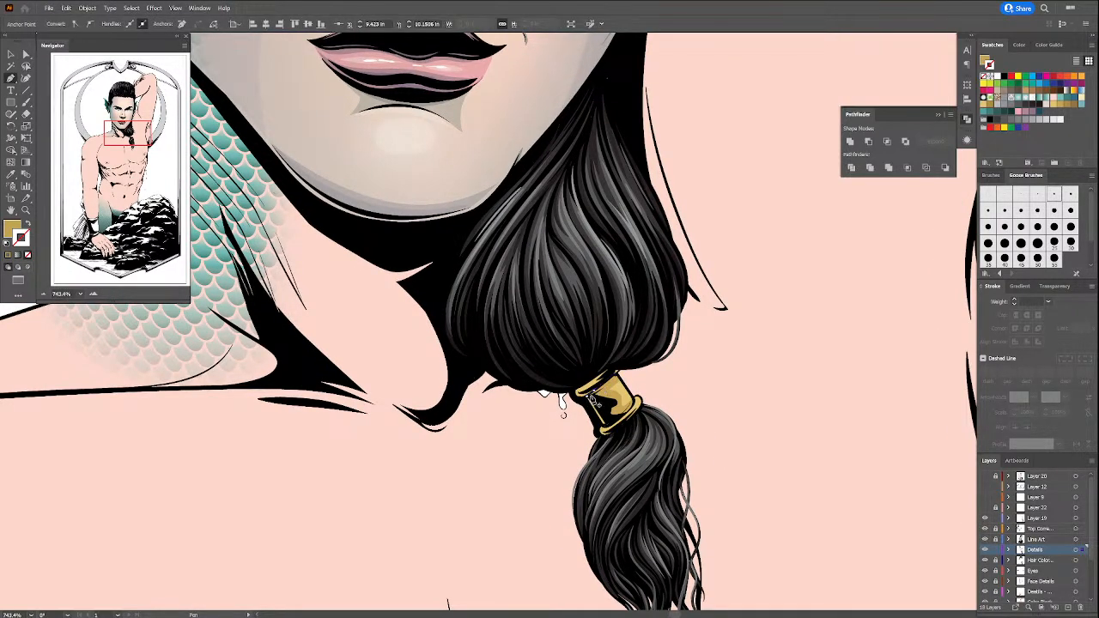
pyautogui.click(600, 380)
pyautogui.hotkey('ctrl', 'z')
pyautogui.press('x')
pyautogui.click(1066, 105)
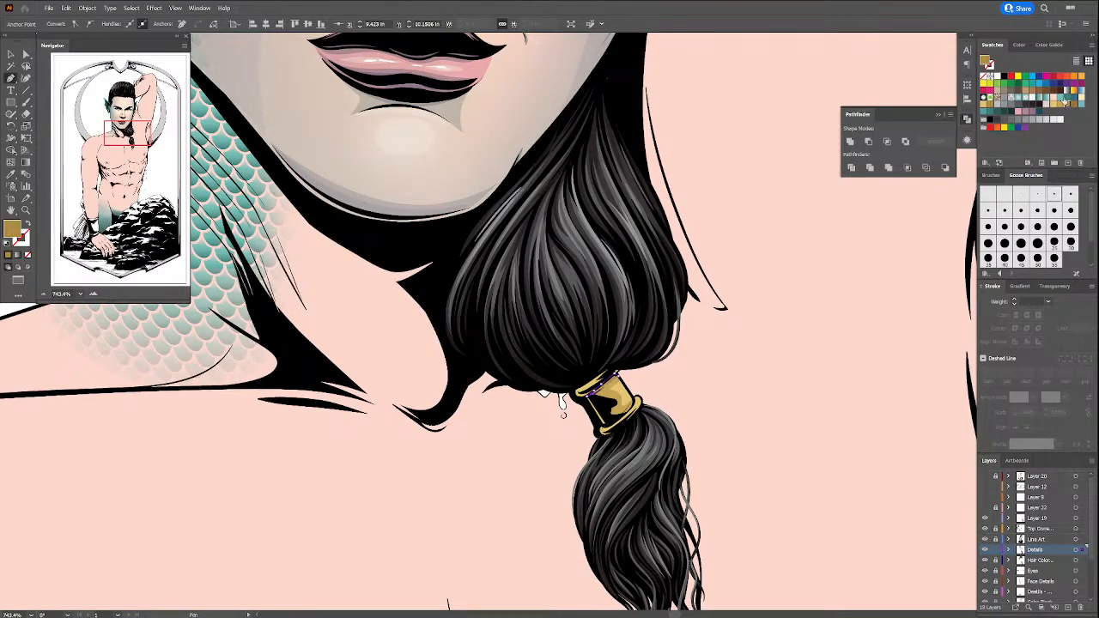
pyautogui.click(1073, 105)
pyautogui.press('a')
pyautogui.click(663, 387)
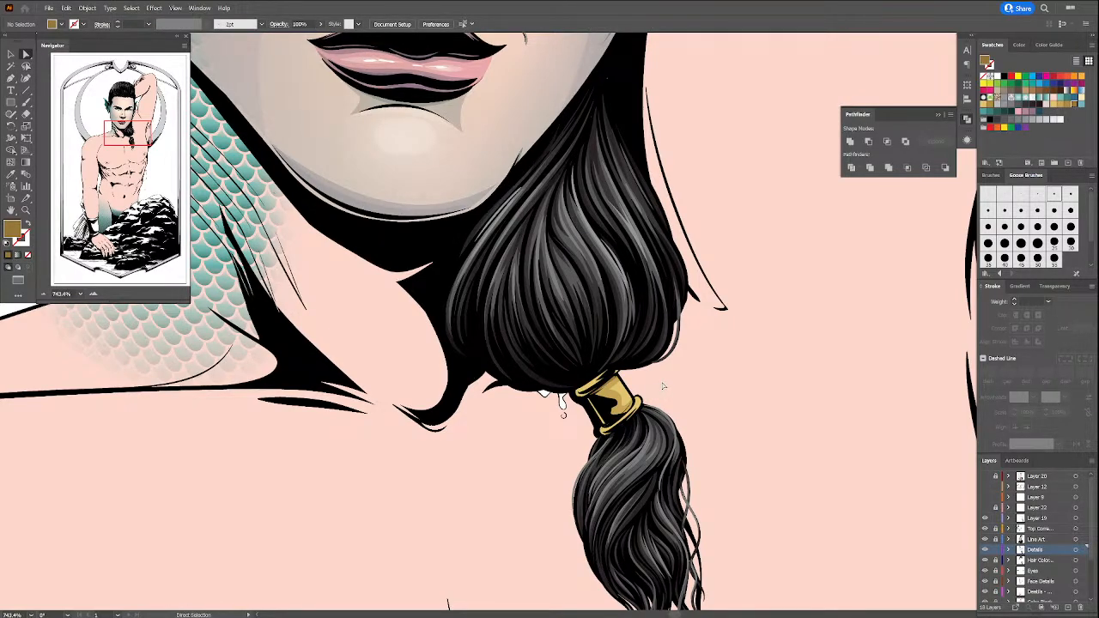
# Step: Try to set the blending mode for new shapes to Multiply
pyautogui.click(1054, 286)
pyautogui.click(1006, 302)
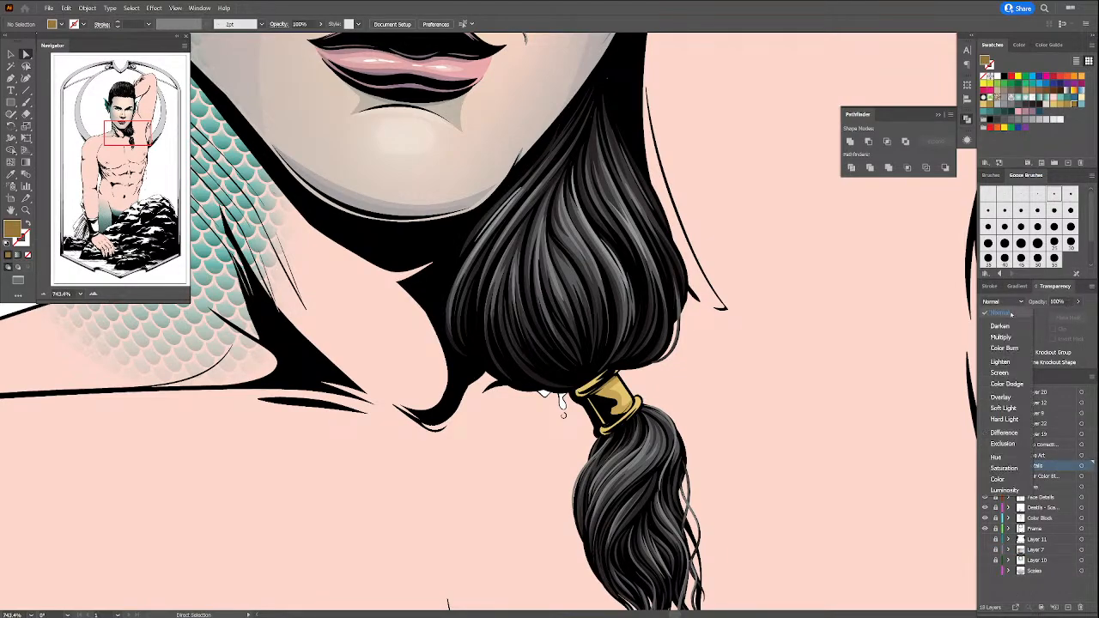
pyautogui.click(1010, 314)
pyautogui.click(1006, 303)
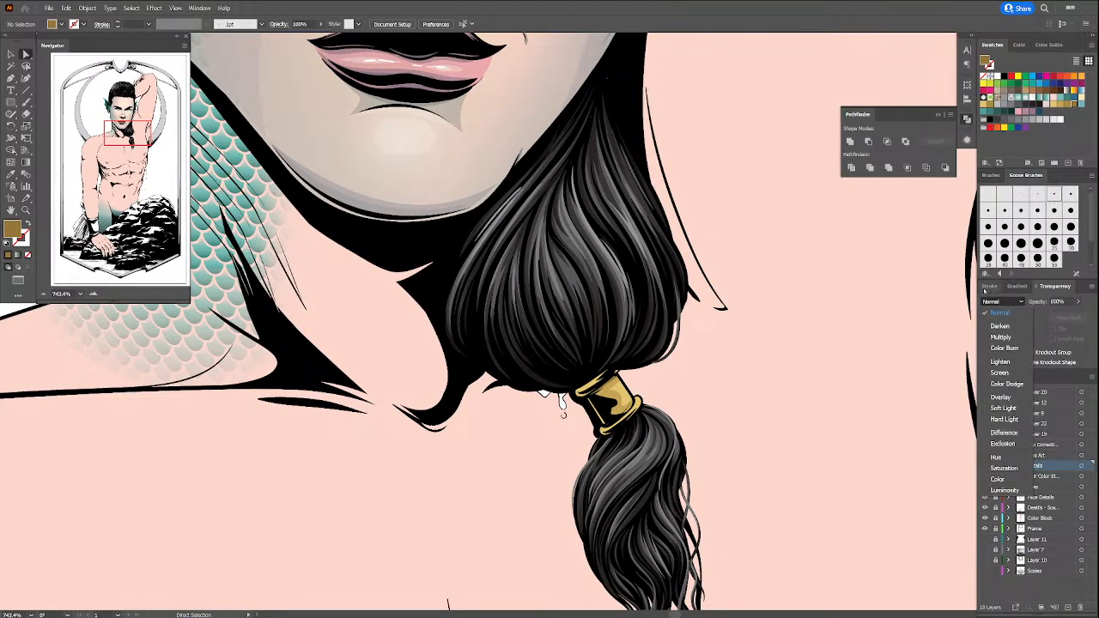
pyautogui.click(1014, 338)
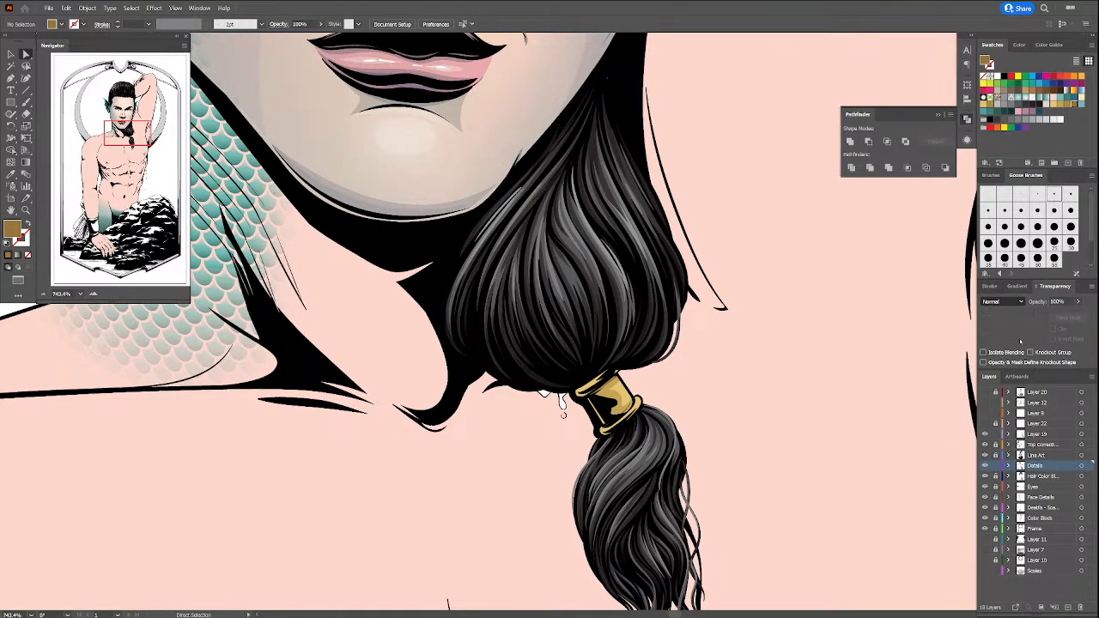
pyautogui.click(1060, 301)
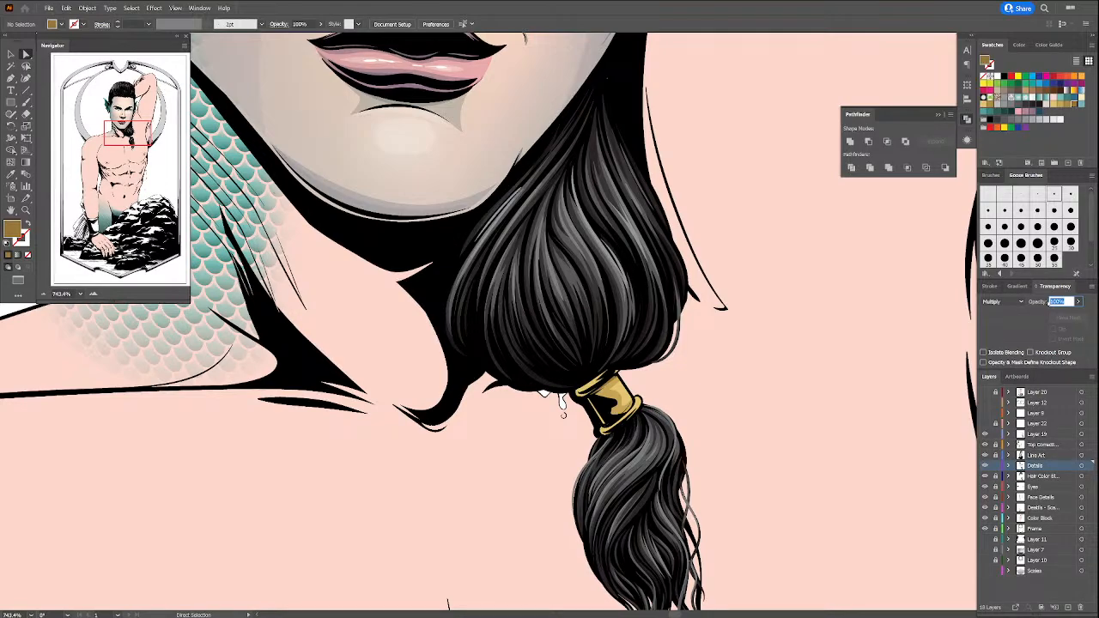
pyautogui.click(1044, 286)
# Step: Draw a closed gold-brown shadow shape with the Pen tool across the lower part of the clasp's body, above its lower rim
pyautogui.press('p')
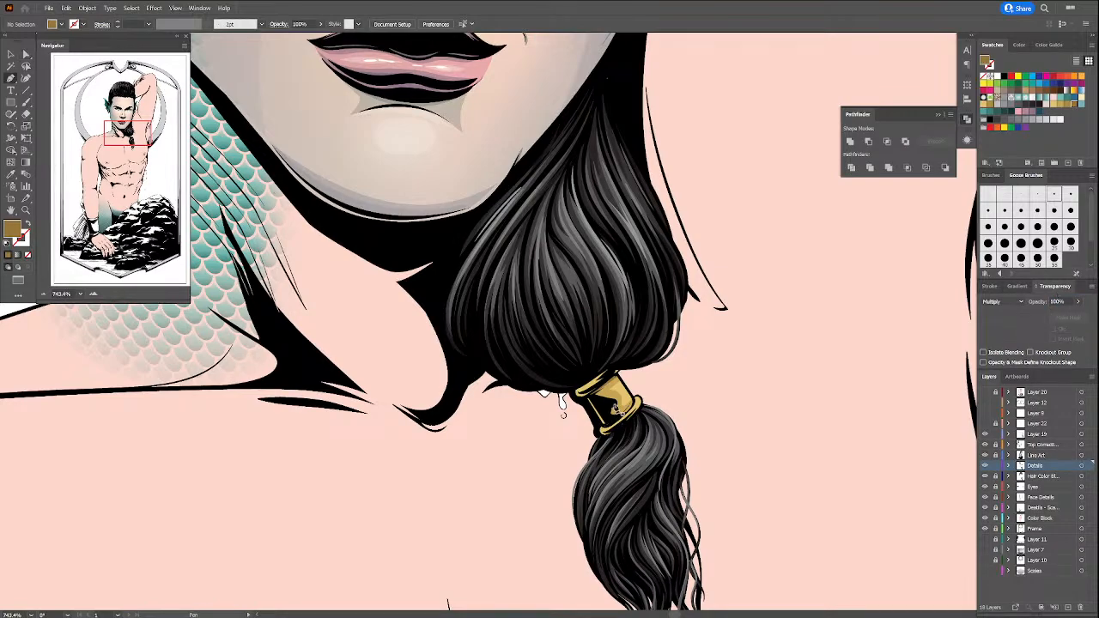
pyautogui.click(616, 401)
pyautogui.moveTo(619, 412); pyautogui.dragTo(622, 415)
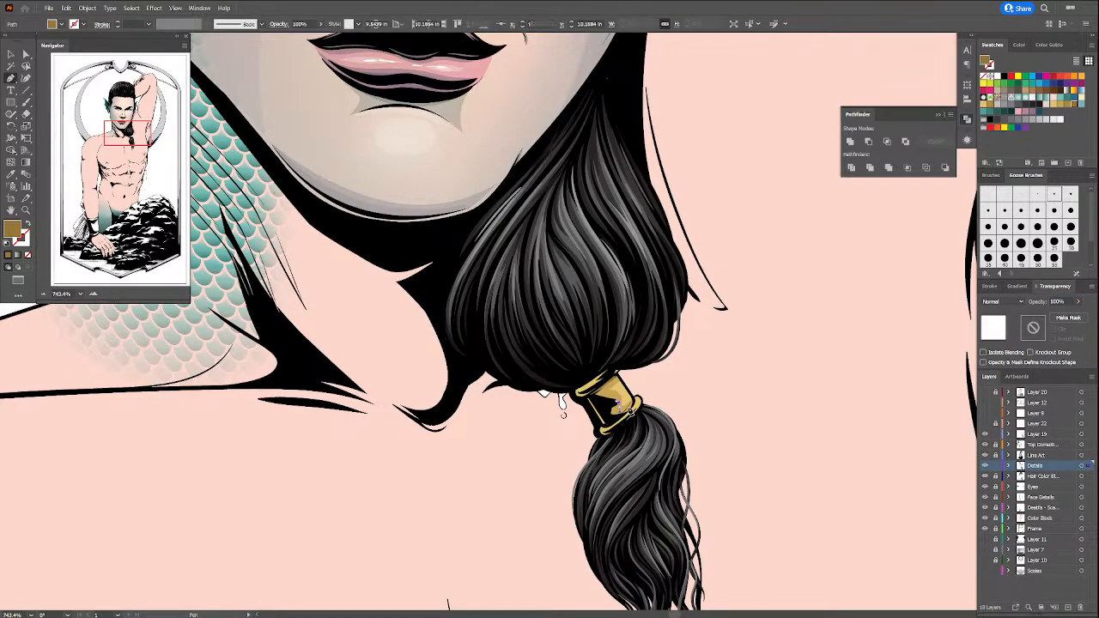
pyautogui.click(631, 403)
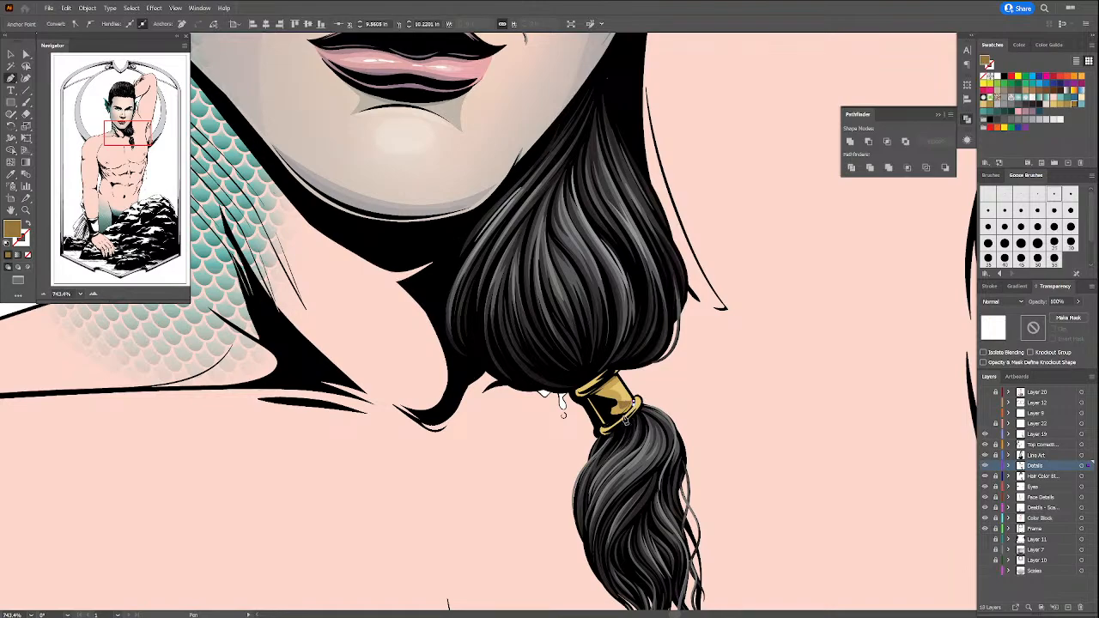
pyautogui.click(610, 420)
pyautogui.click(604, 407)
pyautogui.click(616, 406)
pyautogui.press('a')
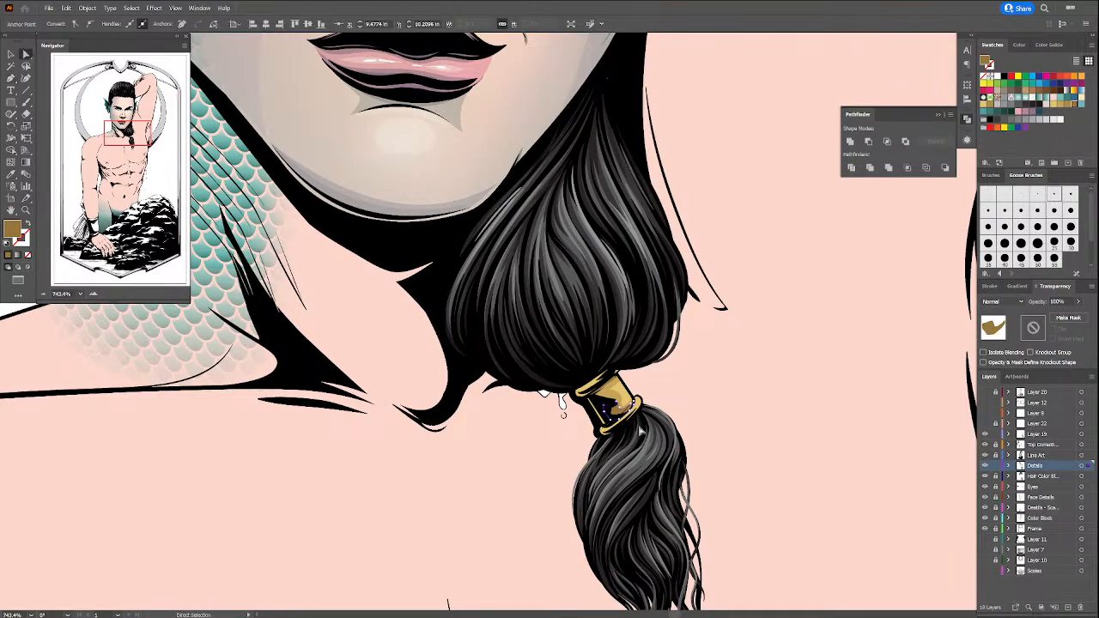
pyautogui.click(728, 376)
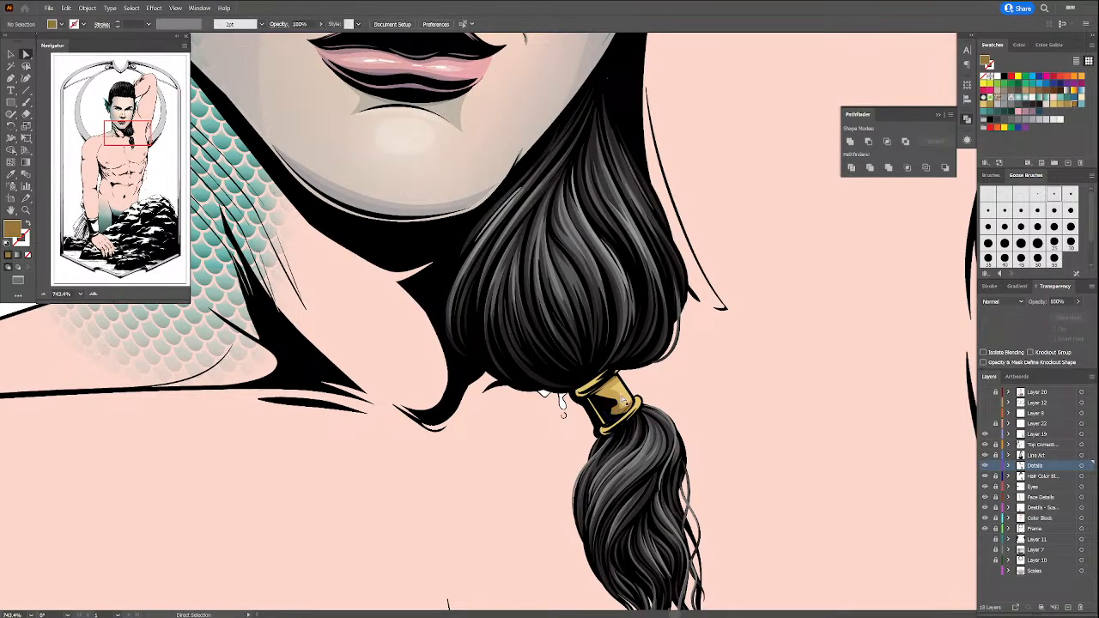
# Step: Mix a darker brown fill colour and add it to the swatches
pyautogui.doubleClick(986, 59)
pyautogui.click(505, 304)
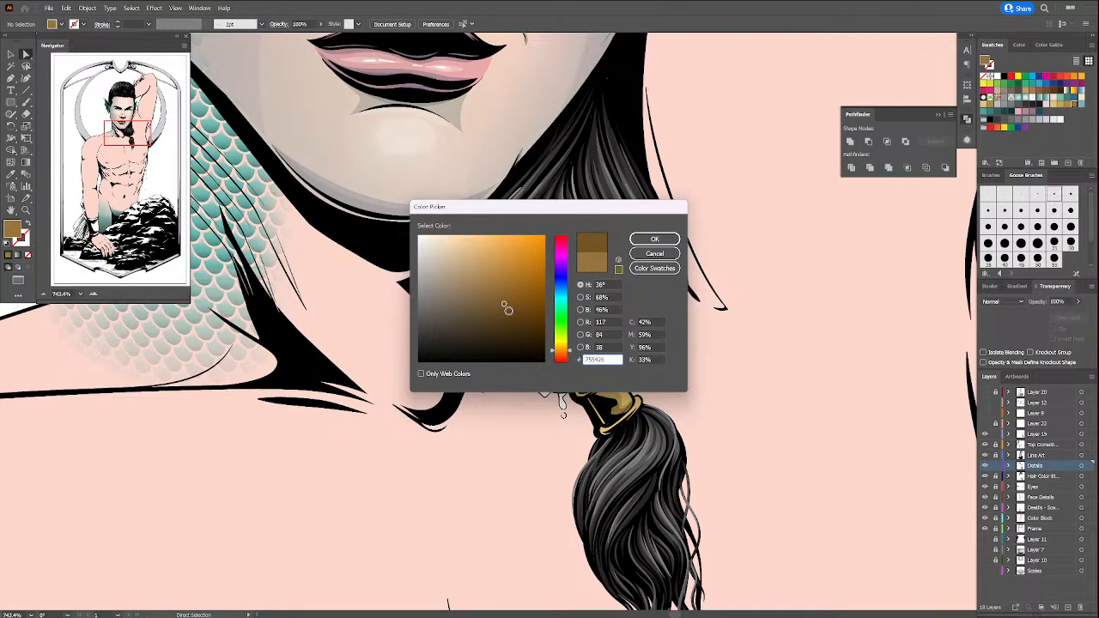
pyautogui.click(507, 309)
pyautogui.click(654, 238)
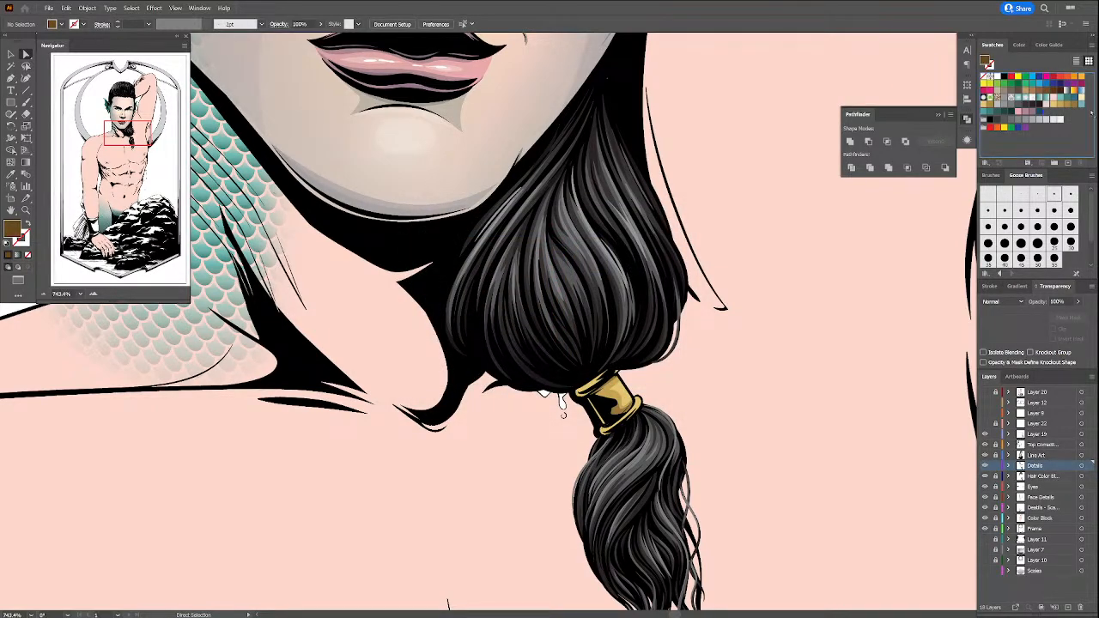
pyautogui.moveTo(1080, 110); pyautogui.dragTo(1082, 111)
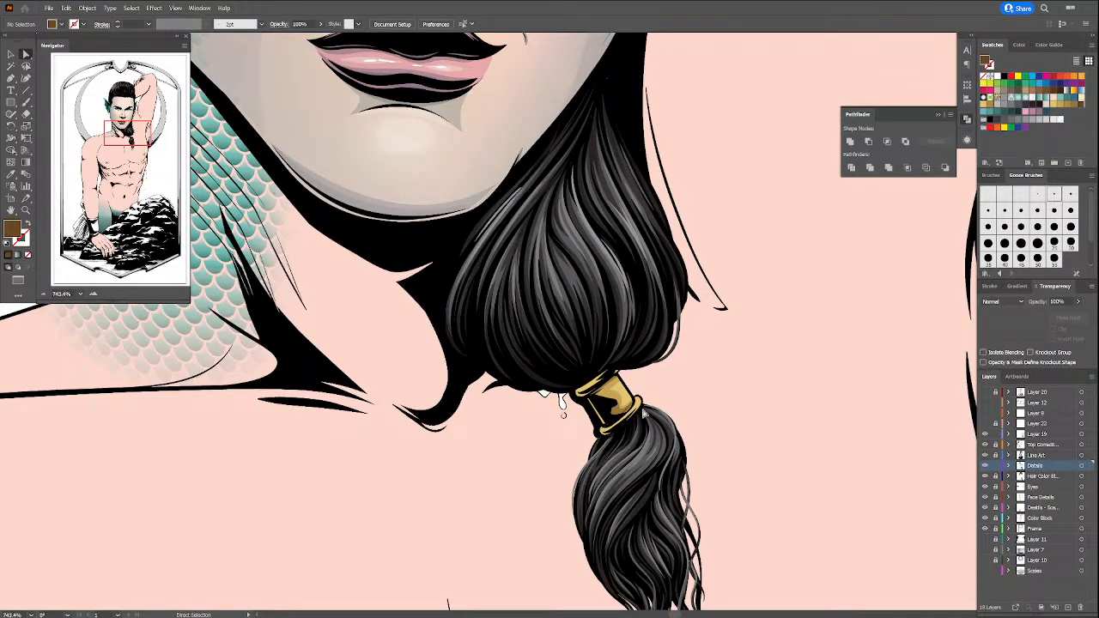
# Step: Set up the Paintbrush with the 1 pt brush, no fill and a dark gold stroke from the swatches
pyautogui.press('b')
pyautogui.click(1024, 195)
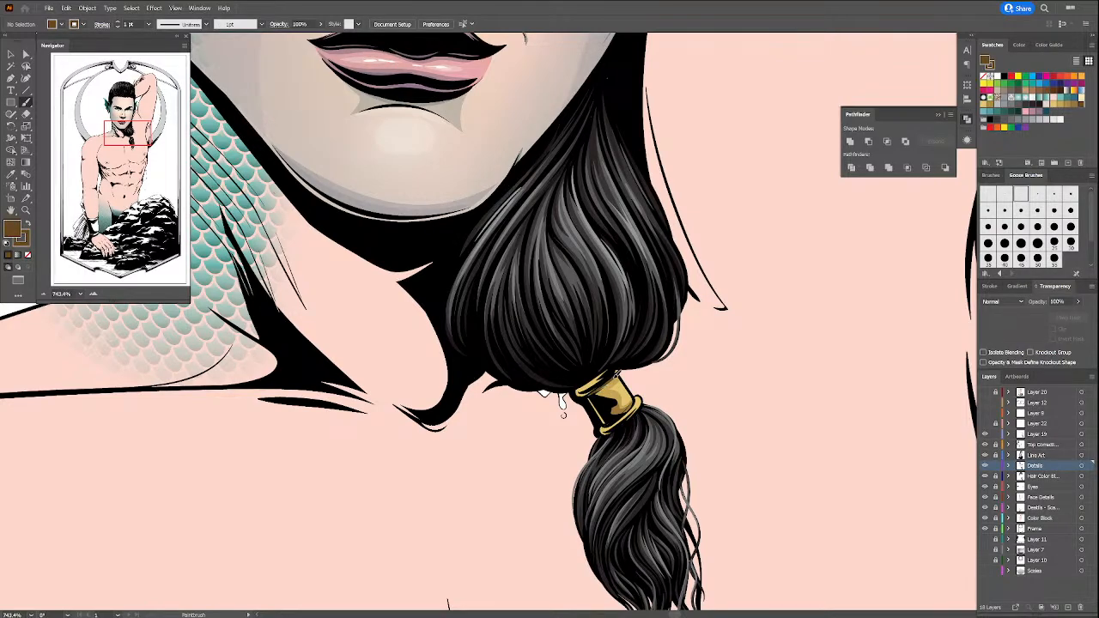
pyautogui.press('/')
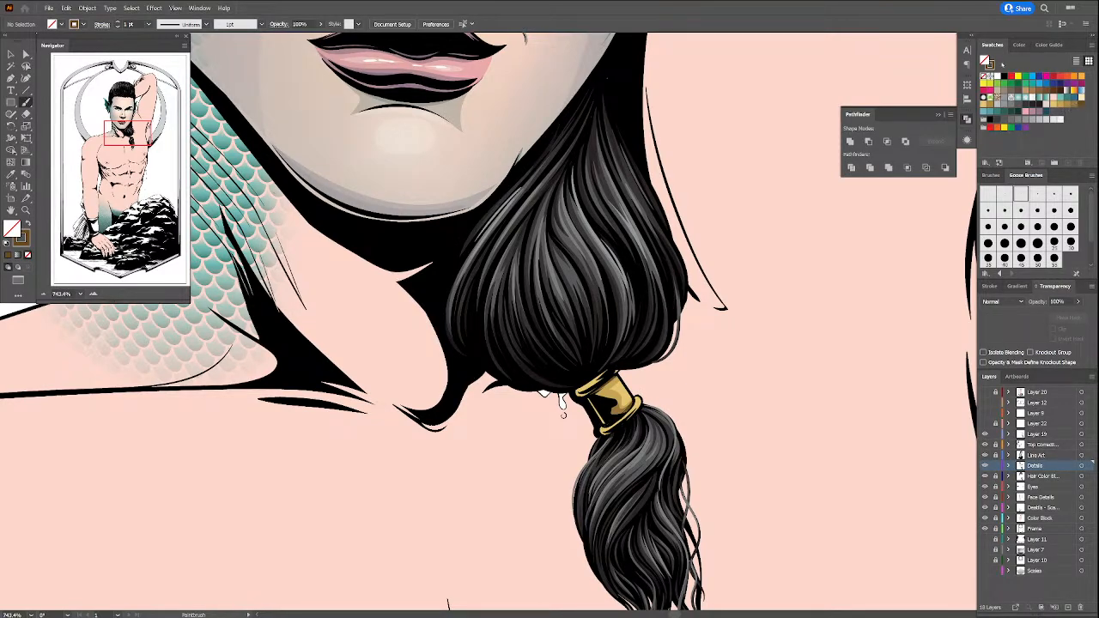
pyautogui.press('x')
pyautogui.click(1065, 115)
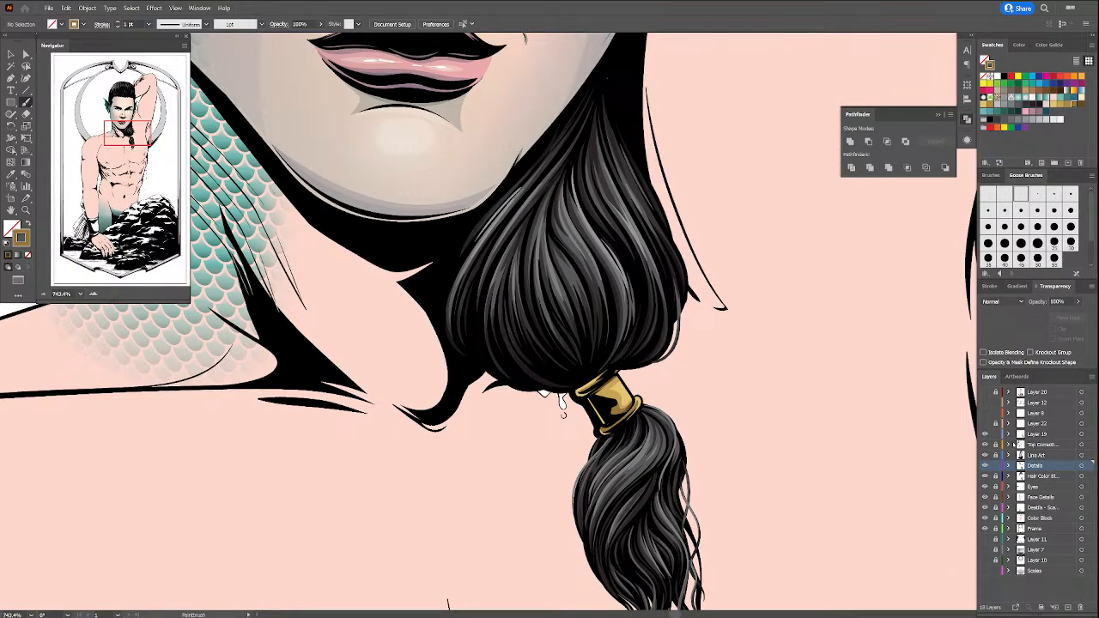
# Step: Make Layer 19 active and mix a paler cream stroke colour starting from the light gold swatch
pyautogui.click(1047, 434)
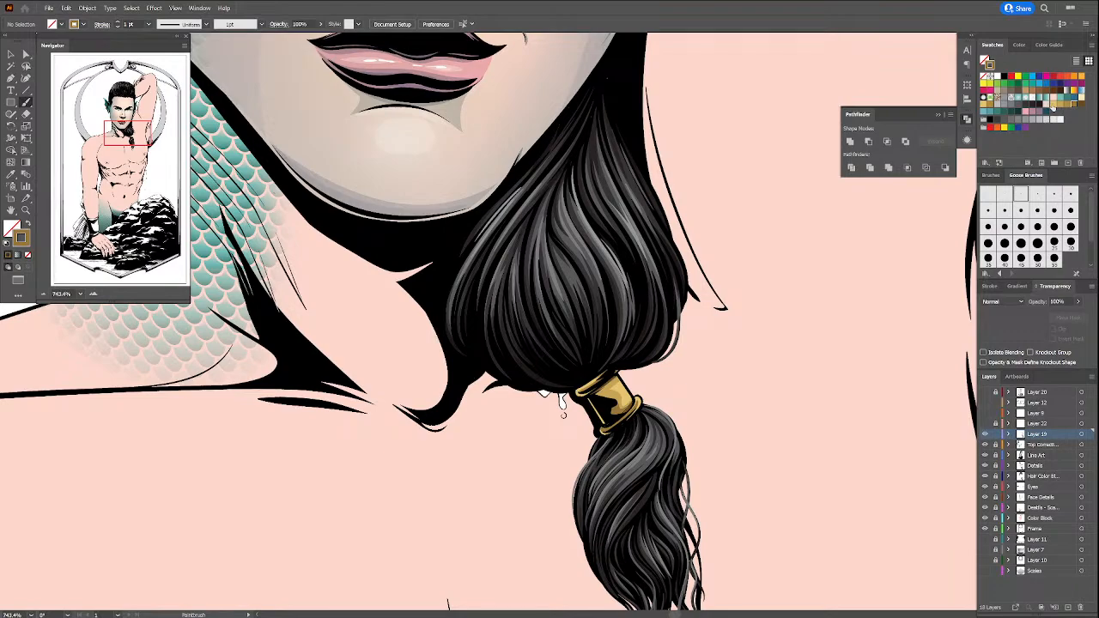
pyautogui.click(1053, 105)
pyautogui.doubleClick(21, 239)
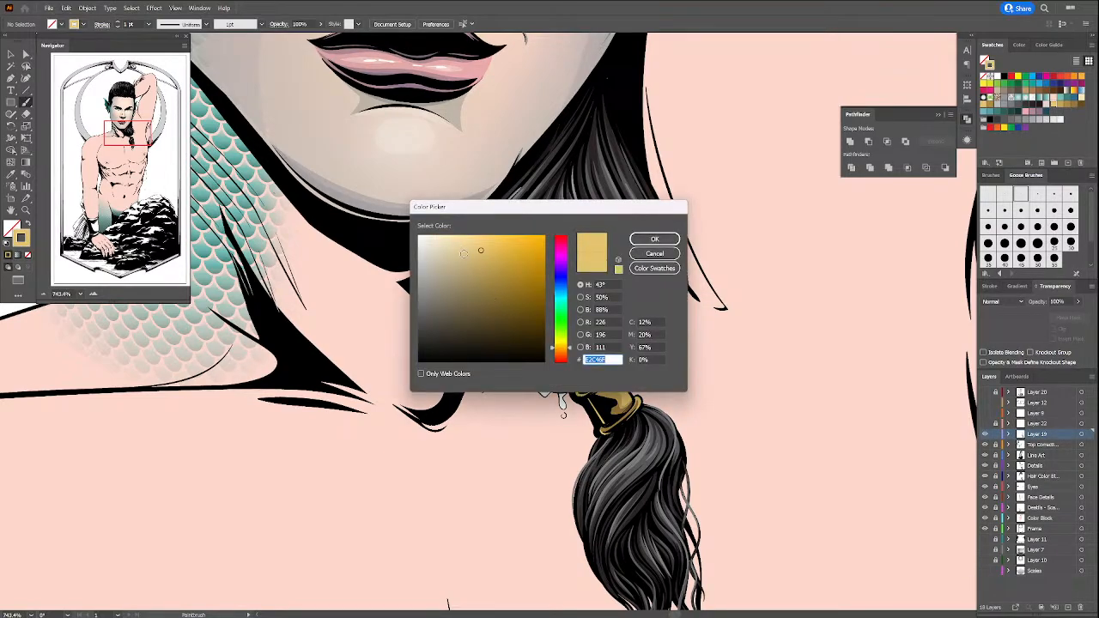
pyautogui.press('Return')
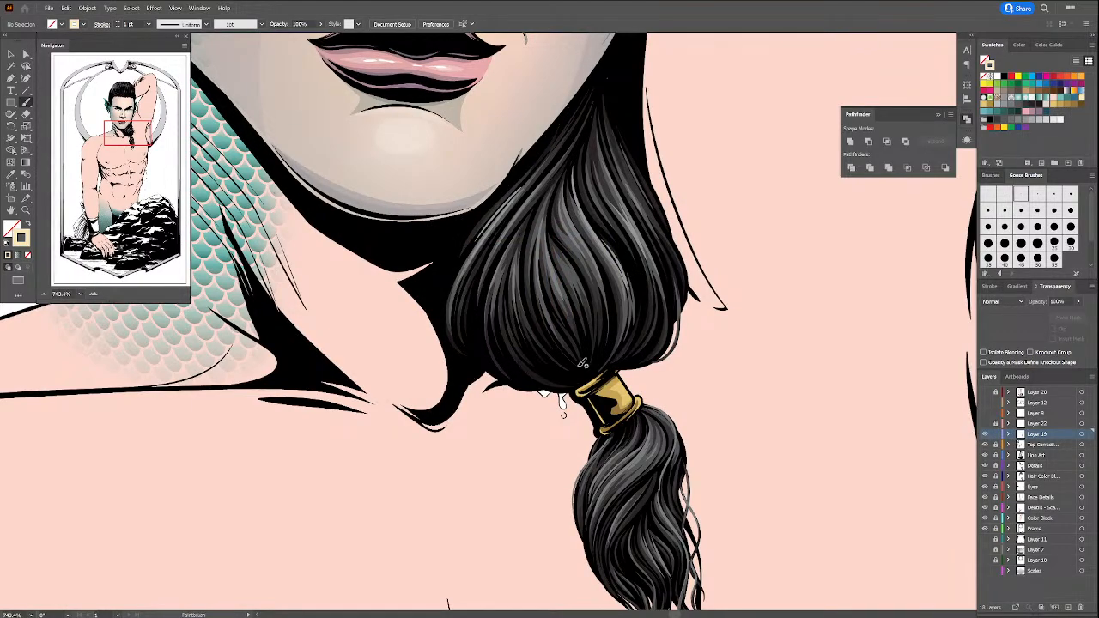
# Step: Draw a thin highlight shape along the clasp's upper rim with the Pen tool, filled with the cream colour and without a stroke
pyautogui.press('p')
pyautogui.click(606, 374)
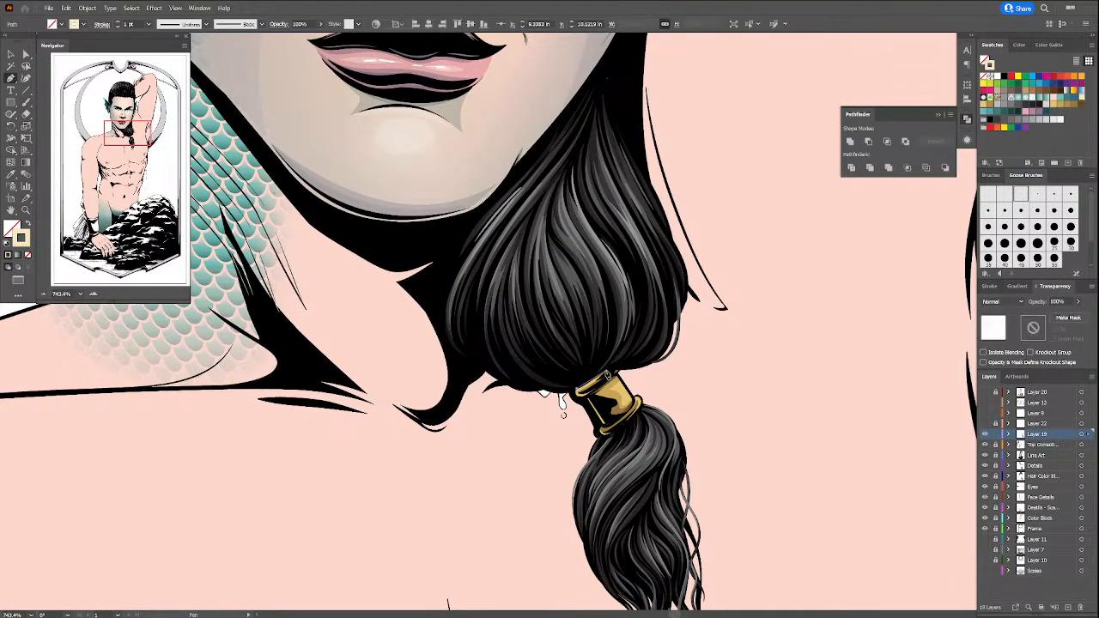
pyautogui.click(579, 392)
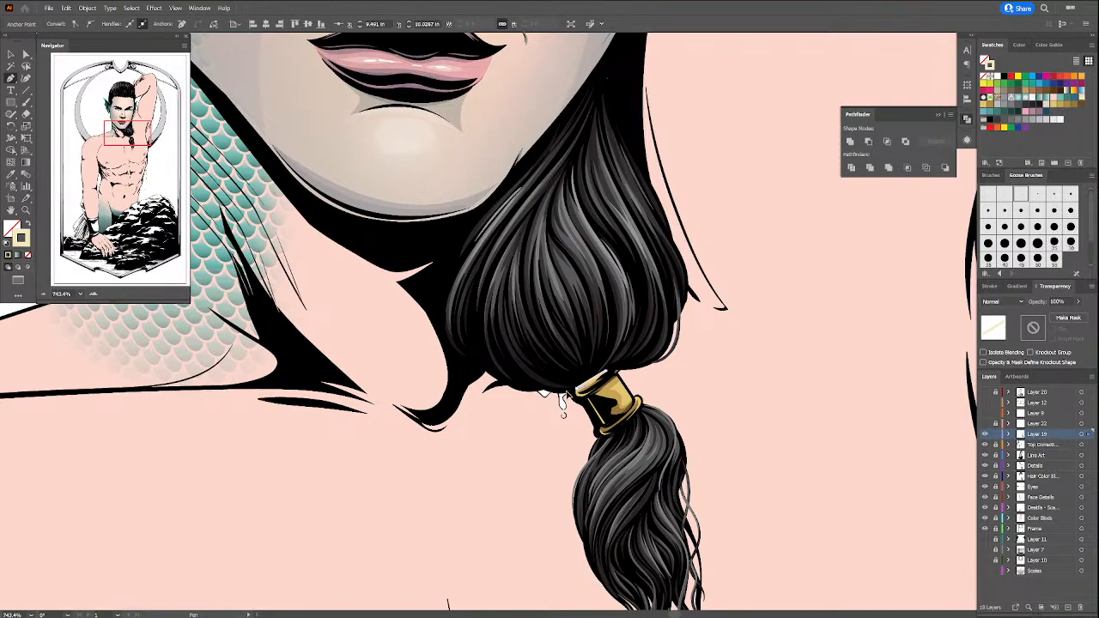
pyautogui.click(569, 394)
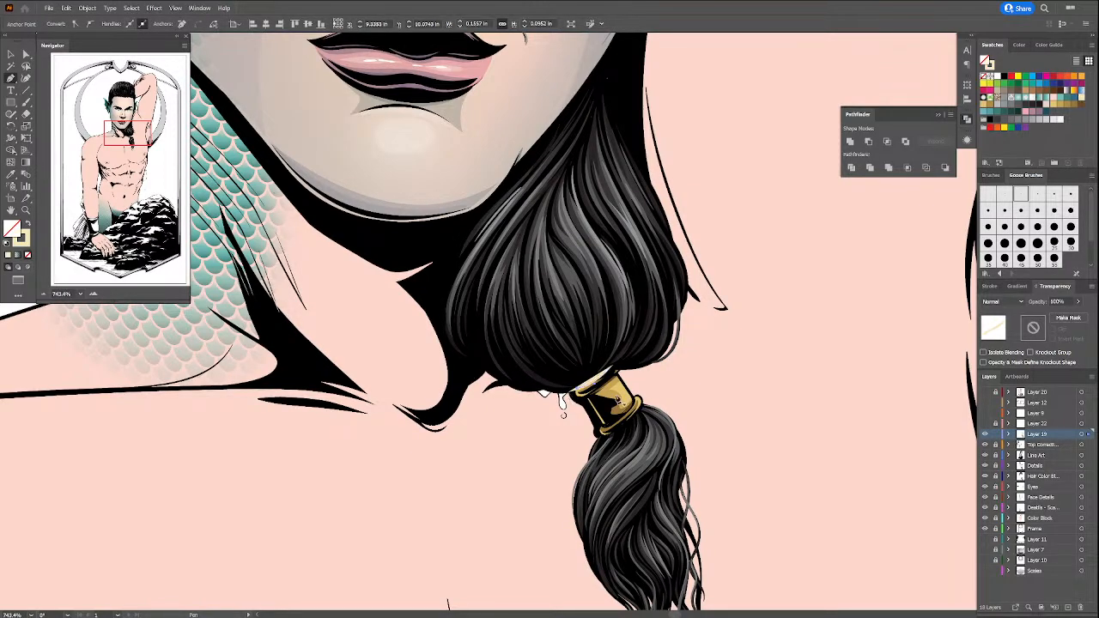
pyautogui.hotkey('shift', 'x')
pyautogui.hotkey('shift', 'x')
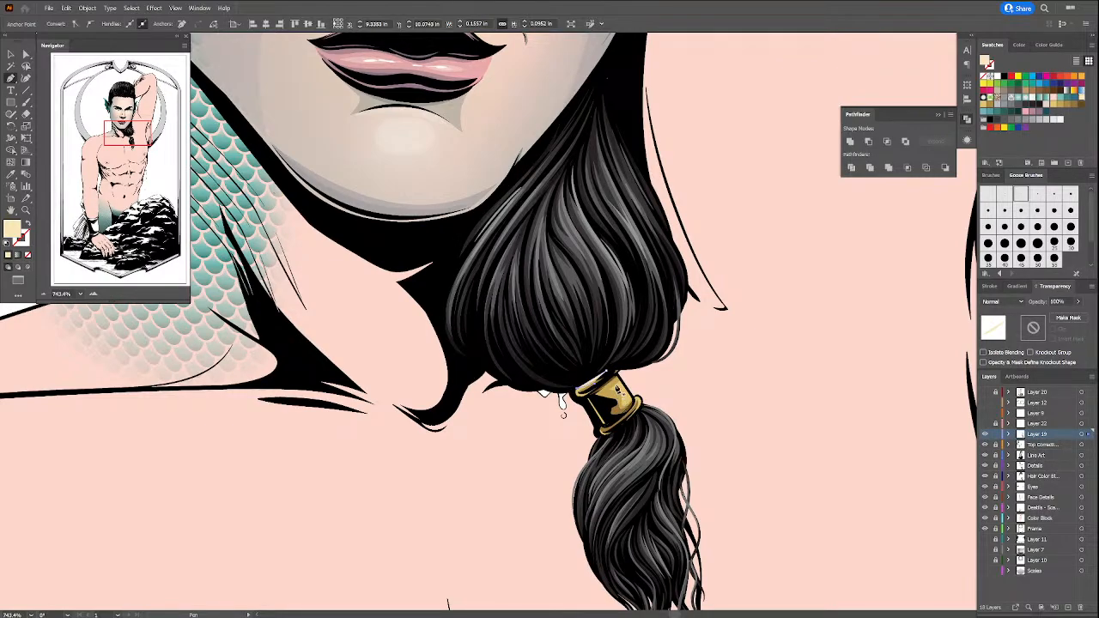
pyautogui.click(606, 393)
pyautogui.press('a')
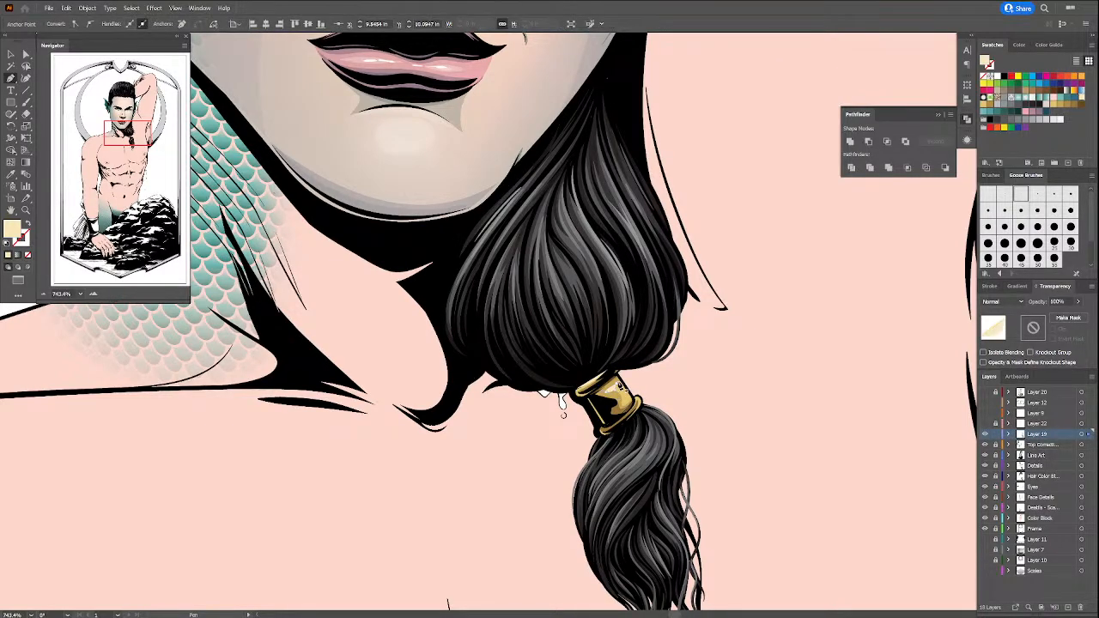
pyautogui.click(633, 384)
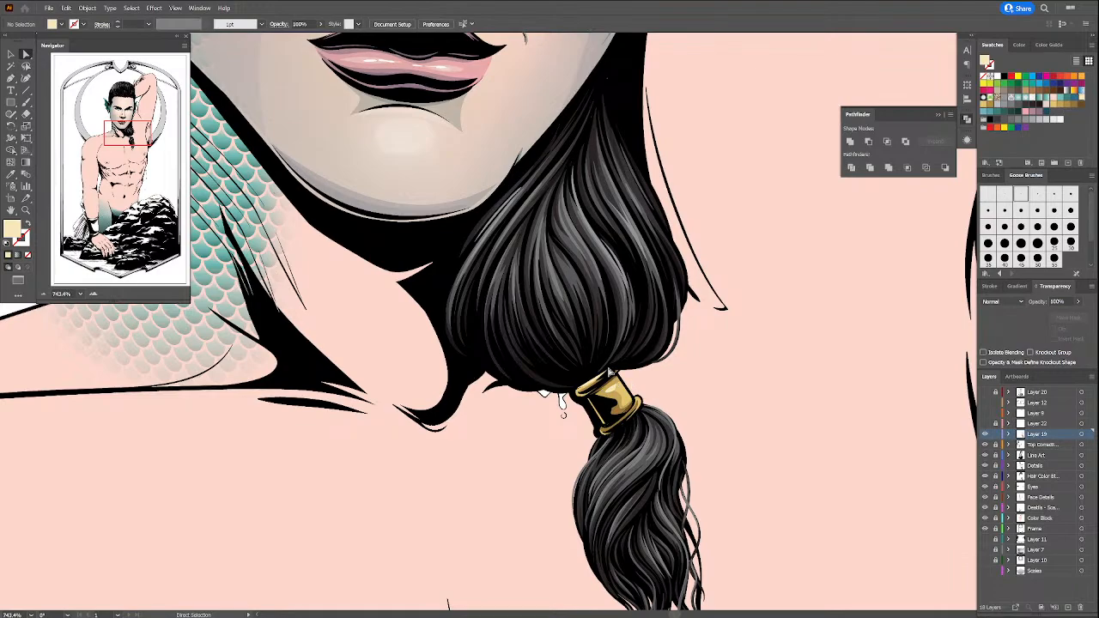
# Step: Paint a cream Paintbrush highlight stroke along the clasp's lower rim, with no fill
pyautogui.press('b')
pyautogui.hotkey('shift', 'x')
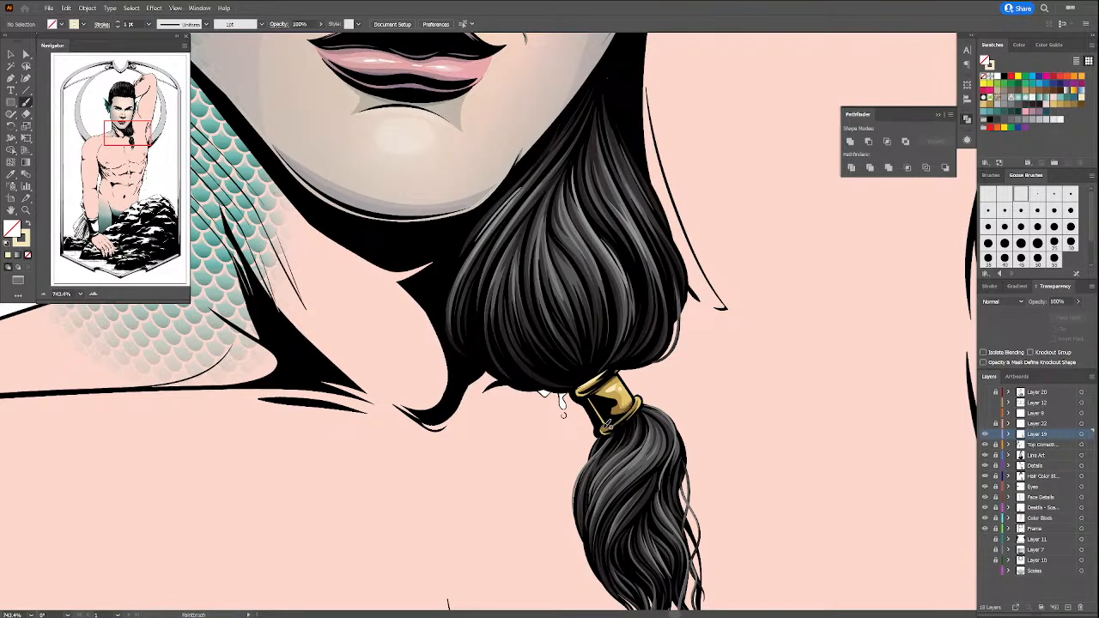
pyautogui.moveTo(602, 429); pyautogui.dragTo(624, 418)
pyautogui.moveTo(759, 446)
pyautogui.mouseDown()
pyautogui.moveTo(774, 413)
pyautogui.moveTo(777, 441)
pyautogui.mouseUp()
# Step: Recolour the white drip shapes beside the clasp with the skin tone sampled from the surrounding chest
pyautogui.press('a')
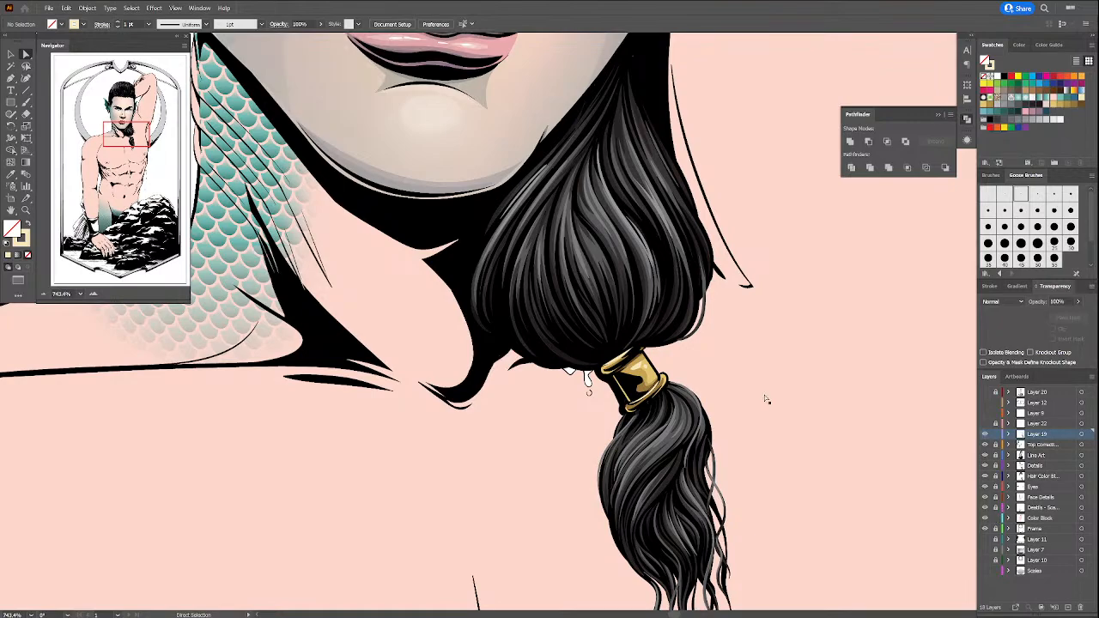
pyautogui.click(575, 376)
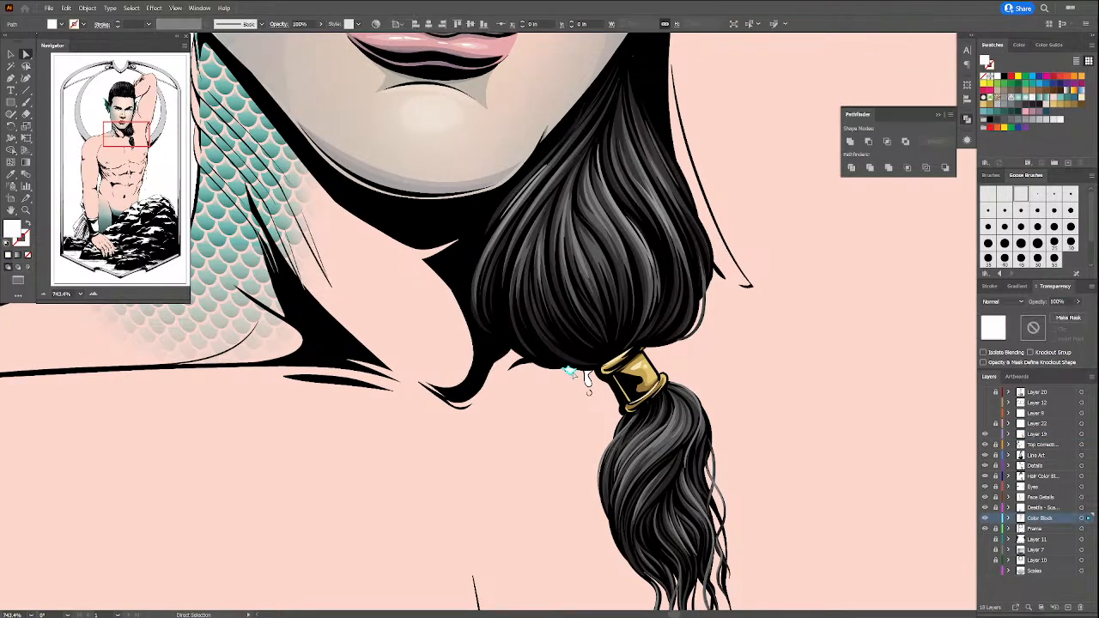
pyautogui.press('i')
pyautogui.click(582, 392)
pyautogui.press('a')
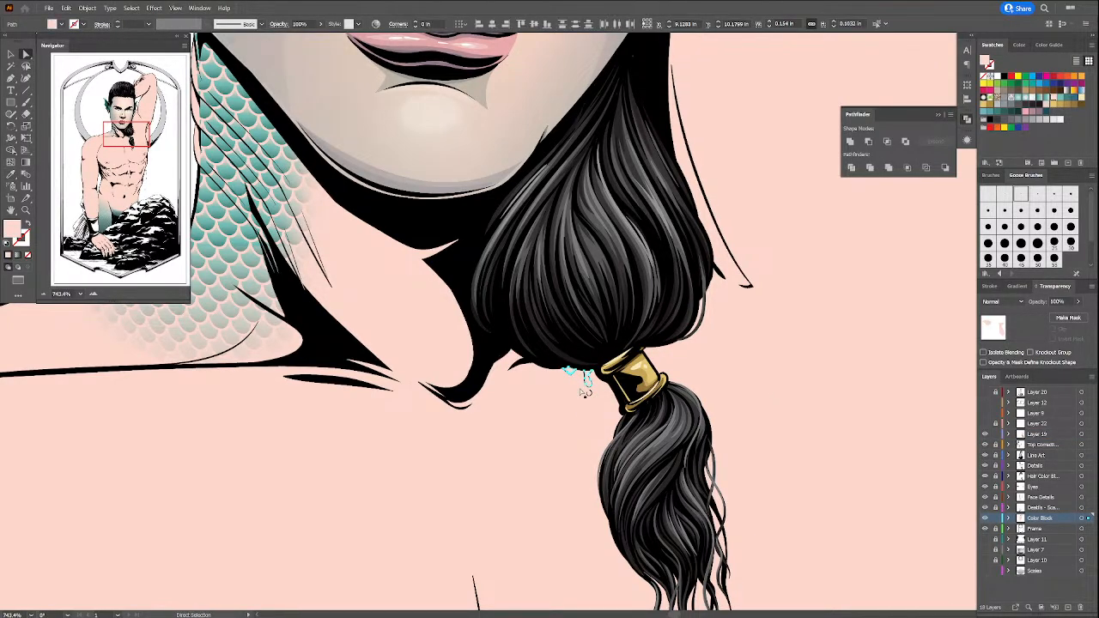
# Step: Fit the whole artboard in view, clear the selection and add a new layer directly above the Details layer
pyautogui.press('v')
pyautogui.press('a')
pyautogui.hotkey('ctrl', '0')
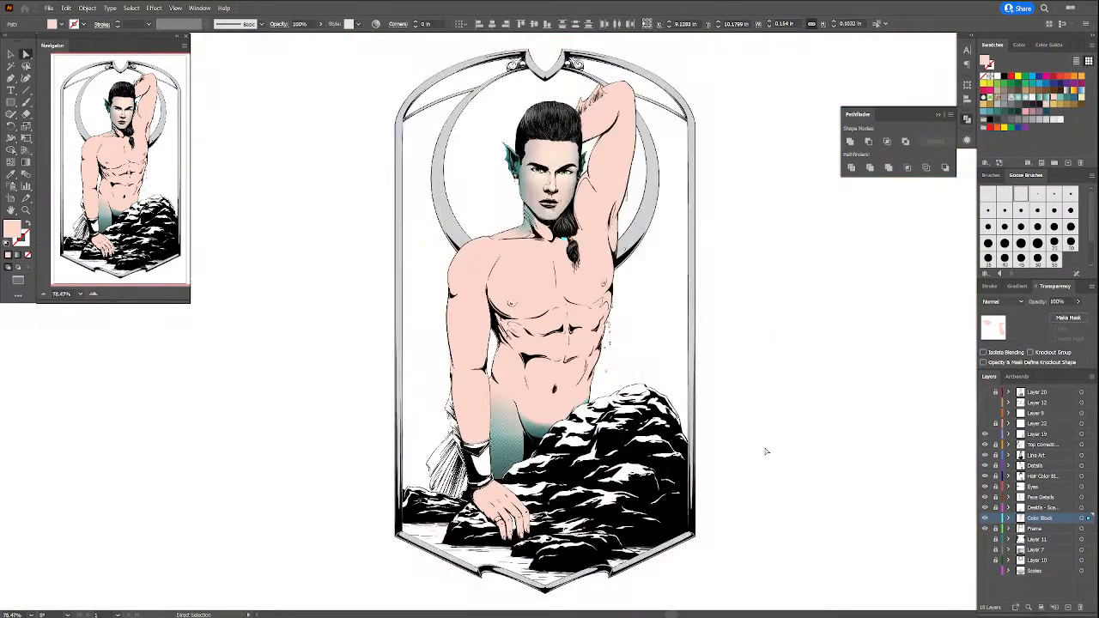
pyautogui.click(767, 449)
pyautogui.click(1040, 465)
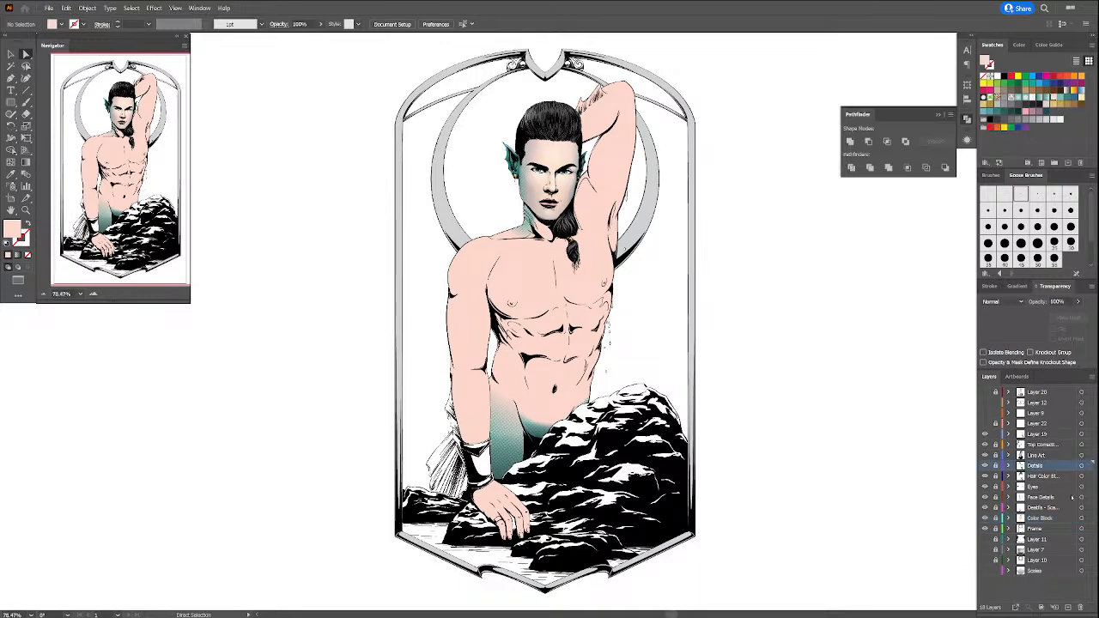
pyautogui.click(1067, 607)
# Step: Zoom in on the neck and lower face, unlock all locked objects and clear the resulting selection
pyautogui.scroll(3, 527, 346)
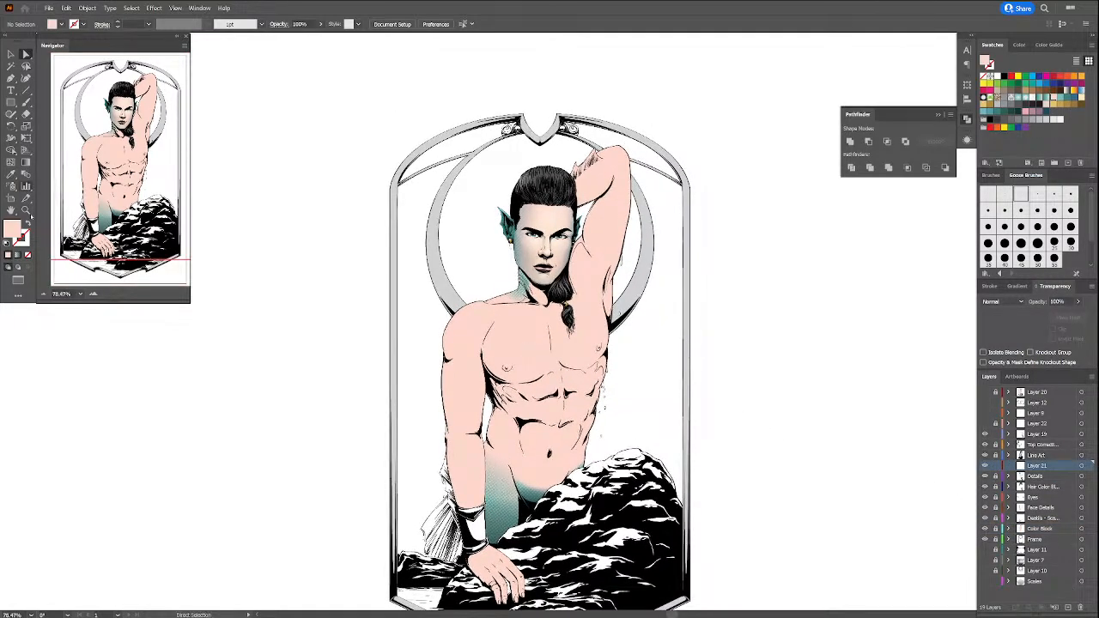
pyautogui.click(25, 210)
pyautogui.moveTo(460, 196); pyautogui.dragTo(591, 333)
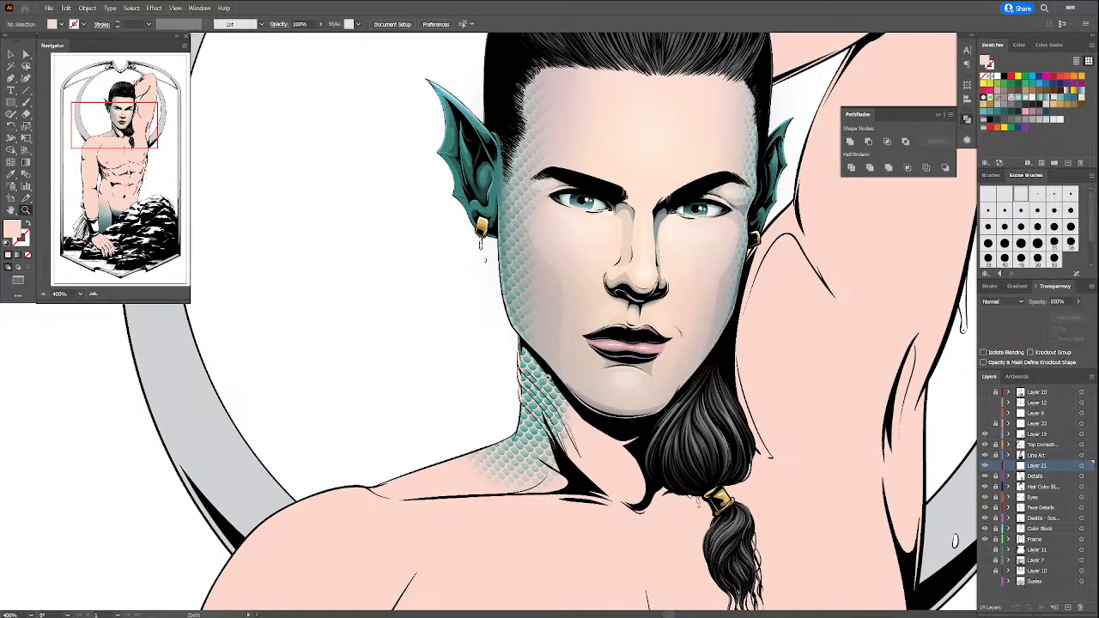
pyautogui.click(546, 375)
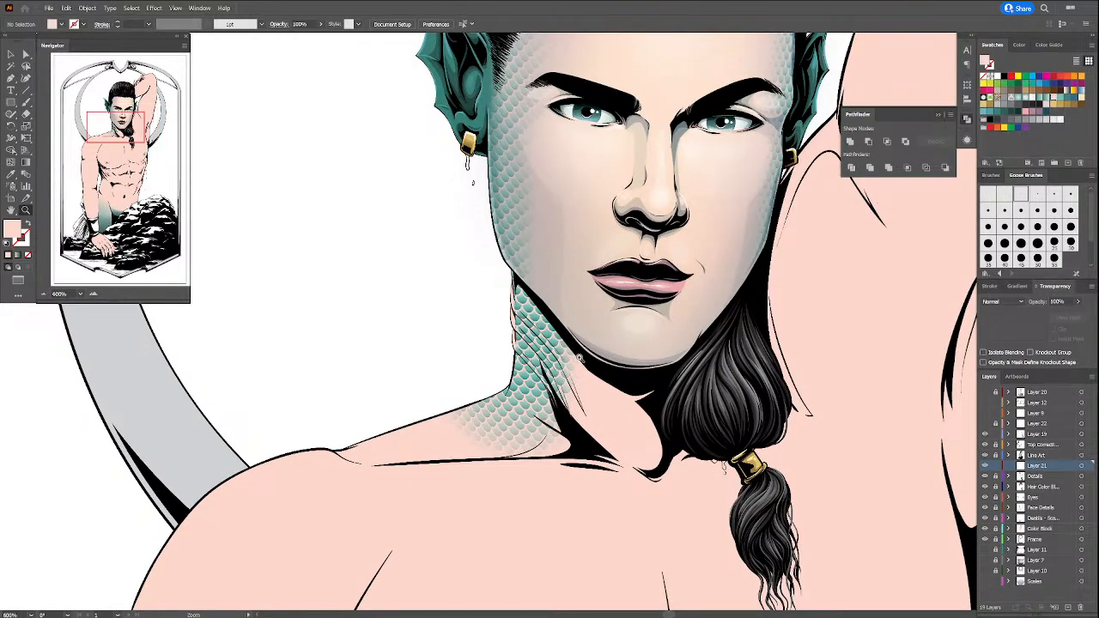
pyautogui.click(579, 359)
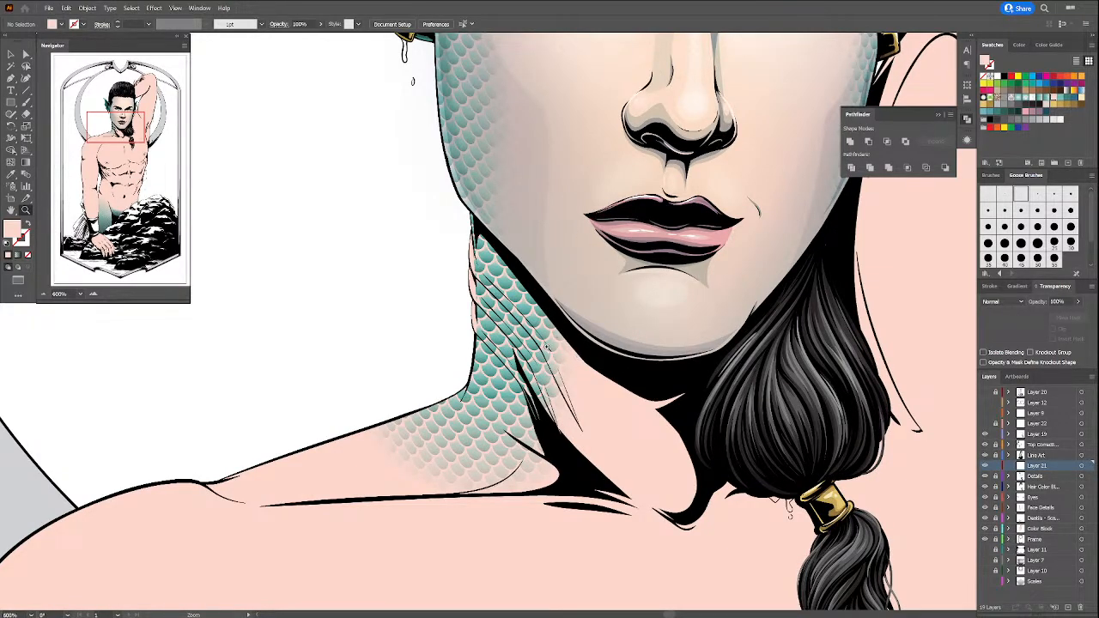
pyautogui.press('v')
pyautogui.click(87, 8)
pyautogui.click(147, 88)
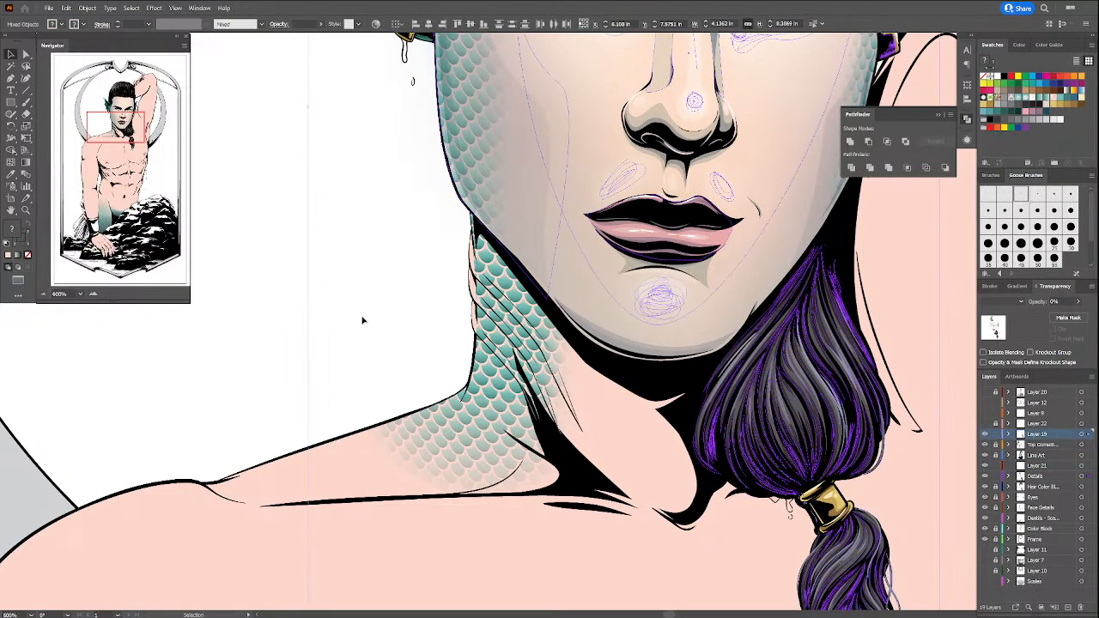
pyautogui.hotkey('ctrl', 'shift', 'a')
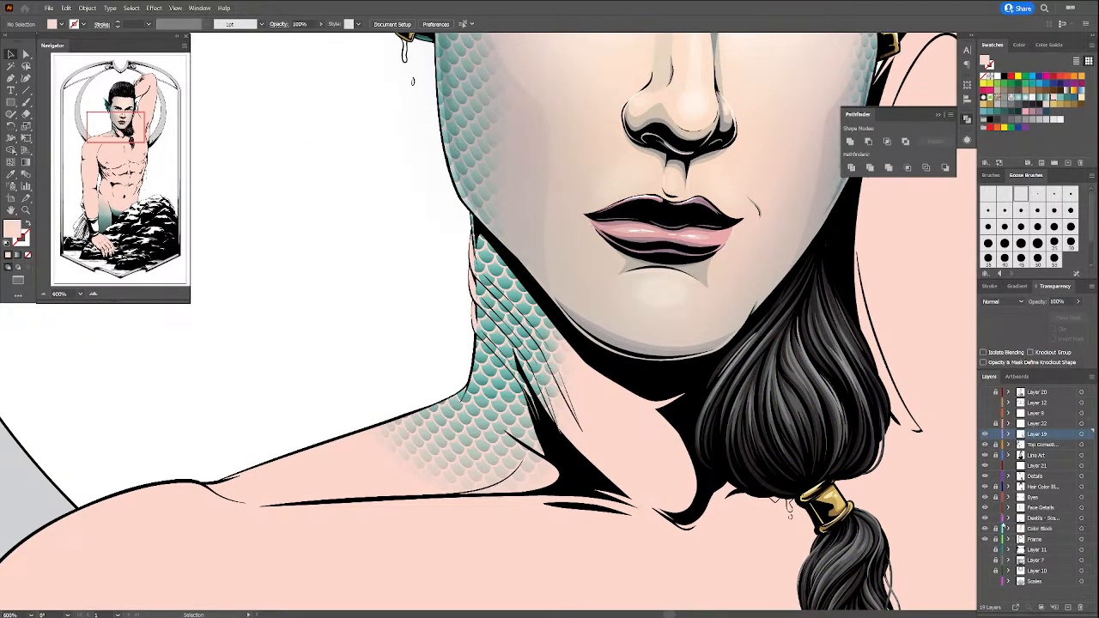
# Step: Try shifting the whole clipped scale group on the neck slightly toward the shoulder, and undo the move
pyautogui.click(497, 429)
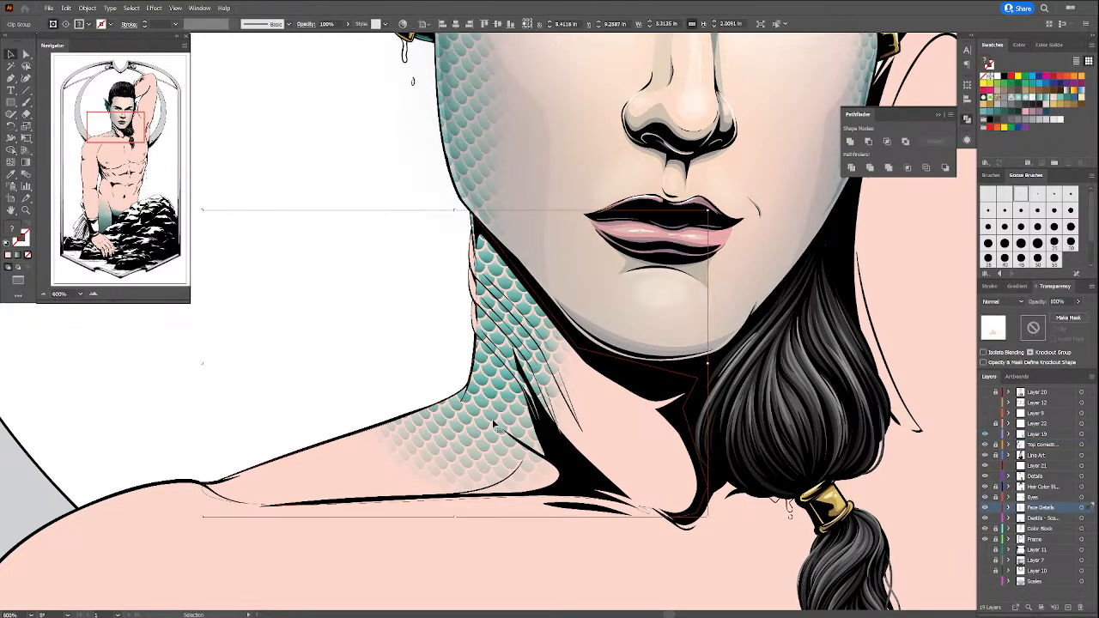
pyautogui.moveTo(497, 429); pyautogui.dragTo(474, 440)
pyautogui.press('a')
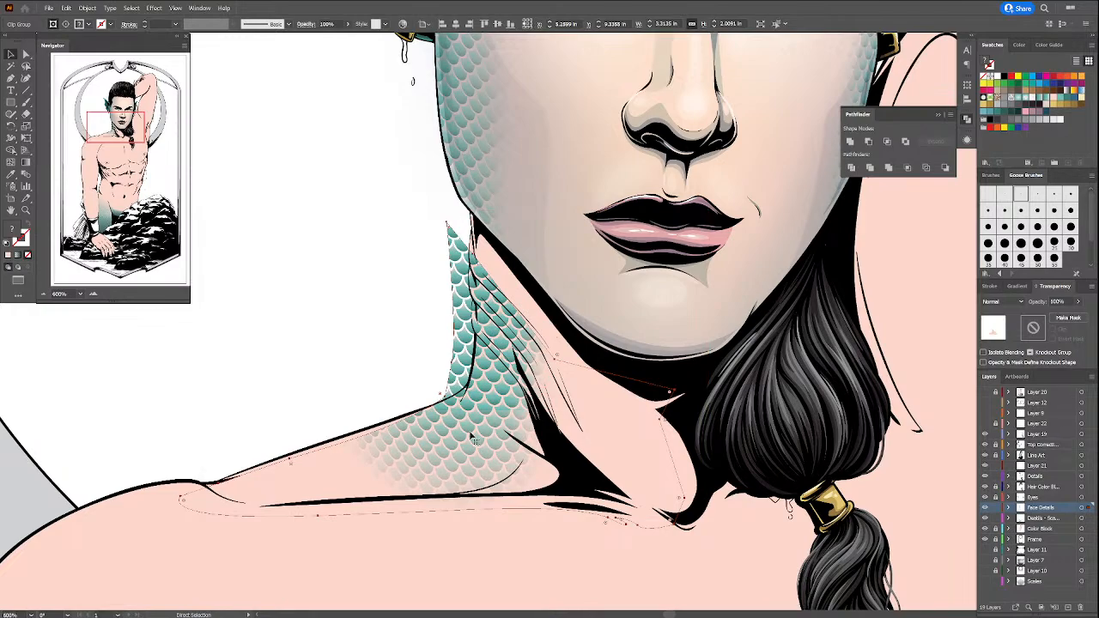
pyautogui.hotkey('ctrl', 'z')
pyautogui.press('v')
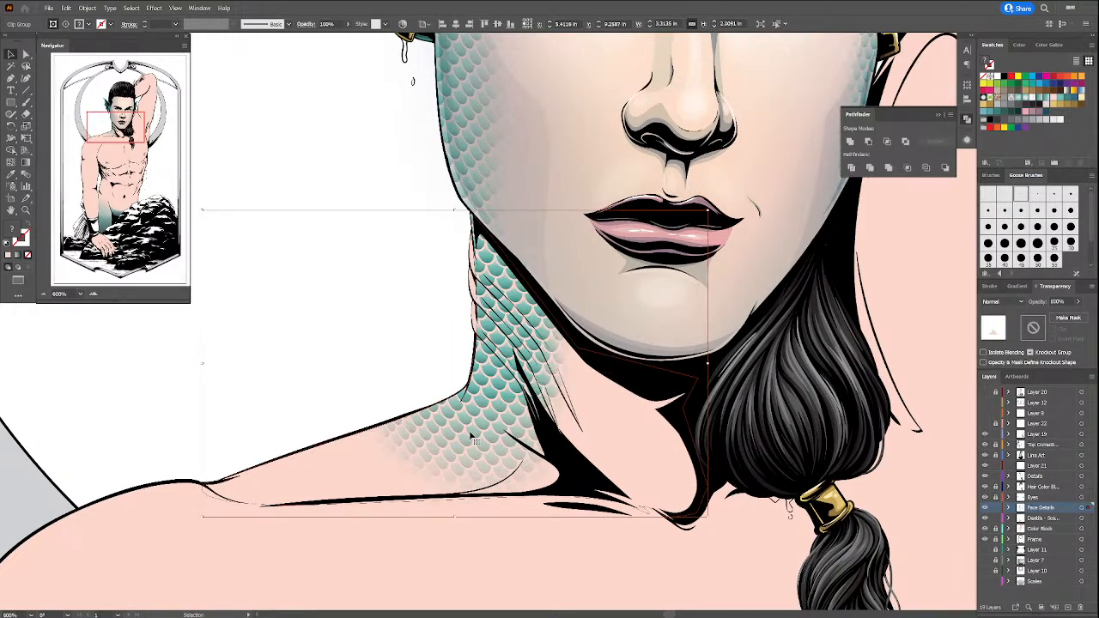
# Step: Isolate the neck scales' clip group, undo the shift of its skin-coloured gradient rectangle, lock that rectangle and select the teal scale pattern
pyautogui.doubleClick(475, 440)
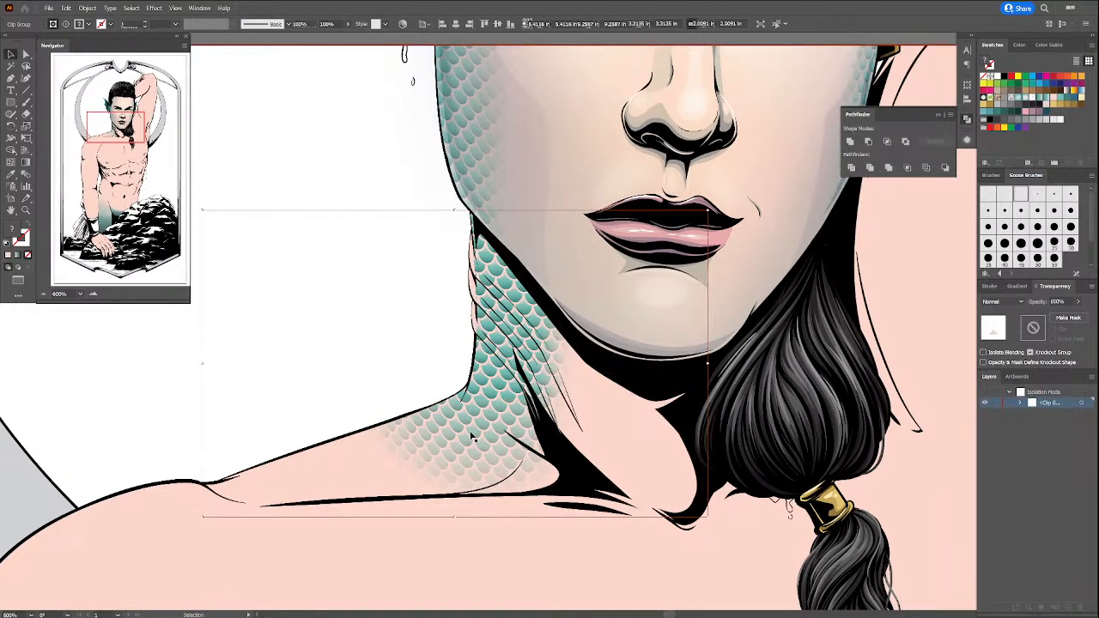
pyautogui.click(472, 436)
pyautogui.moveTo(472, 436); pyautogui.dragTo(489, 445)
pyautogui.hotkey('ctrl', 'z')
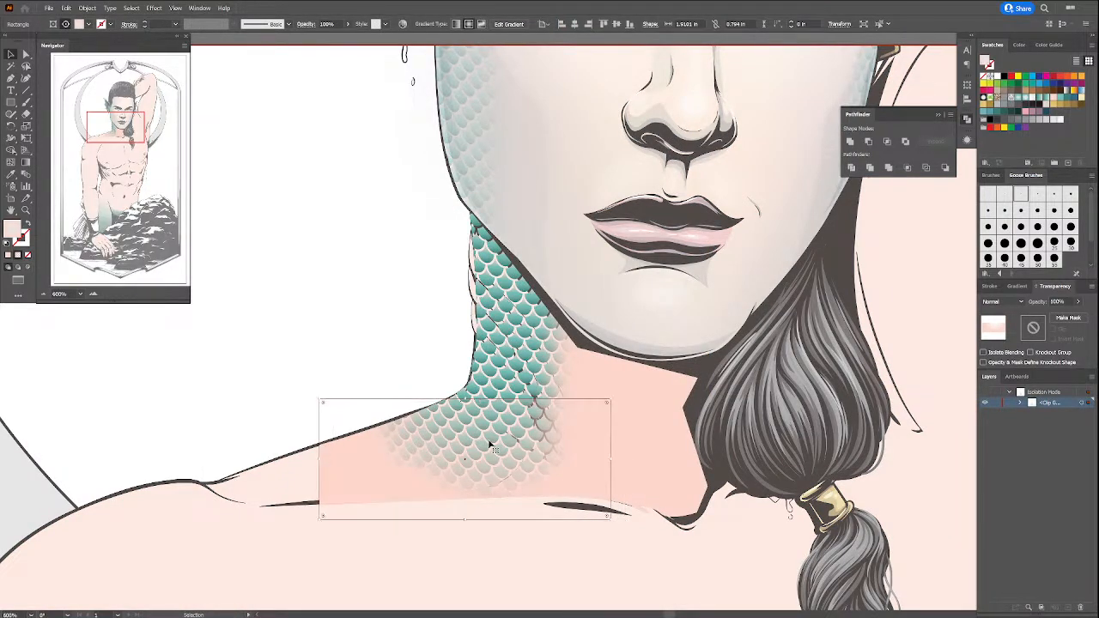
pyautogui.hotkey('ctrl', '2')
pyautogui.click(498, 415)
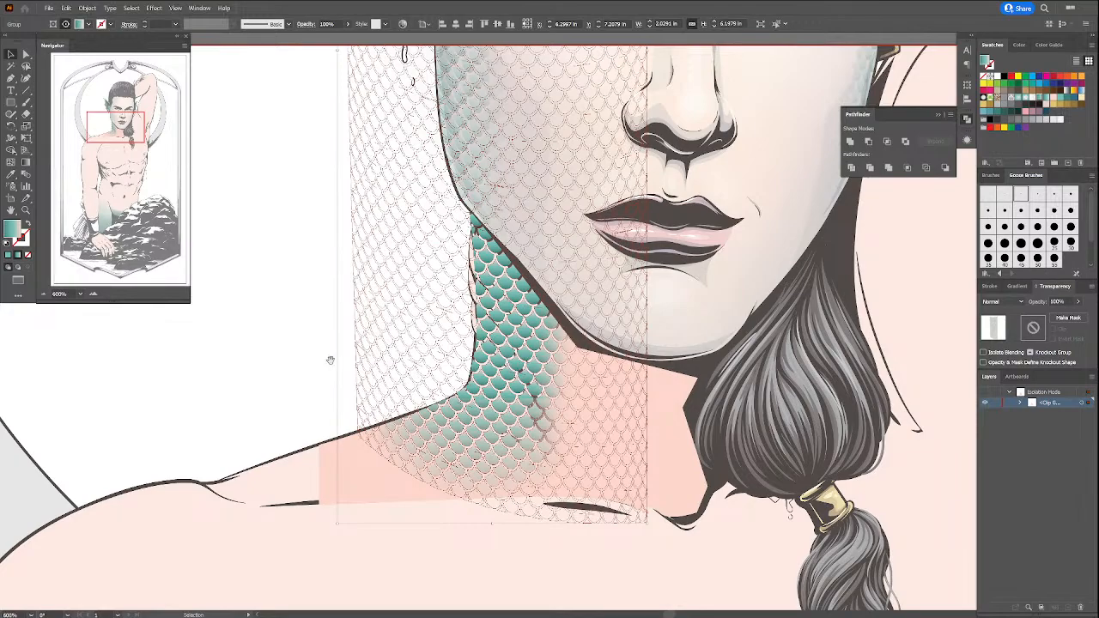
pyautogui.moveTo(329, 360); pyautogui.dragTo(333, 364)
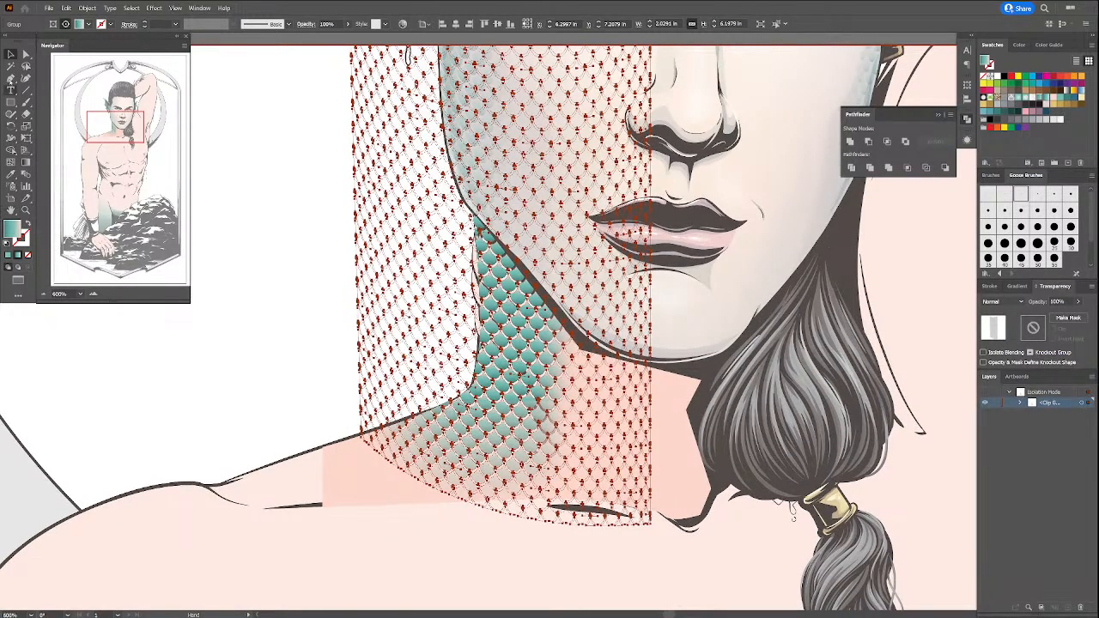
# Step: Reopen the neck's clip group in isolation, select the teal scale pattern group and exit isolation with it still selected
pyautogui.doubleClick(270, 346)
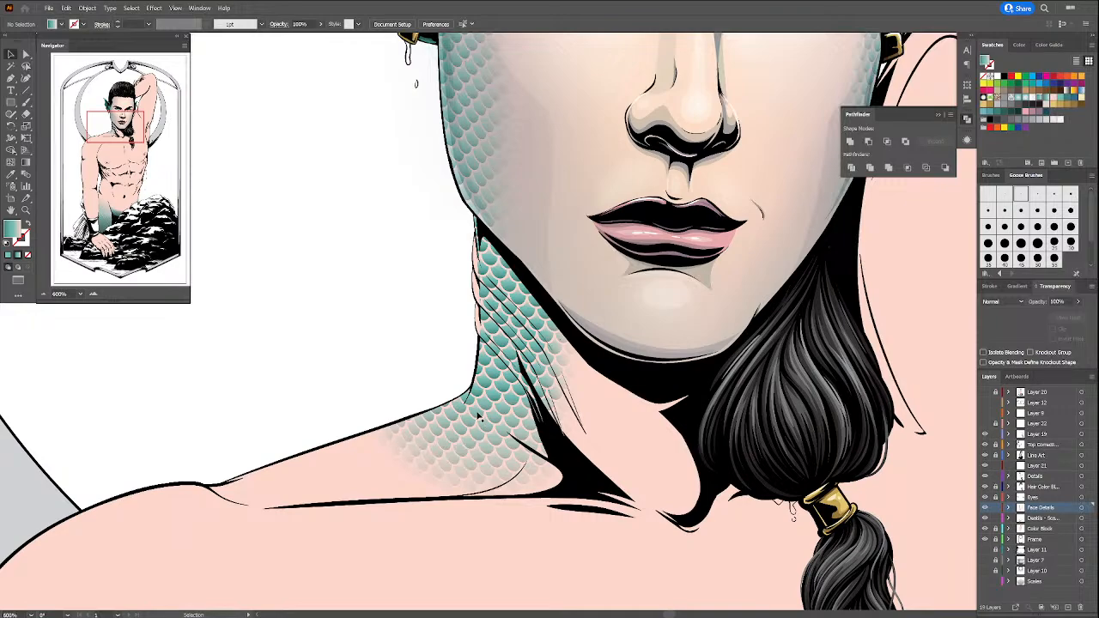
pyautogui.doubleClick(479, 416)
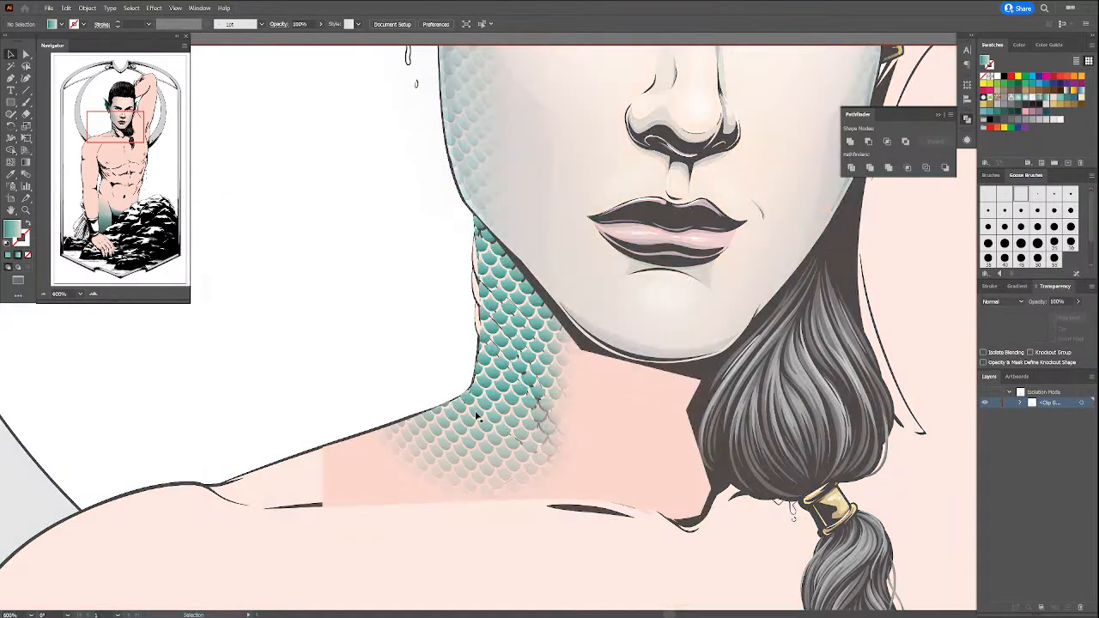
pyautogui.click(479, 417)
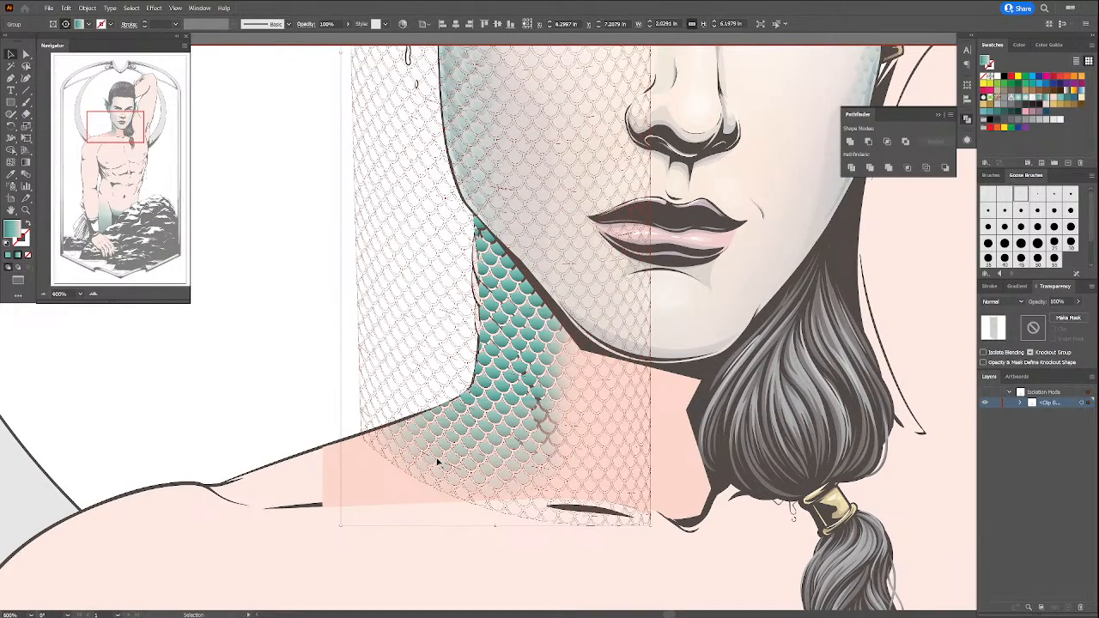
pyautogui.click(485, 390)
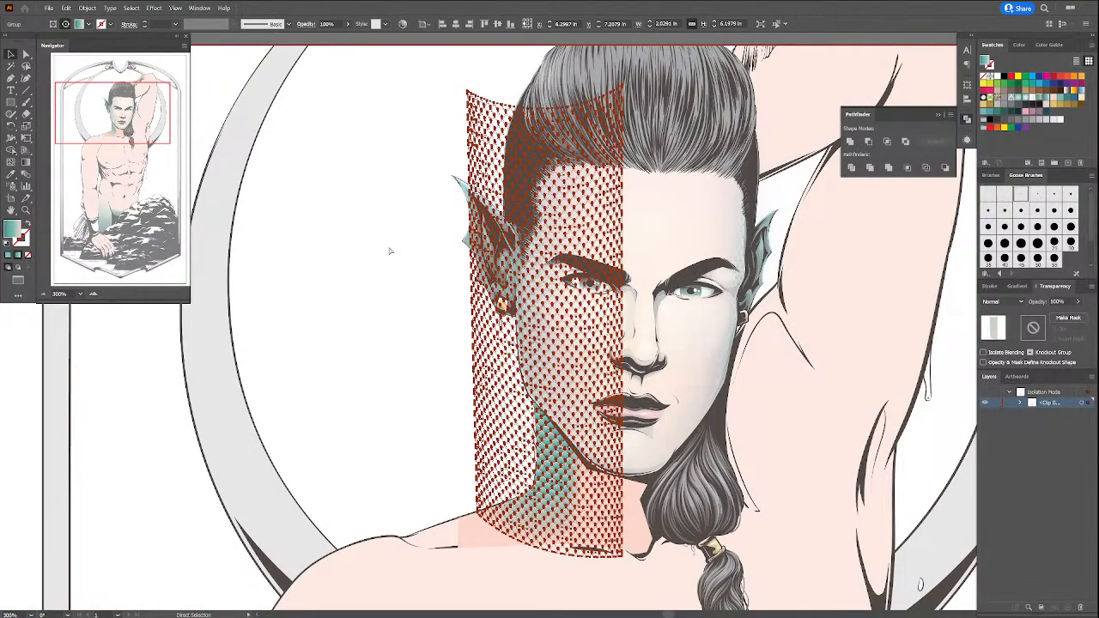
pyautogui.press('Escape')
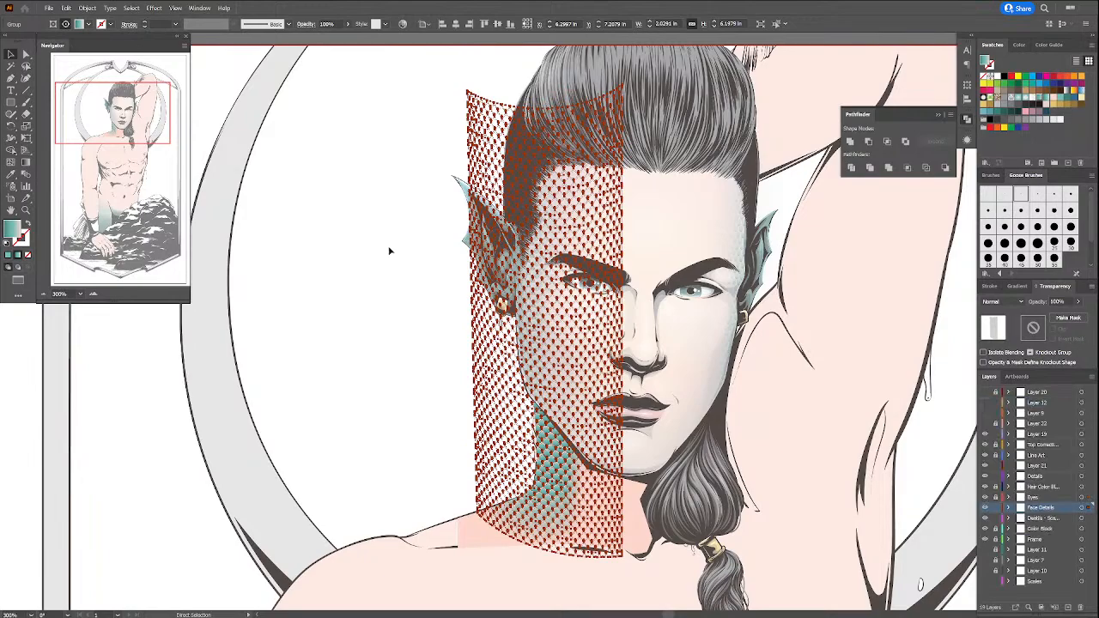
pyautogui.press('v')
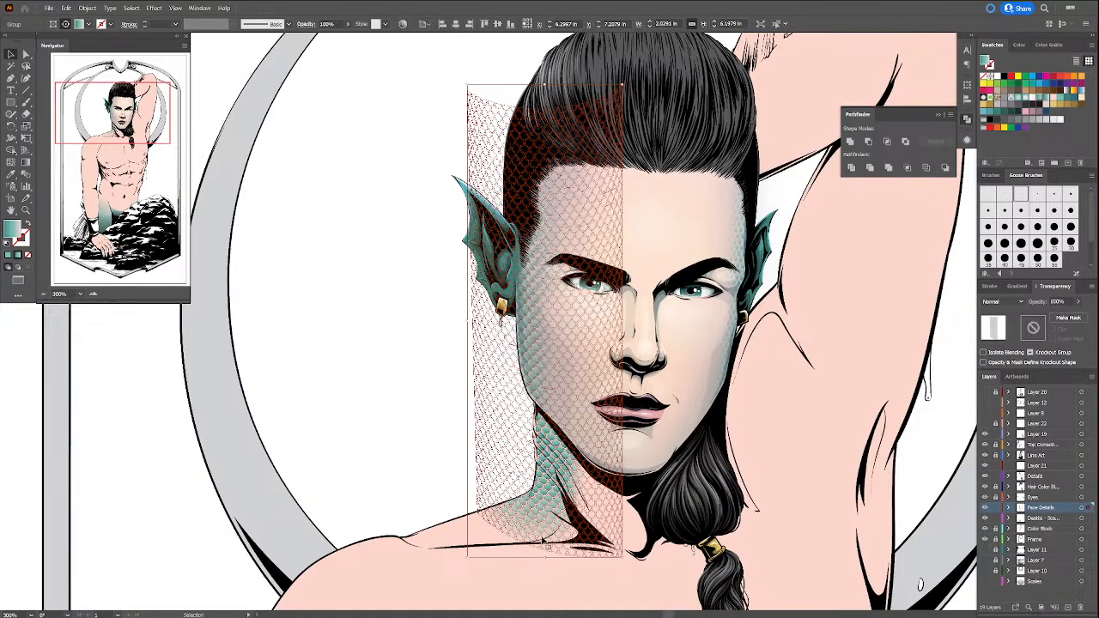
# Step: Try shifting the teal scale pattern away from the face and applying an Arc warp with -1% bend and 43% horizontal distortion
pyautogui.moveTo(542, 540); pyautogui.dragTo(491, 542)
pyautogui.click(26, 138)
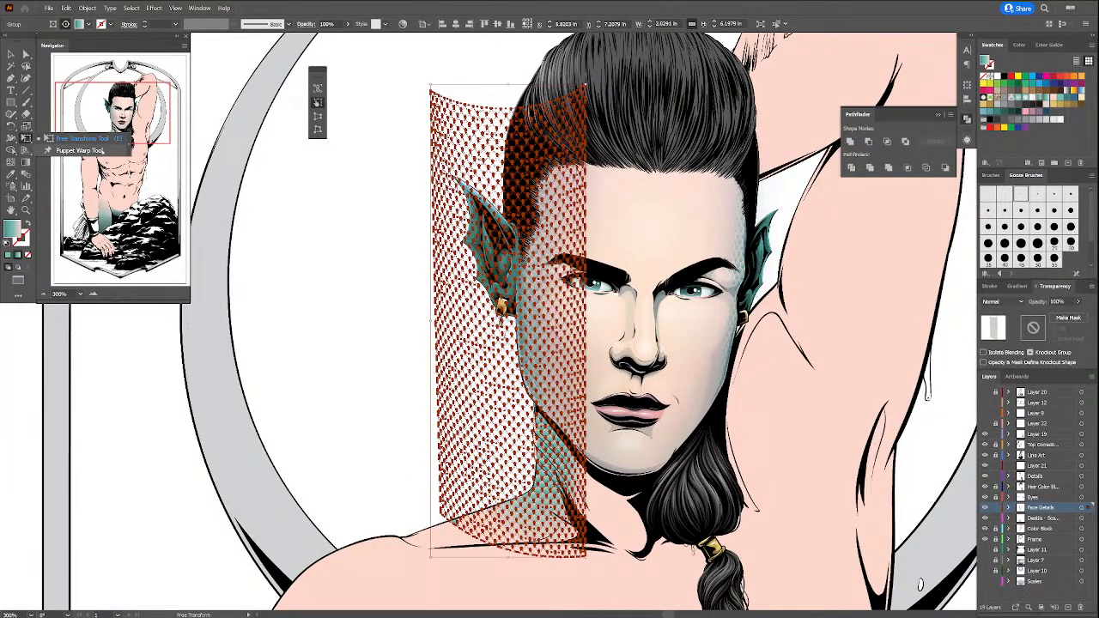
pyautogui.click(153, 7)
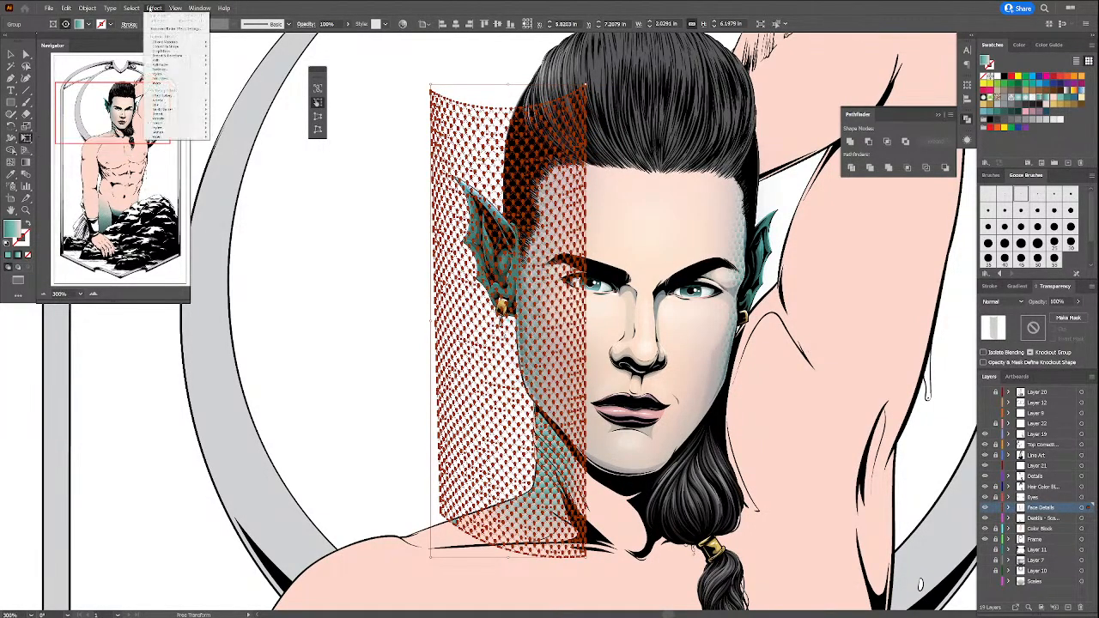
pyautogui.moveTo(176, 82)
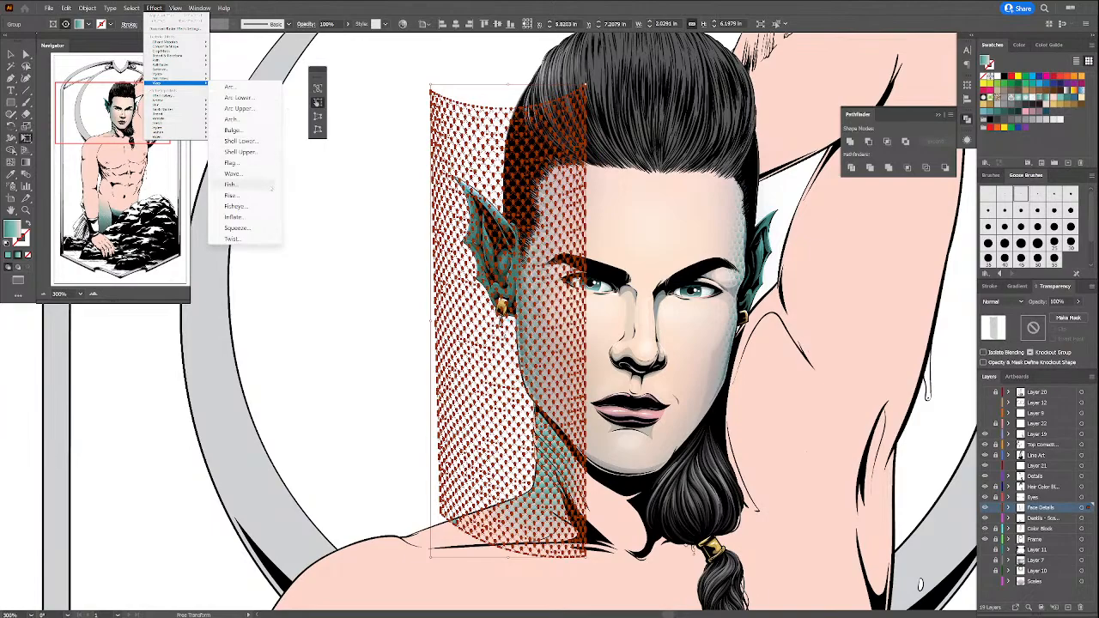
pyautogui.click(249, 129)
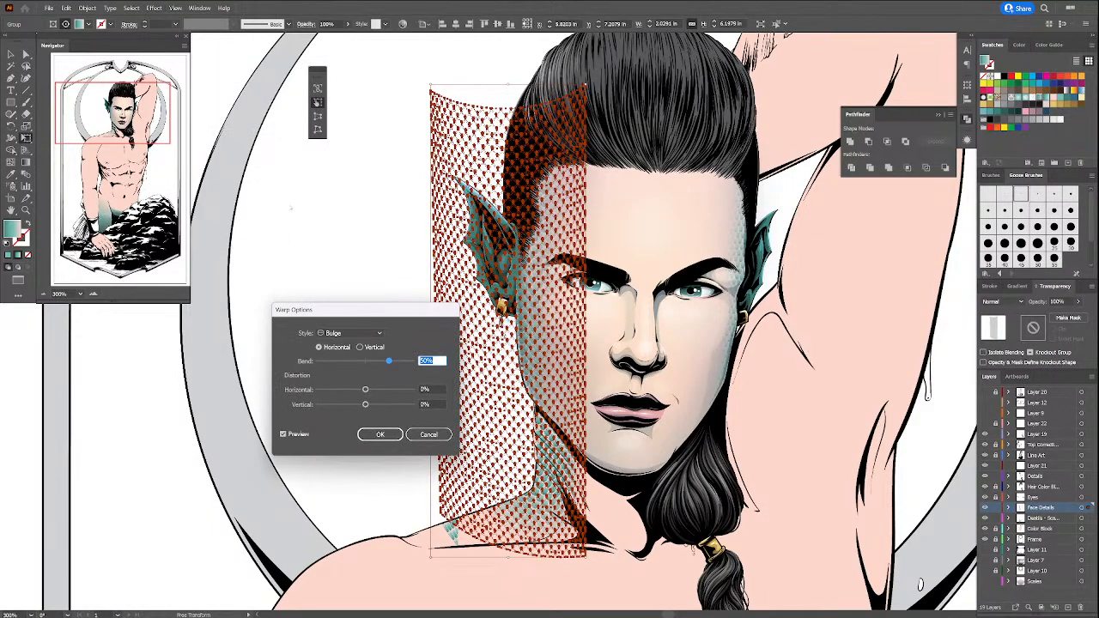
pyautogui.moveTo(380, 316); pyautogui.dragTo(281, 355)
pyautogui.click(250, 371)
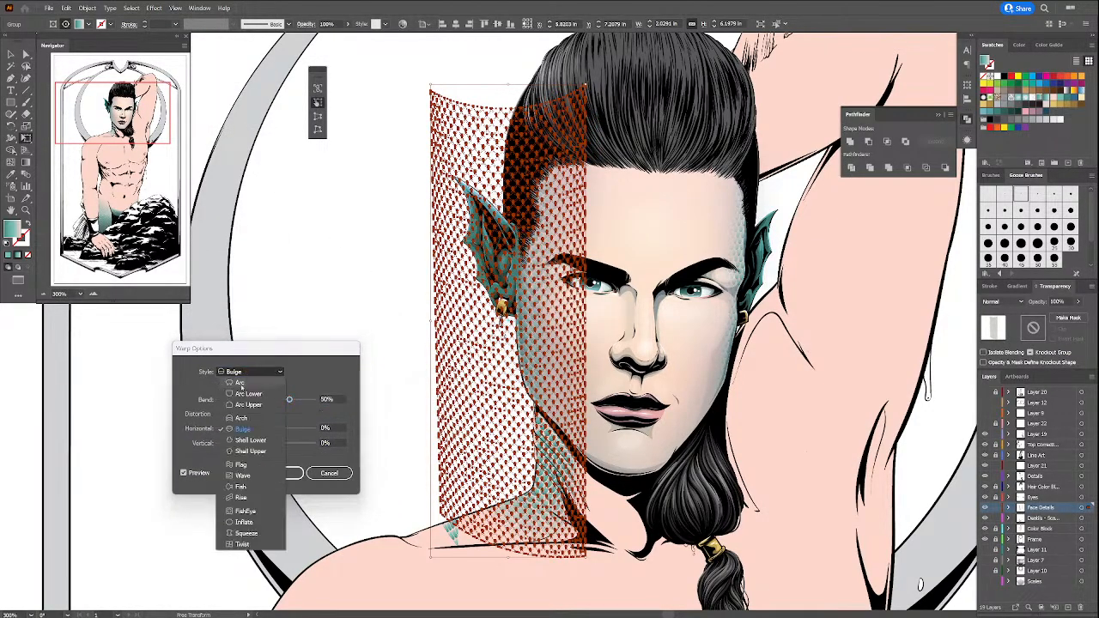
pyautogui.click(249, 371)
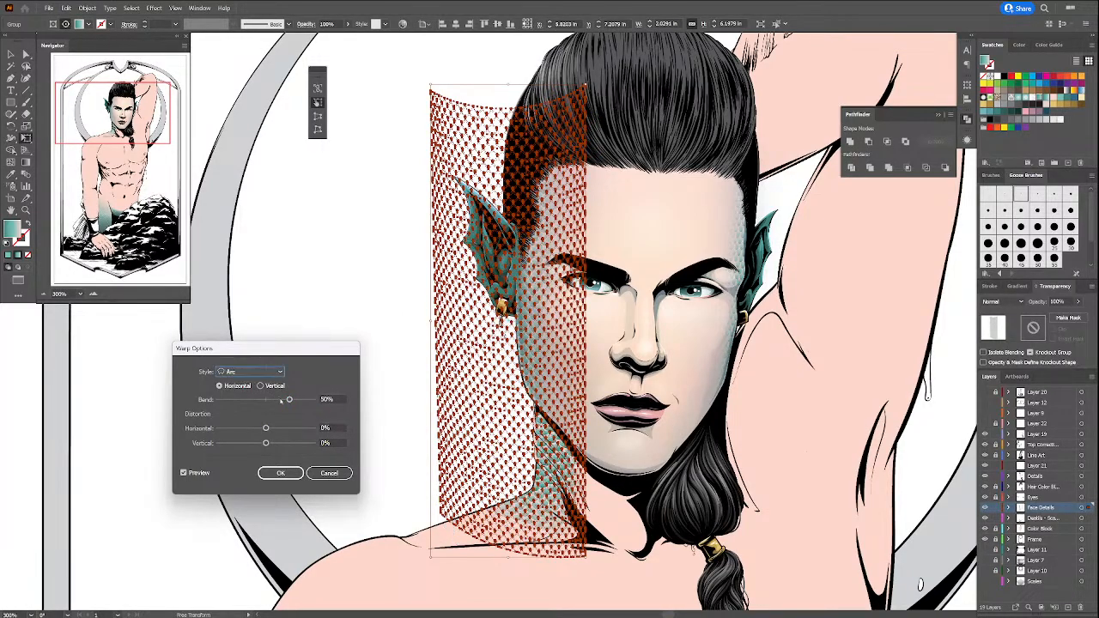
pyautogui.moveTo(289, 400); pyautogui.dragTo(285, 429)
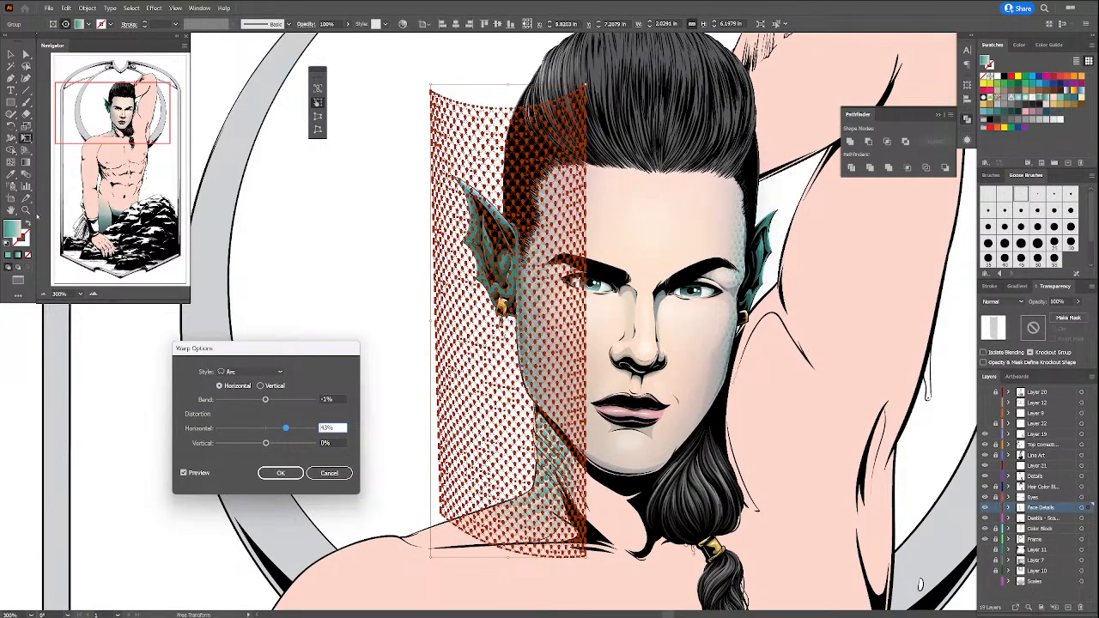
pyautogui.press('Return')
# Step: Apply an Arc warp effect to the neck's teal scale pattern with 0% bend and -38% horizontal distortion
pyautogui.press('z')
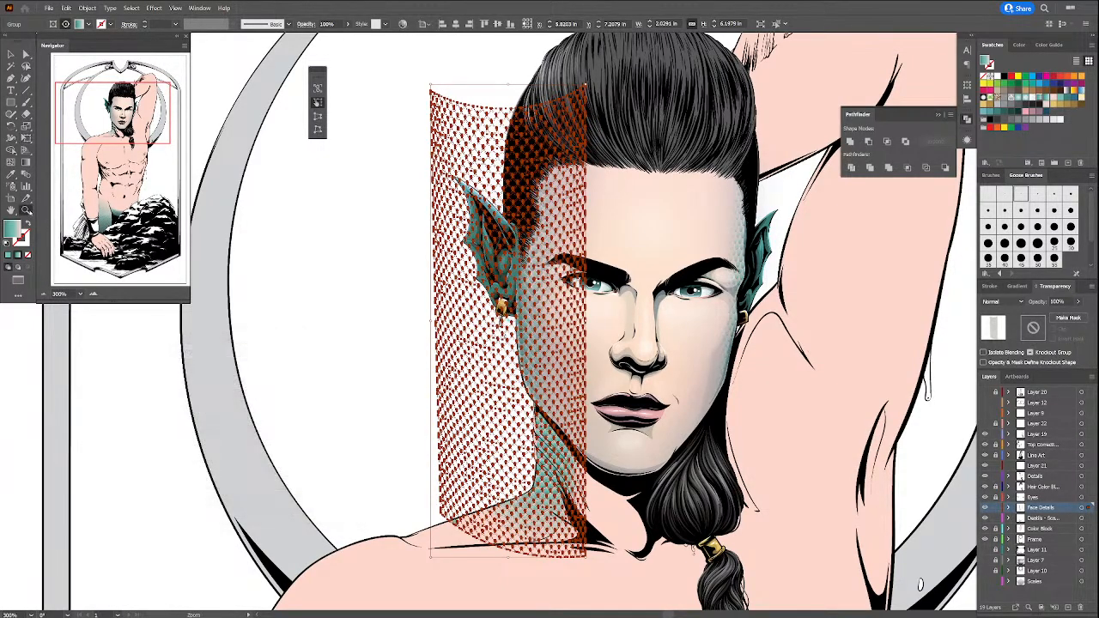
pyautogui.moveTo(589, 549); pyautogui.dragTo(632, 581)
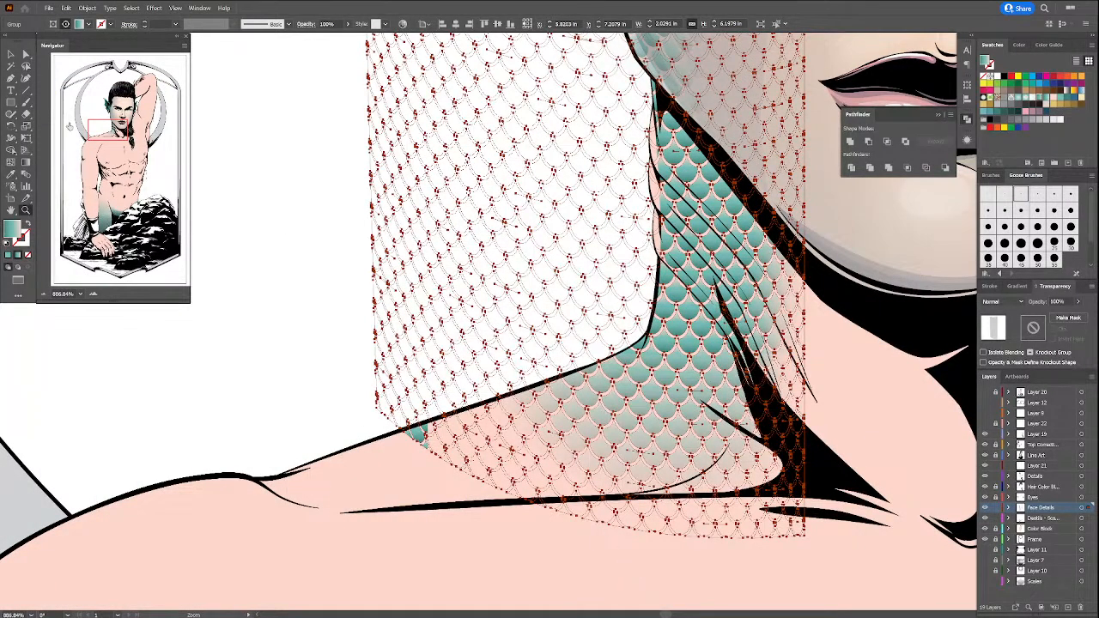
pyautogui.click(11, 53)
pyautogui.press('v')
pyautogui.click(153, 8)
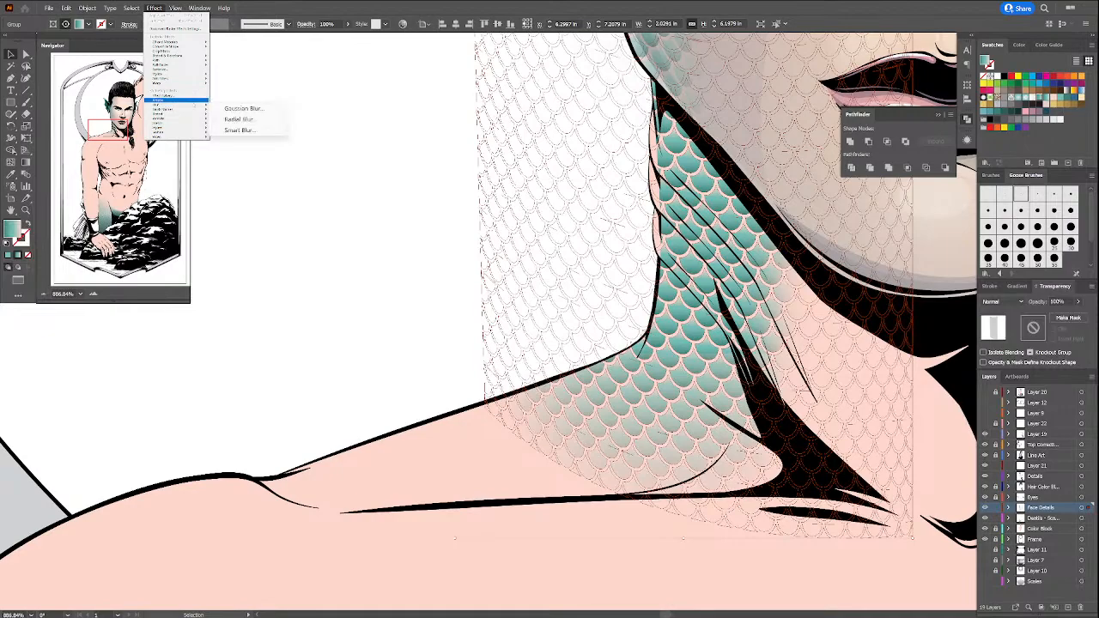
pyautogui.moveTo(191, 83)
pyautogui.click(245, 86)
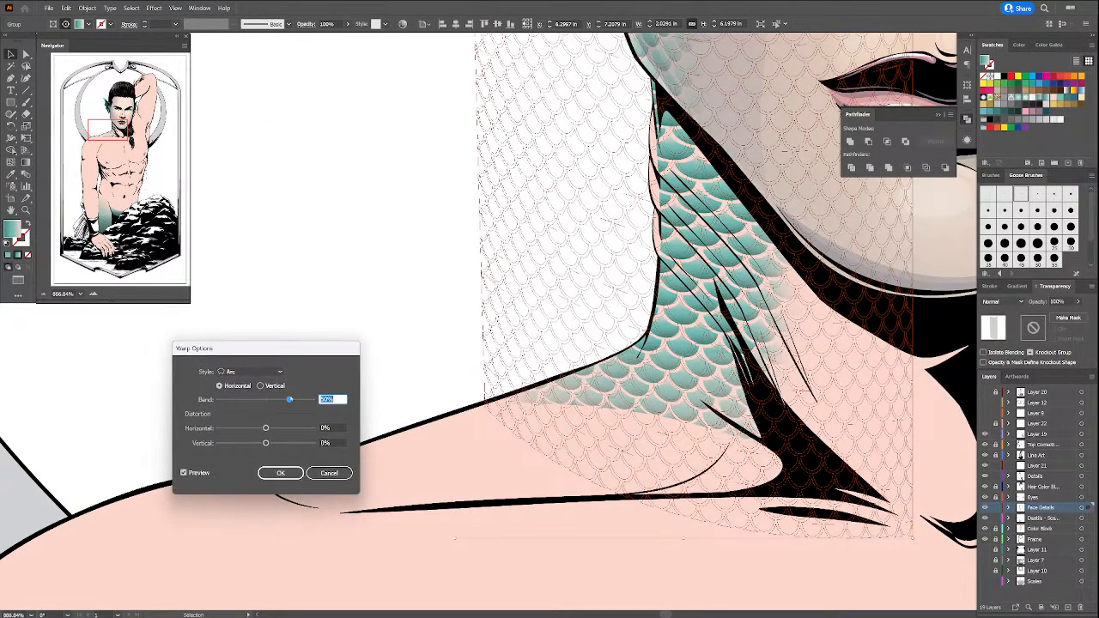
pyautogui.write('0')
pyautogui.press('Tab')
pyautogui.moveTo(280, 428); pyautogui.dragTo(238, 427)
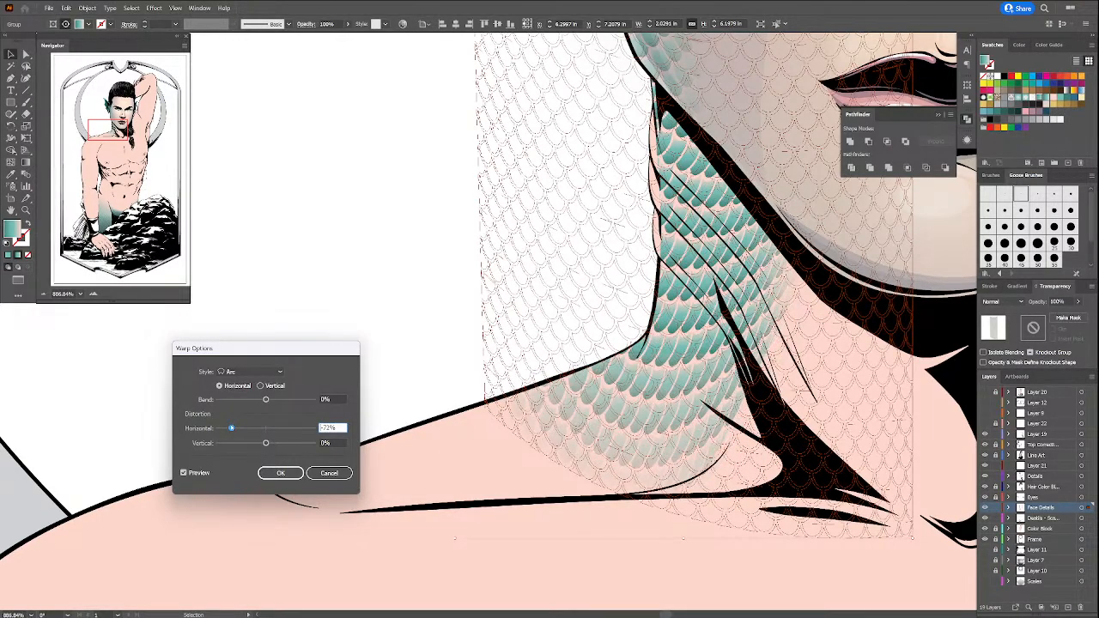
pyautogui.moveTo(244, 427); pyautogui.dragTo(247, 427)
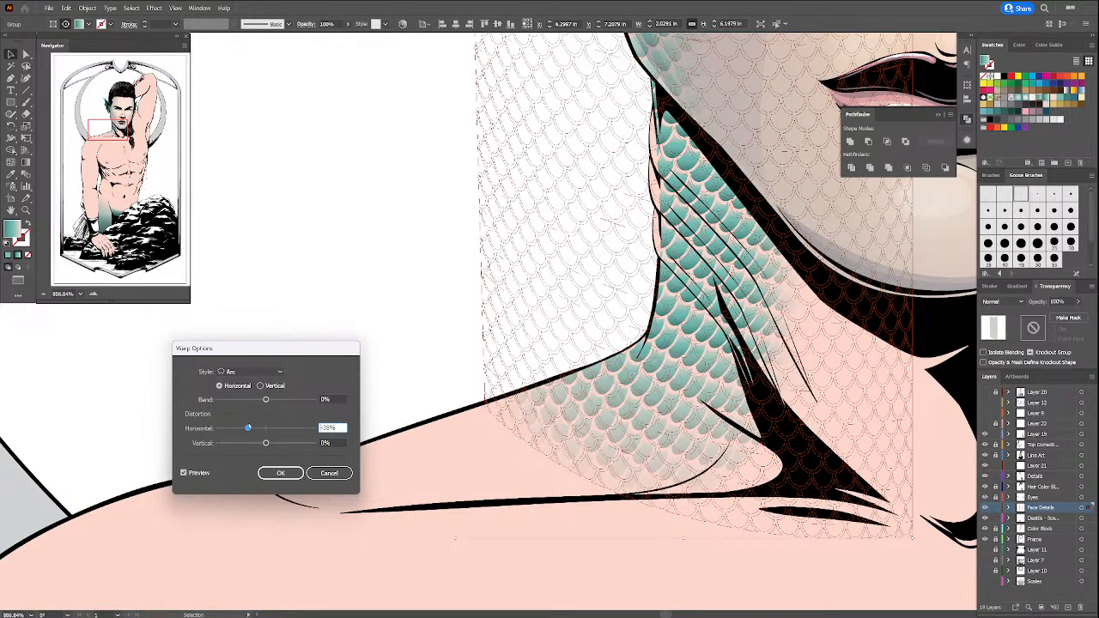
pyautogui.press('Return')
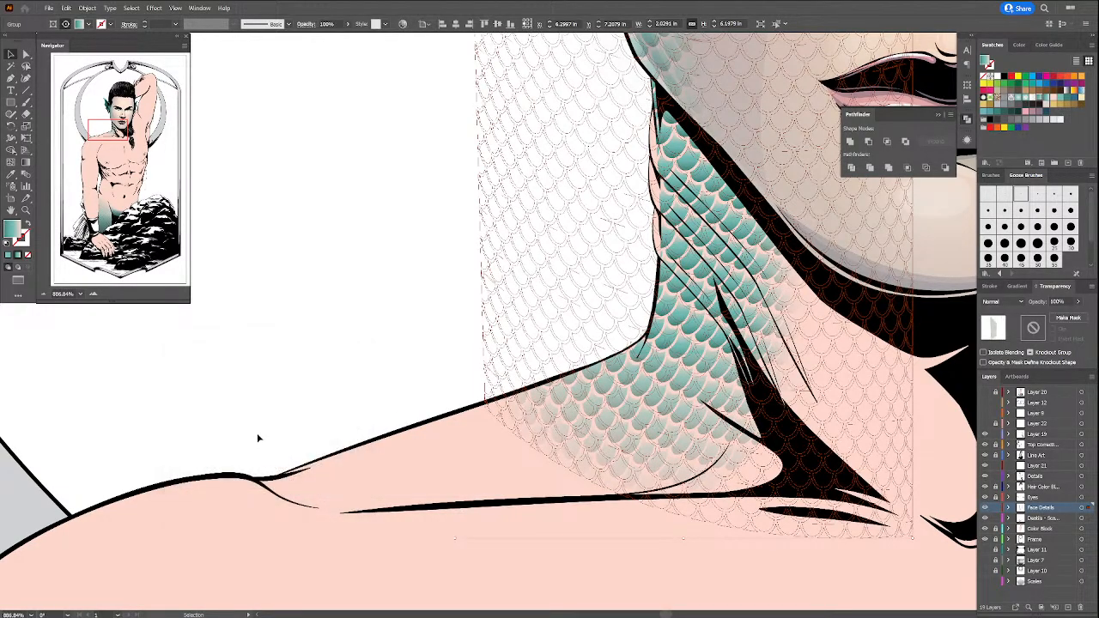
# Step: Inspect the warped neck scales without the selection outlines and undo the Arc warp
pyautogui.click(487, 290)
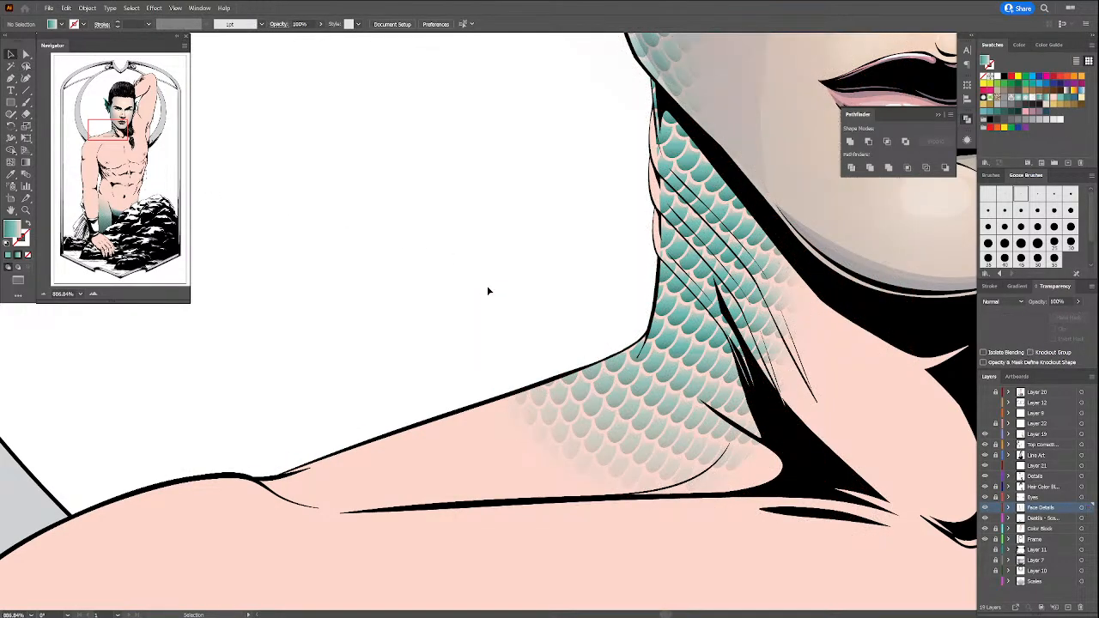
pyautogui.click(687, 354)
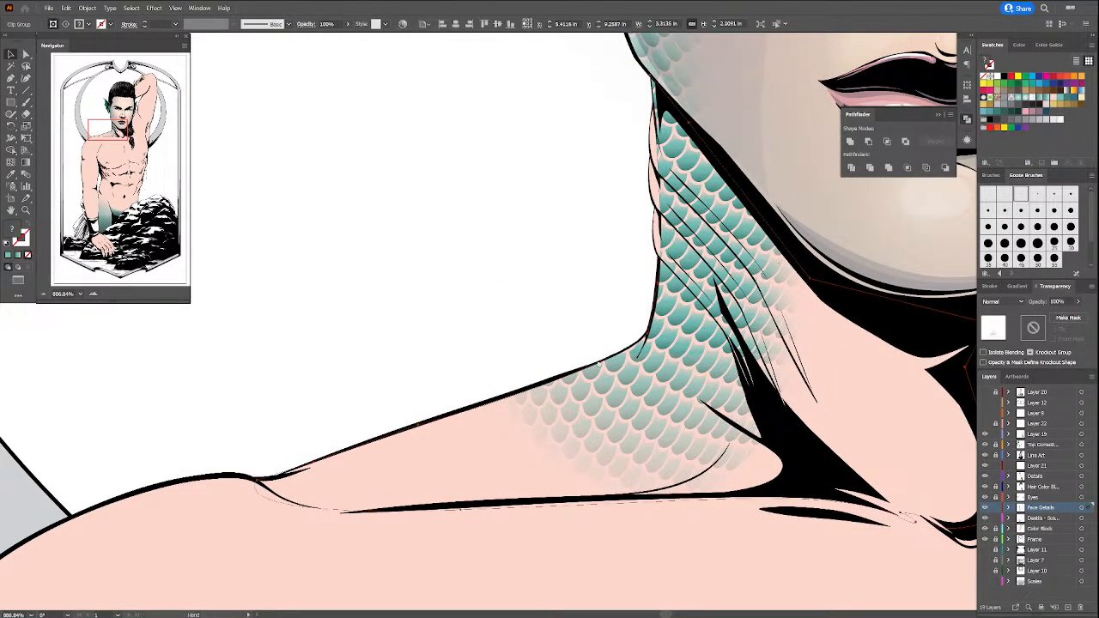
pyautogui.hscroll(5, 601, 344)
pyautogui.keyDown('ctrl'); pyautogui.click(563, 329); pyautogui.keyUp('ctrl')
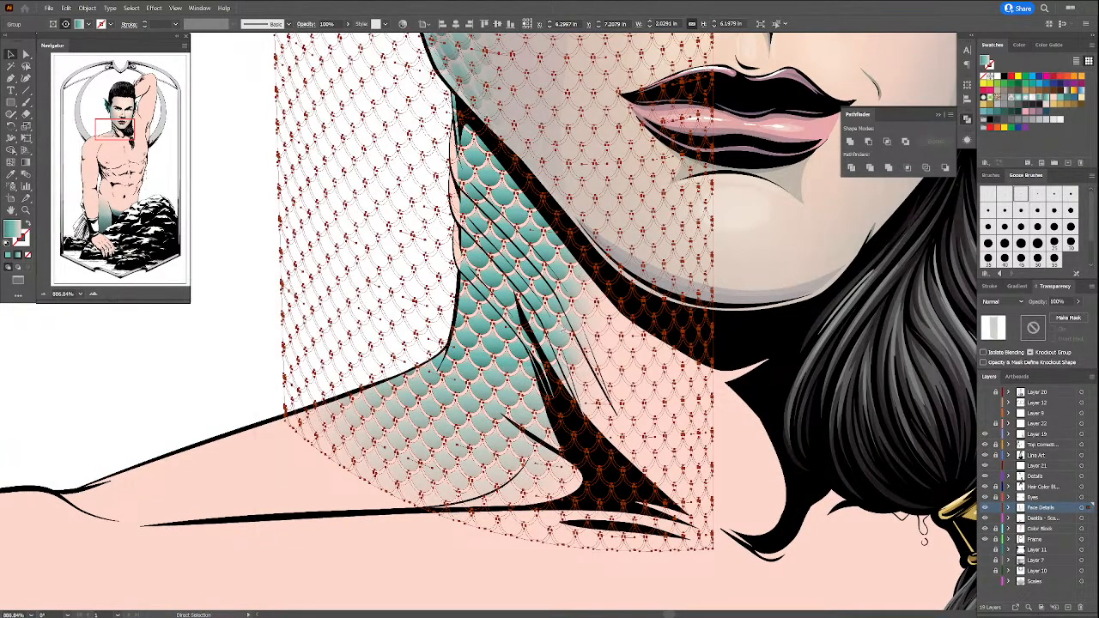
pyautogui.hotkey('ctrl', '-')
pyautogui.hotkey('ctrl', '-')
pyautogui.scroll(5, 563, 329)
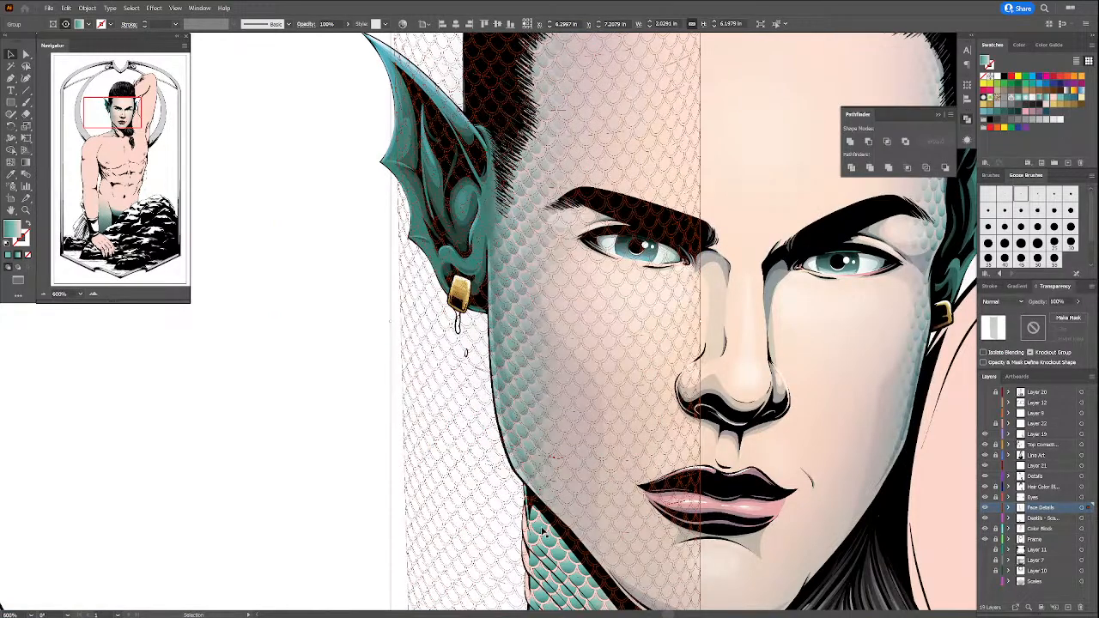
pyautogui.click(607, 444)
pyautogui.doubleClick(607, 444)
pyautogui.doubleClick(450, 476)
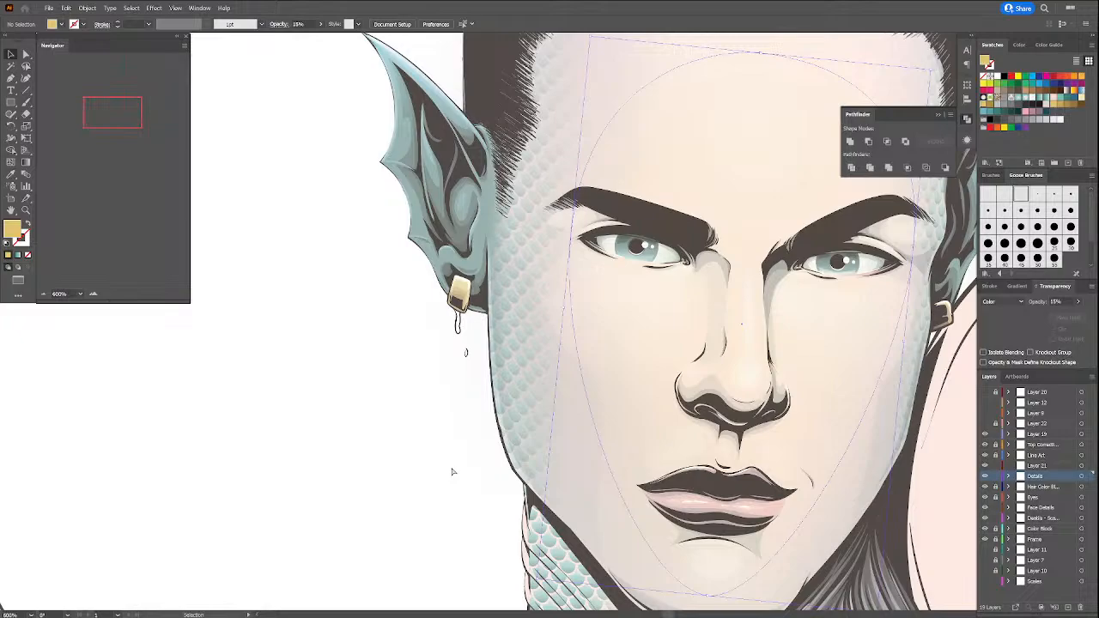
# Step: Isolate the neck's clip group, enter the teal scale pattern group inside it and clear the selection
pyautogui.hotkey('ctrl', '-')
pyautogui.hotkey('ctrl', '-')
pyautogui.hotkey('ctrl', '-')
pyautogui.hotkey('ctrl', '-')
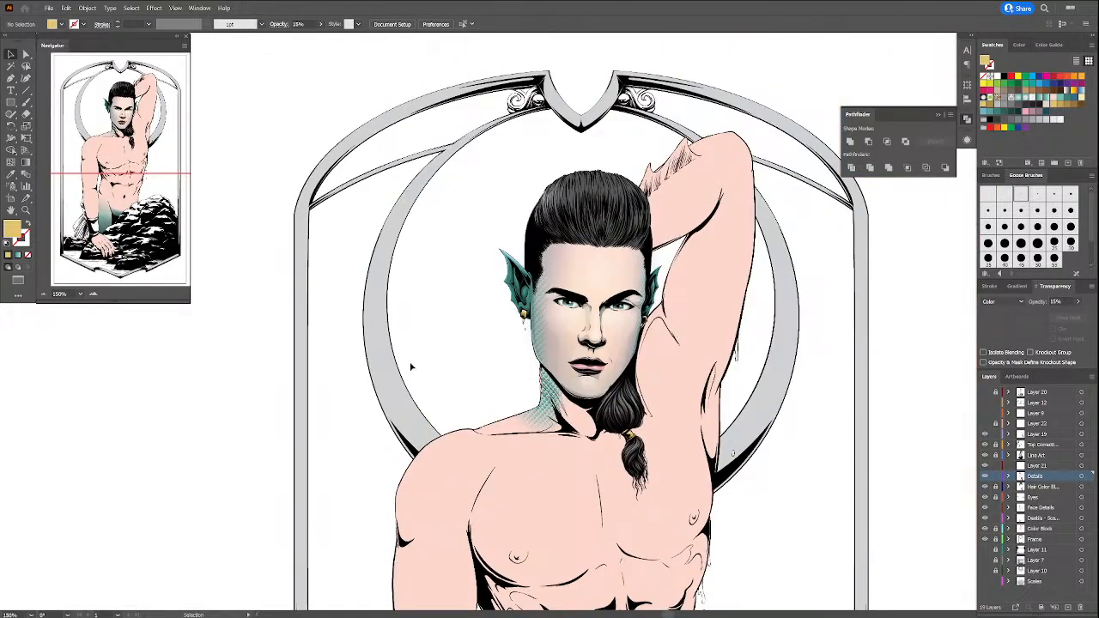
pyautogui.doubleClick(544, 411)
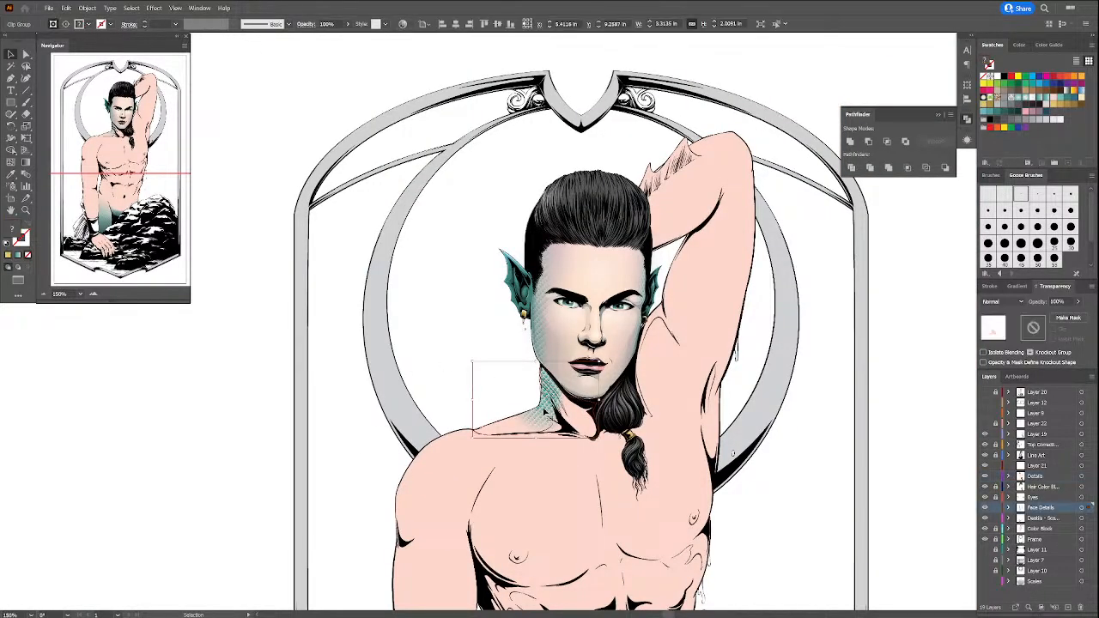
pyautogui.click(544, 411)
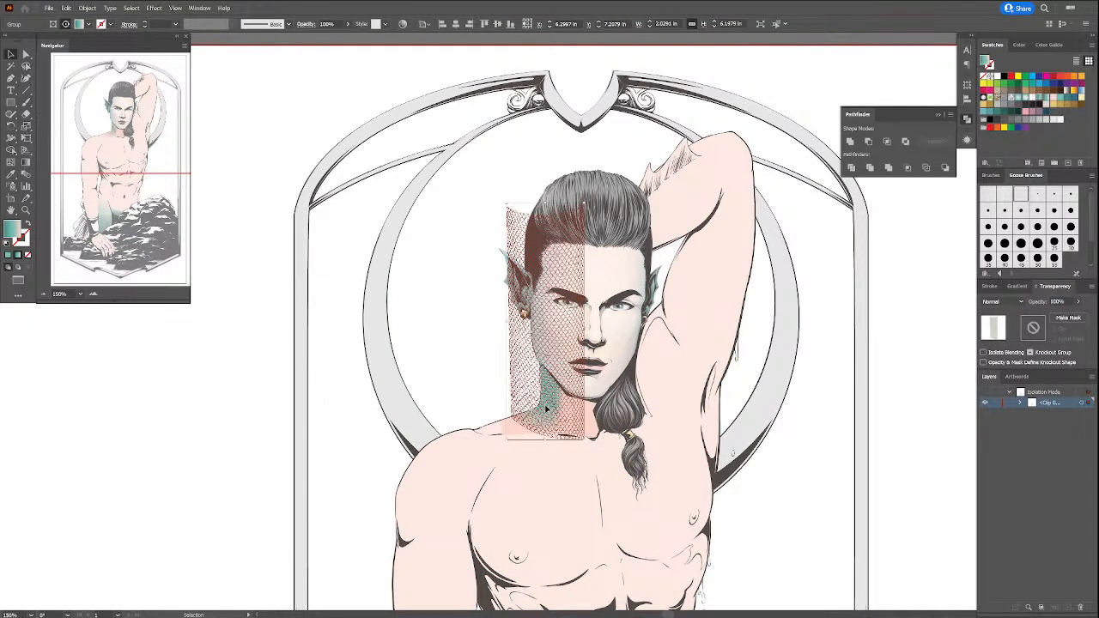
pyautogui.hotkey('ctrl', 'shift', 'a')
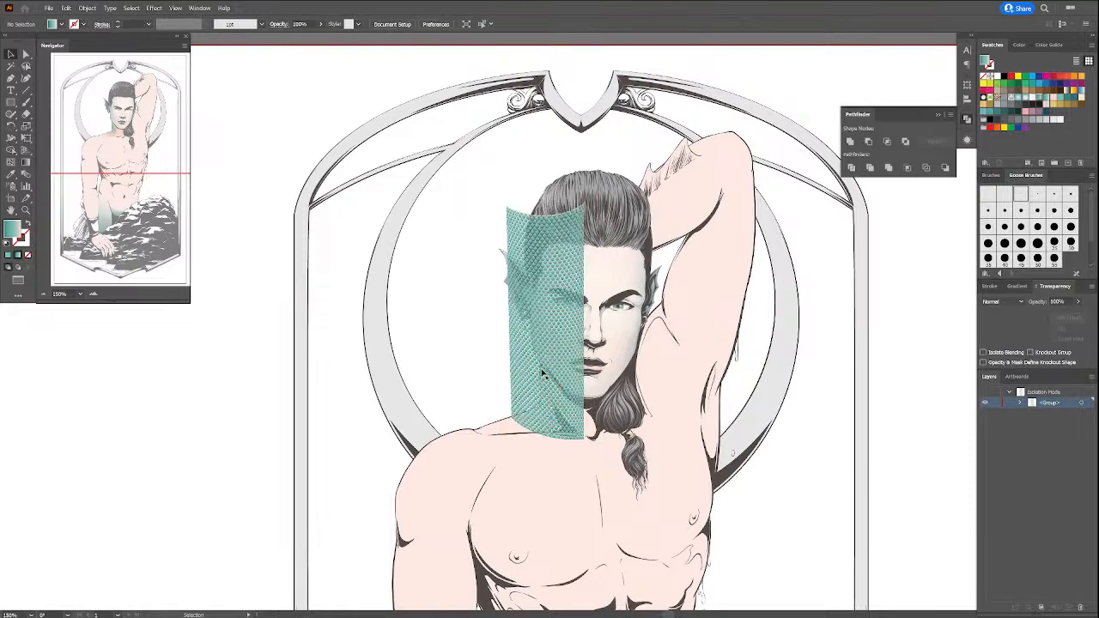
# Step: Delete the upper part of the teal scale pattern covering the hair, ear and eyes
pyautogui.press('a')
pyautogui.moveTo(470, 185); pyautogui.dragTo(611, 326)
pyautogui.press('Delete')
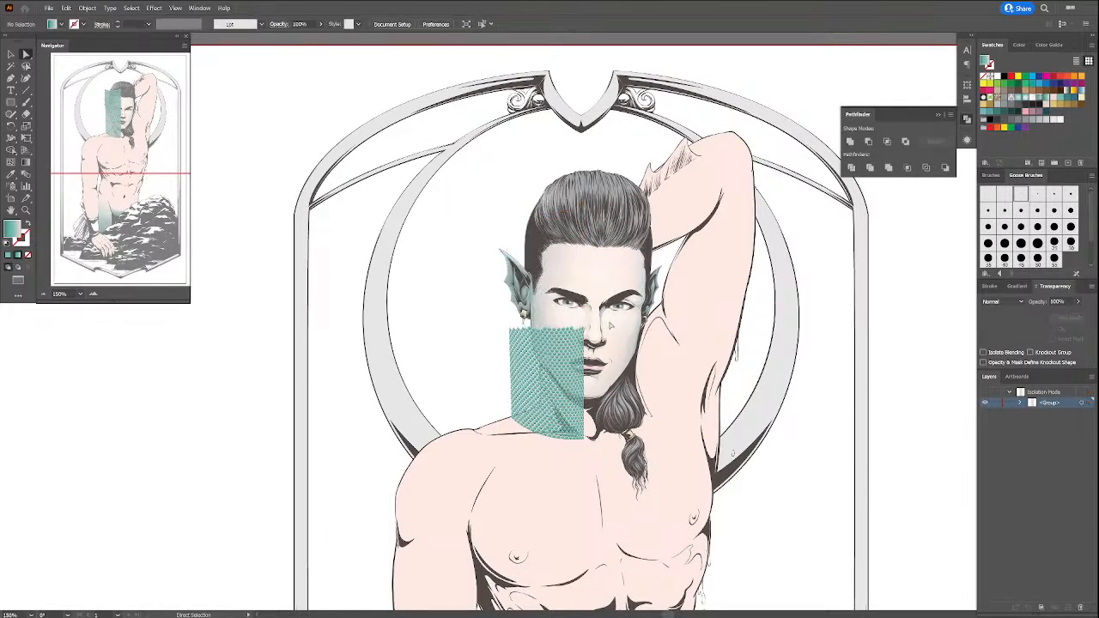
# Step: Select all the remaining scales of the isolated pattern over the lower face and neck
pyautogui.hotkey('ctrl', '-')
pyautogui.hotkey('ctrl', '-')
pyautogui.hotkey('ctrl', '-')
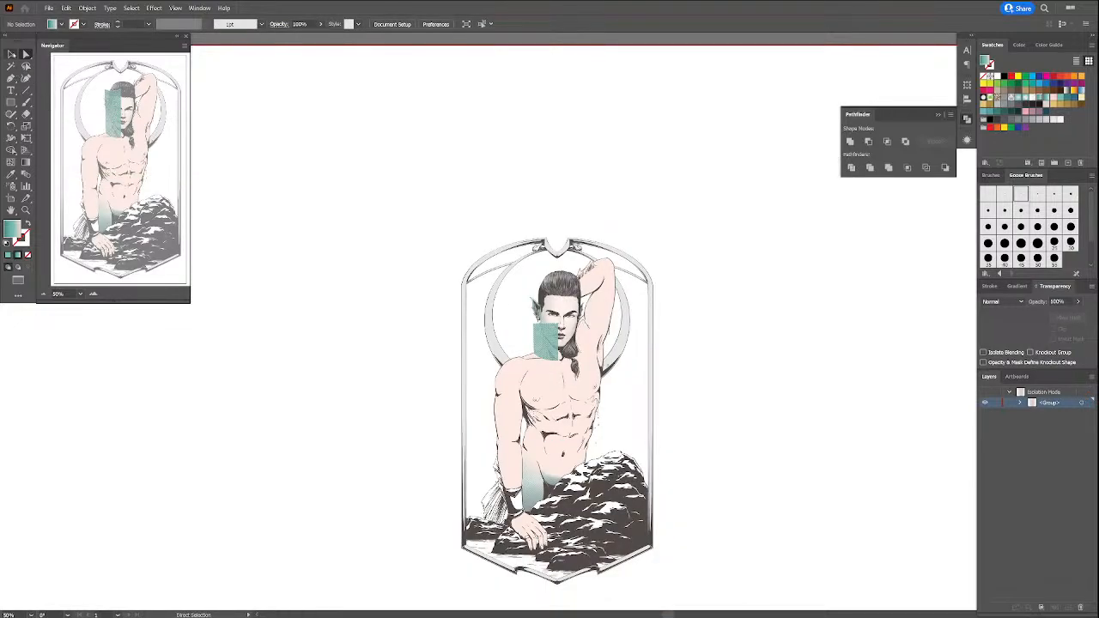
pyautogui.click(10, 54)
pyautogui.press('z')
pyautogui.moveTo(499, 292); pyautogui.dragTo(599, 393)
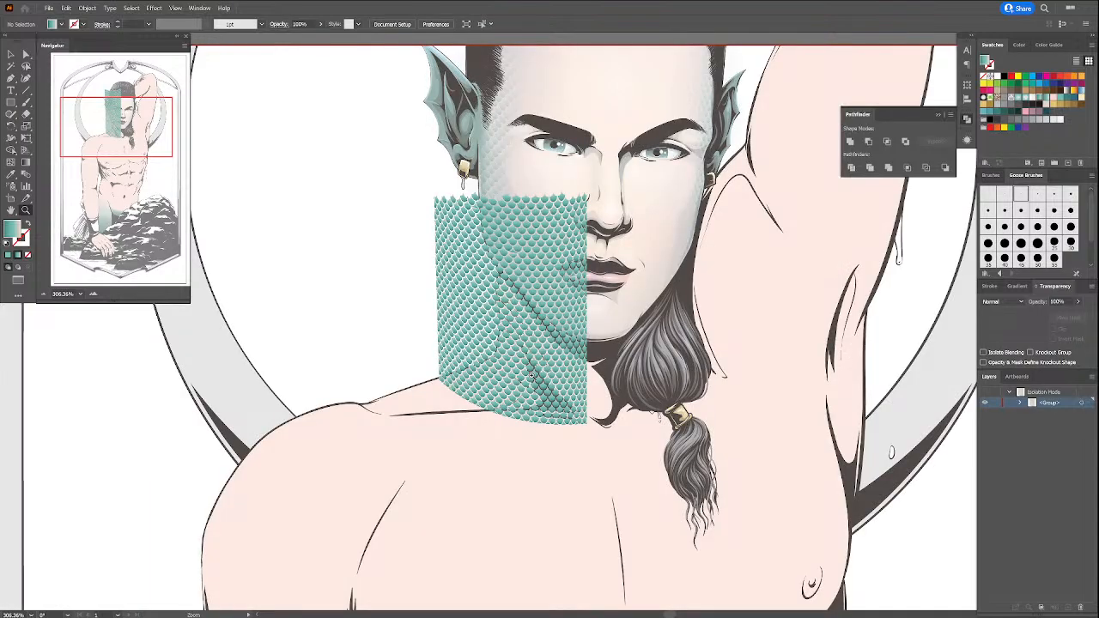
pyautogui.moveTo(383, 357); pyautogui.dragTo(446, 417)
pyautogui.click(11, 55)
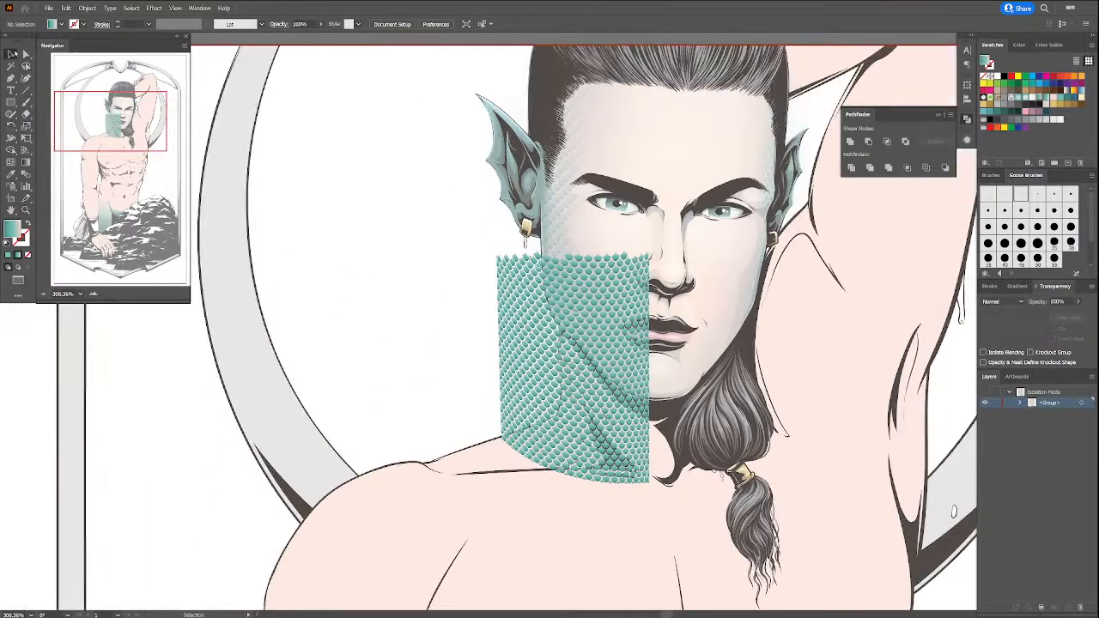
pyautogui.press('a')
pyautogui.moveTo(436, 225); pyautogui.dragTo(674, 495)
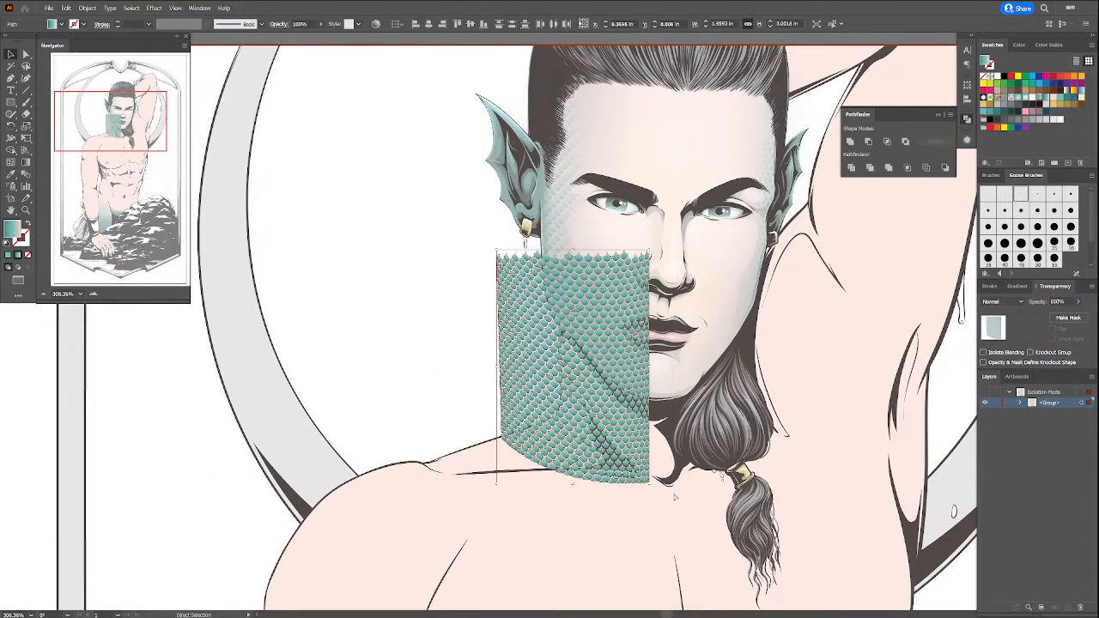
pyautogui.press('v')
# Step: Try Free Distort and the Puppet Warp tool on the selected scales
pyautogui.click(26, 138)
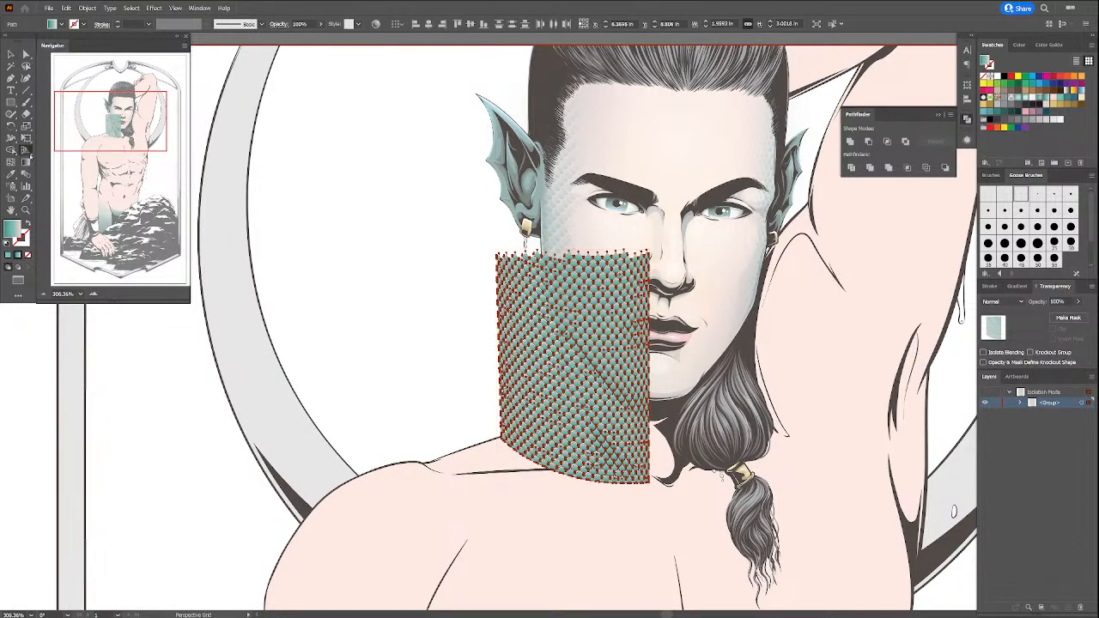
pyautogui.click(322, 130)
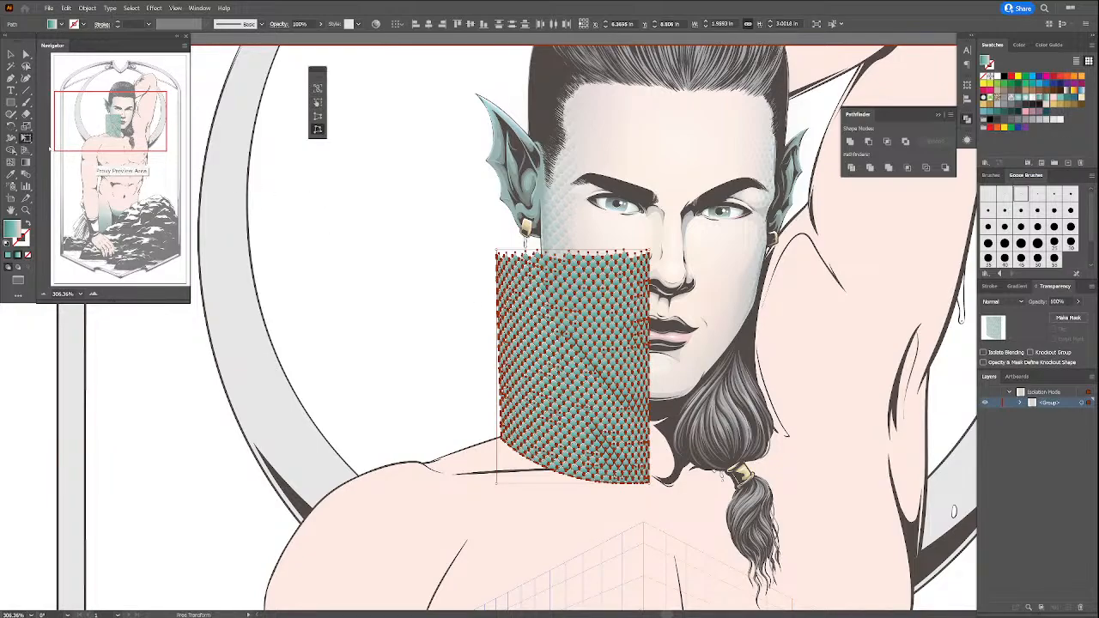
pyautogui.click(26, 138)
pyautogui.click(79, 150)
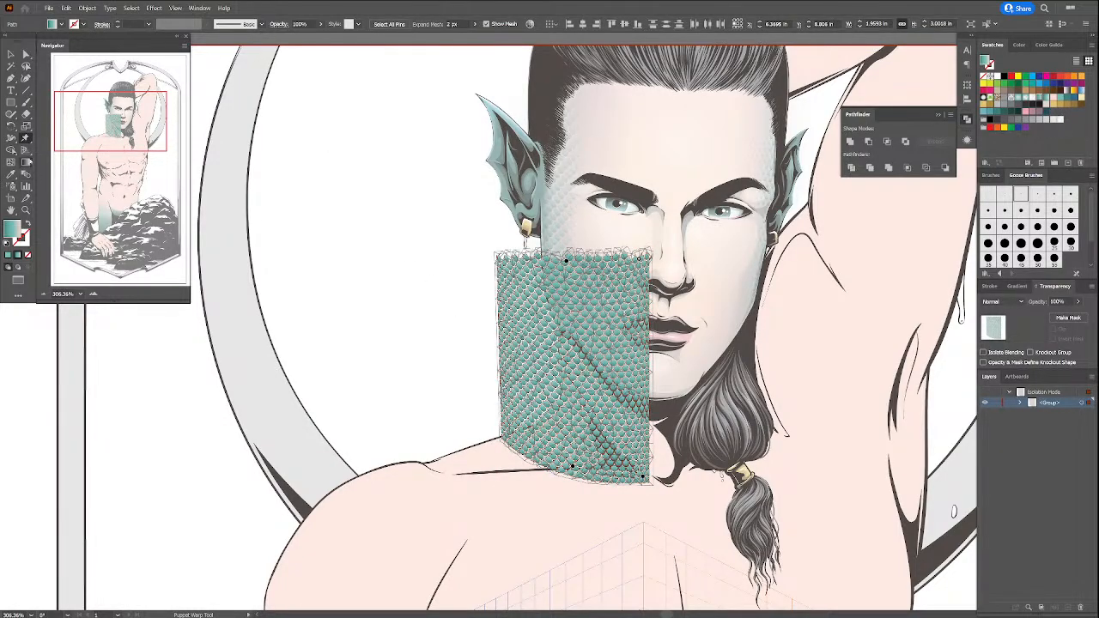
pyautogui.click(26, 150)
# Step: Move the tool palette and Navigator clear of the isolation bar and exit every isolation level back to the full artwork
pyautogui.moveTo(25, 37); pyautogui.dragTo(32, 88)
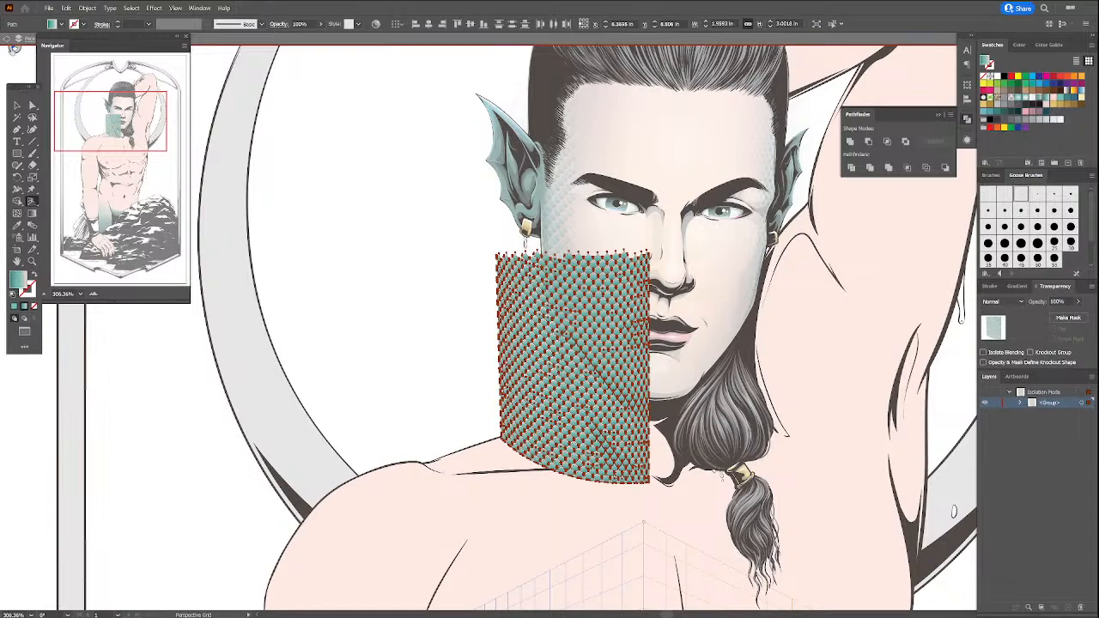
pyautogui.moveTo(74, 38); pyautogui.dragTo(114, 79)
pyautogui.click(5, 38)
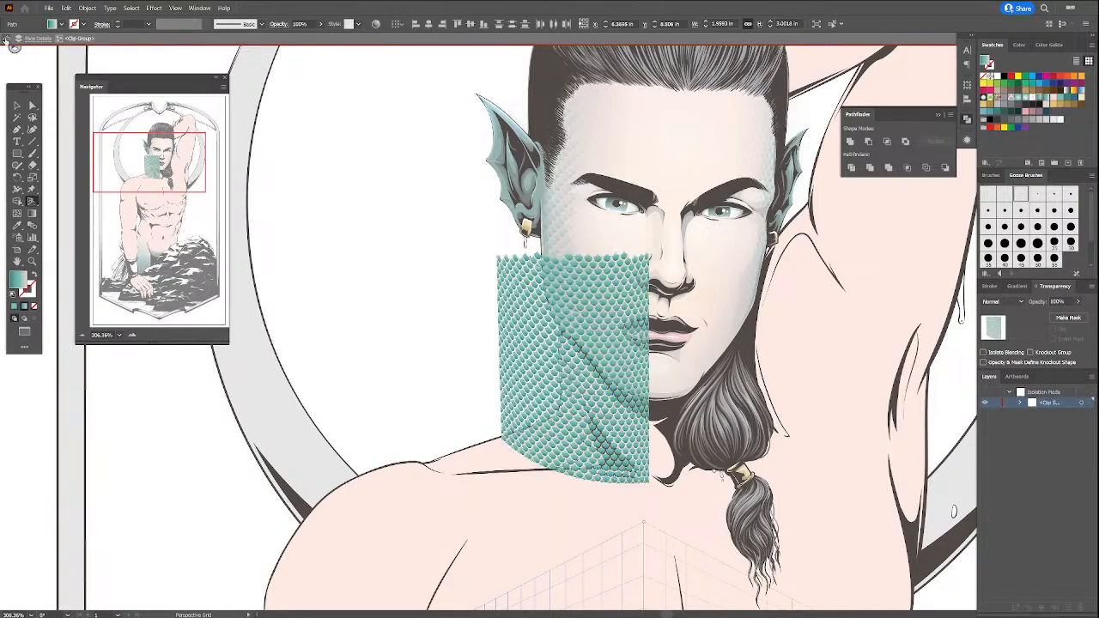
pyautogui.click(5, 38)
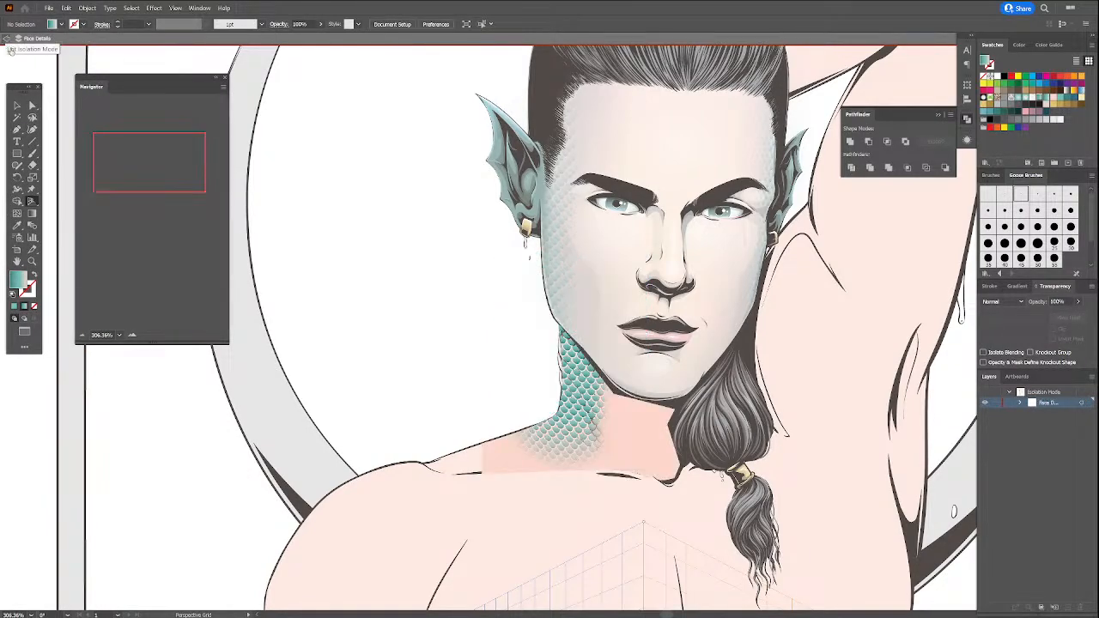
pyautogui.click(5, 39)
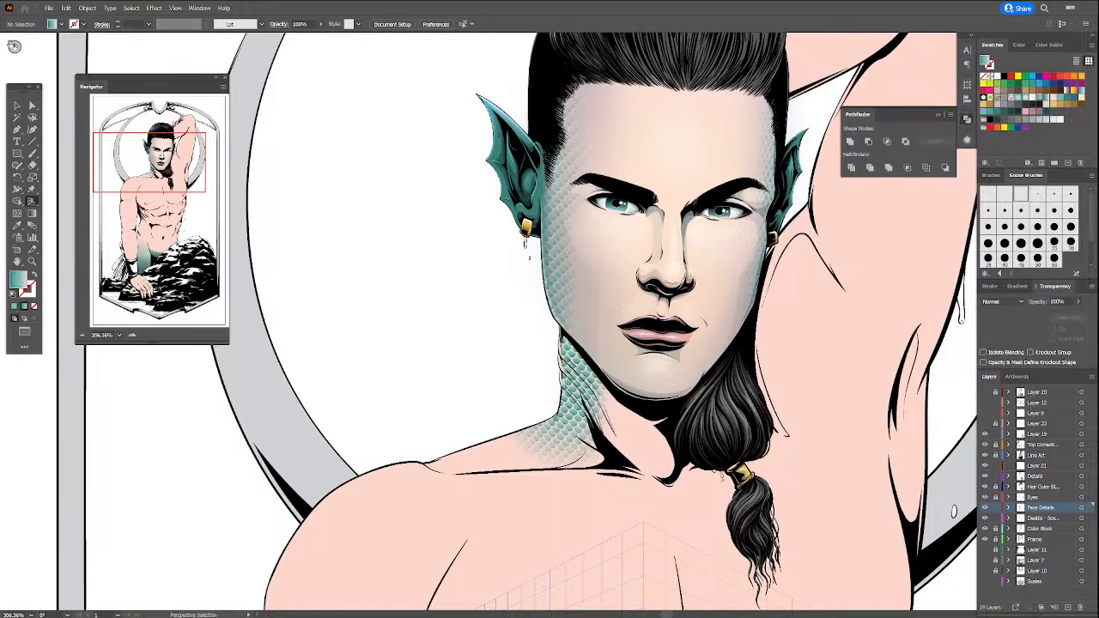
# Step: Move the tool palette and Navigator back against the edge of the workspace and return to the Selection tool
pyautogui.moveTo(19, 84); pyautogui.dragTo(5, 41)
pyautogui.moveTo(119, 75); pyautogui.dragTo(84, 37)
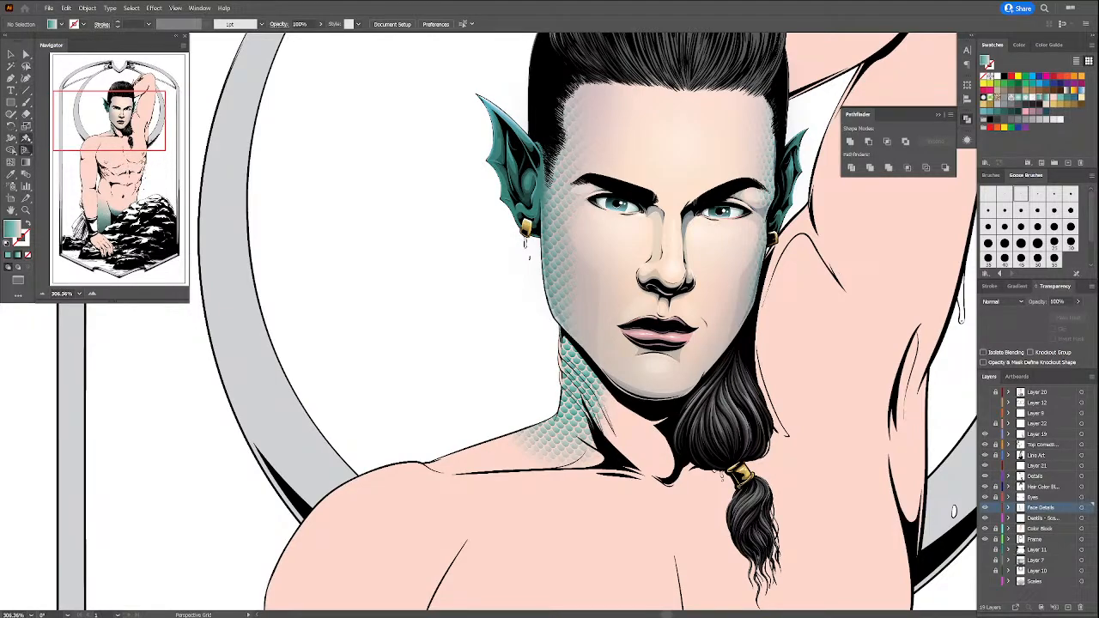
pyautogui.click(26, 137)
pyautogui.click(10, 53)
# Step: Isolate the teal scale group inside the neck's clip group and select all of its scales
pyautogui.doubleClick(575, 417)
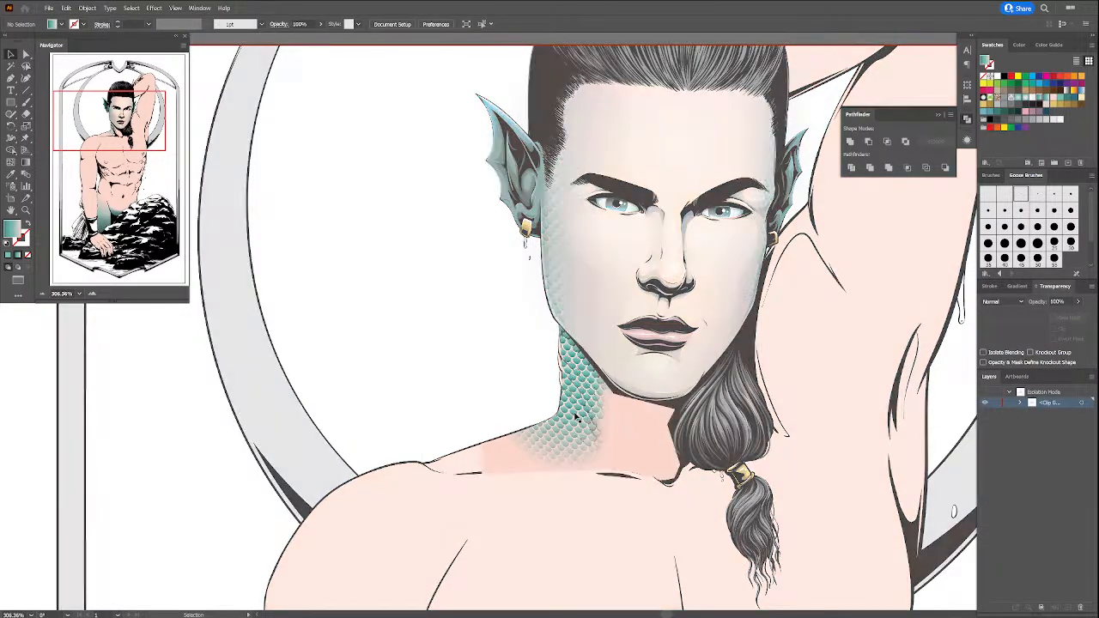
pyautogui.click(576, 417)
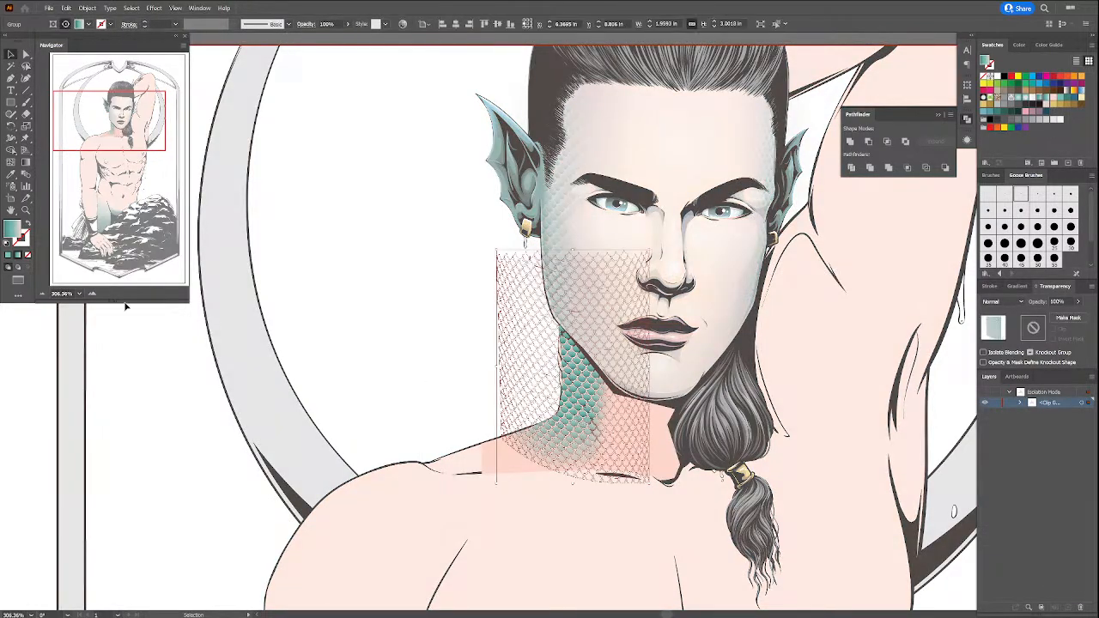
pyautogui.doubleClick(563, 411)
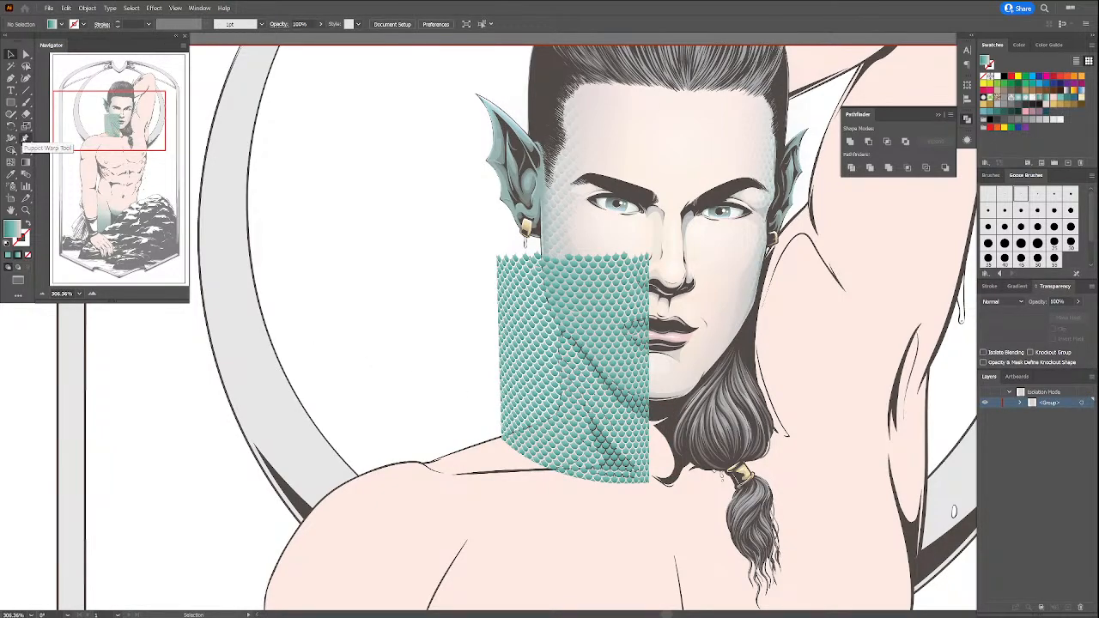
pyautogui.click(563, 371)
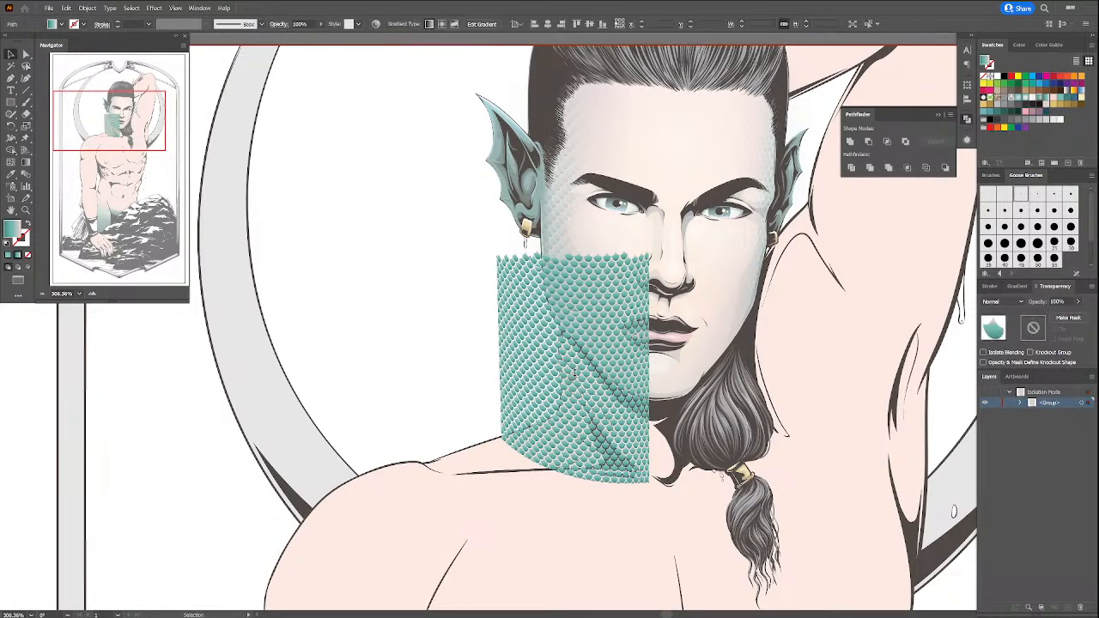
pyautogui.moveTo(421, 228); pyautogui.dragTo(681, 497)
pyautogui.click(539, 437)
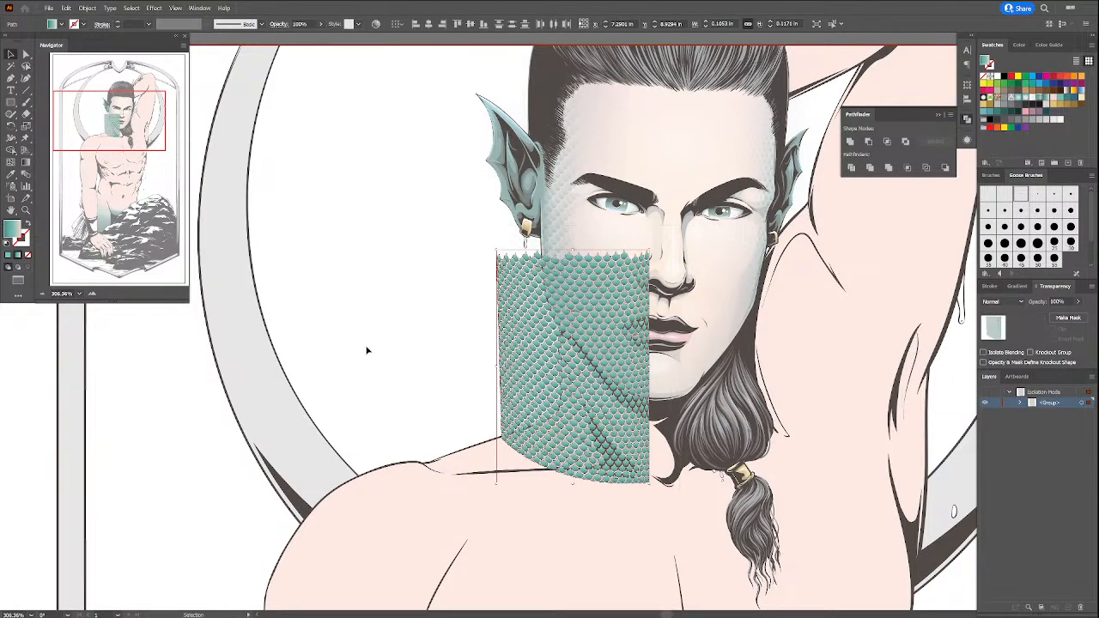
# Step: Puppet Warp the selected scales, swinging their lower end toward the shoulder and adjusting pins along the lower and throat-side edges
pyautogui.click(25, 138)
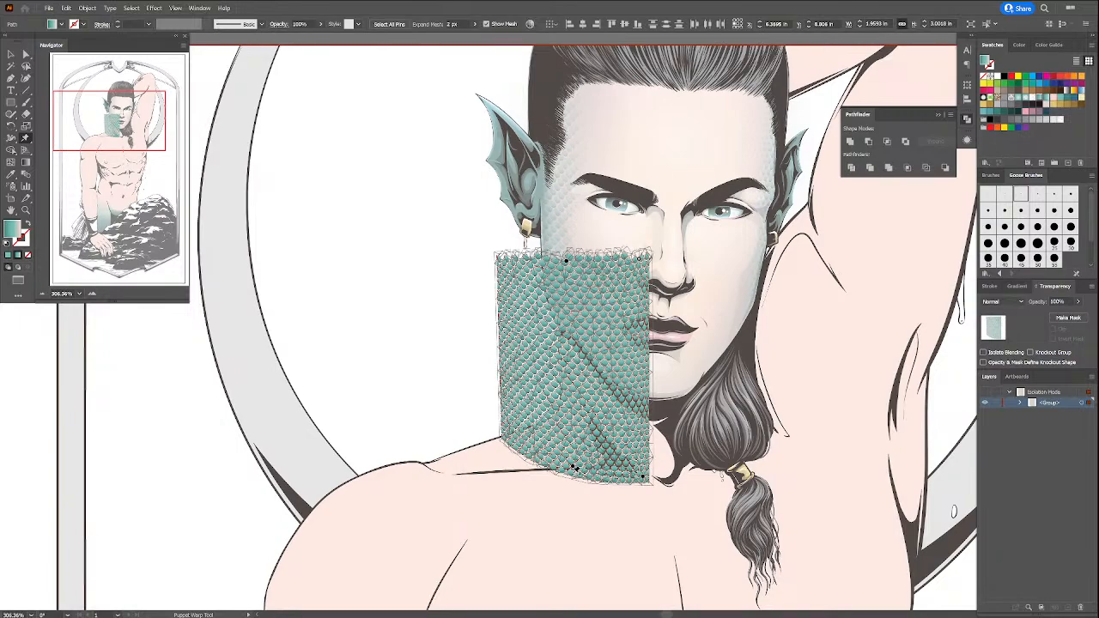
pyautogui.moveTo(568, 475)
pyautogui.mouseDown()
pyautogui.moveTo(645, 482)
pyautogui.moveTo(575, 485)
pyautogui.moveTo(584, 476)
pyautogui.mouseUp()
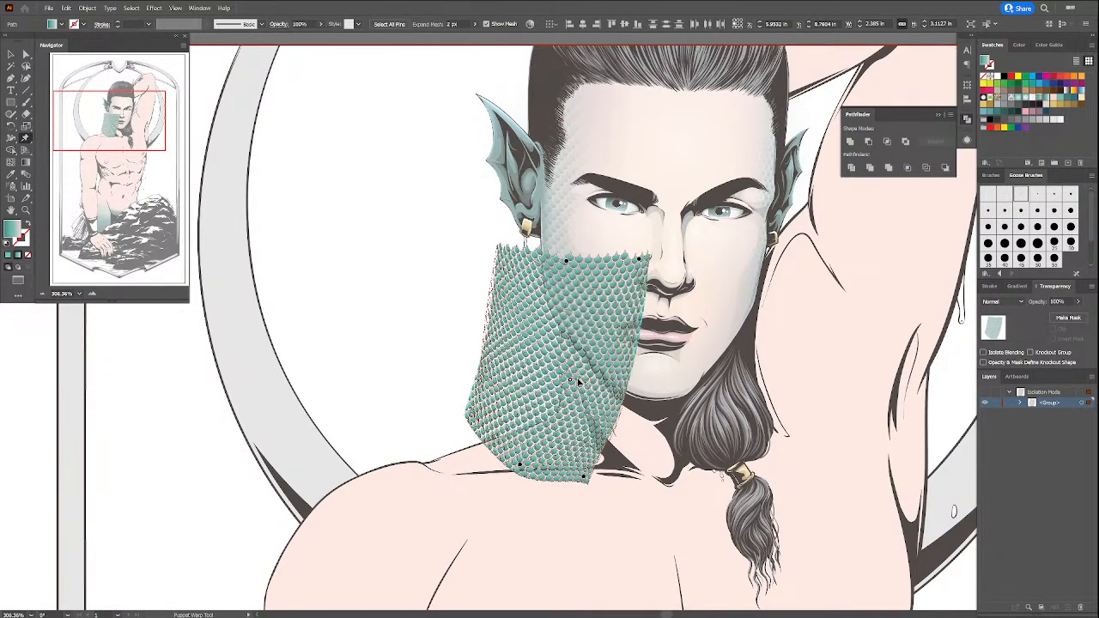
pyautogui.click(521, 464)
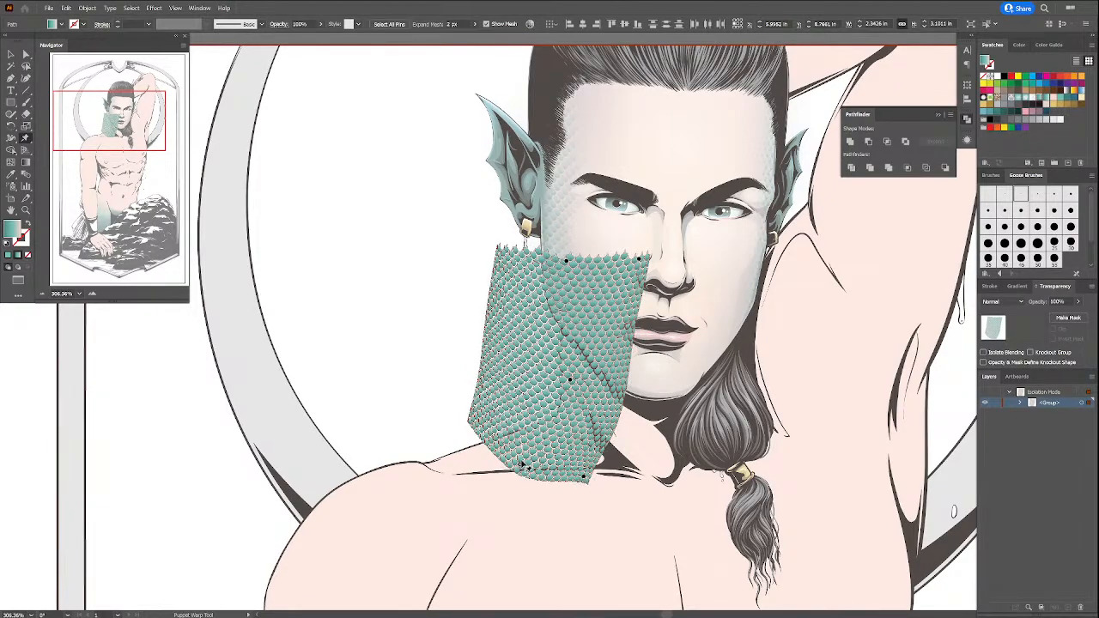
pyautogui.press('Delete')
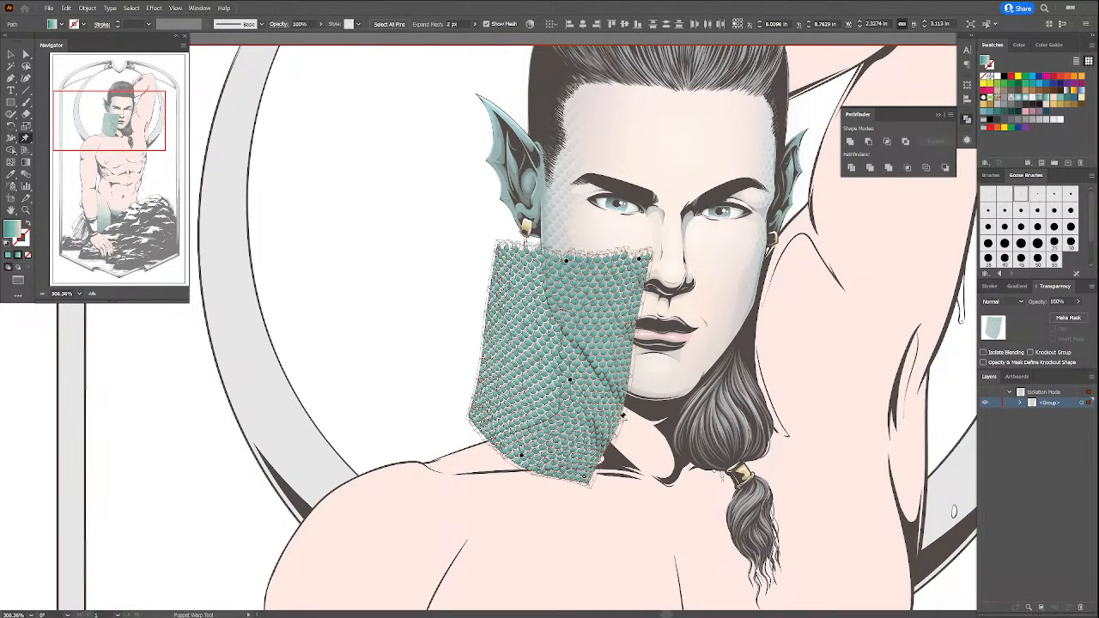
pyautogui.moveTo(622, 414); pyautogui.dragTo(615, 421)
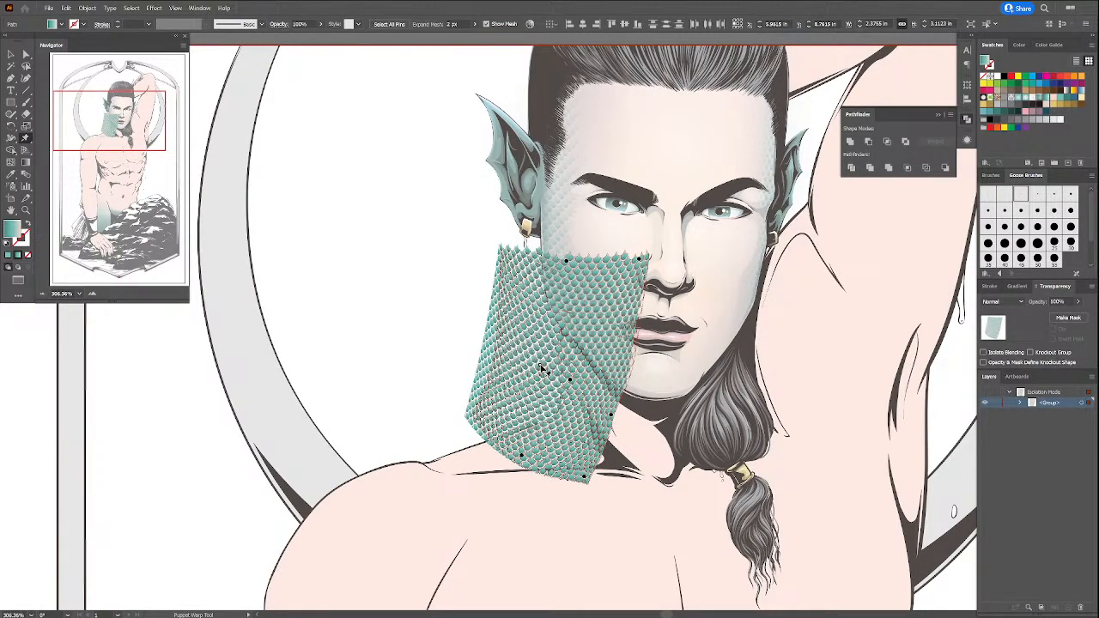
# Step: Refine the scale warp with pins along the upper edge and mid-neck, and exit isolation to the full artwork
pyautogui.click(505, 251)
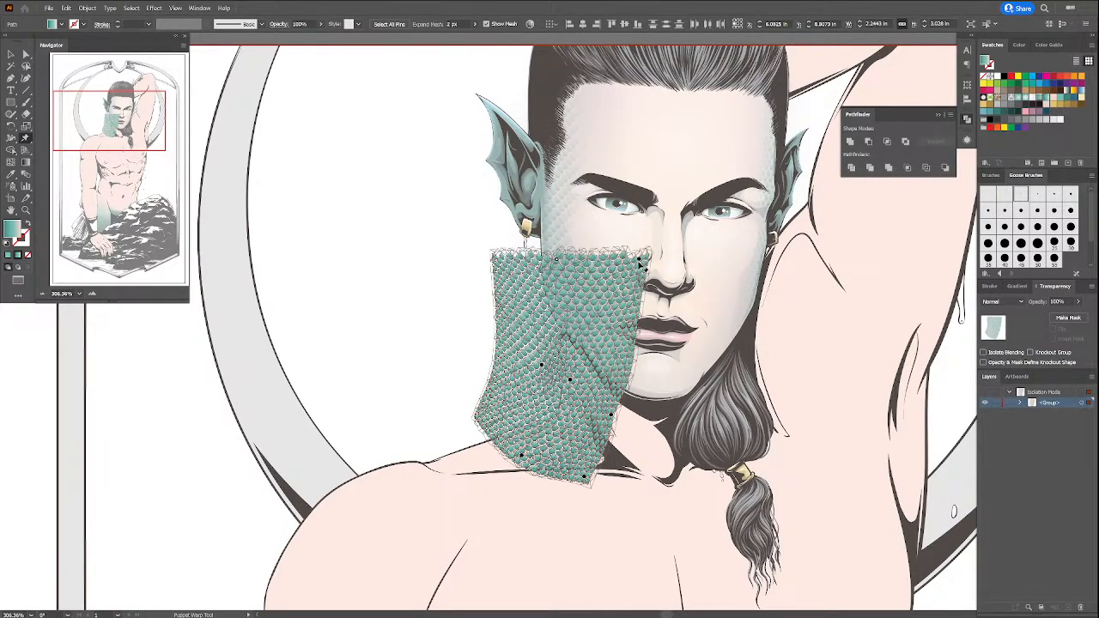
pyautogui.click(633, 257)
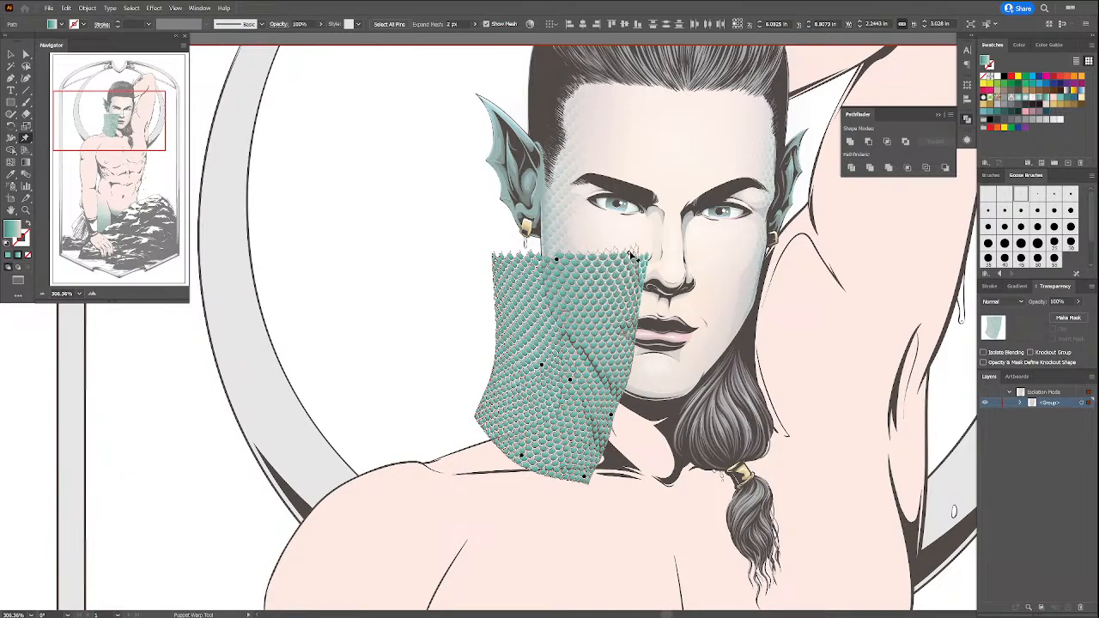
pyautogui.moveTo(633, 257); pyautogui.dragTo(632, 250)
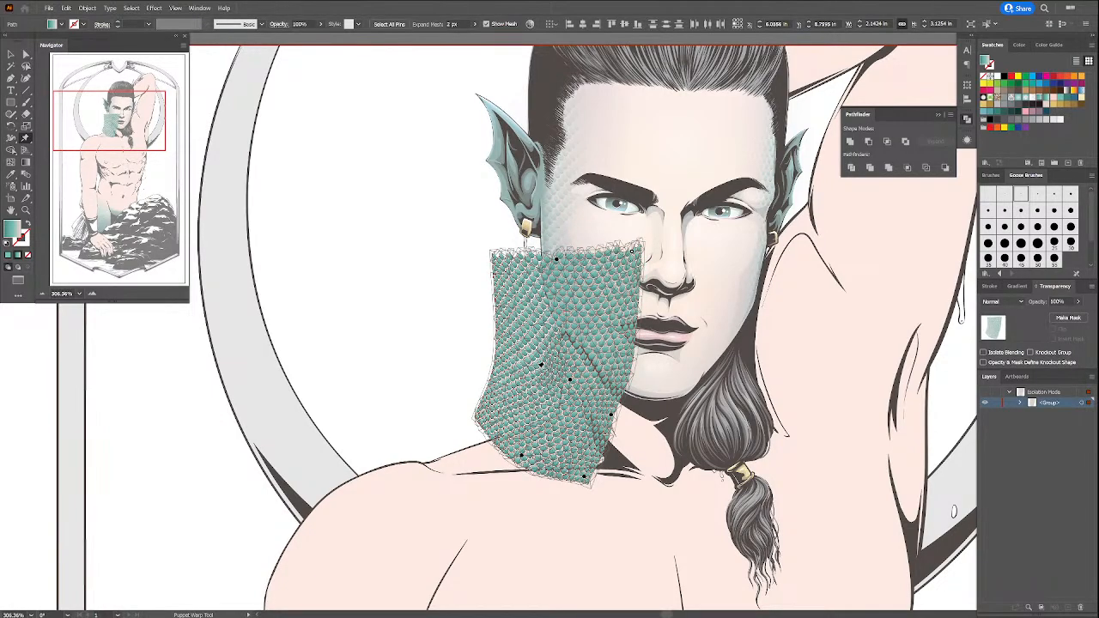
pyautogui.moveTo(542, 367); pyautogui.dragTo(541, 379)
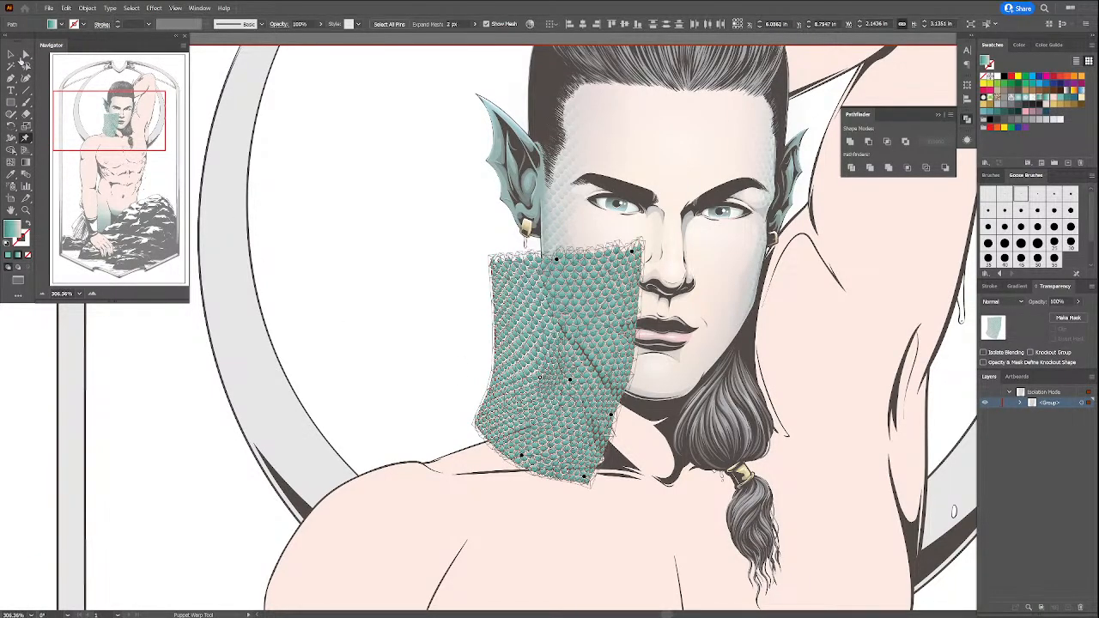
pyautogui.click(10, 54)
pyautogui.doubleClick(268, 212)
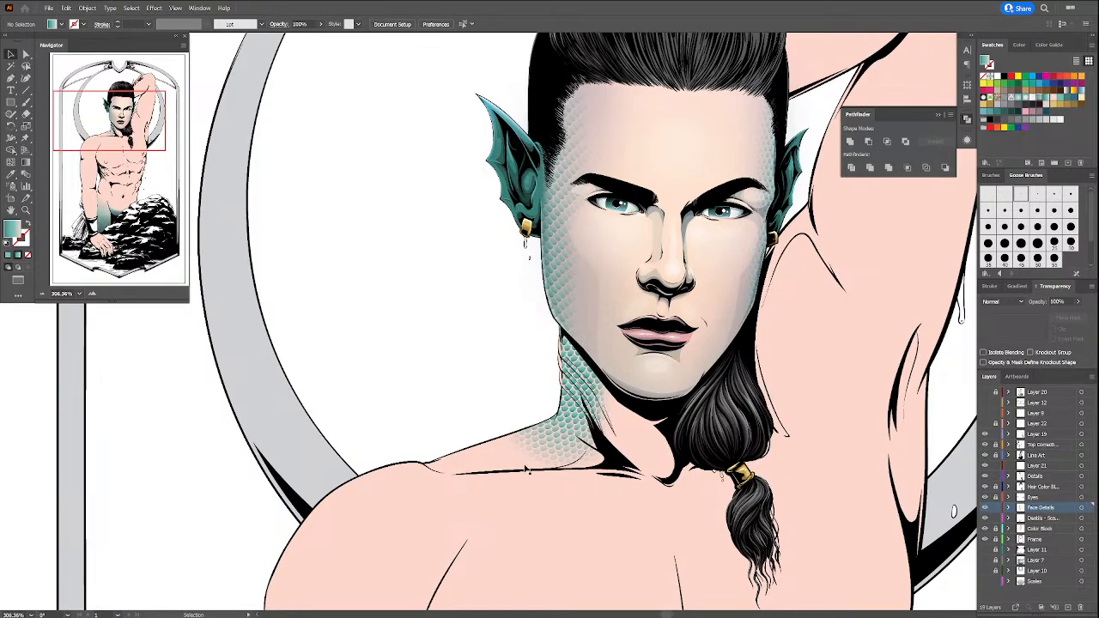
# Step: Isolate the neck's clip group again and shift the whole scale pattern slightly toward the outer edge of the neck
pyautogui.click(568, 441)
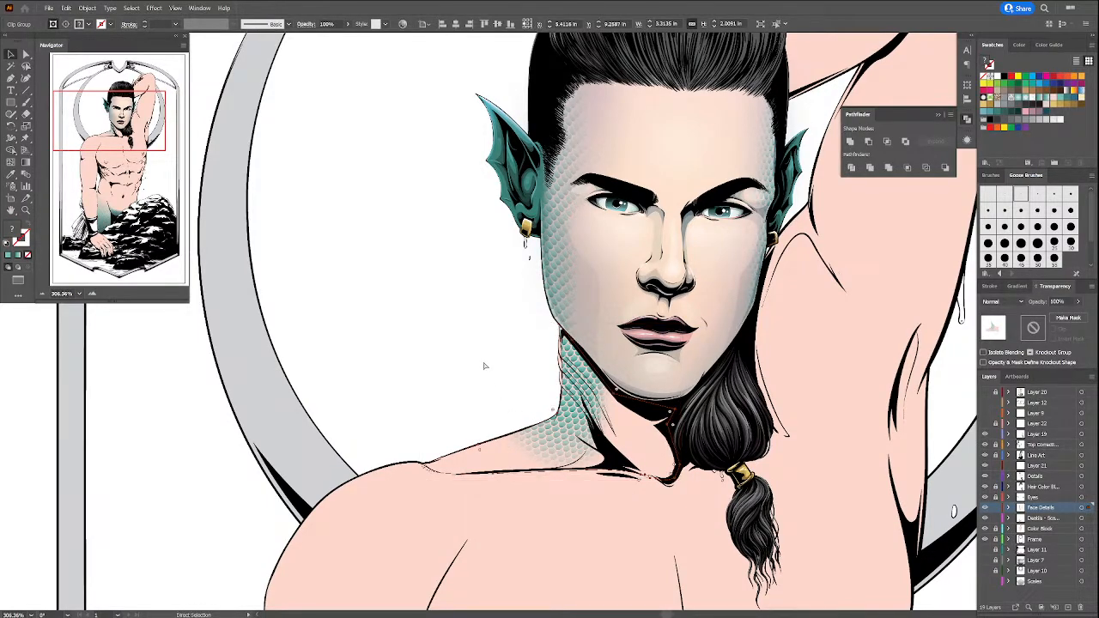
pyautogui.hotkey('ctrl', '+')
pyautogui.hotkey('ctrl', '+')
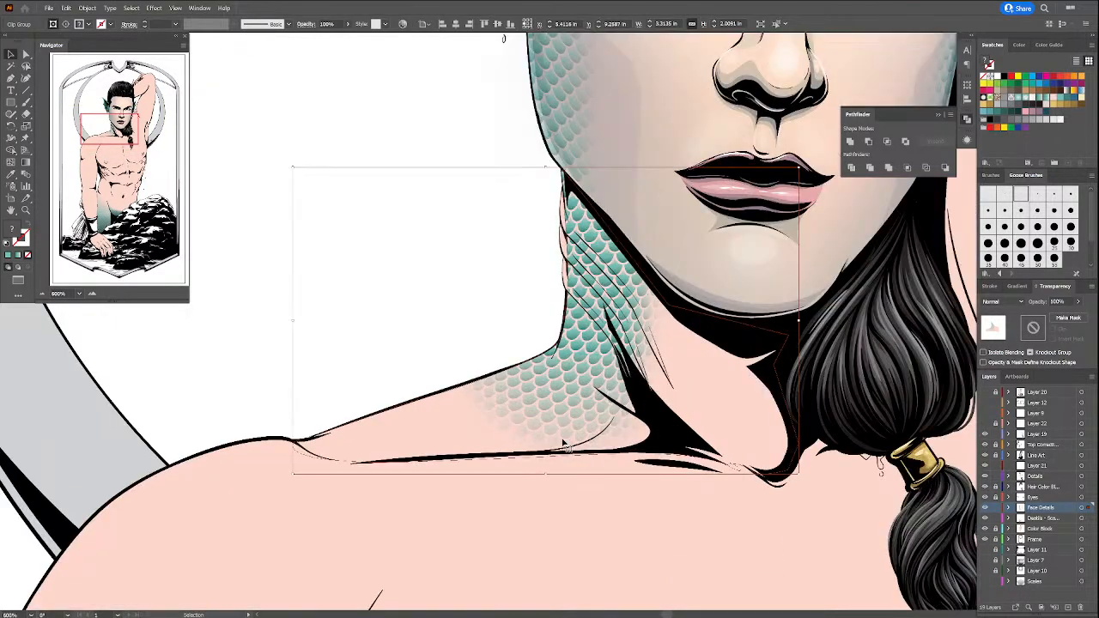
pyautogui.doubleClick(543, 420)
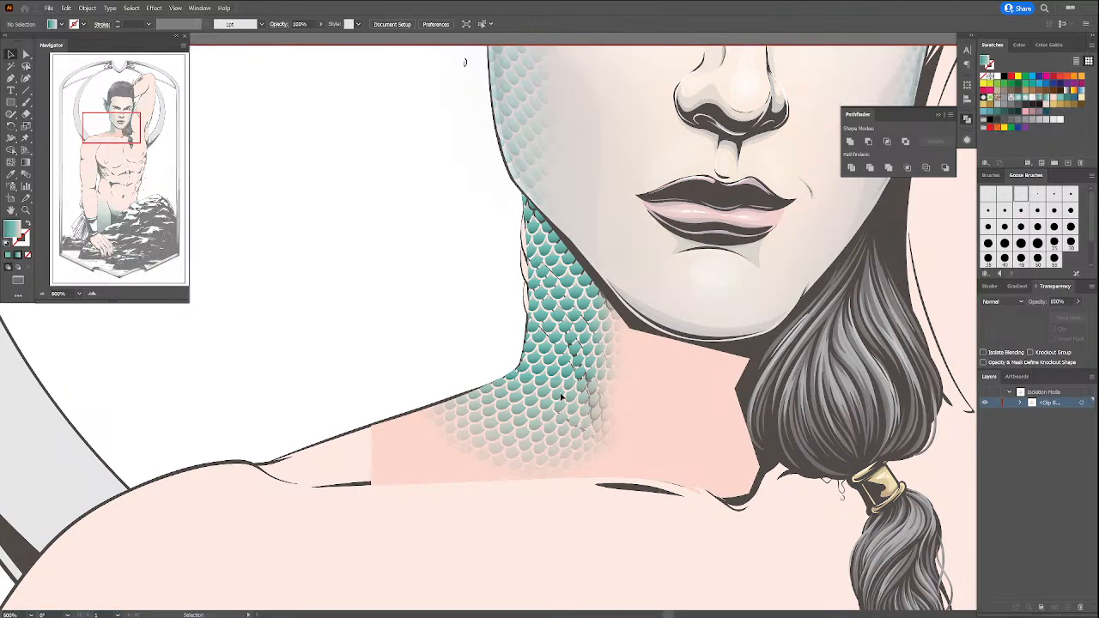
pyautogui.click(562, 396)
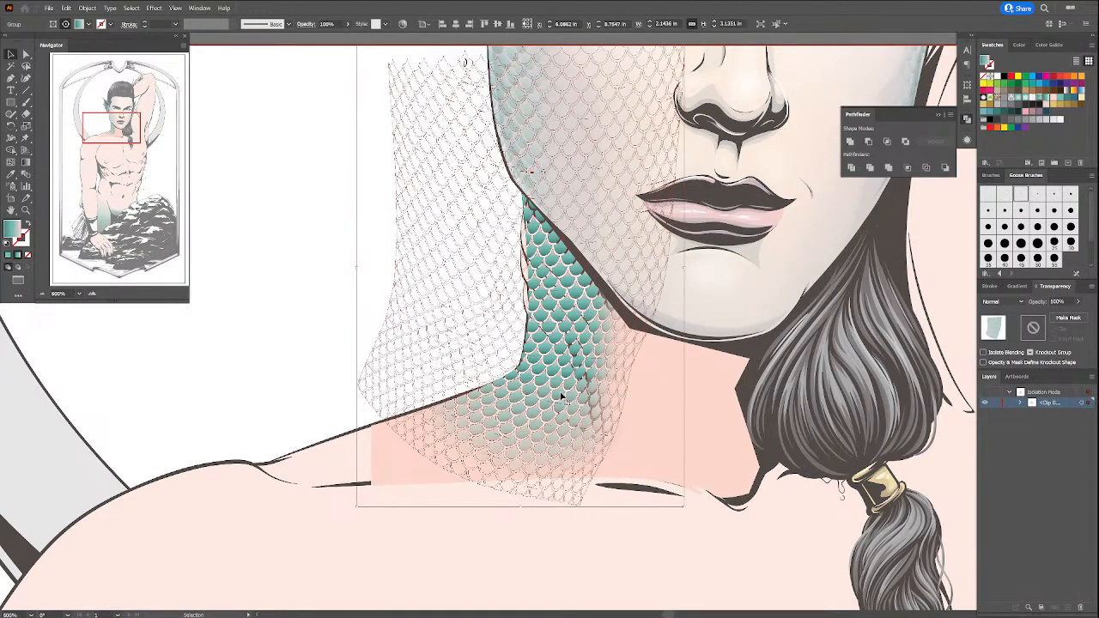
pyautogui.moveTo(563, 397); pyautogui.dragTo(546, 391)
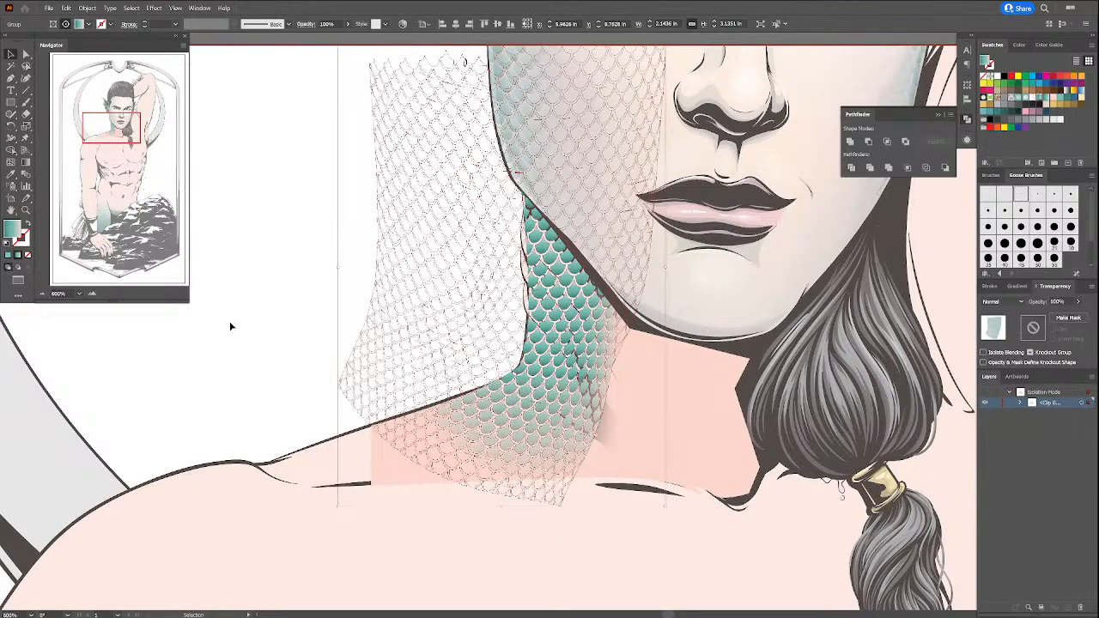
# Step: Puppet Warp the scale group, pulling its throat-side edge toward the throat and adding a pin in the middle of the neck
pyautogui.click(26, 138)
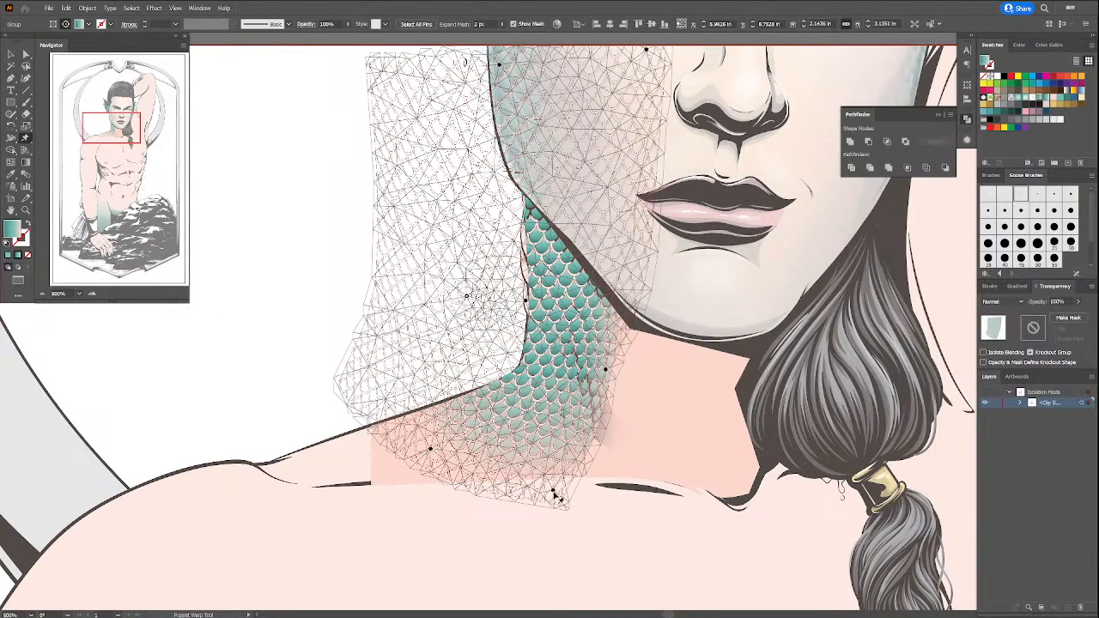
pyautogui.moveTo(553, 491); pyautogui.dragTo(554, 494)
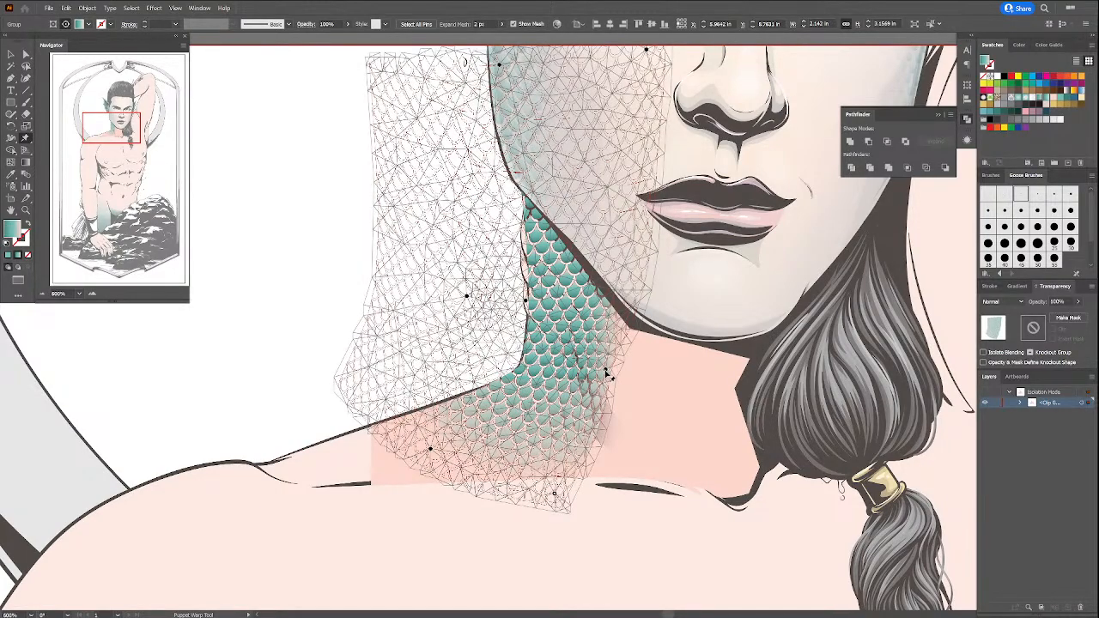
pyautogui.moveTo(605, 373); pyautogui.dragTo(632, 371)
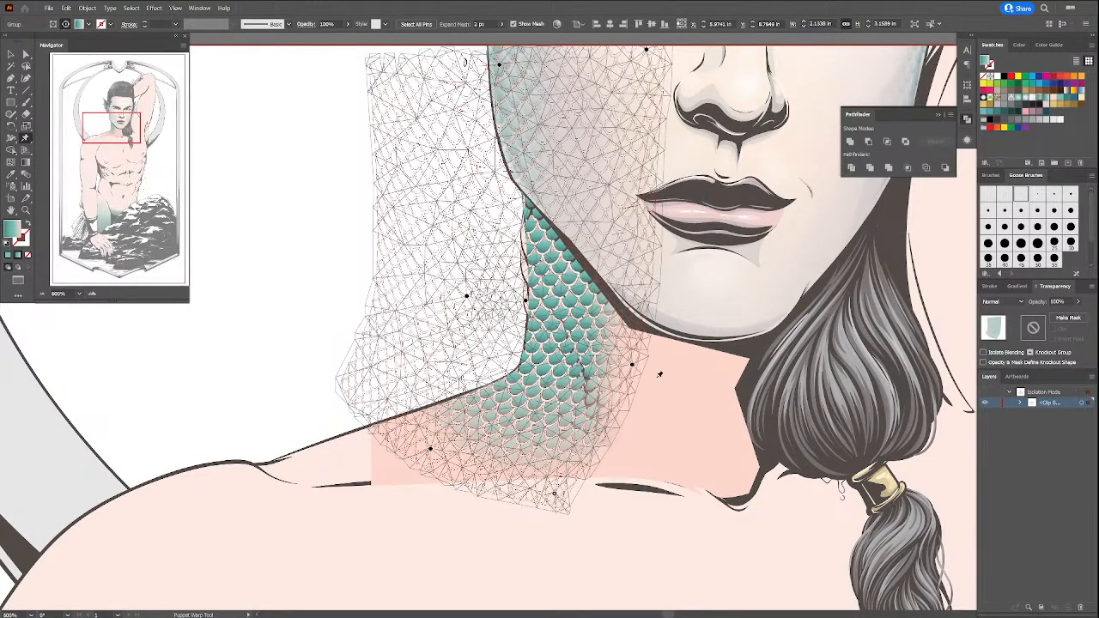
pyautogui.click(572, 394)
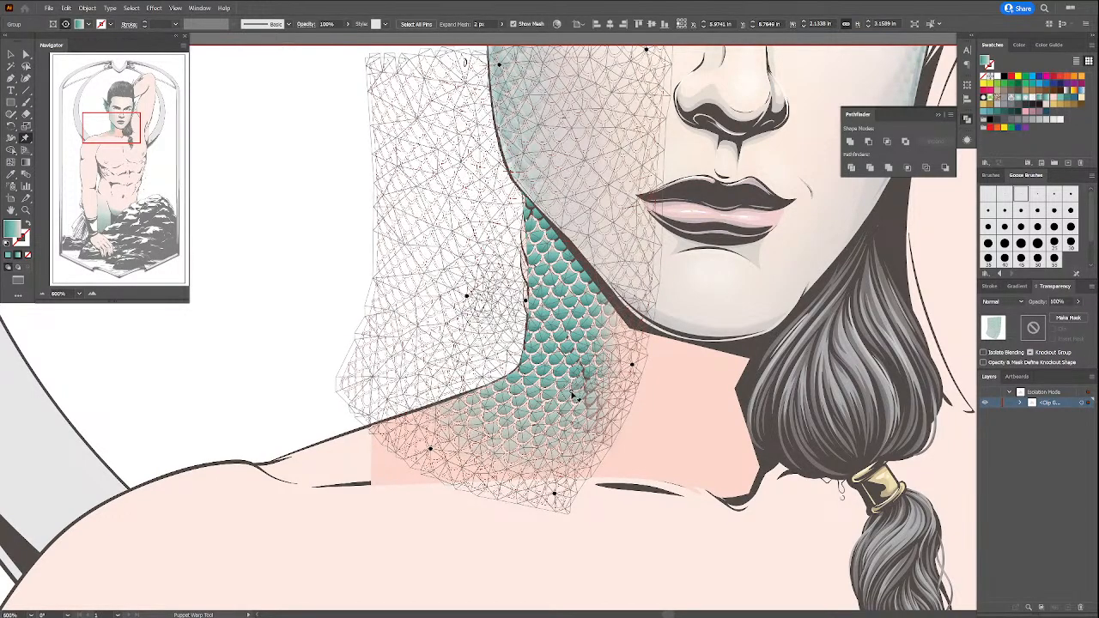
pyautogui.moveTo(573, 393); pyautogui.dragTo(567, 390)
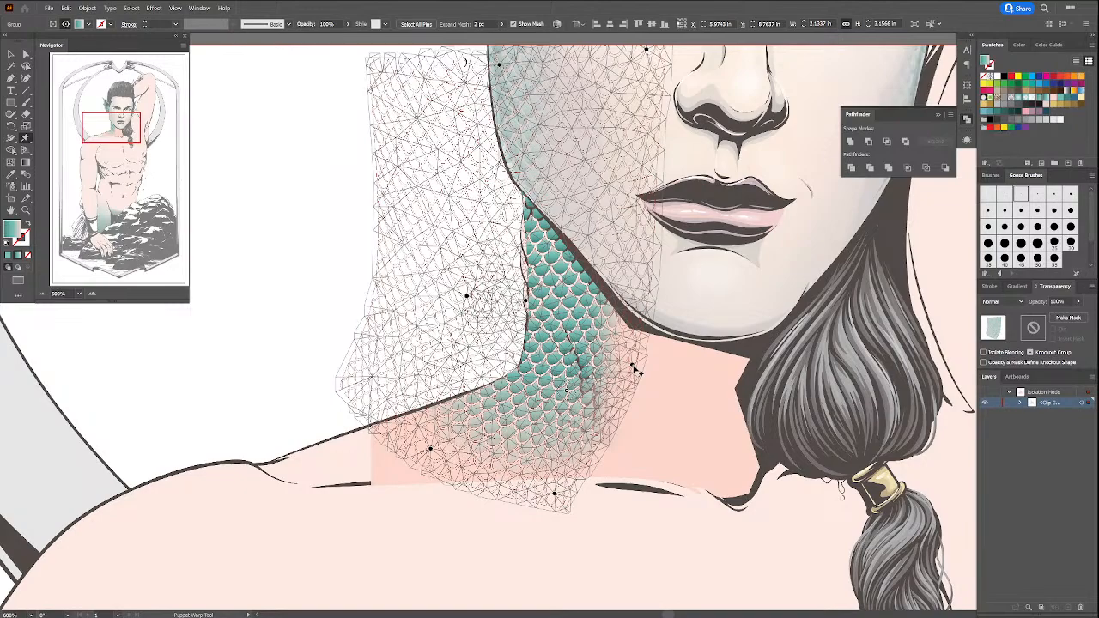
# Step: Adjust the warp pins along the lower edge of the scales above the collarbone and exit isolation to the full artwork
pyautogui.moveTo(430, 453); pyautogui.dragTo(421, 442)
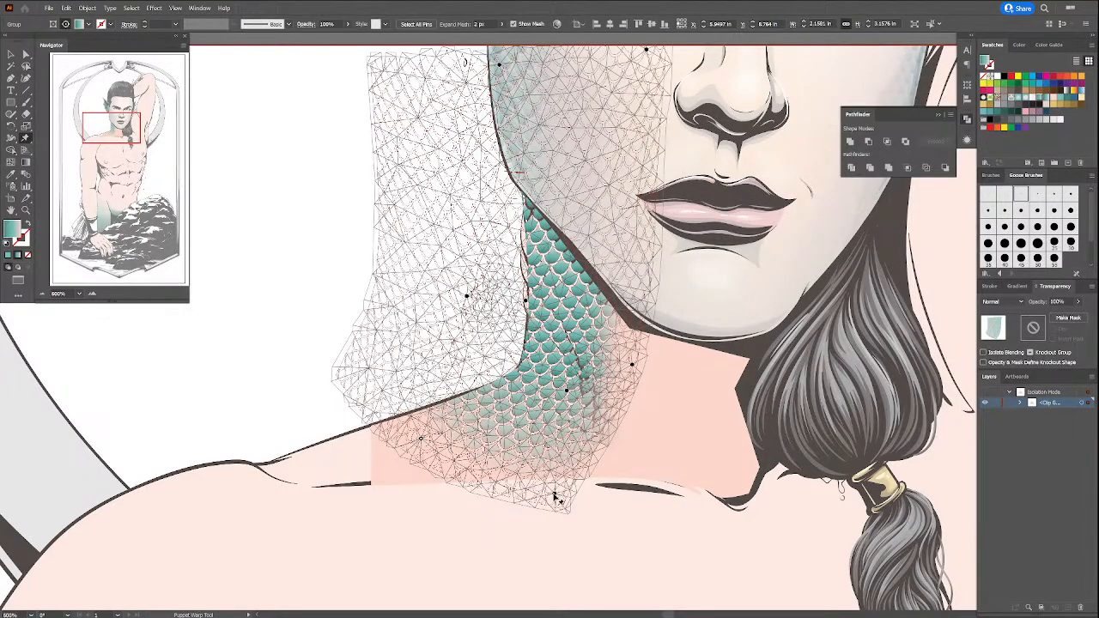
pyautogui.moveTo(555, 493); pyautogui.dragTo(555, 494)
pyautogui.moveTo(422, 440); pyautogui.dragTo(427, 439)
pyautogui.click(10, 54)
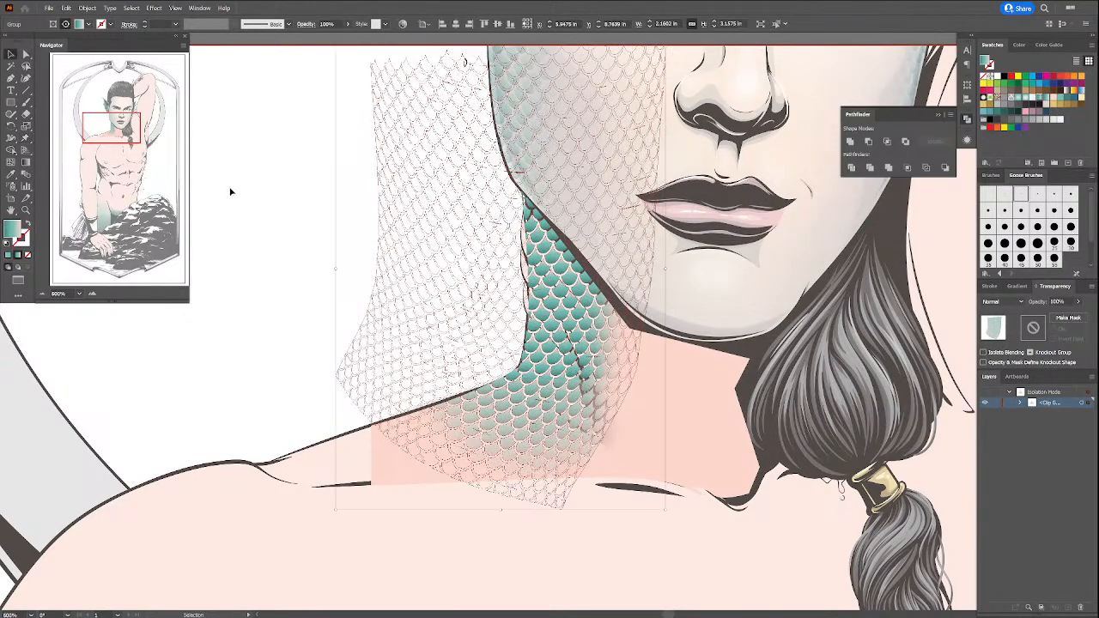
pyautogui.click(230, 192)
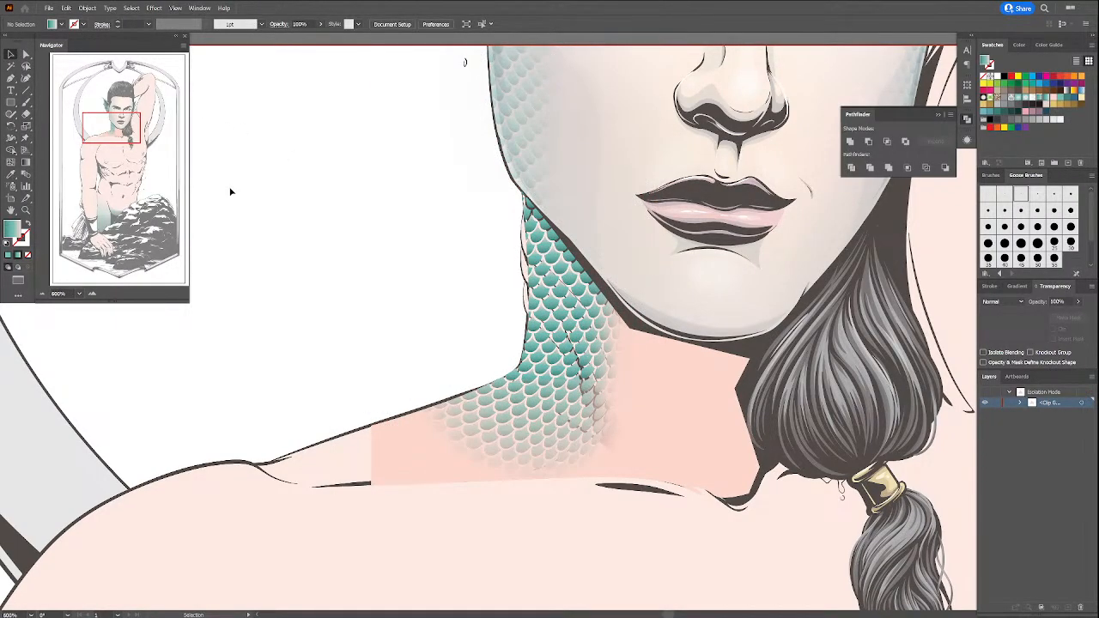
pyautogui.doubleClick(343, 383)
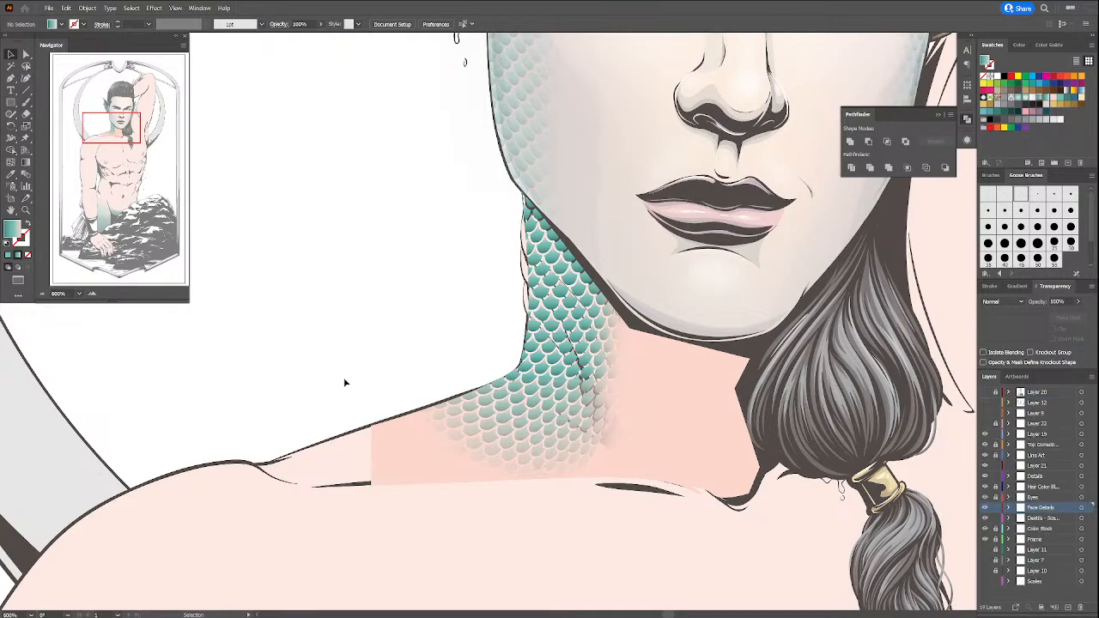
# Step: Unlock all objects and shift the skin-coloured gradient rectangle over the lower neck scales outward along the shoulder
pyautogui.press('a')
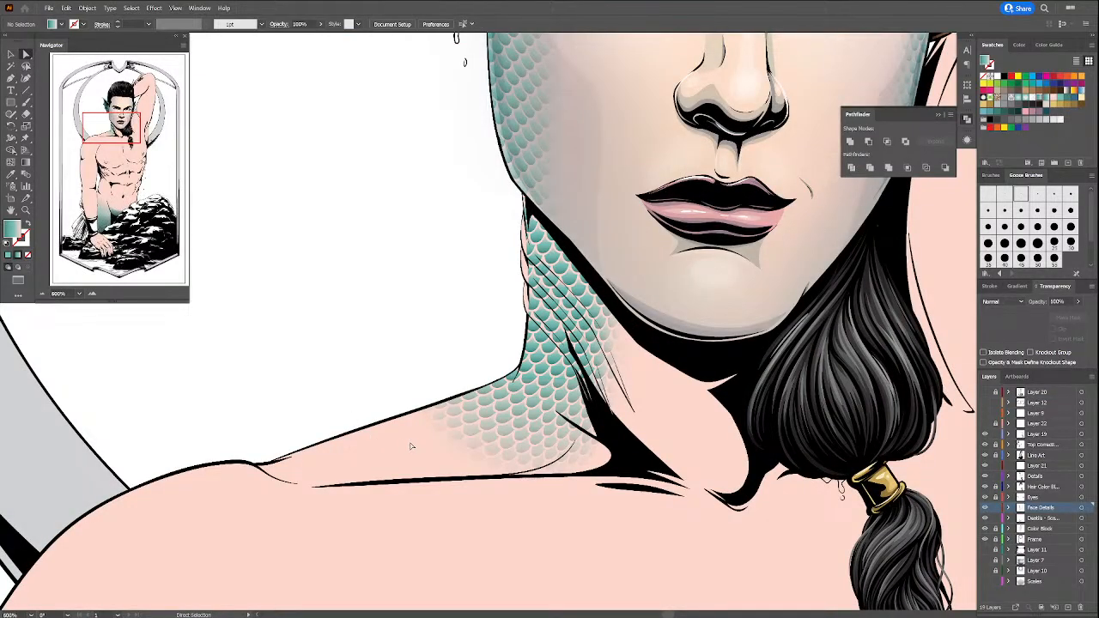
pyautogui.click(88, 9)
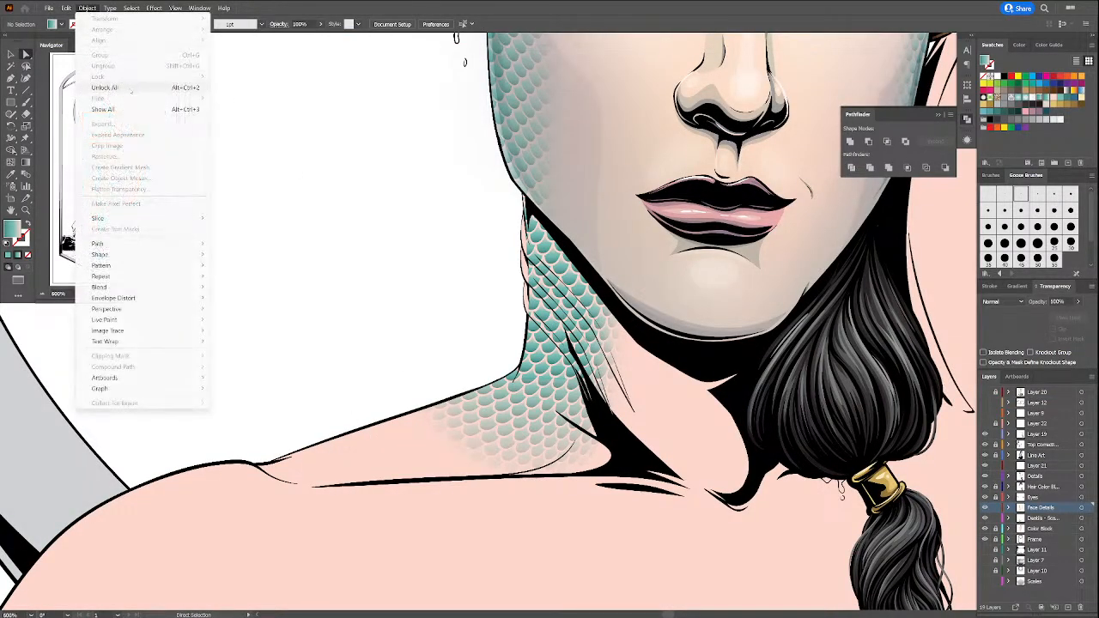
pyautogui.click(127, 87)
pyautogui.click(344, 241)
pyautogui.click(433, 455)
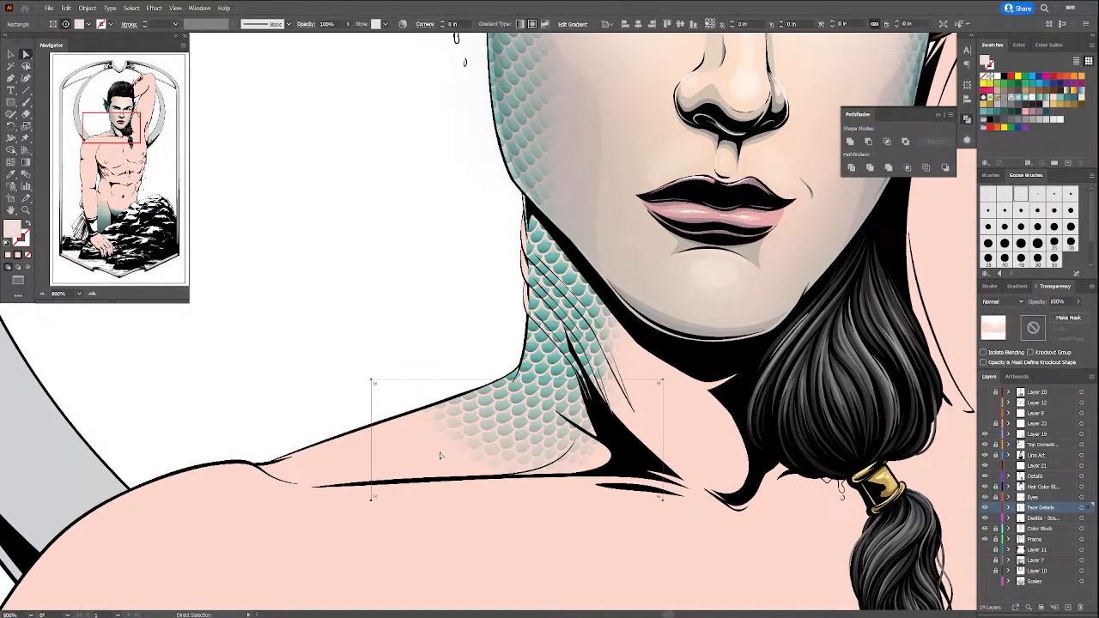
pyautogui.moveTo(440, 452); pyautogui.dragTo(416, 451)
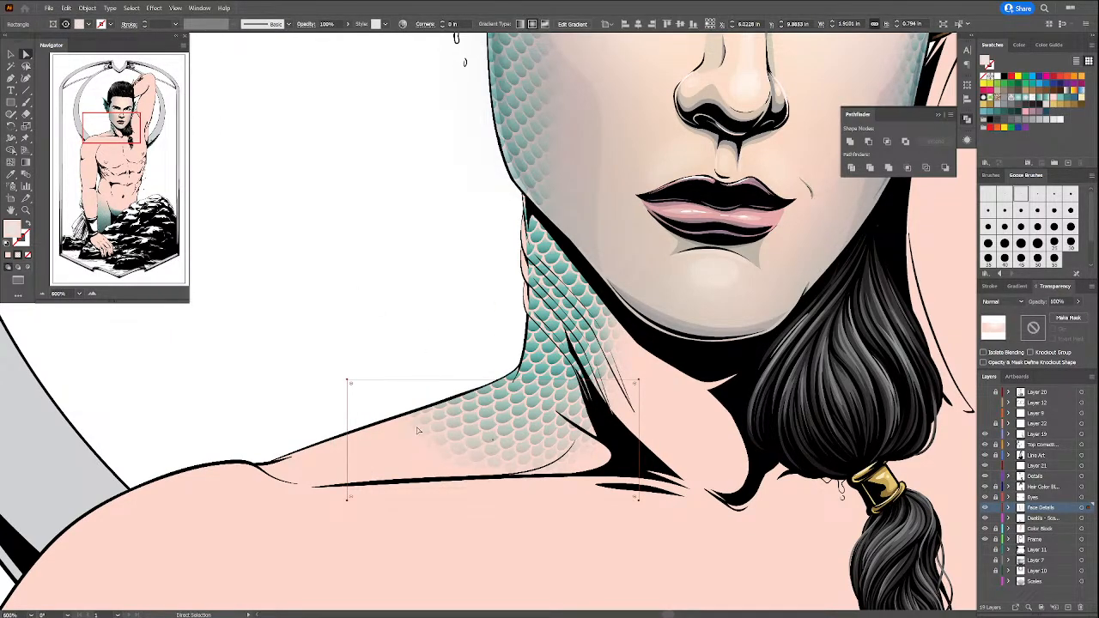
# Step: Draw a test rectangle about 0.87 by 1.01 in on the blank area above the shoulder and fill it with solid pink
pyautogui.click(12, 101)
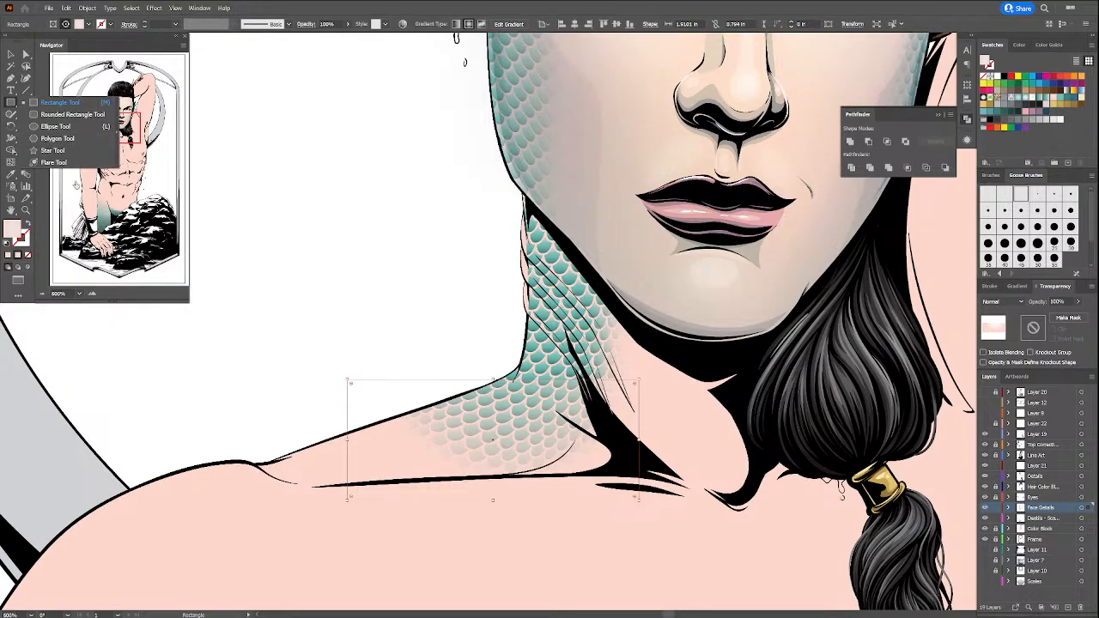
pyautogui.click(10, 54)
pyautogui.click(293, 193)
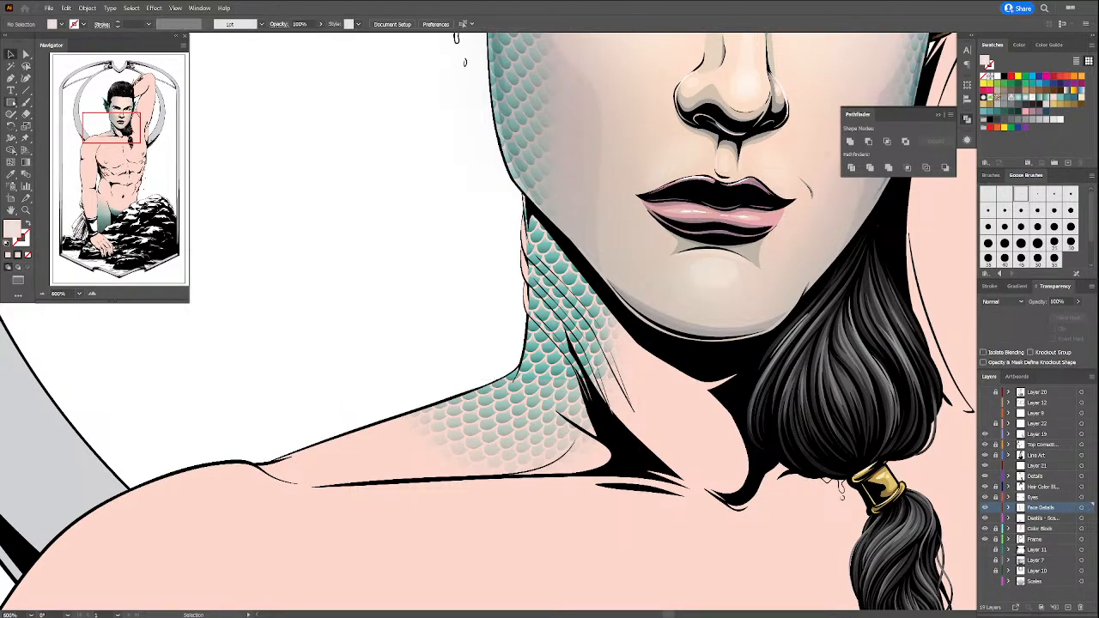
pyautogui.click(11, 101)
pyautogui.moveTo(264, 102); pyautogui.dragTo(396, 255)
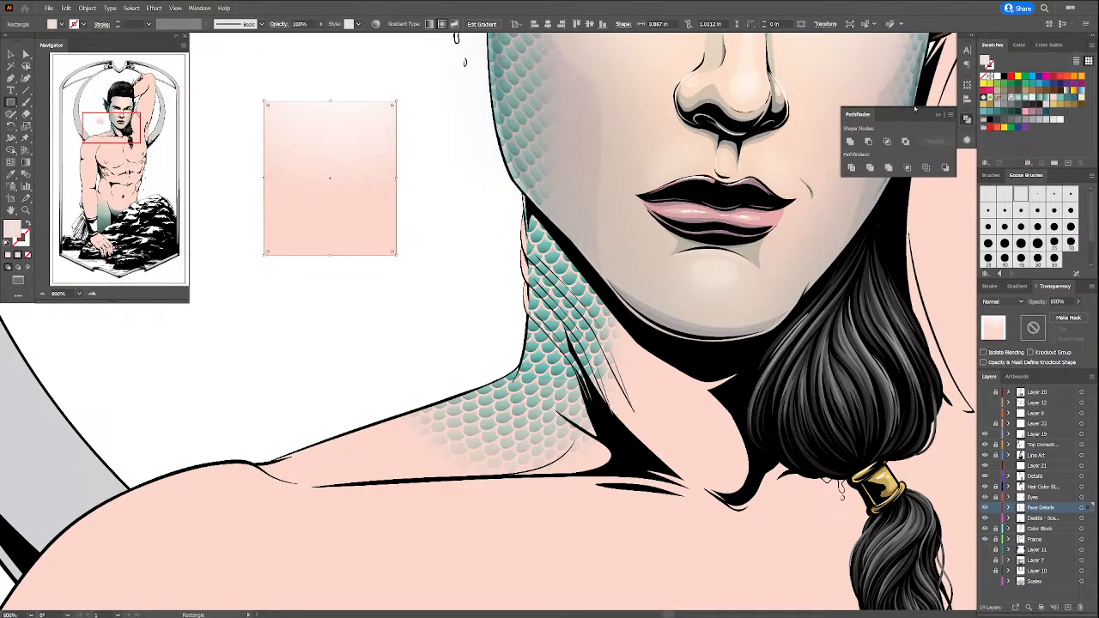
pyautogui.click(996, 77)
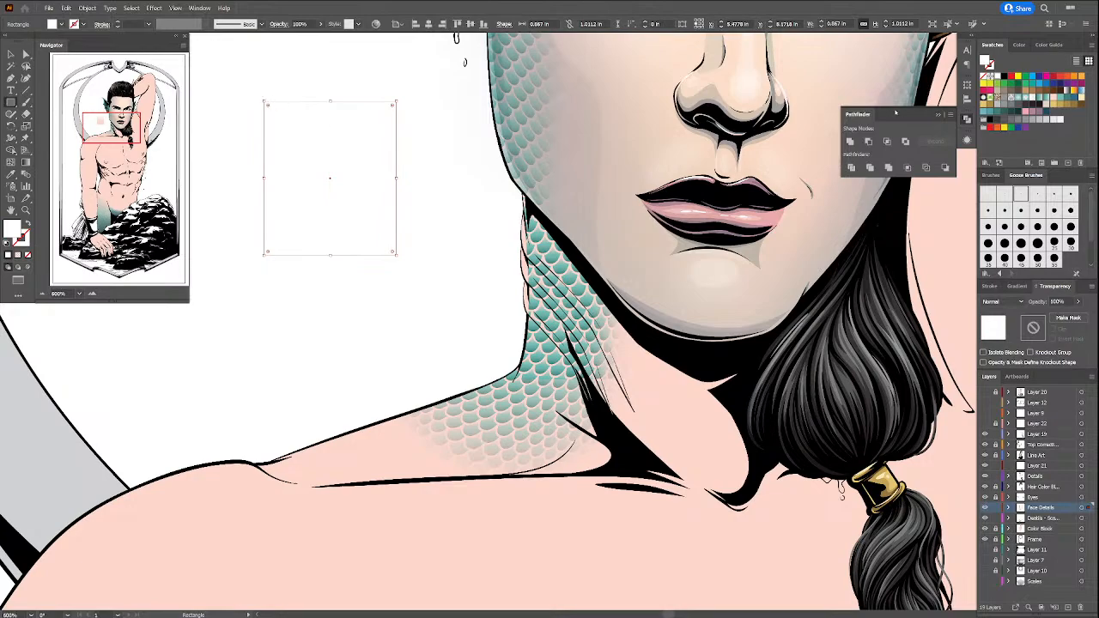
pyautogui.click(1026, 111)
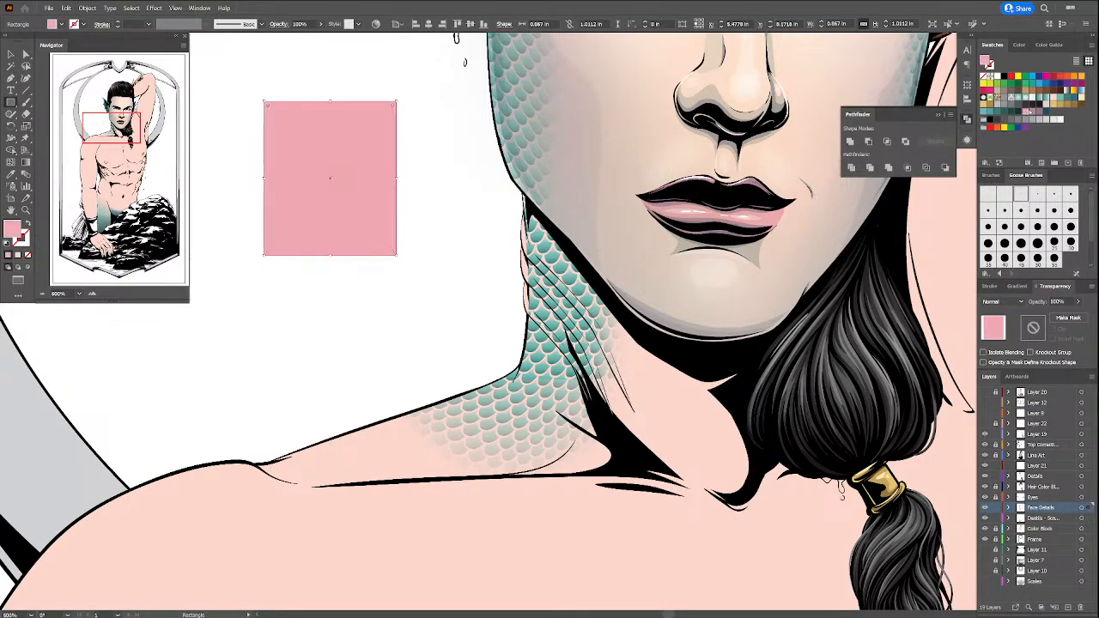
# Step: Try Gaussian Blur on the pink test rectangle at radii from 250 down to about 8.3 pixels, and delete the rectangle
pyautogui.click(154, 8)
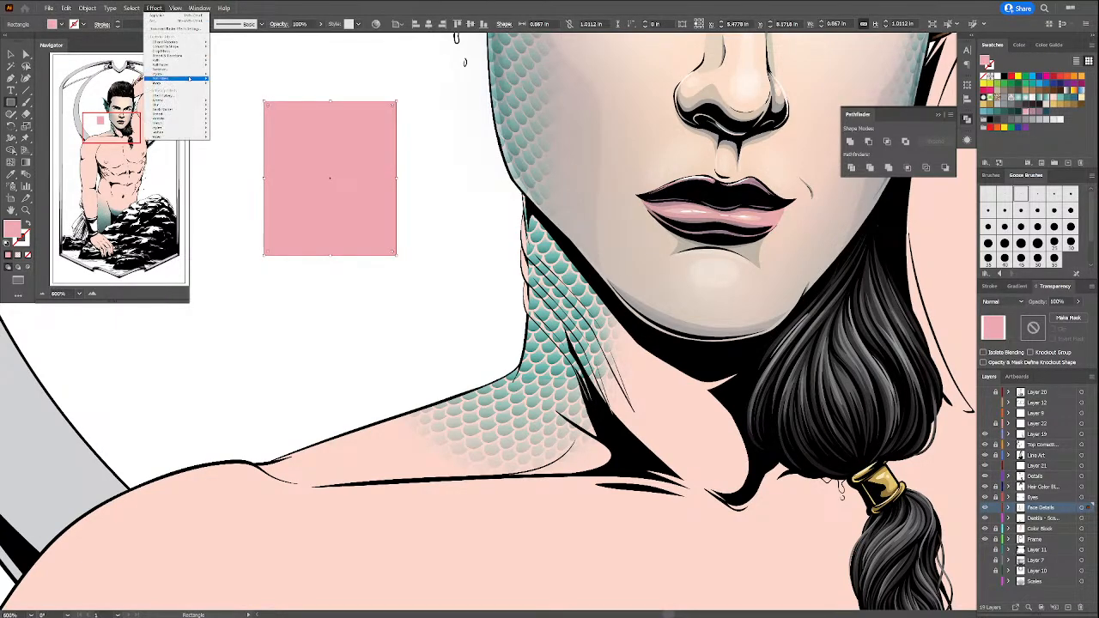
pyautogui.moveTo(203, 105)
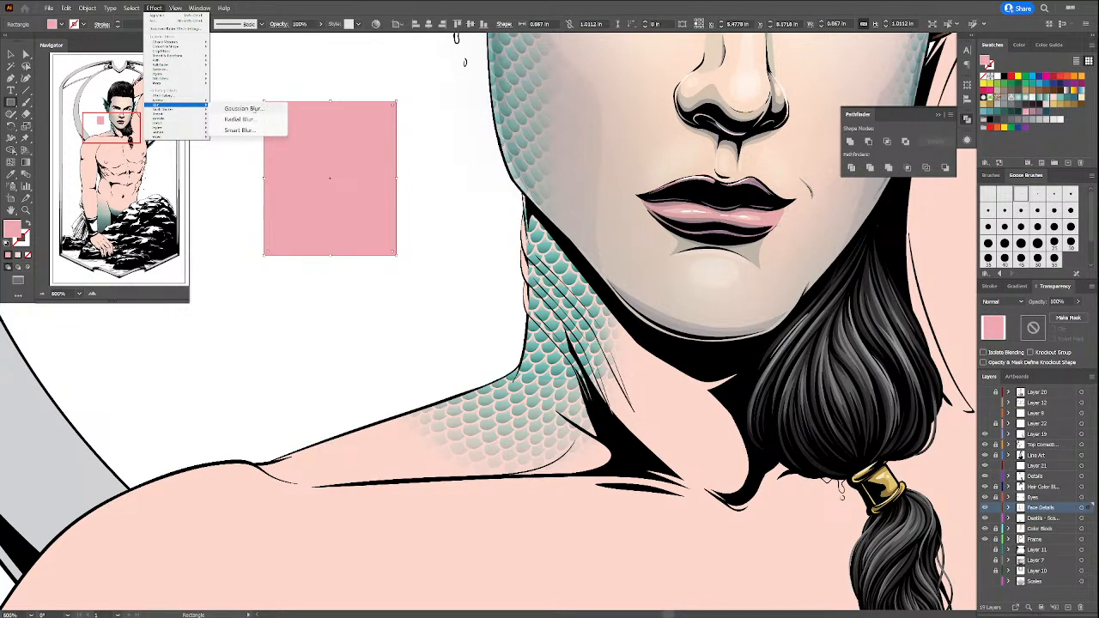
pyautogui.click(243, 108)
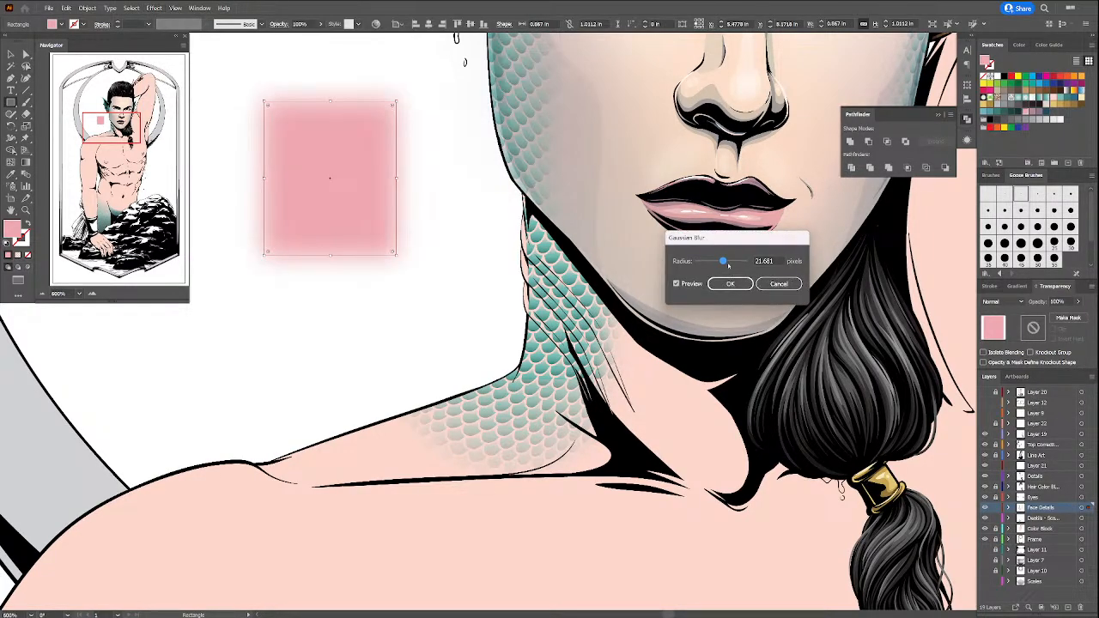
pyautogui.moveTo(727, 264)
pyautogui.mouseDown()
pyautogui.moveTo(699, 263)
pyautogui.moveTo(745, 262)
pyautogui.mouseUp()
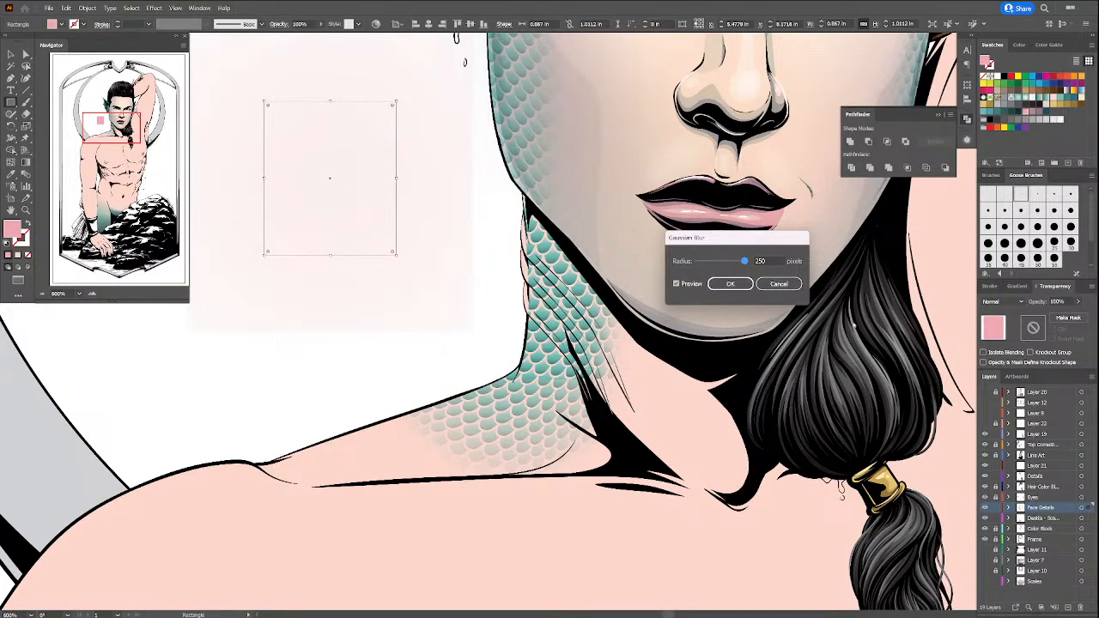
pyautogui.moveTo(744, 262); pyautogui.dragTo(735, 261)
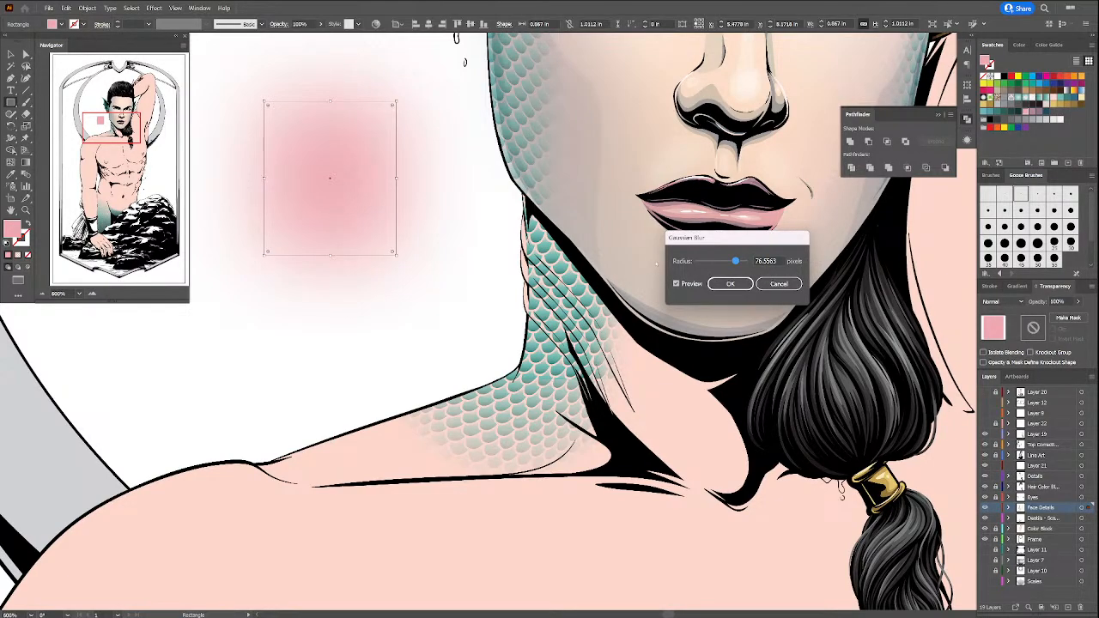
pyautogui.click(716, 260)
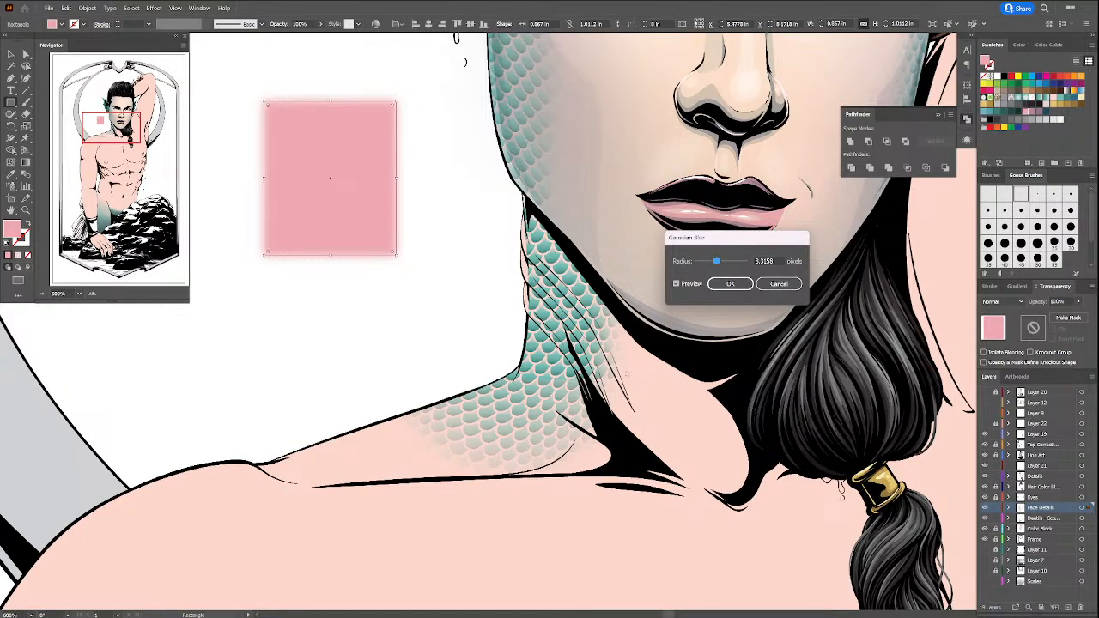
pyautogui.click(730, 284)
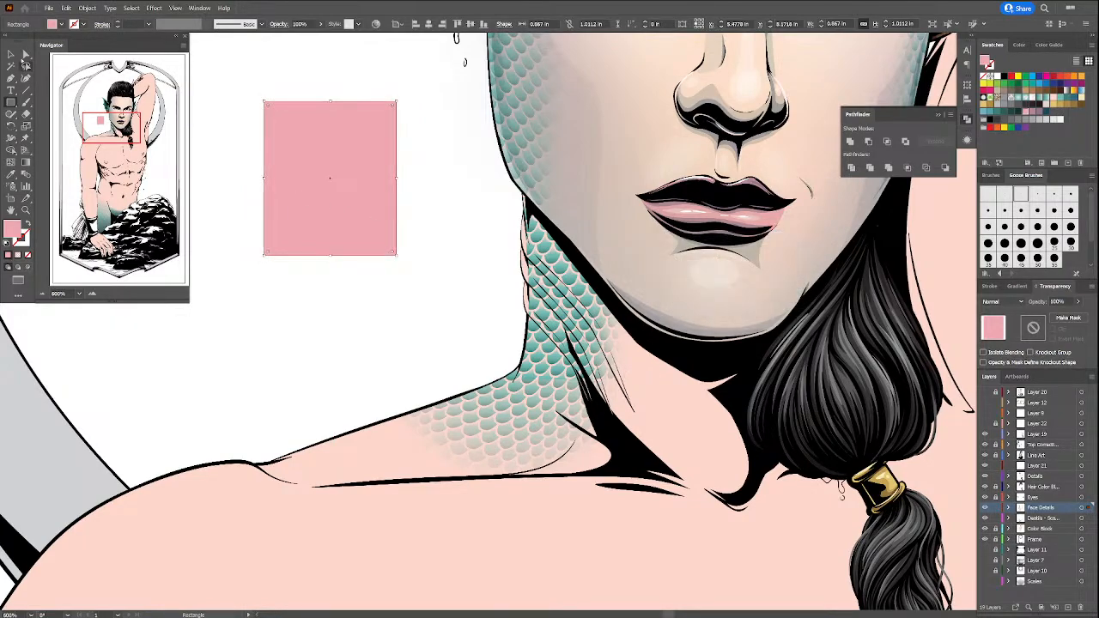
pyautogui.click(10, 53)
pyautogui.press('Delete')
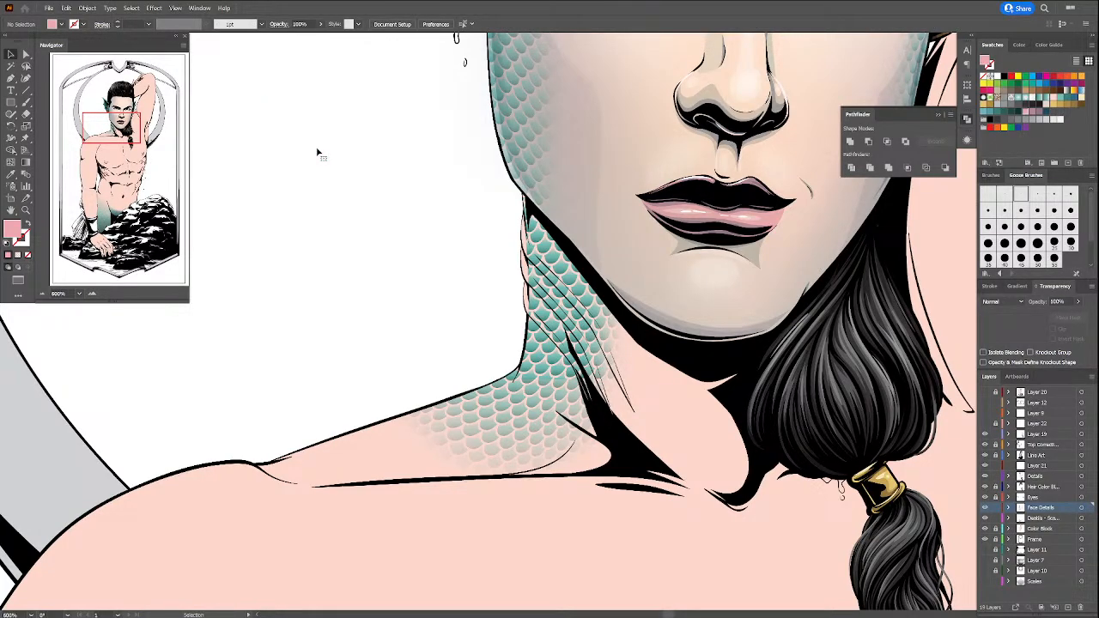
# Step: Delete the skin-coloured gradient rectangle covering the lower neck scales
pyautogui.press('a')
pyautogui.moveTo(399, 456); pyautogui.dragTo(367, 458)
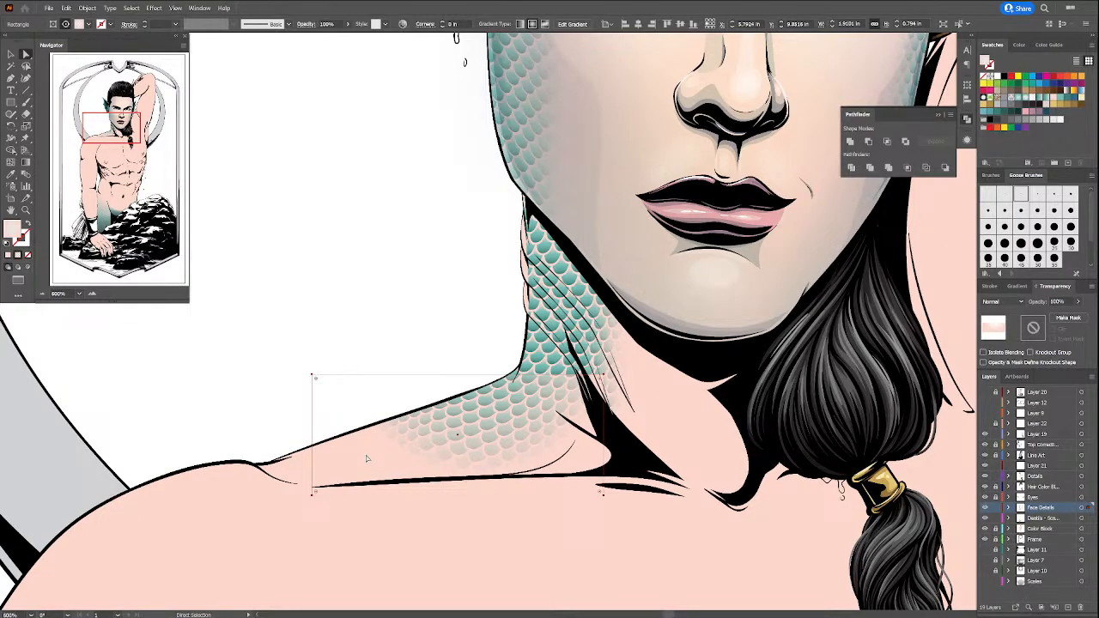
pyautogui.press('Delete')
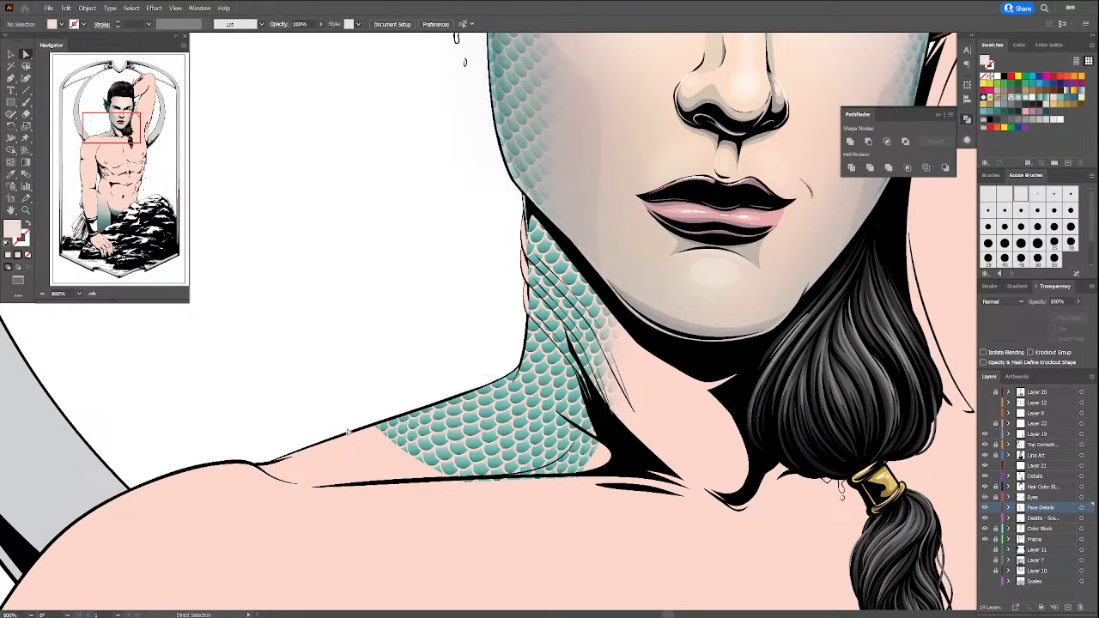
# Step: Draw a closed curved Pen shape over the lower neck scales and collarbone, and pull its outer end farther along the shoulder
pyautogui.click(10, 79)
pyautogui.click(377, 424)
pyautogui.moveTo(611, 403); pyautogui.dragTo(628, 375)
pyautogui.moveTo(674, 477); pyautogui.dragTo(663, 517)
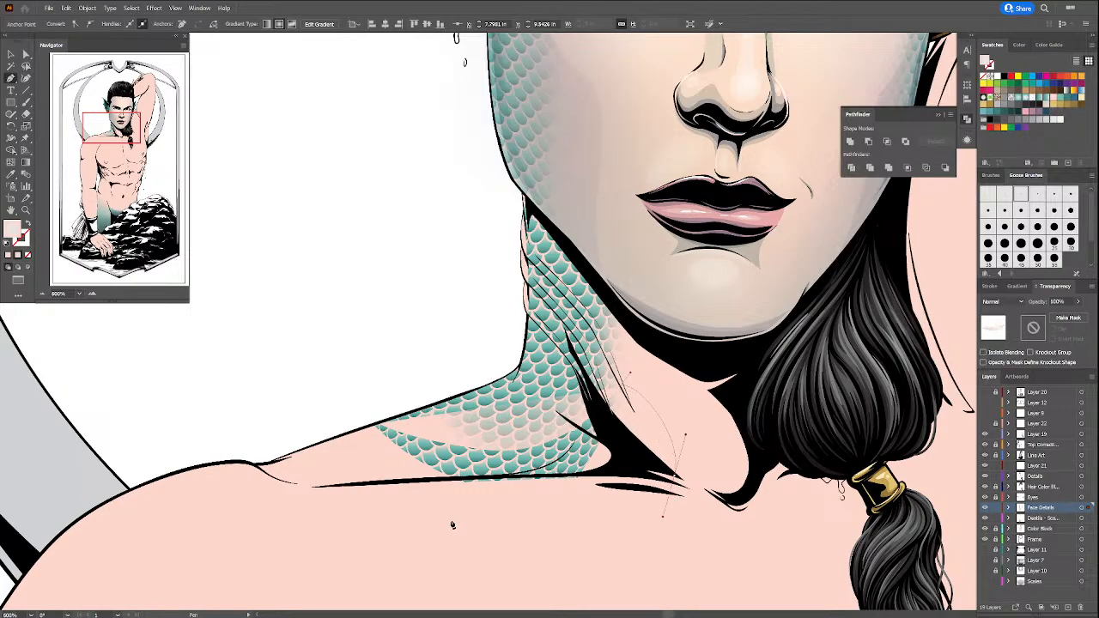
pyautogui.moveTo(450, 521); pyautogui.dragTo(366, 511)
pyautogui.moveTo(324, 430); pyautogui.dragTo(371, 395)
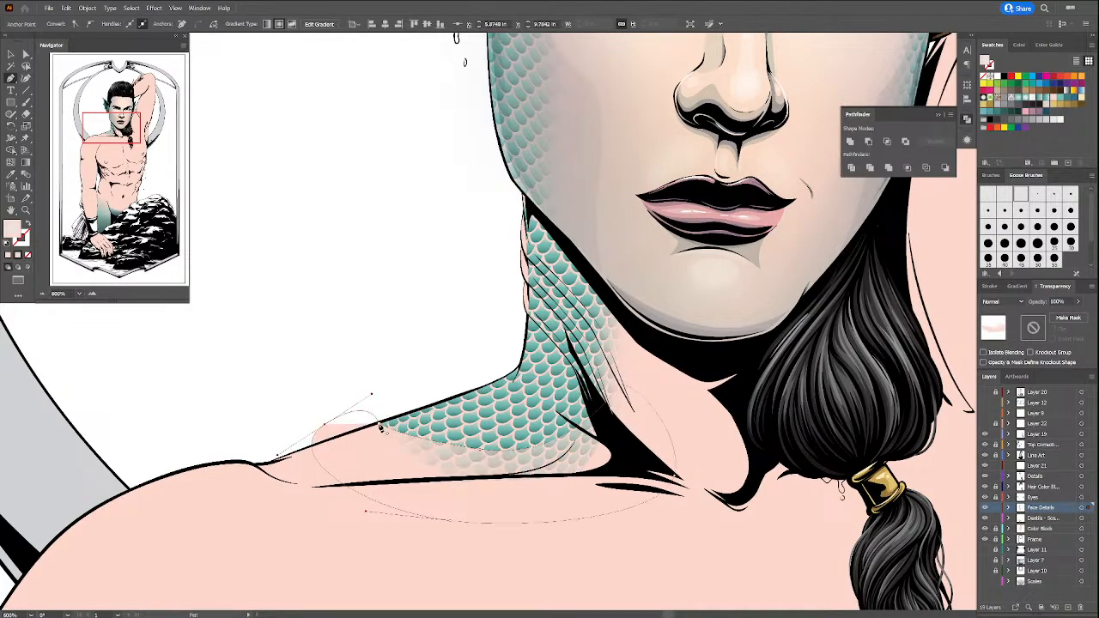
pyautogui.click(378, 423)
pyautogui.press('a')
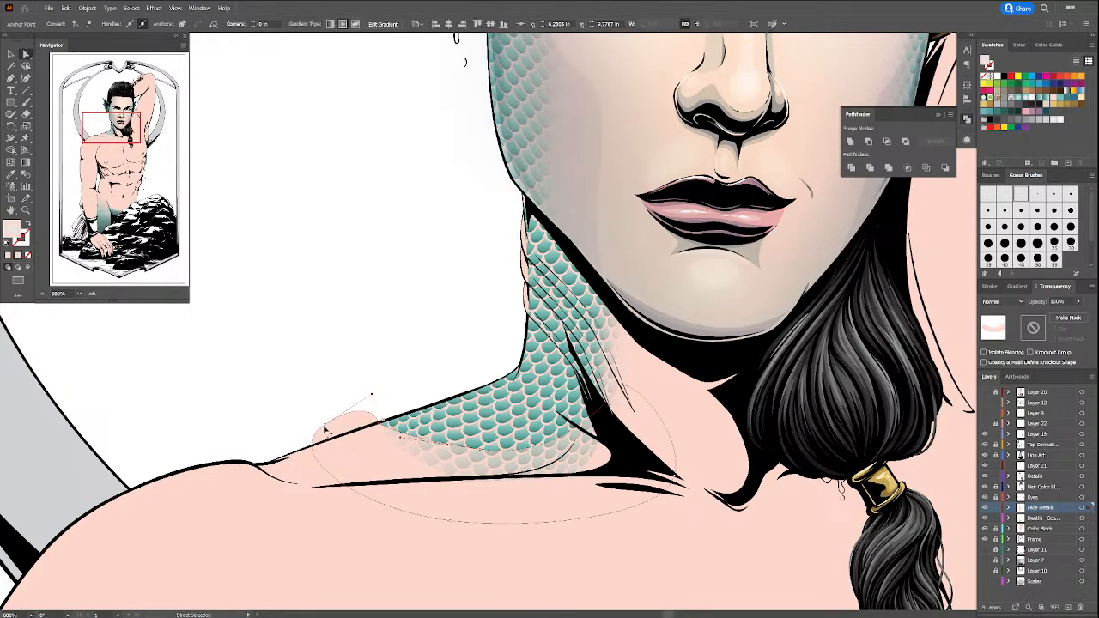
pyautogui.click(325, 427)
pyautogui.moveTo(324, 427); pyautogui.dragTo(301, 438)
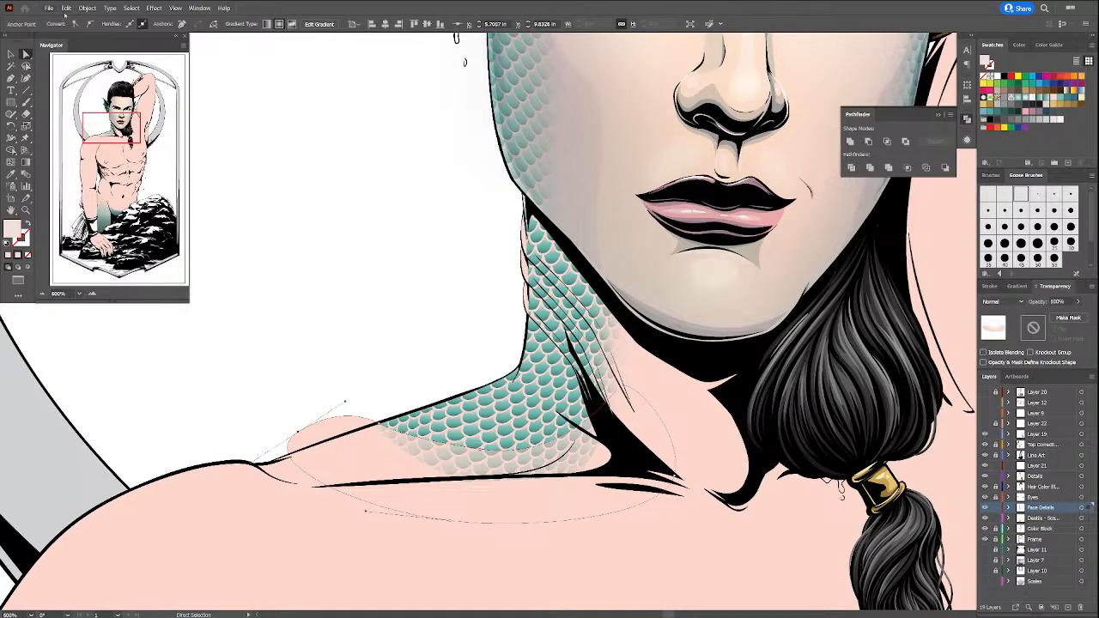
# Step: Apply a Gaussian Blur of about 15.5 pixels to the curved shape and fill it with the solid skin colour
pyautogui.click(154, 7)
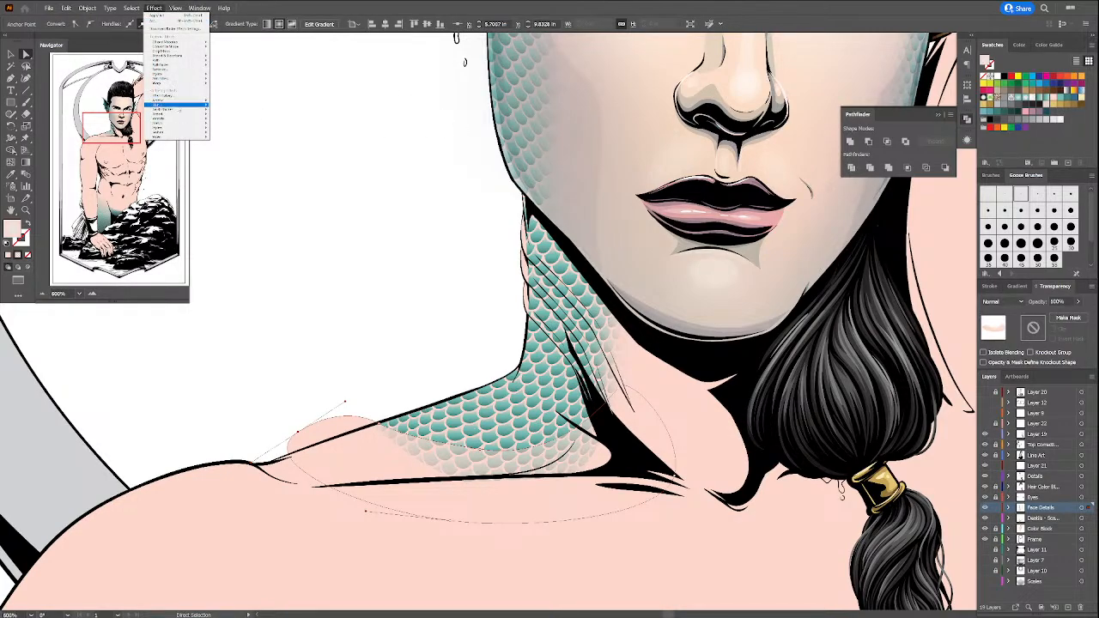
pyautogui.moveTo(184, 103)
pyautogui.click(245, 109)
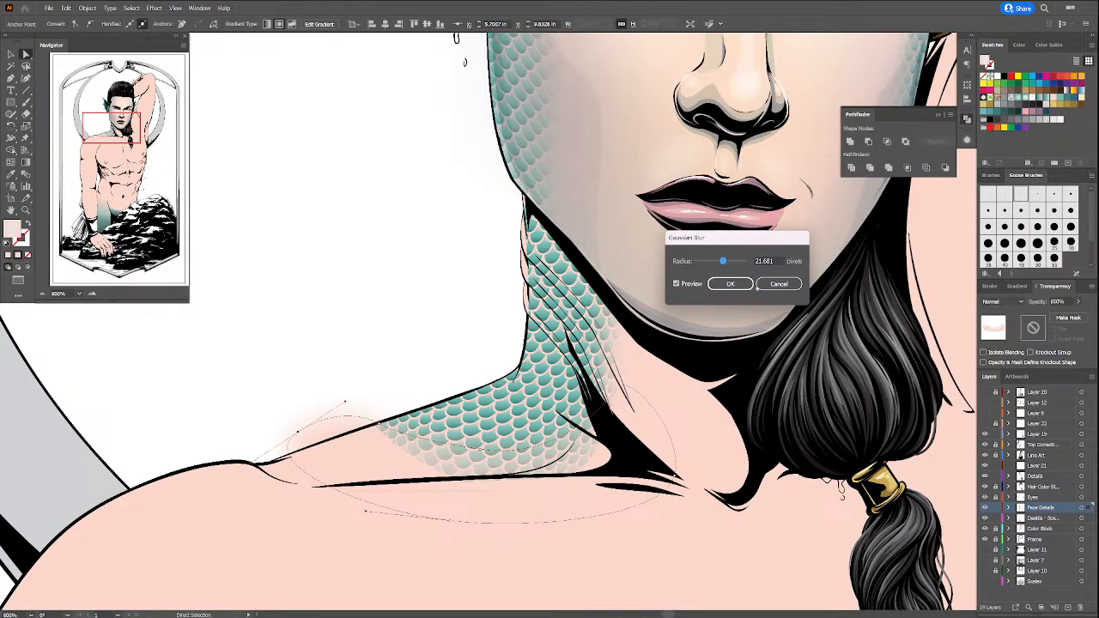
pyautogui.moveTo(712, 264); pyautogui.dragTo(721, 261)
pyautogui.click(730, 283)
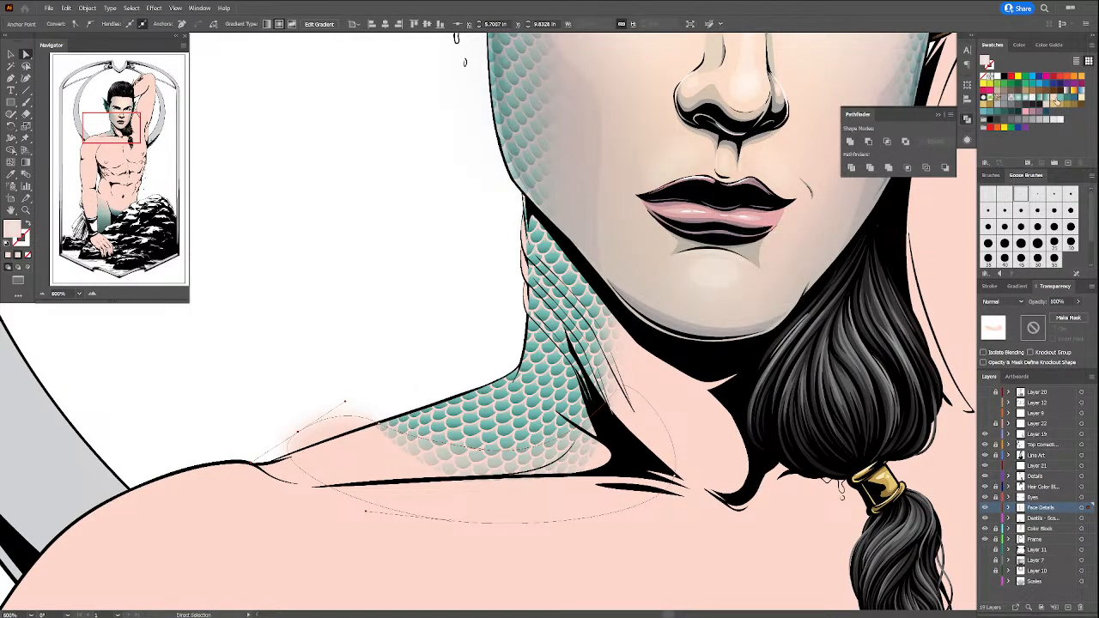
pyautogui.click(1053, 101)
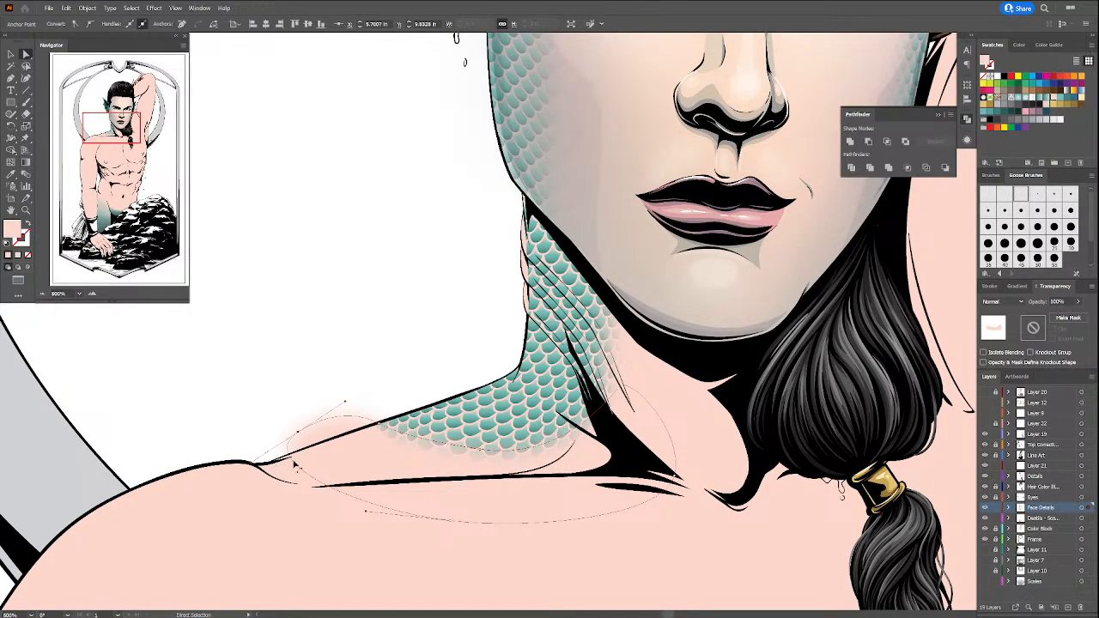
# Step: Adjust the blurred shape's anchor at the shoulder line and raise its upper edge across the lower scales
pyautogui.click(386, 418)
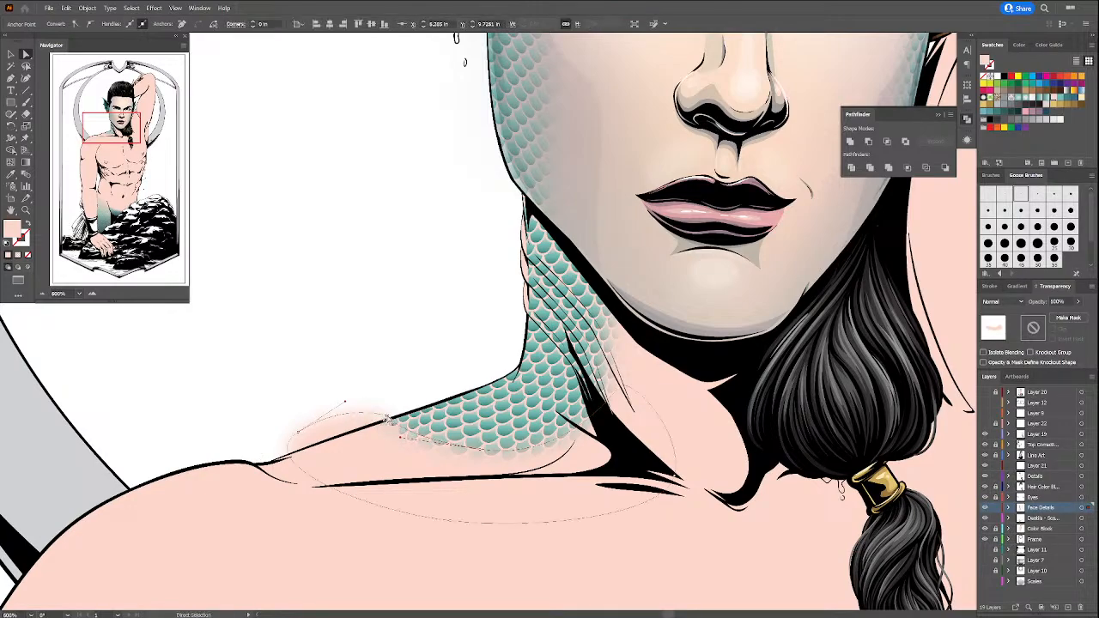
pyautogui.moveTo(387, 418); pyautogui.dragTo(384, 416)
pyautogui.click(481, 448)
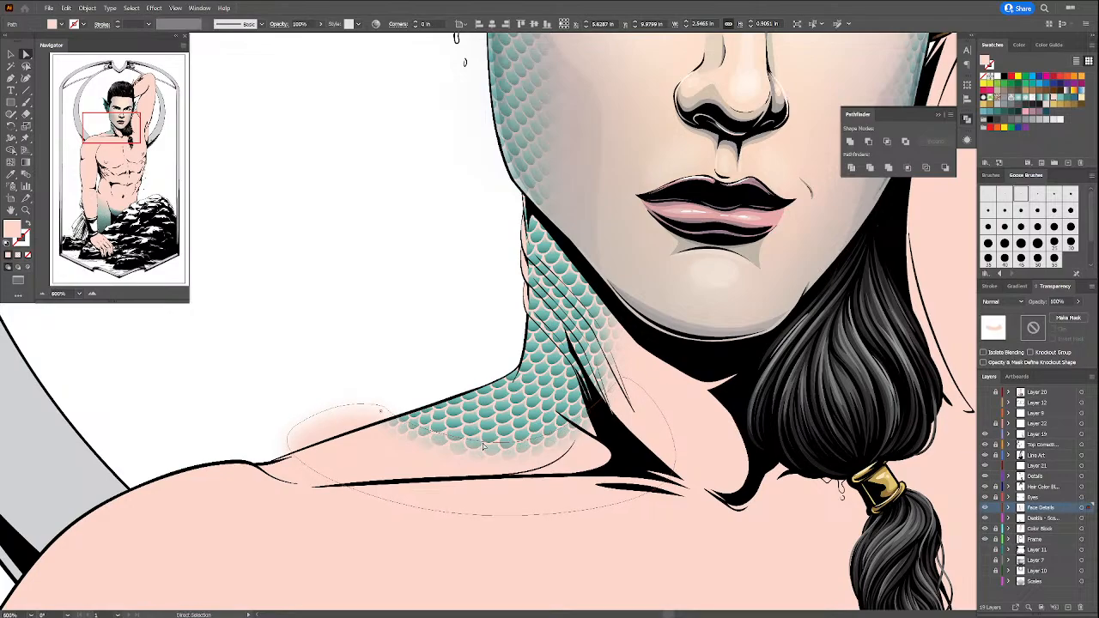
pyautogui.click(483, 448)
pyautogui.click(483, 444)
pyautogui.click(483, 442)
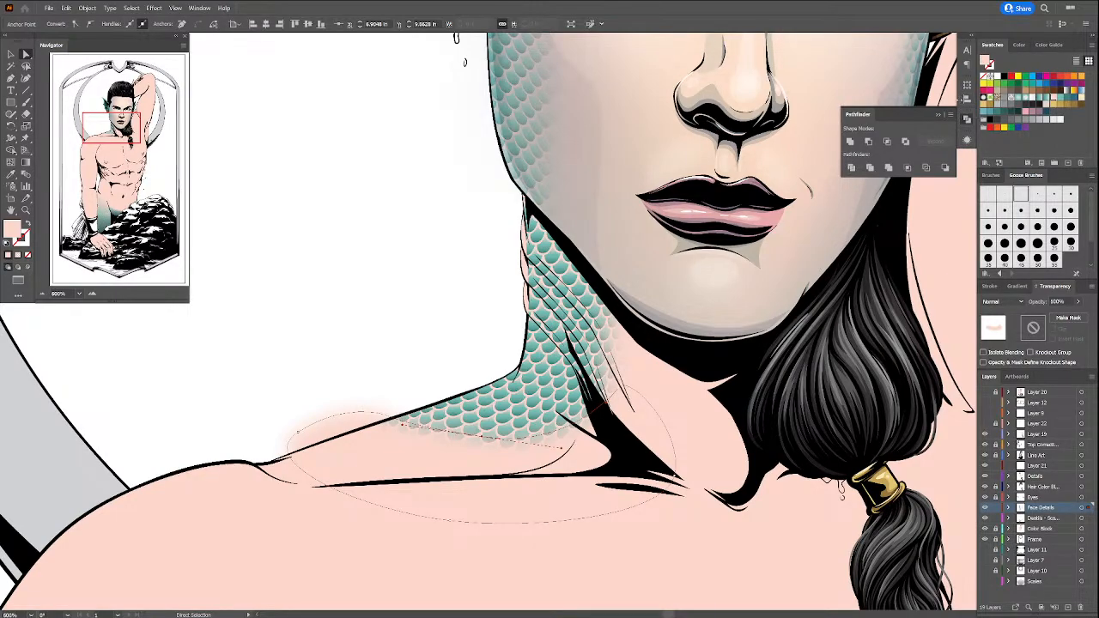
# Step: Set the shape's Gaussian Blur radius to about 31.6 pixels and pull its shoulder-side anchor outward above the shoulder line
pyautogui.click(967, 139)
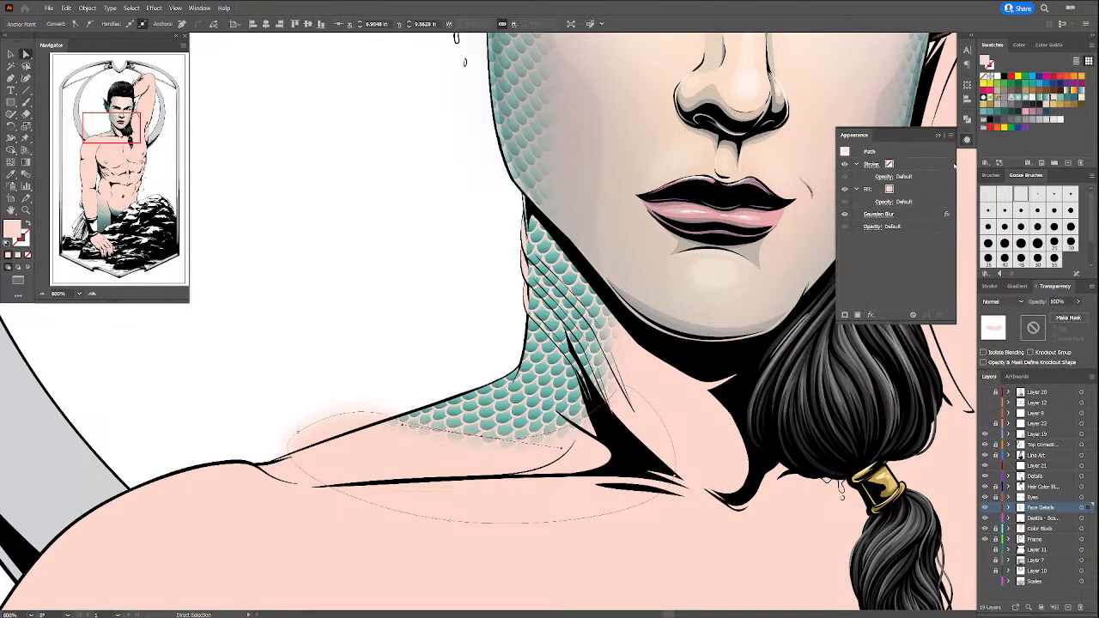
pyautogui.doubleClick(931, 217)
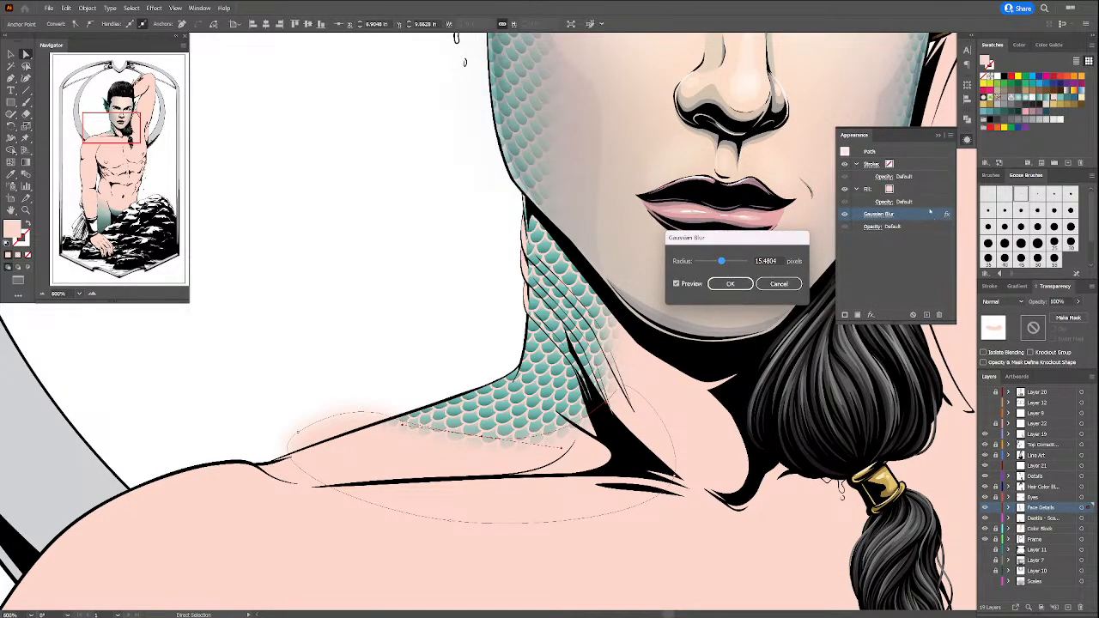
pyautogui.moveTo(721, 262); pyautogui.dragTo(725, 261)
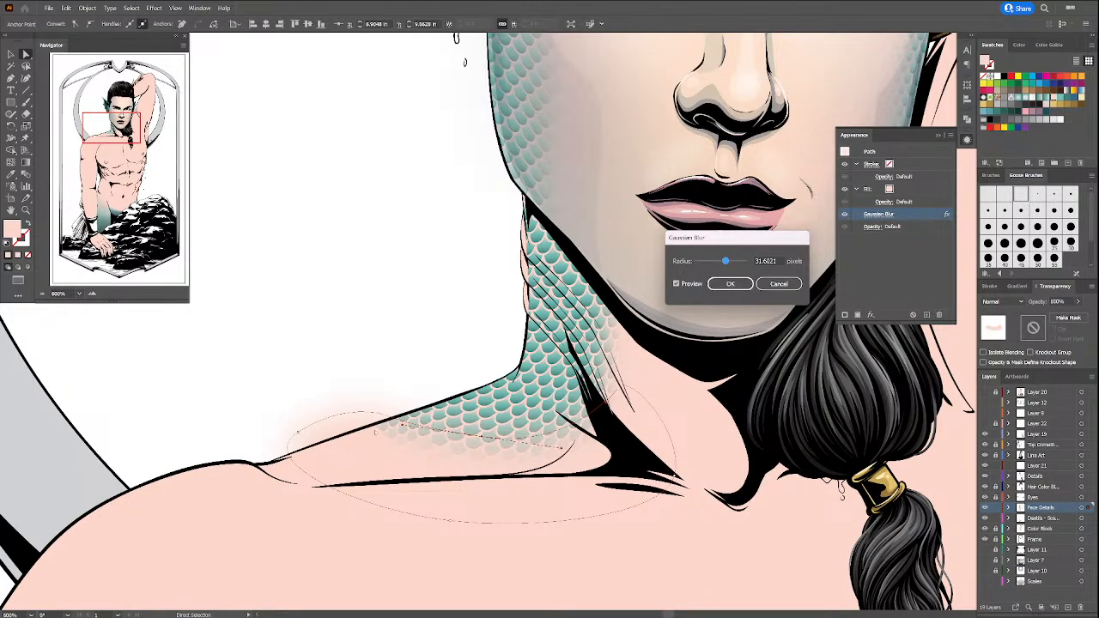
pyautogui.click(729, 283)
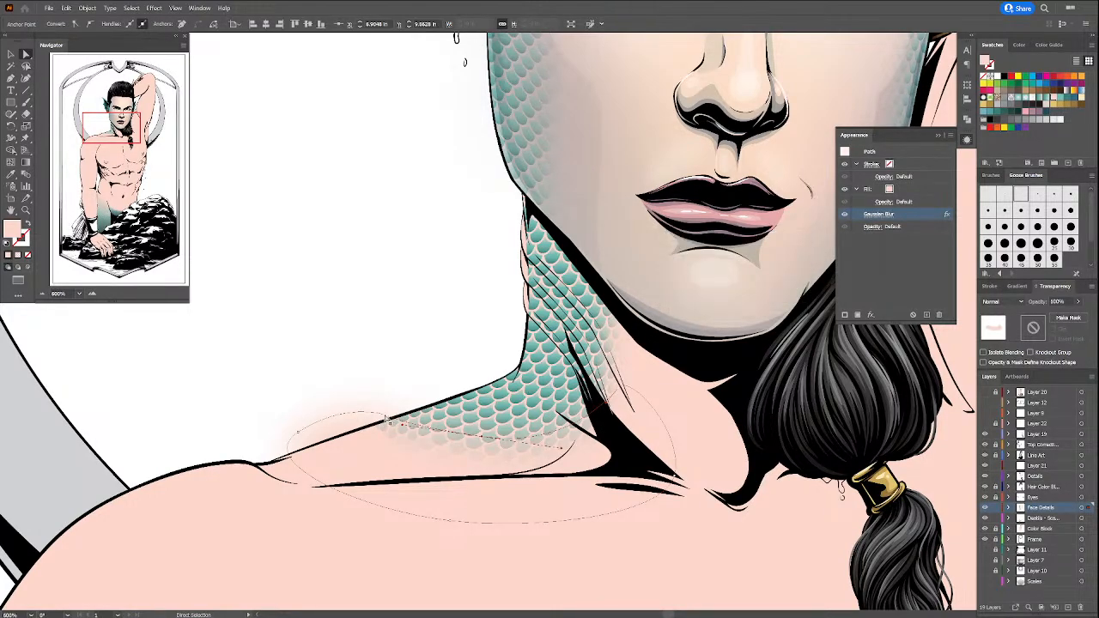
pyautogui.moveTo(383, 418); pyautogui.dragTo(370, 397)
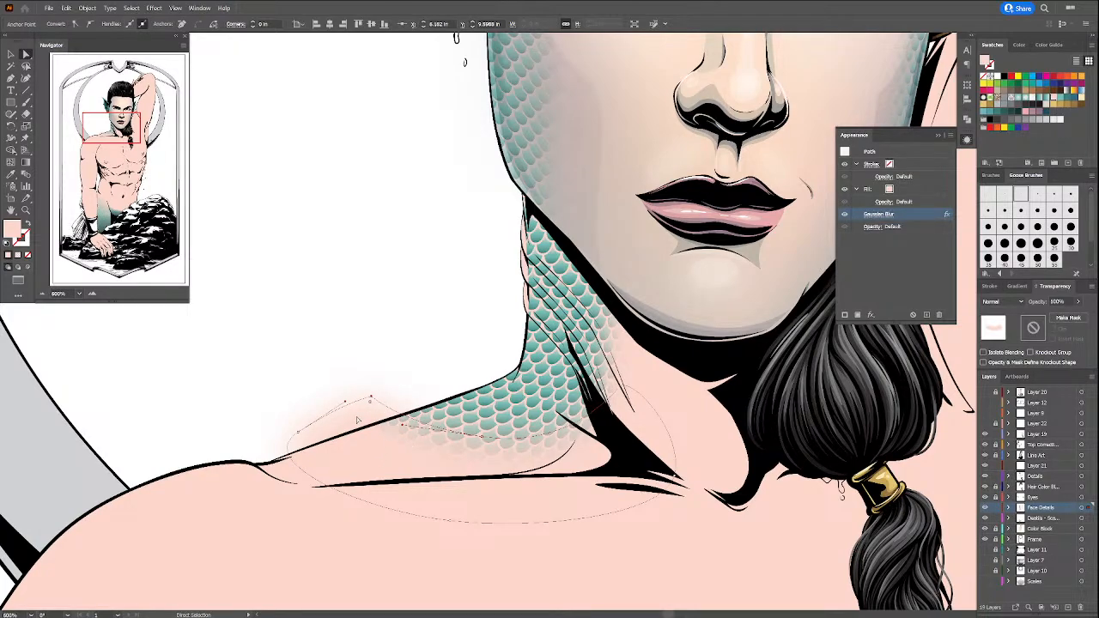
pyautogui.click(419, 361)
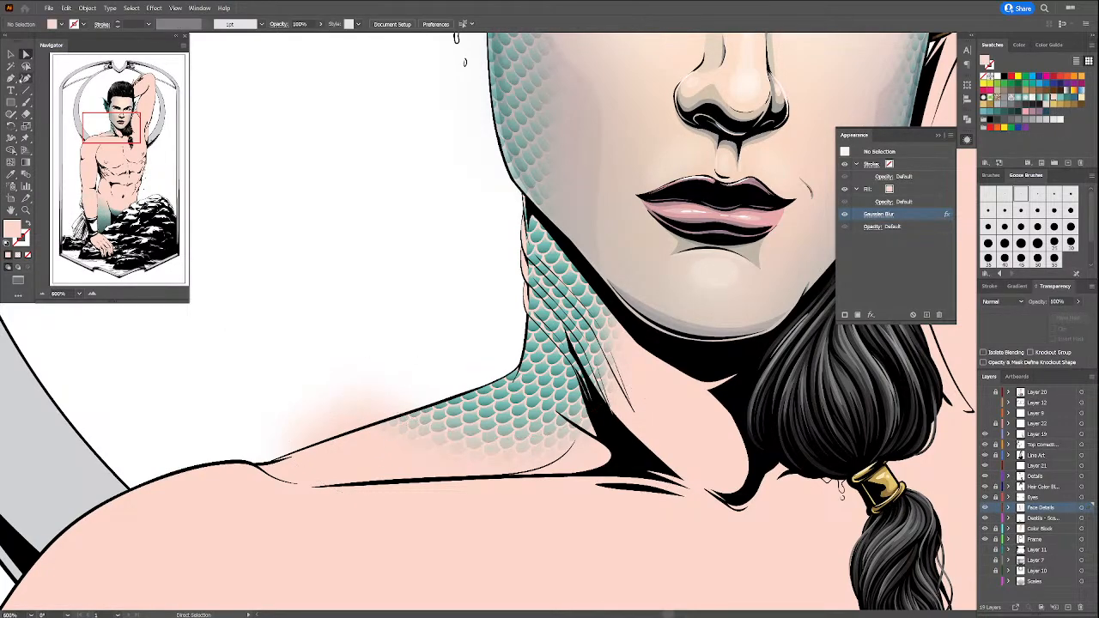
# Step: Draw a closed Pen shape following the shoulder line and enclosing the lower neck scales, collarbone and upper chest
pyautogui.click(25, 78)
pyautogui.press('p')
pyautogui.click(258, 465)
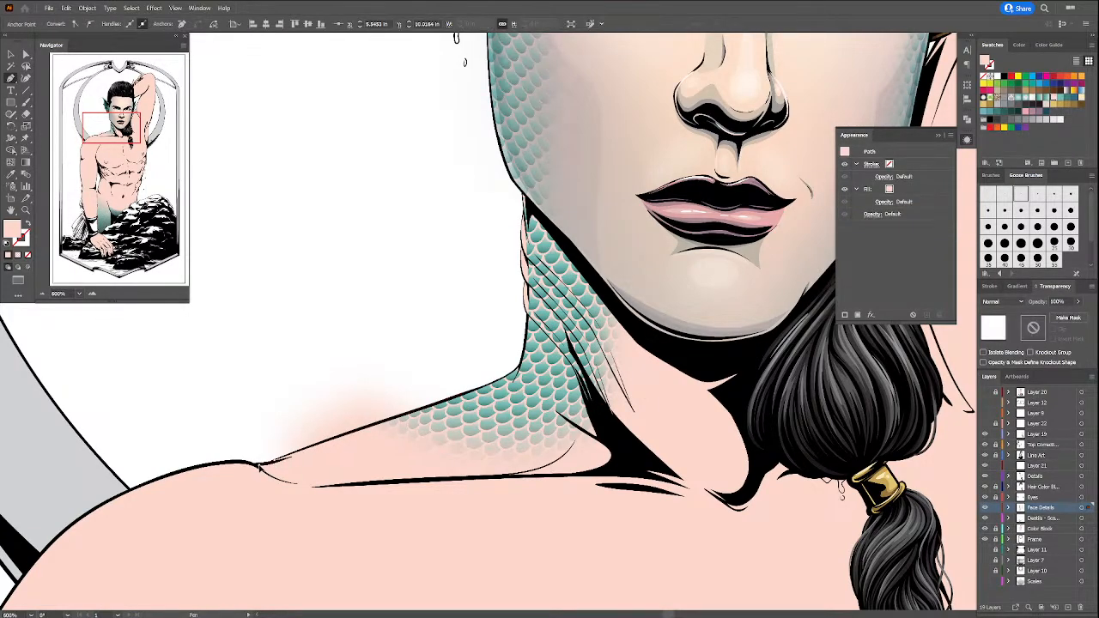
pyautogui.click(330, 569)
pyautogui.click(625, 544)
pyautogui.click(652, 446)
pyautogui.click(573, 368)
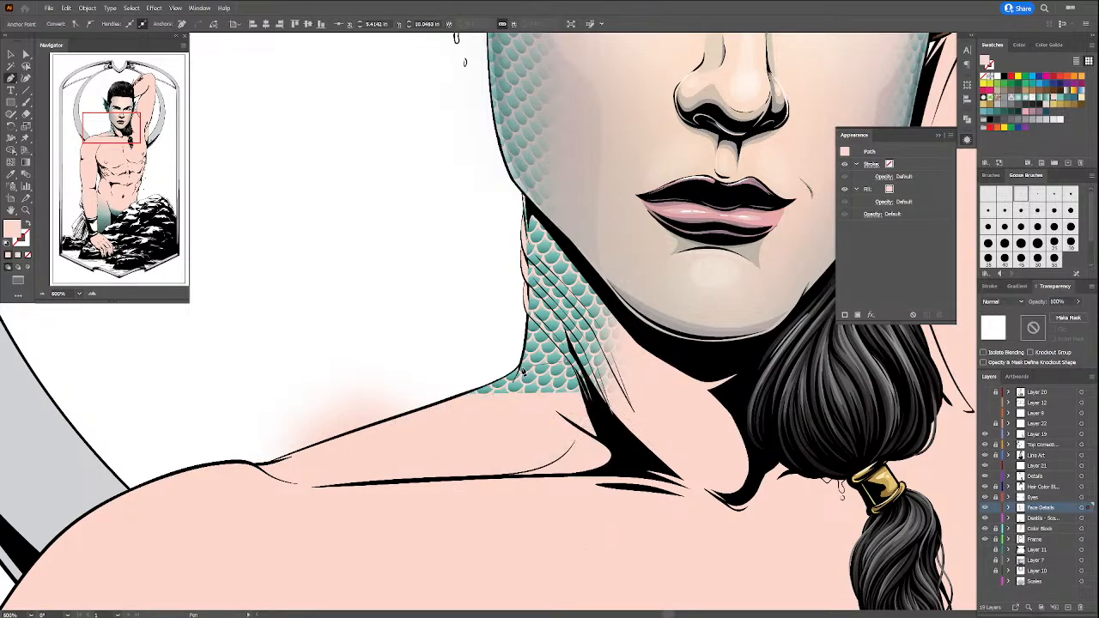
pyautogui.click(522, 369)
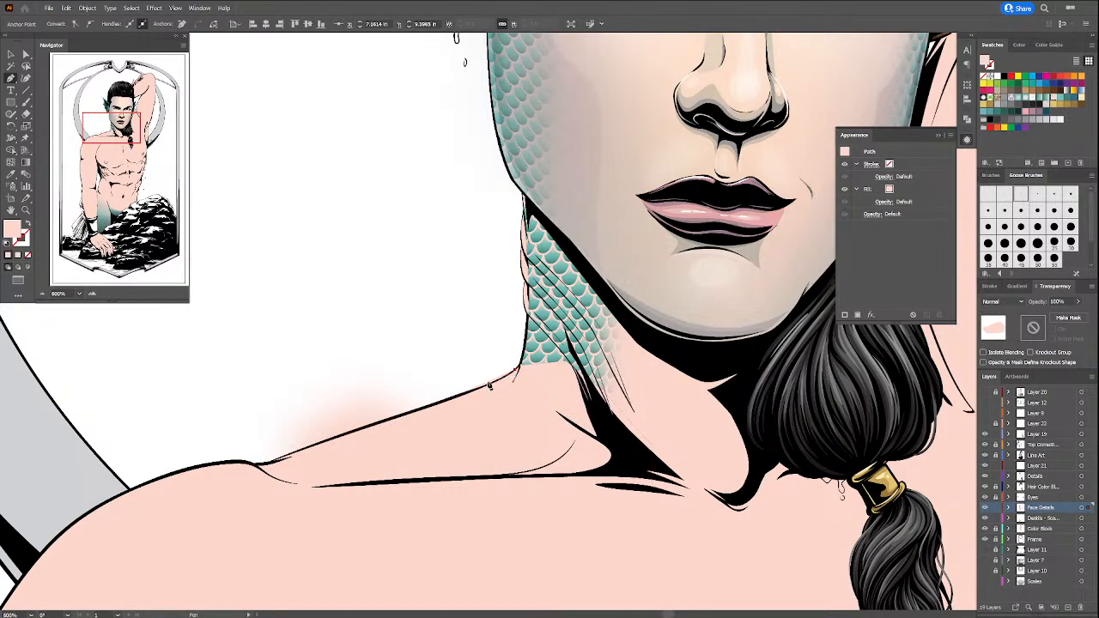
pyautogui.click(490, 387)
pyautogui.click(462, 397)
# Step: Use the new shoulder shape as a clipping mask for the blurred skin-coloured shape
pyautogui.press('v')
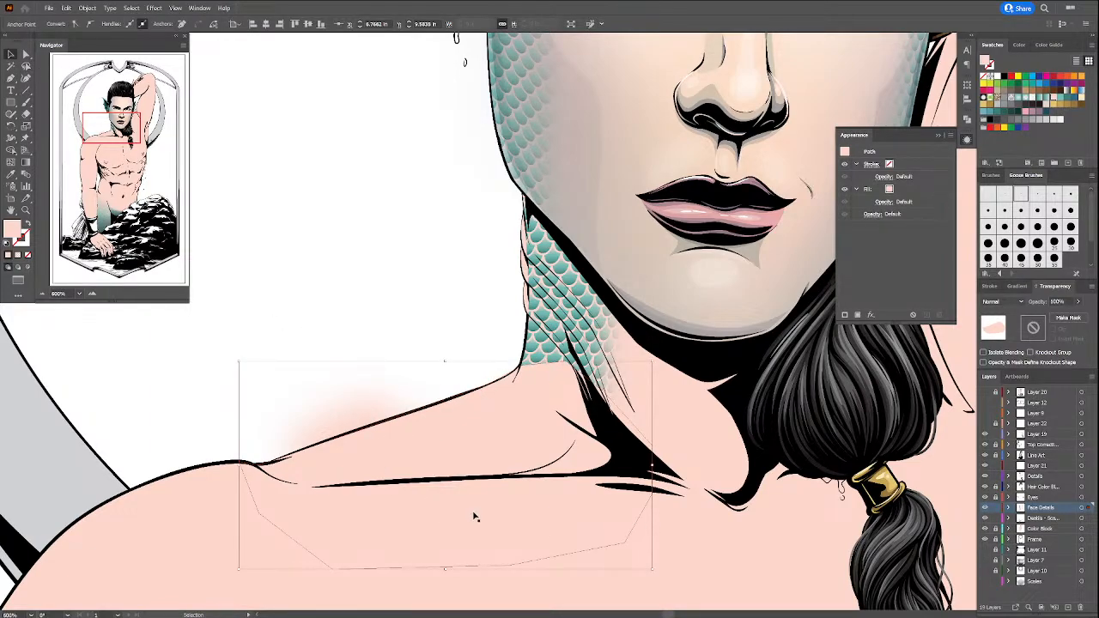
pyautogui.keyDown('shift'); pyautogui.click(459, 469); pyautogui.keyUp('shift')
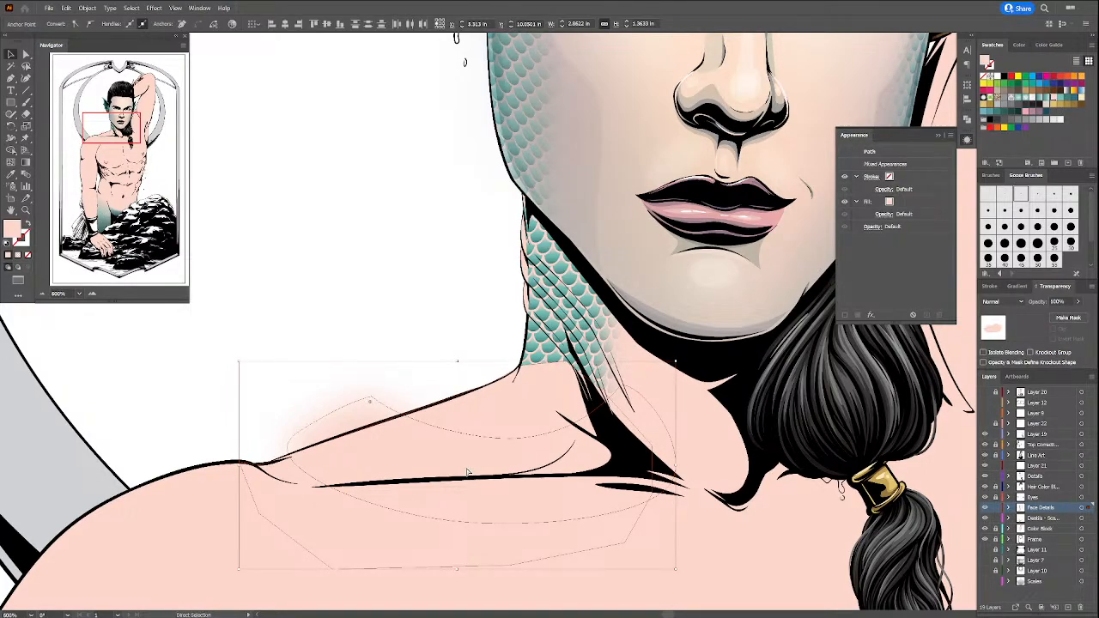
pyautogui.hotkey('ctrl', '7')
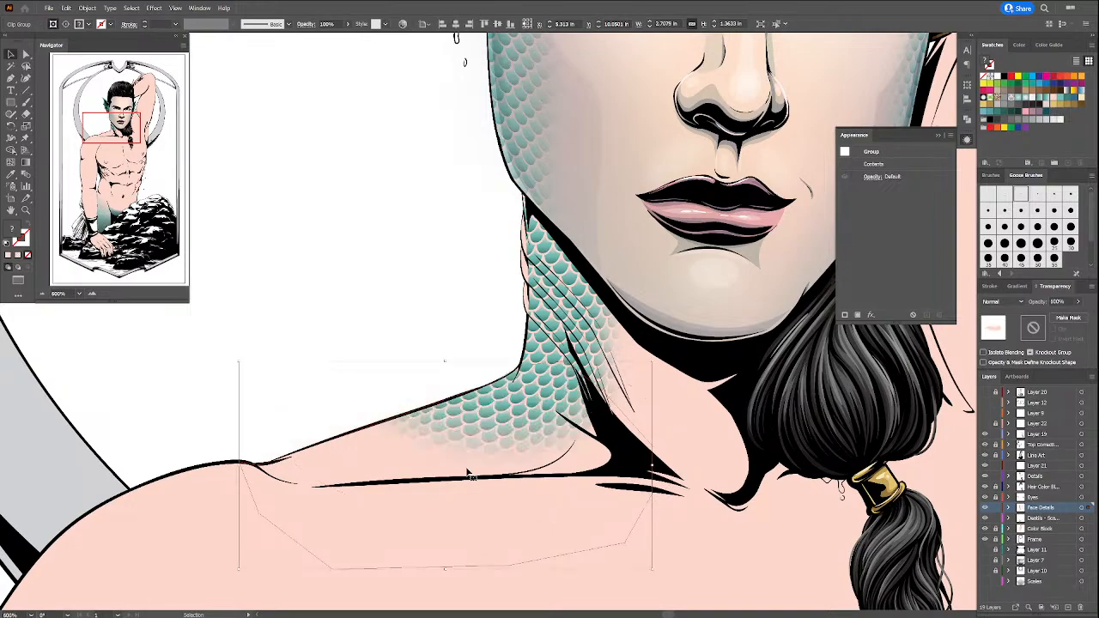
pyautogui.click(461, 294)
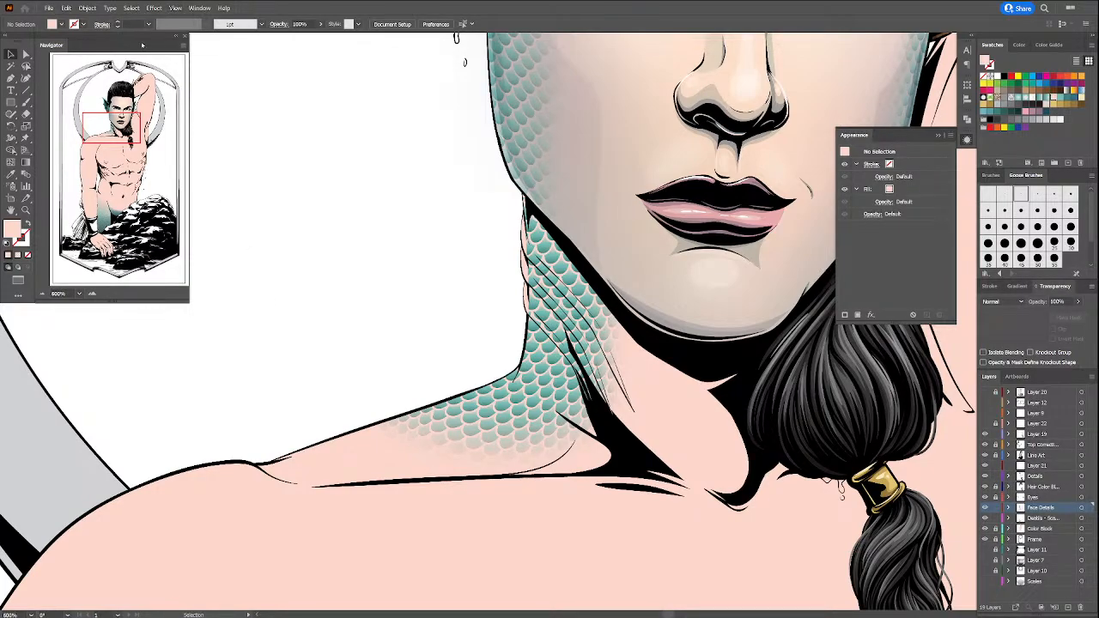
pyautogui.click(87, 8)
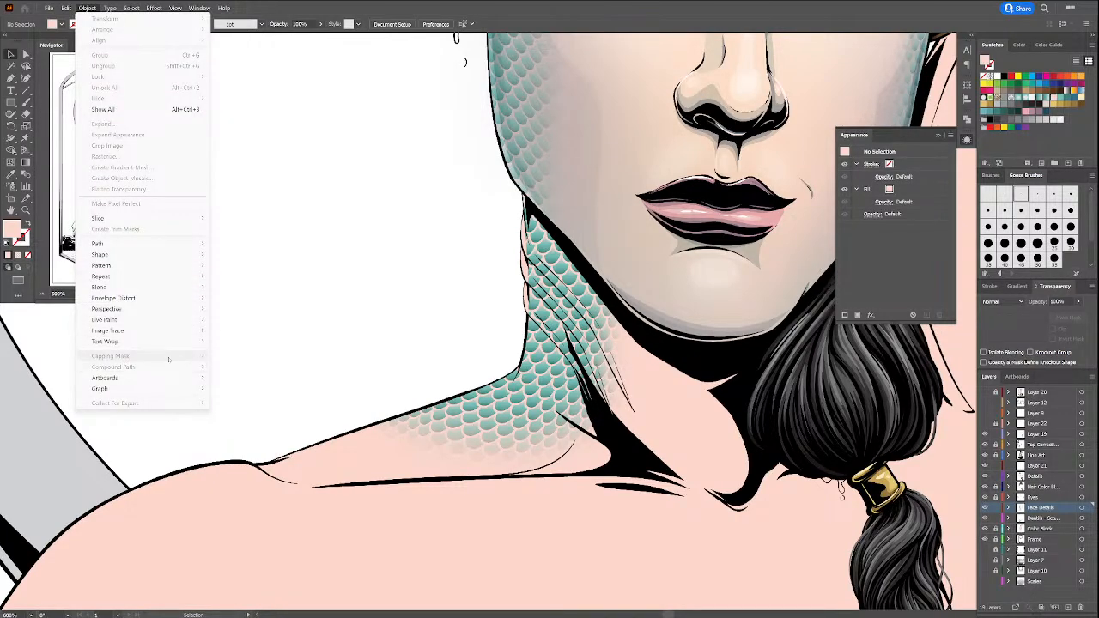
pyautogui.click(418, 326)
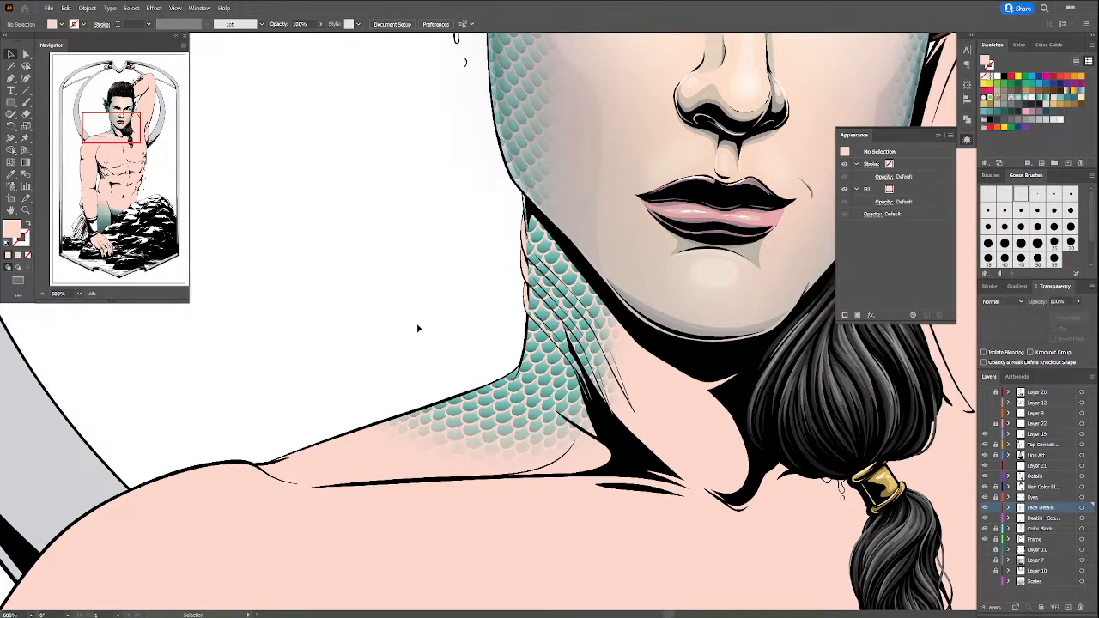
pyautogui.scroll(3, 580, 307)
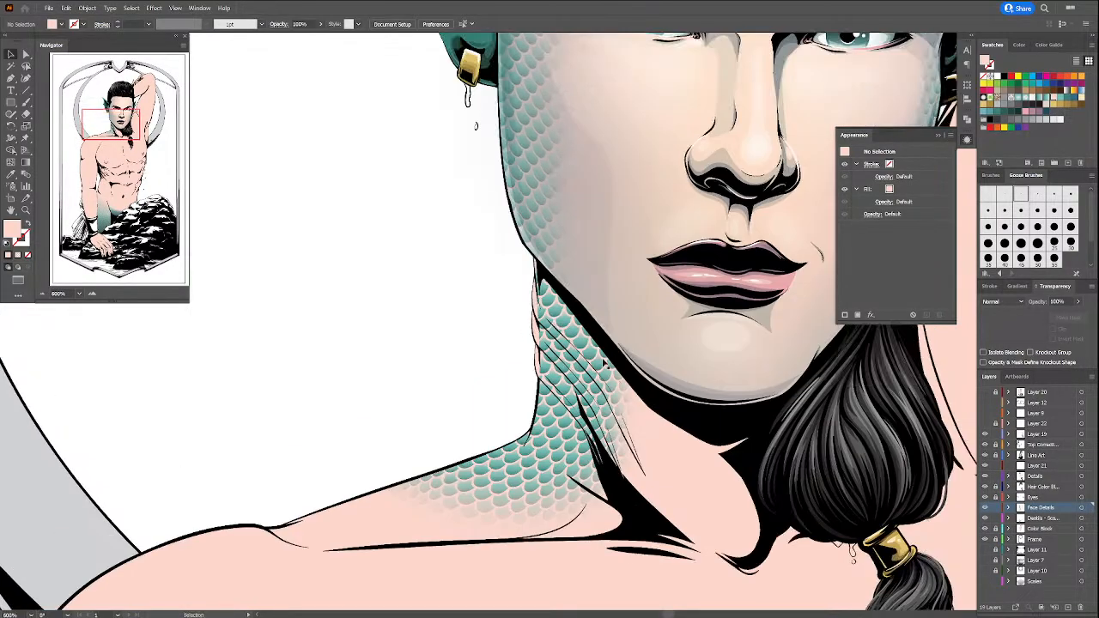
pyautogui.scroll(3, 624, 388)
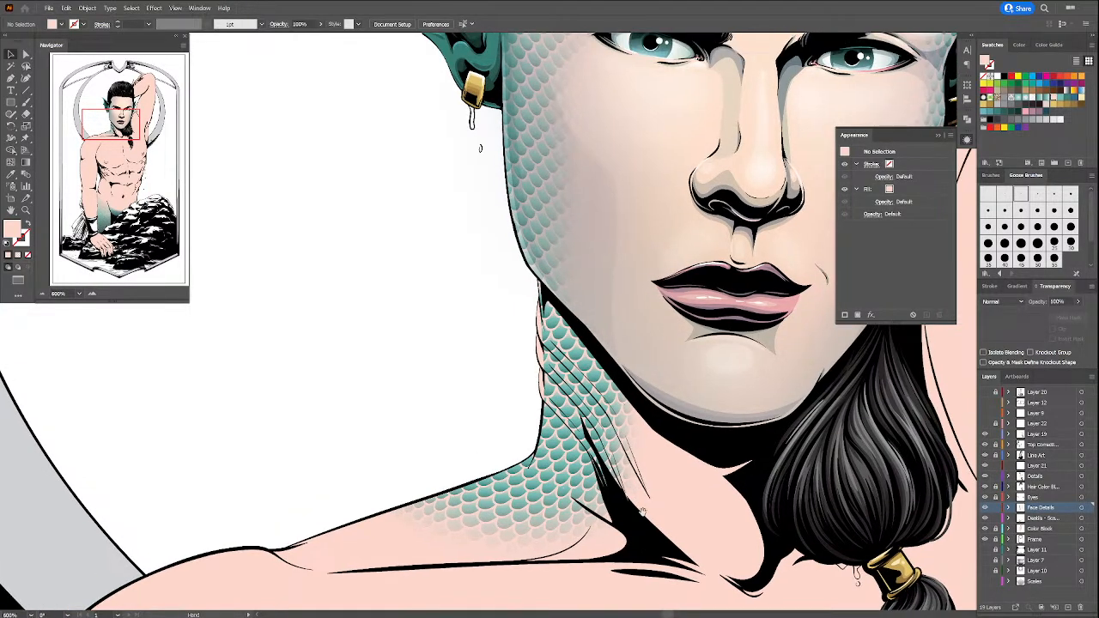
# Step: Paint a teal Paintbrush stroke along the uppermost neck fold on Layer 21, down to the fold's lower tip
pyautogui.click(991, 116)
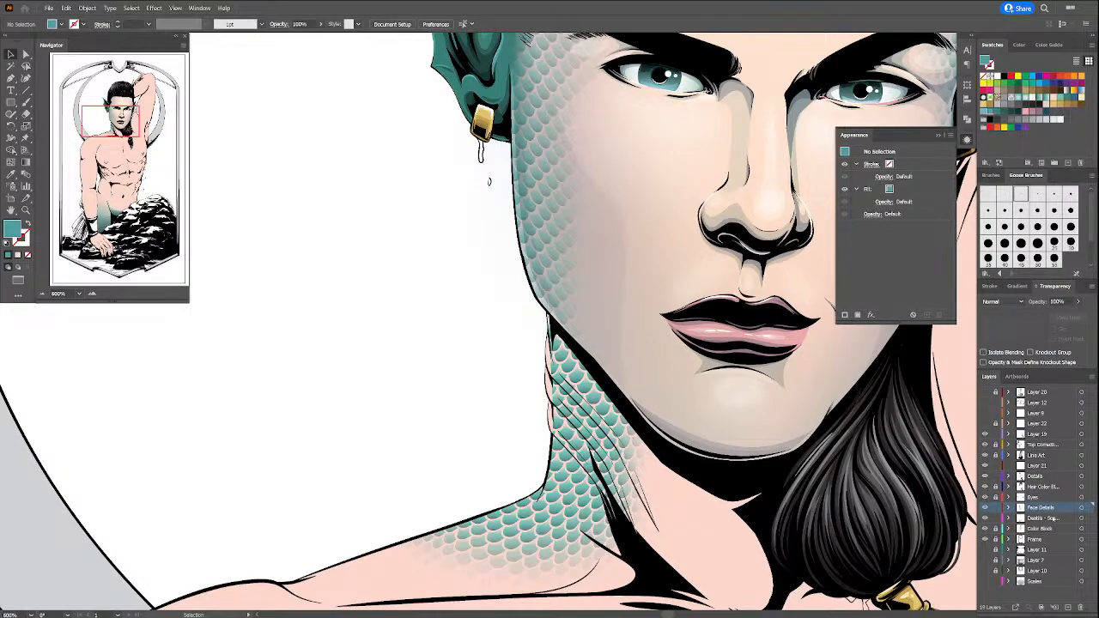
pyautogui.click(1060, 464)
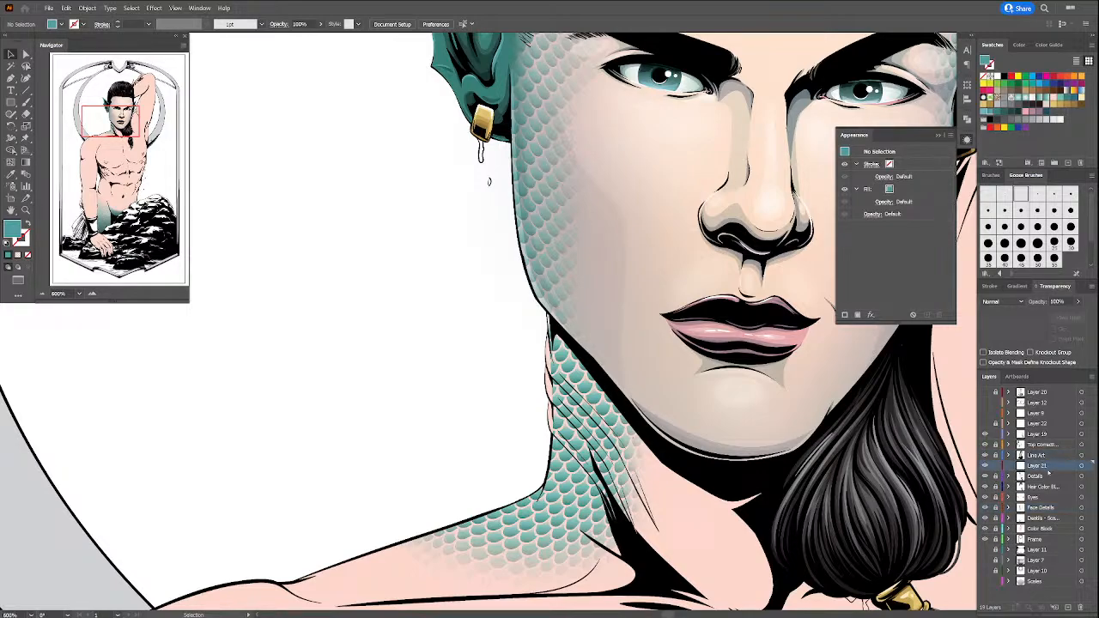
pyautogui.moveTo(612, 487); pyautogui.dragTo(628, 457)
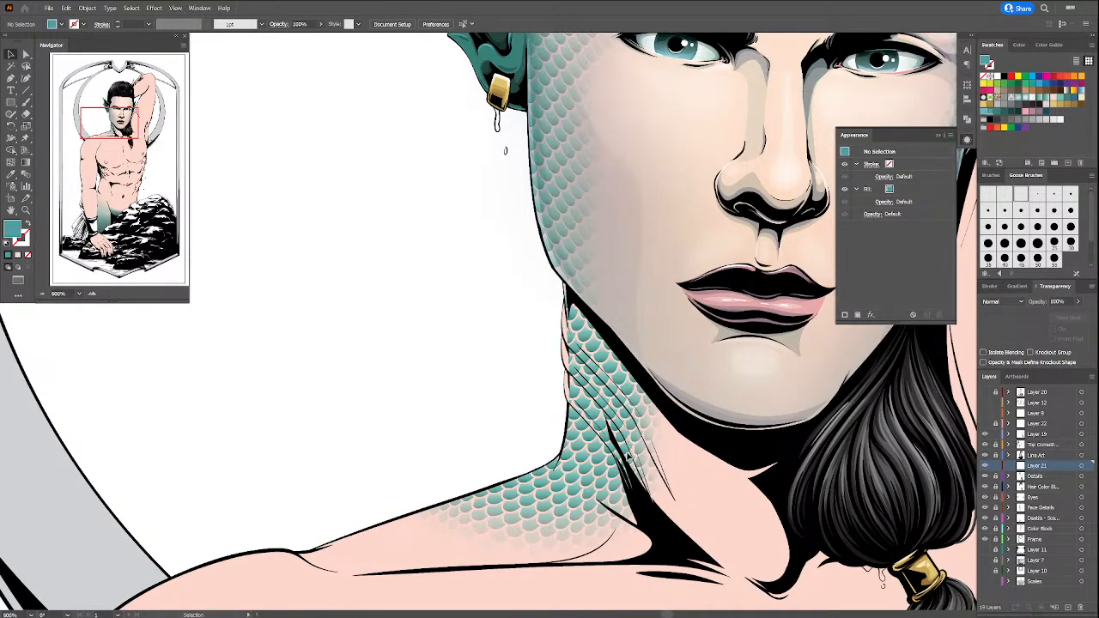
pyautogui.press('b')
pyautogui.hotkey('shift', 'x')
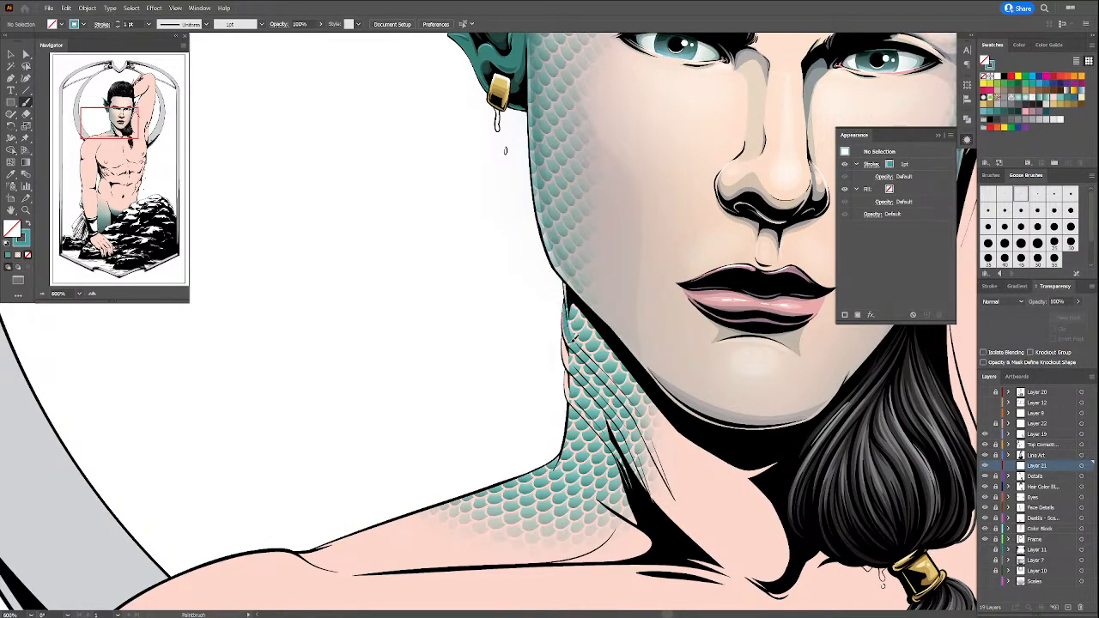
pyautogui.moveTo(606, 376); pyautogui.dragTo(659, 457)
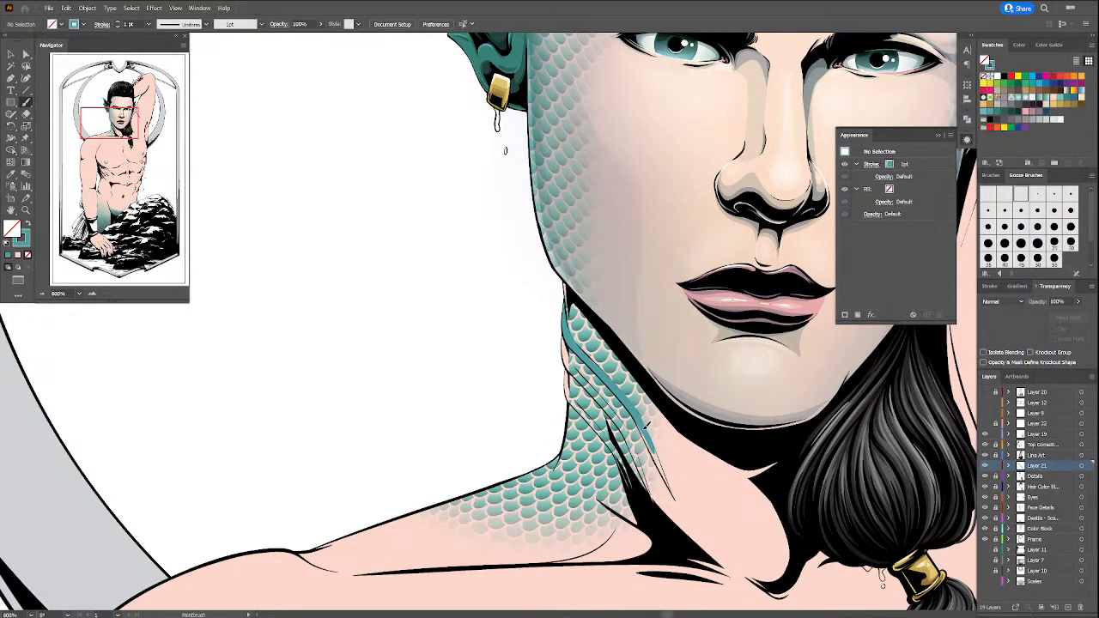
pyautogui.moveTo(664, 471); pyautogui.dragTo(673, 491)
# Step: Paint teal strokes along the remaining neck folds with the 2 pt brush
pyautogui.click(1036, 195)
pyautogui.moveTo(567, 341); pyautogui.dragTo(649, 481)
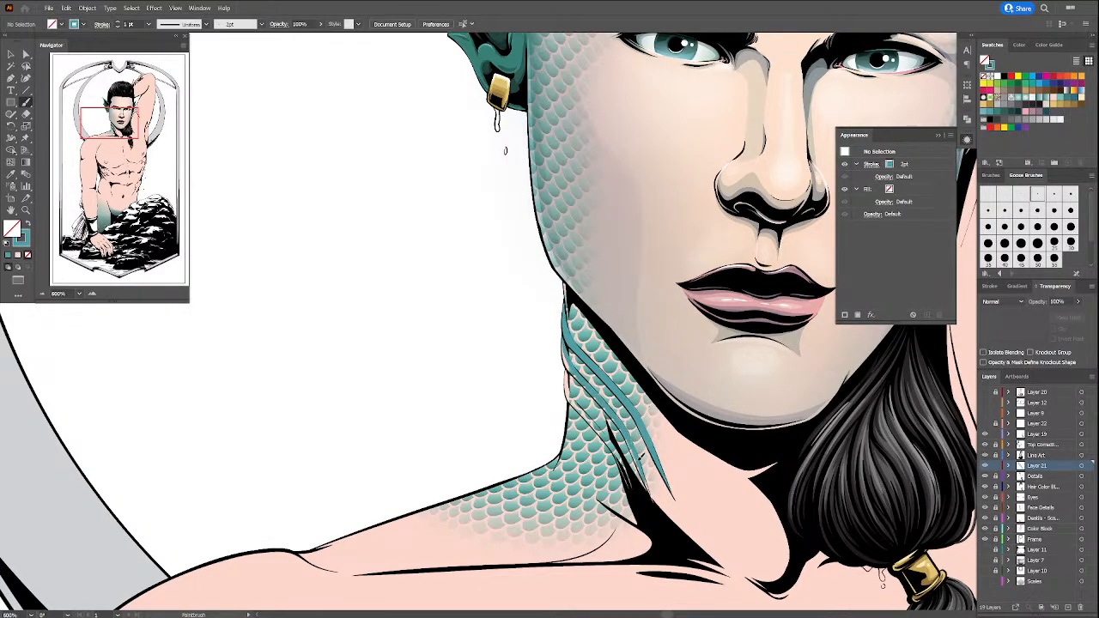
pyautogui.moveTo(563, 342)
pyautogui.mouseDown()
pyautogui.moveTo(618, 415)
pyautogui.moveTo(652, 505)
pyautogui.mouseUp()
pyautogui.moveTo(569, 367)
pyautogui.mouseDown()
pyautogui.moveTo(571, 396)
pyautogui.moveTo(632, 476)
pyautogui.mouseUp()
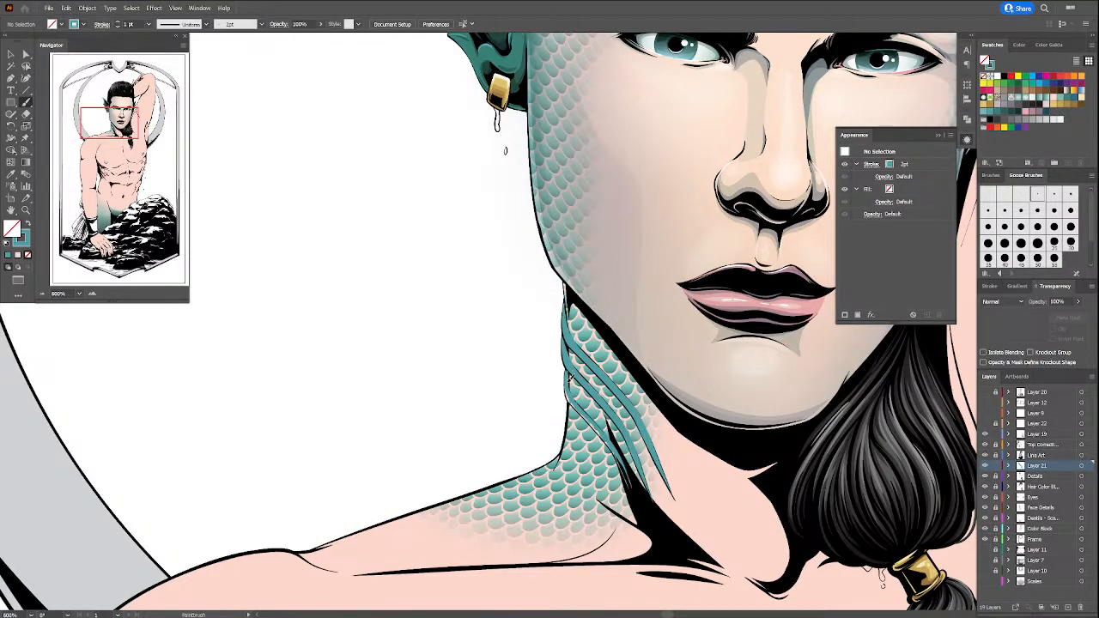
pyautogui.moveTo(567, 391); pyautogui.dragTo(610, 443)
pyautogui.moveTo(577, 399); pyautogui.dragTo(640, 498)
pyautogui.hotkey('ctrl', 'z')
pyautogui.moveTo(615, 454); pyautogui.dragTo(637, 501)
pyautogui.hotkey('ctrl', 'a')
pyautogui.hotkey('ctrl', 'shift', 'a')
# Step: Draw a tall closed Pen shape on the Color Block layer along the neck's outer edge, with its upper end under the jaw
pyautogui.click(1034, 530)
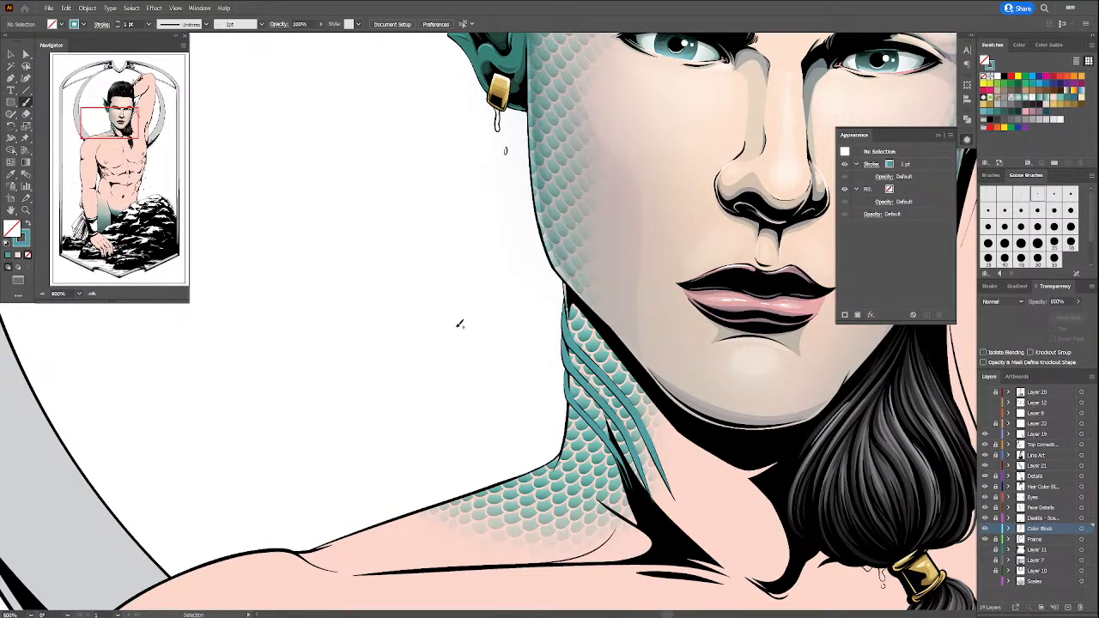
pyautogui.click(10, 102)
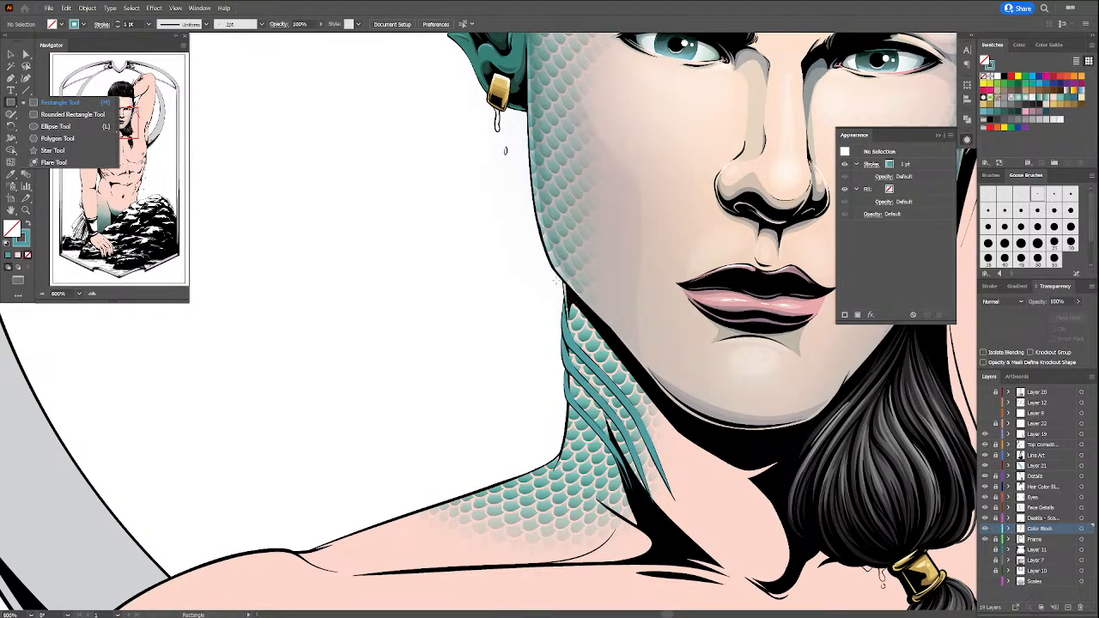
pyautogui.press('p')
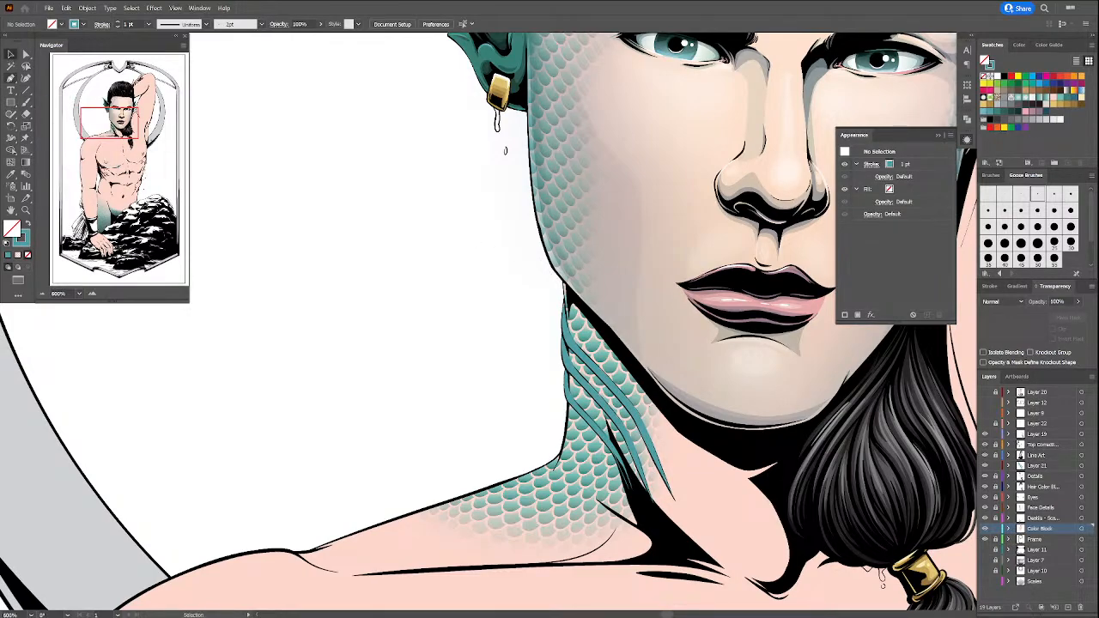
pyautogui.click(575, 296)
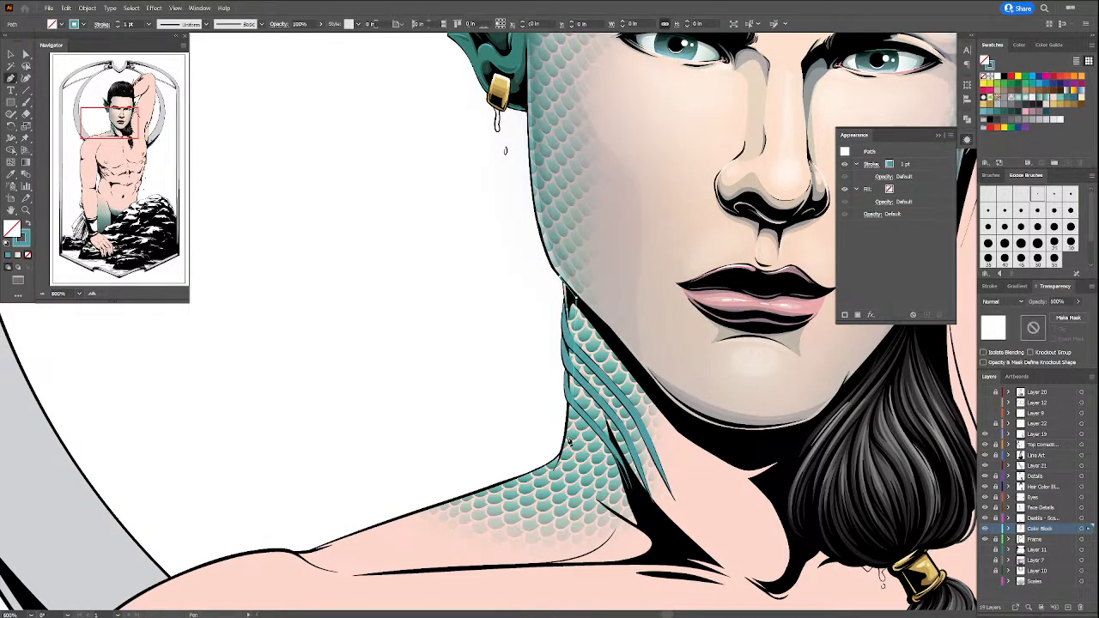
pyautogui.moveTo(564, 447); pyautogui.dragTo(516, 511)
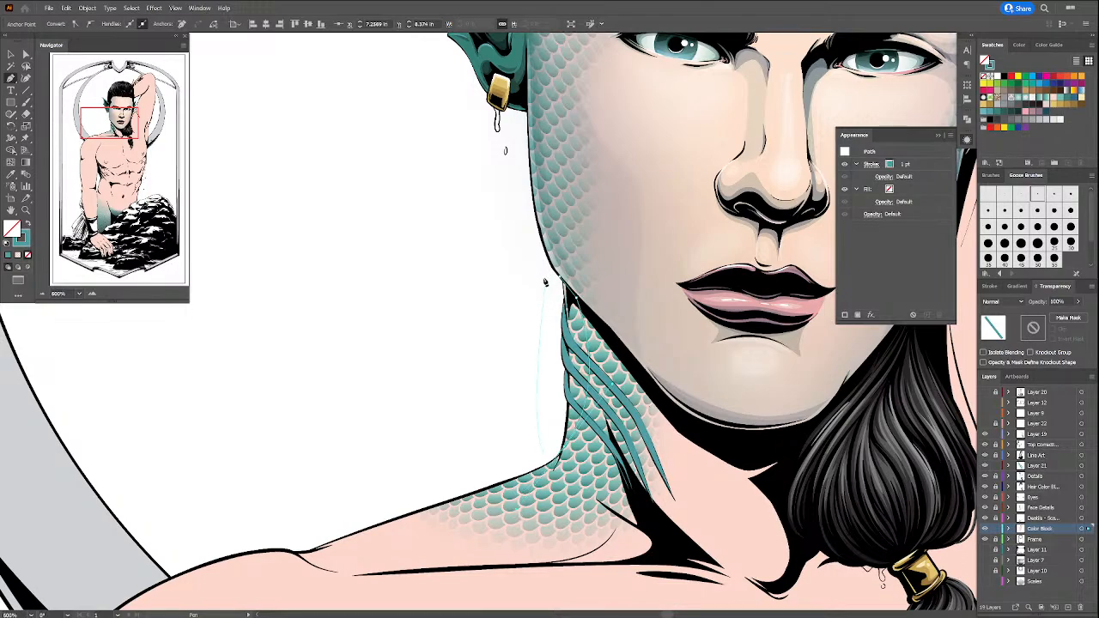
pyautogui.click(542, 281)
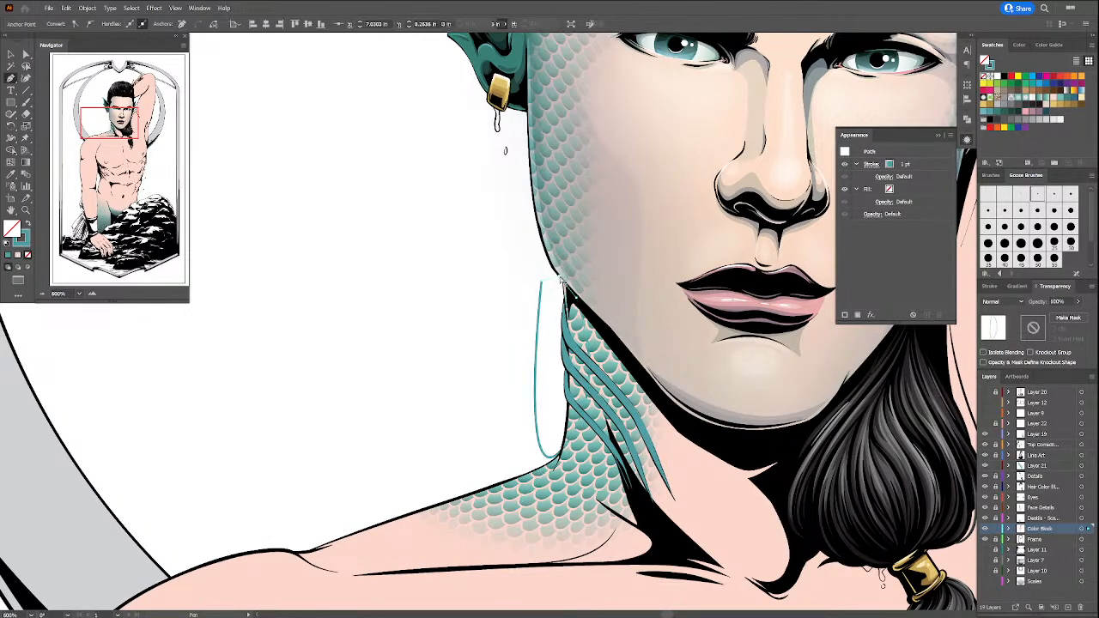
pyautogui.click(574, 296)
pyautogui.press('a')
pyautogui.moveTo(564, 291); pyautogui.dragTo(573, 279)
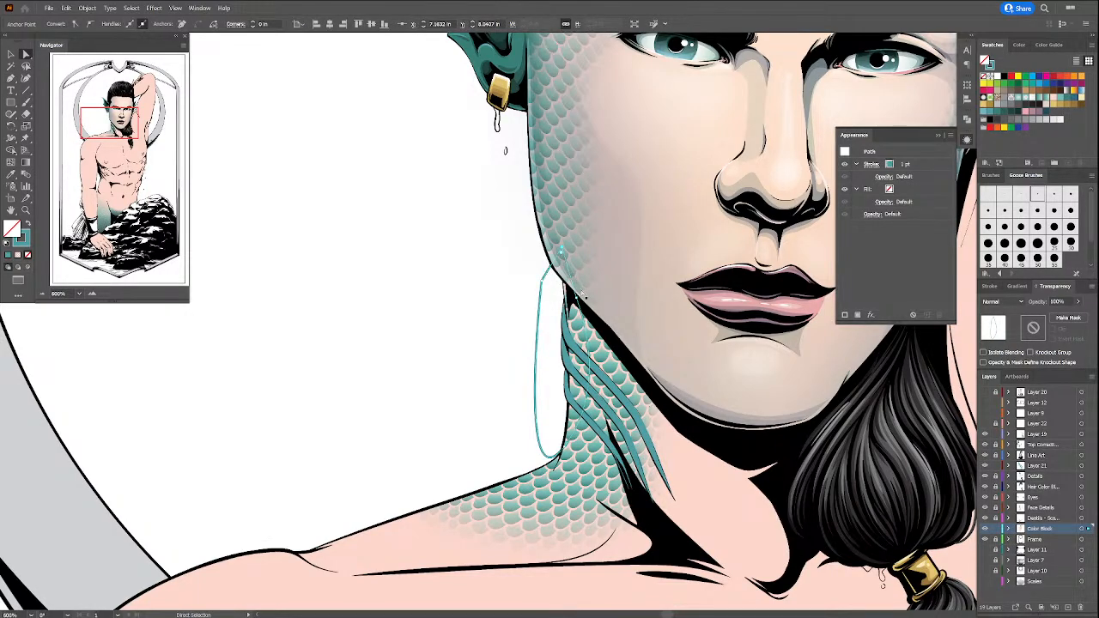
# Step: Give the tall neck shape a solid teal fill without stroke and a Gaussian Blur of about 31.6 pixels
pyautogui.hotkey('shift', 'x')
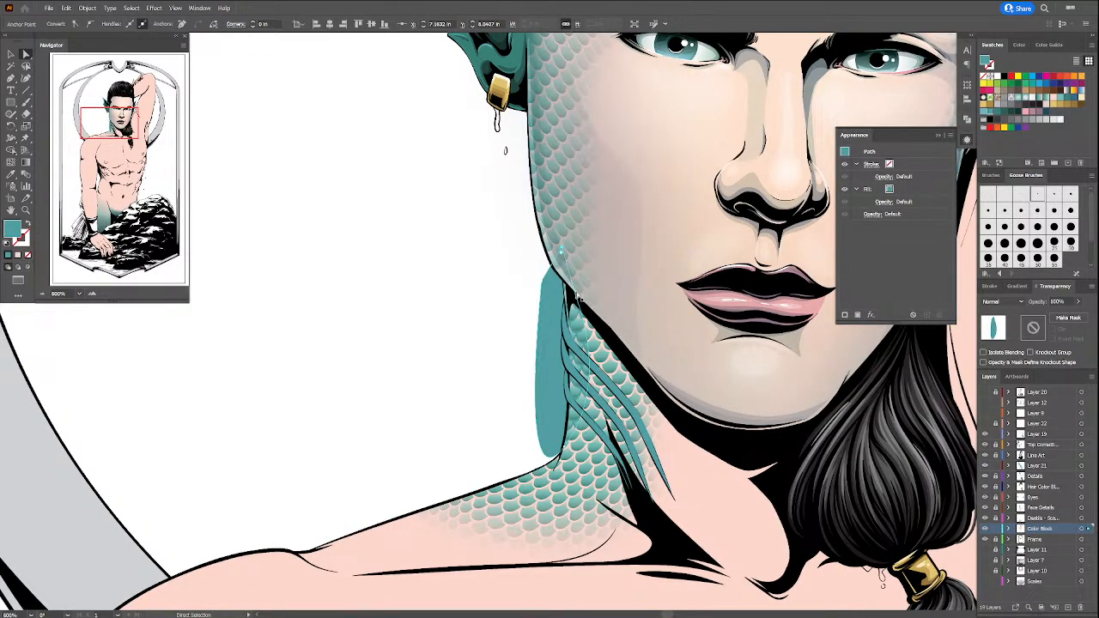
pyautogui.click(86, 9)
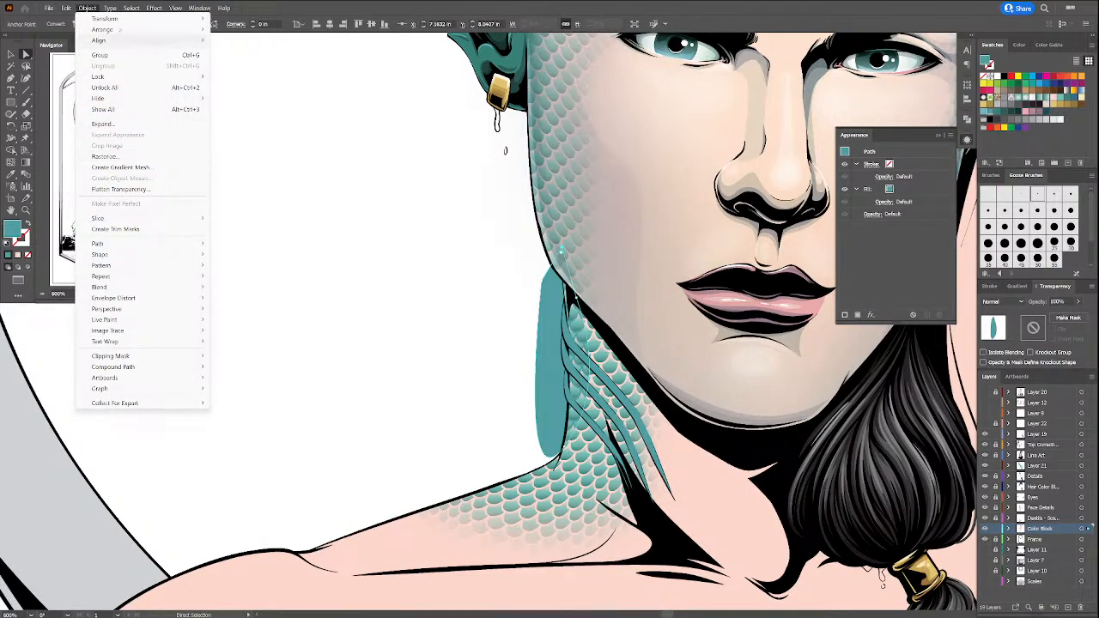
pyautogui.moveTo(154, 8)
pyautogui.moveTo(169, 109)
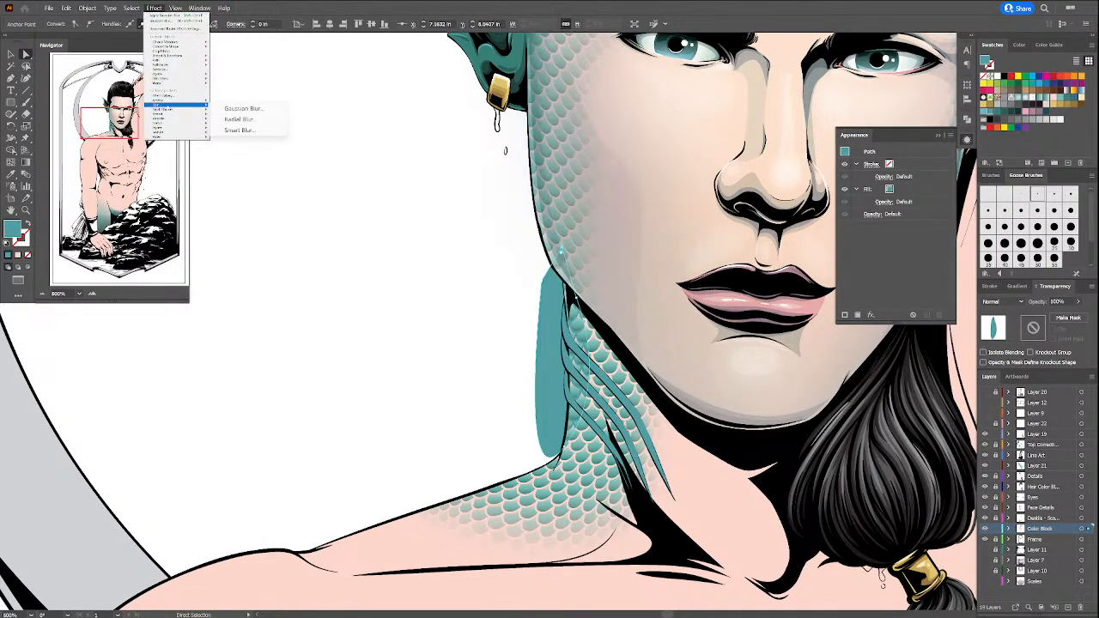
pyautogui.click(240, 109)
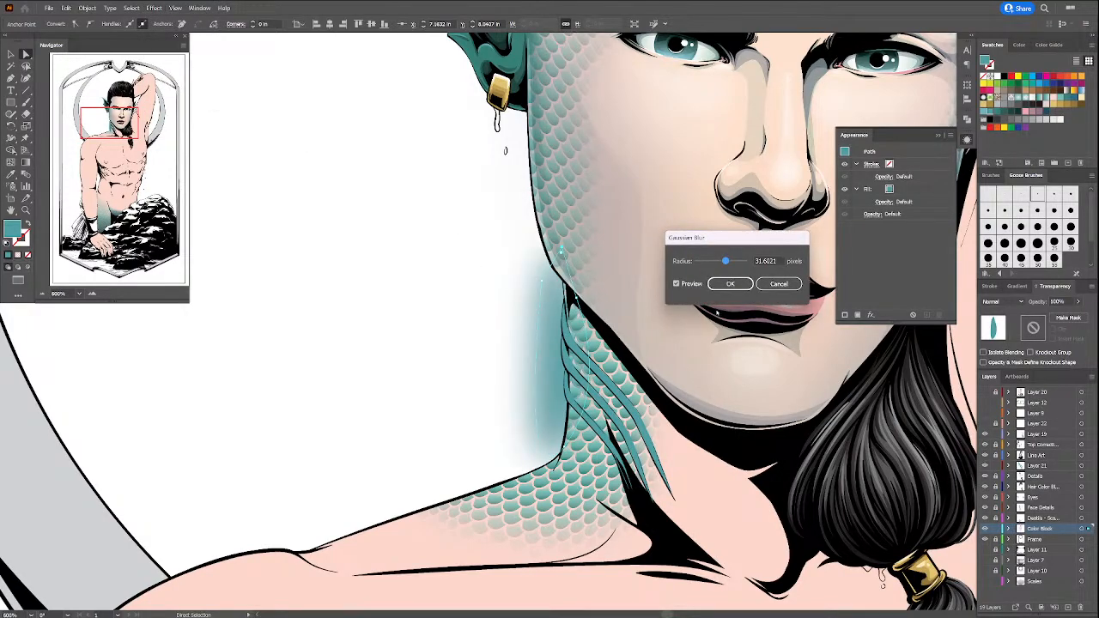
pyautogui.click(729, 283)
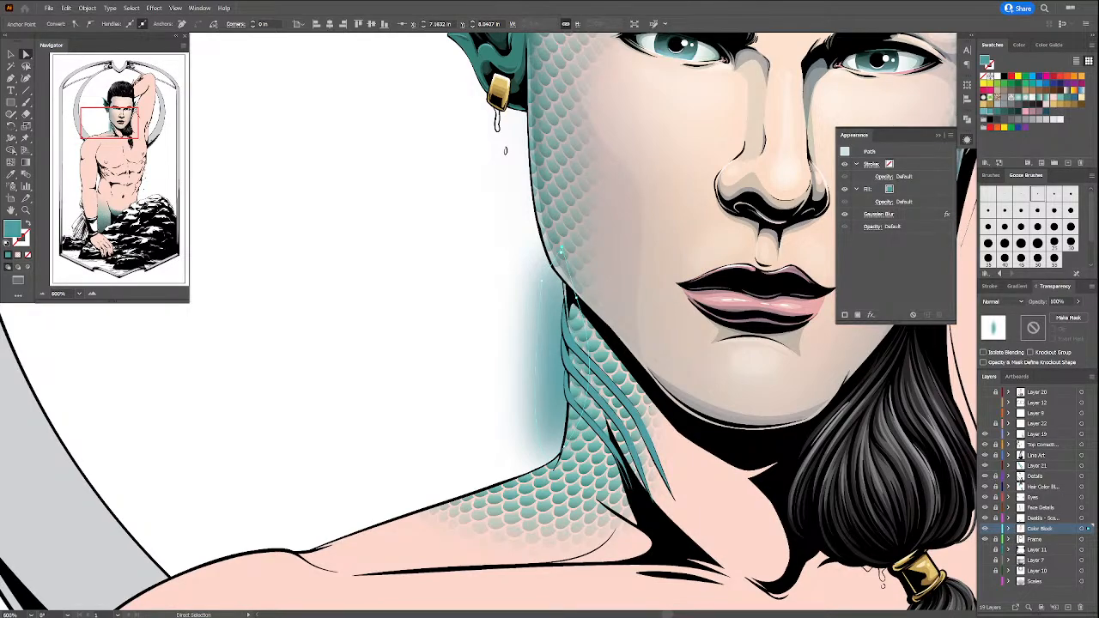
# Step: Create a new layer directly above the Details layer and move the blurred teal shape onto it
pyautogui.click(1034, 476)
pyautogui.click(1068, 606)
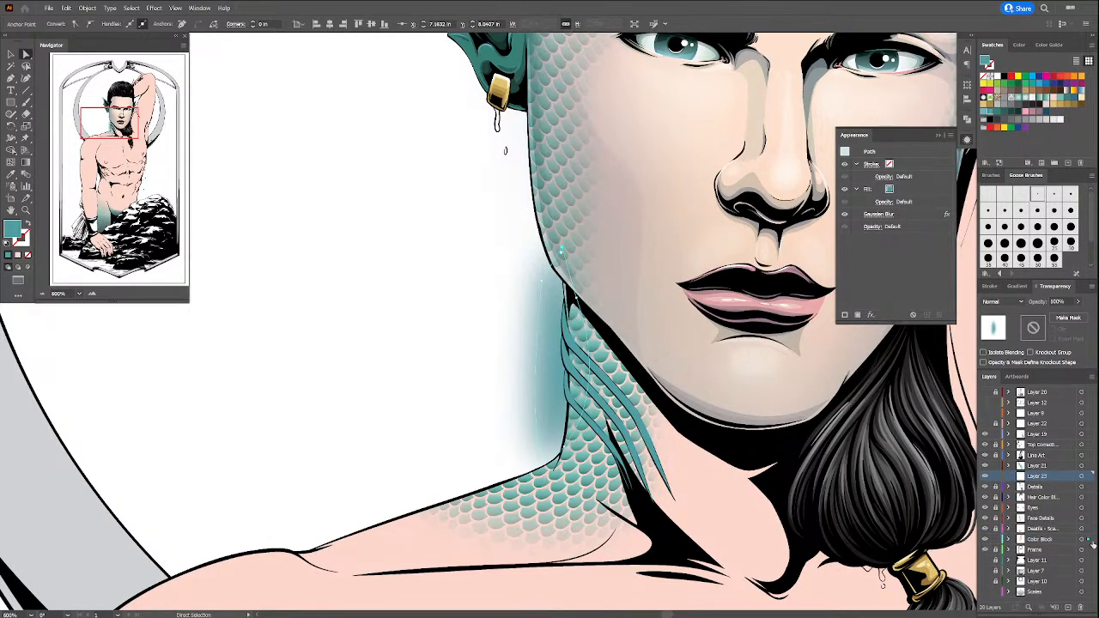
pyautogui.moveTo(1088, 539); pyautogui.dragTo(1089, 477)
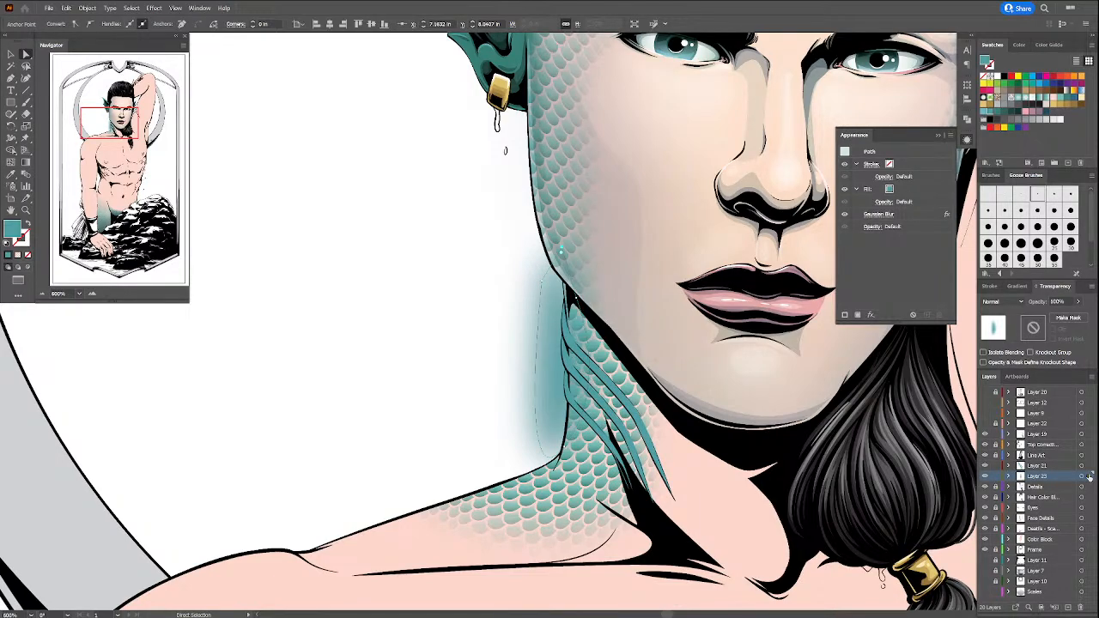
# Step: Shift the blurred teal shape slightly toward the neck and raise its upper anchor to the jawline
pyautogui.moveTo(551, 421); pyautogui.dragTo(554, 421)
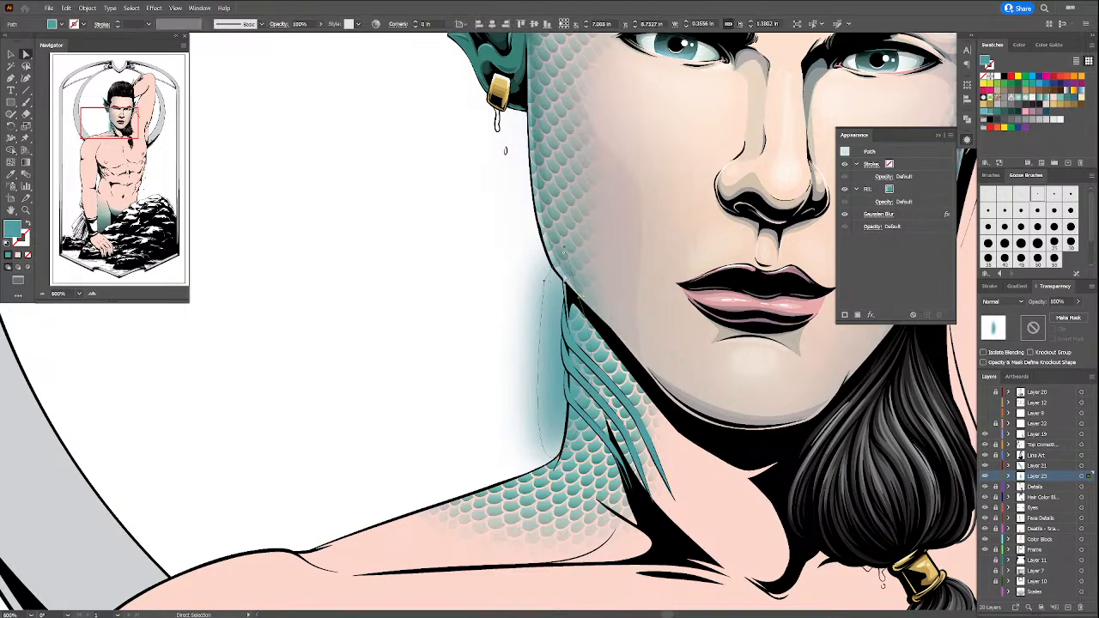
pyautogui.click(545, 284)
pyautogui.click(542, 251)
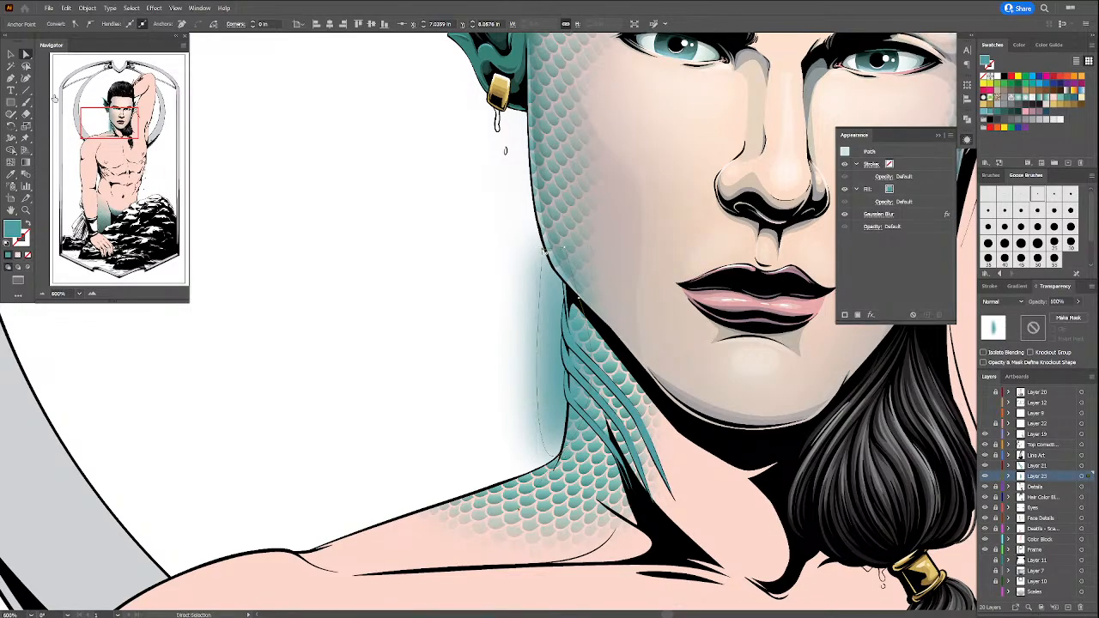
pyautogui.click(11, 54)
pyautogui.click(412, 364)
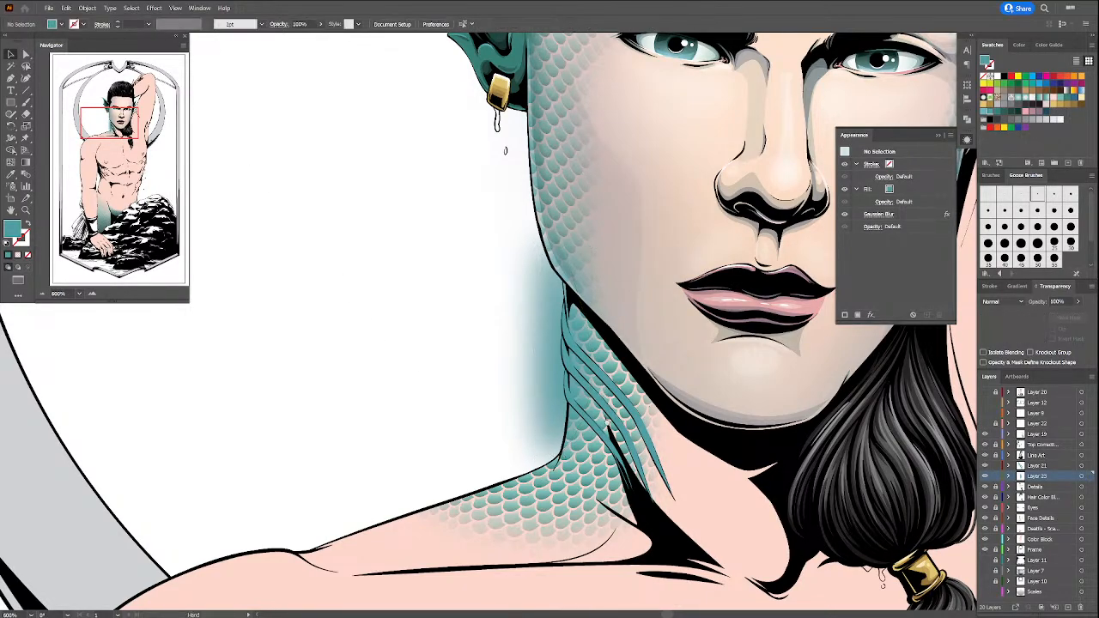
# Step: Trace a teal-filled Pen path on Layer 23 from the jaw corner down the neck's outer edge and onto the shoulder line
pyautogui.scroll(5, 546, 333)
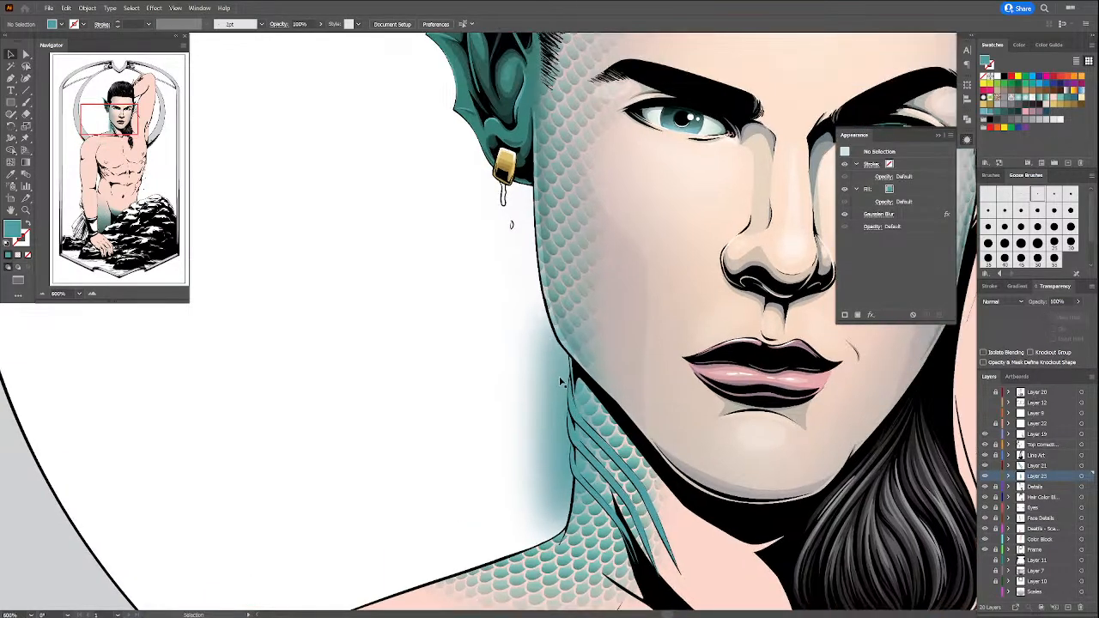
pyautogui.press('p')
pyautogui.click(572, 364)
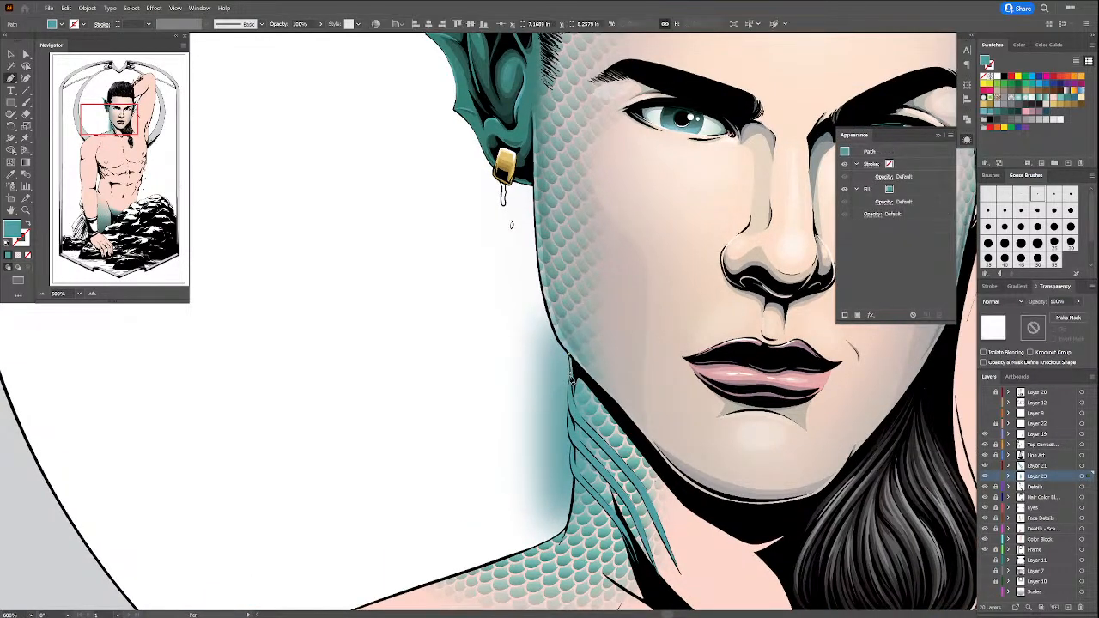
pyautogui.moveTo(572, 394); pyautogui.dragTo(568, 435)
pyautogui.click(573, 448)
pyautogui.click(572, 455)
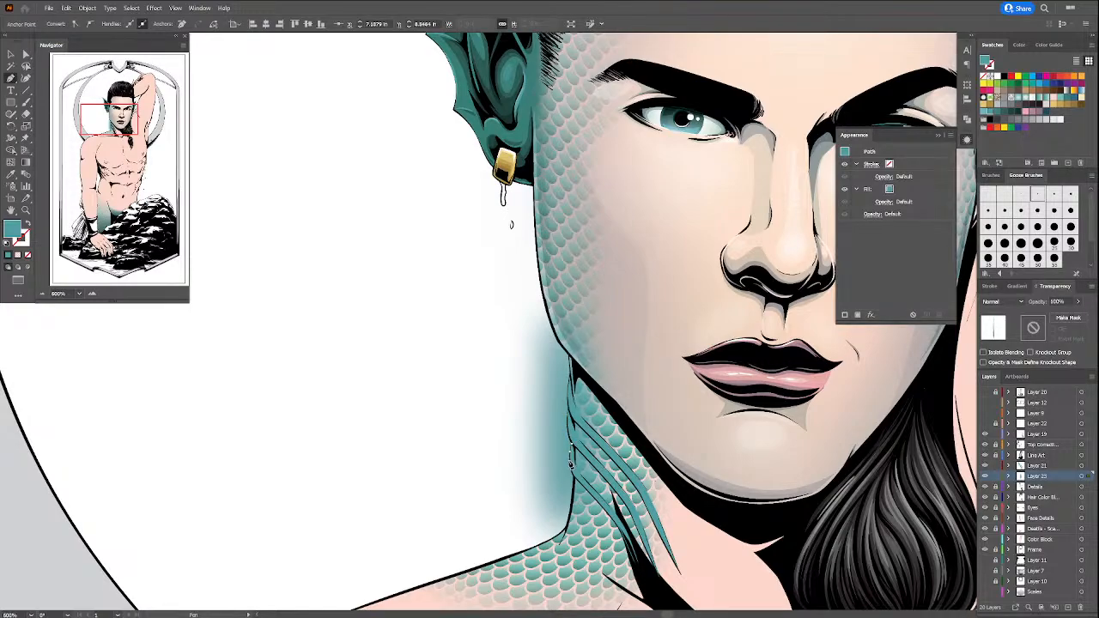
pyautogui.click(571, 464)
pyautogui.click(572, 473)
pyautogui.moveTo(569, 518); pyautogui.dragTo(507, 563)
pyautogui.click(515, 554)
pyautogui.click(504, 558)
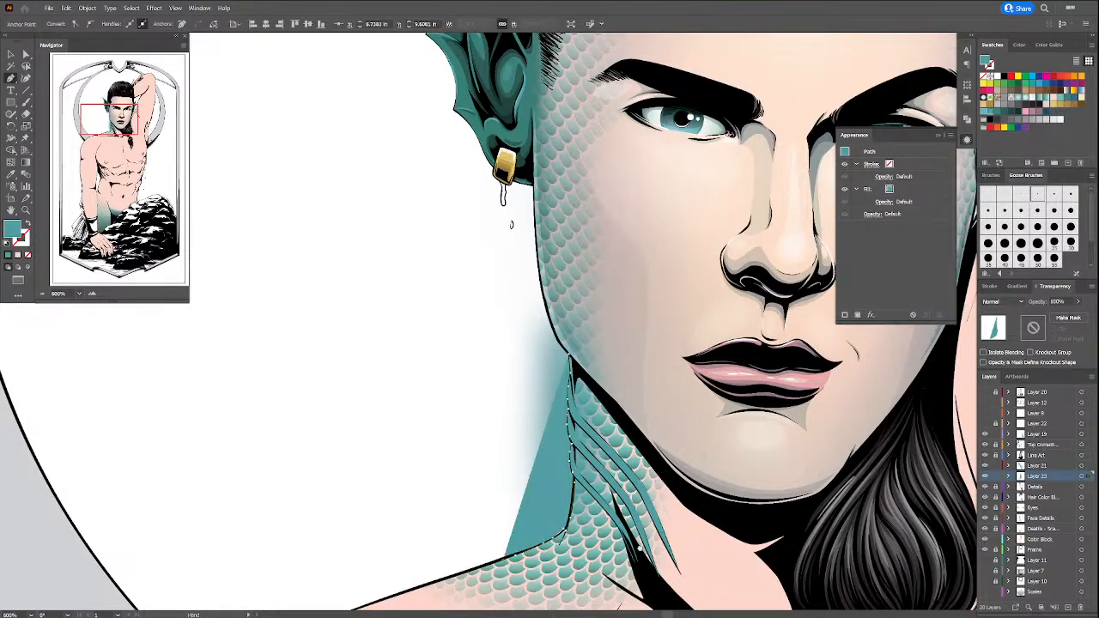
# Step: Fine-tune the path at the neck edge and close it across the lower neck, up its front and back along the jawline
pyautogui.moveTo(567, 539); pyautogui.dragTo(566, 414)
pyautogui.press('a')
pyautogui.moveTo(561, 404); pyautogui.dragTo(563, 406)
pyautogui.press('p')
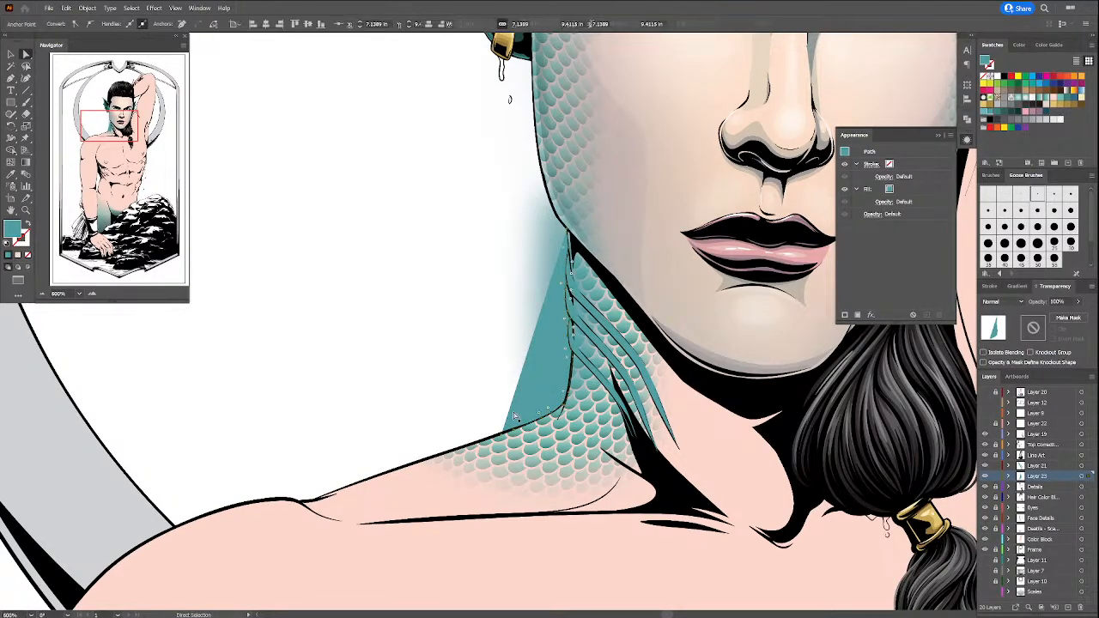
pyautogui.click(547, 504)
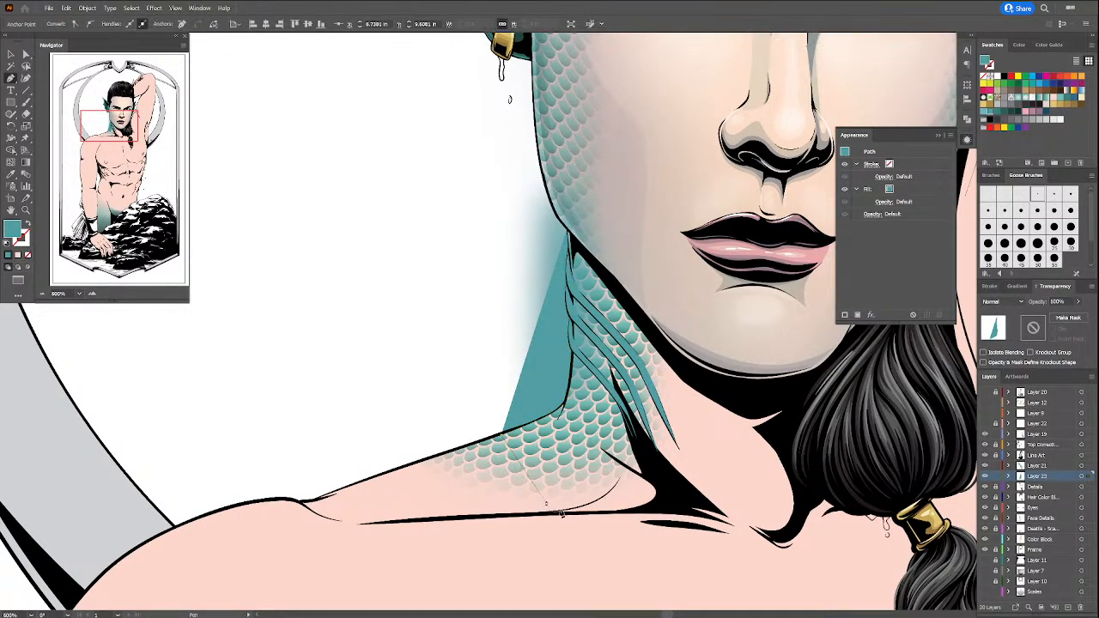
pyautogui.click(650, 515)
pyautogui.click(694, 402)
pyautogui.click(678, 359)
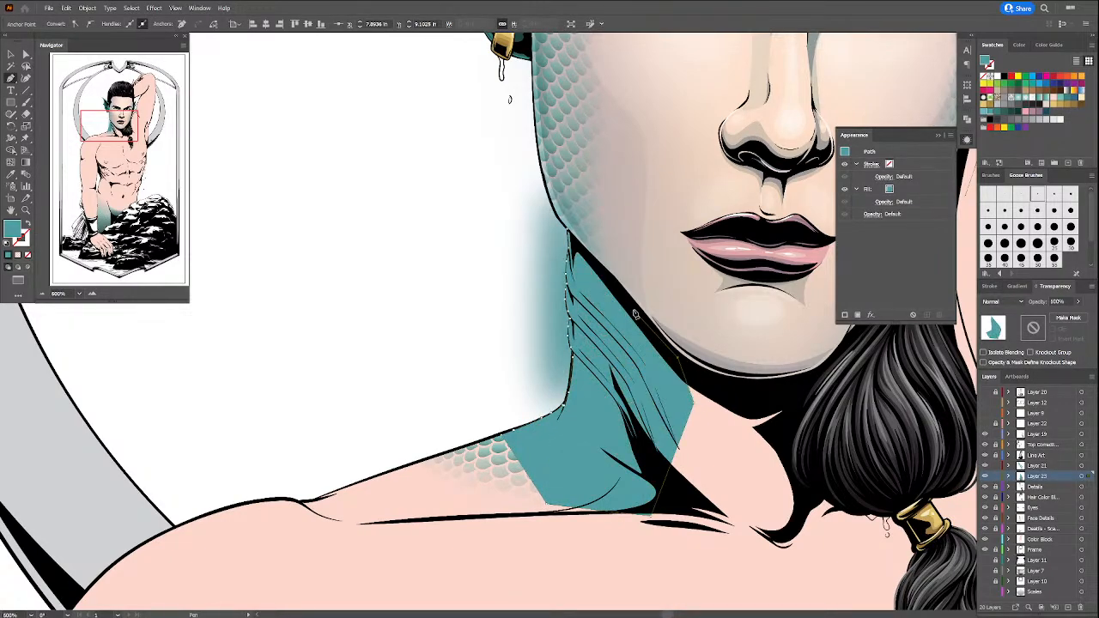
pyautogui.click(635, 309)
pyautogui.click(570, 234)
pyautogui.click(570, 233)
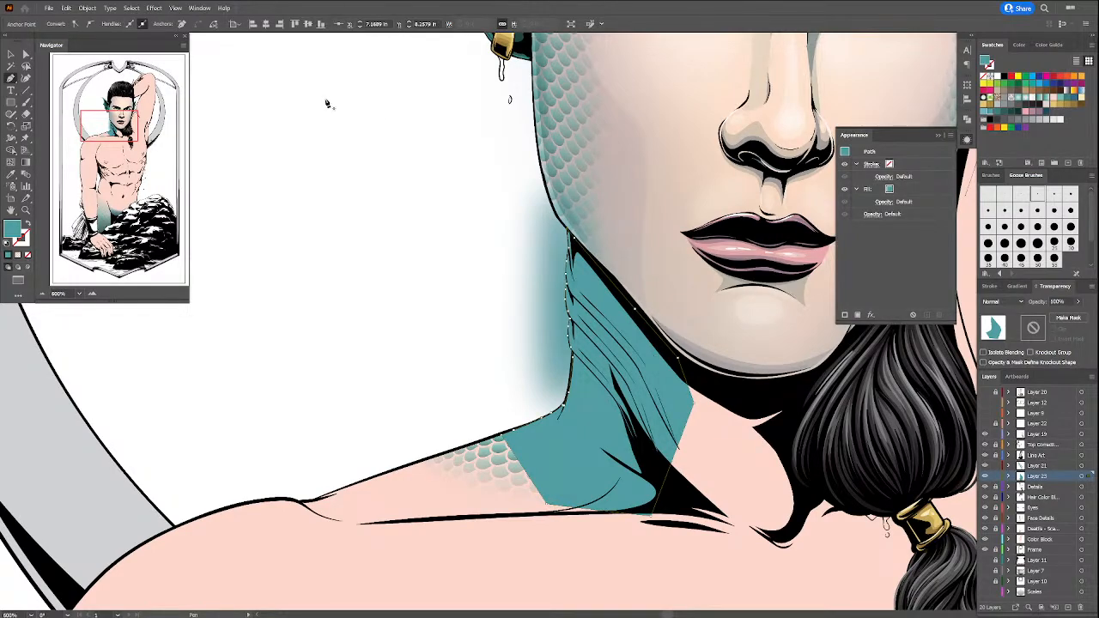
# Step: Make a clipping mask from the neck outline so the blurred teal shape shows only inside the neck
pyautogui.click(10, 54)
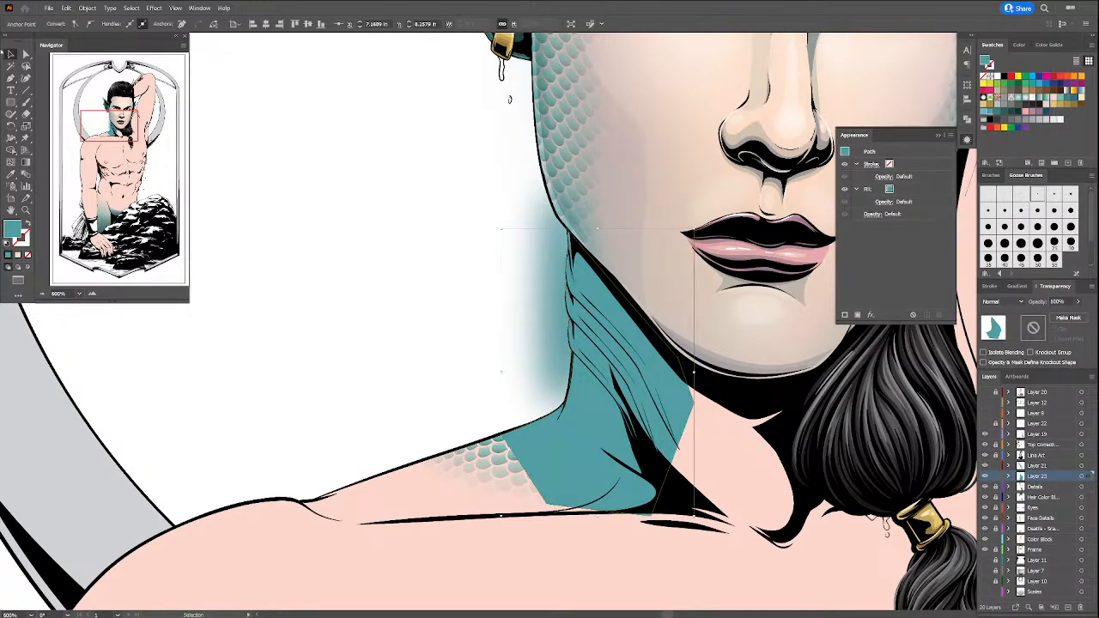
pyautogui.press('a')
pyautogui.click(550, 251)
pyautogui.hotkey('ctrl', '7')
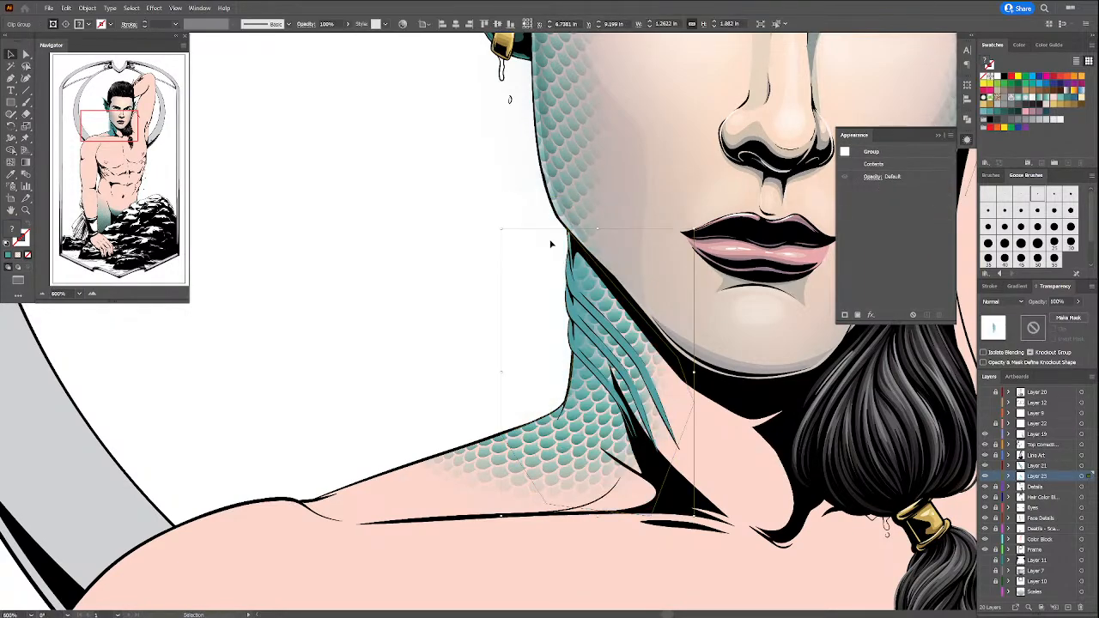
pyautogui.click(404, 297)
# Step: Put the Appearance settings away, make Layer 21 active and unlock all locked objects
pyautogui.press('space')
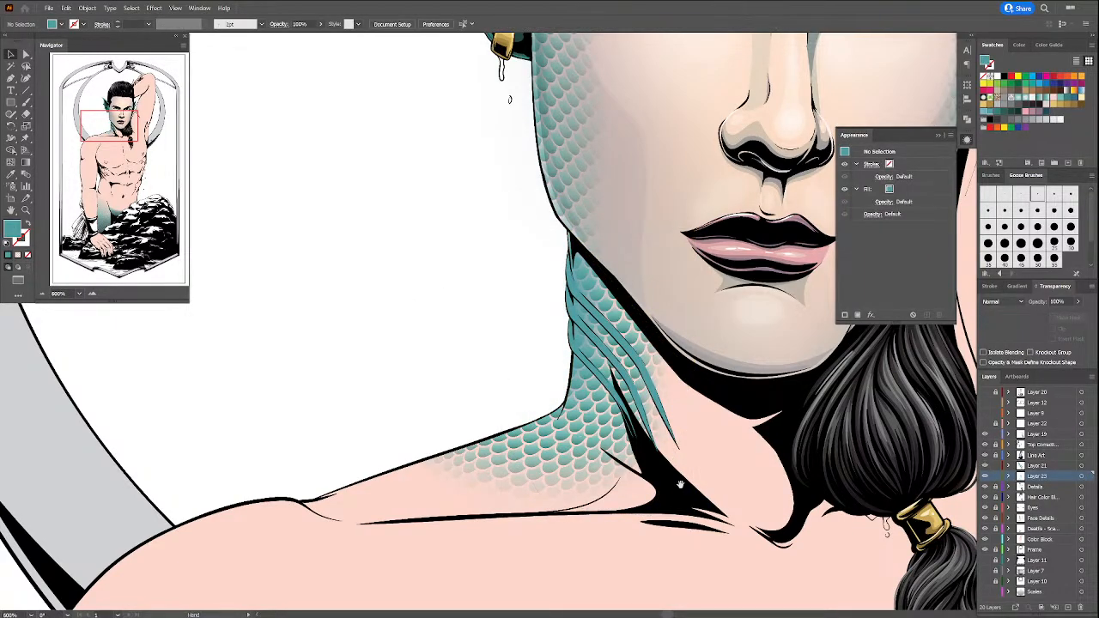
pyautogui.moveTo(665, 495); pyautogui.dragTo(601, 554)
pyautogui.click(939, 136)
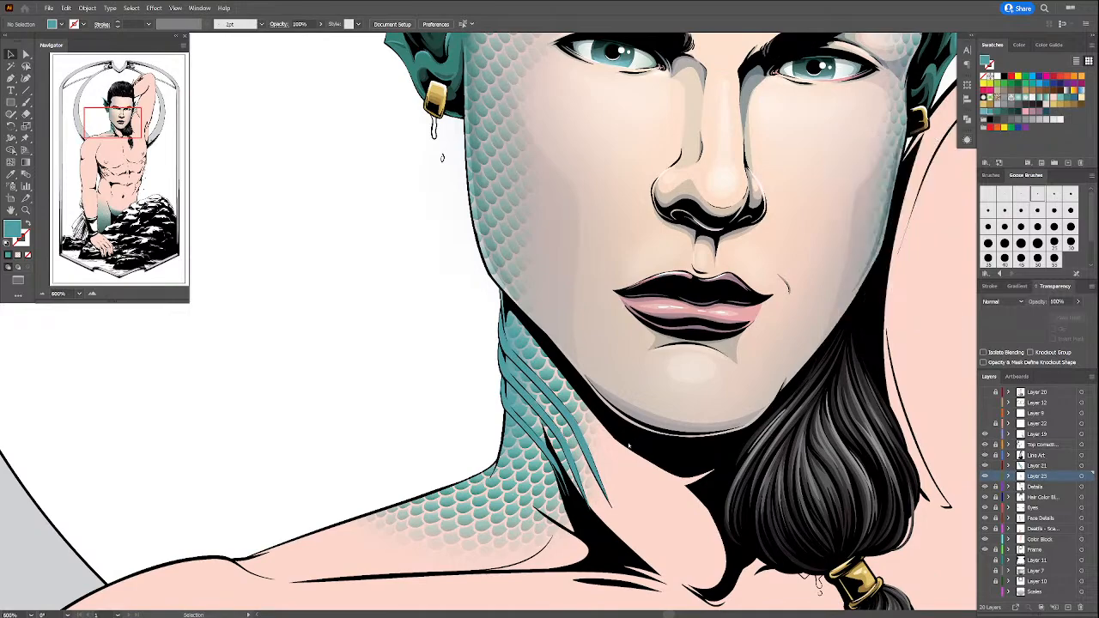
pyautogui.press('space')
pyautogui.moveTo(650, 506); pyautogui.dragTo(652, 515)
pyautogui.click(1041, 466)
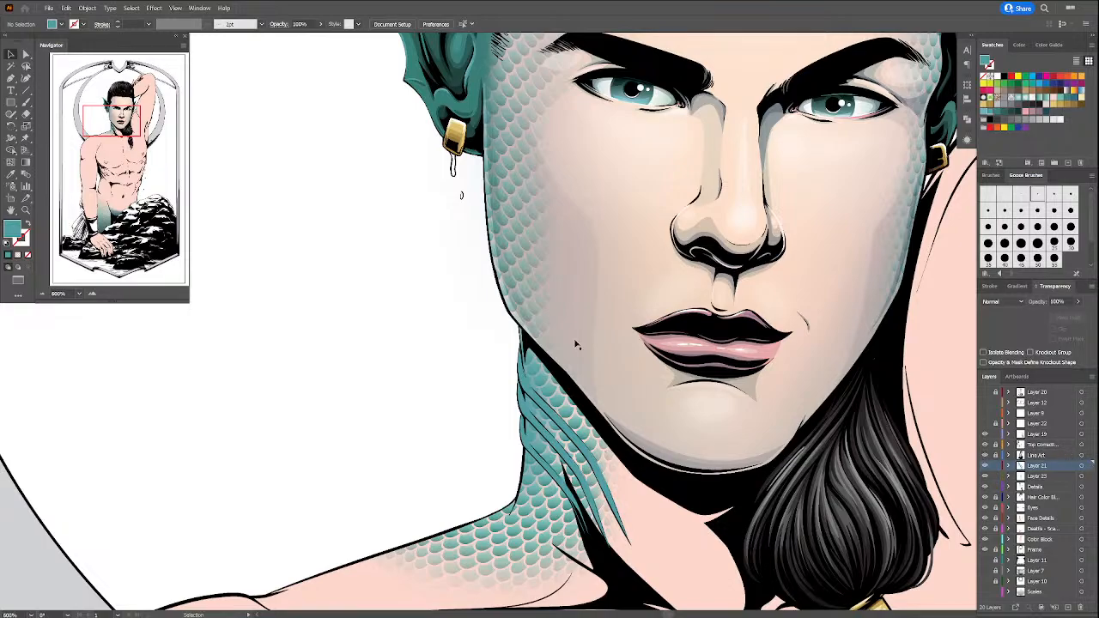
pyautogui.click(88, 8)
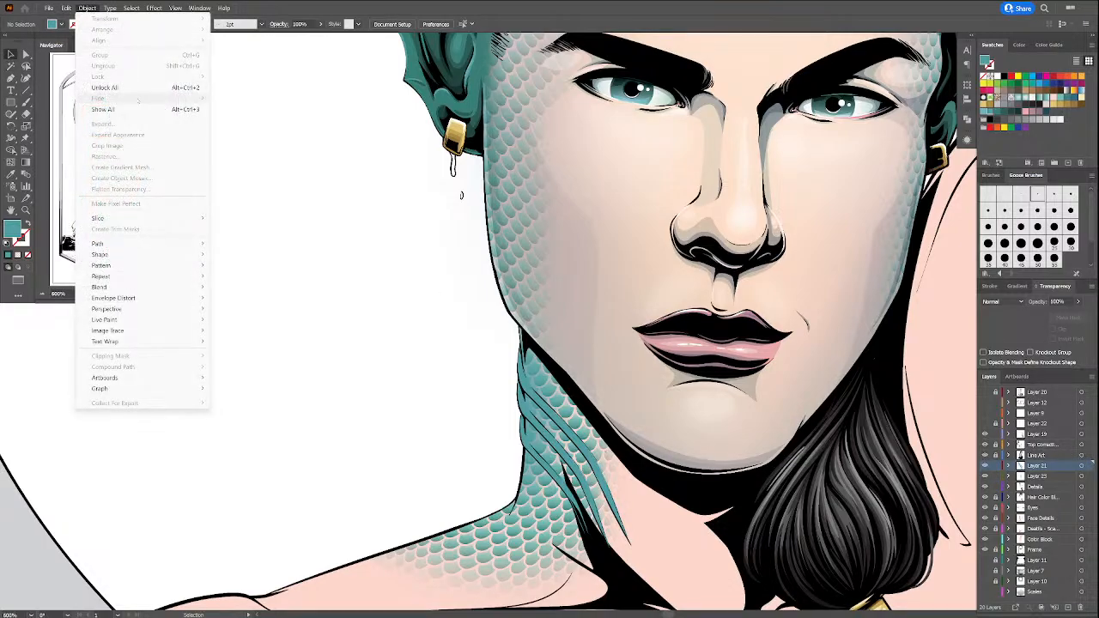
pyautogui.click(112, 87)
pyautogui.click(262, 266)
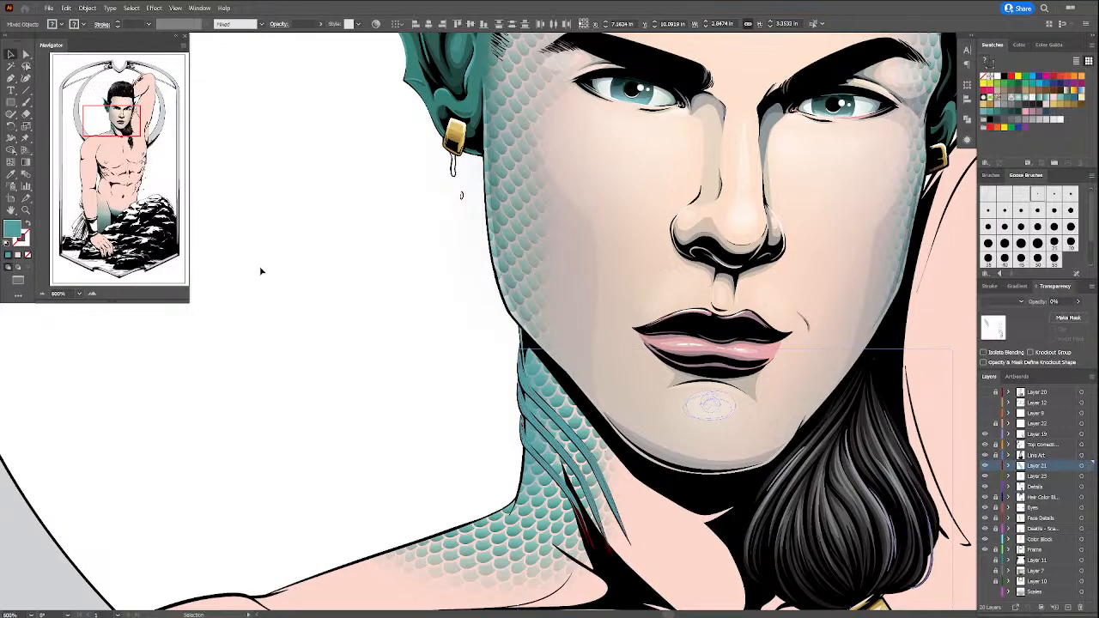
# Step: Move the neck shading to the Details layer and the unlocked Layer 21 artwork to the top corrections layer, and lock both layers
pyautogui.click(1088, 486)
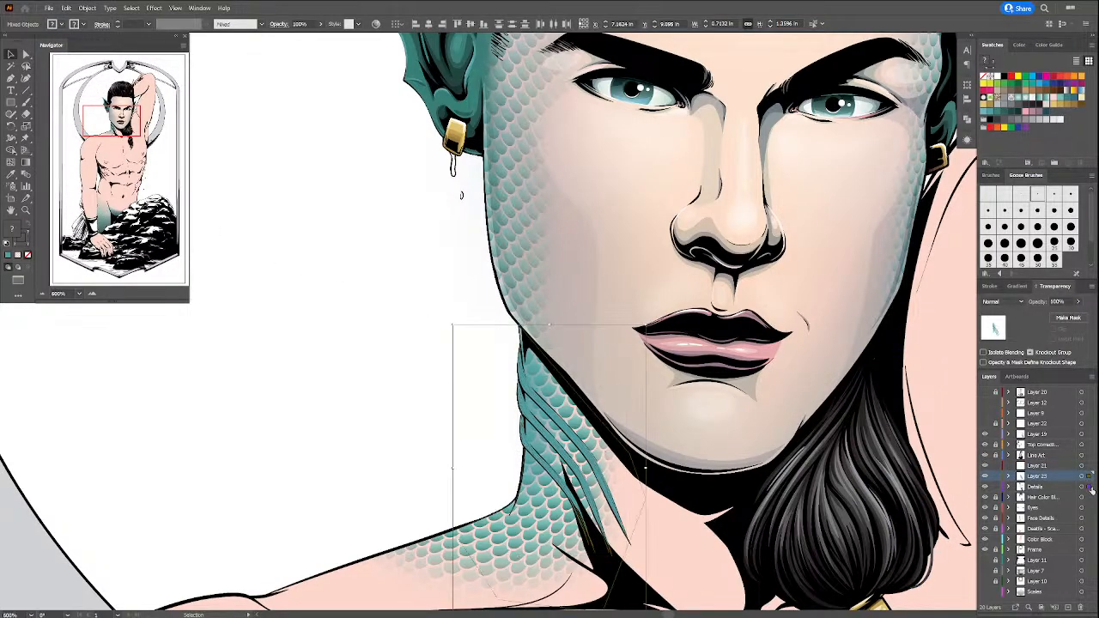
pyautogui.click(995, 487)
pyautogui.click(996, 445)
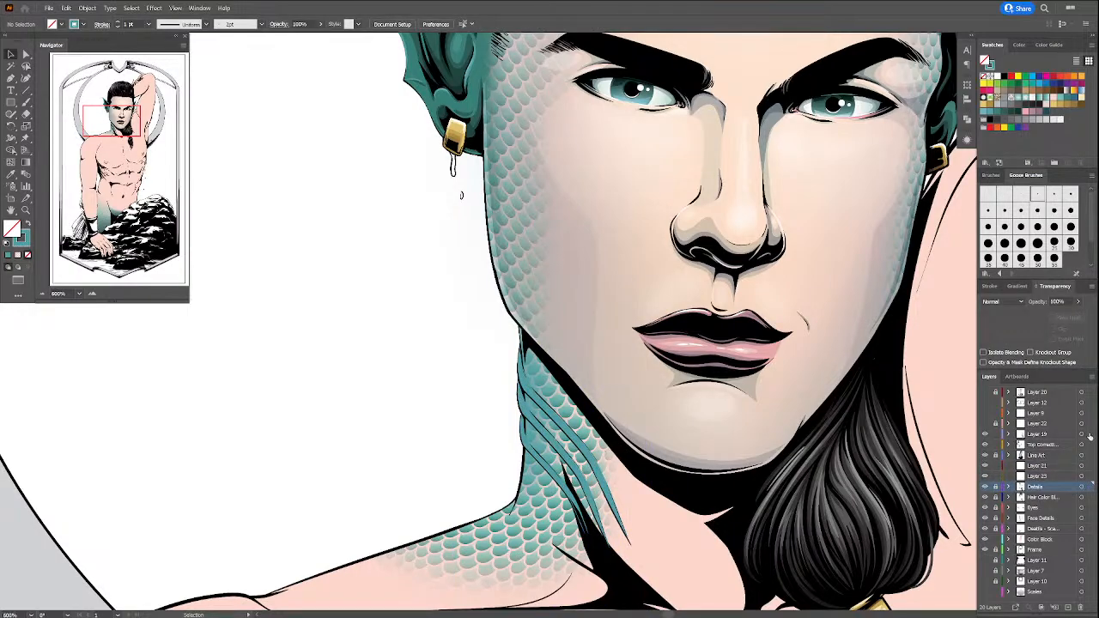
pyautogui.click(1083, 443)
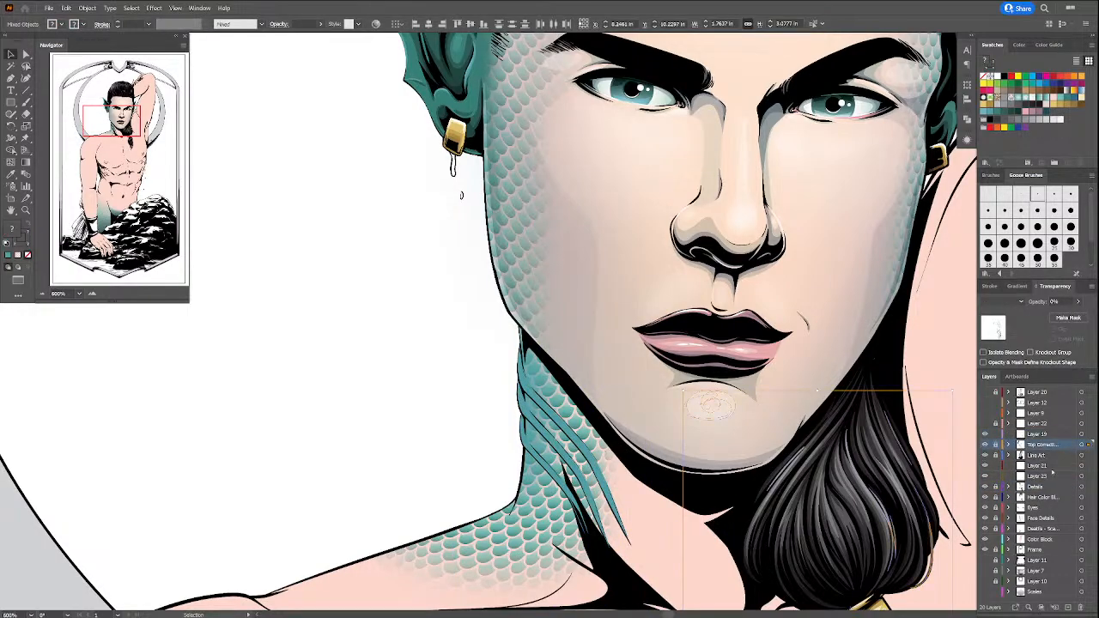
pyautogui.hotkey('ctrl', 'shift', 'a')
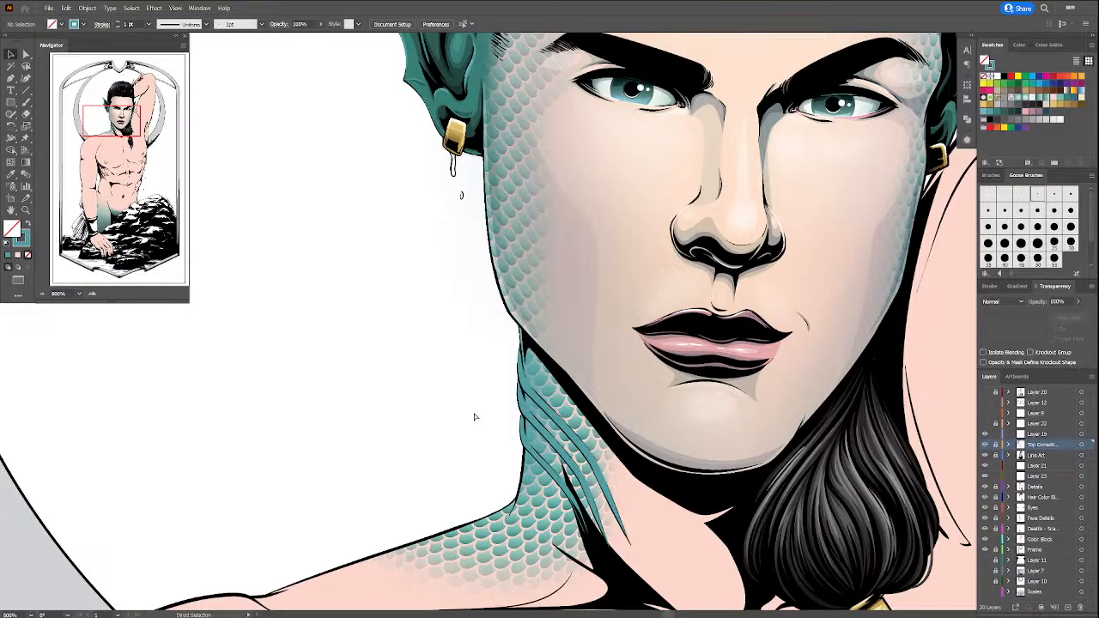
pyautogui.press('p')
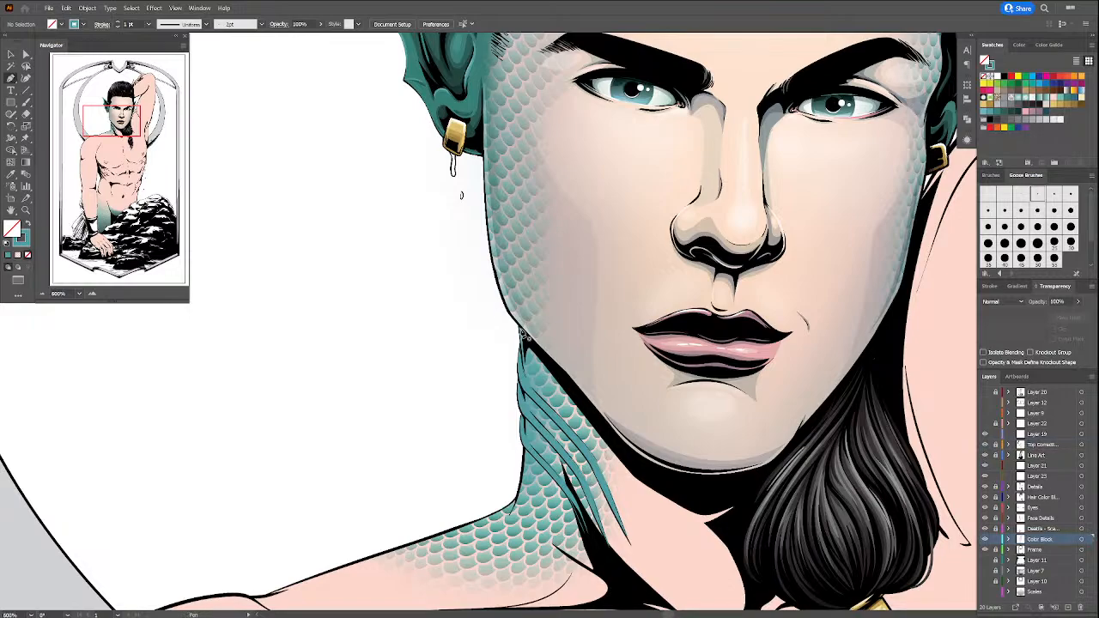
pyautogui.click(521, 342)
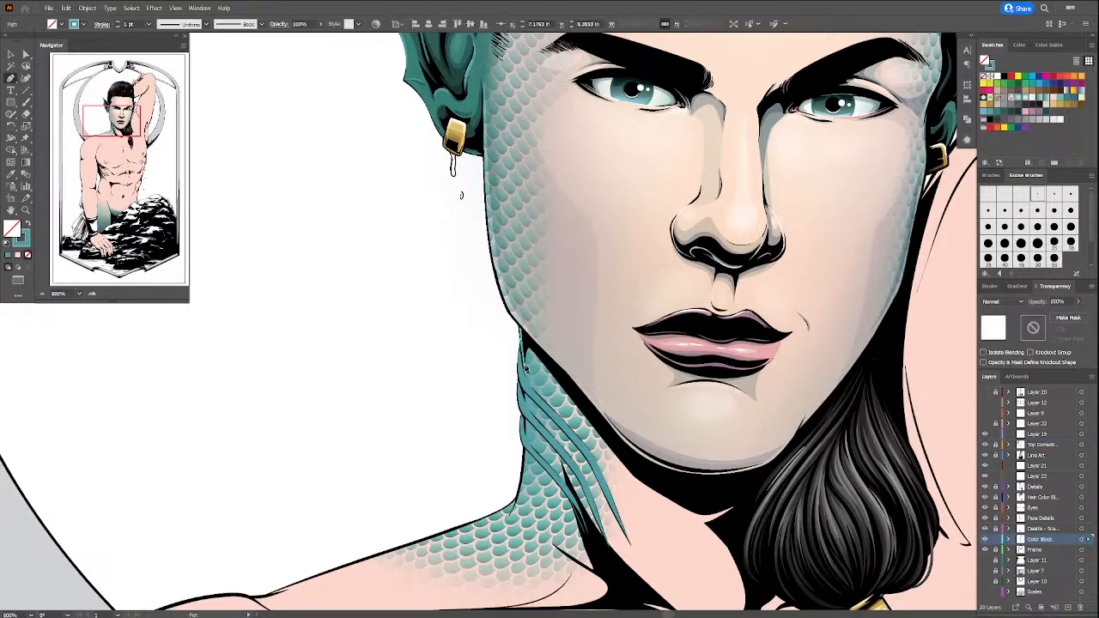
pyautogui.moveTo(526, 374); pyautogui.dragTo(557, 413)
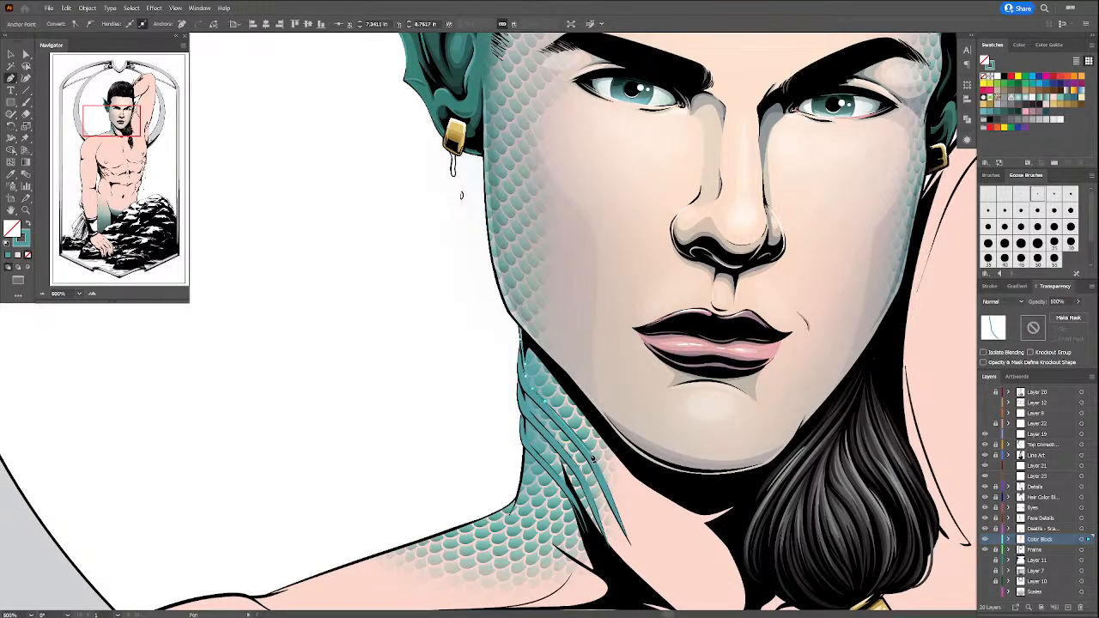
pyautogui.hotkey('ctrl', 'z')
pyautogui.hotkey('ctrl', 'z')
# Step: Draw a Pen path for the under-jaw shadow from the neck's outer corner down the throat and around the hollow between the collarbones
pyautogui.moveTo(524, 363); pyautogui.dragTo(681, 426)
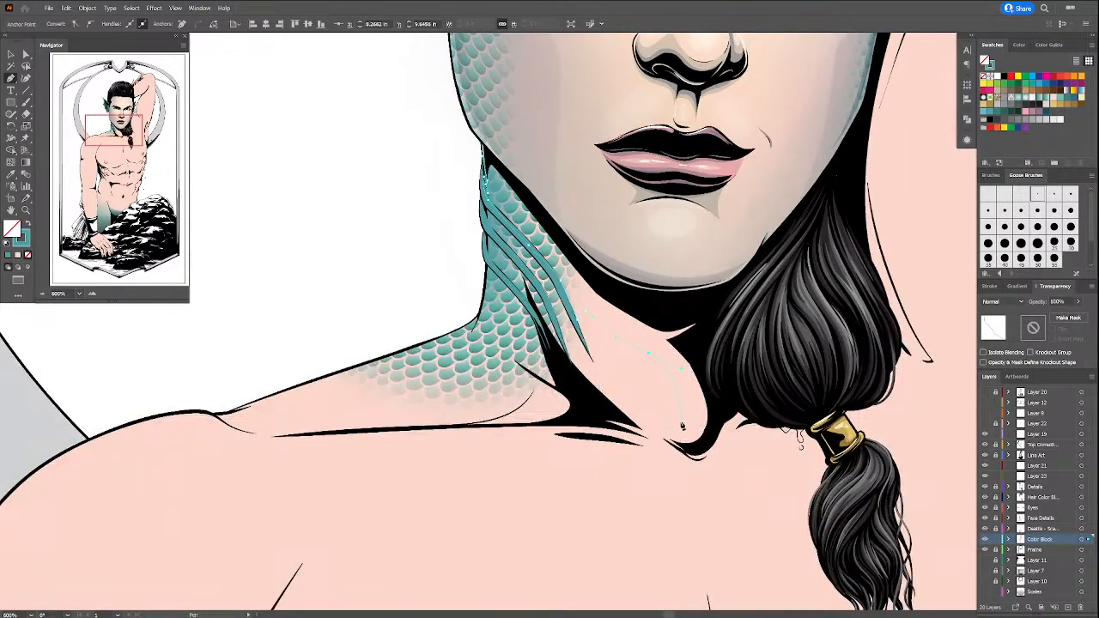
pyautogui.click(675, 435)
pyautogui.click(700, 431)
pyautogui.click(671, 444)
pyautogui.click(704, 460)
pyautogui.click(706, 460)
pyautogui.click(726, 430)
pyautogui.click(745, 416)
pyautogui.click(726, 403)
# Step: Carry the shadow path up beside the braid and close it along the underside of the jaw
pyautogui.click(708, 393)
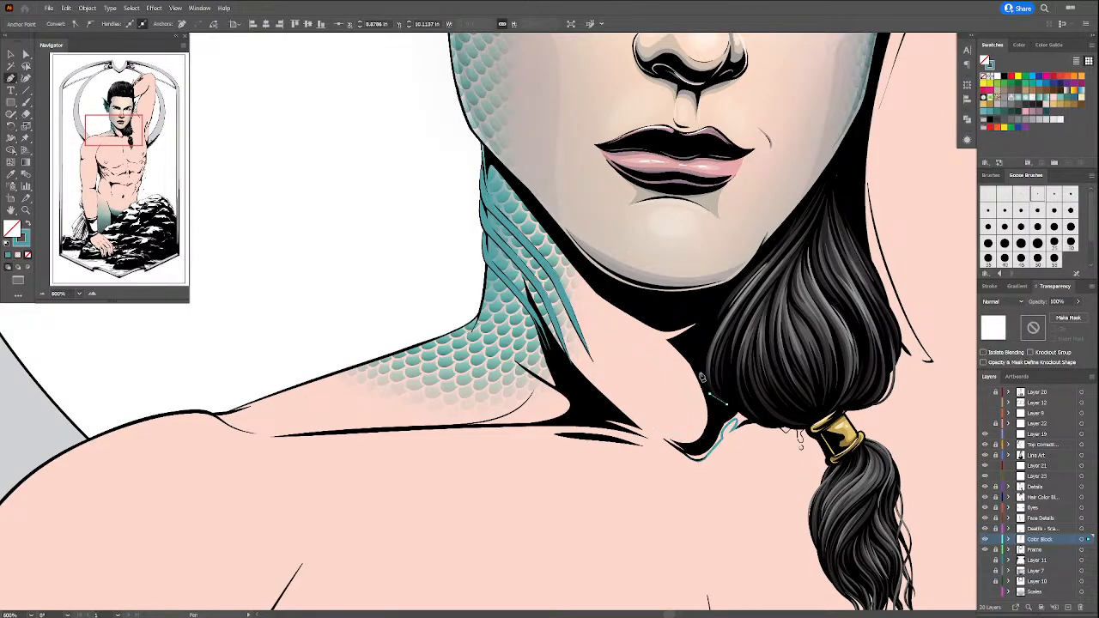
pyautogui.click(699, 370)
pyautogui.click(695, 347)
pyautogui.click(706, 323)
pyautogui.press('space')
pyautogui.moveTo(695, 447); pyautogui.dragTo(704, 607)
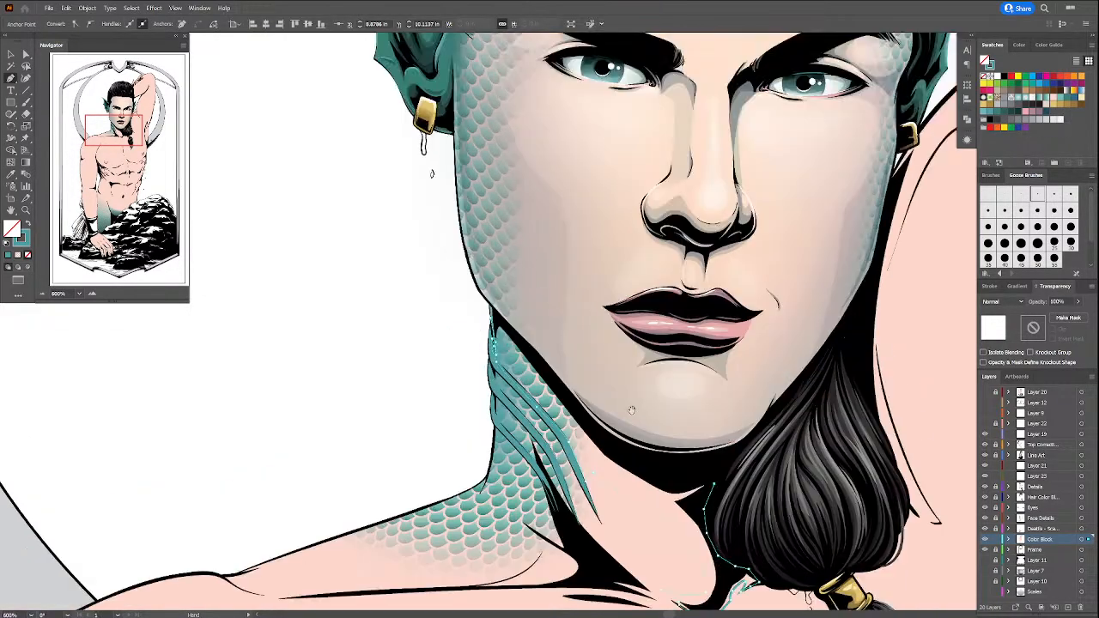
pyautogui.click(678, 466)
pyautogui.click(606, 440)
pyautogui.click(545, 369)
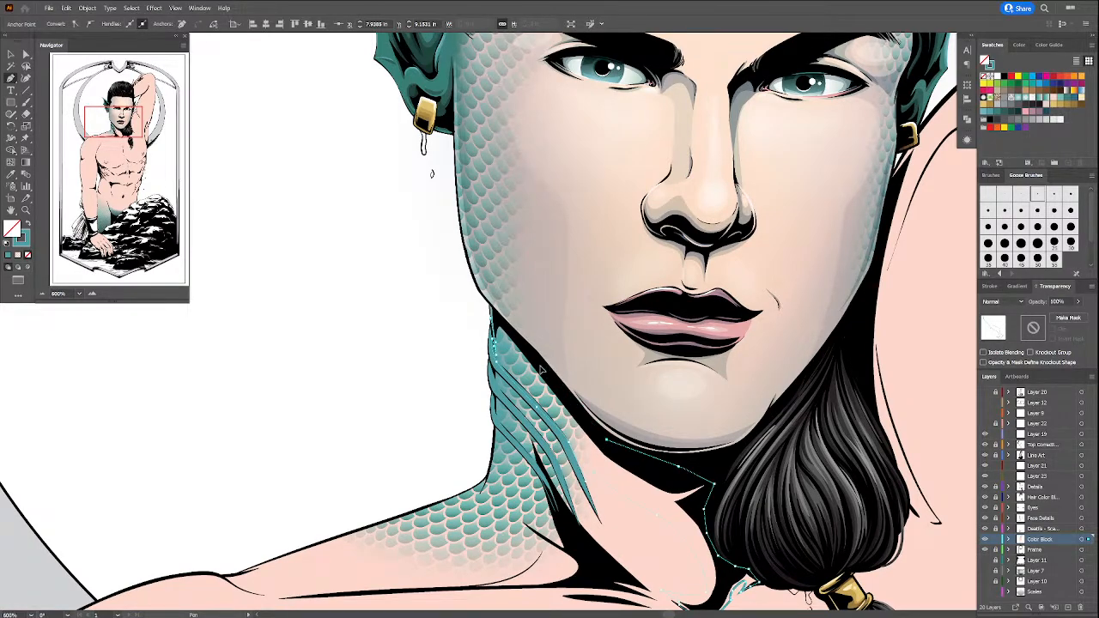
pyautogui.click(492, 307)
# Step: Give the under-jaw shadow a teal fill without stroke, move it to Layer 21 and set it to Multiply at 34% opacity
pyautogui.hotkey('shift', 'x')
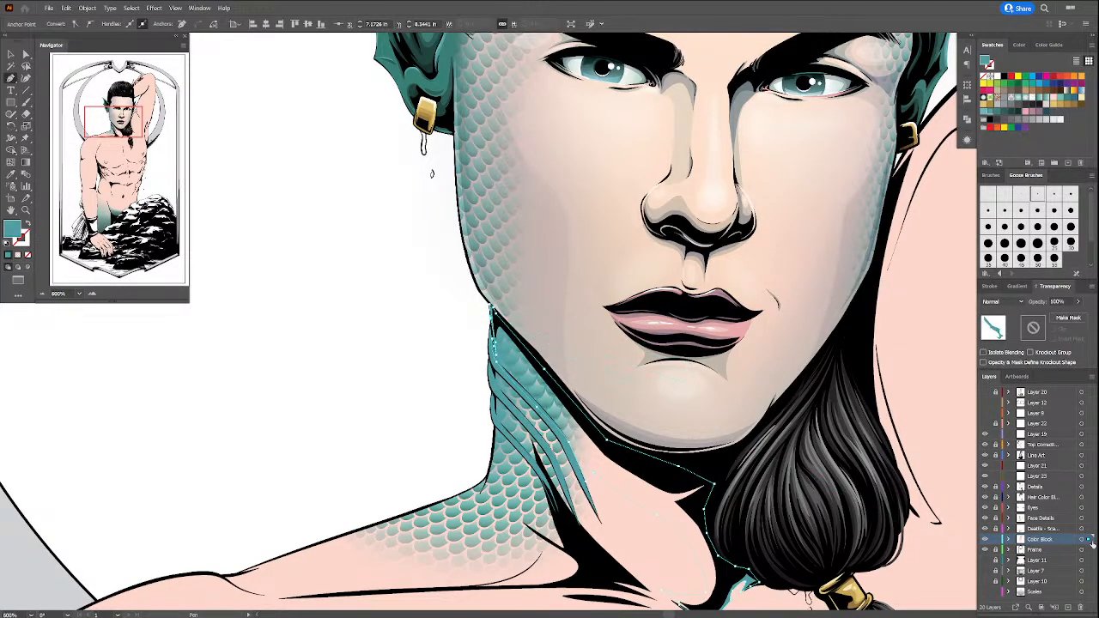
pyautogui.moveTo(1089, 470); pyautogui.dragTo(1089, 466)
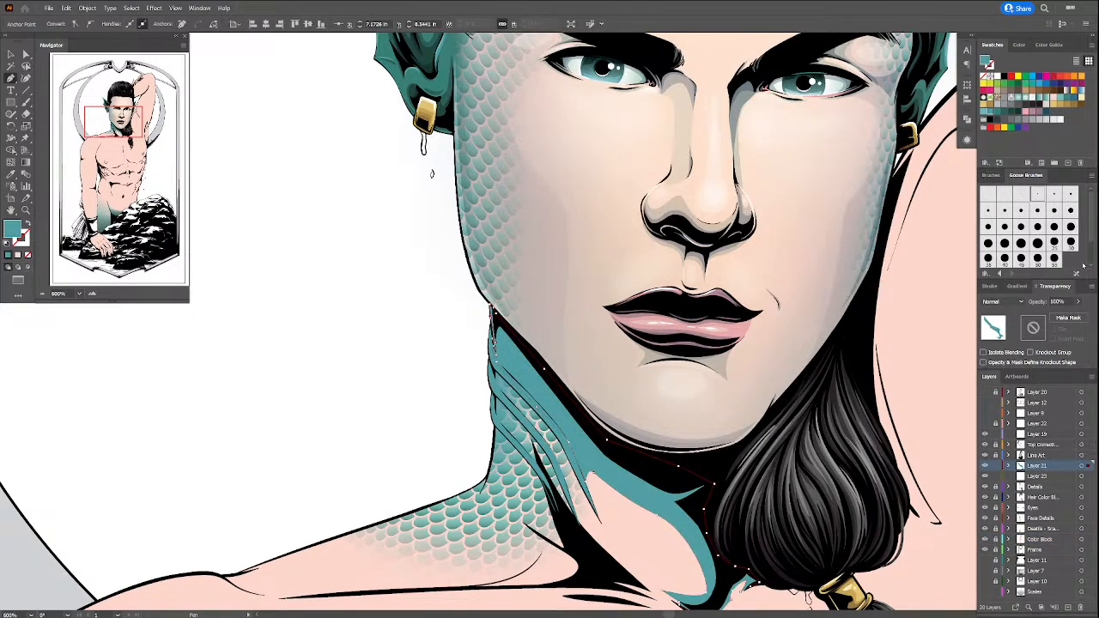
pyautogui.click(1003, 301)
pyautogui.click(1003, 326)
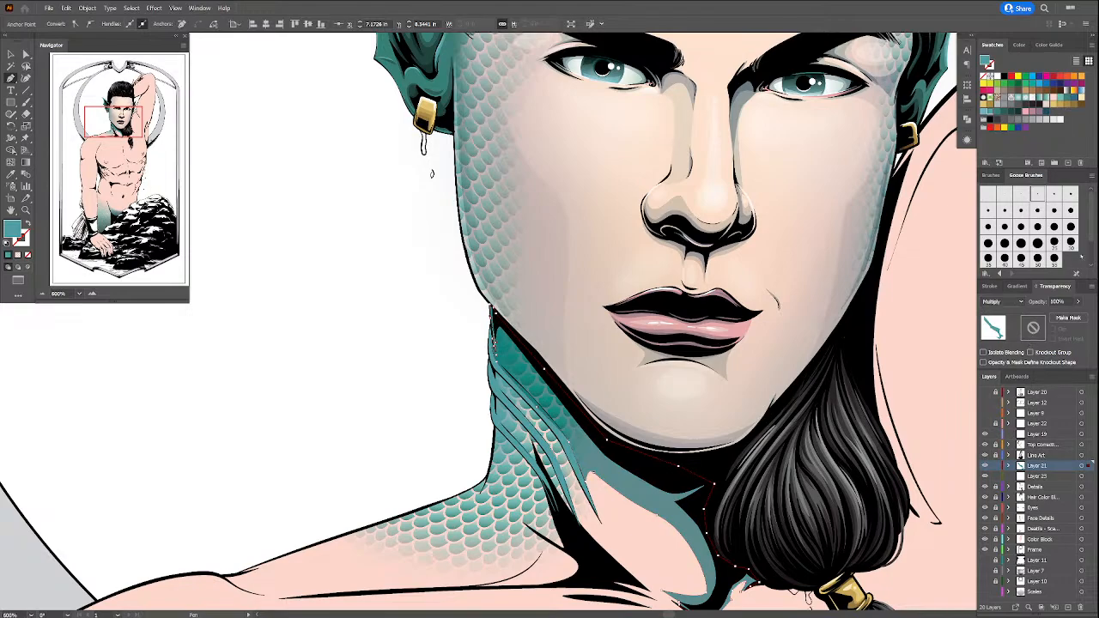
pyautogui.click(1078, 301)
pyautogui.moveTo(1080, 314); pyautogui.dragTo(1052, 314)
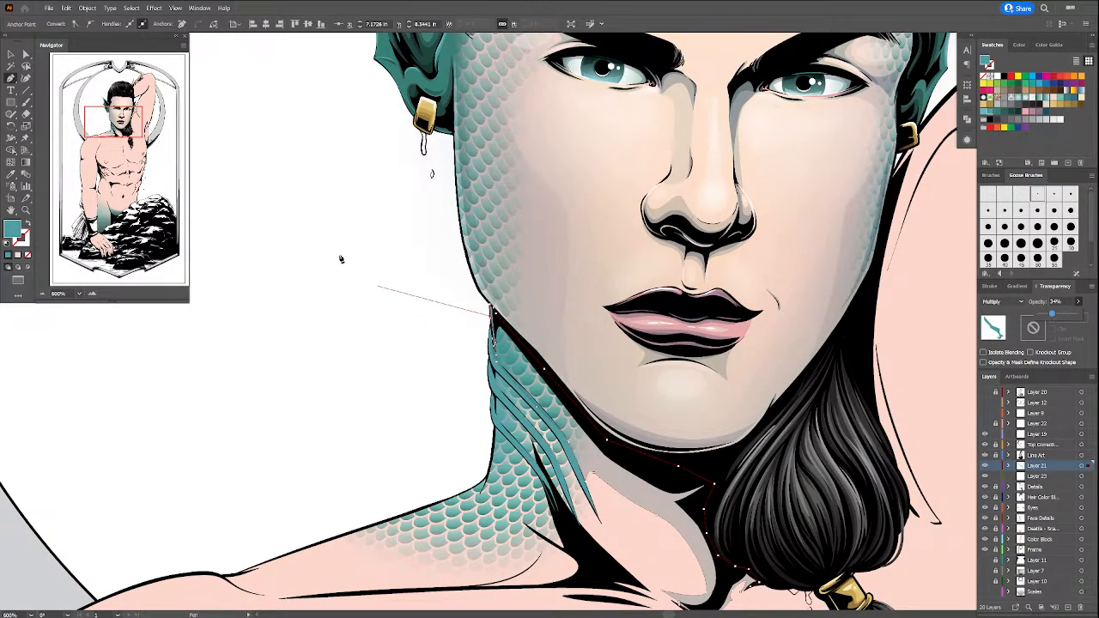
# Step: Adjust the under-jaw shadow's edge slightly on the neck and deselect it
pyautogui.click(26, 54)
pyautogui.moveTo(570, 445); pyautogui.dragTo(567, 443)
pyautogui.click(404, 403)
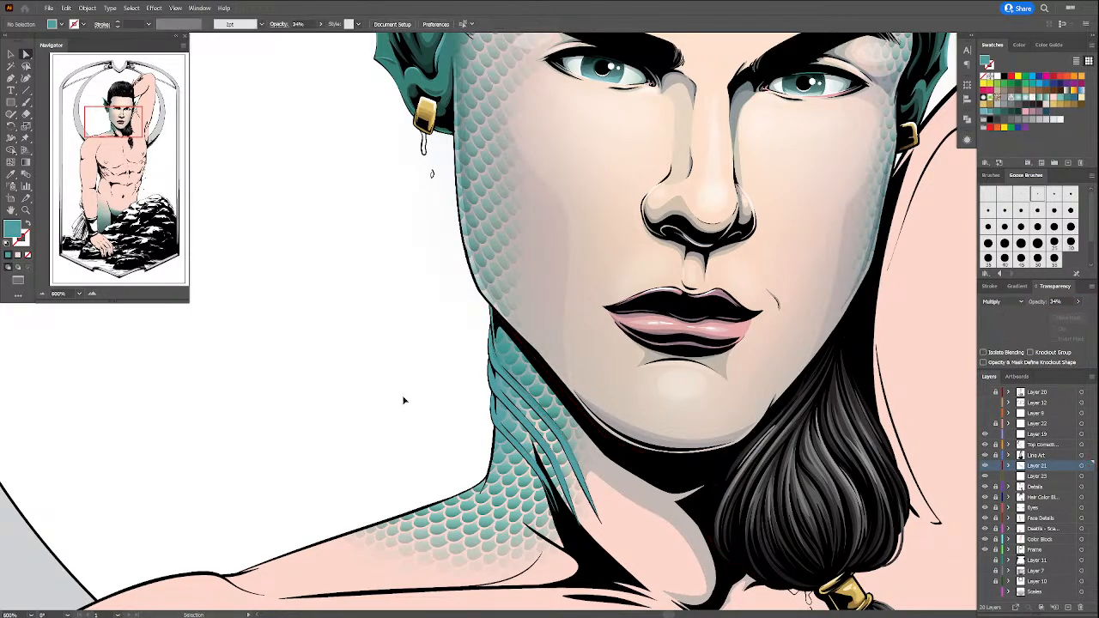
# Step: Start a teal-filled Pen shape on Layer 21, tracing the neck's outer edge from the jaw corner down onto the shoulder line
pyautogui.press('p')
pyautogui.click(490, 304)
pyautogui.moveTo(490, 325); pyautogui.dragTo(492, 429)
pyautogui.moveTo(489, 474); pyautogui.dragTo(467, 497)
pyautogui.click(452, 498)
pyautogui.click(440, 506)
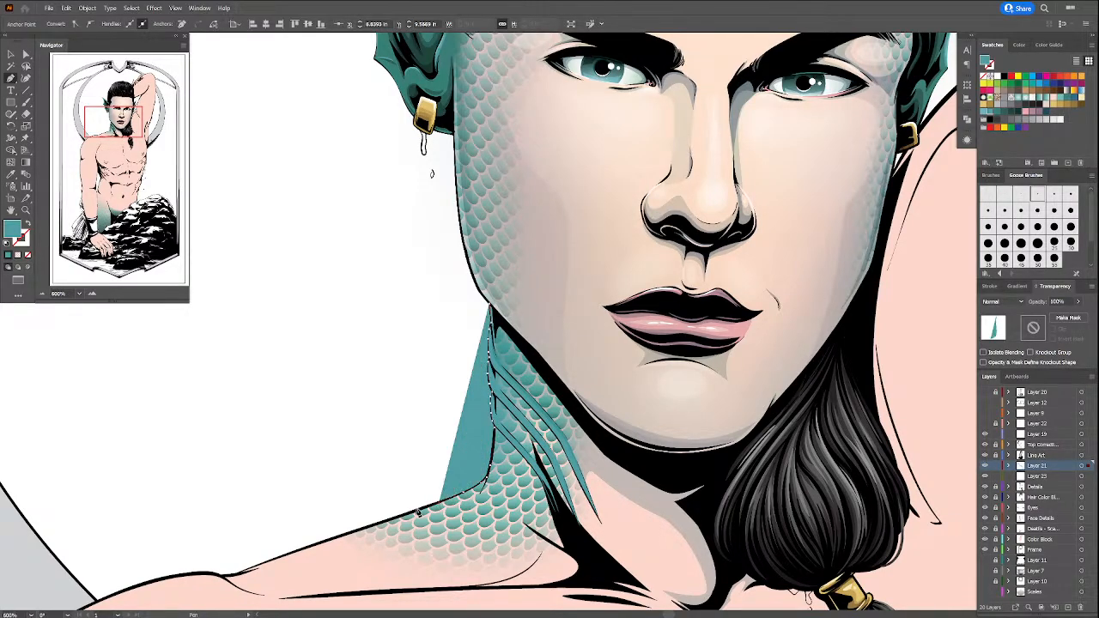
pyautogui.click(418, 511)
pyautogui.click(352, 531)
# Step: Continue the teal neck shape's path down along the shoulder line to the start of the collarbone crease
pyautogui.moveTo(369, 579); pyautogui.dragTo(583, 493)
pyautogui.click(527, 461)
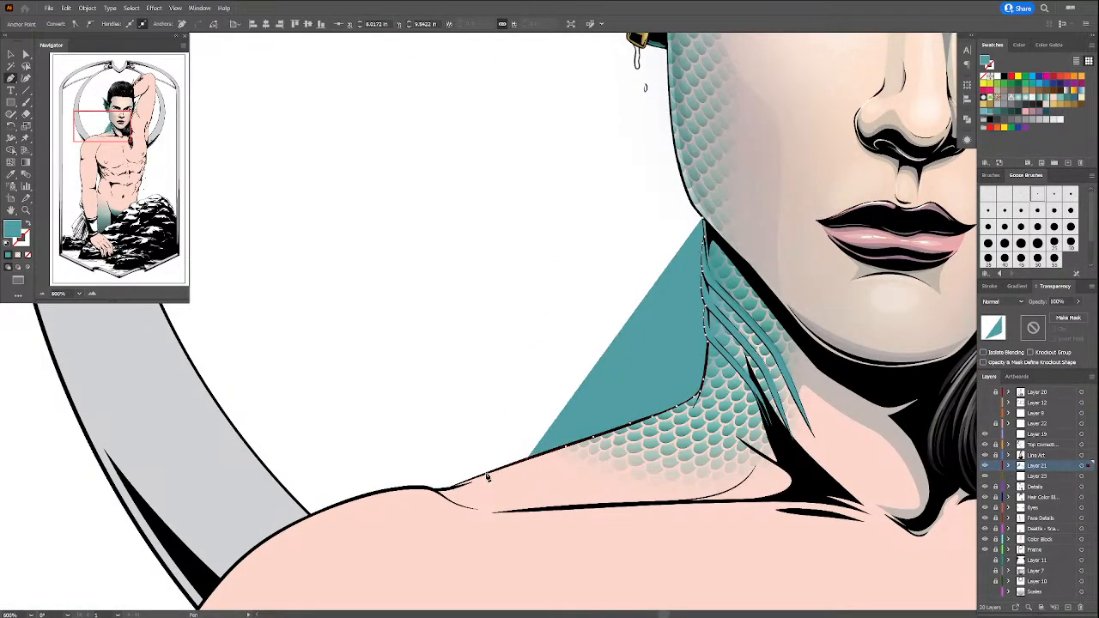
pyautogui.click(460, 484)
pyautogui.click(448, 488)
pyautogui.click(437, 489)
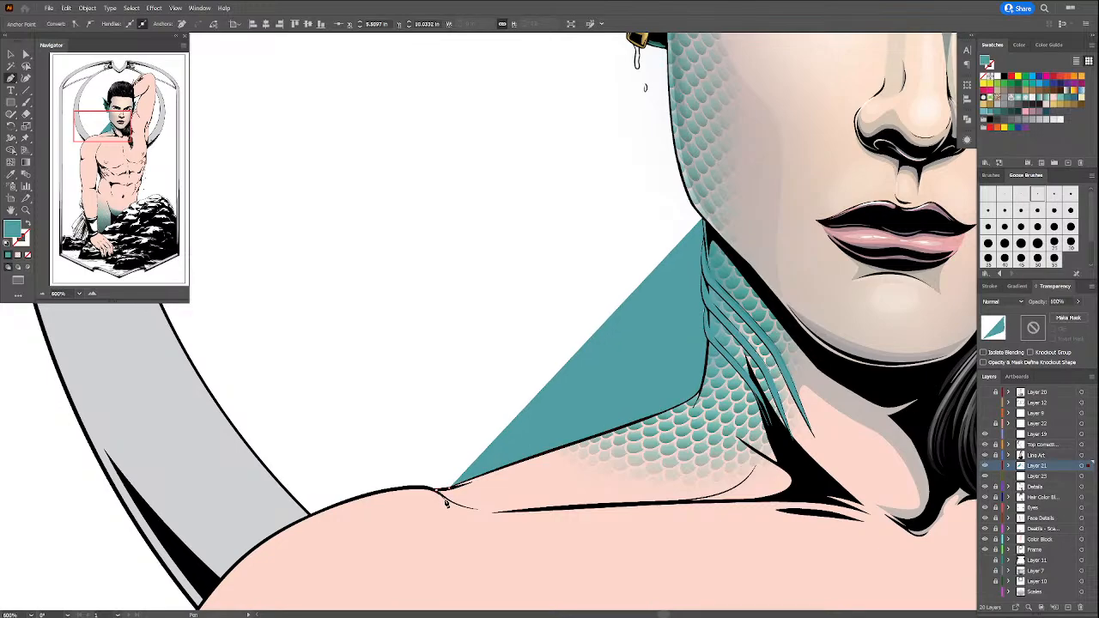
# Step: Turn the neck shape's path around the shoulder crease and run it along the collarbone line toward the throat
pyautogui.click(447, 497)
pyautogui.click(463, 510)
pyautogui.click(484, 512)
pyautogui.click(517, 513)
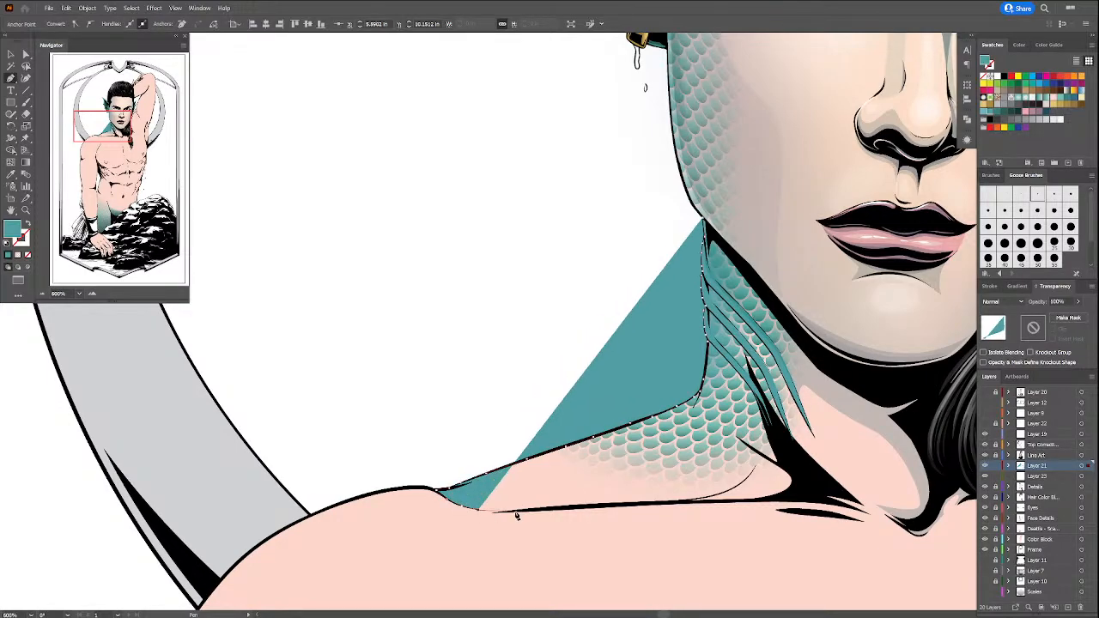
pyautogui.click(641, 504)
pyautogui.click(761, 502)
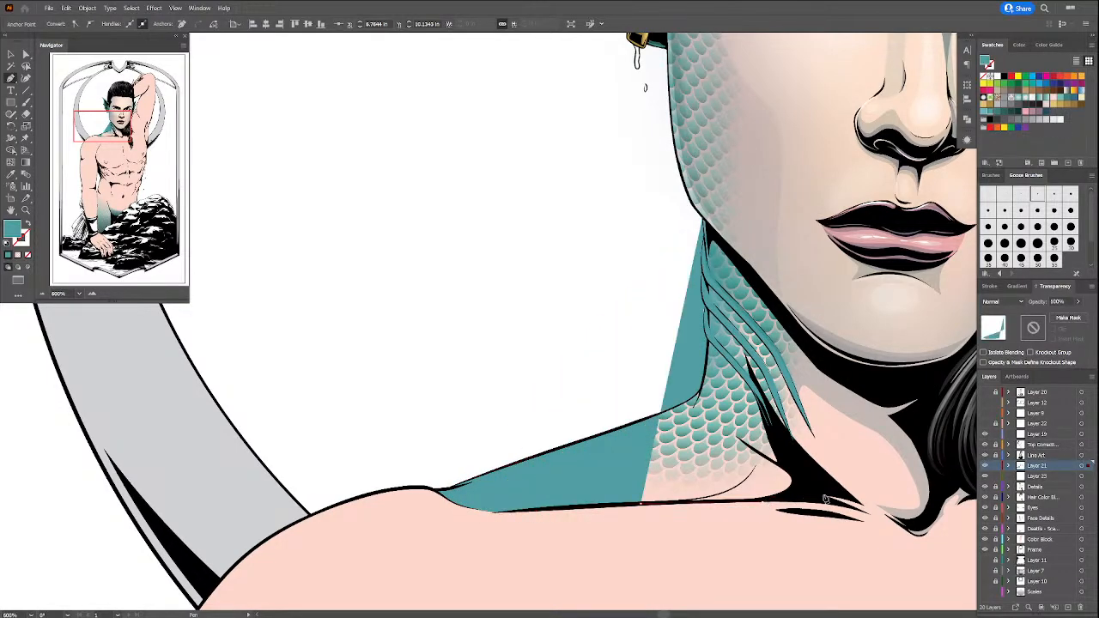
# Step: Carry the neck shape's path around the throat notch, up beside the braid, and close it along the underside of the jaw
pyautogui.moveTo(729, 515); pyautogui.dragTo(495, 502)
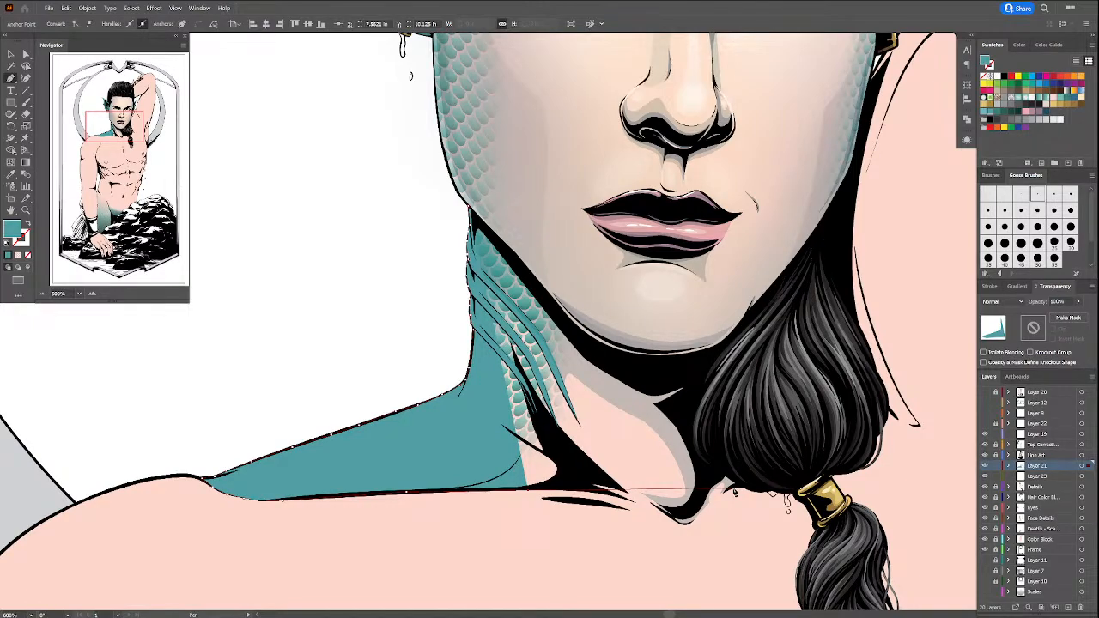
pyautogui.moveTo(629, 501); pyautogui.dragTo(696, 518)
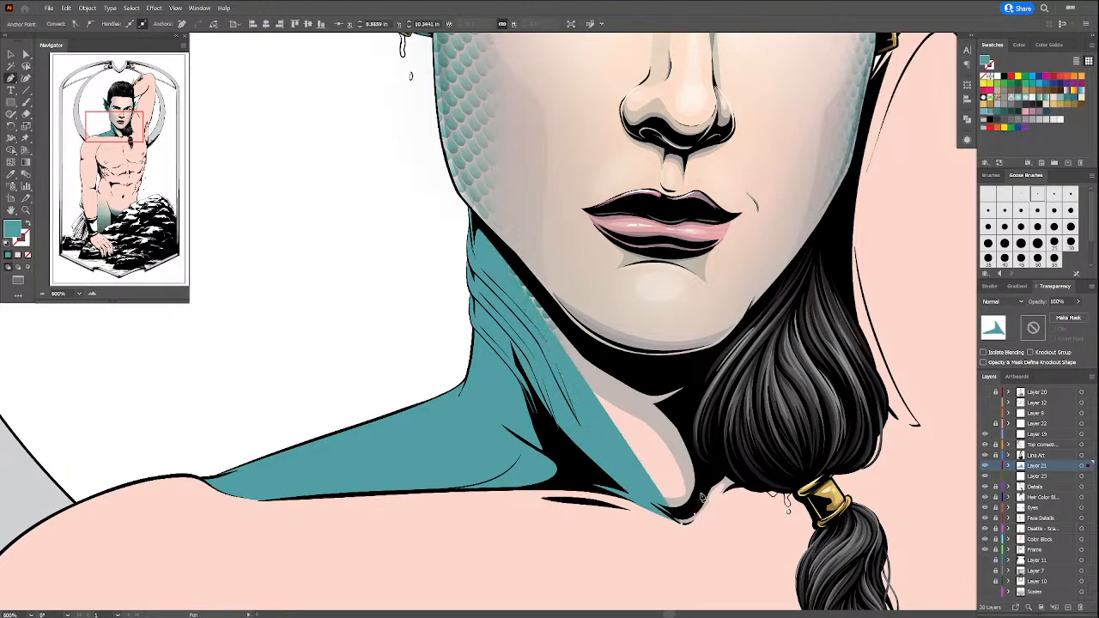
pyautogui.moveTo(699, 457); pyautogui.dragTo(686, 435)
pyautogui.click(643, 368)
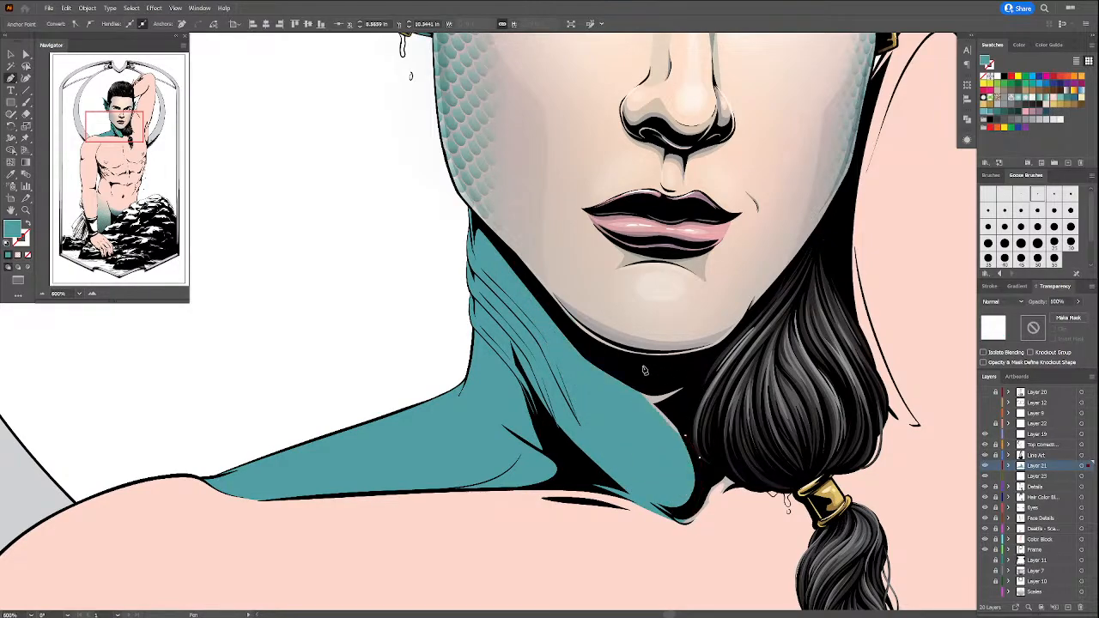
pyautogui.click(625, 367)
pyautogui.click(578, 341)
pyautogui.click(540, 295)
pyautogui.click(500, 243)
pyautogui.click(470, 207)
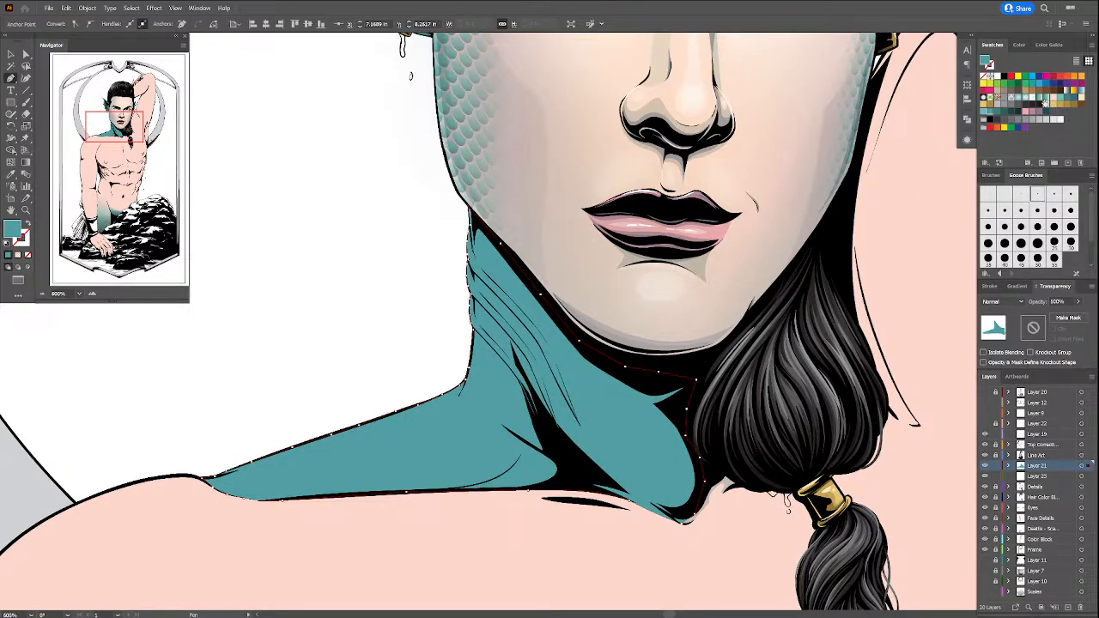
# Step: Fill the closed neck shape with a linear gradient running from a 0% opacity stop to a blue stop
pyautogui.click(1019, 286)
pyautogui.click(1053, 371)
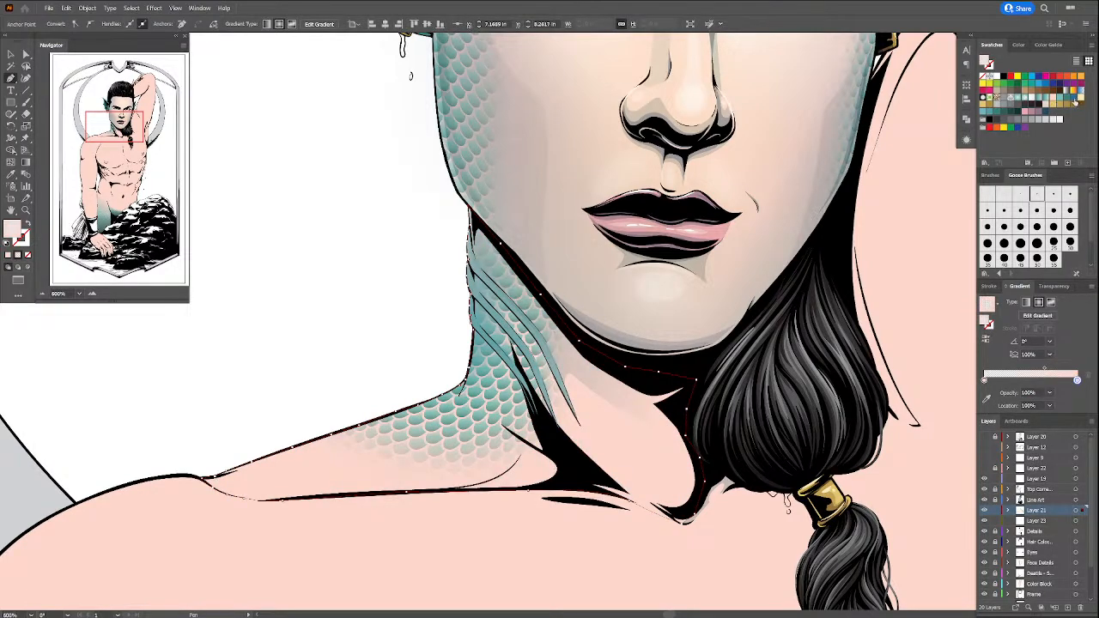
pyautogui.click(984, 378)
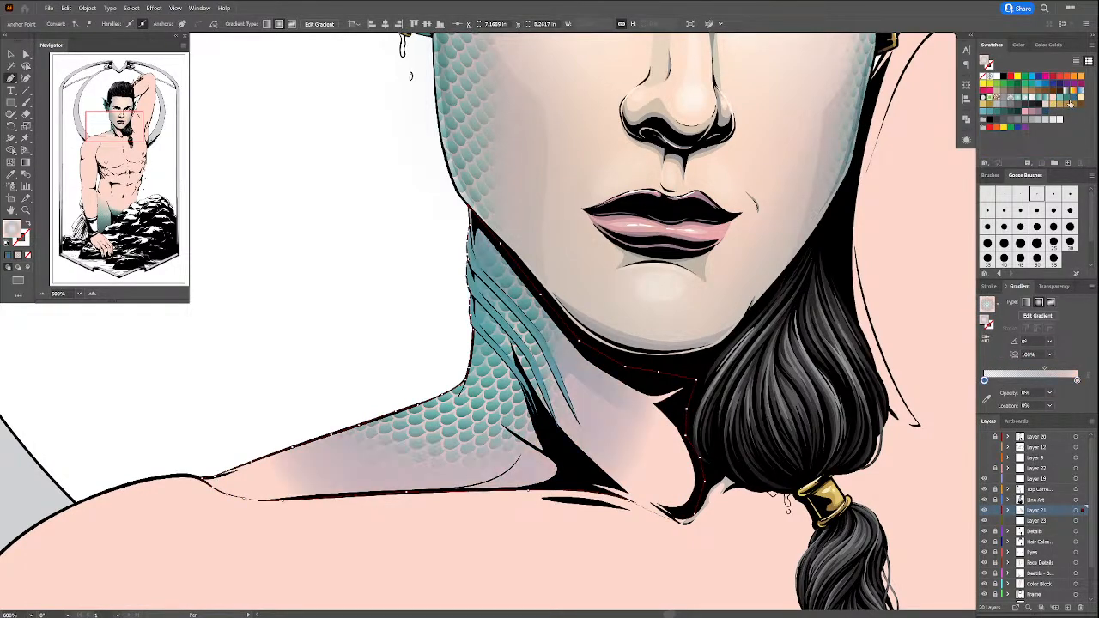
pyautogui.moveTo(1078, 381); pyautogui.dragTo(1077, 380)
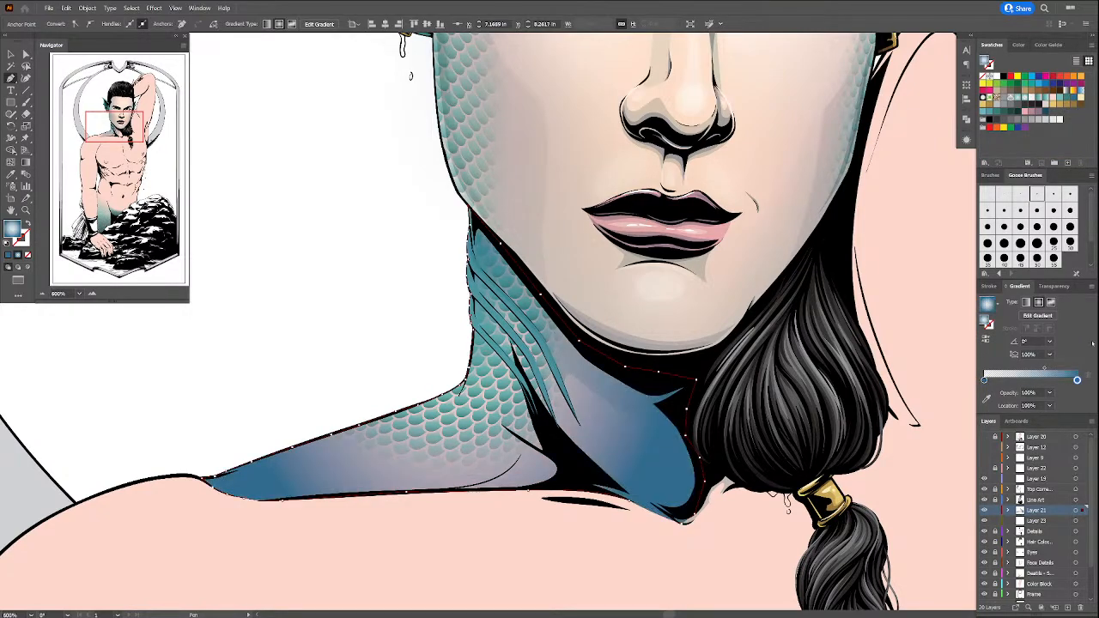
pyautogui.click(1025, 302)
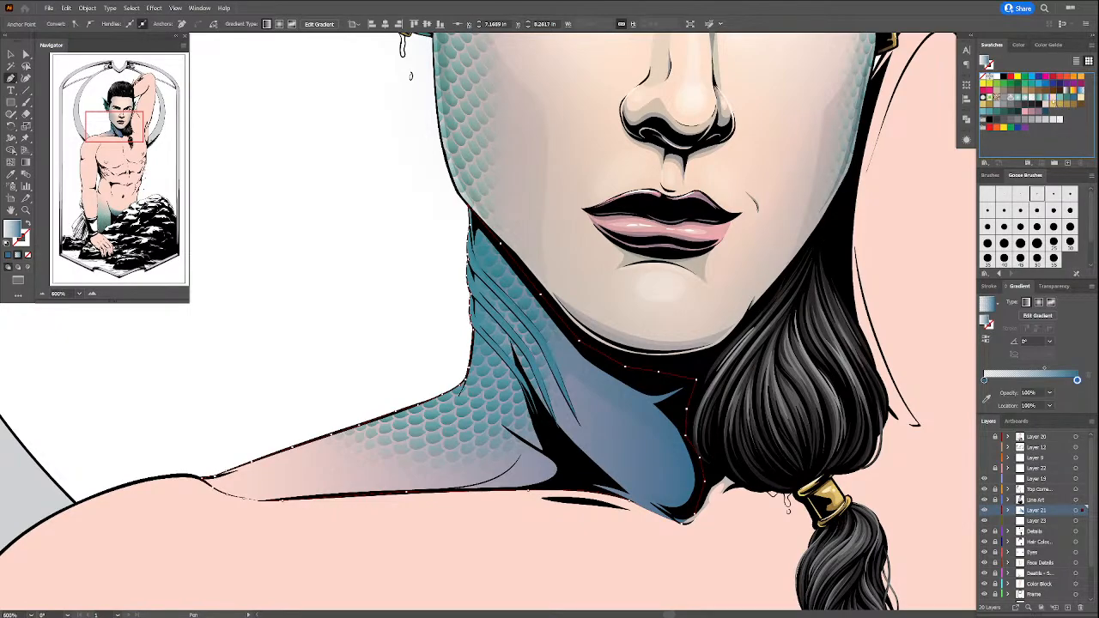
pyautogui.moveTo(1053, 102); pyautogui.dragTo(1054, 103)
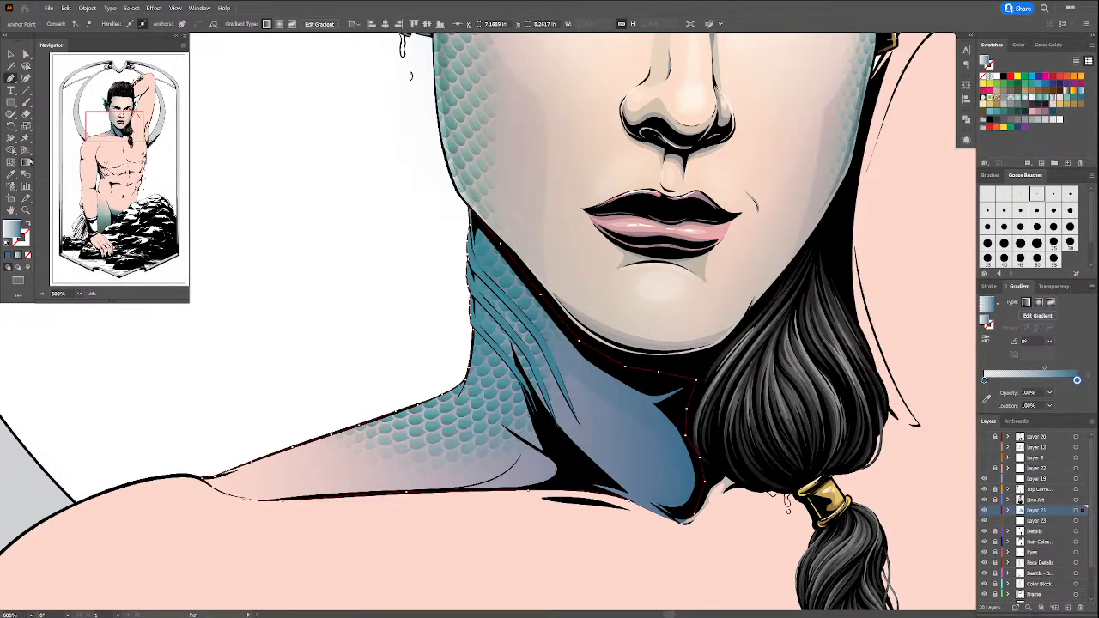
# Step: Redirect the neck shape's gradient to 90° with blue at the jaw fading out down the neck
pyautogui.click(27, 161)
pyautogui.moveTo(545, 237)
pyautogui.mouseDown()
pyautogui.moveTo(549, 404)
pyautogui.moveTo(591, 181)
pyautogui.mouseUp()
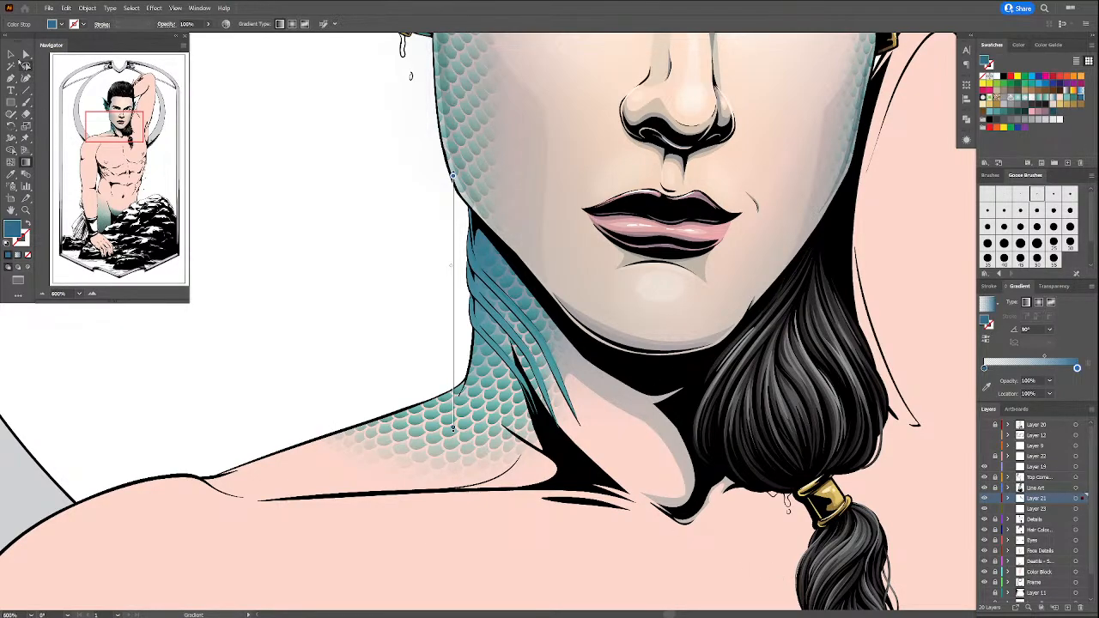
pyautogui.click(11, 55)
# Step: Draw a test square about 0.65 in wide with the blue linear gradient in the empty area beside the face and copy it below
pyautogui.moveTo(467, 326); pyautogui.dragTo(543, 414)
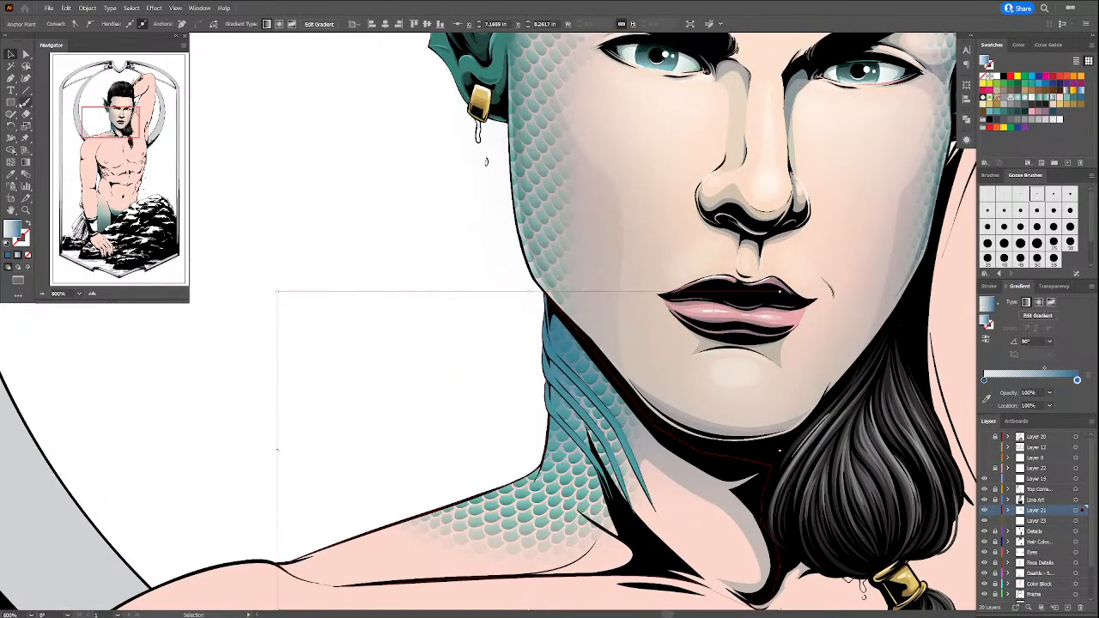
pyautogui.click(10, 103)
pyautogui.moveTo(297, 229); pyautogui.dragTo(396, 328)
pyautogui.press('a')
pyautogui.moveTo(362, 271)
pyautogui.mouseDown()
pyautogui.moveTo(349, 233)
pyautogui.moveTo(310, 190)
pyautogui.moveTo(303, 303)
pyautogui.mouseUp()
pyautogui.click(400, 296)
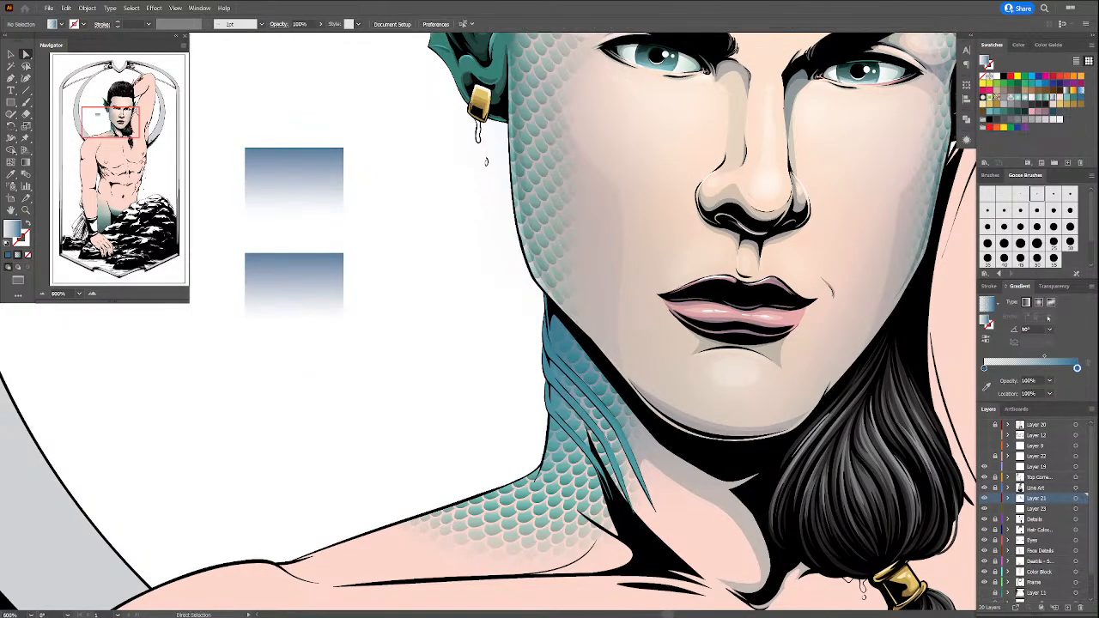
# Step: Switch the lower test square to a radial gradient and add a third copy below it with a freeform gradient
pyautogui.click(1038, 302)
pyautogui.click(291, 270)
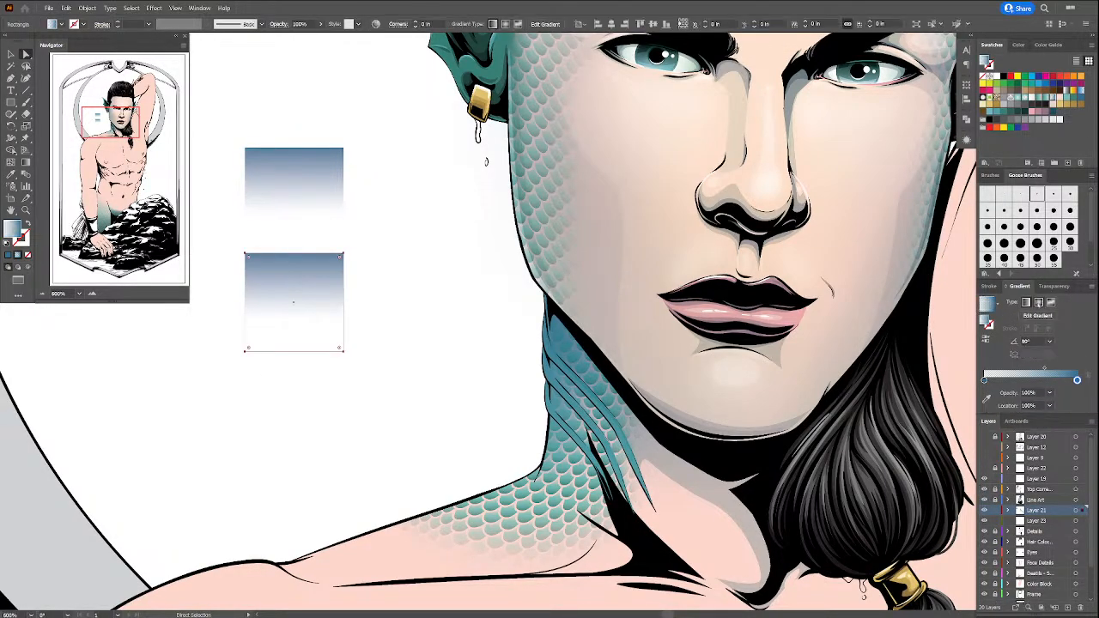
pyautogui.click(1039, 302)
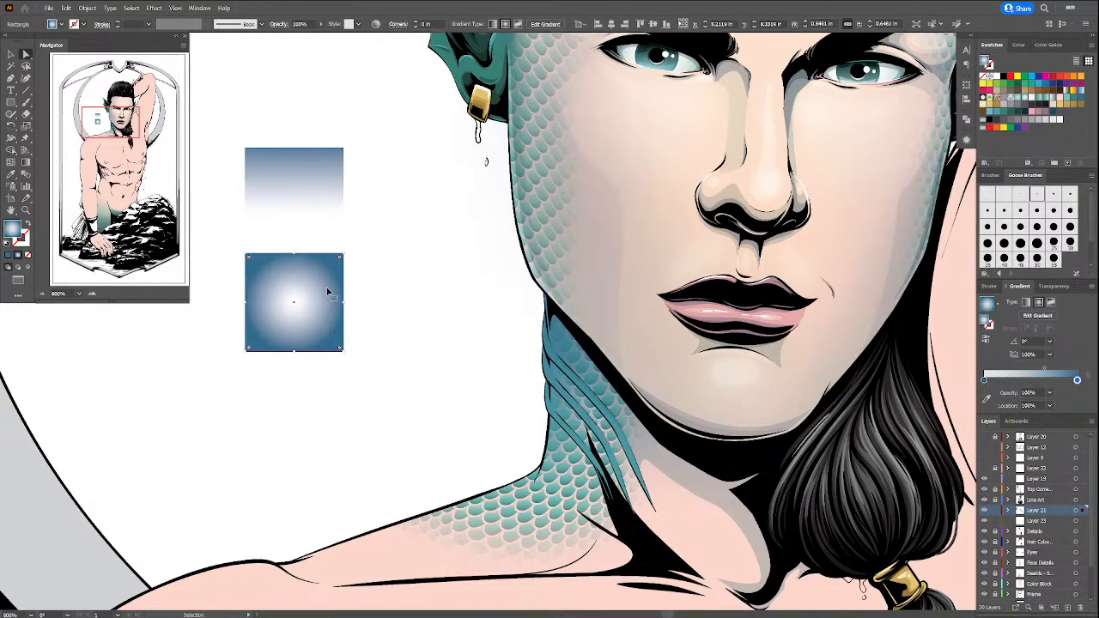
pyautogui.moveTo(329, 289); pyautogui.dragTo(327, 399)
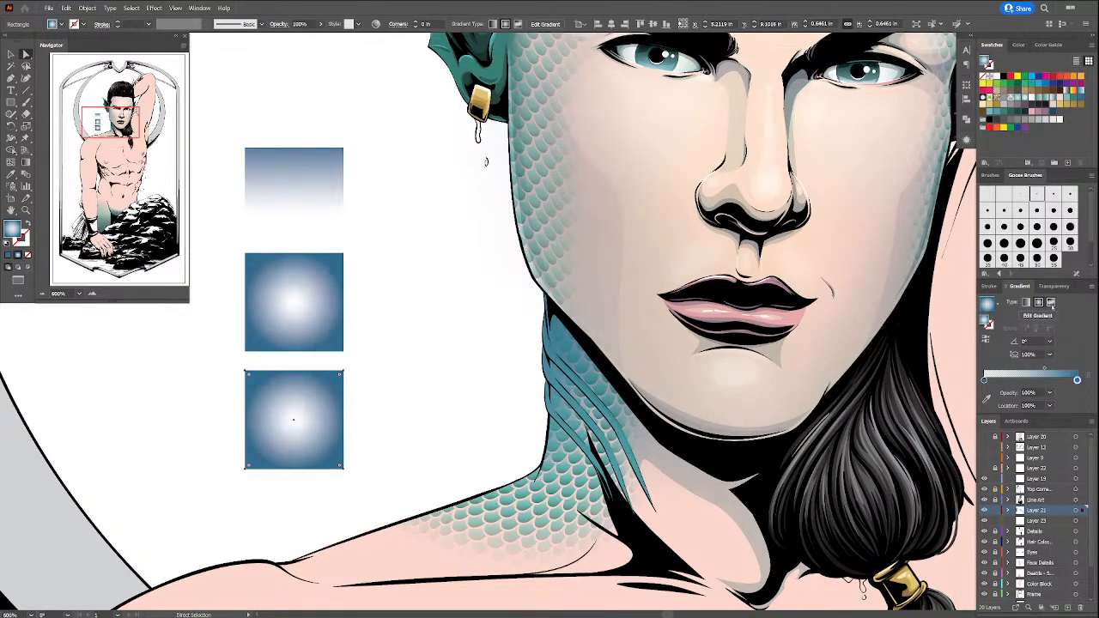
pyautogui.click(1051, 302)
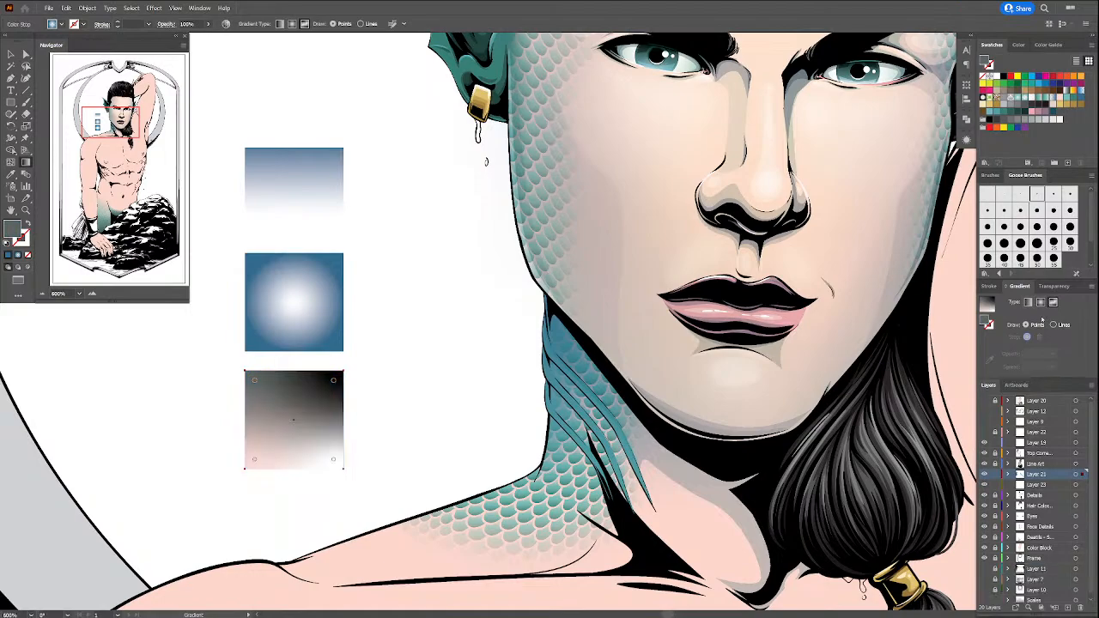
# Step: Color the freeform gradient's points light blue, teal, navy and purple, and move the purple point near the center and the light blue one lower right
pyautogui.click(255, 459)
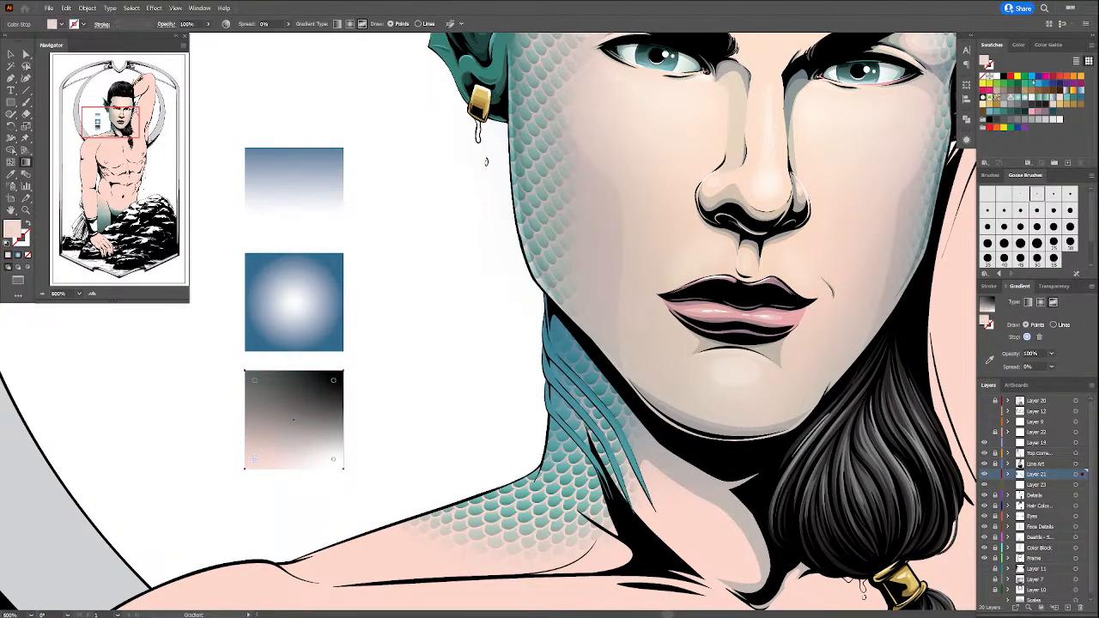
pyautogui.click(1033, 84)
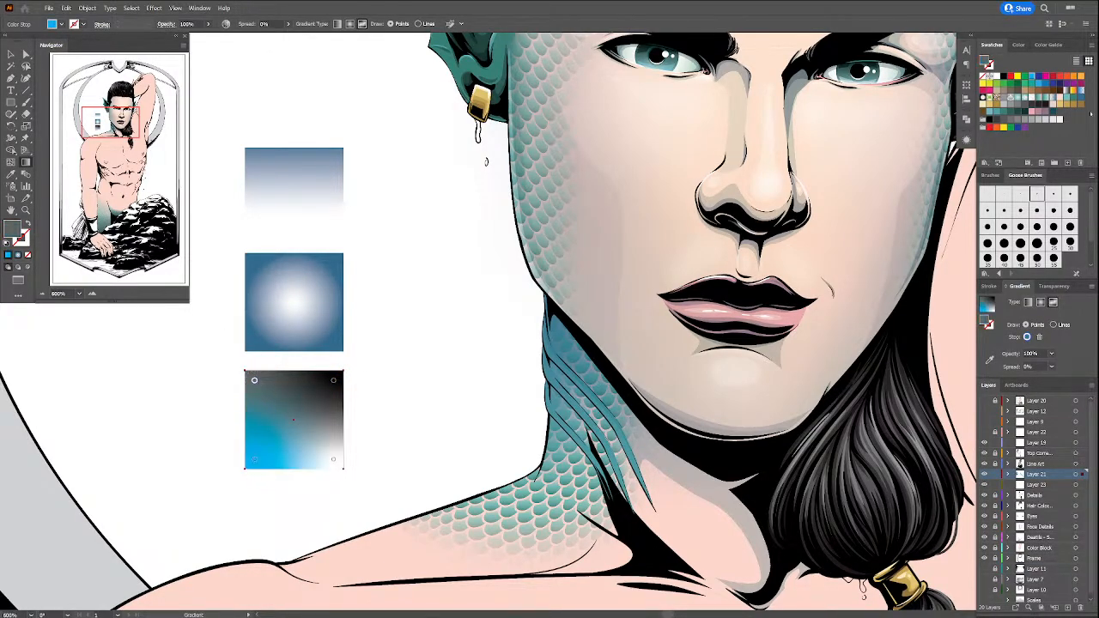
pyautogui.click(1033, 85)
pyautogui.click(333, 381)
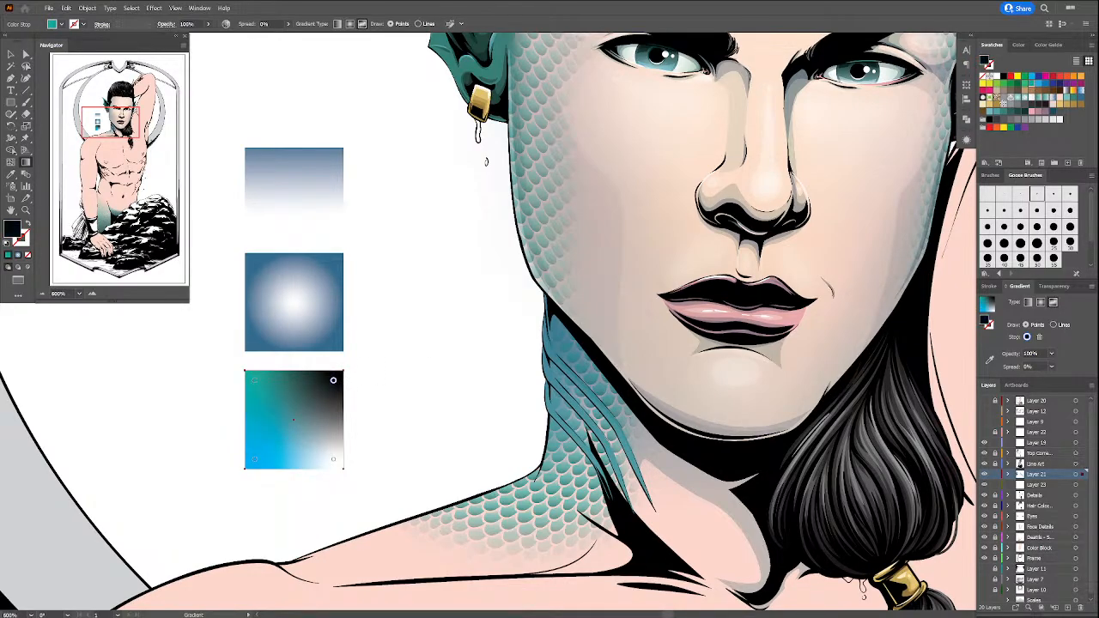
pyautogui.click(1061, 86)
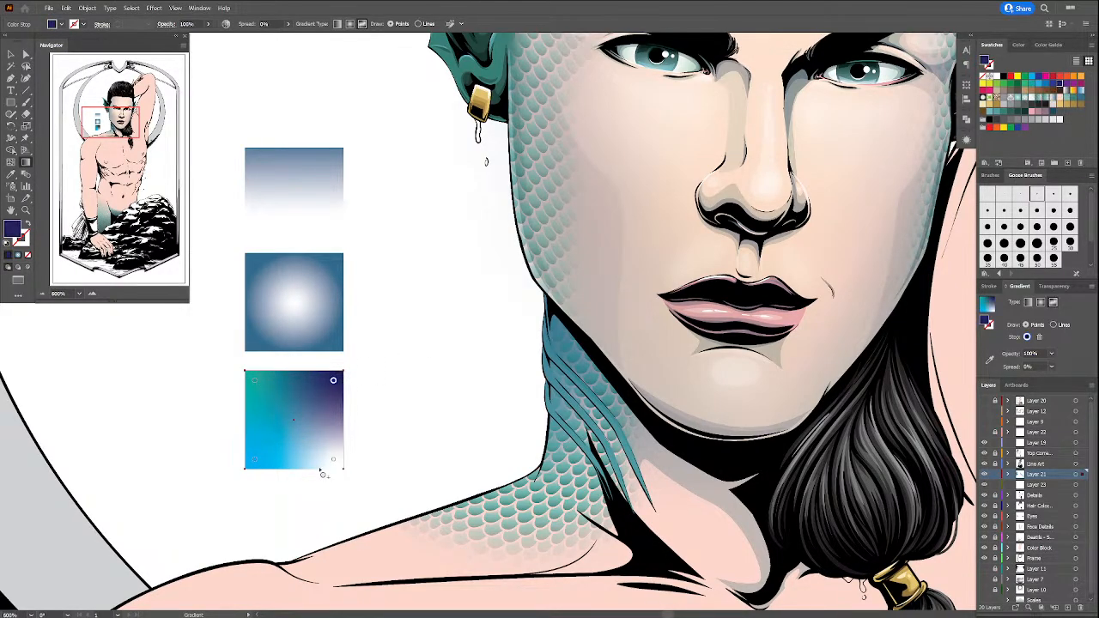
pyautogui.click(333, 461)
pyautogui.click(1064, 87)
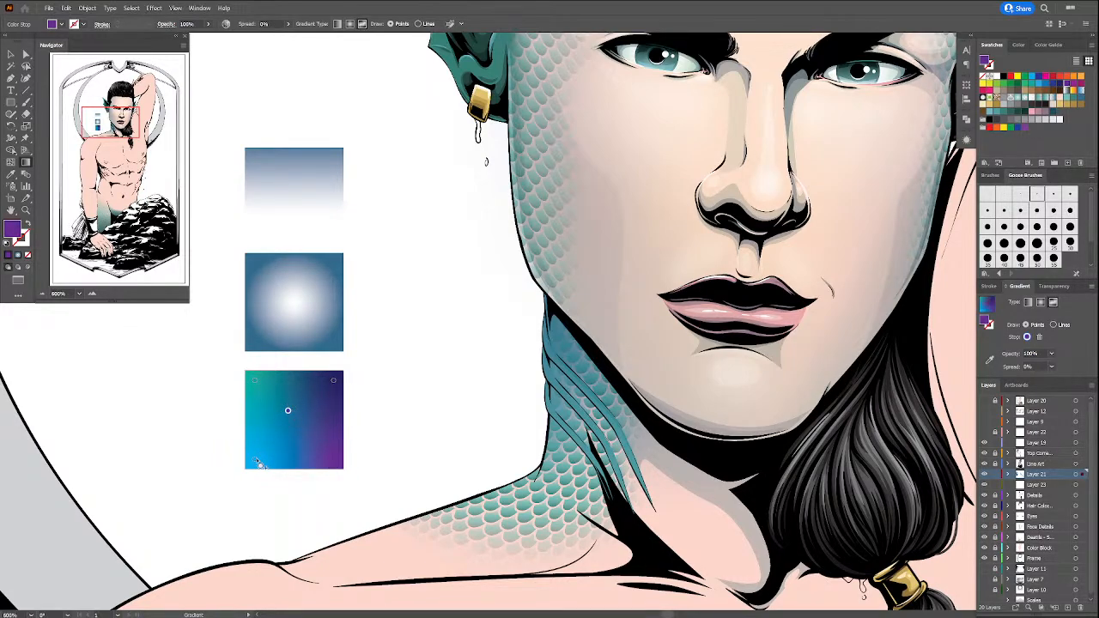
pyautogui.click(287, 410)
pyautogui.moveTo(322, 459); pyautogui.dragTo(324, 456)
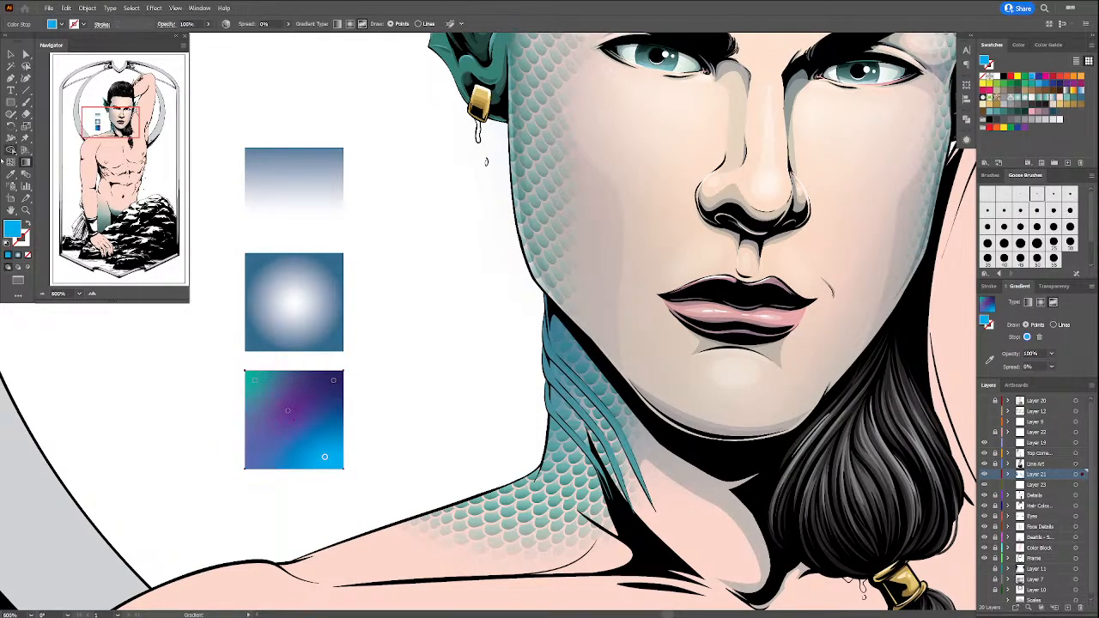
# Step: Delete all three gradient test squares from the empty area beside the face
pyautogui.press('v')
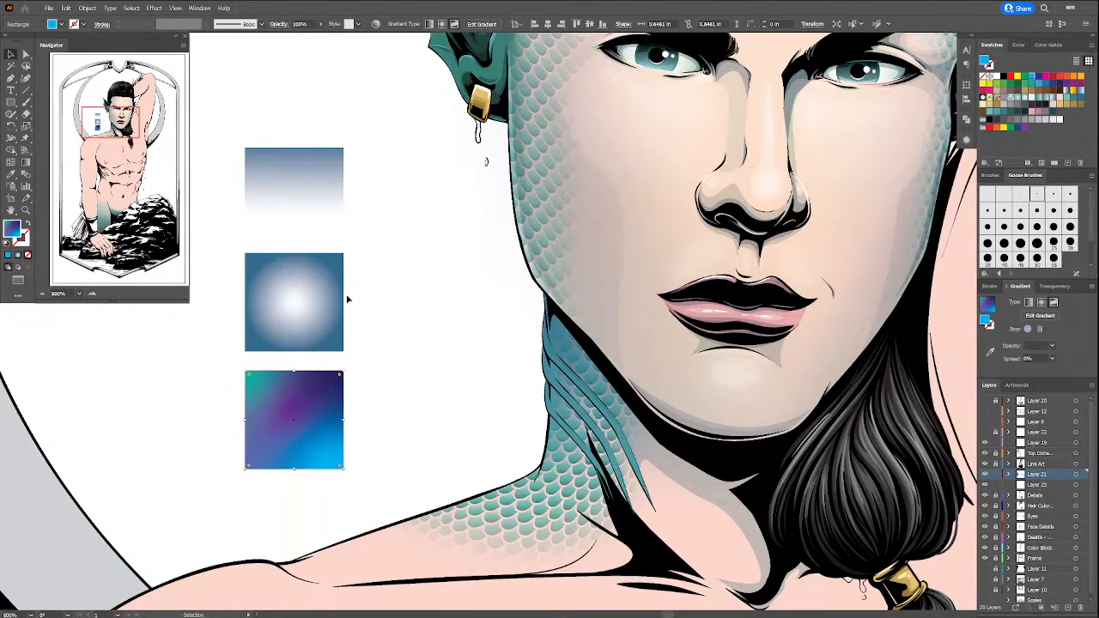
pyautogui.hotkey('ctrl', 'shift', 'a')
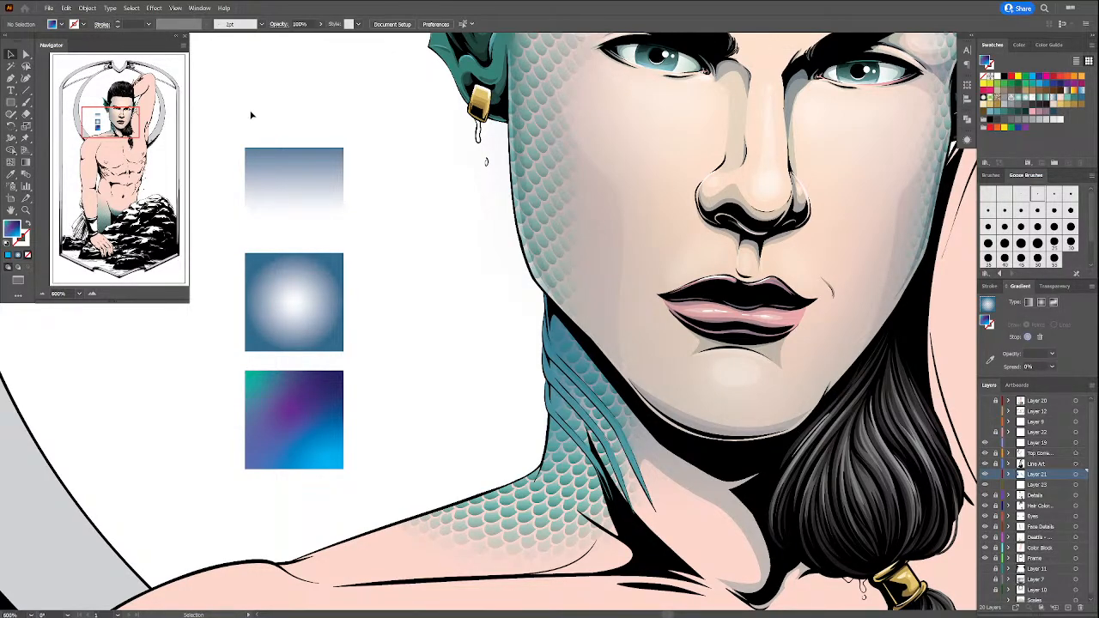
pyautogui.moveTo(255, 118); pyautogui.dragTo(317, 435)
pyautogui.press('Delete')
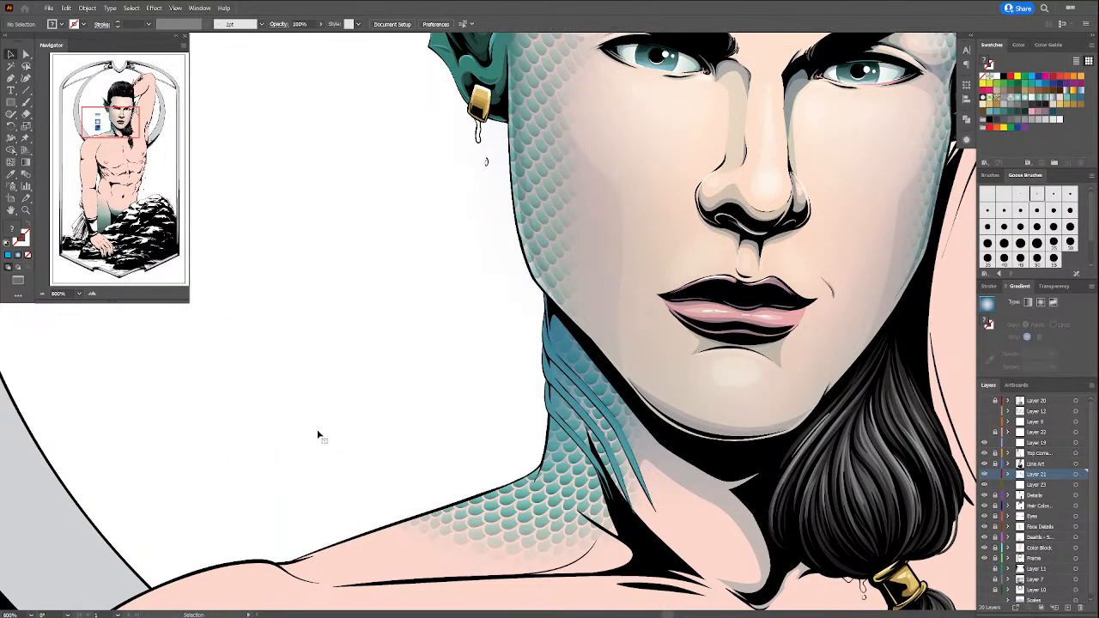
# Step: Reselect the neck shape, redraw its blue gradient vertically at 90° from the lower neck up past the jaw corner, and deselect it
pyautogui.click(667, 448)
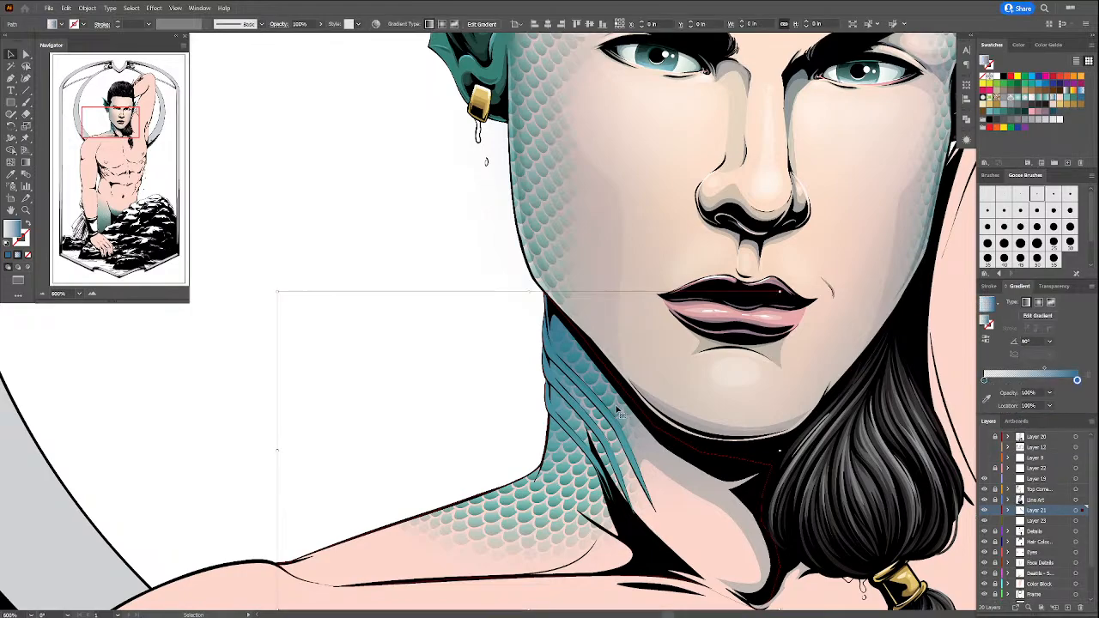
pyautogui.press('a')
pyautogui.click(435, 416)
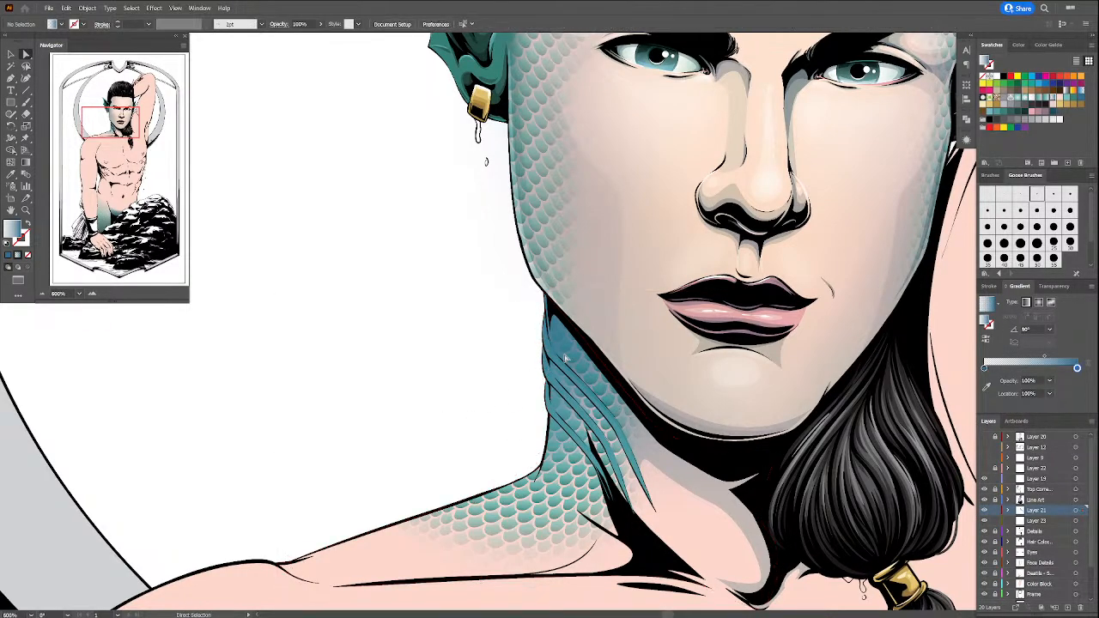
pyautogui.click(566, 358)
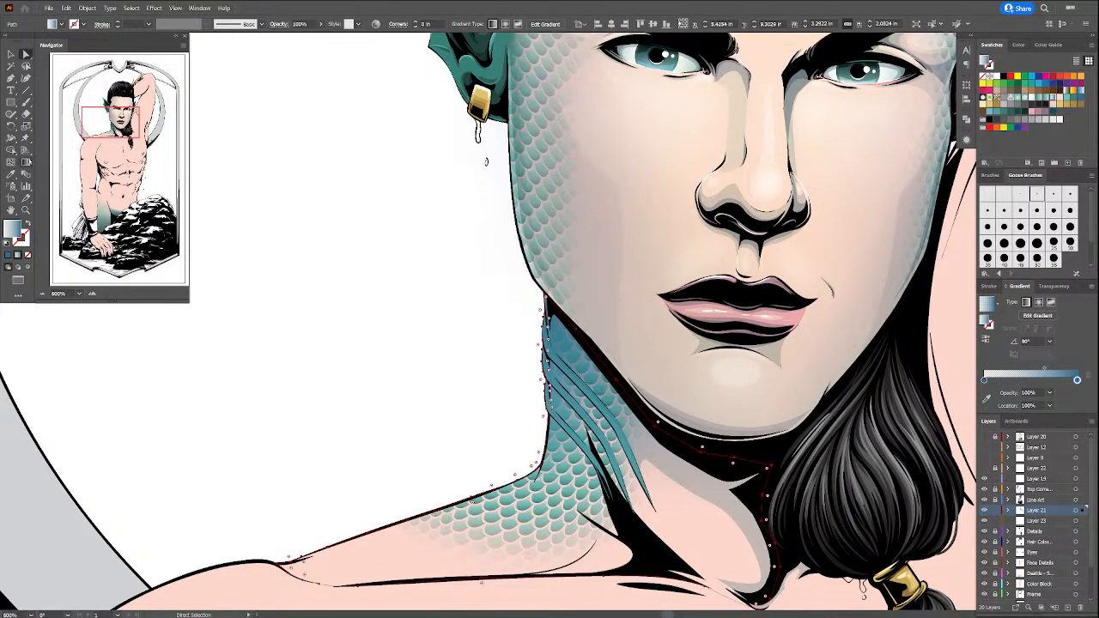
pyautogui.press('g')
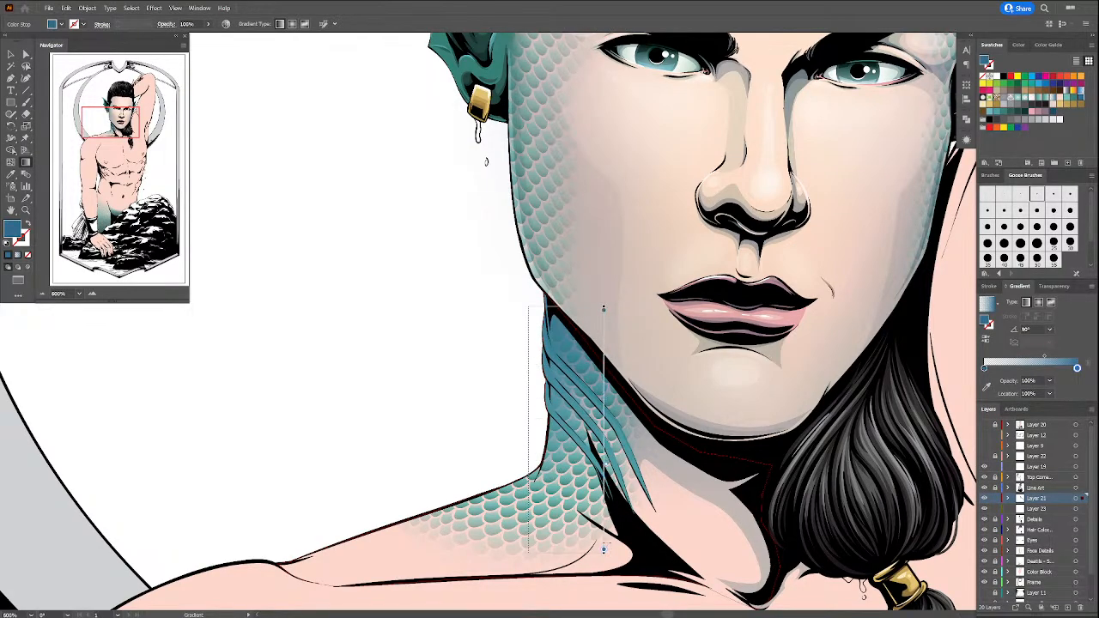
pyautogui.moveTo(605, 547)
pyautogui.mouseDown()
pyautogui.moveTo(618, 309)
pyautogui.moveTo(607, 265)
pyautogui.moveTo(622, 265)
pyautogui.mouseUp()
pyautogui.hotkey('ctrl', 'z')
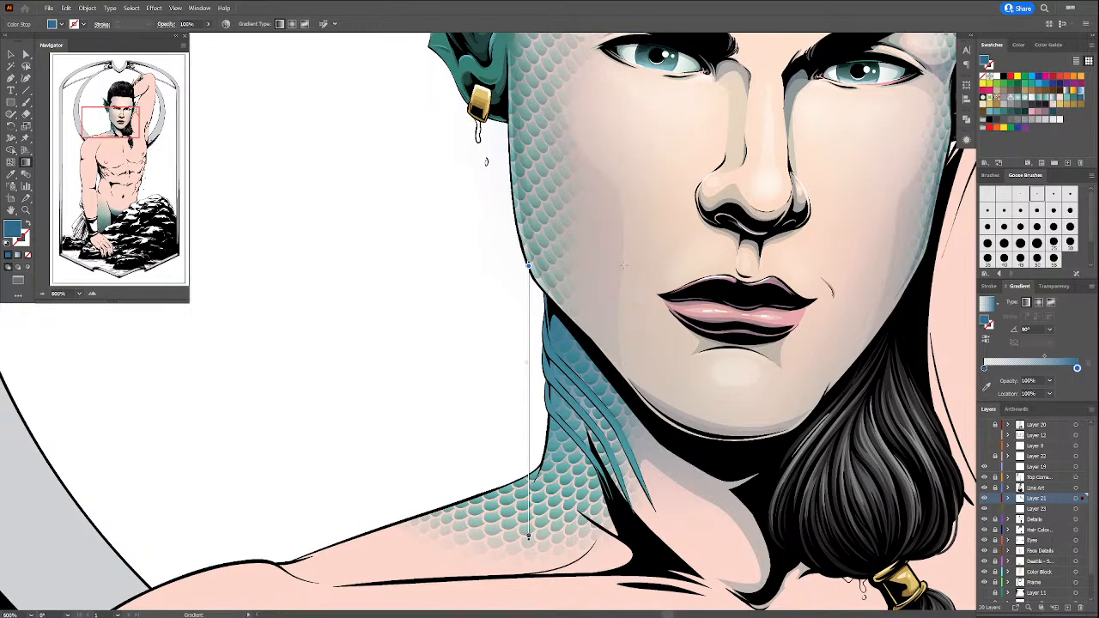
pyautogui.press('a')
pyautogui.click(507, 395)
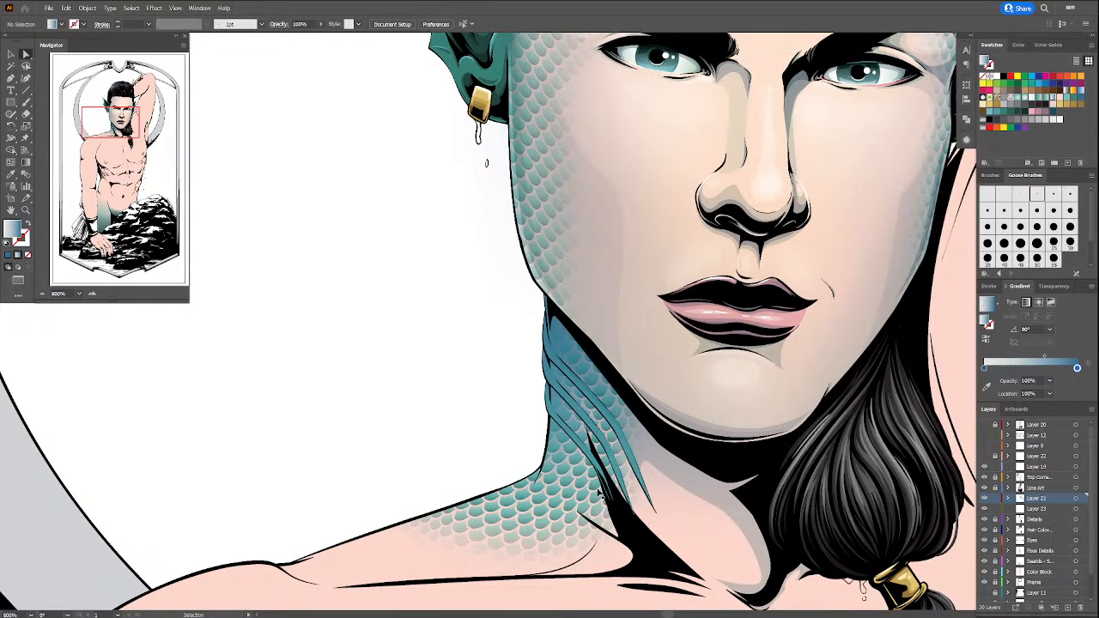
# Step: Draw a closed shadow shape with the Pen tool under the jaw, running from the jaw corner down the neck beside the ponytail
pyautogui.hotkey('ctrl', '0')
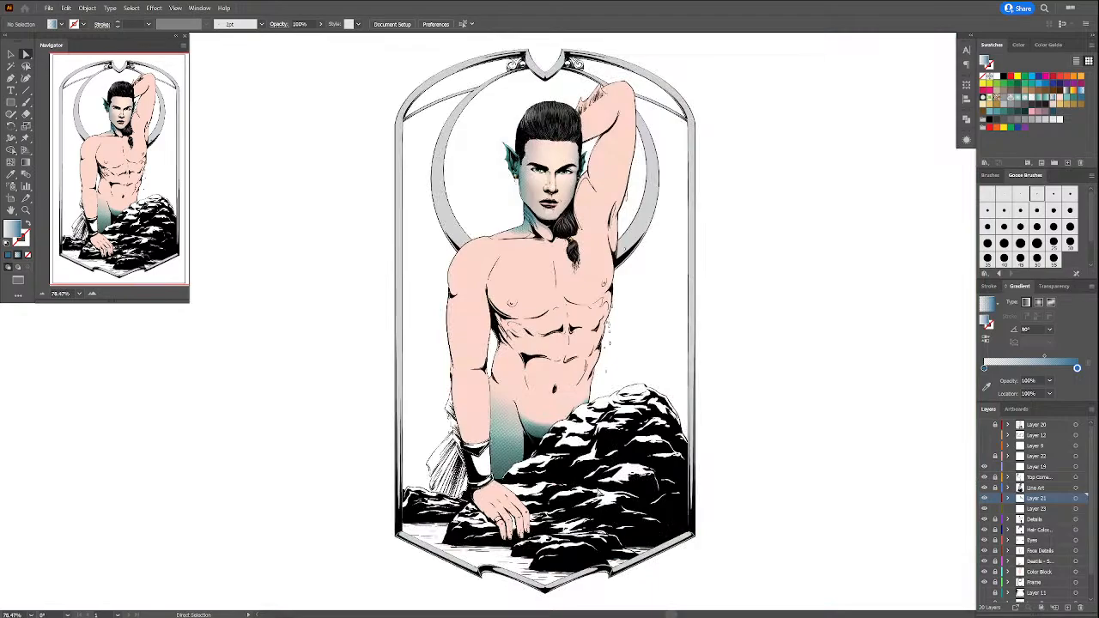
pyautogui.moveTo(558, 335); pyautogui.dragTo(554, 448)
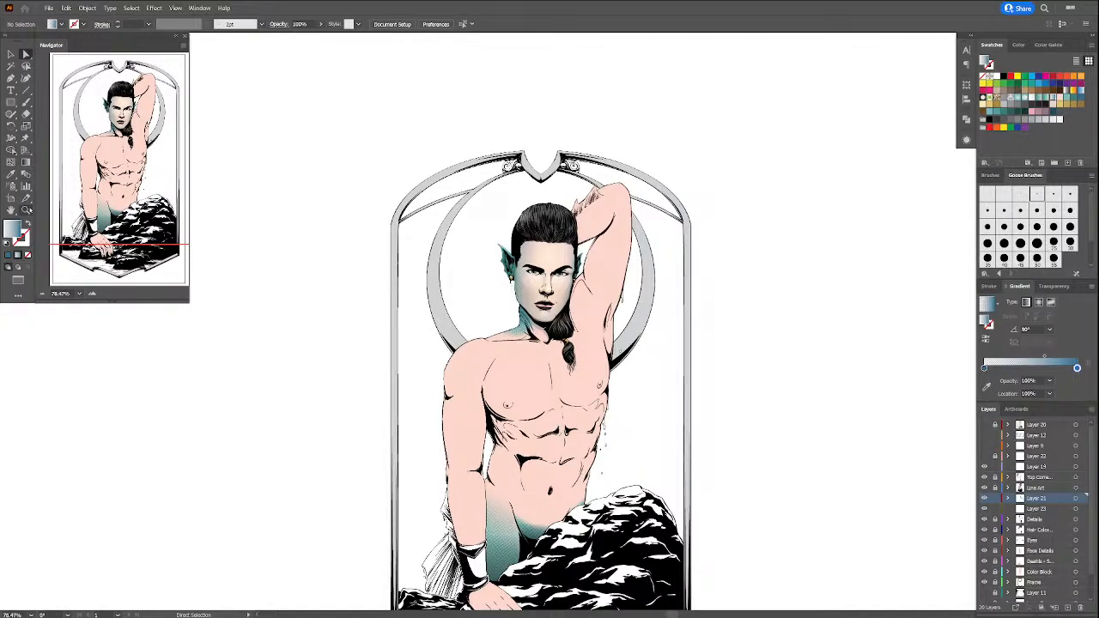
pyautogui.click(25, 209)
pyautogui.moveTo(457, 244); pyautogui.dragTo(614, 380)
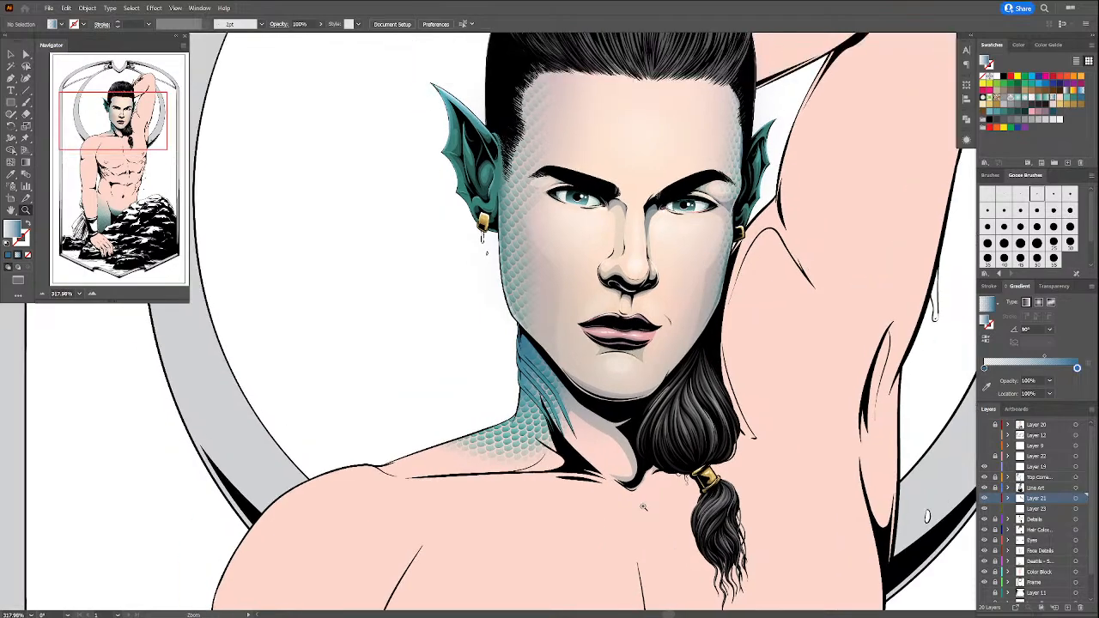
pyautogui.click(643, 506)
pyautogui.click(643, 506)
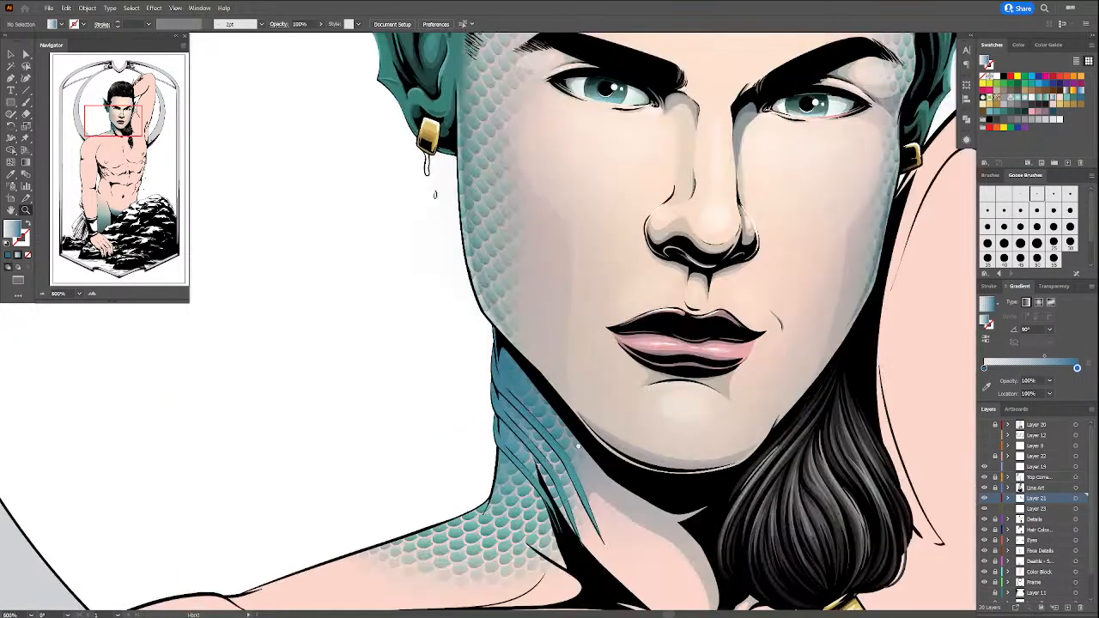
pyautogui.press('p')
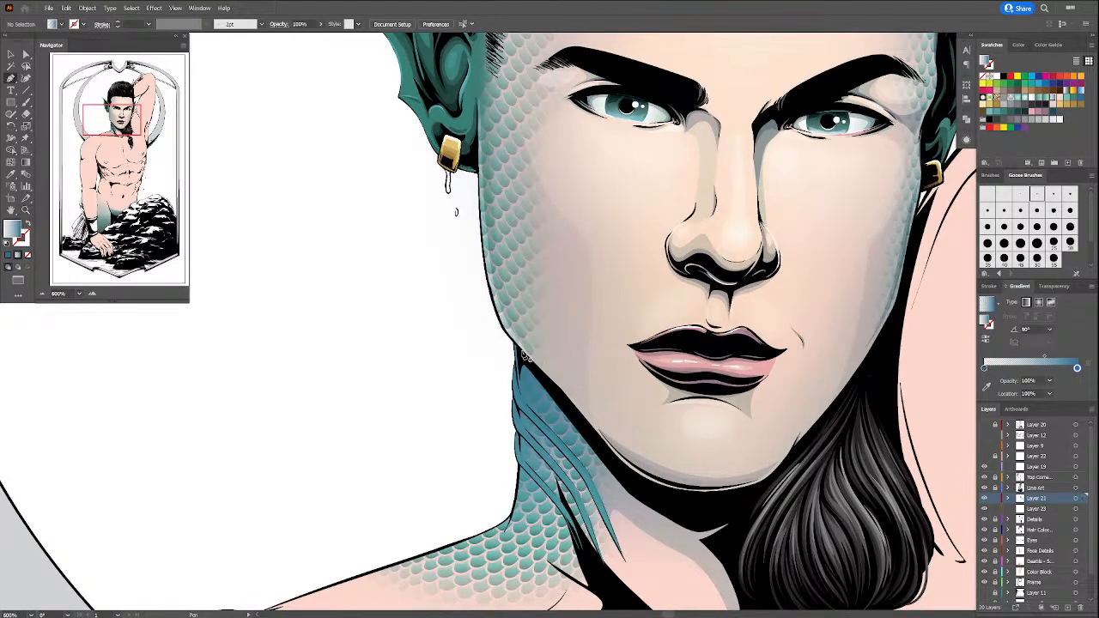
pyautogui.moveTo(616, 471); pyautogui.dragTo(658, 497)
pyautogui.moveTo(736, 517); pyautogui.dragTo(731, 550)
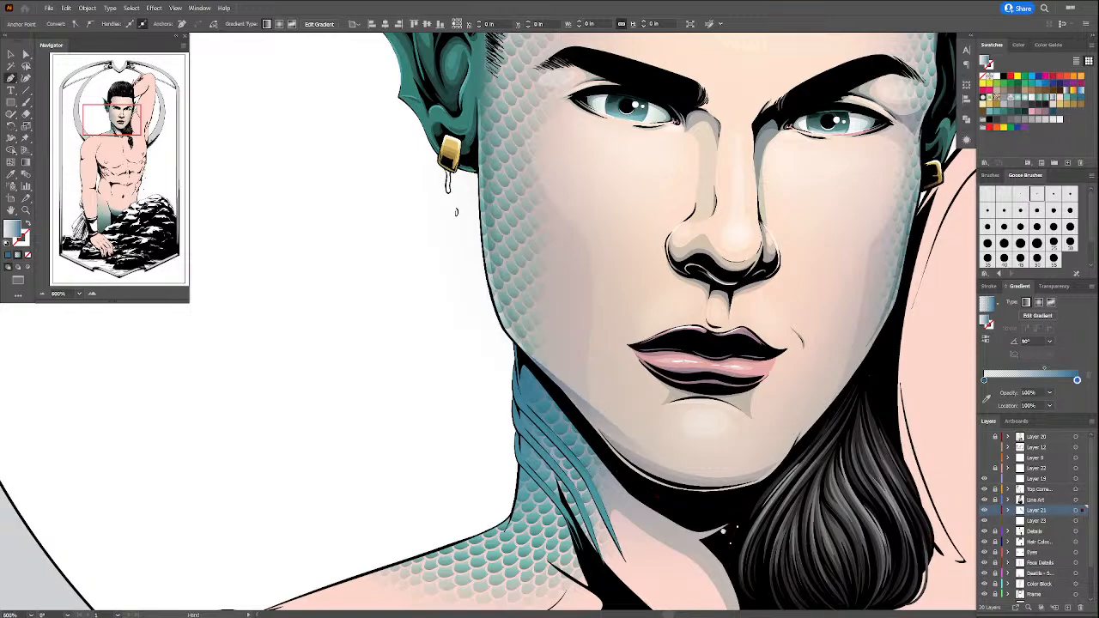
pyautogui.scroll(-3, 738, 532)
pyautogui.moveTo(738, 469); pyautogui.dragTo(699, 407)
pyautogui.moveTo(640, 370); pyautogui.dragTo(624, 364)
pyautogui.moveTo(552, 274); pyautogui.dragTo(516, 249)
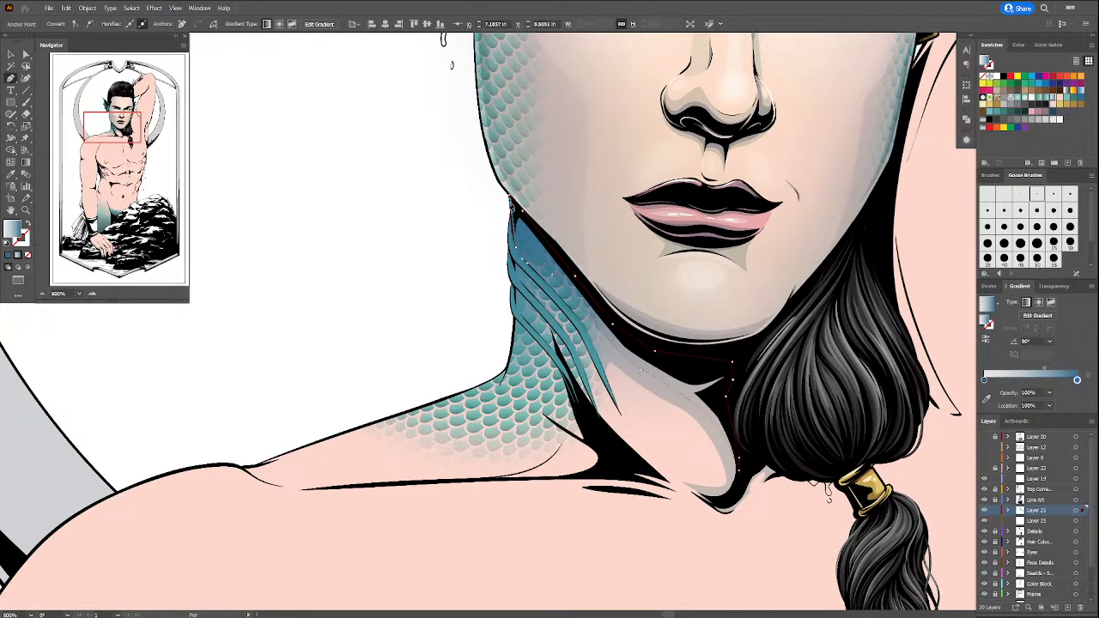
pyautogui.click(512, 196)
# Step: Fill the new under-jaw shadow shape with dark blue, set its blend mode to Multiply and lower its opacity to 47%
pyautogui.click(1056, 118)
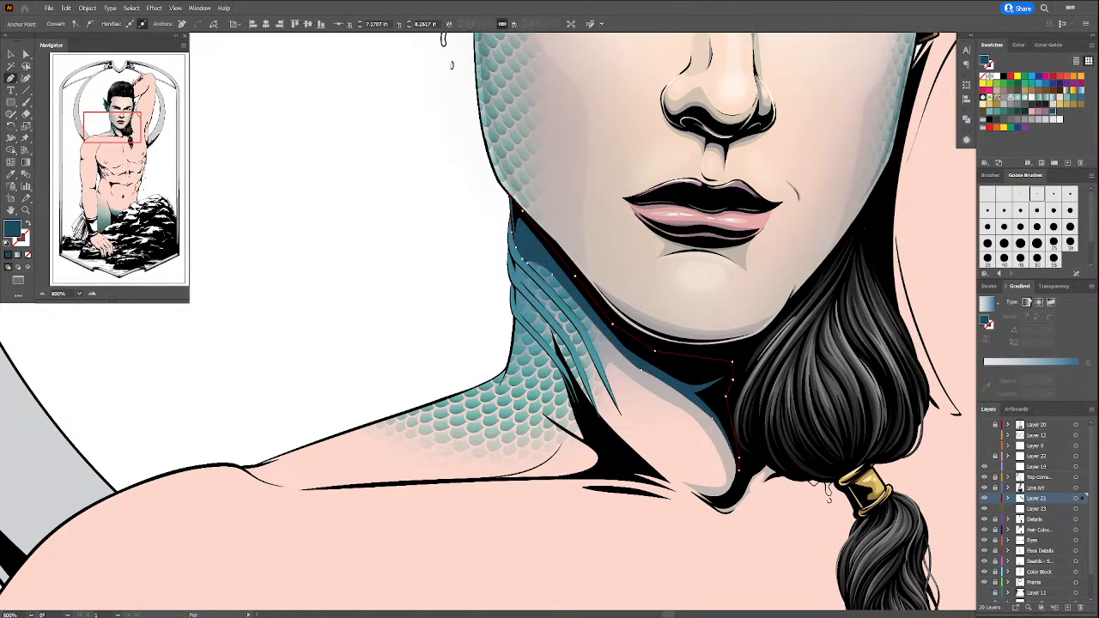
pyautogui.click(1052, 287)
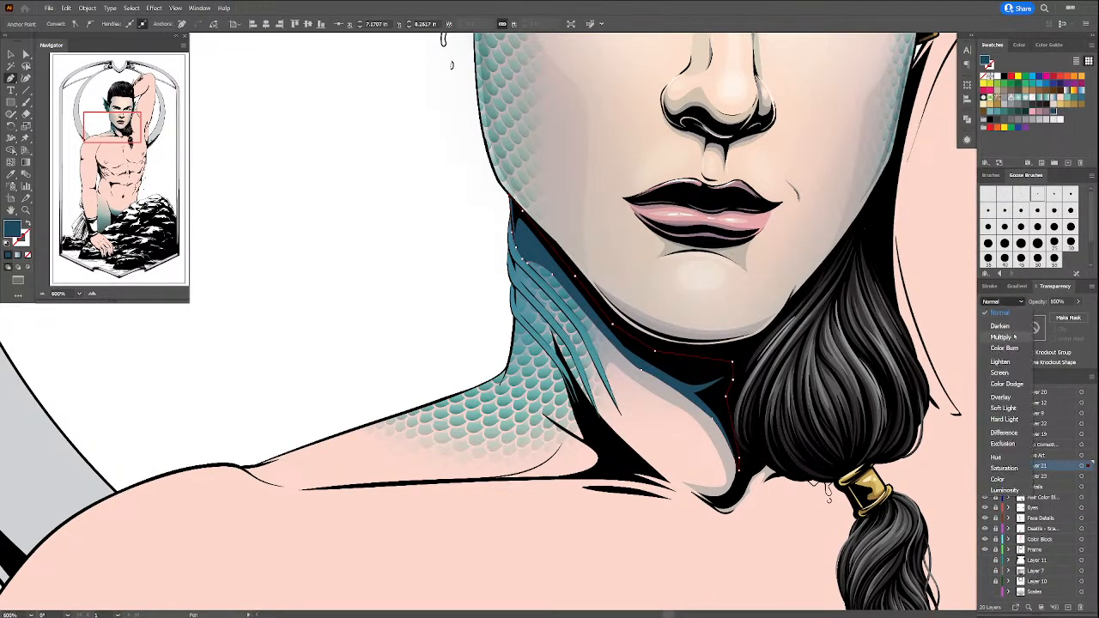
pyautogui.click(1028, 362)
pyautogui.moveTo(684, 411); pyautogui.dragTo(690, 494)
pyautogui.click(1078, 301)
pyautogui.moveTo(1079, 315); pyautogui.dragTo(1057, 315)
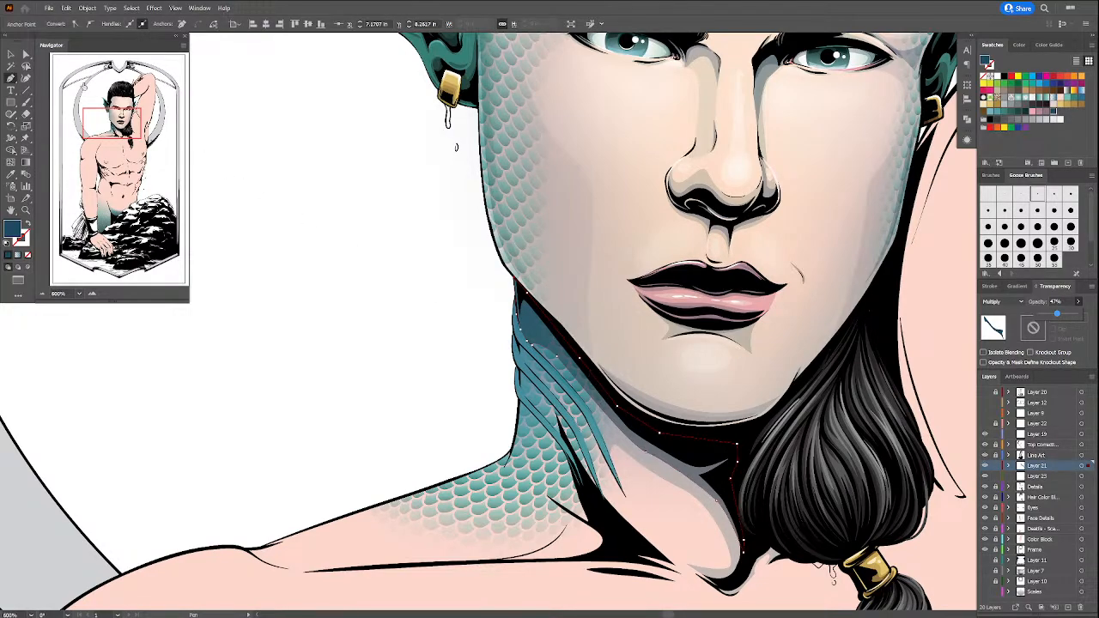
# Step: Reshape the lower edge of the under-jaw shadow by adjusting its anchor points where it crosses the neck
pyautogui.click(27, 54)
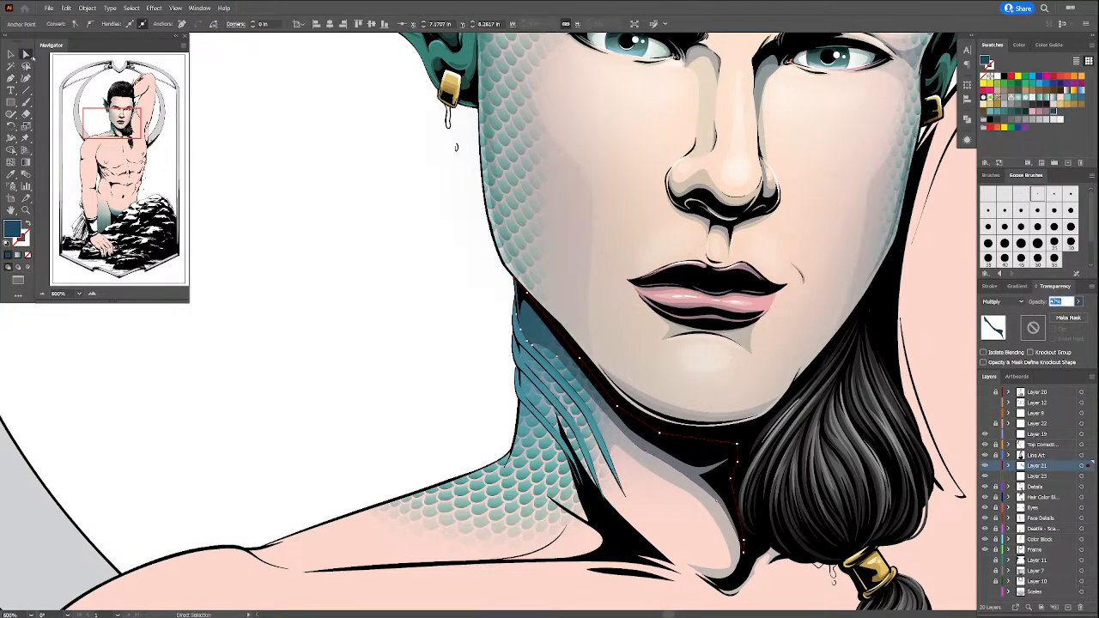
pyautogui.click(1018, 286)
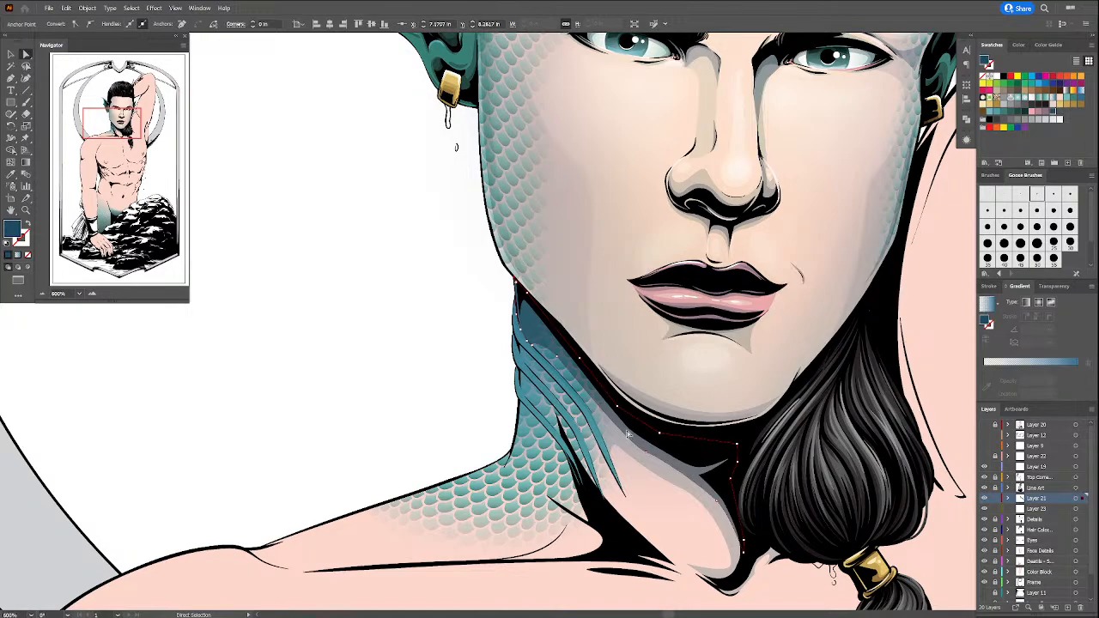
pyautogui.moveTo(646, 452); pyautogui.dragTo(662, 462)
pyautogui.click(647, 456)
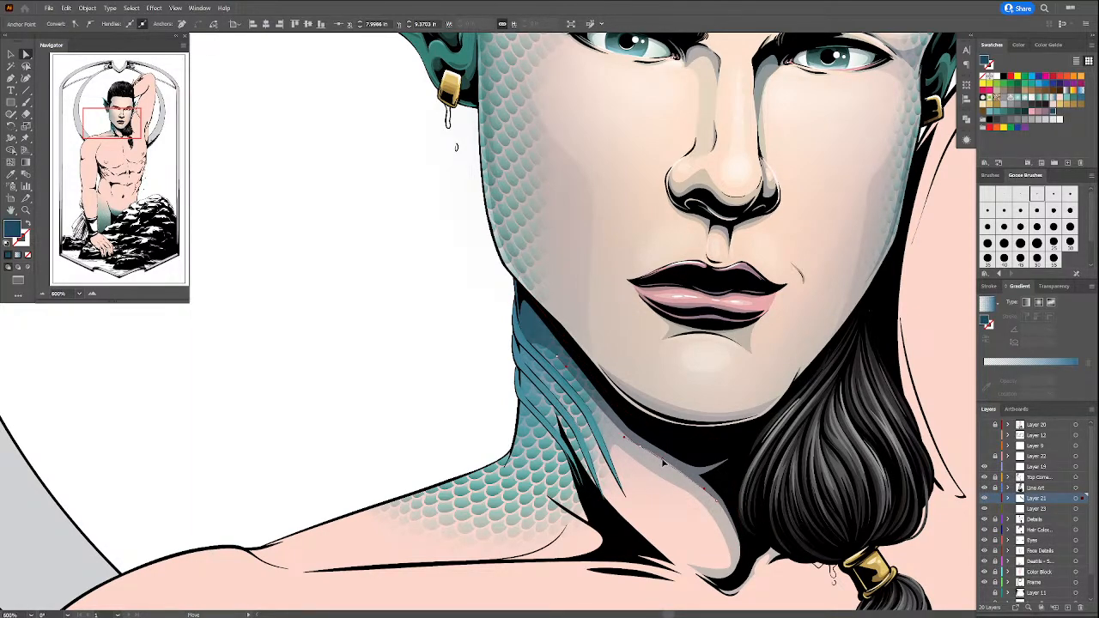
pyautogui.moveTo(663, 462); pyautogui.dragTo(662, 461)
# Step: Give the under-jaw shadow a blue linear gradient with a fully opaque start stop, redrawn diagonally from the jaw corner to the lower neck
pyautogui.click(1055, 361)
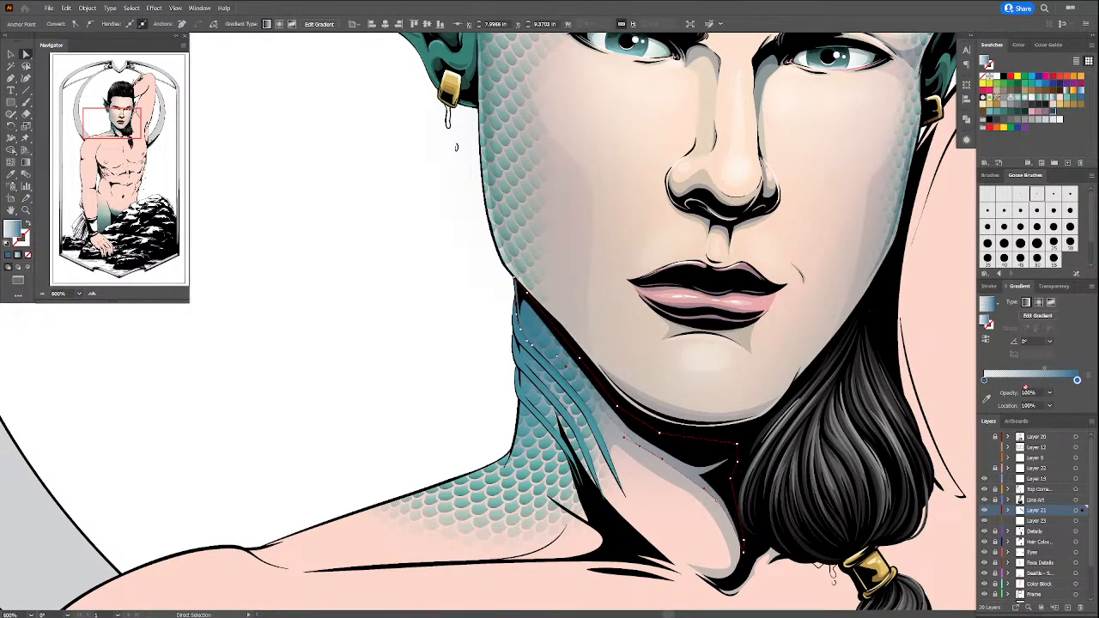
pyautogui.click(984, 379)
pyautogui.click(1050, 393)
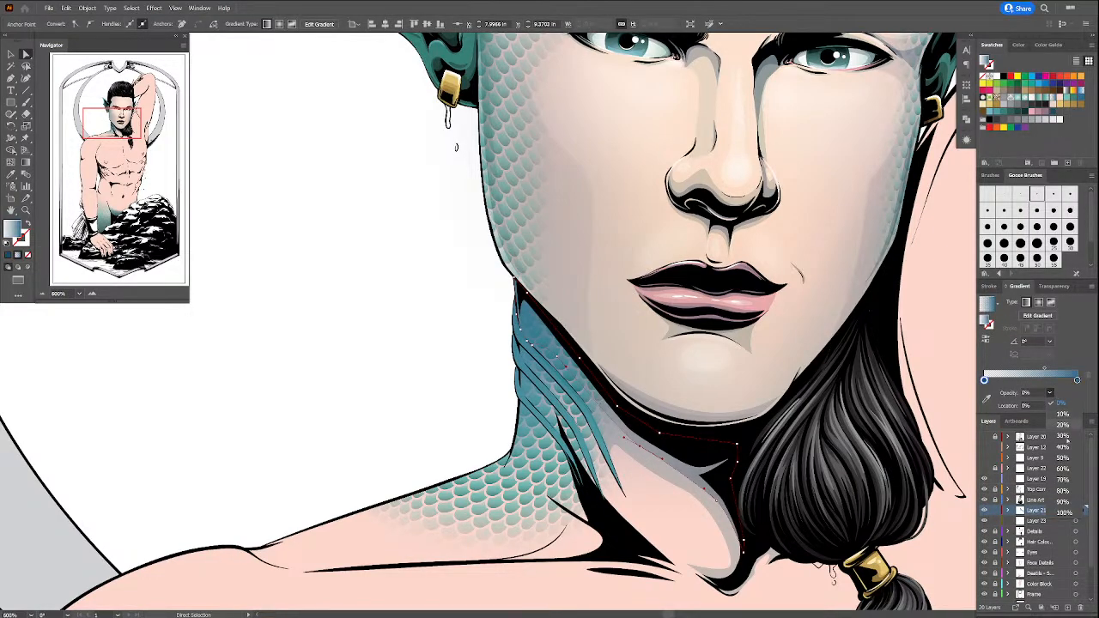
pyautogui.click(1064, 514)
pyautogui.click(26, 174)
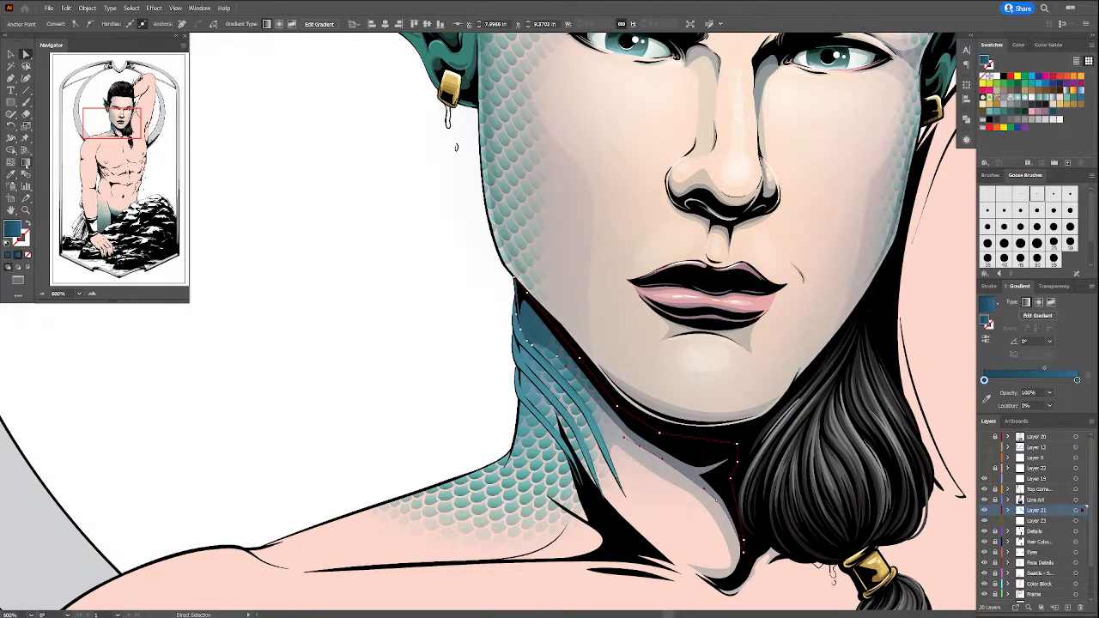
pyautogui.moveTo(531, 317); pyautogui.dragTo(737, 531)
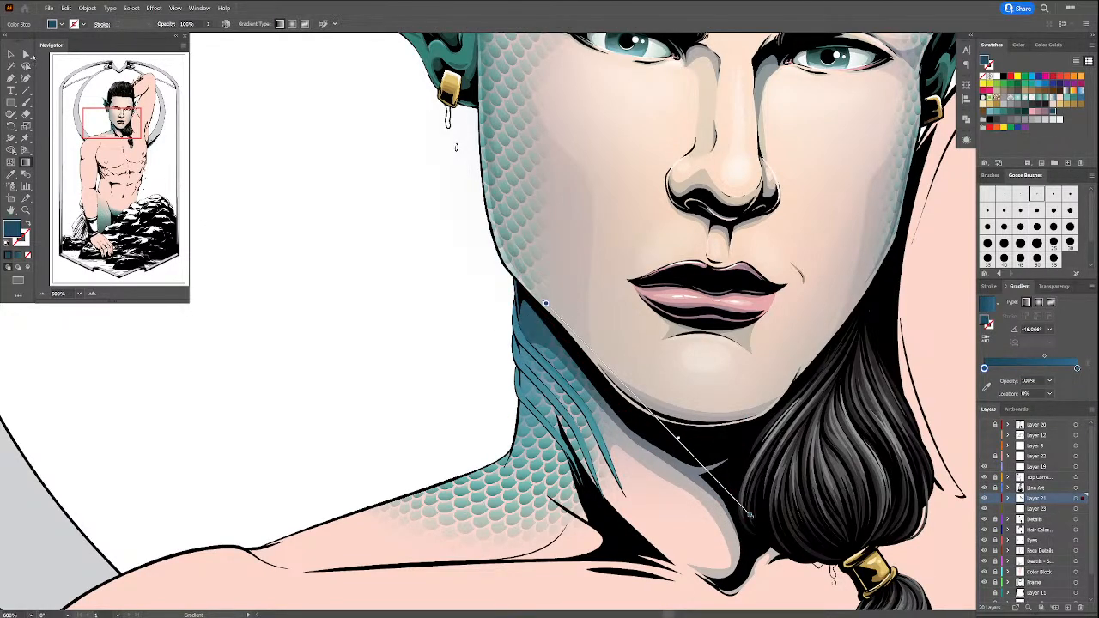
# Step: Try 80% opacity on the start stop of the shadow's gradient, and set it back to 100%
pyautogui.click(25, 53)
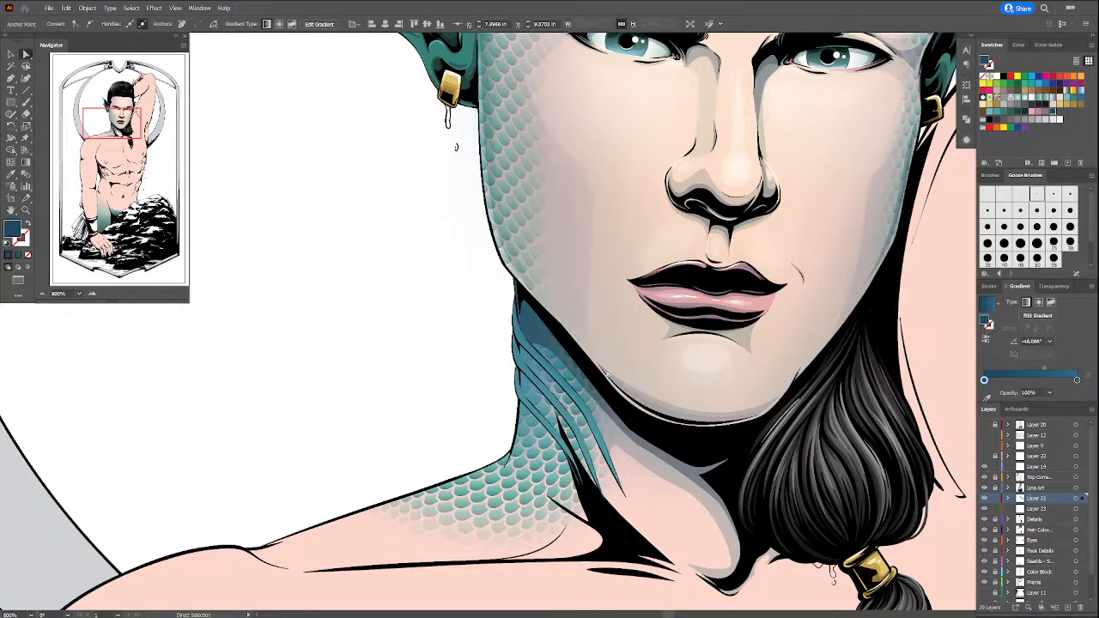
pyautogui.click(1049, 394)
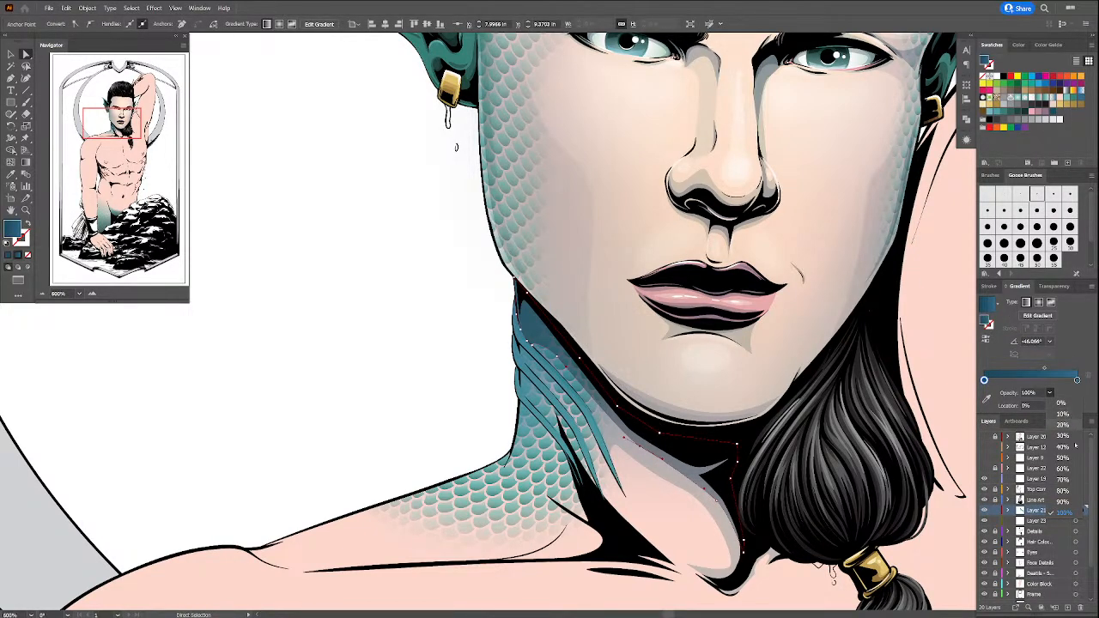
pyautogui.click(1065, 493)
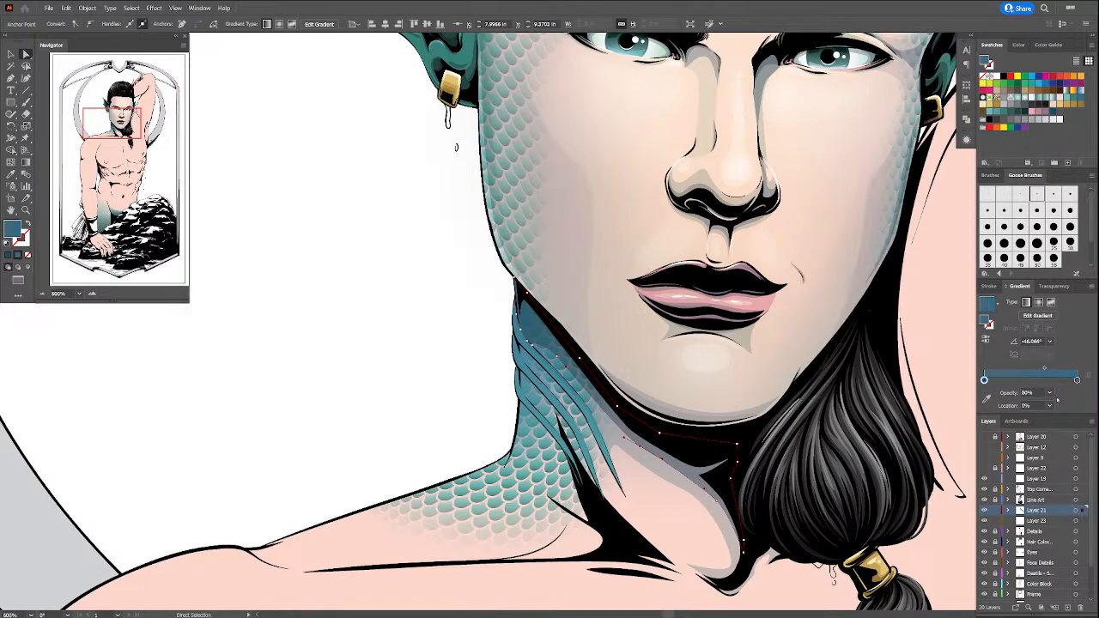
pyautogui.click(1049, 393)
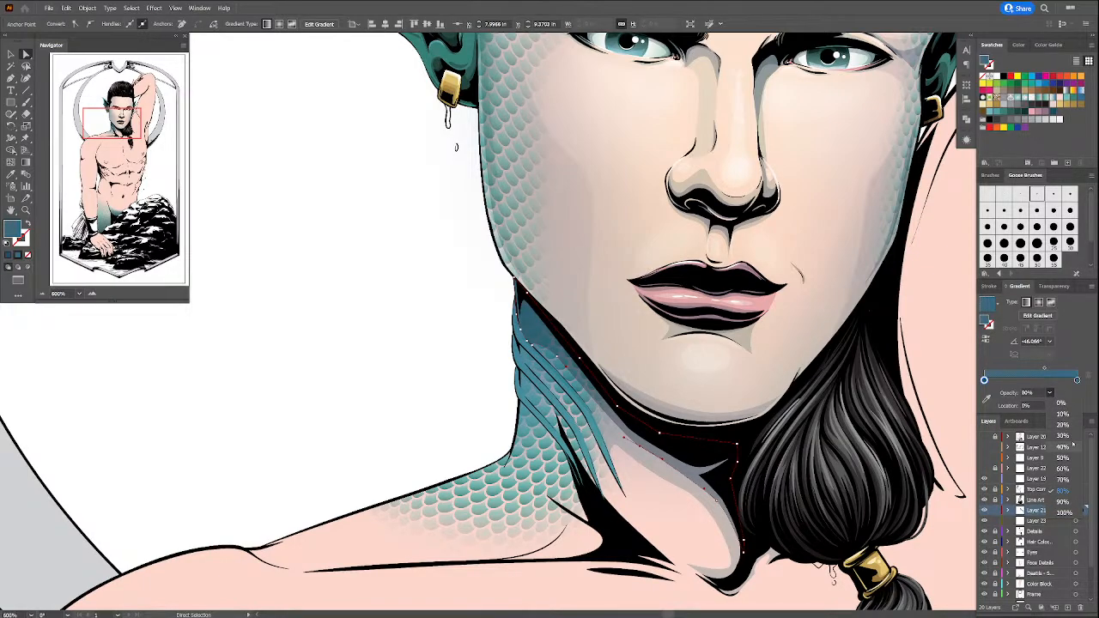
pyautogui.click(1073, 513)
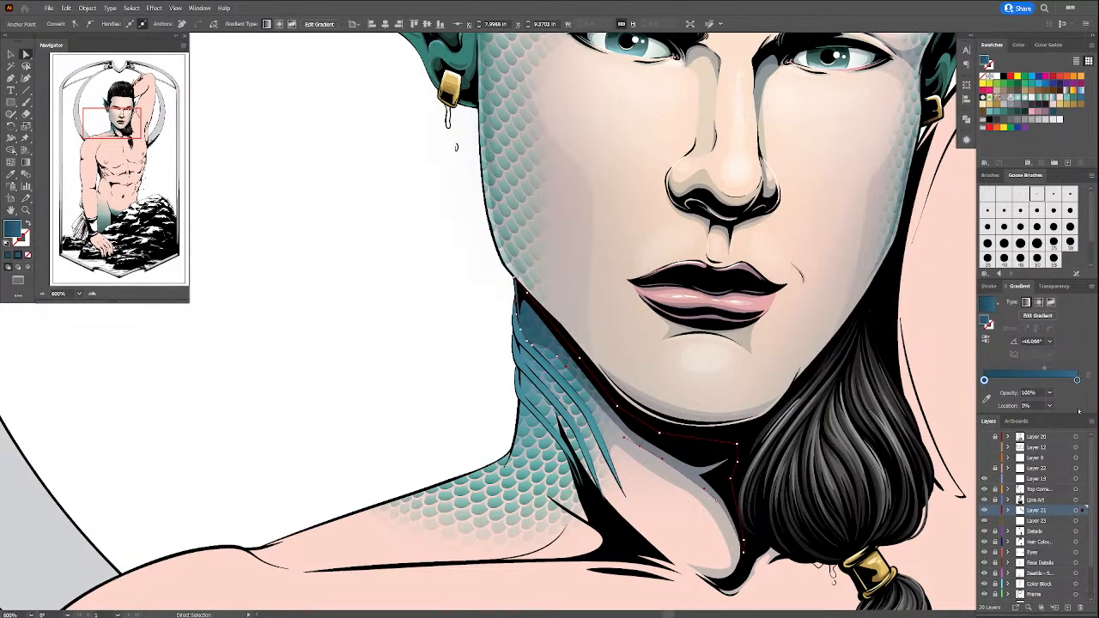
# Step: Shift the shadow gradient's midpoint toward its start, set the end stop's opacity to 60% and deselect the shape
pyautogui.moveTo(1043, 369); pyautogui.dragTo(1036, 370)
pyautogui.click(1077, 379)
pyautogui.click(1049, 393)
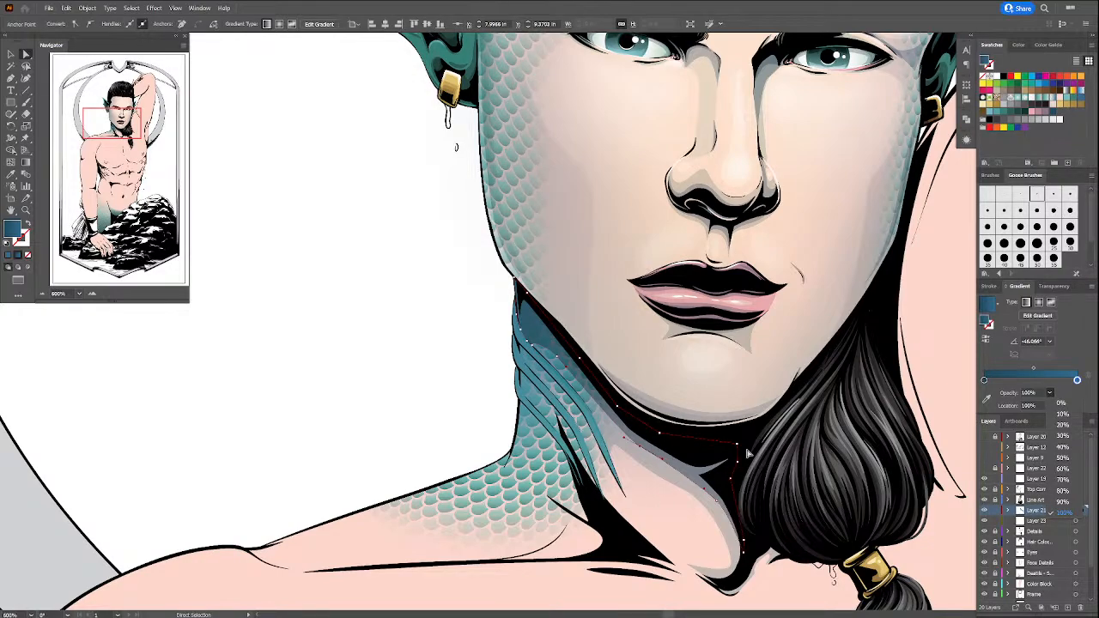
pyautogui.click(1063, 468)
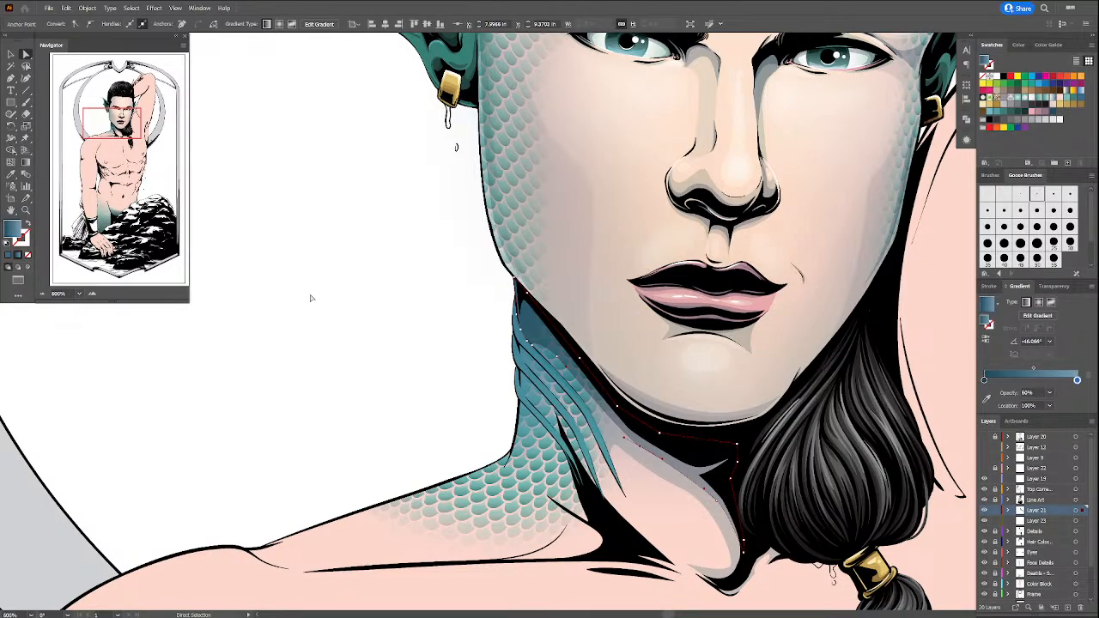
pyautogui.click(338, 298)
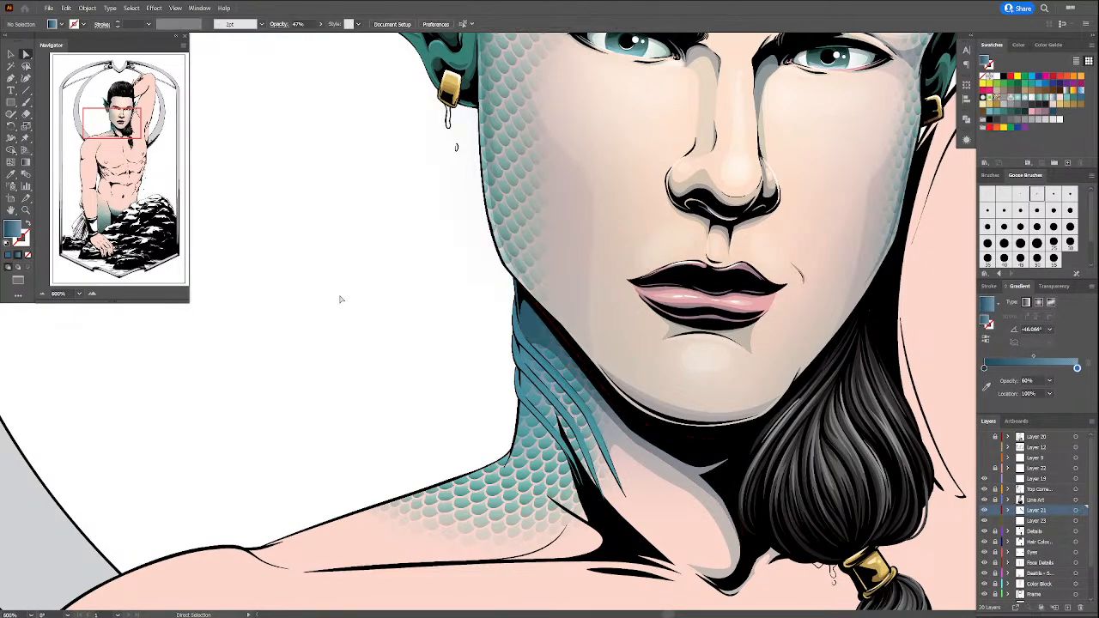
pyautogui.press('v')
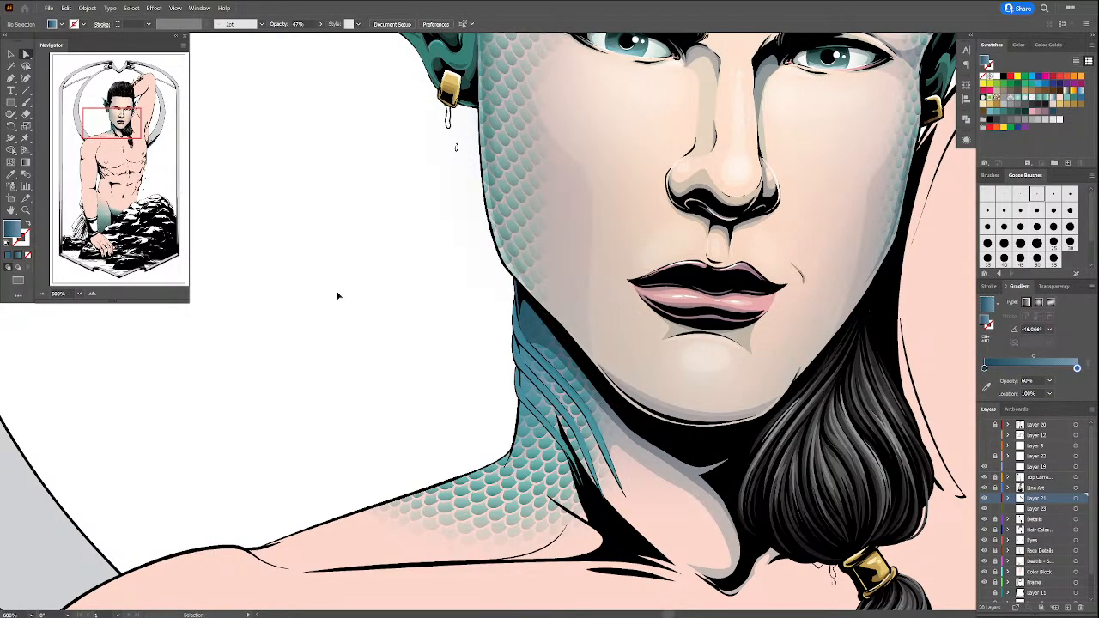
# Step: Set the blend mode to Overlay and the fill color to white for new highlight strokes
pyautogui.hotkey('ctrl', '0')
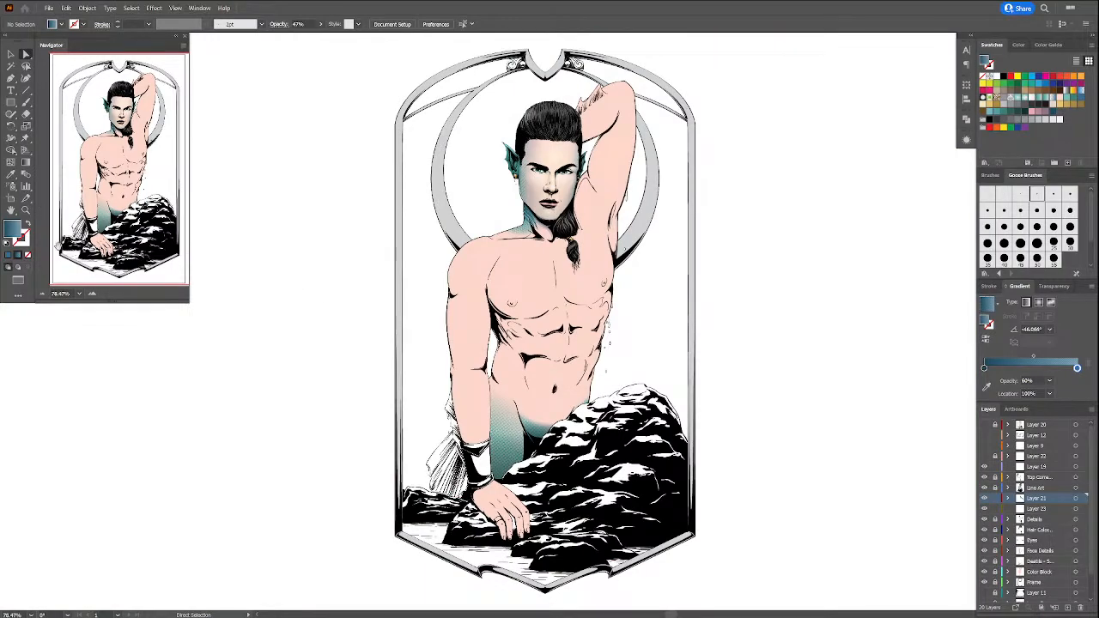
pyautogui.click(26, 209)
pyautogui.moveTo(457, 169); pyautogui.dragTo(573, 254)
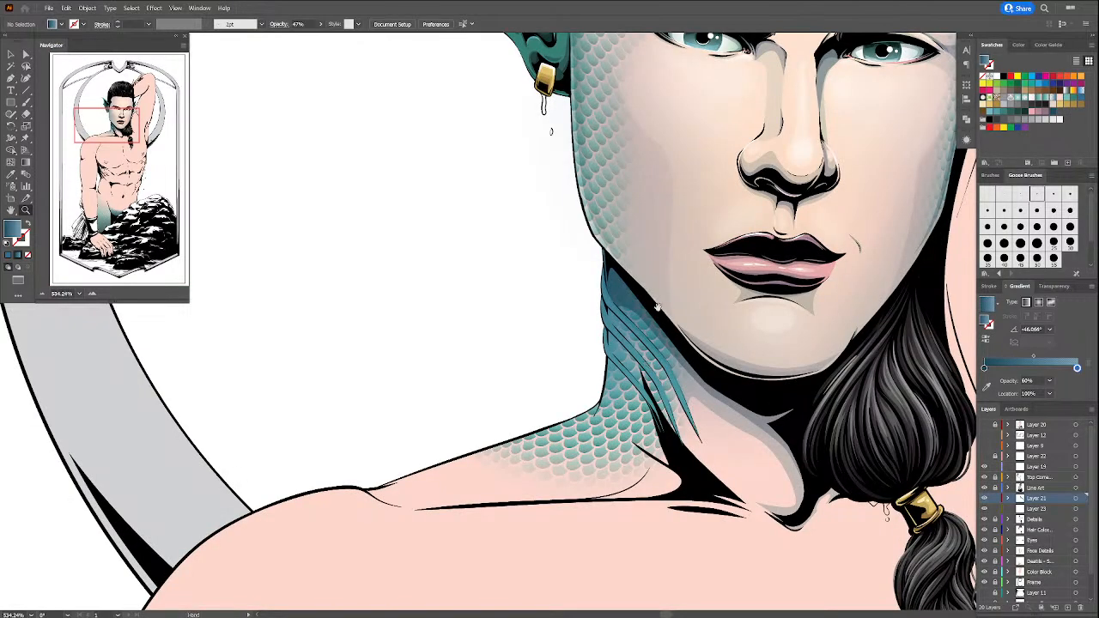
pyautogui.moveTo(654, 318); pyautogui.dragTo(652, 409)
pyautogui.click(1055, 286)
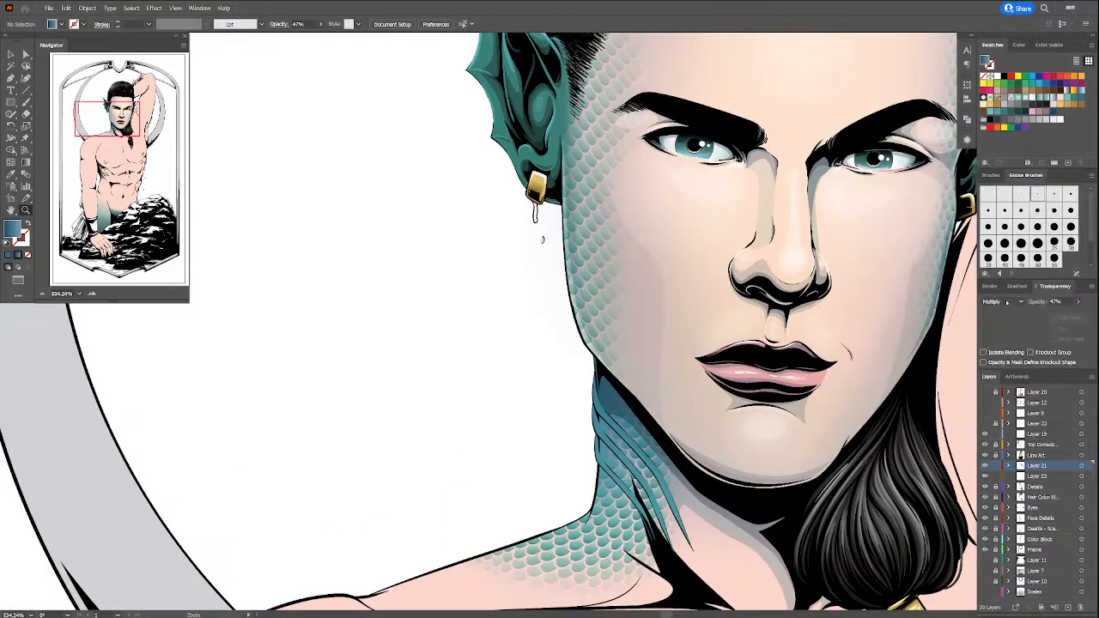
pyautogui.click(1002, 301)
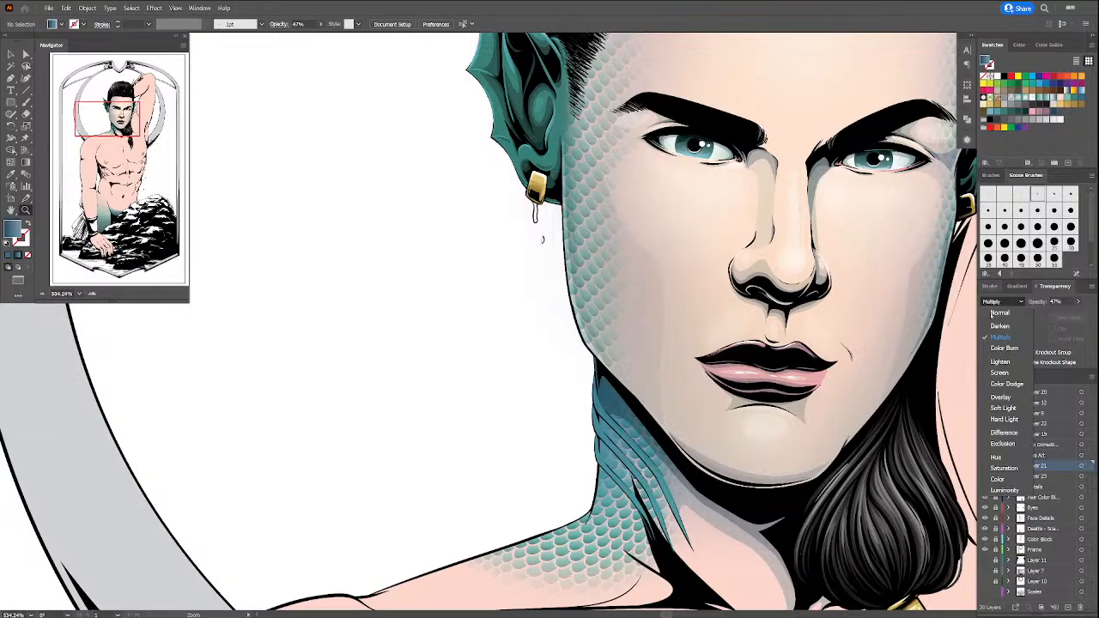
pyautogui.click(1000, 397)
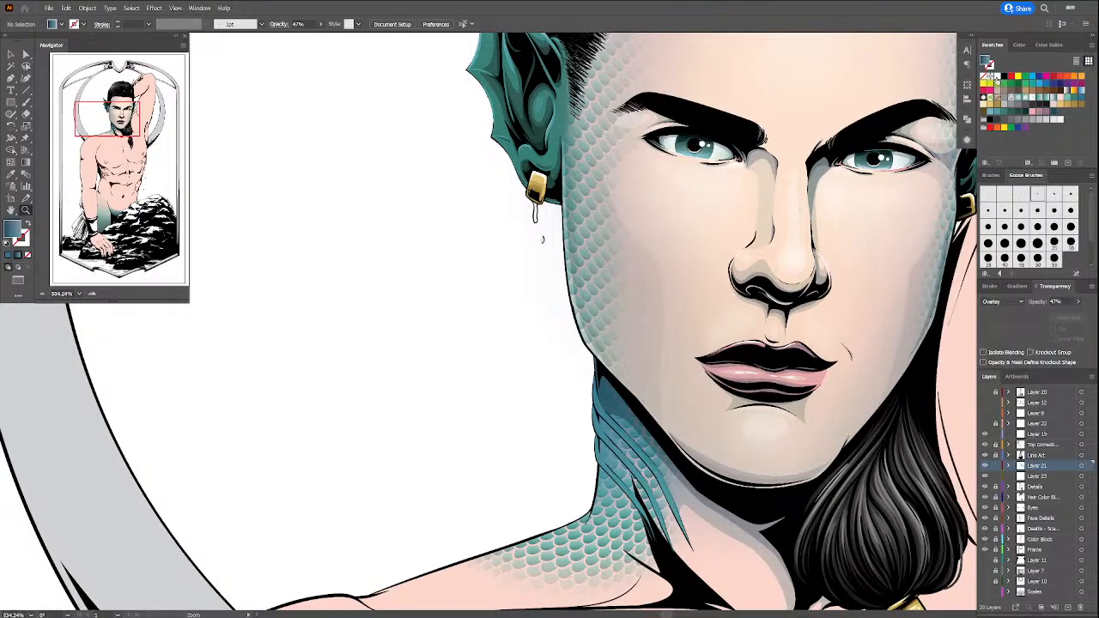
pyautogui.click(997, 78)
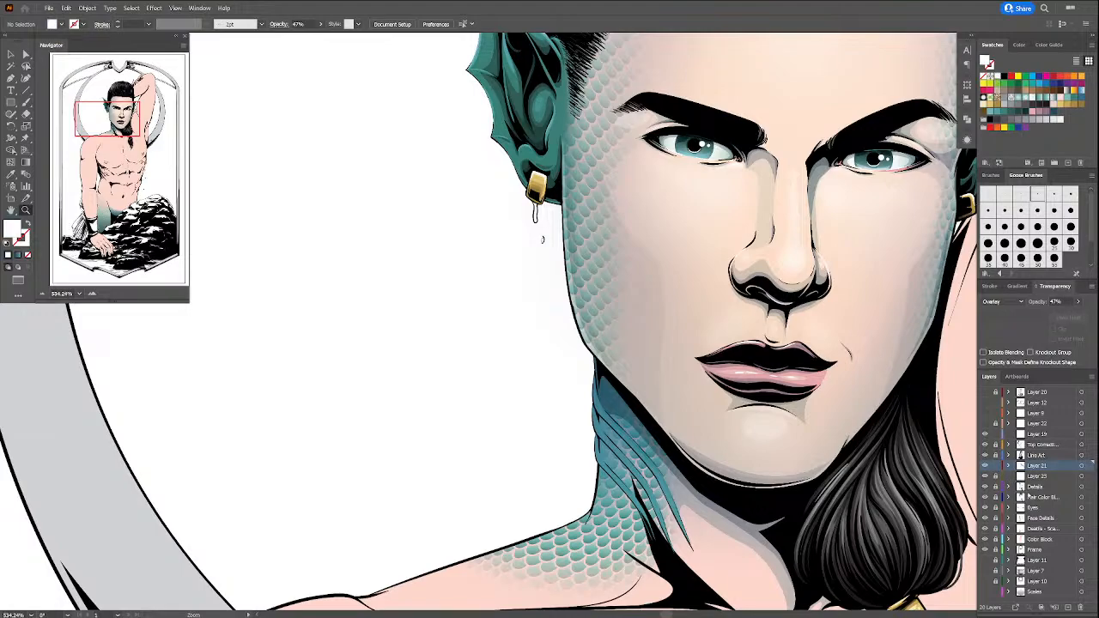
# Step: Try to paint a white highlight stroke down the uppermost gill on the neck with the Paintbrush
pyautogui.press('b')
pyautogui.hotkey('ctrl', '=')
pyautogui.hotkey('ctrl', '=')
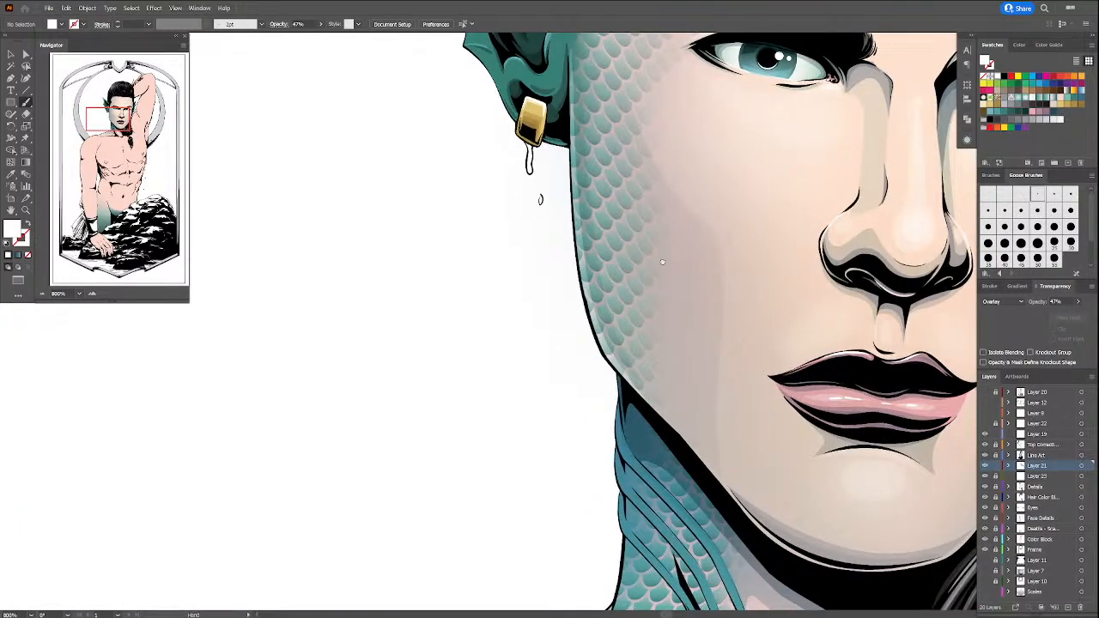
pyautogui.moveTo(692, 398); pyautogui.dragTo(644, 225)
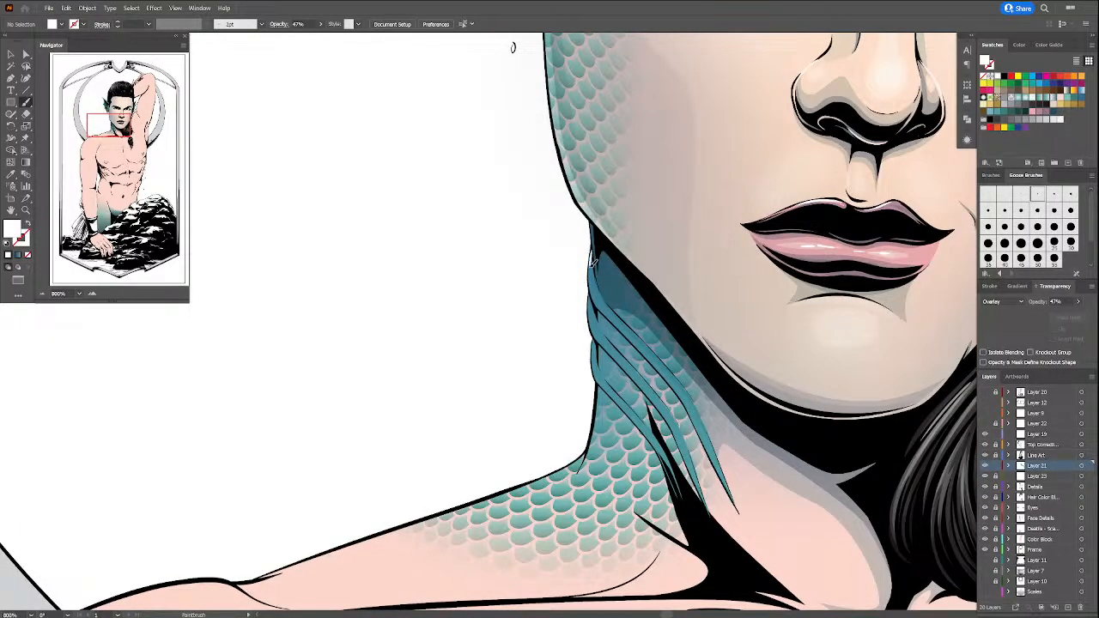
pyautogui.moveTo(591, 262)
pyautogui.mouseDown()
pyautogui.moveTo(605, 309)
pyautogui.moveTo(677, 386)
pyautogui.moveTo(719, 464)
pyautogui.mouseUp()
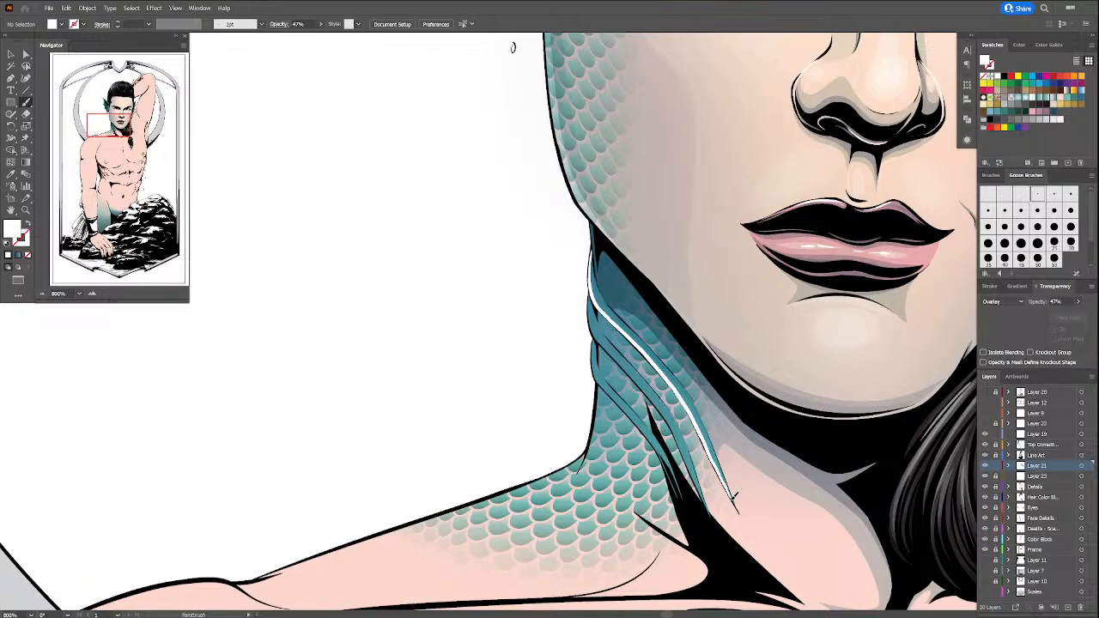
pyautogui.moveTo(738, 506); pyautogui.dragTo(740, 508)
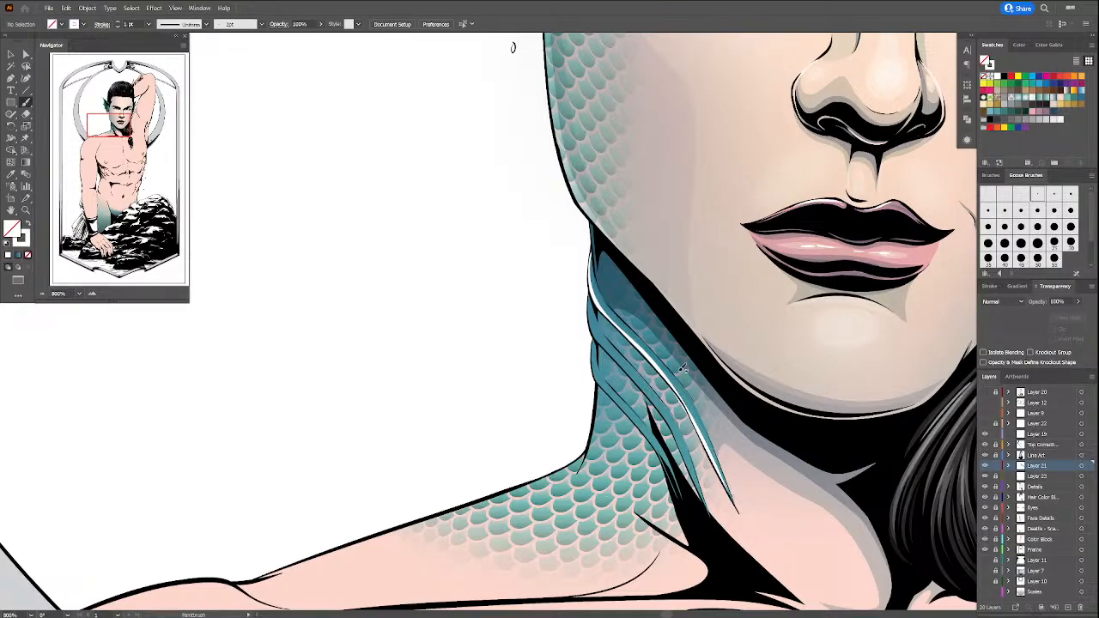
pyautogui.hotkey('ctrl', 'z')
# Step: Paint a white Overlay highlight at 47% opacity along the uppermost gill, from below the jaw corner to the gill's lower tip
pyautogui.moveTo(596, 247)
pyautogui.mouseDown()
pyautogui.moveTo(602, 308)
pyautogui.moveTo(681, 393)
pyautogui.moveTo(736, 498)
pyautogui.mouseUp()
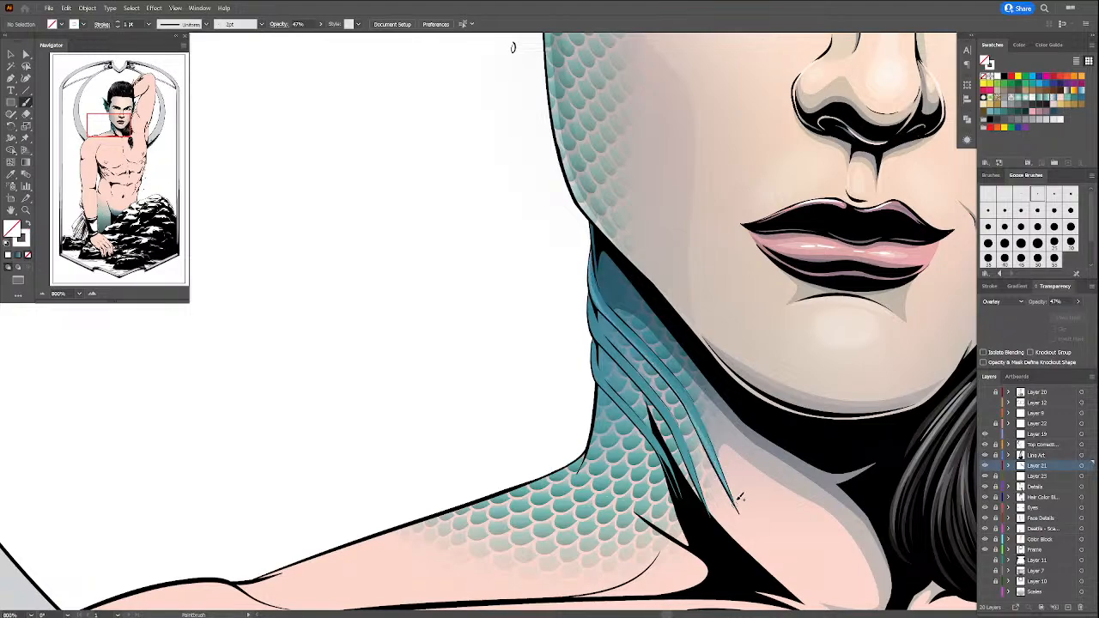
pyautogui.press('a')
pyautogui.hotkey('shift', 'x')
pyautogui.press('b')
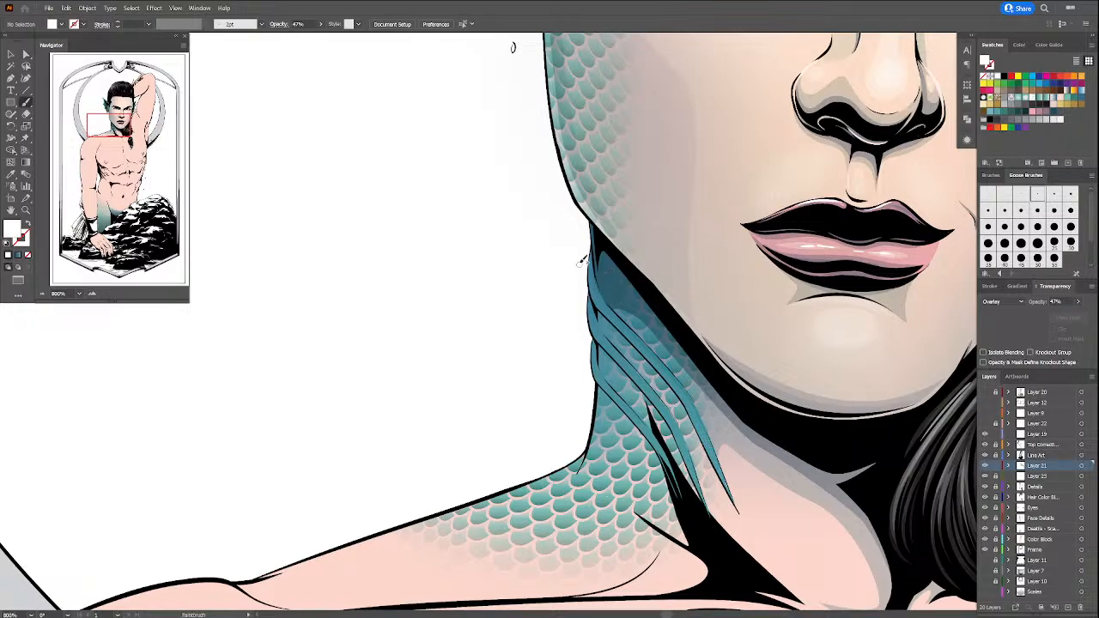
pyautogui.moveTo(591, 255)
pyautogui.mouseDown()
pyautogui.moveTo(596, 292)
pyautogui.moveTo(631, 338)
pyautogui.mouseUp()
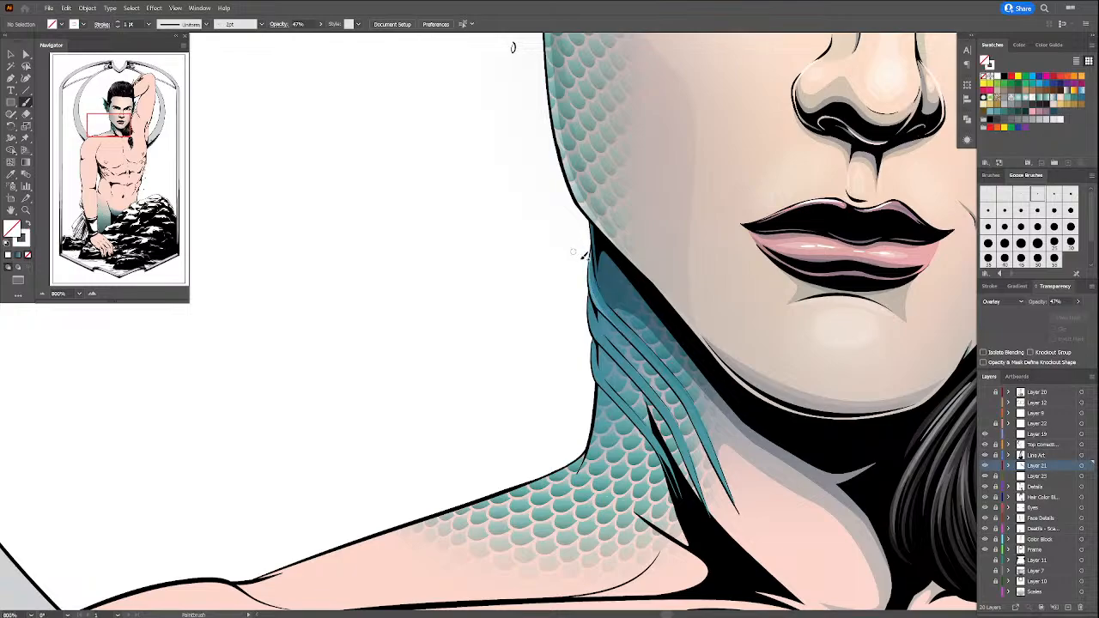
pyautogui.moveTo(592, 273)
pyautogui.mouseDown()
pyautogui.moveTo(611, 315)
pyautogui.moveTo(683, 393)
pyautogui.moveTo(731, 487)
pyautogui.mouseUp()
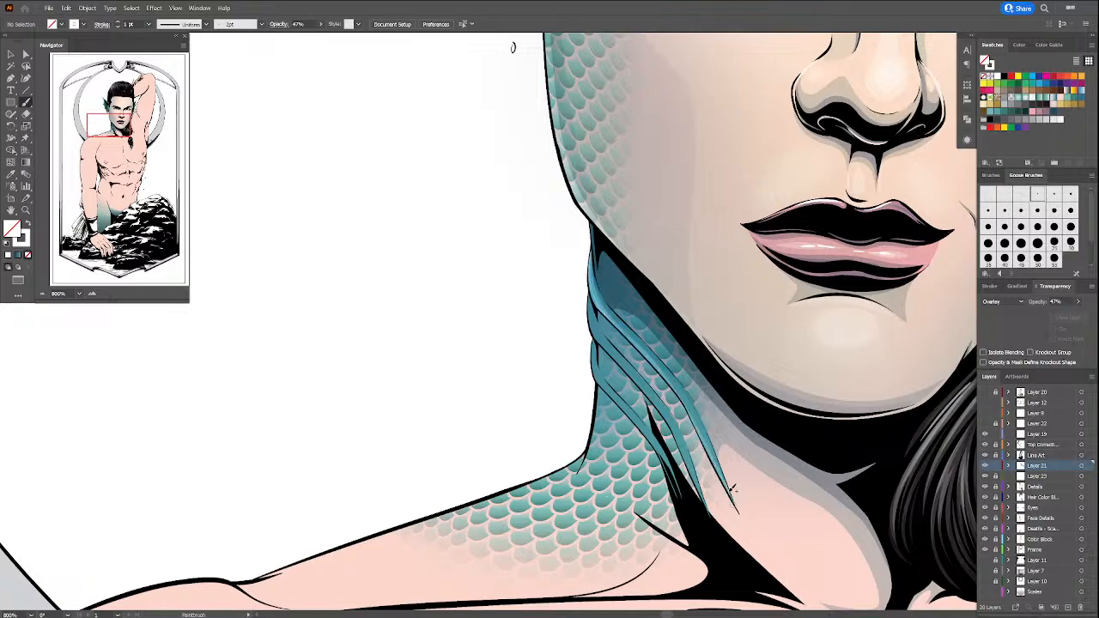
# Step: Paint white Overlay highlights at 47% opacity along the second gill, and show the appearance settings
pyautogui.moveTo(591, 298)
pyautogui.mouseDown()
pyautogui.moveTo(597, 326)
pyautogui.moveTo(643, 382)
pyautogui.mouseUp()
pyautogui.moveTo(593, 291)
pyautogui.mouseDown()
pyautogui.moveTo(600, 344)
pyautogui.moveTo(669, 412)
pyautogui.mouseUp()
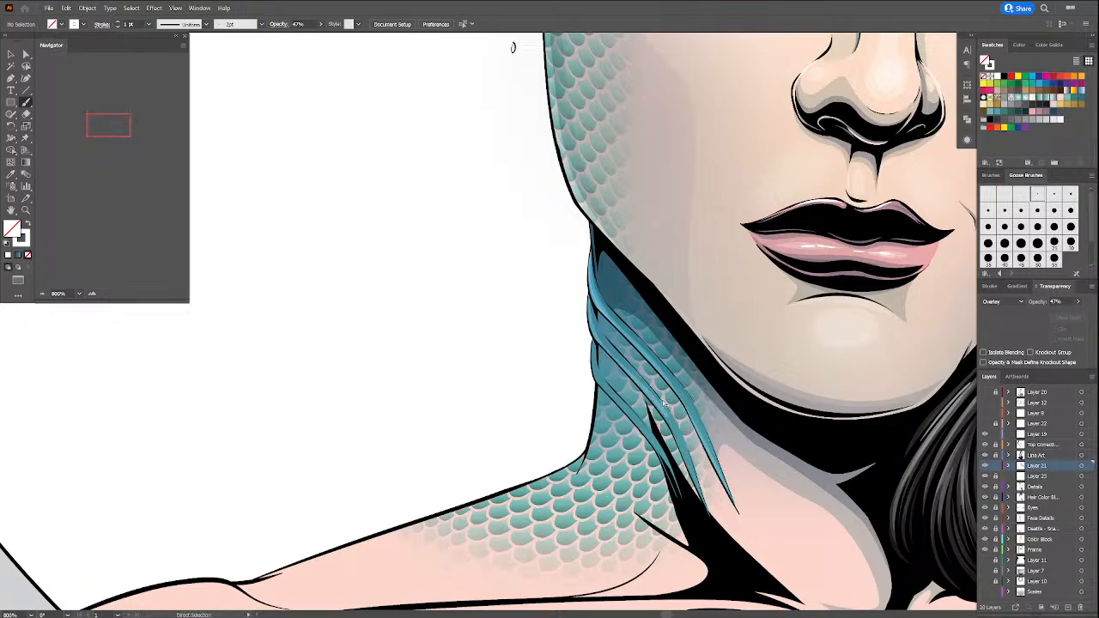
pyautogui.click(966, 139)
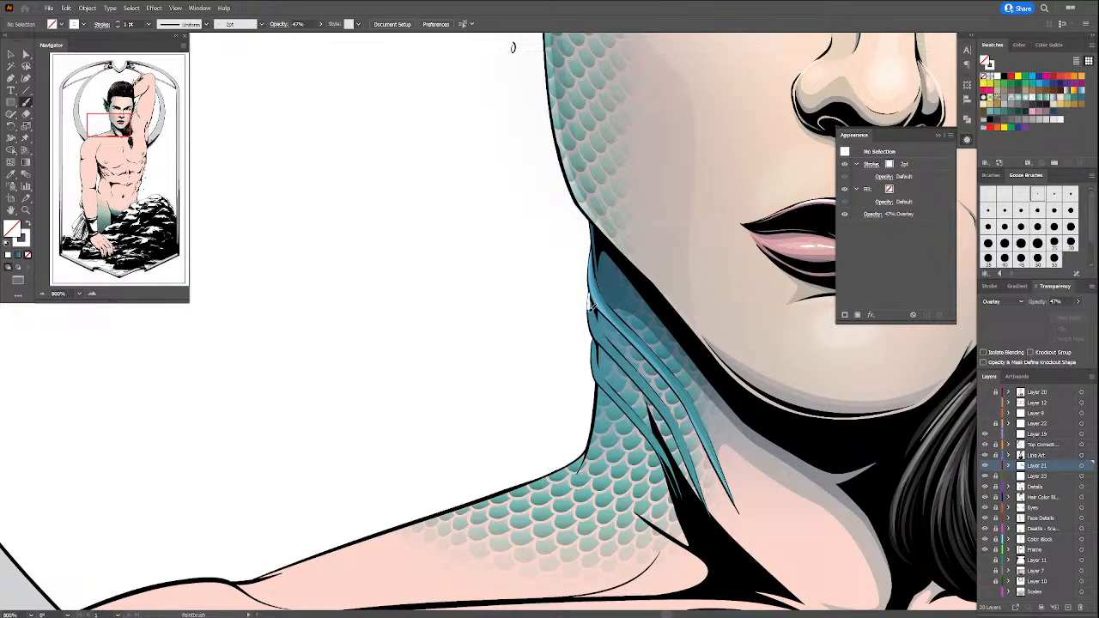
pyautogui.moveTo(589, 302)
pyautogui.mouseDown()
pyautogui.moveTo(599, 333)
pyautogui.moveTo(675, 424)
pyautogui.mouseUp()
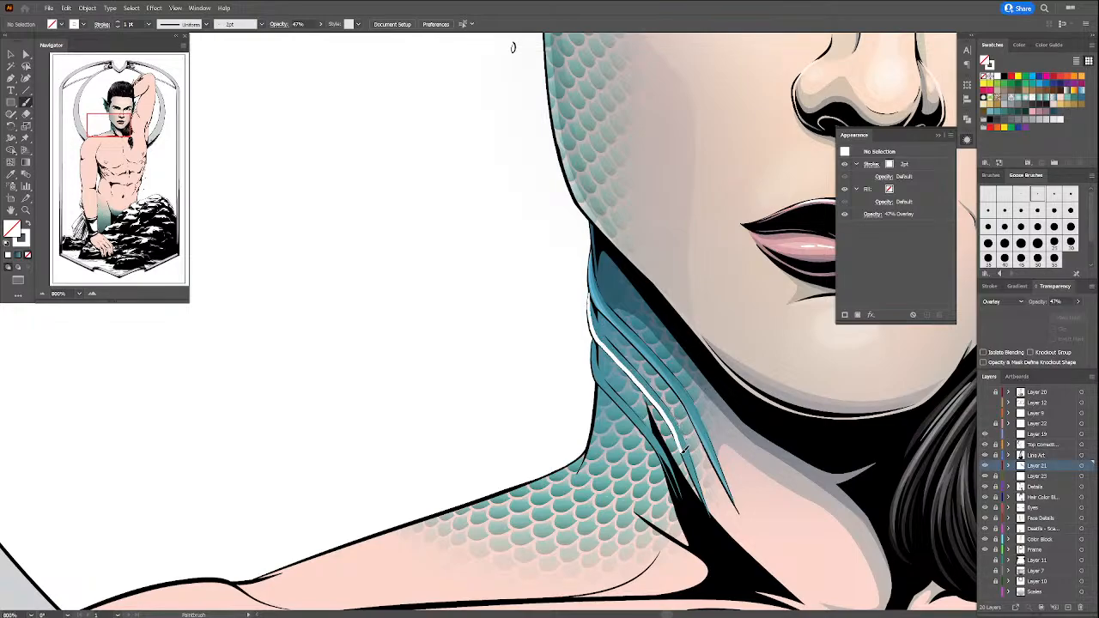
pyautogui.moveTo(705, 504); pyautogui.dragTo(707, 506)
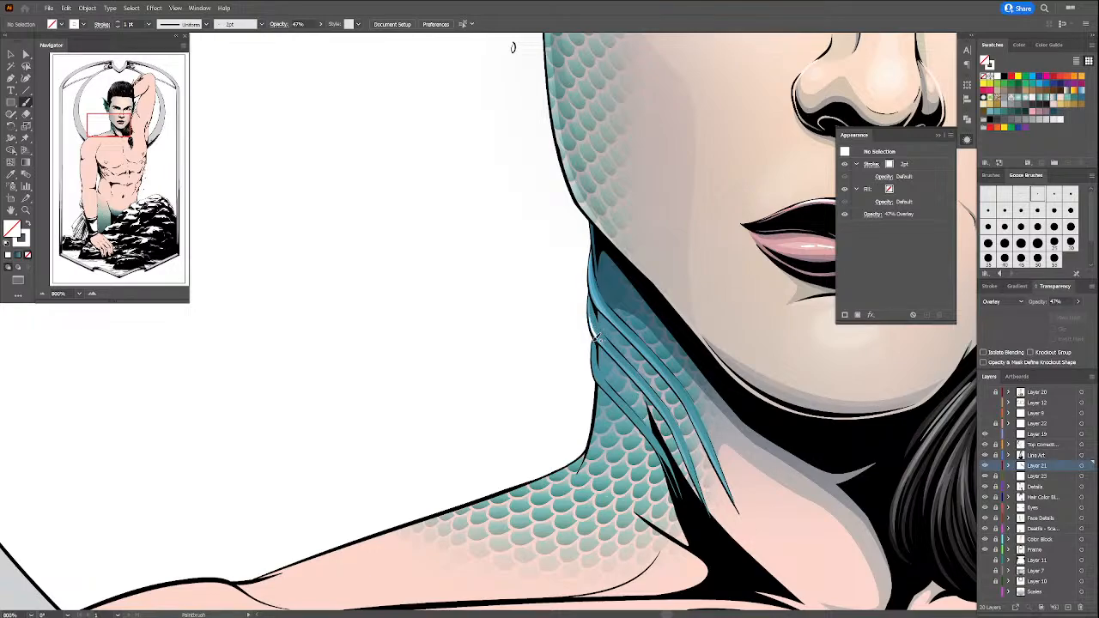
# Step: Paint white Overlay highlight strokes along the lowest gill, keeping the Paintbrush options as they are
pyautogui.moveTo(594, 352)
pyautogui.mouseDown()
pyautogui.moveTo(660, 444)
pyautogui.moveTo(678, 496)
pyautogui.mouseUp()
pyautogui.doubleClick(26, 101)
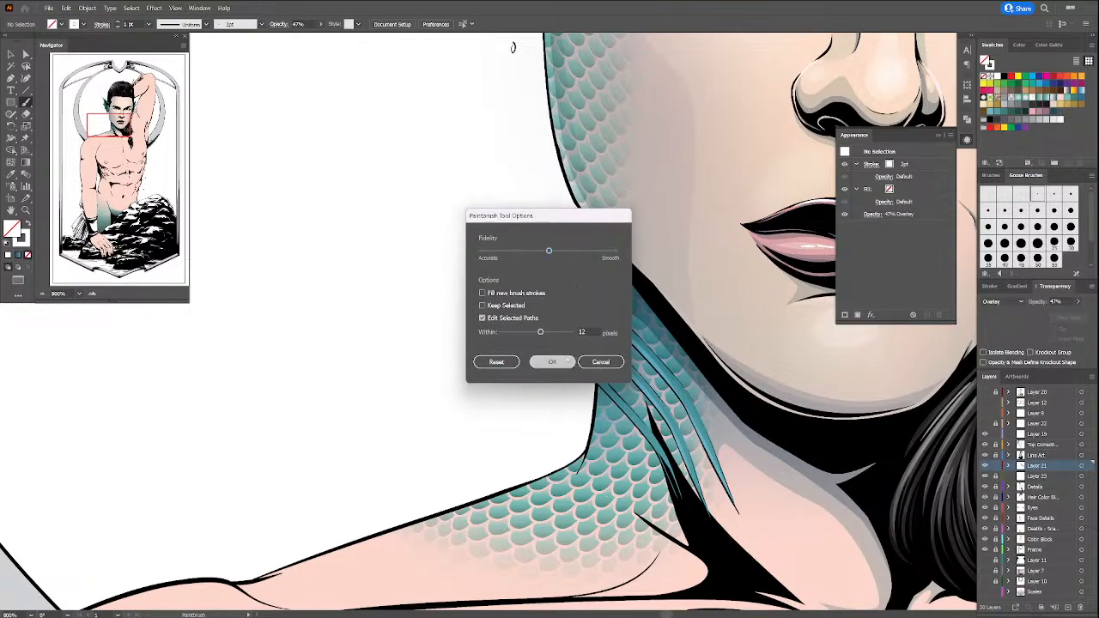
pyautogui.click(554, 361)
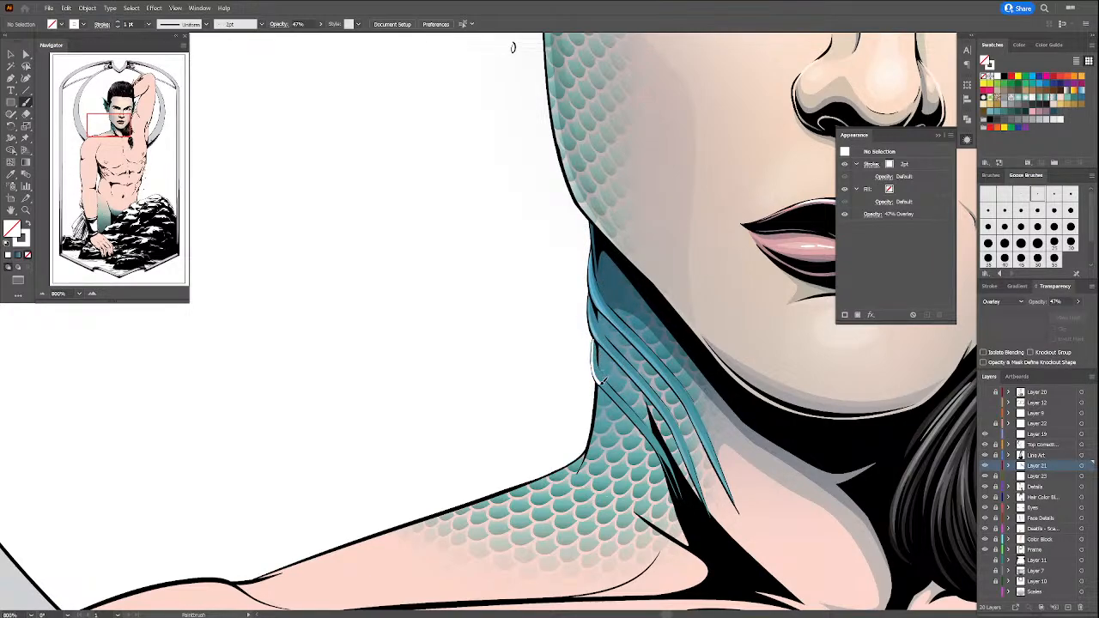
pyautogui.moveTo(599, 378); pyautogui.dragTo(644, 427)
pyautogui.moveTo(595, 337); pyautogui.dragTo(612, 392)
pyautogui.moveTo(661, 448); pyautogui.dragTo(663, 449)
# Step: Choose a dark blue fill and Multiply blending, and outline a shadow shape between the upper two gills with the Pen tool
pyautogui.click(1055, 114)
pyautogui.click(1003, 301)
pyautogui.click(1015, 338)
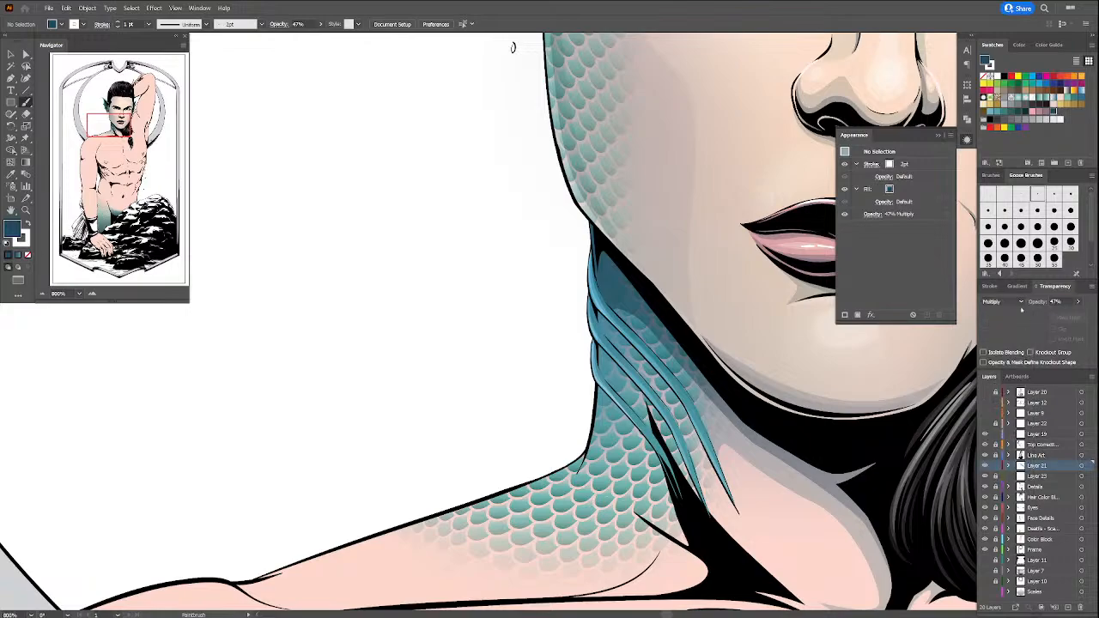
pyautogui.press('p')
pyautogui.click(592, 307)
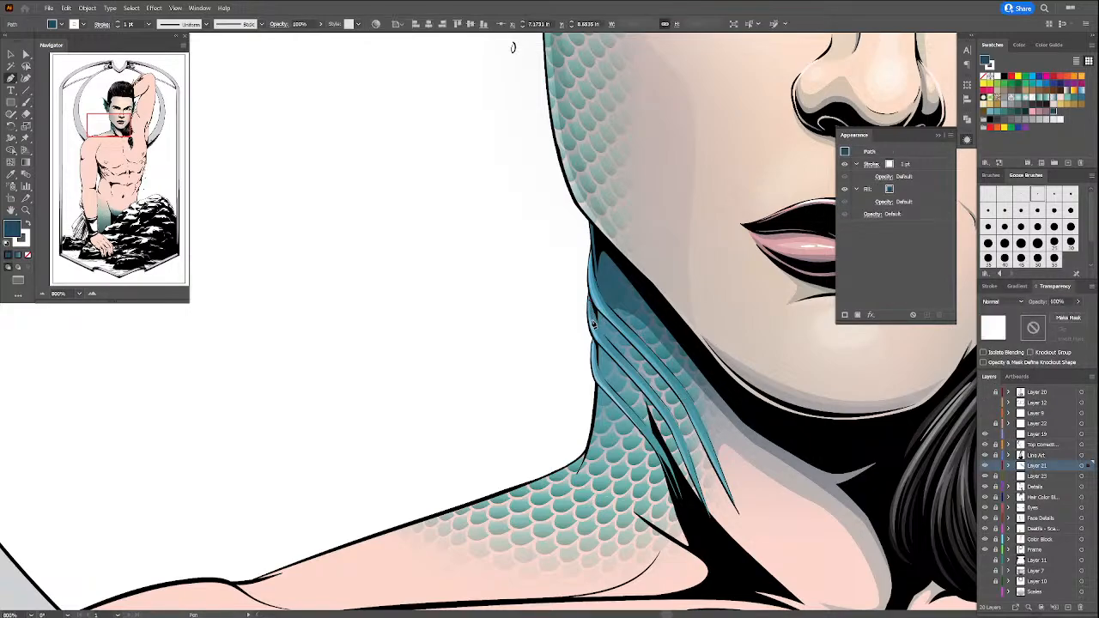
pyautogui.moveTo(604, 346); pyautogui.dragTo(612, 351)
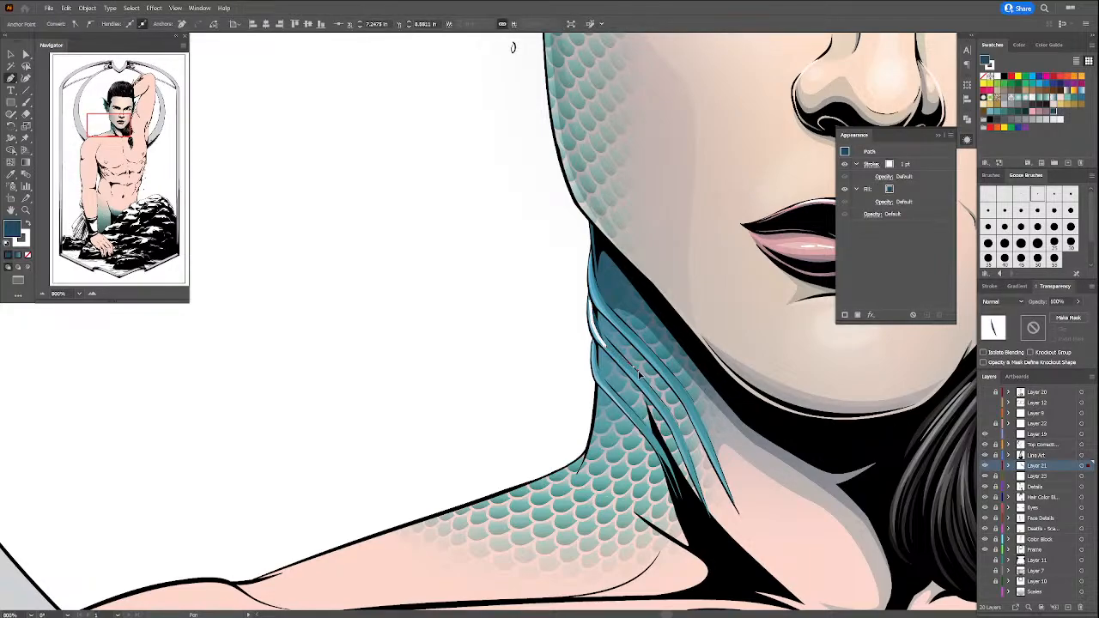
pyautogui.click(636, 371)
pyautogui.click(605, 339)
pyautogui.moveTo(609, 334); pyautogui.dragTo(615, 334)
pyautogui.moveTo(658, 379); pyautogui.dragTo(696, 425)
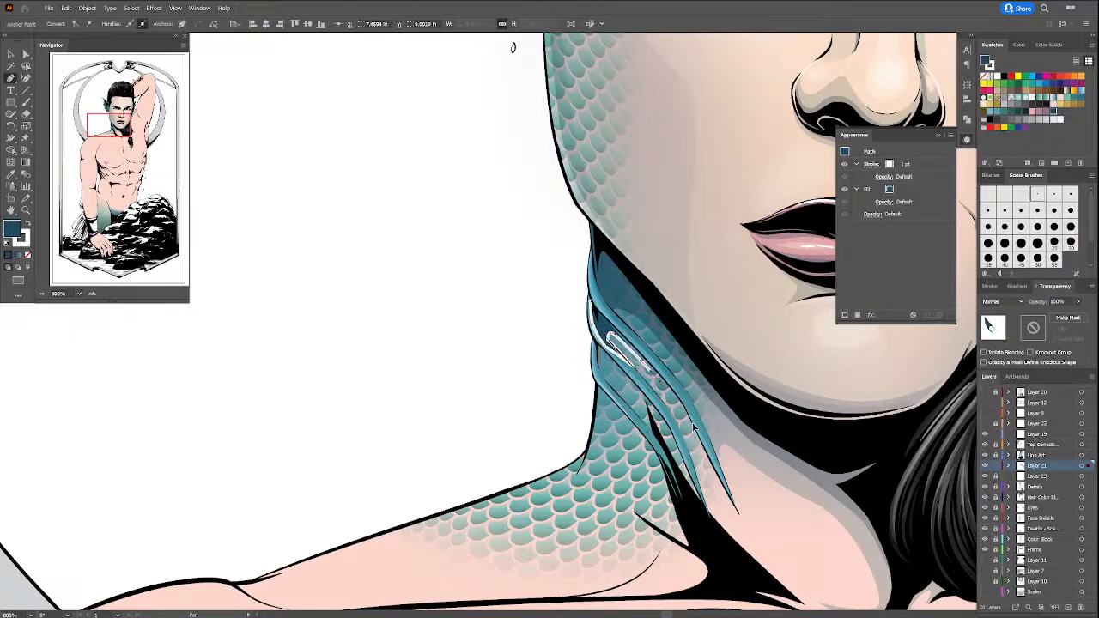
pyautogui.click(691, 420)
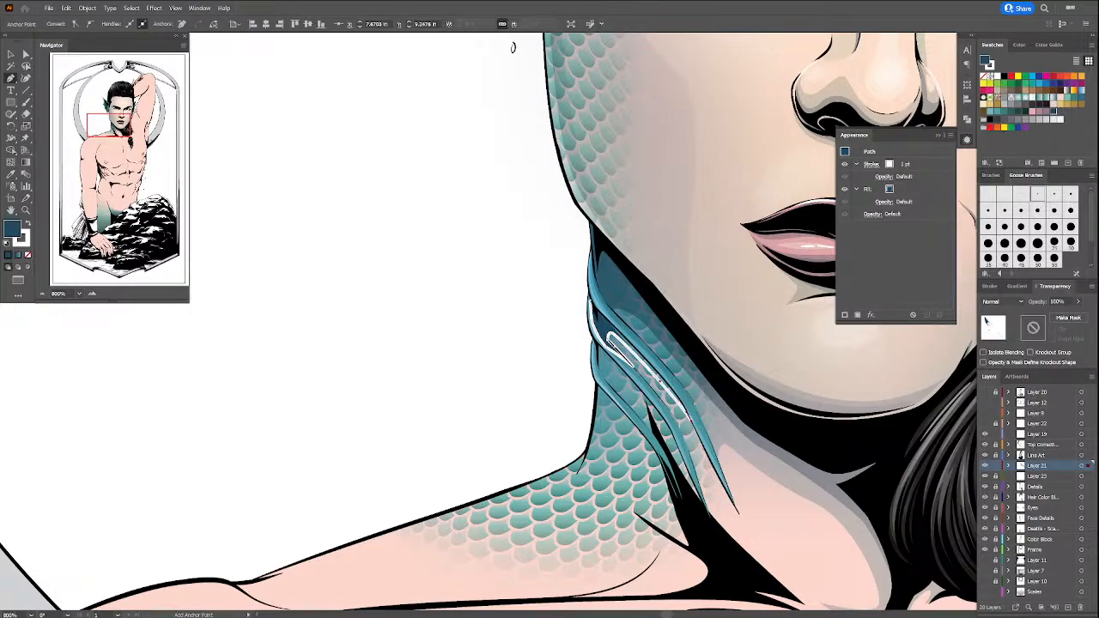
# Step: Remove the gill shadow's stroke, close its path along the uppermost gill and adjust its upper anchor point
pyautogui.press('x')
pyautogui.press('/')
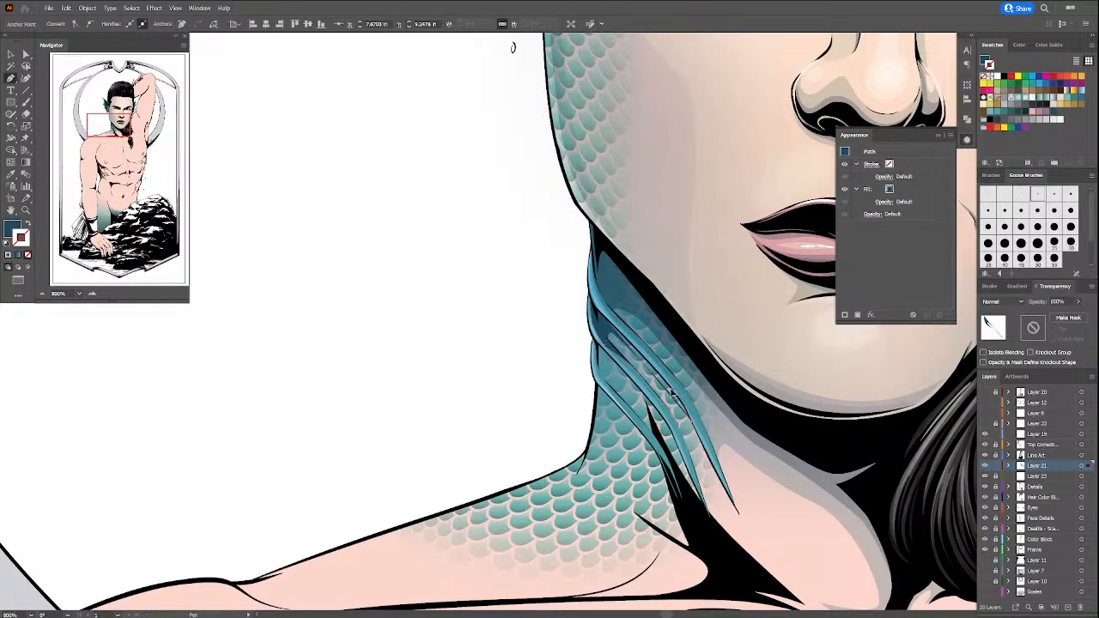
pyautogui.moveTo(670, 389); pyautogui.dragTo(612, 328)
pyautogui.click(597, 308)
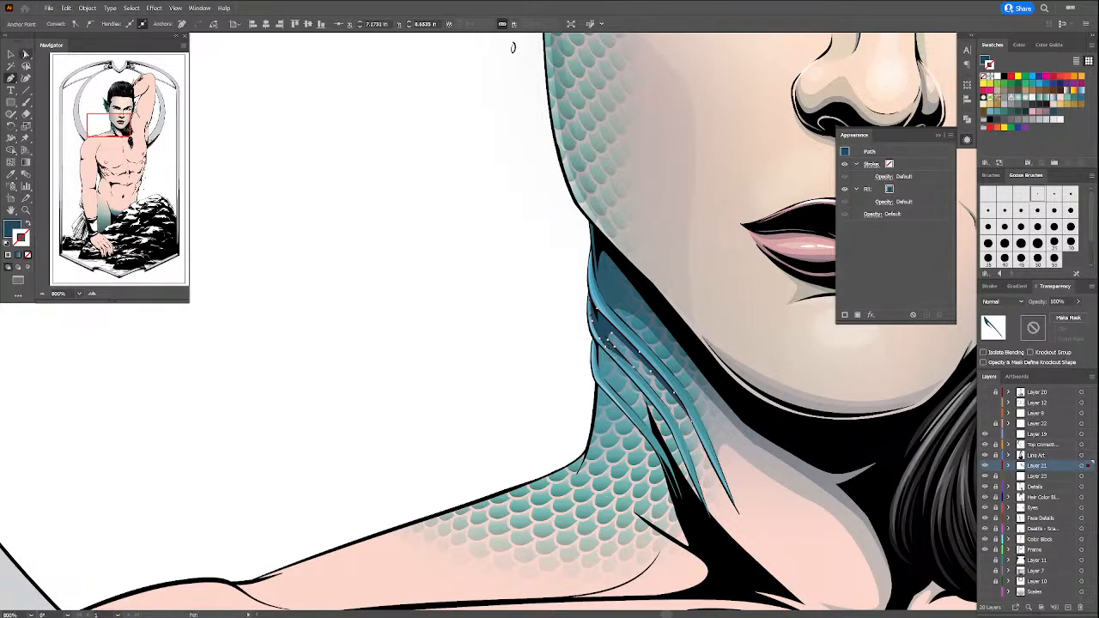
pyautogui.click(26, 54)
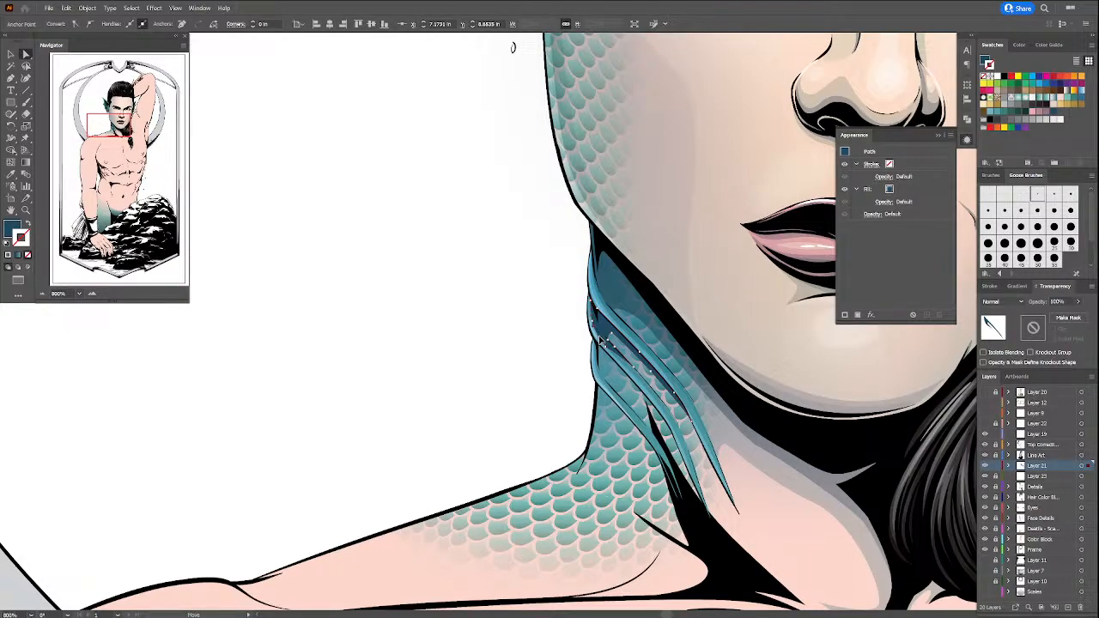
pyautogui.moveTo(600, 336); pyautogui.dragTo(608, 343)
# Step: Set the gill shadow's blend mode to Multiply and its opacity to 40%, and deselect it
pyautogui.click(1000, 302)
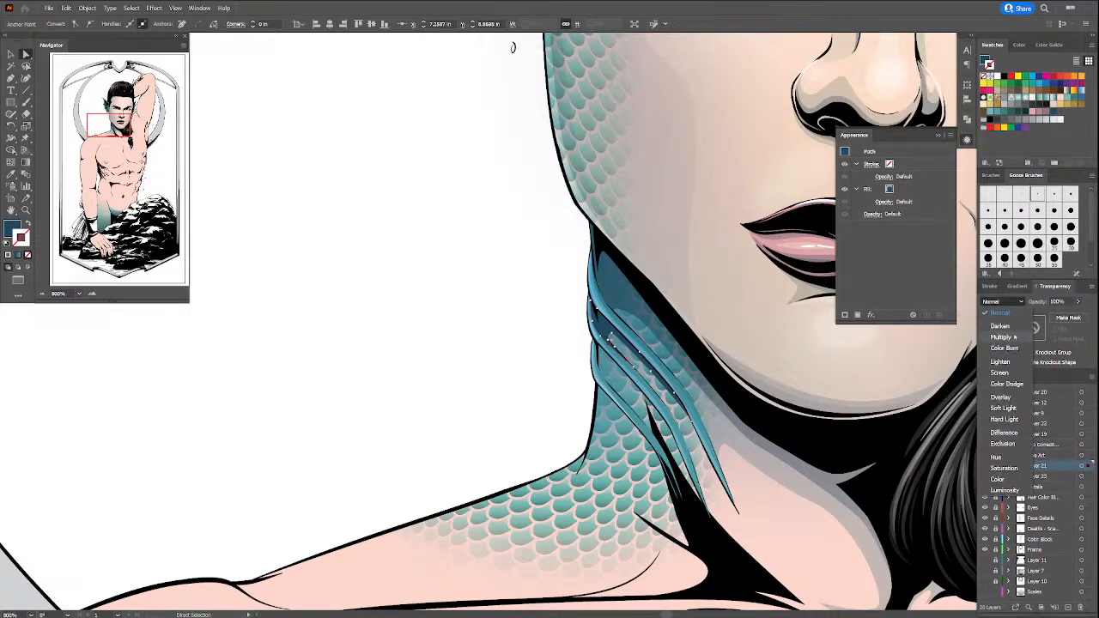
pyautogui.click(1017, 337)
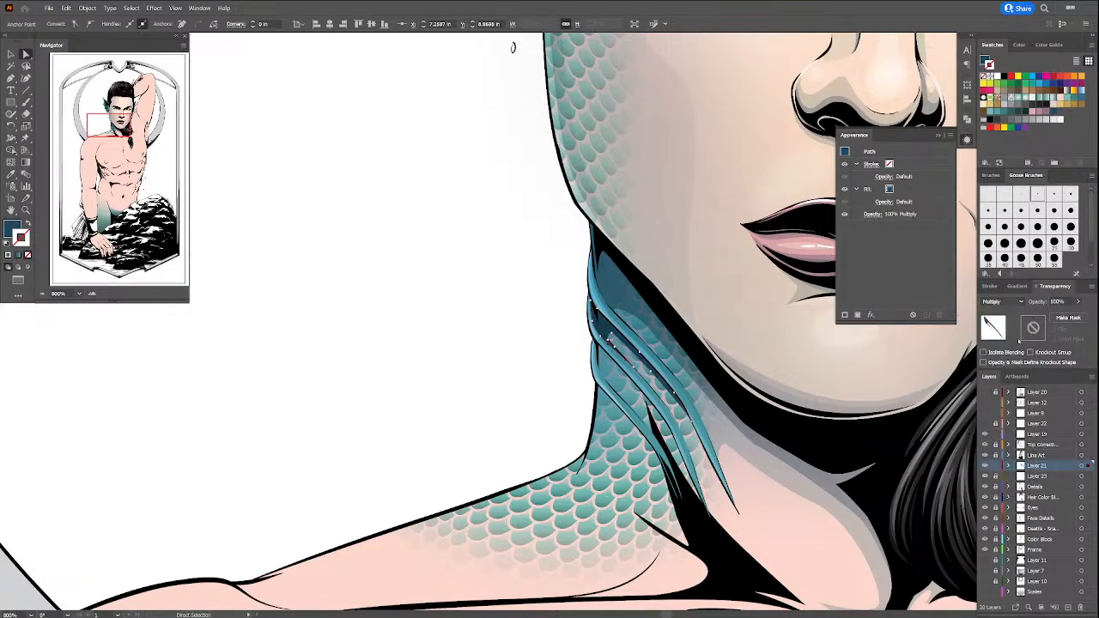
pyautogui.click(1005, 301)
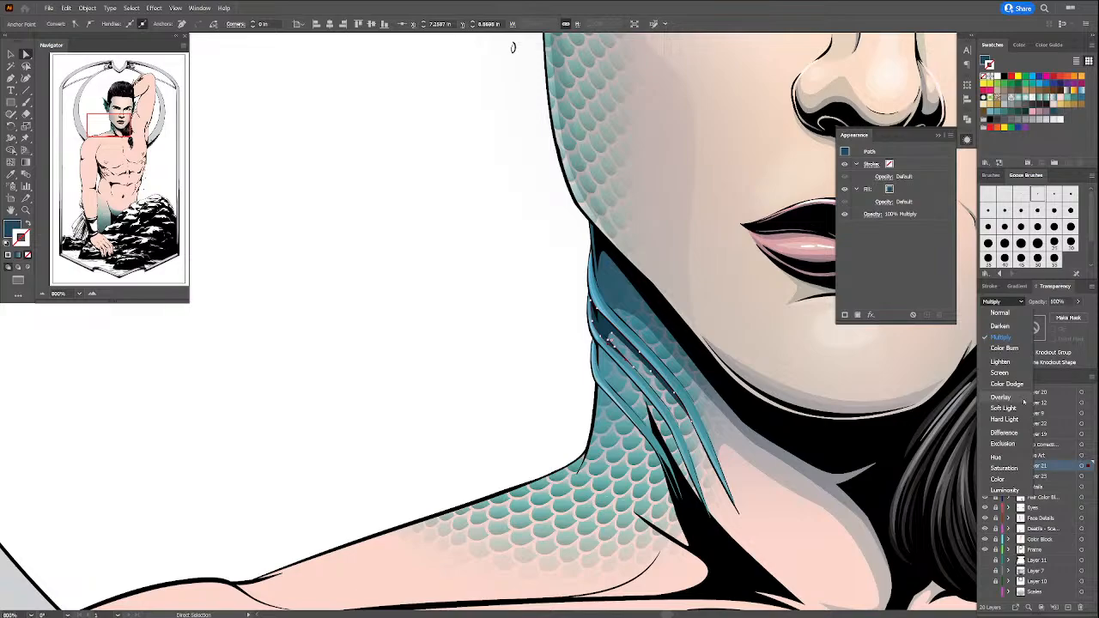
pyautogui.click(1077, 302)
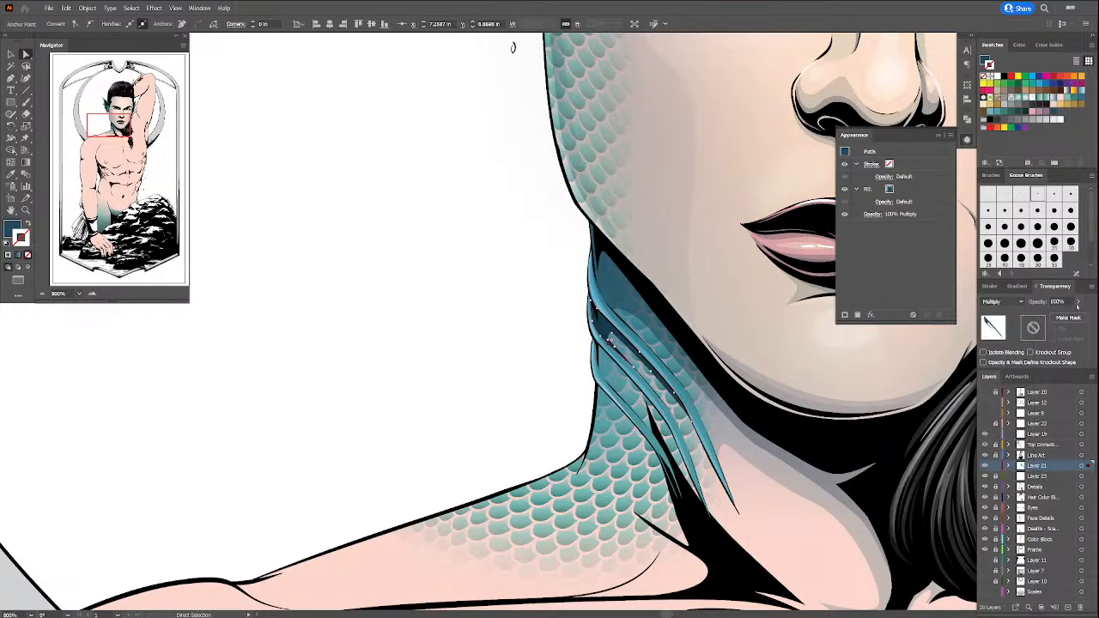
pyautogui.click(1077, 302)
pyautogui.moveTo(1076, 312); pyautogui.dragTo(1054, 314)
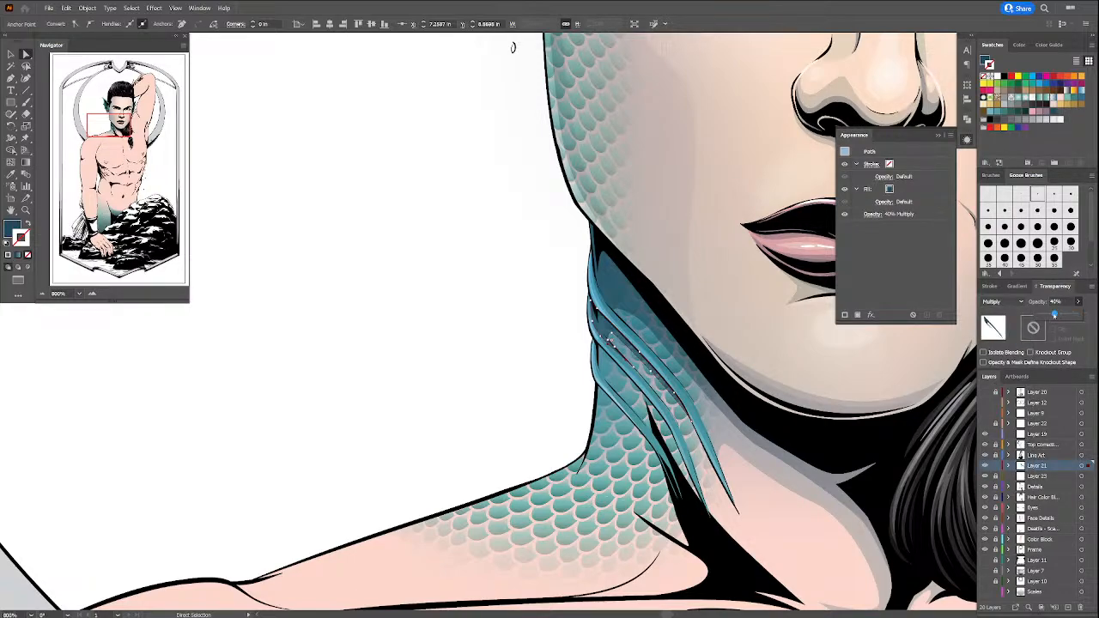
pyautogui.click(1092, 310)
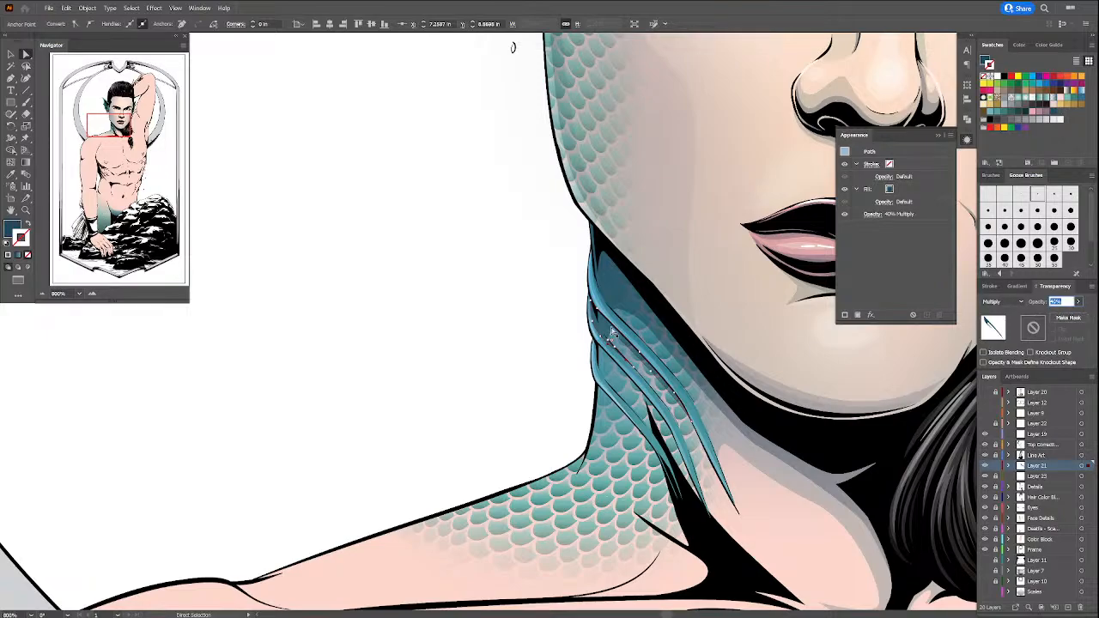
pyautogui.click(584, 327)
# Step: Draw a dark blue shadow shape with the Pen tool under the jaw corner, following the jawline above the uppermost gill
pyautogui.press('p')
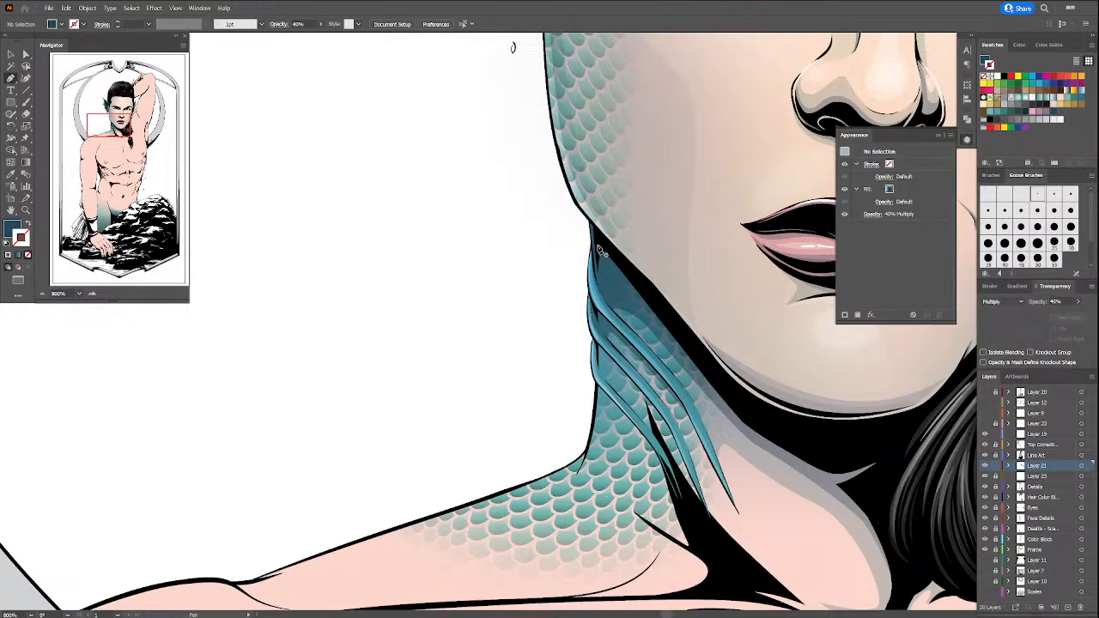
pyautogui.click(599, 274)
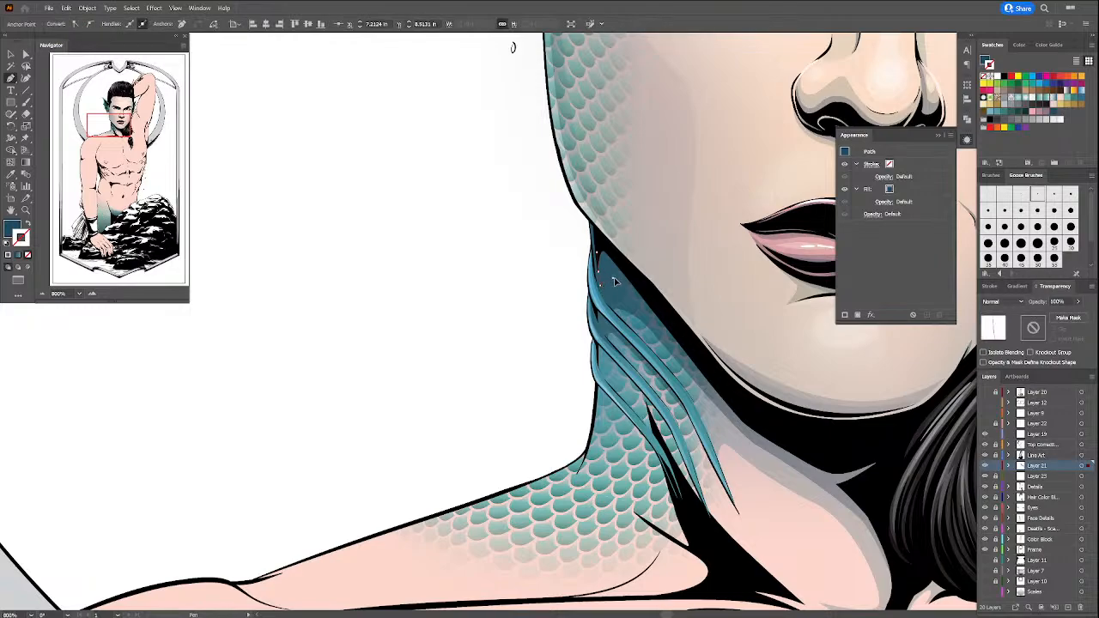
pyautogui.click(650, 289)
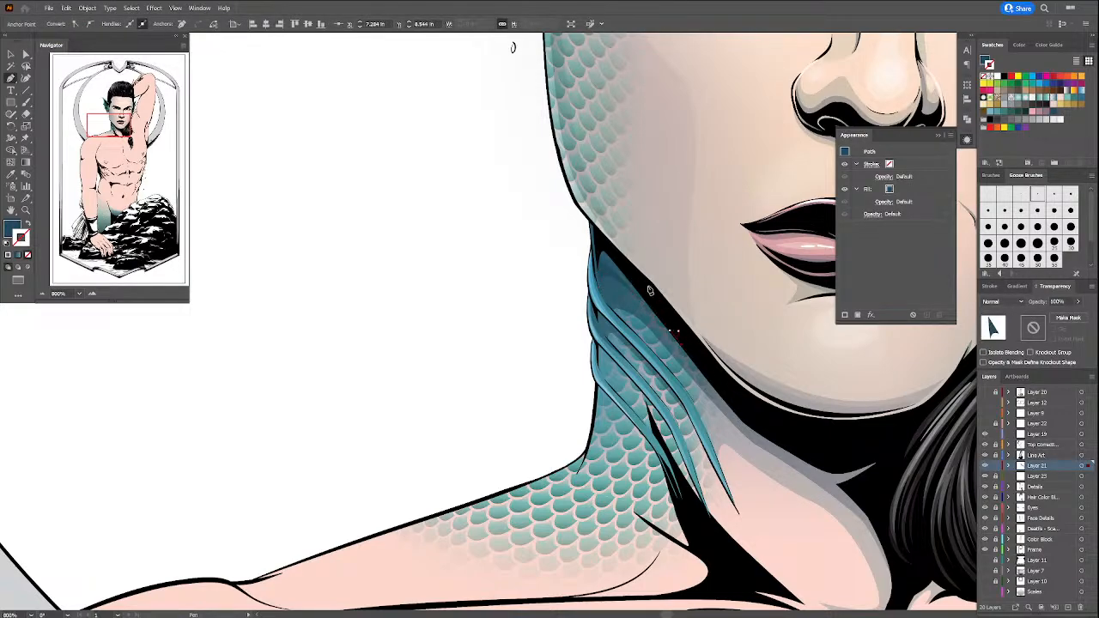
pyautogui.click(601, 246)
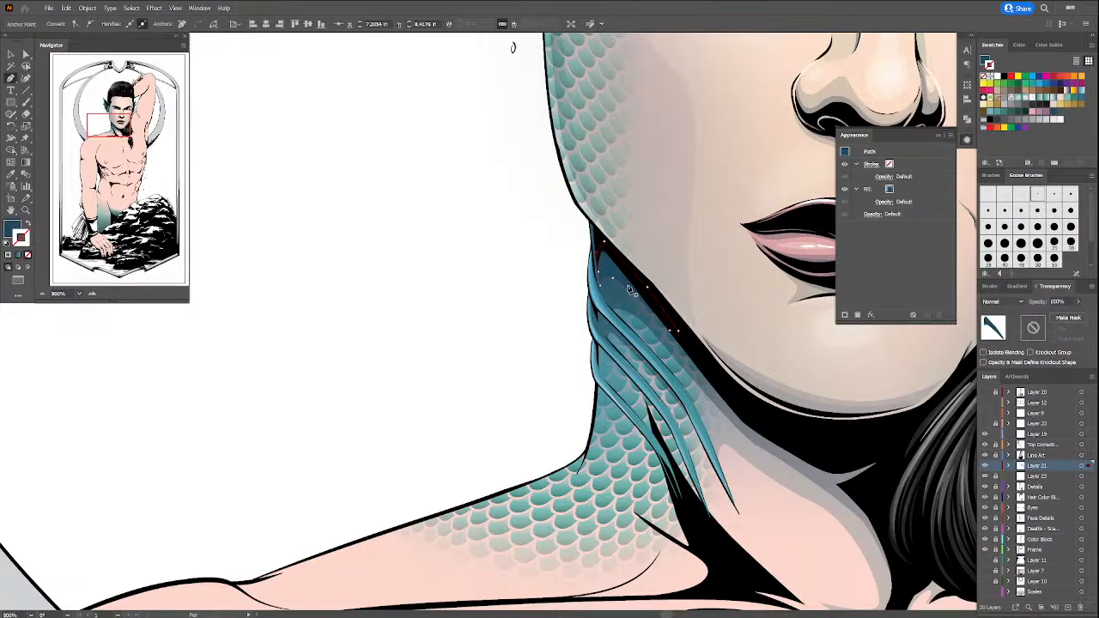
# Step: Set the jaw-corner shadow's blend mode to Multiply and its opacity to 34%, and deselect it
pyautogui.click(1002, 301)
pyautogui.click(1023, 335)
pyautogui.click(1078, 301)
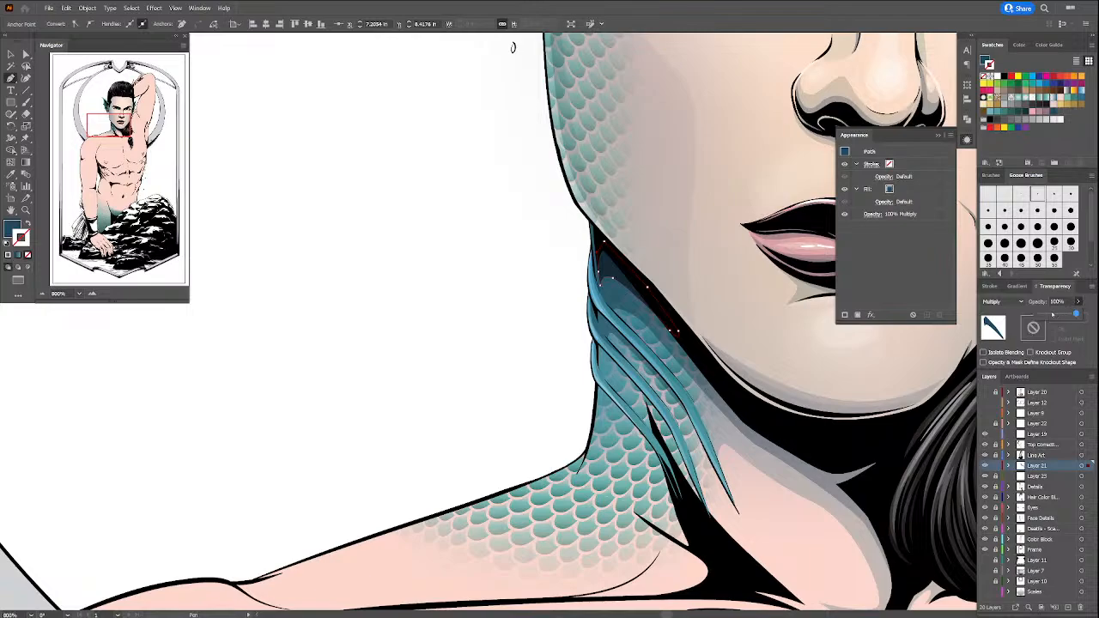
pyautogui.moveTo(1079, 316); pyautogui.dragTo(1055, 316)
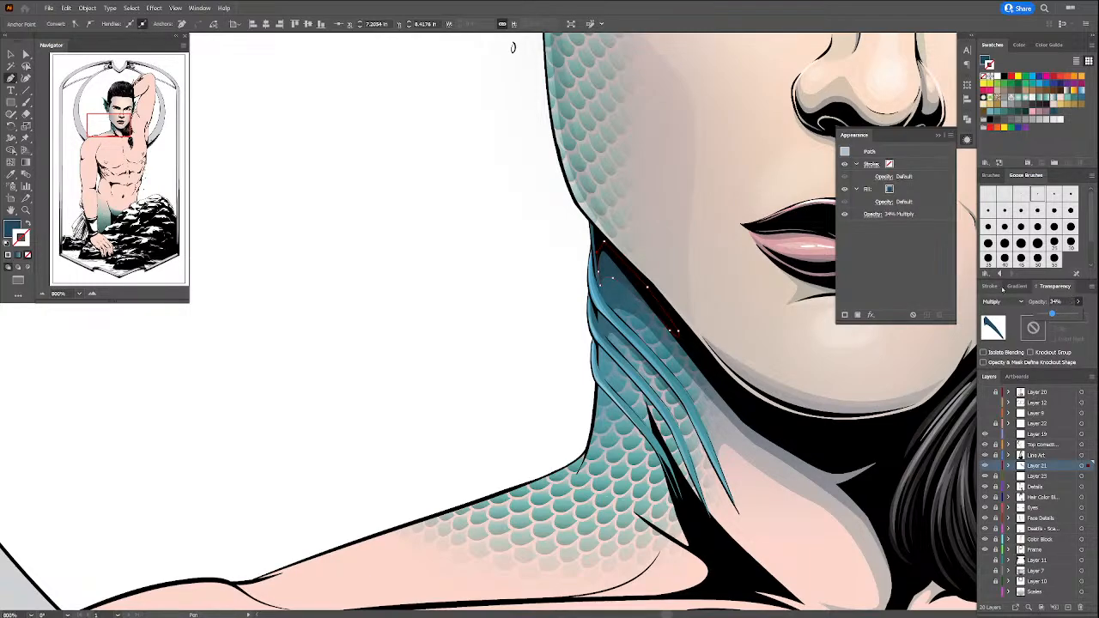
pyautogui.click(11, 54)
pyautogui.hotkey('ctrl', 'shift', 'a')
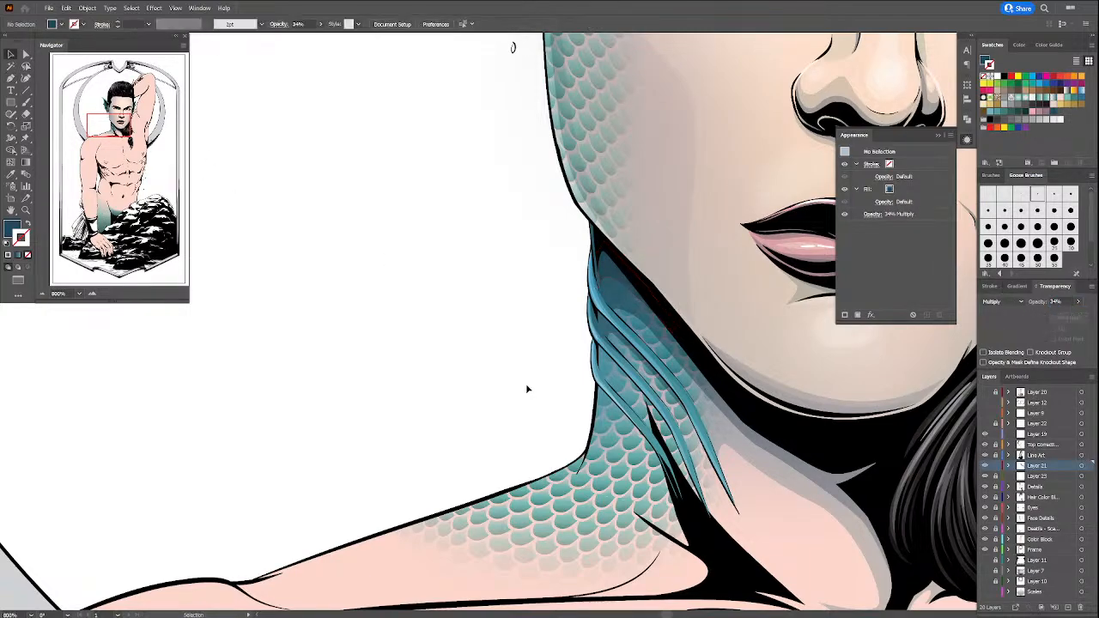
pyautogui.press('b')
pyautogui.moveTo(711, 174); pyautogui.dragTo(713, 197)
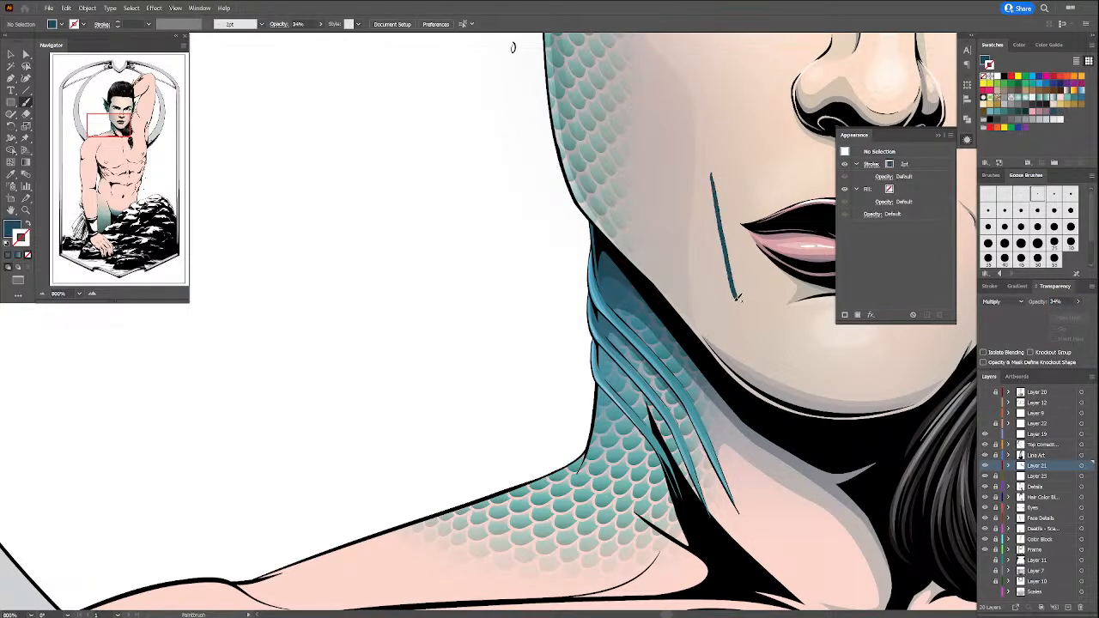
pyautogui.hotkey('ctrl', 'z')
pyautogui.hotkey('shift', 'x')
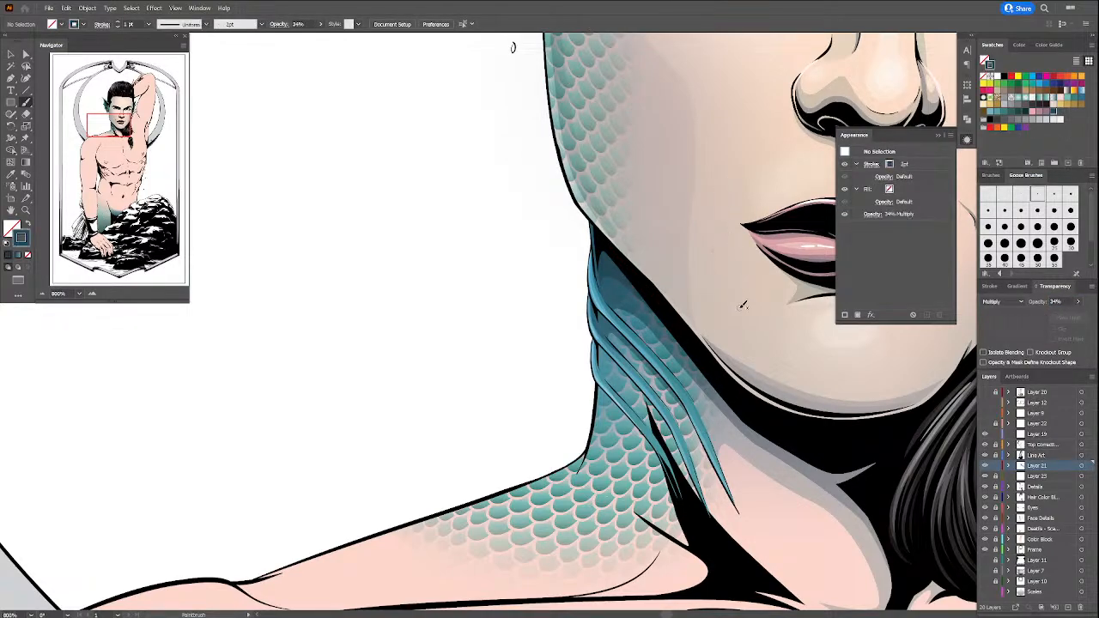
pyautogui.moveTo(722, 201); pyautogui.dragTo(747, 226)
pyautogui.hotkey('ctrl', 'z')
pyautogui.press('a')
pyautogui.press('p')
pyautogui.press('b')
pyautogui.moveTo(704, 191); pyautogui.dragTo(737, 239)
pyautogui.moveTo(716, 243); pyautogui.dragTo(772, 309)
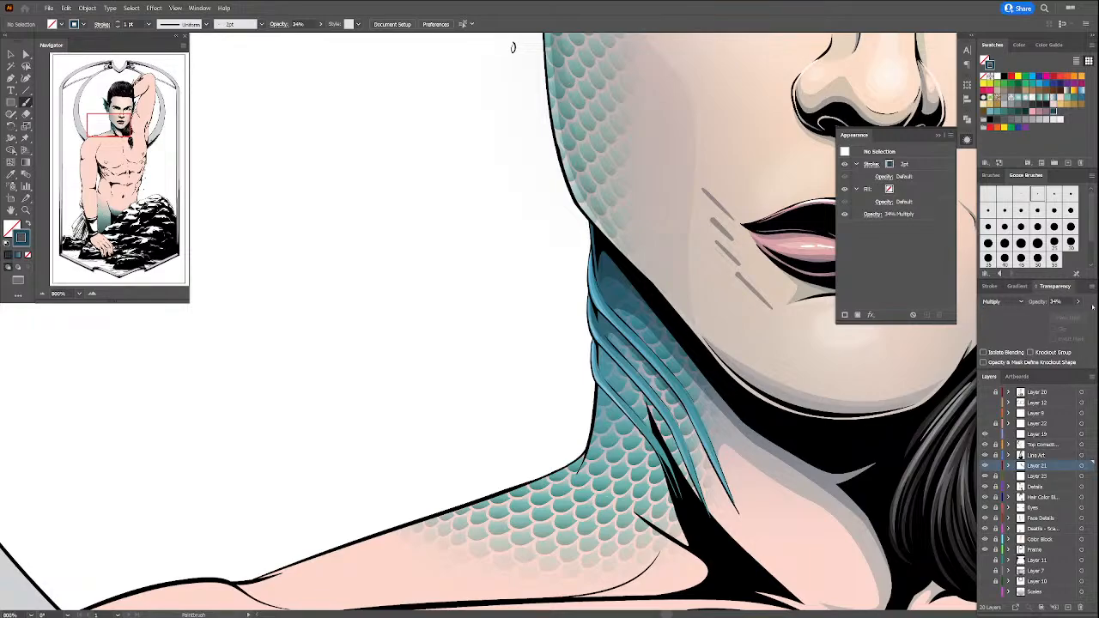
pyautogui.hotkey('ctrl', 'z')
pyautogui.hotkey('ctrl', 'z')
pyautogui.hotkey('ctrl', 'z')
pyautogui.hotkey('ctrl', 'z')
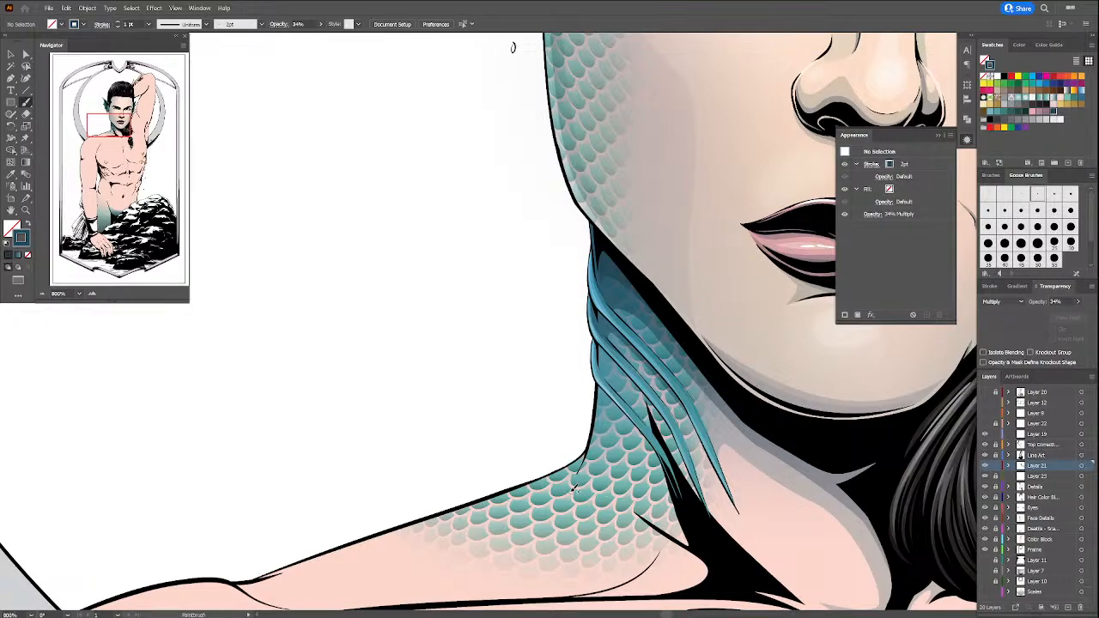
# Step: Draw a small dark blue shadow shape with the Pen tool between the upper ends of the first two gills, filled without a stroke
pyautogui.moveTo(607, 512)
pyautogui.mouseDown()
pyautogui.moveTo(575, 467)
pyautogui.moveTo(593, 467)
pyautogui.mouseUp()
pyautogui.press('p')
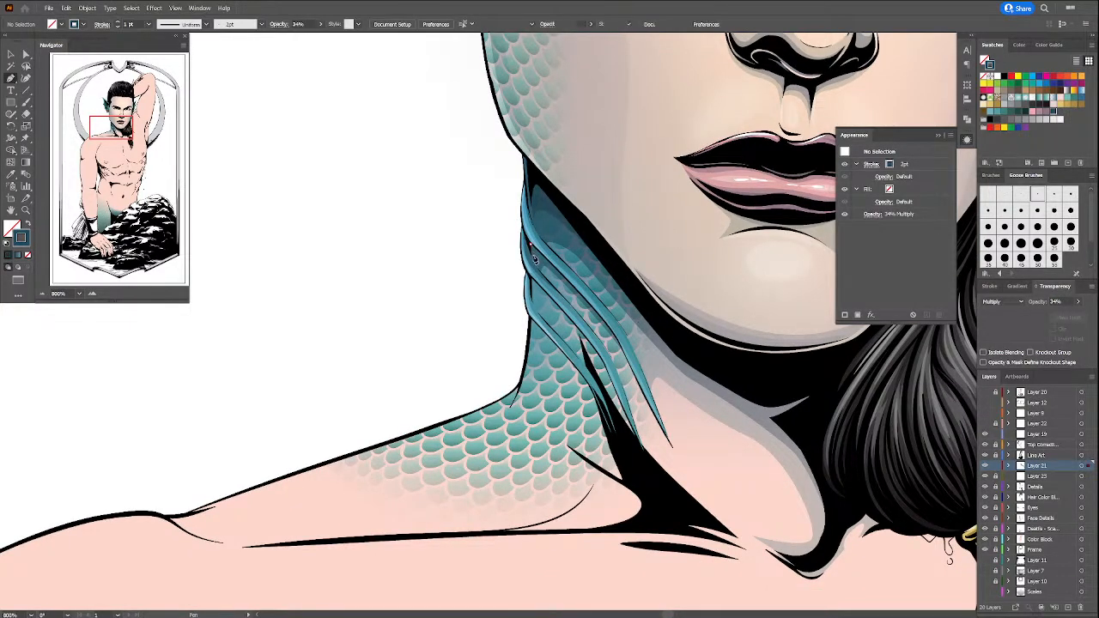
pyautogui.click(534, 258)
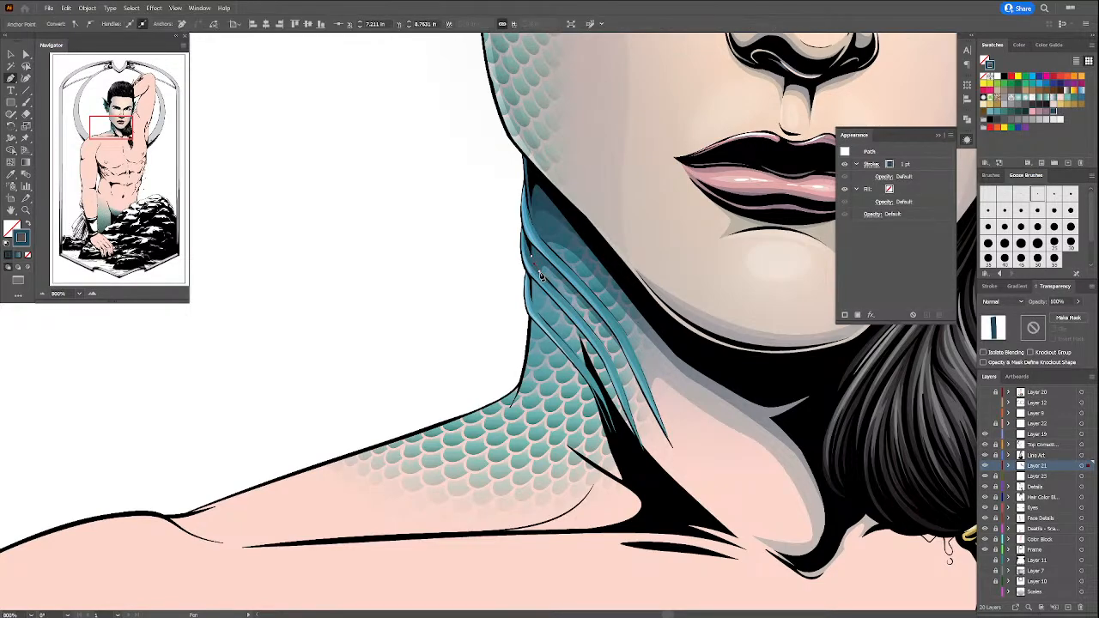
pyautogui.click(541, 276)
pyautogui.click(550, 264)
pyautogui.click(539, 256)
pyautogui.click(533, 255)
pyautogui.hotkey('shift', 'x')
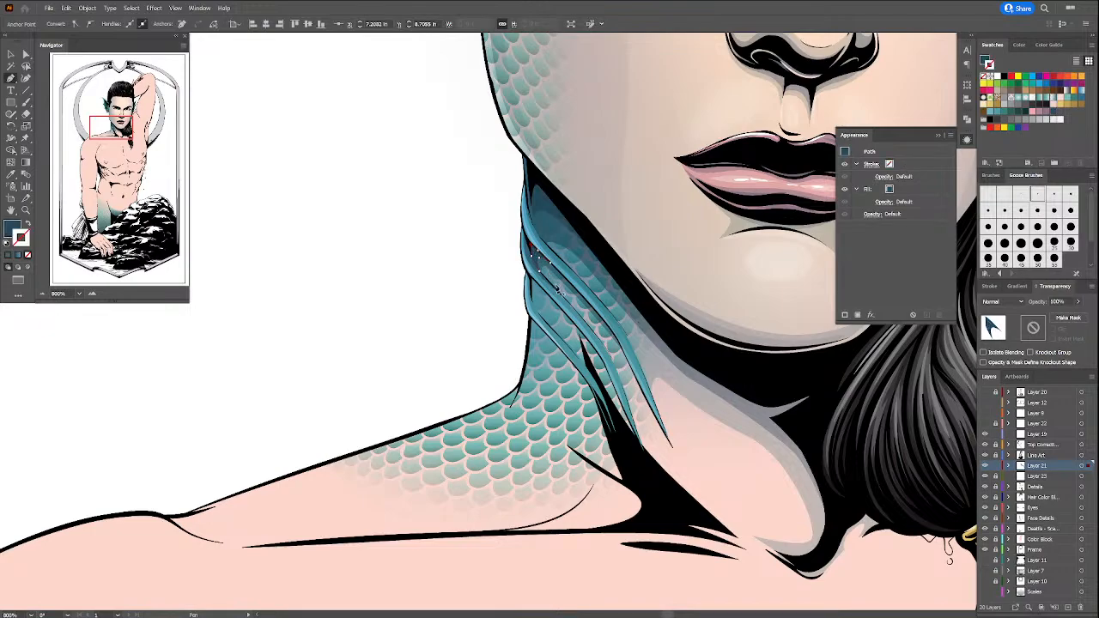
# Step: Copy the jaw-corner shadow's Multiply, 34% opacity appearance onto the small gill shadow with the Eyedropper, and deselect it
pyautogui.press('a')
pyautogui.press('i')
pyautogui.click(544, 204)
pyautogui.press('a')
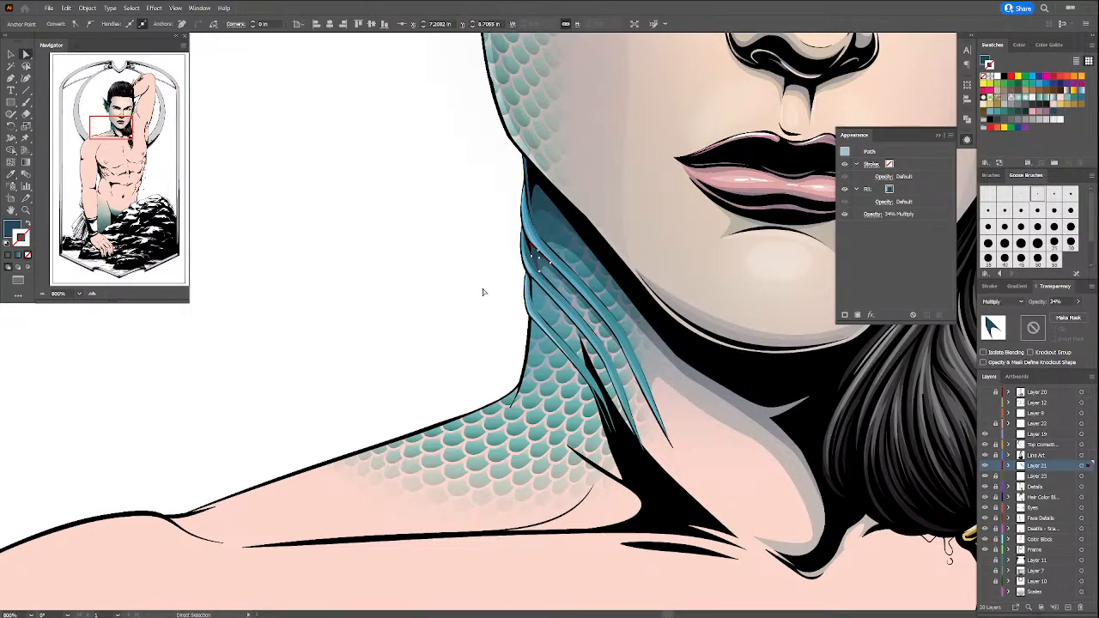
pyautogui.click(482, 293)
# Step: Draw a long, closed dark blue shadow shape with the Pen tool between the lower gills, from the neck's outer edge to the gill tips
pyautogui.press('p')
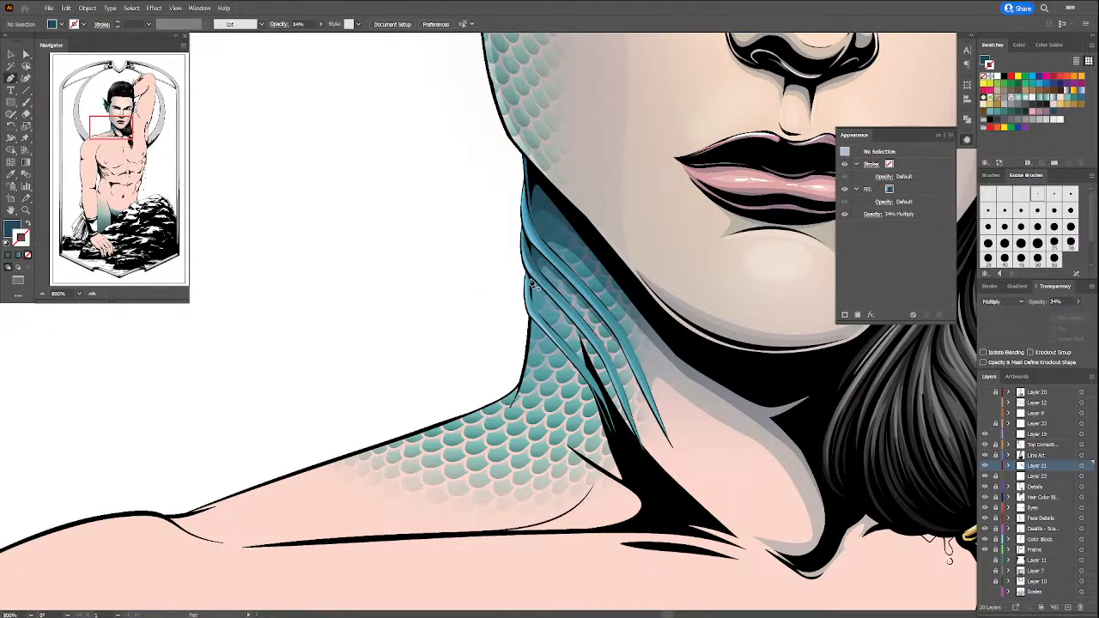
pyautogui.click(530, 280)
pyautogui.click(531, 299)
pyautogui.click(542, 319)
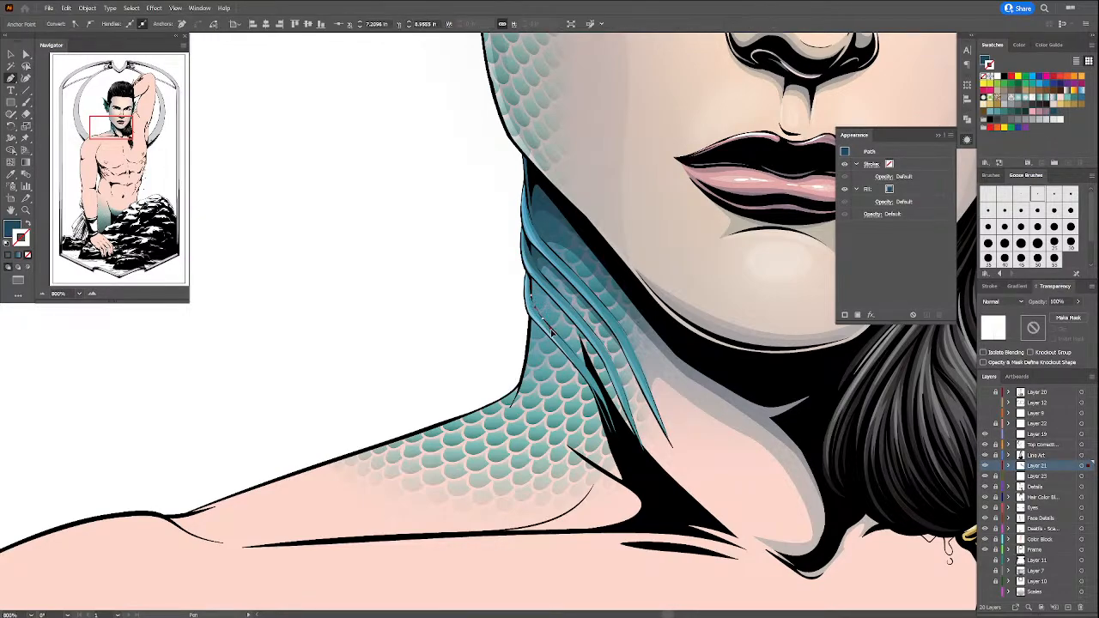
pyautogui.moveTo(564, 342); pyautogui.dragTo(571, 351)
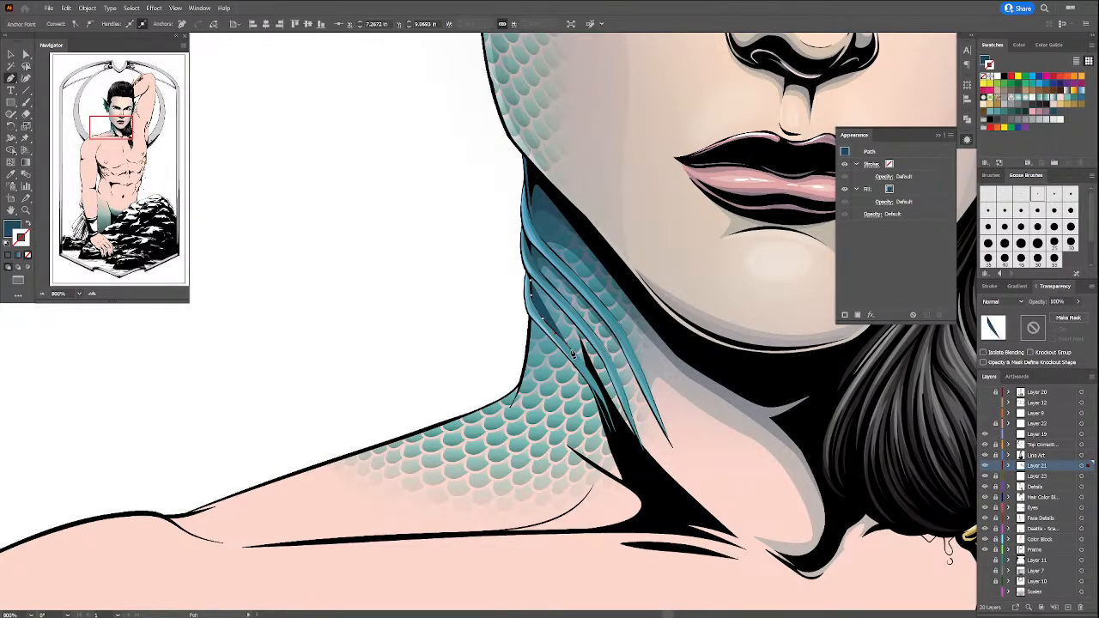
pyautogui.moveTo(546, 313); pyautogui.dragTo(543, 302)
pyautogui.moveTo(569, 328); pyautogui.dragTo(574, 338)
pyautogui.moveTo(577, 354); pyautogui.dragTo(587, 367)
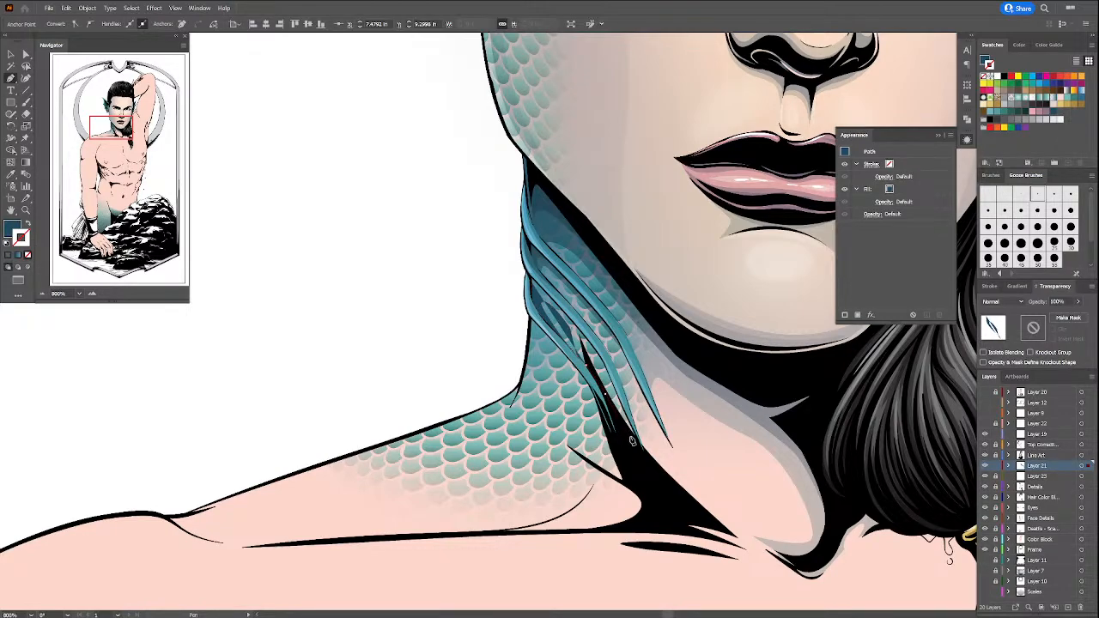
pyautogui.moveTo(635, 438); pyautogui.dragTo(580, 331)
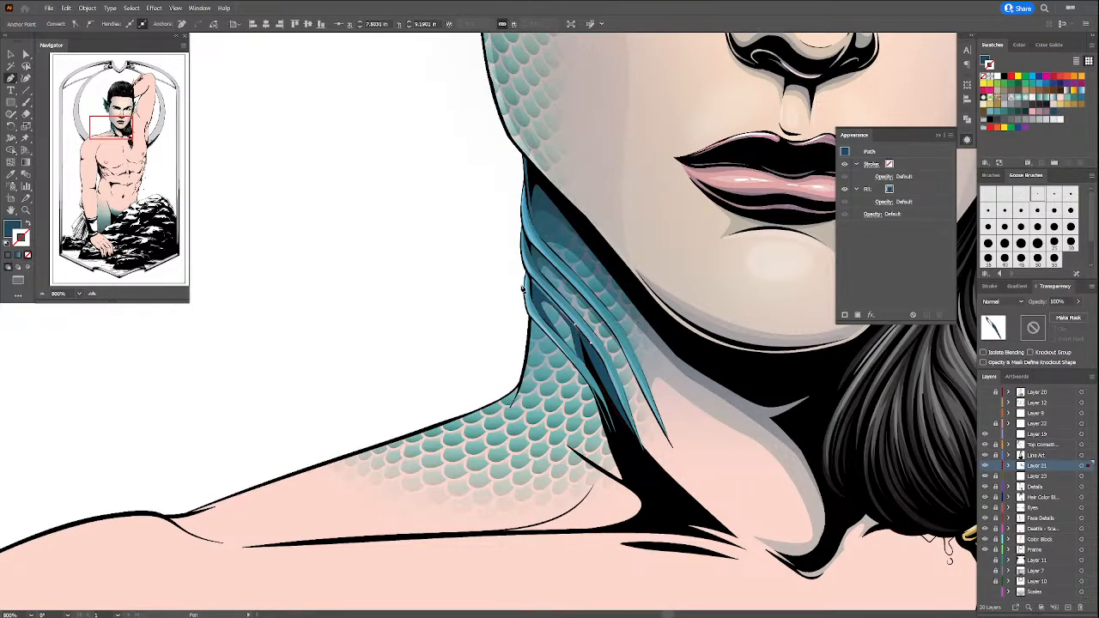
pyautogui.moveTo(524, 289); pyautogui.dragTo(533, 281)
pyautogui.click(532, 279)
# Step: Give the long lower-gill shadow the jaw-corner shadow's Multiply, 34% opacity appearance with the Eyedropper, and deselect it
pyautogui.press('i')
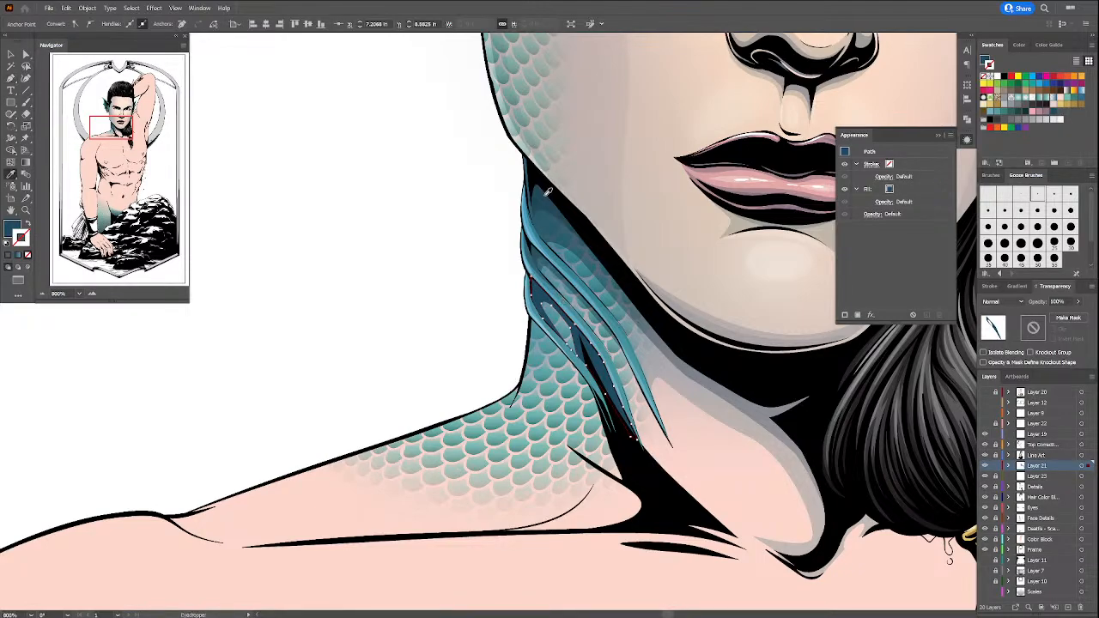
pyautogui.click(546, 189)
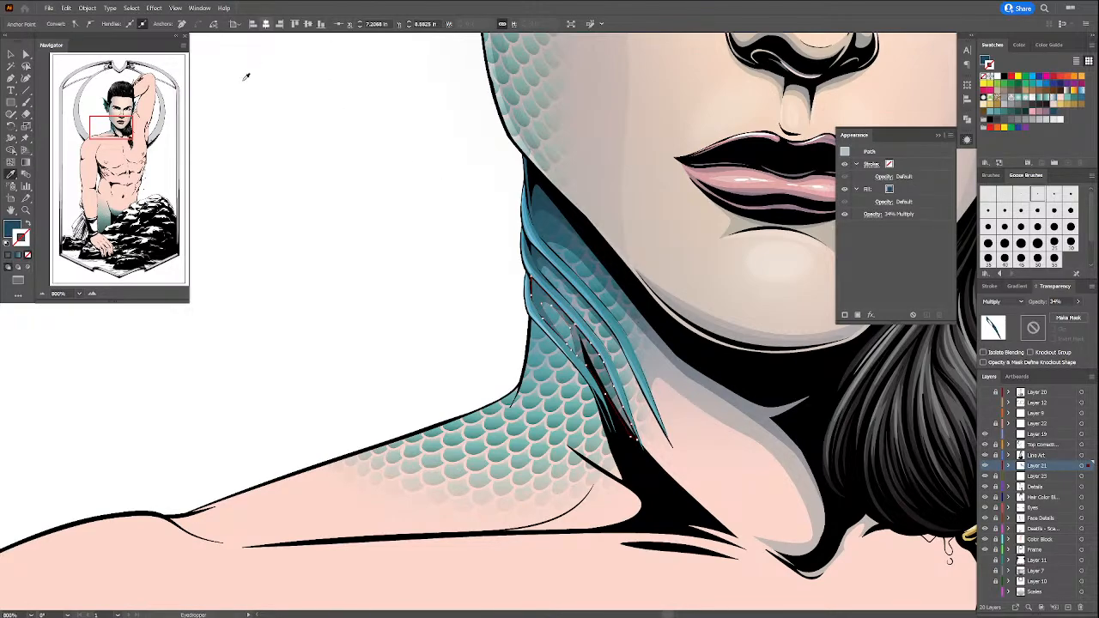
pyautogui.click(26, 53)
pyautogui.click(278, 160)
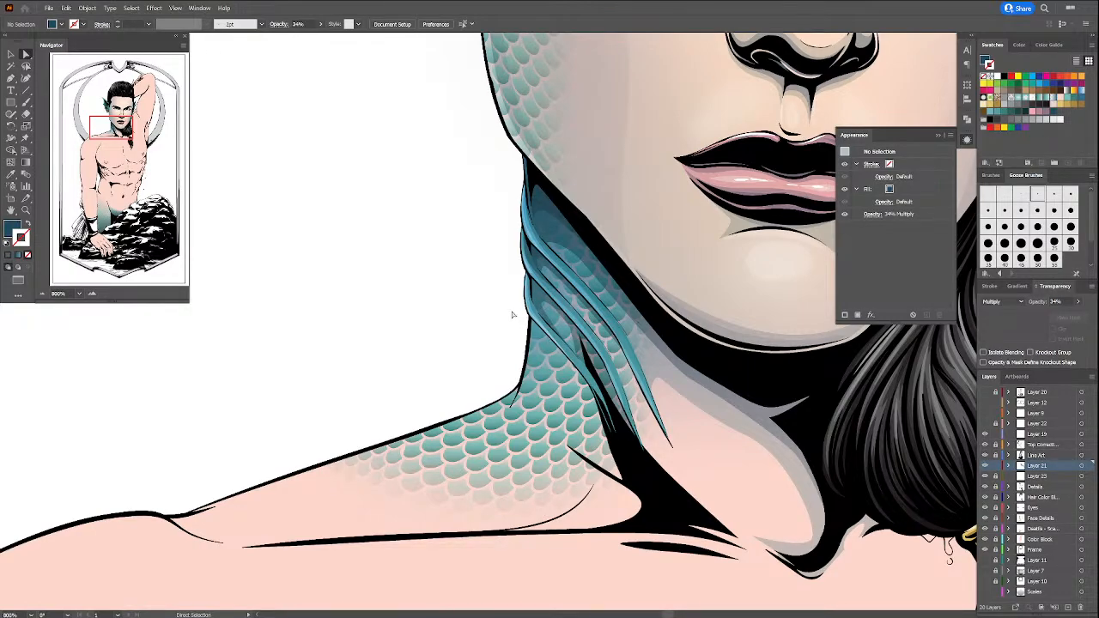
# Step: Draw a small closed shadow shape between the lower gill folds with the Pen tool and give it the existing gill shading's 34% Multiply appearance
pyautogui.keyDown('ctrl'); pyautogui.click(571, 285); pyautogui.keyUp('ctrl')
pyautogui.press('p')
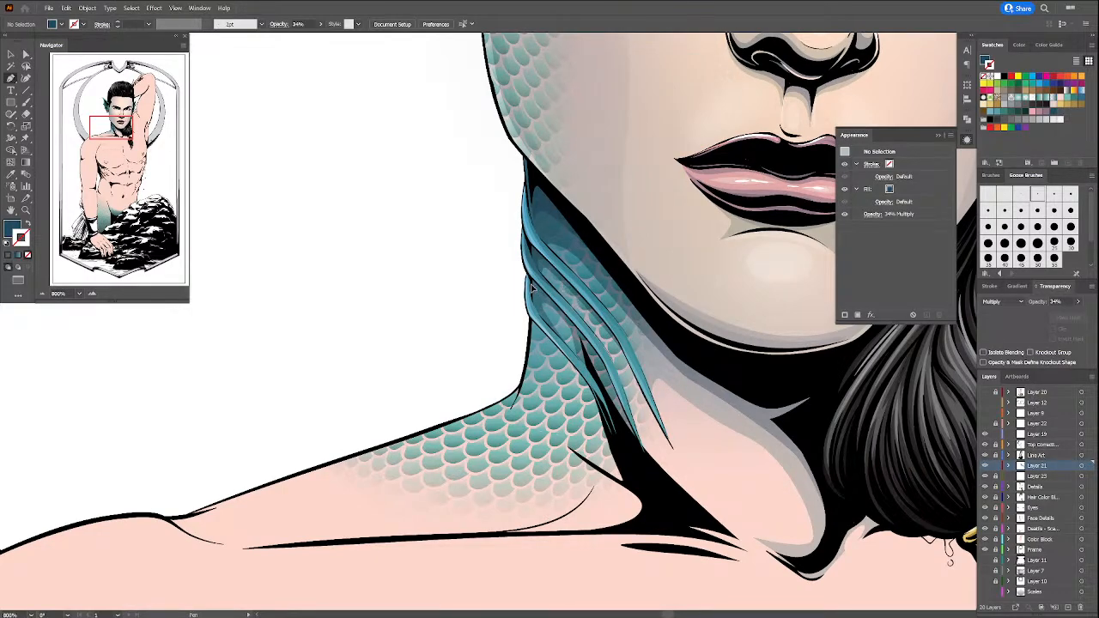
pyautogui.keyDown('ctrl'); pyautogui.click(533, 305); pyautogui.keyUp('ctrl')
pyautogui.keyDown('ctrl'); pyautogui.click(536, 311); pyautogui.keyUp('ctrl')
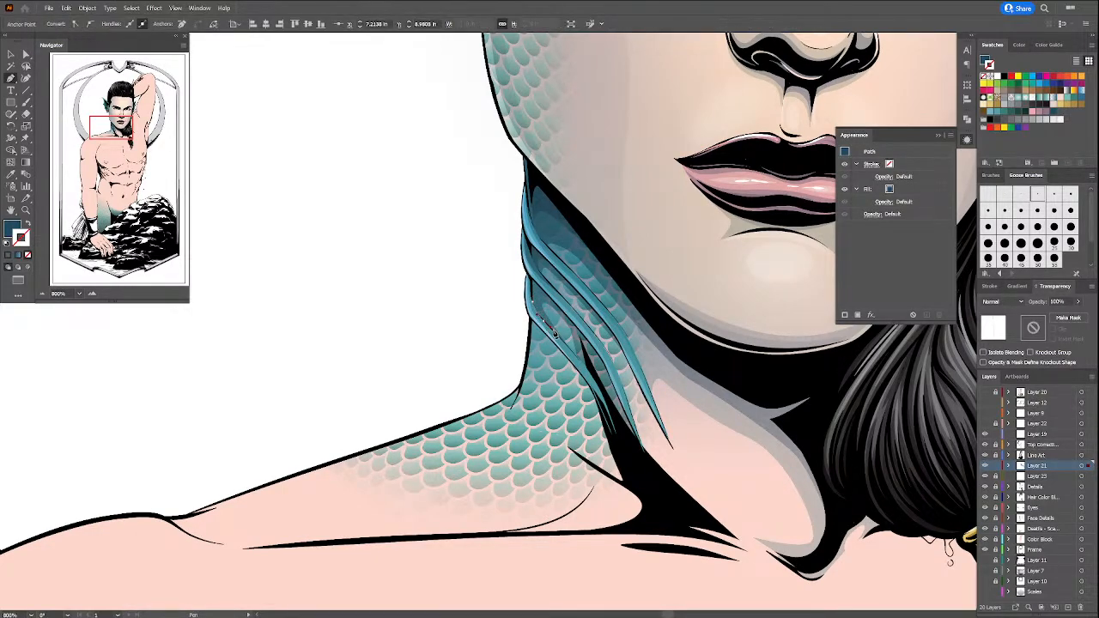
pyautogui.click(536, 298)
pyautogui.click(548, 297)
pyautogui.click(532, 282)
pyautogui.click(531, 278)
pyautogui.press('i')
pyautogui.click(546, 198)
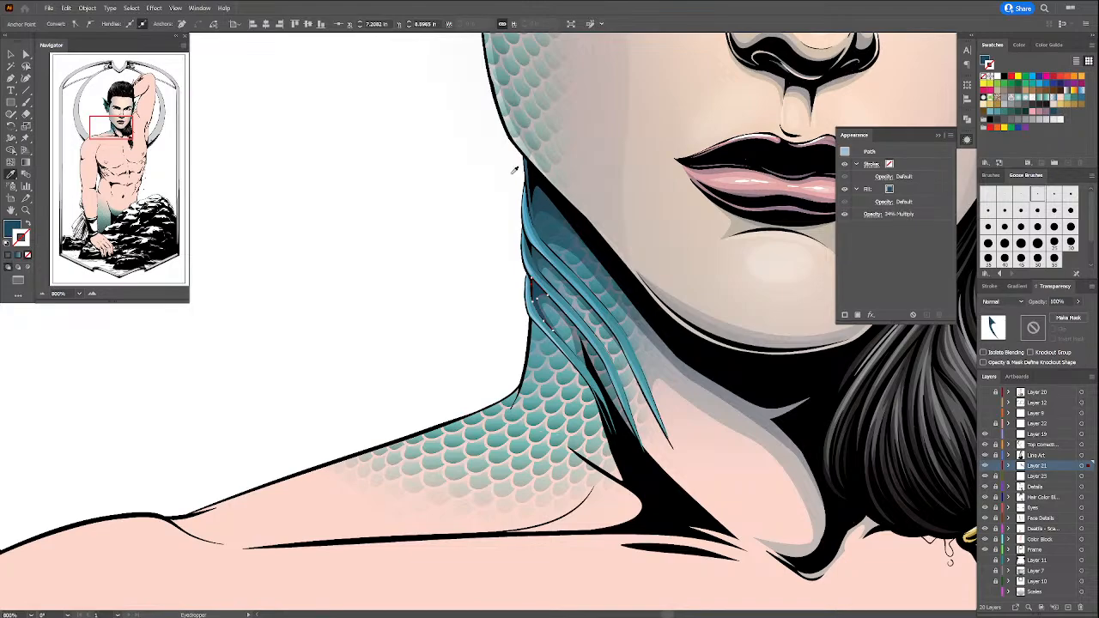
pyautogui.press('a')
pyautogui.click(488, 238)
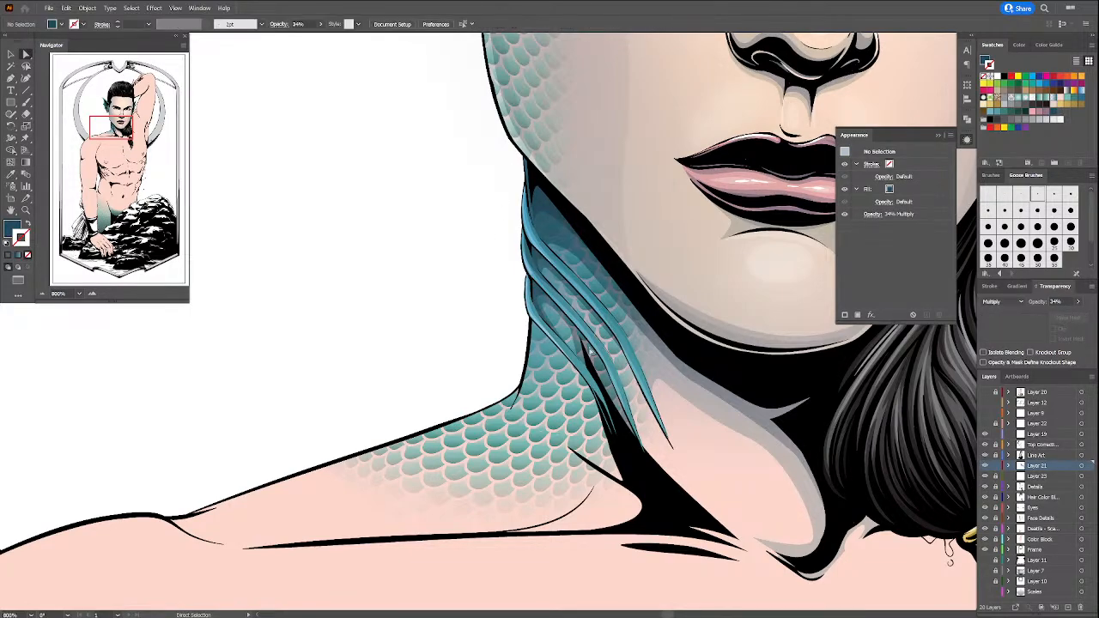
# Step: Draw a narrow shadow shape beside the black neck line below the gills and copy the existing shading's appearance onto it
pyautogui.press('p')
pyautogui.click(581, 336)
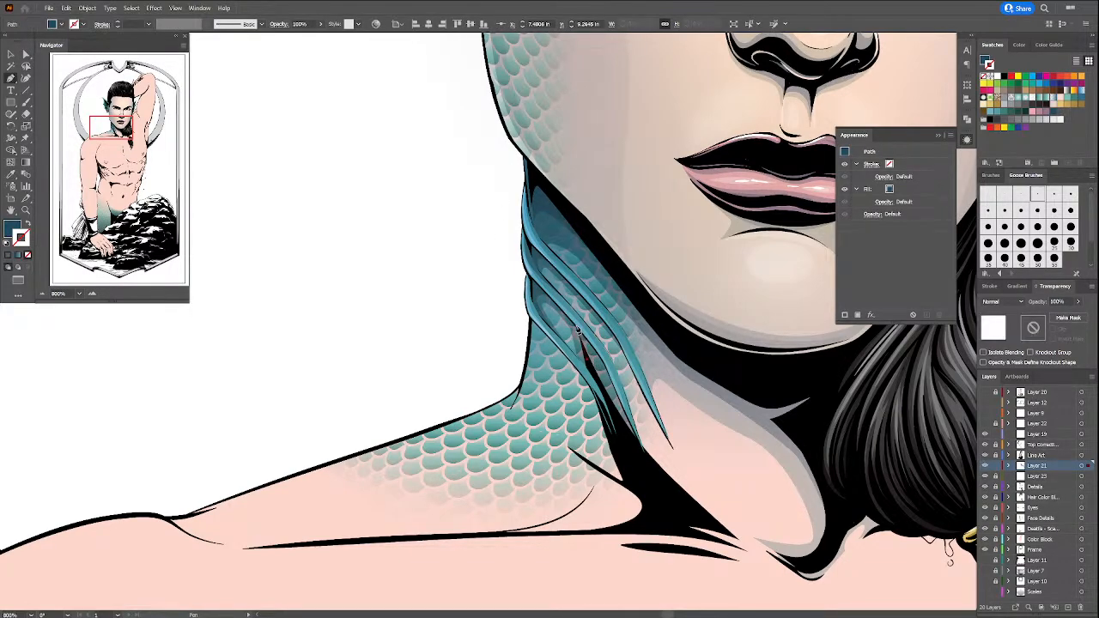
pyautogui.click(576, 328)
pyautogui.moveTo(581, 360); pyautogui.dragTo(588, 373)
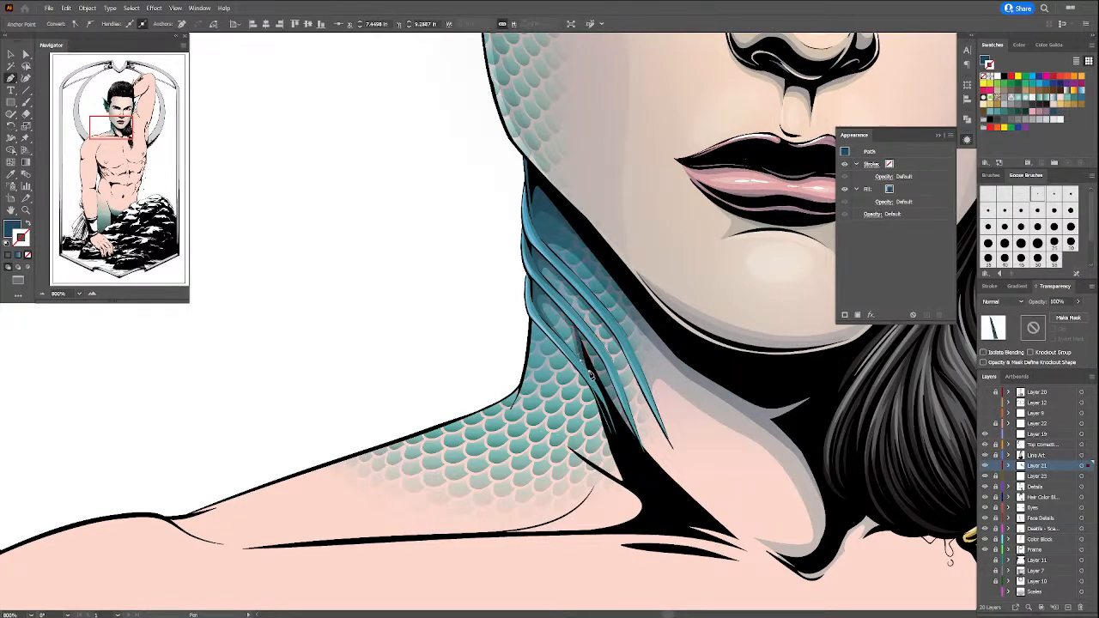
pyautogui.press('i')
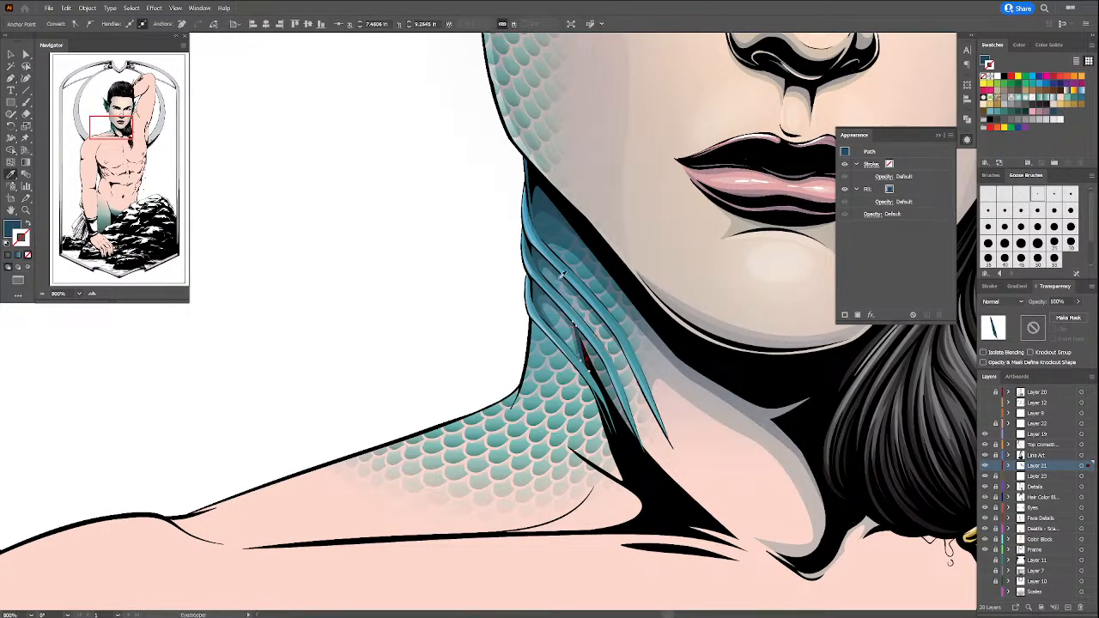
pyautogui.click(533, 184)
pyautogui.press('a')
pyautogui.click(484, 266)
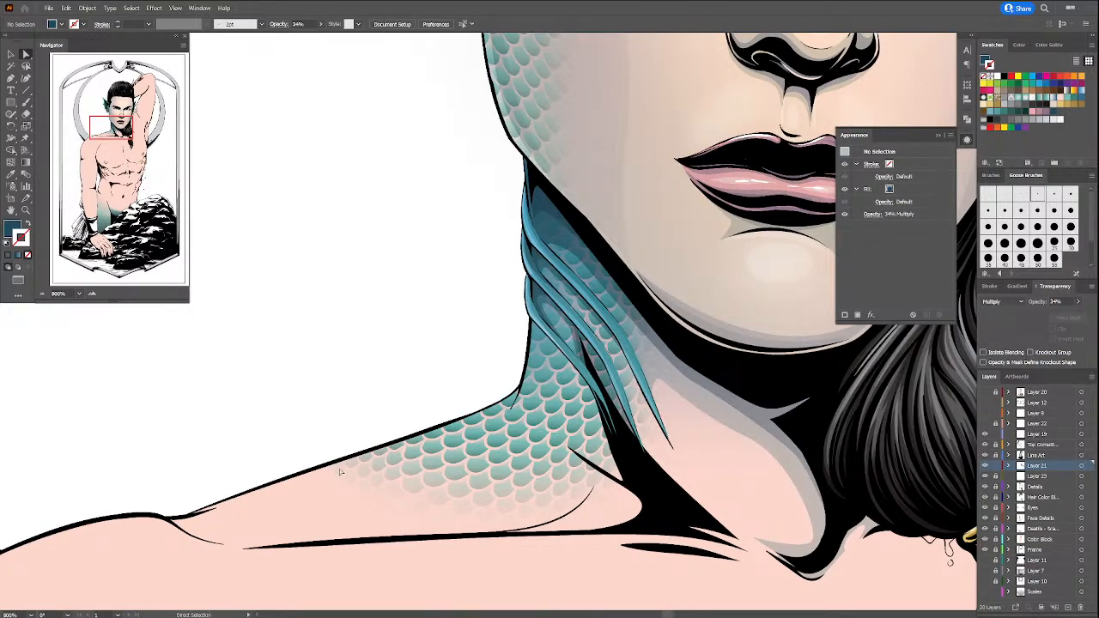
# Step: Draw a thin, curved, tapered filled shape on the blank area beside the neck with the Pen tool
pyautogui.click(11, 77)
pyautogui.click(300, 135)
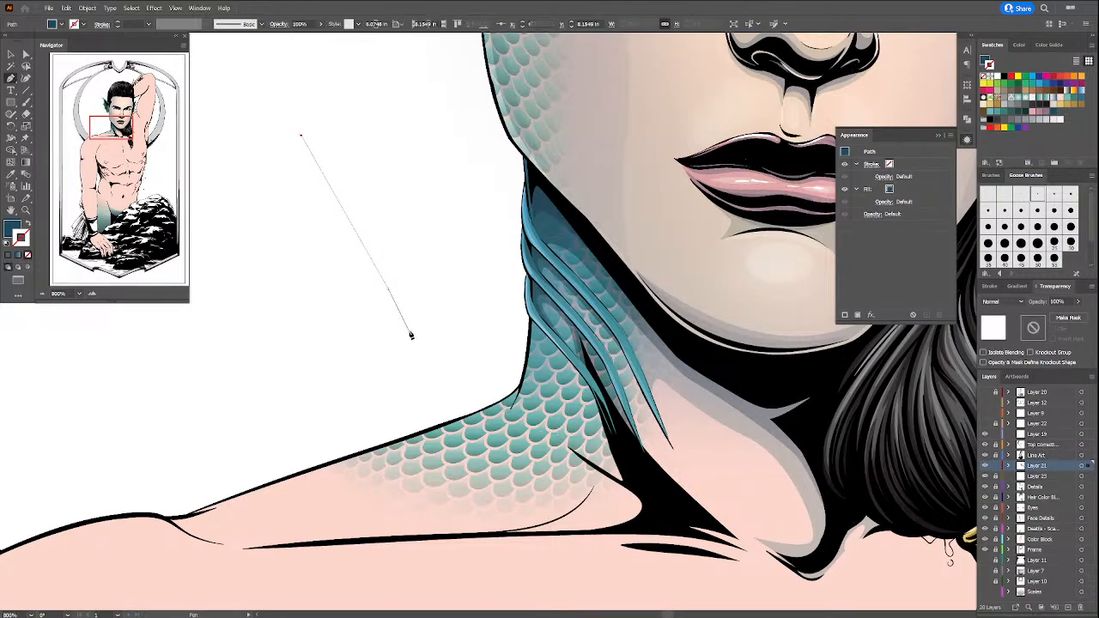
pyautogui.moveTo(392, 284); pyautogui.dragTo(422, 350)
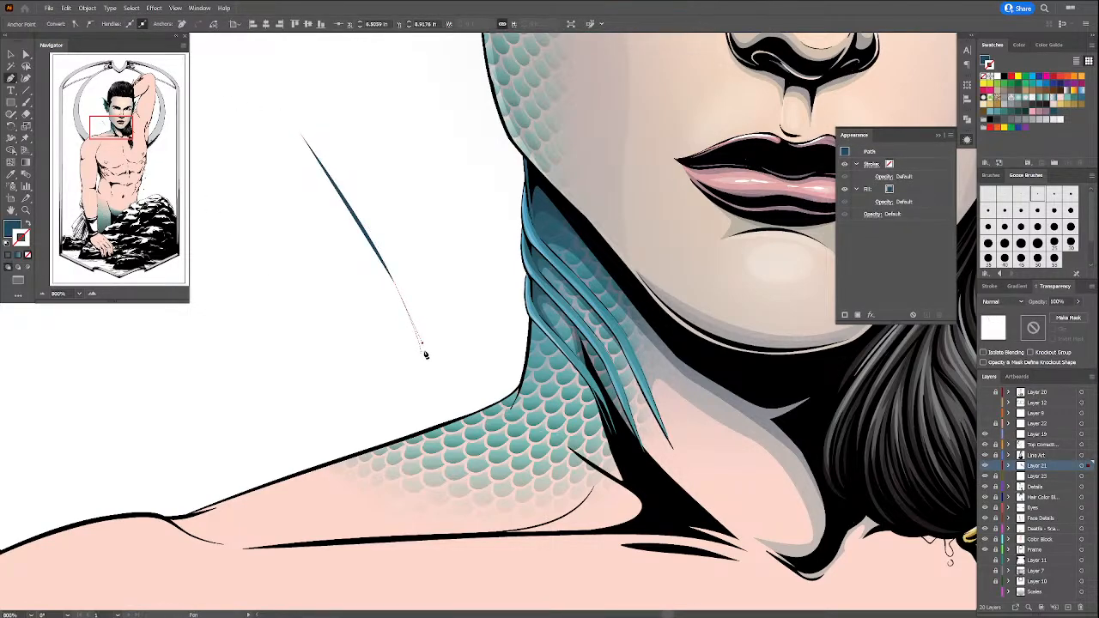
pyautogui.moveTo(301, 135); pyautogui.dragTo(232, 59)
pyautogui.click(304, 134)
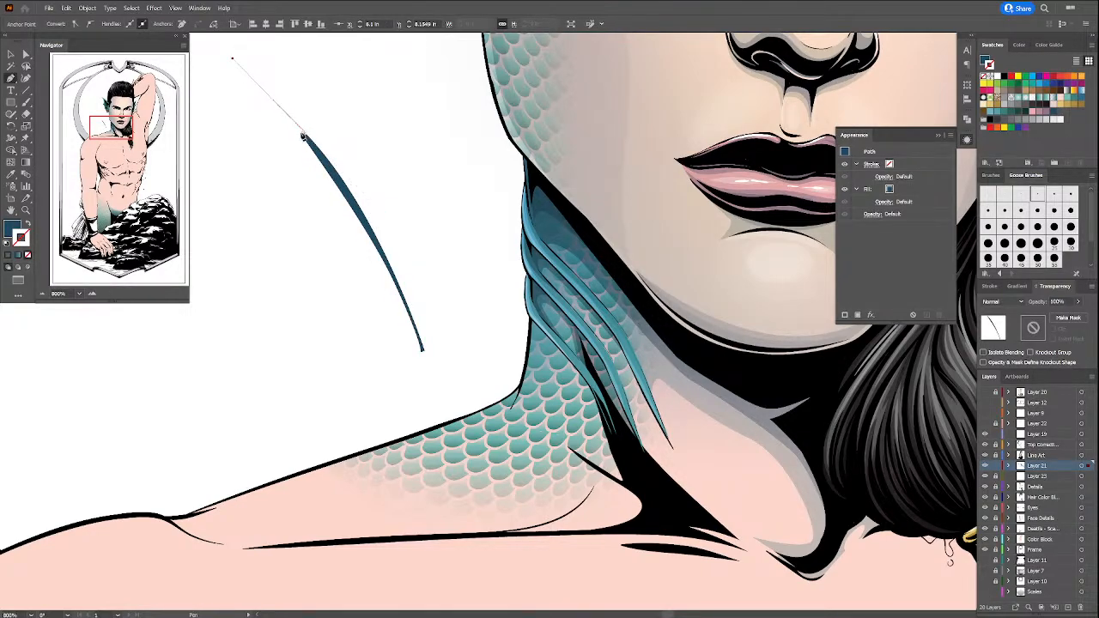
pyautogui.click(302, 132)
pyautogui.keyDown('ctrl'); pyautogui.click(372, 146); pyautogui.keyUp('ctrl')
# Step: Draw a curved line beside the tapered shape, swap its fill to a stroke, and widen it with the Width tool
pyautogui.click(348, 141)
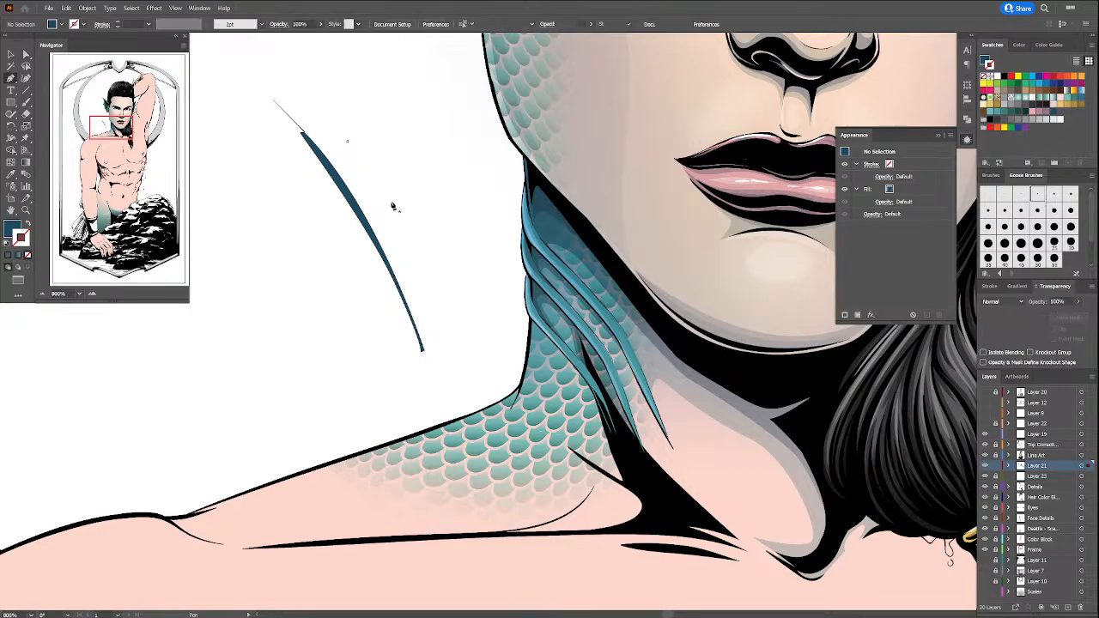
pyautogui.moveTo(432, 268); pyautogui.dragTo(458, 325)
pyautogui.hotkey('shift', 'x')
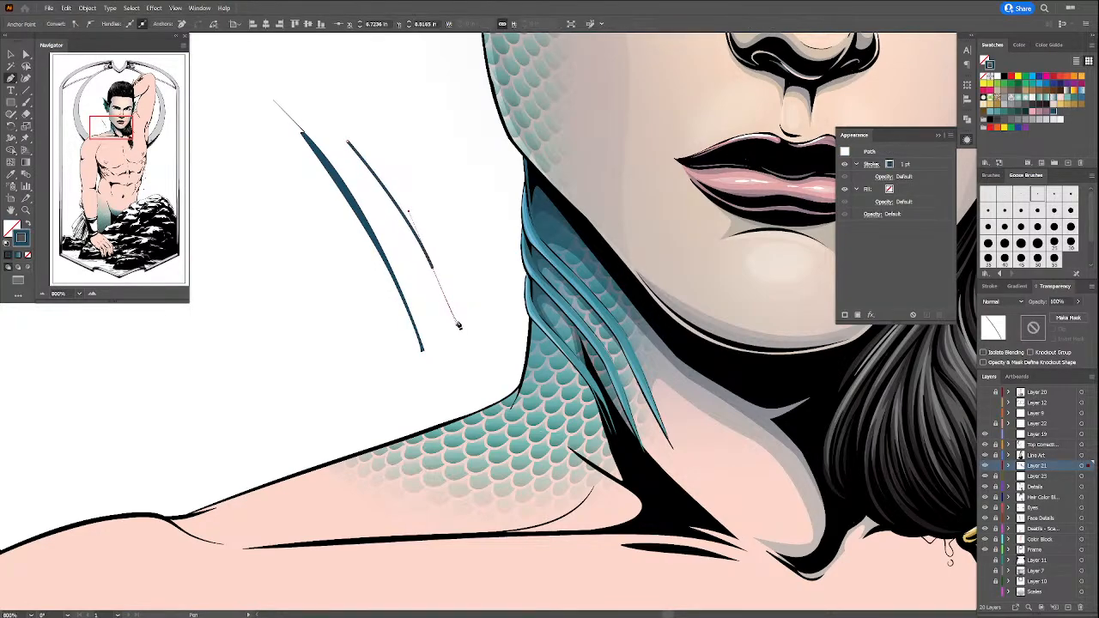
pyautogui.press('a')
pyautogui.click(461, 325)
pyautogui.hotkey('shift', 'w')
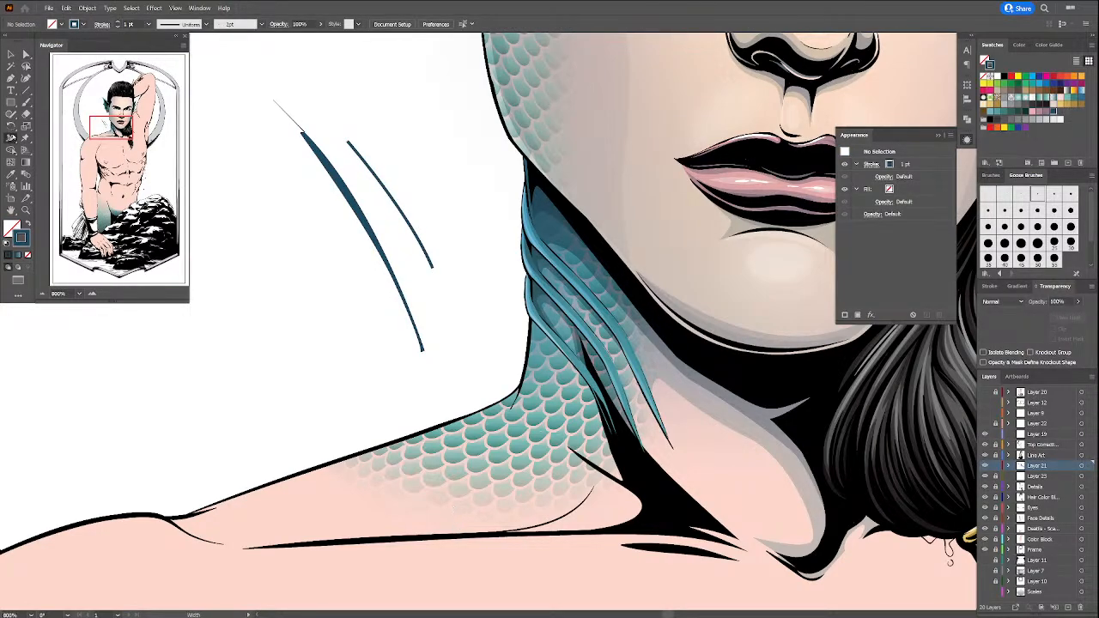
pyautogui.moveTo(411, 236); pyautogui.dragTo(425, 227)
pyautogui.press('a')
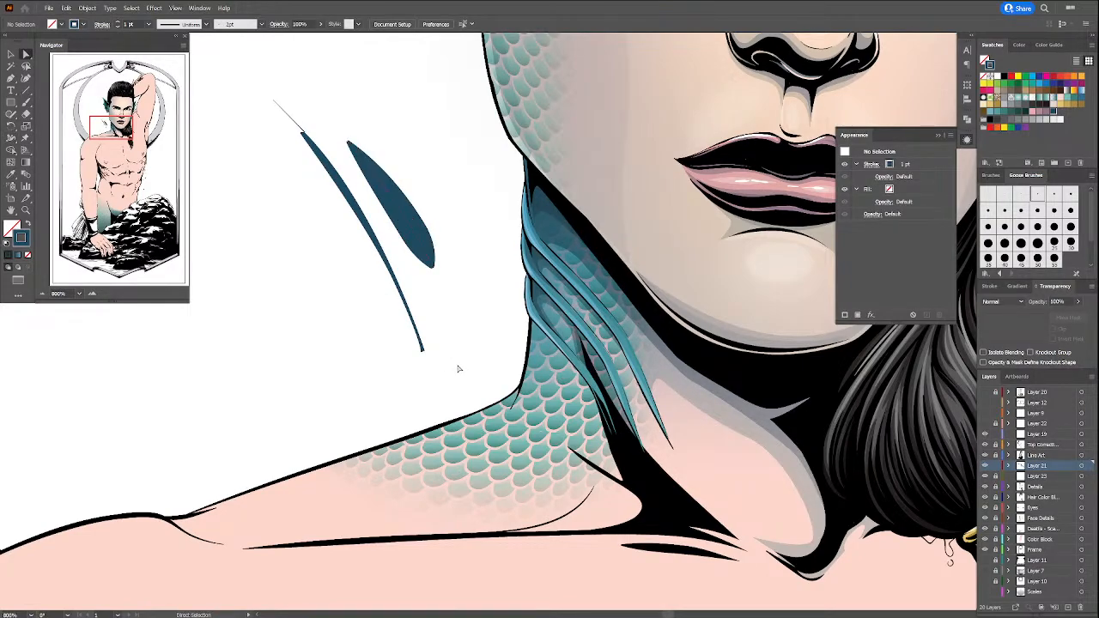
# Step: Delete the two sample shapes from the blank area beside the neck
pyautogui.moveTo(426, 161); pyautogui.dragTo(384, 225)
pyautogui.rightClick(384, 225)
pyautogui.click(416, 157)
pyautogui.moveTo(416, 158); pyautogui.dragTo(331, 299)
pyautogui.press('Delete')
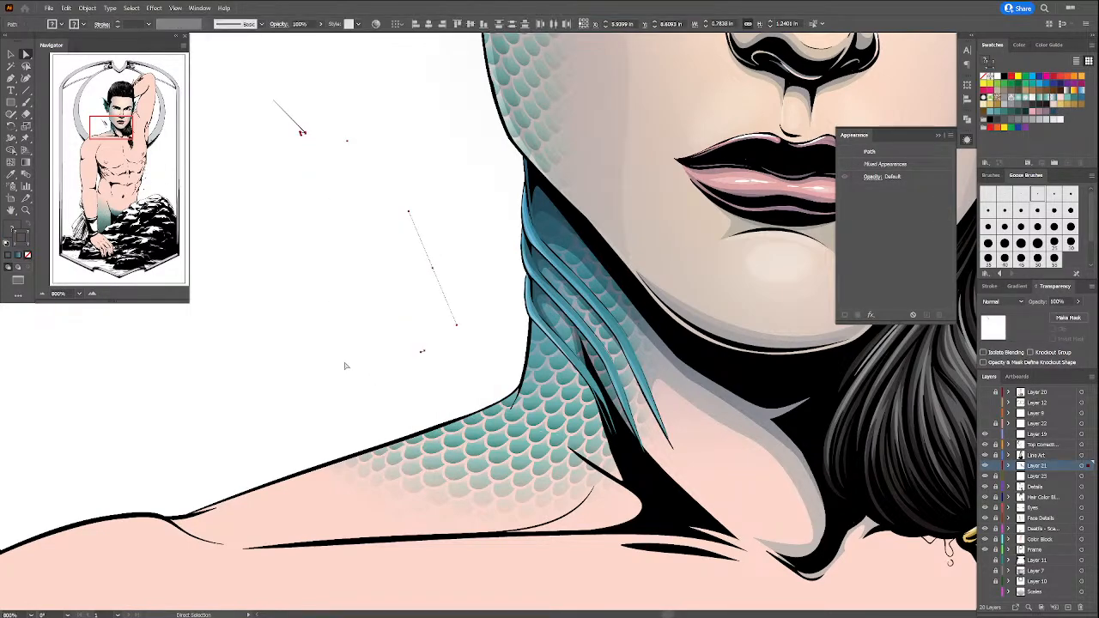
pyautogui.hotkey('ctrl', 'shift', 'a')
# Step: Paint a spiral and a few freehand test strokes on the blank area with the Paintbrush, and undo them
pyautogui.press('b')
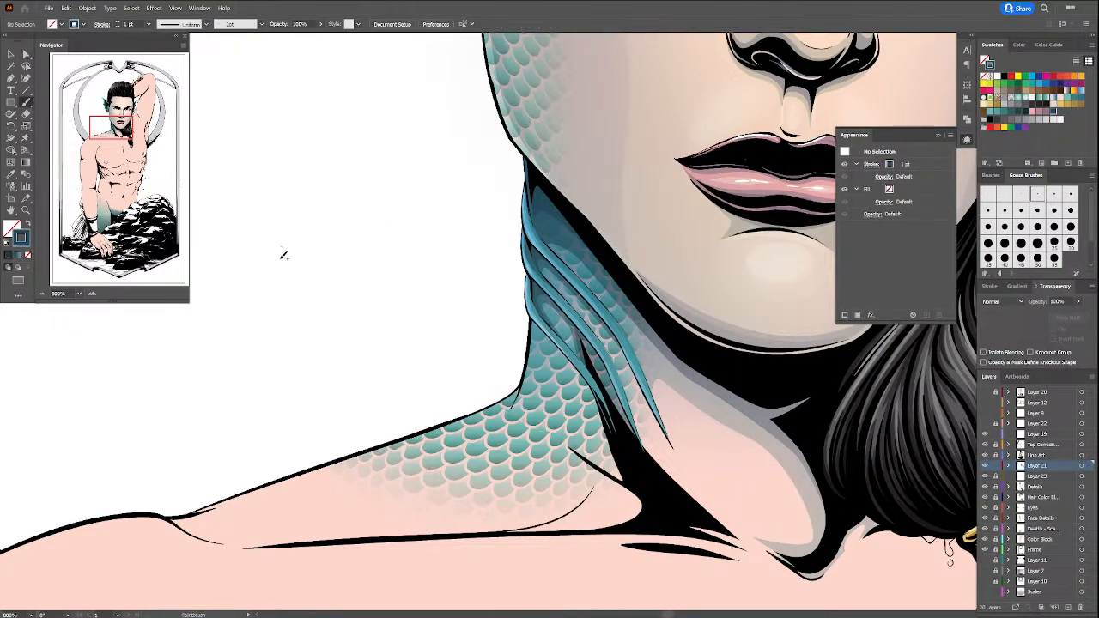
pyautogui.moveTo(266, 283); pyautogui.dragTo(286, 314)
pyautogui.moveTo(267, 263)
pyautogui.mouseDown()
pyautogui.moveTo(337, 200)
pyautogui.moveTo(362, 287)
pyautogui.moveTo(324, 242)
pyautogui.mouseUp()
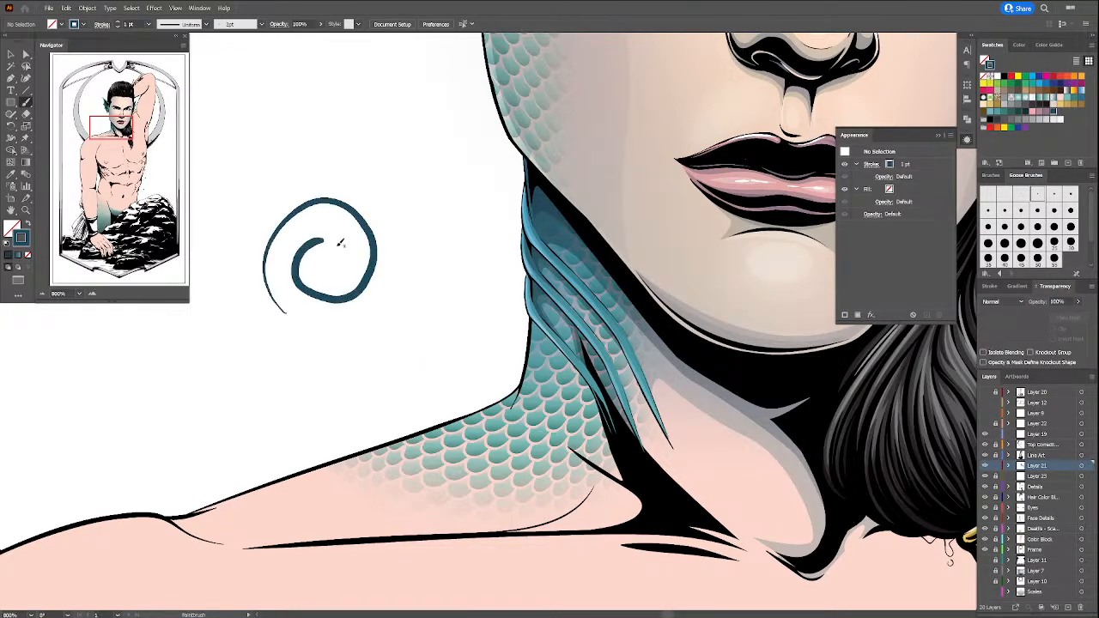
pyautogui.moveTo(345, 348)
pyautogui.mouseDown()
pyautogui.moveTo(388, 314)
pyautogui.moveTo(422, 255)
pyautogui.mouseUp()
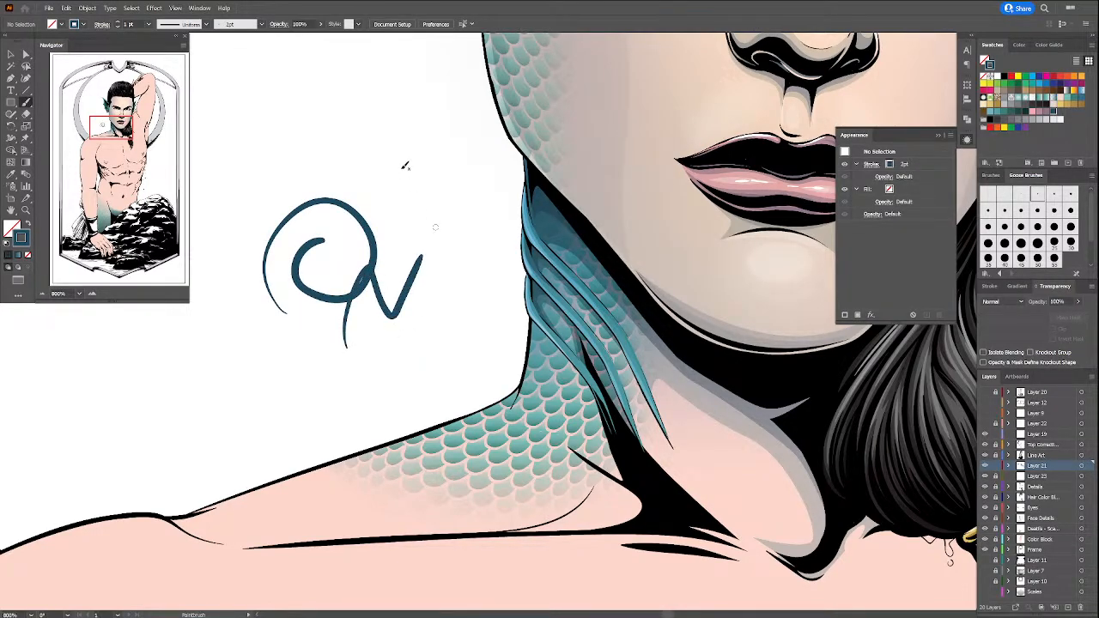
pyautogui.moveTo(396, 190)
pyautogui.mouseDown()
pyautogui.moveTo(421, 156)
pyautogui.moveTo(451, 189)
pyautogui.mouseUp()
pyautogui.hotkey('ctrl', 'z')
pyautogui.hotkey('ctrl', 'z')
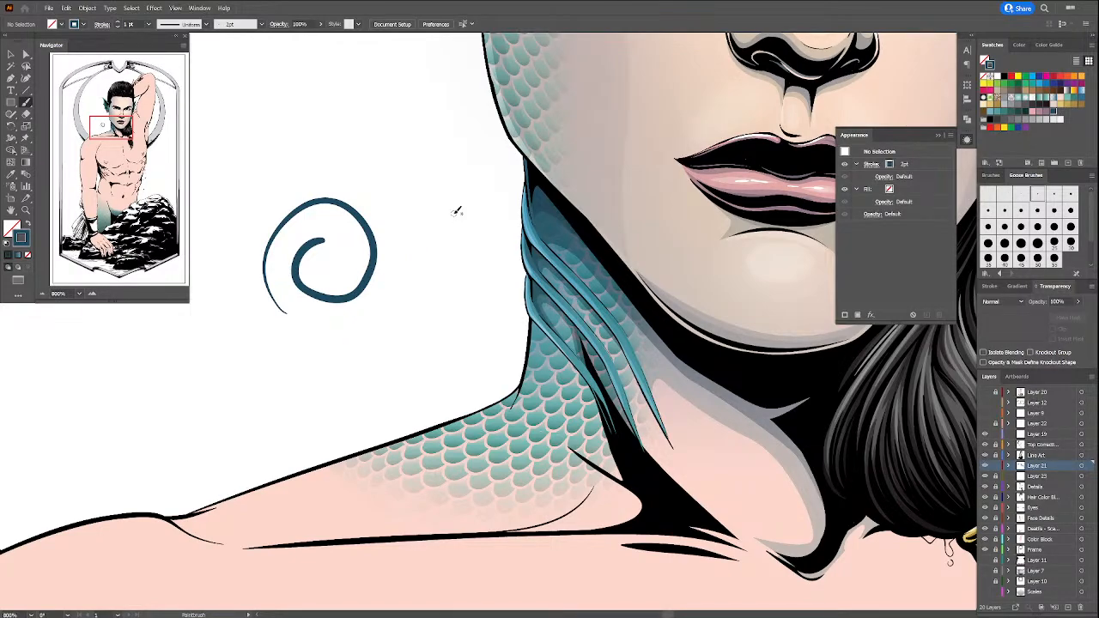
pyautogui.hotkey('ctrl', 'z')
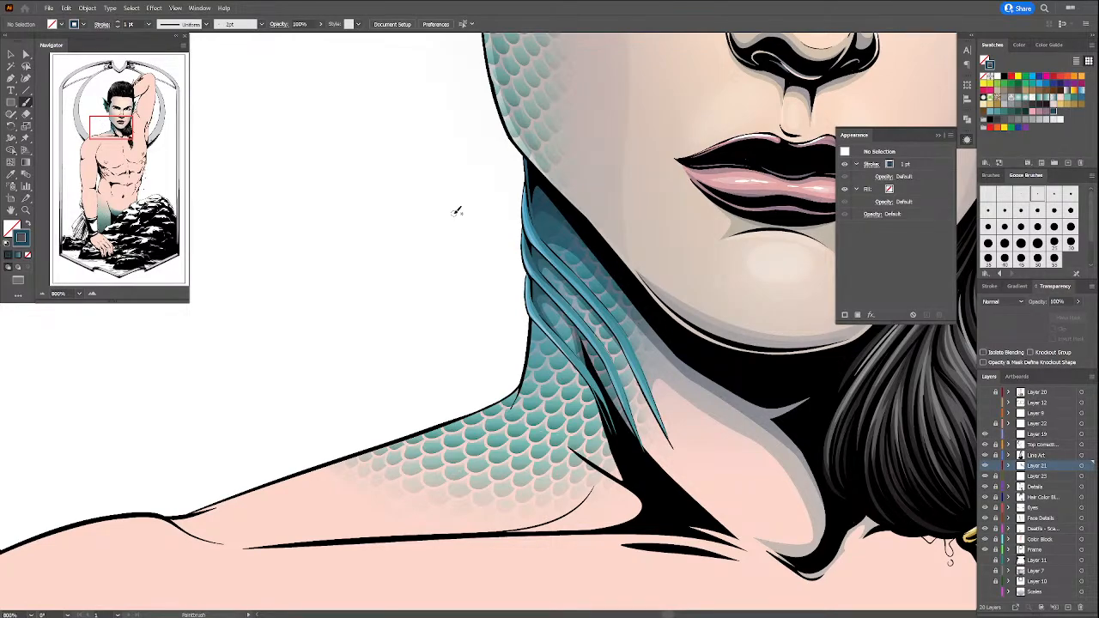
# Step: Set the Paintbrush's transparency to the Multiply blending mode at 37% opacity
pyautogui.click(1000, 301)
pyautogui.click(1000, 336)
pyautogui.click(1078, 301)
pyautogui.moveTo(1078, 314); pyautogui.dragTo(1054, 314)
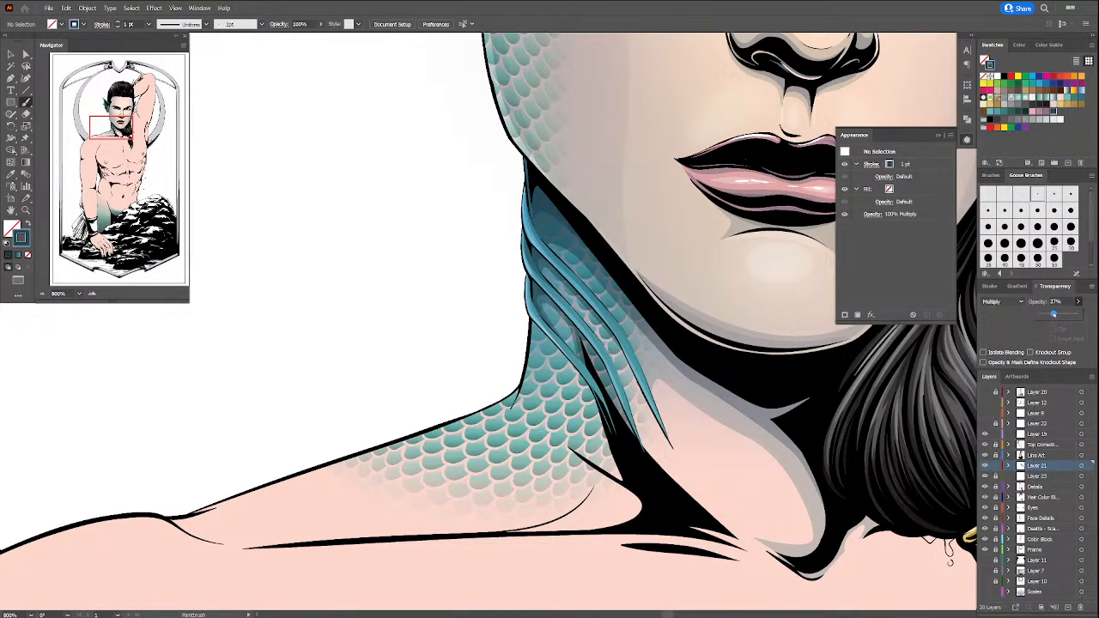
pyautogui.click(1064, 302)
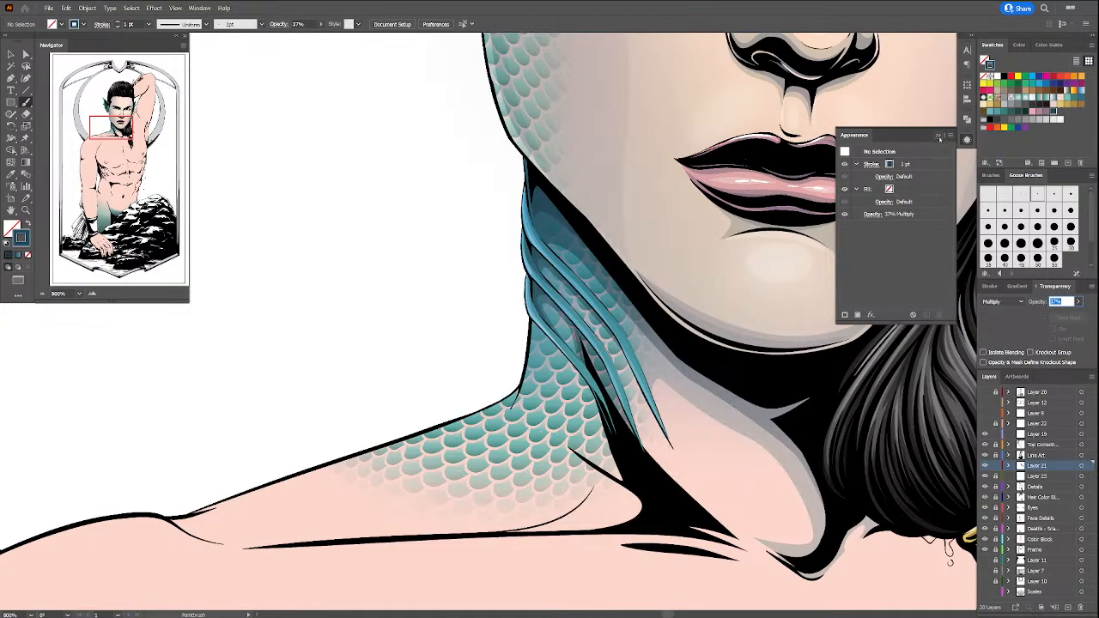
# Step: Paint shadow strokes along the edge of the lowest gill fold and down the black neck line, undoing a misplaced stroke
pyautogui.moveTo(578, 363); pyautogui.dragTo(626, 445)
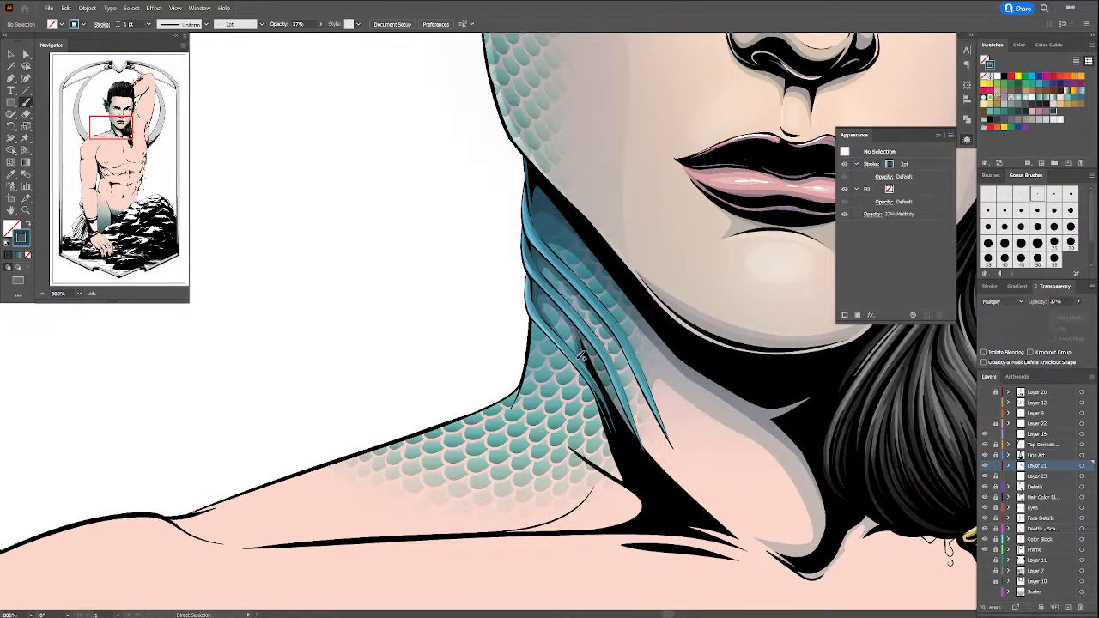
pyautogui.moveTo(581, 356); pyautogui.dragTo(608, 404)
pyautogui.hotkey('ctrl', 'z')
pyautogui.moveTo(583, 364); pyautogui.dragTo(621, 440)
pyautogui.moveTo(599, 393); pyautogui.dragTo(619, 449)
pyautogui.press('a')
# Step: Draw a closed outline with straight sides and one curved notch on the blank area with the Pen tool
pyautogui.press('p')
pyautogui.click(274, 80)
pyautogui.click(334, 234)
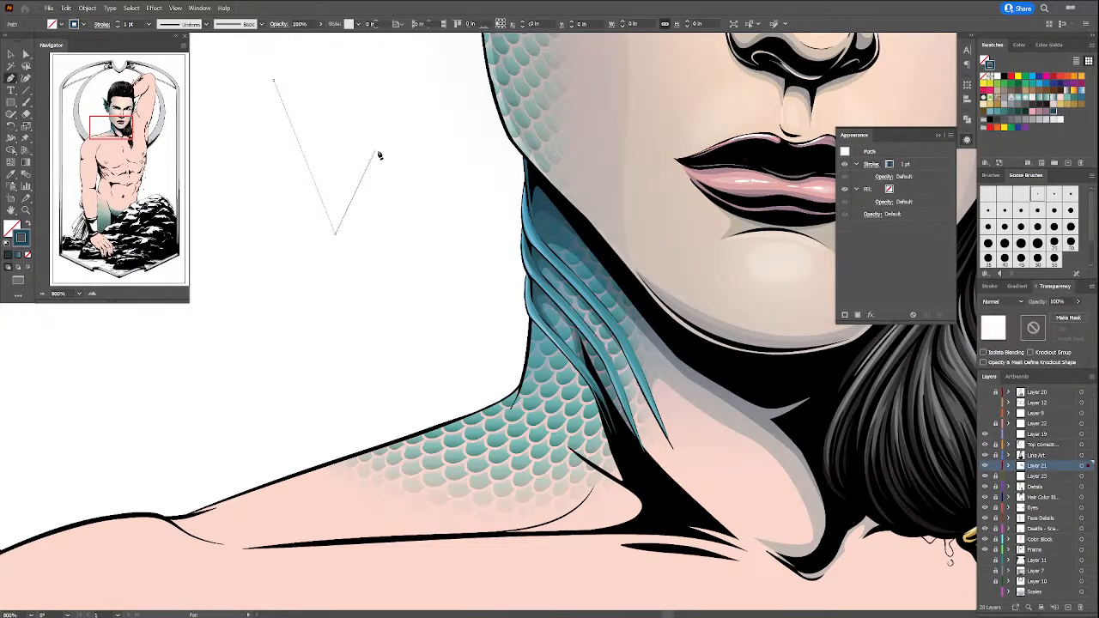
pyautogui.moveTo(376, 150); pyautogui.dragTo(407, 165)
pyautogui.click(394, 112)
pyautogui.click(297, 62)
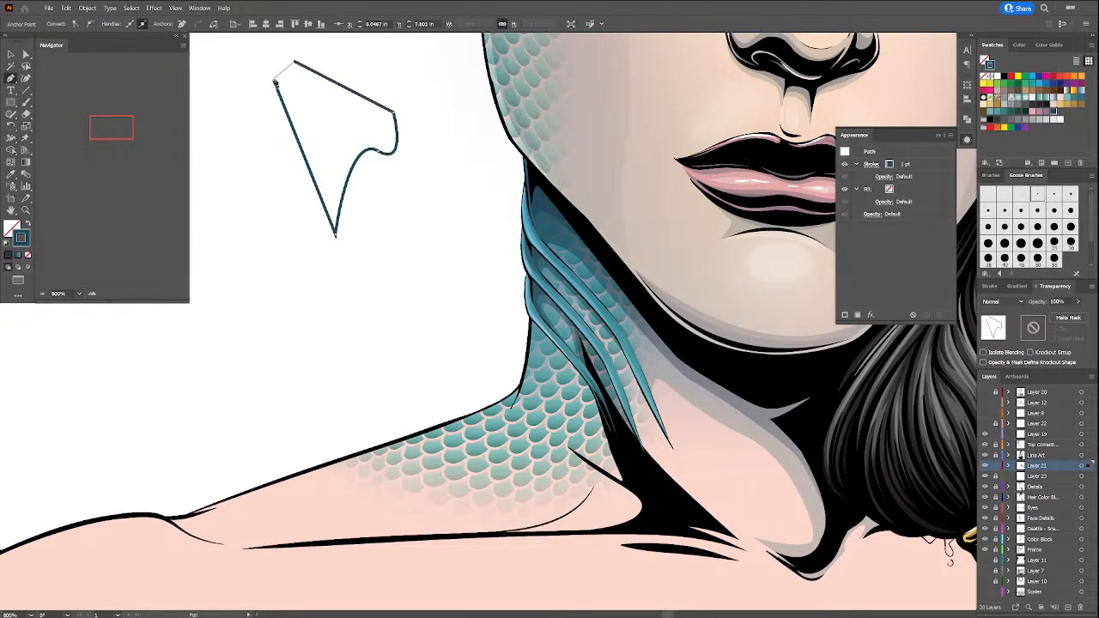
pyautogui.click(274, 81)
# Step: Set the closed shape to Multiply, swap its stroke colour to the fill, and lower its opacity to 51%
pyautogui.click(1002, 301)
pyautogui.click(1012, 337)
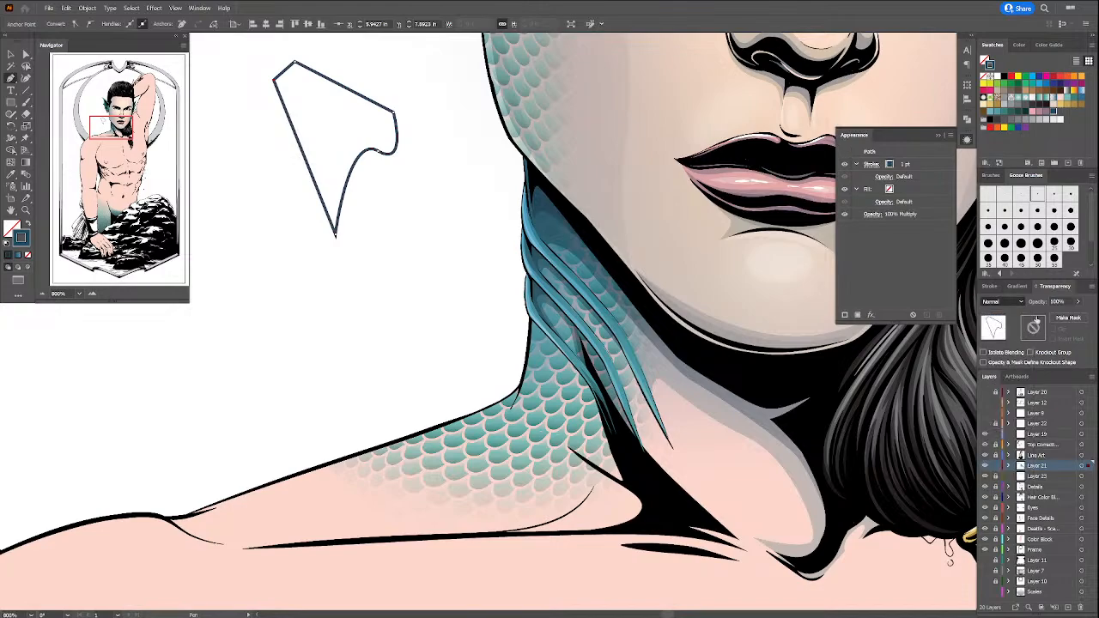
pyautogui.hotkey('shift', 'x')
pyautogui.press('a')
pyautogui.moveTo(405, 97); pyautogui.dragTo(382, 133)
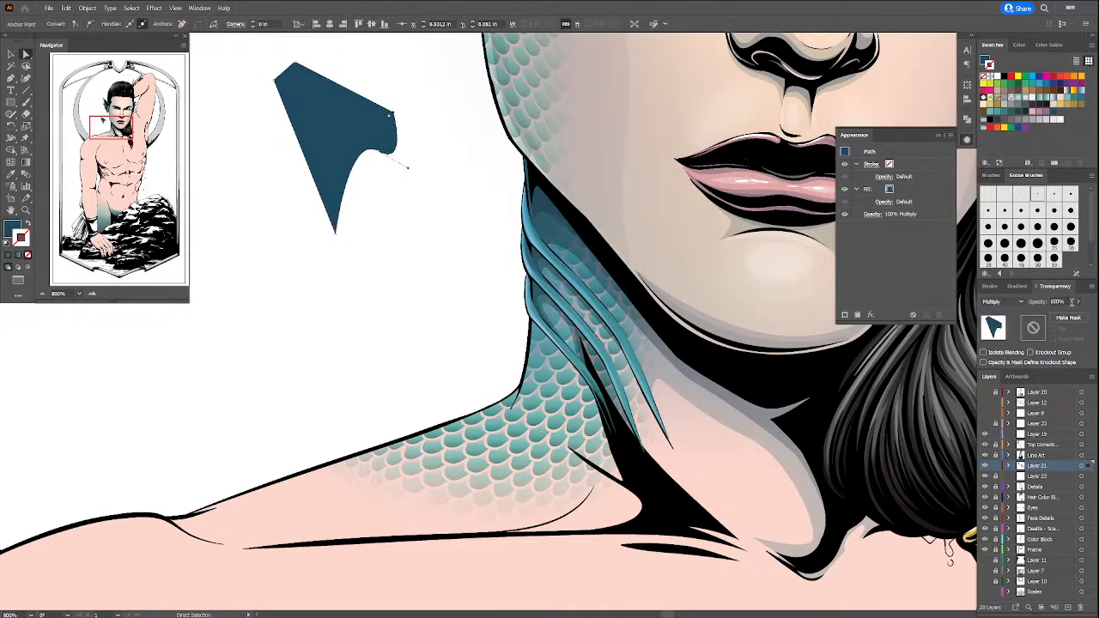
pyautogui.click(1078, 302)
pyautogui.moveTo(1075, 314); pyautogui.dragTo(1055, 315)
pyautogui.click(419, 283)
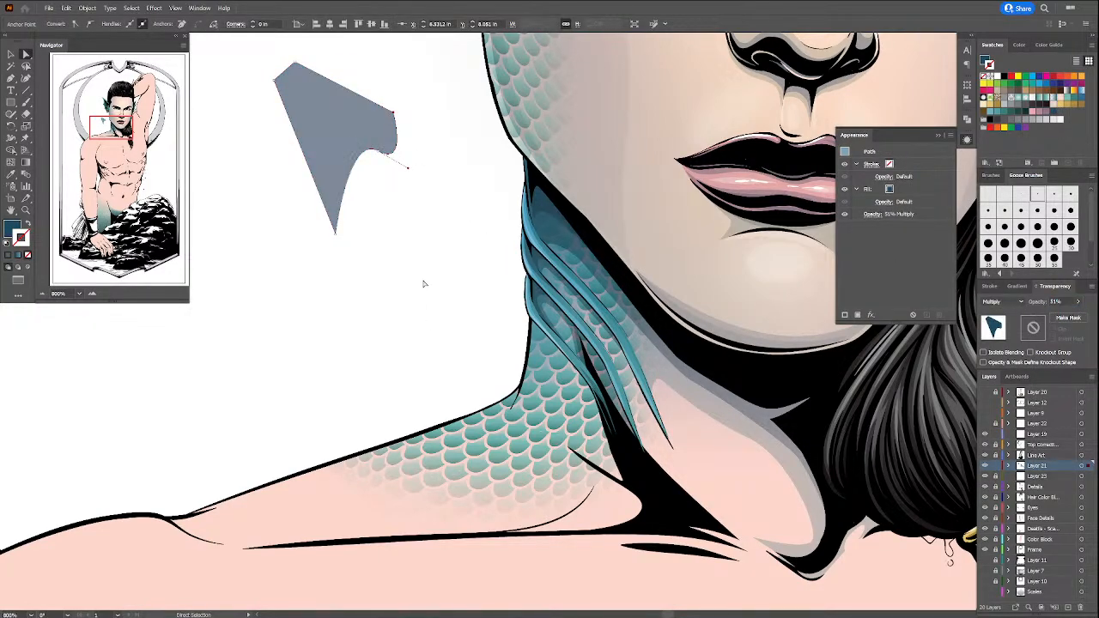
# Step: Try vertical Paintbrush strokes beside the shape while it is still selected, undoing each one
pyautogui.press('b')
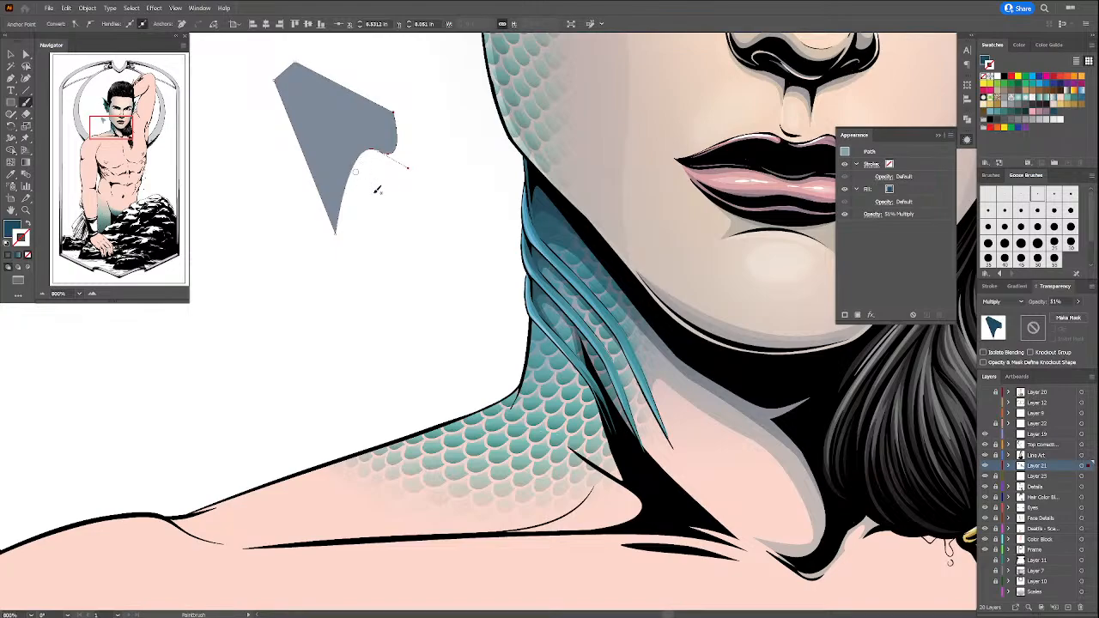
pyautogui.moveTo(385, 199); pyautogui.dragTo(385, 271)
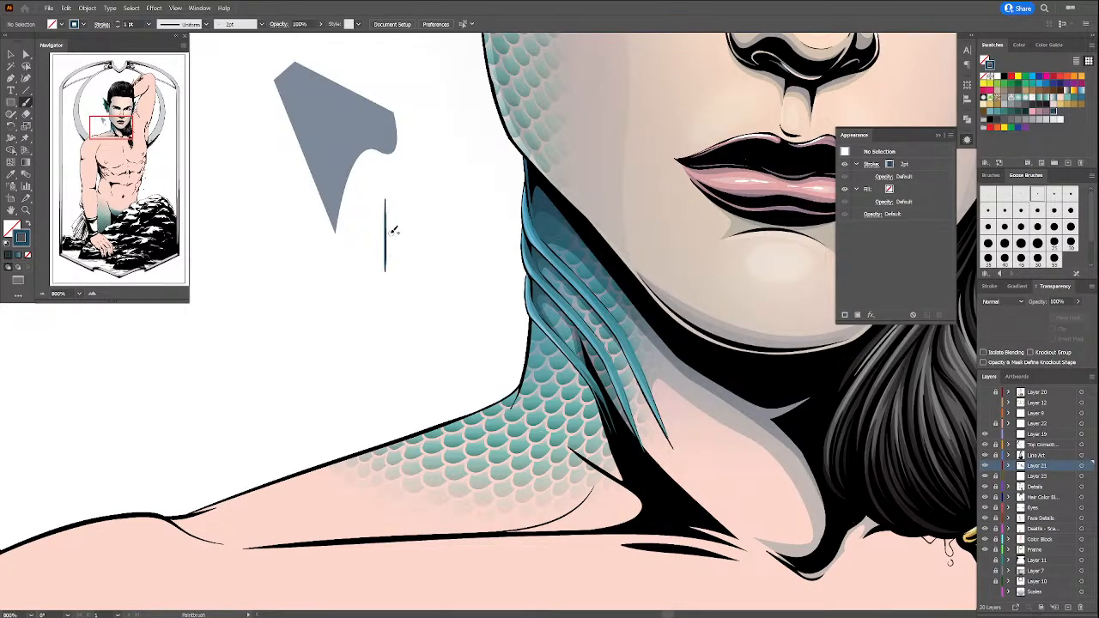
pyautogui.hotkey('ctrl', 'z')
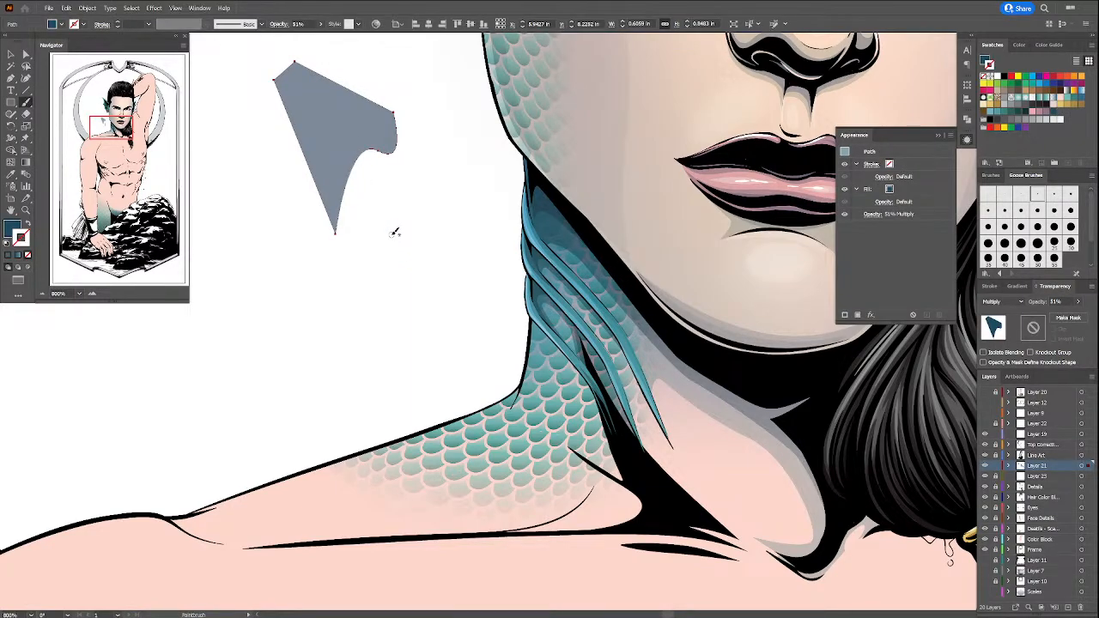
pyautogui.moveTo(380, 176); pyautogui.dragTo(380, 244)
pyautogui.hotkey('ctrl', 'z')
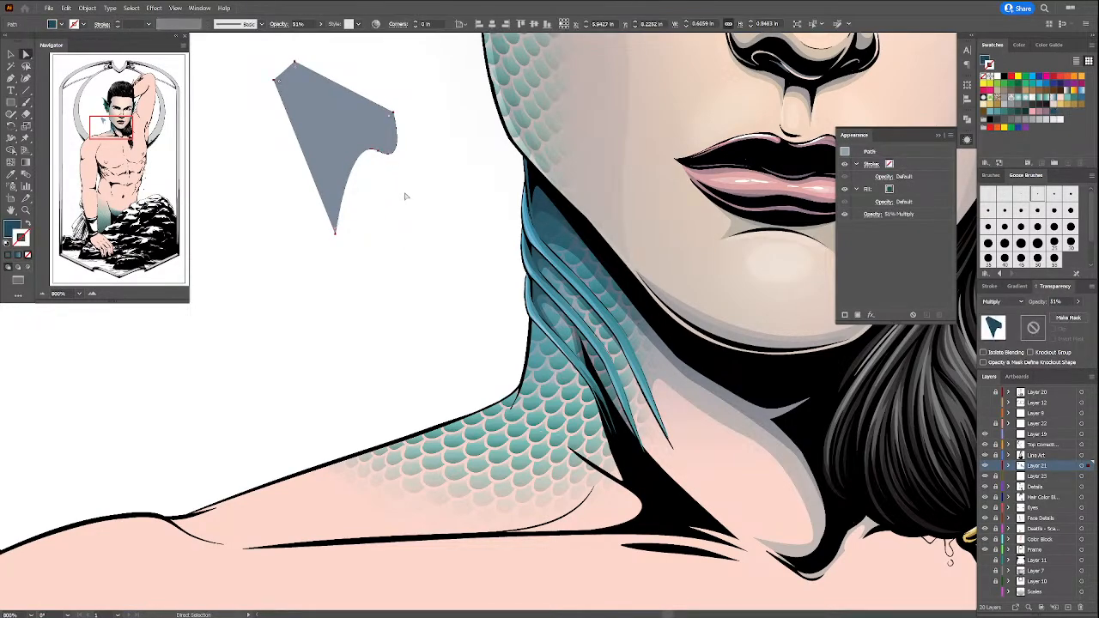
# Step: Deselect the shape and paint a vertical stroke beside it using its Multiply blending and 51% opacity
pyautogui.press('a')
pyautogui.press('b')
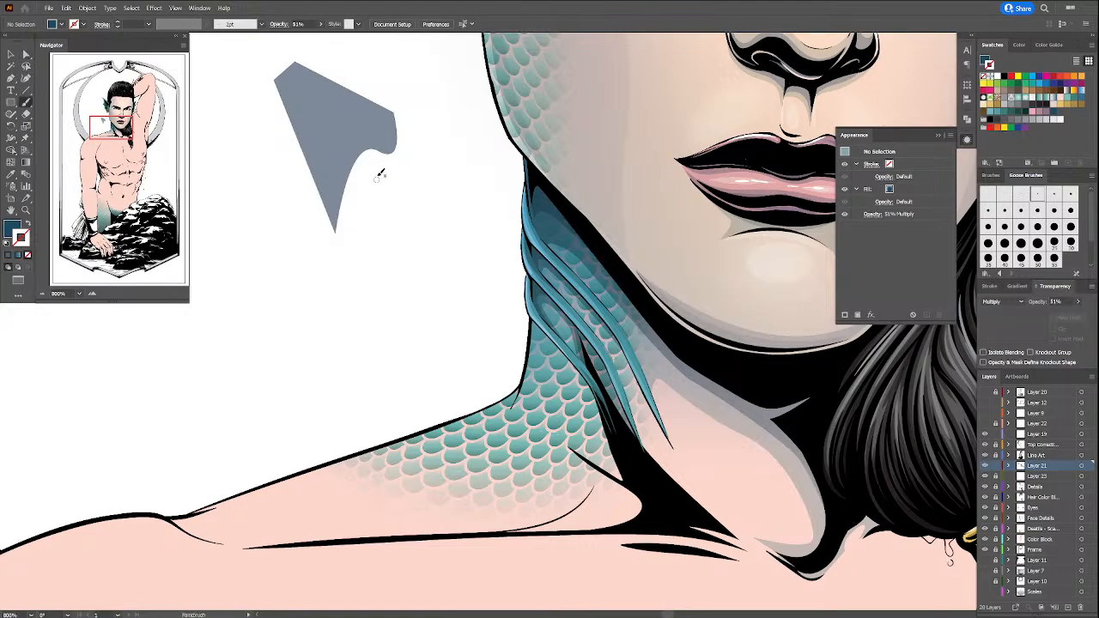
pyautogui.moveTo(380, 175); pyautogui.dragTo(378, 250)
pyautogui.moveTo(383, 165); pyautogui.dragTo(381, 243)
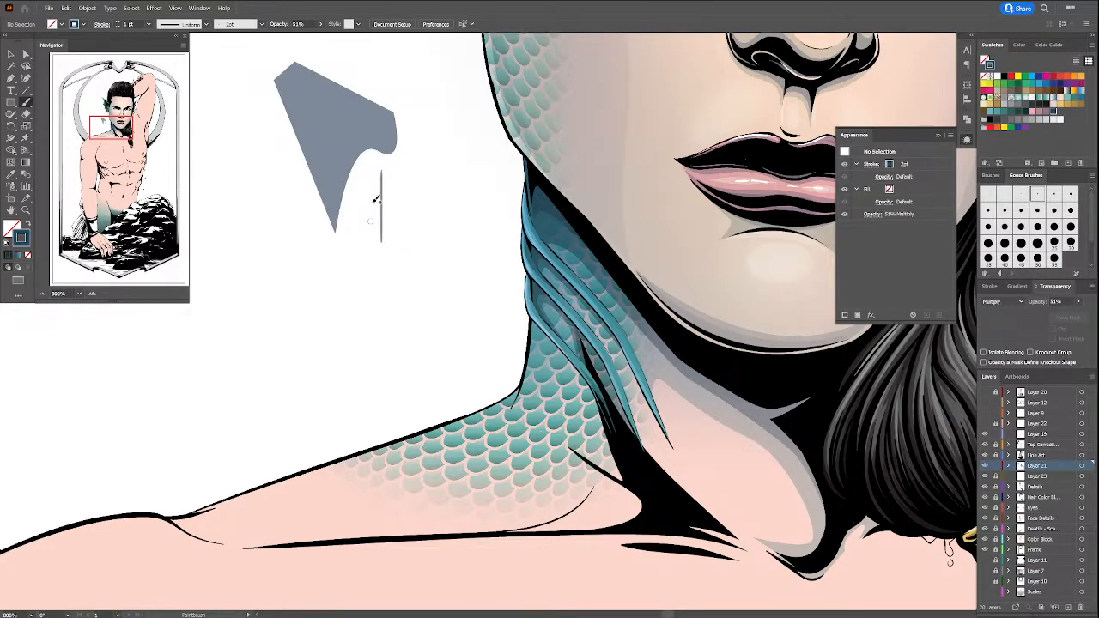
# Step: Delete the translucent test shape and the vertical test stroke from the blank area
pyautogui.click(10, 55)
pyautogui.moveTo(424, 181); pyautogui.dragTo(315, 198)
pyautogui.press('Delete')
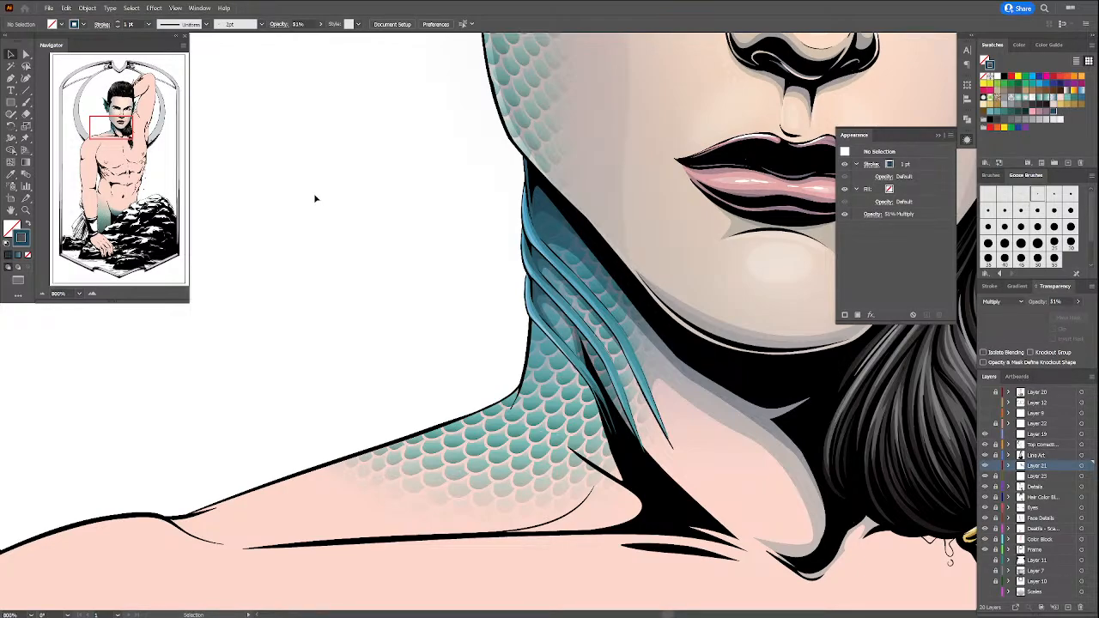
# Step: Draw a square about 0.875 in wide on the blank area, swap its stroke colour to the fill, and move it upward
pyautogui.click(10, 102)
pyautogui.moveTo(244, 123); pyautogui.dragTo(423, 229)
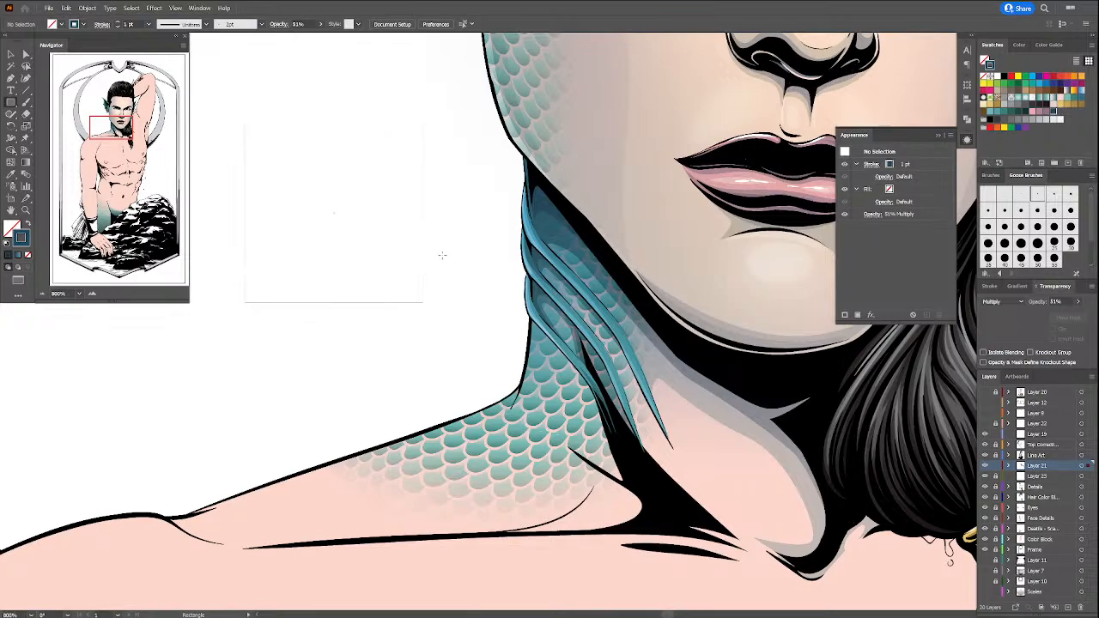
pyautogui.press('a')
pyautogui.click(423, 213)
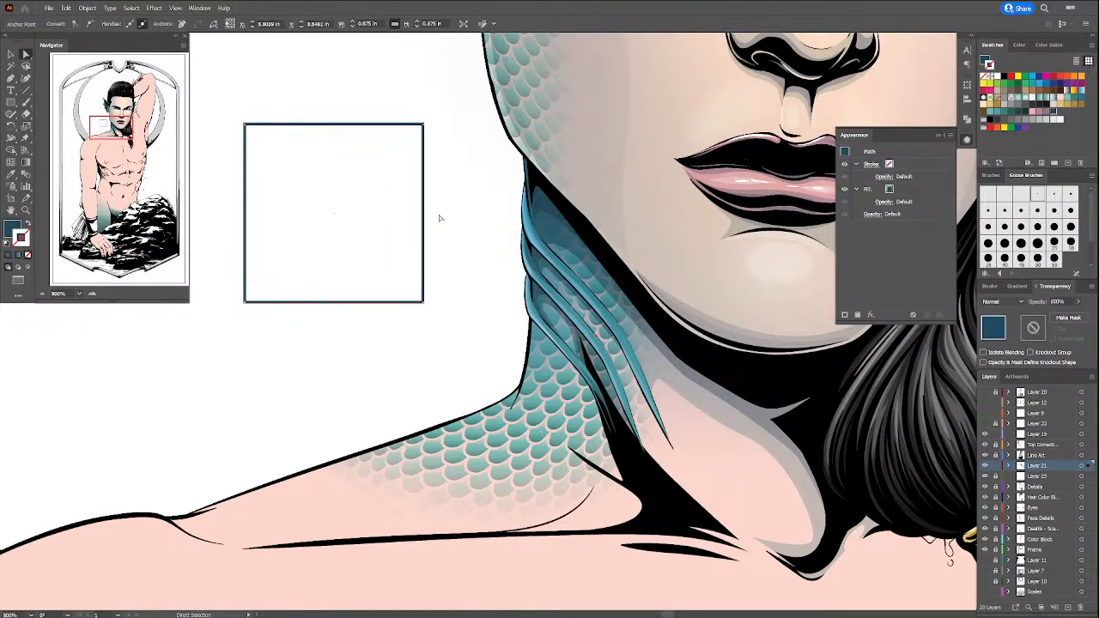
pyautogui.hotkey('shift', 'x')
pyautogui.moveTo(412, 225); pyautogui.dragTo(435, 144)
pyautogui.click(445, 172)
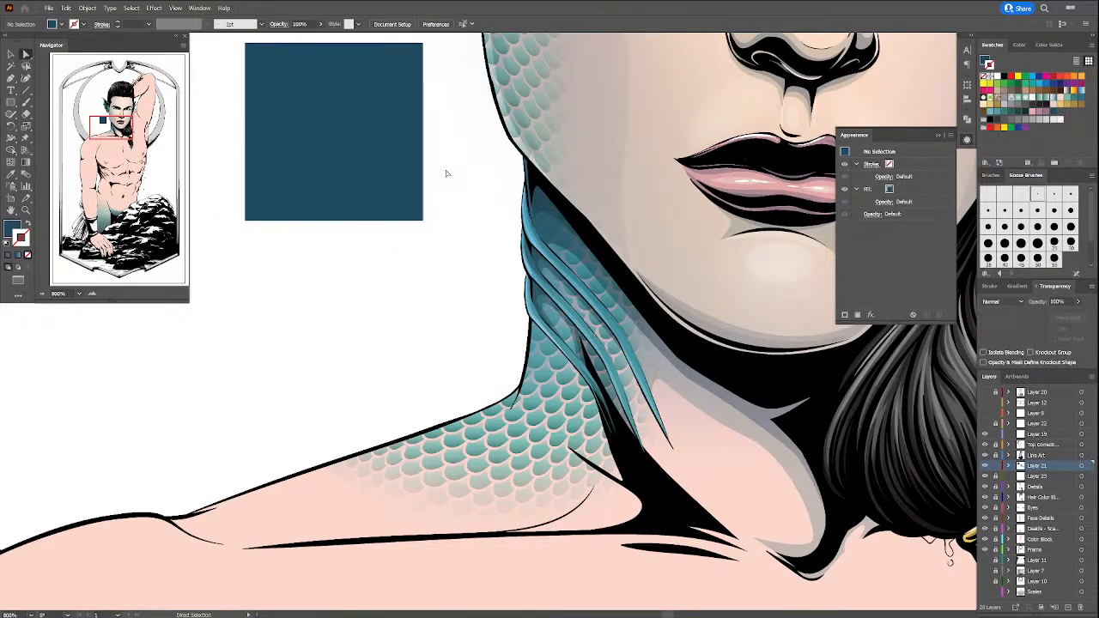
# Step: Apply a Gaussian Blur effect to the filled blue square
pyautogui.click(870, 314)
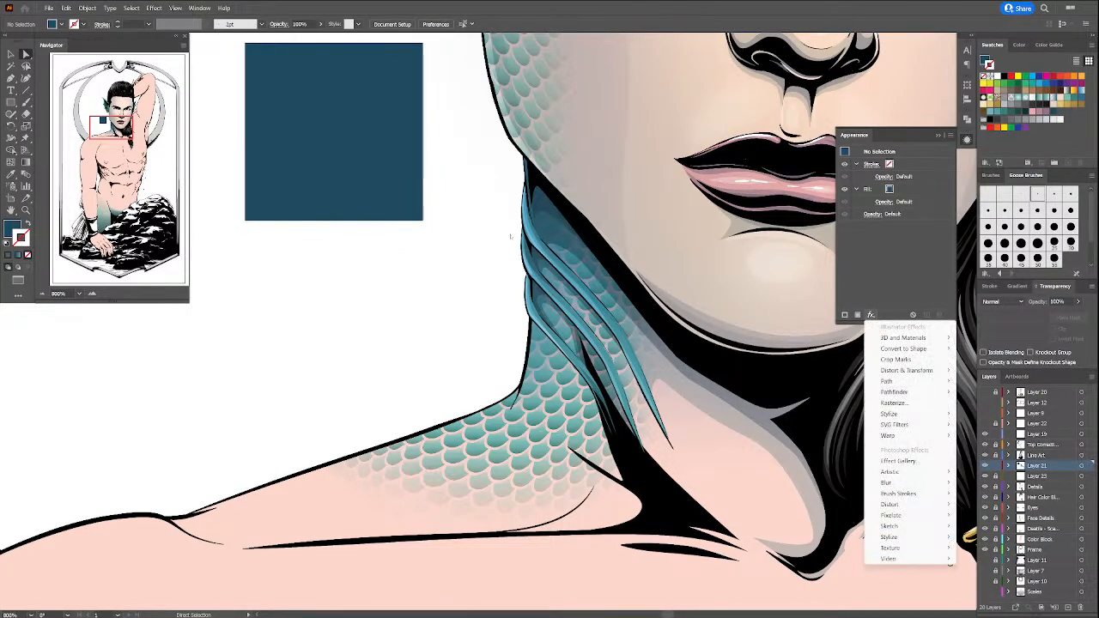
pyautogui.click(410, 160)
pyautogui.click(433, 160)
pyautogui.click(411, 155)
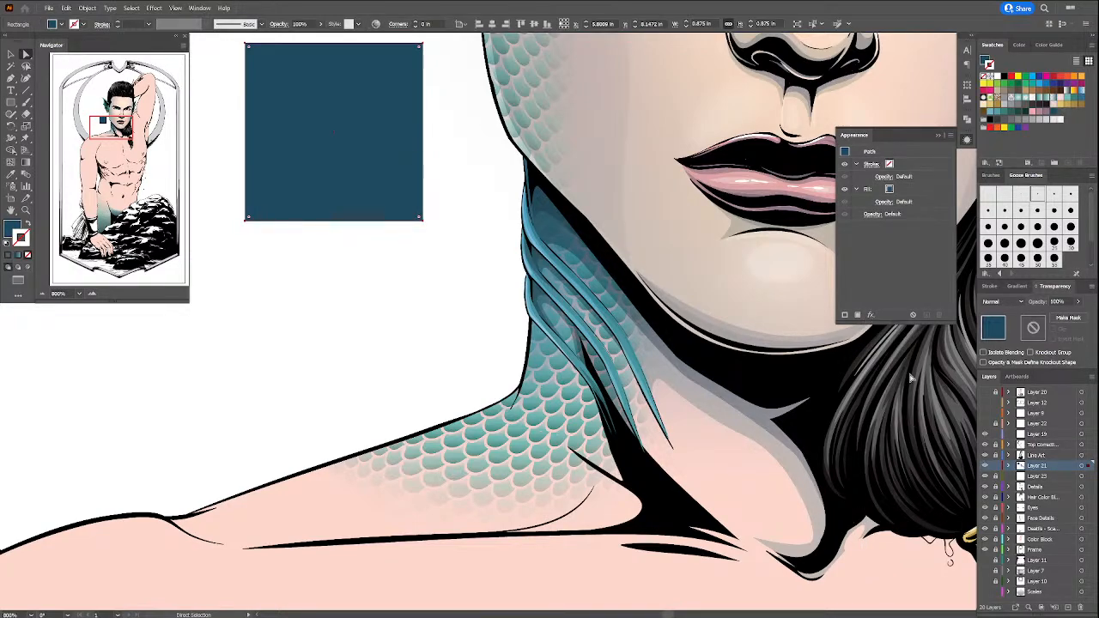
pyautogui.click(871, 314)
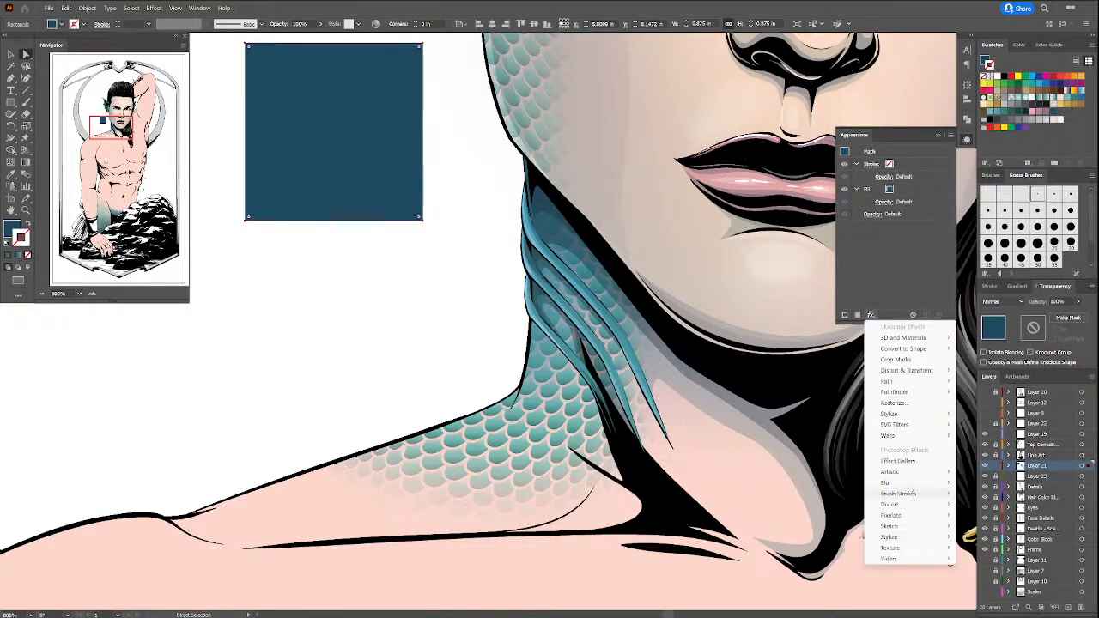
pyautogui.moveTo(897, 482)
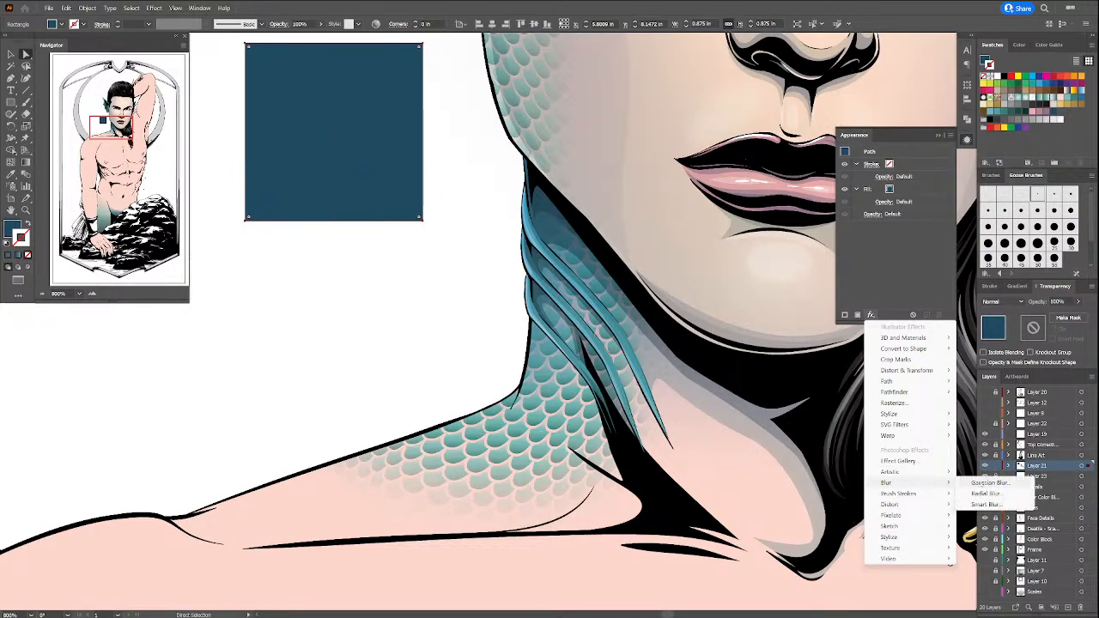
pyautogui.click(988, 482)
pyautogui.click(730, 284)
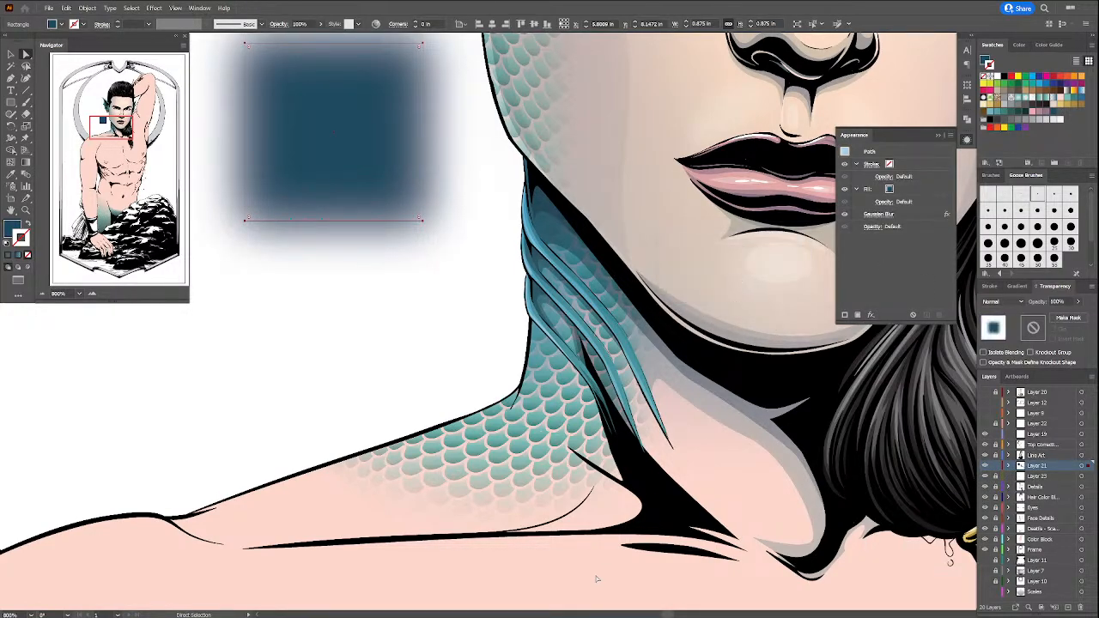
# Step: Draw a second square about 0.46 in wide overlapping the blurred square's lower corner, and delete it
pyautogui.click(461, 335)
pyautogui.click(11, 101)
pyautogui.moveTo(351, 174); pyautogui.dragTo(442, 266)
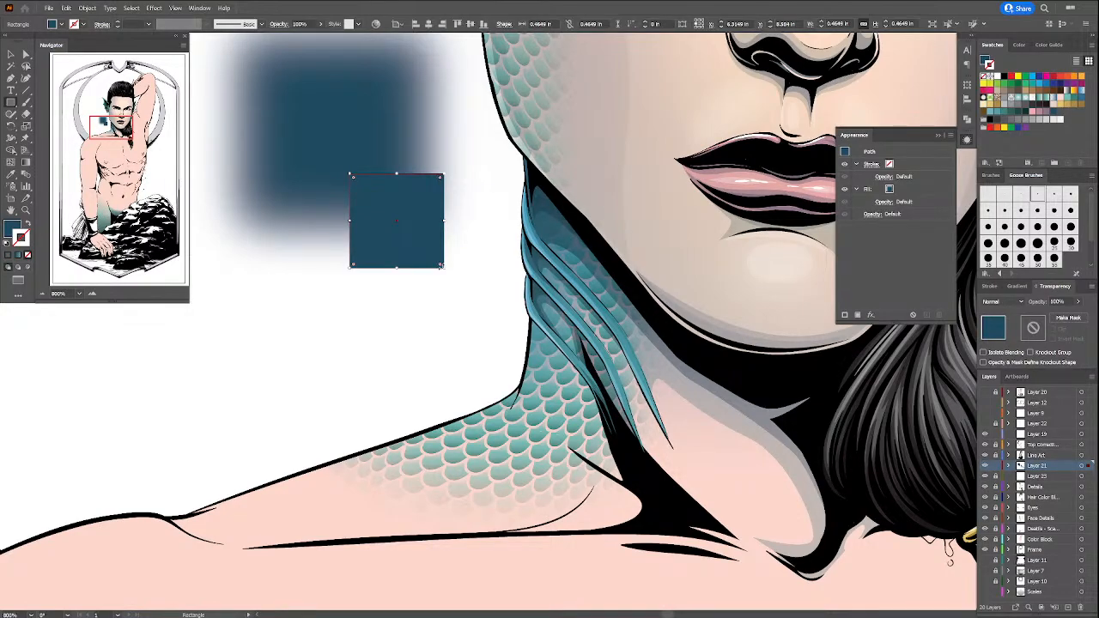
pyautogui.press('Delete')
pyautogui.press('a')
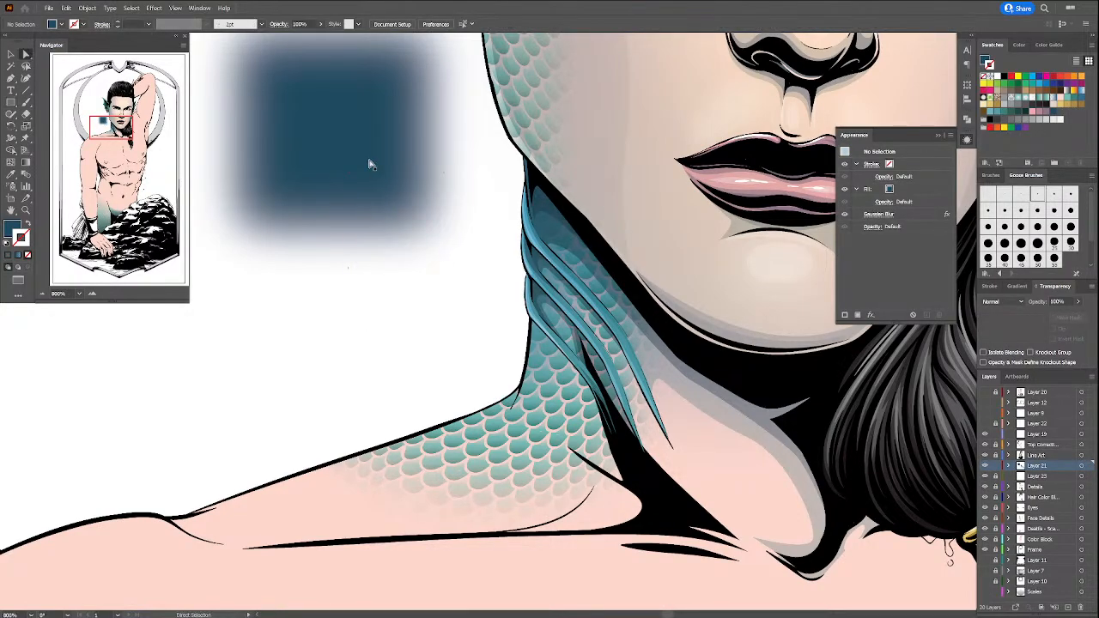
# Step: Try Paintbrush strokes below the square with its Gaussian Blur appearance, undoing each one
pyautogui.click(370, 164)
pyautogui.click(351, 326)
pyautogui.press('b')
pyautogui.moveTo(330, 197); pyautogui.dragTo(363, 332)
pyautogui.hotkey('ctrl', 'z')
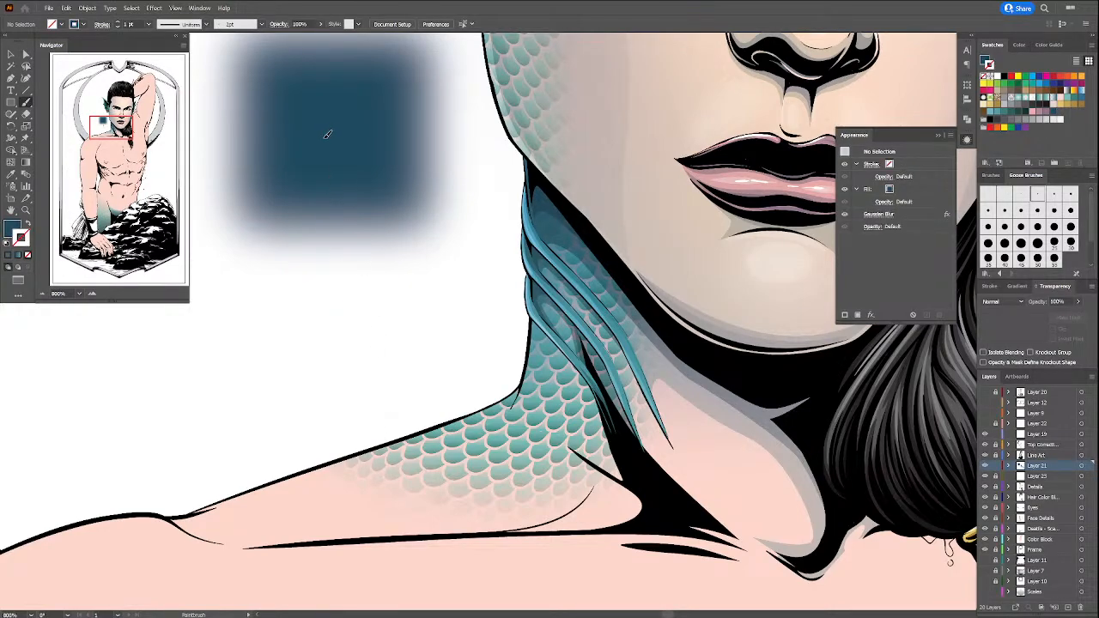
pyautogui.moveTo(341, 196); pyautogui.dragTo(369, 345)
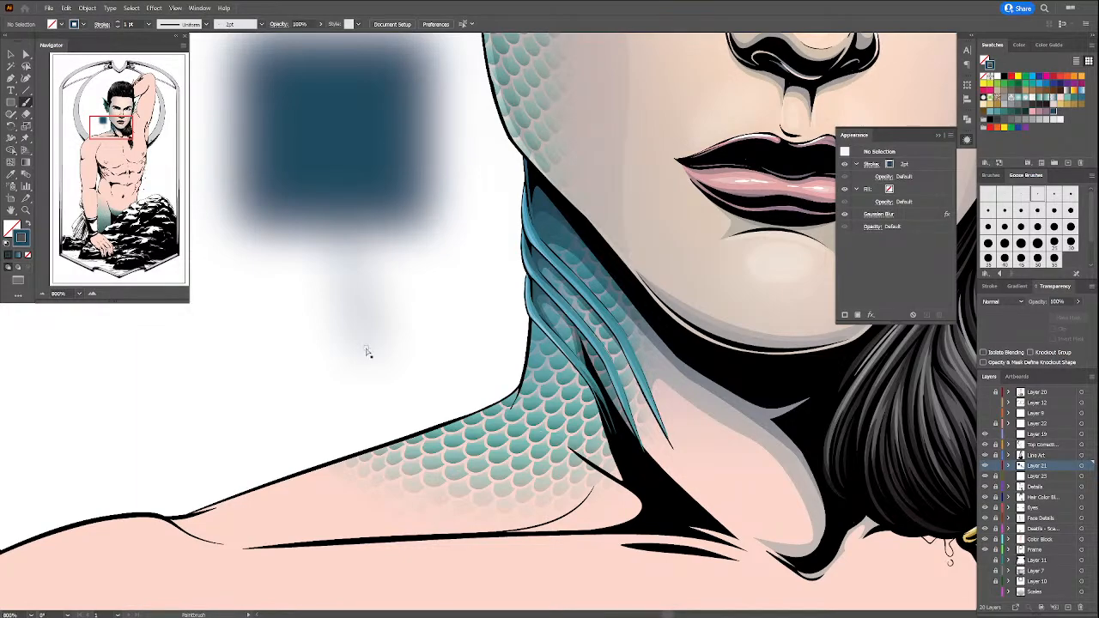
pyautogui.moveTo(381, 176); pyautogui.dragTo(410, 340)
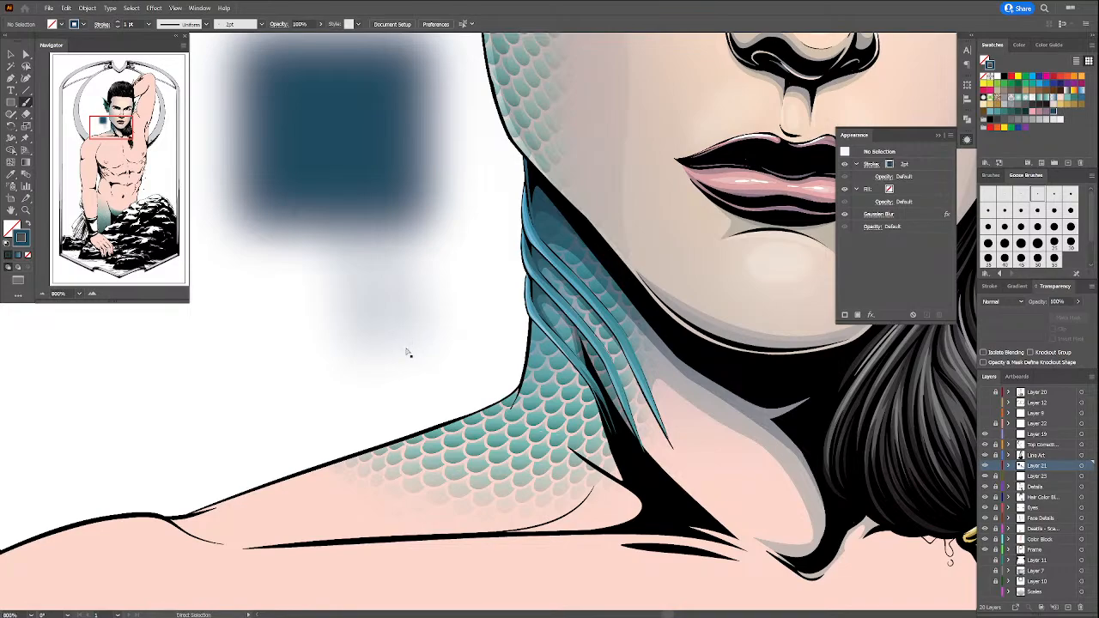
pyautogui.hotkey('ctrl', 'z')
pyautogui.hotkey('ctrl', 'z')
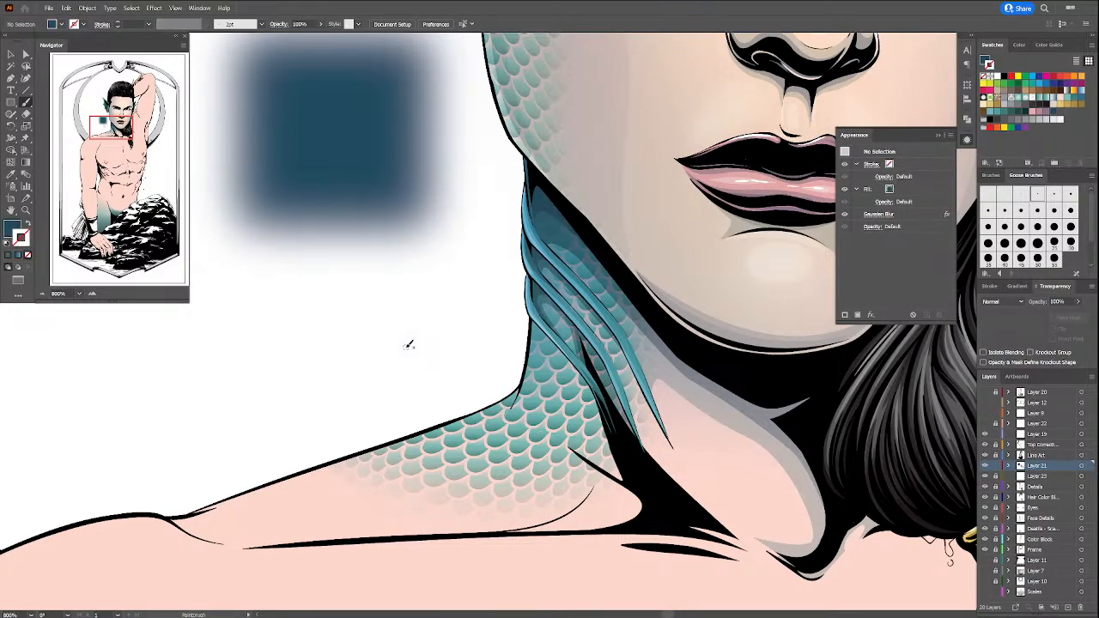
# Step: Delete the blurred square, remove Gaussian Blur from the default appearance, and collapse the appearance settings
pyautogui.press('a')
pyautogui.click(373, 111)
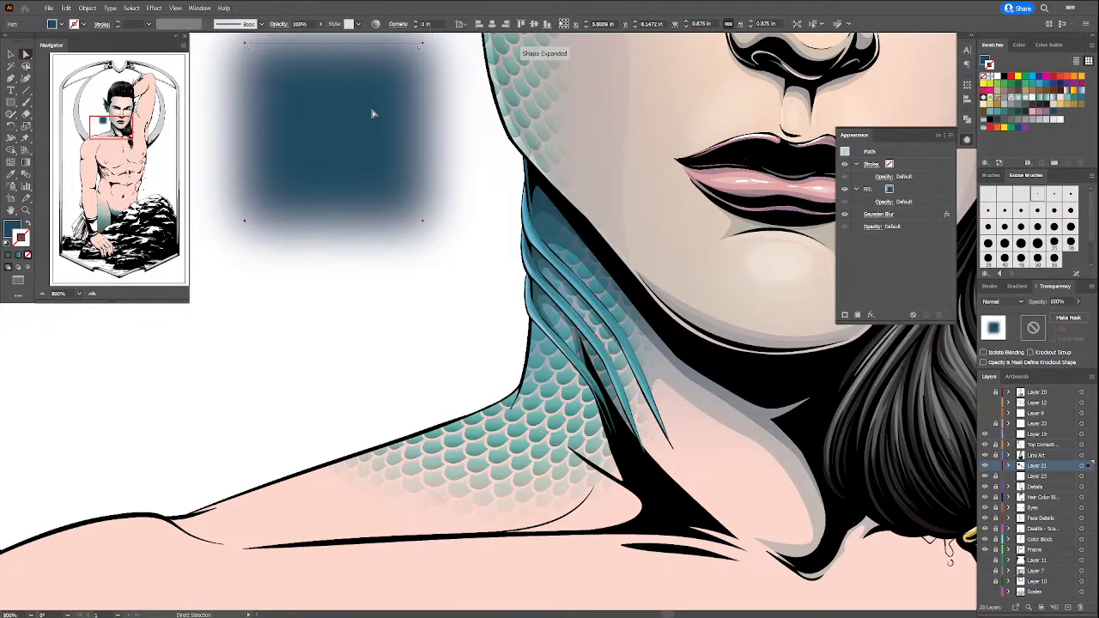
pyautogui.press('Delete')
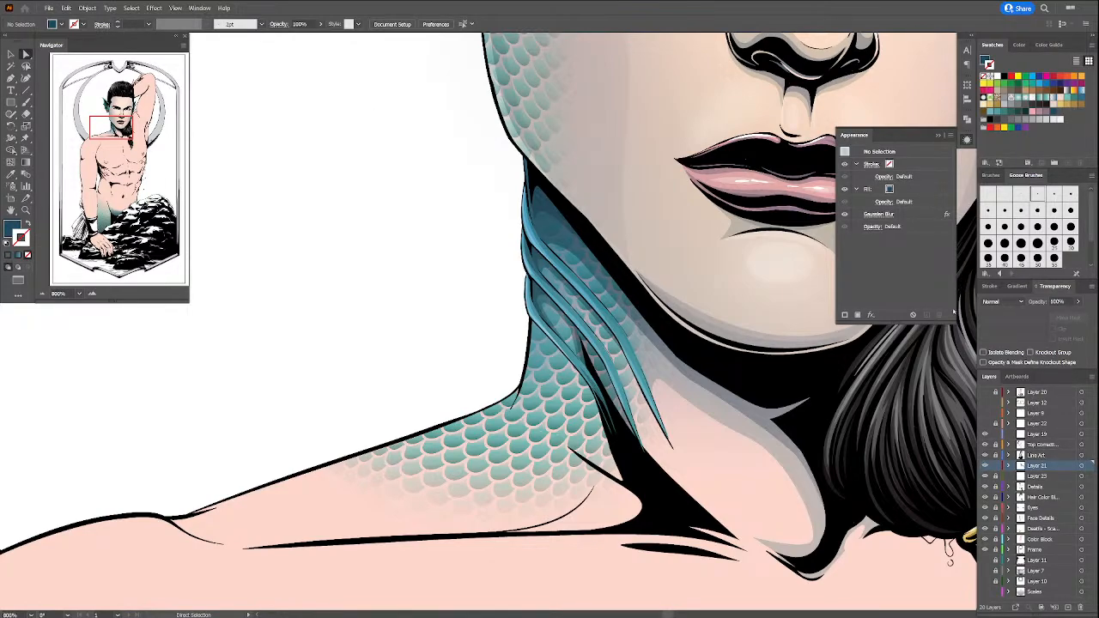
pyautogui.click(936, 217)
pyautogui.click(939, 314)
pyautogui.click(939, 136)
# Step: Draw a narrow closed shadow shape with the Pen tool along the black neck line beneath the middle gill
pyautogui.moveTo(632, 466); pyautogui.dragTo(599, 443)
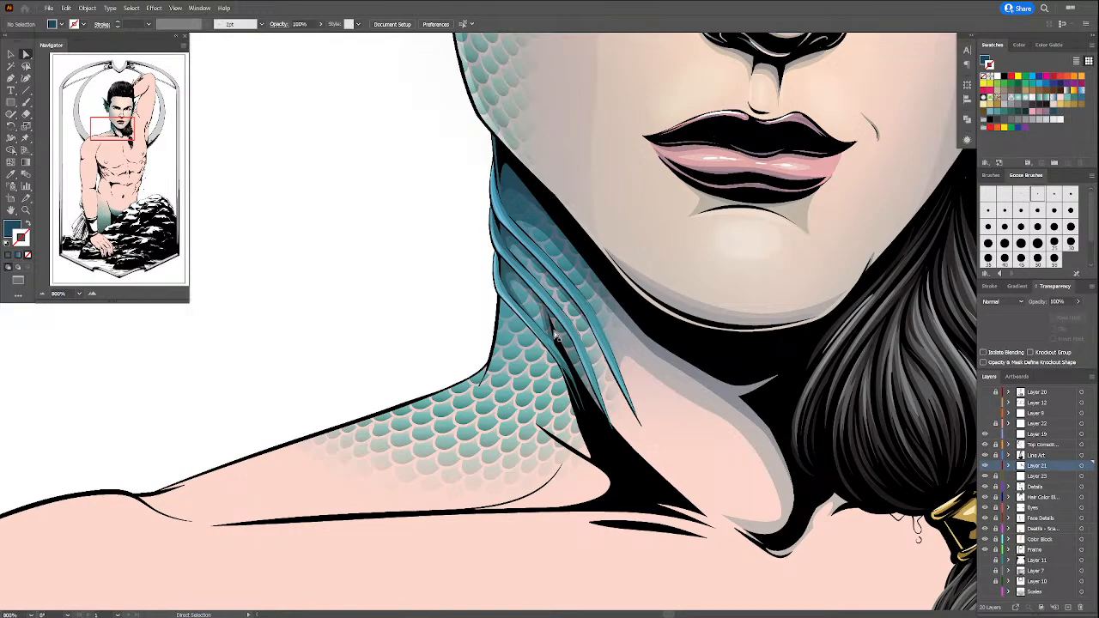
pyautogui.press('p')
pyautogui.moveTo(553, 327); pyautogui.dragTo(553, 332)
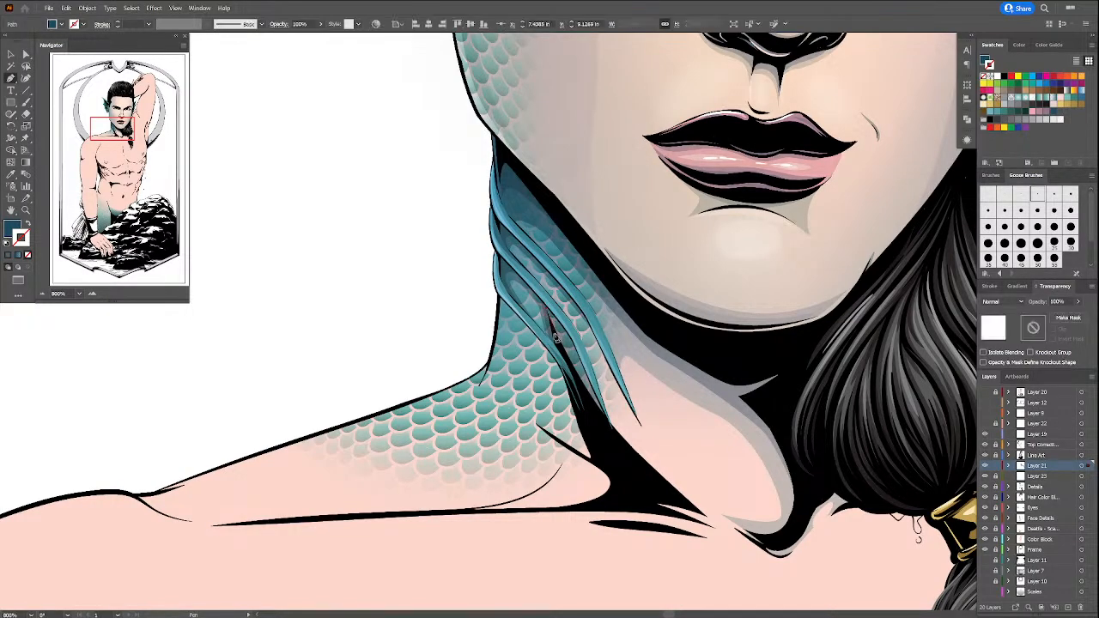
pyautogui.moveTo(581, 383); pyautogui.dragTo(594, 404)
pyautogui.click(605, 416)
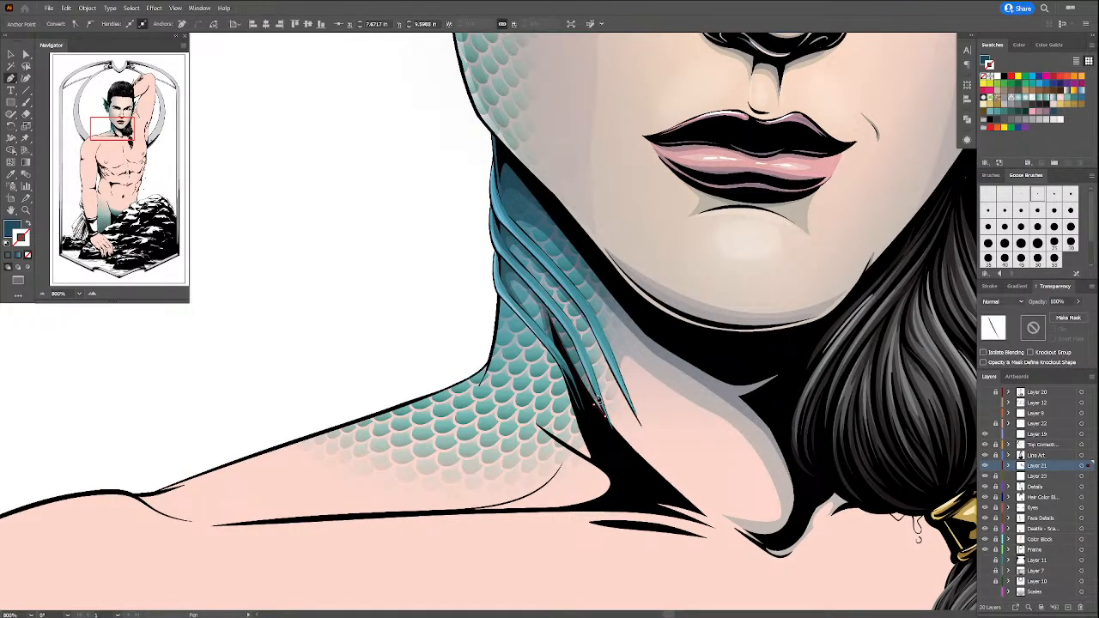
pyautogui.click(594, 393)
pyautogui.click(572, 339)
pyautogui.moveTo(573, 341); pyautogui.dragTo(563, 324)
pyautogui.click(546, 310)
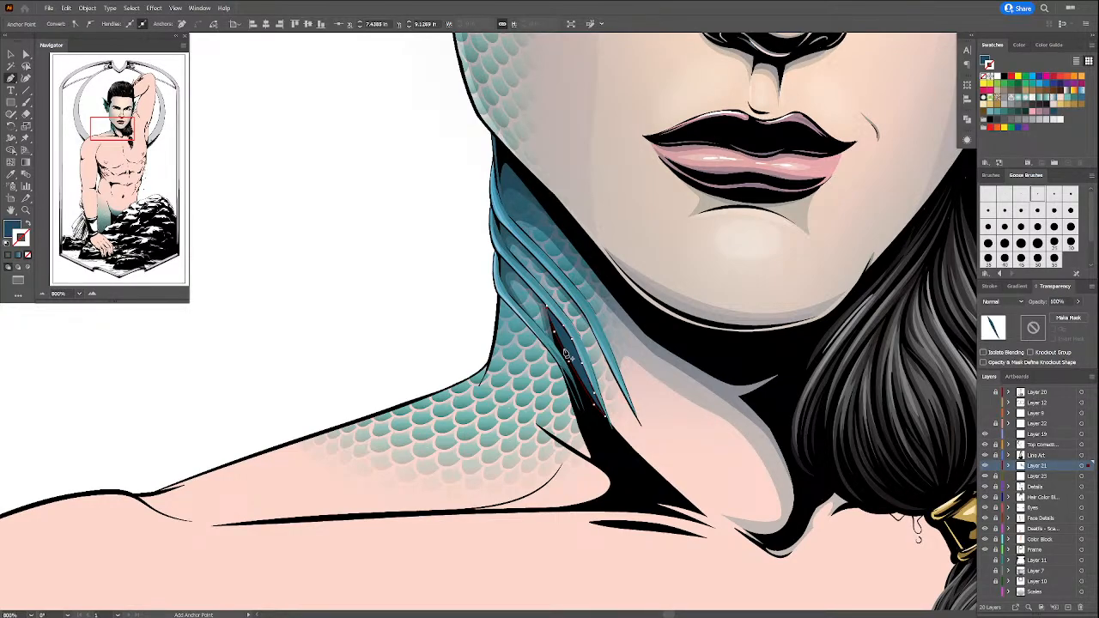
# Step: Set the new shadow shape to Multiply and lower its opacity to 27%
pyautogui.click(1002, 301)
pyautogui.click(1020, 336)
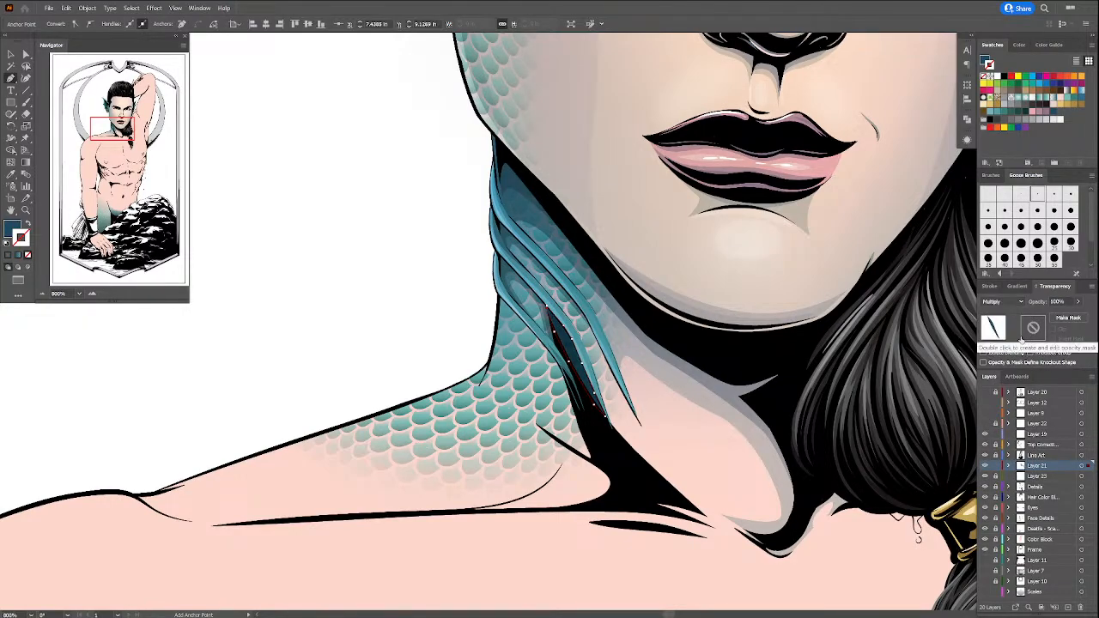
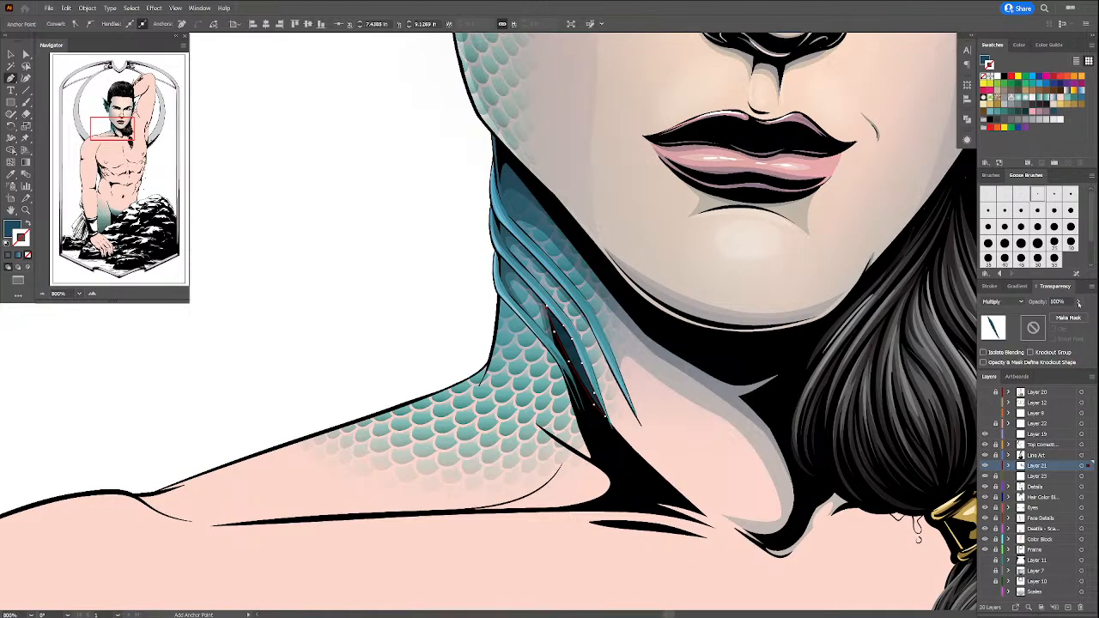
pyautogui.click(1077, 301)
pyautogui.moveTo(1082, 315); pyautogui.dragTo(1048, 314)
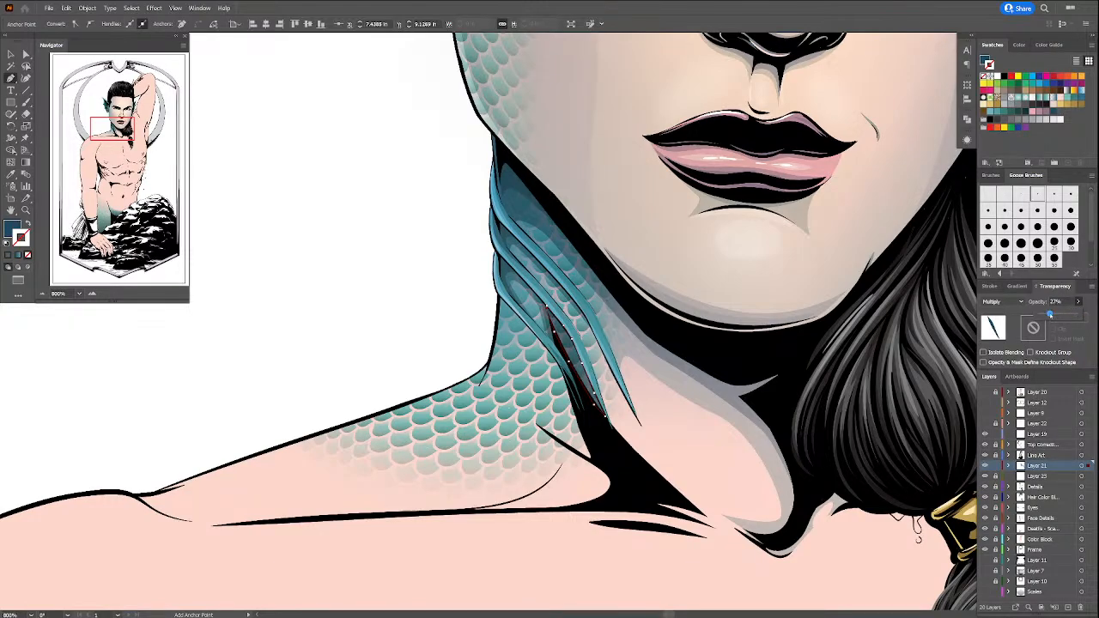
pyautogui.click(439, 225)
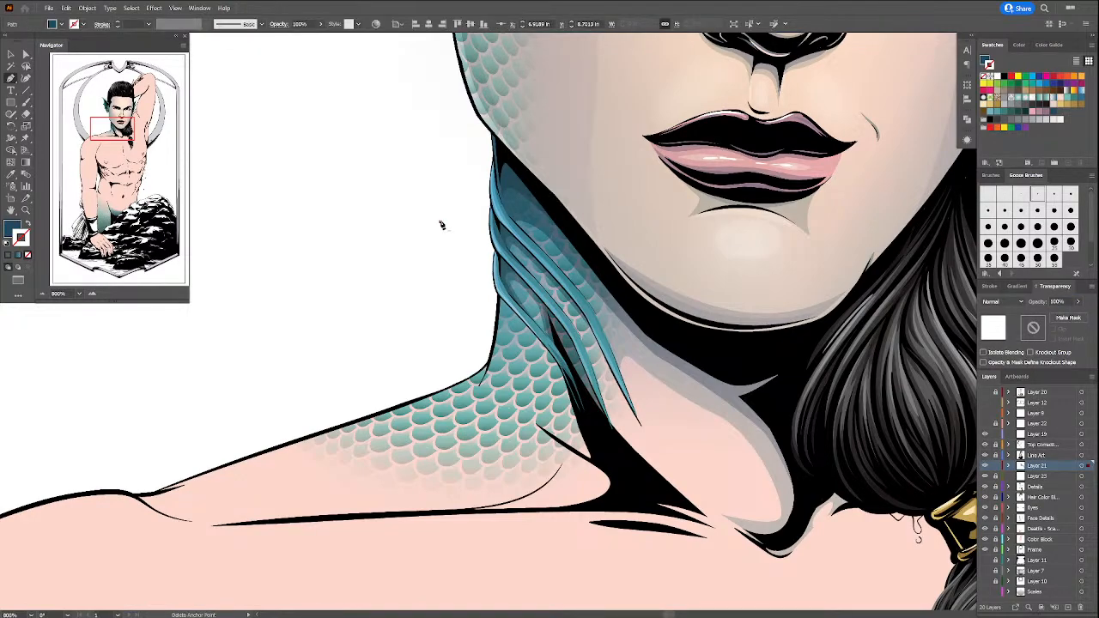
# Step: Choose the 2pt brush with nothing selected and paint a stroke about 0.49 in tall along the upper gill's edge
pyautogui.press('b')
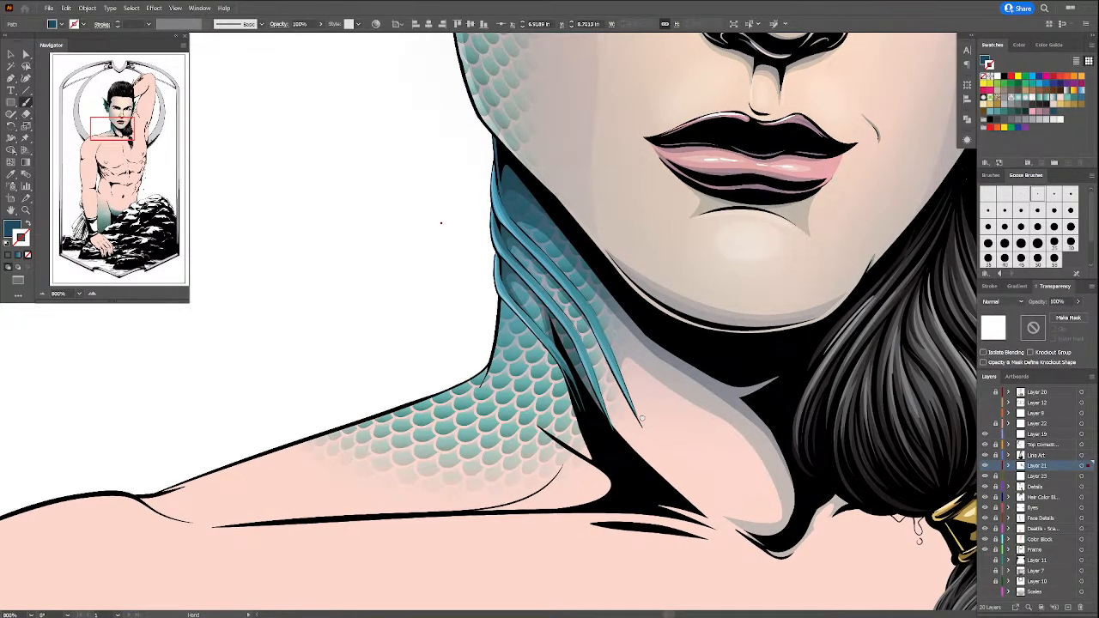
pyautogui.moveTo(624, 399); pyautogui.dragTo(640, 424)
pyautogui.click(1037, 195)
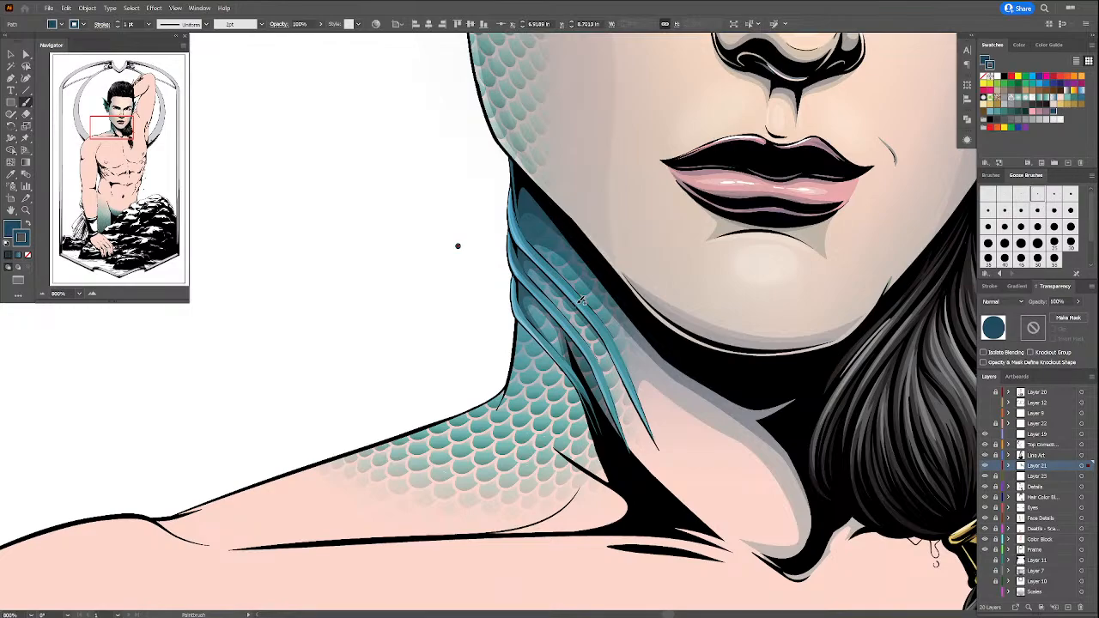
pyautogui.press('a')
pyautogui.click(476, 270)
pyautogui.press('b')
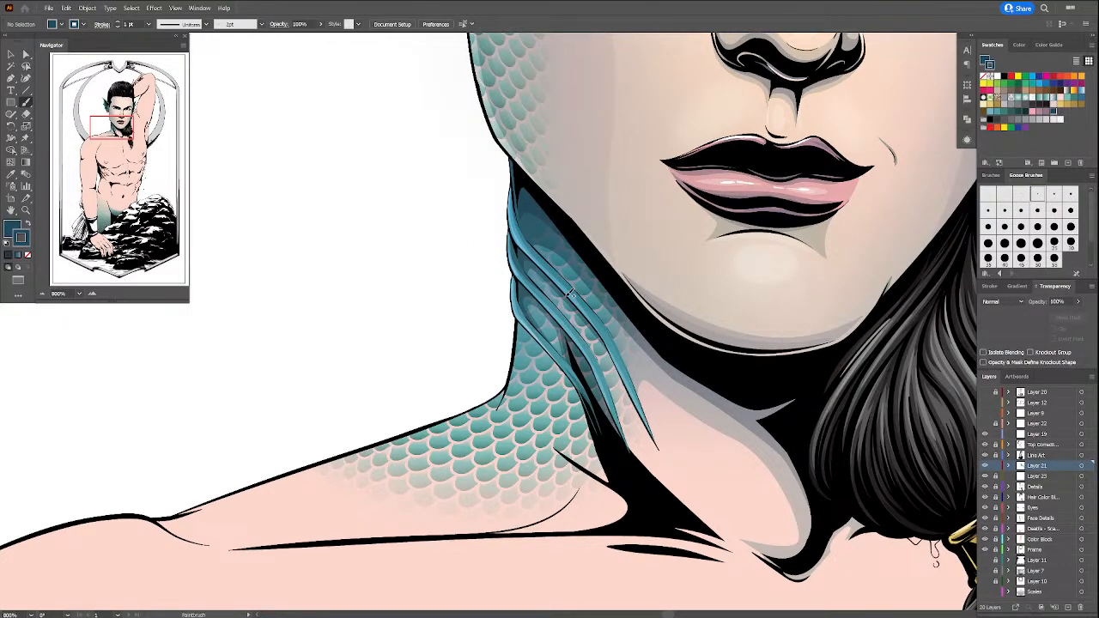
pyautogui.moveTo(573, 287); pyautogui.dragTo(637, 381)
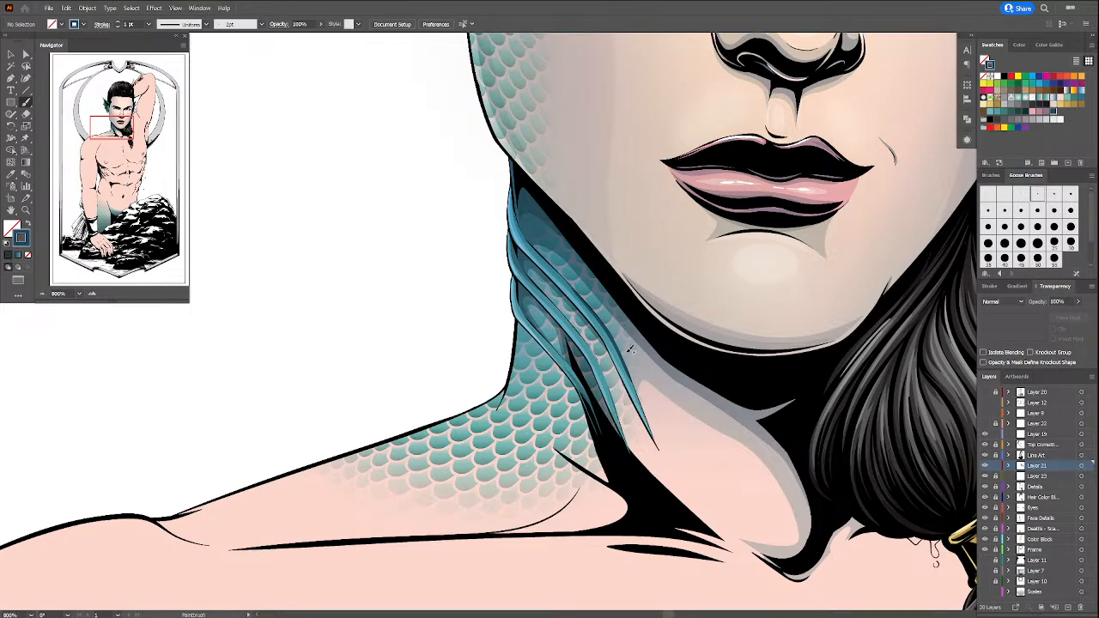
# Step: Set the upper gill's shadow stroke to Multiply with 30% opacity
pyautogui.press('a')
pyautogui.click(626, 362)
pyautogui.click(1002, 302)
pyautogui.click(1001, 337)
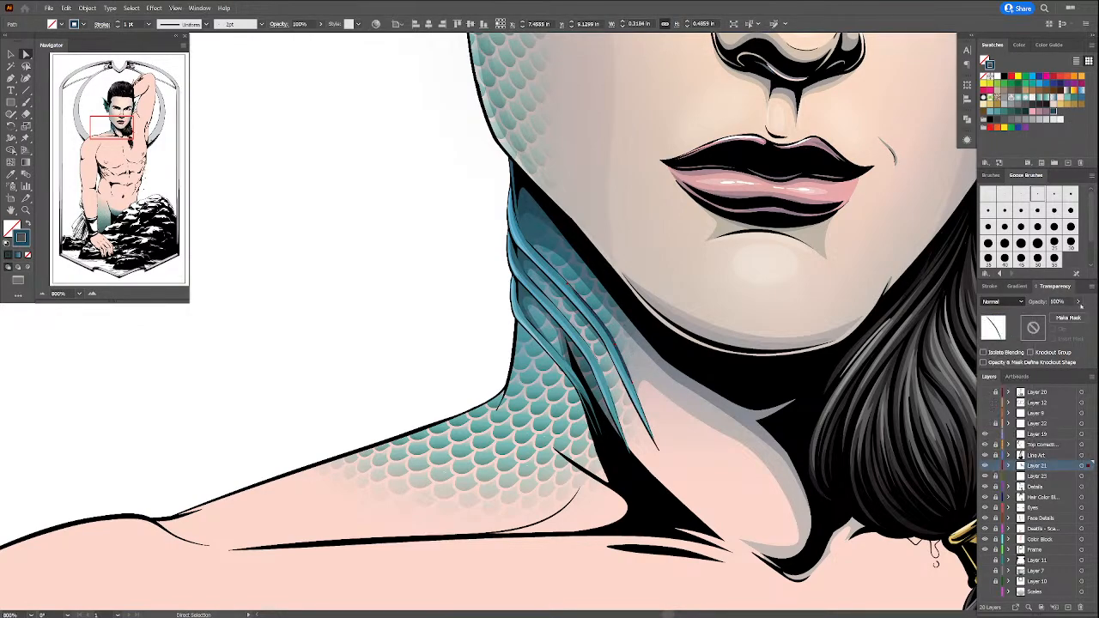
pyautogui.click(1077, 301)
pyautogui.moveTo(1078, 313); pyautogui.dragTo(1054, 314)
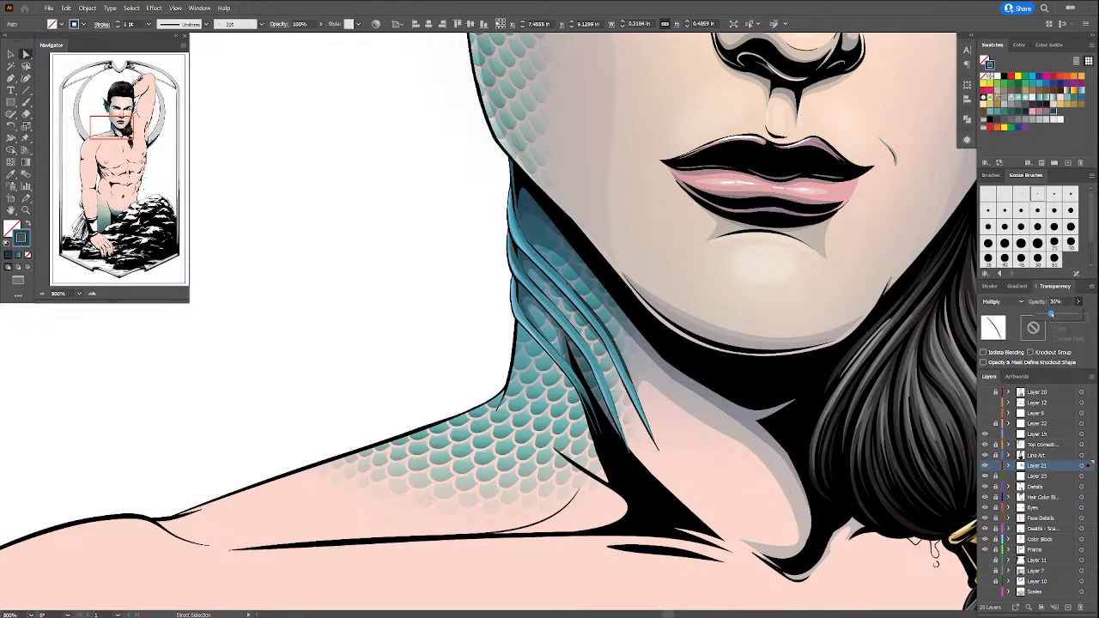
pyautogui.click(1033, 308)
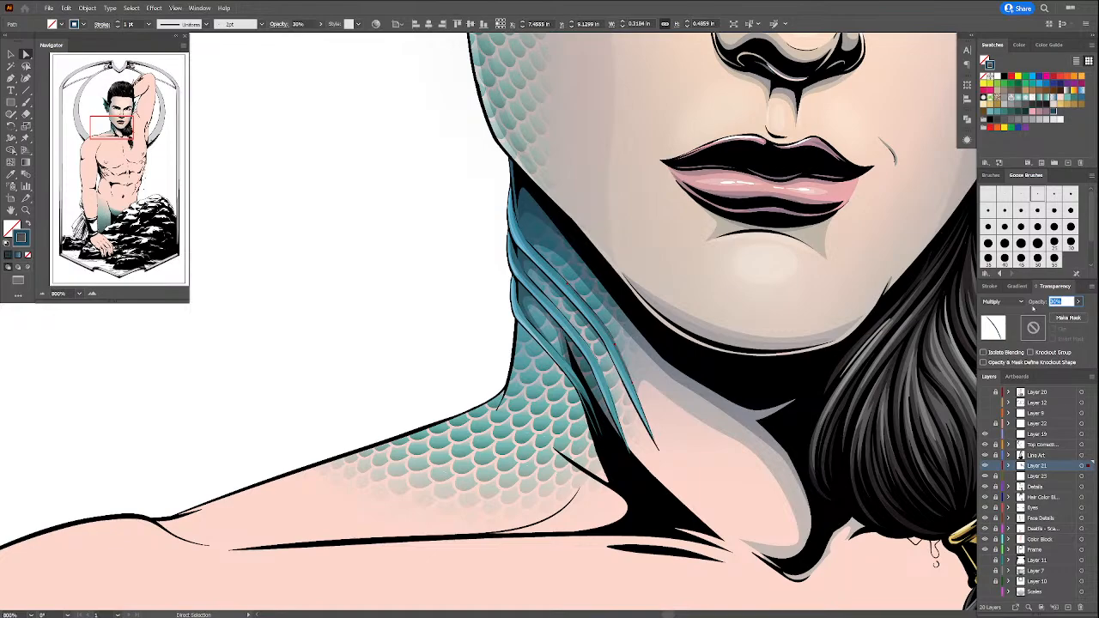
pyautogui.click(431, 185)
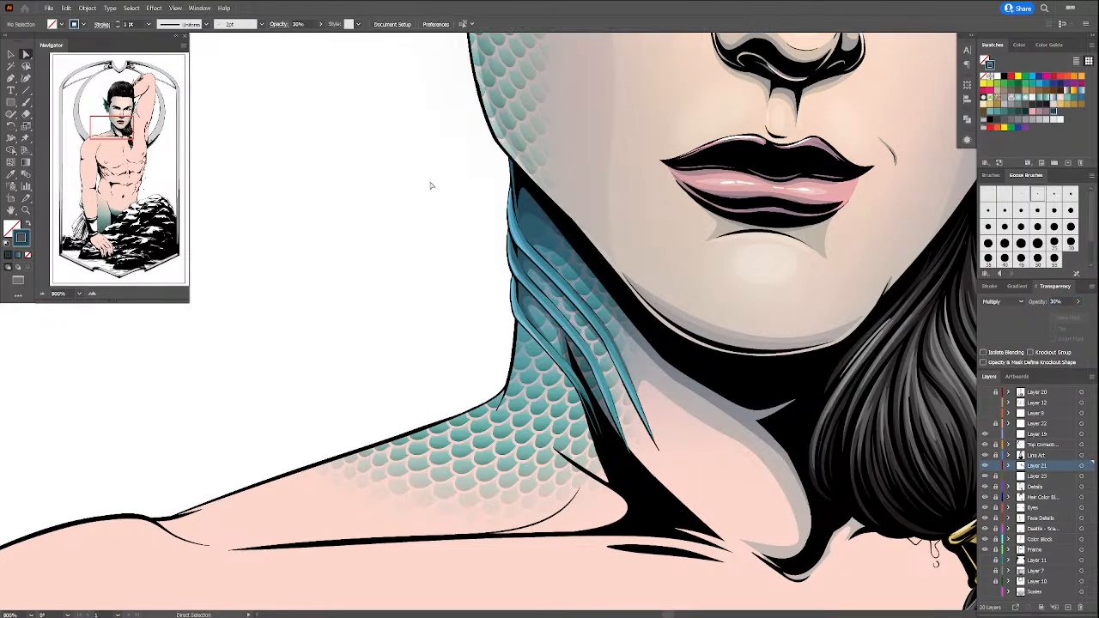
# Step: Paint shadow strokes along the middle gill and the upper gill's tip using the Multiply blending and 30% opacity
pyautogui.press('b')
pyautogui.moveTo(587, 341); pyautogui.dragTo(630, 462)
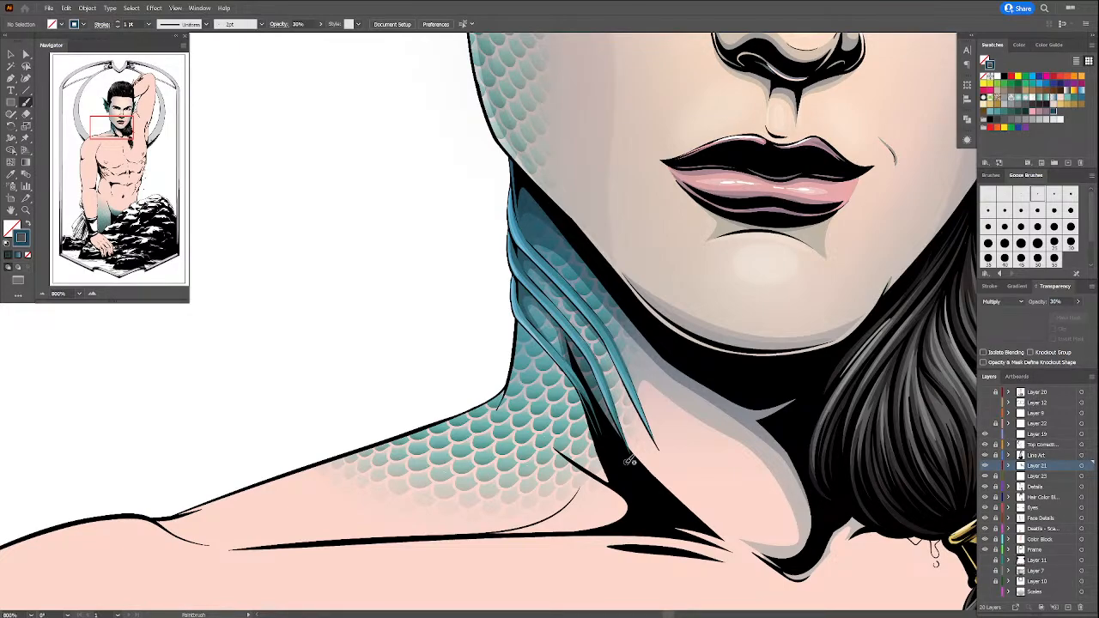
pyautogui.moveTo(615, 364); pyautogui.dragTo(664, 456)
pyautogui.press('space')
pyautogui.moveTo(690, 504)
pyautogui.mouseDown()
pyautogui.moveTo(656, 462)
pyautogui.moveTo(565, 404)
pyautogui.mouseUp()
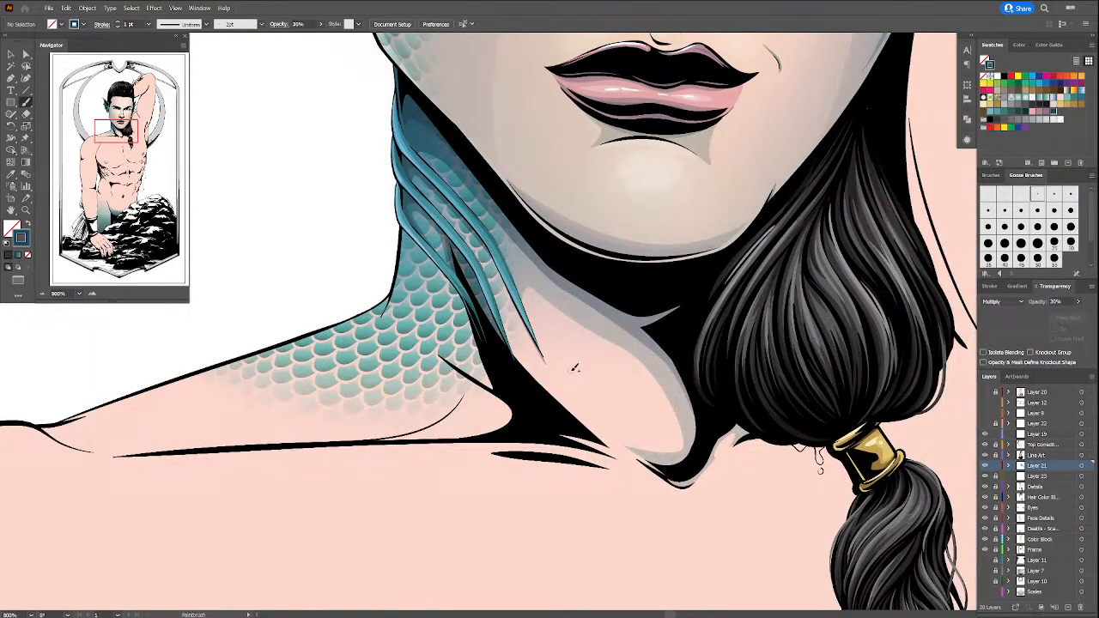
# Step: Undo the last shadow strokes and repaint one along the tip of the gill nearest the throat
pyautogui.hotkey('ctrl', 'z')
pyautogui.moveTo(523, 315); pyautogui.dragTo(559, 381)
pyautogui.hotkey('ctrl', 'z')
pyautogui.moveTo(520, 307); pyautogui.dragTo(548, 367)
pyautogui.press('p')
pyautogui.click(504, 329)
pyautogui.click(520, 370)
pyautogui.click(546, 402)
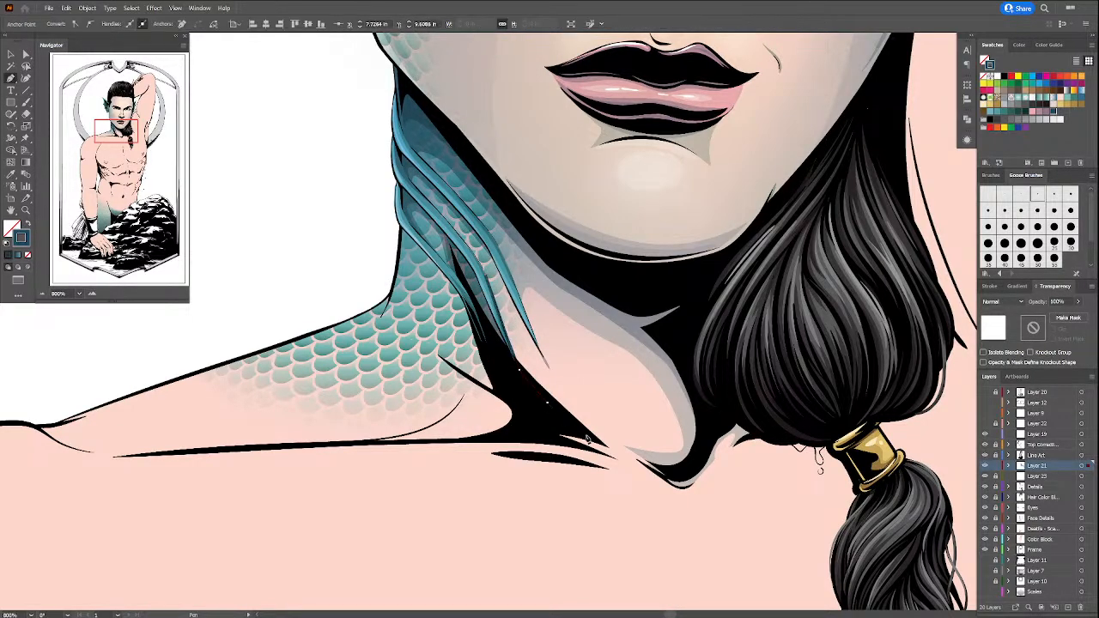
pyautogui.click(603, 445)
pyautogui.hotkey('ctrl', 'z')
pyautogui.hotkey('ctrl', 'z')
pyautogui.hotkey('ctrl', 'z')
pyautogui.hotkey('ctrl', 'z')
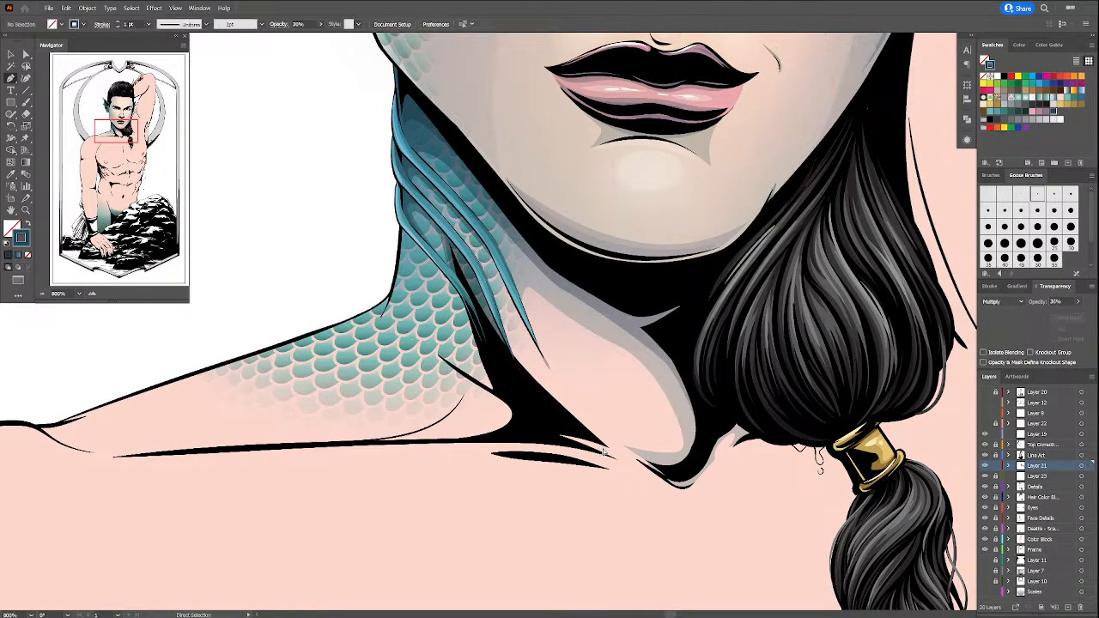
# Step: Start a Pen outline for a large neck shadow from the neck's outer edge, zigzagging through the scales toward the collarbone
pyautogui.moveTo(449, 257); pyautogui.dragTo(478, 289)
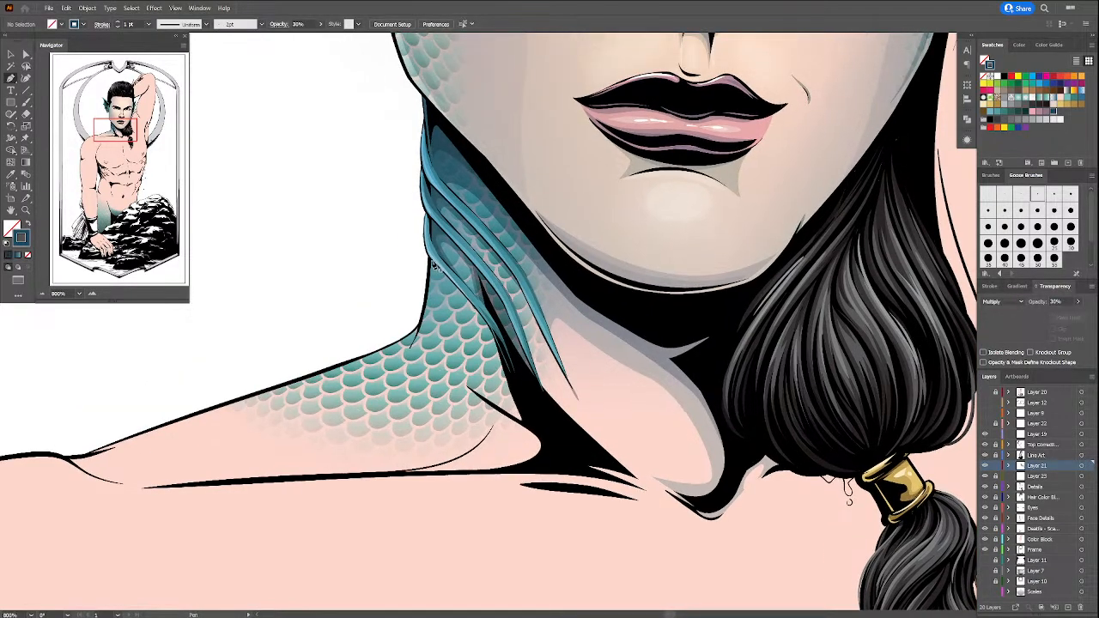
pyautogui.click(429, 276)
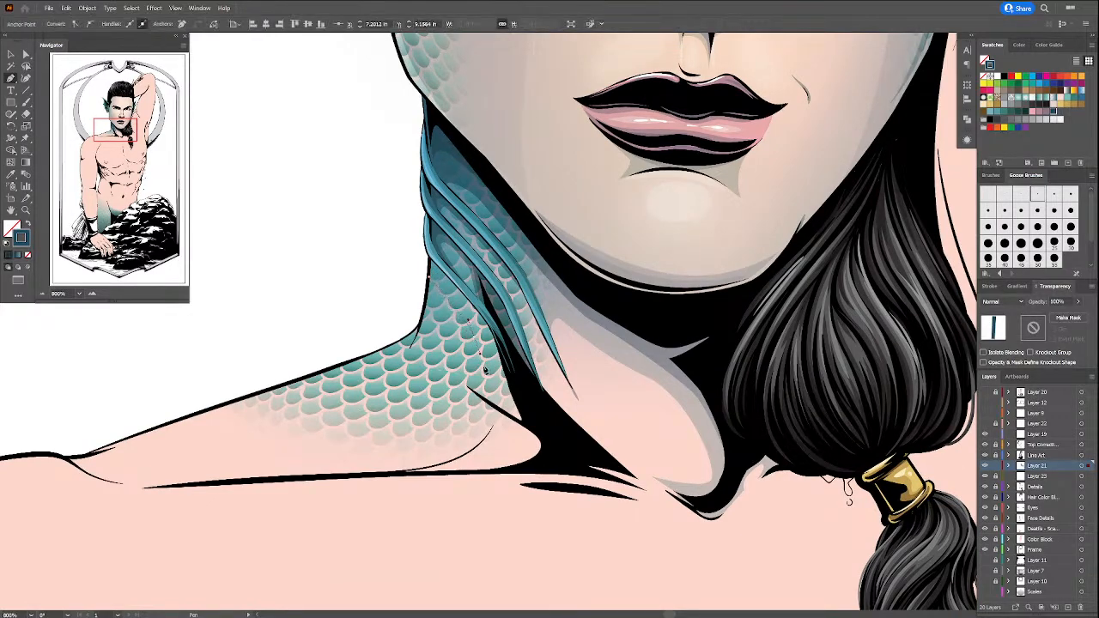
pyautogui.moveTo(484, 368)
pyautogui.mouseDown()
pyautogui.moveTo(472, 376)
pyautogui.moveTo(487, 444)
pyautogui.mouseUp()
pyautogui.click(442, 364)
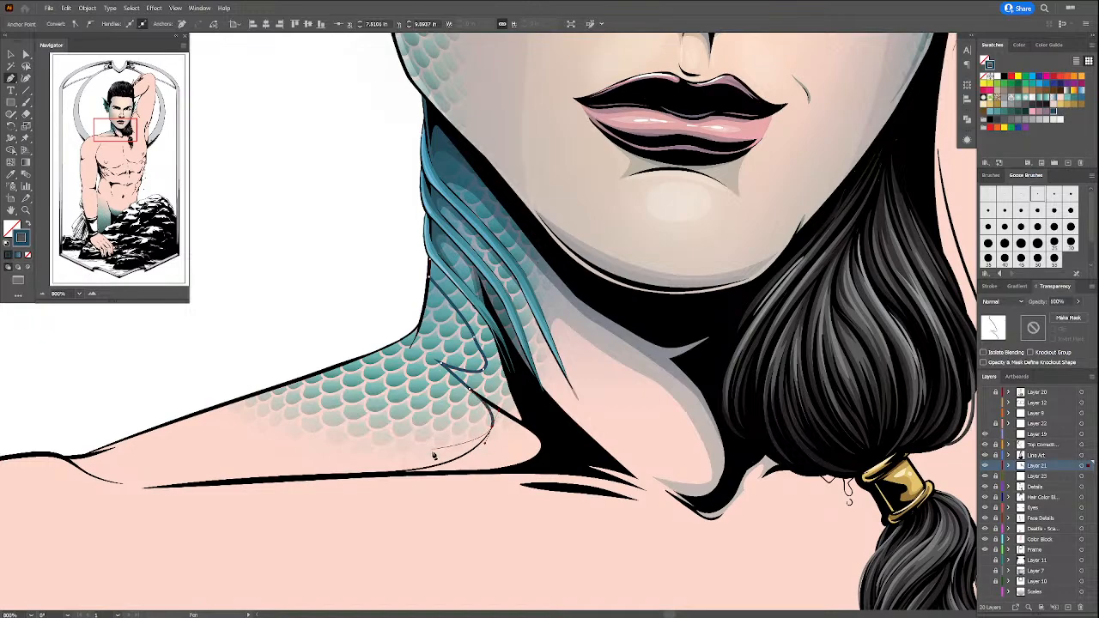
pyautogui.press('space')
pyautogui.moveTo(537, 469); pyautogui.dragTo(594, 462)
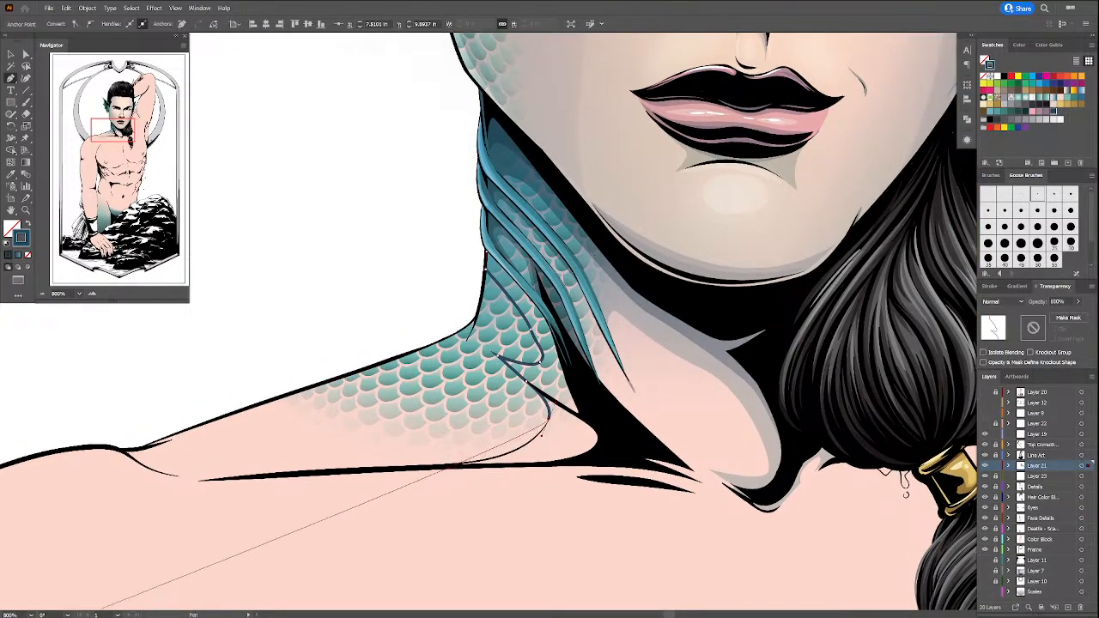
# Step: Continue the neck shadow outline along the collarbone line and around the hollow of the throat to the hair
pyautogui.click(68, 614)
pyautogui.click(85, 532)
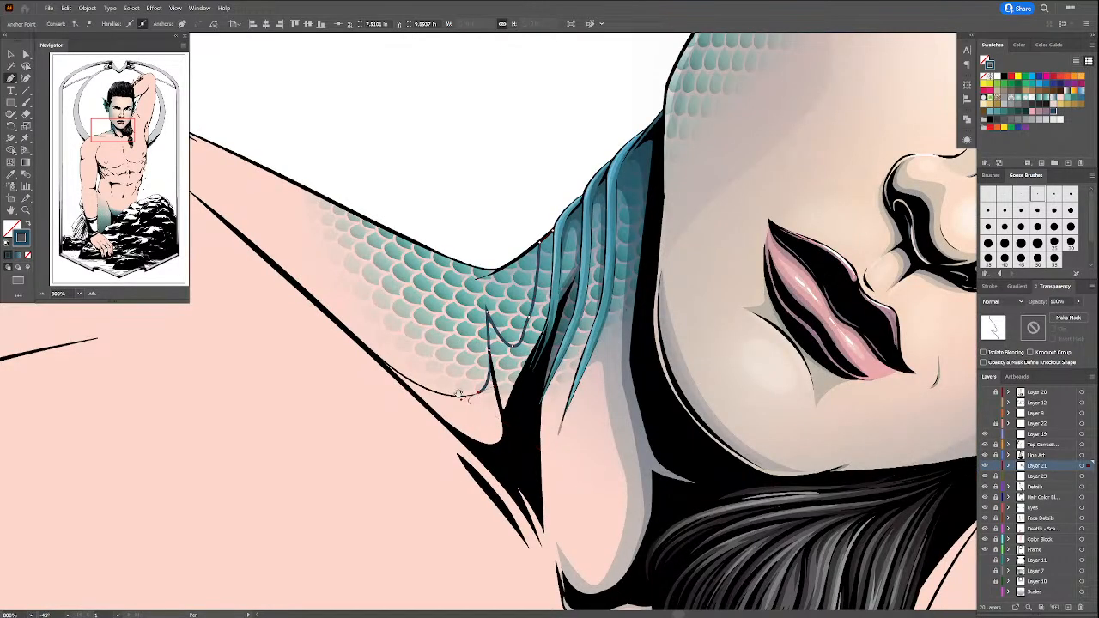
pyautogui.click(55, 615)
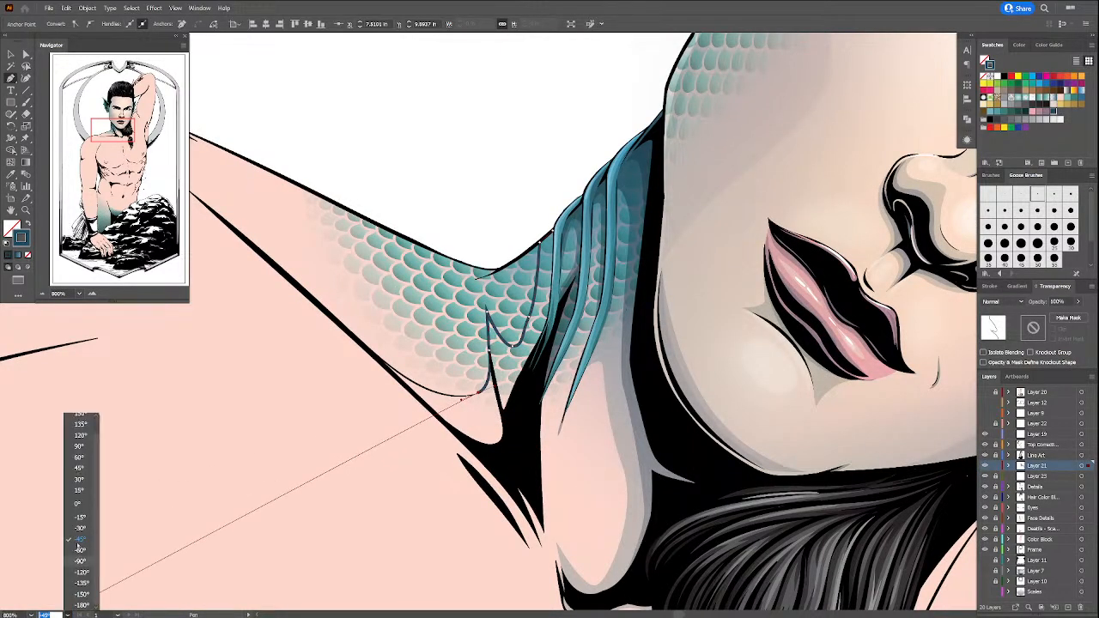
pyautogui.click(84, 460)
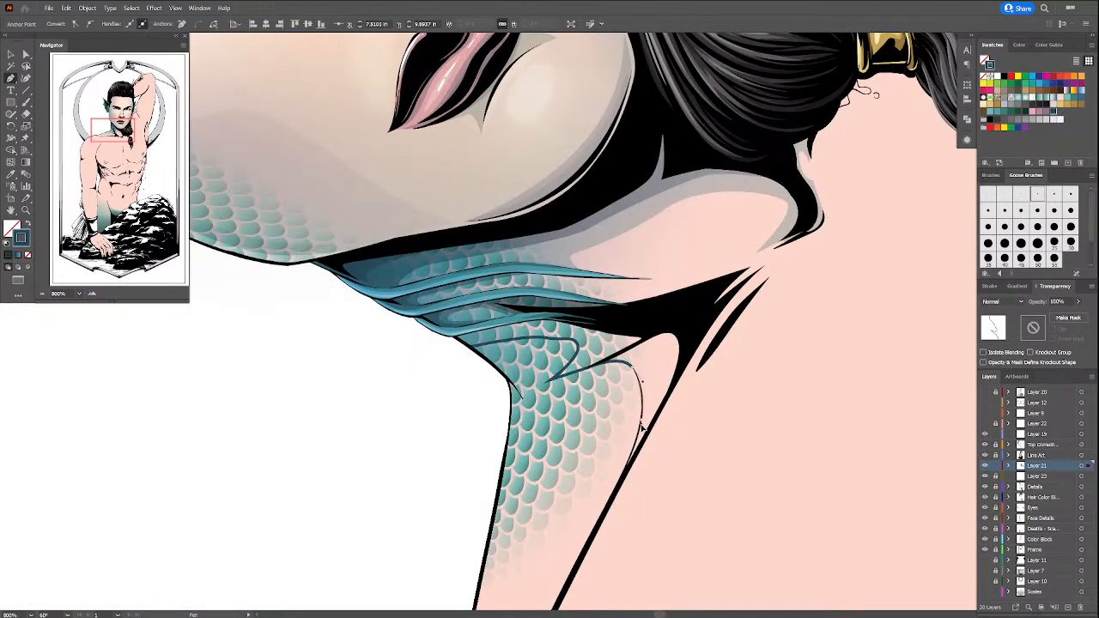
pyautogui.moveTo(641, 426); pyautogui.dragTo(629, 464)
pyautogui.click(618, 483)
pyautogui.click(681, 367)
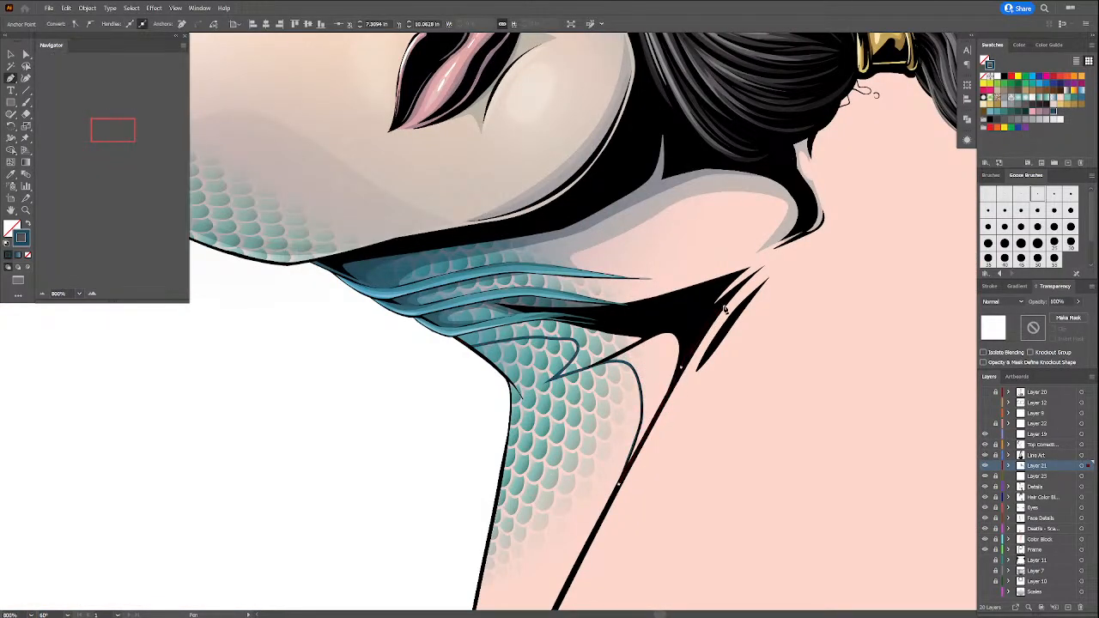
pyautogui.click(780, 254)
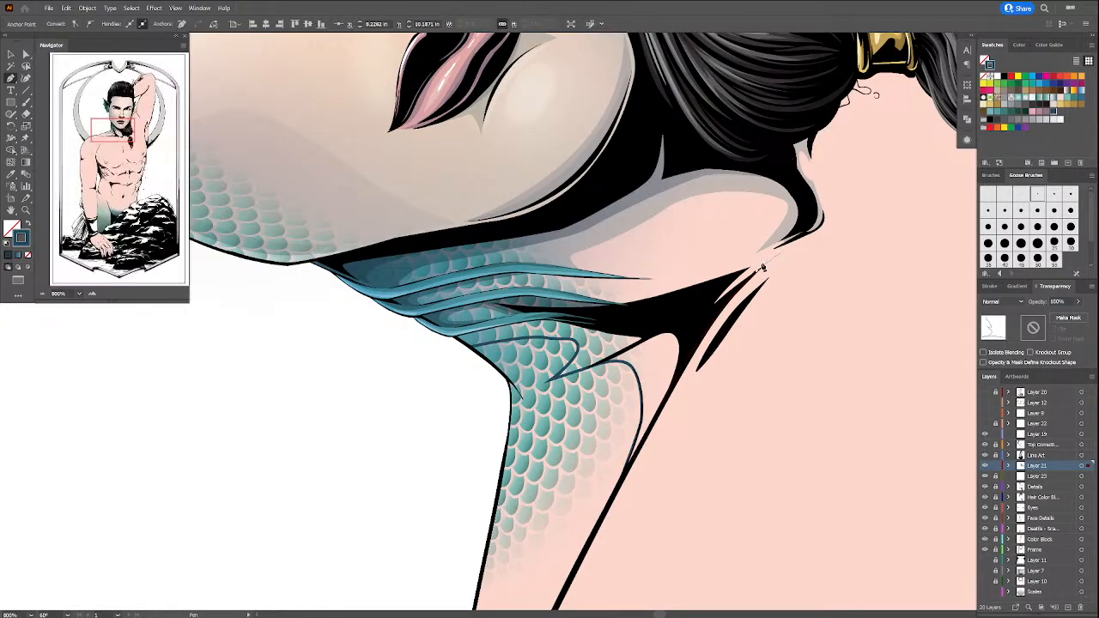
pyautogui.click(823, 221)
pyautogui.moveTo(823, 214); pyautogui.dragTo(824, 199)
pyautogui.click(814, 134)
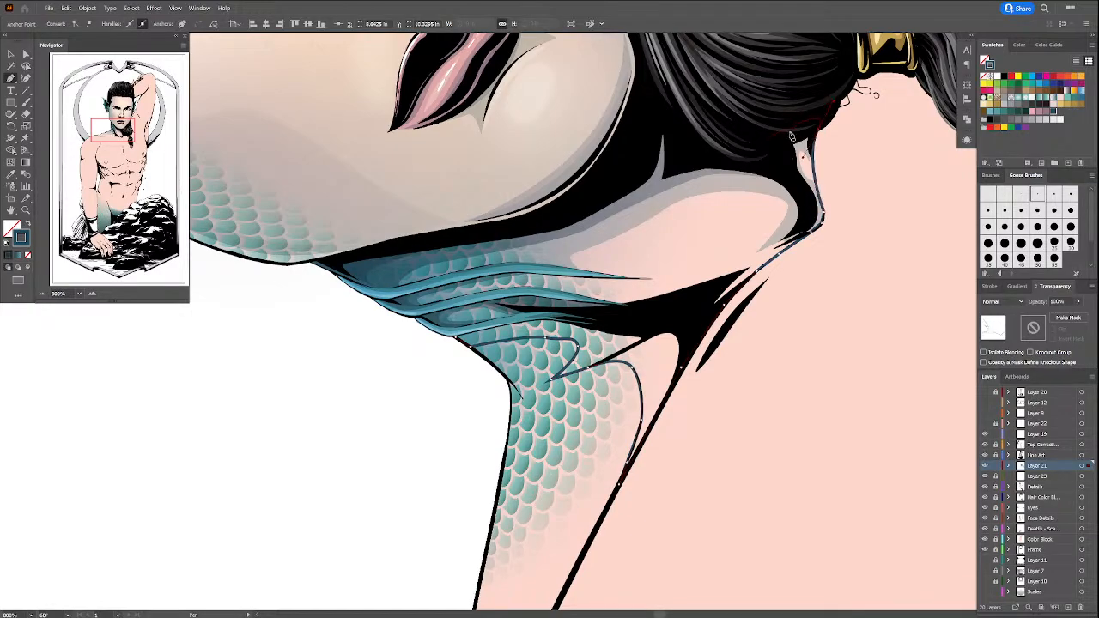
# Step: Extend the neck shadow outline through the black area beneath the jaw to the neck's outer edge
pyautogui.hotkey('ctrl', 'shift', 'a')
pyautogui.click(764, 167)
pyautogui.click(745, 165)
pyautogui.click(690, 163)
pyautogui.click(582, 199)
pyautogui.click(511, 225)
pyautogui.click(310, 262)
# Step: Close the neck shadow outline along the gills' outer edges and swap its stroke colour to the fill
pyautogui.click(375, 300)
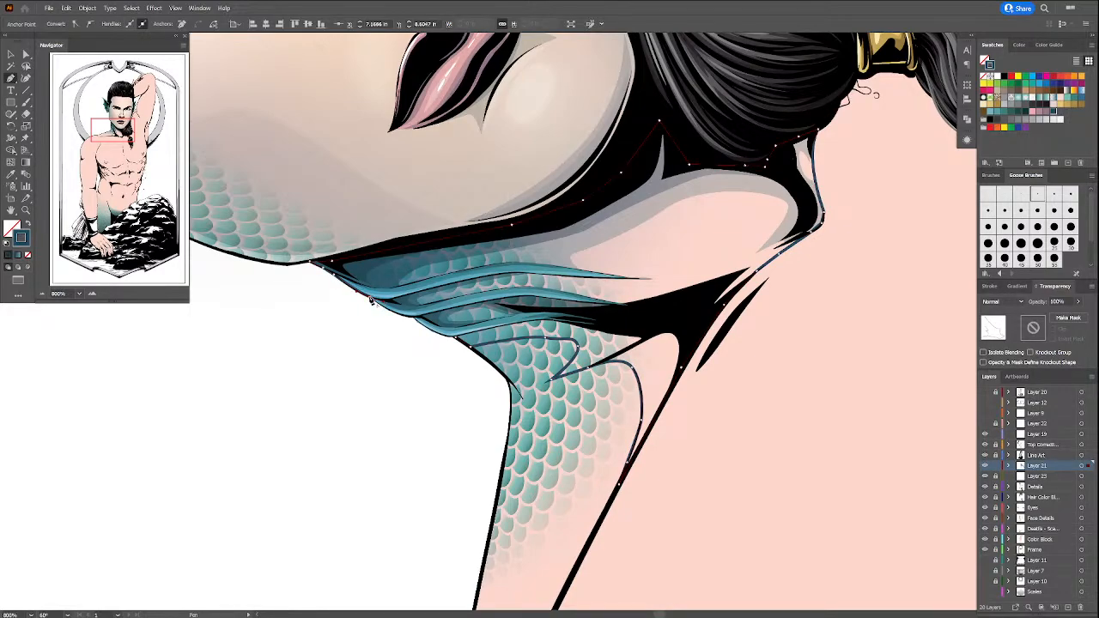
pyautogui.click(414, 319)
pyautogui.moveTo(415, 318); pyautogui.dragTo(436, 321)
pyautogui.click(415, 319)
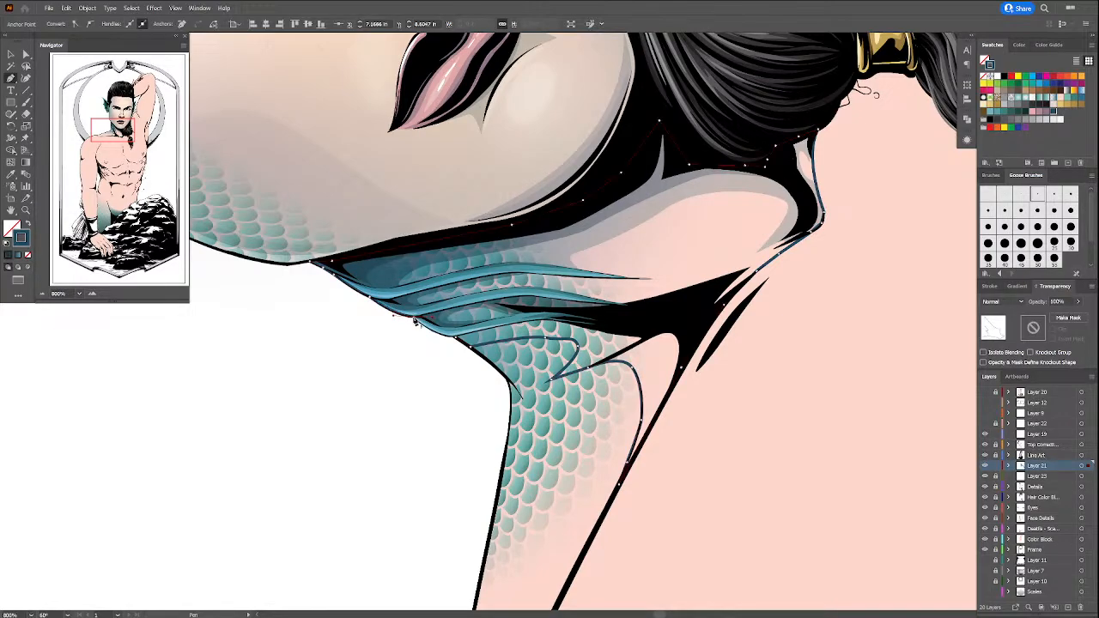
pyautogui.click(455, 337)
pyautogui.click(483, 346)
pyautogui.hotkey('shift', 'x')
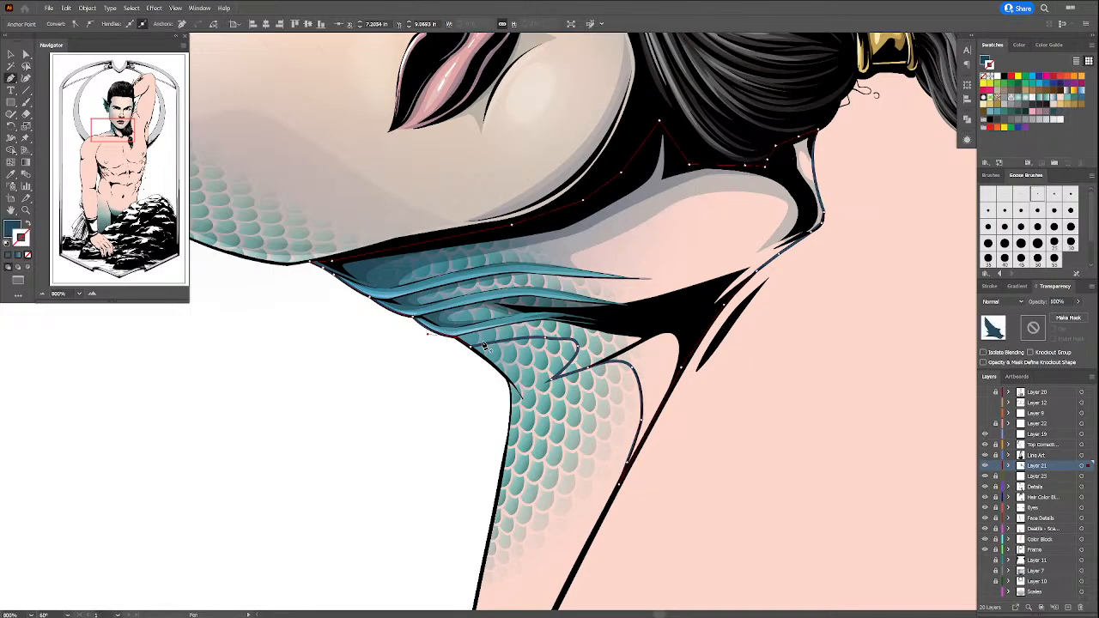
# Step: Set the neck shadow shape to Multiply with 19% opacity
pyautogui.press('a')
pyautogui.click(1013, 304)
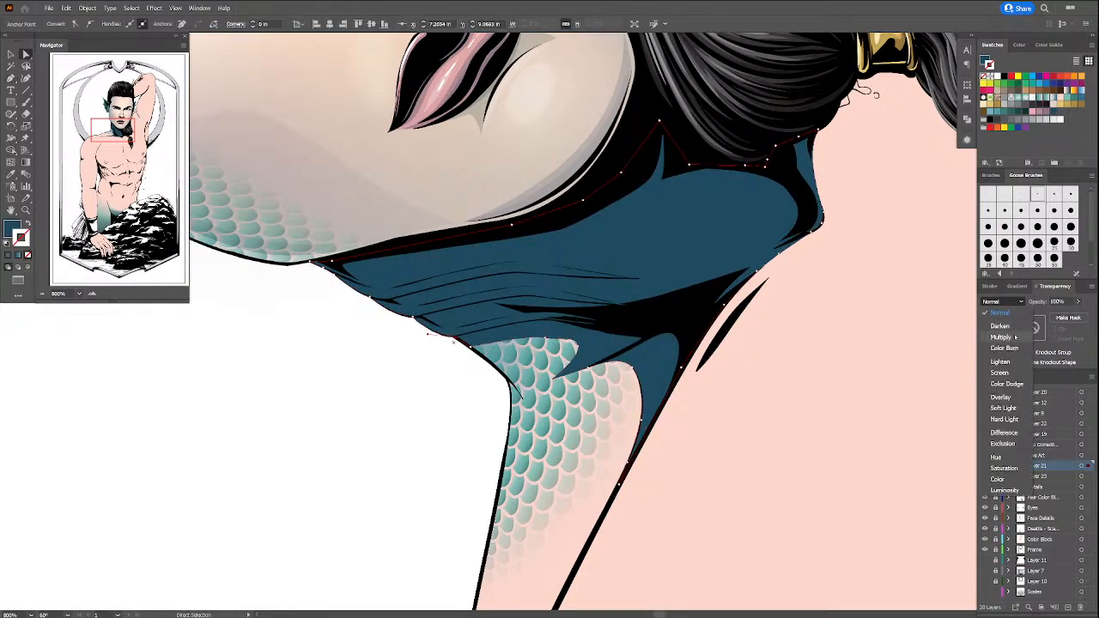
pyautogui.click(1074, 306)
pyautogui.click(1077, 303)
pyautogui.moveTo(1078, 315); pyautogui.dragTo(1050, 315)
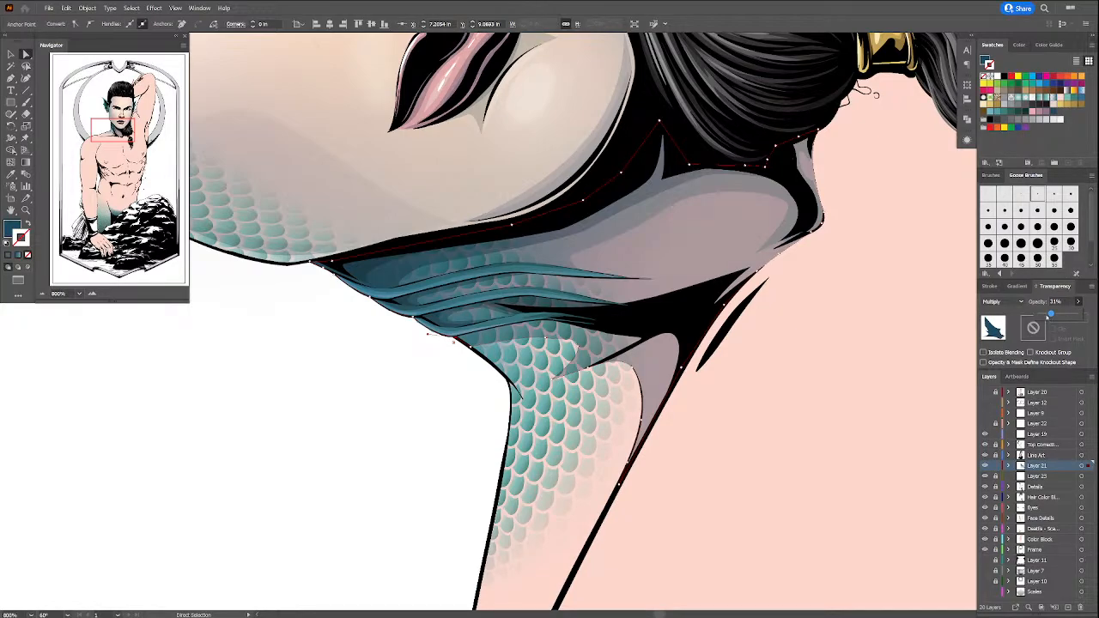
# Step: Unlock the Details layer, move the neck shadow shape onto it and deselect the shape
pyautogui.click(996, 487)
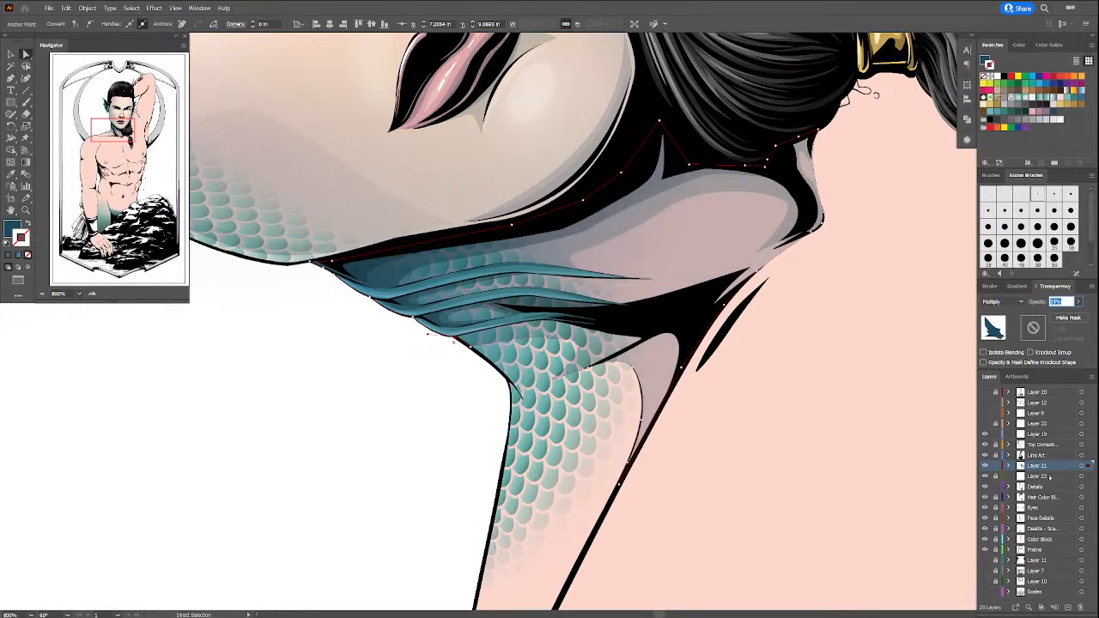
pyautogui.moveTo(1089, 465); pyautogui.dragTo(1089, 487)
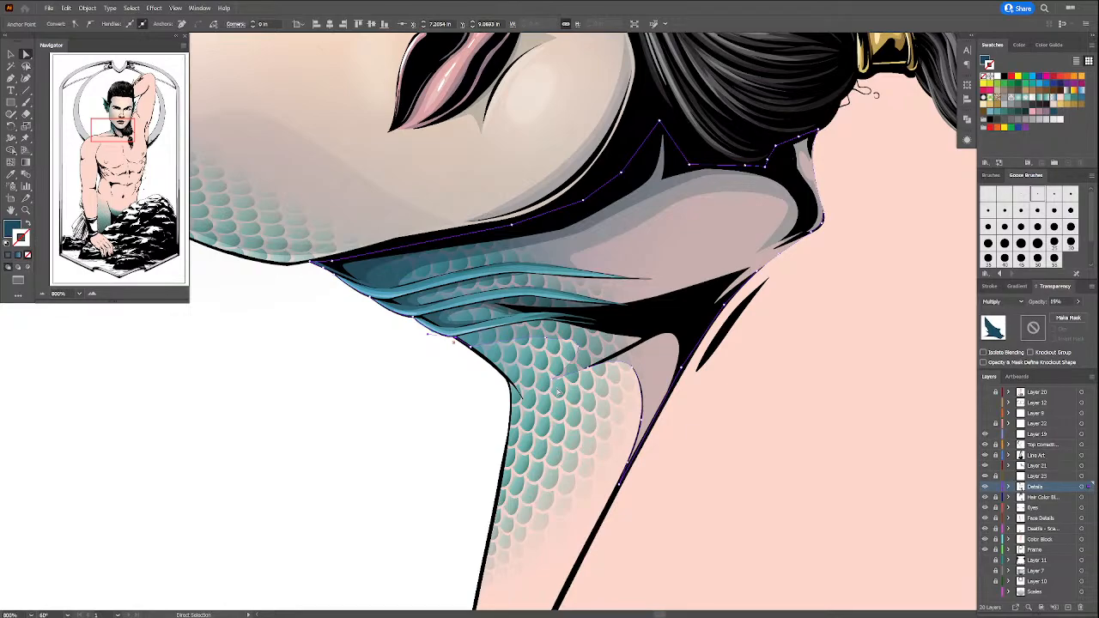
pyautogui.click(665, 357)
pyautogui.click(434, 442)
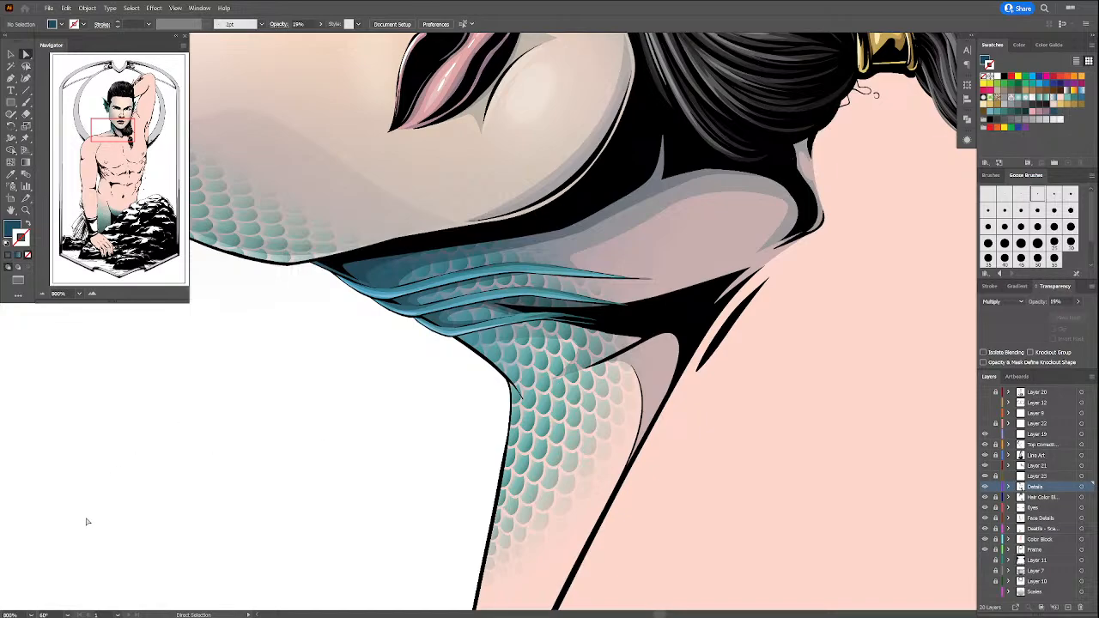
# Step: Draw a narrow closed shadow, about 0.6 in wide and 0.82 in tall, from the middle gill's tip along the black neck line
pyautogui.click(67, 615)
pyautogui.click(77, 481)
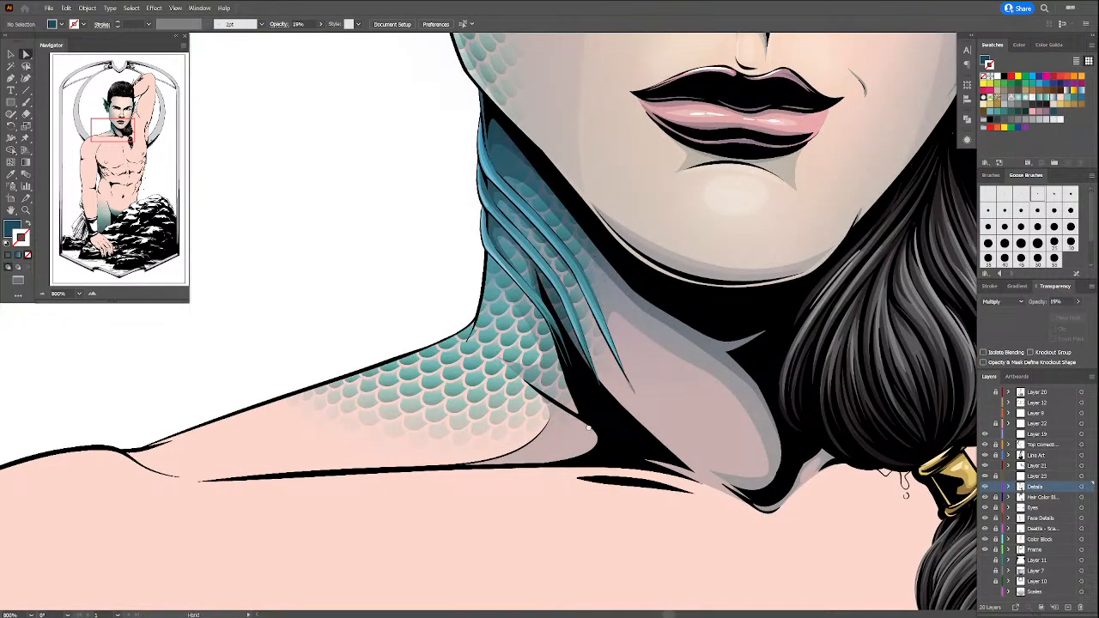
pyautogui.press('p')
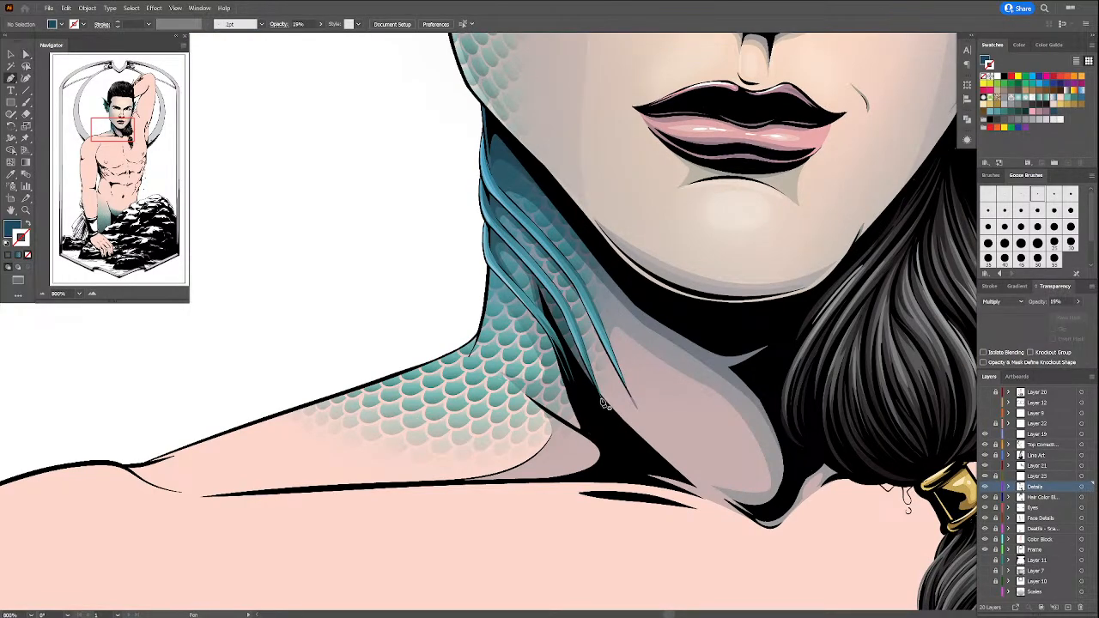
pyautogui.click(577, 322)
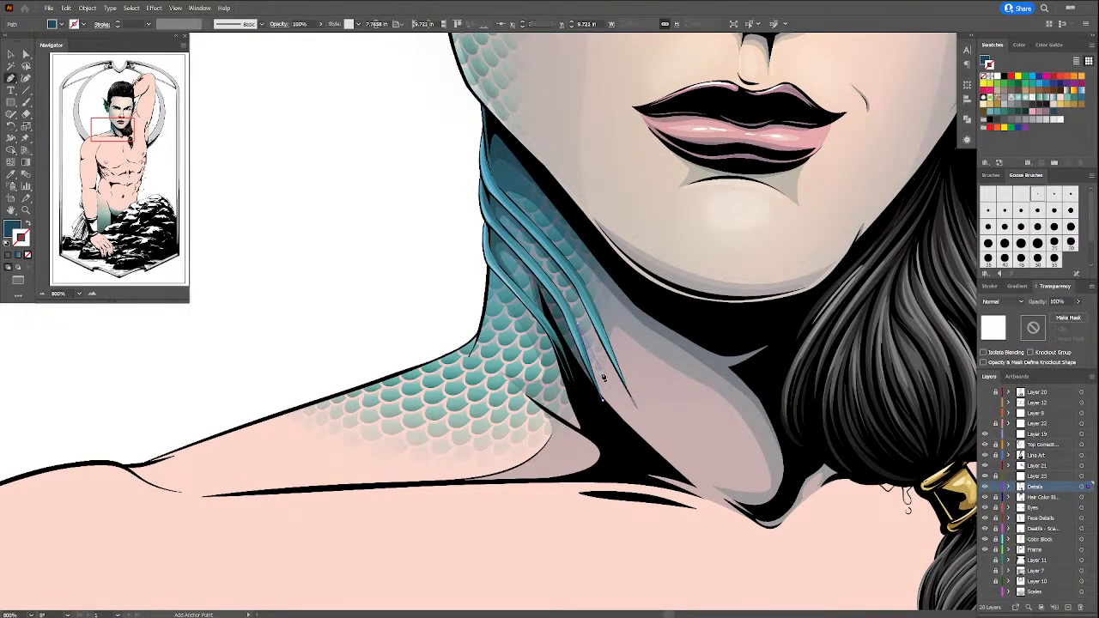
pyautogui.moveTo(608, 380); pyautogui.dragTo(622, 403)
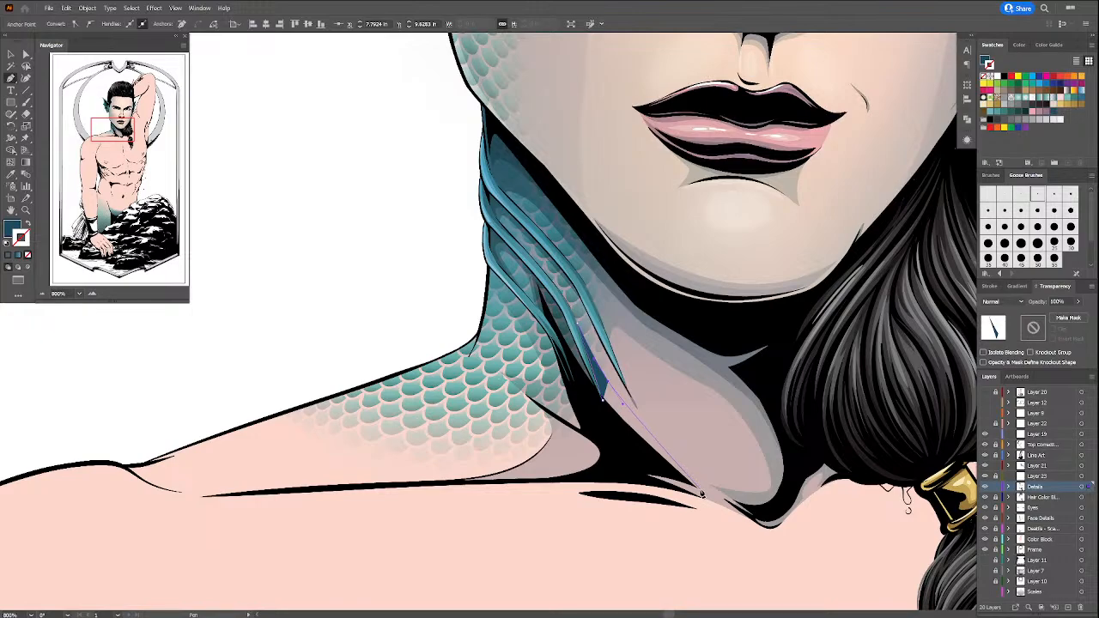
pyautogui.click(697, 488)
pyautogui.click(635, 455)
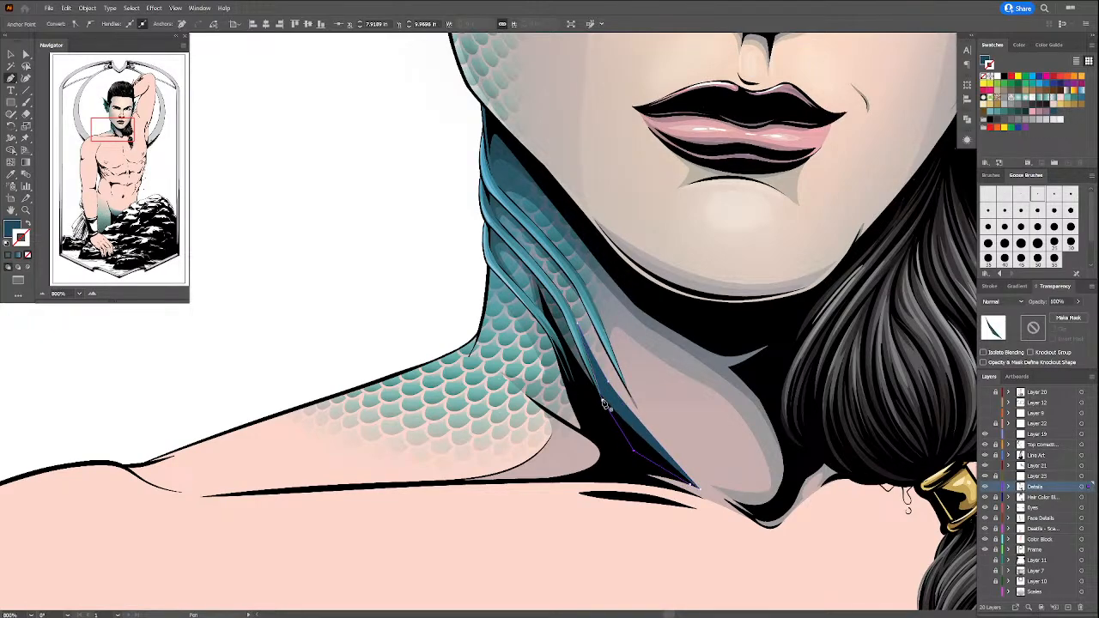
pyautogui.click(578, 323)
# Step: Move the narrow shadow shape to Layer 23 and adjust its edge beside the middle gill
pyautogui.press('a')
pyautogui.click(579, 326)
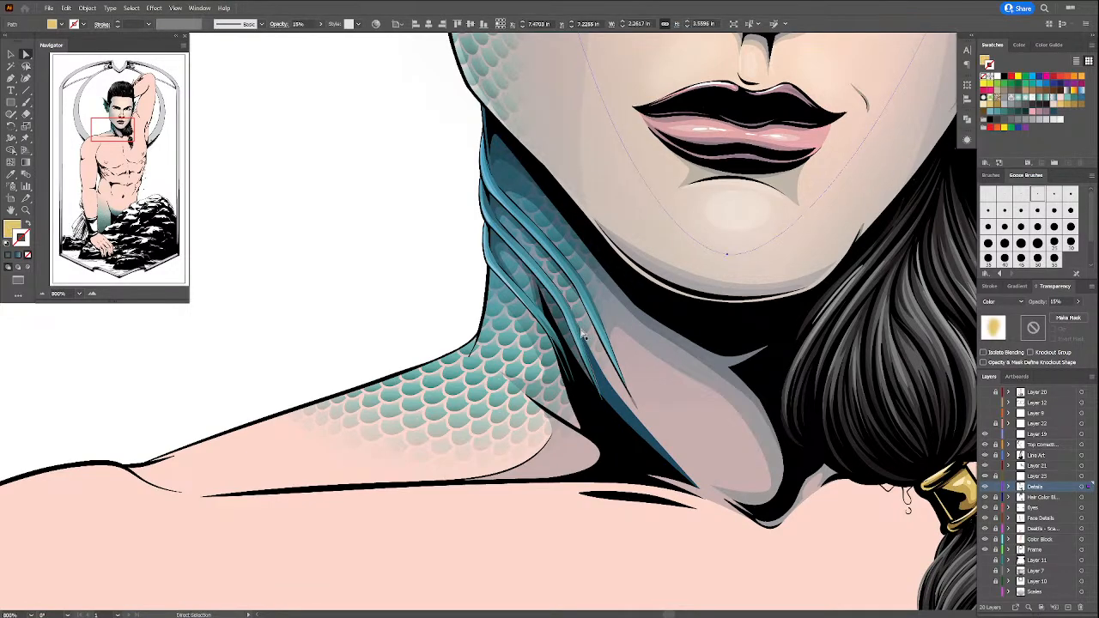
pyautogui.click(598, 369)
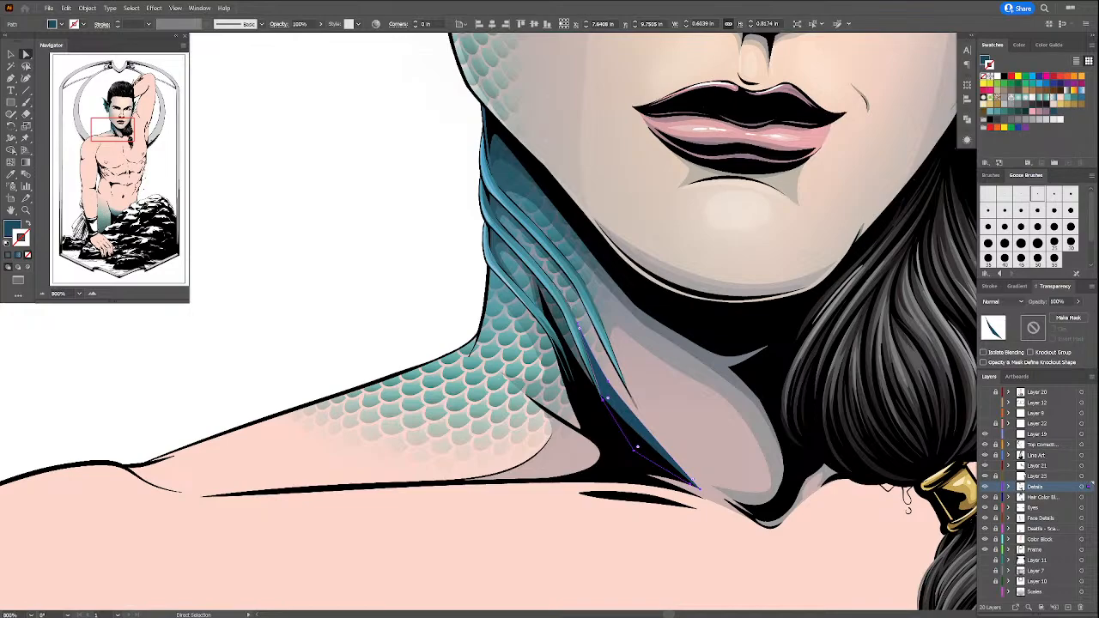
pyautogui.click(996, 477)
pyautogui.moveTo(1088, 487); pyautogui.dragTo(1089, 477)
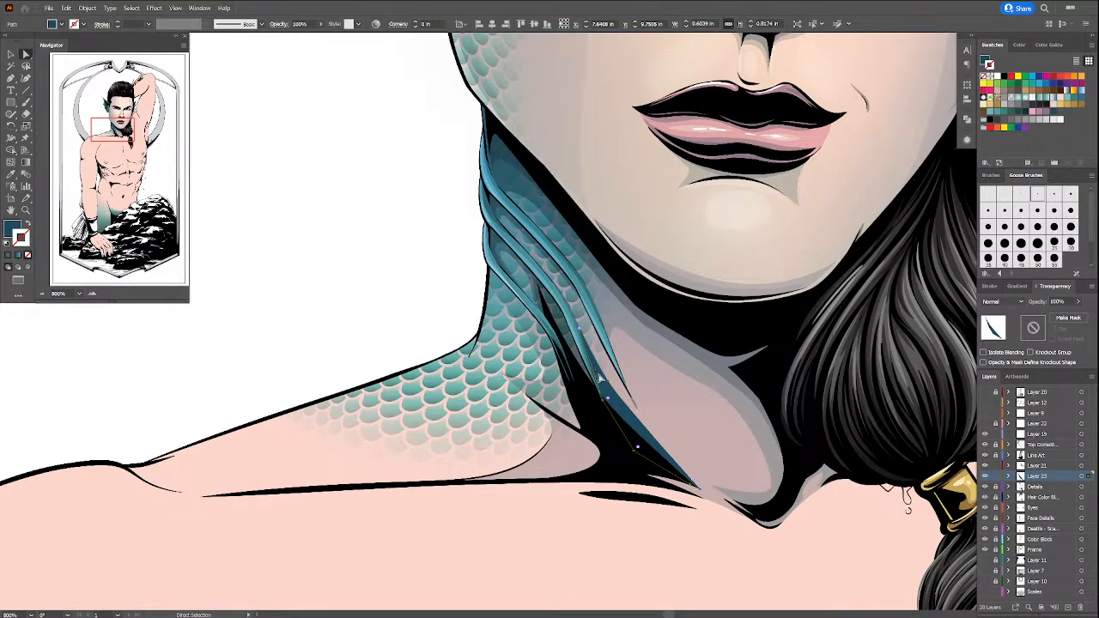
pyautogui.click(597, 379)
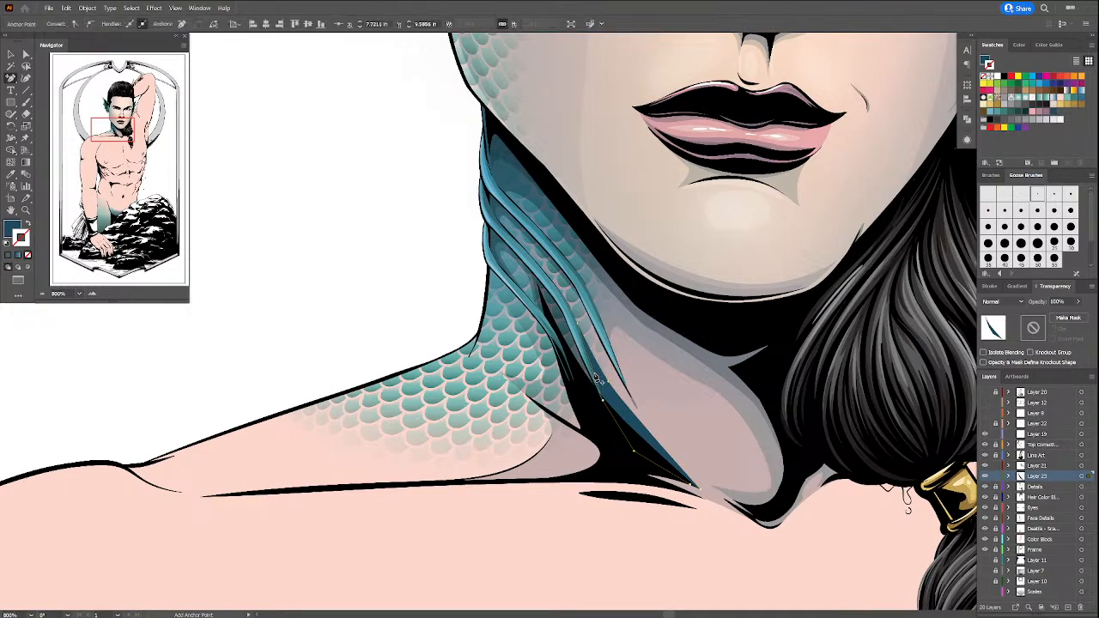
pyautogui.moveTo(594, 375); pyautogui.dragTo(594, 378)
# Step: Set the narrow shadow shape to Multiply with 22% opacity and give it a dark teal fill
pyautogui.click(1019, 302)
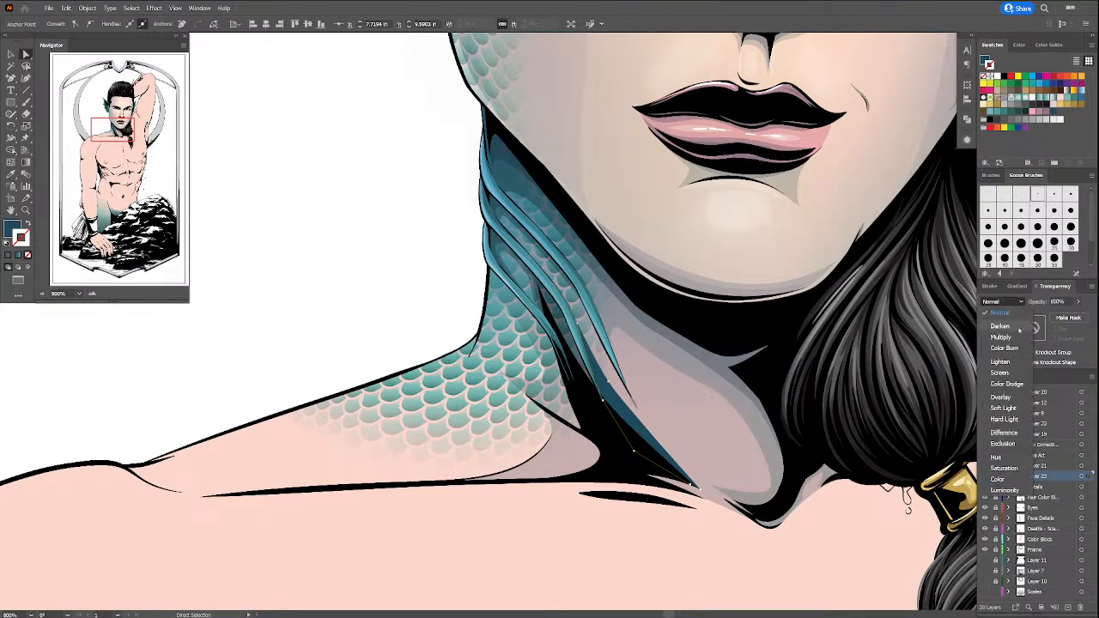
pyautogui.click(995, 336)
pyautogui.click(1077, 302)
pyautogui.click(1055, 315)
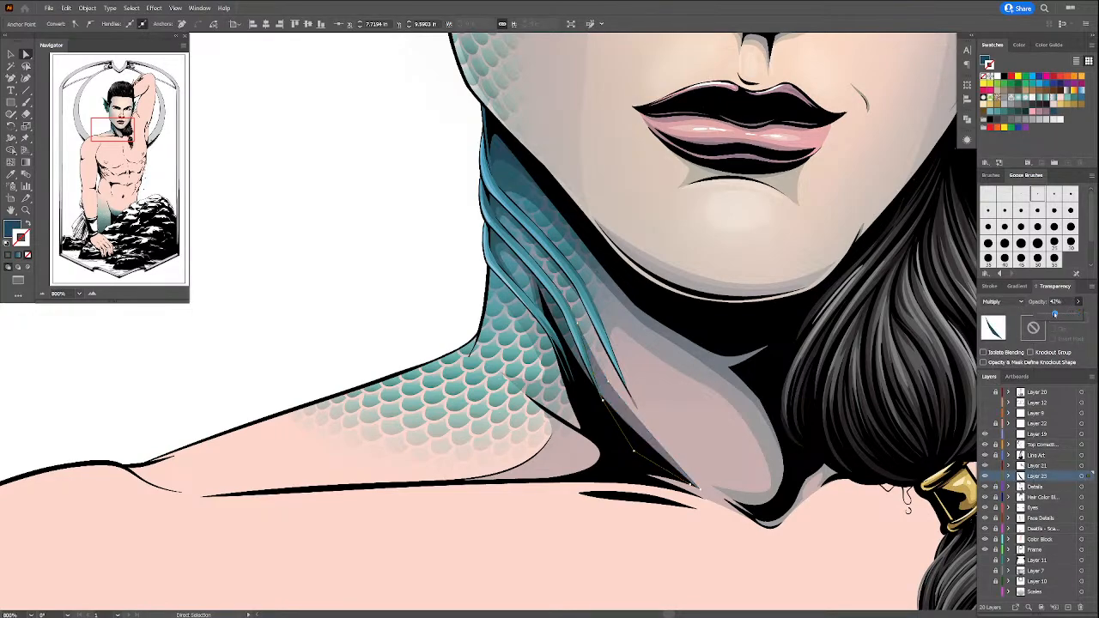
pyautogui.moveTo(1054, 314); pyautogui.dragTo(1046, 315)
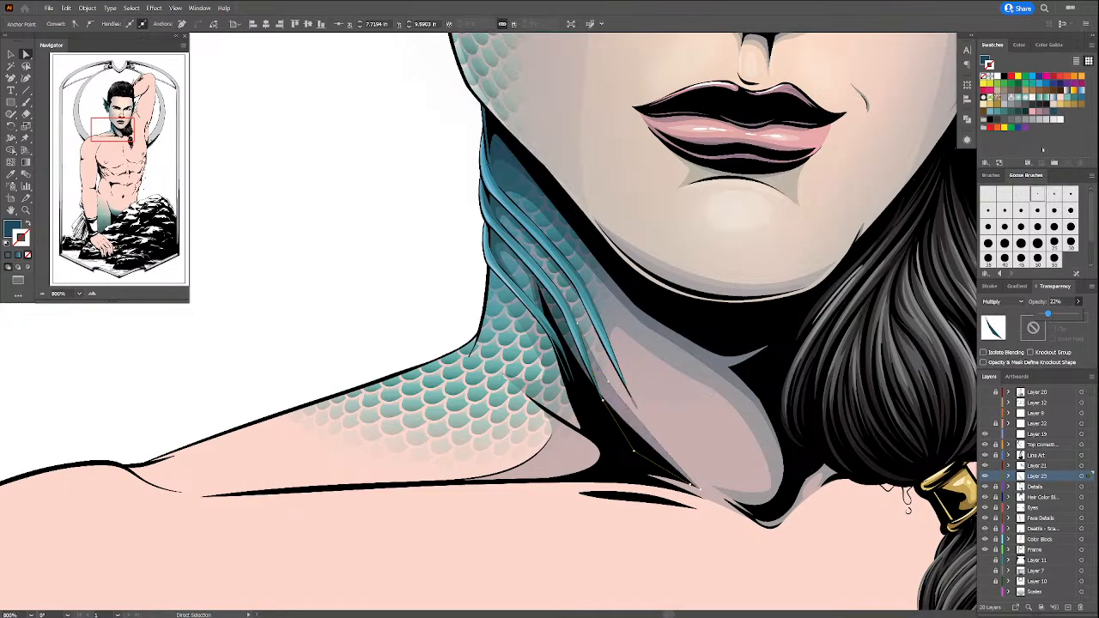
pyautogui.click(1011, 112)
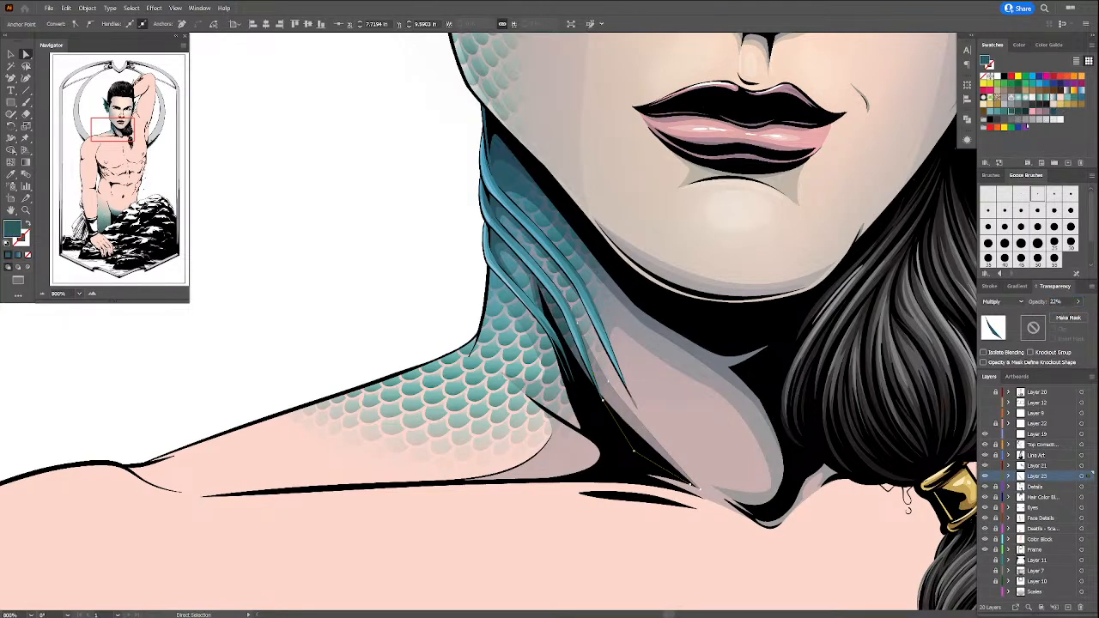
# Step: Fine-tune the curve of the narrow shadow's throat-side edge and deselect the shape
pyautogui.click(609, 383)
pyautogui.moveTo(624, 407); pyautogui.dragTo(624, 411)
pyautogui.click(446, 268)
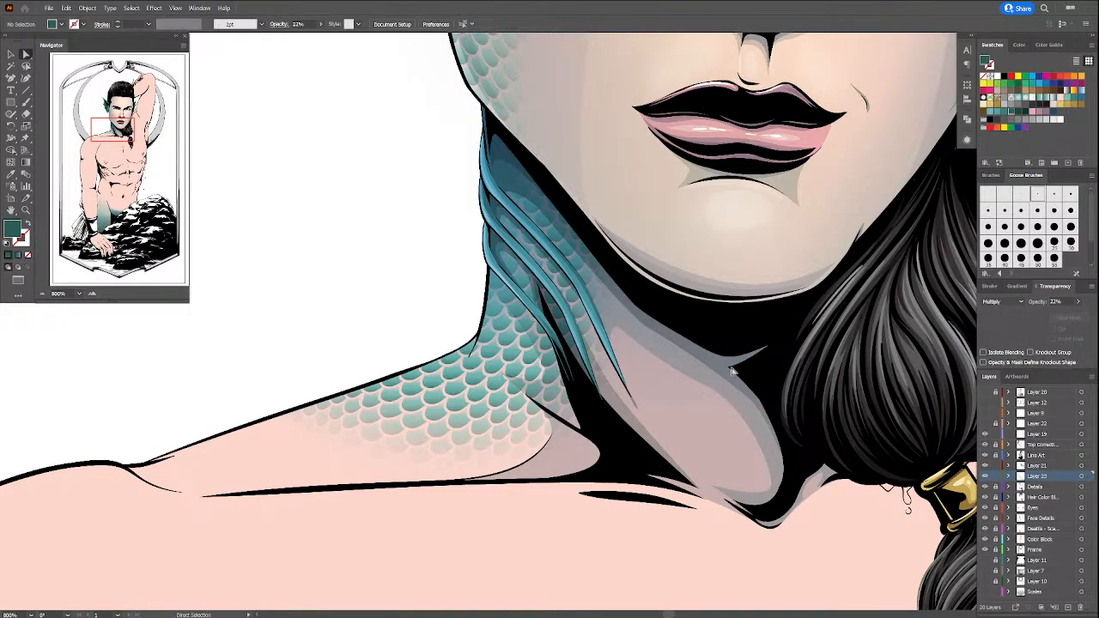
pyautogui.press('p')
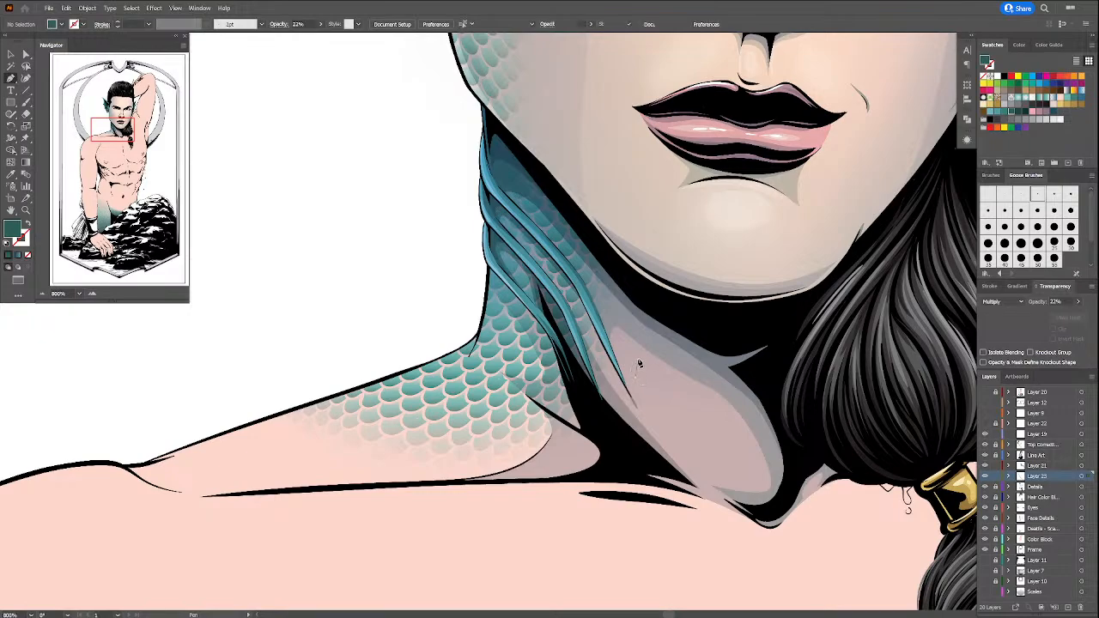
# Step: Draw a closed, elongated oval highlight on the throat beside the gill tips and give it a light peach-pink fill
pyautogui.click(632, 357)
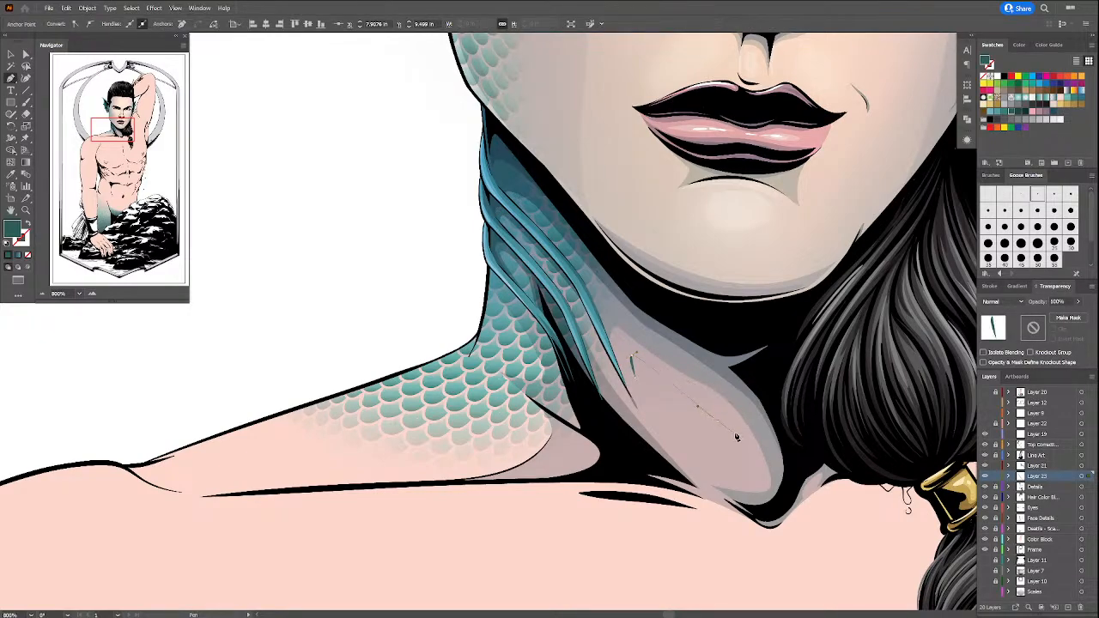
pyautogui.moveTo(712, 407); pyautogui.dragTo(730, 417)
pyautogui.moveTo(746, 472); pyautogui.dragTo(745, 479)
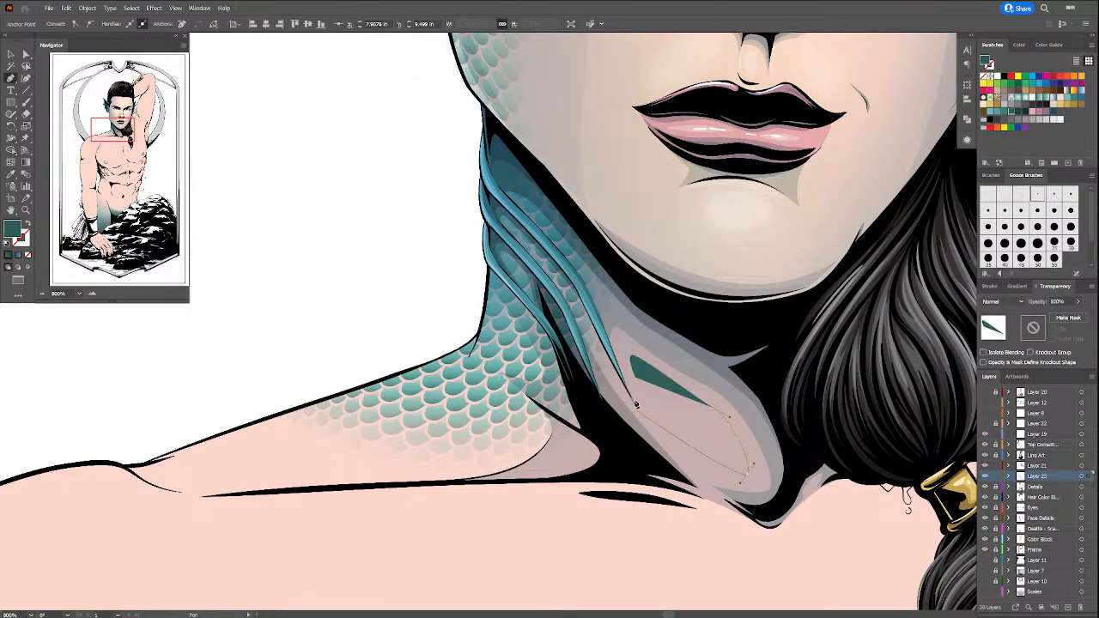
pyautogui.click(632, 357)
pyautogui.moveTo(608, 309); pyautogui.dragTo(608, 313)
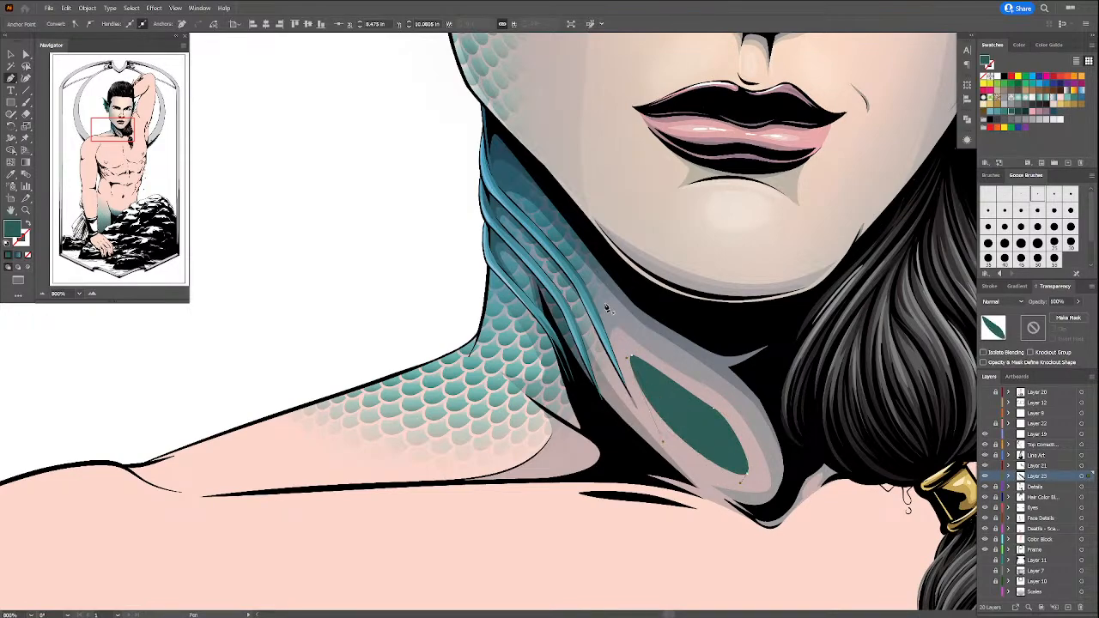
pyautogui.click(1061, 97)
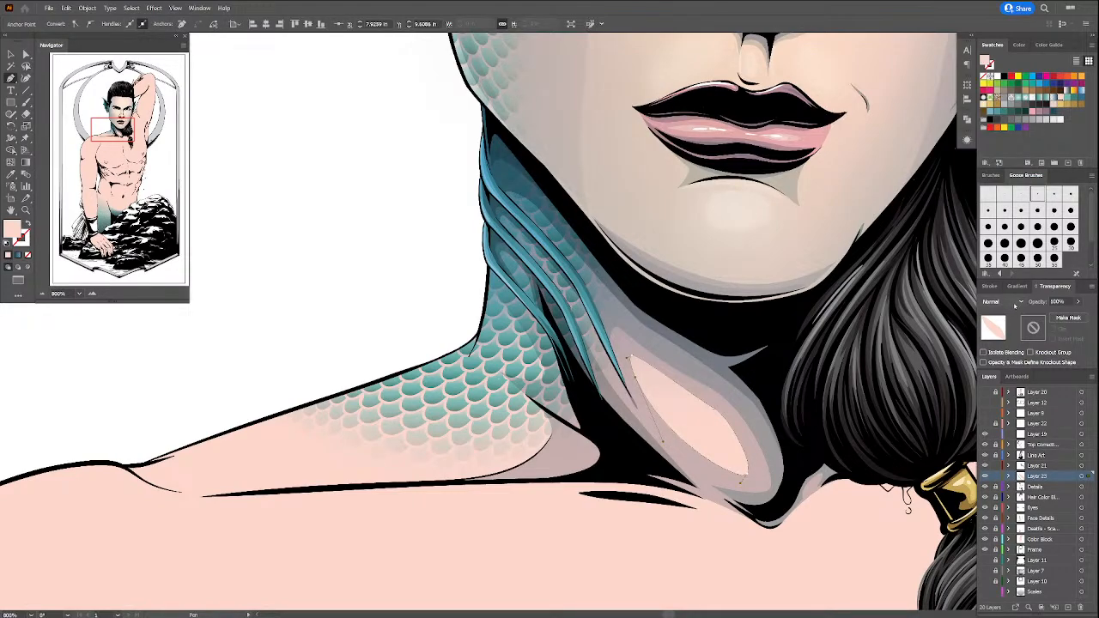
# Step: Try the Overlay blend mode on the throat highlight and return it to Normal
pyautogui.click(1000, 301)
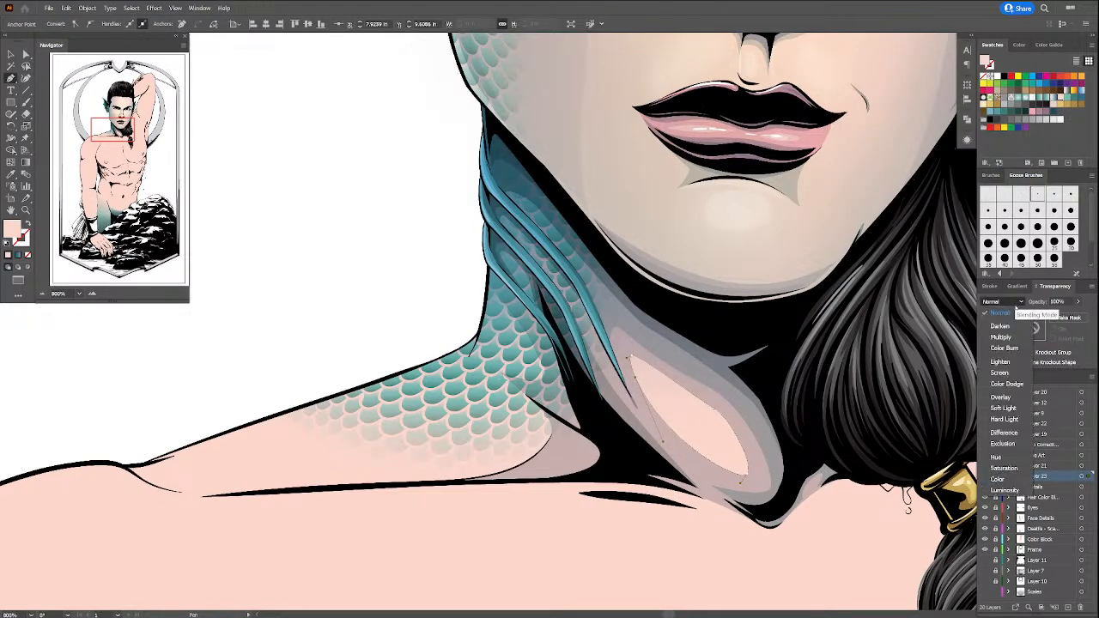
pyautogui.click(1003, 397)
pyautogui.click(1001, 302)
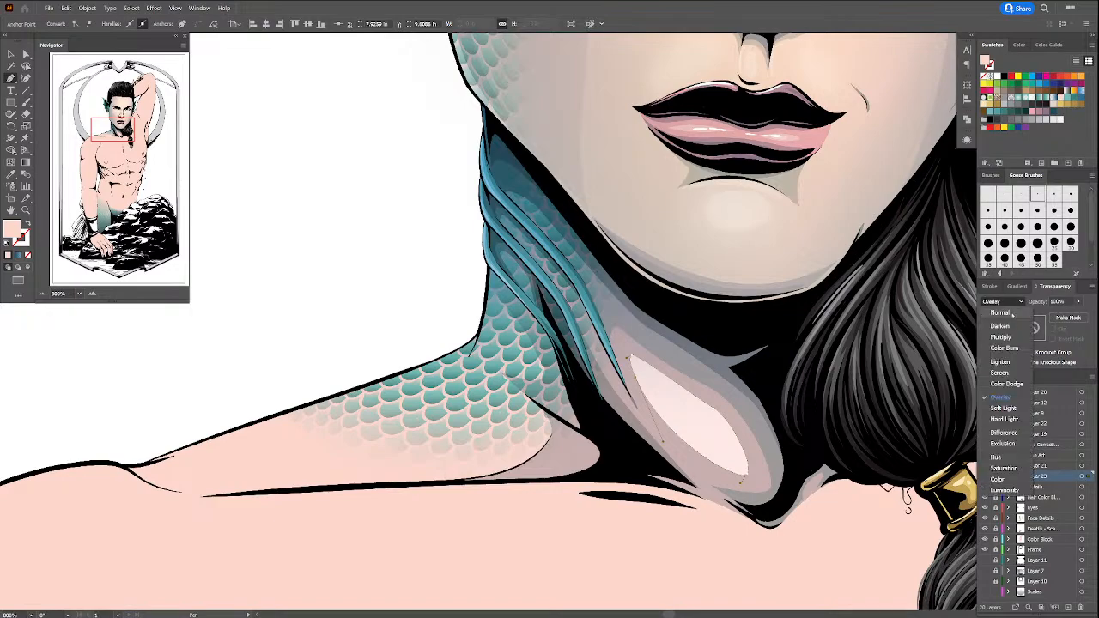
pyautogui.click(1022, 313)
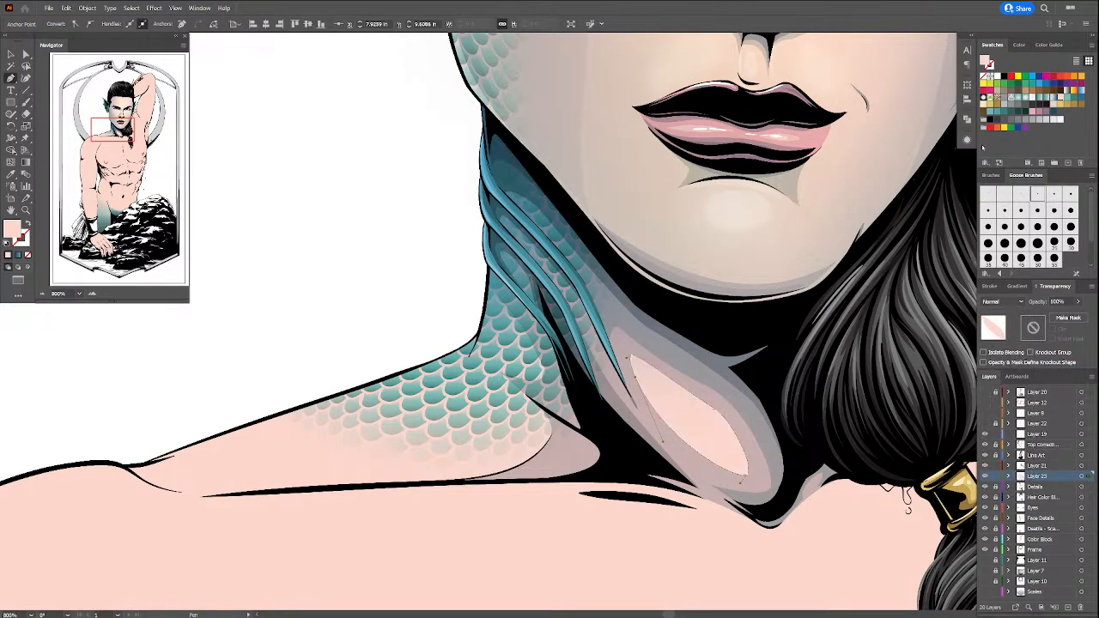
# Step: Apply a Gaussian Blur with a radius of about 14.24 pixels to the throat highlight
pyautogui.click(966, 139)
pyautogui.click(870, 314)
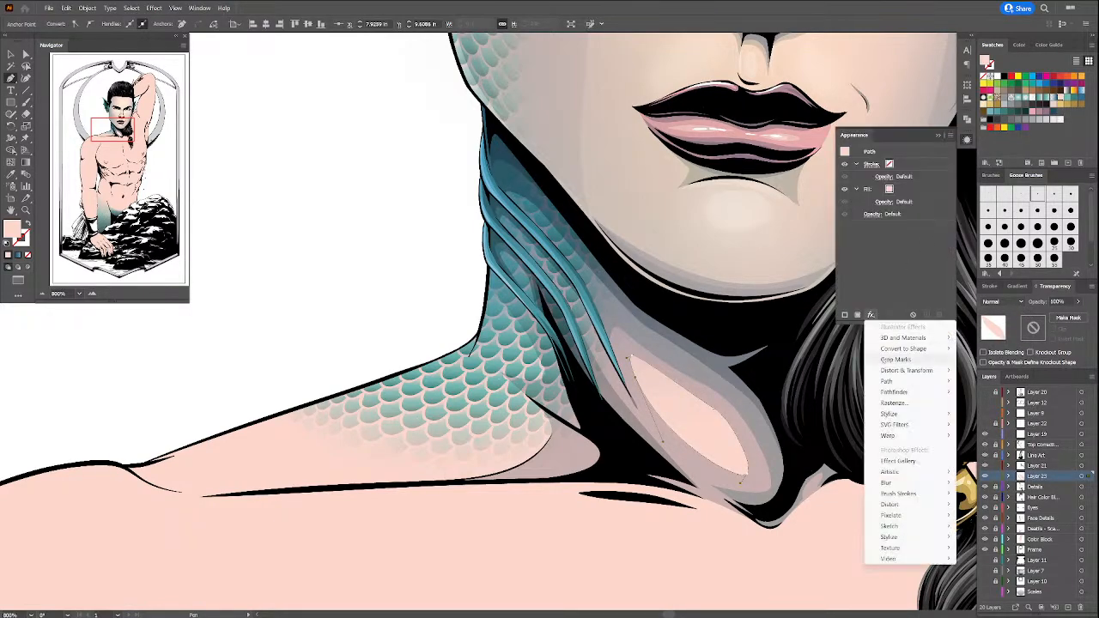
pyautogui.moveTo(927, 482)
pyautogui.click(996, 485)
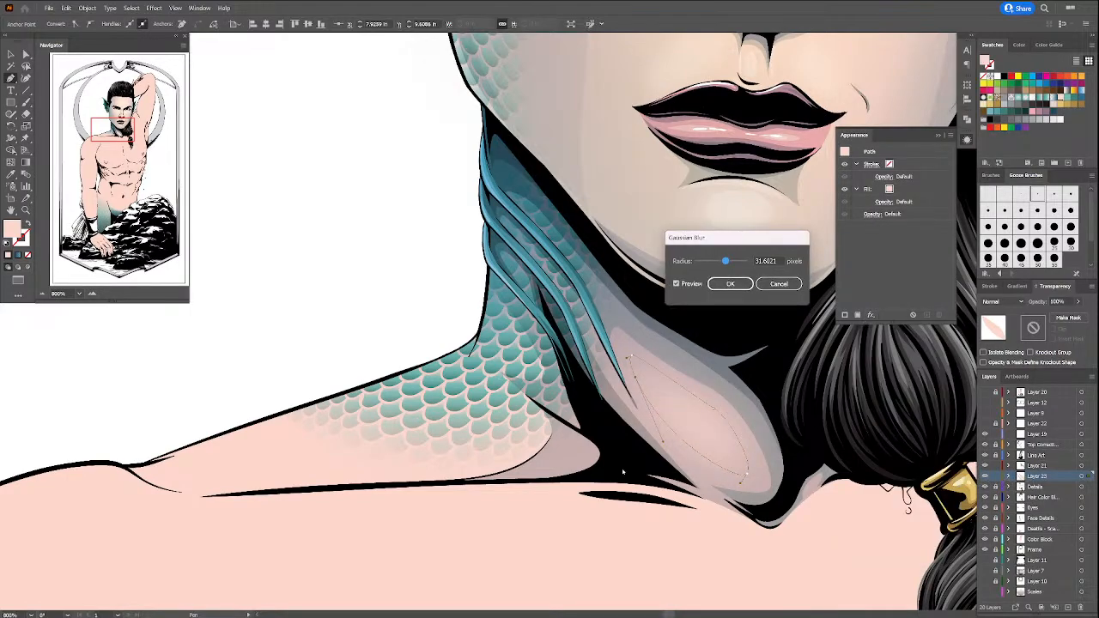
pyautogui.moveTo(726, 260); pyautogui.dragTo(721, 261)
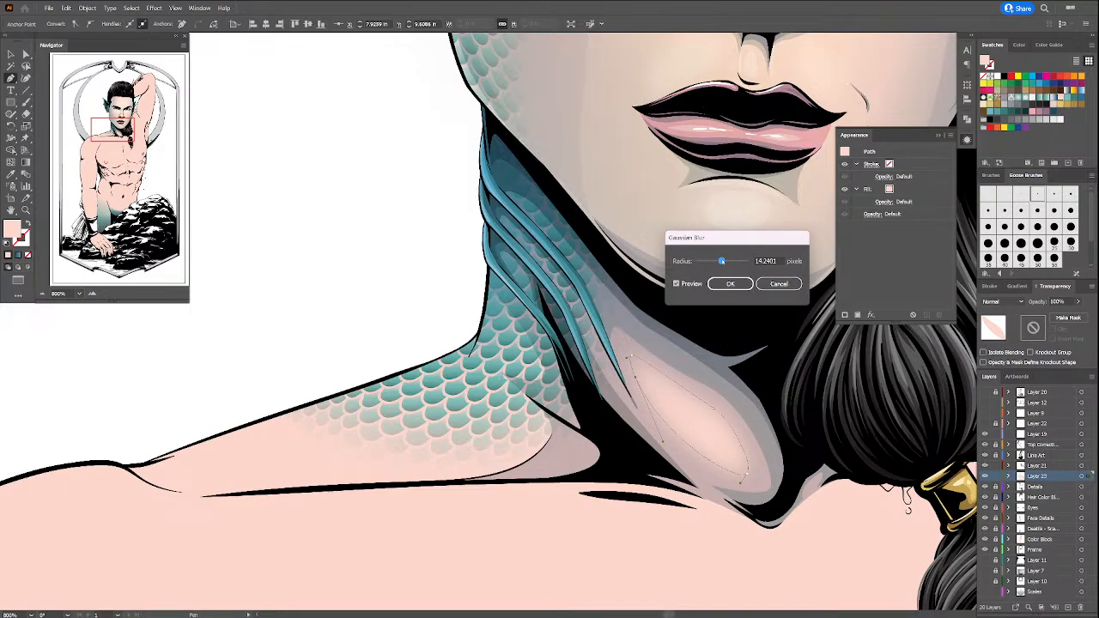
pyautogui.click(730, 283)
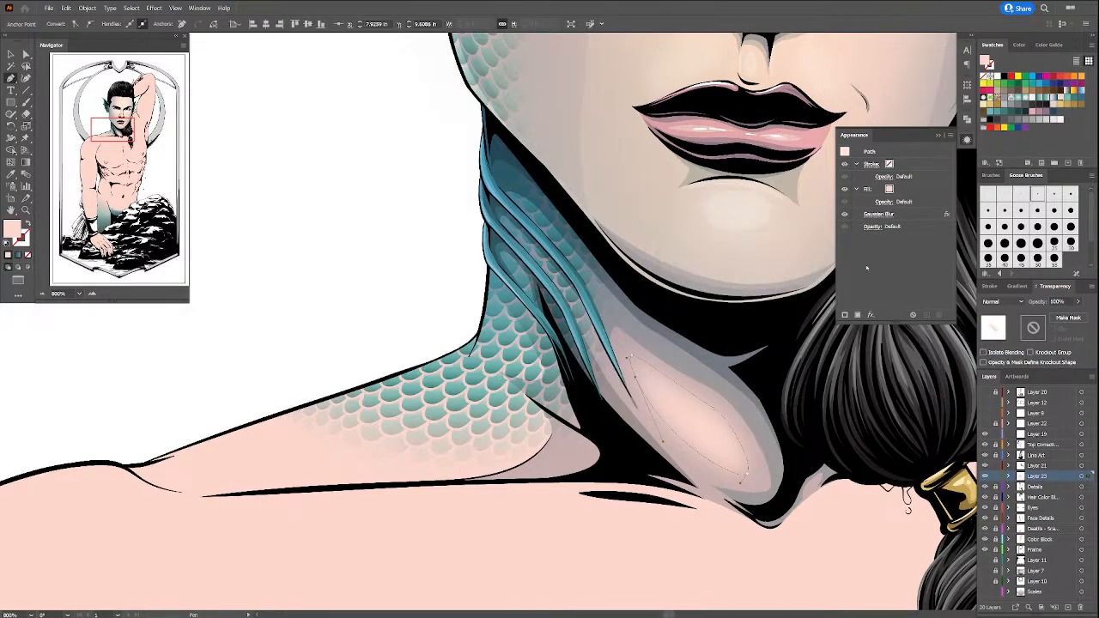
pyautogui.click(938, 136)
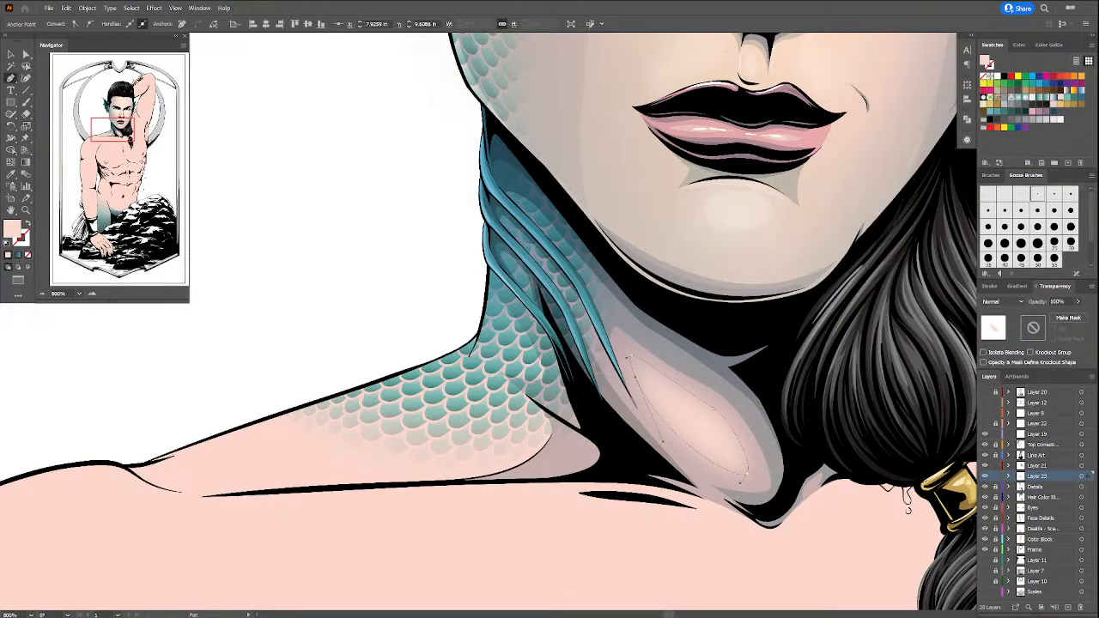
# Step: Deselect the highlight and compare the whole artwork with Layer 20 shown and hidden
pyautogui.hotkey('ctrl', '0')
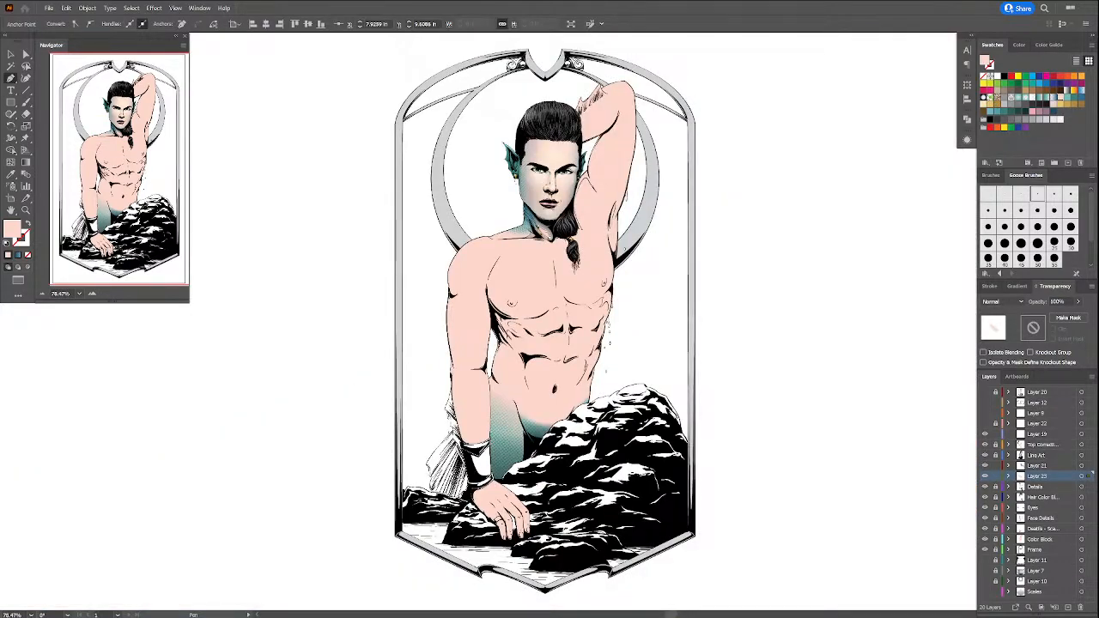
pyautogui.keyDown('ctrl'); pyautogui.click(757, 425); pyautogui.keyUp('ctrl')
pyautogui.press('a')
pyautogui.moveTo(730, 344); pyautogui.dragTo(783, 459)
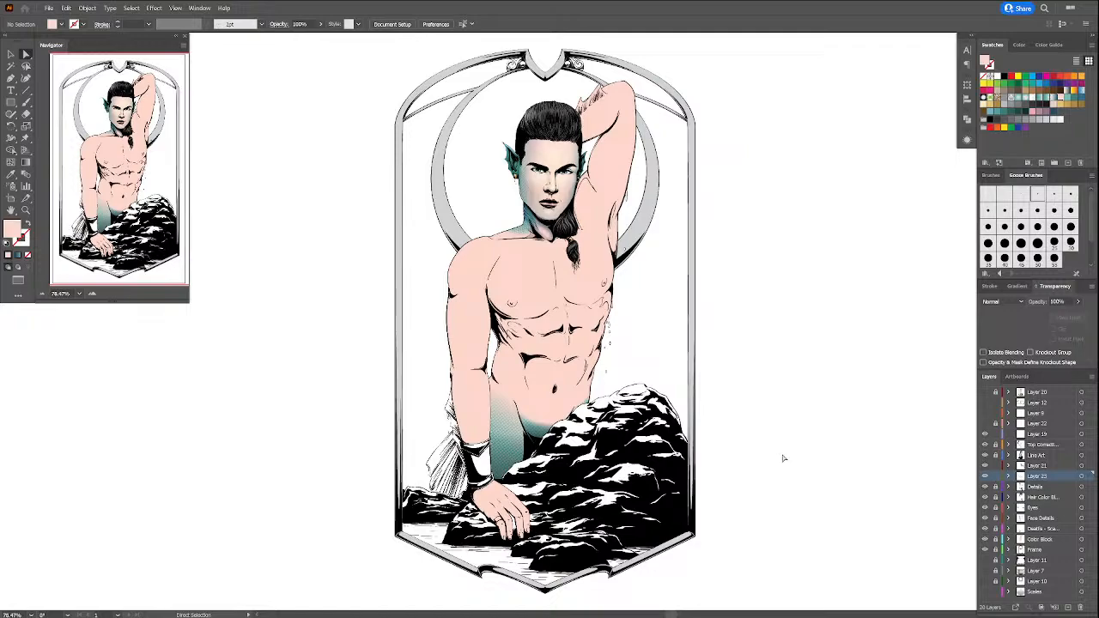
pyautogui.click(985, 392)
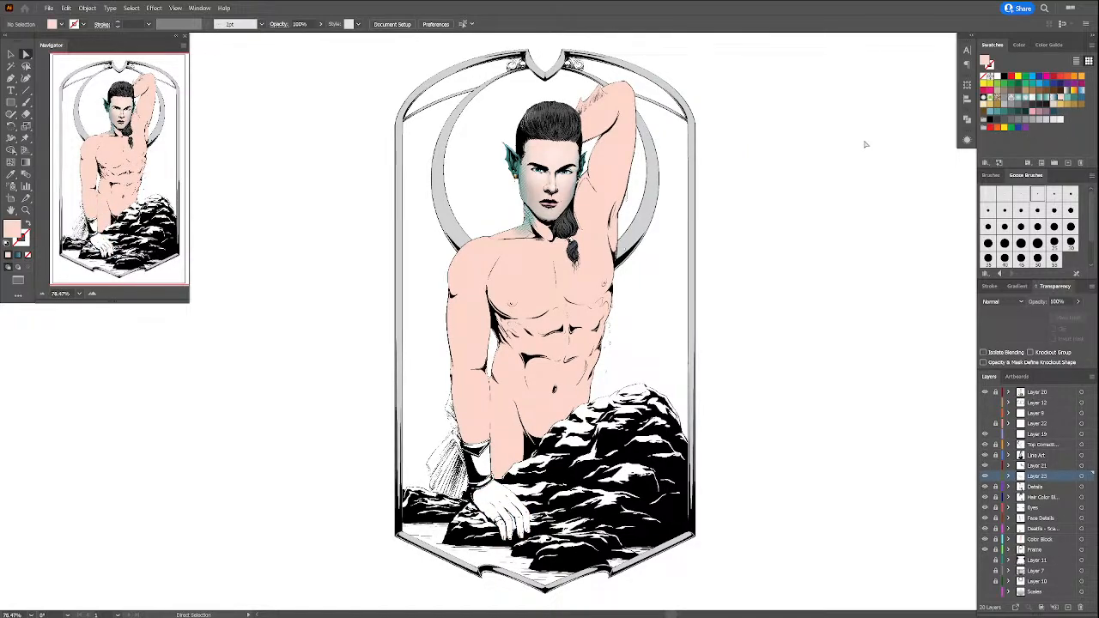
pyautogui.click(985, 393)
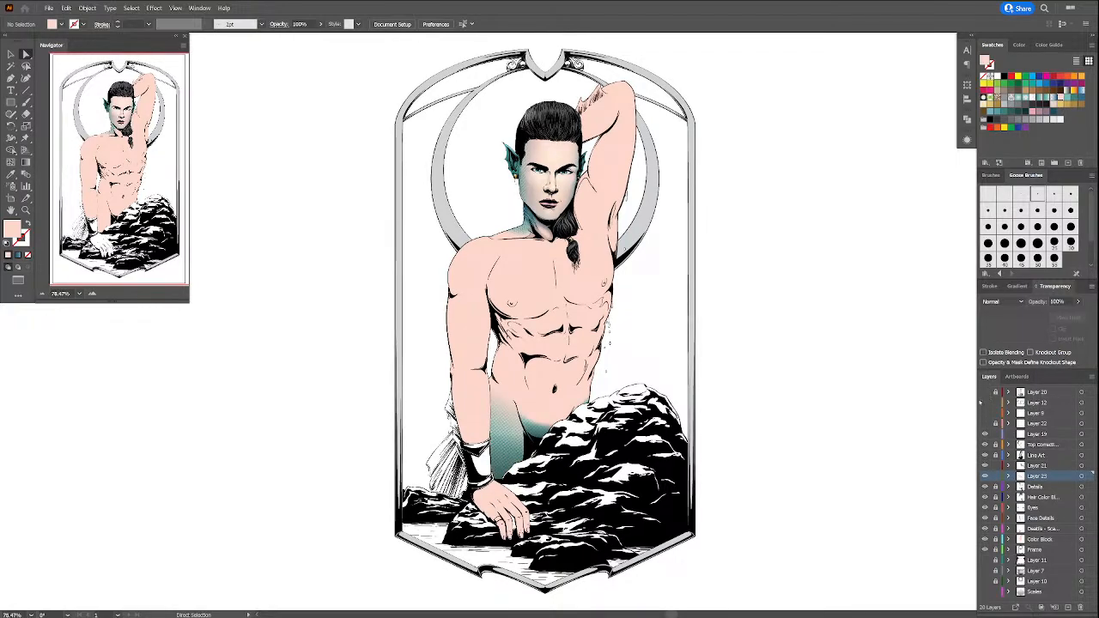
pyautogui.click(985, 392)
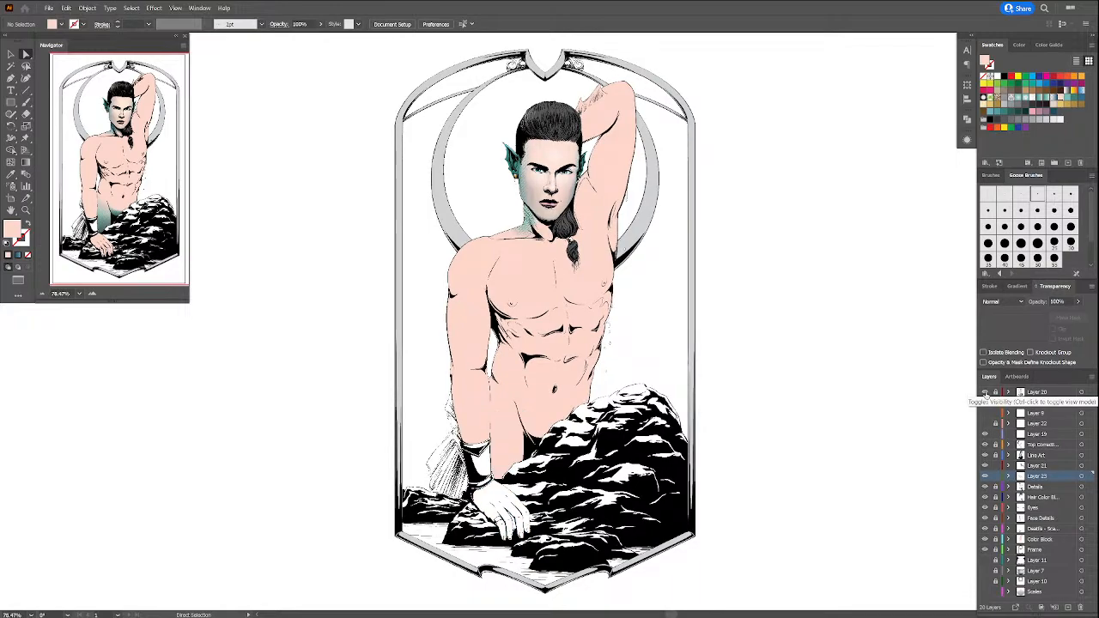
pyautogui.click(985, 393)
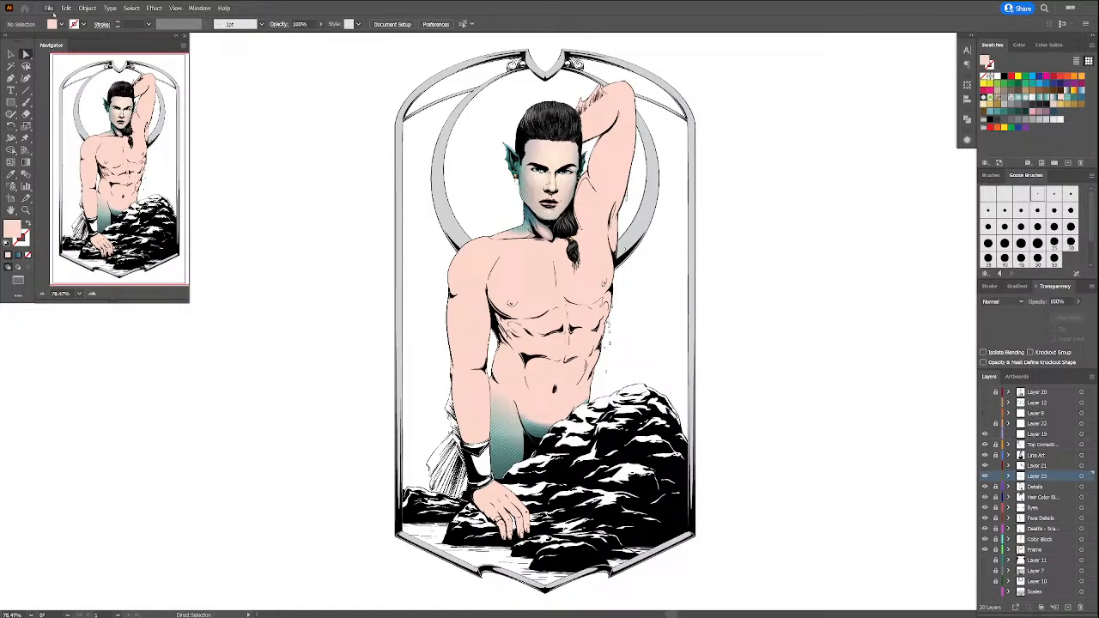
# Step: Export the artboard as the JPEG "Merman Sexy - Mermay Day 2 - Final", replacing the existing file, and update the modified links
pyautogui.click(49, 8)
pyautogui.moveTo(141, 203)
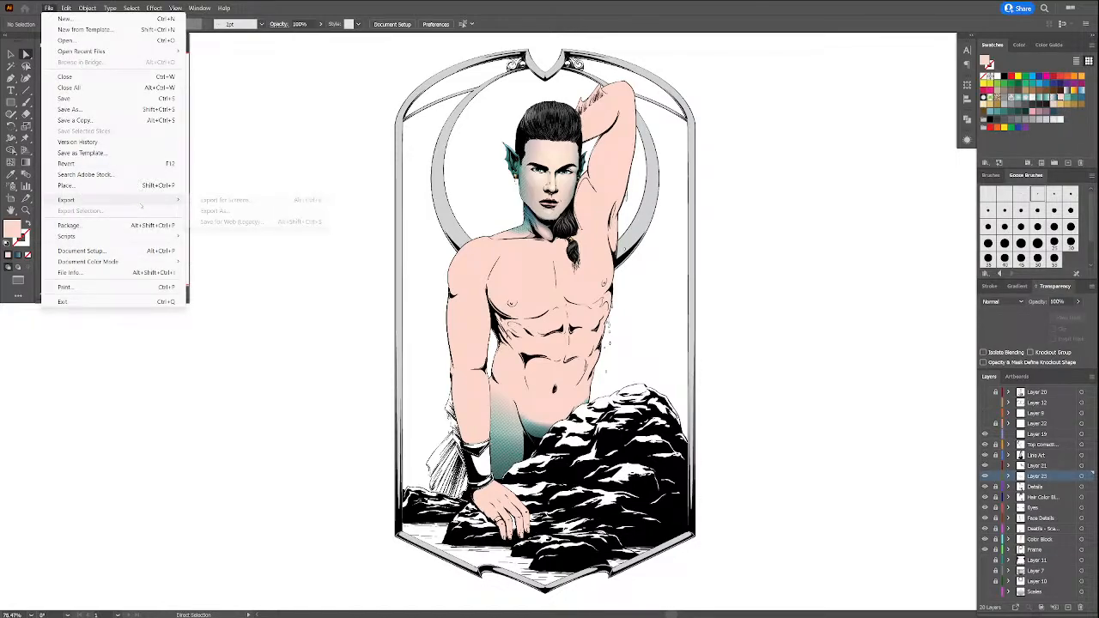
pyautogui.click(287, 214)
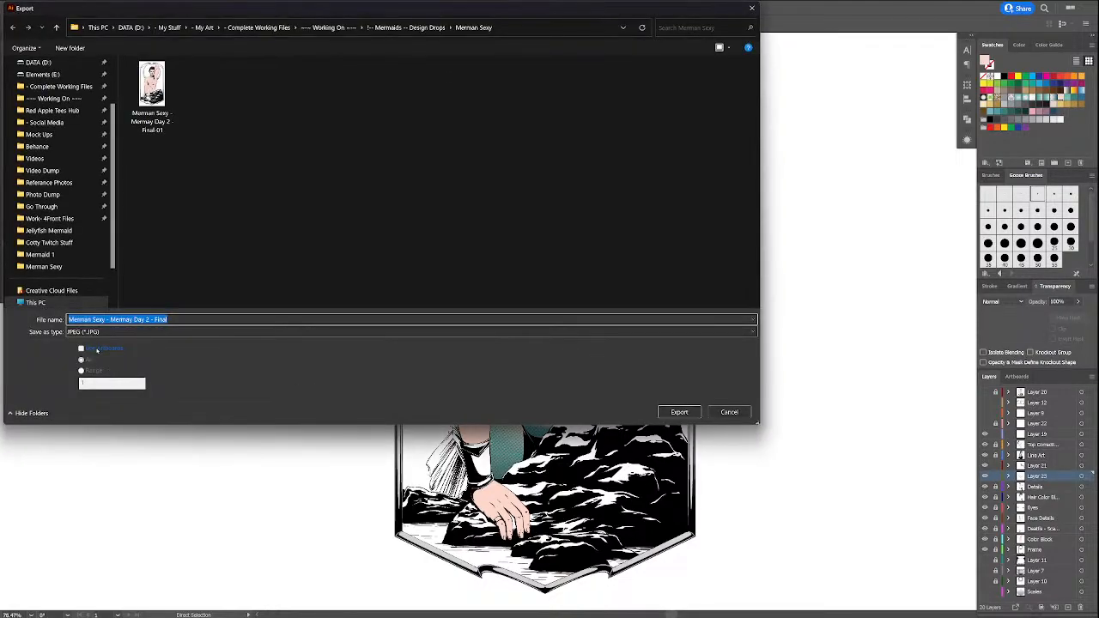
pyautogui.click(96, 349)
pyautogui.click(678, 411)
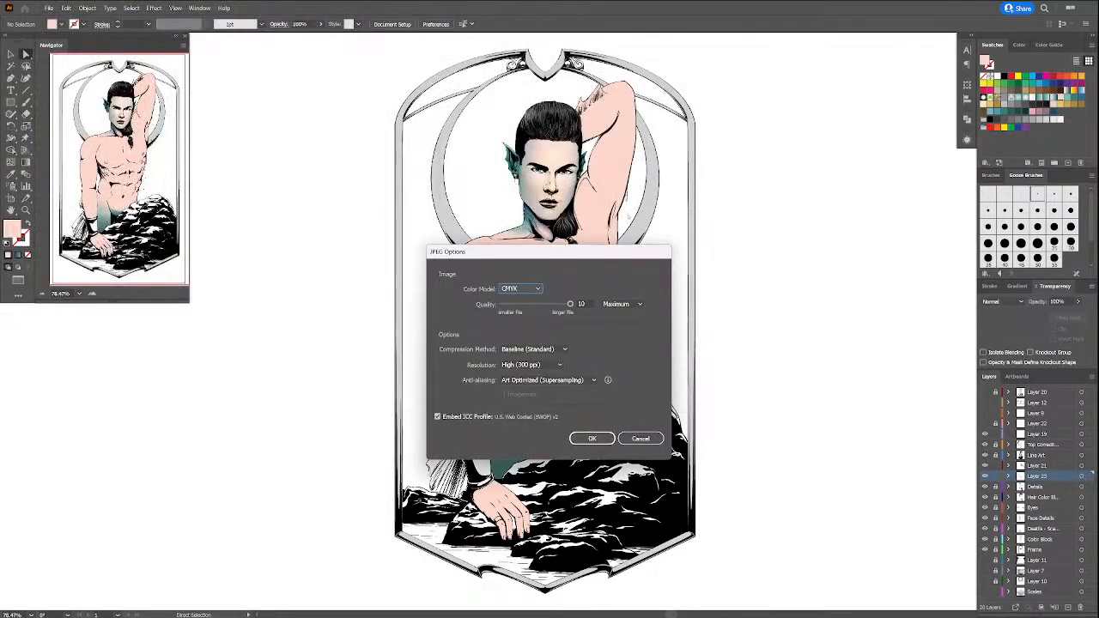
pyautogui.click(539, 290)
pyautogui.click(551, 293)
pyautogui.click(593, 438)
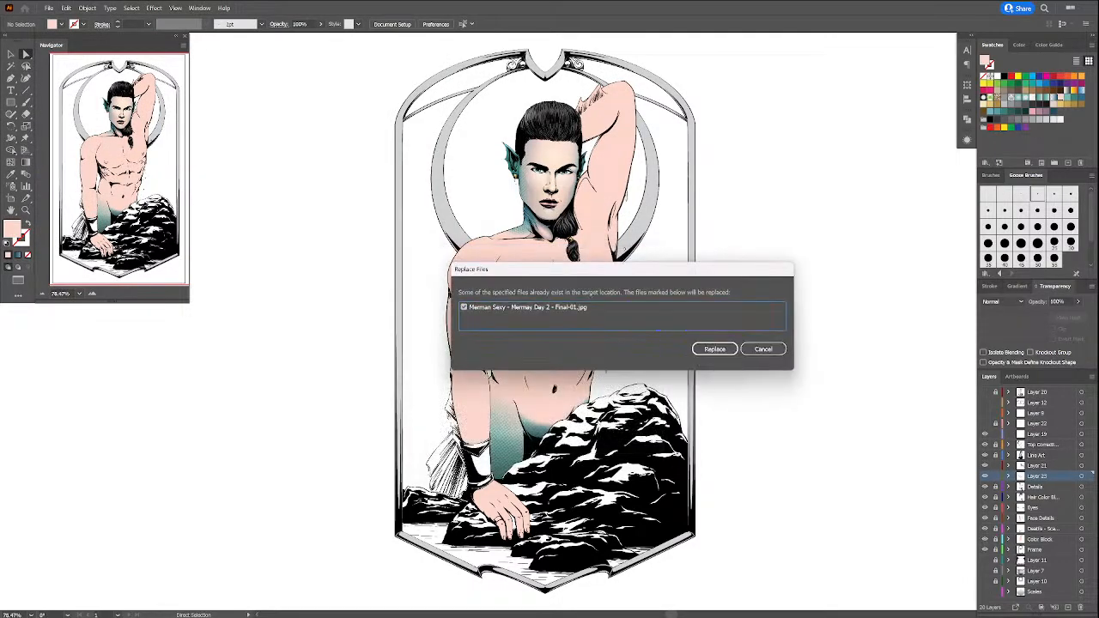
pyautogui.click(725, 348)
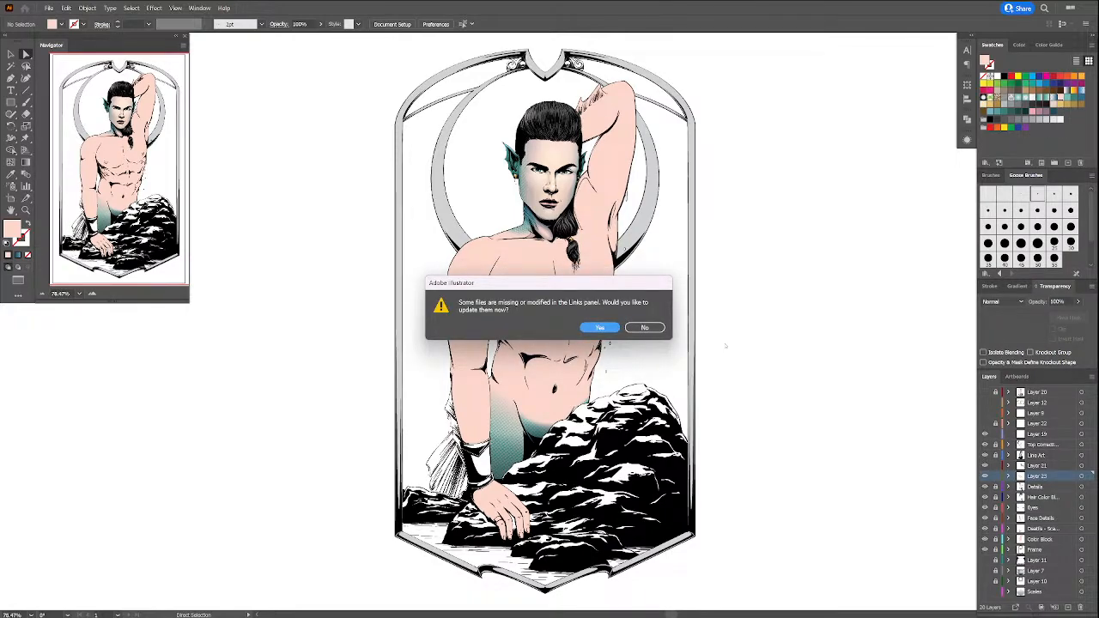
pyautogui.click(605, 325)
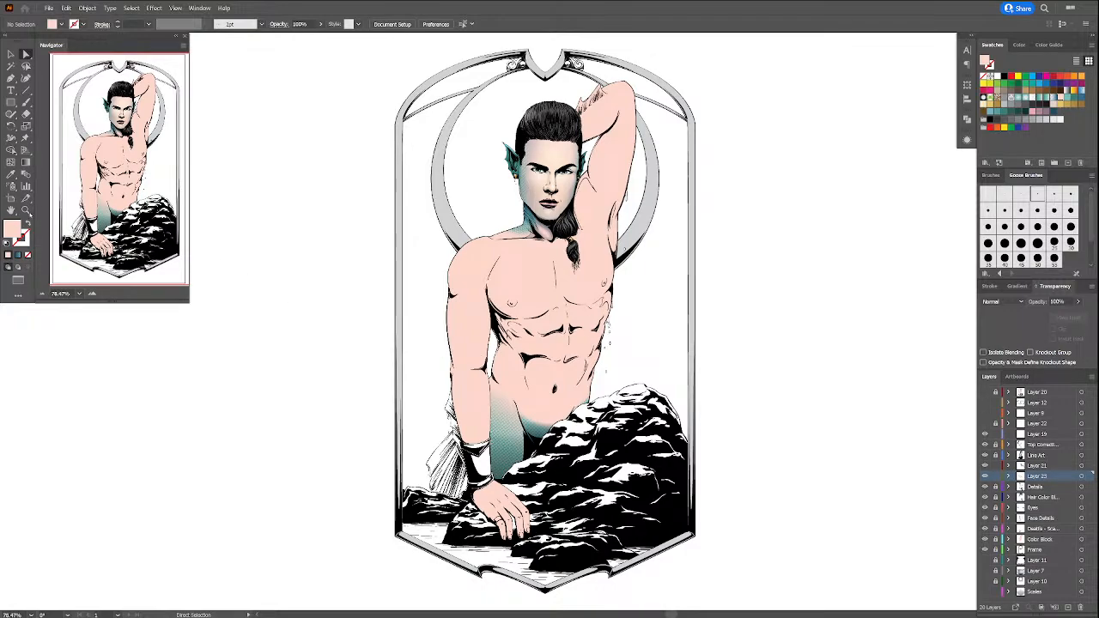
# Step: Sample the light blue near the top of the gills, hide Layer 20 and make Layer 19 active
pyautogui.press('z')
pyautogui.moveTo(282, 120); pyautogui.dragTo(663, 307)
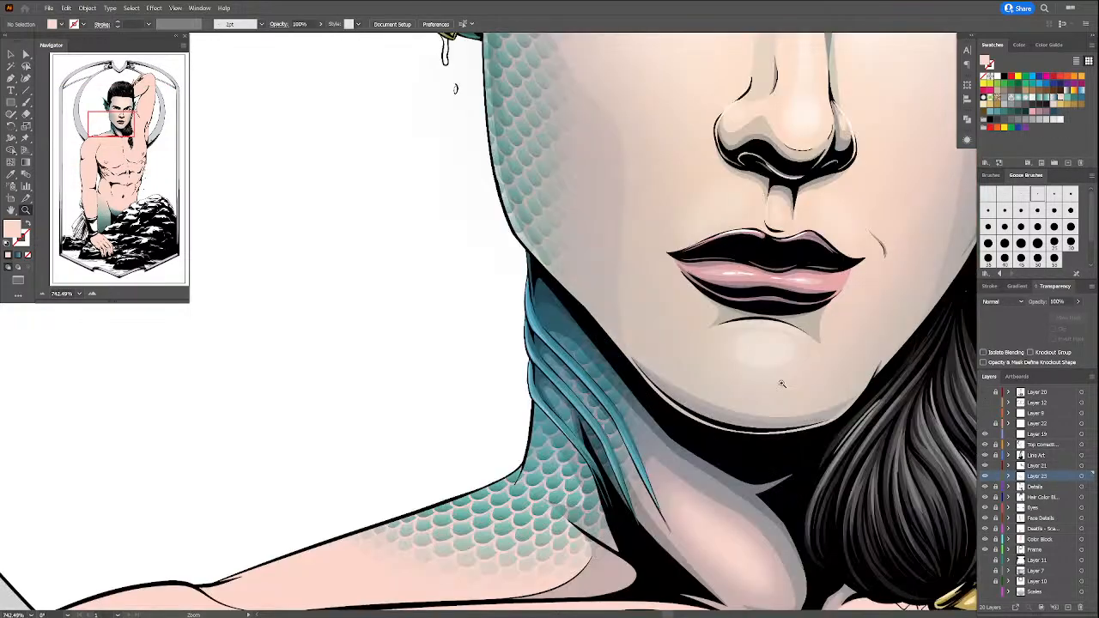
pyautogui.moveTo(678, 499); pyautogui.dragTo(732, 432)
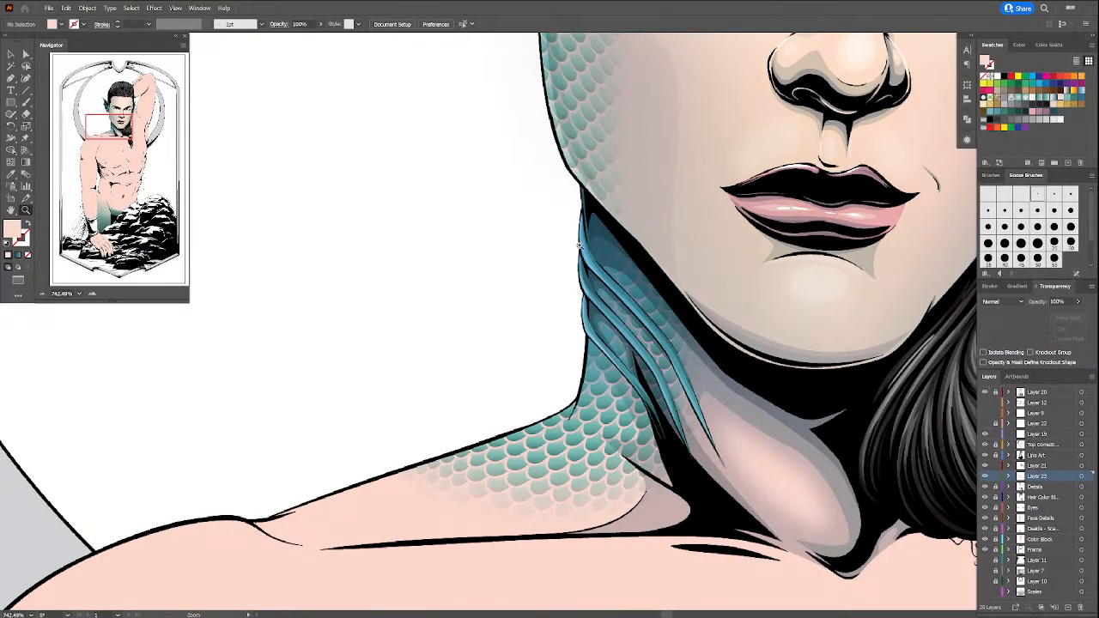
pyautogui.press('i')
pyautogui.click(591, 258)
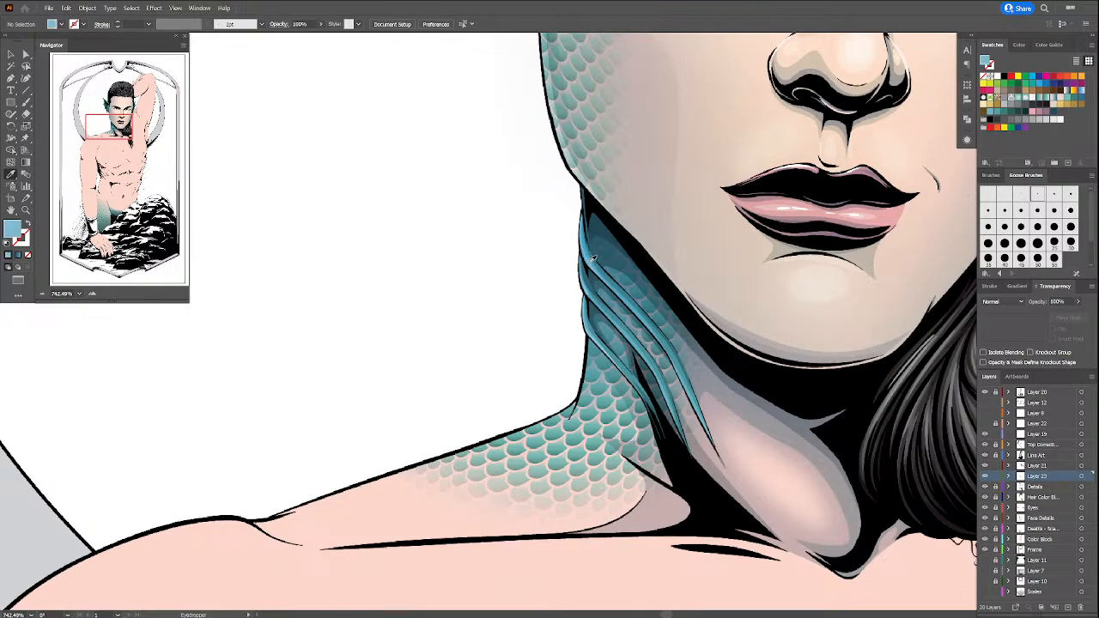
pyautogui.click(985, 391)
pyautogui.click(1047, 434)
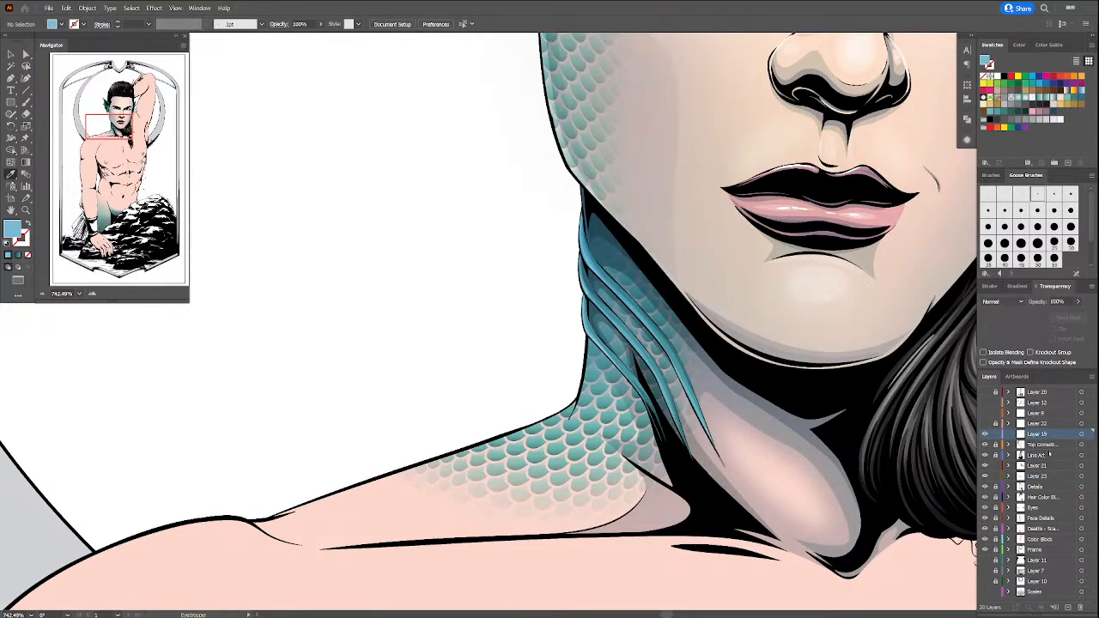
# Step: Try a light blue Paintbrush stroke without fill beside the lower gills, using a larger round brush
pyautogui.press('v')
pyautogui.click(1004, 195)
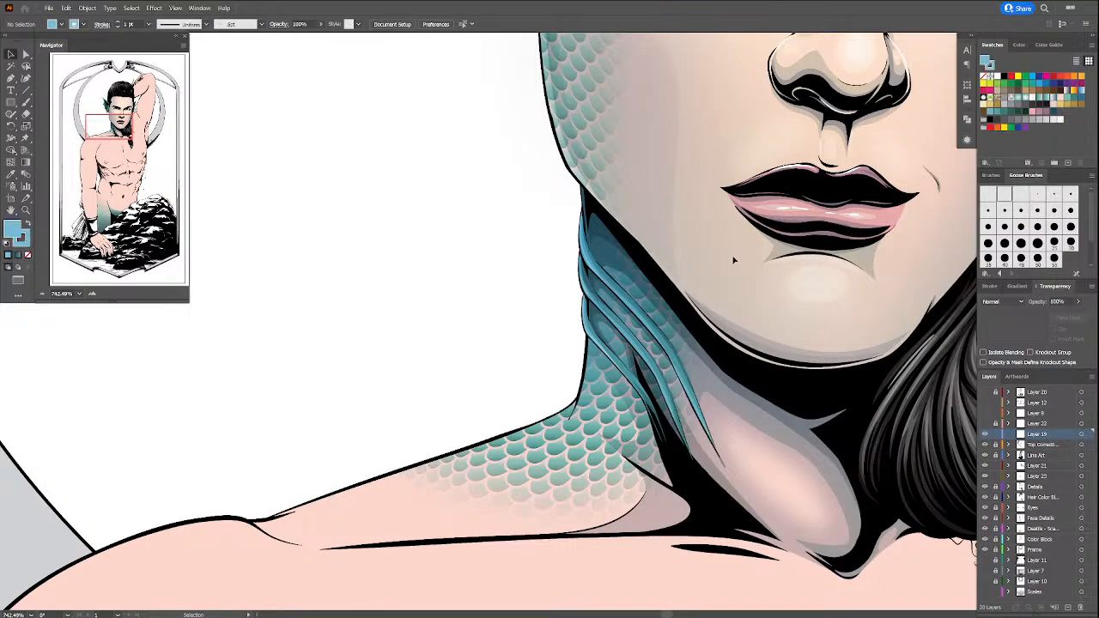
pyautogui.press('b')
pyautogui.press('/')
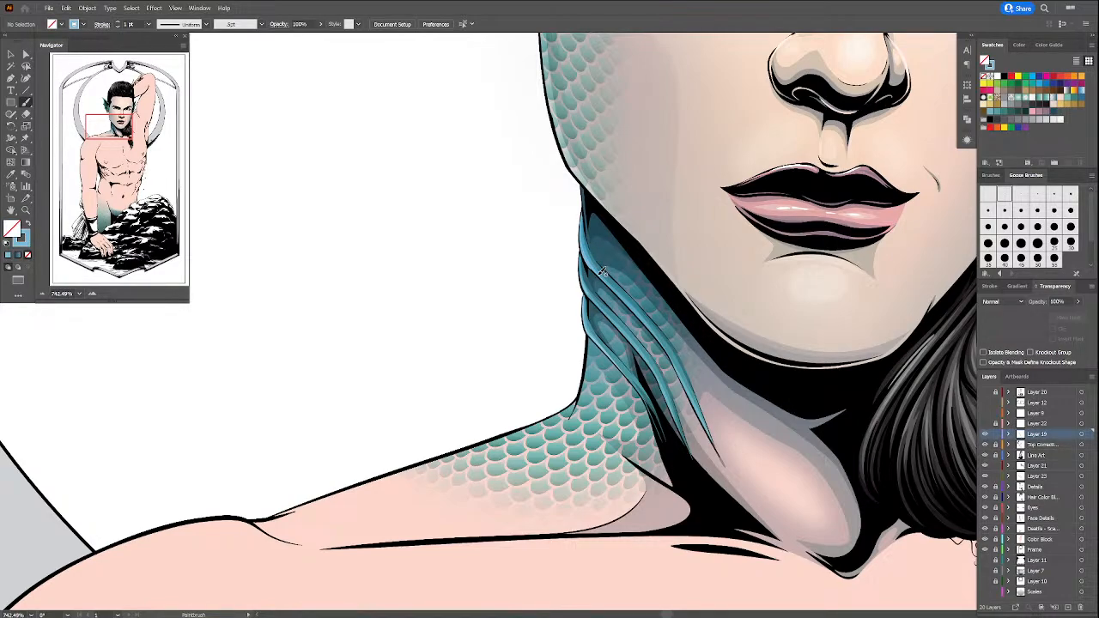
pyautogui.click(1037, 211)
pyautogui.moveTo(556, 352)
pyautogui.mouseDown()
pyautogui.moveTo(581, 388)
pyautogui.moveTo(618, 388)
pyautogui.mouseUp()
# Step: Sample the grey from the neck shadow below the jaw and hide Layer 20
pyautogui.press('i')
pyautogui.click(764, 414)
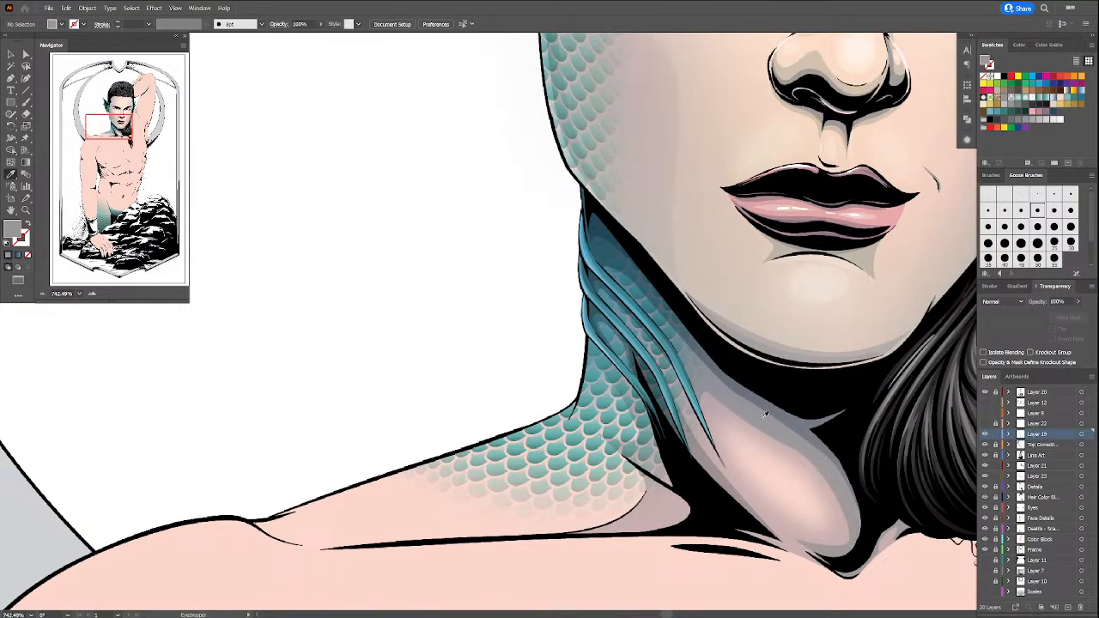
pyautogui.click(984, 392)
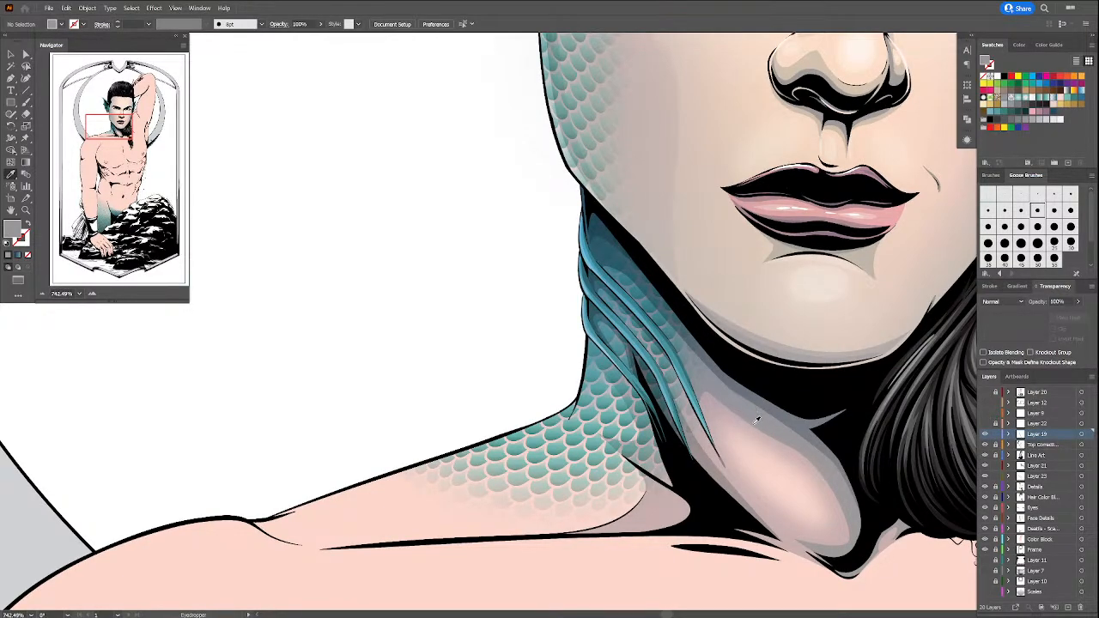
# Step: Try a short grey Paintbrush stroke on the upper throat highlight and undo it
pyautogui.press('b')
pyautogui.hotkey('shift', 'x')
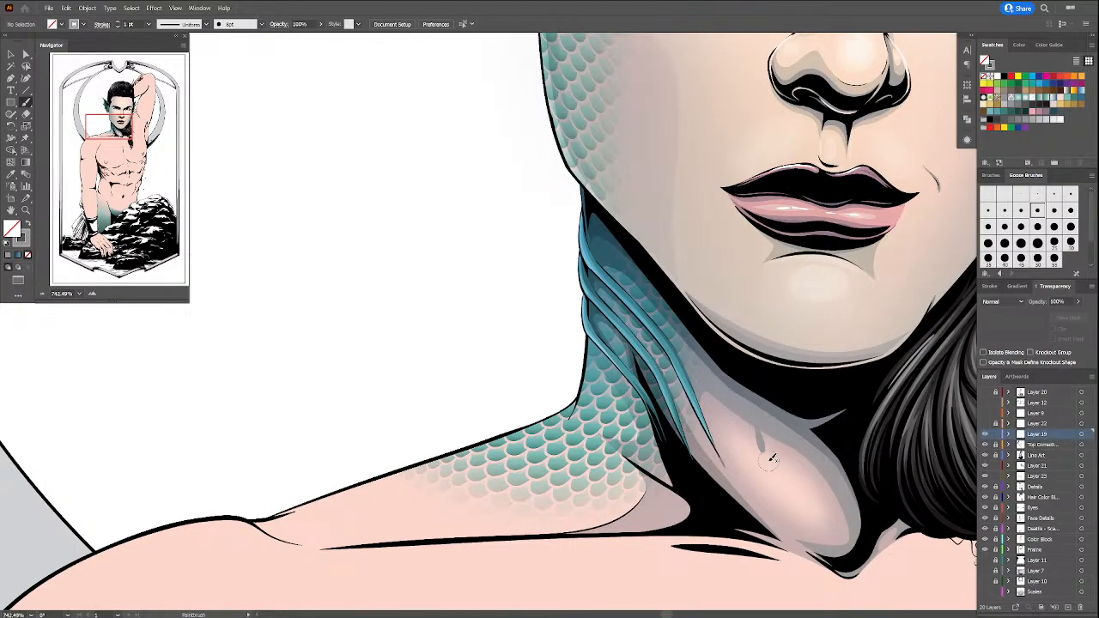
pyautogui.hotkey('shift', 'x')
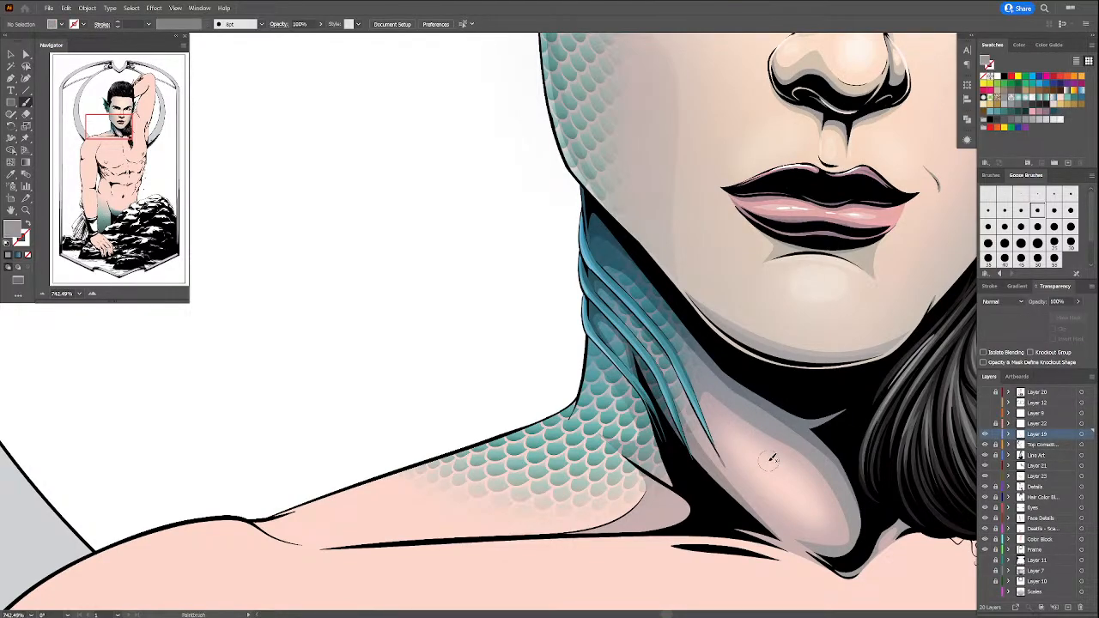
pyautogui.moveTo(853, 520); pyautogui.dragTo(779, 407)
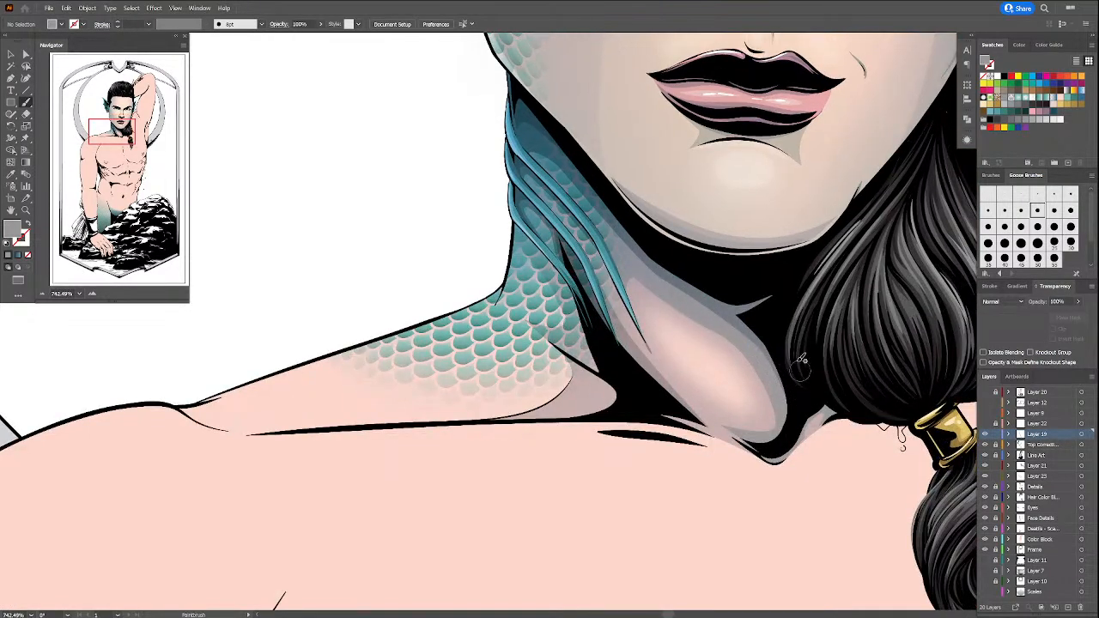
# Step: Move the neck shading artwork from Layers 21 and 23 into the Details layer, then lock Details
pyautogui.moveTo(621, 381); pyautogui.dragTo(640, 401)
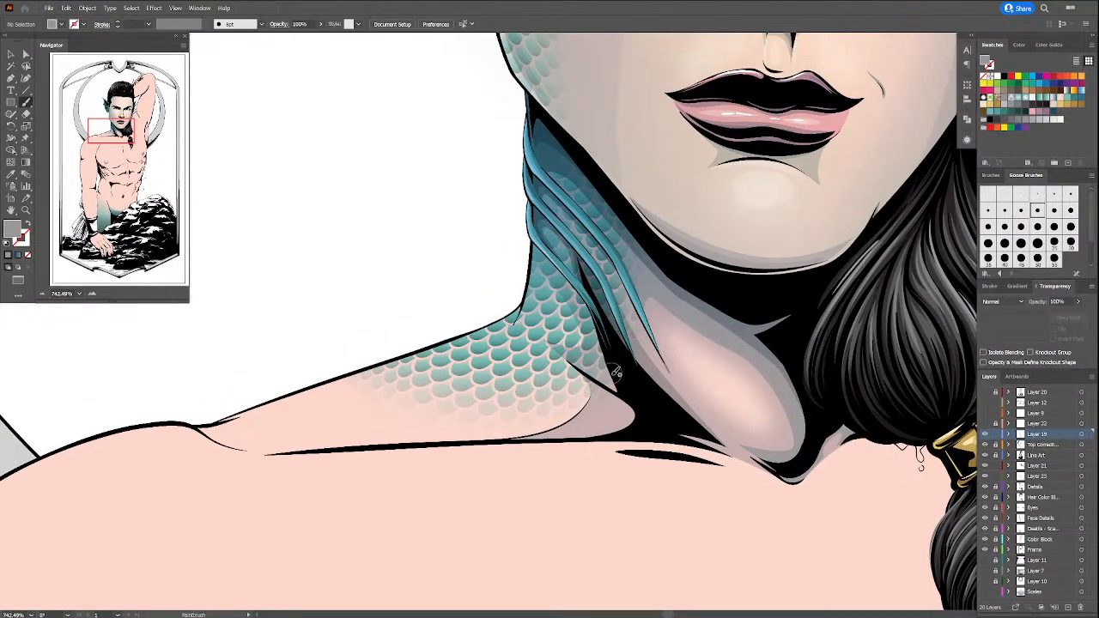
pyautogui.press('p')
pyautogui.click(1065, 466)
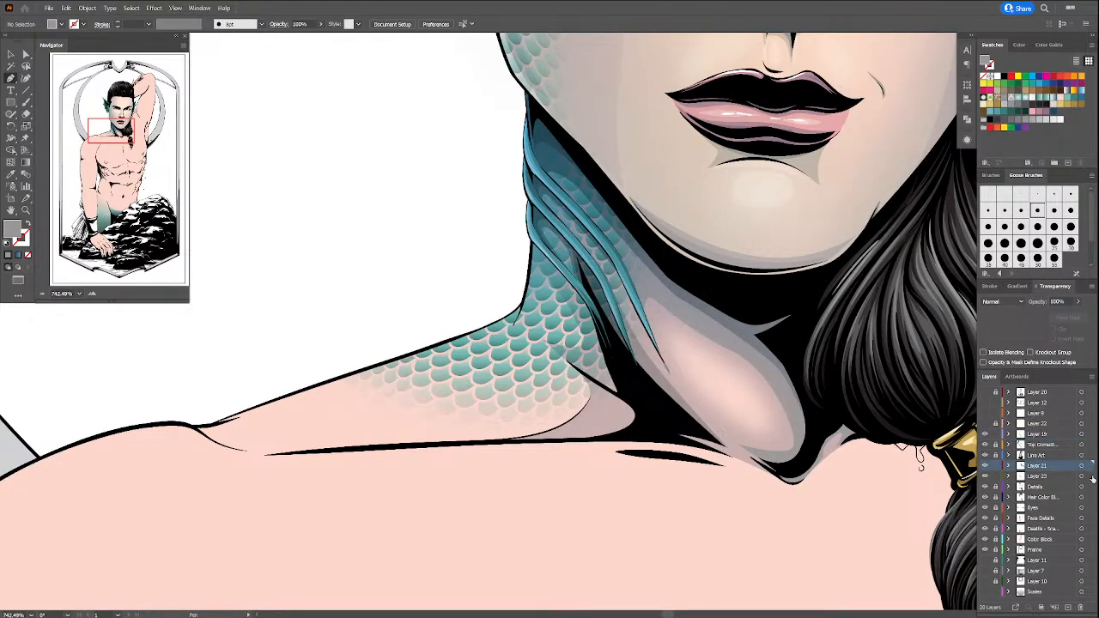
pyautogui.click(87, 8)
pyautogui.click(129, 88)
pyautogui.press('v')
pyautogui.click(322, 136)
pyautogui.click(1090, 476)
pyautogui.click(1090, 485)
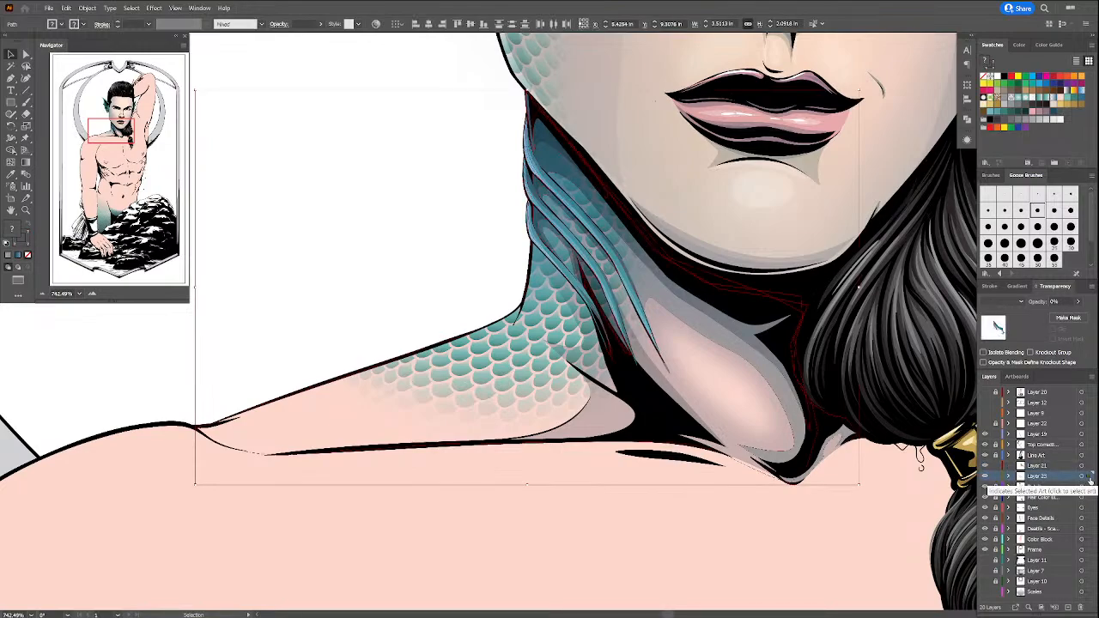
pyautogui.moveTo(1089, 477); pyautogui.dragTo(1089, 486)
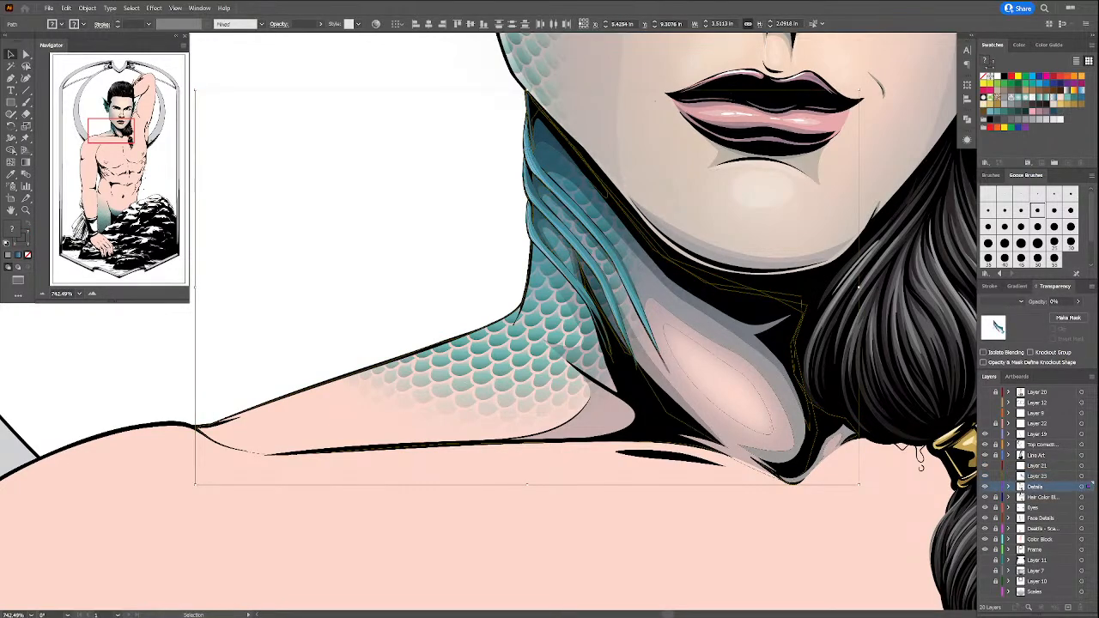
pyautogui.click(996, 487)
# Step: Move the light blue gill stroke from Layer 19 into the top corrections layer directly below it and relock that layer
pyautogui.click(996, 445)
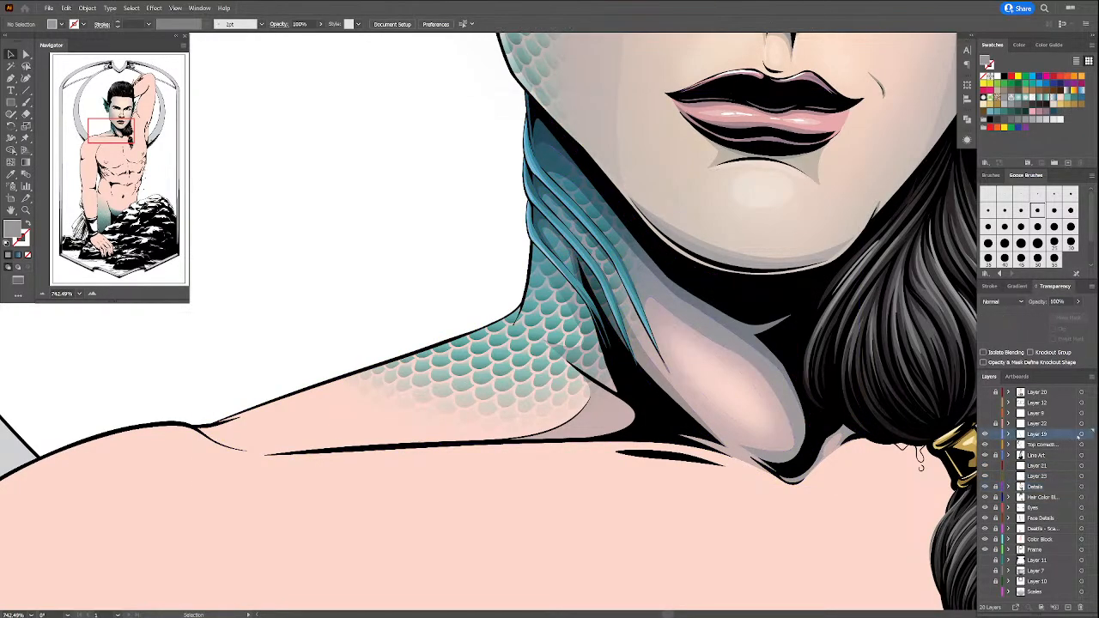
pyautogui.click(1090, 445)
pyautogui.click(996, 445)
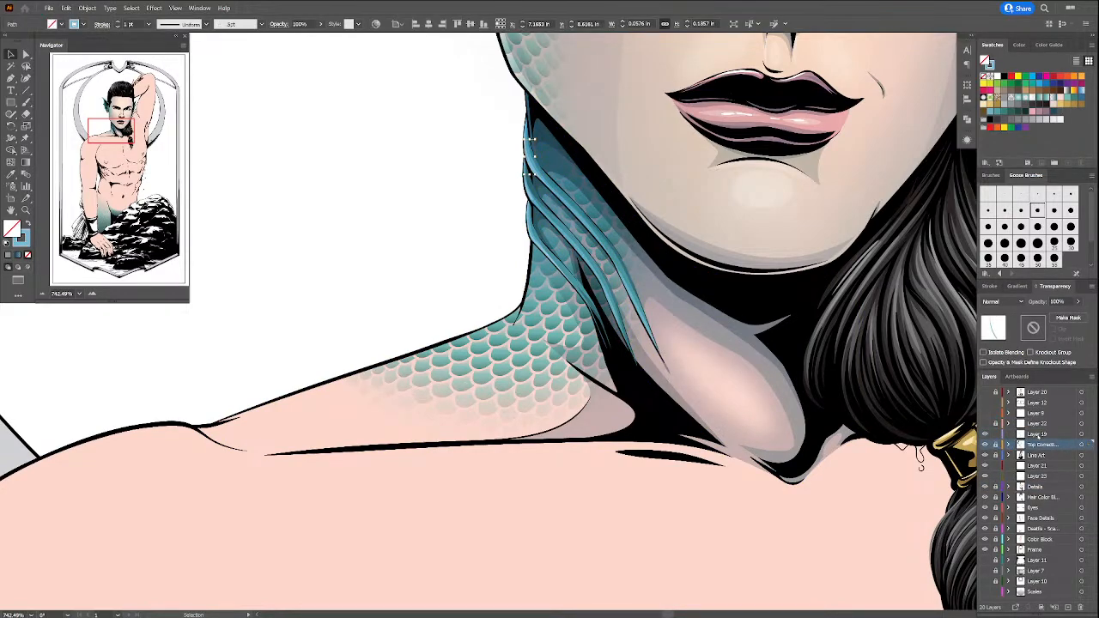
# Step: On Layer 21, draw a small triangular Pen shape beside the lower neck scales and fill it with the blue gradient sampled from the scales
pyautogui.click(1037, 466)
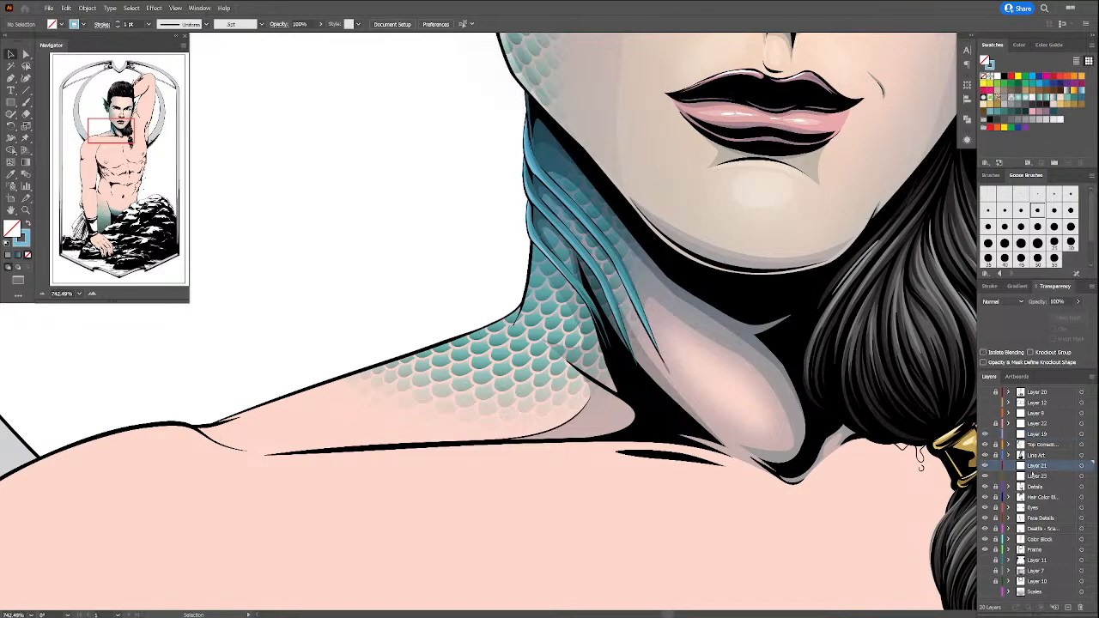
pyautogui.press('p')
pyautogui.click(613, 392)
pyautogui.click(573, 363)
pyautogui.click(602, 372)
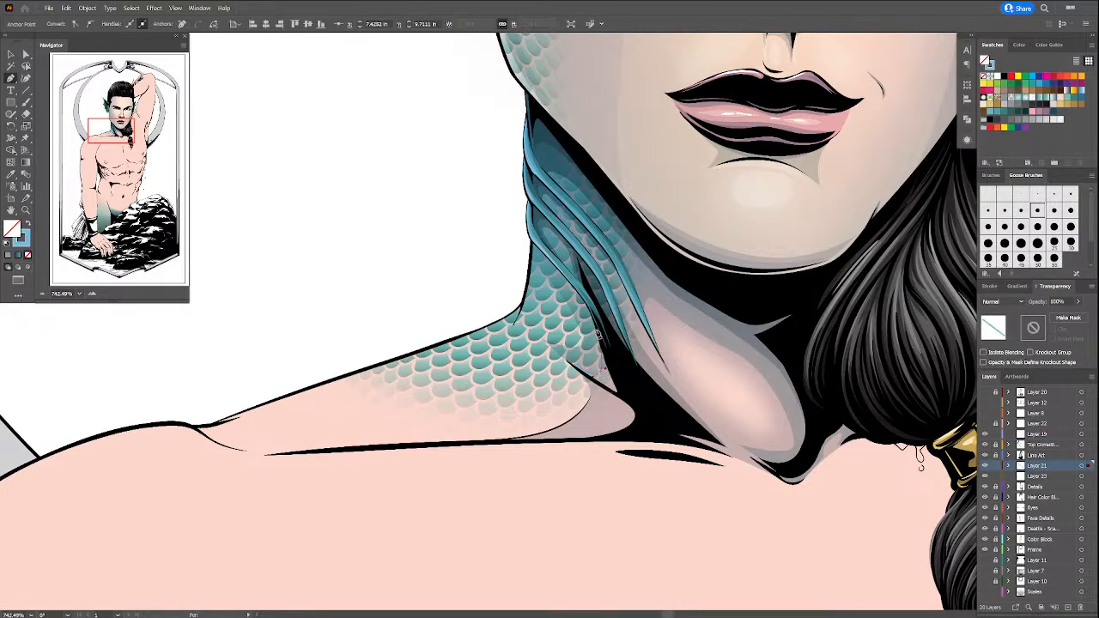
pyautogui.click(598, 331)
pyautogui.click(616, 375)
pyautogui.click(624, 400)
pyautogui.press('i')
pyautogui.click(586, 309)
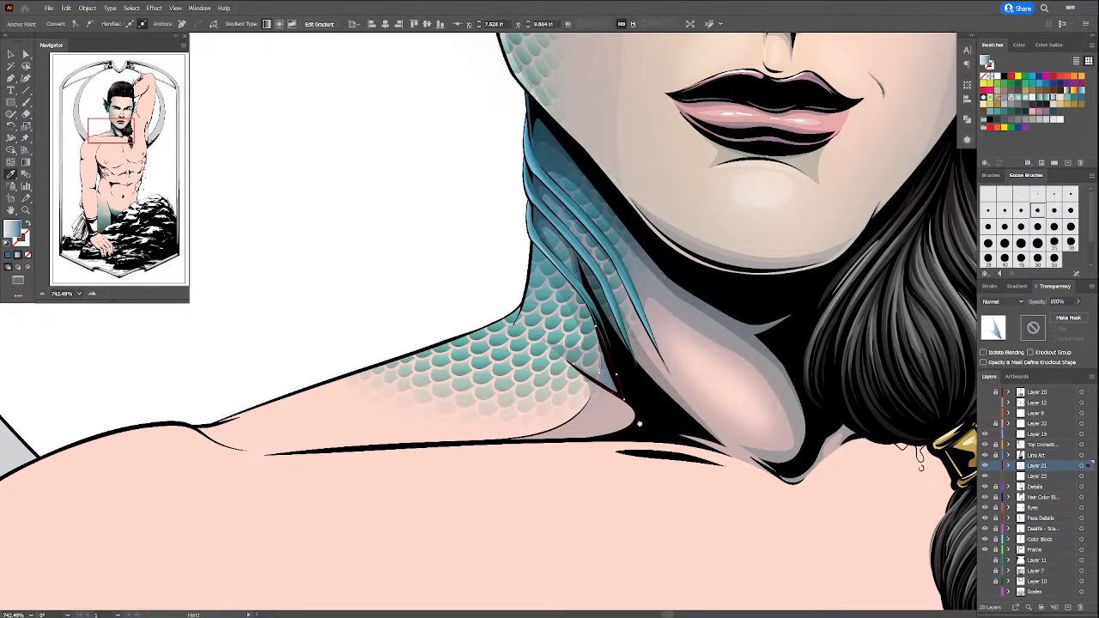
# Step: Try Multiply blending and a mid-blue swatch fill on the small triangular shape beside the neck scales
pyautogui.moveTo(609, 386); pyautogui.dragTo(660, 412)
pyautogui.click(1003, 301)
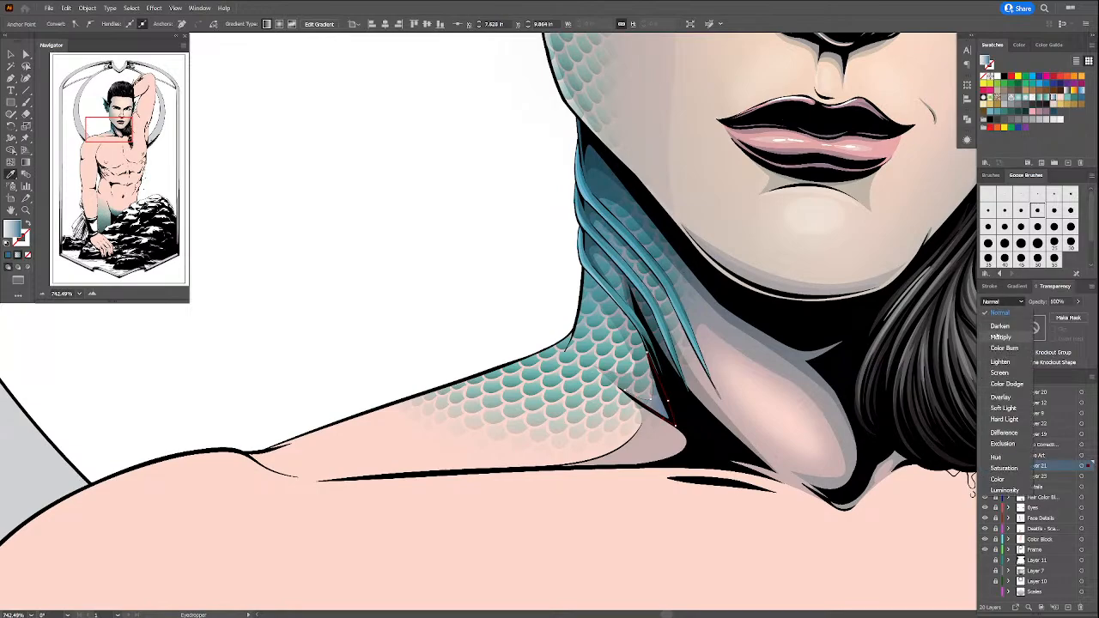
pyautogui.click(999, 339)
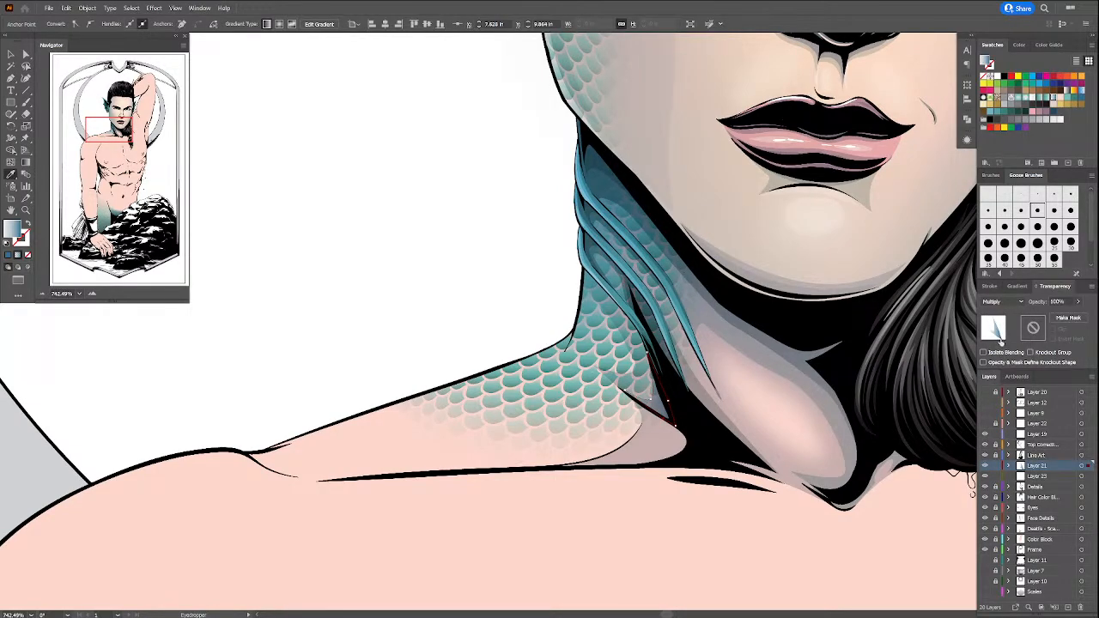
pyautogui.click(692, 308)
pyautogui.hotkey('ctrl', 'z')
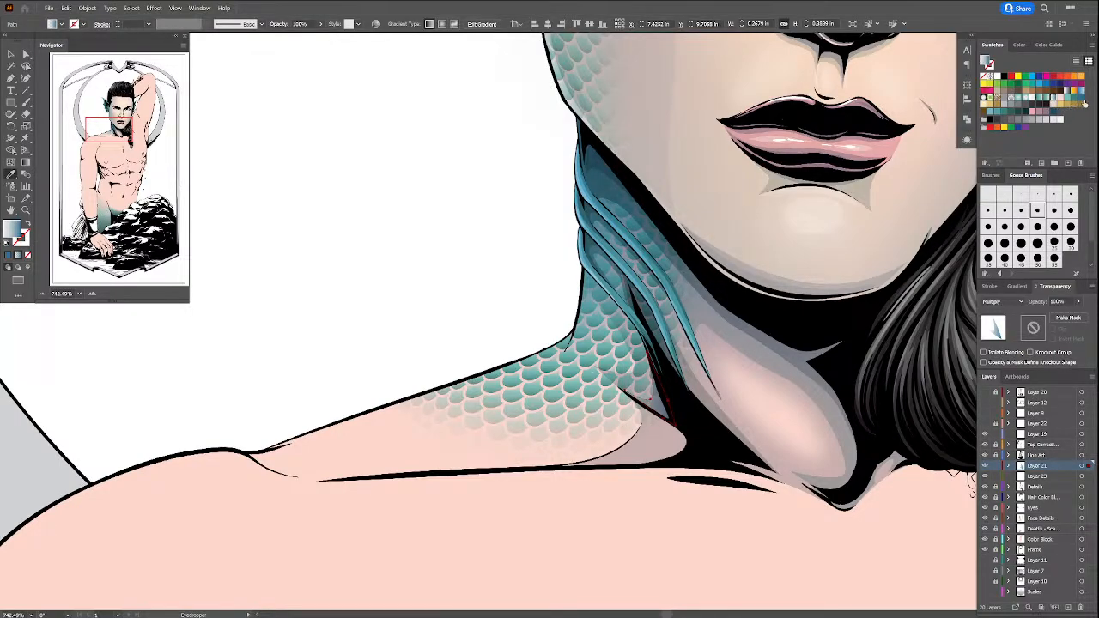
pyautogui.click(1080, 115)
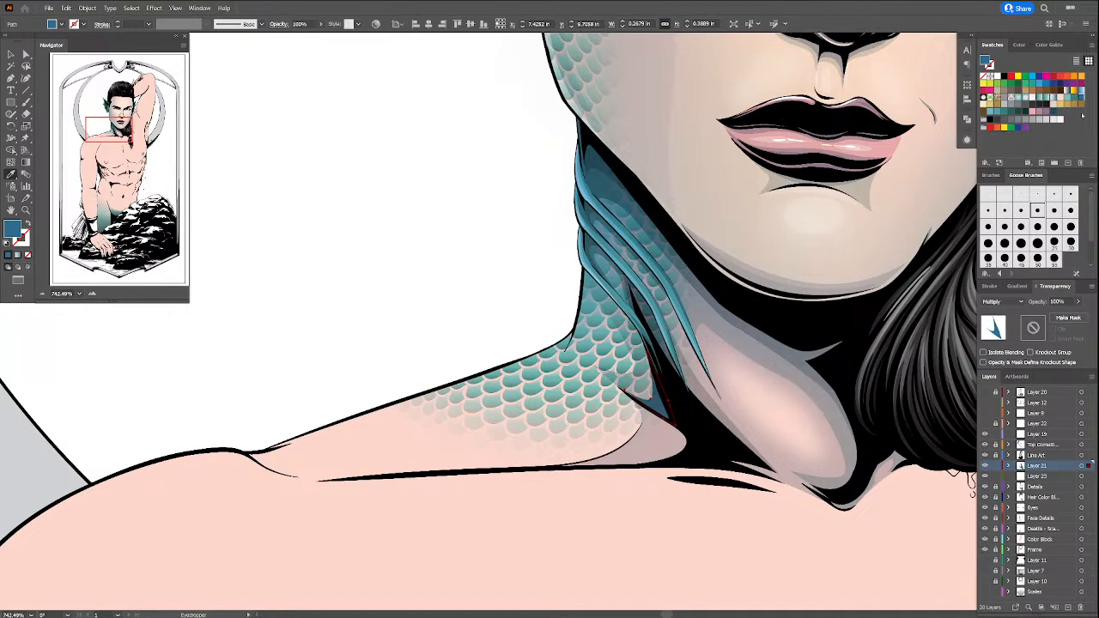
pyautogui.click(661, 435)
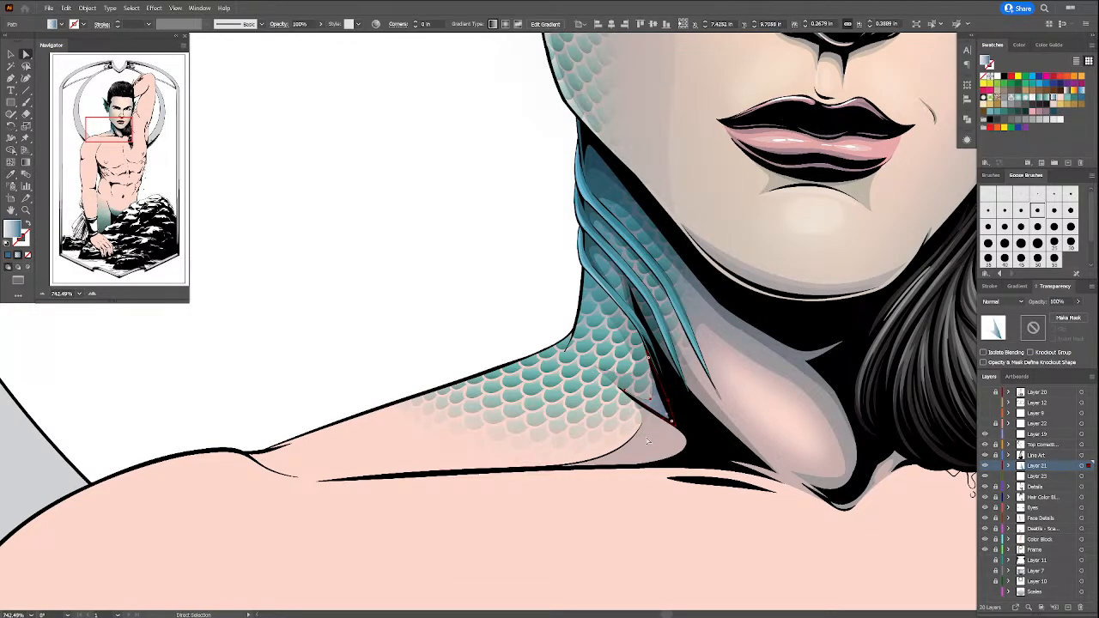
# Step: Compare the fill, blend mode and opacity of the large neck shadow with those of the small triangular shape
pyautogui.press('a')
pyautogui.click(666, 459)
pyautogui.press('v')
pyautogui.press('a')
pyautogui.click(666, 453)
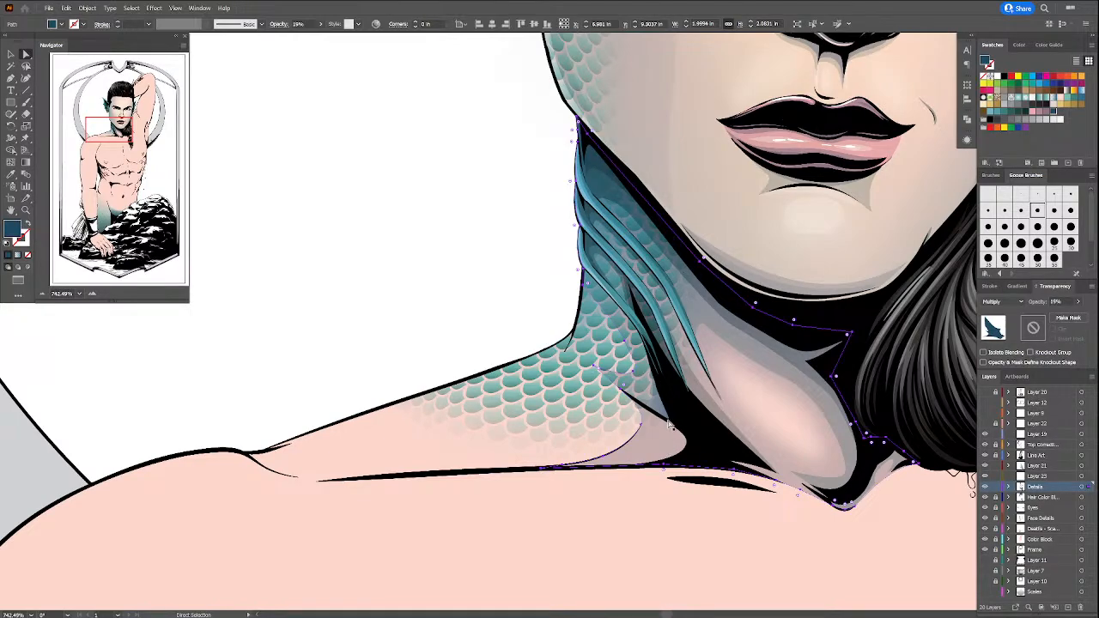
pyautogui.click(662, 410)
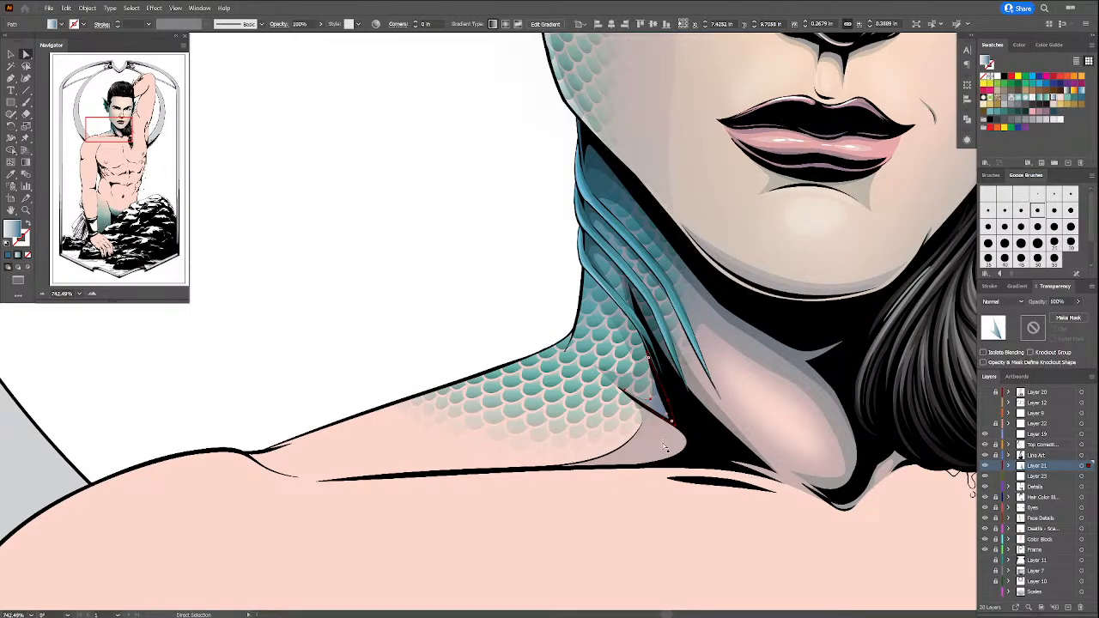
pyautogui.click(674, 442)
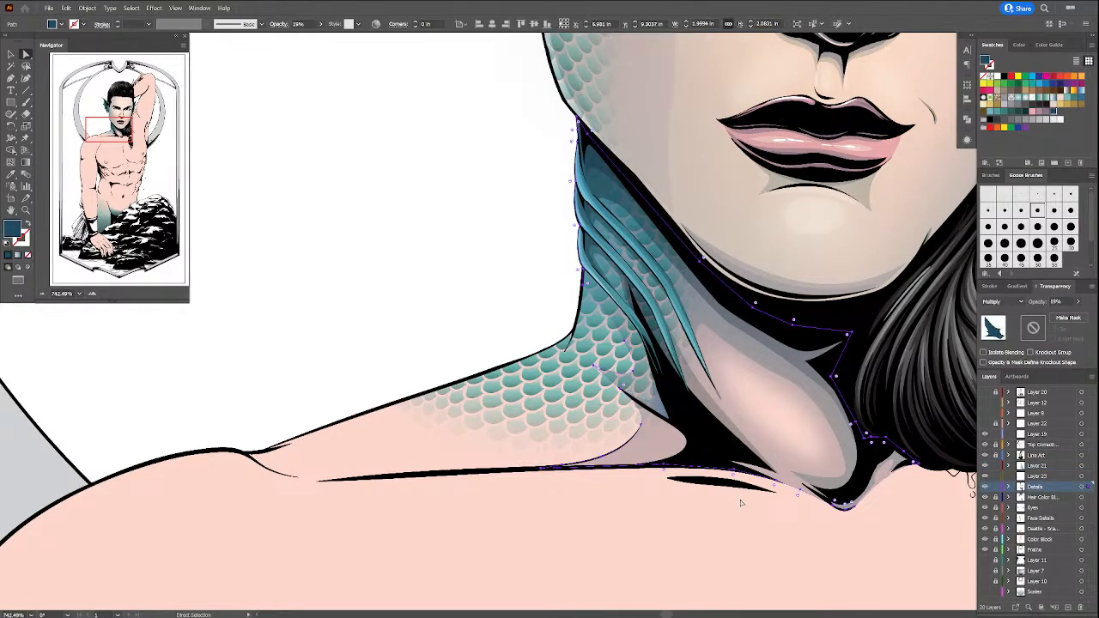
pyautogui.click(661, 415)
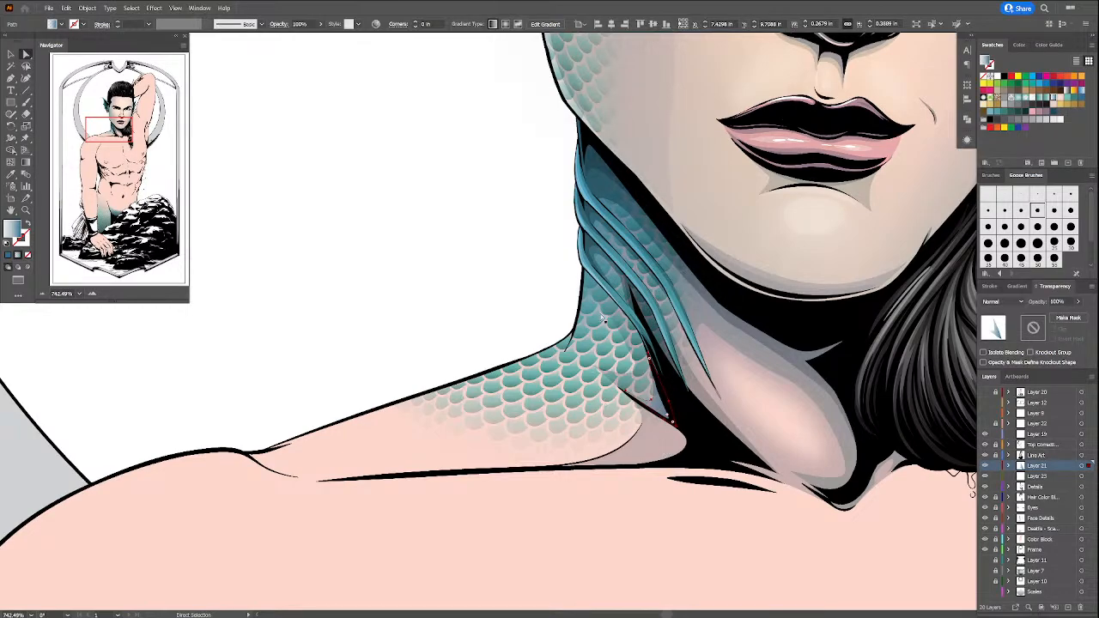
# Step: Nudge the anchor point on the large neck shadow's edge where it crosses the scales below the gills
pyautogui.click(670, 443)
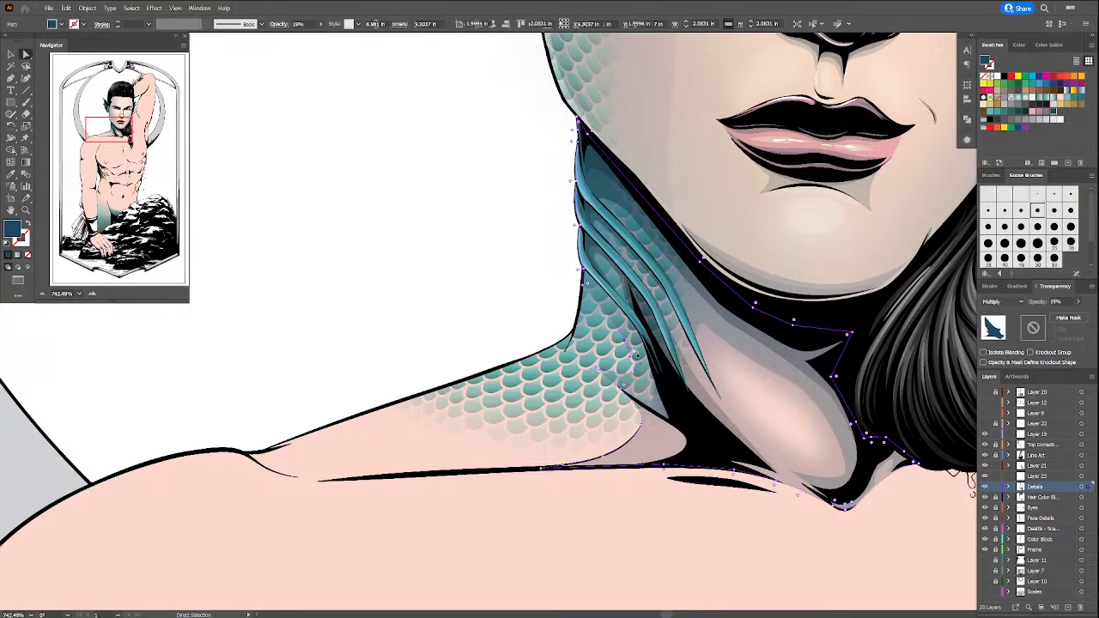
pyautogui.click(636, 360)
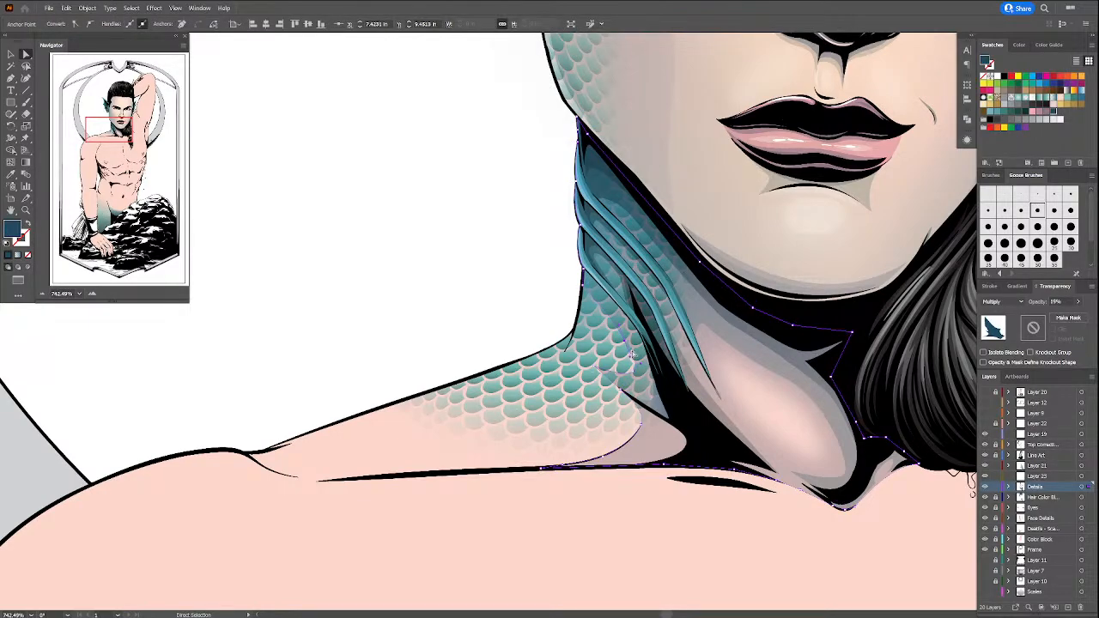
pyautogui.moveTo(633, 355); pyautogui.dragTo(633, 357)
# Step: Give the small triangular shape Multiply blending, the dark blue swatch fill and 19% opacity
pyautogui.click(657, 405)
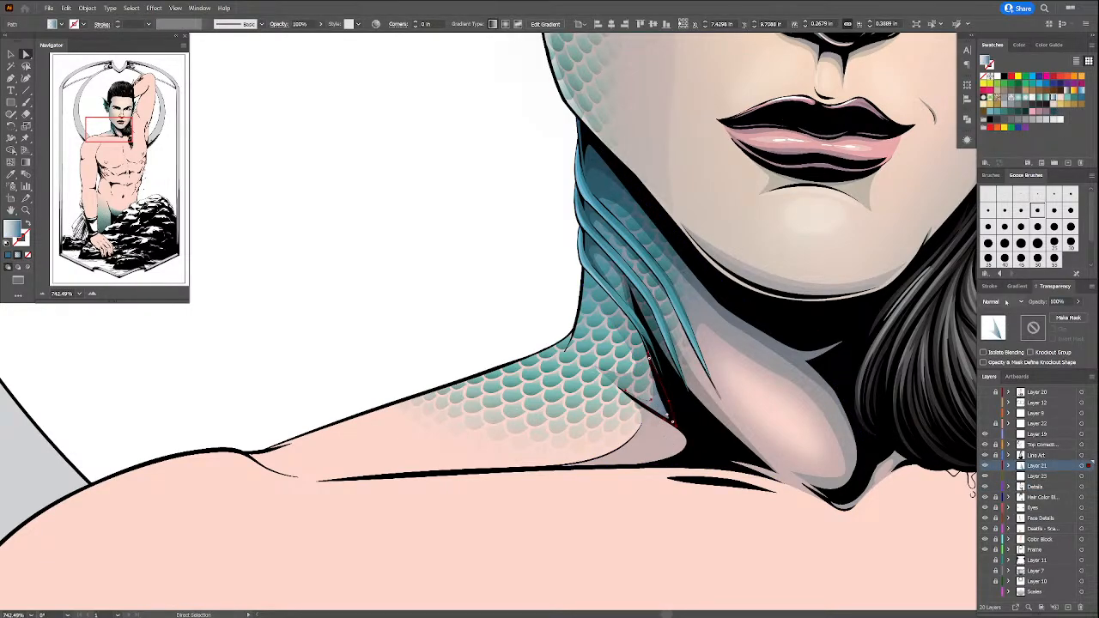
pyautogui.click(1000, 301)
pyautogui.click(995, 337)
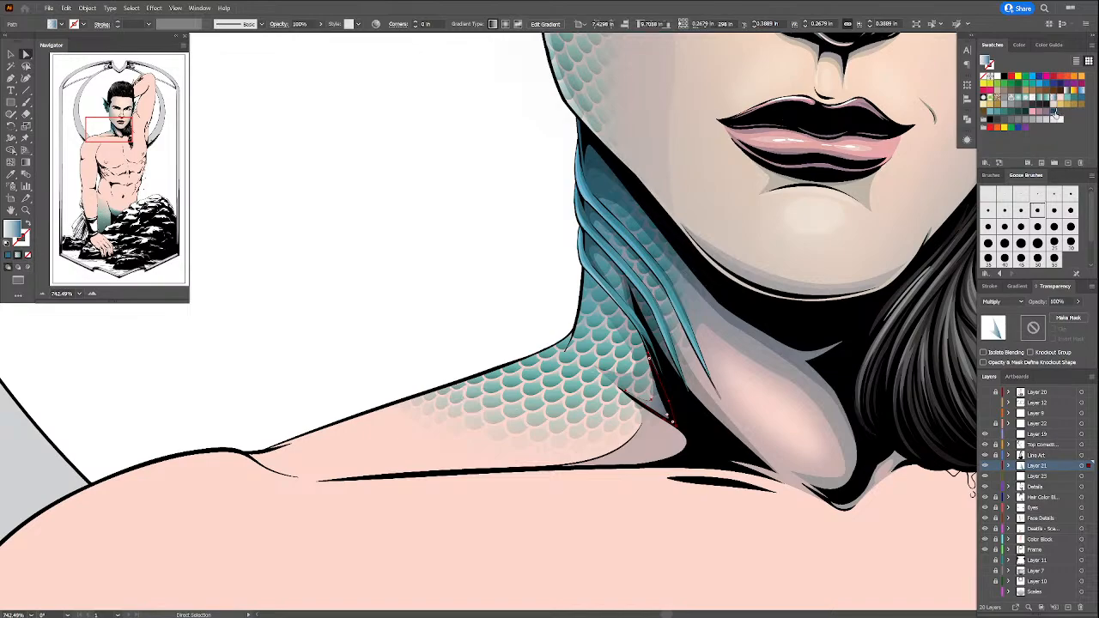
pyautogui.click(1054, 119)
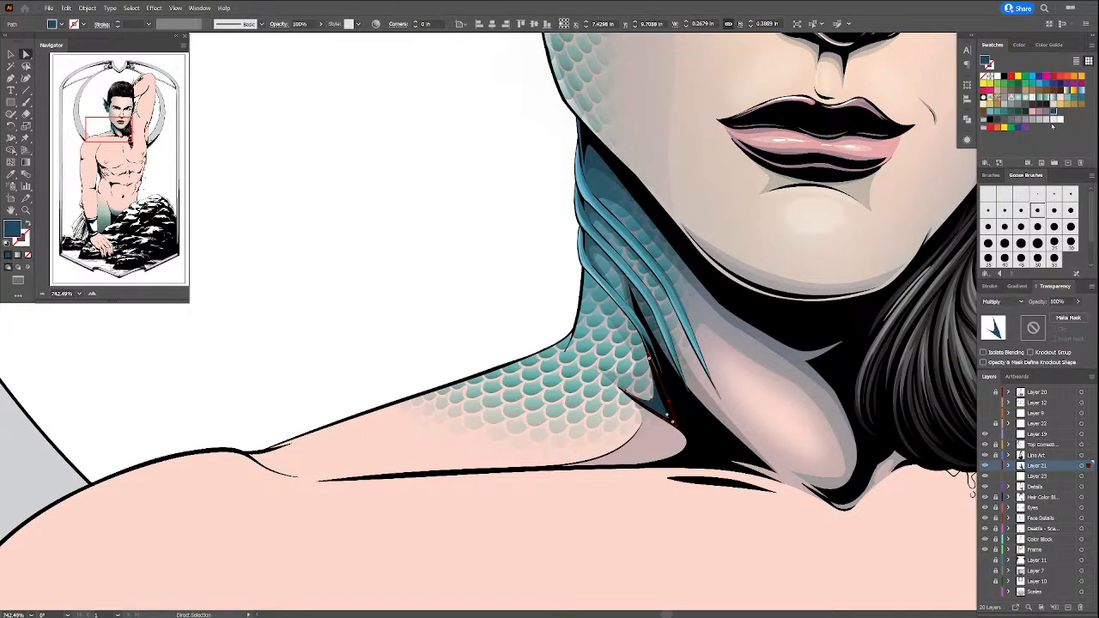
pyautogui.click(1069, 302)
pyautogui.write('5')
pyautogui.press('Return')
pyautogui.click(534, 256)
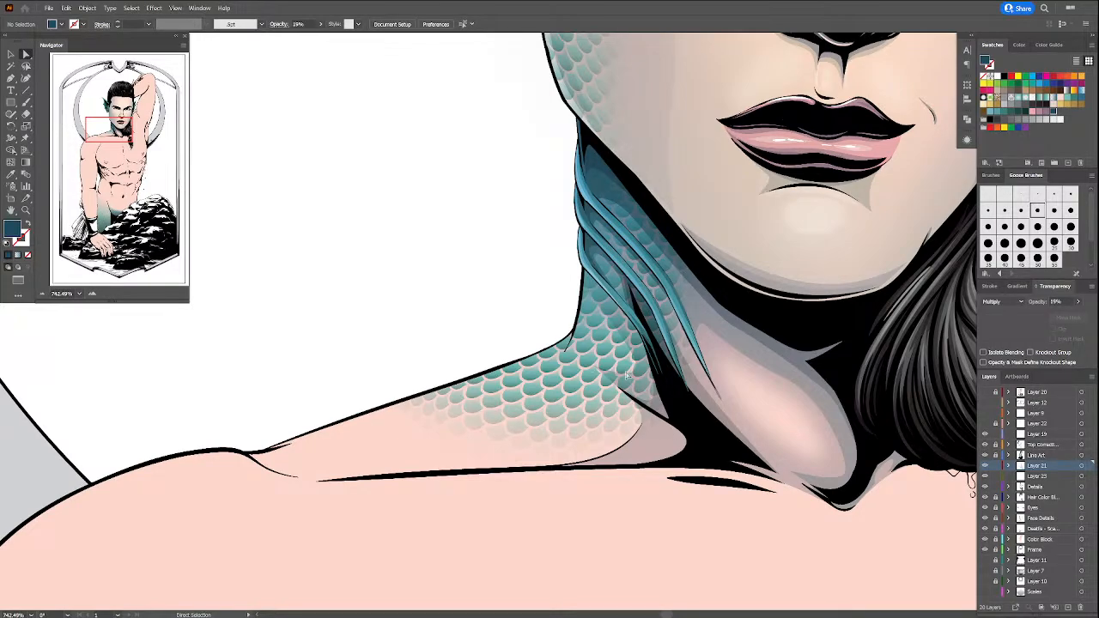
# Step: Draw a curved Pen shadow in the hollow above the collarbone and apply the dark blue, 19% Multiply appearance sampled from the neck shading
pyautogui.press('p')
pyautogui.moveTo(664, 437); pyautogui.dragTo(614, 467)
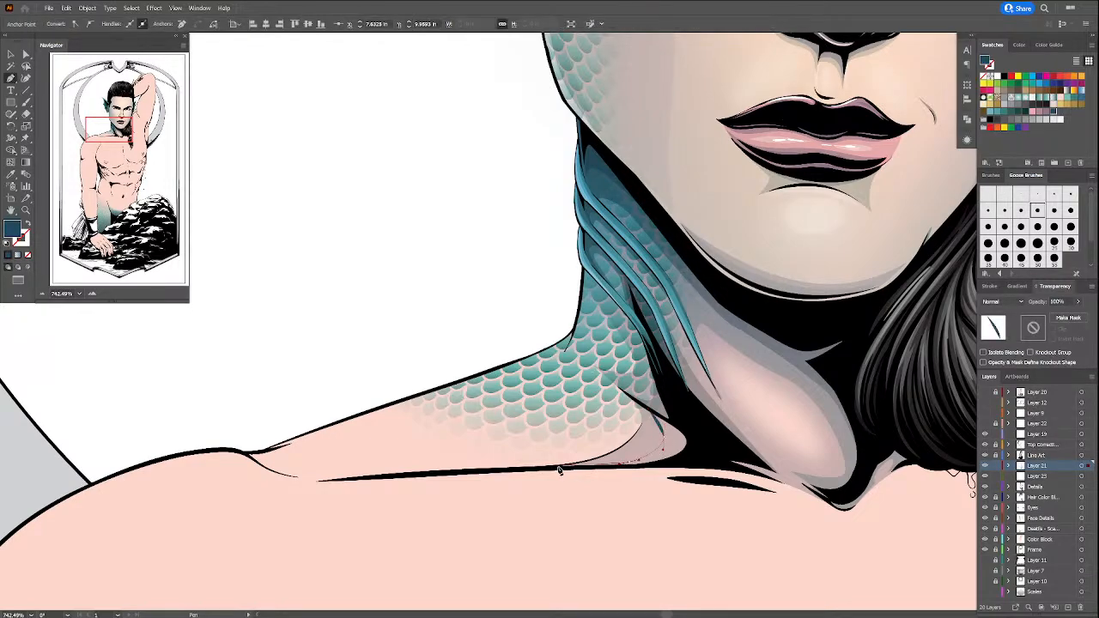
pyautogui.click(562, 467)
pyautogui.click(675, 463)
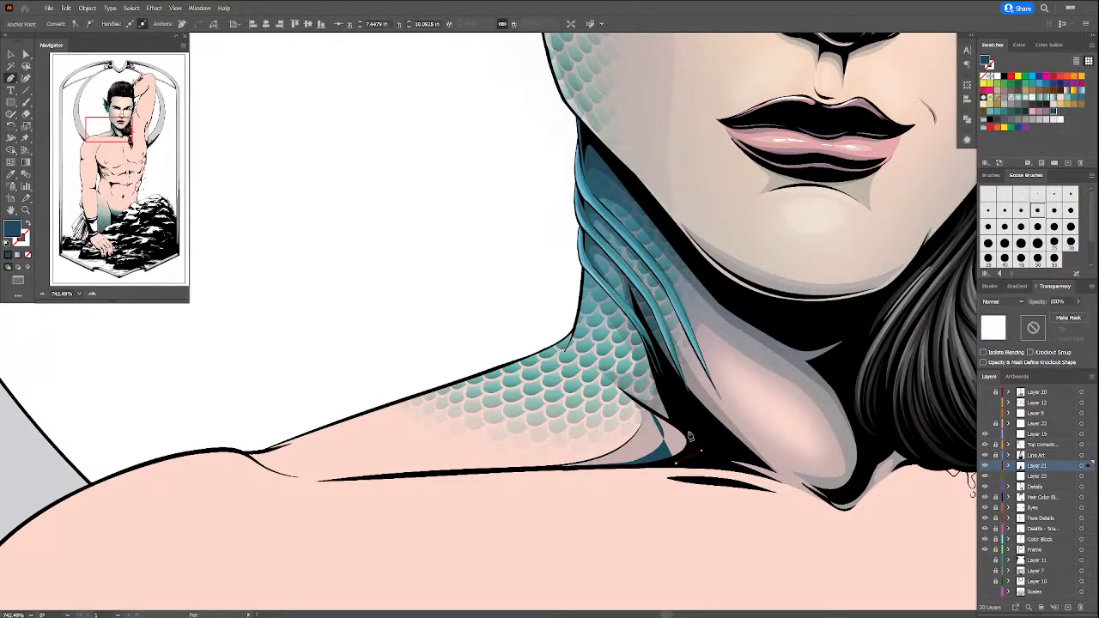
pyautogui.click(687, 433)
pyautogui.click(648, 409)
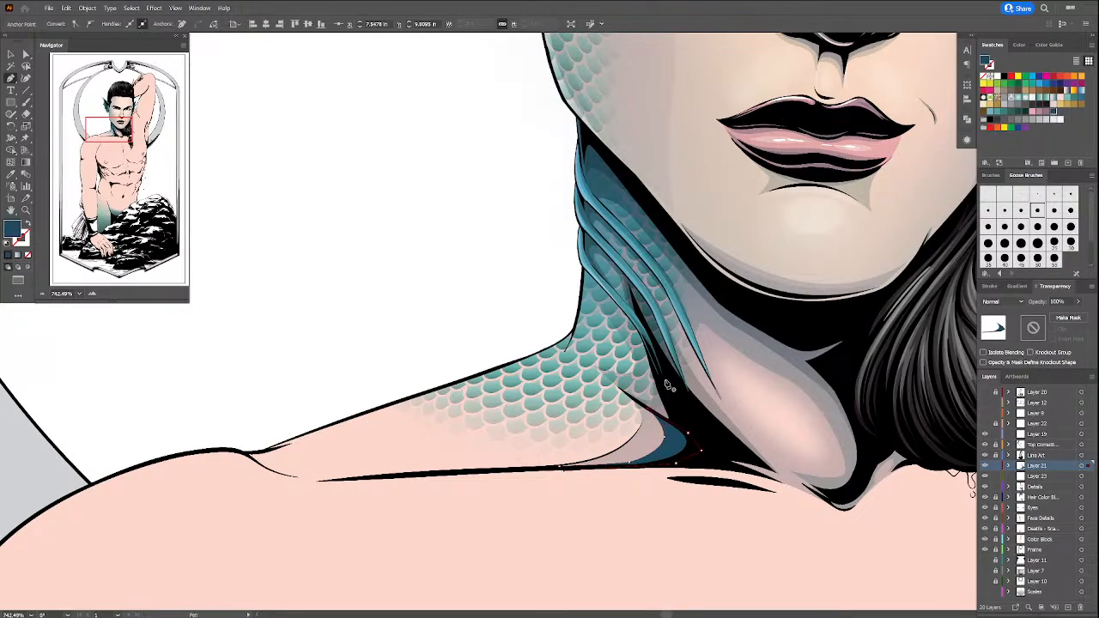
pyautogui.press('i')
pyautogui.click(658, 399)
pyautogui.press('a')
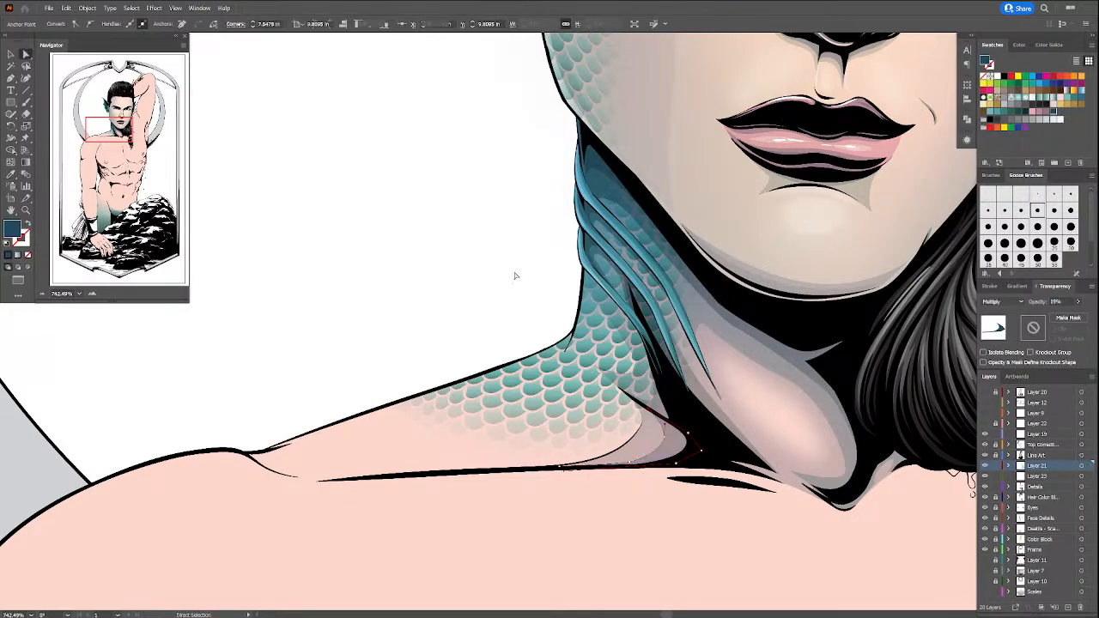
pyautogui.click(516, 277)
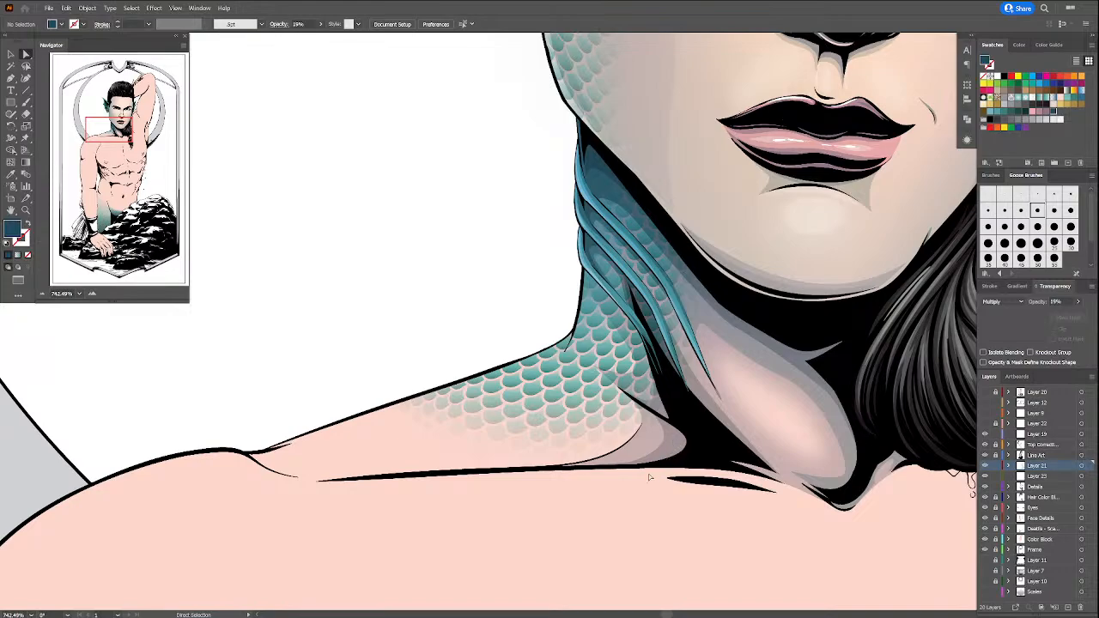
# Step: Draw a smaller triangular shadow in the lower corner of the first triangle and sample the same 19% Multiply dark blue appearance
pyautogui.press('p')
pyautogui.click(659, 408)
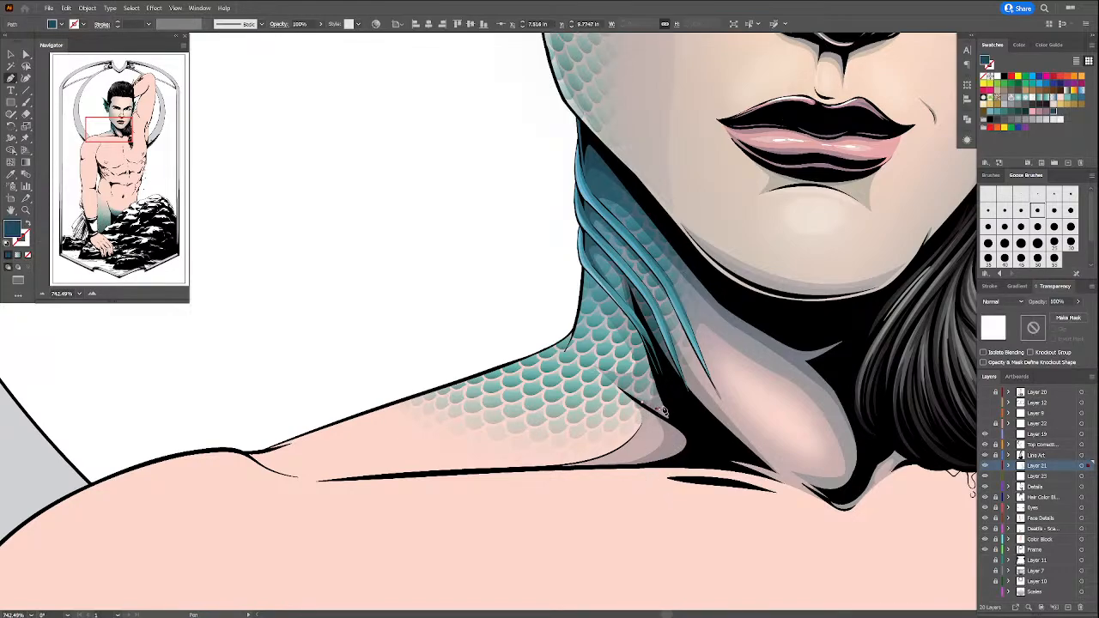
pyautogui.click(659, 394)
pyautogui.click(674, 425)
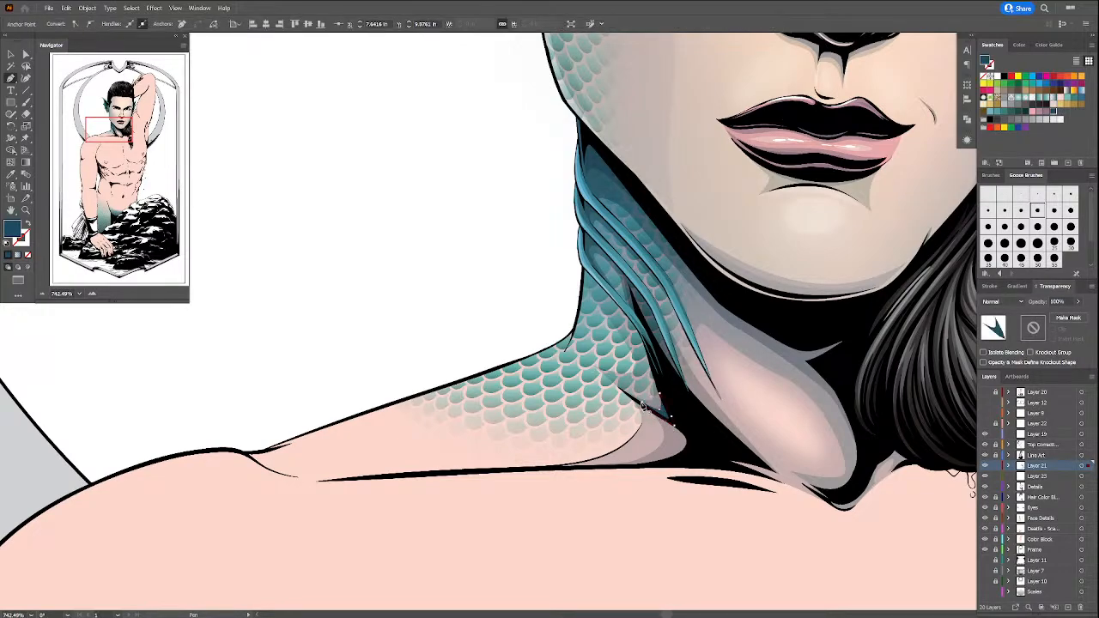
pyautogui.click(649, 395)
pyautogui.press('r')
pyautogui.press('i')
pyautogui.click(659, 398)
pyautogui.press('a')
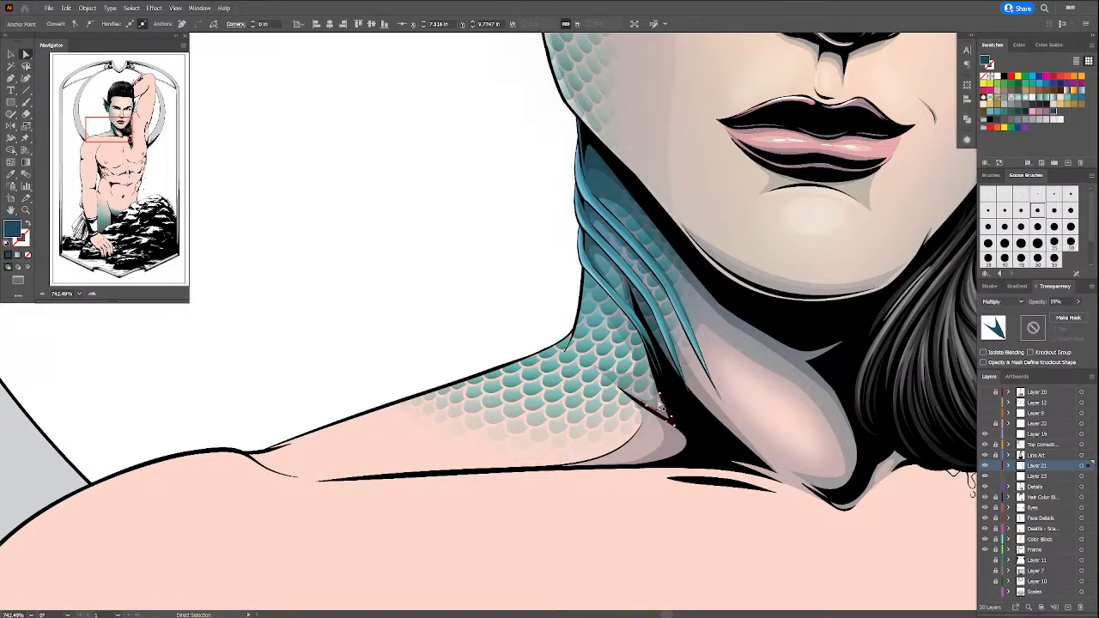
pyautogui.click(547, 252)
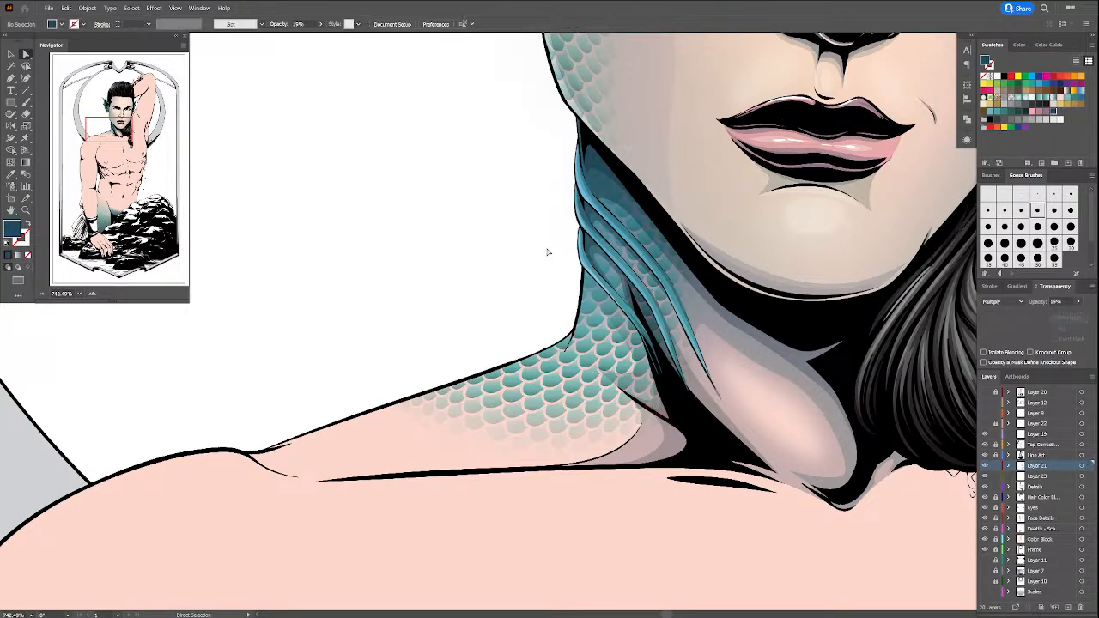
# Step: Draw a small curved Pen shadow in the lower inner corner of the collarbone hollow and sample the dark blue 19% Multiply appearance for it
pyautogui.press('p')
pyautogui.click(662, 425)
pyautogui.moveTo(676, 446); pyautogui.dragTo(674, 465)
pyautogui.click(640, 464)
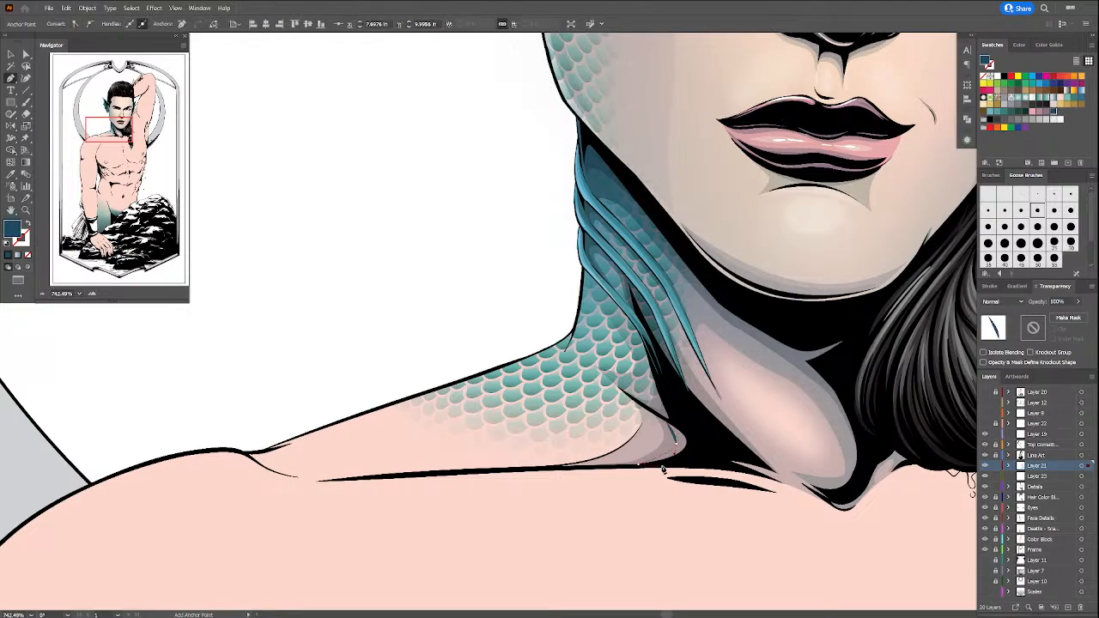
pyautogui.moveTo(688, 427); pyautogui.dragTo(676, 443)
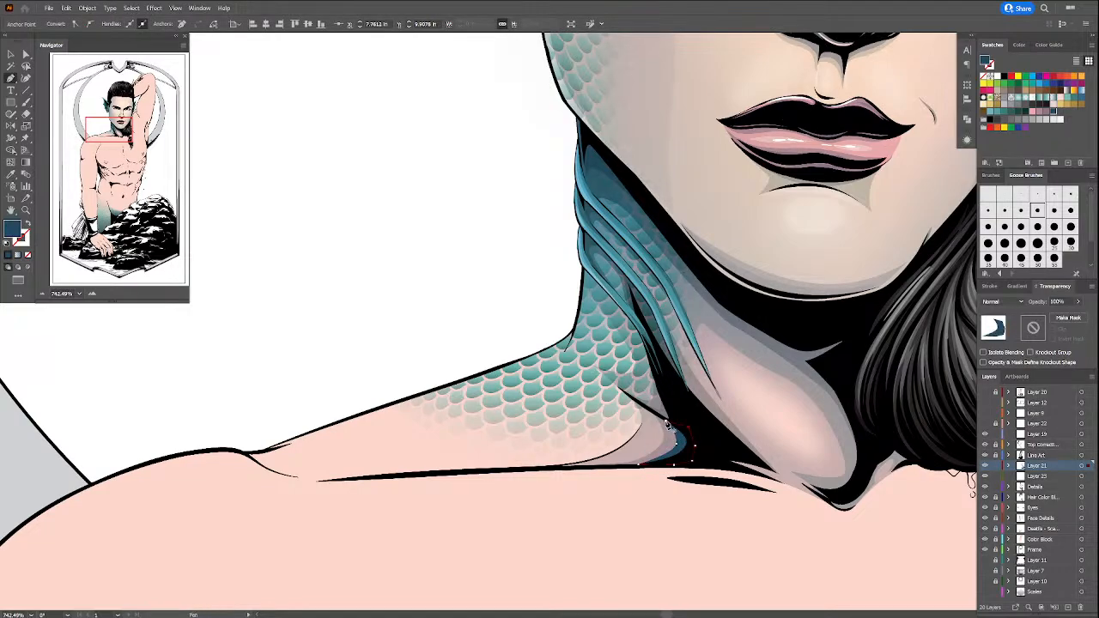
pyautogui.click(669, 424)
pyautogui.press('i')
pyautogui.click(667, 395)
pyautogui.press('a')
pyautogui.click(470, 232)
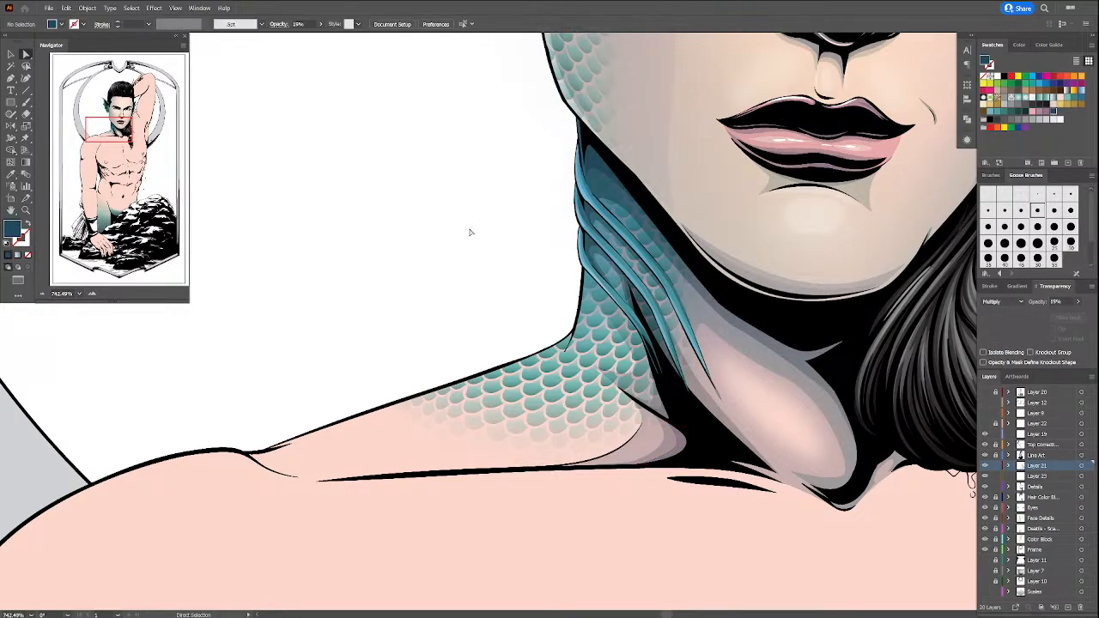
# Step: Draw a thin curved Pen shape along the collarbone line, from its shoulder end towards the base of the scaled neck
pyautogui.hotkey('ctrl', '0')
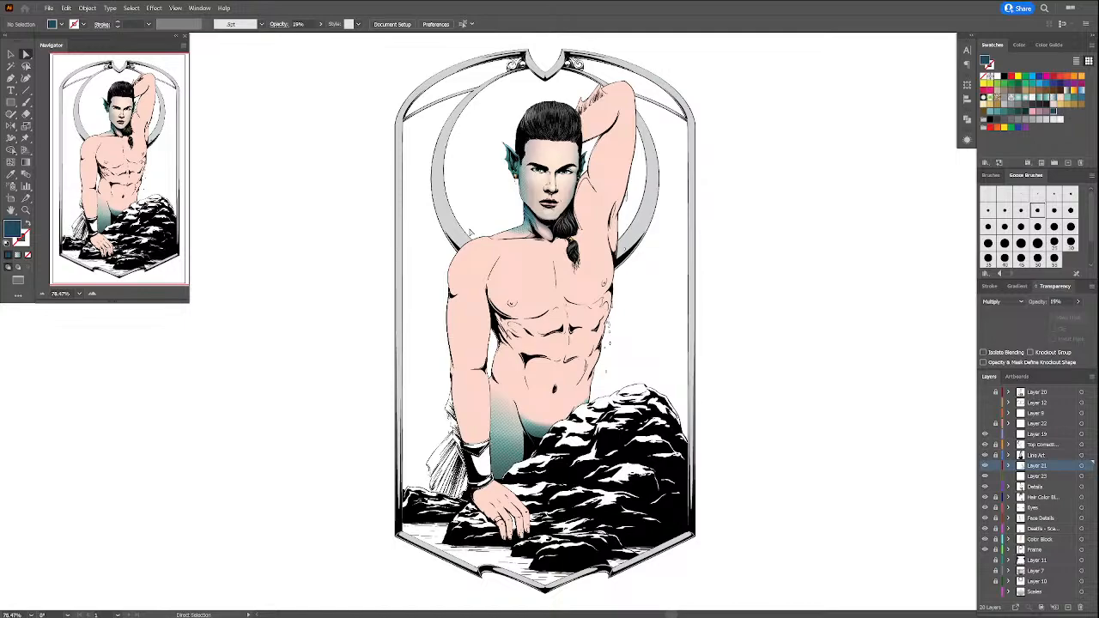
pyautogui.moveTo(535, 245); pyautogui.dragTo(550, 279)
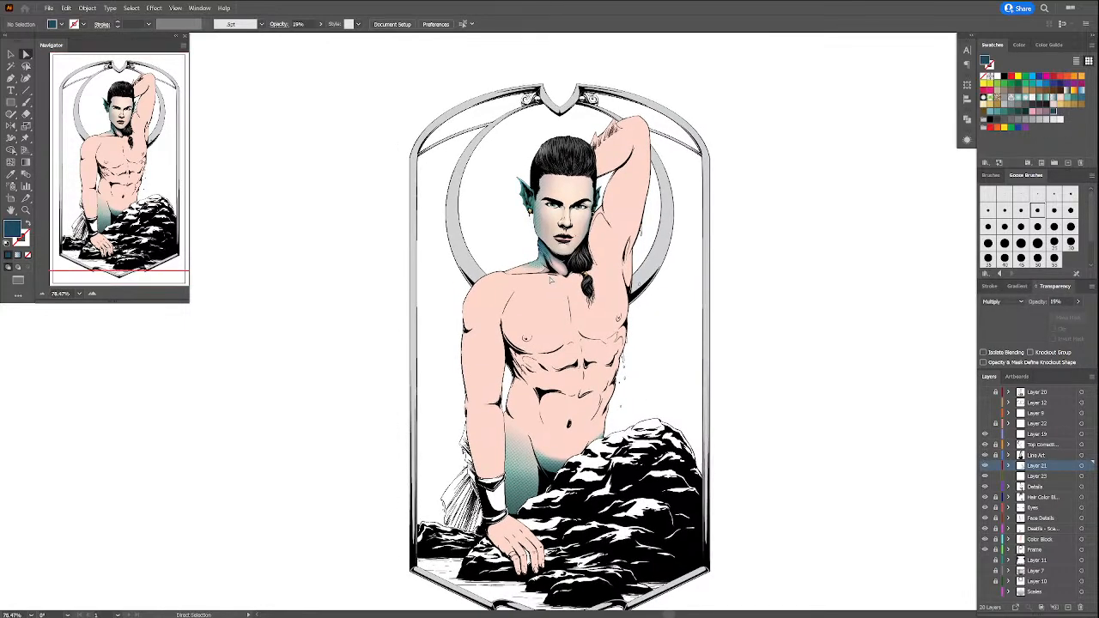
pyautogui.click(26, 210)
pyautogui.moveTo(400, 230); pyautogui.dragTo(639, 294)
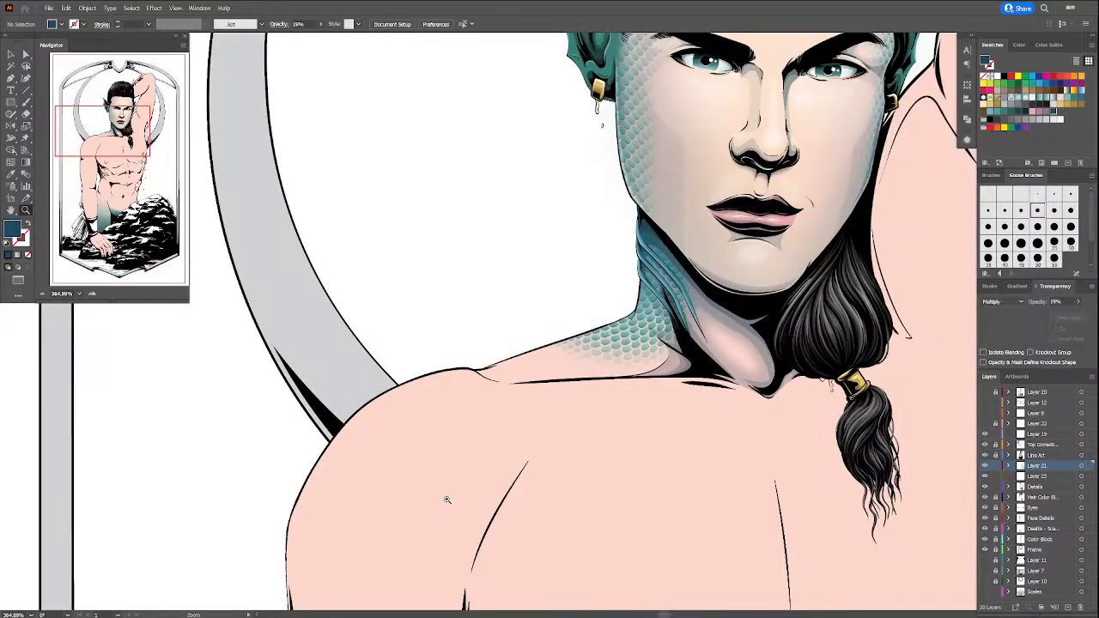
pyautogui.press('p')
pyautogui.click(479, 375)
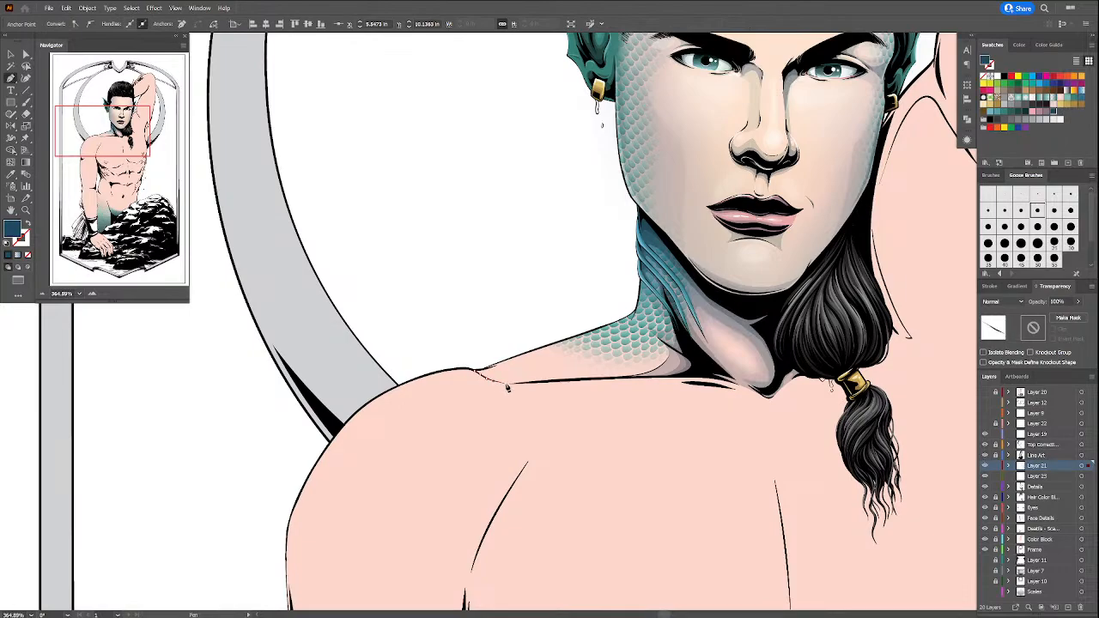
pyautogui.click(515, 382)
pyautogui.click(592, 376)
pyautogui.click(480, 376)
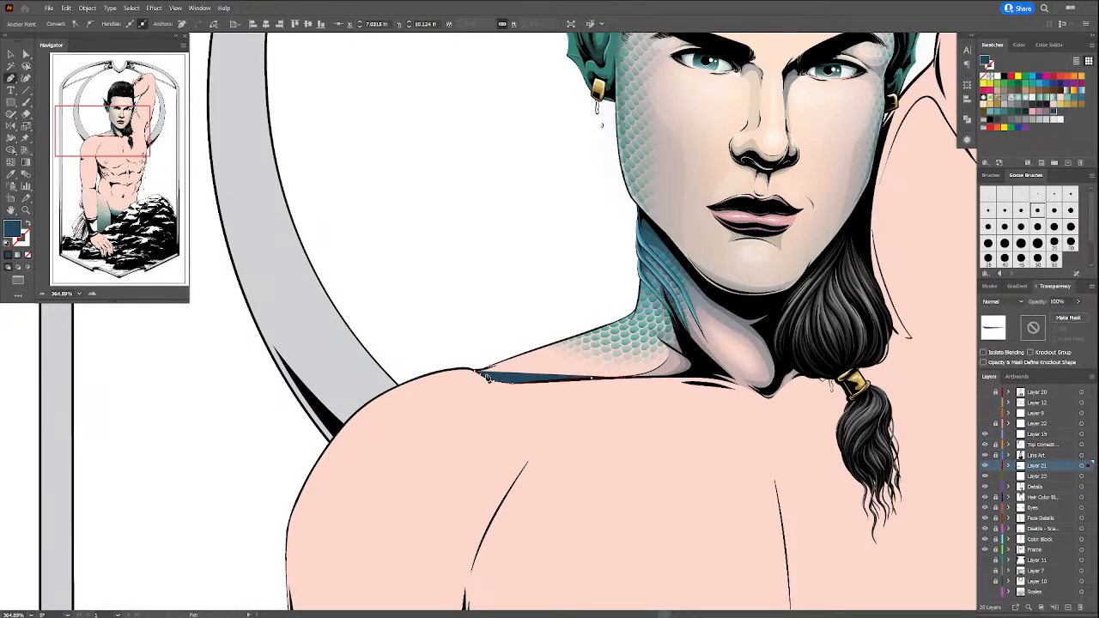
pyautogui.click(479, 375)
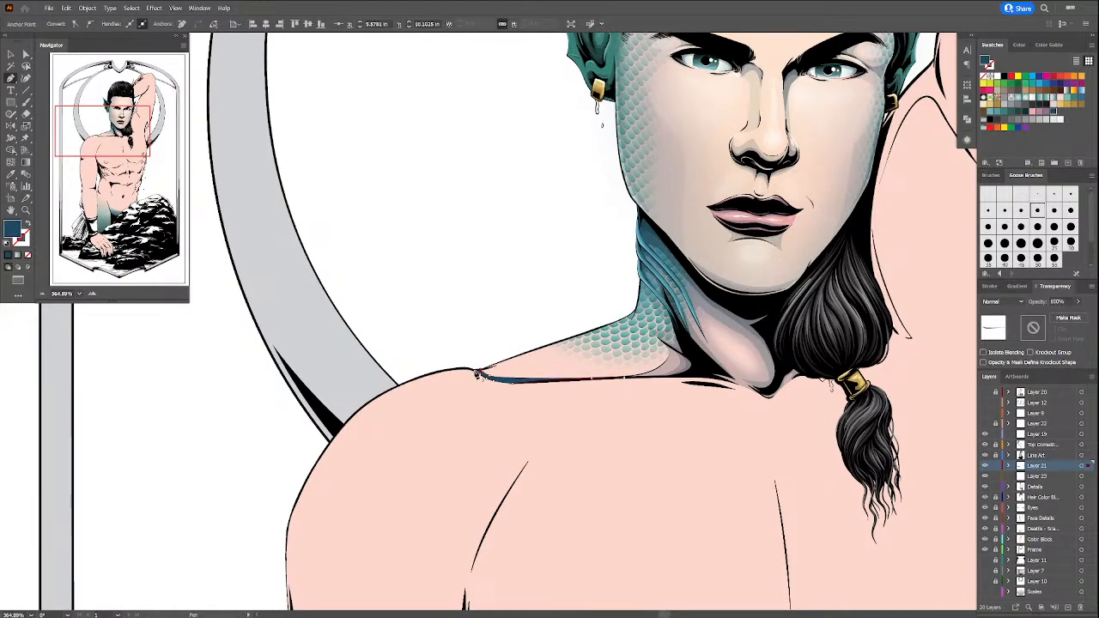
pyautogui.press('a')
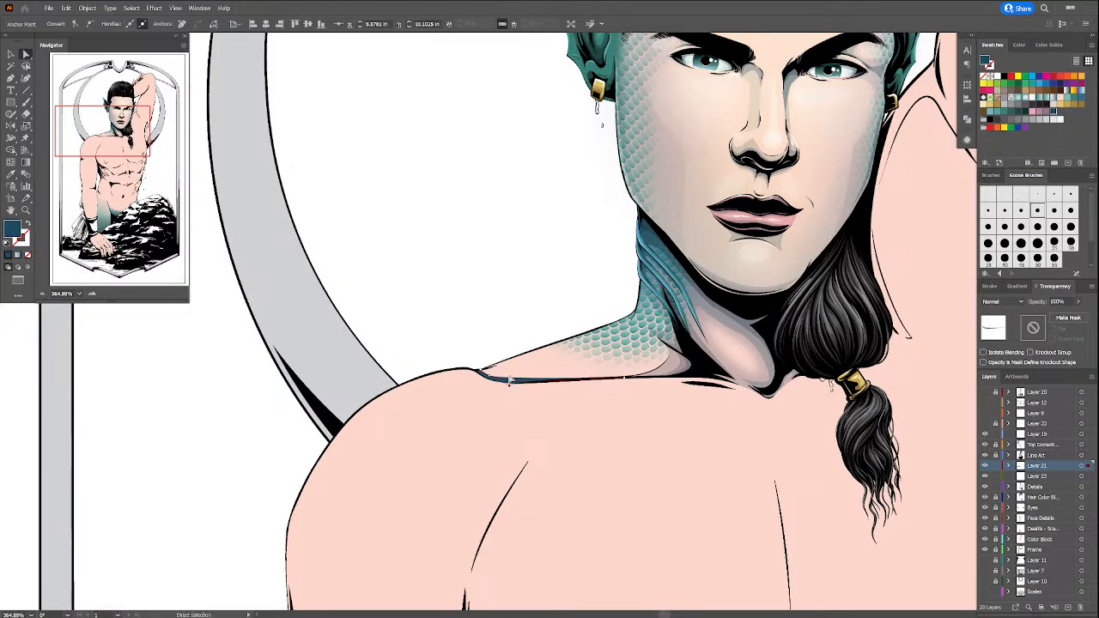
pyautogui.press('i')
pyautogui.click(677, 360)
pyautogui.press('a')
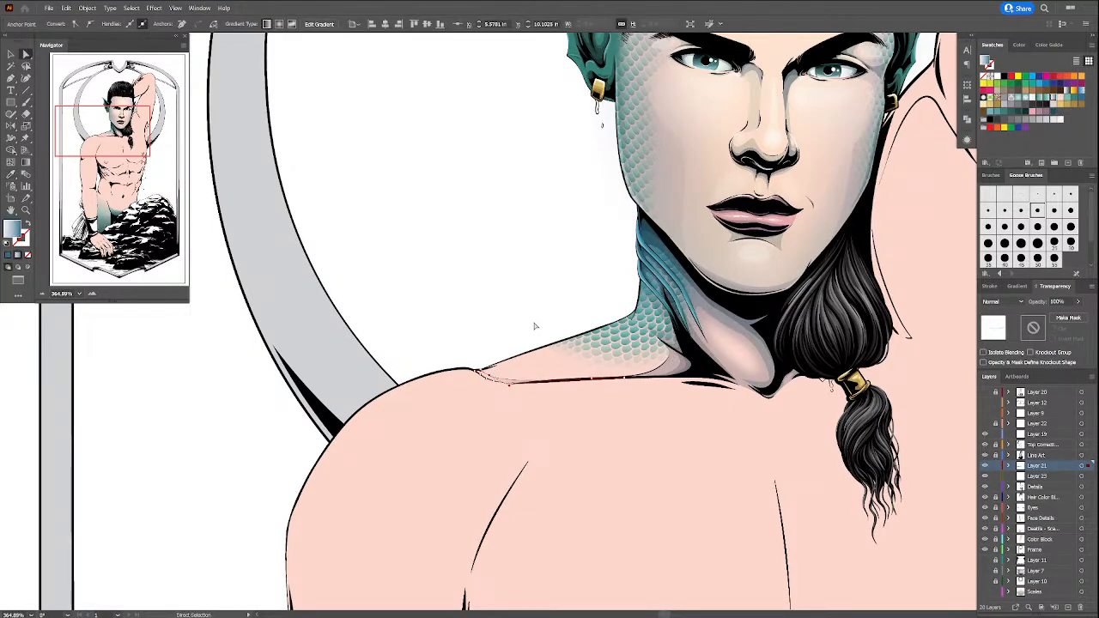
pyautogui.click(536, 325)
pyautogui.click(687, 367)
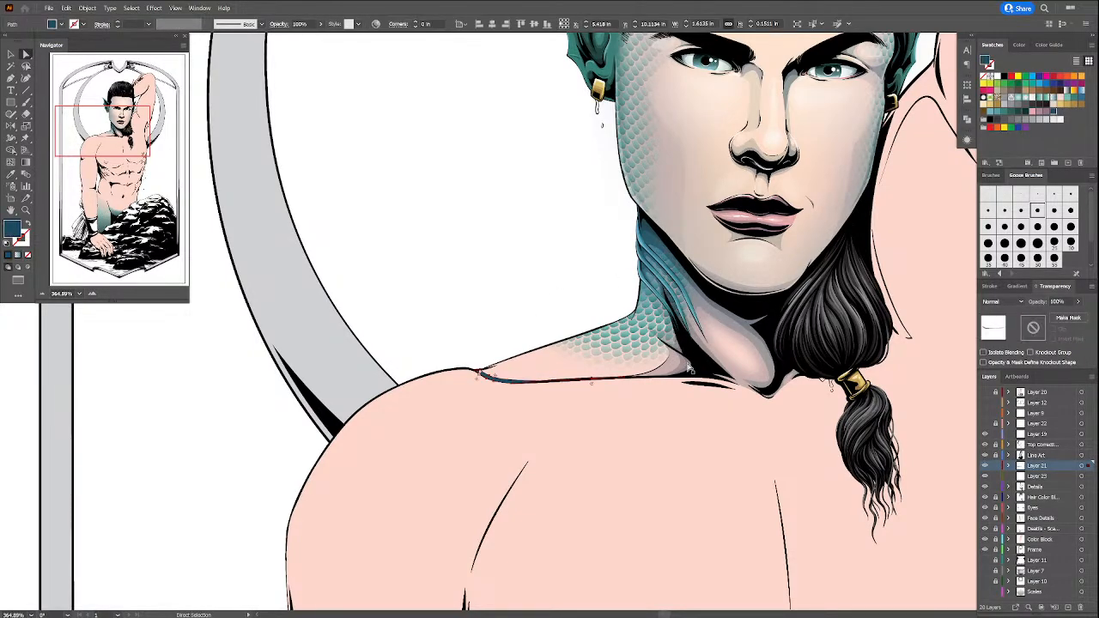
# Step: Give the thin collarbone shape the dark blue 19% Multiply appearance sampled from the shading in the hollow
pyautogui.press('i')
pyautogui.click(688, 361)
pyautogui.press('a')
pyautogui.click(555, 311)
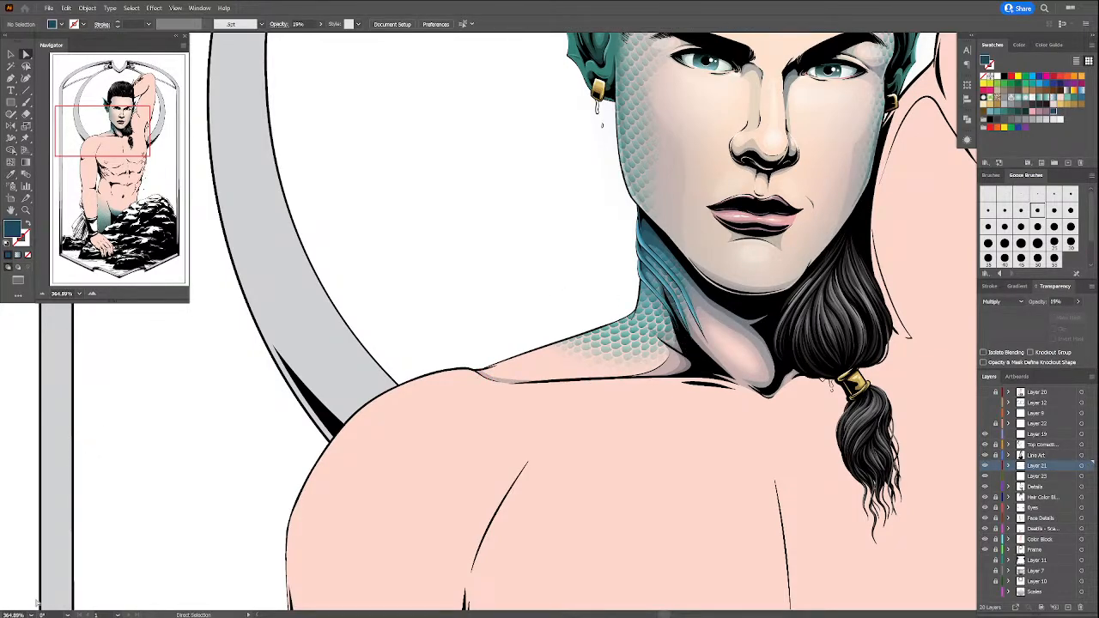
# Step: Draw a long triangular Pen shape over the slope between neck and shoulder, covering the lower scales and narrowing towards the shoulder
pyautogui.click(68, 614)
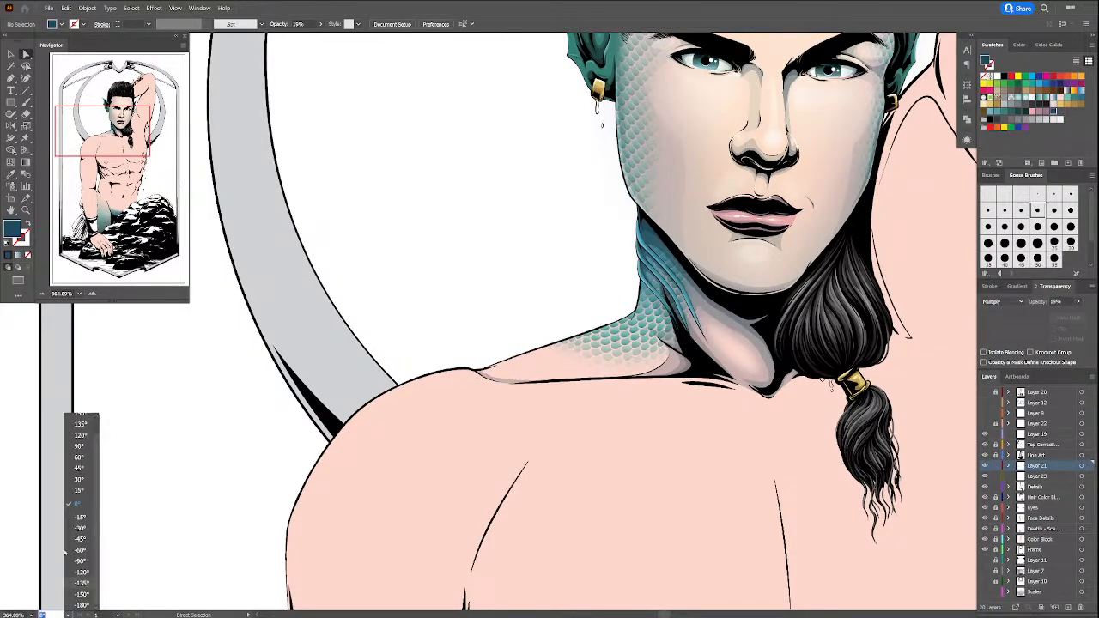
pyautogui.click(76, 468)
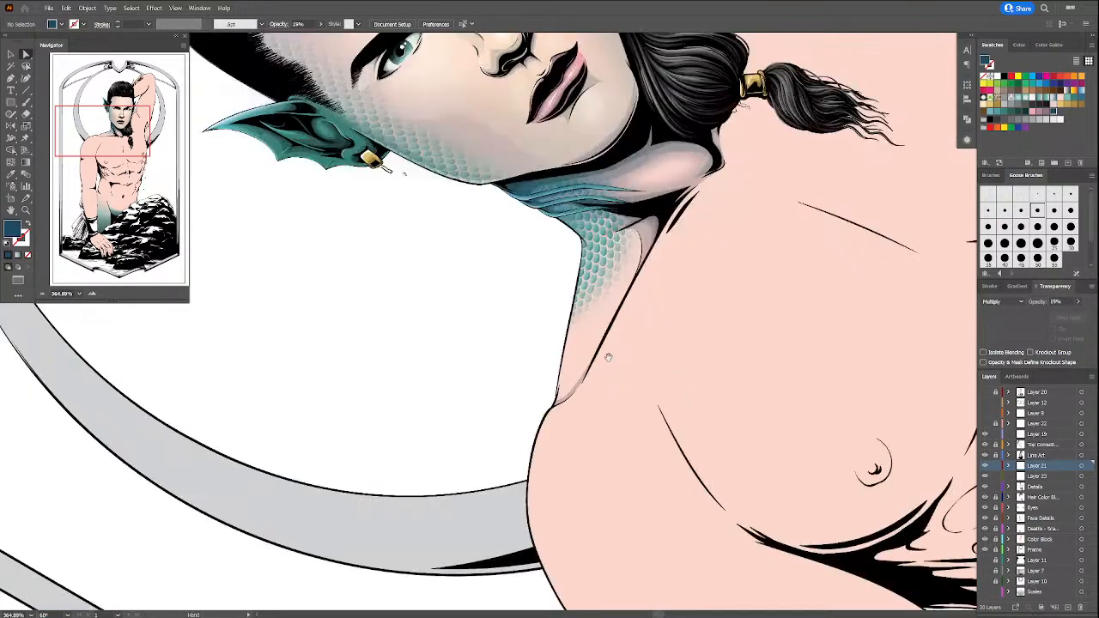
pyautogui.moveTo(604, 381); pyautogui.dragTo(592, 419)
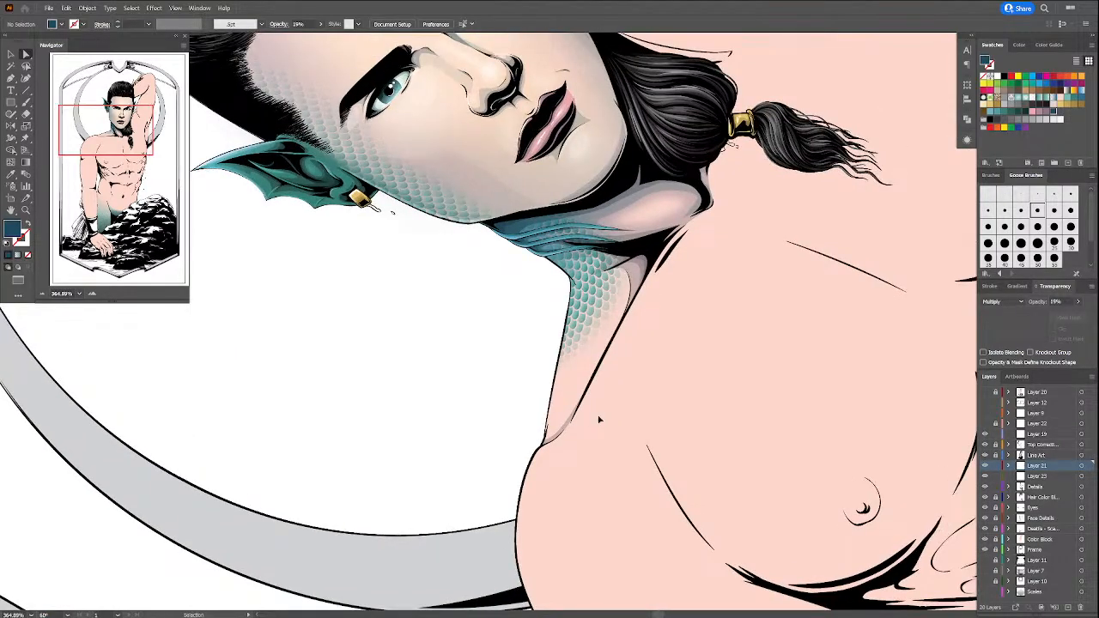
pyautogui.hotkey('ctrl', '+')
pyautogui.hotkey('ctrl', '+')
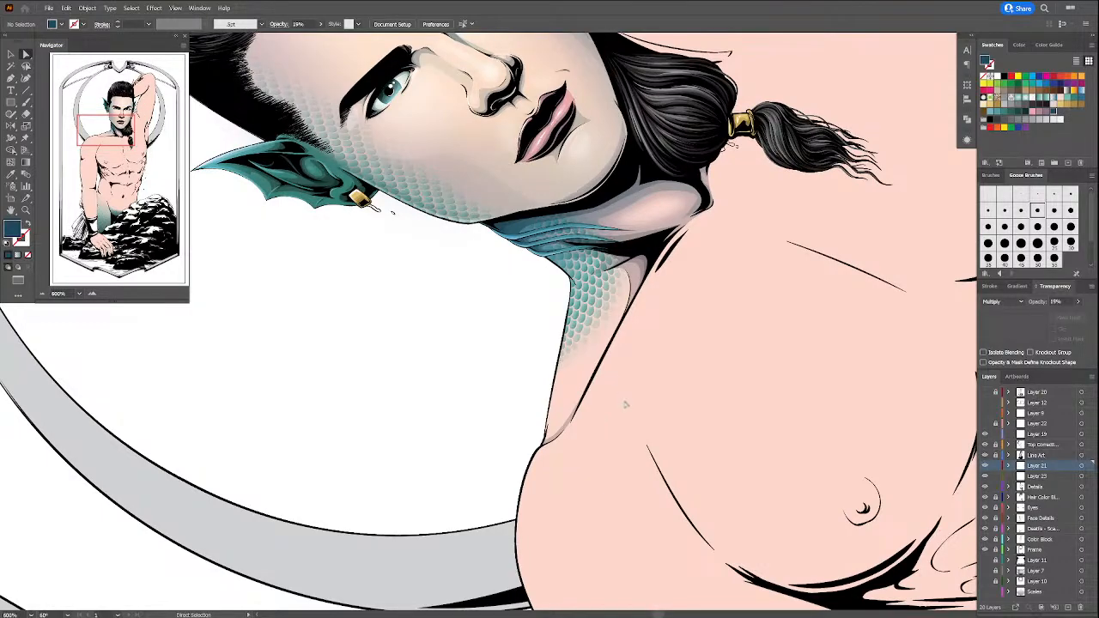
pyautogui.press('p')
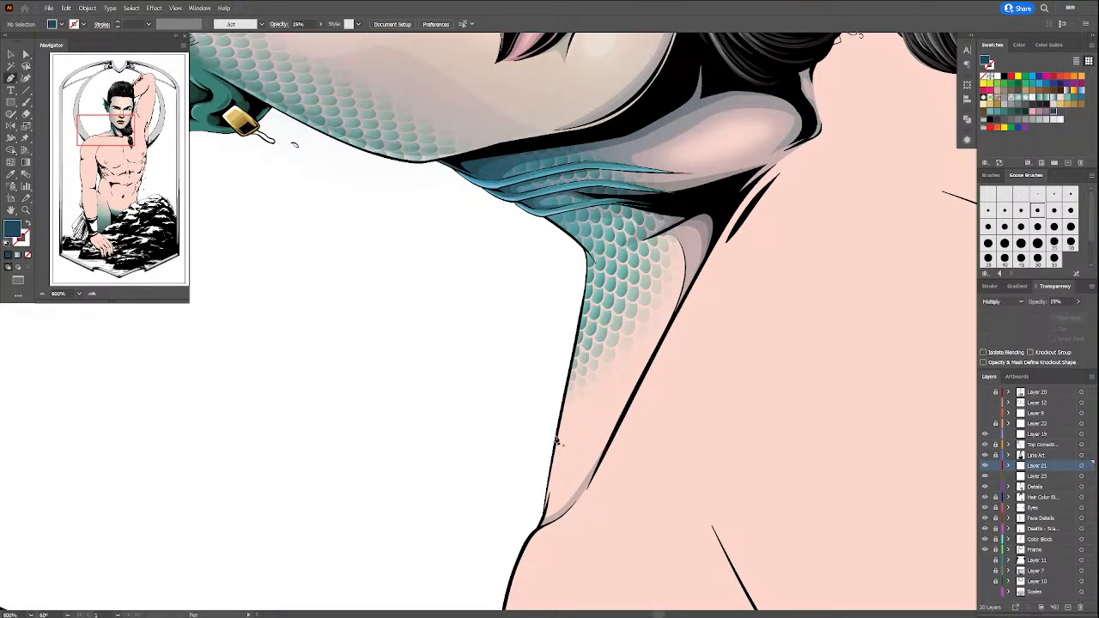
pyautogui.click(550, 498)
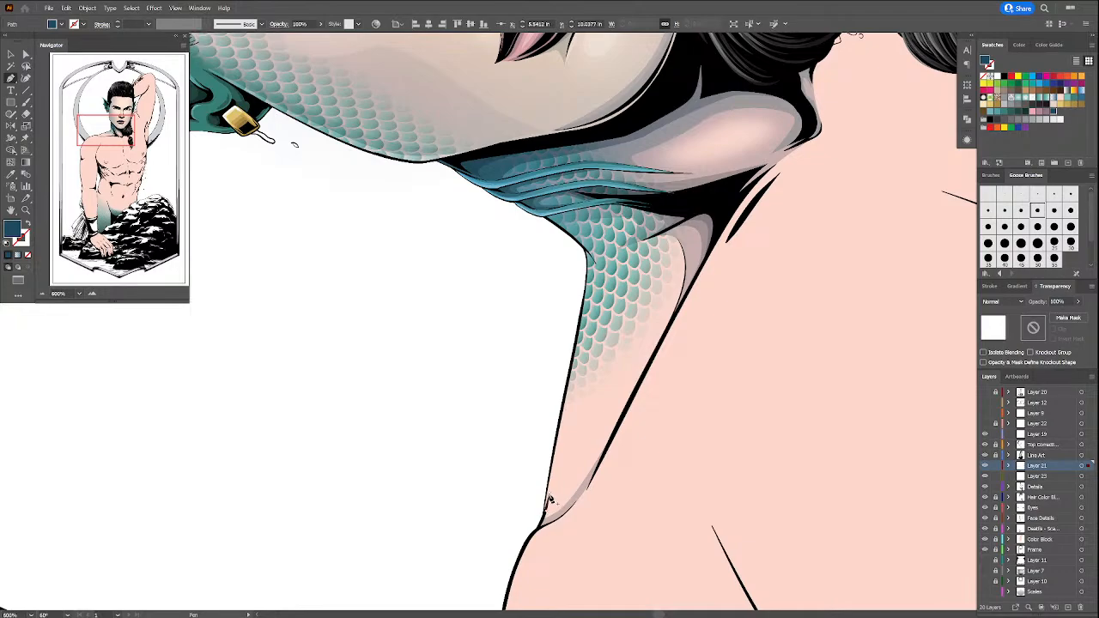
pyautogui.click(651, 276)
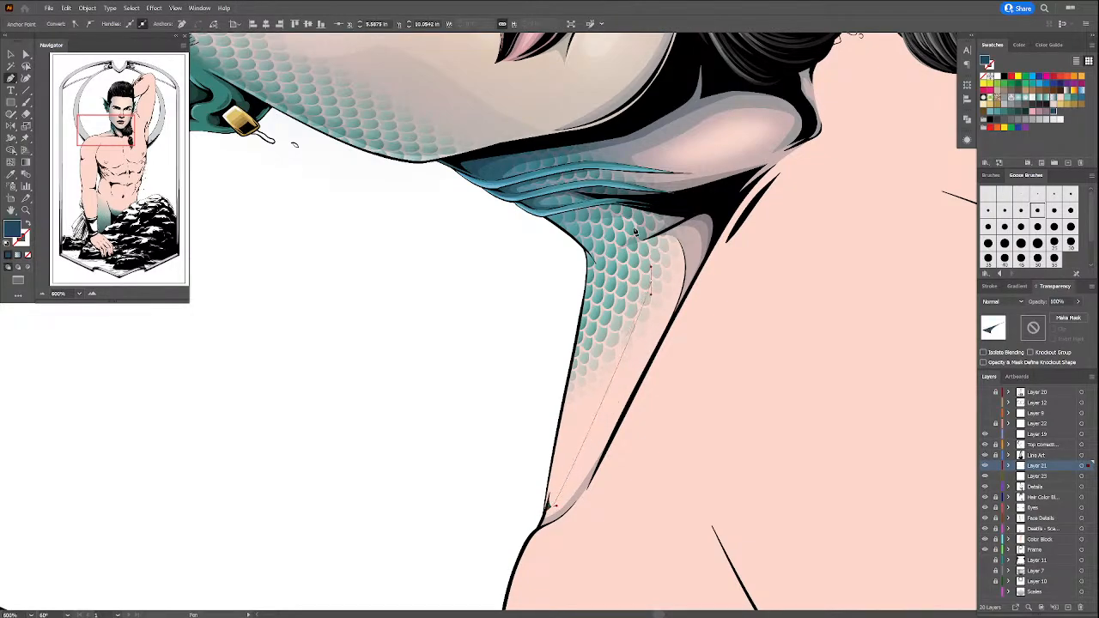
pyautogui.moveTo(635, 232); pyautogui.dragTo(587, 250)
pyautogui.hotkey('ctrl', 'z')
pyautogui.click(585, 250)
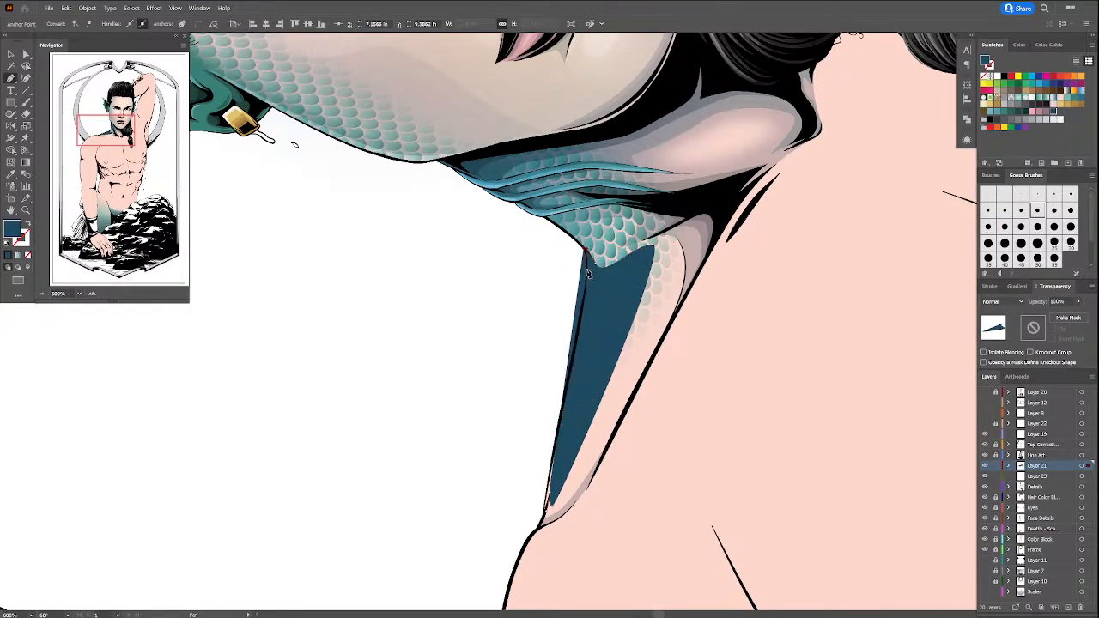
pyautogui.click(550, 485)
pyautogui.click(545, 512)
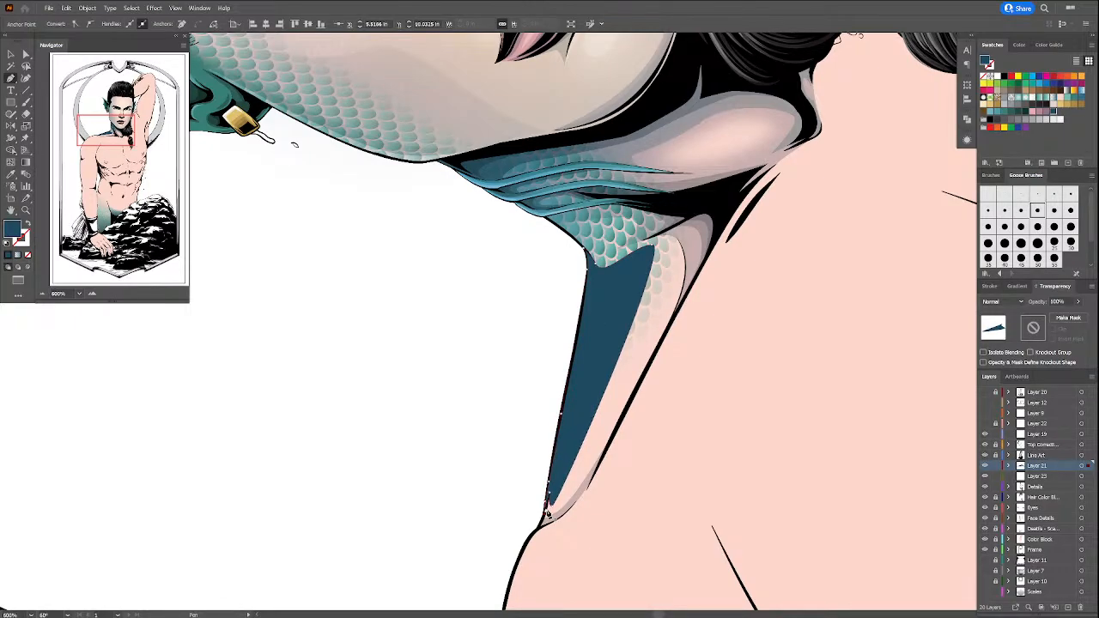
pyautogui.click(547, 511)
# Step: Turn the long triangular shape into a highlight with white fill, Overlay blending and 34% opacity
pyautogui.click(995, 77)
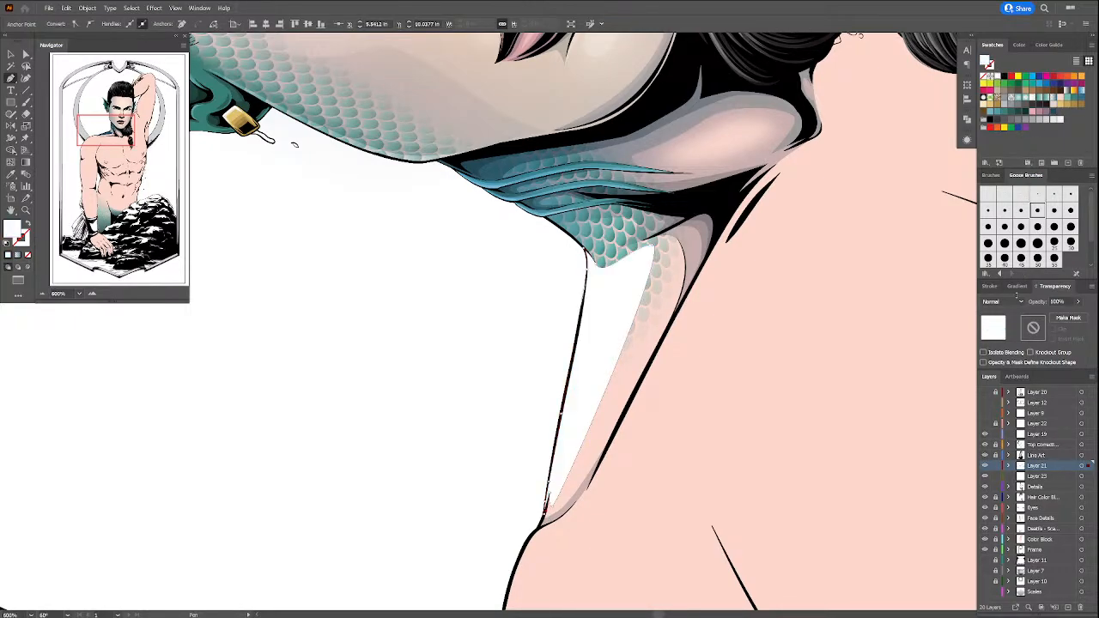
pyautogui.click(1001, 302)
pyautogui.click(1000, 407)
pyautogui.click(1078, 302)
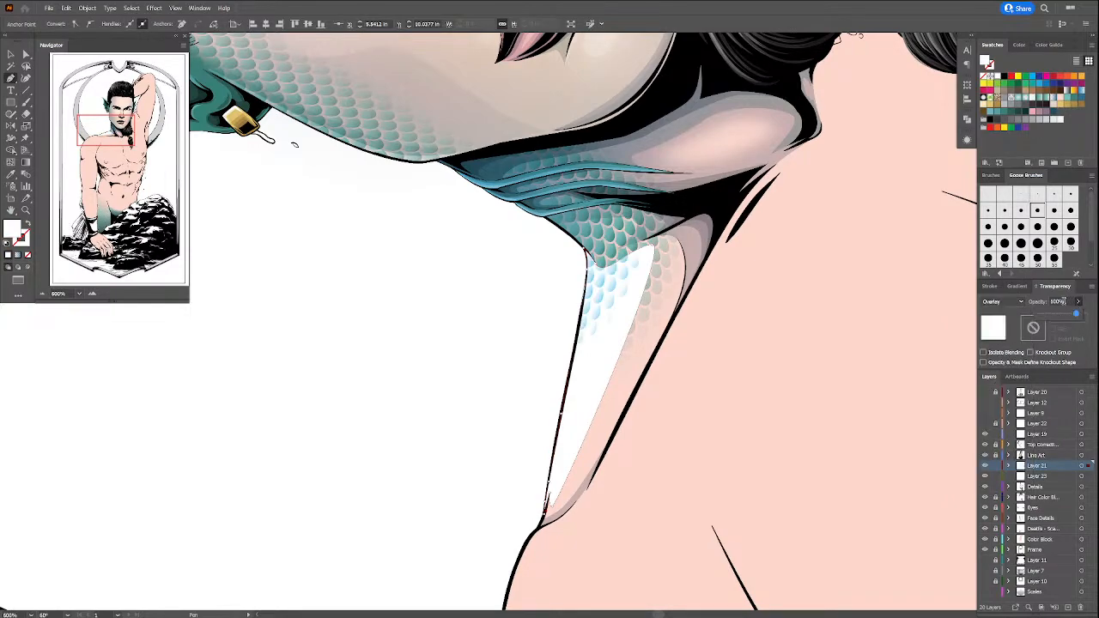
pyautogui.click(1046, 314)
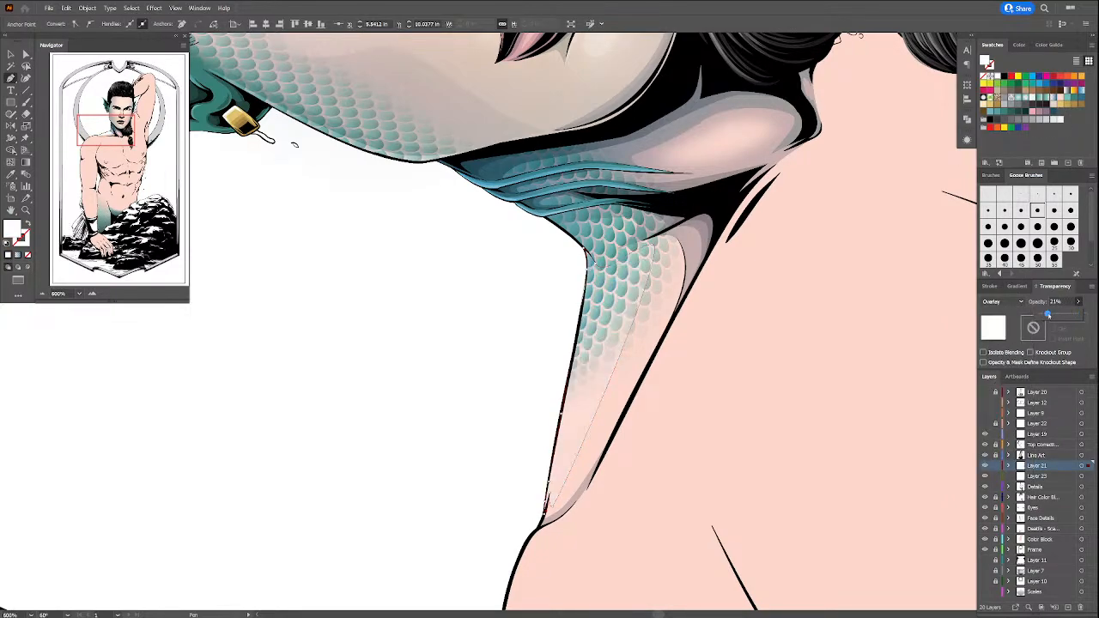
pyautogui.moveTo(1047, 314); pyautogui.dragTo(1051, 314)
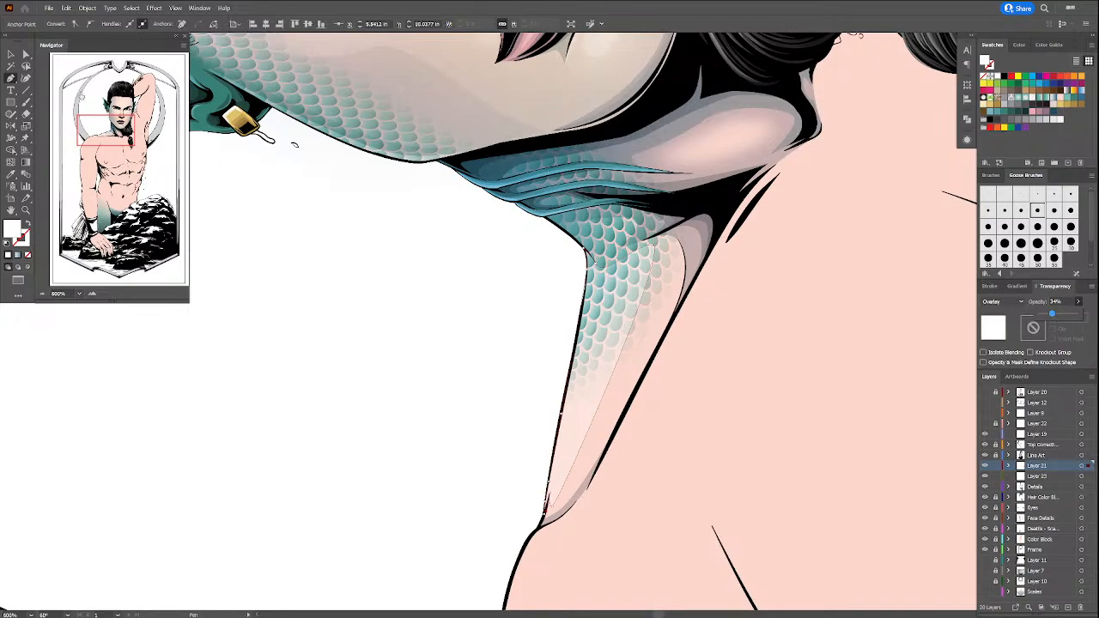
pyautogui.press('v')
pyautogui.click(391, 245)
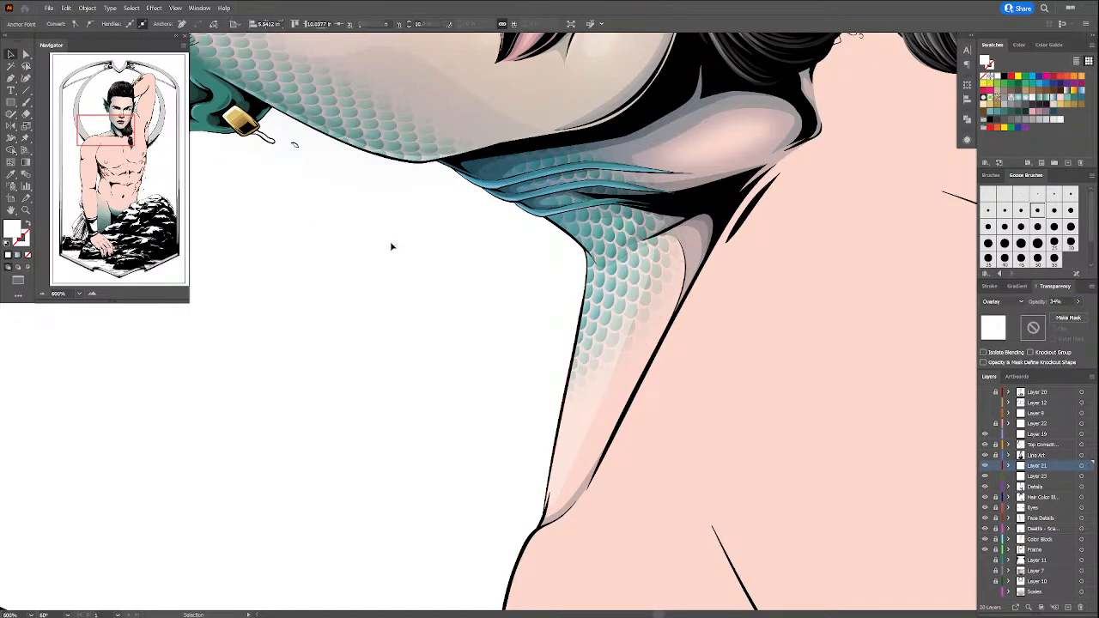
# Step: Draw a narrow Pen shape following the outer outline from the base of the neck down to the shoulder
pyautogui.press('p')
pyautogui.click(585, 293)
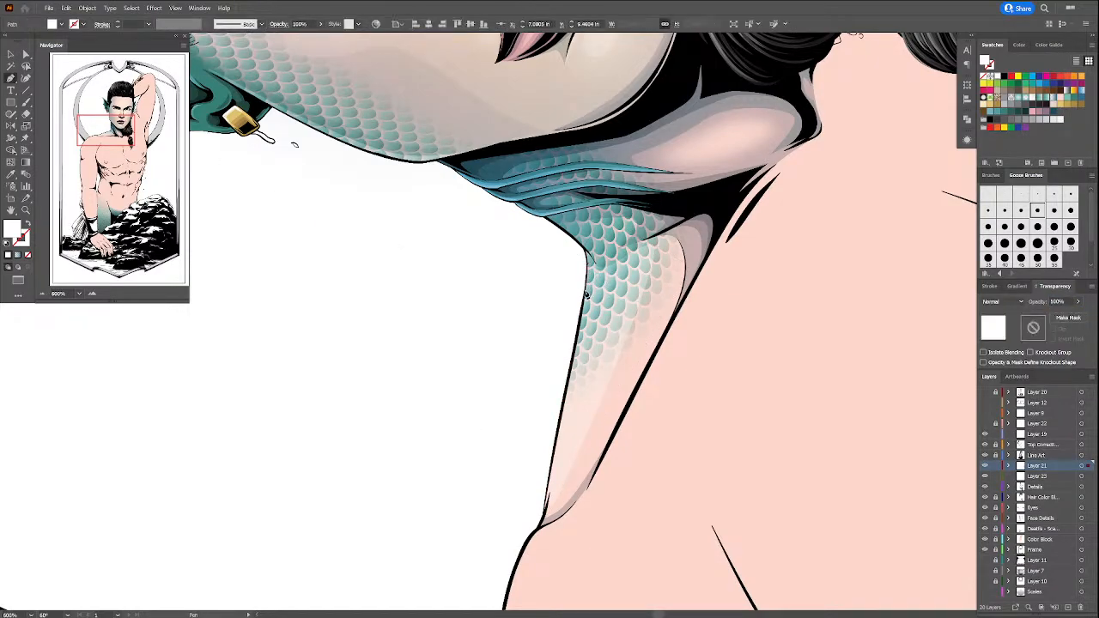
pyautogui.click(576, 337)
pyautogui.click(565, 392)
pyautogui.click(556, 440)
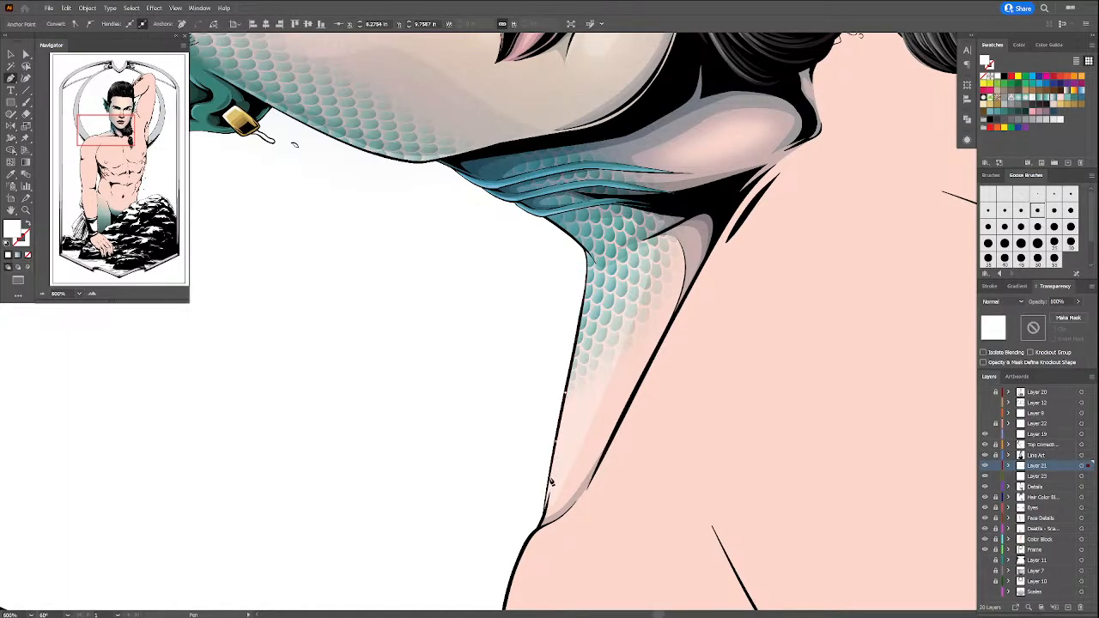
pyautogui.click(551, 482)
pyautogui.click(545, 511)
pyautogui.click(587, 255)
pyautogui.click(585, 249)
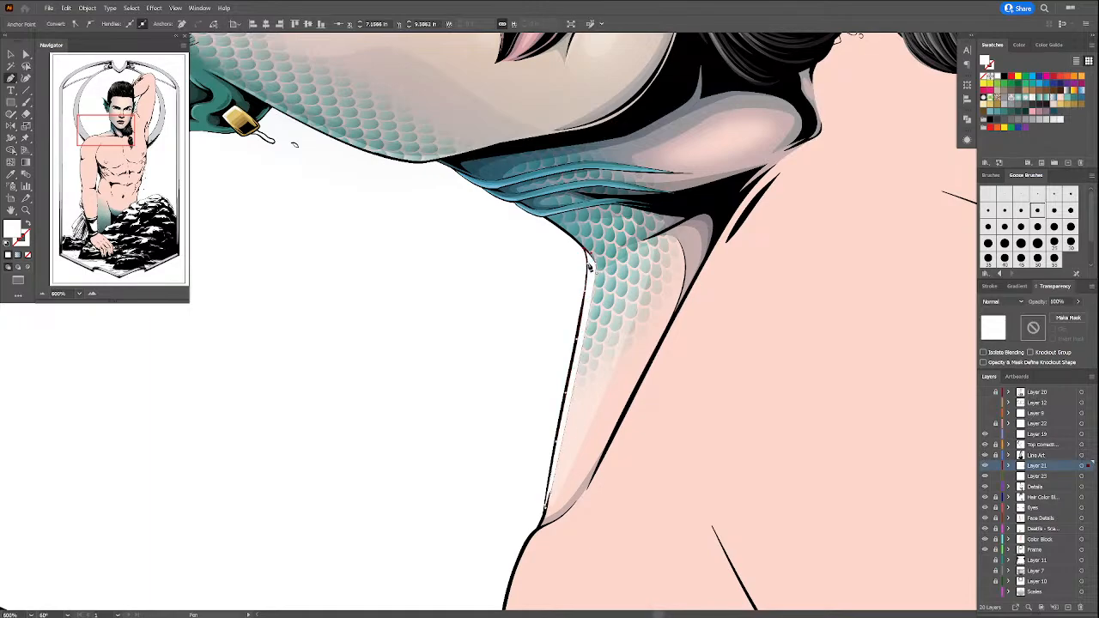
# Step: Apply the white 34% Overlay appearance sampled from the larger highlight to the narrow outline shape
pyautogui.press('i')
pyautogui.click(609, 357)
pyautogui.press('a')
pyautogui.click(519, 466)
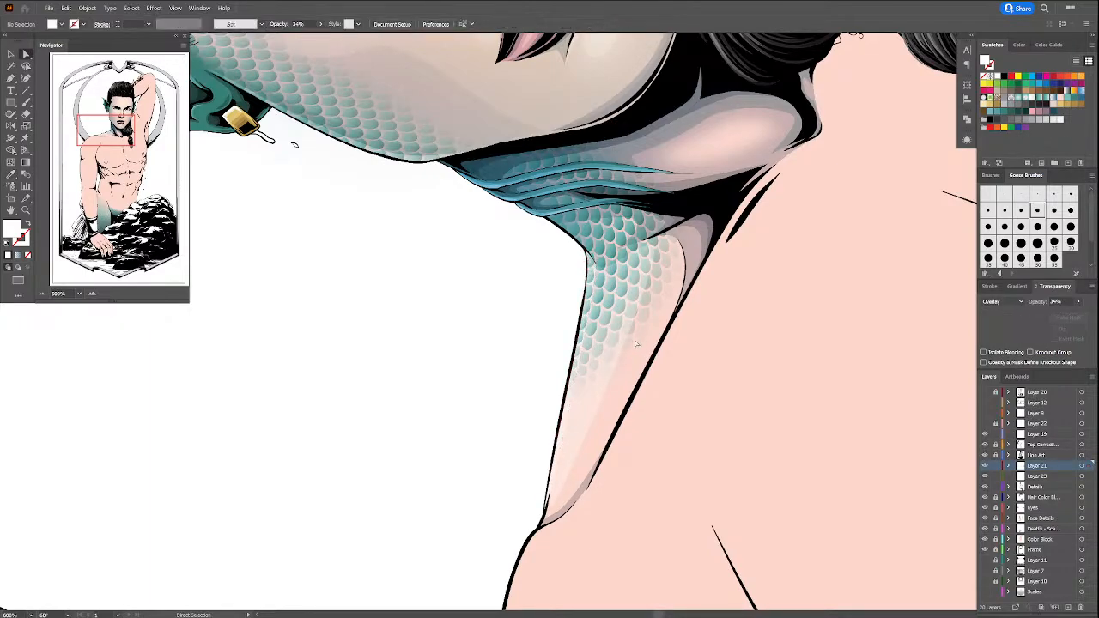
# Step: Reset the canvas rotation to 0° and inspect the highlights on the neck and shoulder slope up close
pyautogui.hotkey('ctrl', '0')
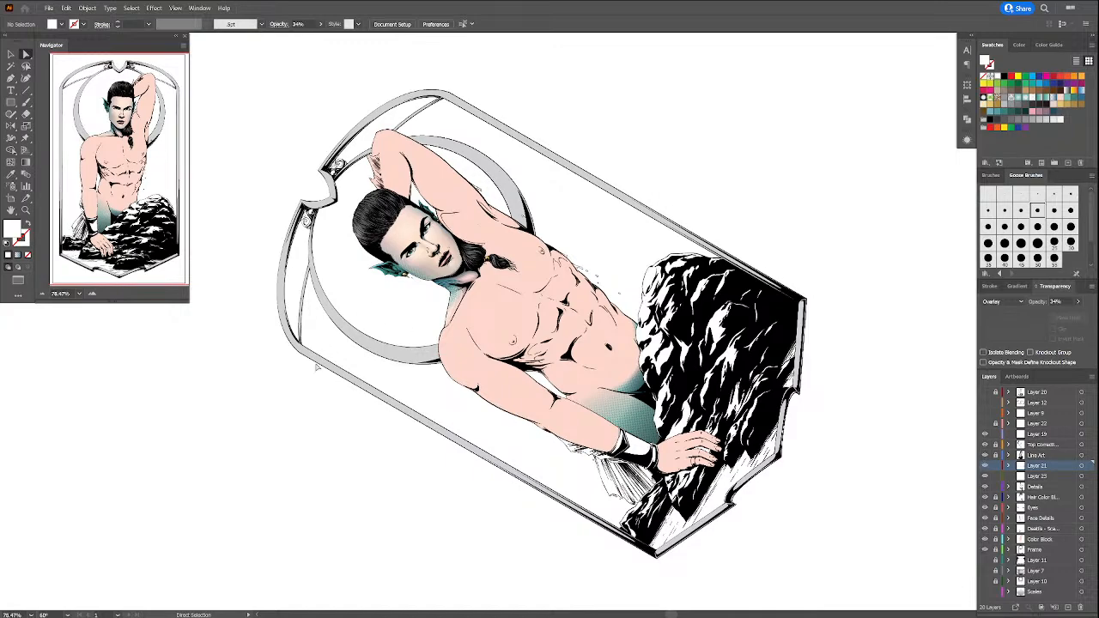
pyautogui.click(73, 615)
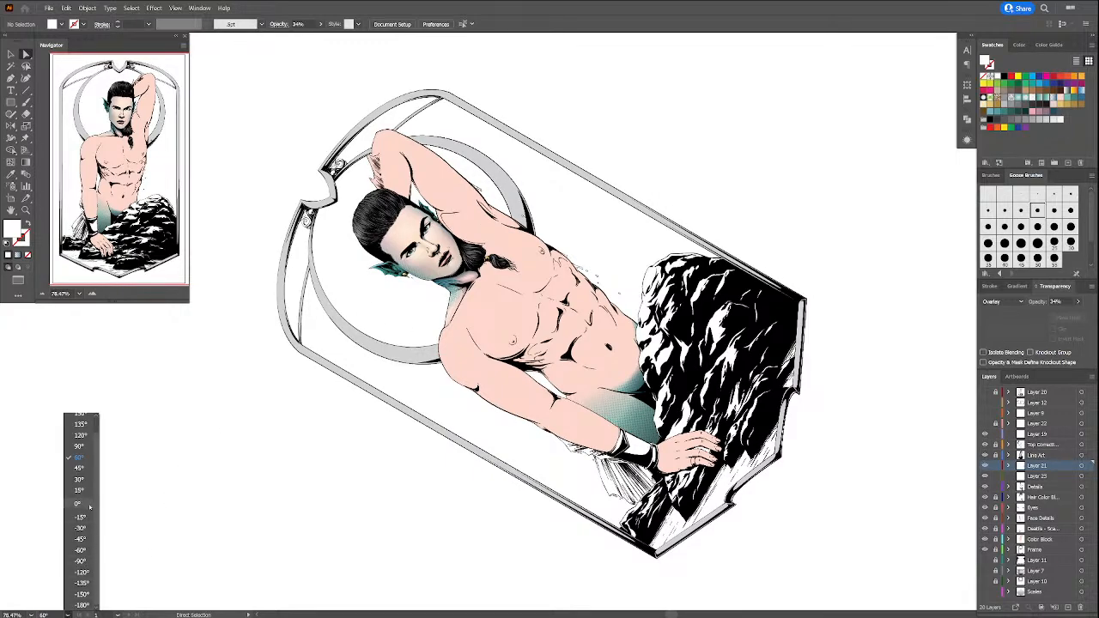
pyautogui.click(79, 539)
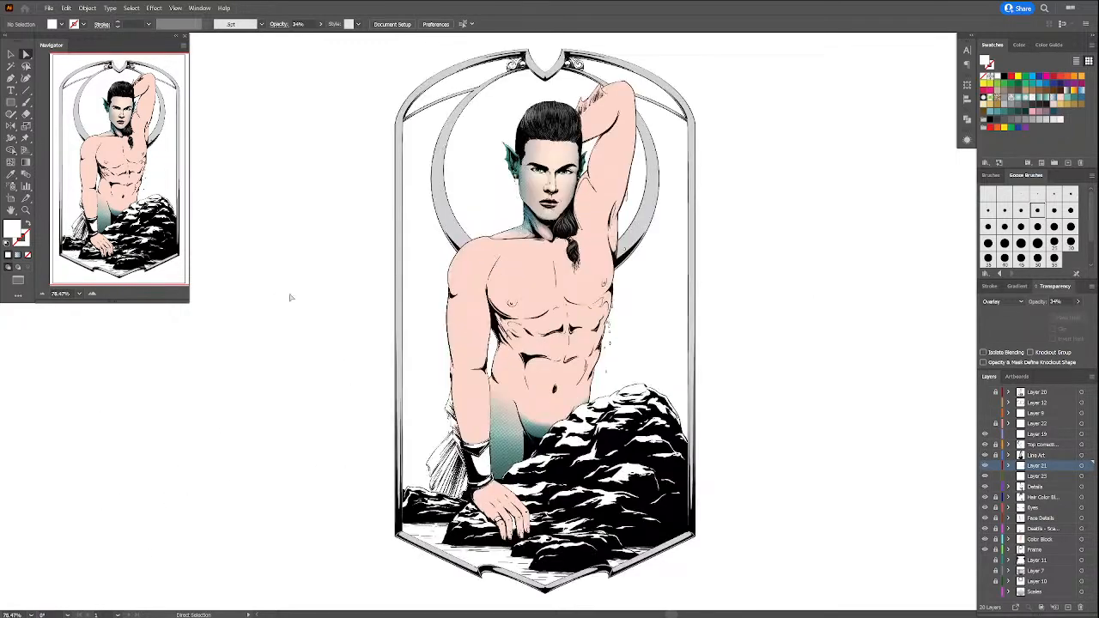
pyautogui.click(520, 235)
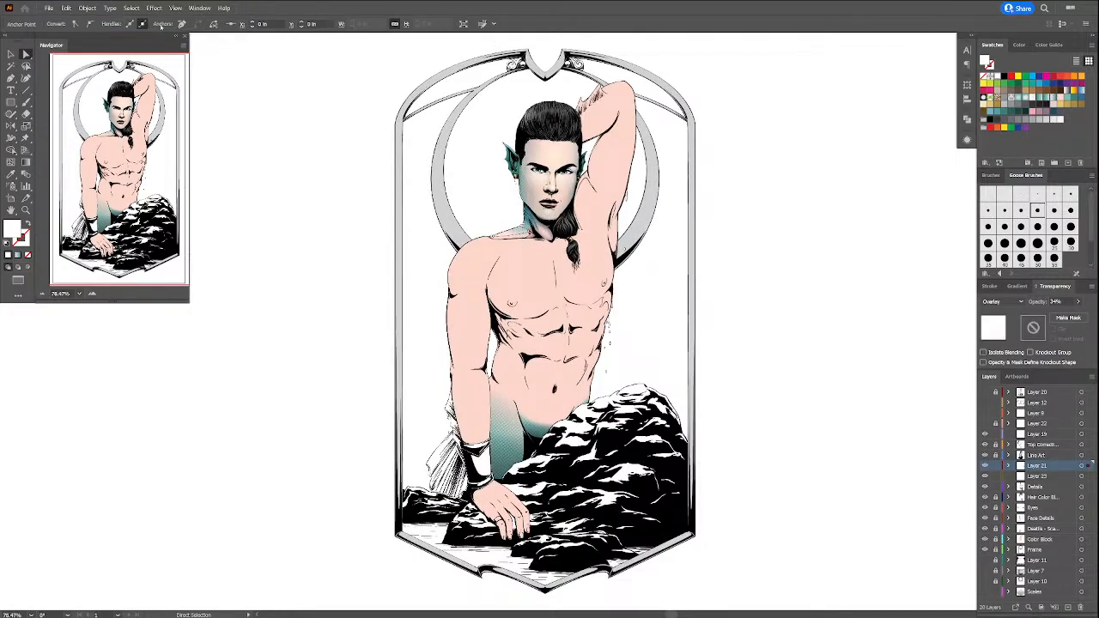
pyautogui.click(26, 209)
pyautogui.moveTo(372, 154); pyautogui.dragTo(593, 262)
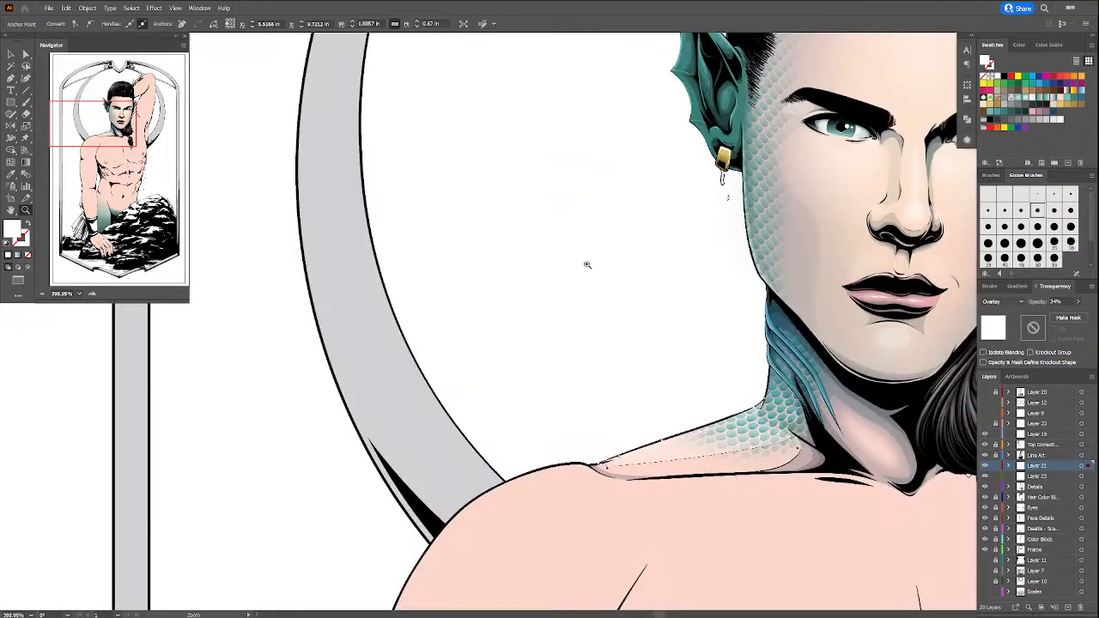
pyautogui.moveTo(657, 321); pyautogui.dragTo(510, 254)
pyautogui.press('a')
pyautogui.click(551, 325)
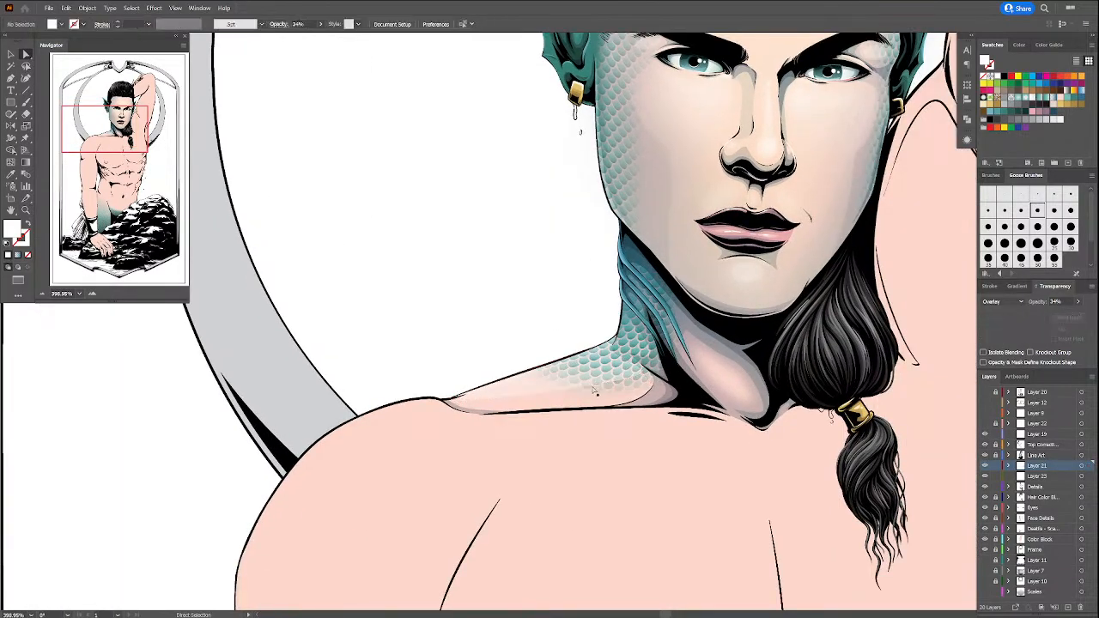
# Step: Apply a 14.24-pixel Gaussian Blur to the larger white Overlay highlight on the slope between neck and shoulder
pyautogui.click(591, 387)
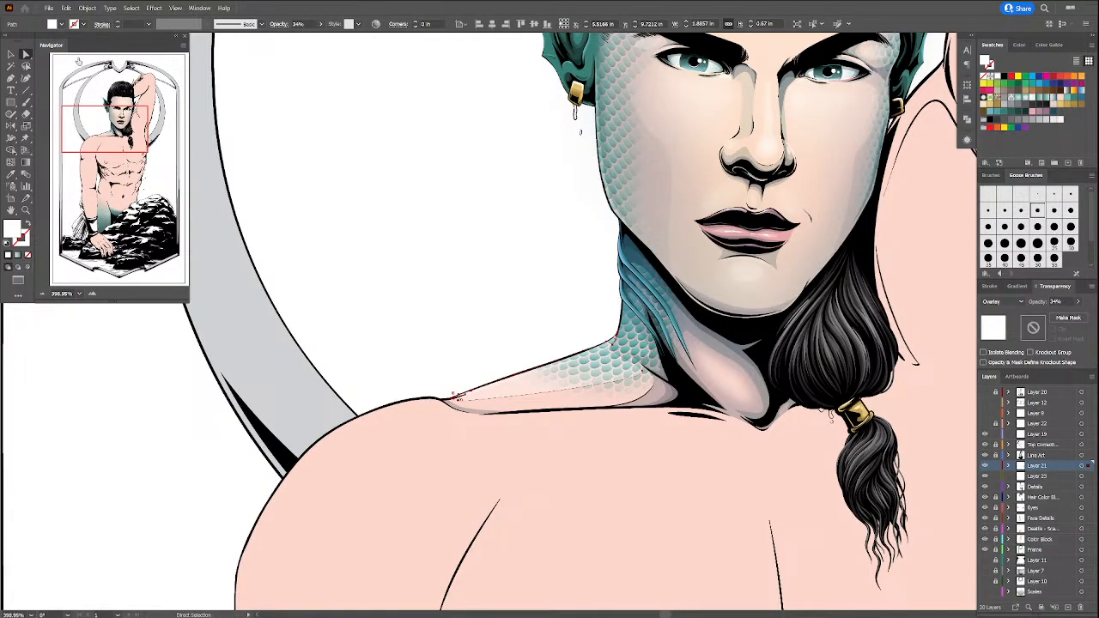
pyautogui.click(153, 8)
pyautogui.moveTo(195, 103)
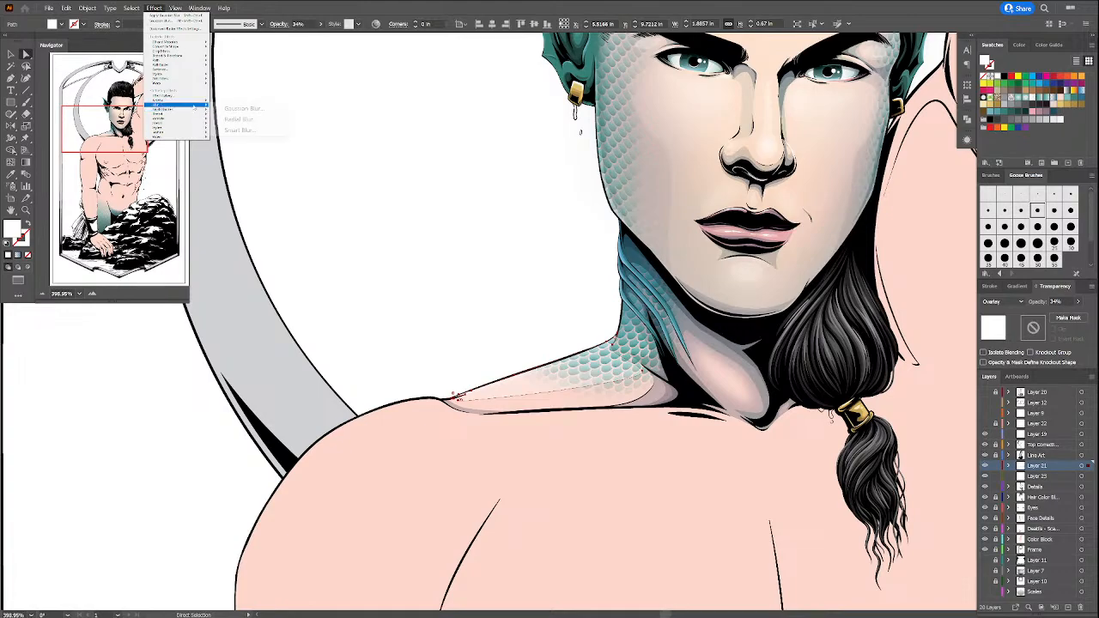
pyautogui.click(273, 109)
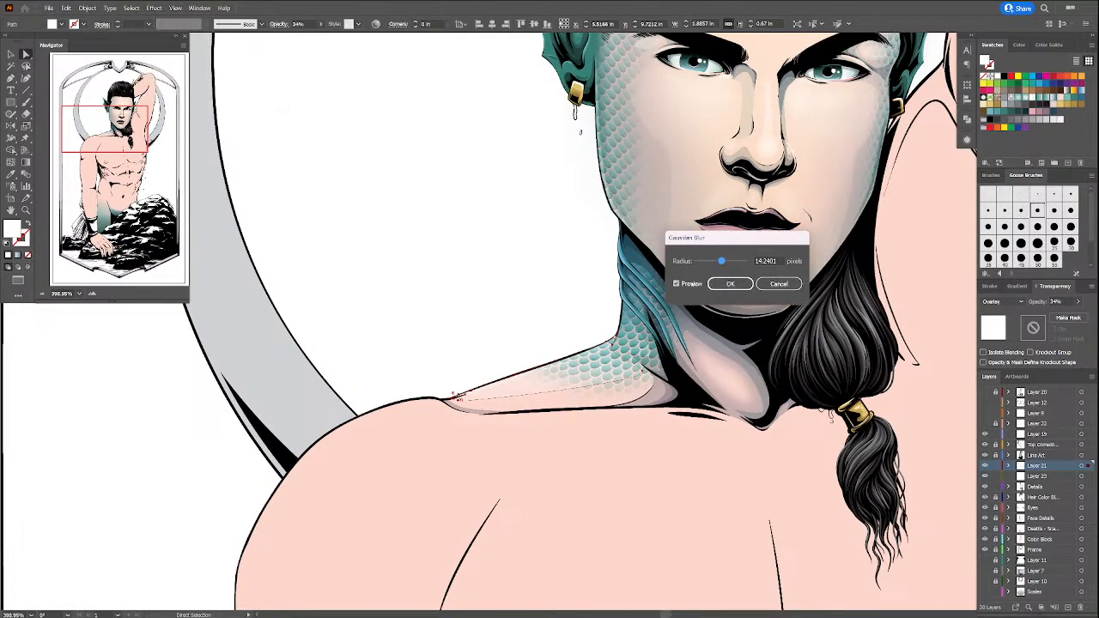
pyautogui.click(730, 283)
# Step: Shift the blurred highlight up towards the shoulder outline, adjust its anchor points and erase the tip at the base of the neck
pyautogui.press('v')
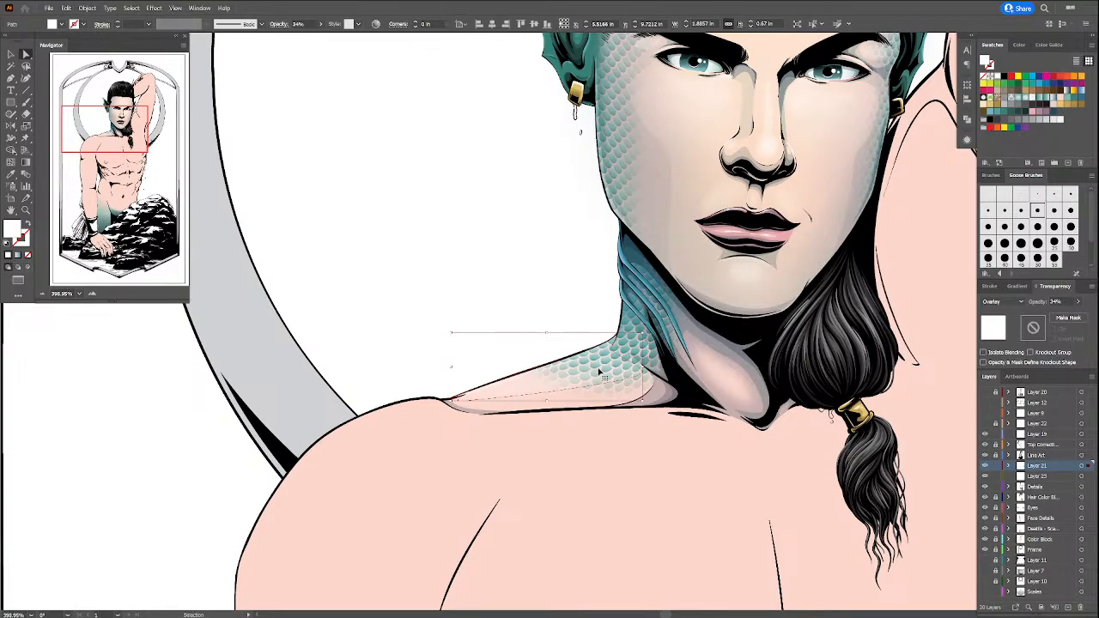
pyautogui.press('a')
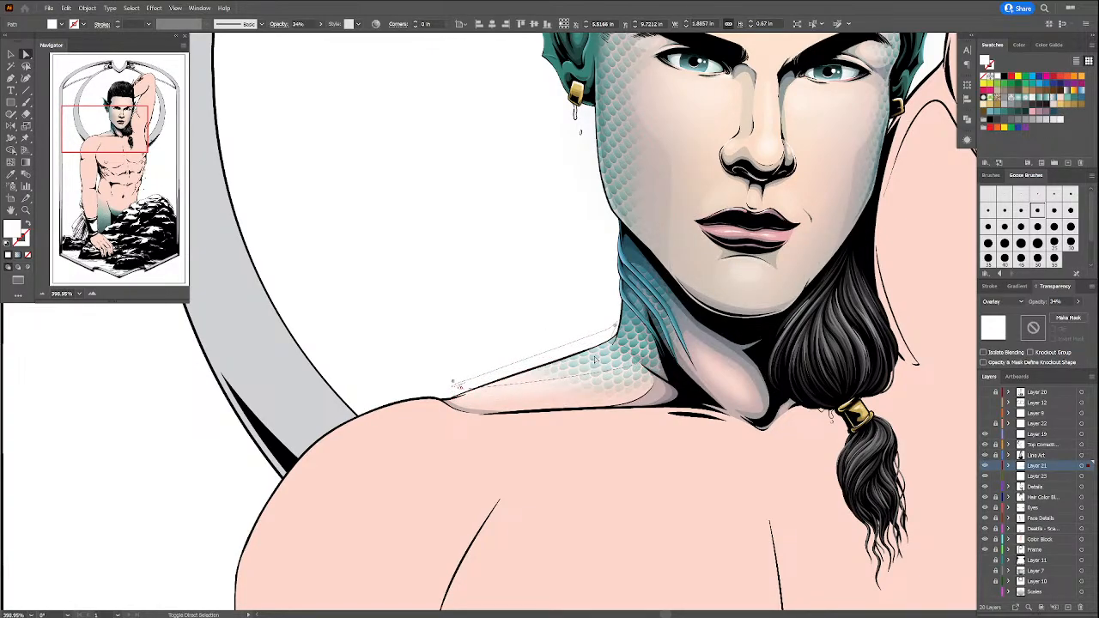
pyautogui.moveTo(594, 356); pyautogui.dragTo(718, 302)
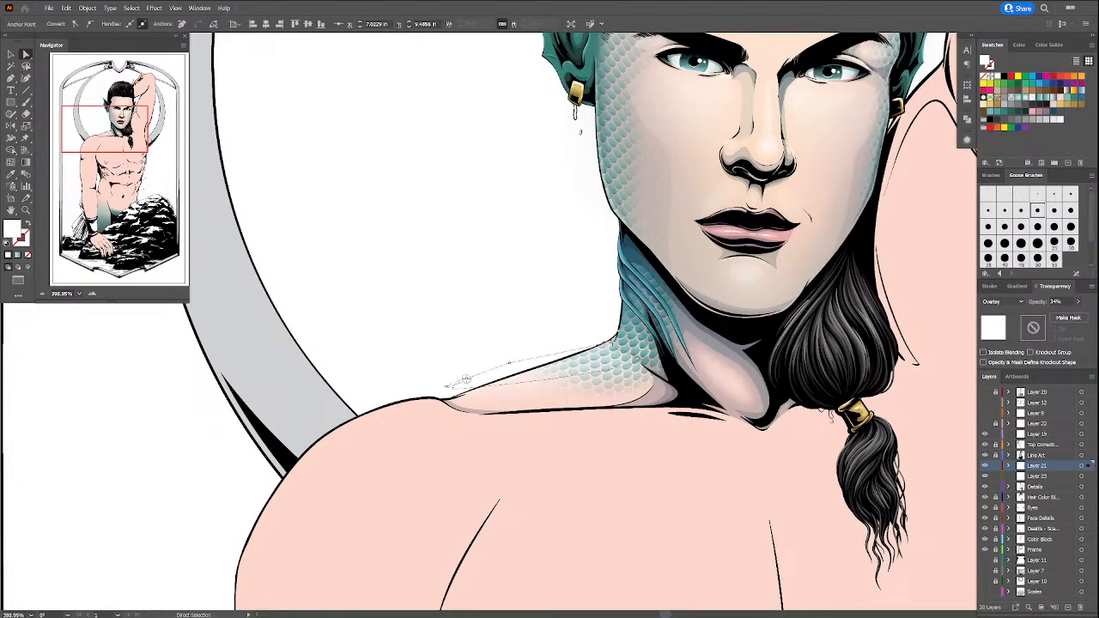
pyautogui.click(25, 114)
pyautogui.moveTo(607, 343); pyautogui.dragTo(605, 347)
pyautogui.press('a')
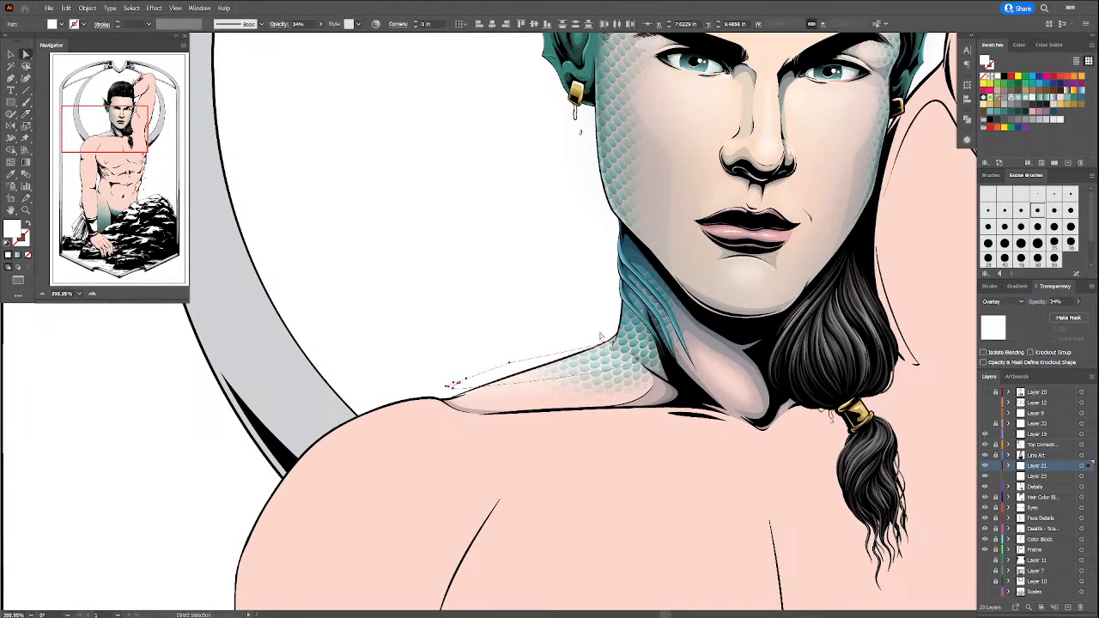
pyautogui.click(539, 345)
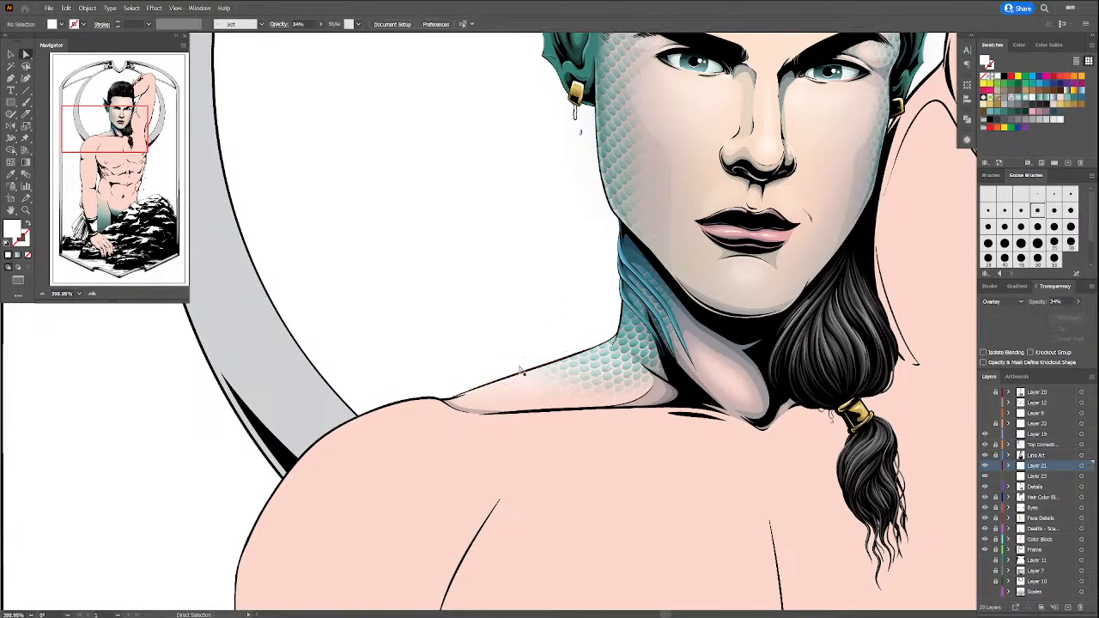
pyautogui.click(531, 368)
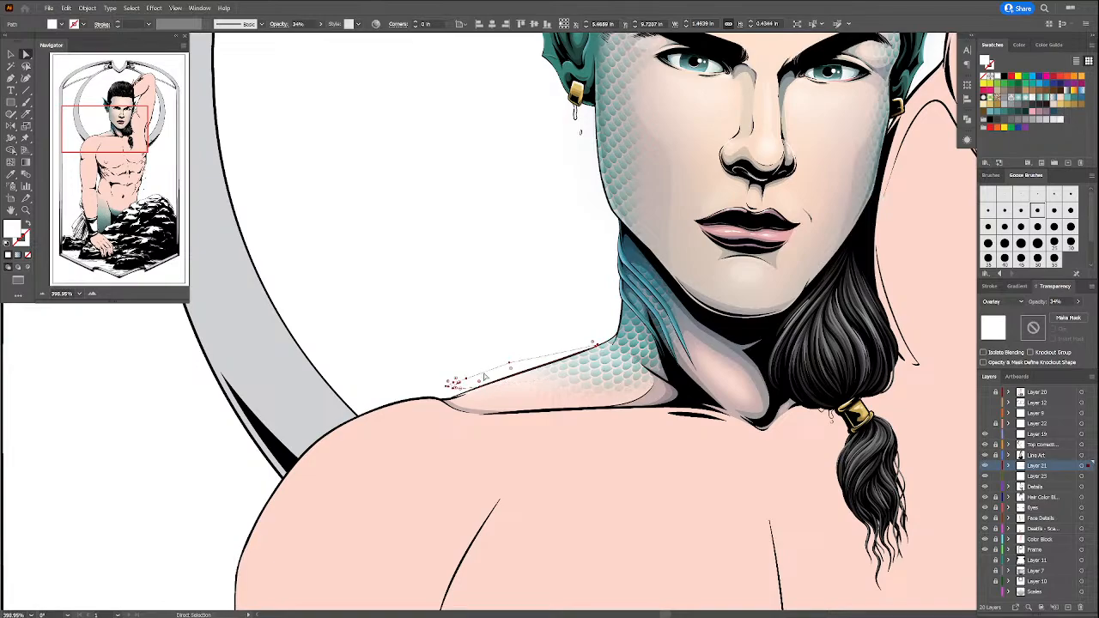
pyautogui.hotkey('ctrl', 'shift', 'a')
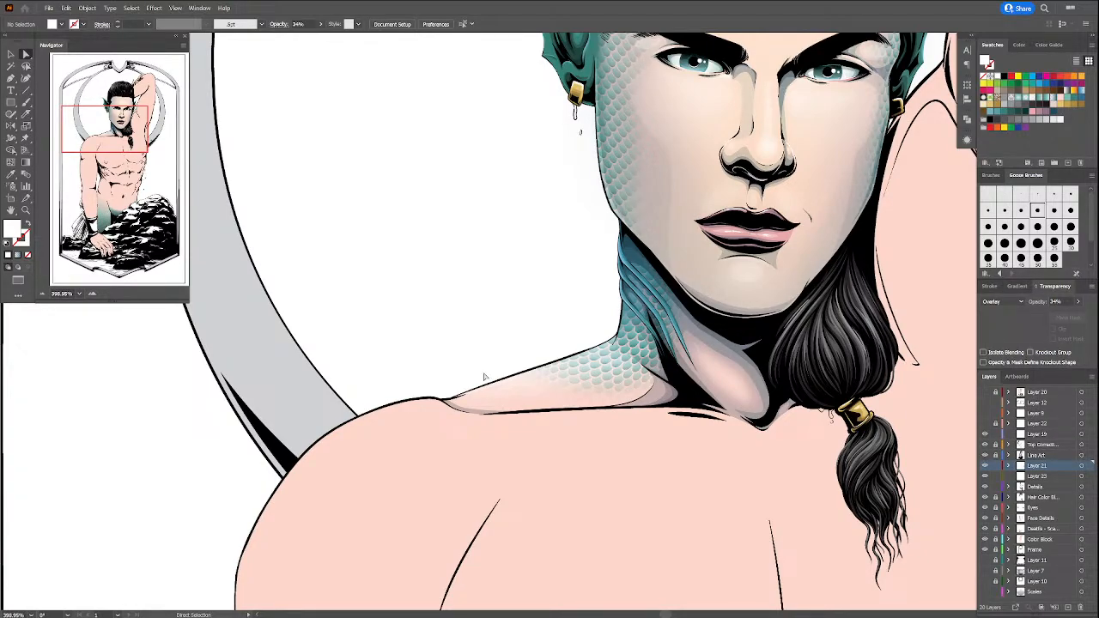
# Step: With the canvas rotated to 45°, draw a thin closed Pen shape along the outer outline from the neck base to the shoulder
pyautogui.click(67, 615)
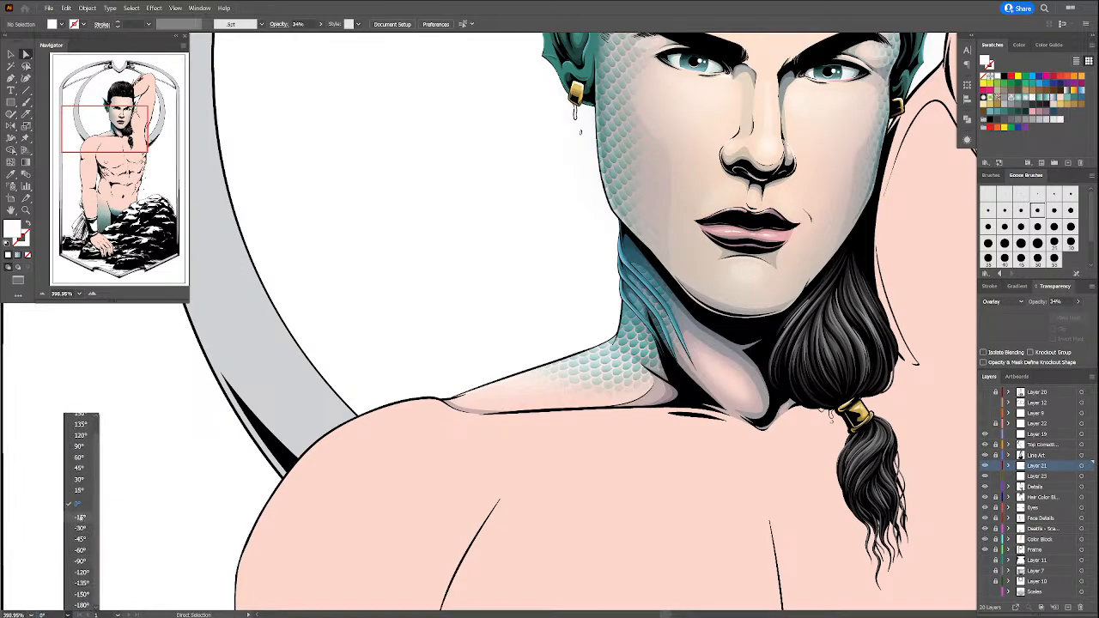
pyautogui.click(78, 467)
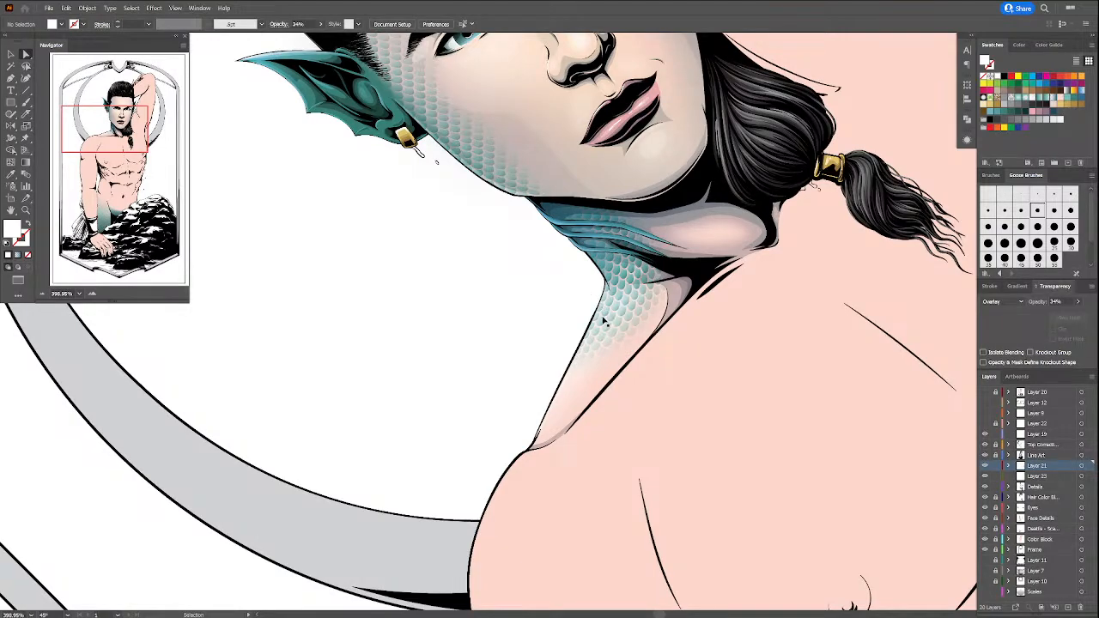
pyautogui.press('p')
pyautogui.click(606, 285)
pyautogui.click(577, 378)
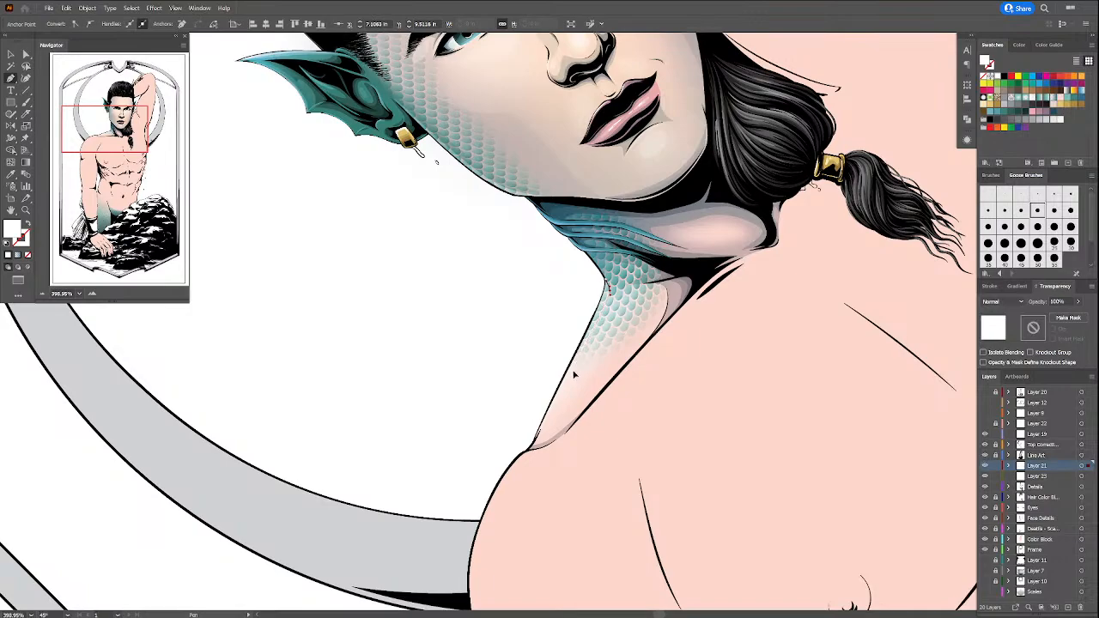
pyautogui.click(541, 434)
pyautogui.click(534, 442)
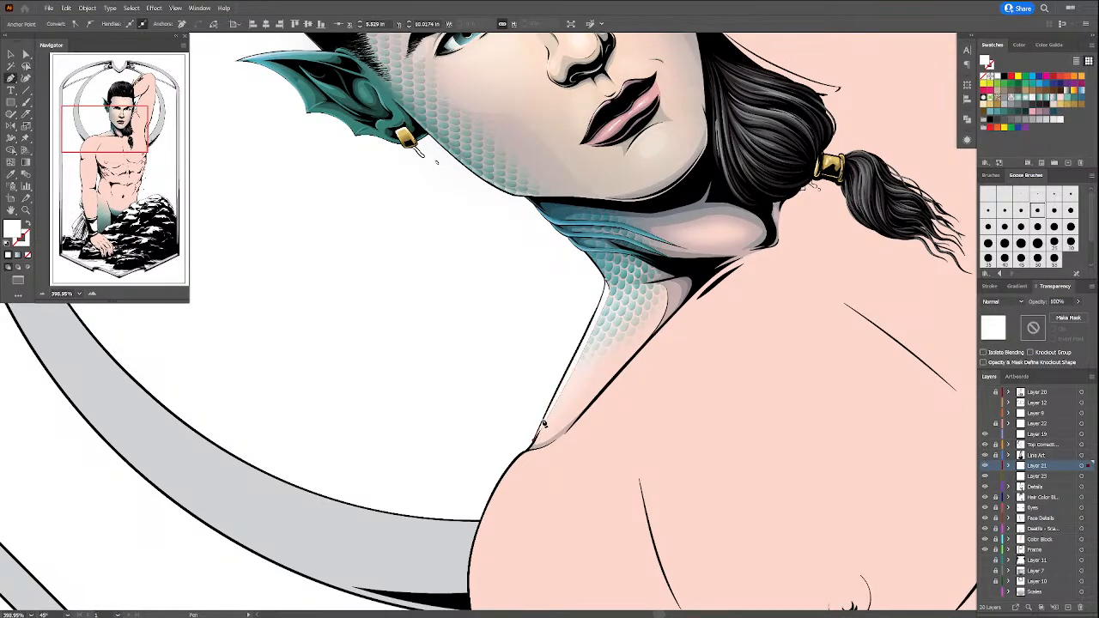
pyautogui.click(542, 420)
pyautogui.click(564, 374)
pyautogui.click(592, 318)
pyautogui.click(604, 291)
pyautogui.click(605, 282)
pyautogui.press('a')
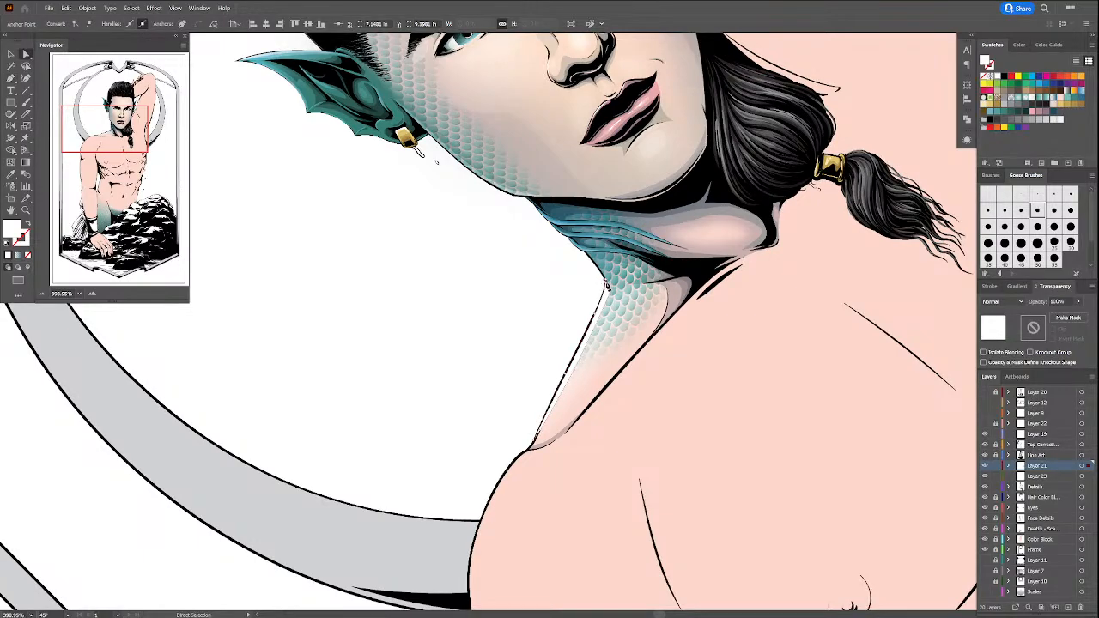
# Step: Give the thin white outline shape Overlay blending at 45% opacity
pyautogui.click(1001, 302)
pyautogui.click(1017, 337)
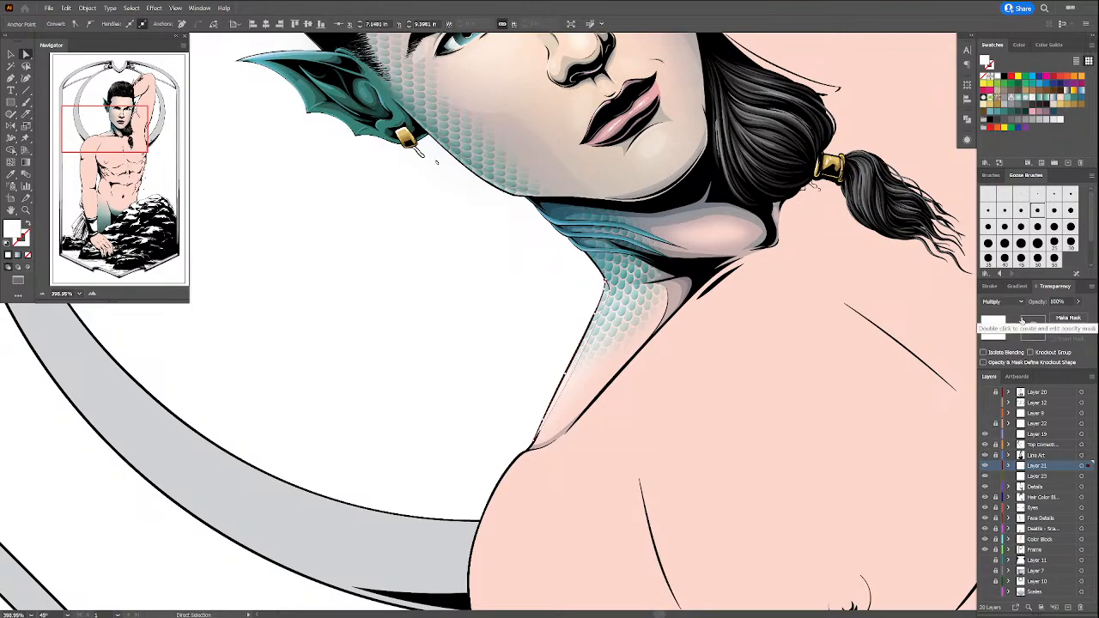
pyautogui.click(1078, 301)
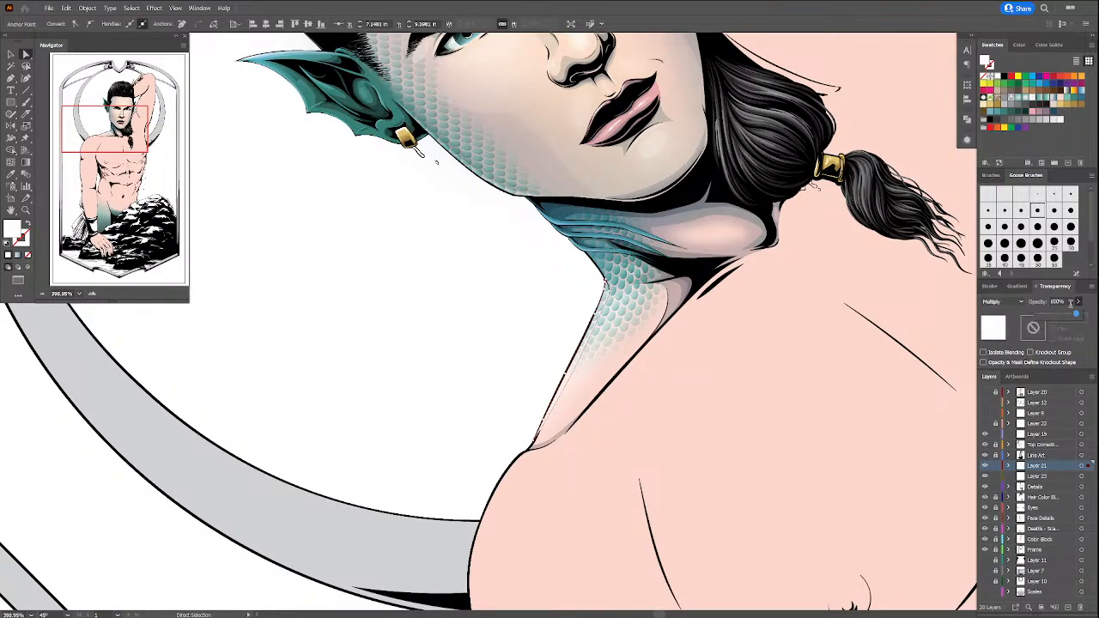
pyautogui.moveTo(1076, 314); pyautogui.dragTo(1056, 314)
pyautogui.click(1019, 303)
pyautogui.click(1011, 398)
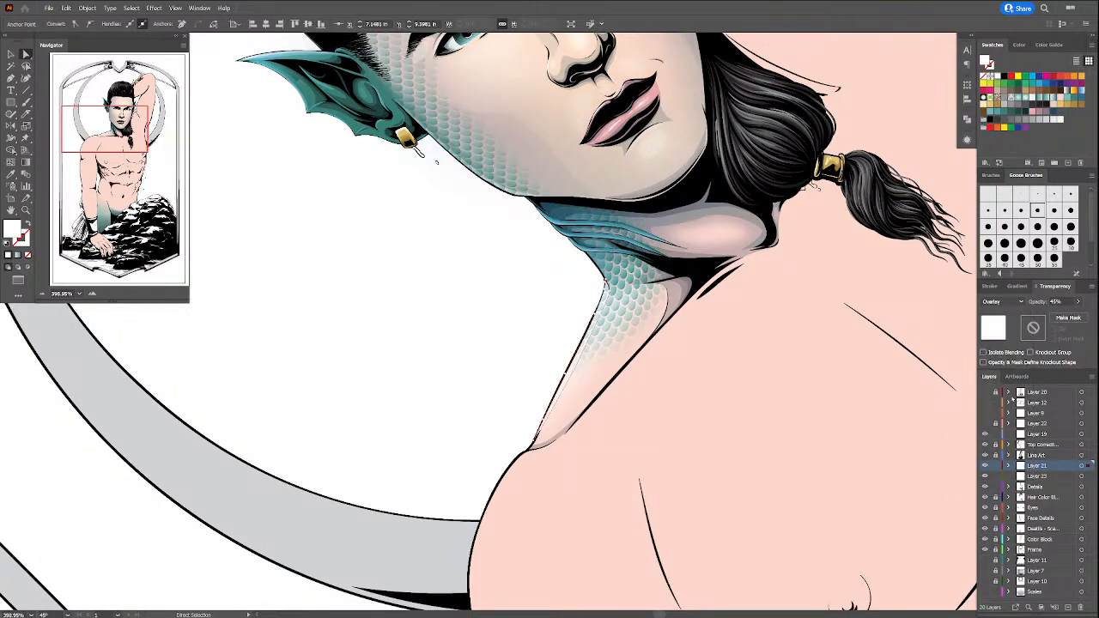
pyautogui.press('v')
pyautogui.click(444, 306)
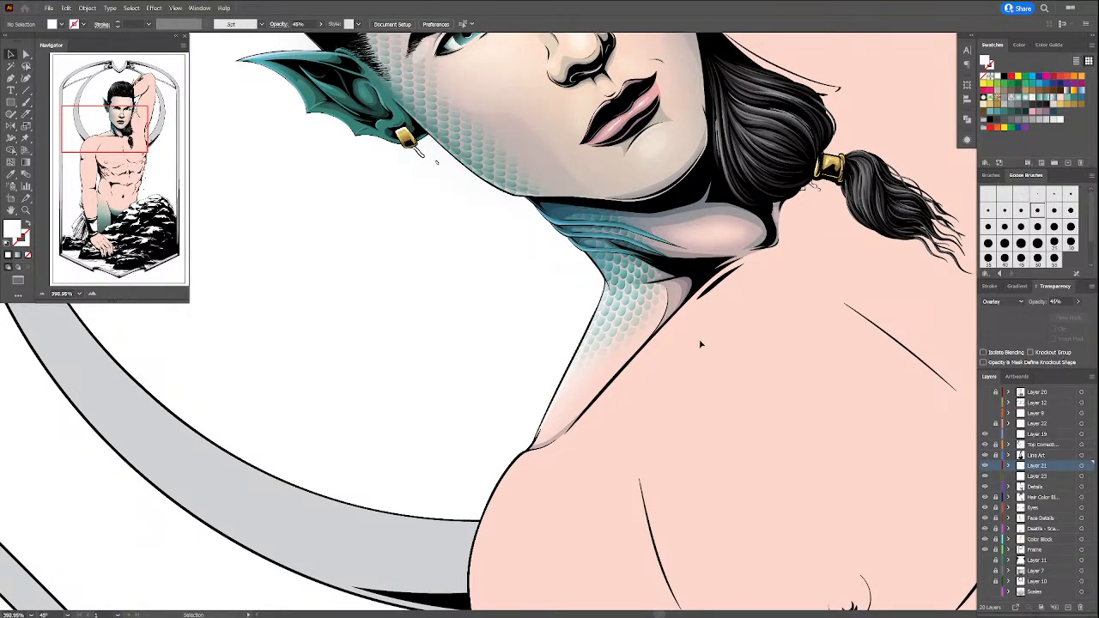
# Step: Draw a slim, tapering Pen shape just below the collarbone line, reaching up to the base of the throat
pyautogui.press('p')
pyautogui.click(659, 346)
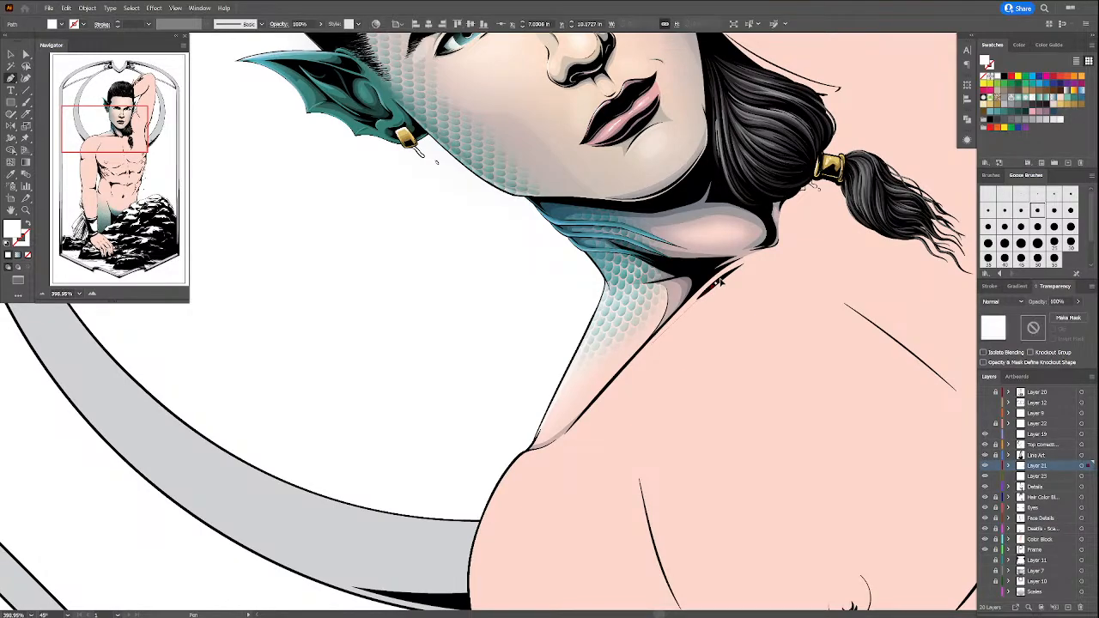
pyautogui.moveTo(719, 282); pyautogui.dragTo(725, 277)
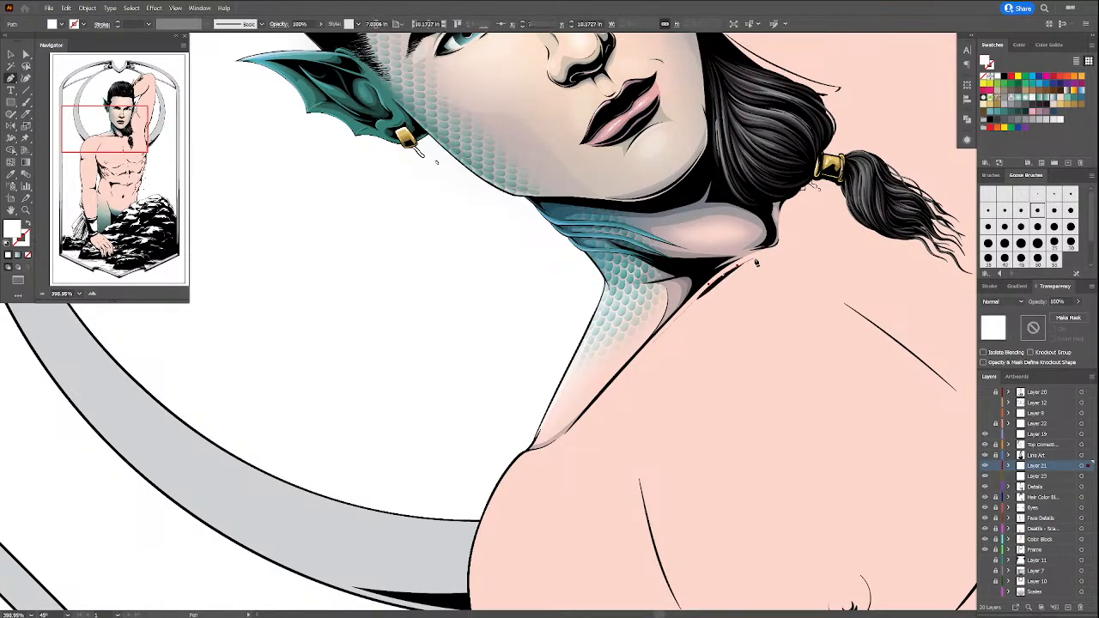
pyautogui.click(757, 262)
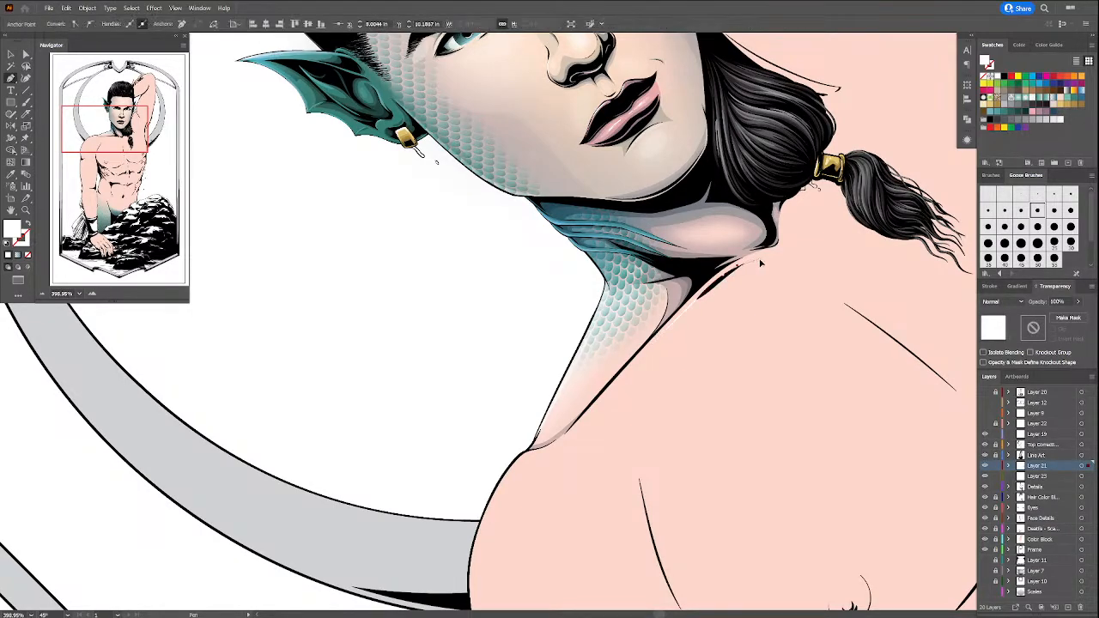
pyautogui.click(654, 348)
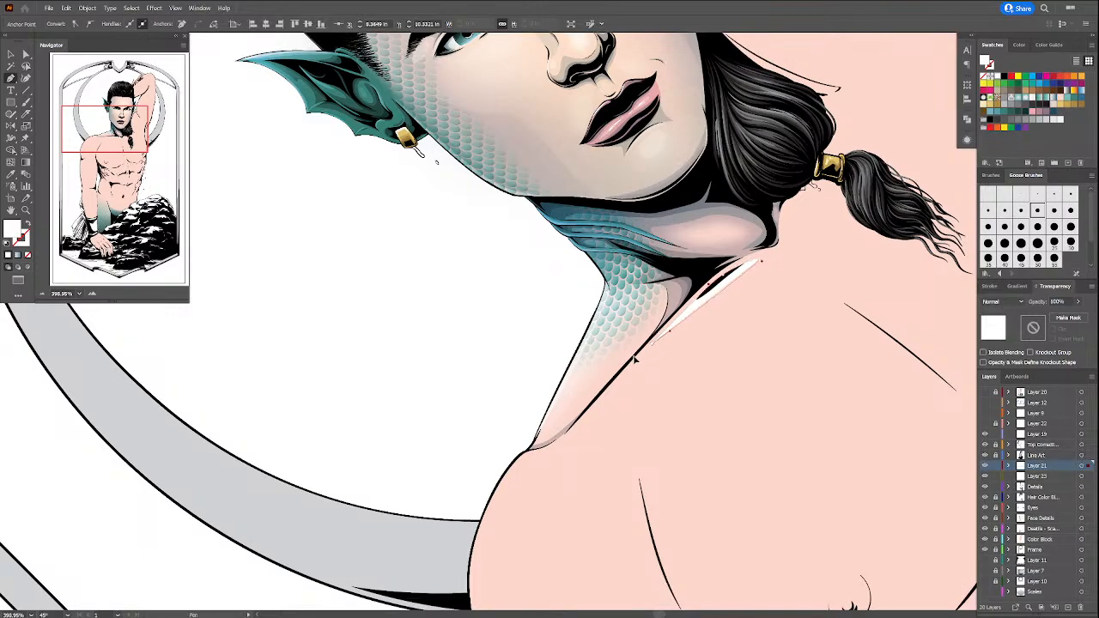
# Step: Turn the slim collarbone shape into a shadow with teal fill, Multiply blending and 22% opacity
pyautogui.click(1076, 101)
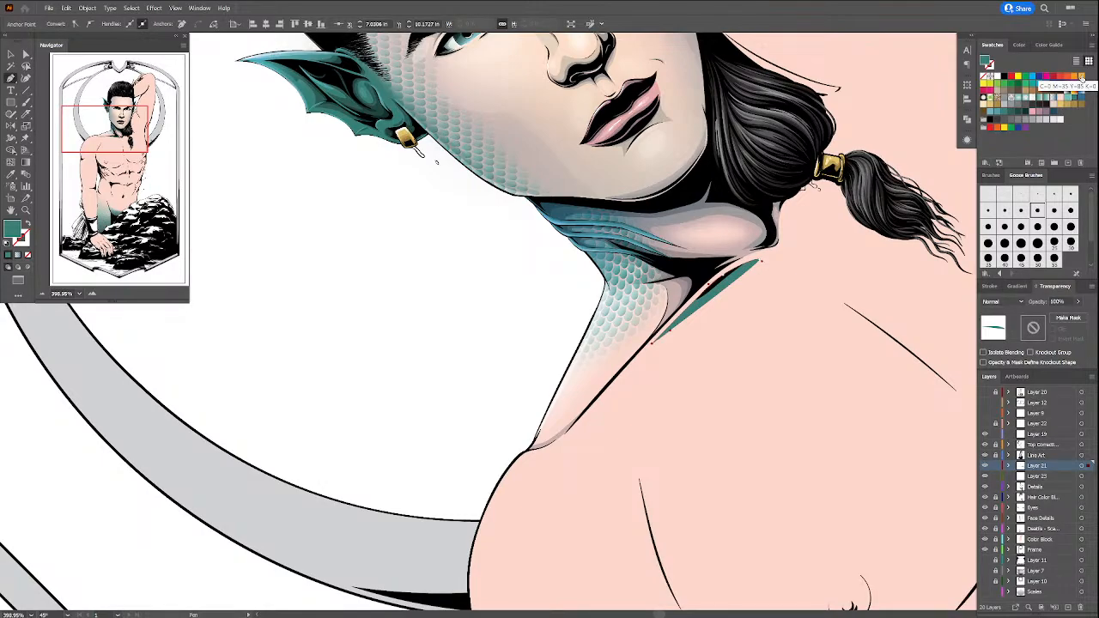
pyautogui.click(1003, 301)
pyautogui.click(997, 328)
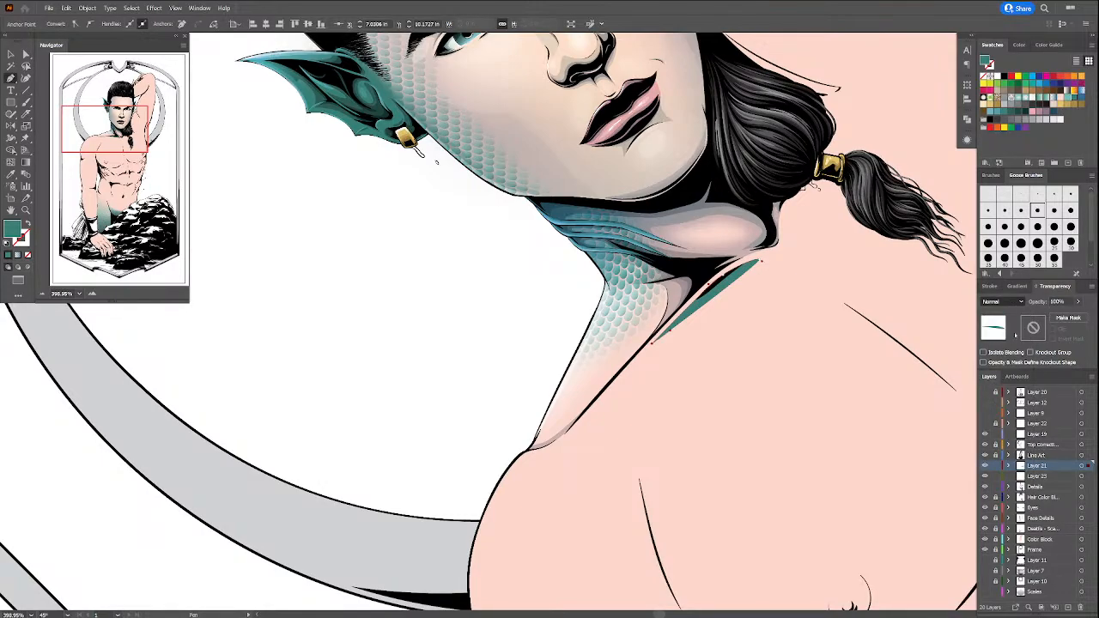
pyautogui.click(1078, 301)
pyautogui.moveTo(1081, 315); pyautogui.dragTo(1048, 337)
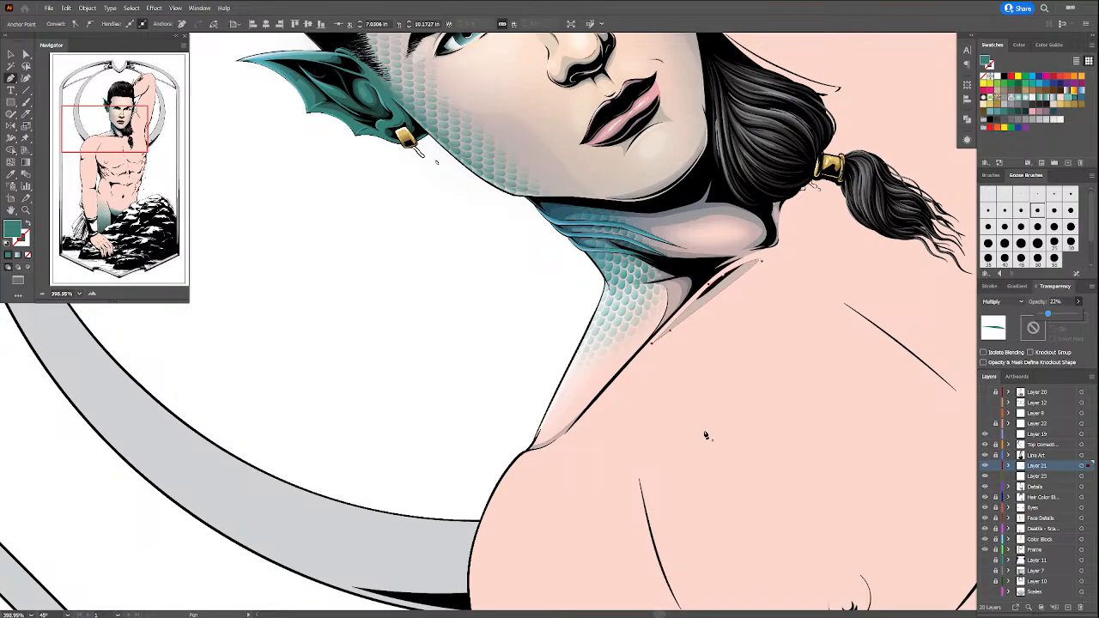
pyautogui.click(583, 414)
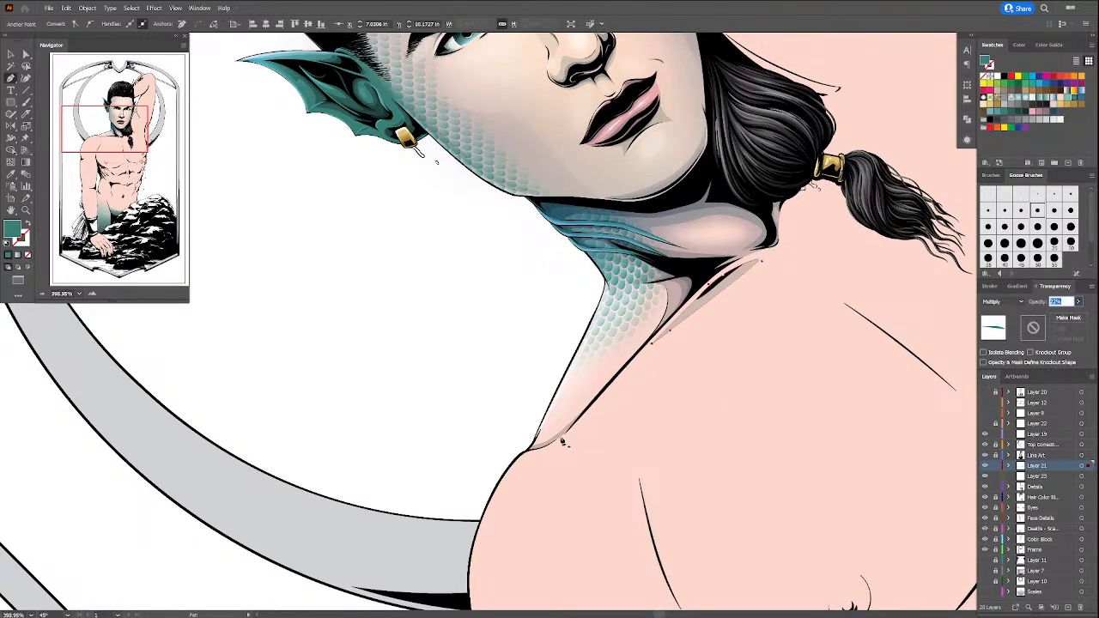
# Step: Draw a thin closed Pen shape along the lower edge of the collarbone line, from the shoulder to the throat
pyautogui.click(566, 431)
pyautogui.click(636, 360)
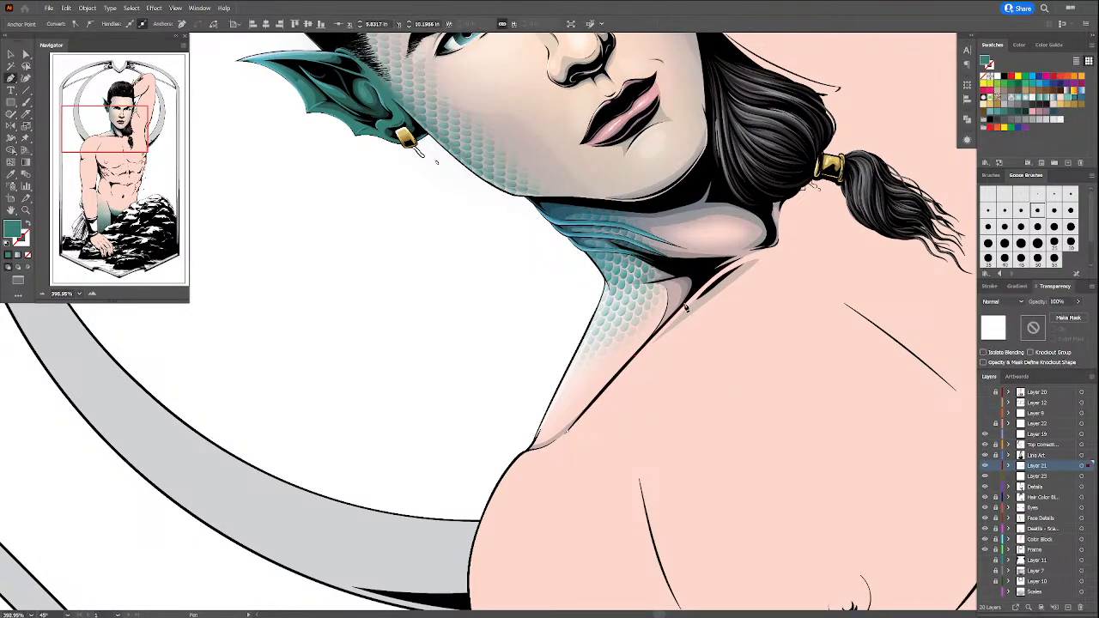
pyautogui.click(729, 277)
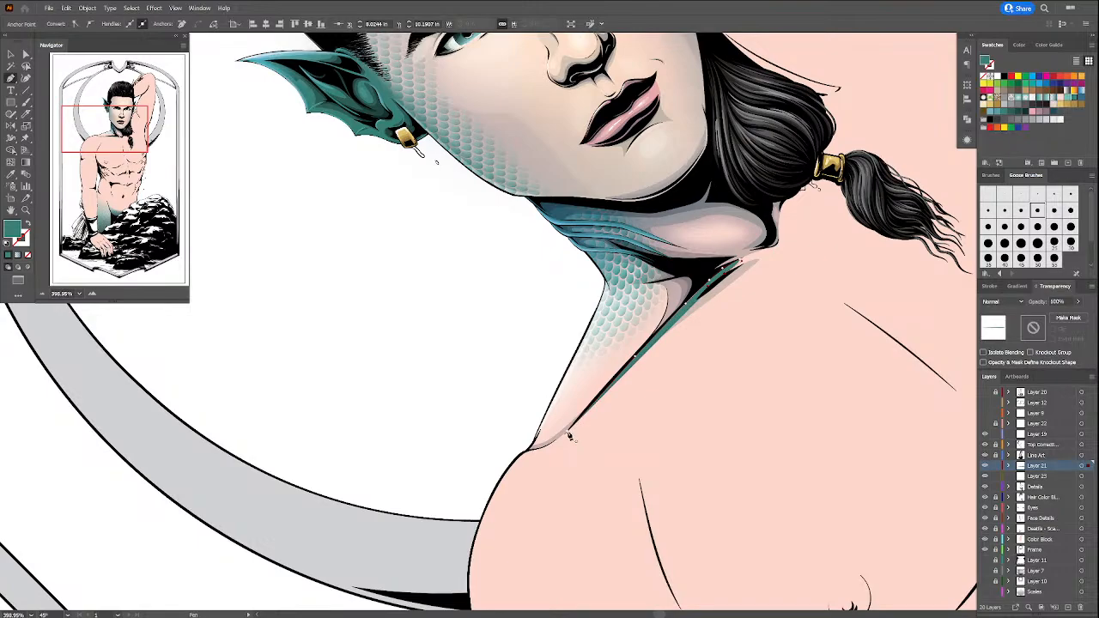
pyautogui.click(568, 432)
# Step: Turn the thin collarbone shape into a highlight with white fill, Overlay blending and 54% opacity, and deselect it
pyautogui.click(1017, 305)
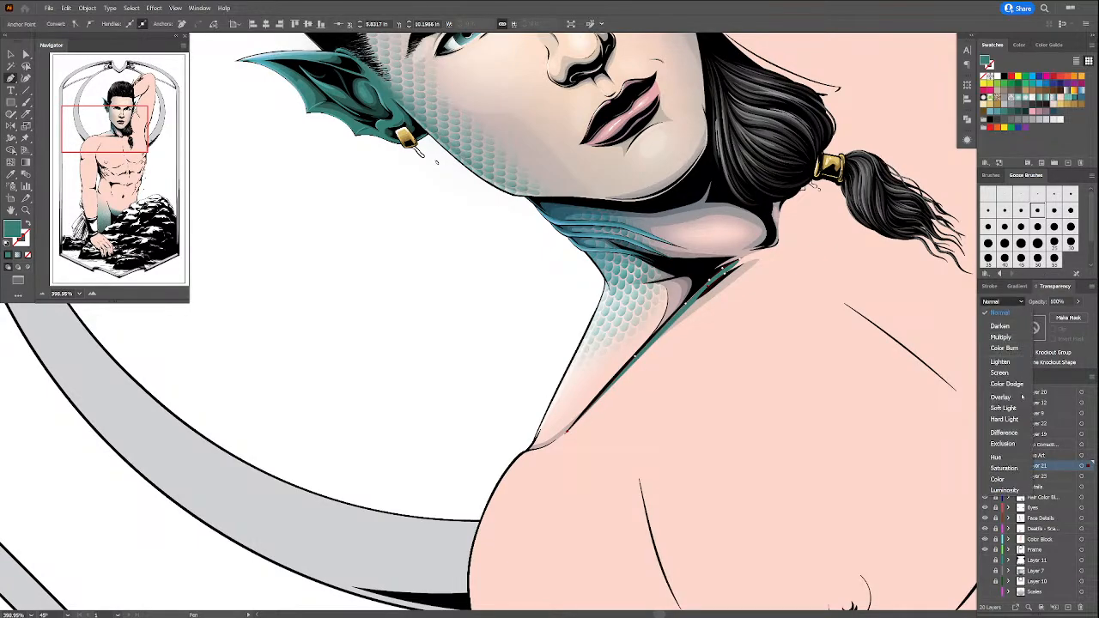
pyautogui.click(1000, 398)
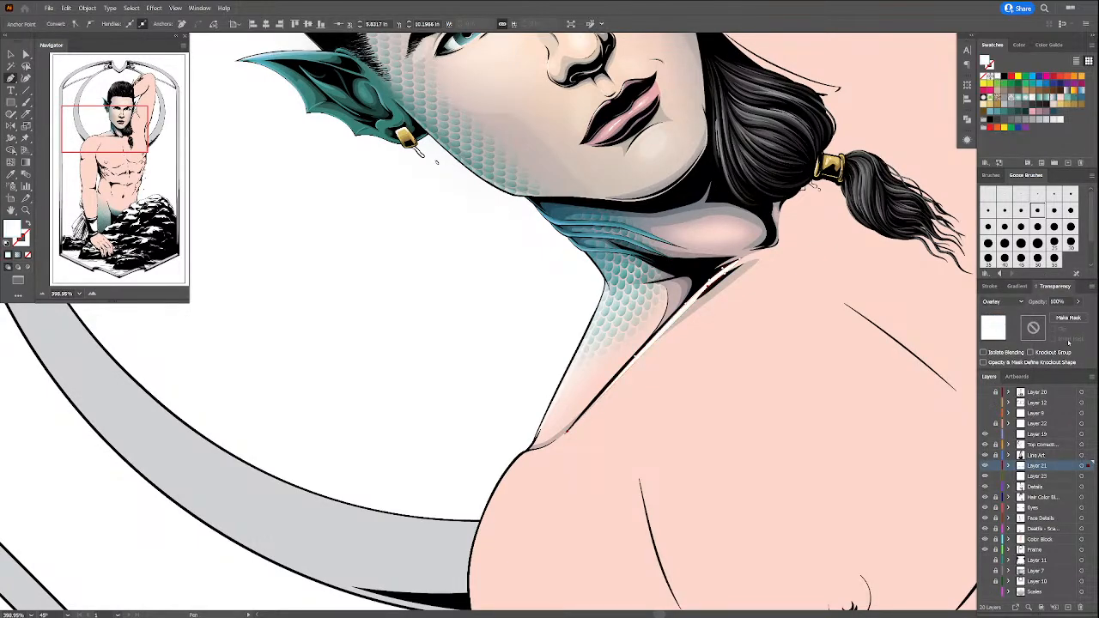
pyautogui.click(1078, 301)
pyautogui.moveTo(1082, 315); pyautogui.dragTo(1060, 315)
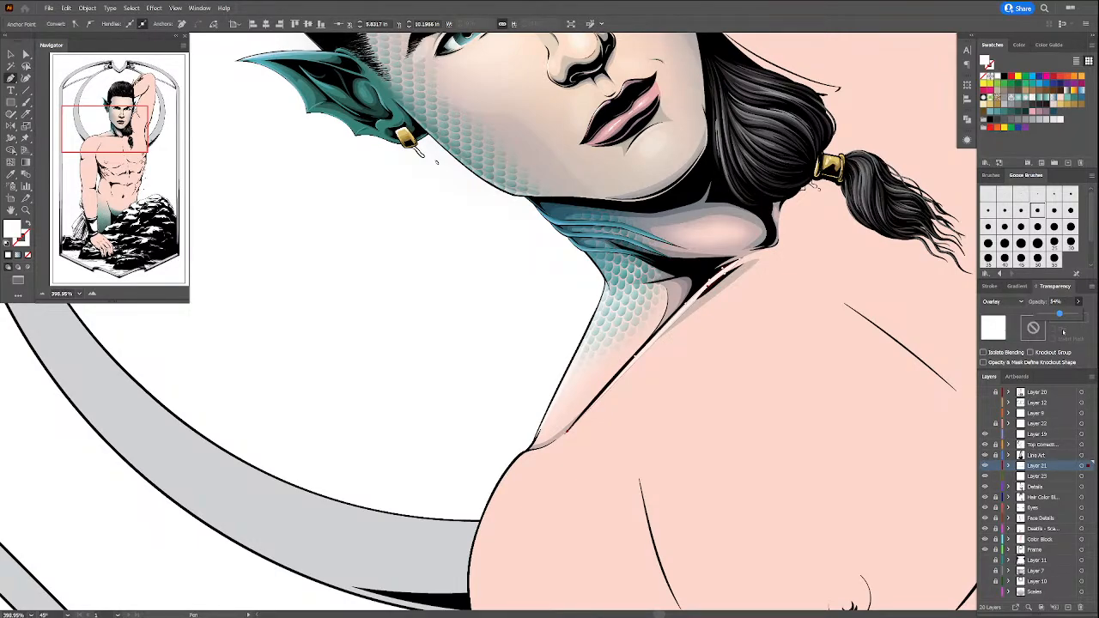
pyautogui.click(10, 53)
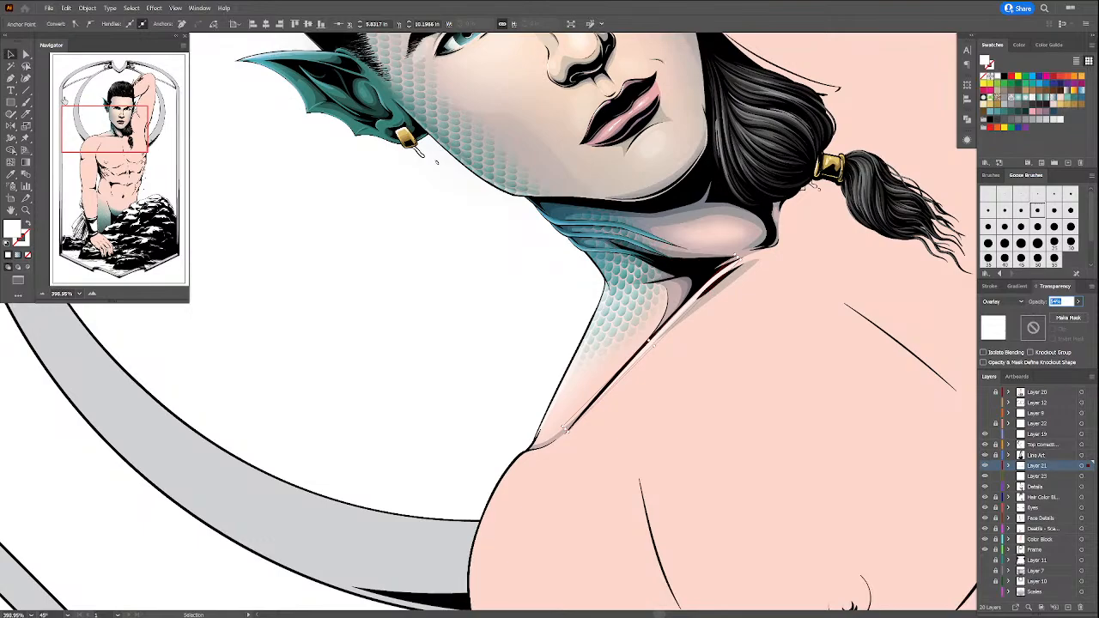
pyautogui.click(387, 356)
# Step: Draw a slim closed Pen shape along the armpit crease, tapering above the line and widening at its lower end
pyautogui.moveTo(744, 478); pyautogui.dragTo(607, 418)
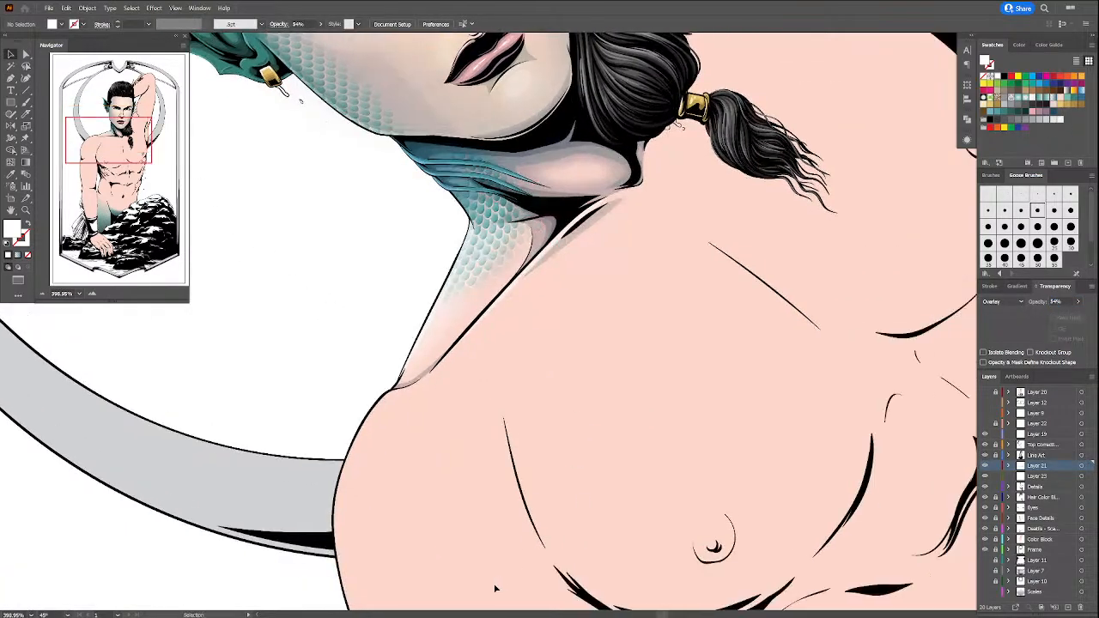
pyautogui.moveTo(495, 588); pyautogui.dragTo(459, 484)
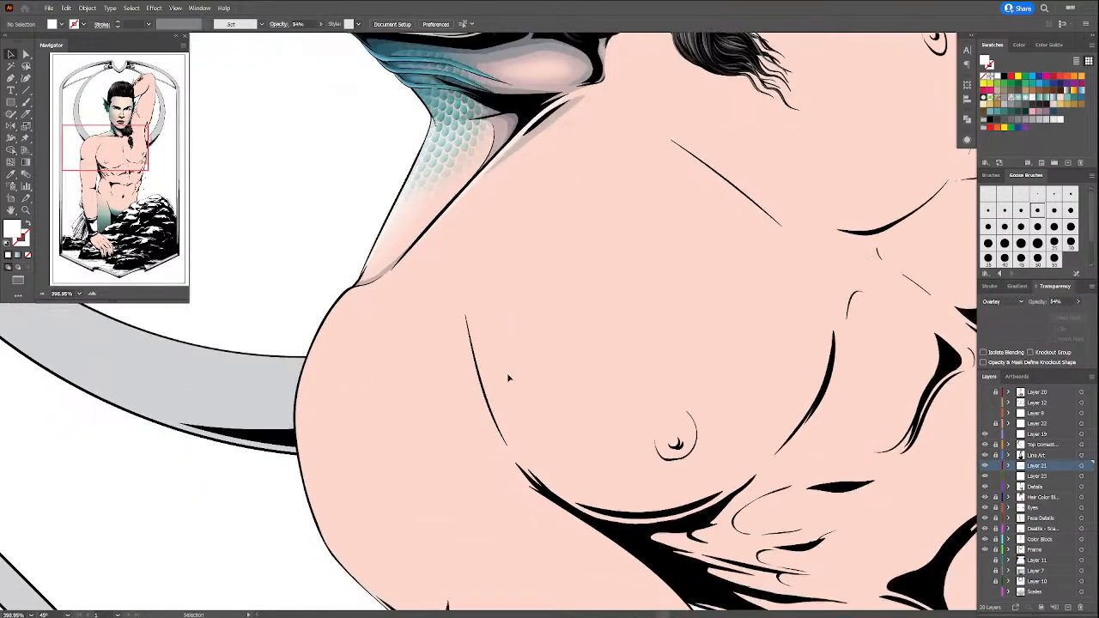
pyautogui.press('p')
pyautogui.click(459, 288)
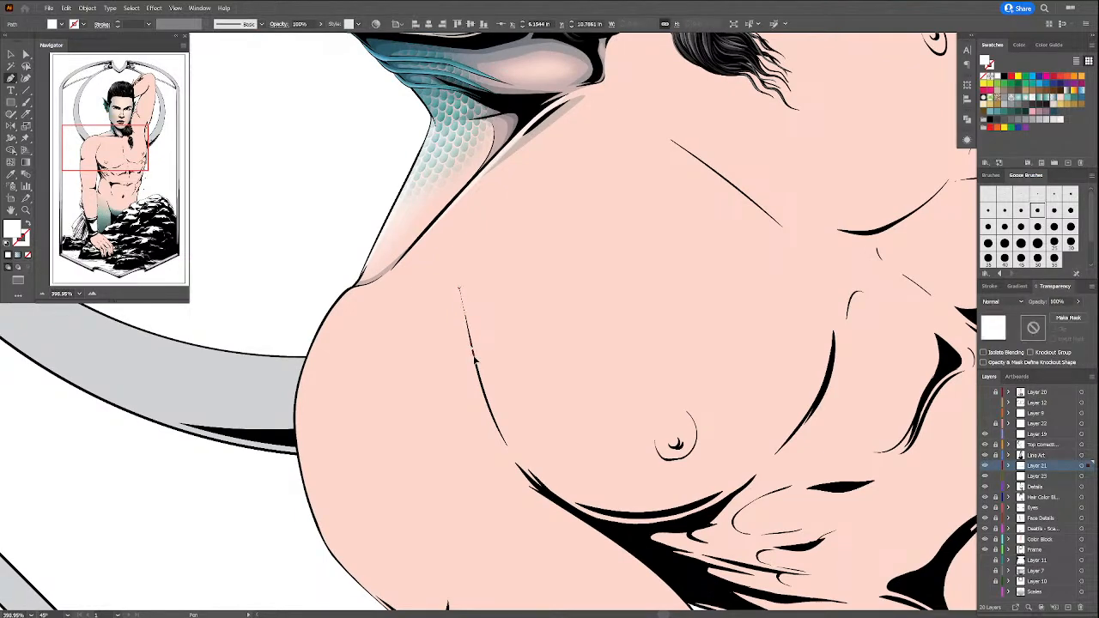
pyautogui.moveTo(509, 450); pyautogui.dragTo(495, 426)
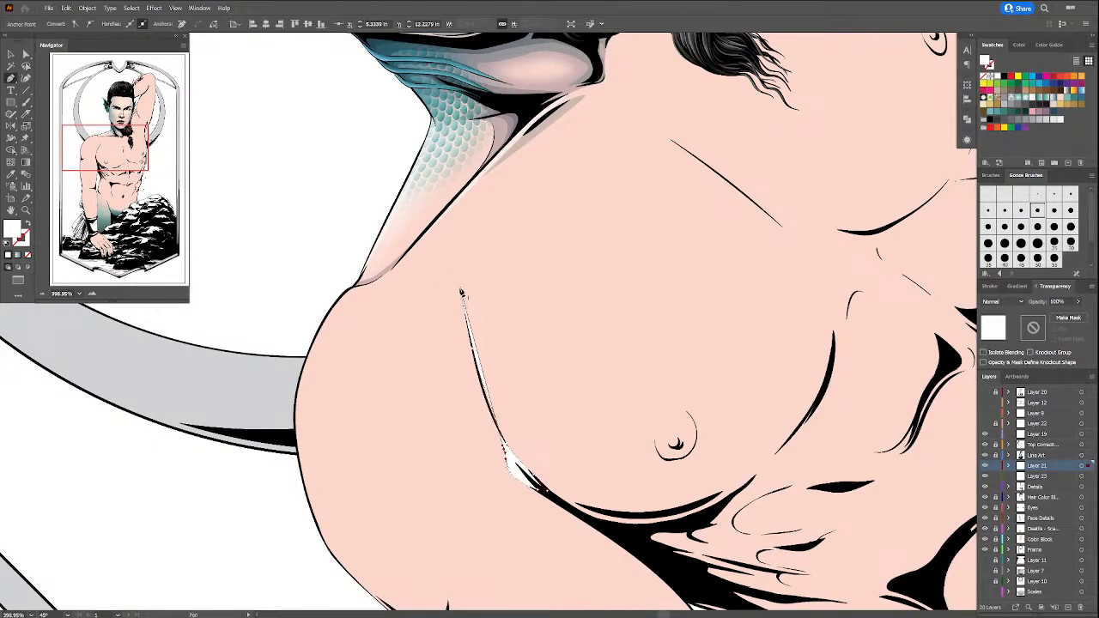
pyautogui.moveTo(460, 288); pyautogui.dragTo(460, 197)
# Step: Match the armpit crease shape to the shoulder shadow with dark blue fill, Multiply and 19% opacity, and adjust its upper curve
pyautogui.press('i')
pyautogui.click(390, 266)
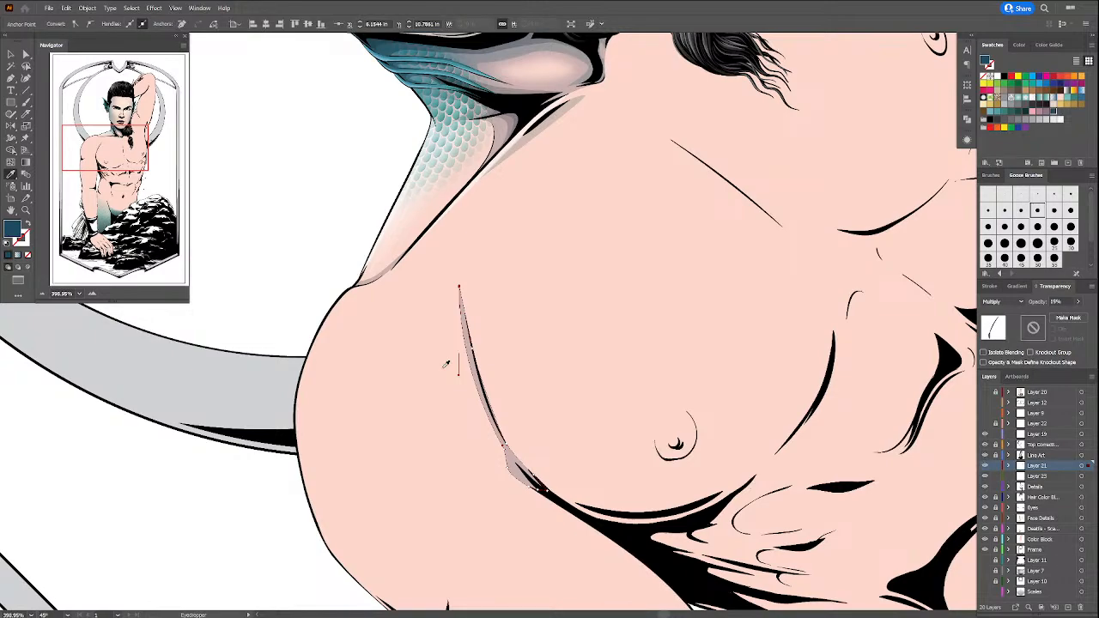
pyautogui.click(27, 54)
pyautogui.moveTo(458, 373); pyautogui.dragTo(468, 404)
pyautogui.click(348, 162)
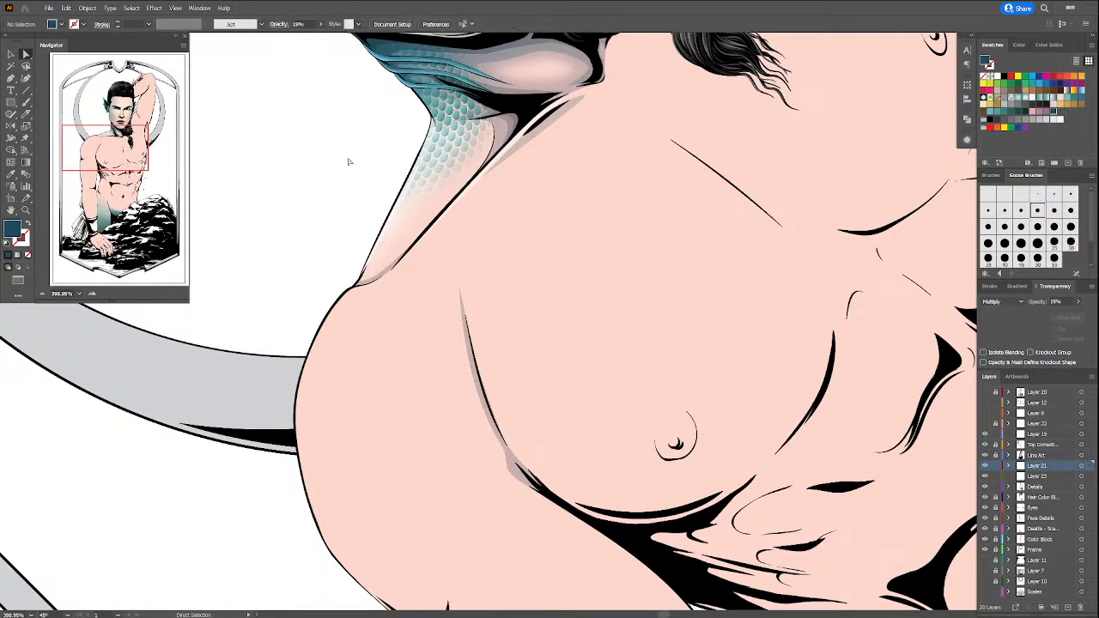
pyautogui.click(492, 412)
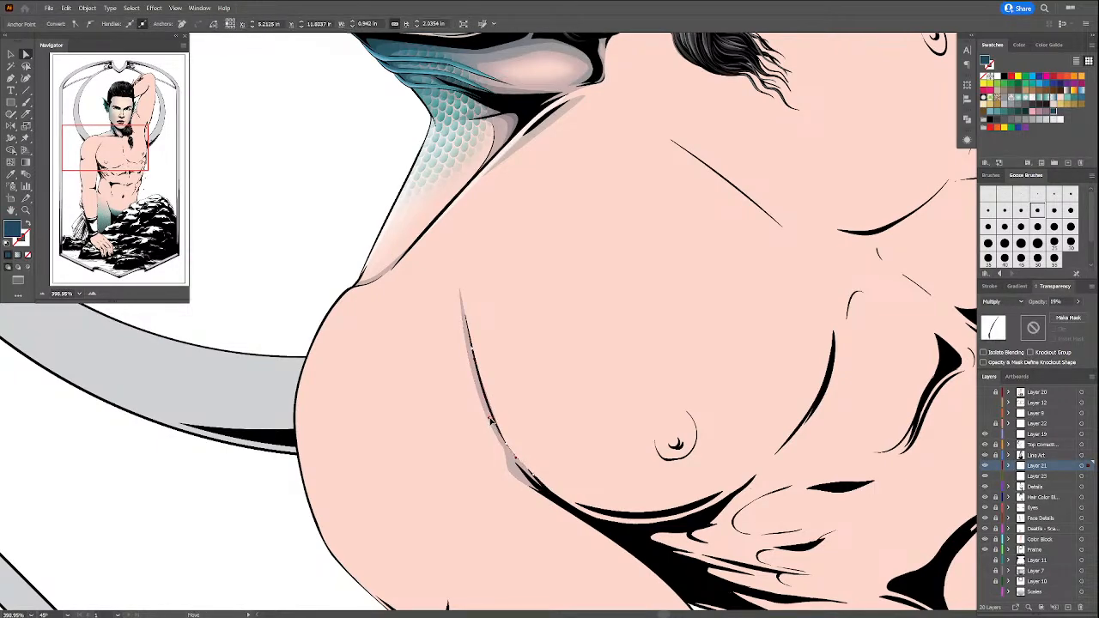
pyautogui.click(370, 159)
pyautogui.moveTo(501, 399); pyautogui.dragTo(474, 330)
# Step: Try to brush a darker accent over the lower end of the armpit shadow with different brush sizes, undoing the strokes
pyautogui.press('b')
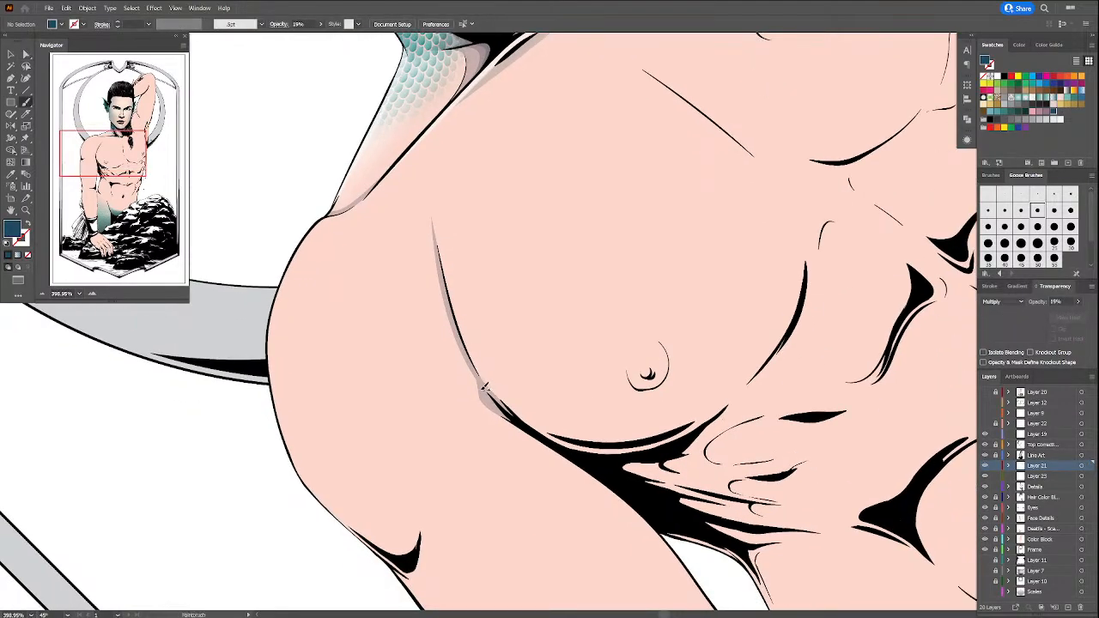
pyautogui.press('a')
pyautogui.click(485, 391)
pyautogui.click(270, 130)
pyautogui.press('b')
pyautogui.moveTo(486, 386); pyautogui.dragTo(518, 416)
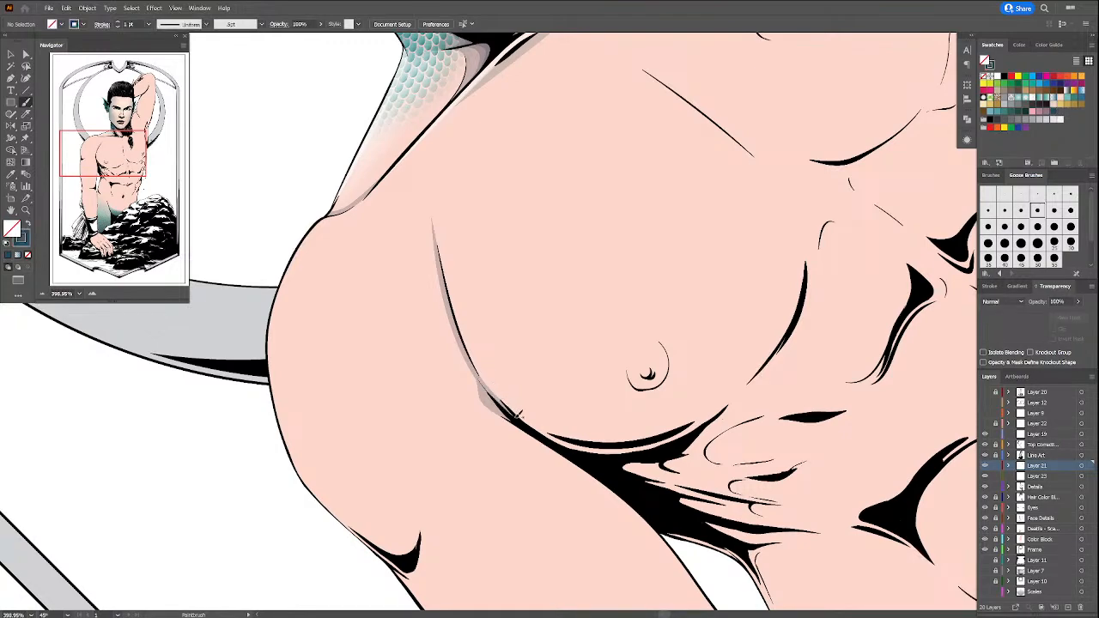
pyautogui.click(1054, 211)
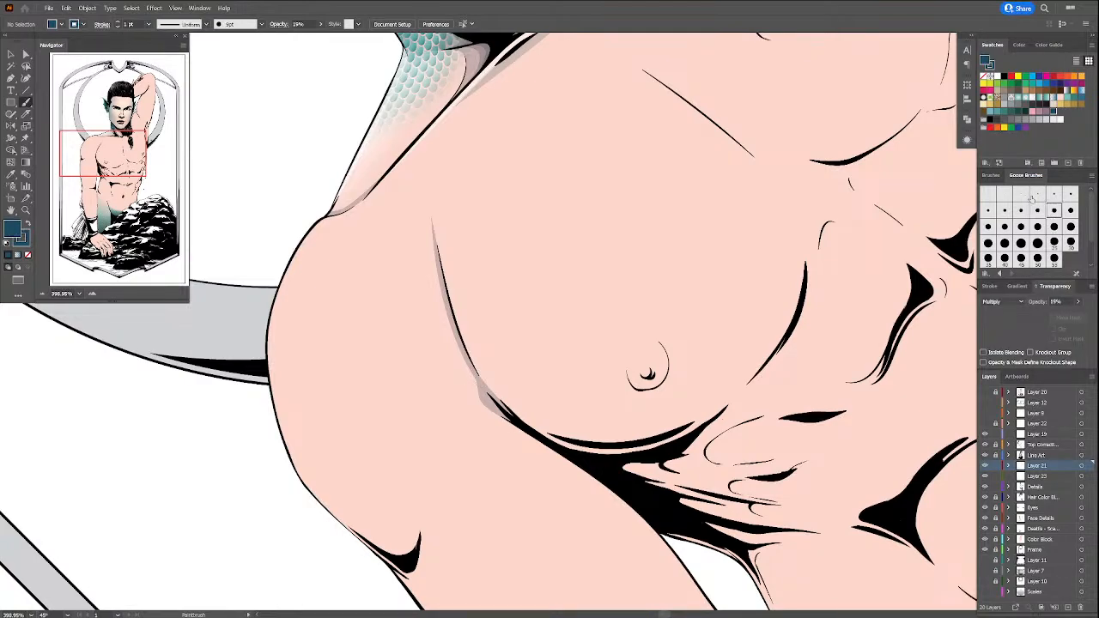
pyautogui.moveTo(477, 370); pyautogui.dragTo(513, 412)
pyautogui.hotkey('ctrl', 'z')
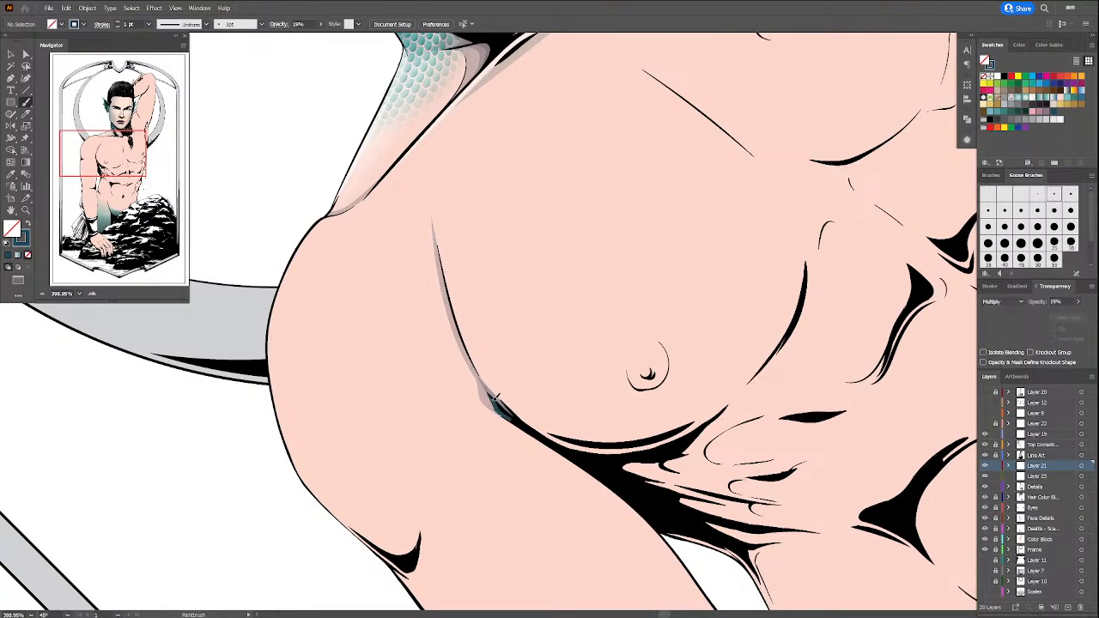
pyautogui.moveTo(492, 396); pyautogui.dragTo(524, 424)
pyautogui.hotkey('ctrl', 'z')
# Step: Reset the canvas rotation to 0°
pyautogui.hscroll(3, 557, 421)
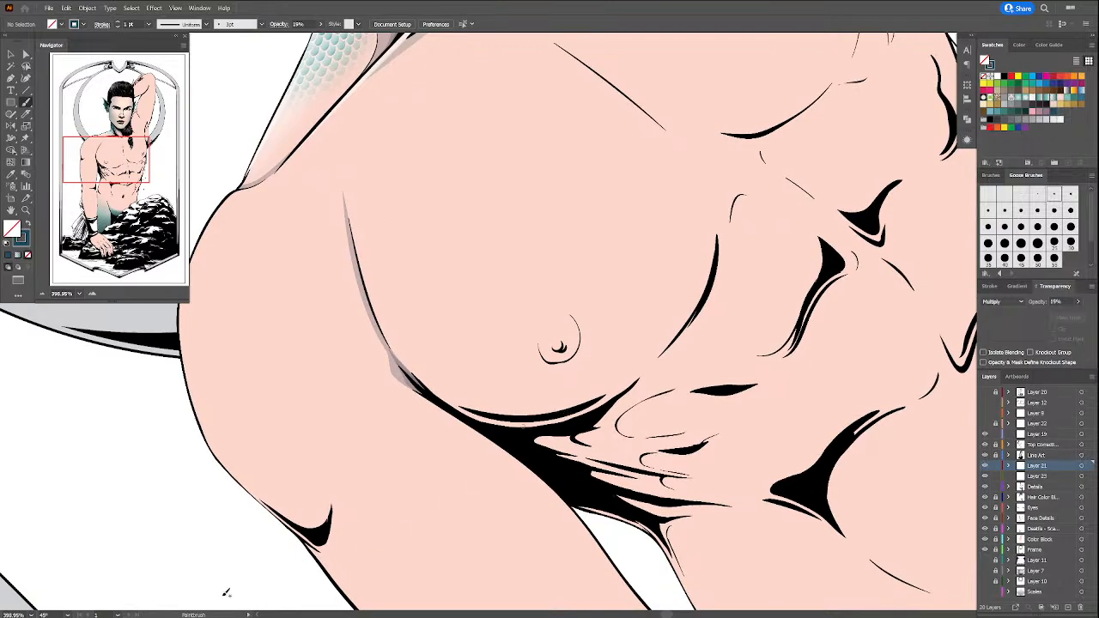
pyautogui.click(68, 614)
pyautogui.click(94, 515)
pyautogui.write('0')
pyautogui.press('Return')
# Step: On the Color Block layer, draw a closed Pen shape around the nipple on the braceleted arm's side of the chest
pyautogui.moveTo(577, 418); pyautogui.dragTo(592, 452)
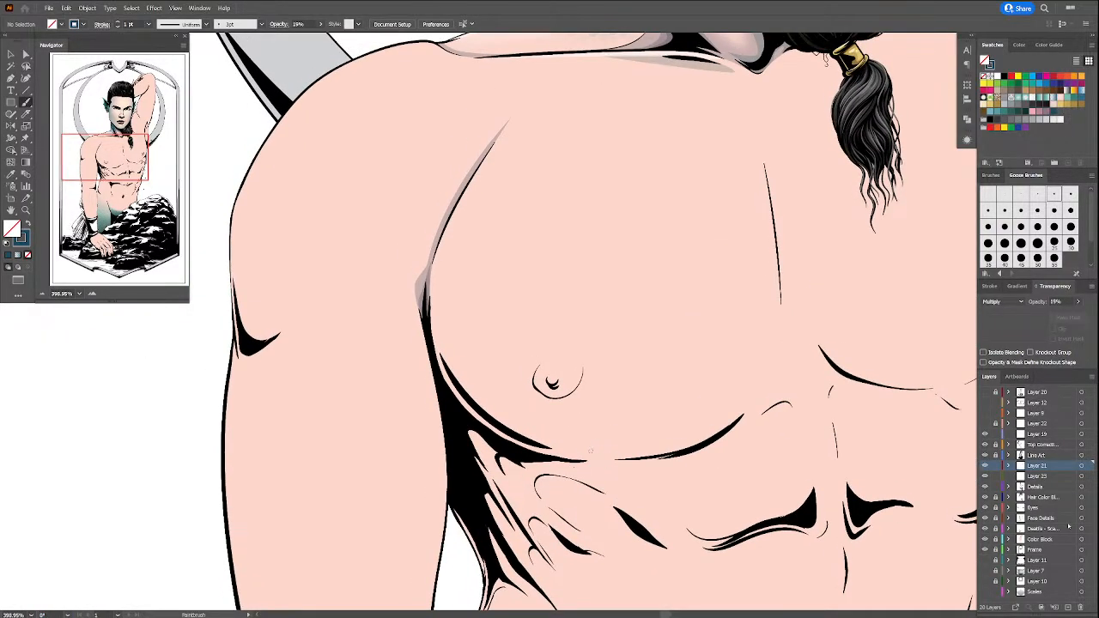
pyautogui.click(1030, 539)
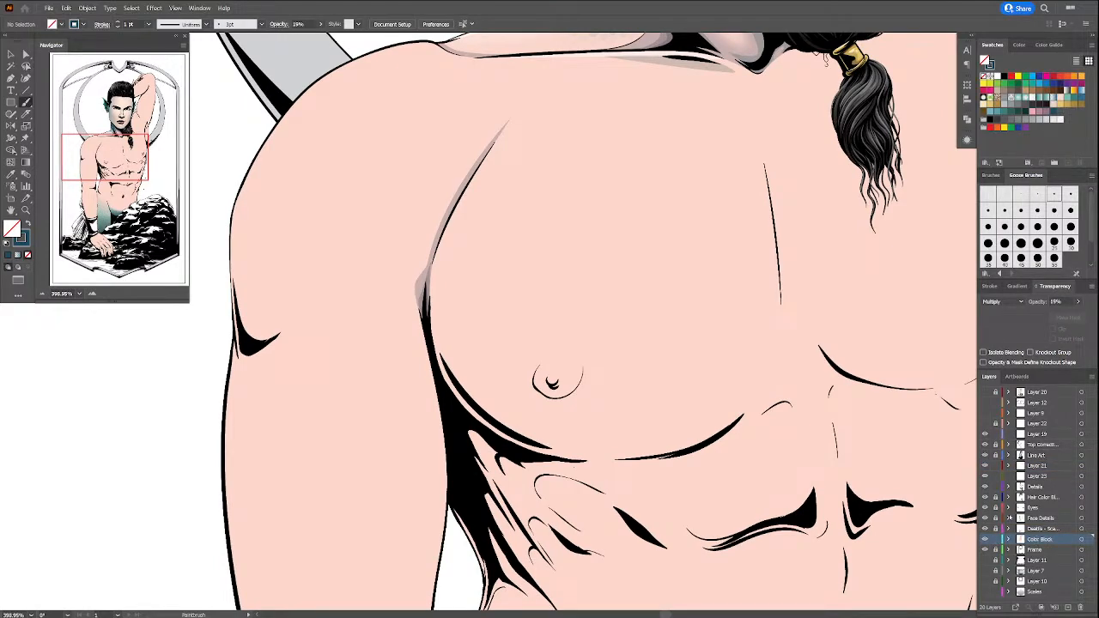
pyautogui.press('p')
pyautogui.click(534, 384)
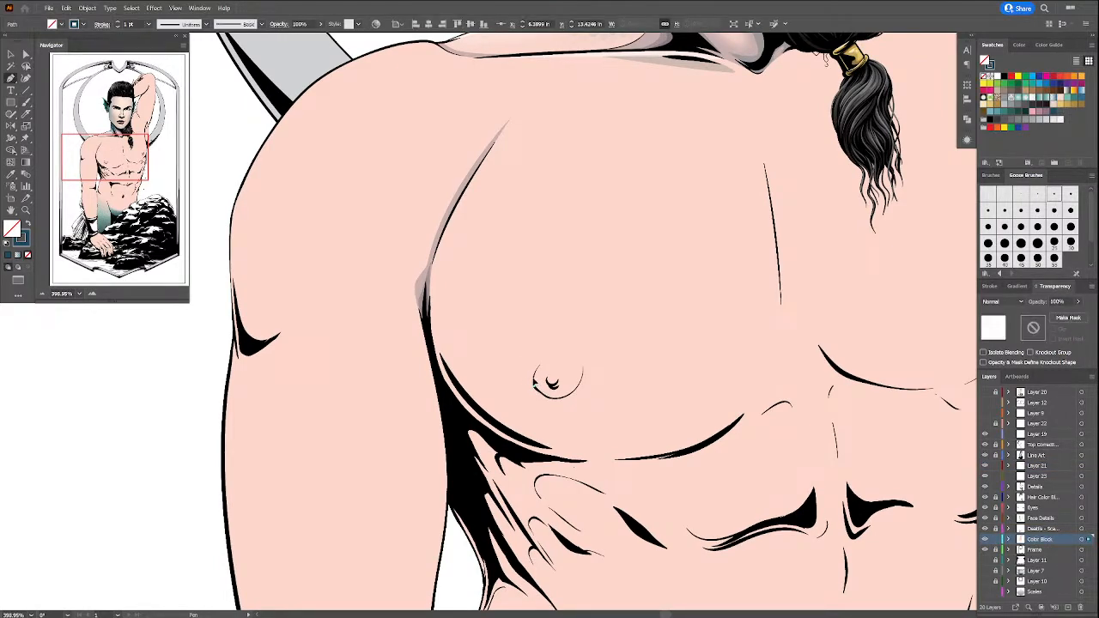
pyautogui.click(539, 367)
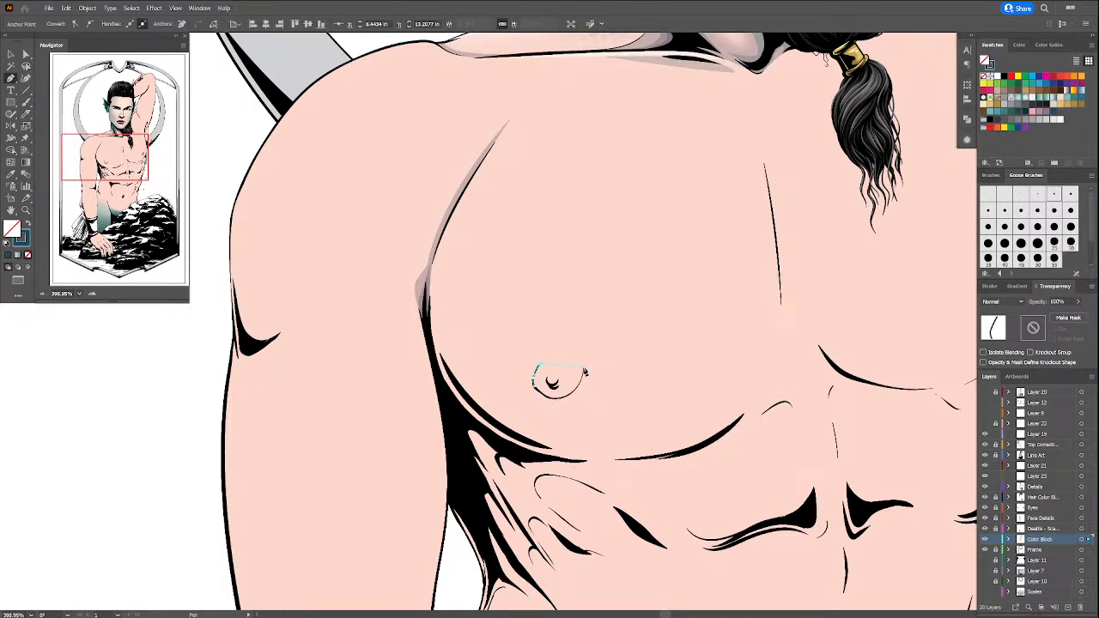
pyautogui.moveTo(583, 369); pyautogui.dragTo(596, 394)
pyautogui.hotkey('ctrl', 'z')
pyautogui.moveTo(563, 355); pyautogui.dragTo(537, 379)
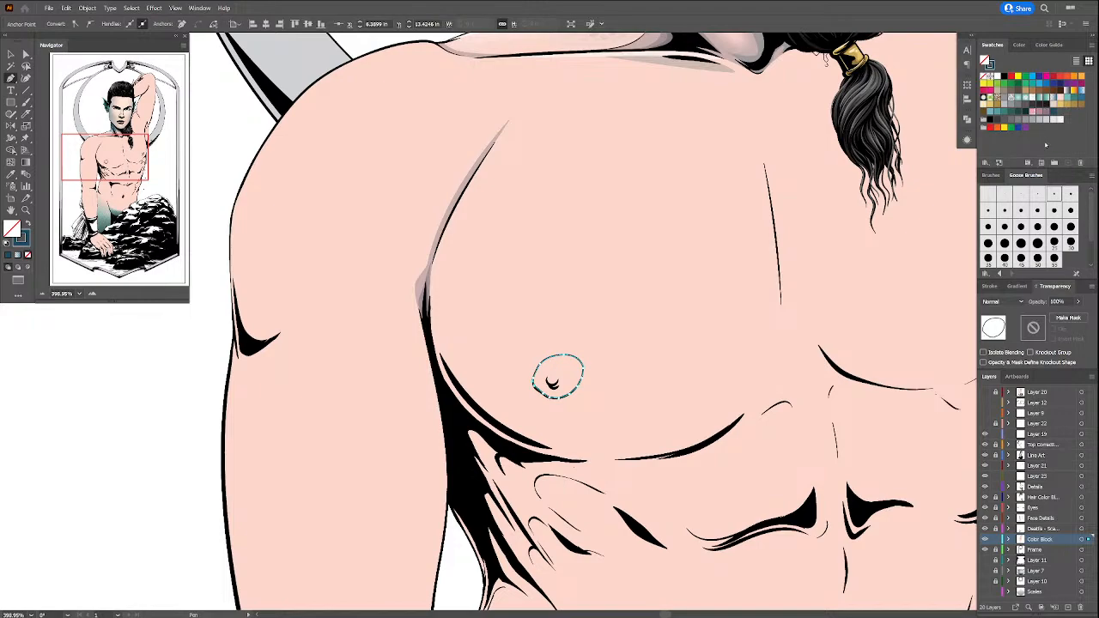
# Step: Give the nipple shape a pink fill with no stroke, Multiply blending and 66% opacity, and deselect it
pyautogui.click(1033, 111)
pyautogui.hotkey('shift', 'x')
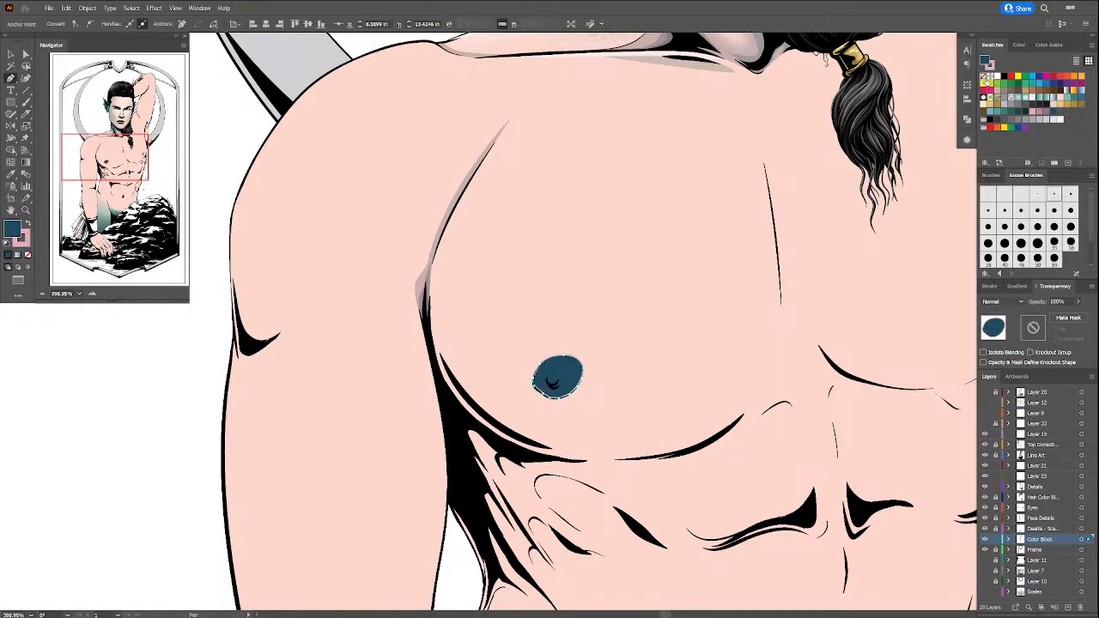
pyautogui.click(985, 77)
pyautogui.hotkey('shift', 'x')
pyautogui.click(1011, 303)
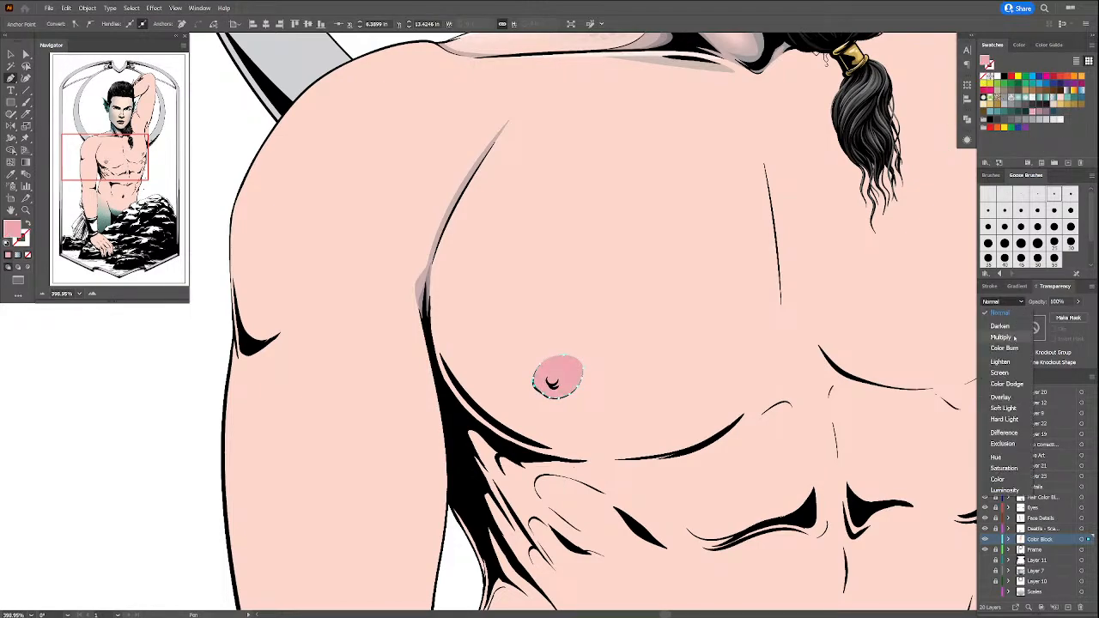
pyautogui.click(1014, 338)
pyautogui.click(1079, 301)
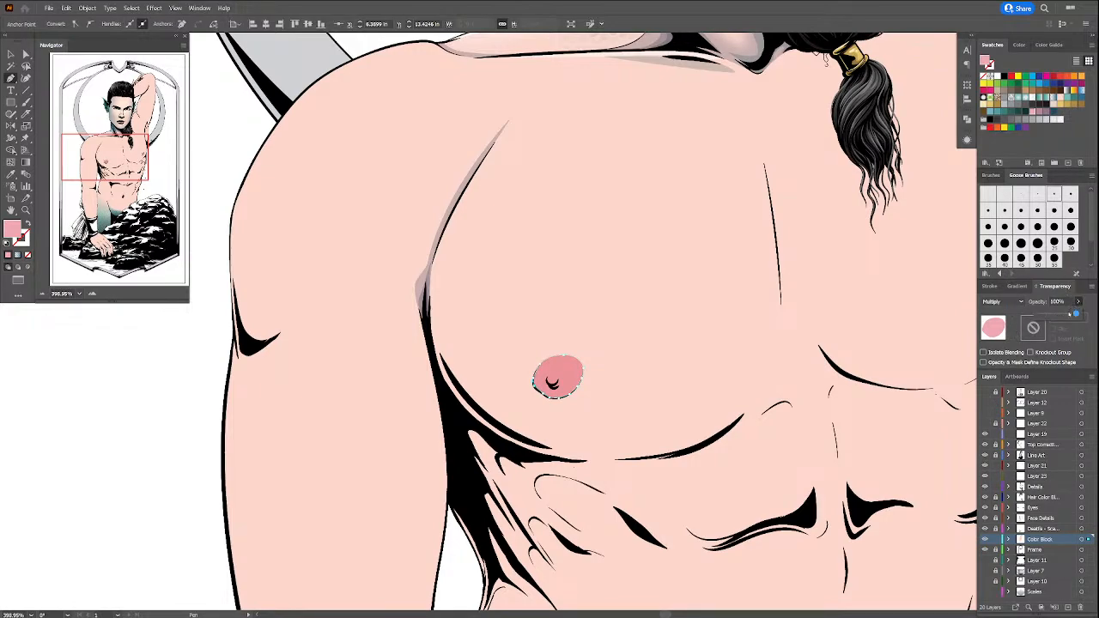
pyautogui.moveTo(1080, 314); pyautogui.dragTo(1065, 313)
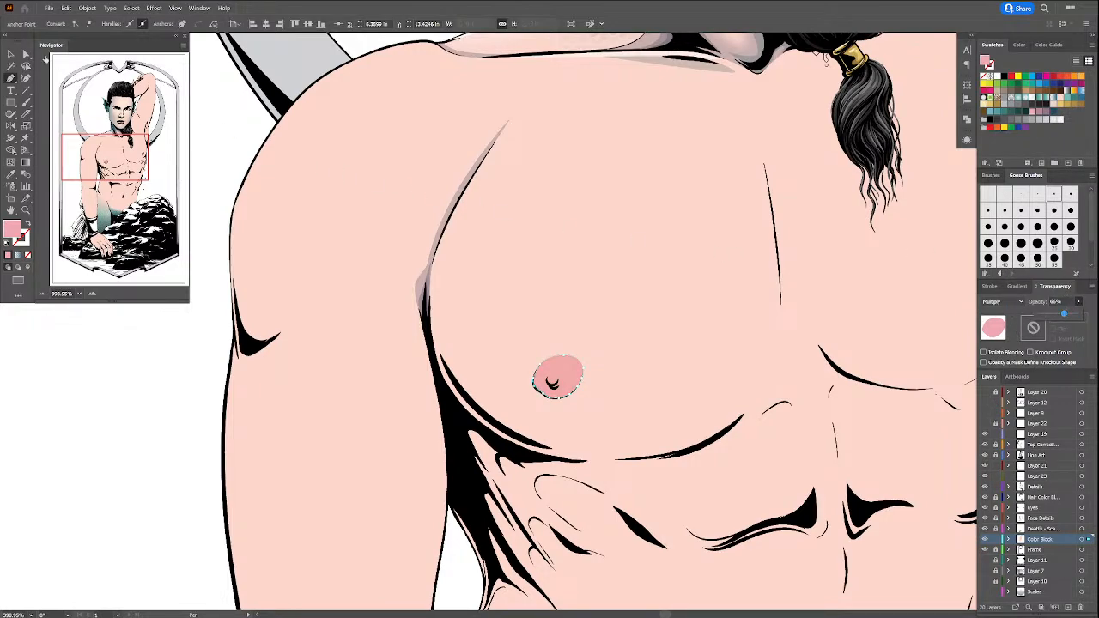
pyautogui.click(10, 53)
pyautogui.click(251, 123)
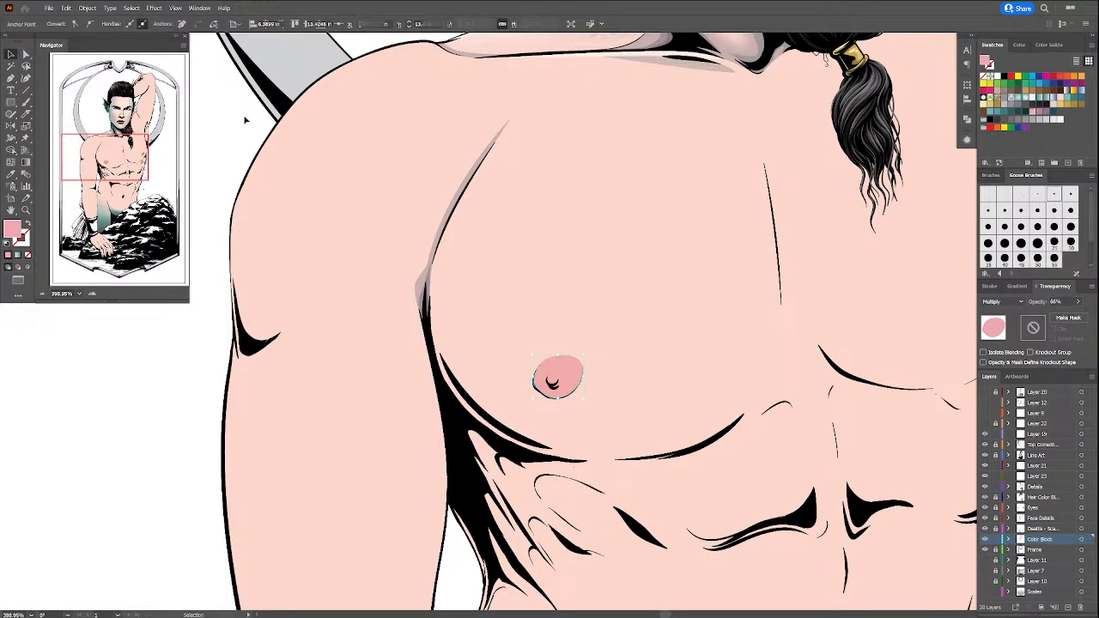
# Step: Draw a closed pink Pen shape around the other nipple, below the raised arm, and deselect it
pyautogui.moveTo(764, 386); pyautogui.dragTo(464, 435)
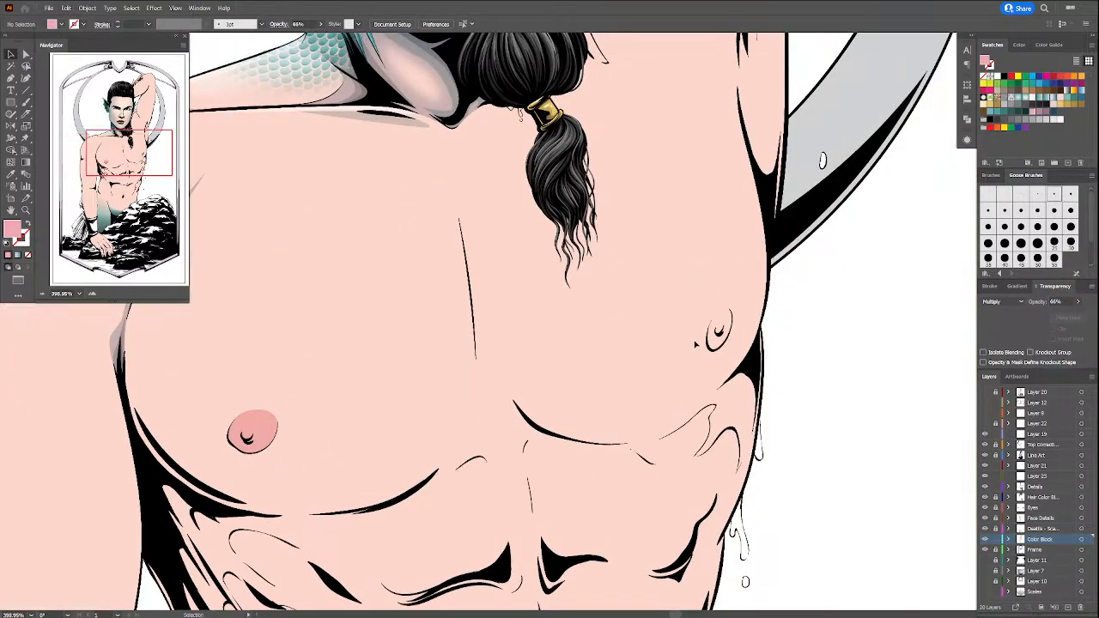
pyautogui.press('p')
pyautogui.moveTo(708, 346); pyautogui.dragTo(735, 317)
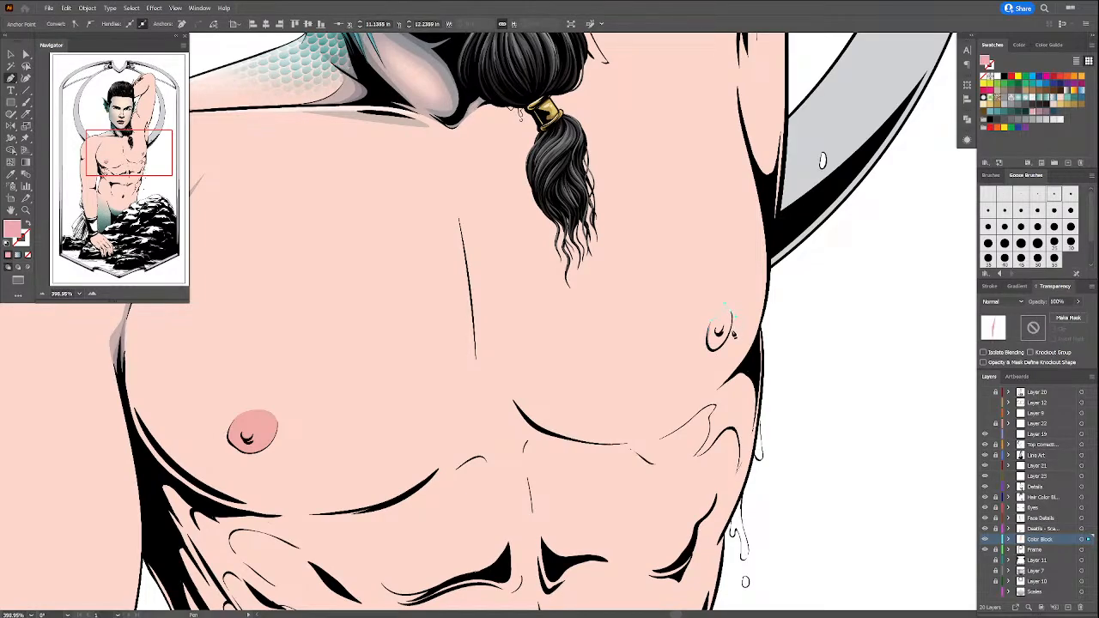
pyautogui.click(708, 346)
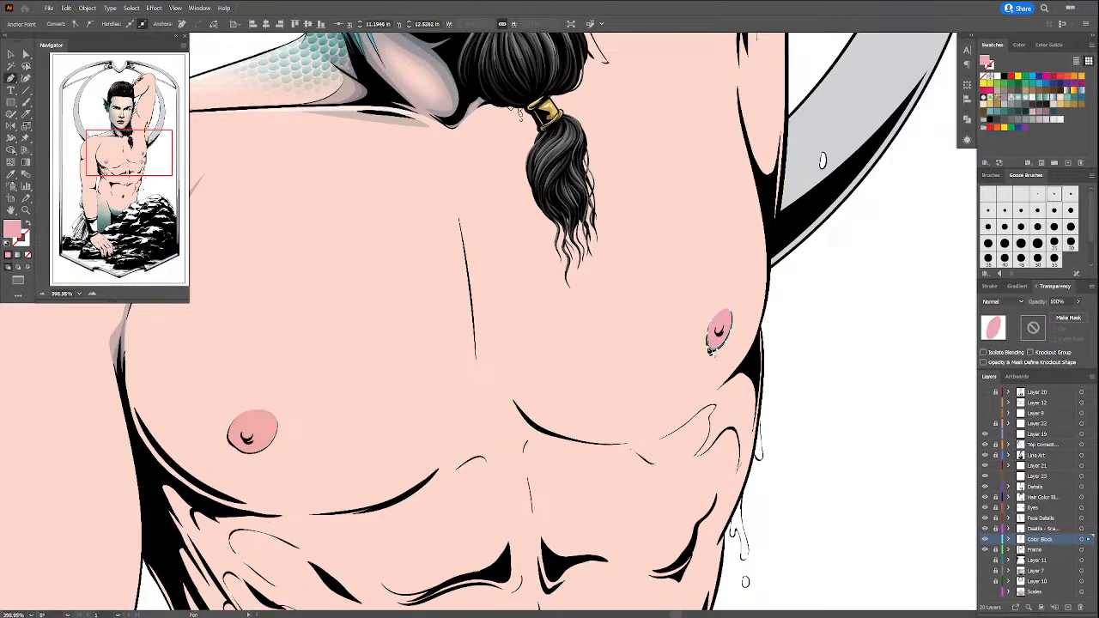
pyautogui.hotkey('ctrl', 'shift', 'a')
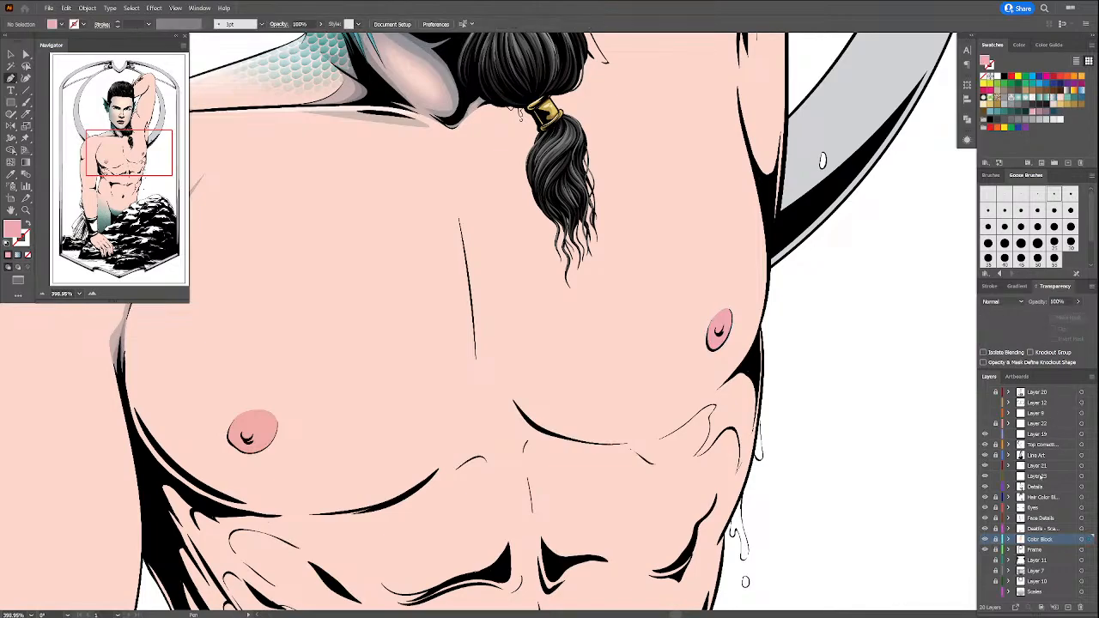
# Step: On Layer 23, start a Pen shape that follows the underside of the pec on the braceleted arm's side, from armpit to sternum
pyautogui.click(1040, 476)
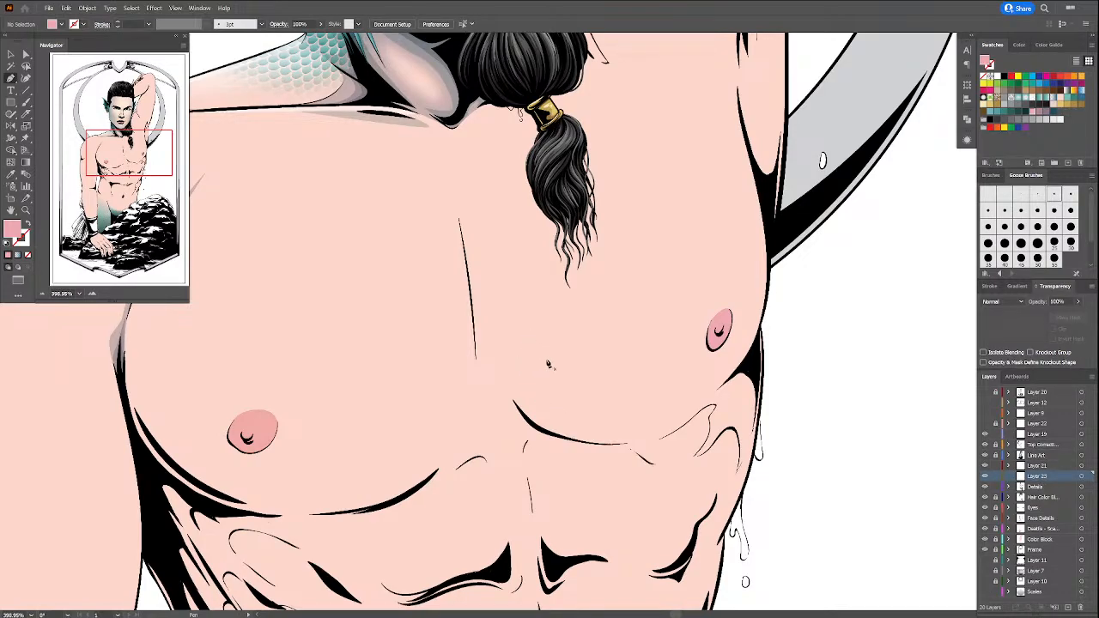
pyautogui.moveTo(629, 353); pyautogui.dragTo(830, 324)
pyautogui.moveTo(631, 382); pyautogui.dragTo(721, 372)
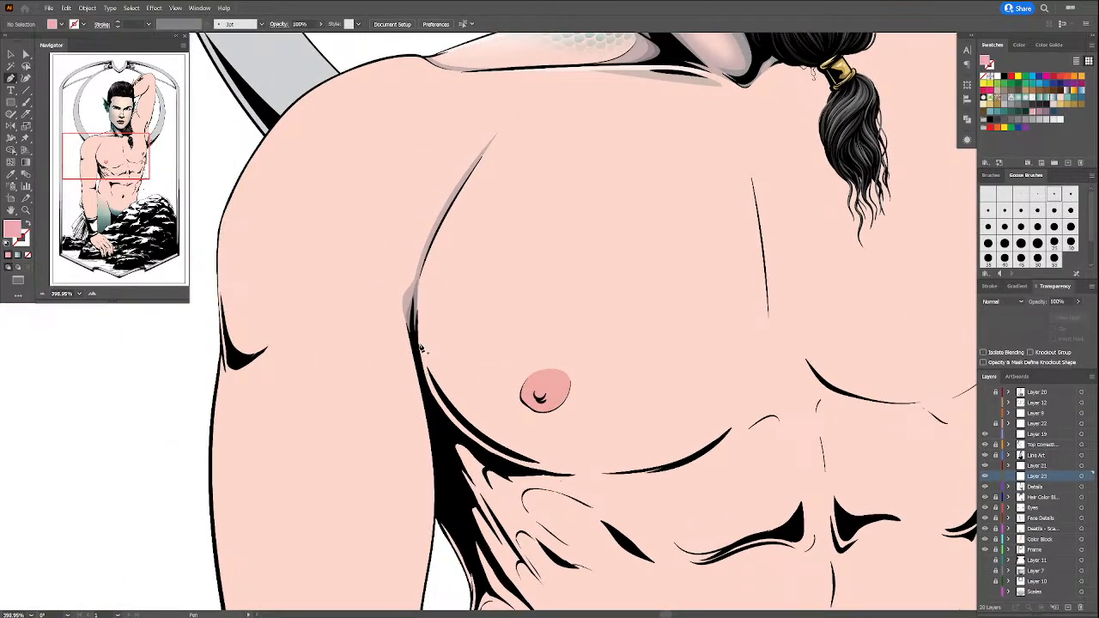
pyautogui.click(420, 346)
pyautogui.moveTo(447, 403); pyautogui.dragTo(471, 436)
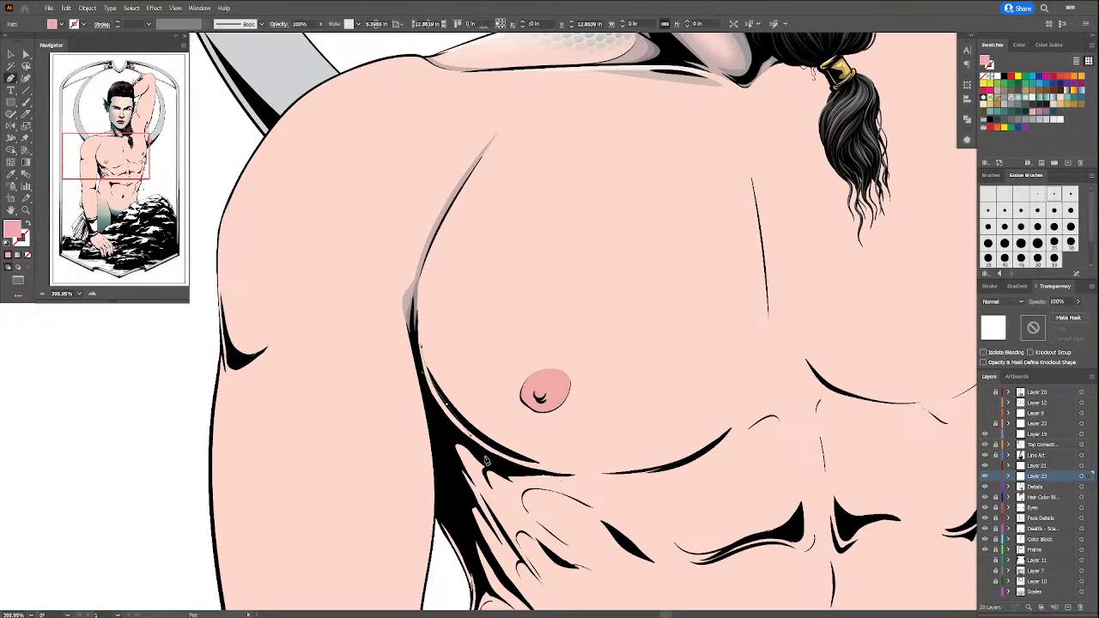
pyautogui.moveTo(636, 464); pyautogui.dragTo(734, 445)
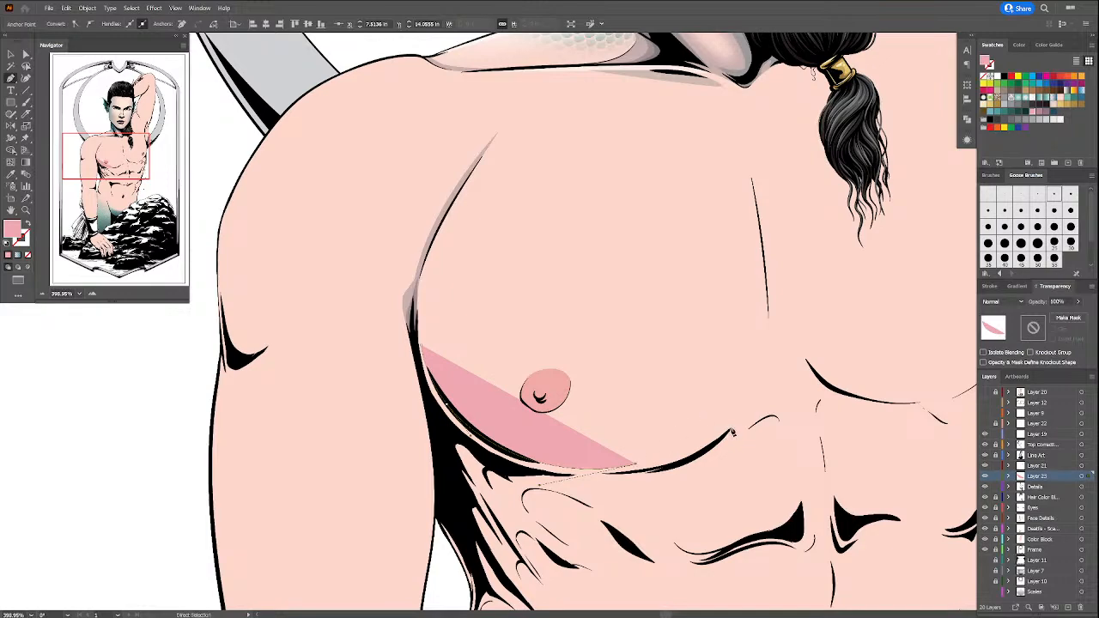
pyautogui.hotkey('ctrl', 'z')
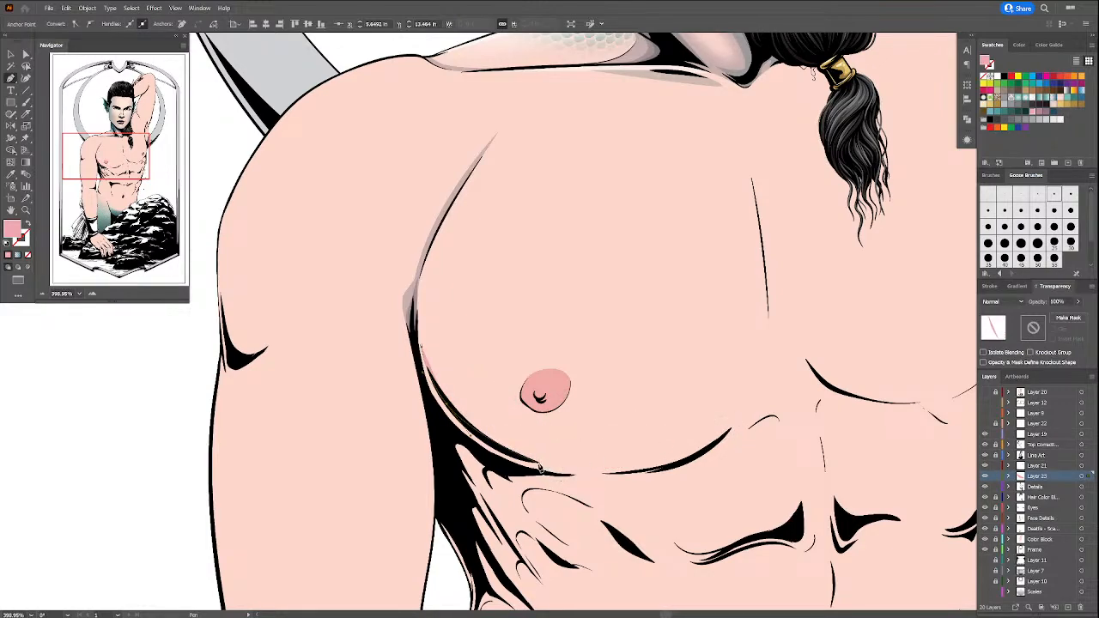
pyautogui.click(540, 467)
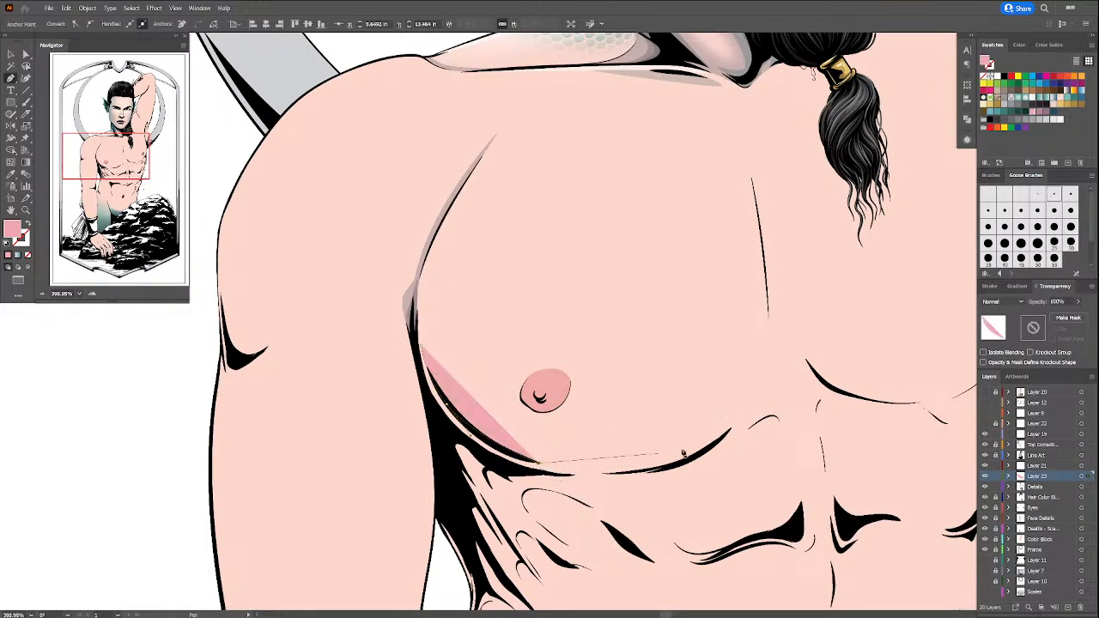
pyautogui.click(731, 434)
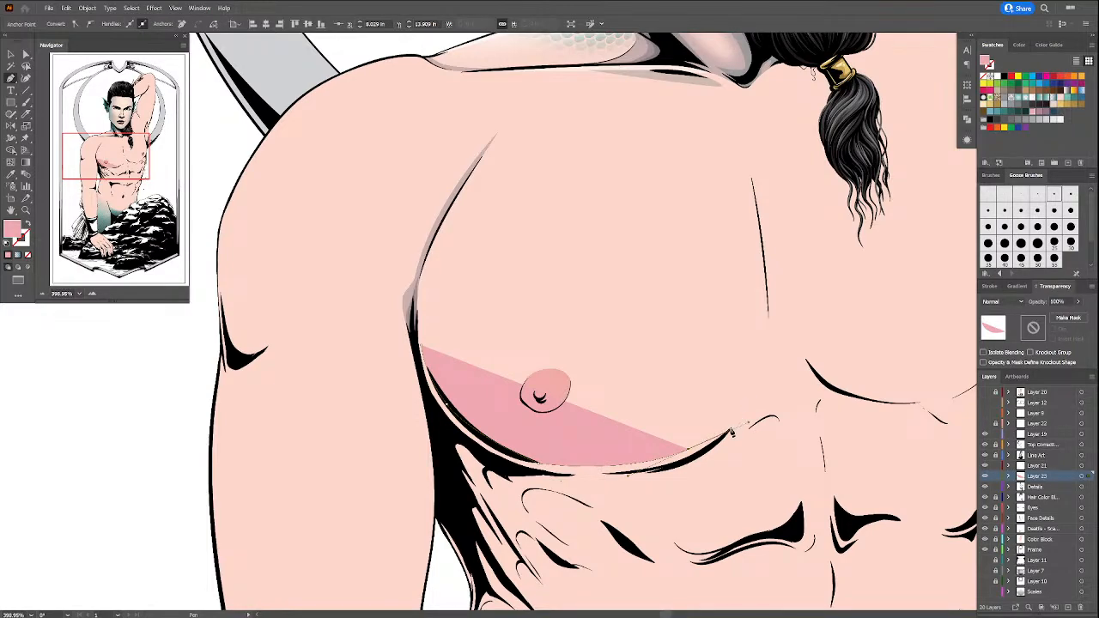
pyautogui.click(731, 428)
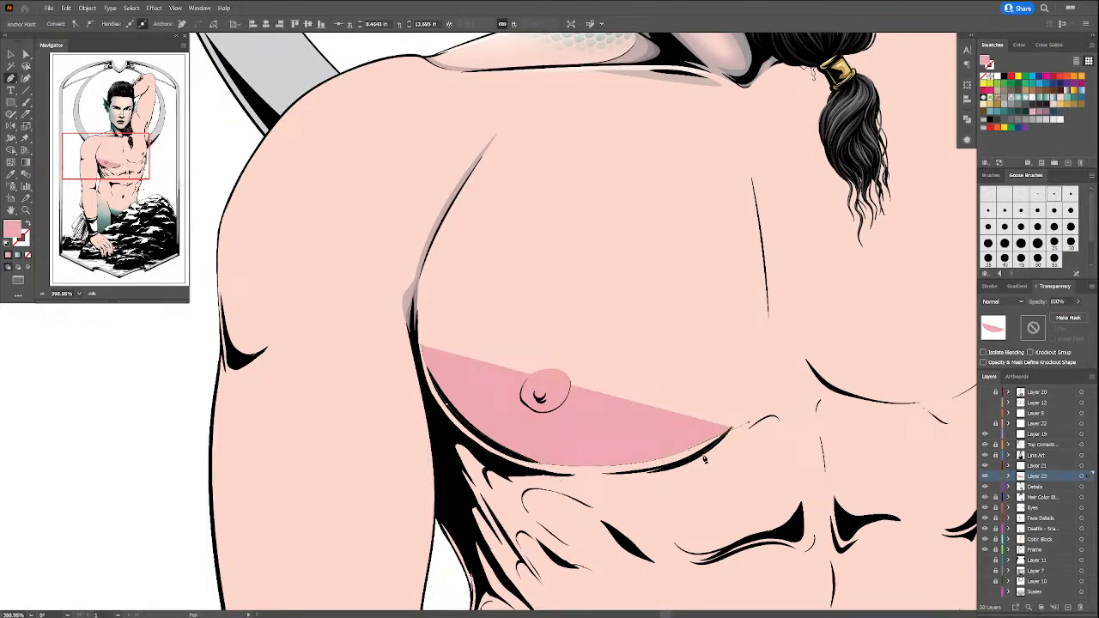
pyautogui.hotkey('ctrl', 'z')
# Step: Extend the Pen shape from the pec's lower edge around the upper rib contours and their black creases
pyautogui.moveTo(601, 492); pyautogui.dragTo(643, 556)
pyautogui.click(646, 559)
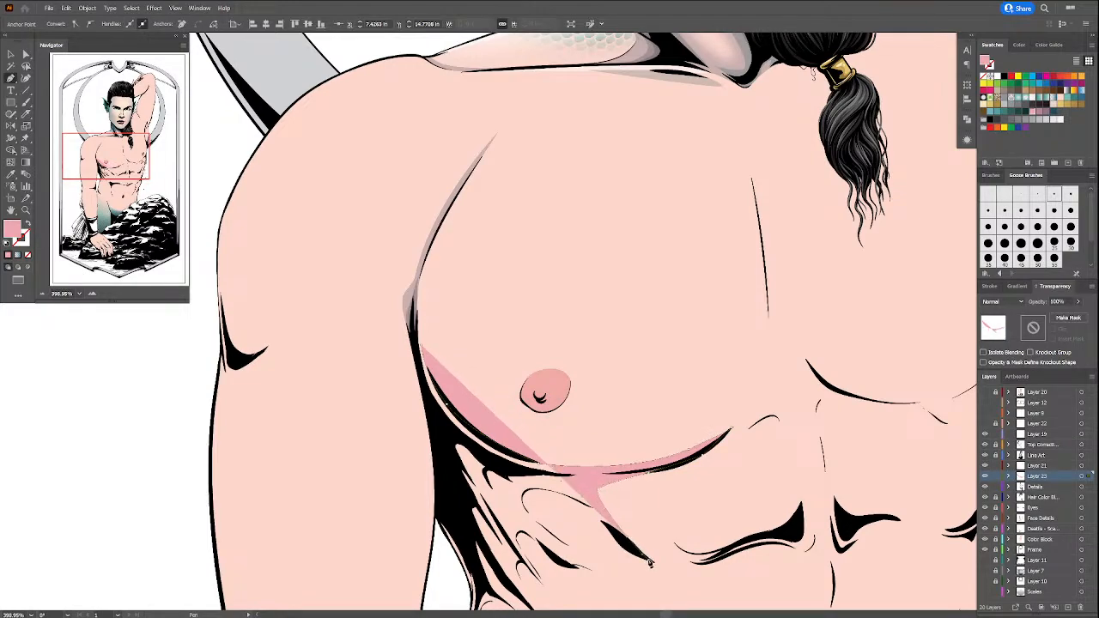
pyautogui.click(581, 512)
pyautogui.moveTo(583, 513); pyautogui.dragTo(566, 550)
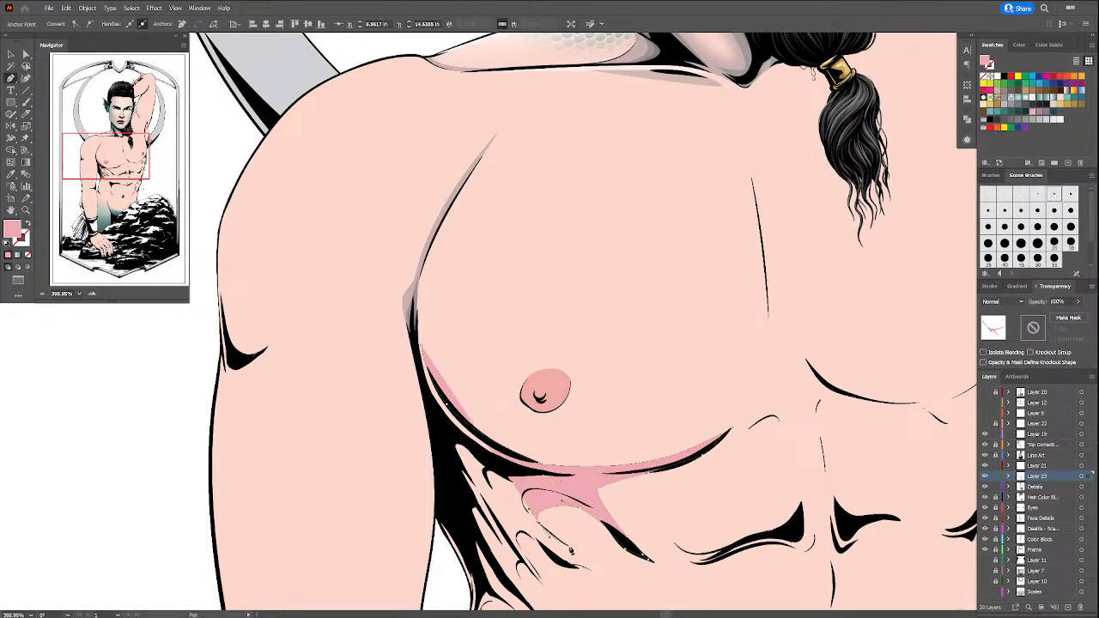
pyautogui.click(540, 524)
pyautogui.click(551, 533)
pyautogui.click(562, 540)
pyautogui.moveTo(566, 544); pyautogui.dragTo(555, 552)
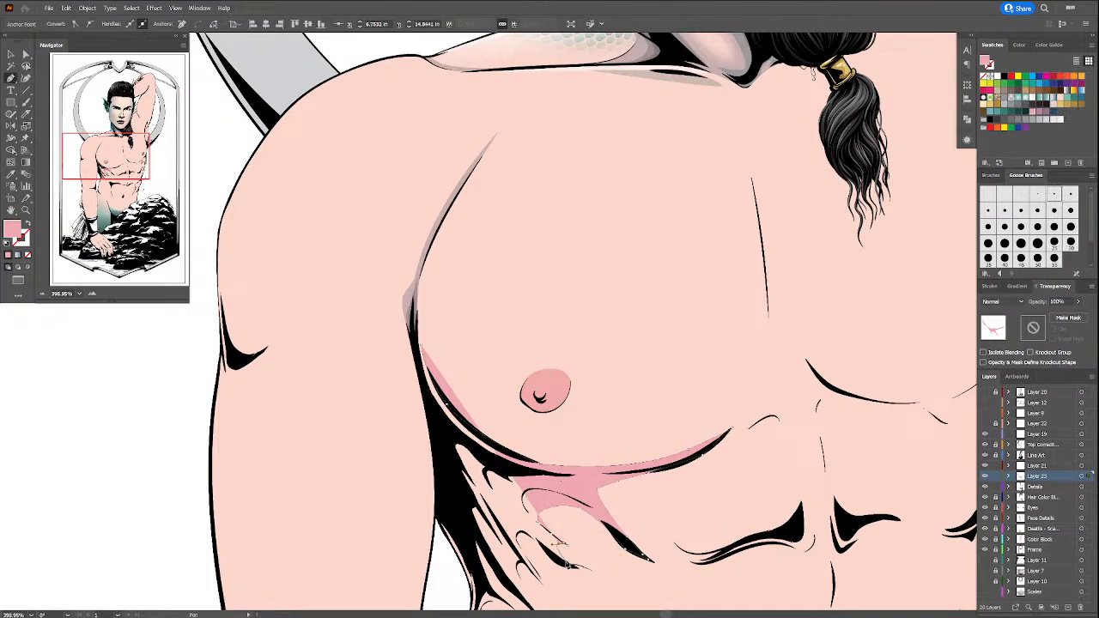
# Step: Trace the shape around the middle rib creases on the torso's side
pyautogui.click(551, 547)
pyautogui.click(538, 541)
pyautogui.click(527, 538)
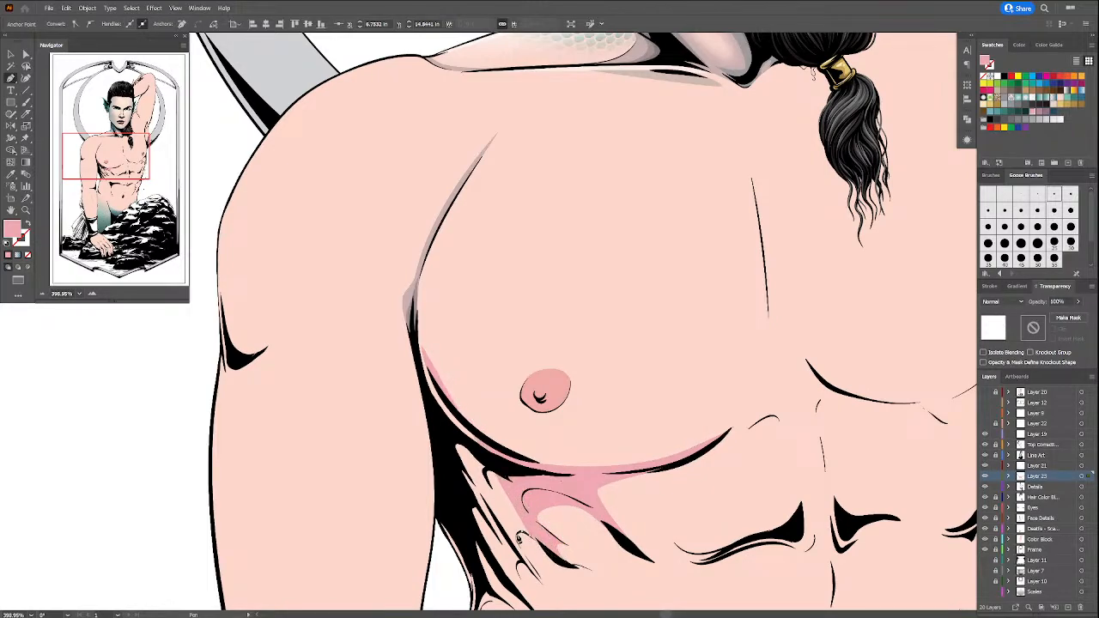
pyautogui.click(520, 534)
pyautogui.click(516, 528)
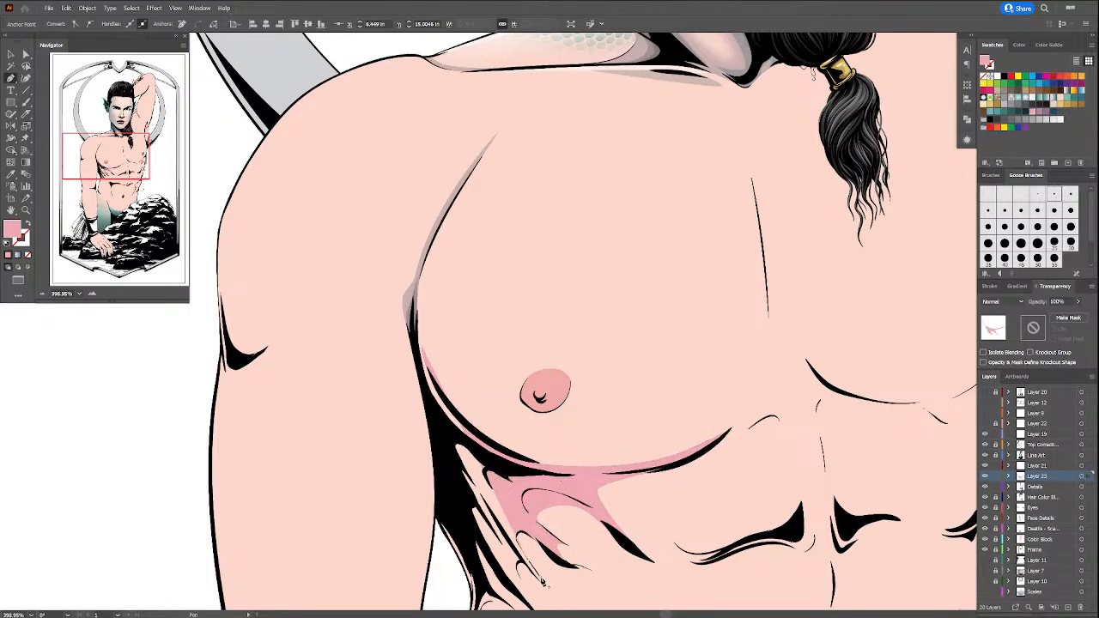
pyautogui.click(541, 585)
pyautogui.click(521, 564)
# Step: Carry the shape around the lowest rib creases and down the edge of the waist beside the arm
pyautogui.moveTo(540, 558); pyautogui.dragTo(603, 408)
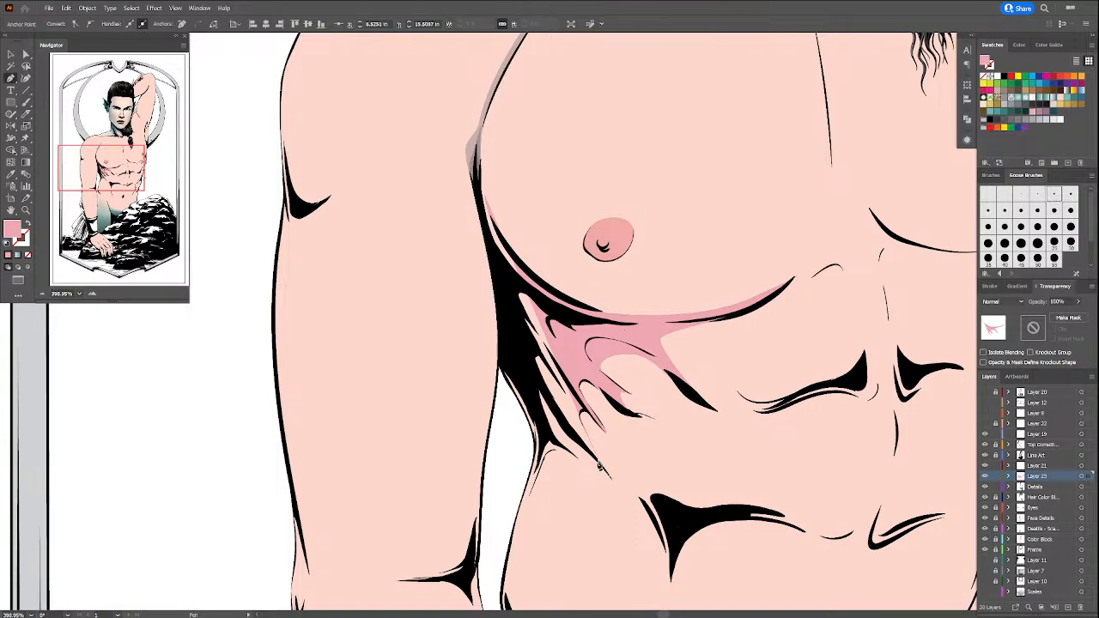
pyautogui.click(591, 453)
pyautogui.click(576, 440)
pyautogui.click(563, 436)
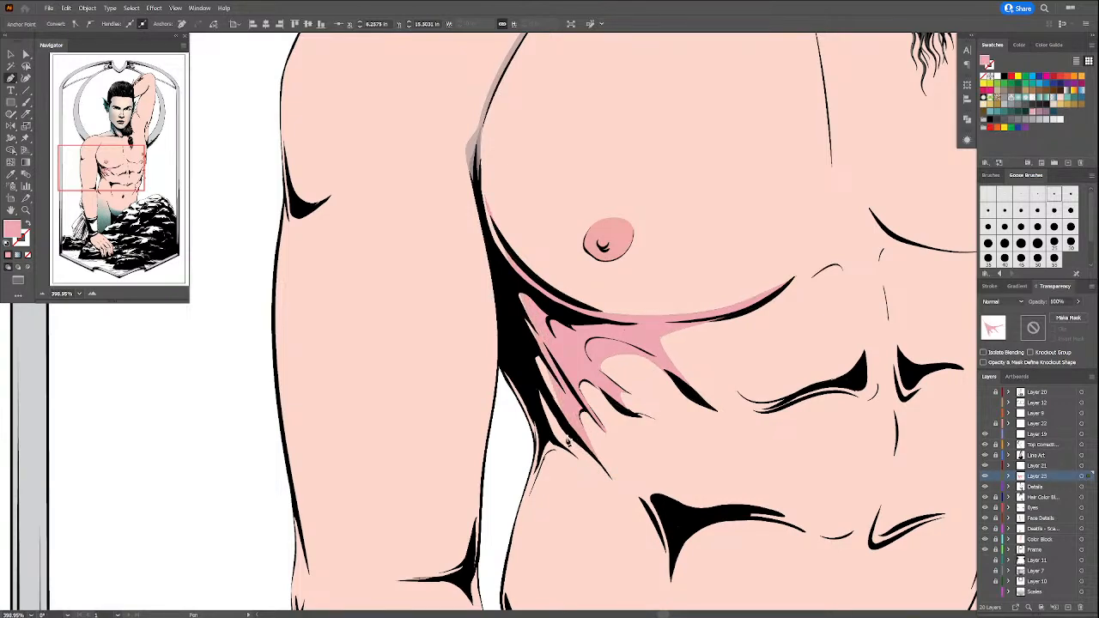
pyautogui.click(556, 455)
pyautogui.click(544, 457)
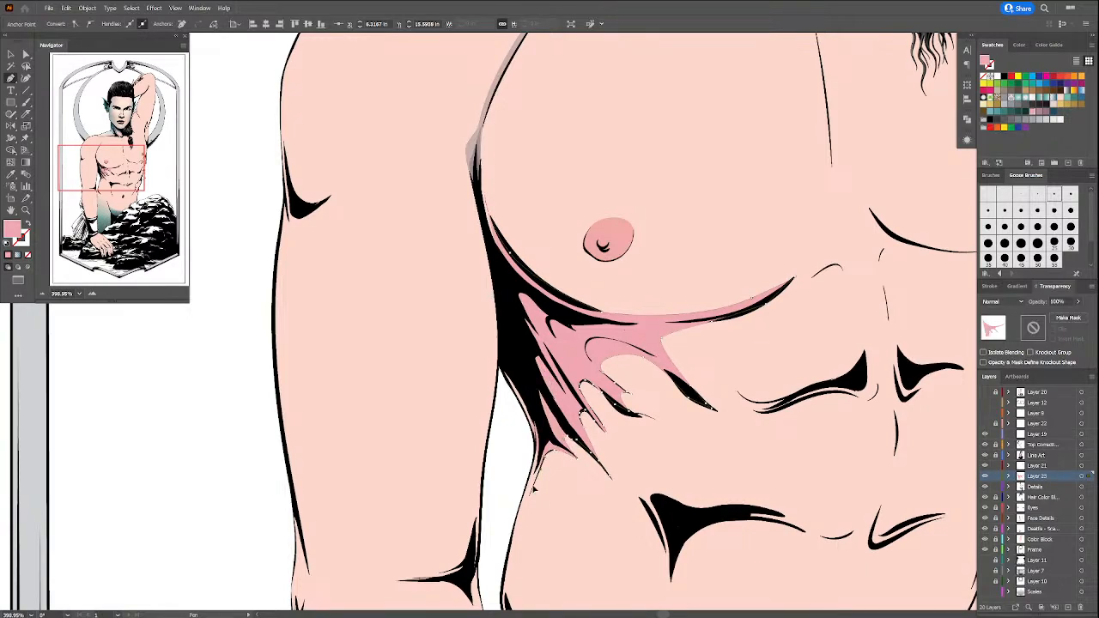
pyautogui.click(524, 511)
pyautogui.click(523, 517)
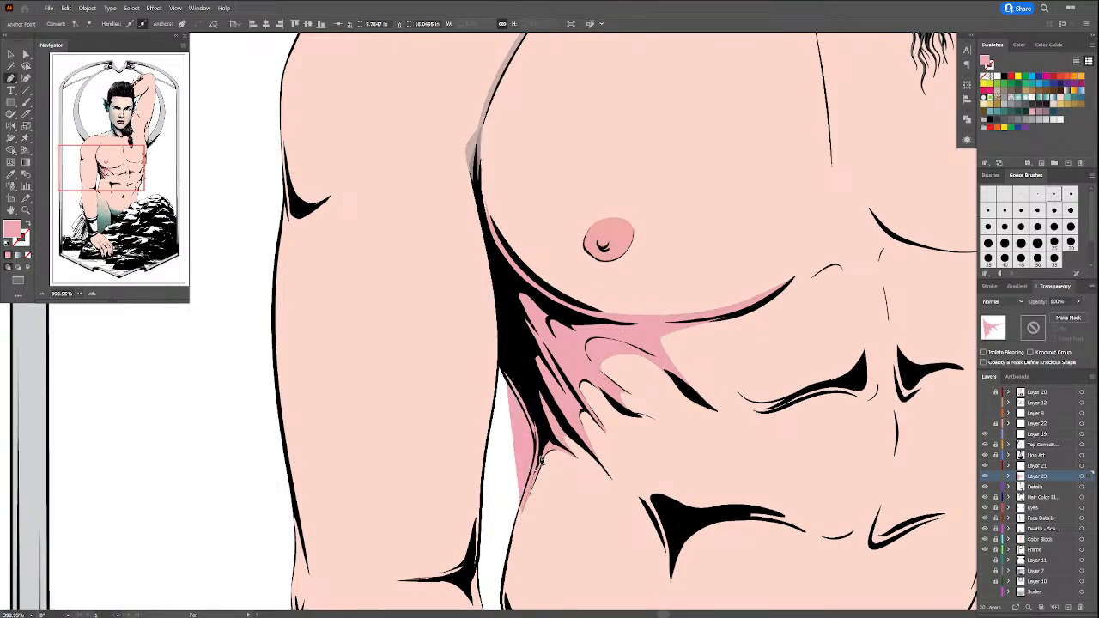
# Step: Trace the shape back up through the black side shadow to the armpit and close it at its starting point
pyautogui.click(543, 448)
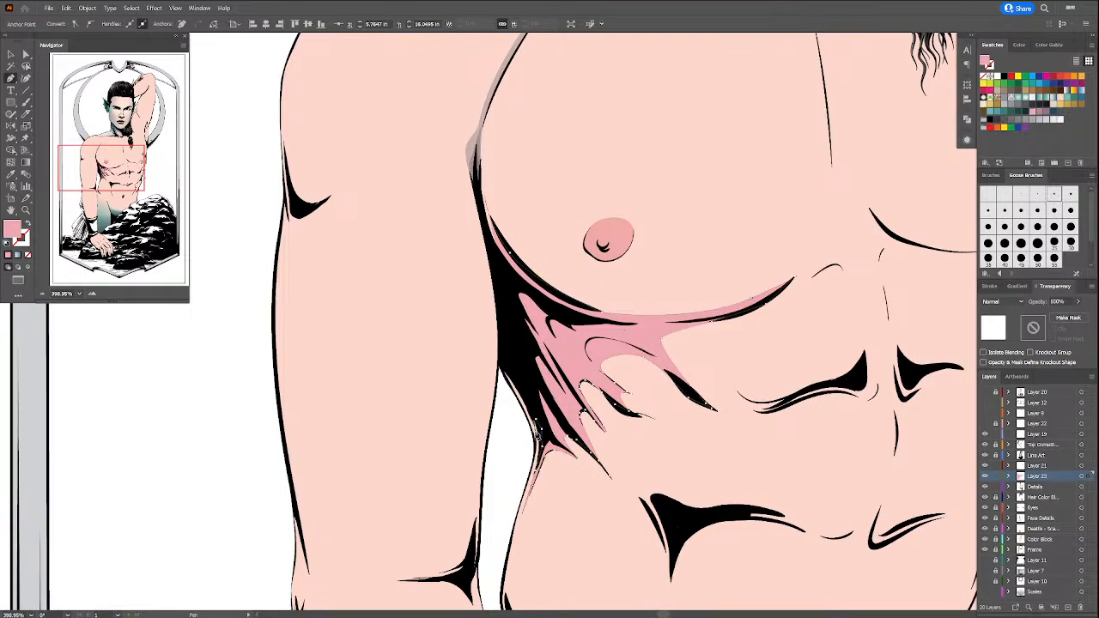
pyautogui.click(536, 430)
pyautogui.click(501, 350)
pyautogui.click(488, 244)
pyautogui.click(478, 196)
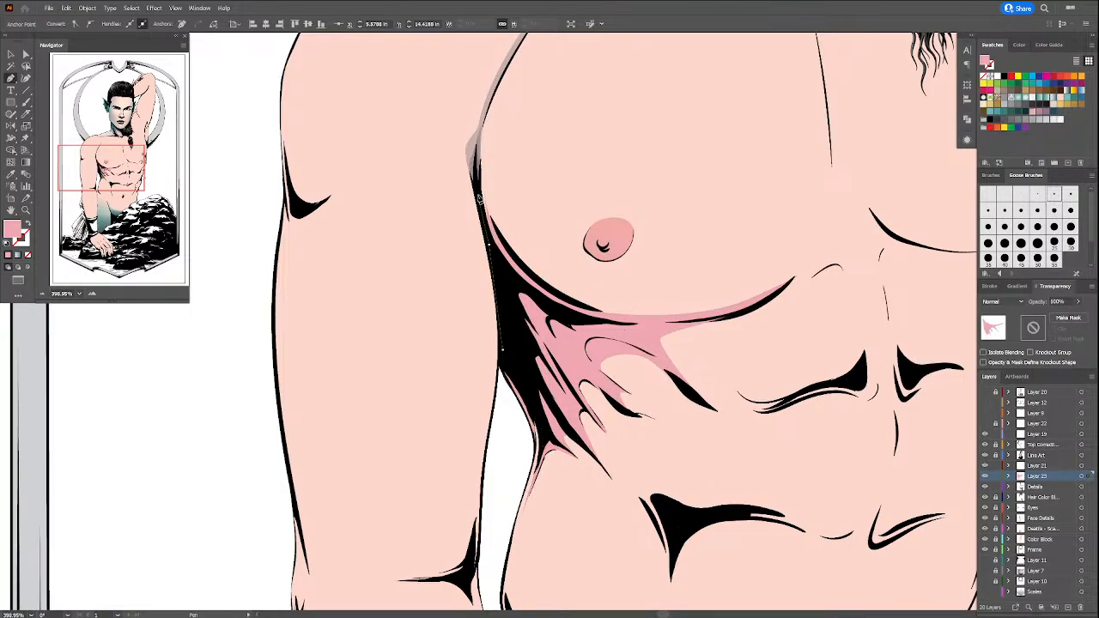
pyautogui.click(480, 175)
pyautogui.click(483, 193)
pyautogui.click(488, 196)
# Step: Give the chest and rib shadow a teal fill with Multiply blending and 42% opacity, and deselect it
pyautogui.click(1074, 98)
pyautogui.click(1018, 333)
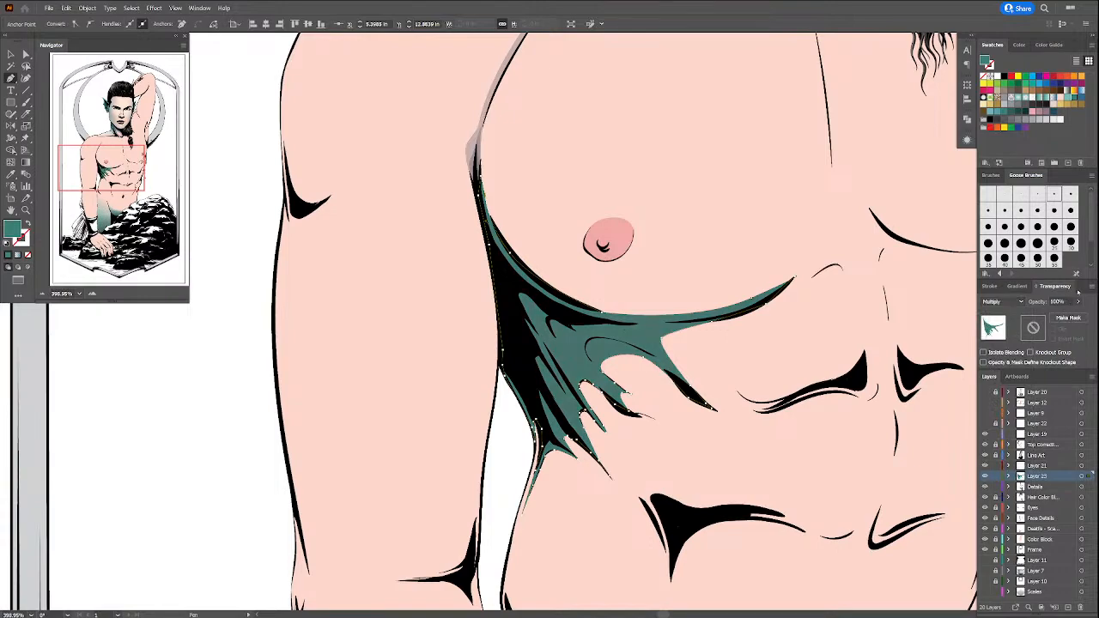
pyautogui.click(1079, 301)
pyautogui.moveTo(1083, 315); pyautogui.dragTo(1059, 314)
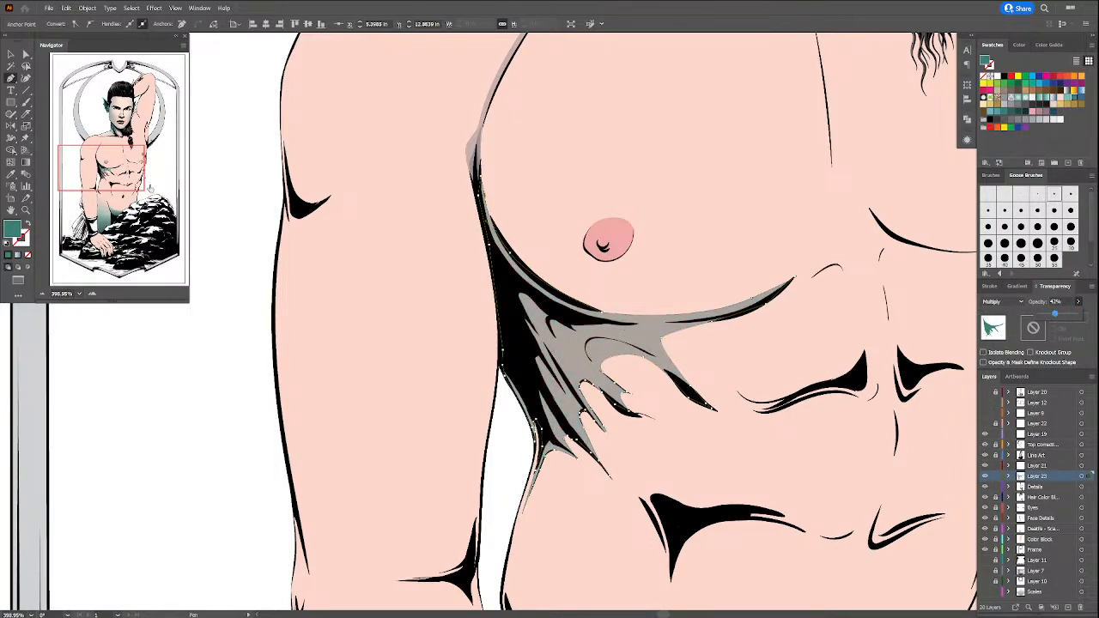
pyautogui.click(10, 54)
pyautogui.click(494, 466)
# Step: Start a second teal Pen shape at the lowest rib crease beside the waist
pyautogui.press('space')
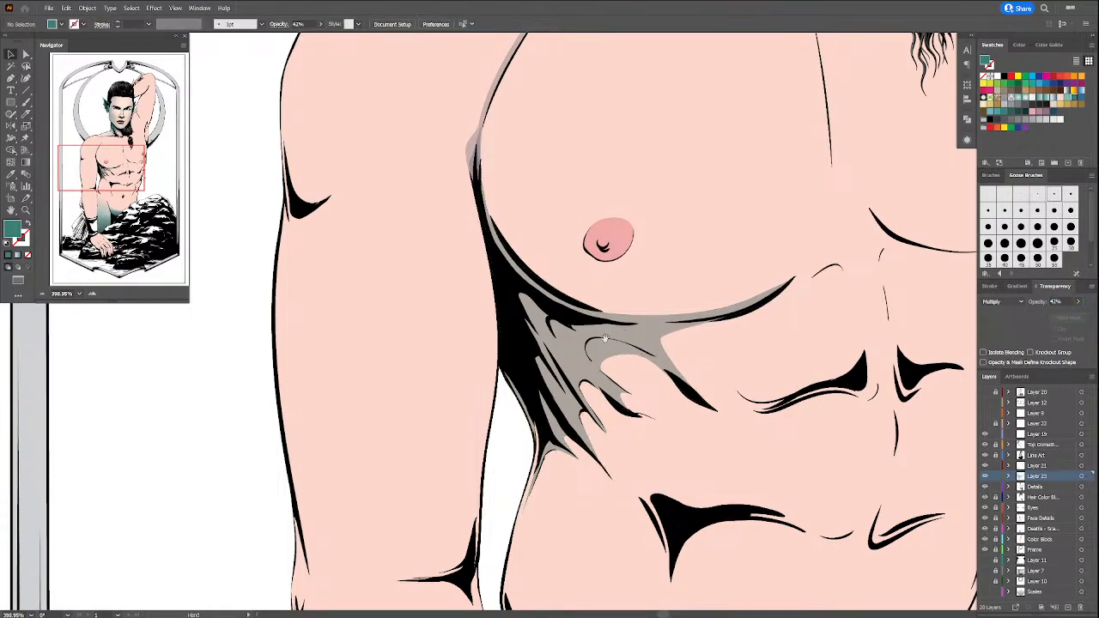
pyautogui.moveTo(605, 339); pyautogui.dragTo(599, 399)
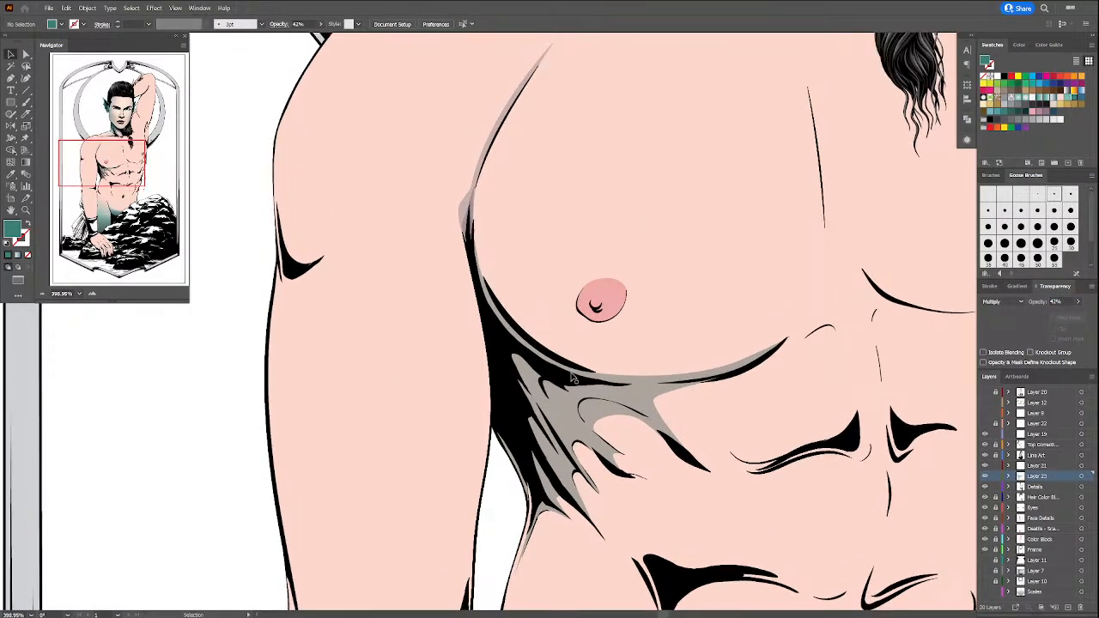
pyautogui.press('p')
pyautogui.click(541, 479)
pyautogui.click(559, 497)
pyautogui.click(542, 478)
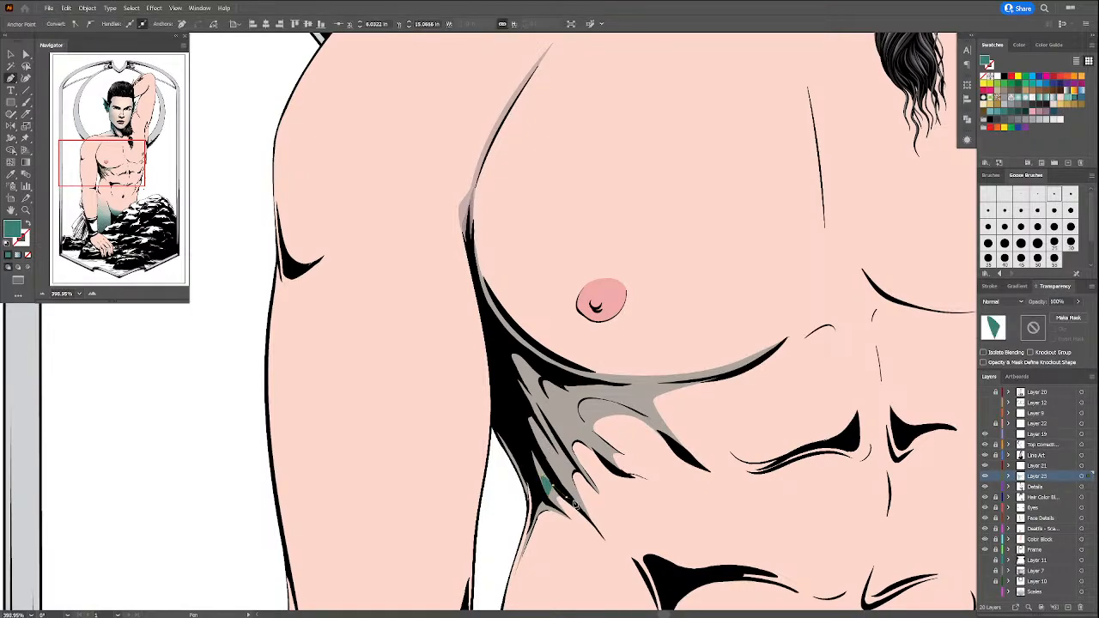
pyautogui.click(538, 443)
pyautogui.click(526, 418)
pyautogui.click(528, 410)
pyautogui.click(546, 429)
pyautogui.click(551, 449)
pyautogui.click(551, 459)
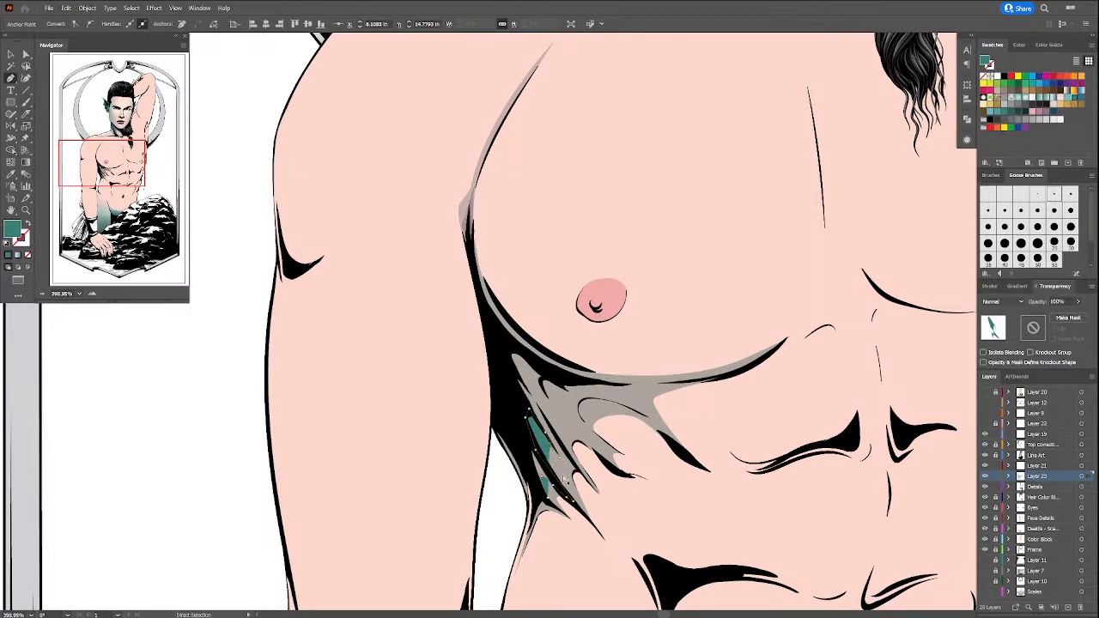
pyautogui.hotkey('ctrl', 'z')
pyautogui.hotkey('ctrl', 'z')
pyautogui.hotkey('ctrl', 'z')
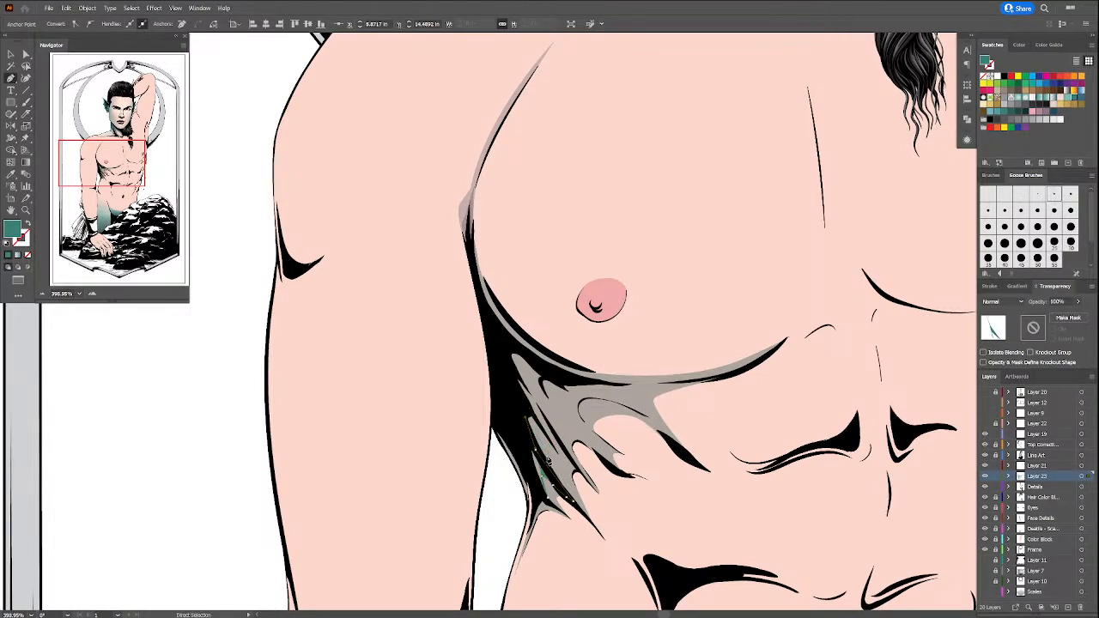
pyautogui.hotkey('ctrl', 'z')
pyautogui.hotkey('ctrl', 'z')
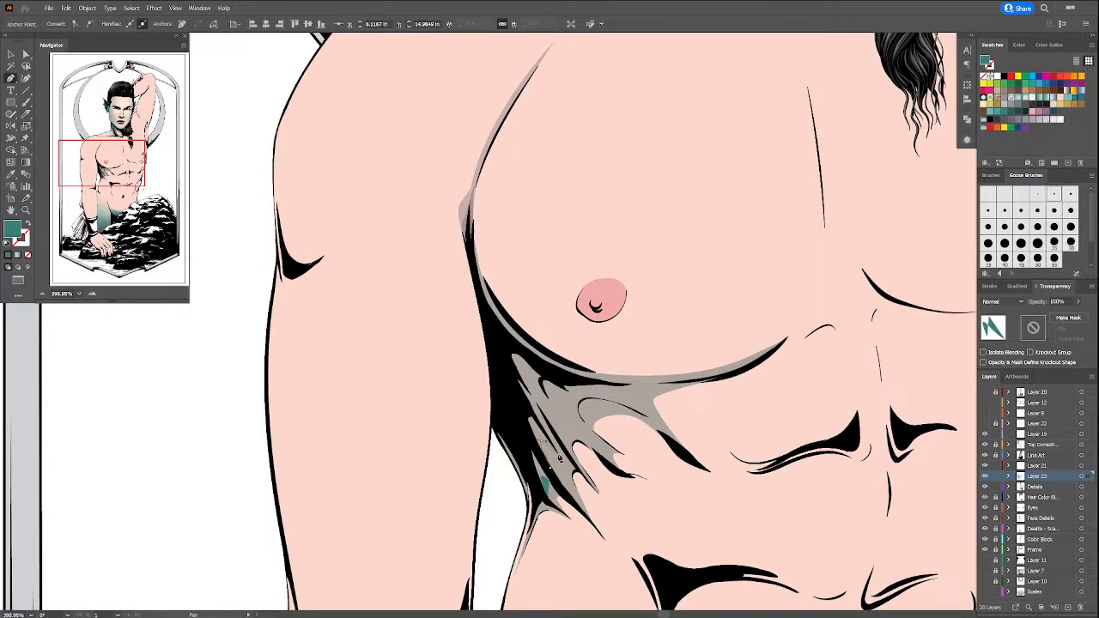
# Step: Trace the second shape up the side rib creases to the pec and close it back down through the black side shadow
pyautogui.click(543, 441)
pyautogui.click(539, 416)
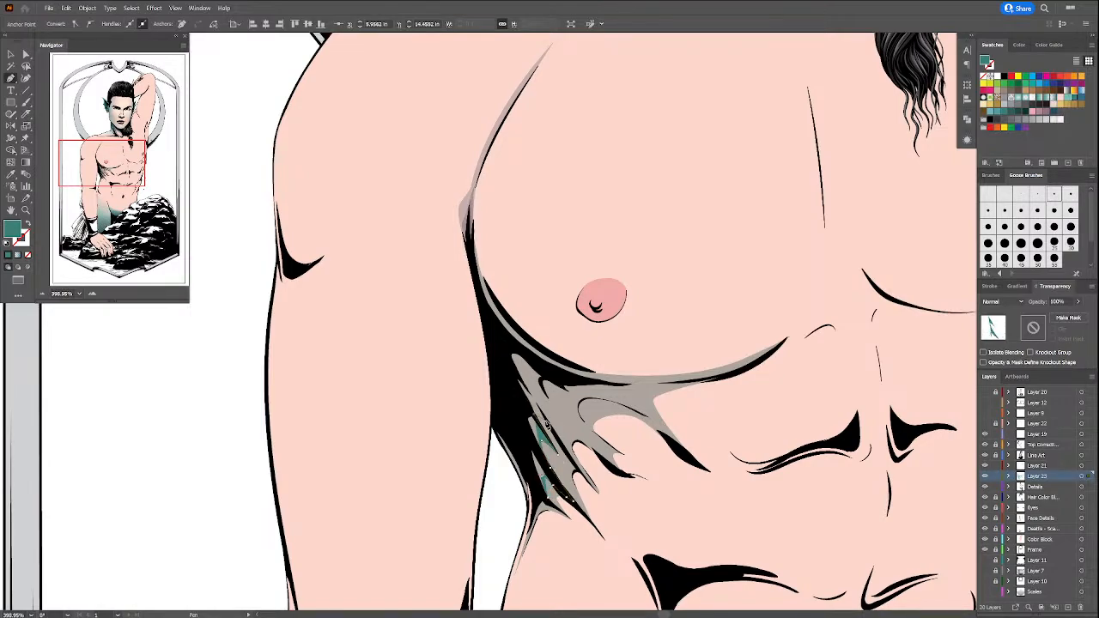
pyautogui.click(546, 421)
pyautogui.click(563, 448)
pyautogui.click(575, 467)
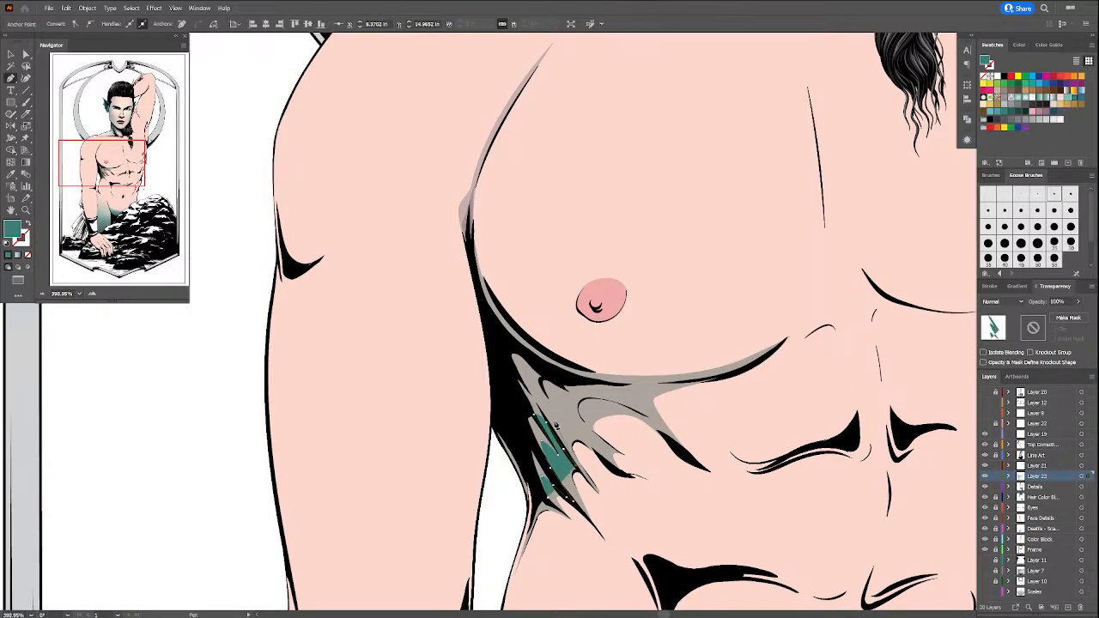
pyautogui.click(561, 420)
pyautogui.click(548, 396)
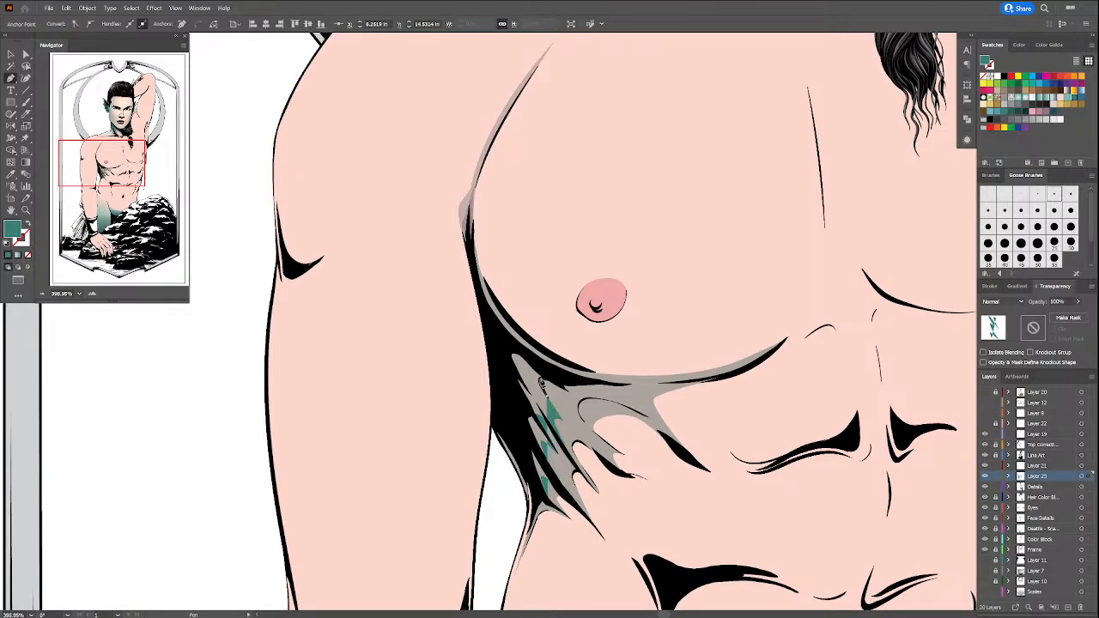
pyautogui.click(505, 345)
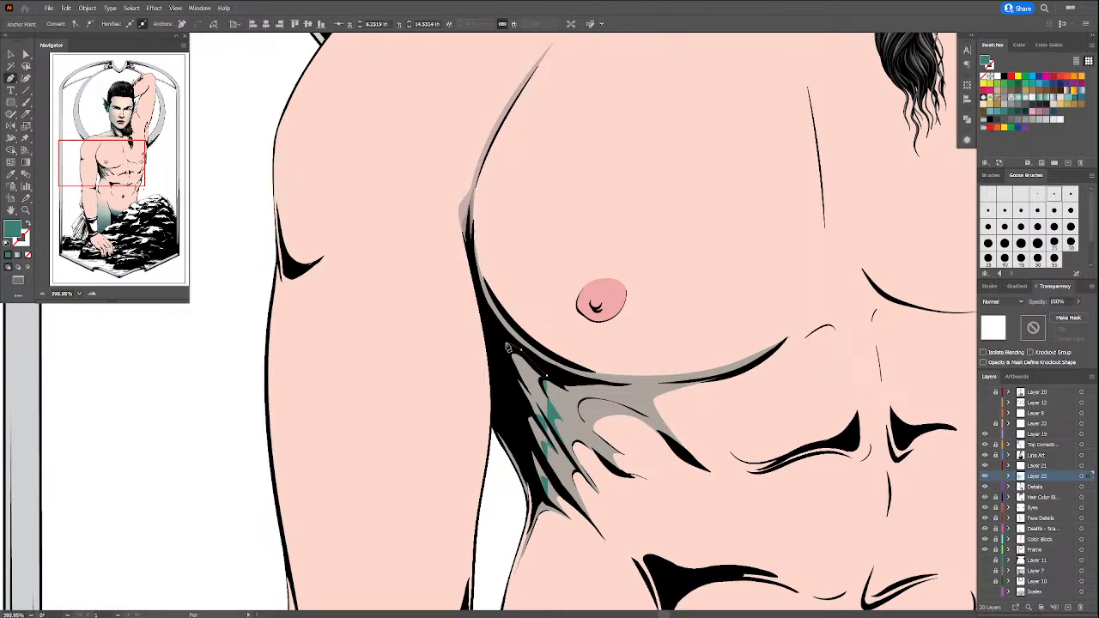
pyautogui.click(538, 431)
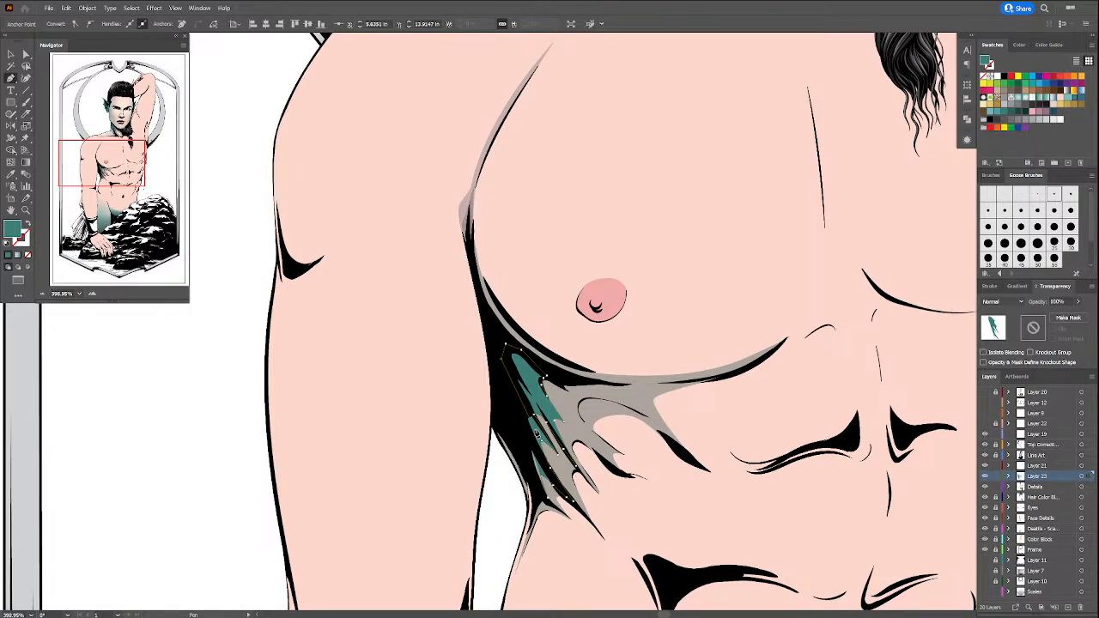
pyautogui.click(525, 461)
pyautogui.click(532, 479)
pyautogui.click(548, 498)
# Step: Copy the existing rib shadow's Multiply blending and 42% opacity onto the second shape with the Eyedropper, and deselect it
pyautogui.press('i')
pyautogui.click(566, 388)
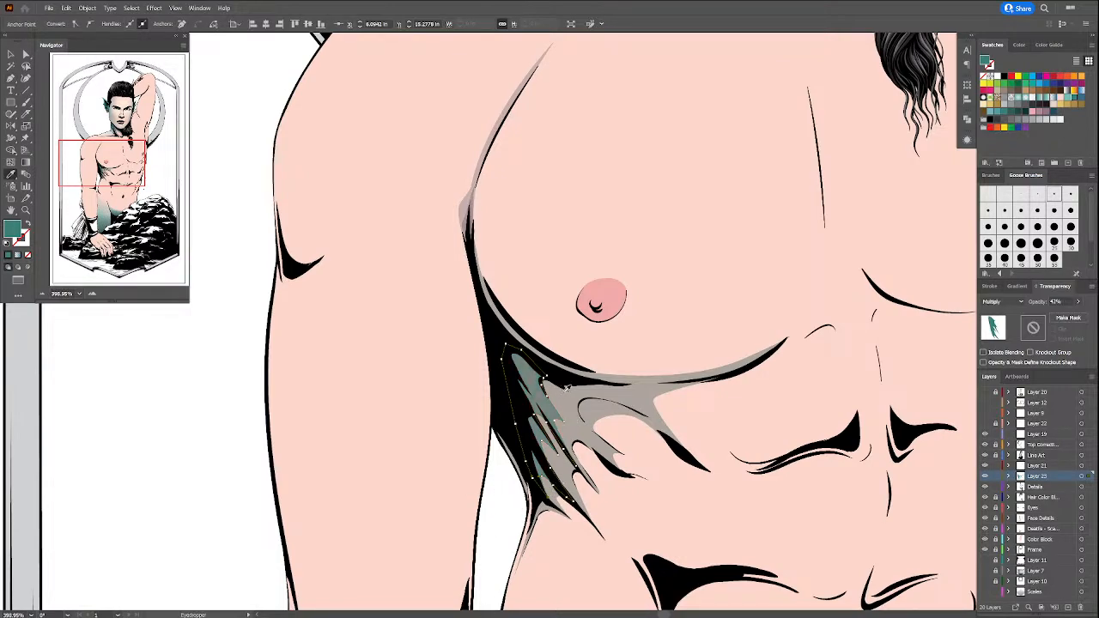
pyautogui.press('a')
pyautogui.click(251, 306)
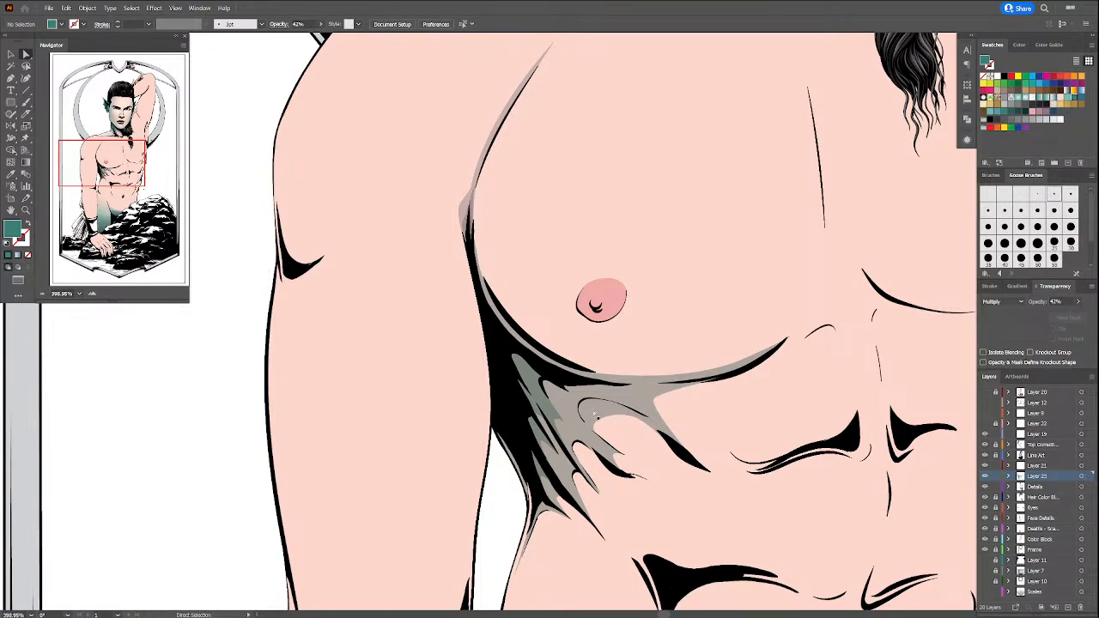
# Step: Start a third teal Pen shape at the rib crease below the pec, following the pec's underside and down the black side shadow
pyautogui.press('p')
pyautogui.click(644, 417)
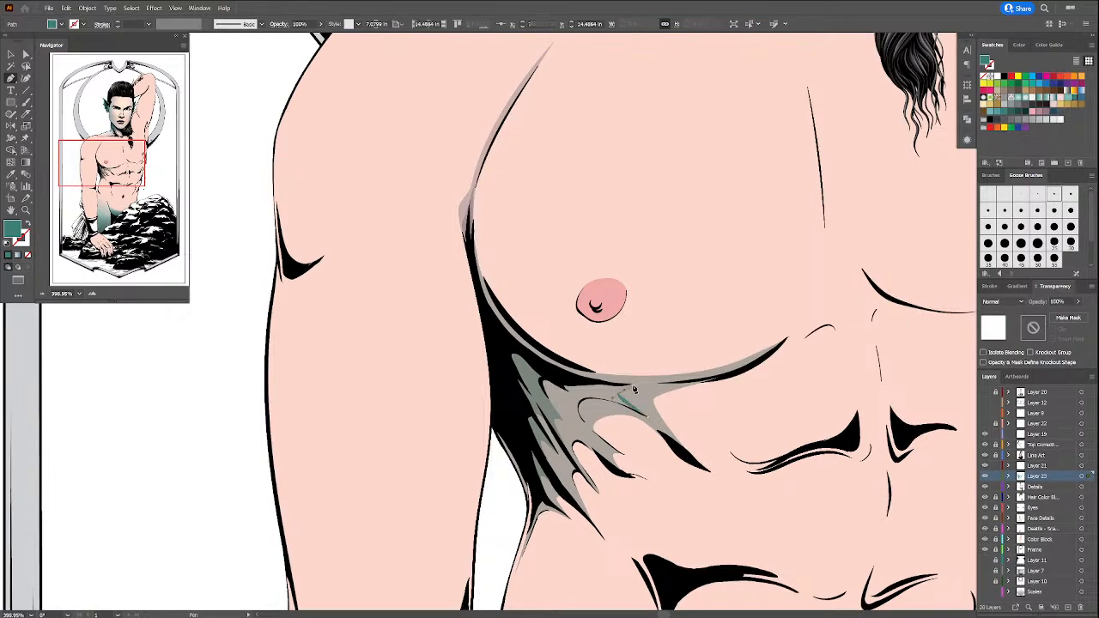
pyautogui.moveTo(618, 394); pyautogui.dragTo(536, 373)
pyautogui.click(630, 384)
pyautogui.hotkey('ctrl', 'z')
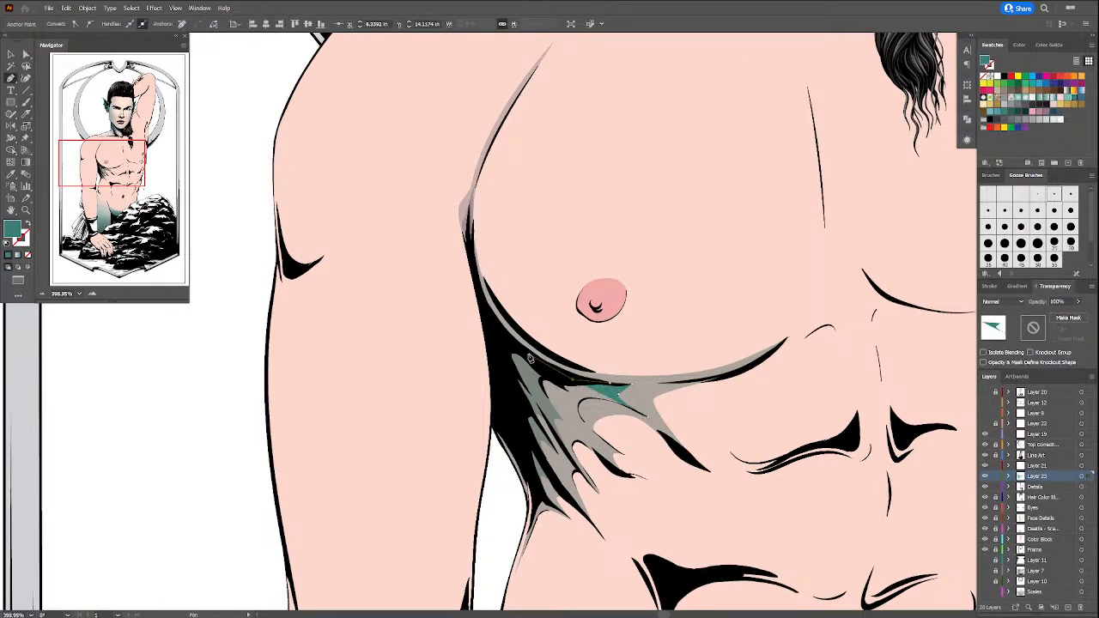
pyautogui.click(529, 354)
pyautogui.click(505, 336)
pyautogui.click(495, 365)
pyautogui.click(509, 420)
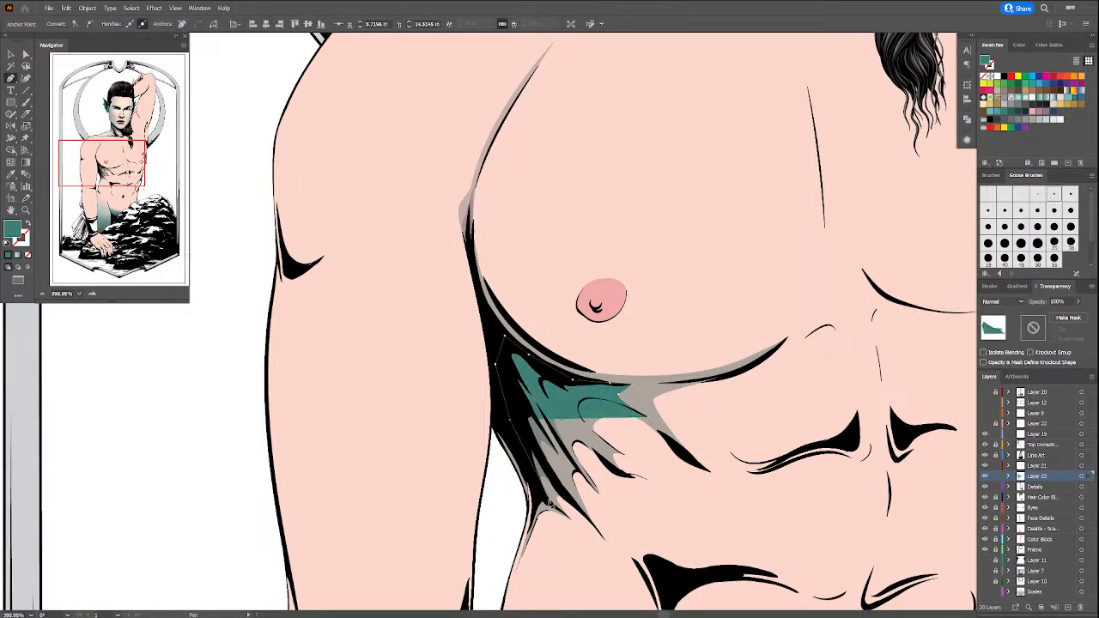
# Step: Trace the third shape's lower edge through the black creases at the side of the ribs
pyautogui.click(546, 500)
pyautogui.click(552, 486)
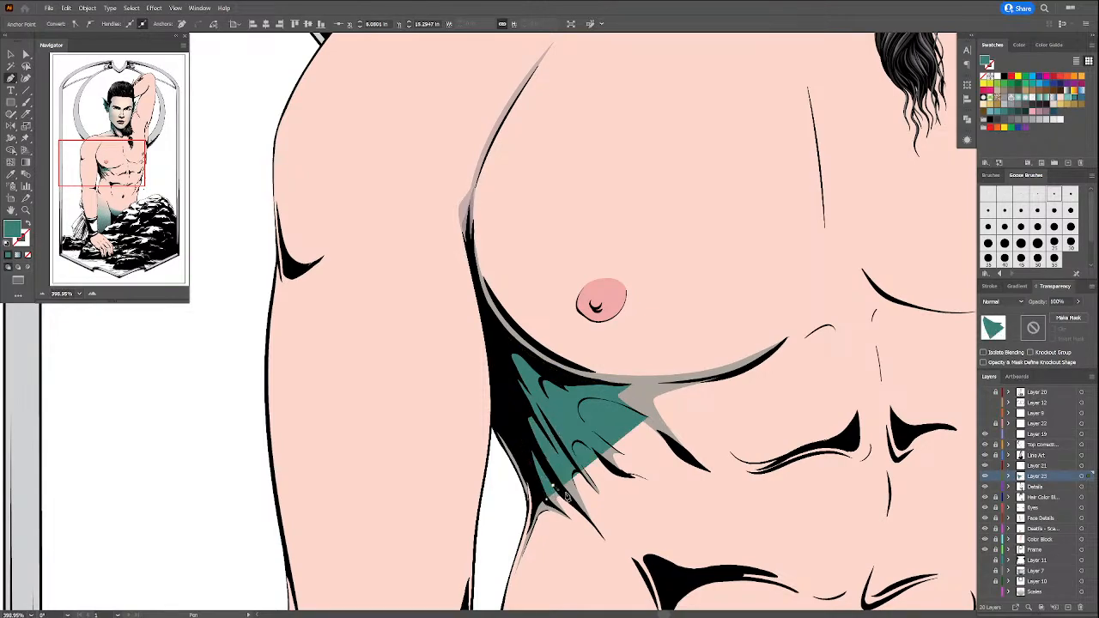
pyautogui.click(568, 500)
pyautogui.click(559, 453)
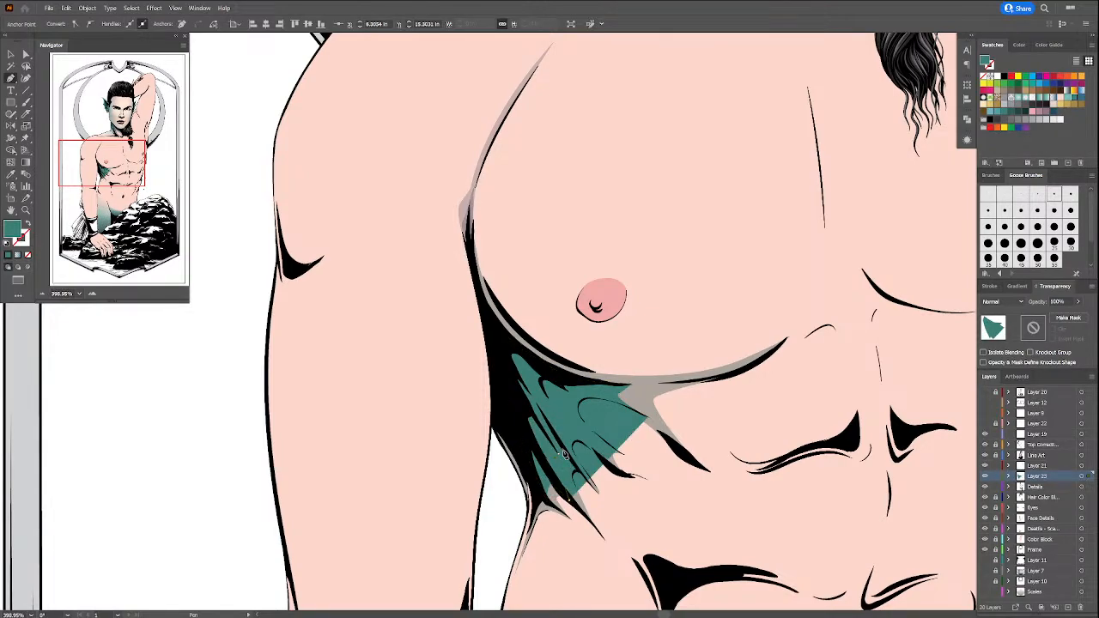
pyautogui.click(578, 469)
pyautogui.click(548, 421)
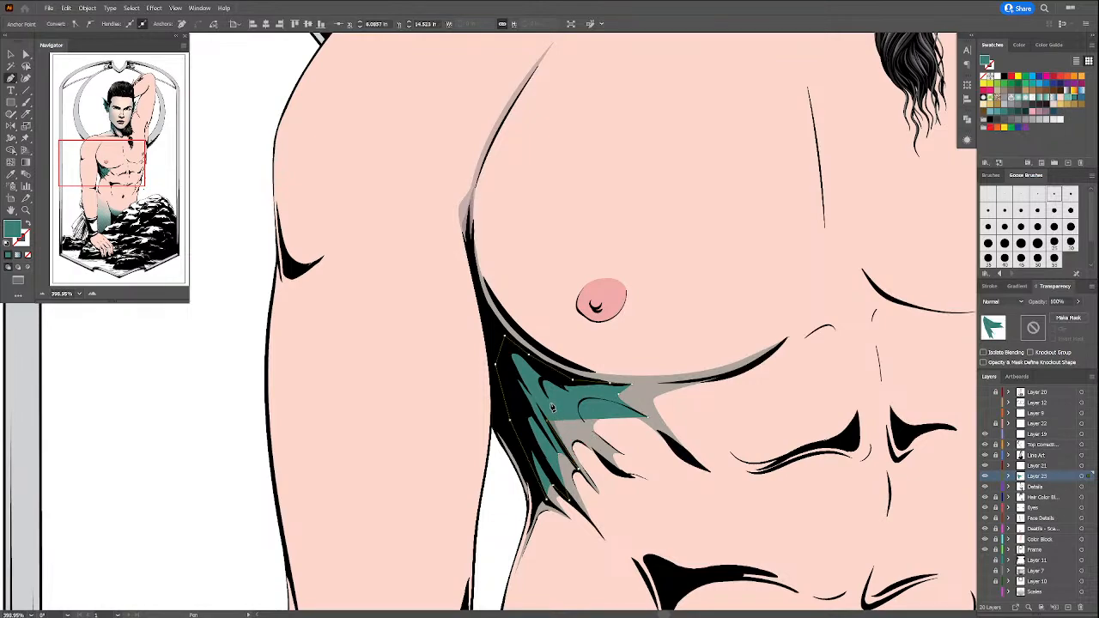
pyautogui.click(528, 391)
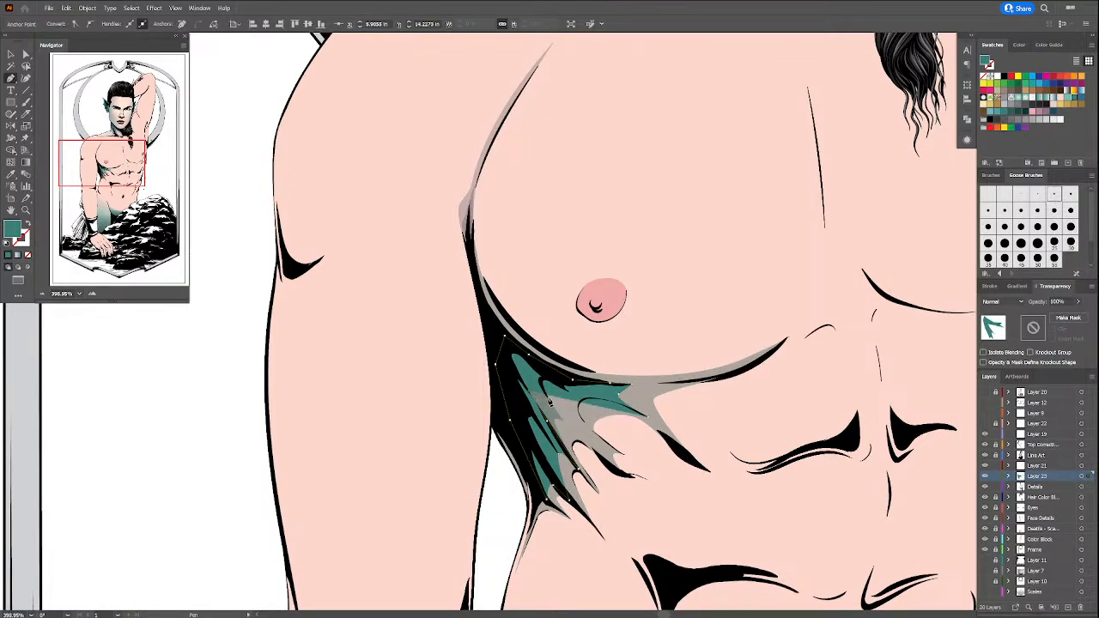
pyautogui.click(551, 400)
pyautogui.hotkey('ctrl', 'z')
pyautogui.hotkey('ctrl', 'z')
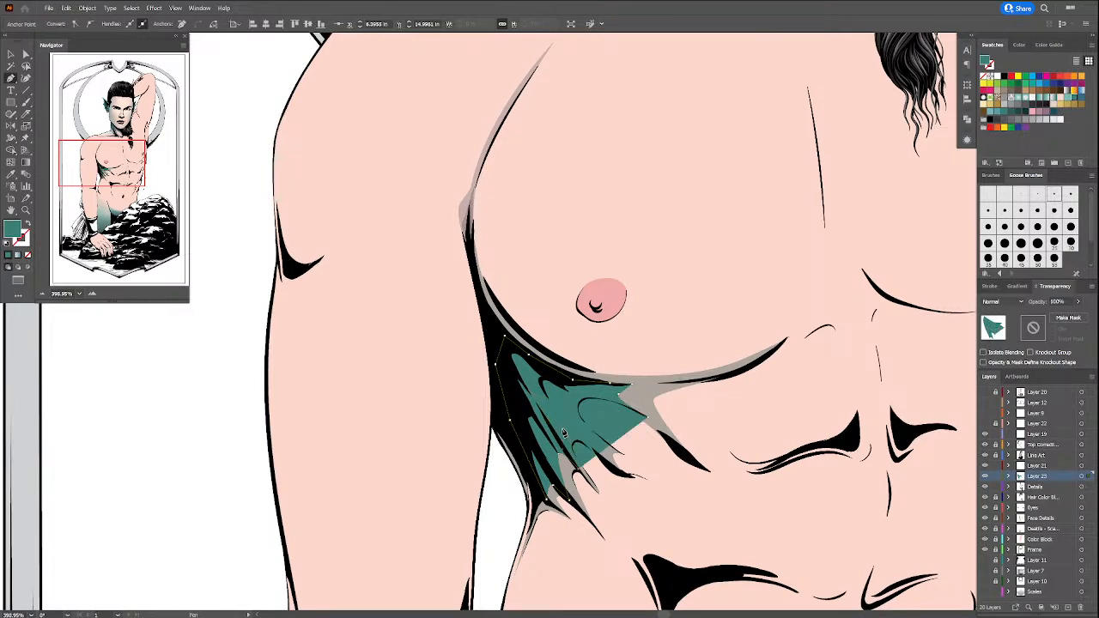
# Step: Curve the third shape along the upper rib crease, close it at its starting point and refine the curve at the crease
pyautogui.moveTo(562, 430); pyautogui.dragTo(584, 423)
pyautogui.click(562, 430)
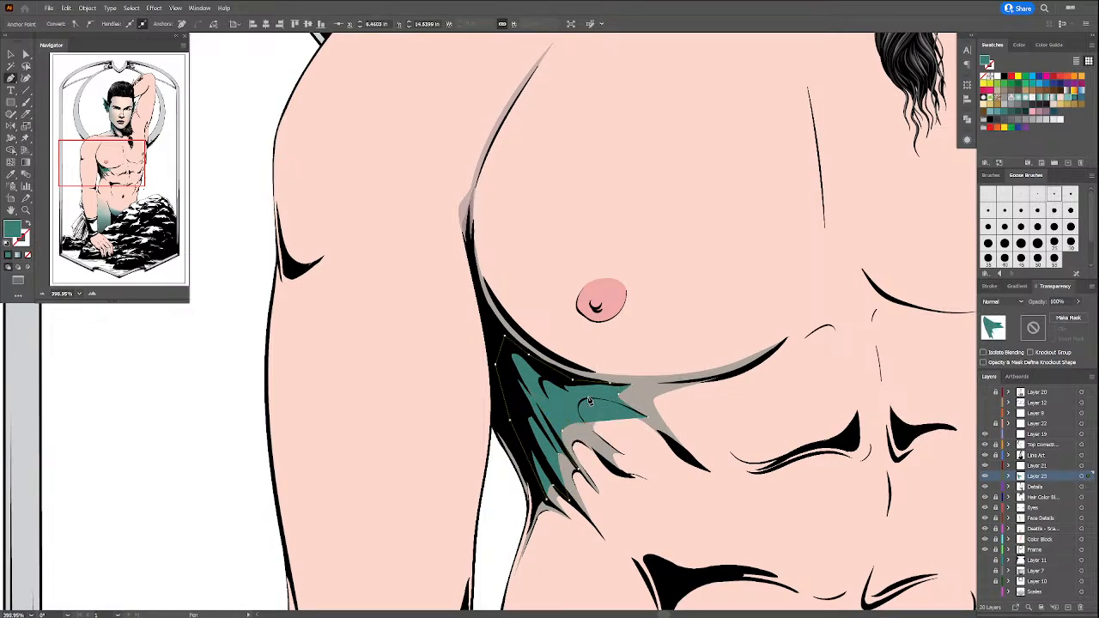
pyautogui.keyDown('ctrl'); pyautogui.click(589, 400); pyautogui.keyUp('ctrl')
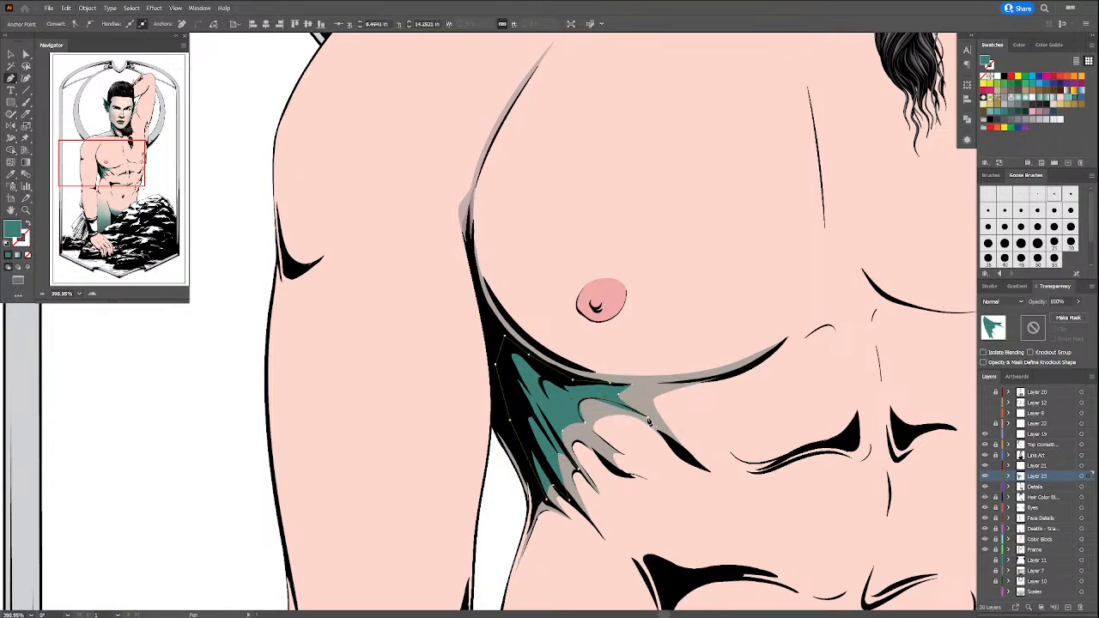
pyautogui.click(648, 418)
pyautogui.press('a')
pyautogui.moveTo(589, 398); pyautogui.dragTo(566, 405)
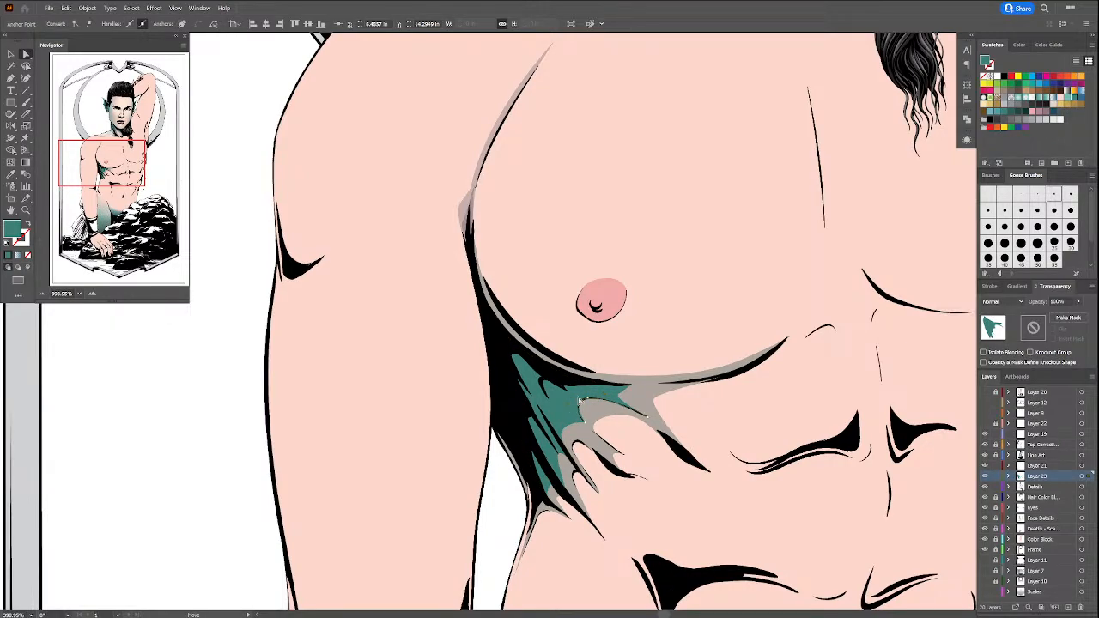
# Step: Copy the rib shadow's Multiply blending and 42% opacity onto the third shape with the Eyedropper, recolour it blue, and deselect it
pyautogui.press('i')
pyautogui.click(604, 400)
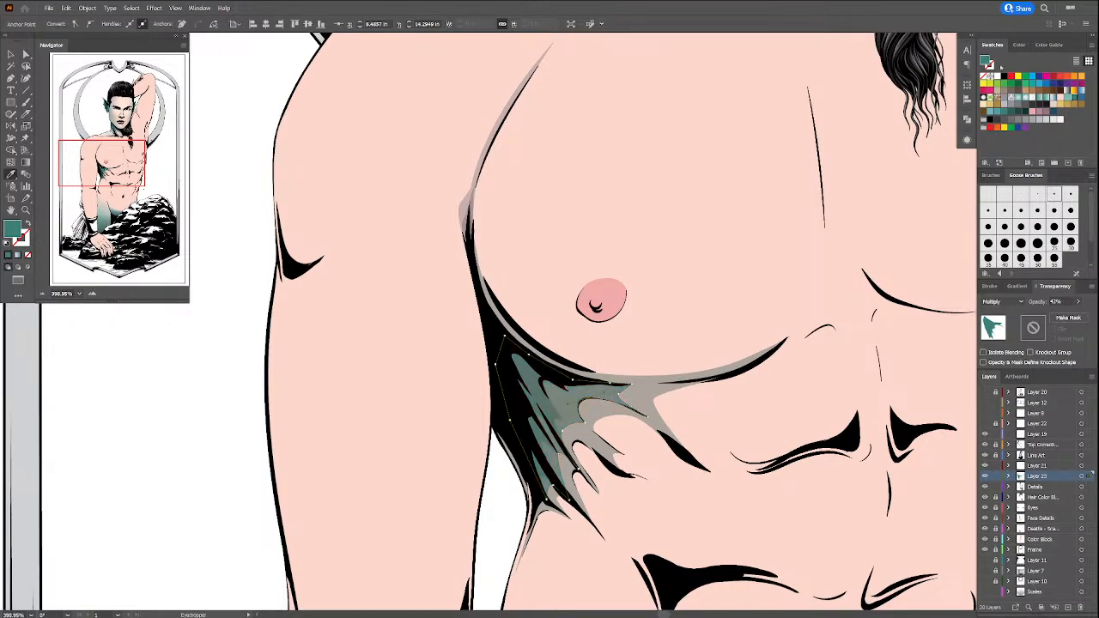
pyautogui.click(1079, 101)
pyautogui.press('a')
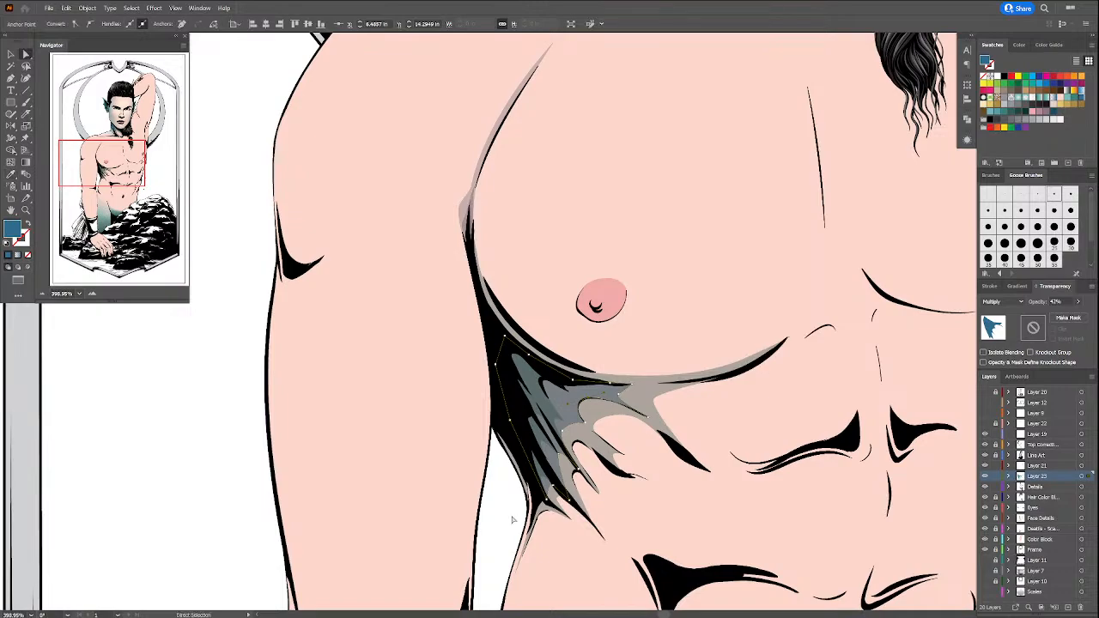
pyautogui.click(513, 511)
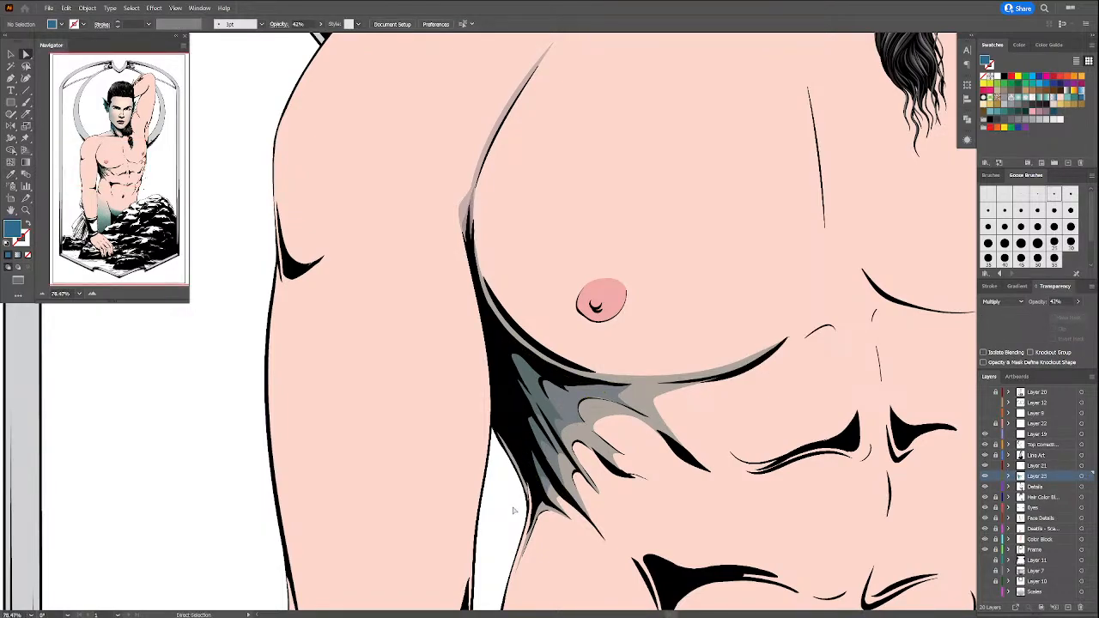
# Step: Draw a closed curved Pen shape over the upper pec above the nipple, from near the armpit crease to the sternum line
pyautogui.hotkey('ctrl', '0')
pyautogui.moveTo(664, 447); pyautogui.dragTo(670, 499)
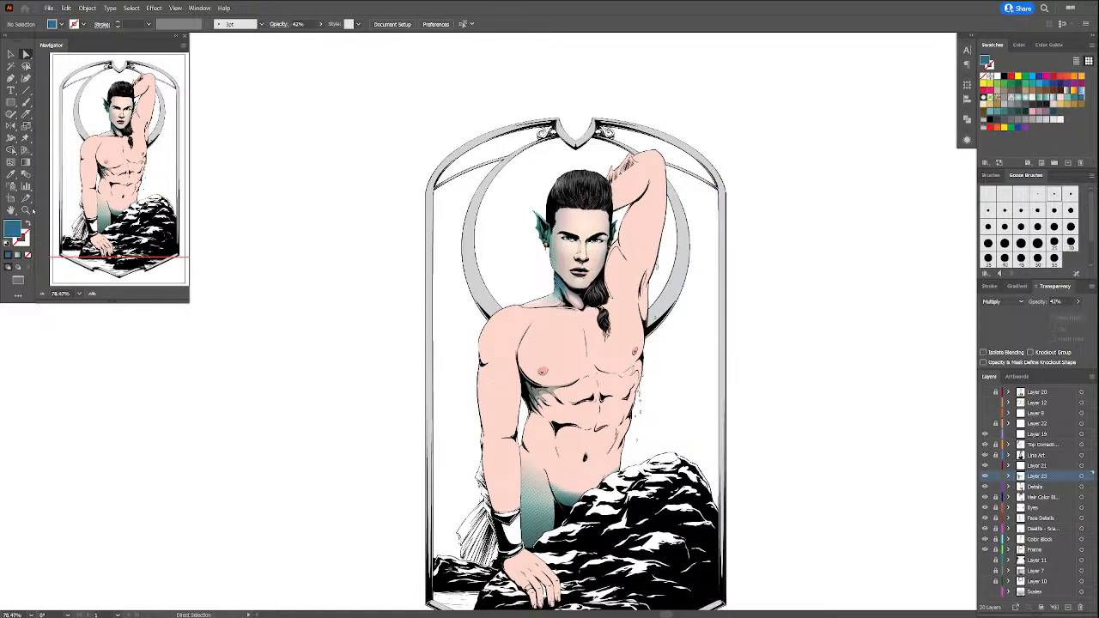
pyautogui.click(25, 210)
pyautogui.moveTo(640, 440); pyautogui.dragTo(654, 443)
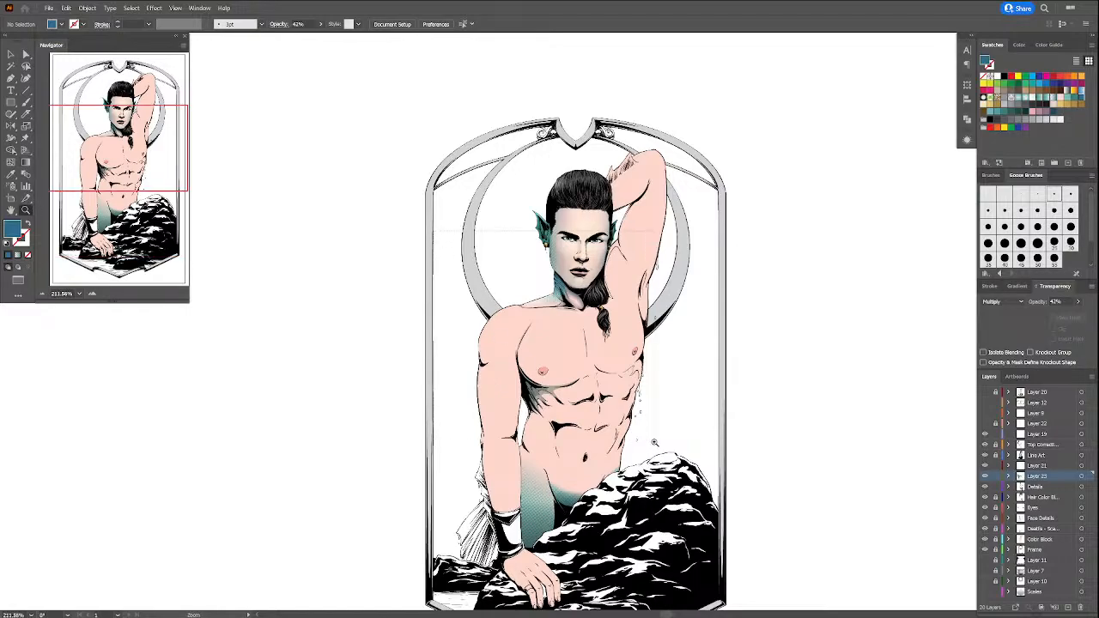
pyautogui.press('p')
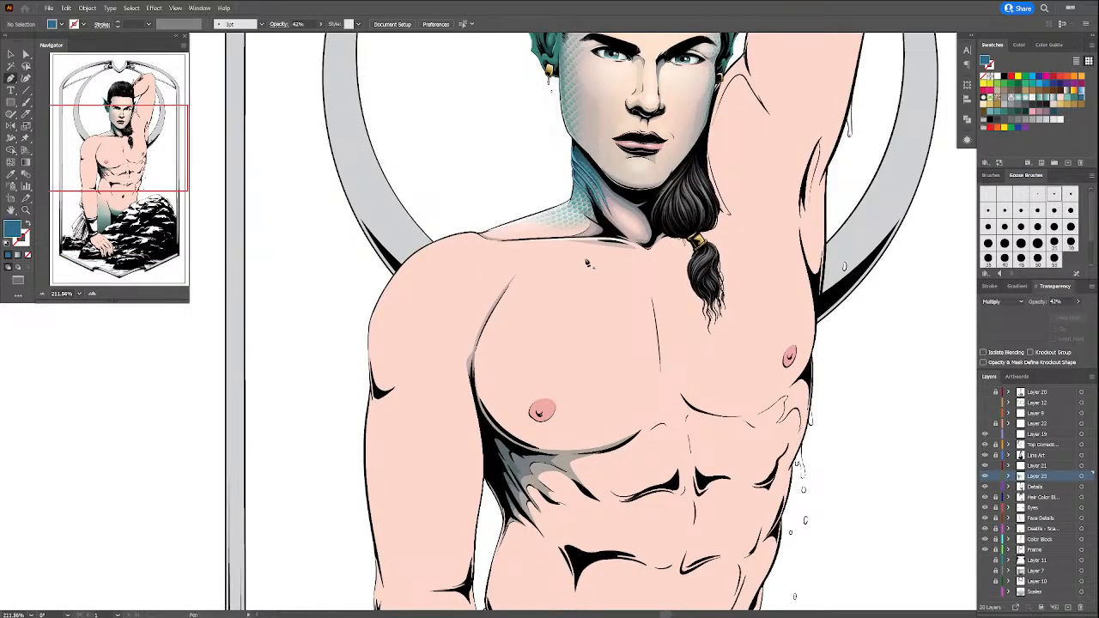
pyautogui.click(585, 259)
pyautogui.moveTo(546, 266); pyautogui.dragTo(529, 273)
pyautogui.moveTo(485, 343); pyautogui.dragTo(484, 348)
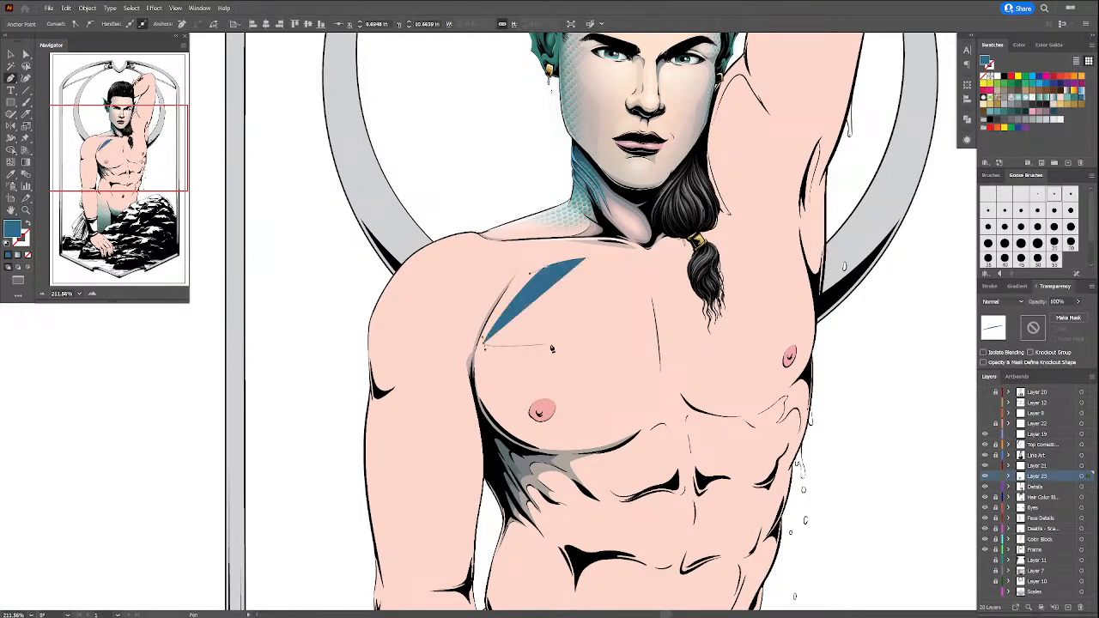
pyautogui.click(552, 349)
pyautogui.click(634, 382)
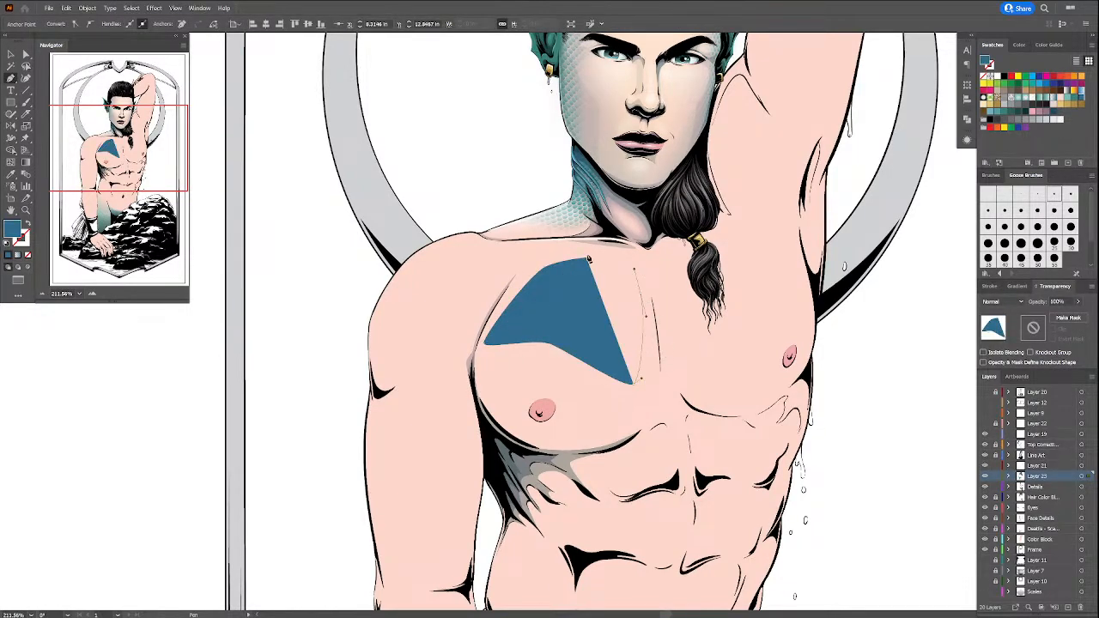
pyautogui.moveTo(589, 259); pyautogui.dragTo(589, 263)
pyautogui.click(588, 259)
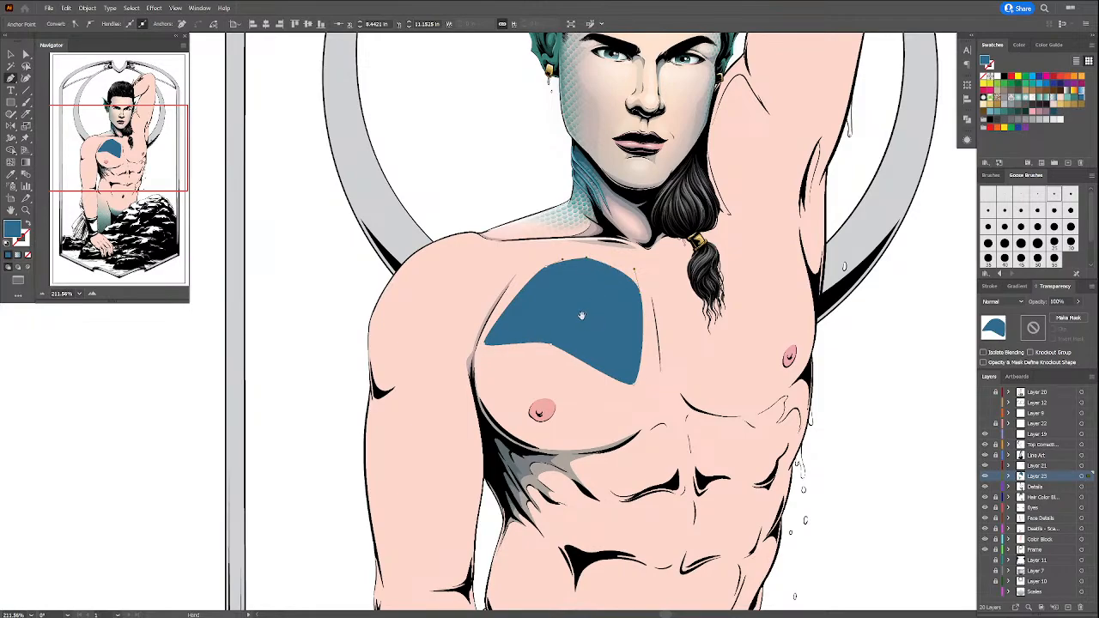
# Step: Fill the upper pec shape with white and smooth its curves at the top edge and lower middle
pyautogui.moveTo(581, 314); pyautogui.dragTo(583, 333)
pyautogui.click(996, 76)
pyautogui.press('a')
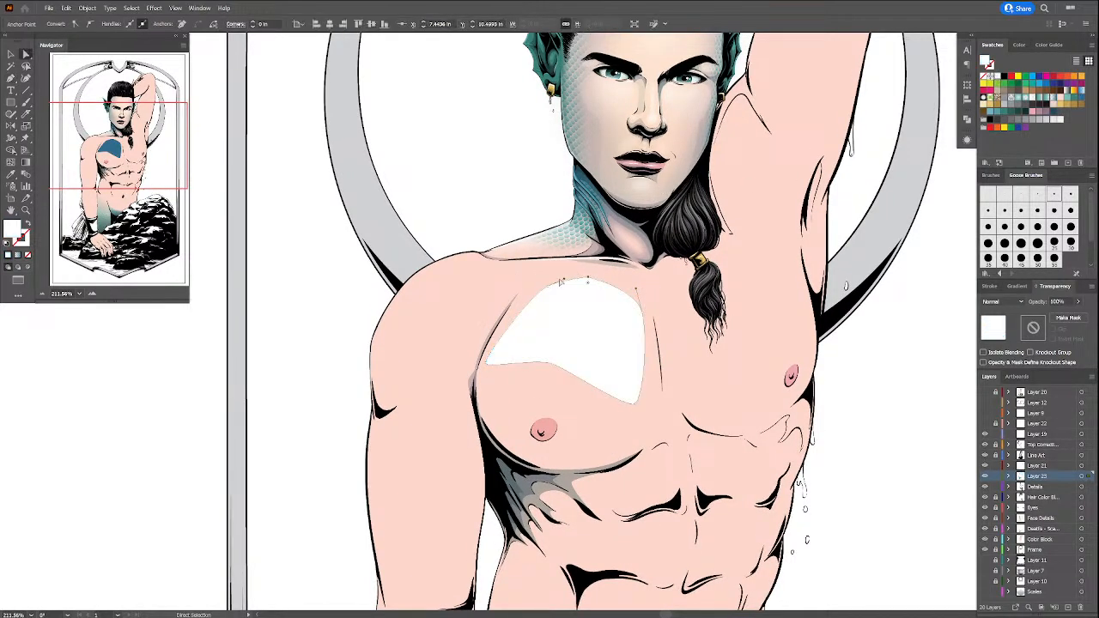
pyautogui.moveTo(555, 289); pyautogui.dragTo(569, 272)
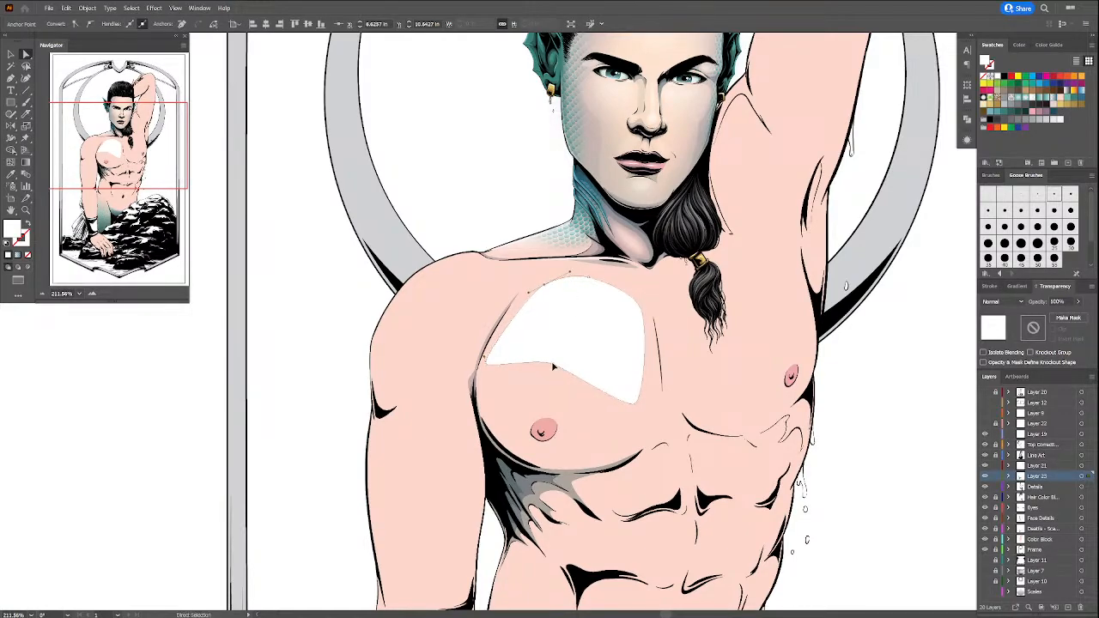
pyautogui.moveTo(553, 367); pyautogui.dragTo(533, 362)
# Step: Apply a Gaussian Blur with a radius of about 60 pixels to the white pec highlight
pyautogui.click(154, 8)
pyautogui.moveTo(180, 108)
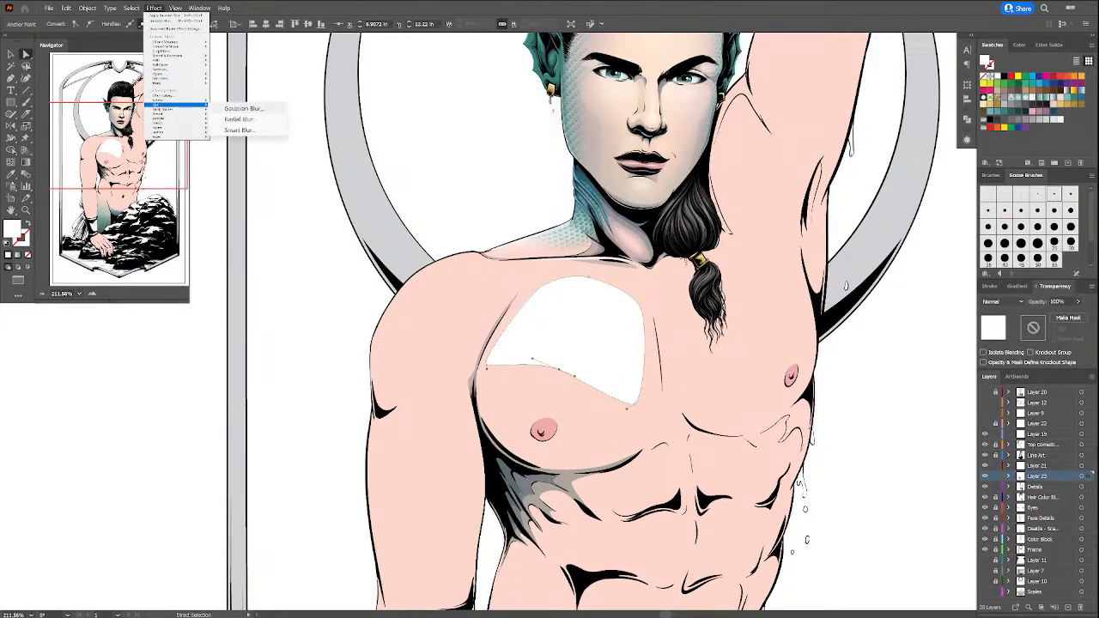
pyautogui.click(243, 108)
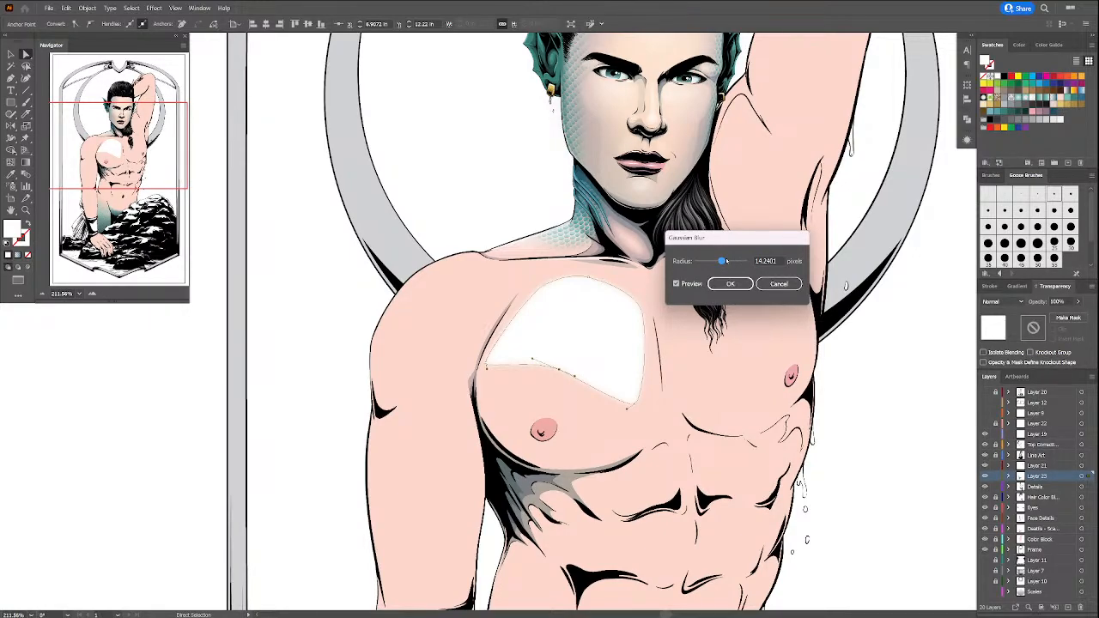
pyautogui.moveTo(725, 257); pyautogui.dragTo(731, 260)
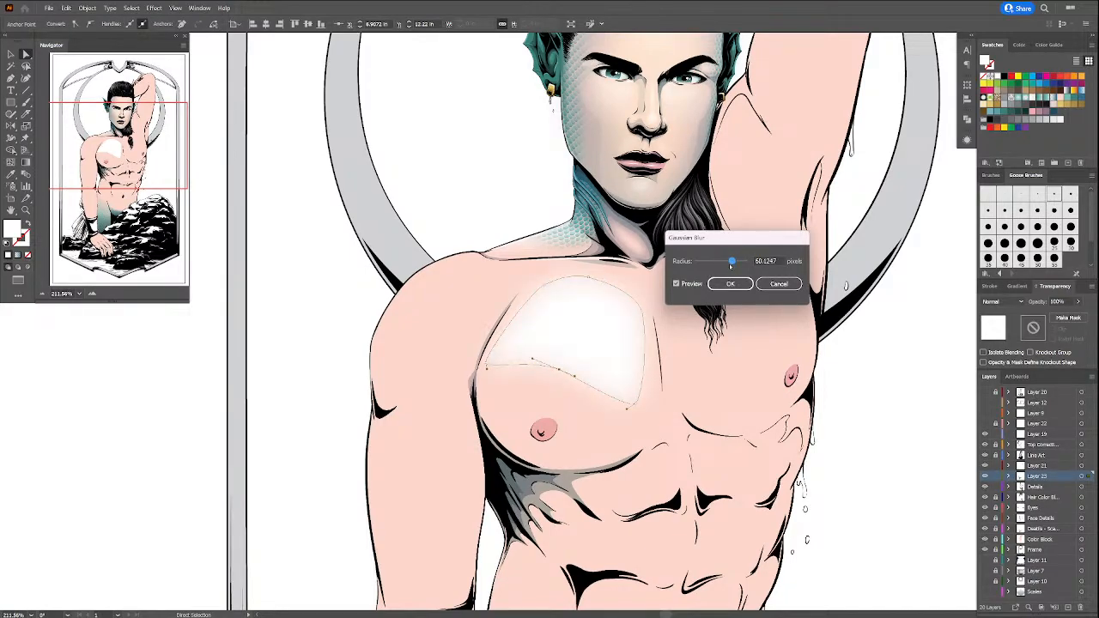
pyautogui.click(730, 283)
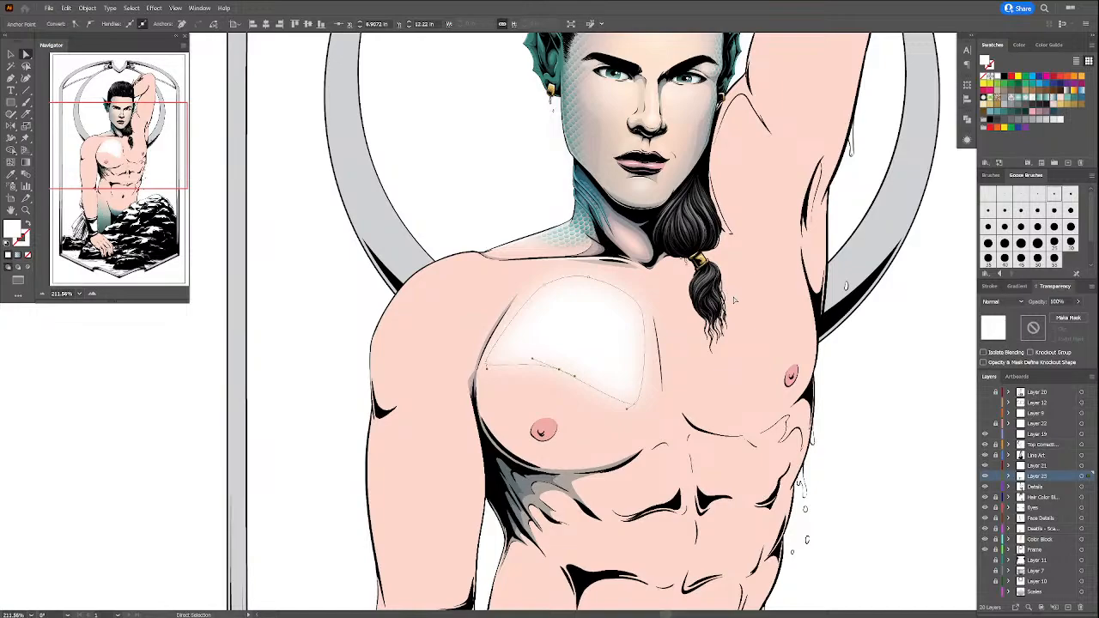
# Step: Set the pec highlight to Overlay blending at 26% opacity and deselect it
pyautogui.click(1000, 302)
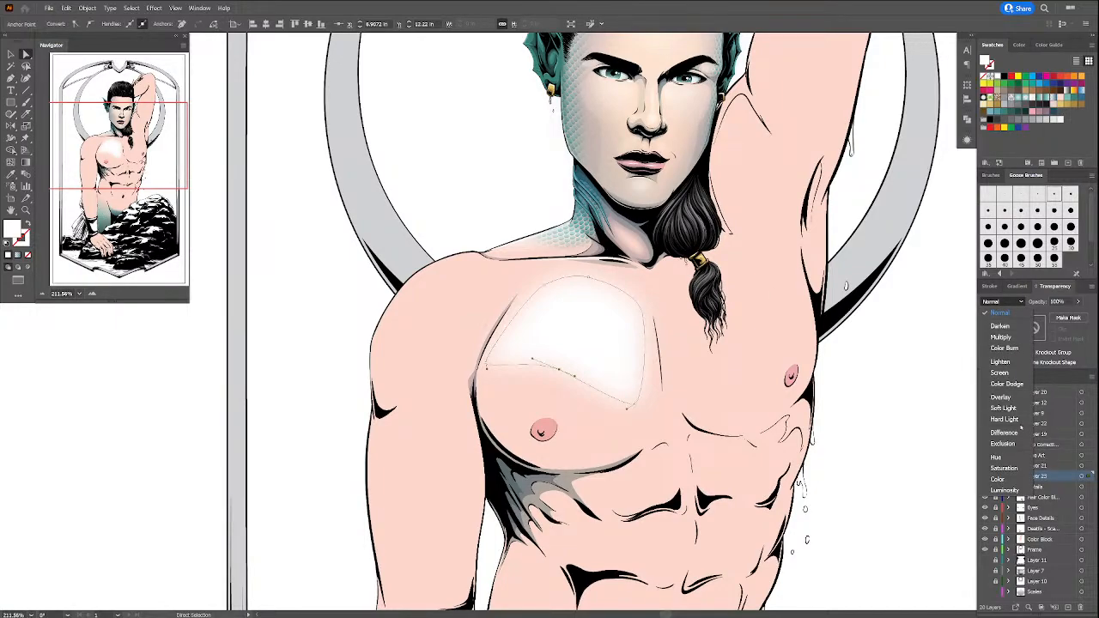
pyautogui.click(1001, 397)
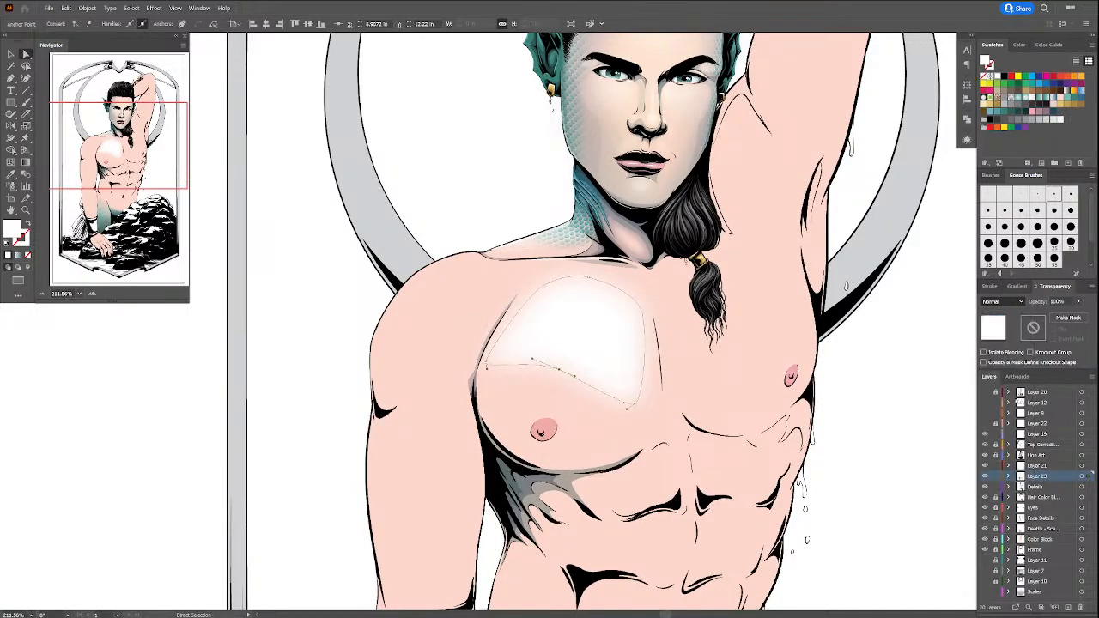
pyautogui.click(1078, 301)
pyautogui.moveTo(1080, 314); pyautogui.dragTo(1049, 315)
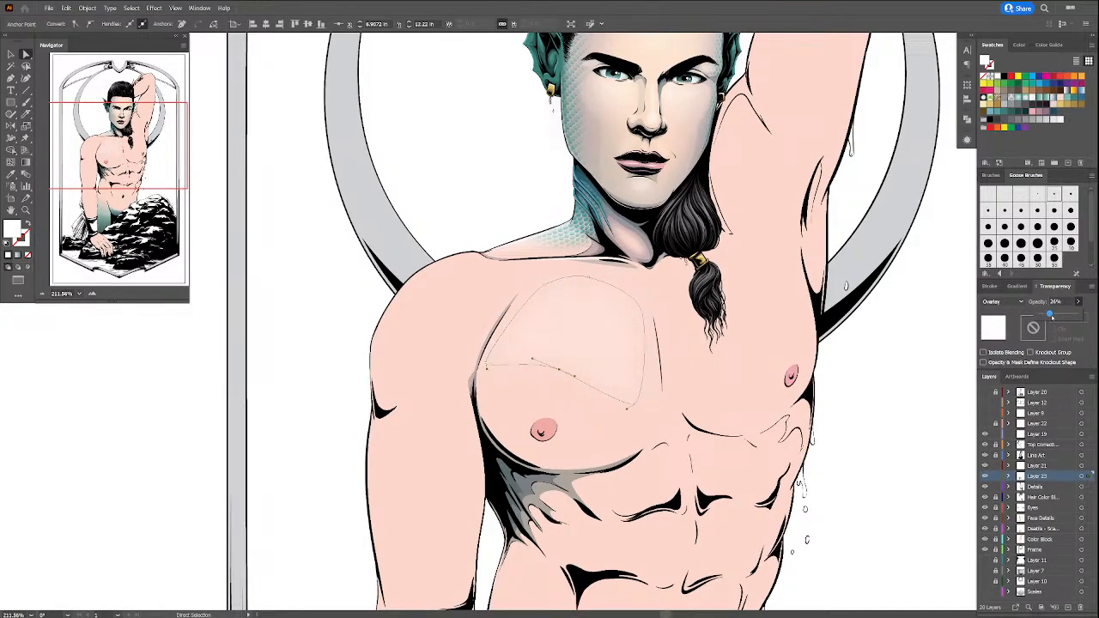
pyautogui.press('v')
pyautogui.click(253, 338)
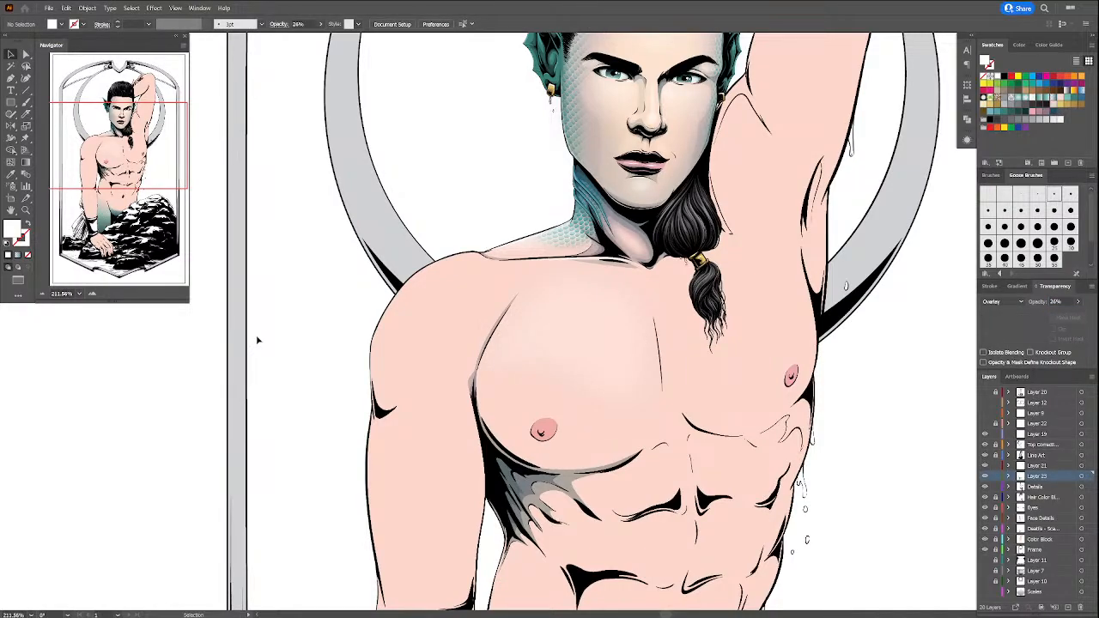
# Step: Try to split the pec highlight with a curved Knife cut and delete its upper piece
pyautogui.click(607, 359)
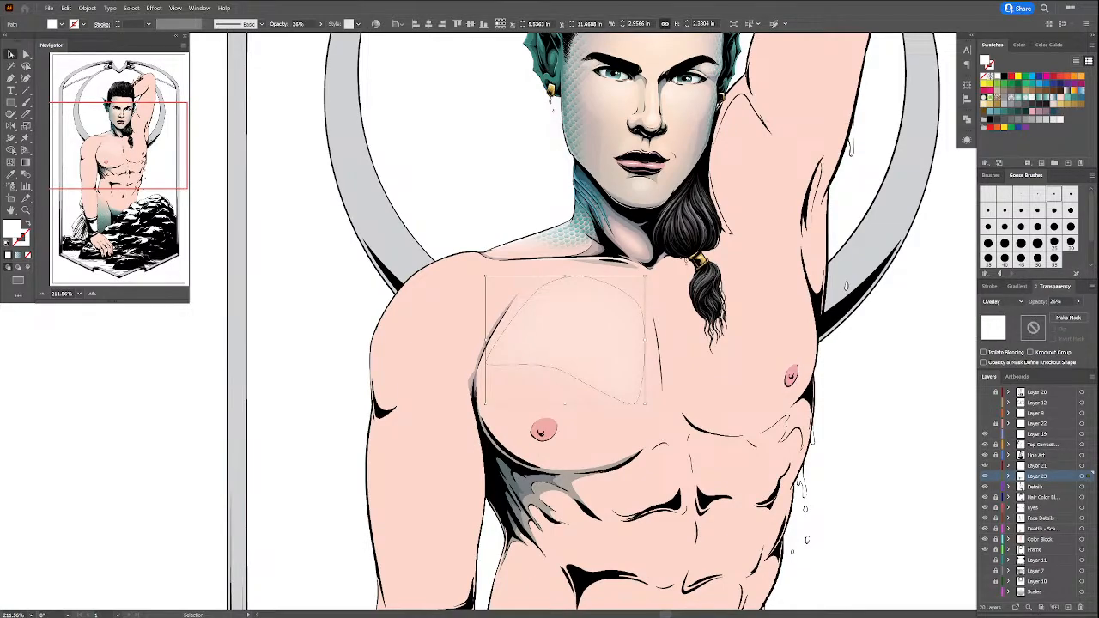
pyautogui.click(26, 115)
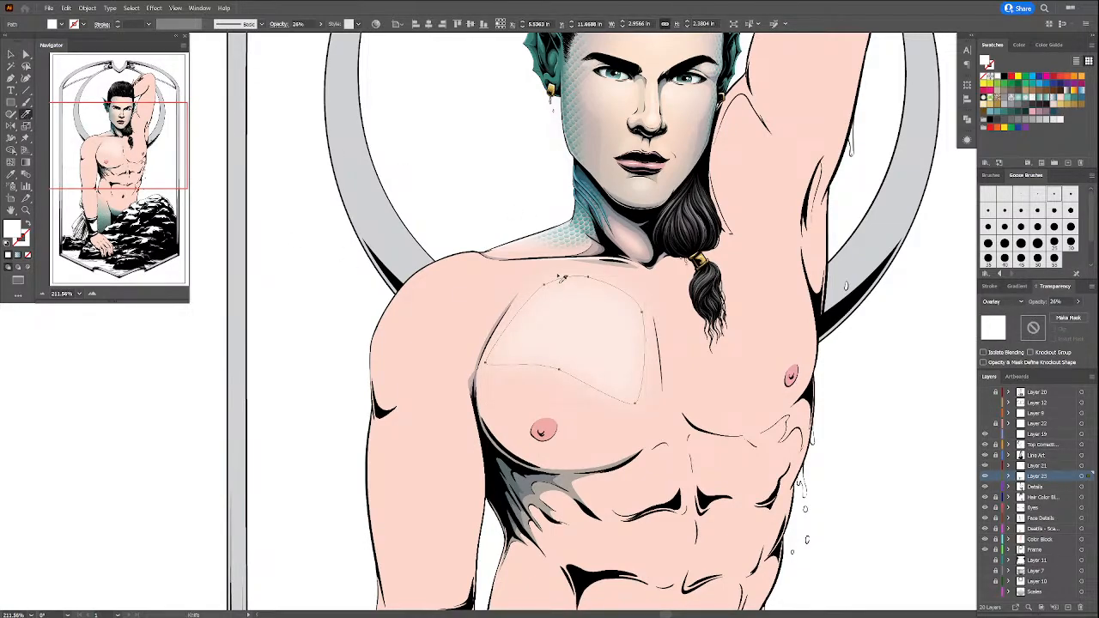
pyautogui.moveTo(558, 276)
pyautogui.mouseDown()
pyautogui.moveTo(526, 304)
pyautogui.moveTo(534, 327)
pyautogui.moveTo(582, 327)
pyautogui.moveTo(628, 360)
pyautogui.moveTo(687, 374)
pyautogui.mouseUp()
pyautogui.press('a')
pyautogui.click(483, 186)
pyautogui.click(622, 394)
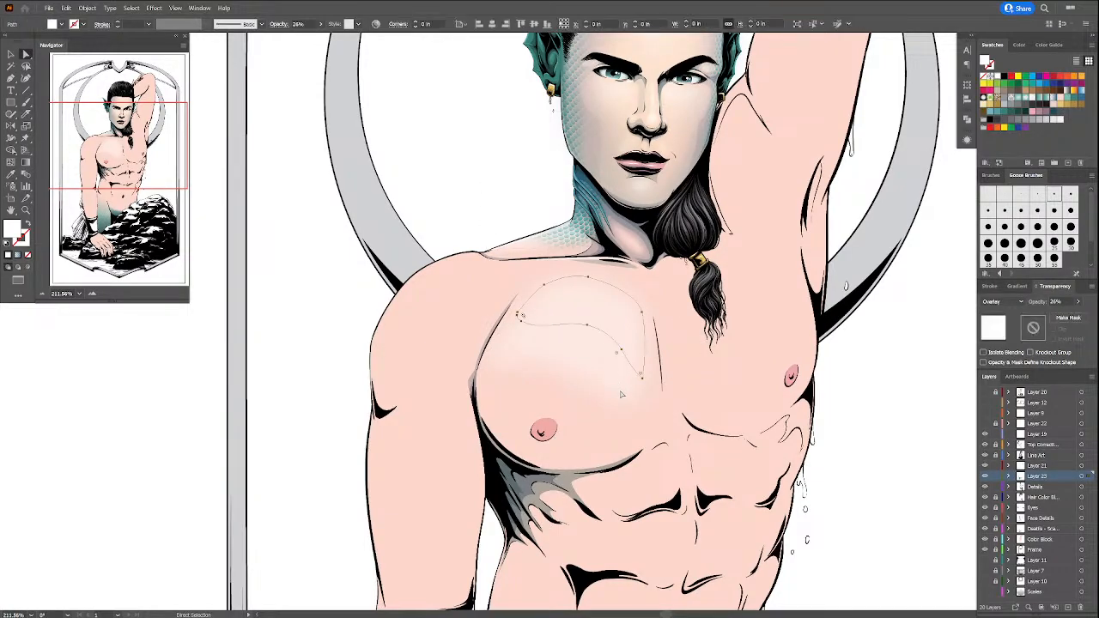
pyautogui.hotkey('ctrl', 'shift', 'a')
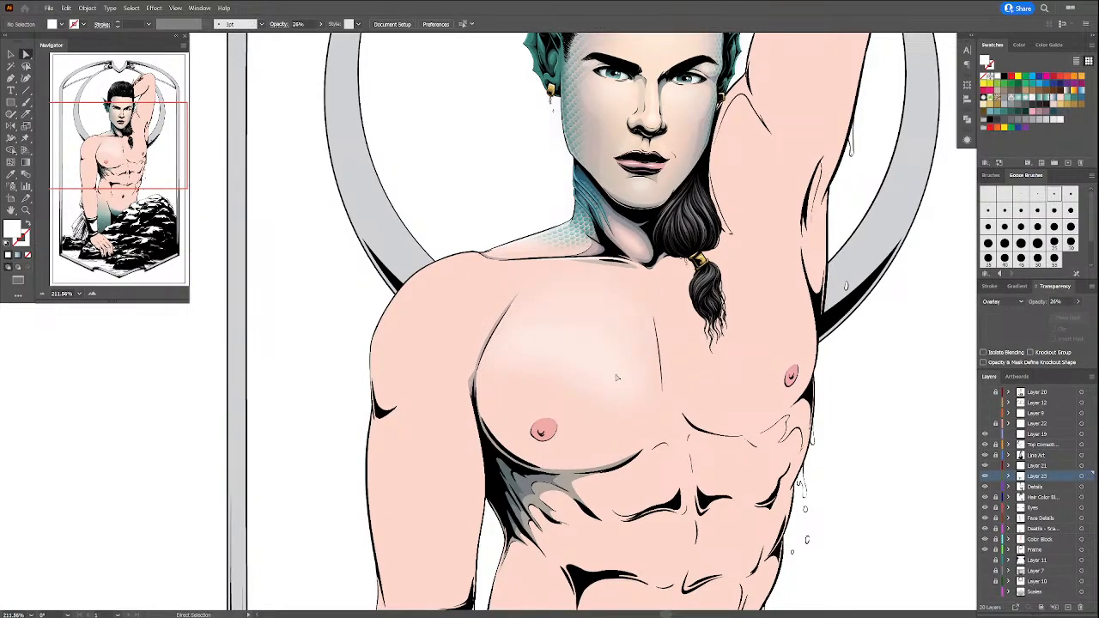
pyautogui.click(613, 335)
pyautogui.press('Delete')
pyautogui.click(615, 318)
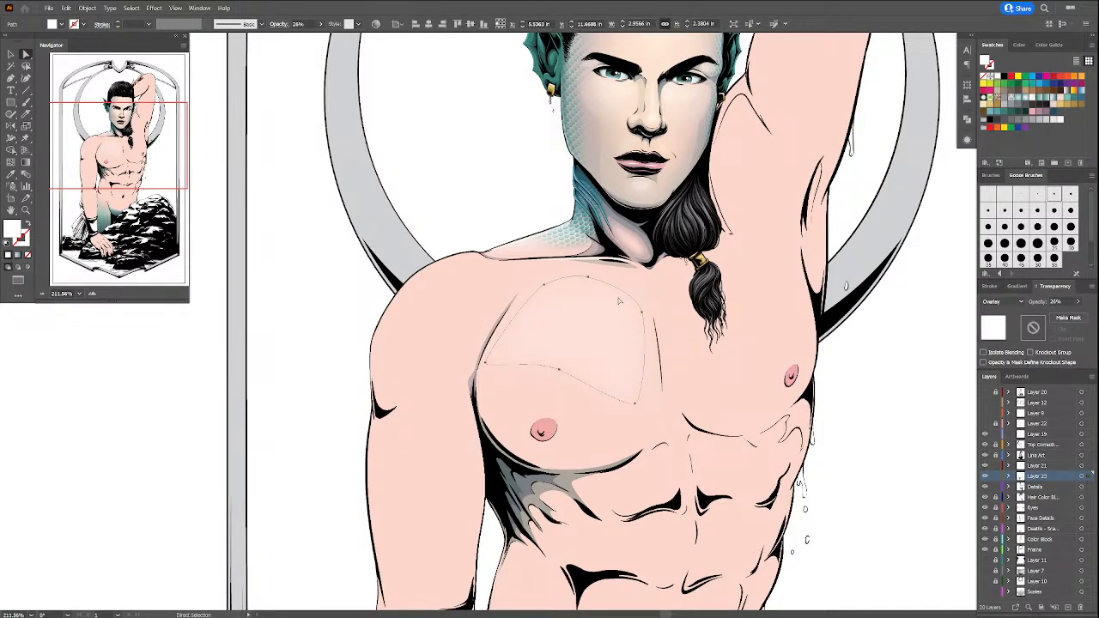
# Step: Undo the last change to the pec highlight and select its overlapping shapes one at a time to check them
pyautogui.hotkey('ctrl', 'z')
pyautogui.click(467, 235)
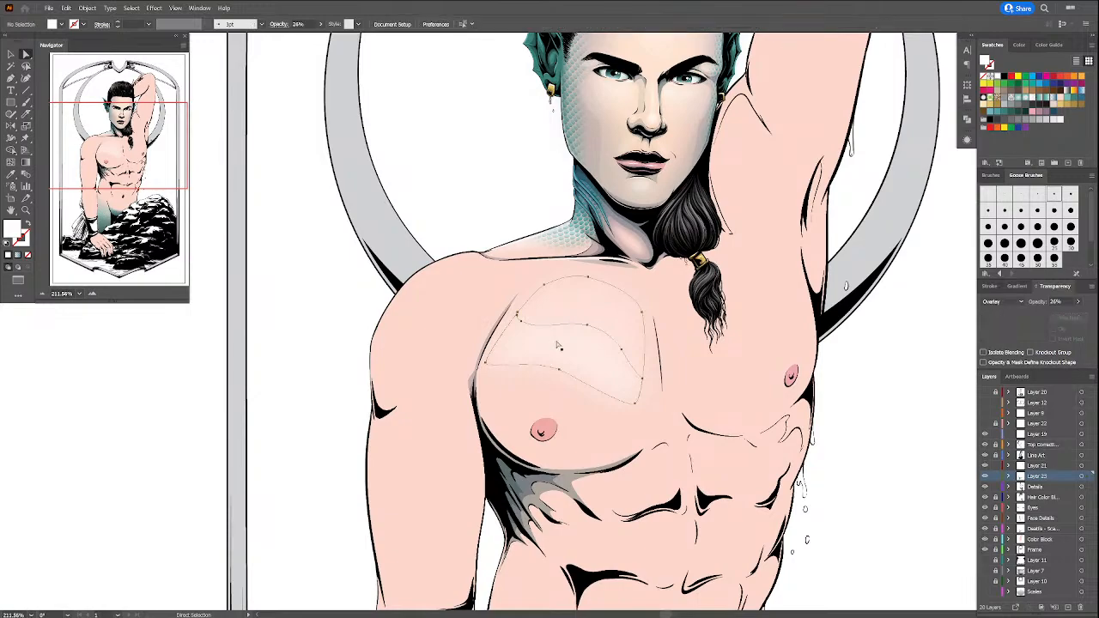
pyautogui.click(555, 342)
pyautogui.press('v')
pyautogui.click(577, 315)
pyautogui.hotkey('ctrl', 'shift', 'a')
pyautogui.click(591, 304)
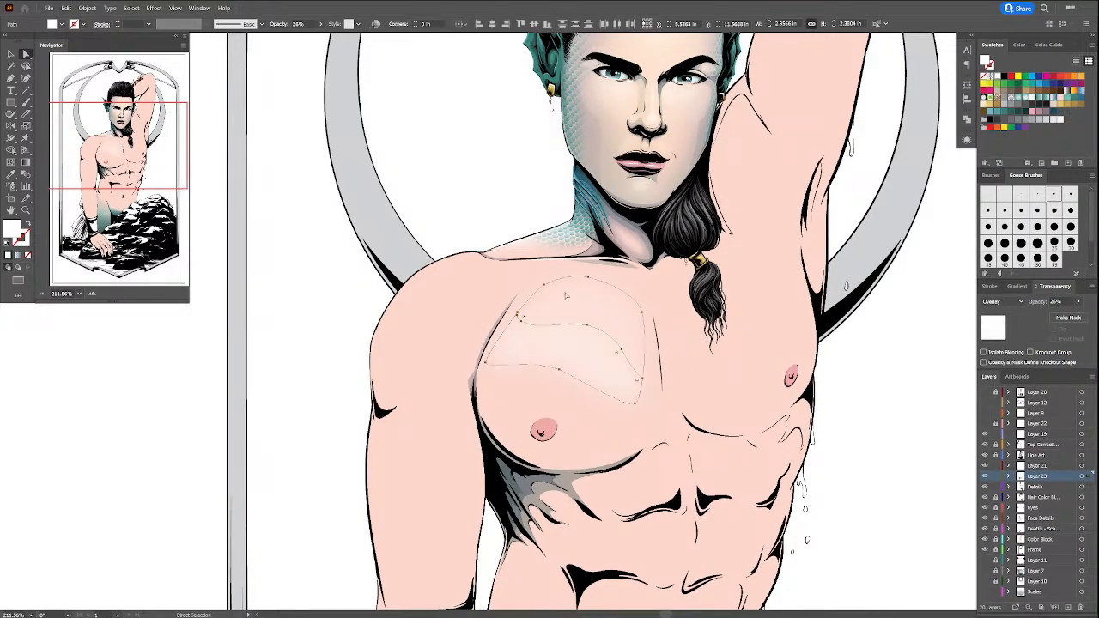
pyautogui.hotkey('ctrl', 'shift', 'a')
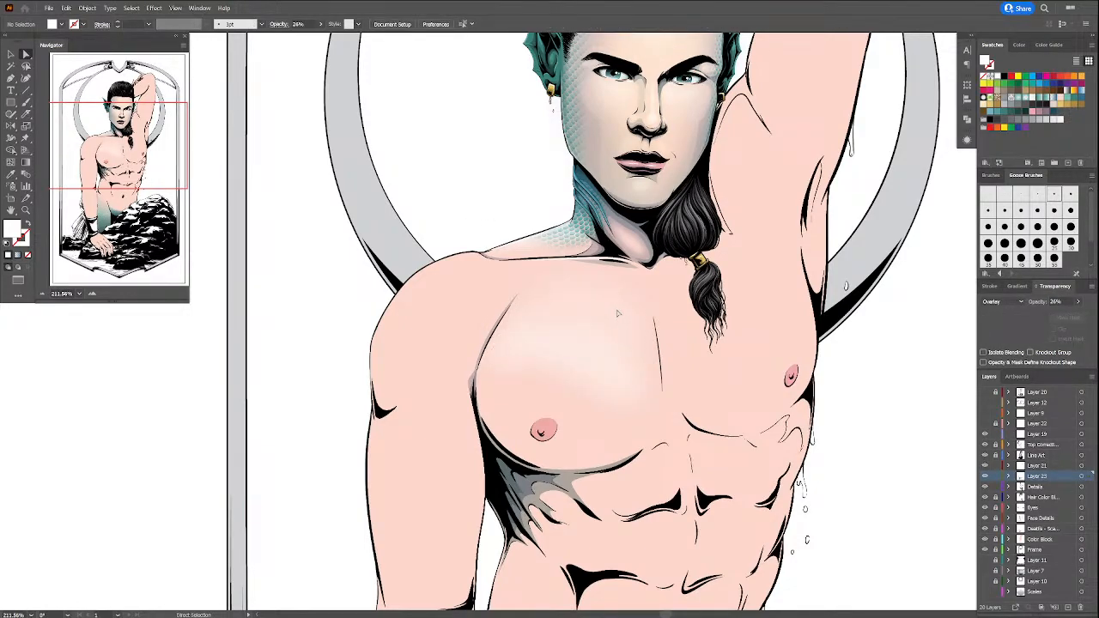
# Step: Try removing the larger pec highlight shape so that only the lower, knife-cut piece remains
pyautogui.click(619, 312)
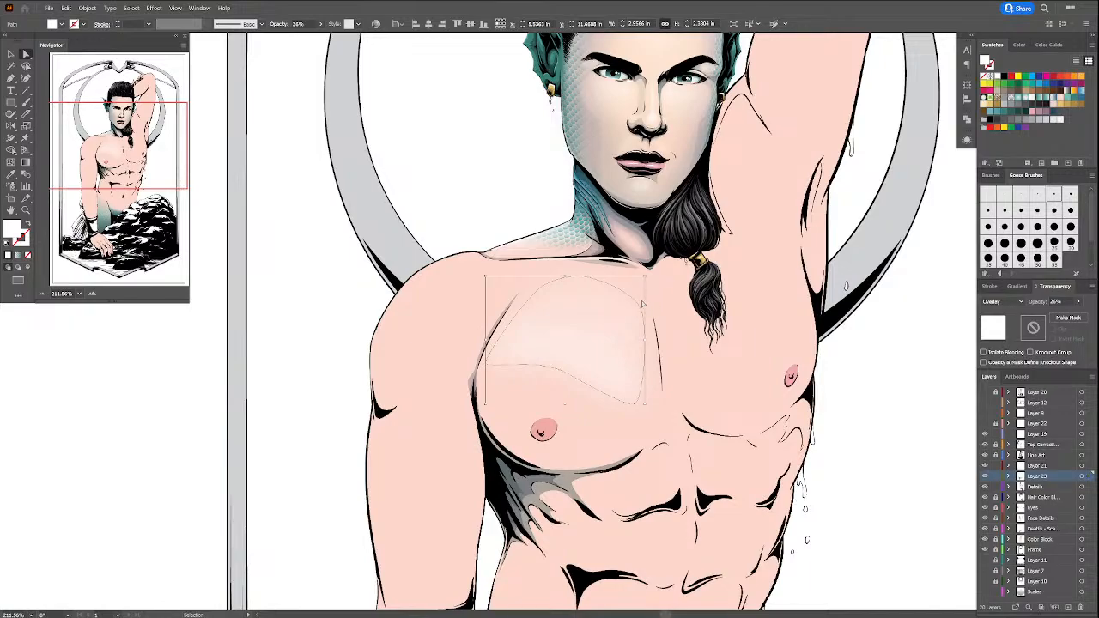
pyautogui.hotkey('ctrl', 'shift', 'a')
pyautogui.click(589, 335)
pyautogui.hotkey('ctrl', 'shift', 'a')
pyautogui.click(590, 345)
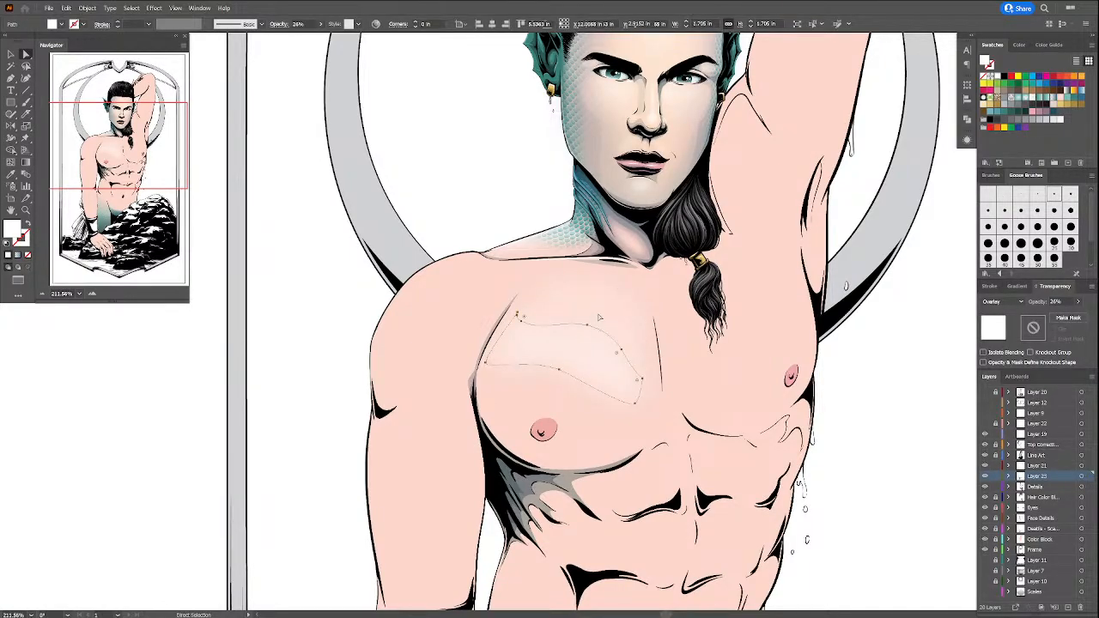
pyautogui.hotkey('ctrl', 'shift', 'a')
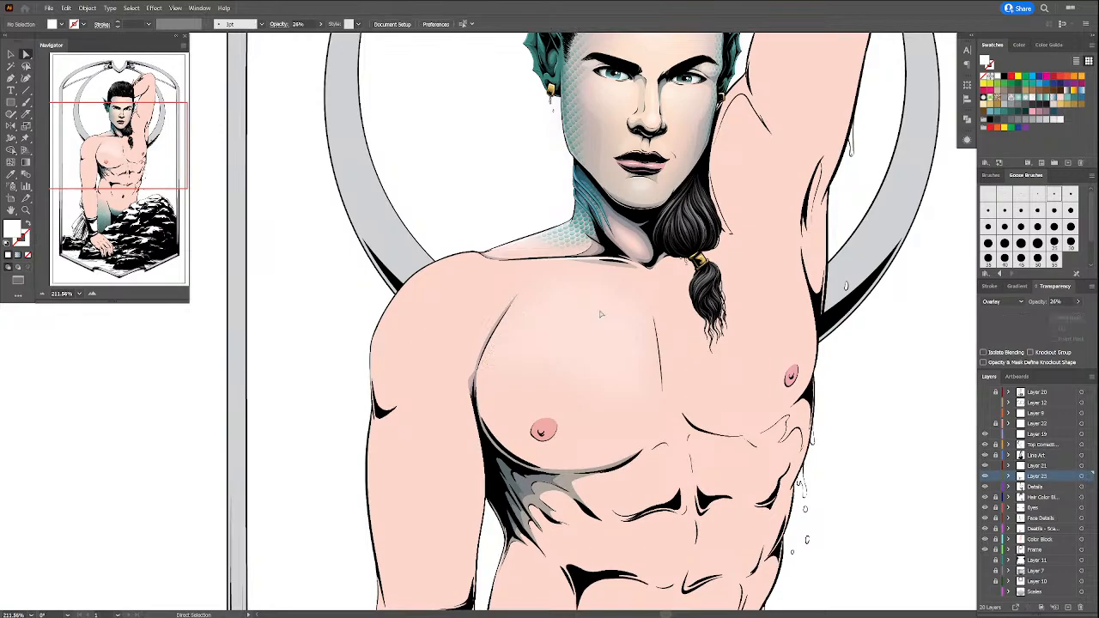
pyautogui.click(677, 370)
# Step: Undo the removal of the larger pec highlight shape and clear the selection
pyautogui.hotkey('ctrl', 'z')
pyautogui.hotkey('ctrl', 'z')
pyautogui.hotkey('ctrl', 'z')
pyautogui.hotkey('ctrl', 'z')
pyautogui.hotkey('ctrl', 'z')
pyautogui.hotkey('ctrl', 'z')
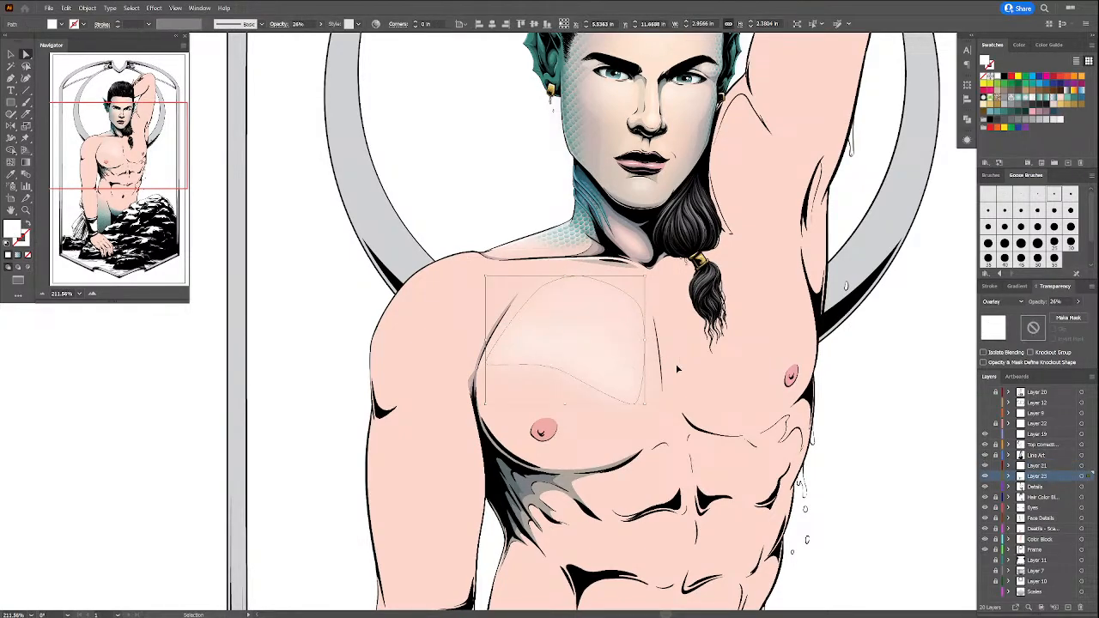
pyautogui.press('a')
pyautogui.hotkey('ctrl', 'shift', 'a')
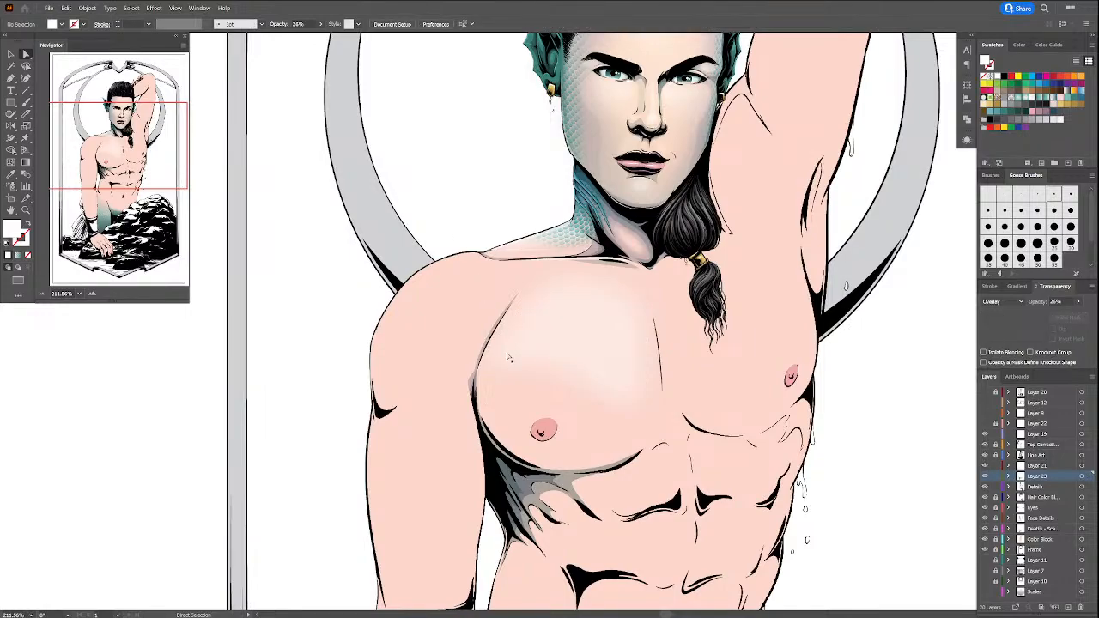
# Step: Try moving the lower pec highlight piece outward onto the shoulder
pyautogui.moveTo(508, 356); pyautogui.dragTo(334, 341)
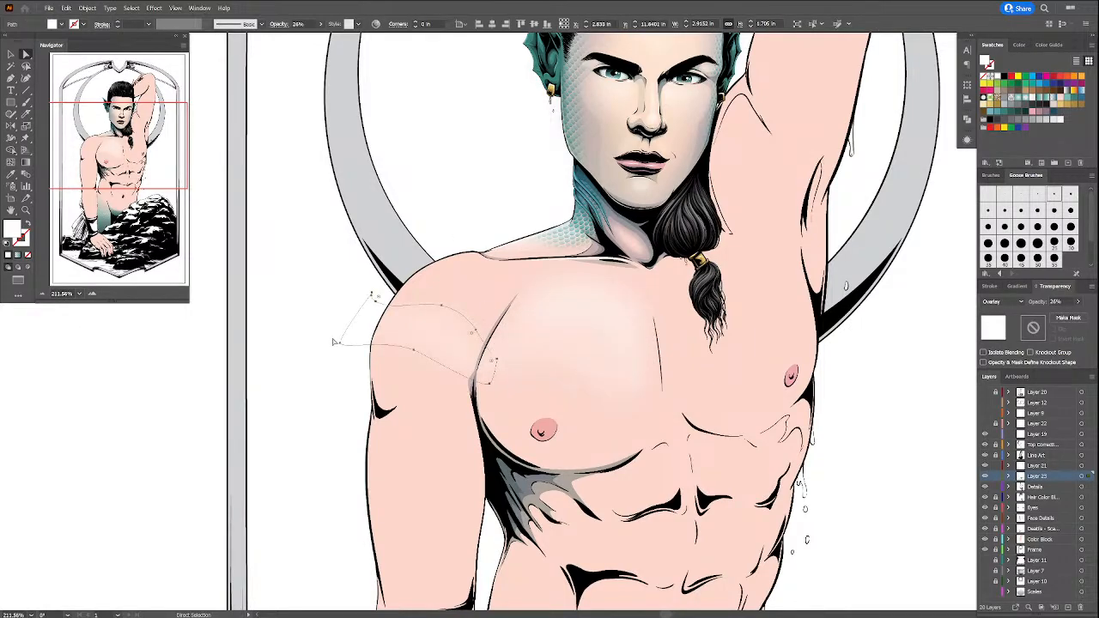
pyautogui.hotkey('ctrl', 'shift', 'a')
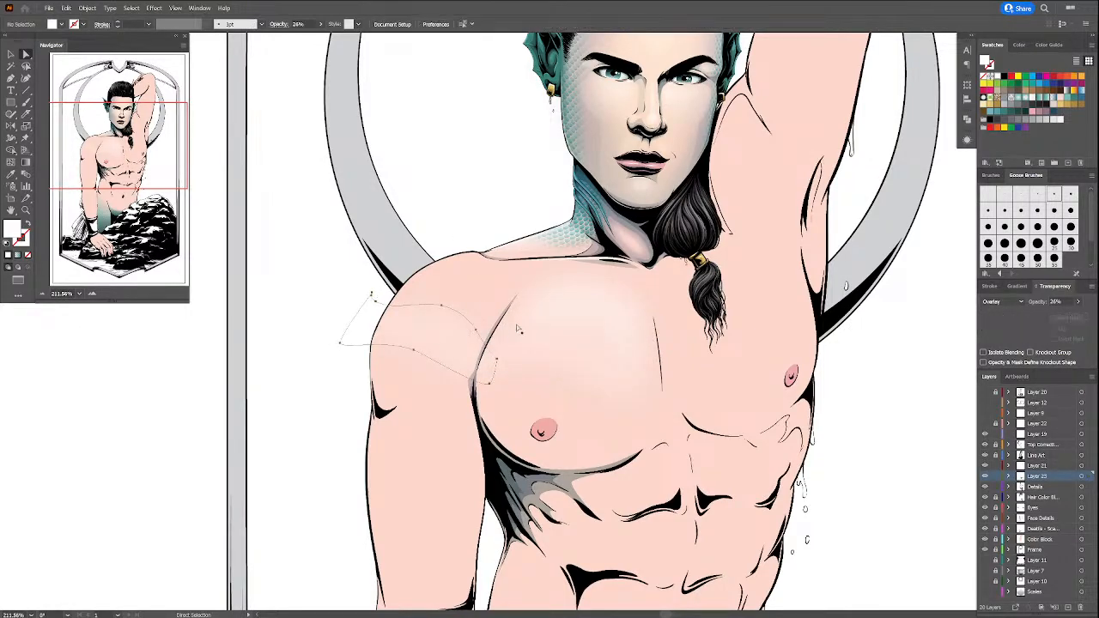
pyautogui.click(570, 308)
pyautogui.hotkey('ctrl', 'shift', 'a')
# Step: Move the artwork on Layer 23 into the Details layer and lock the Details layer
pyautogui.click(11, 78)
pyautogui.click(998, 465)
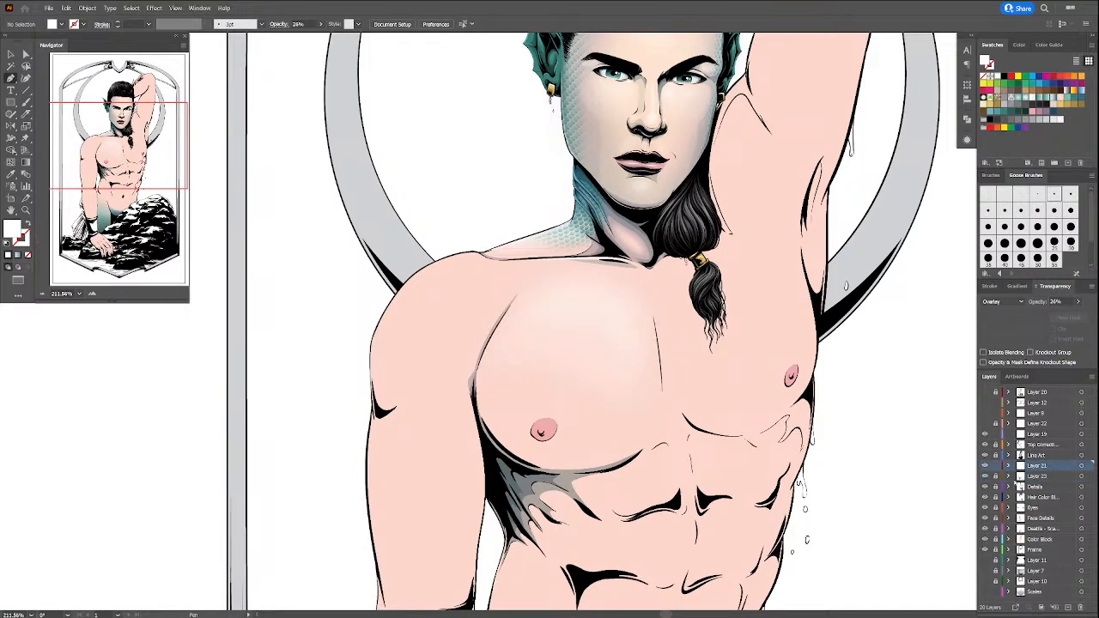
pyautogui.click(1090, 476)
pyautogui.click(1090, 485)
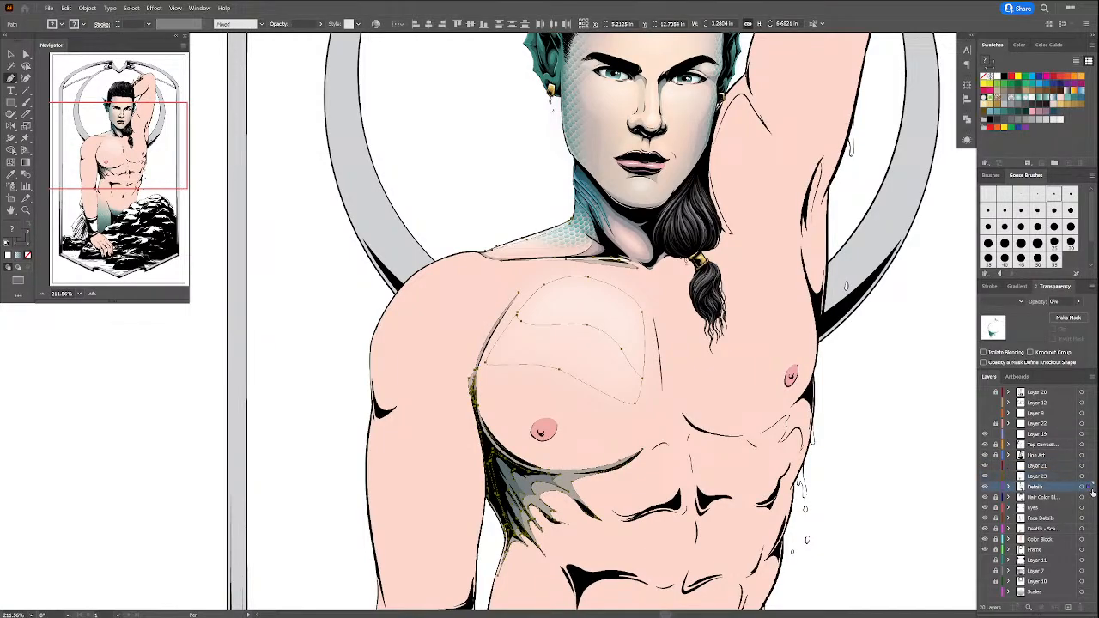
pyautogui.click(997, 489)
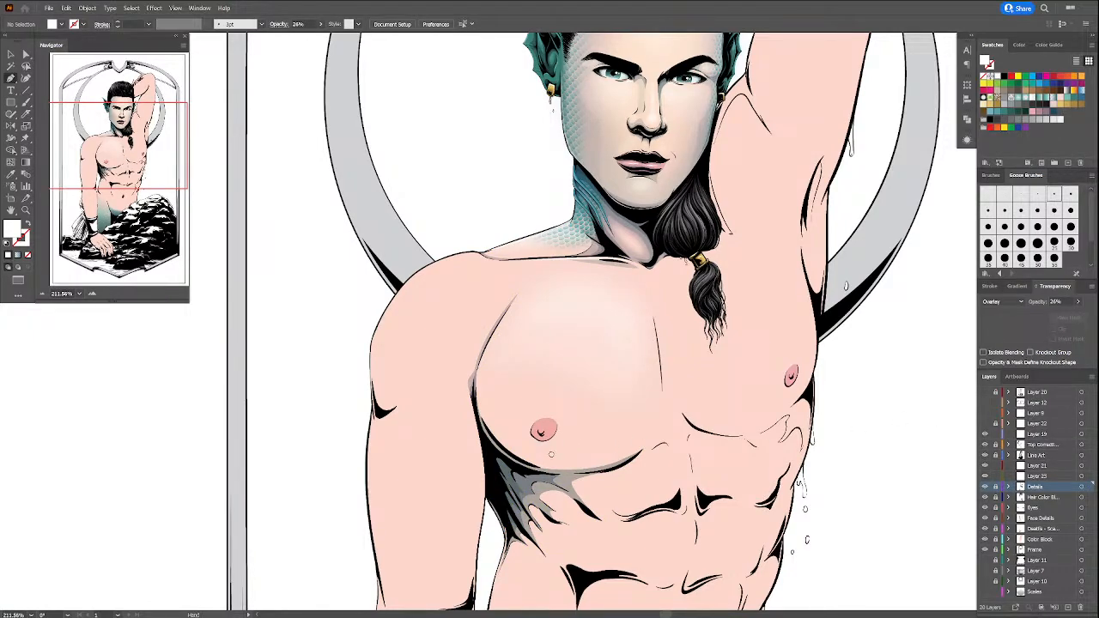
# Step: Start a new white Pen shape on Layer 23 along the outer upper edge of the pec, curving towards the collarbone
pyautogui.moveTo(546, 446); pyautogui.dragTo(624, 561)
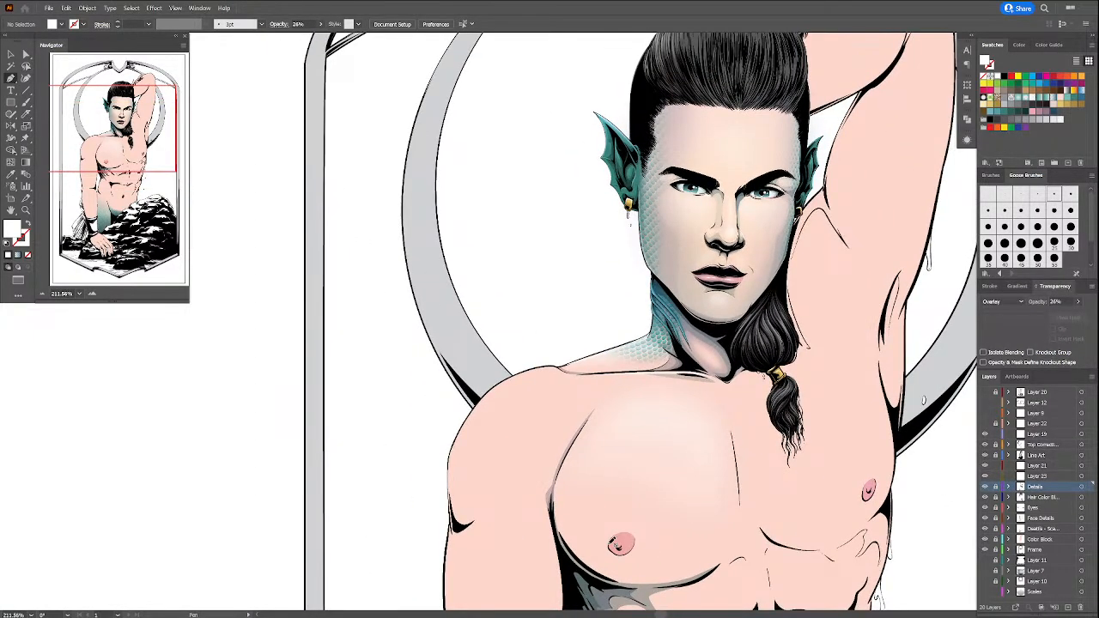
pyautogui.click(1039, 477)
pyautogui.moveTo(575, 459); pyautogui.dragTo(634, 385)
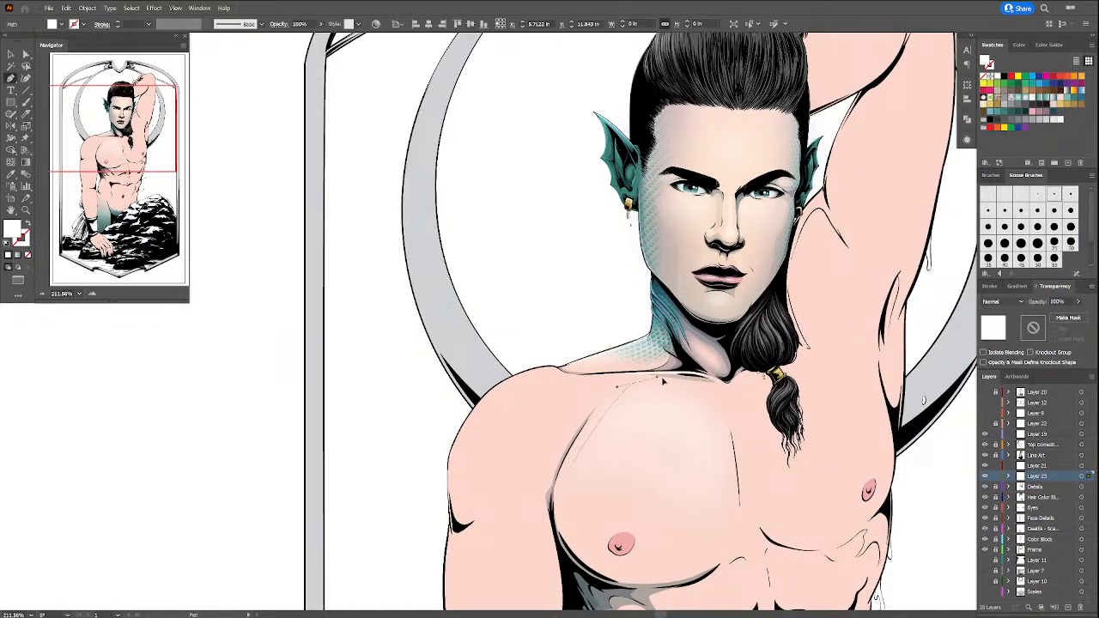